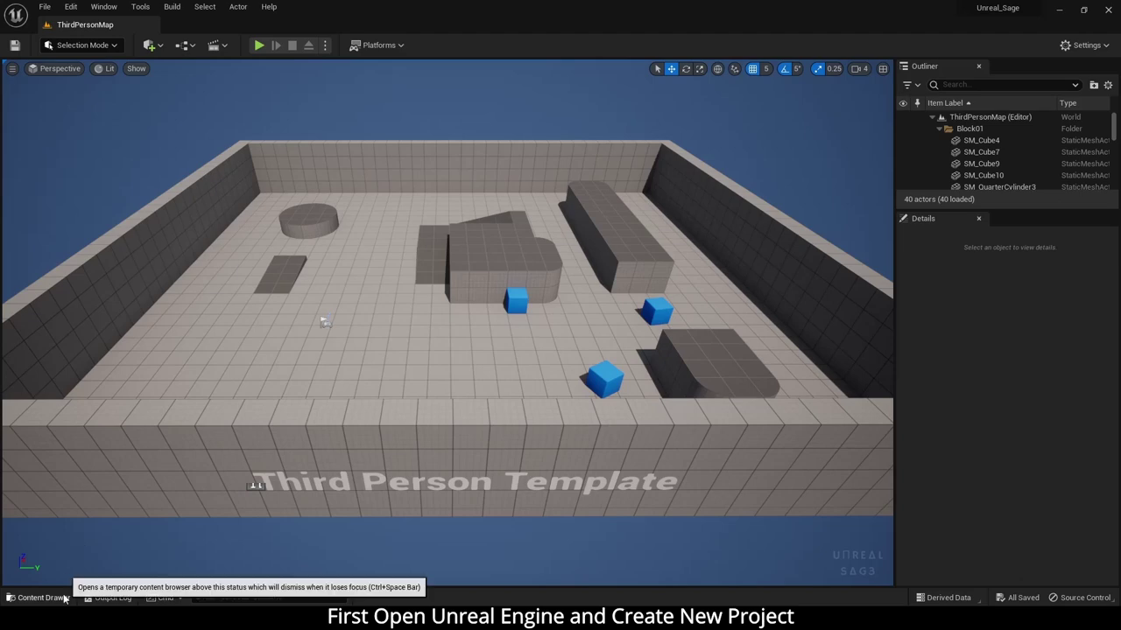
Create a new folder named Tutorial under Content in the Content Drawer
{"action": "left_click", "coordinate": [60, 598]}
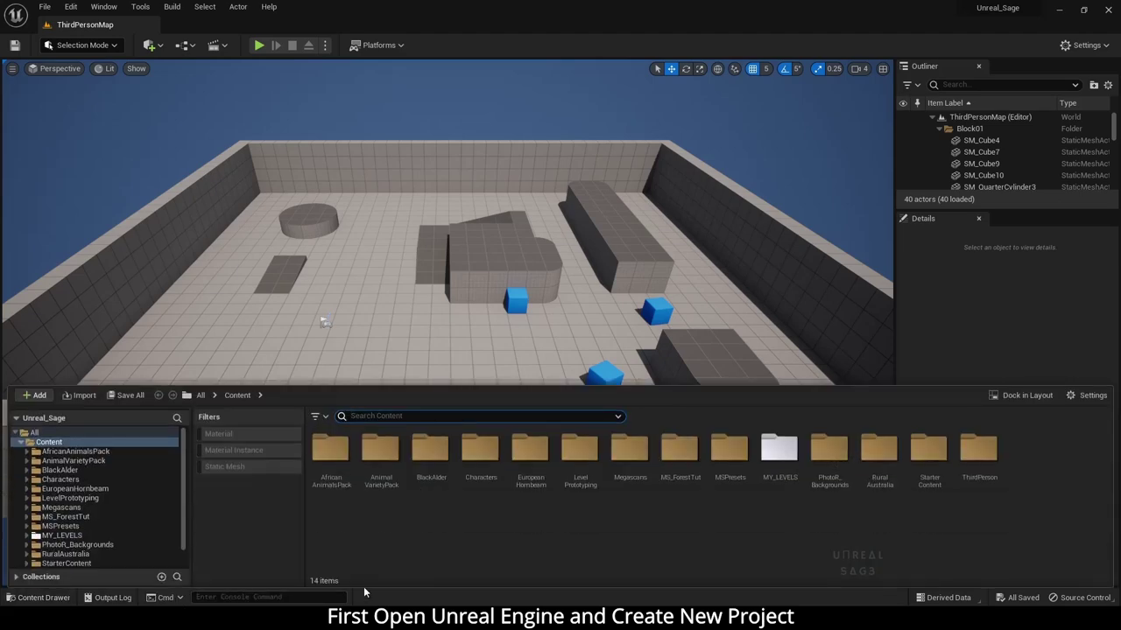
{"action": "right_click", "coordinate": [555, 546]}
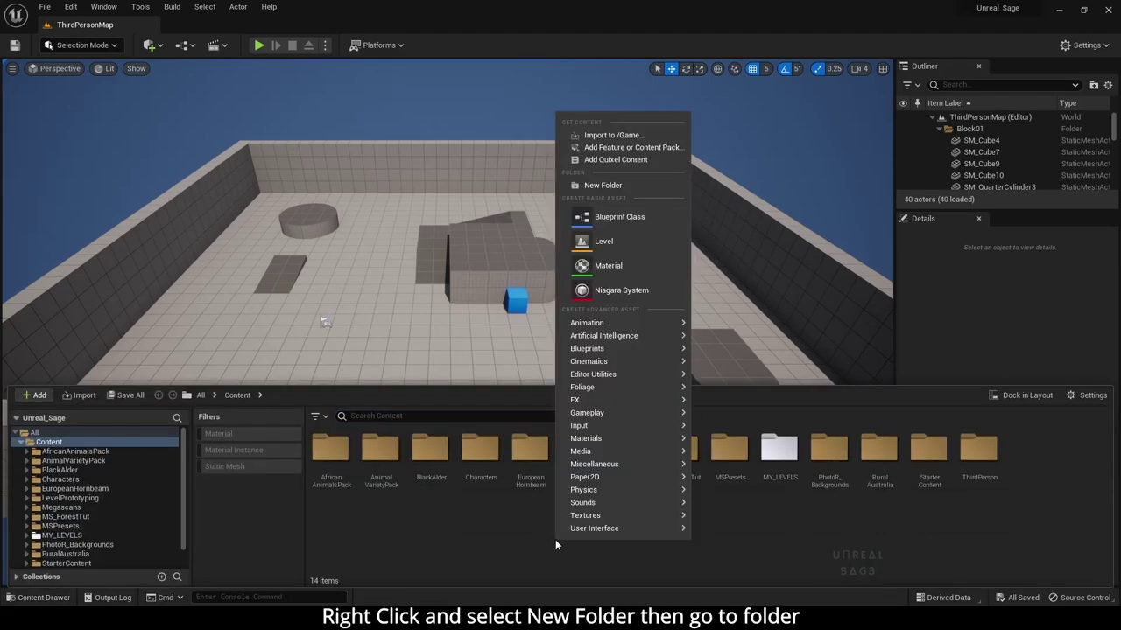
{"action": "left_click", "coordinate": [615, 185]}
{"action": "type", "text": "Tutorial"}
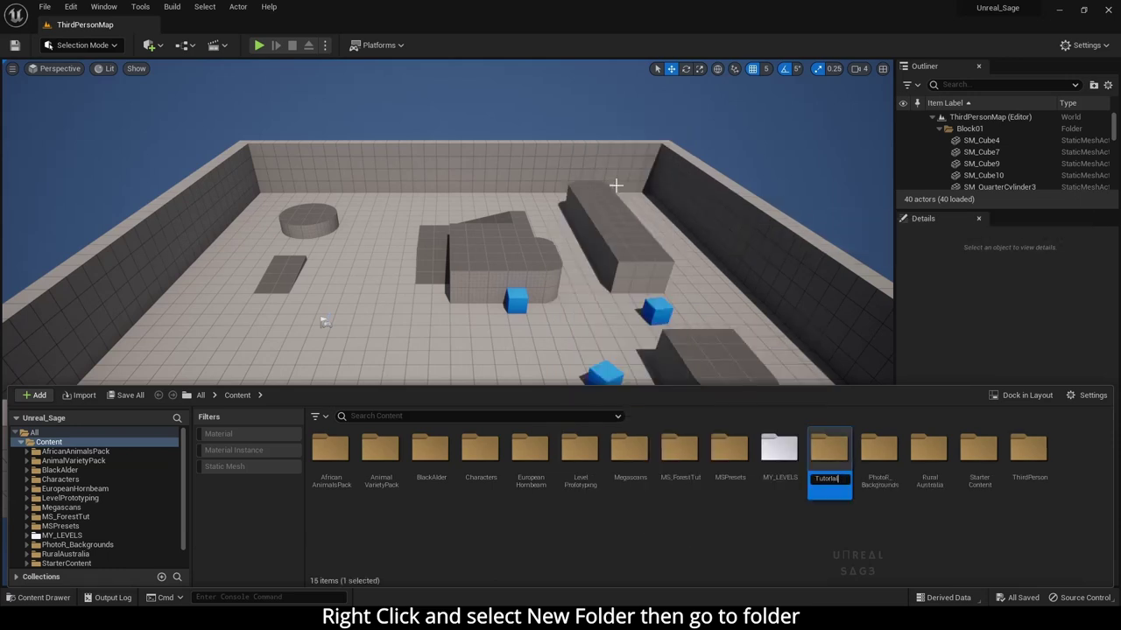
{"action": "key", "text": "Return"}
{"action": "key", "text": "Return"}
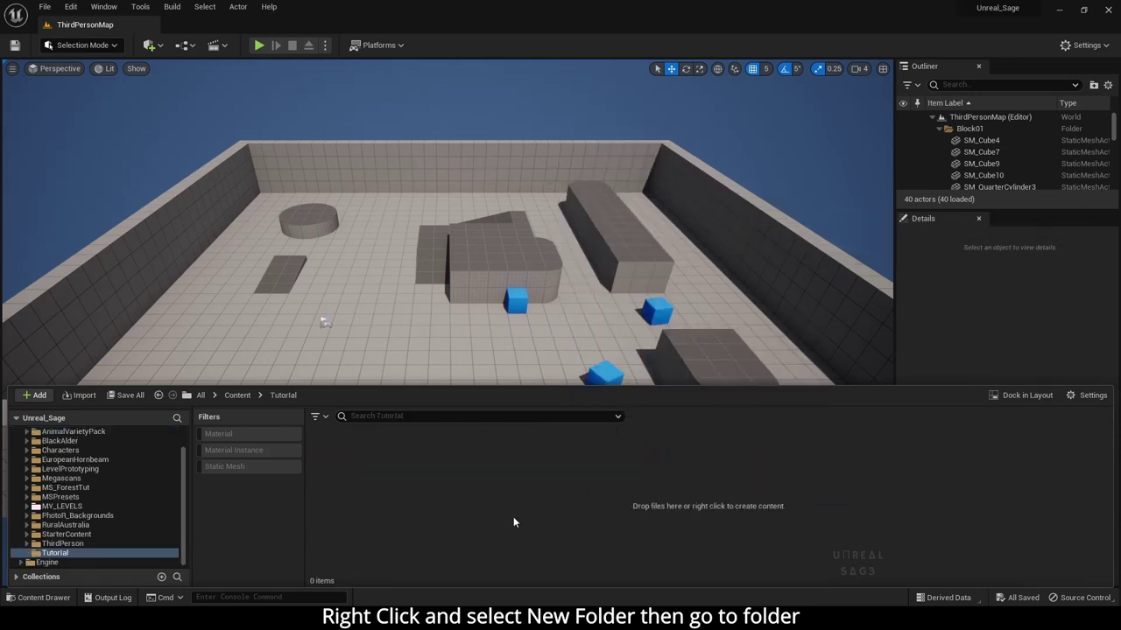
Create a level asset named AutumnForestPath in Tutorial and save it
{"action": "right_click", "coordinate": [497, 515]}
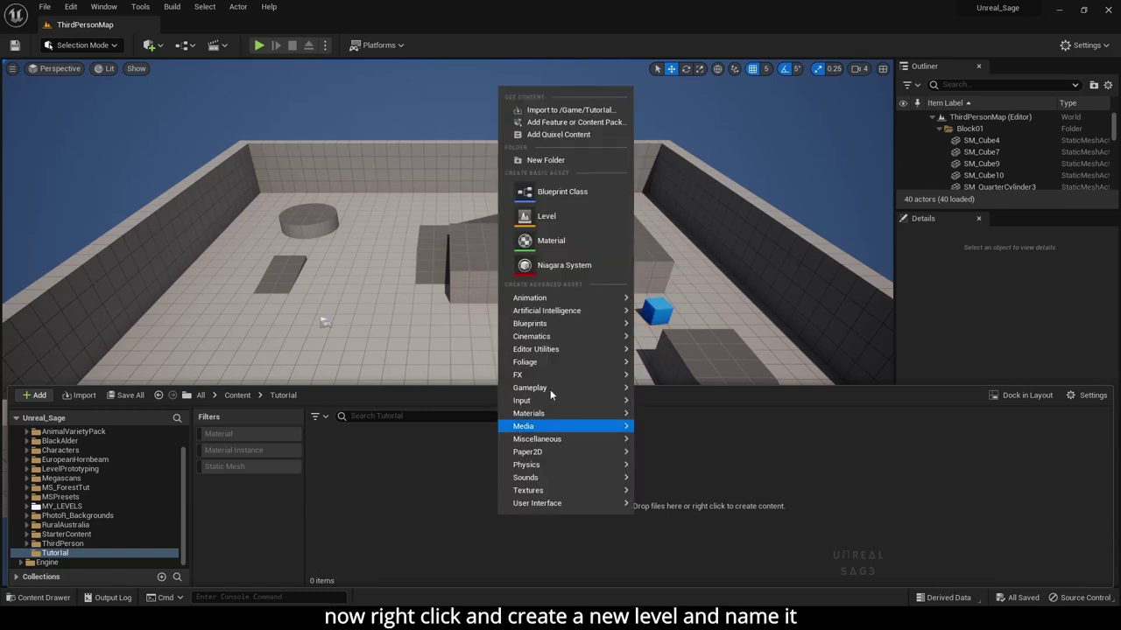
{"action": "left_click", "coordinate": [565, 215]}
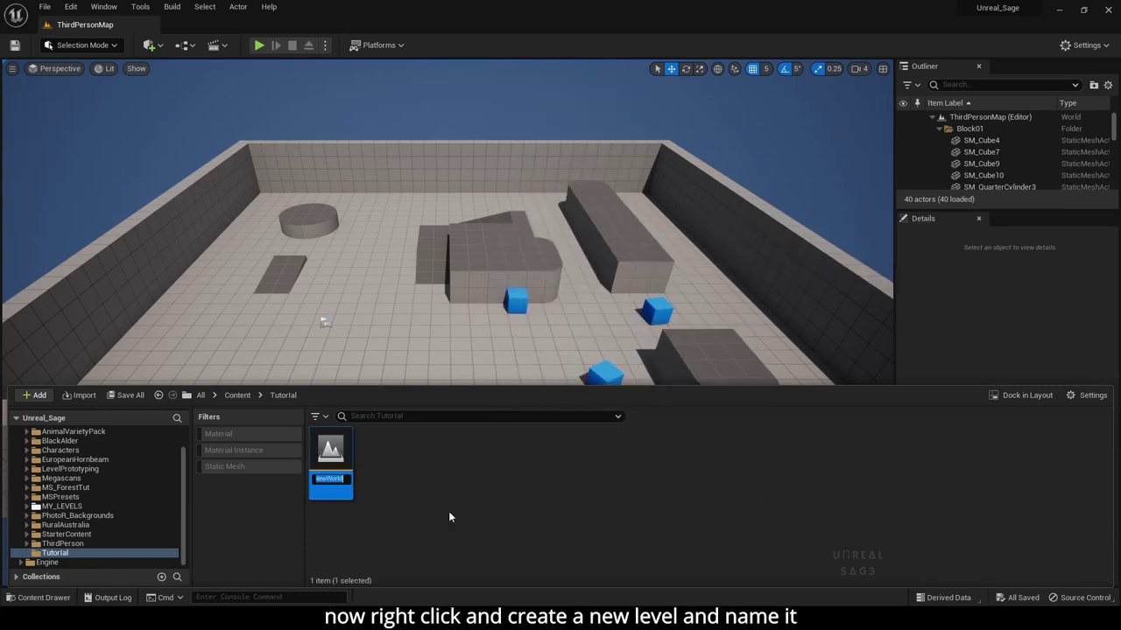
{"action": "type", "text": "AutumnFo"}
{"action": "type", "text": "restPath"}
{"action": "type", "text": "1"}
{"action": "key", "text": "BackSpace"}
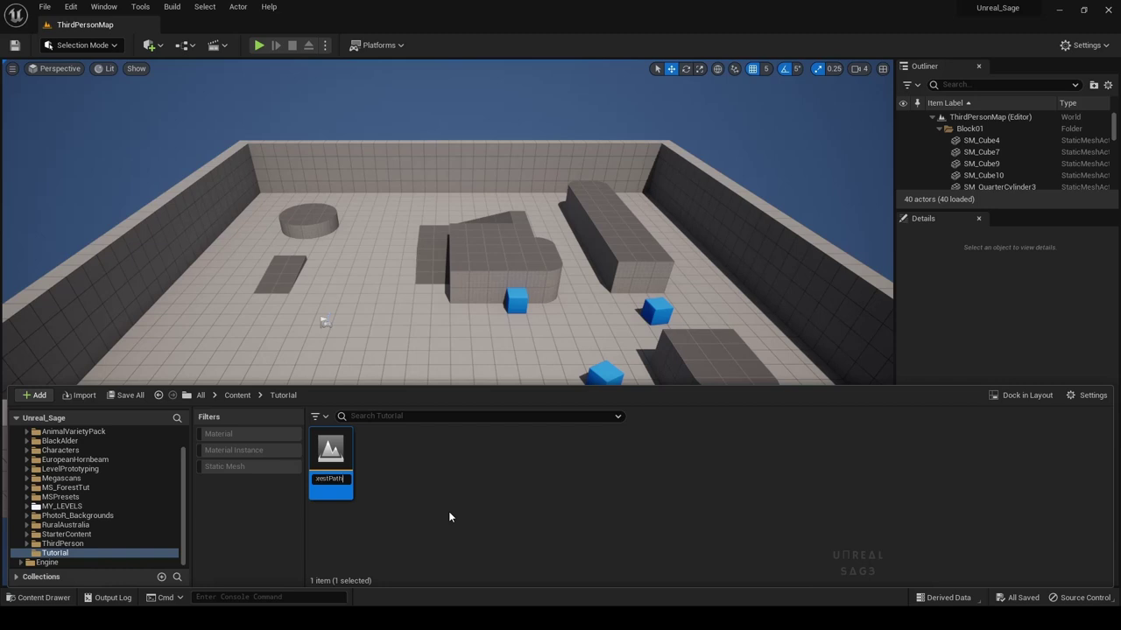
{"action": "key", "text": "Return"}
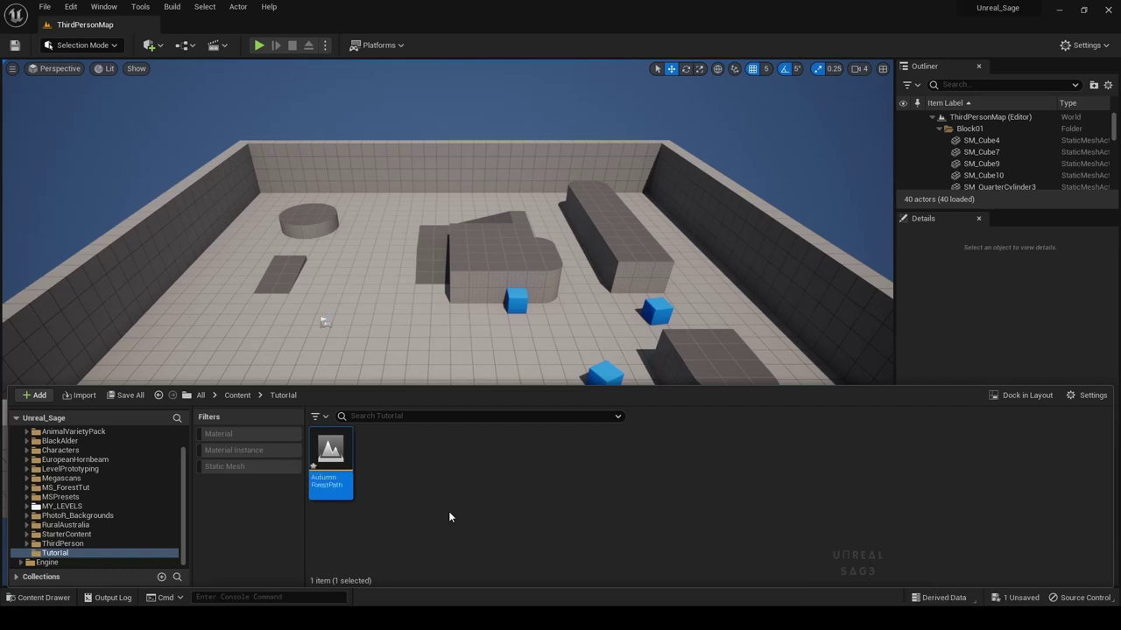
{"action": "key", "text": "ctrl+shift+s"}
{"action": "left_click", "coordinate": [597, 440]}
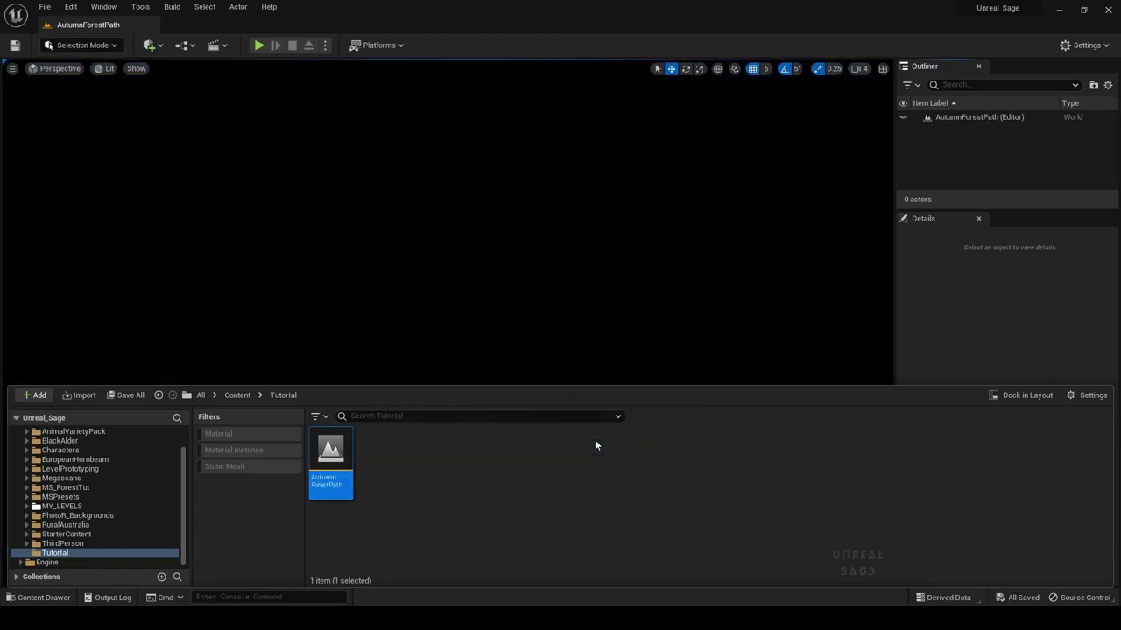
Use the Env. Light Mixer to add sky light, directional light, sky atmosphere, volumetric cloud and height fog
{"action": "left_click", "coordinate": [150, 10]}
{"action": "mouse_move", "coordinate": [120, 9]}
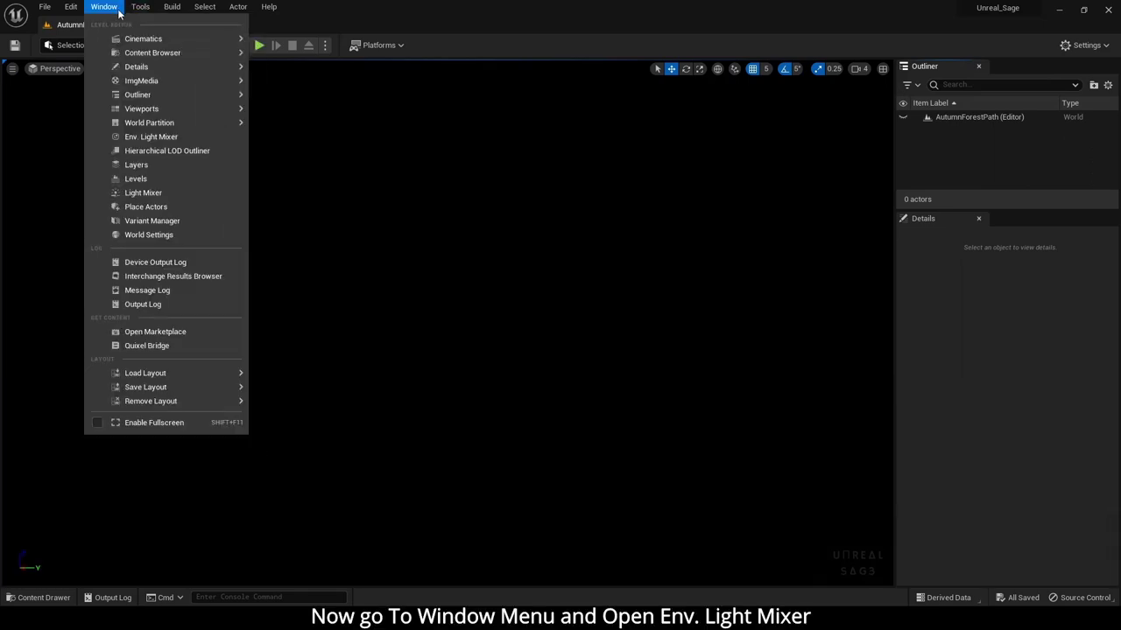
{"action": "left_click", "coordinate": [204, 137]}
{"action": "left_click", "coordinate": [486, 161]}
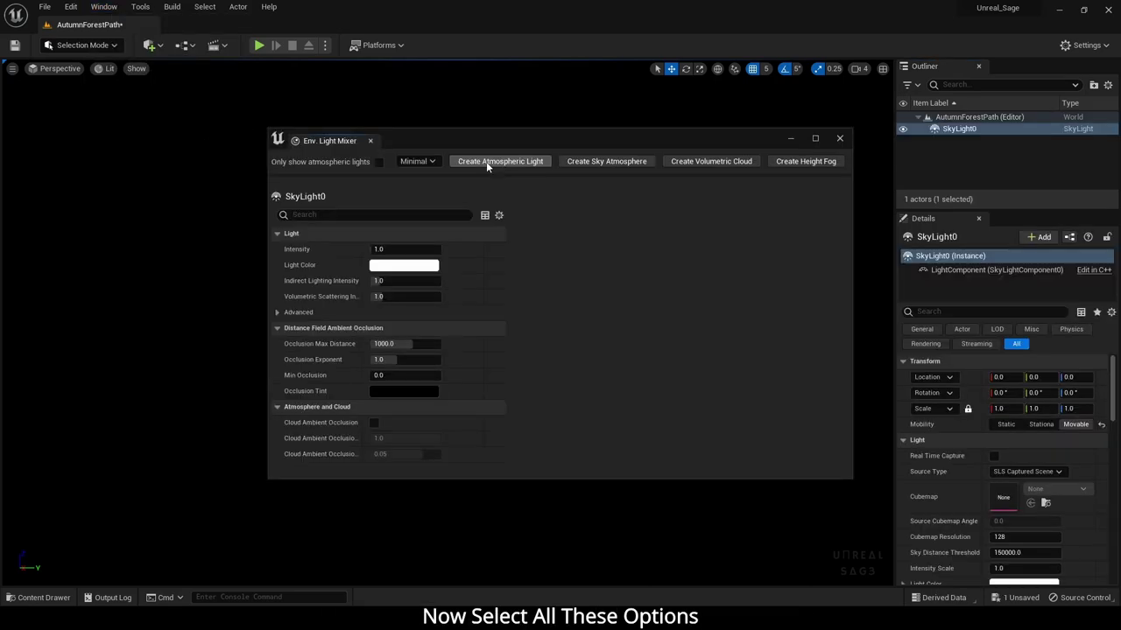
{"action": "left_click", "coordinate": [485, 161]}
{"action": "left_click", "coordinate": [486, 161]}
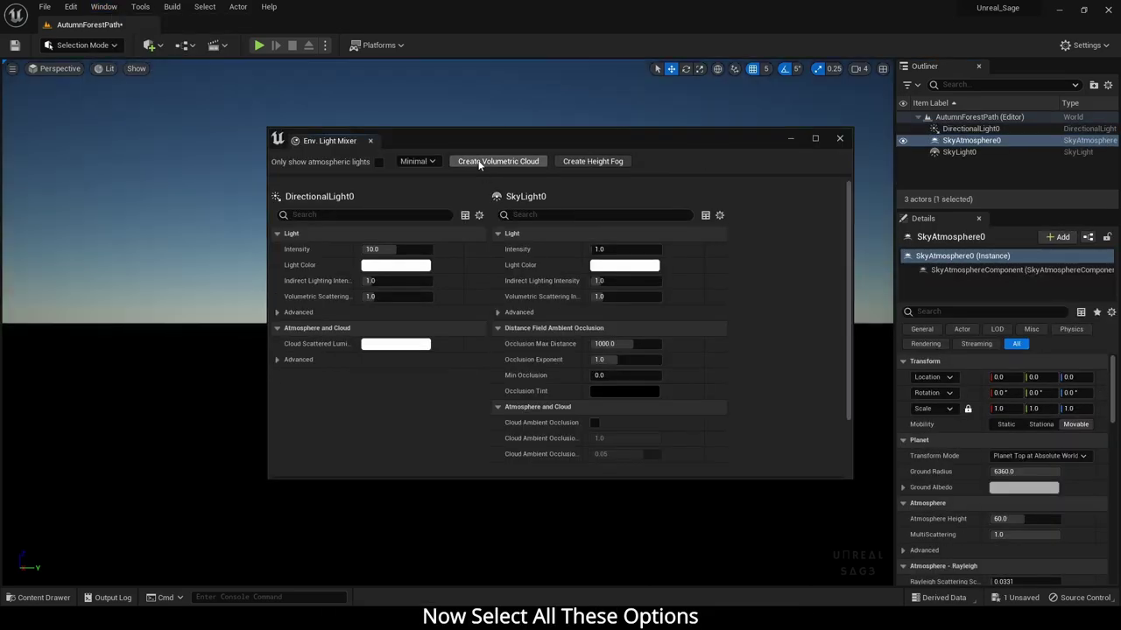
{"action": "left_click", "coordinate": [479, 162]}
{"action": "left_click", "coordinate": [479, 162]}
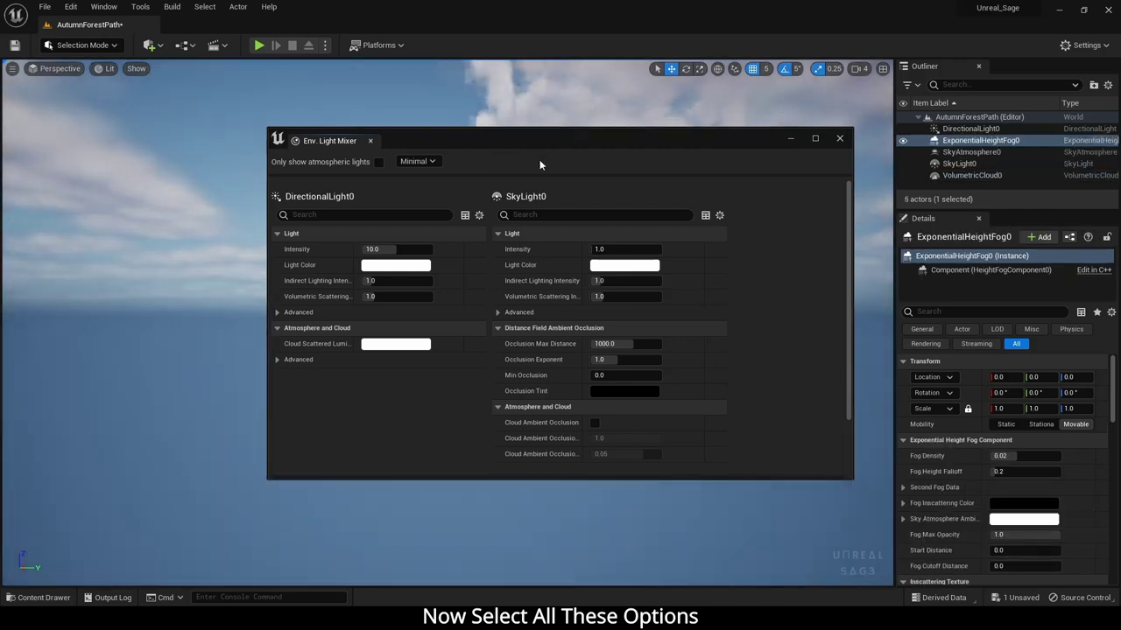
{"action": "left_click", "coordinate": [838, 139]}
{"action": "left_click", "coordinate": [105, 46]}
Create a new landscape in Landscape Mode, then return to Selection Mode
{"action": "left_click", "coordinate": [108, 72]}
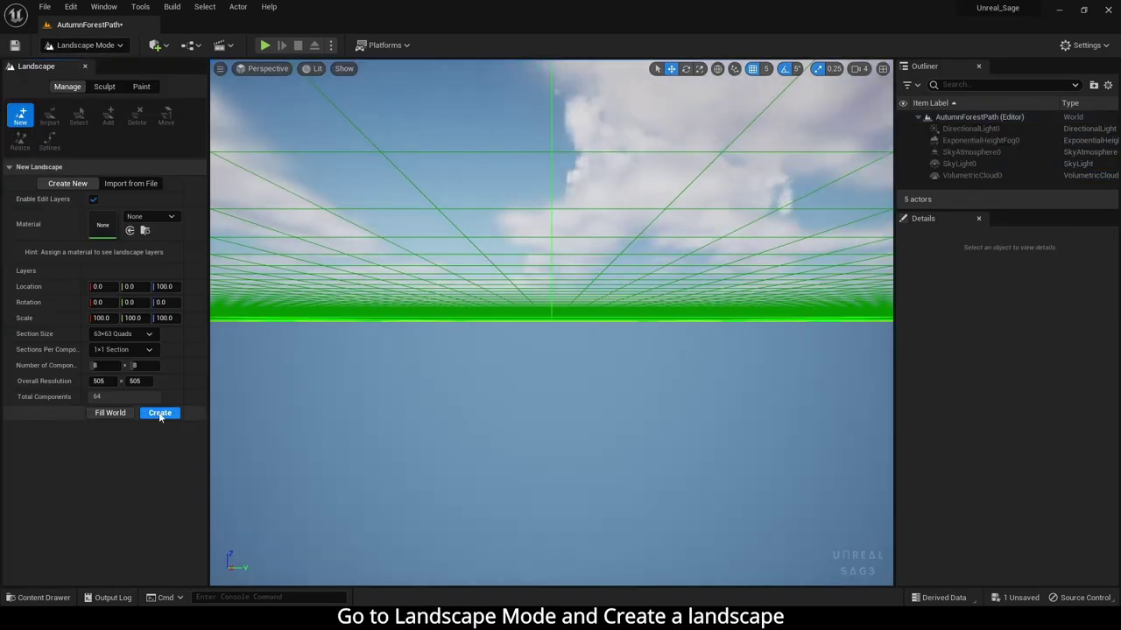
{"action": "left_click", "coordinate": [158, 411]}
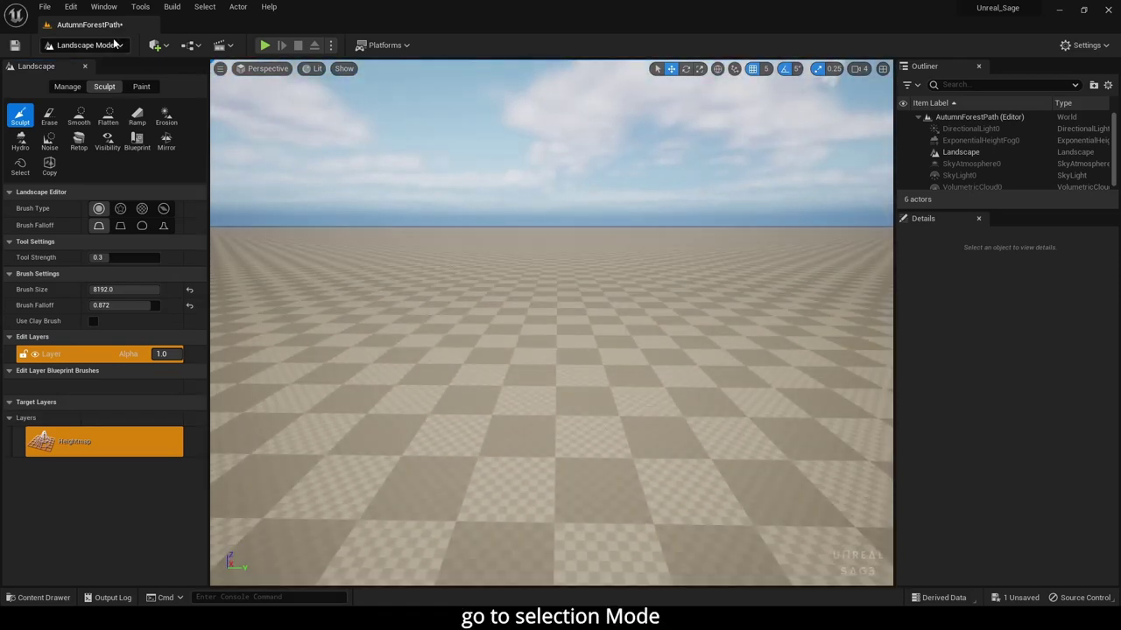
{"action": "left_click", "coordinate": [105, 44]}
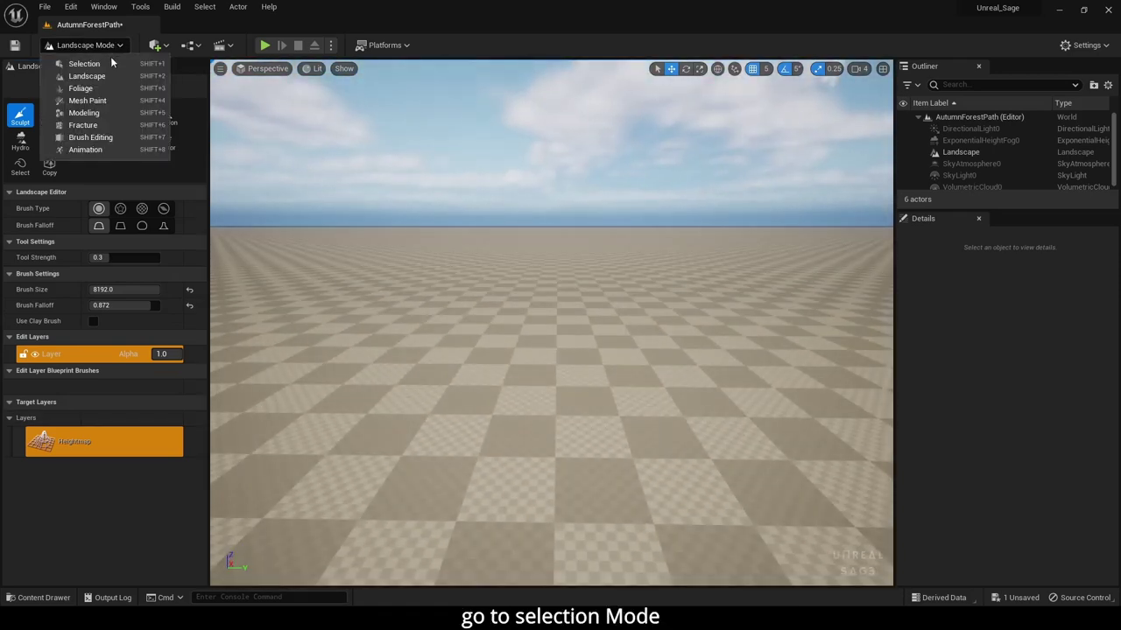
{"action": "left_click", "coordinate": [112, 66]}
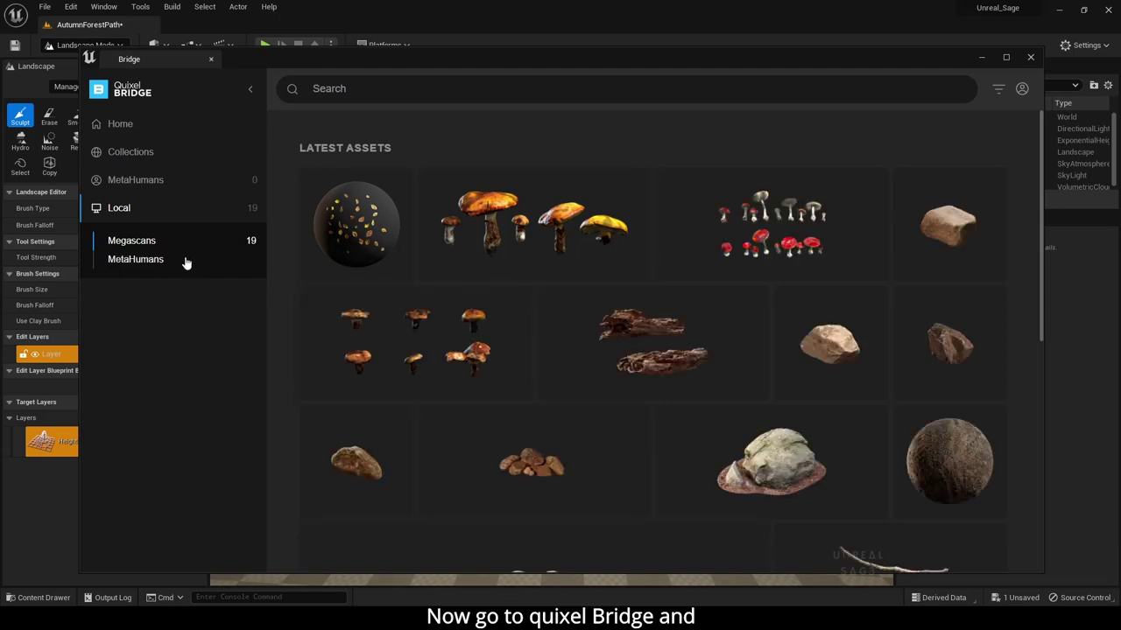
Find the Forest Floor surface among the local Megascans assets and open its details
{"action": "scroll", "coordinate": [594, 275], "scroll_direction": "down", "scroll_amount": 1}
{"action": "scroll", "coordinate": [594, 275], "scroll_direction": "down", "scroll_amount": 2}
{"action": "scroll", "coordinate": [594, 275], "scroll_direction": "down", "scroll_amount": 1}
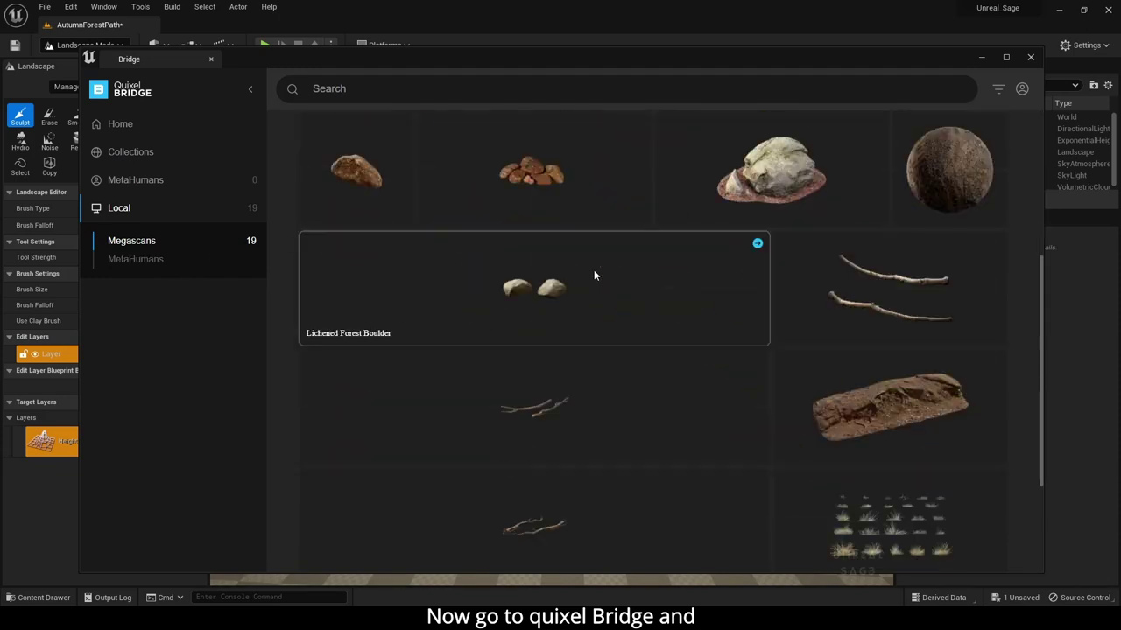
{"action": "scroll", "coordinate": [593, 275], "scroll_direction": "down", "scroll_amount": 2}
{"action": "scroll", "coordinate": [594, 275], "scroll_direction": "down", "scroll_amount": 1}
{"action": "scroll", "coordinate": [526, 264], "scroll_direction": "up", "scroll_amount": 1}
{"action": "scroll", "coordinate": [497, 334], "scroll_direction": "down", "scroll_amount": 1}
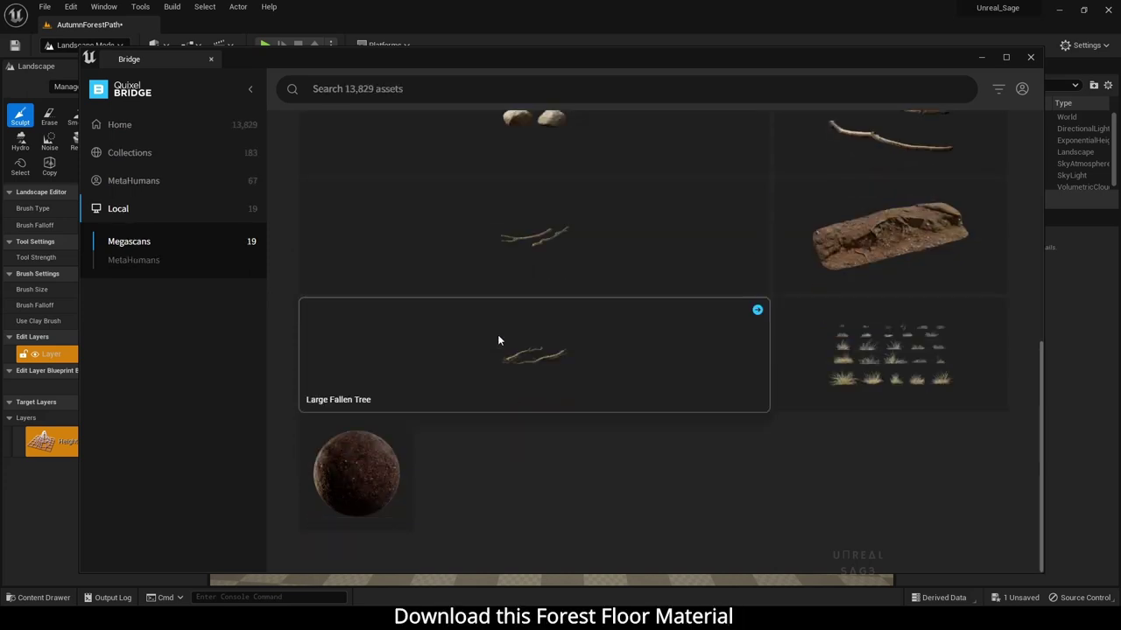
{"action": "left_click", "coordinate": [397, 463]}
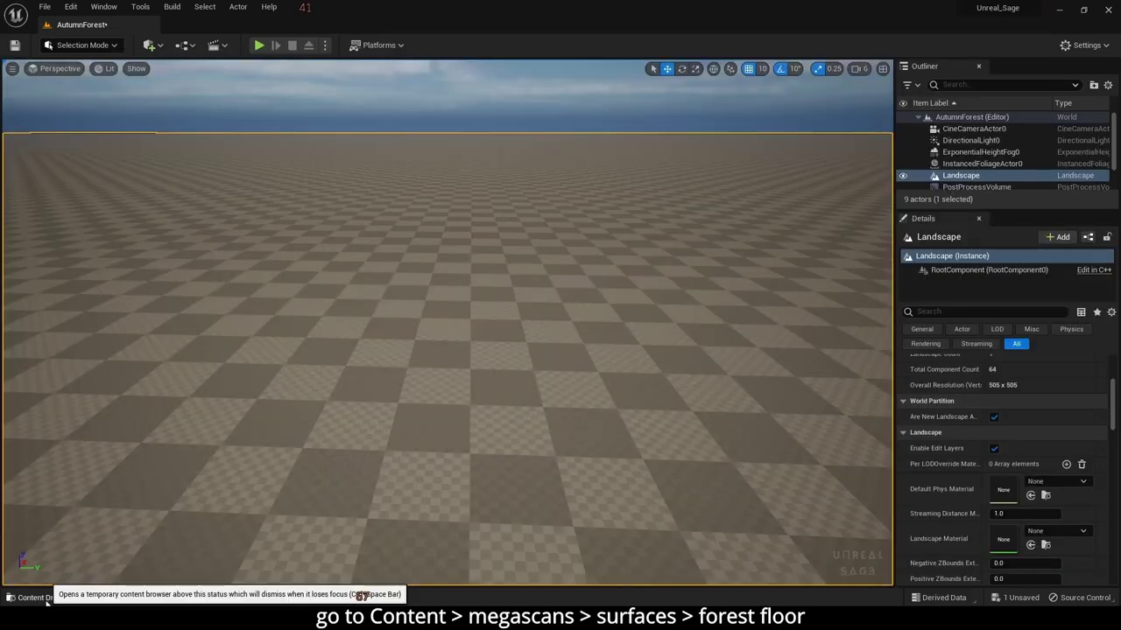
Assign MI_Forest_Floor_whubbej_4K from Megascans > Surfaces > Forest_Floor_whubbej as the landscape material
{"action": "left_click", "coordinate": [39, 597]}
{"action": "left_click", "coordinate": [238, 395]}
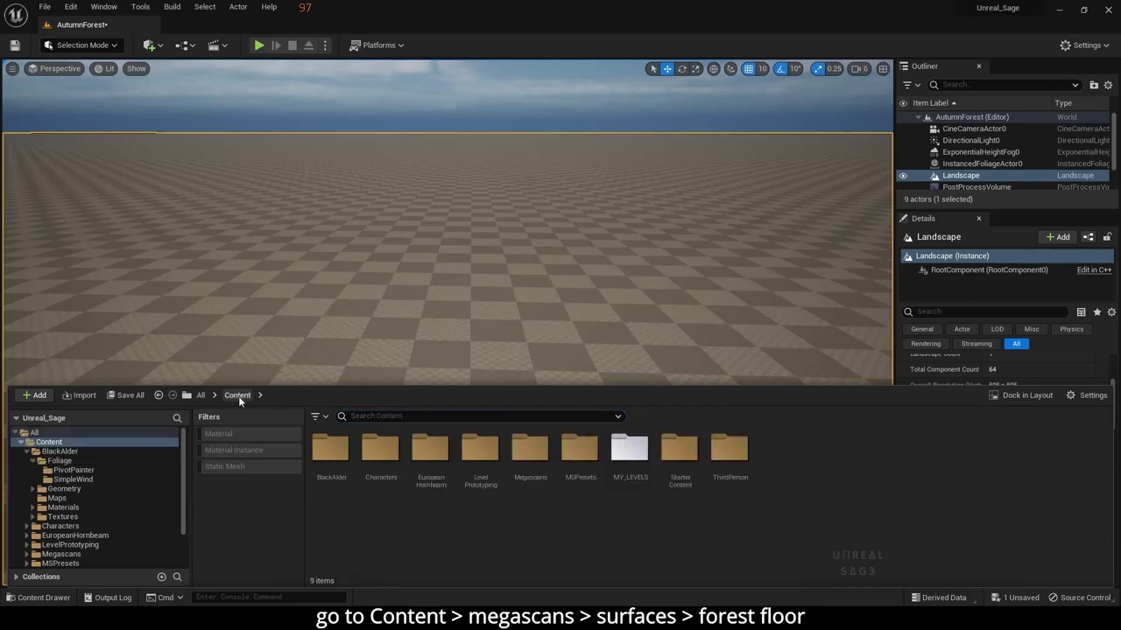
{"action": "double_click", "coordinate": [530, 451]}
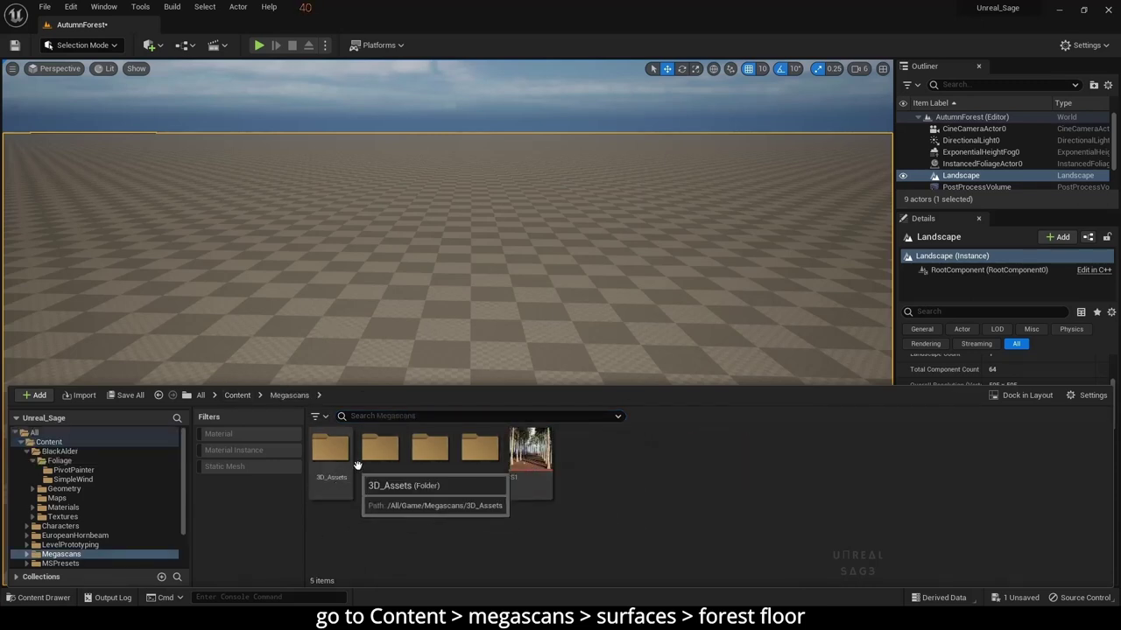
{"action": "double_click", "coordinate": [471, 457]}
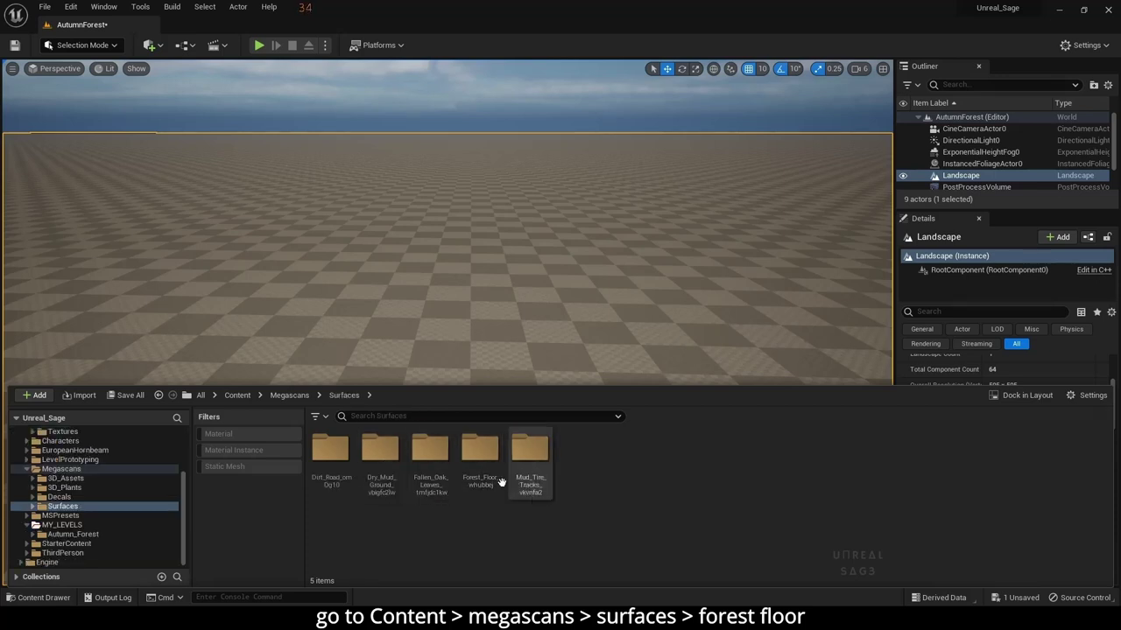
{"action": "double_click", "coordinate": [477, 472]}
{"action": "left_click", "coordinate": [331, 454]}
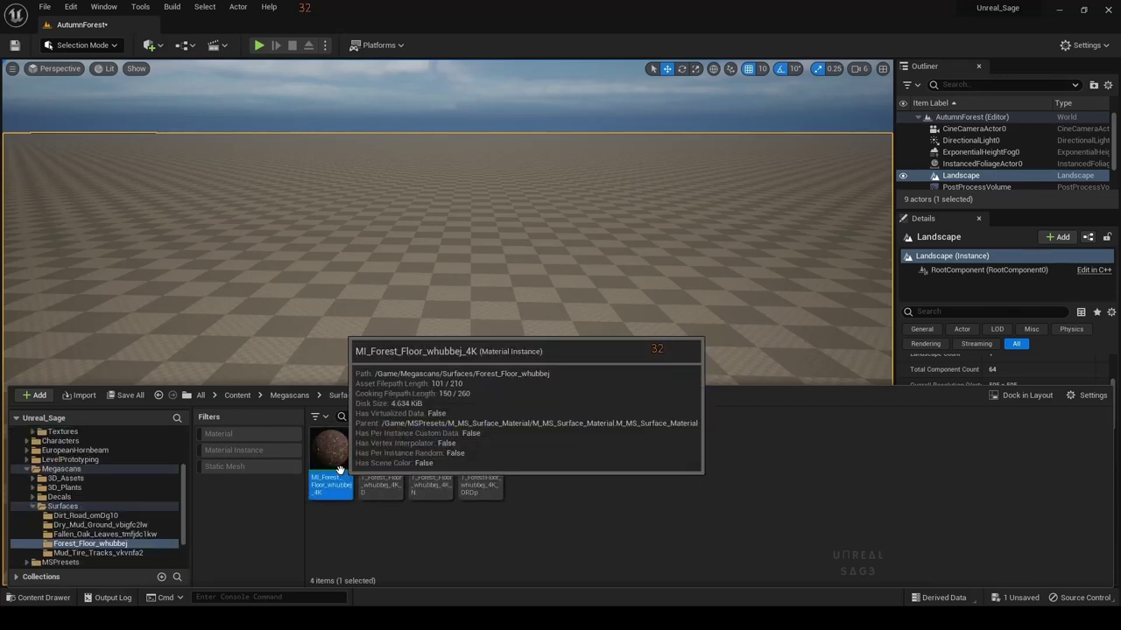
{"action": "left_click", "coordinate": [53, 599]}
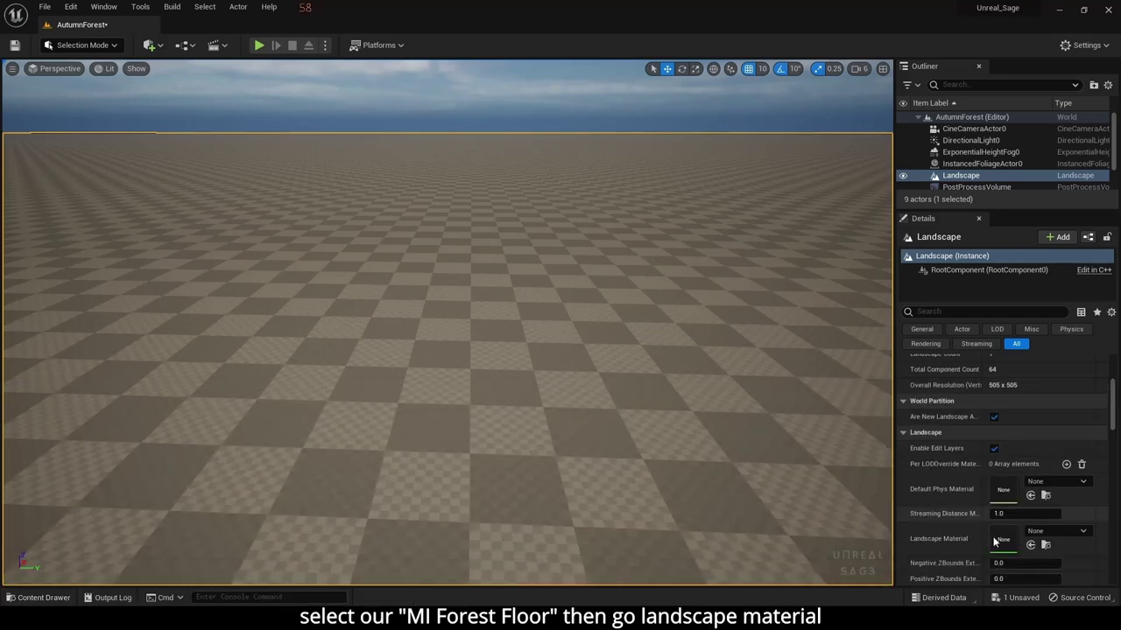
{"action": "left_click", "coordinate": [1031, 544]}
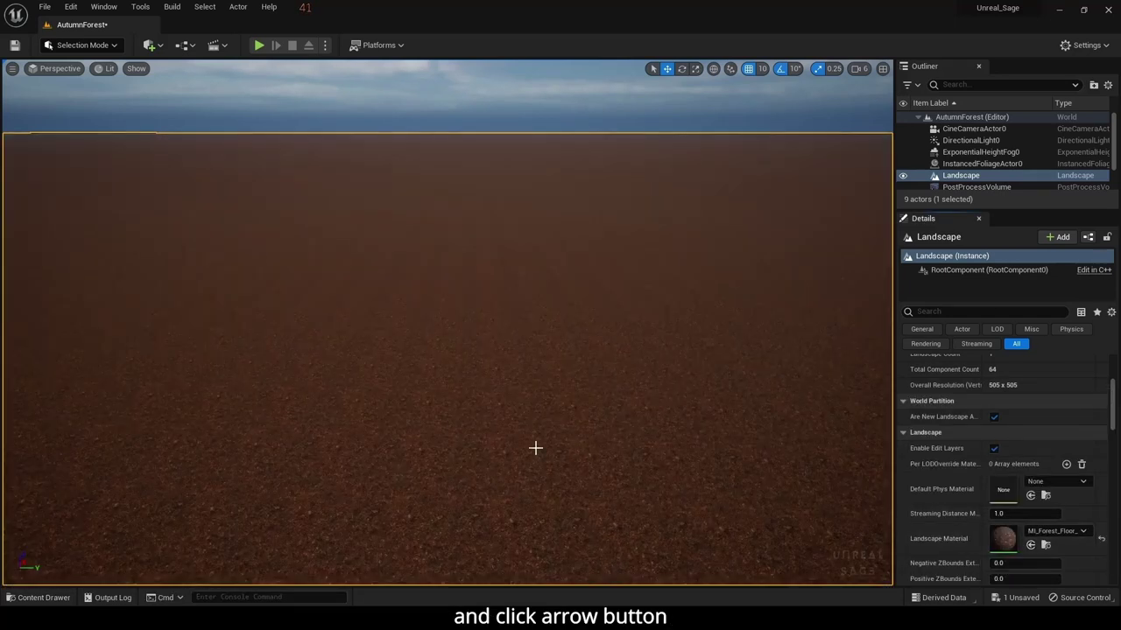
{"action": "left_click", "coordinate": [46, 597]}
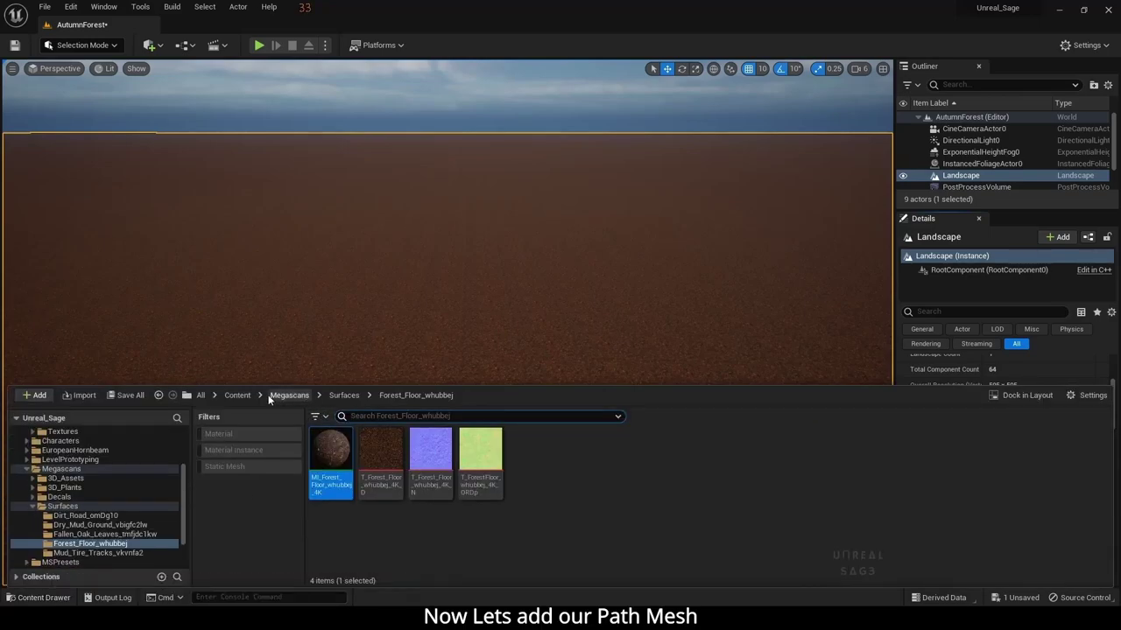
Drag the Mossy_Embankment static mesh from Megascans > 3D_Assets onto the landscape
{"action": "left_click", "coordinate": [236, 397]}
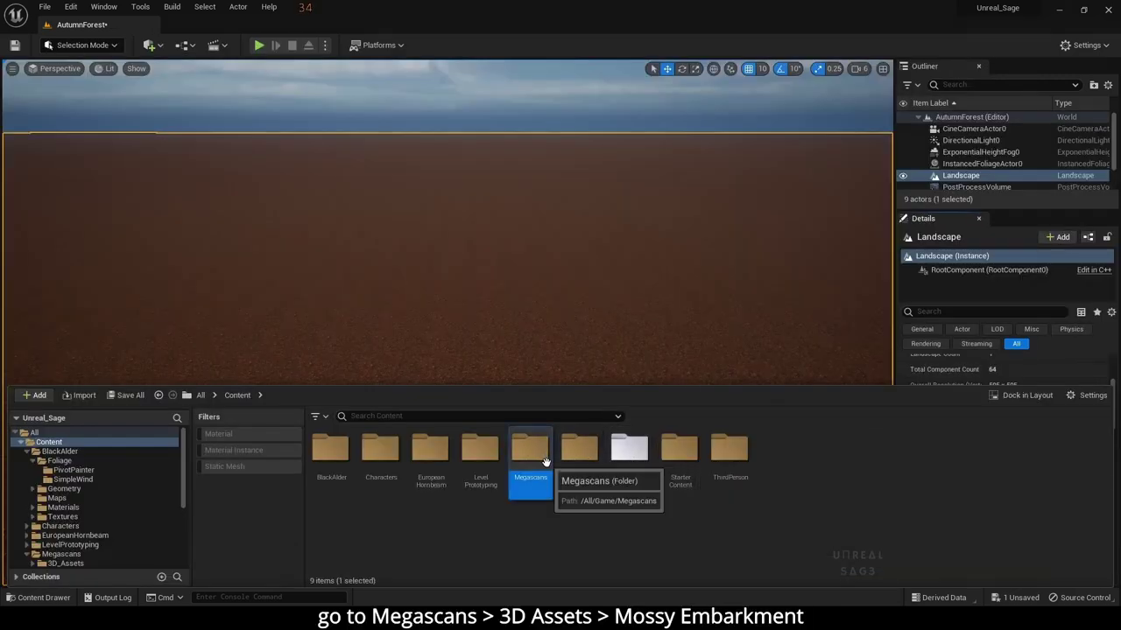
{"action": "double_click", "coordinate": [529, 455]}
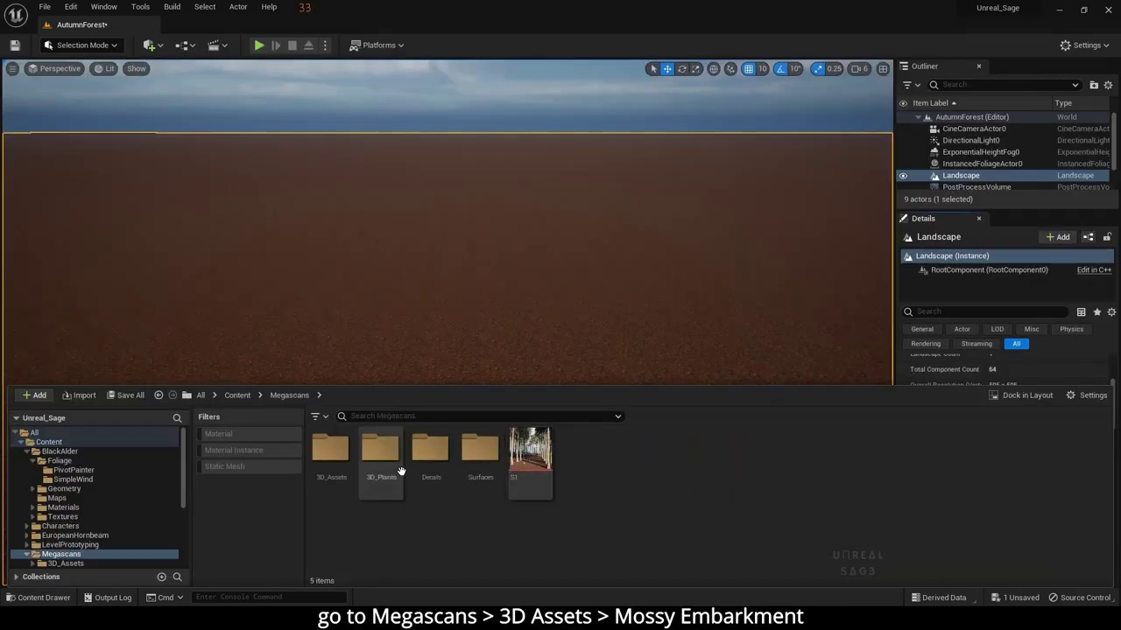
{"action": "left_click", "coordinate": [329, 457]}
{"action": "double_click", "coordinate": [329, 457]}
{"action": "double_click", "coordinate": [330, 456]}
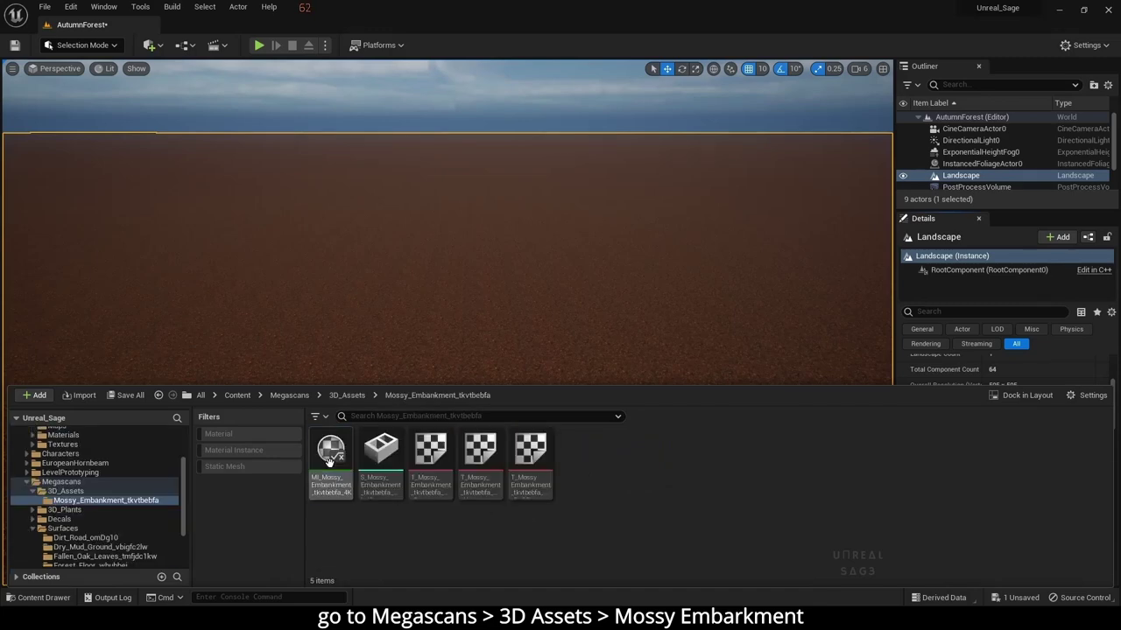
{"action": "mouse_move", "coordinate": [368, 474]}
{"action": "left_mouse_down"}
{"action": "mouse_move", "coordinate": [439, 403]}
{"action": "mouse_move", "coordinate": [387, 399]}
{"action": "left_mouse_up"}
Duplicate the rock, rotate the copy 180° and place it beside the original
{"action": "key", "text": "ctrl+d"}
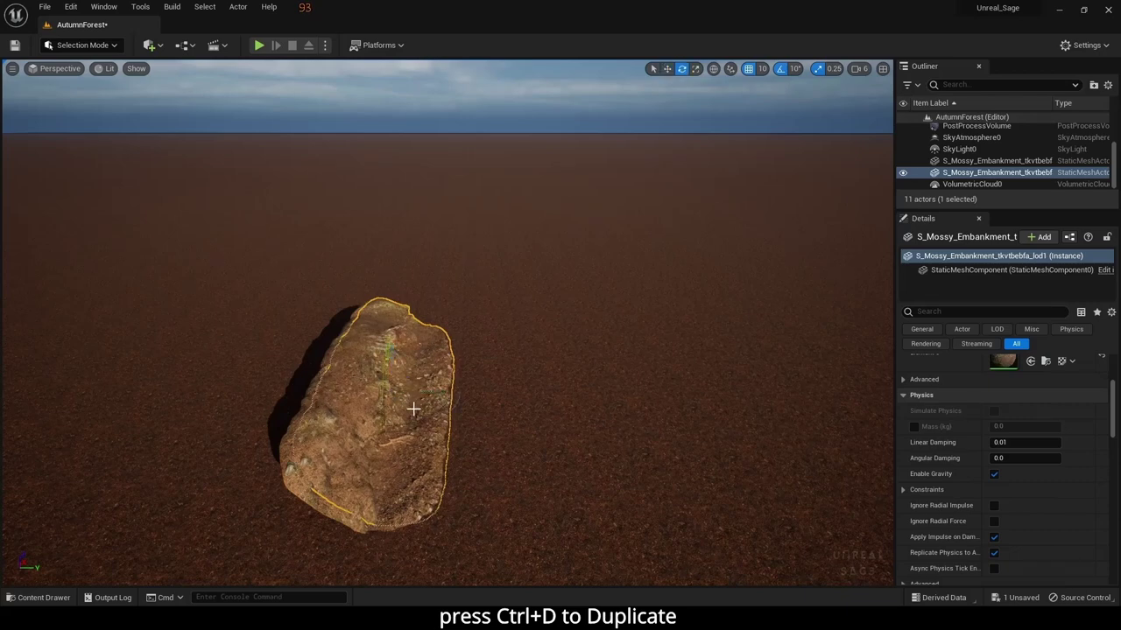
{"action": "key", "text": "space"}
{"action": "key", "text": "space"}
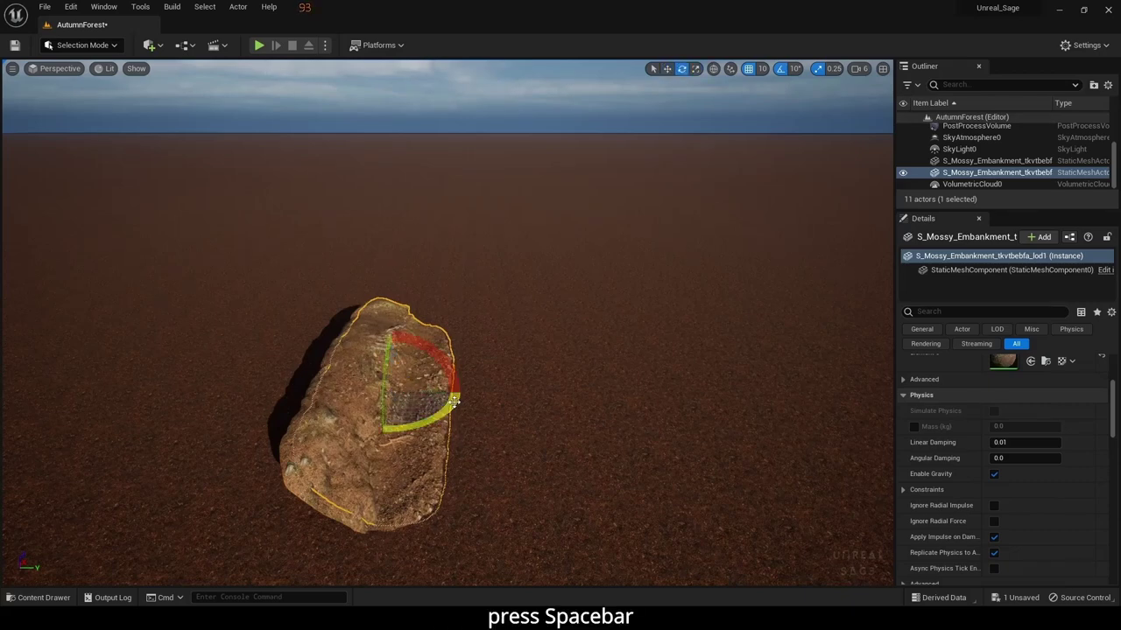
{"action": "mouse_move", "coordinate": [455, 399]}
{"action": "left_mouse_down"}
{"action": "mouse_move", "coordinate": [435, 426]}
{"action": "mouse_move", "coordinate": [386, 436]}
{"action": "left_mouse_up"}
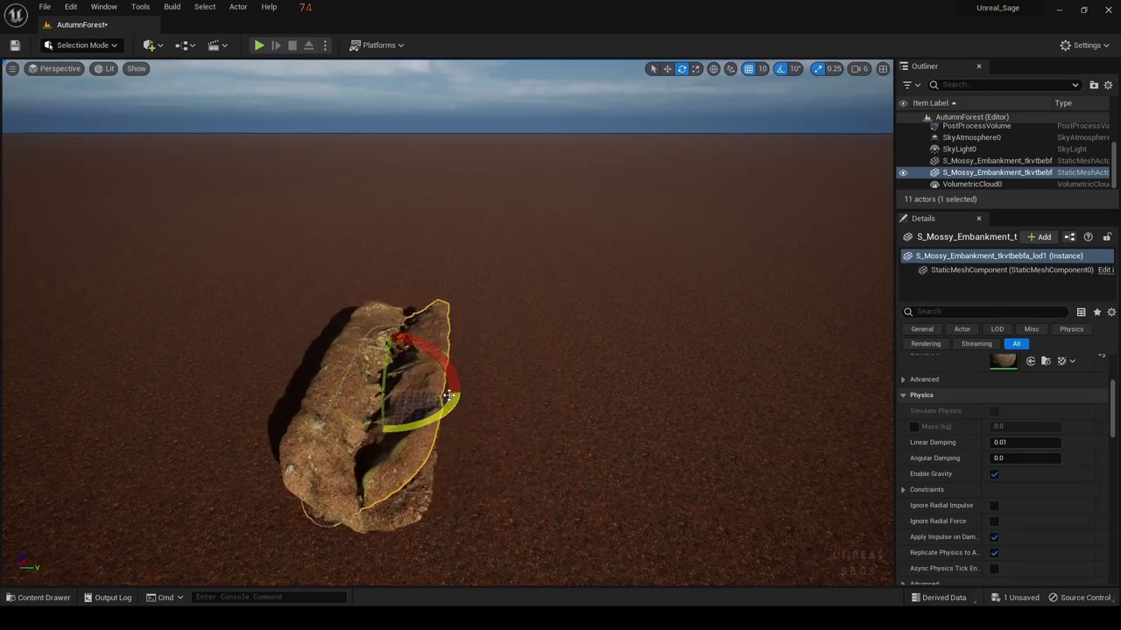
{"action": "key", "text": "space"}
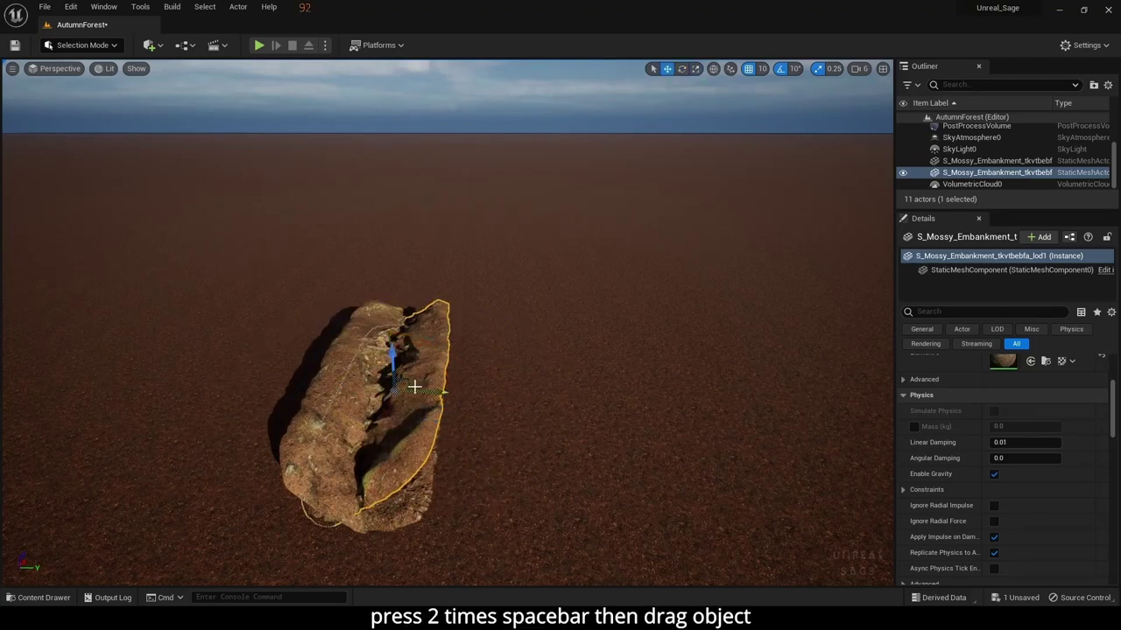
{"action": "mouse_move", "coordinate": [414, 386]}
{"action": "left_mouse_down"}
{"action": "mouse_move", "coordinate": [381, 387]}
{"action": "mouse_move", "coordinate": [507, 394]}
{"action": "left_mouse_up"}
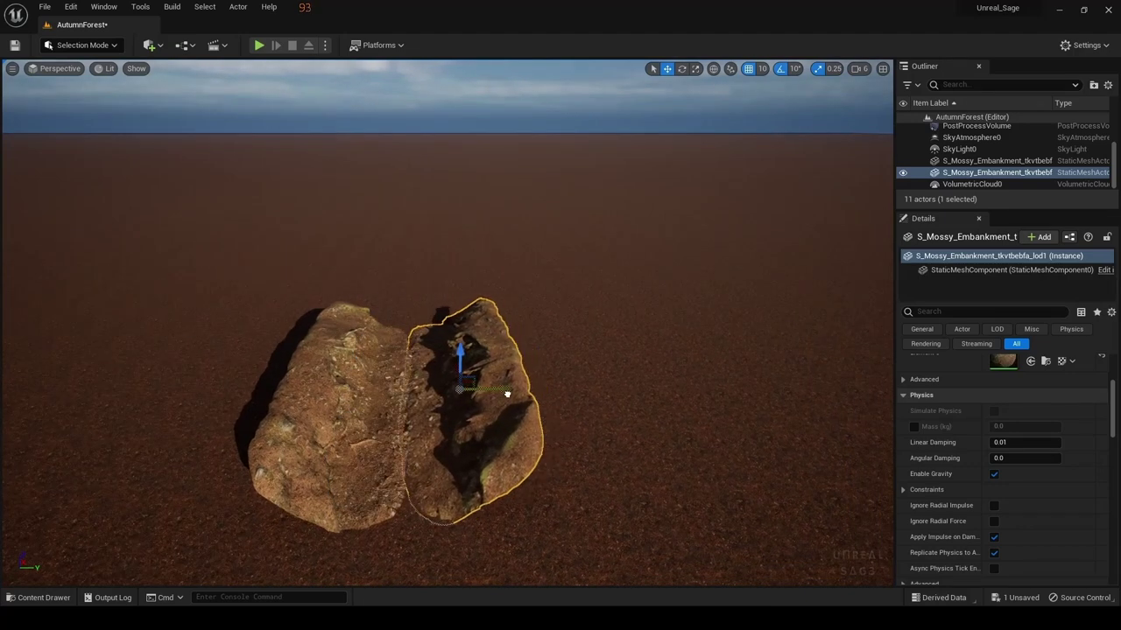
Angle the sun with Ctrl+L, then duplicate the rock pair and move it behind
{"action": "left_click", "coordinate": [401, 481], "text": "ctrl"}
{"action": "key", "text": "ctrl+l"}
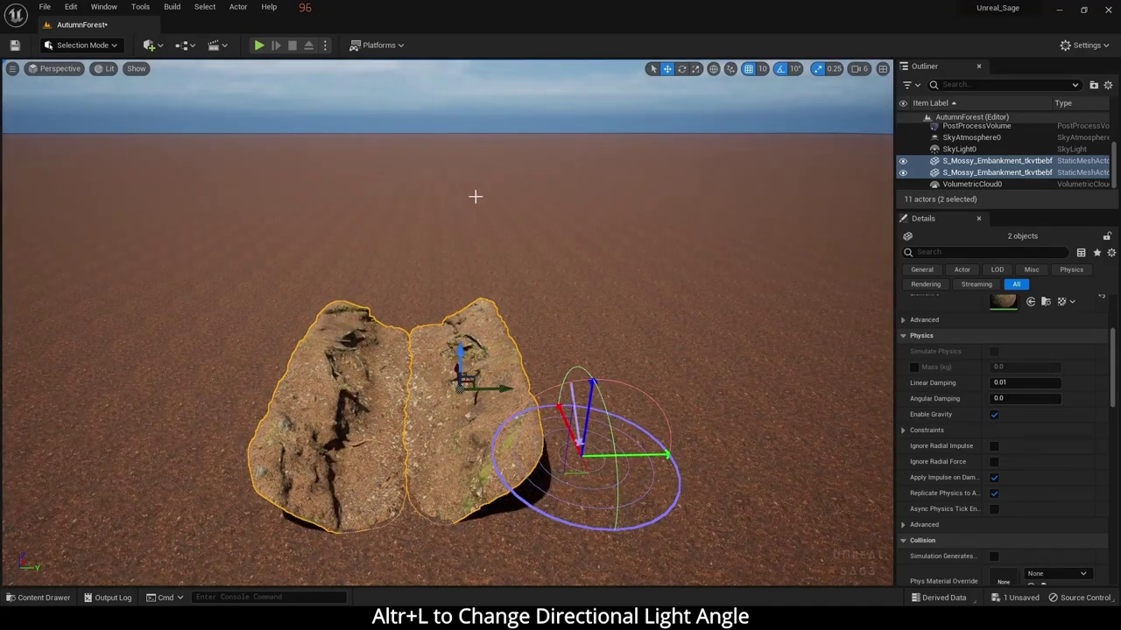
{"action": "mouse_move", "coordinate": [412, 196]}
{"action": "mouse_move", "coordinate": [379, 382]}
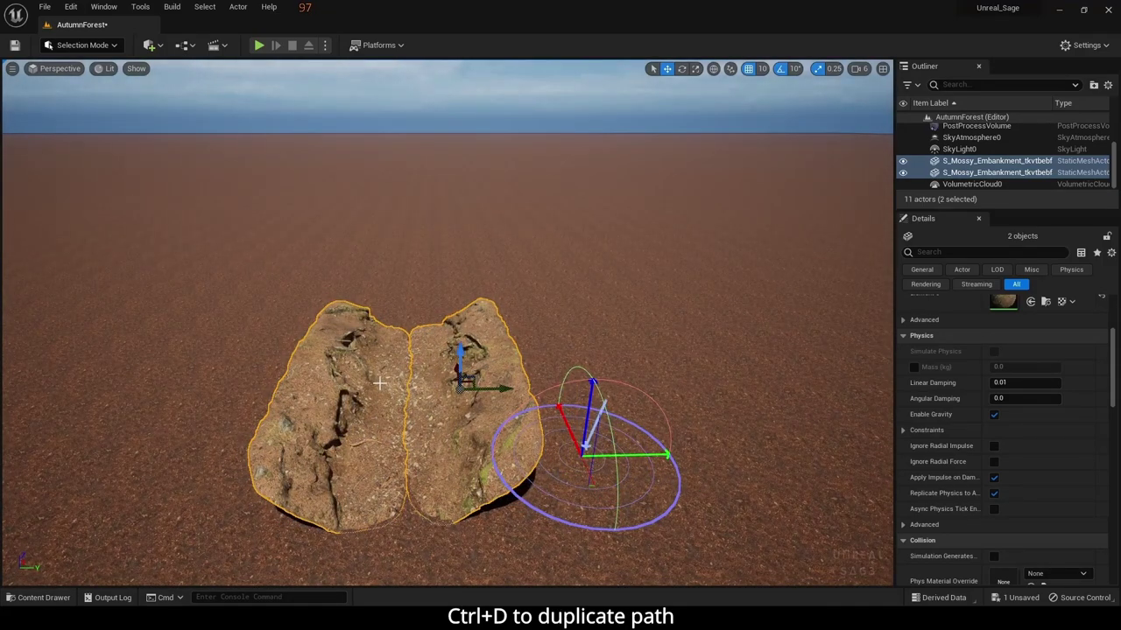
{"action": "key", "text": "ctrl+d"}
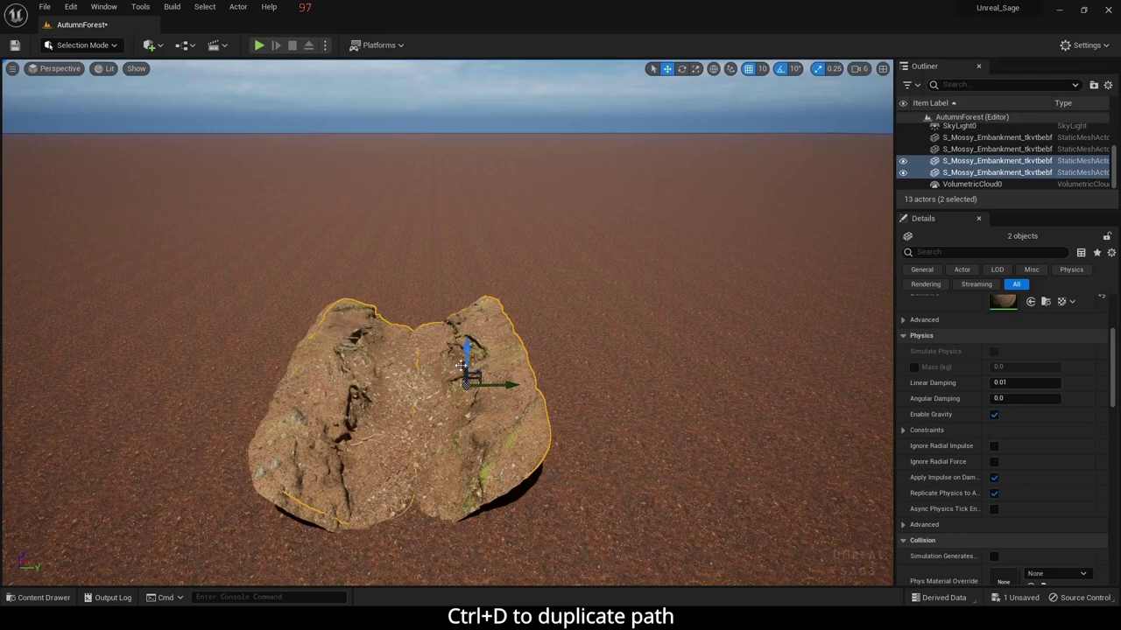
{"action": "left_click_drag", "start_coordinate": [460, 364], "coordinate": [453, 284]}
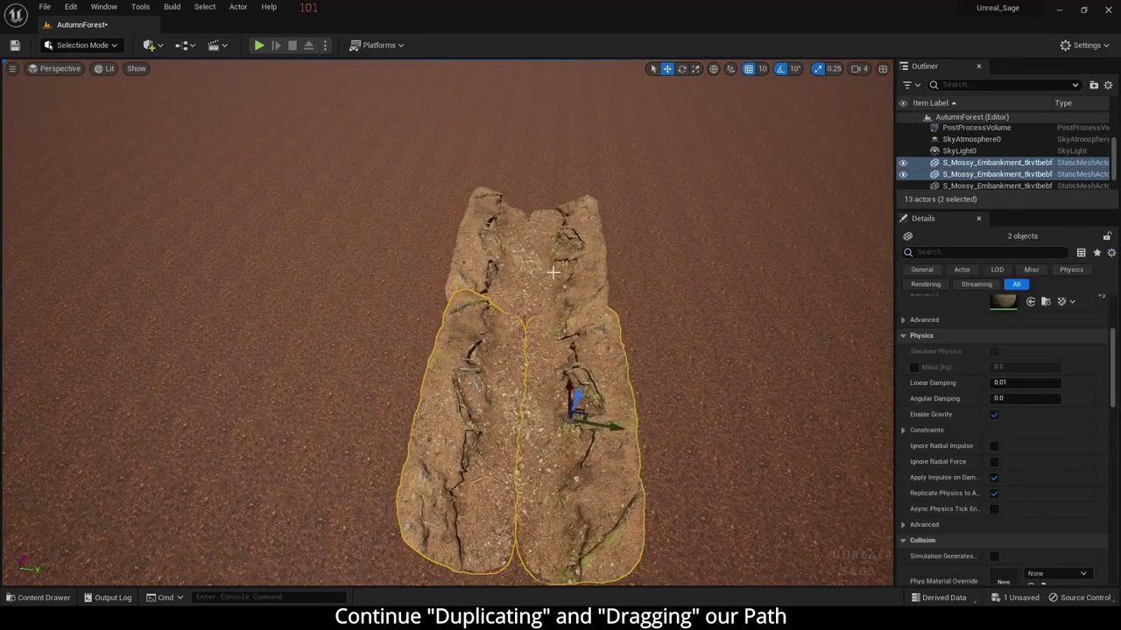
Copy the four rocks forward, then copy the end pair and angle it -10°
{"action": "left_click", "coordinate": [552, 273], "text": "ctrl"}
{"action": "left_click", "coordinate": [490, 254], "text": "ctrl"}
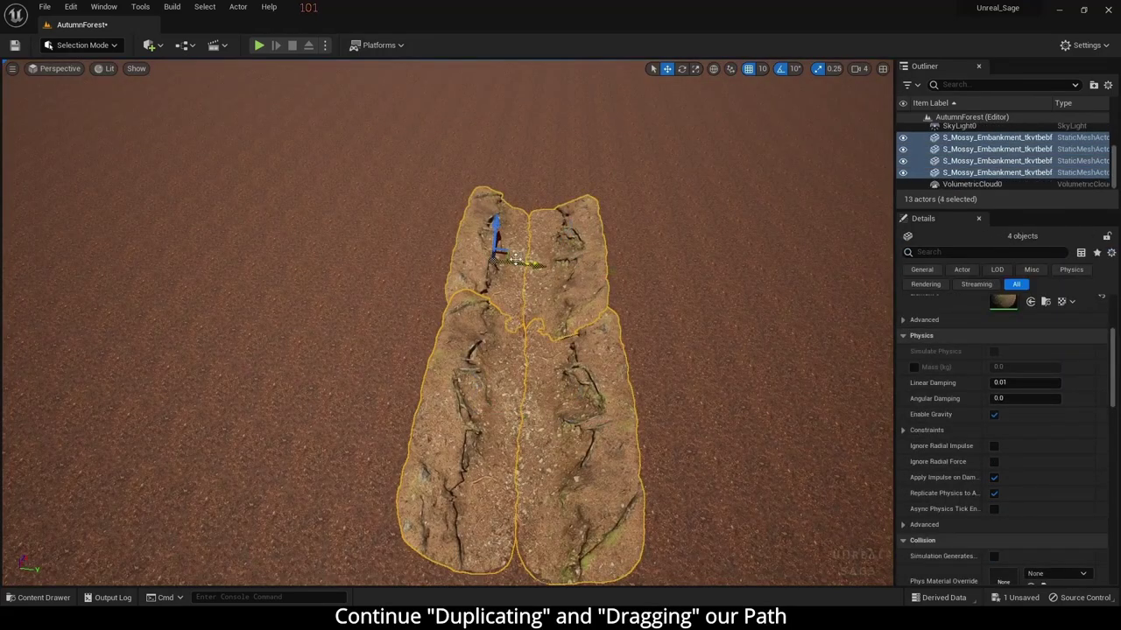
{"action": "mouse_move", "coordinate": [571, 241]}
{"action": "left_mouse_down", "text": "alt"}
{"action": "mouse_move", "coordinate": [604, 129]}
{"action": "mouse_move", "coordinate": [592, 125]}
{"action": "left_mouse_up", "text": "alt"}
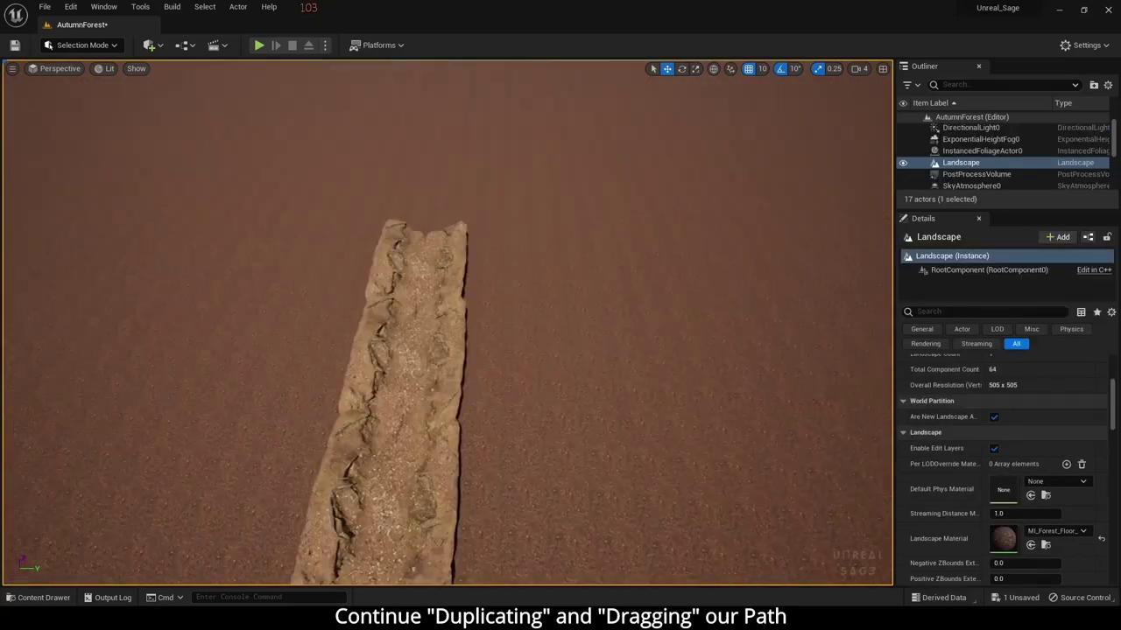
{"action": "left_click", "coordinate": [430, 368]}
{"action": "left_click_drag", "start_coordinate": [433, 393], "coordinate": [446, 302], "text": "alt"}
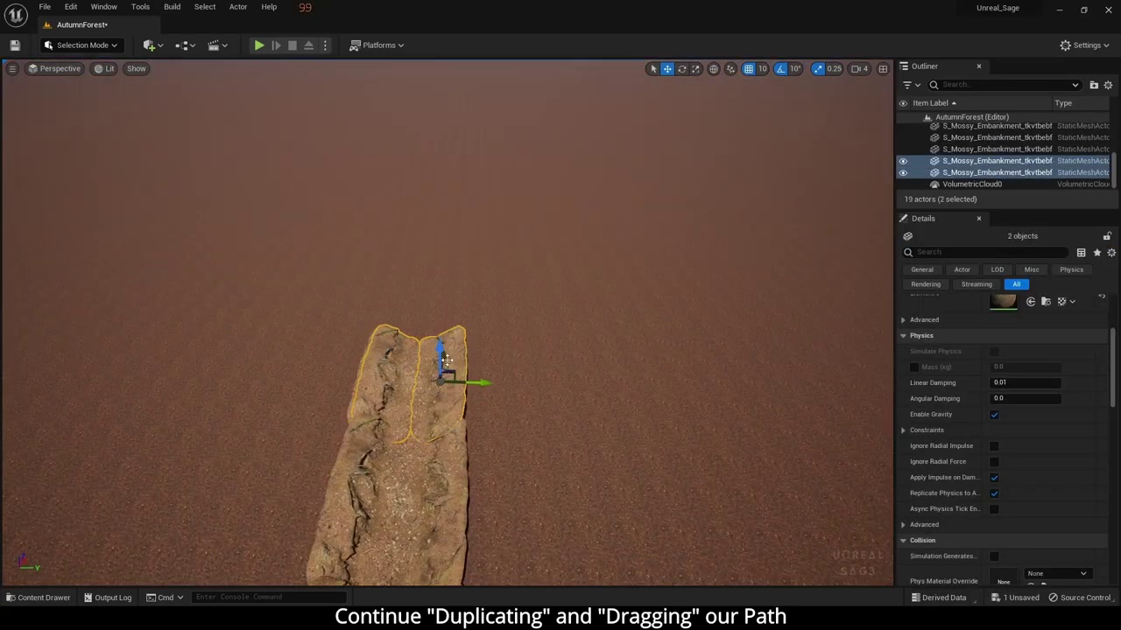
{"action": "key", "text": "e"}
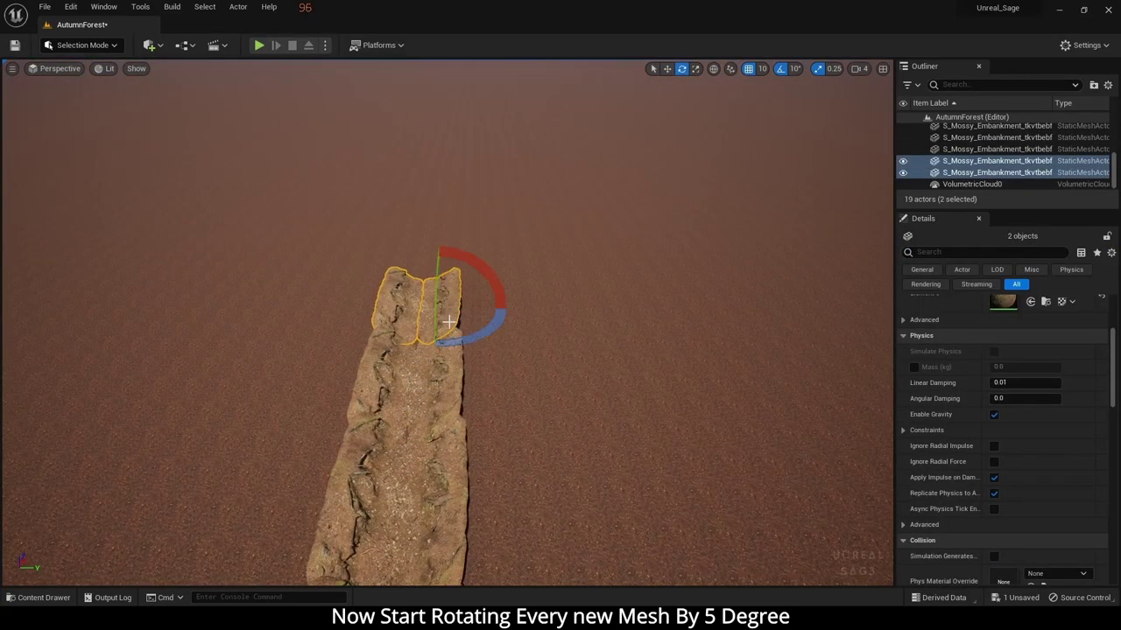
{"action": "left_click_drag", "start_coordinate": [467, 342], "coordinate": [437, 343]}
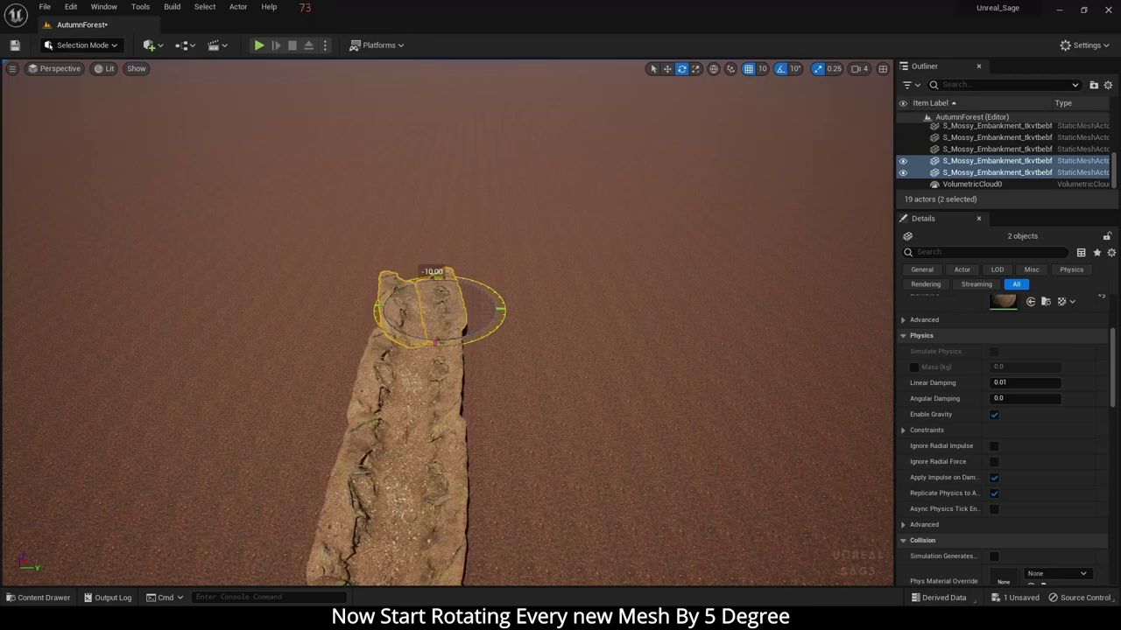
Reselect the end pair and set the grid snap size to 5
{"action": "left_click", "coordinate": [386, 251]}
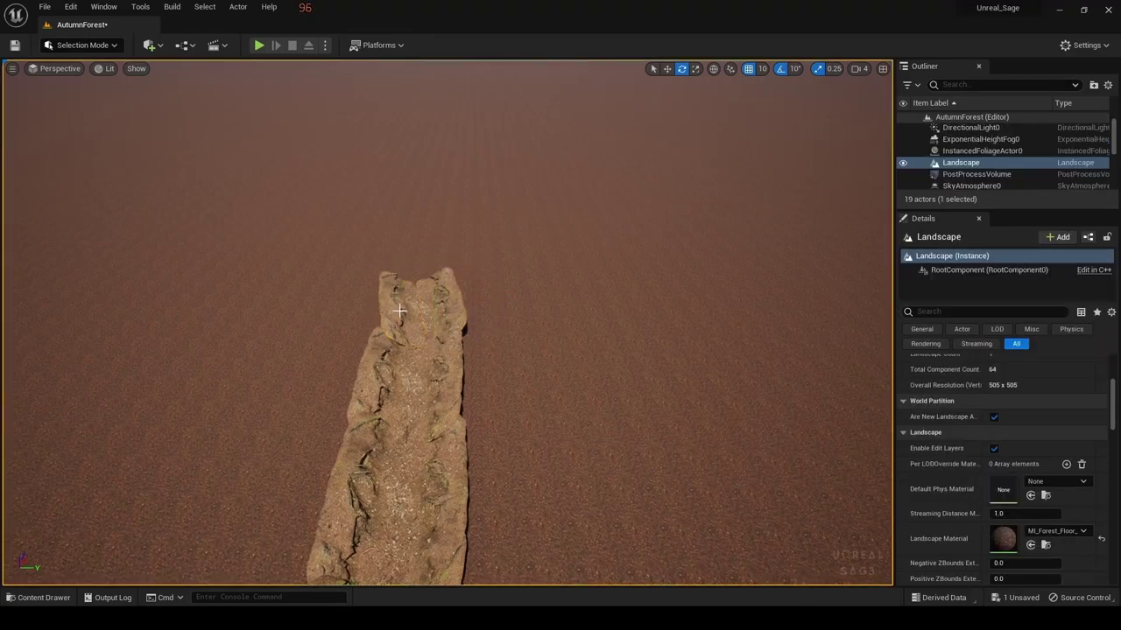
{"action": "left_click", "coordinate": [386, 309]}
{"action": "left_click", "coordinate": [443, 311], "text": "ctrl"}
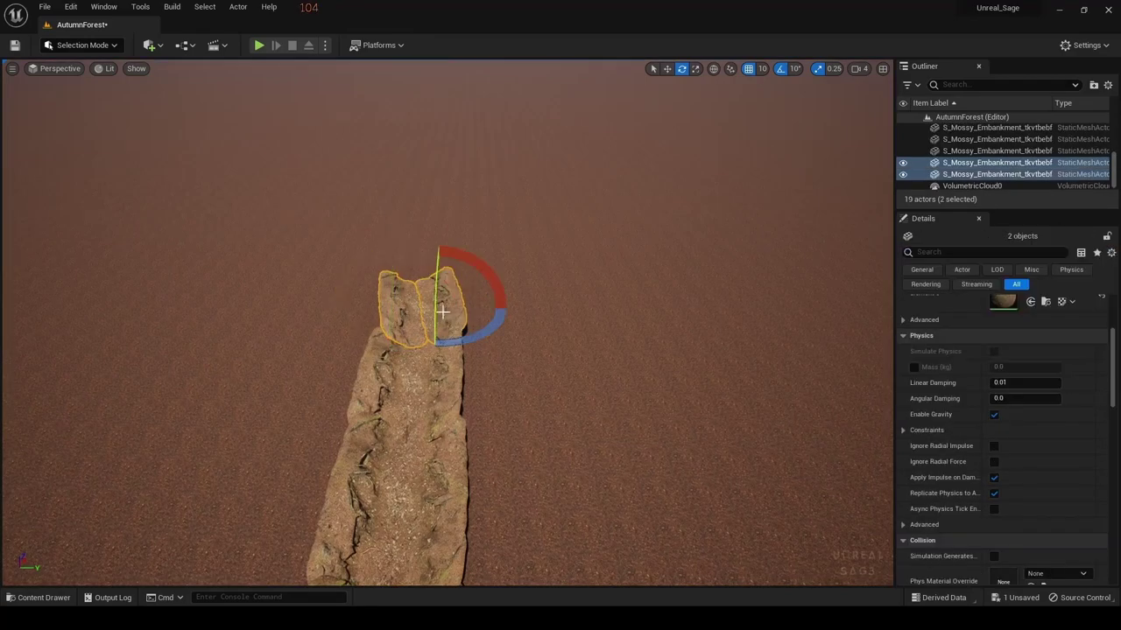
{"action": "key", "text": "r"}
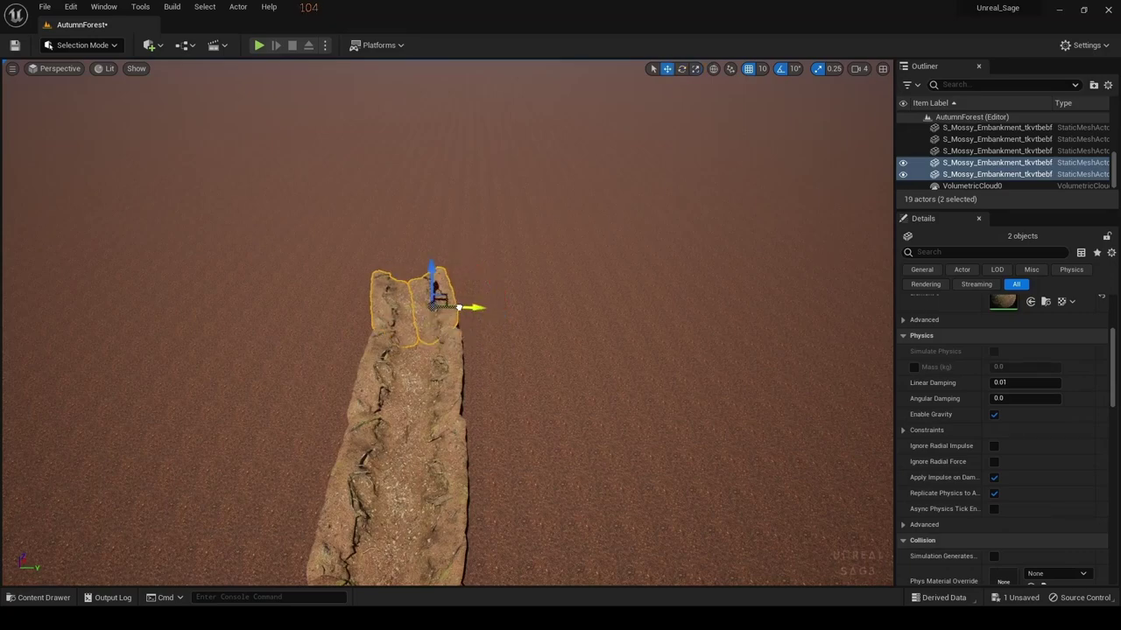
{"action": "left_click", "coordinate": [499, 378]}
{"action": "right_click_drag", "start_coordinate": [499, 378], "coordinate": [500, 337]}
{"action": "right_click_drag", "start_coordinate": [347, 359], "coordinate": [348, 412]}
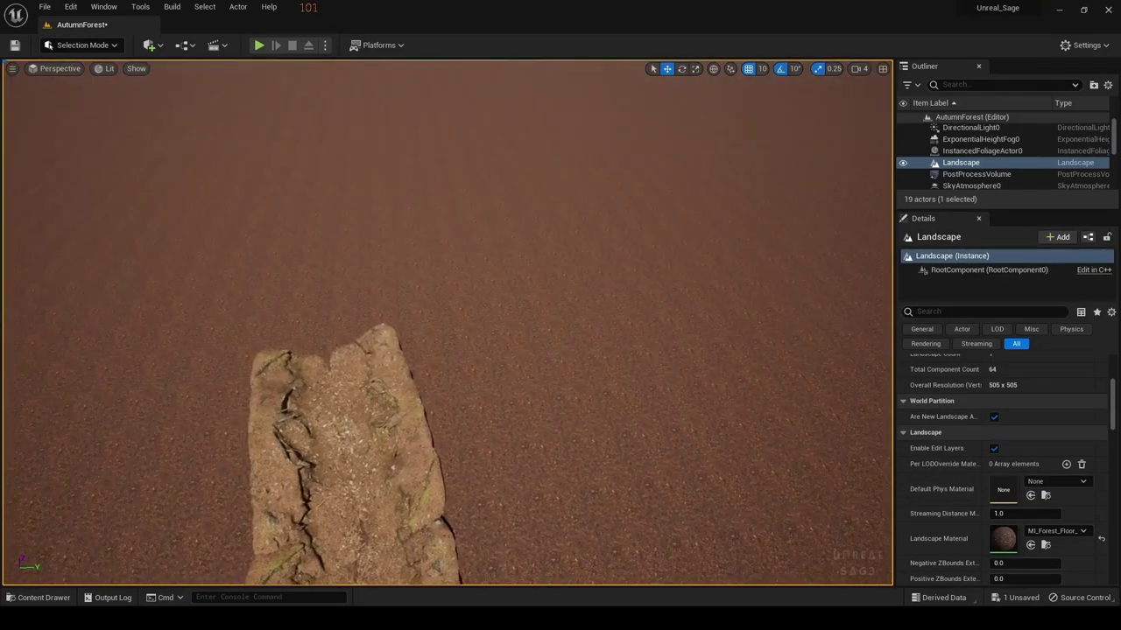
{"action": "left_click", "coordinate": [761, 68]}
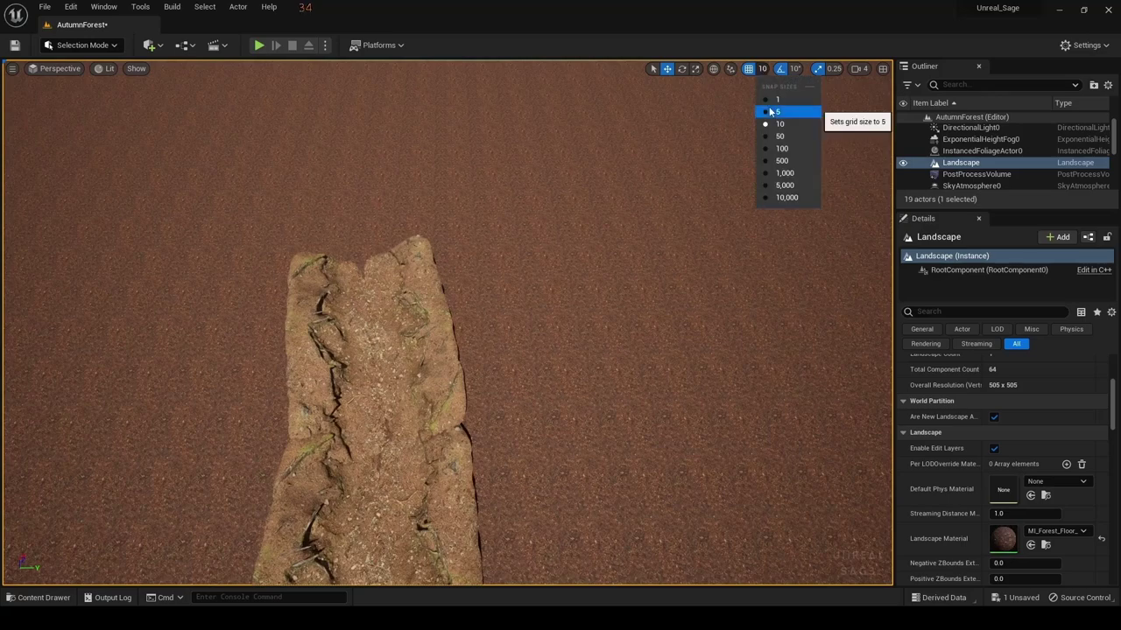
{"action": "left_click", "coordinate": [770, 112]}
Move the end pair further along the path, turn it slightly, and set rotation snap to 5°
{"action": "left_click", "coordinate": [332, 367]}
{"action": "left_click", "coordinate": [414, 324], "text": "ctrl"}
{"action": "left_click_drag", "start_coordinate": [414, 324], "coordinate": [422, 207]}
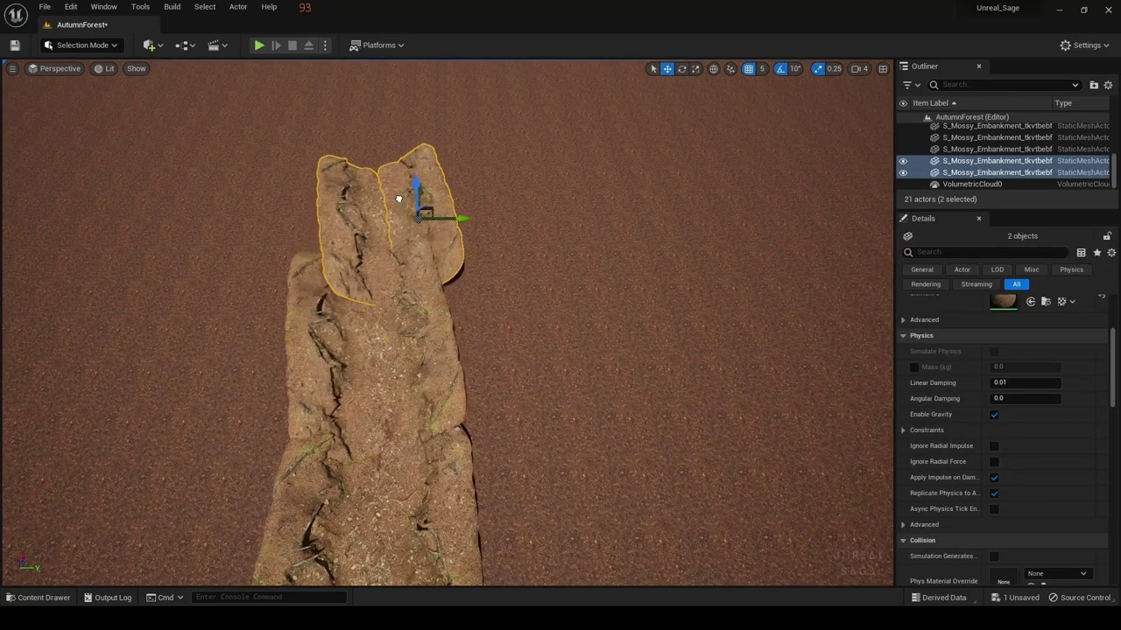
{"action": "left_click", "coordinate": [510, 309]}
{"action": "right_click_drag", "start_coordinate": [510, 309], "coordinate": [468, 392]}
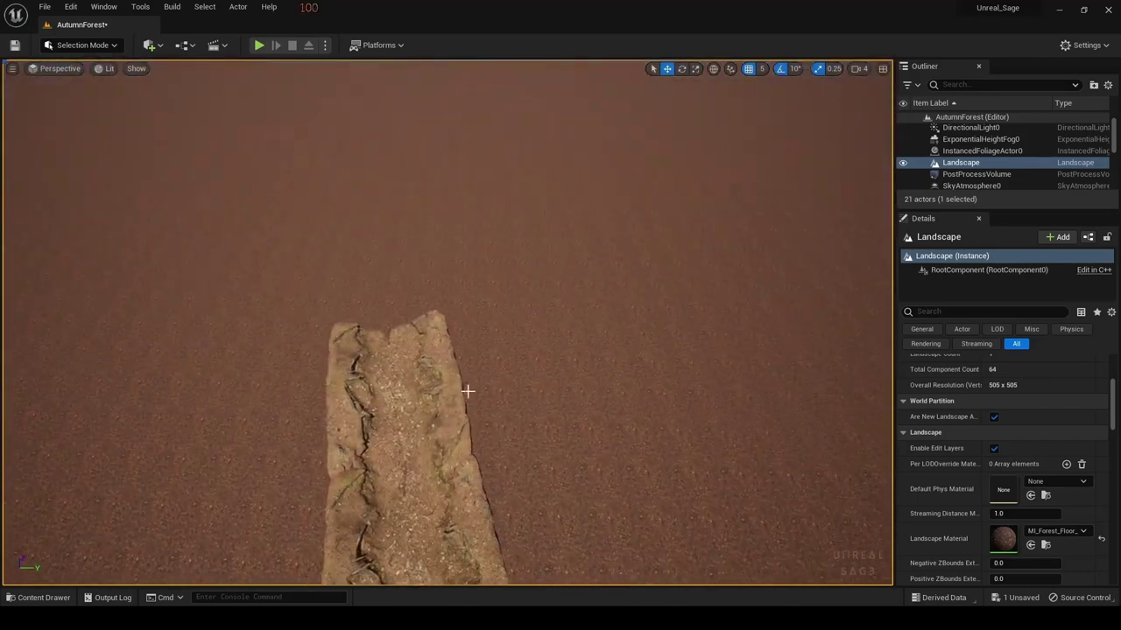
{"action": "key", "text": "ctrl+z"}
{"action": "key", "text": "e"}
{"action": "mouse_move", "coordinate": [400, 448]}
{"action": "left_mouse_down"}
{"action": "mouse_move", "coordinate": [410, 411]}
{"action": "mouse_move", "coordinate": [399, 402]}
{"action": "mouse_move", "coordinate": [473, 282]}
{"action": "mouse_move", "coordinate": [353, 273]}
{"action": "mouse_move", "coordinate": [394, 261]}
{"action": "mouse_move", "coordinate": [379, 188]}
{"action": "left_mouse_up"}
{"action": "left_click", "coordinate": [795, 68]}
{"action": "left_click", "coordinate": [801, 100]}
{"action": "key", "text": "w"}
Angle the end rocks so the path curves at its far end
{"action": "key", "text": "e"}
{"action": "key", "text": "w"}
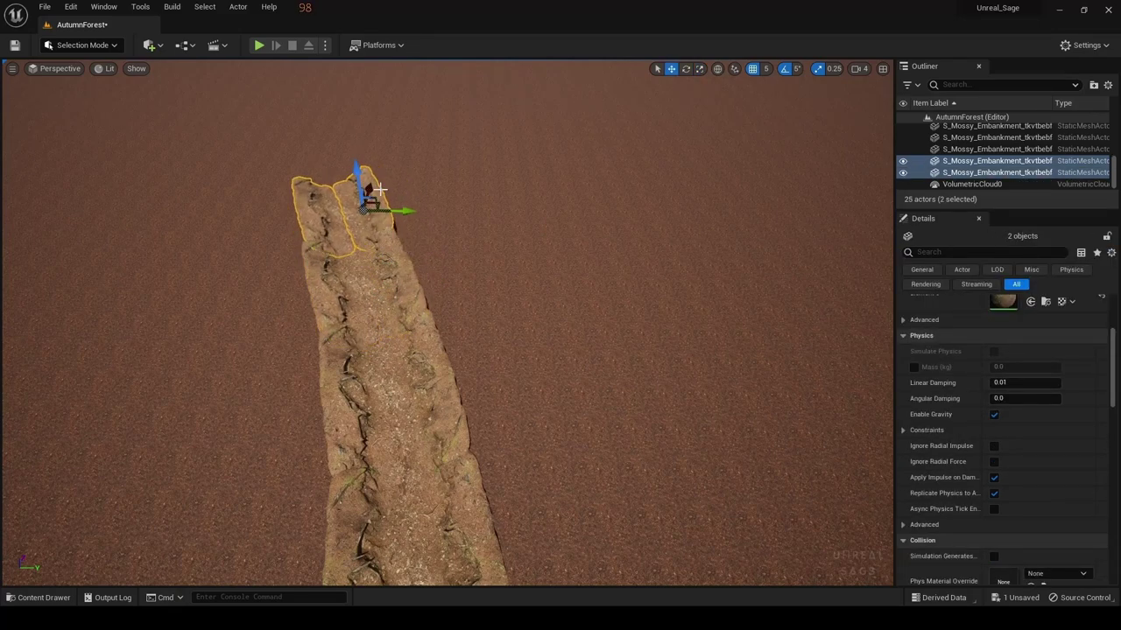
{"action": "key", "text": "e"}
{"action": "left_click_drag", "start_coordinate": [399, 210], "coordinate": [472, 235]}
{"action": "left_click", "coordinate": [318, 223]}
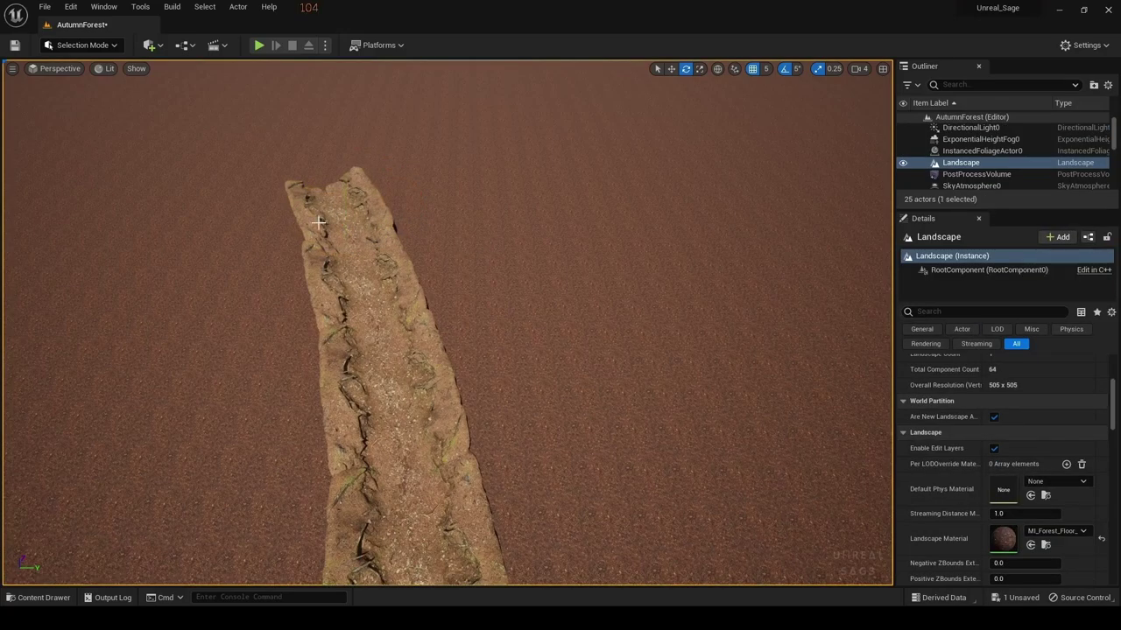
{"action": "key", "text": "ctrl+z"}
{"action": "key", "text": "w"}
{"action": "left_click", "coordinate": [424, 325]}
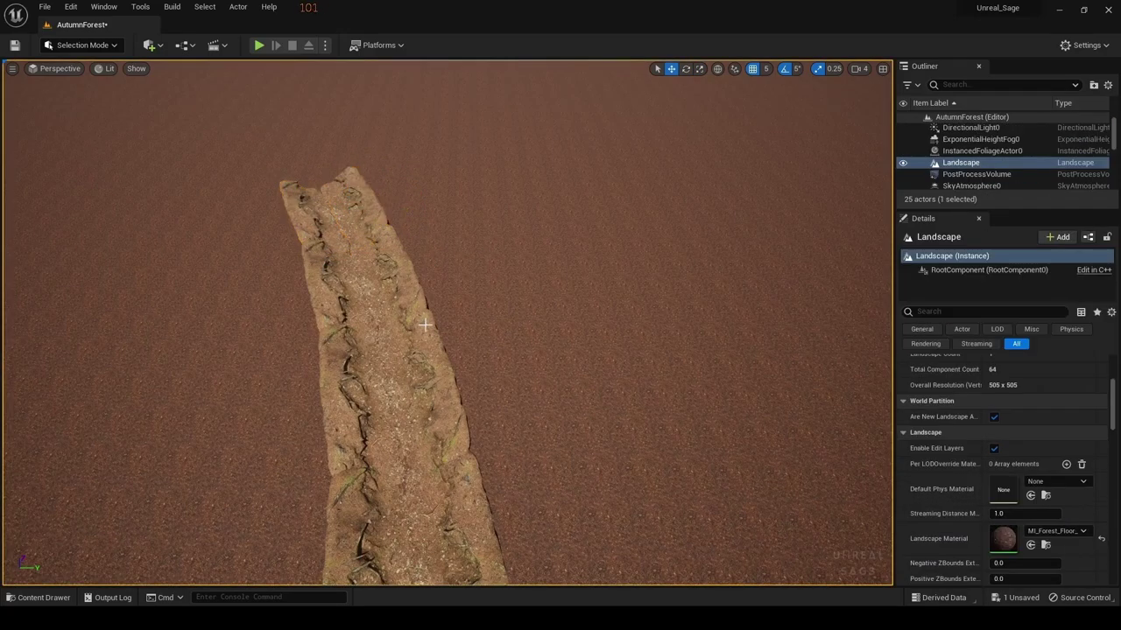
{"action": "right_click_drag", "start_coordinate": [424, 324], "coordinate": [424, 325]}
{"action": "right_click_drag", "start_coordinate": [456, 448], "coordinate": [456, 448]}
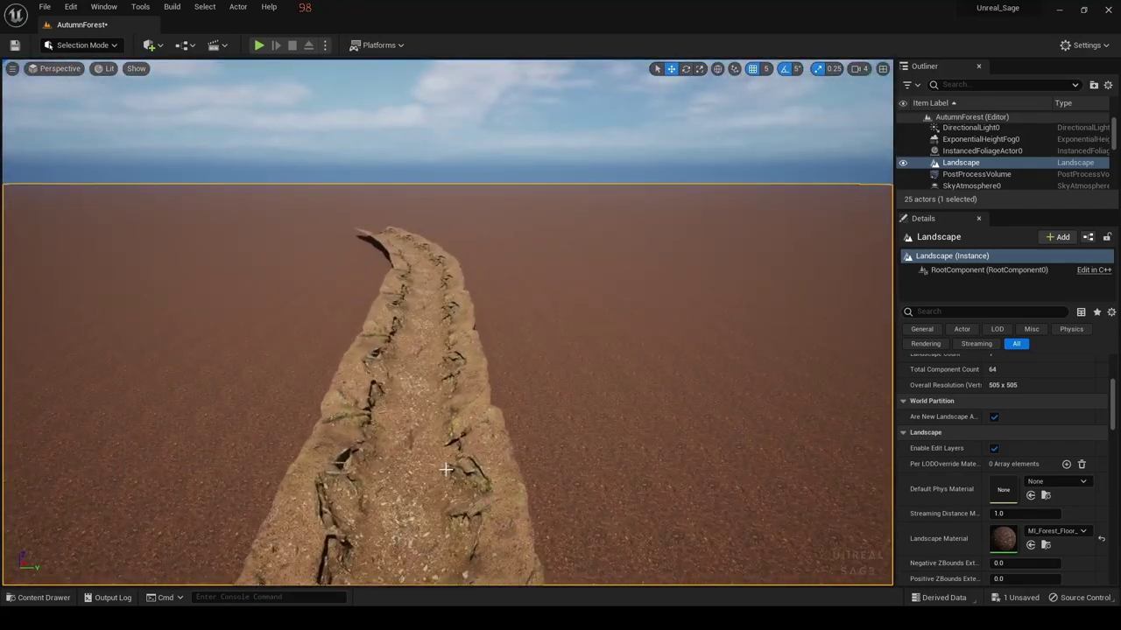
Alt-drag copies of the end embankment pair to extend the path two pairs further
{"action": "right_click_drag", "start_coordinate": [457, 449], "coordinate": [456, 448]}
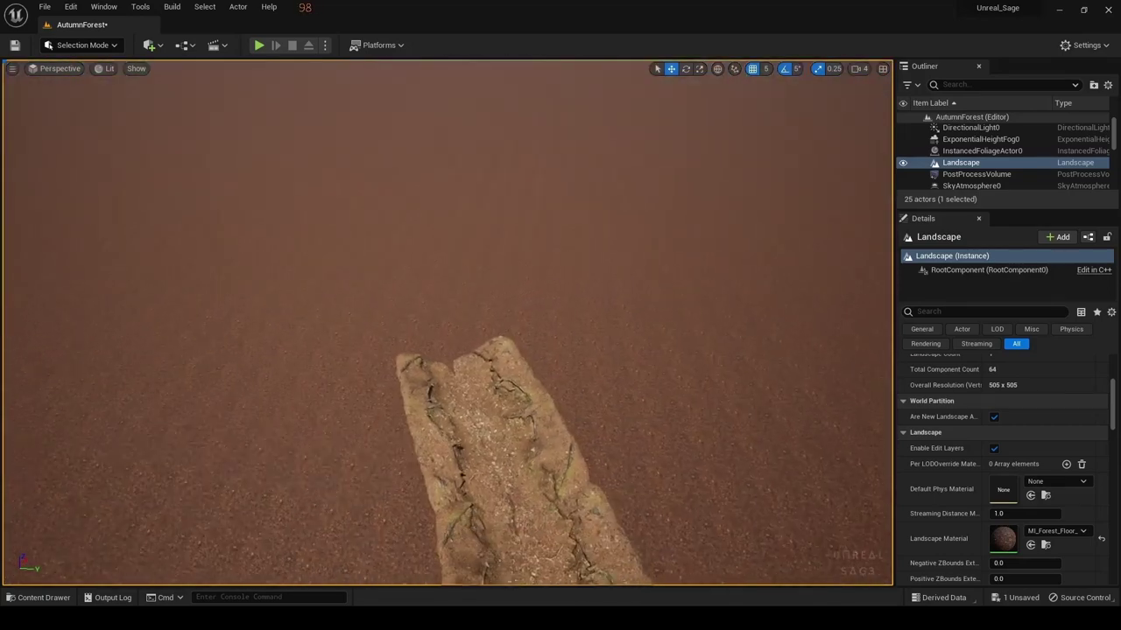
{"action": "left_click", "coordinate": [450, 412]}
{"action": "left_click", "coordinate": [507, 400], "text": "ctrl"}
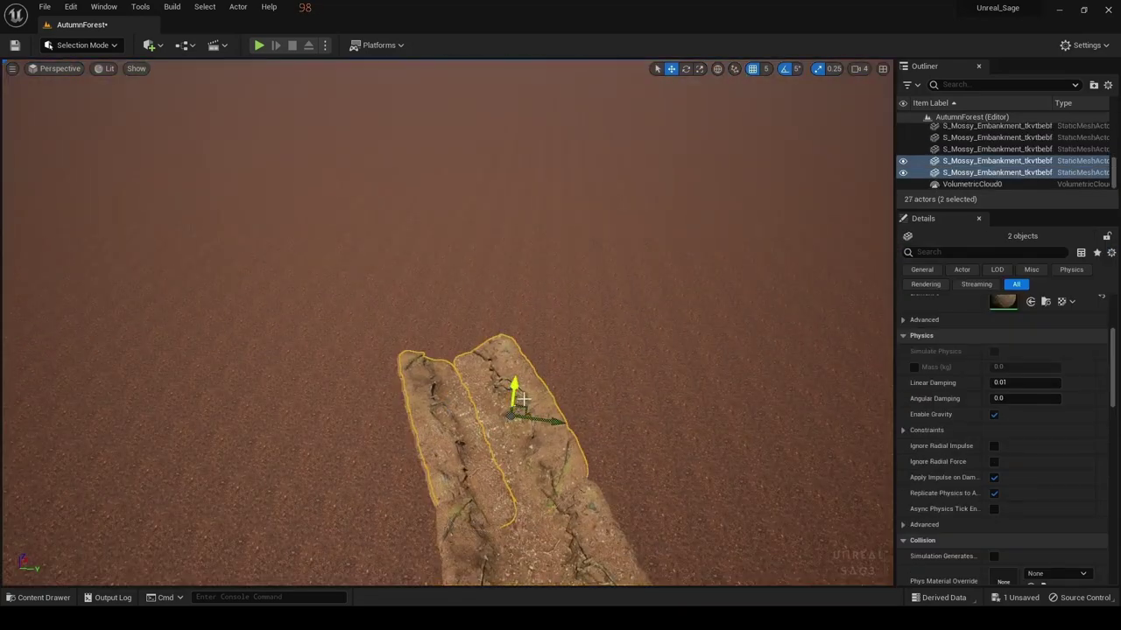
{"action": "mouse_move", "coordinate": [513, 400]}
{"action": "left_mouse_down", "text": "alt"}
{"action": "mouse_move", "coordinate": [543, 420]}
{"action": "mouse_move", "coordinate": [525, 361]}
{"action": "left_mouse_up", "text": "alt"}
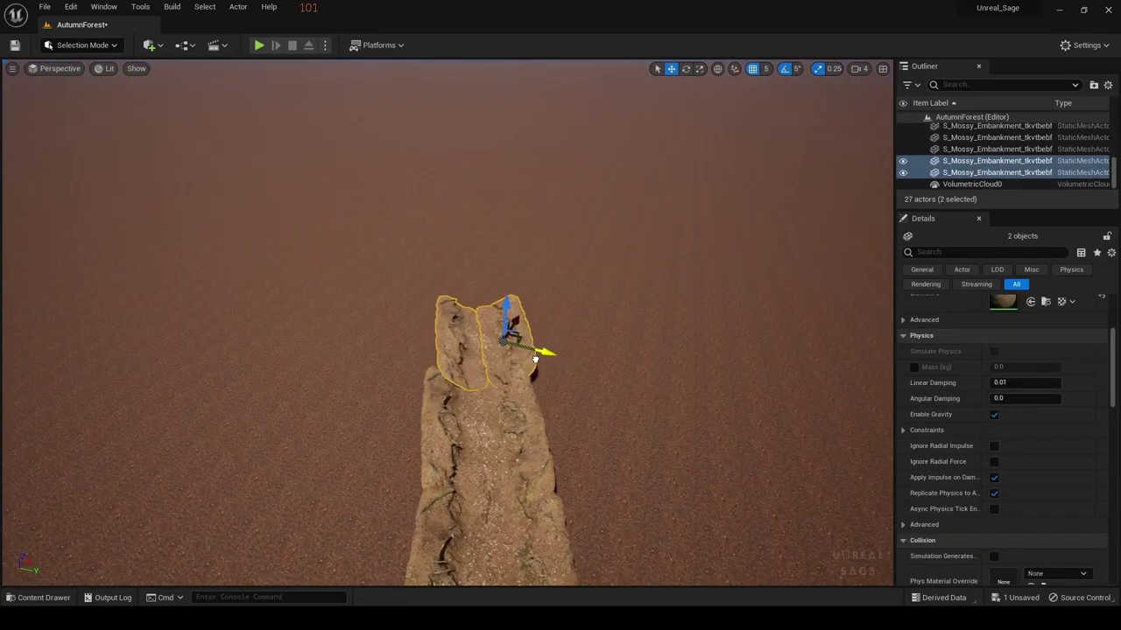
{"action": "key", "text": "e"}
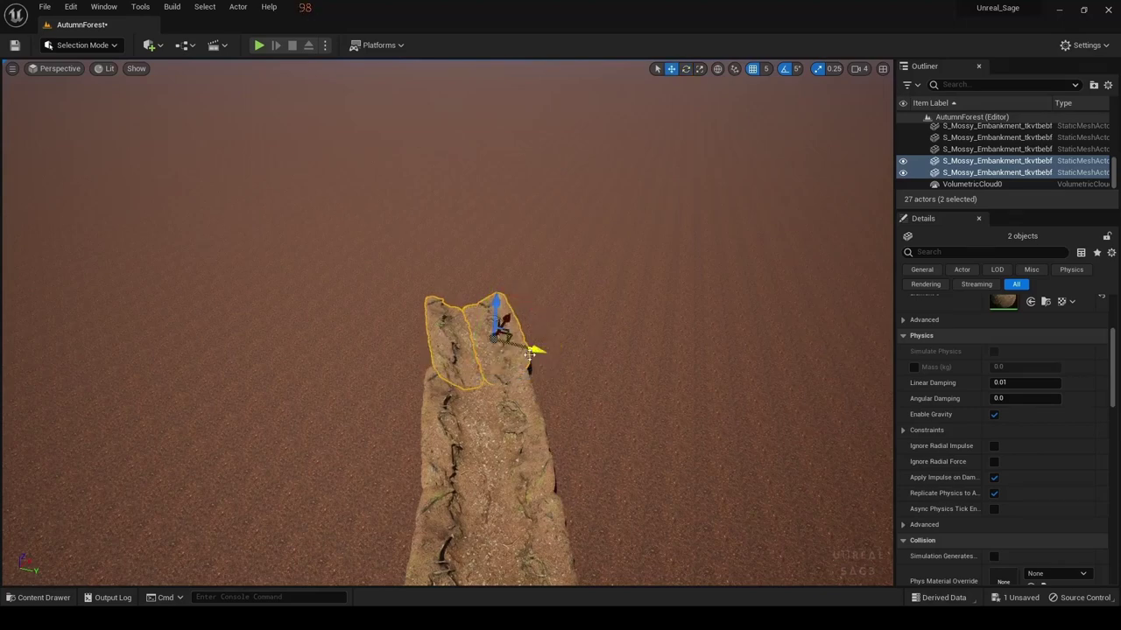
{"action": "left_click", "coordinate": [587, 338]}
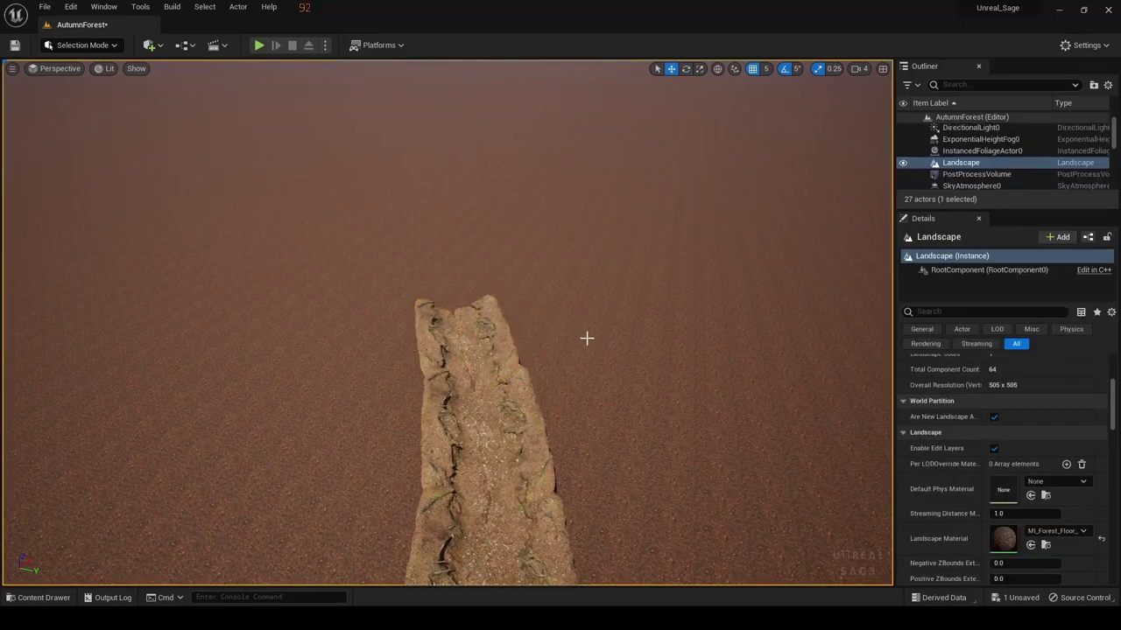
{"action": "key", "text": "ctrl+y"}
{"action": "key", "text": "ctrl+y"}
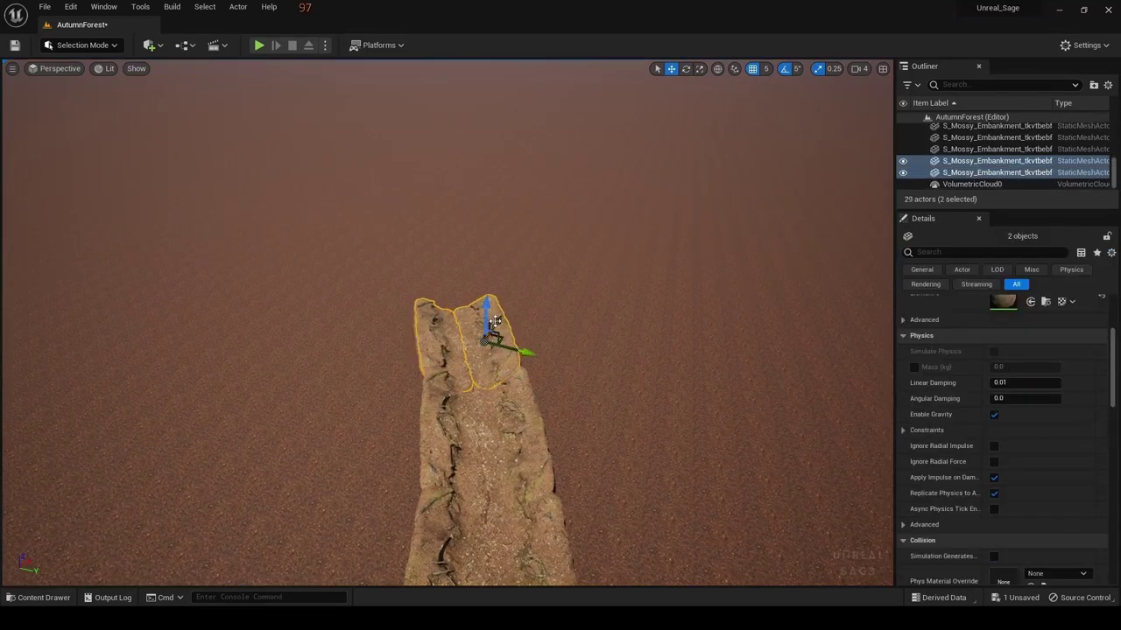
{"action": "key", "text": "ctrl+y"}
{"action": "mouse_move", "coordinate": [540, 301]}
{"action": "left_mouse_down"}
{"action": "mouse_move", "coordinate": [492, 305]}
{"action": "mouse_move", "coordinate": [498, 253]}
{"action": "left_mouse_up"}
Copy the end pair twice more further up the strip
{"action": "key", "text": "e"}
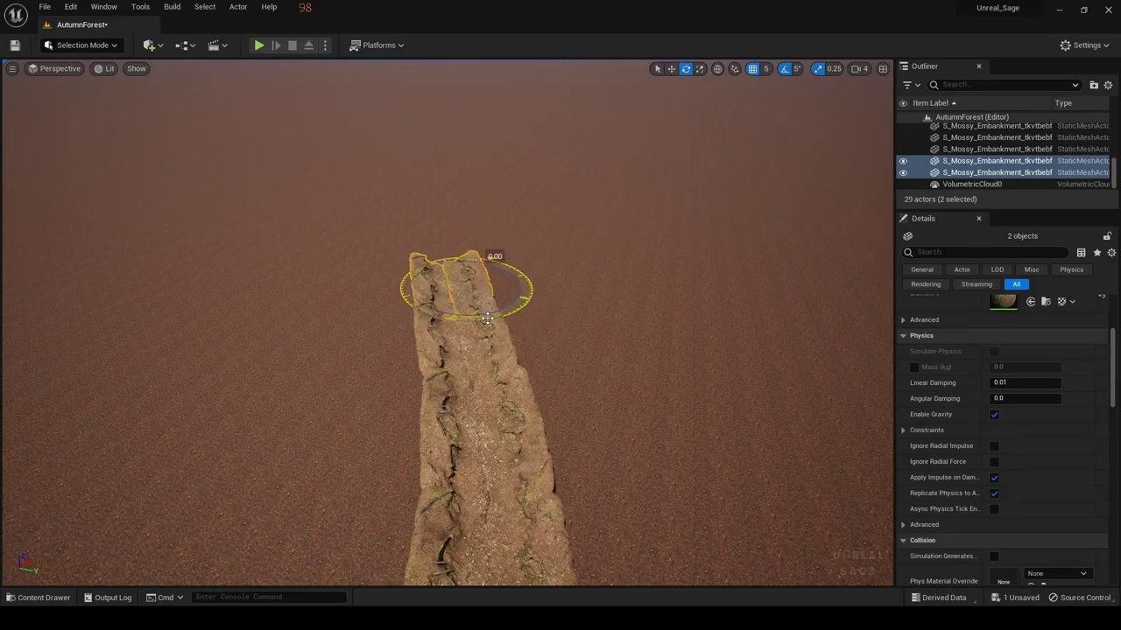
{"action": "key", "text": "w"}
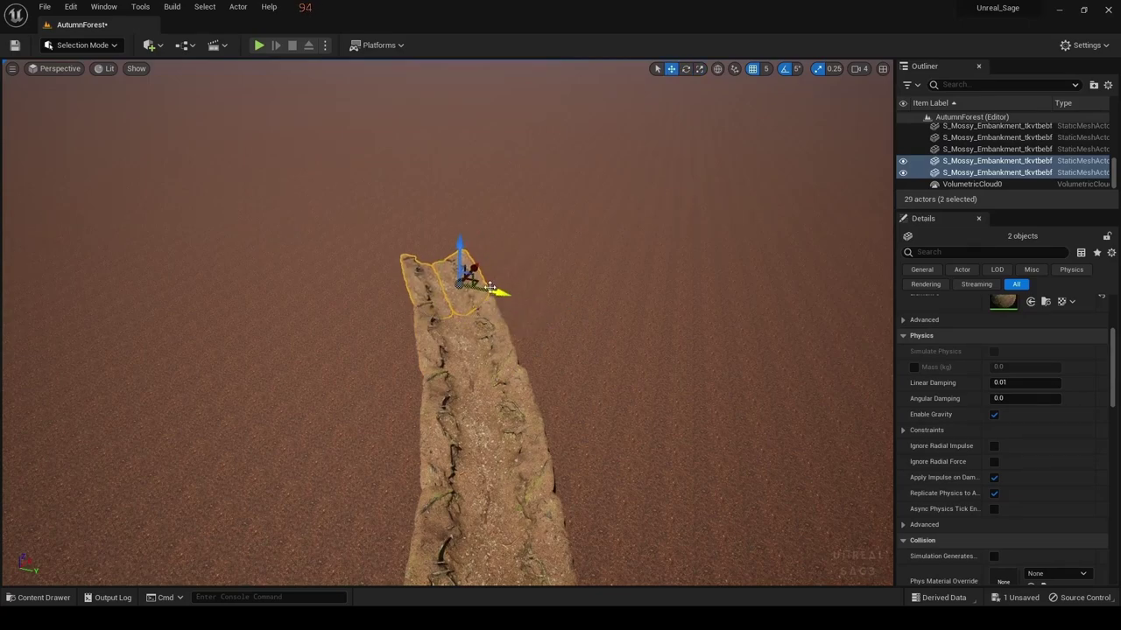
{"action": "left_click", "coordinate": [496, 297]}
{"action": "right_click_drag", "start_coordinate": [496, 298], "coordinate": [481, 412]}
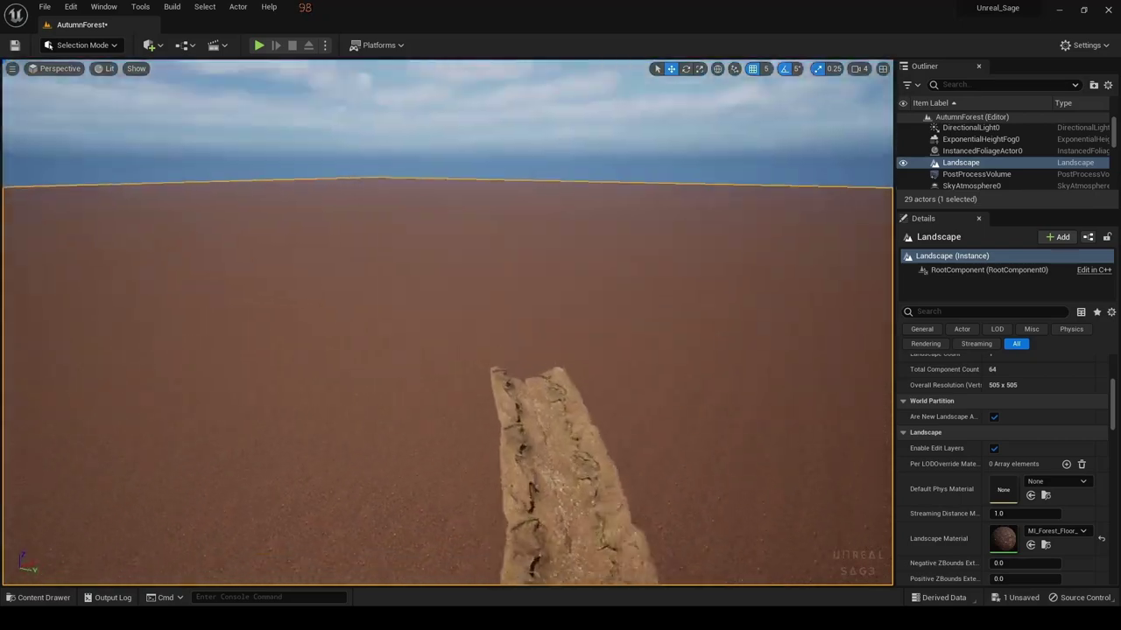
{"action": "left_click", "coordinate": [481, 412]}
{"action": "mouse_move", "coordinate": [487, 419]}
{"action": "left_mouse_down", "text": "alt"}
{"action": "mouse_move", "coordinate": [545, 262]}
{"action": "mouse_move", "coordinate": [546, 288]}
{"action": "mouse_move", "coordinate": [575, 270]}
{"action": "left_mouse_up", "text": "alt"}
{"action": "key", "text": "e"}
{"action": "key", "text": "w"}
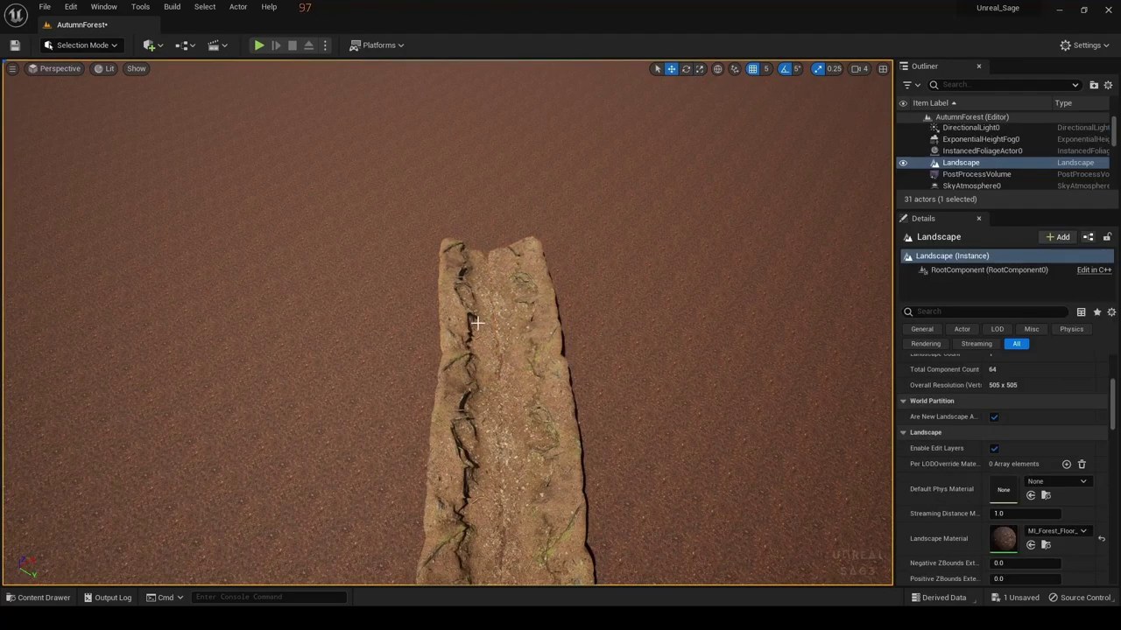
{"action": "mouse_move", "coordinate": [538, 313]}
{"action": "left_mouse_down", "text": "alt"}
{"action": "mouse_move", "coordinate": [610, 241]}
{"action": "mouse_move", "coordinate": [547, 187]}
{"action": "left_mouse_up", "text": "alt"}
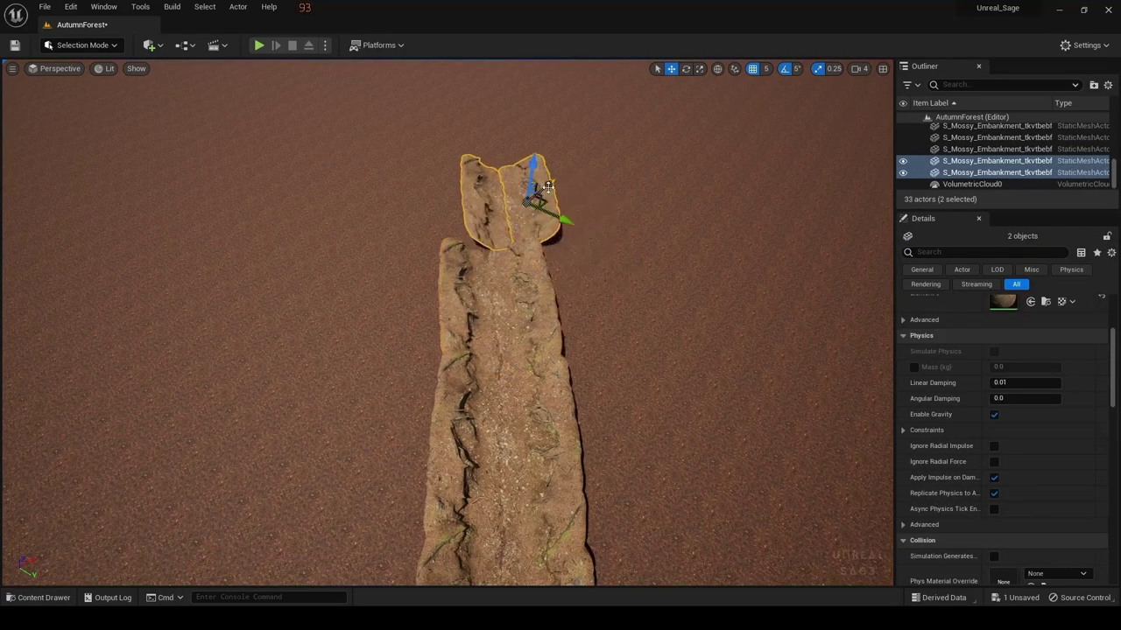
Copy the last pair forward, rotate it to bend the path left, and nudge pieces into line
{"action": "left_click", "coordinate": [572, 263]}
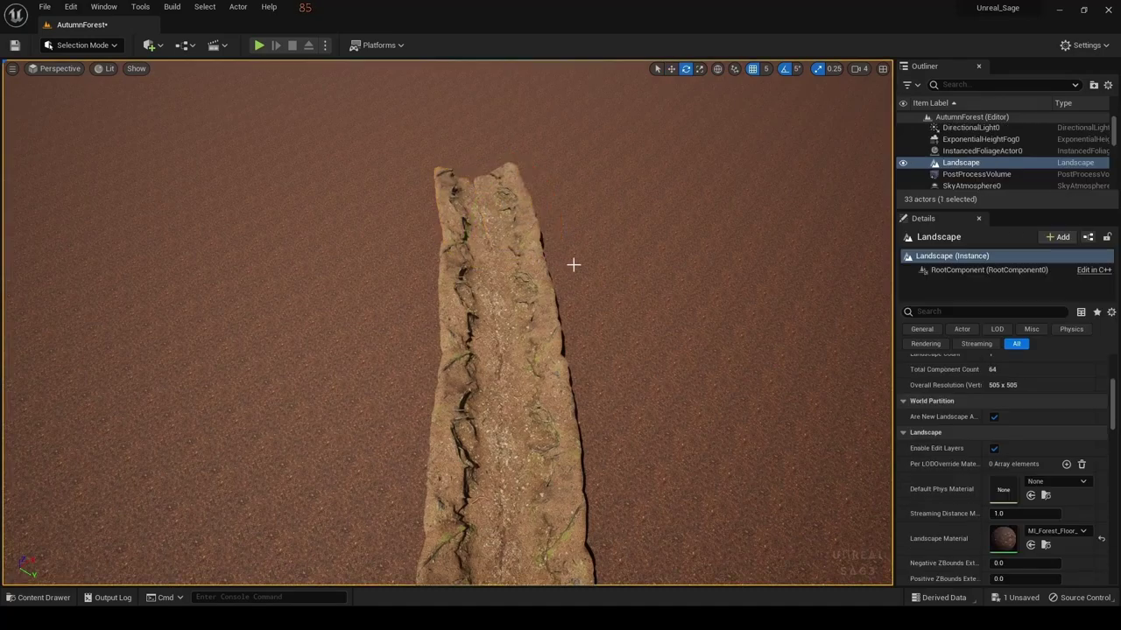
{"action": "right_click_drag", "start_coordinate": [572, 262], "coordinate": [525, 298]}
{"action": "left_click", "coordinate": [480, 324]}
{"action": "left_click", "coordinate": [505, 321], "text": "ctrl"}
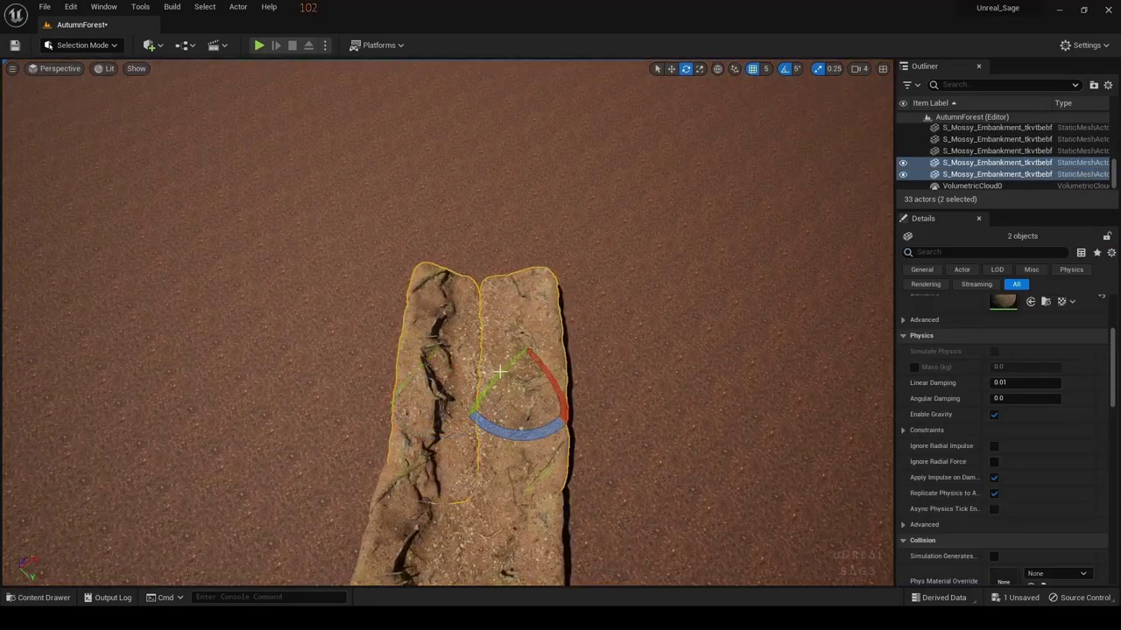
{"action": "left_click_drag", "start_coordinate": [525, 420], "coordinate": [539, 246], "text": "alt"}
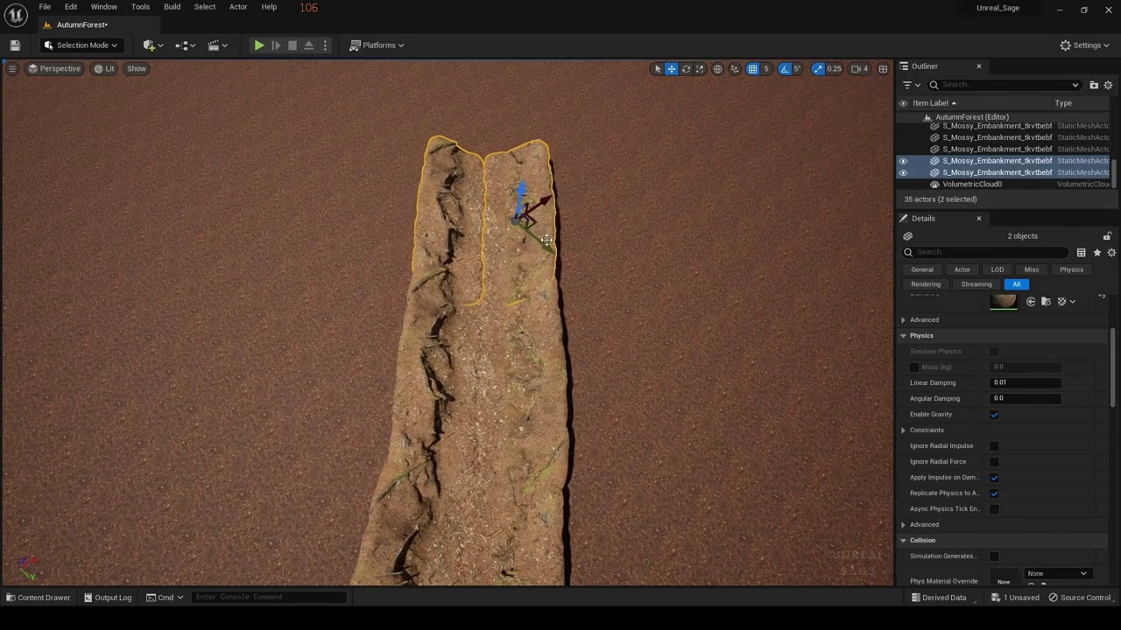
{"action": "key", "text": "e"}
{"action": "left_click_drag", "start_coordinate": [526, 219], "coordinate": [520, 209]}
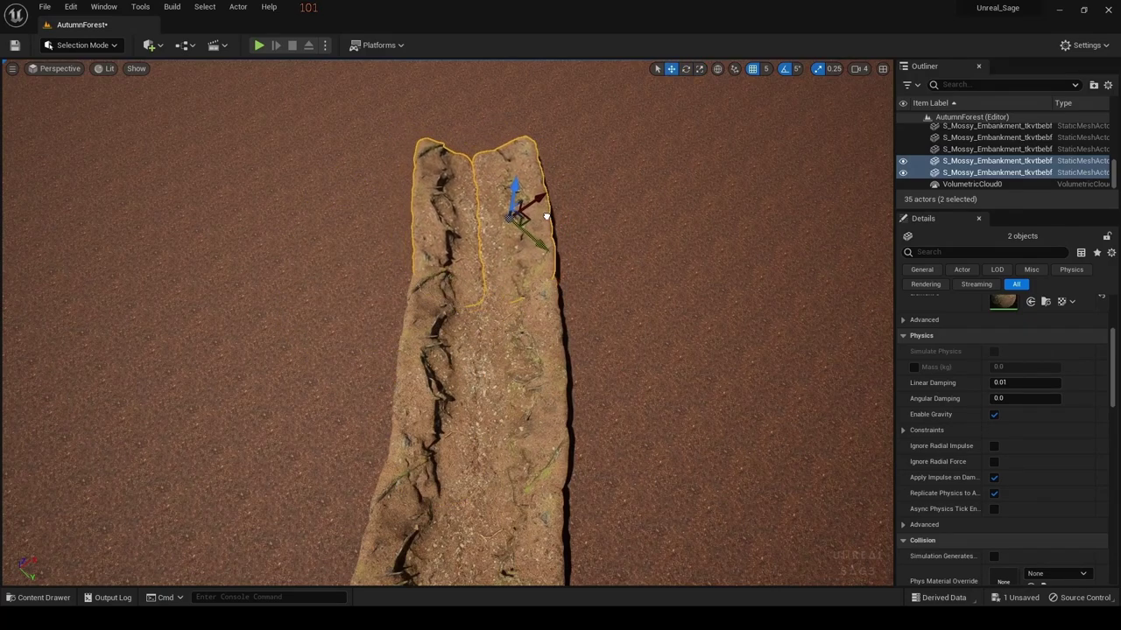
{"action": "left_click", "coordinate": [570, 228]}
{"action": "left_click", "coordinate": [469, 238]}
{"action": "left_click_drag", "start_coordinate": [470, 238], "coordinate": [476, 233]}
{"action": "left_click", "coordinate": [609, 204]}
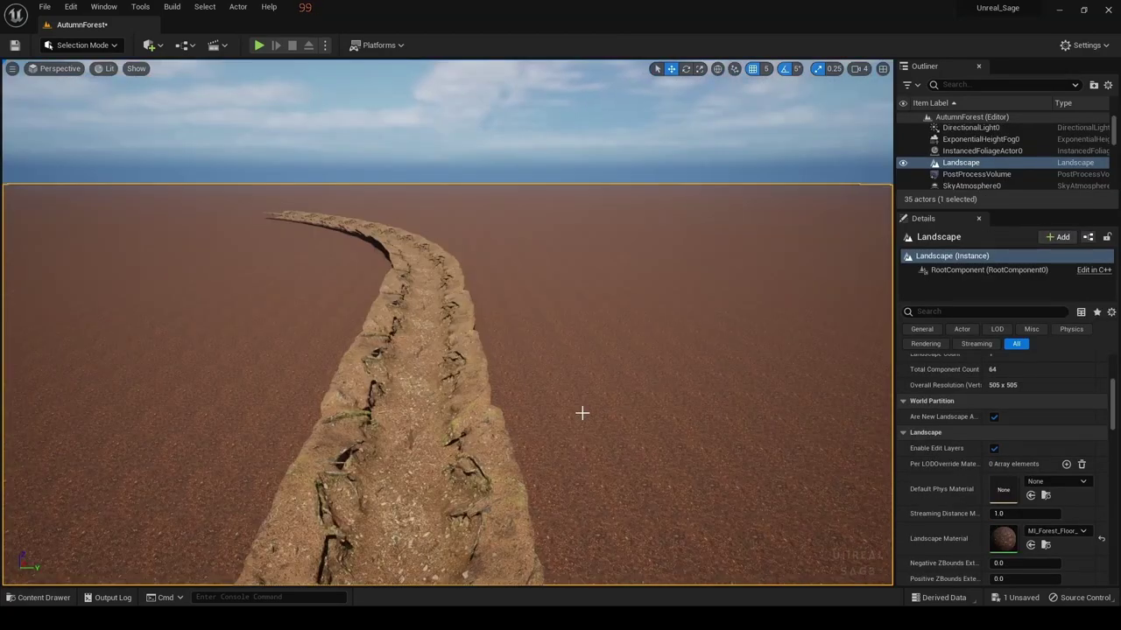
Select the first through last Mossy Embankment pieces in the Outliner and group all 26
{"action": "left_click", "coordinate": [489, 498]}
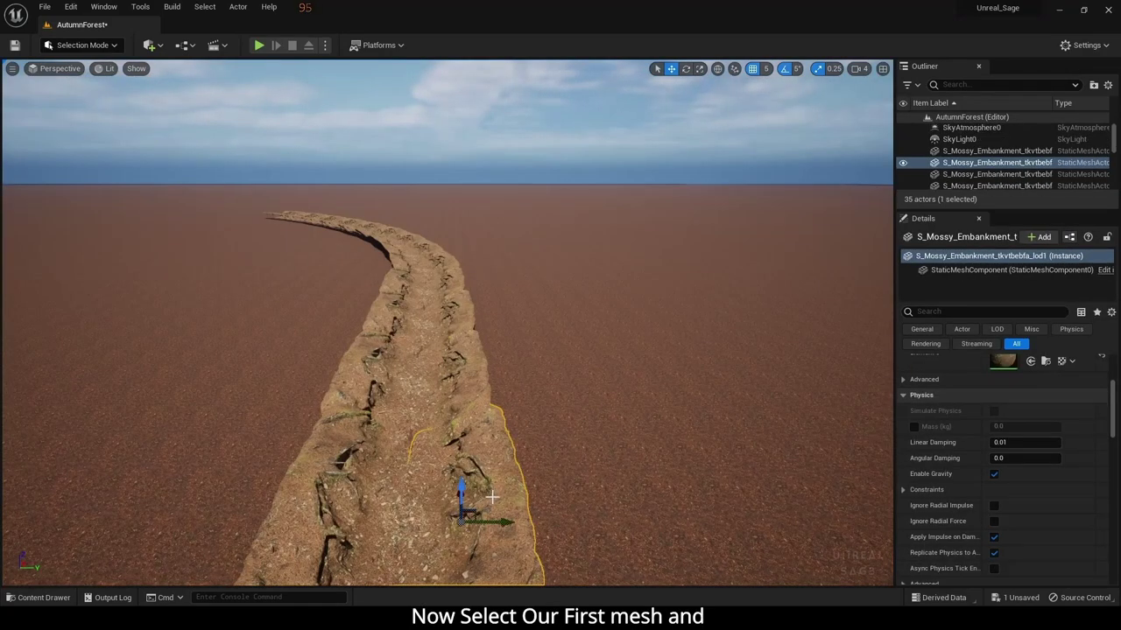
{"action": "left_click", "coordinate": [1003, 162]}
{"action": "scroll", "coordinate": [998, 162], "scroll_direction": "down", "scroll_amount": 1}
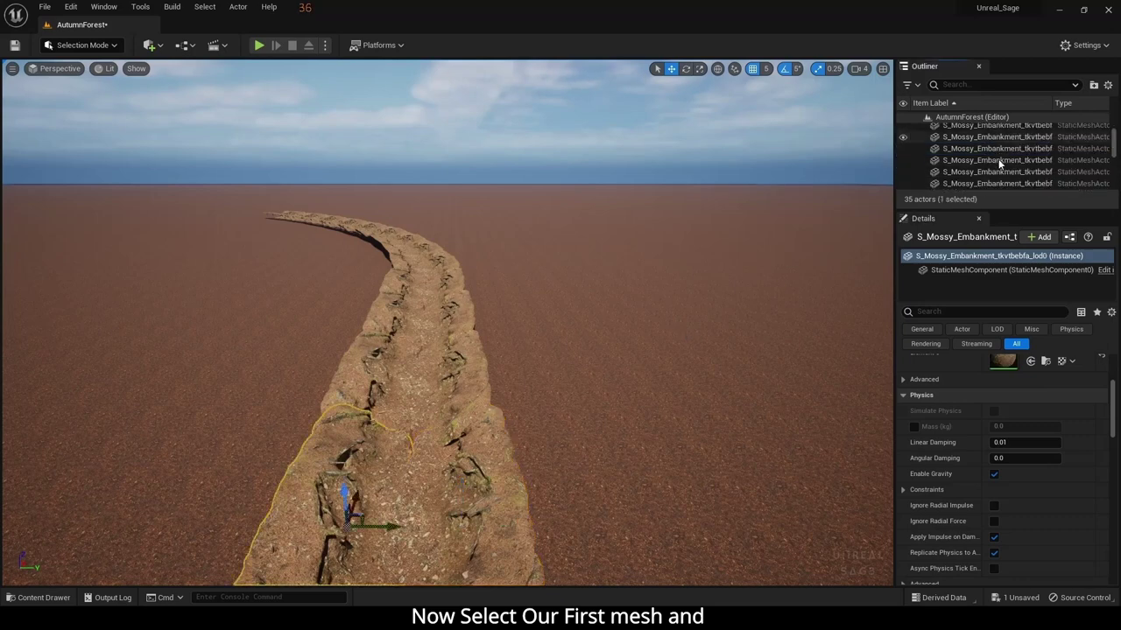
{"action": "scroll", "coordinate": [997, 168], "scroll_direction": "down", "scroll_amount": 1}
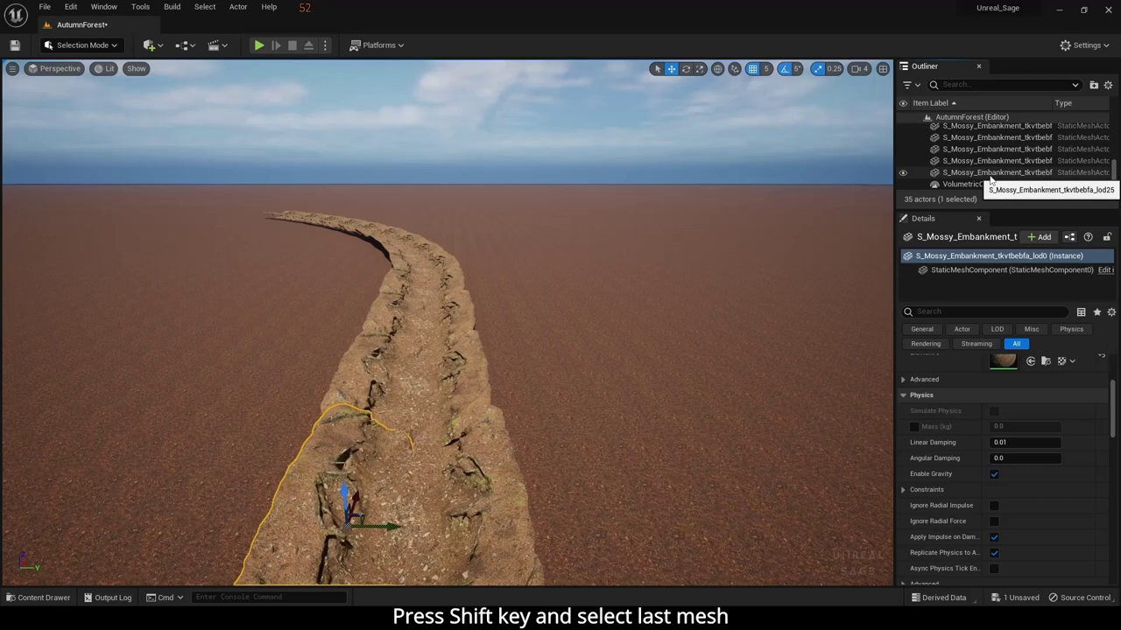
{"action": "left_click", "coordinate": [991, 173], "text": "shift"}
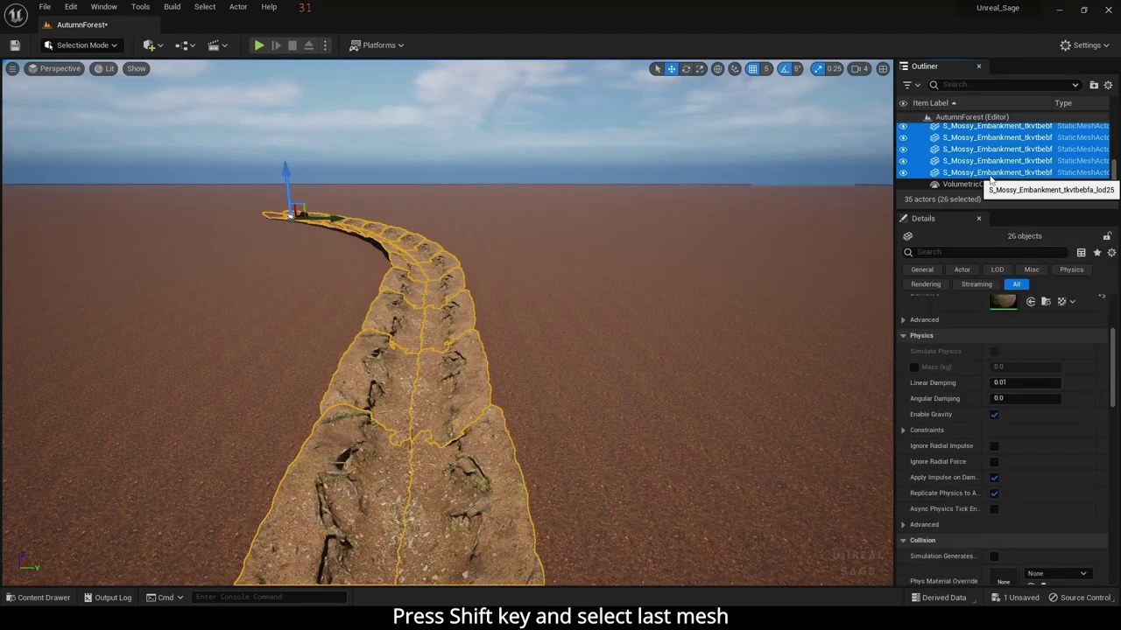
{"action": "right_click", "coordinate": [1030, 151]}
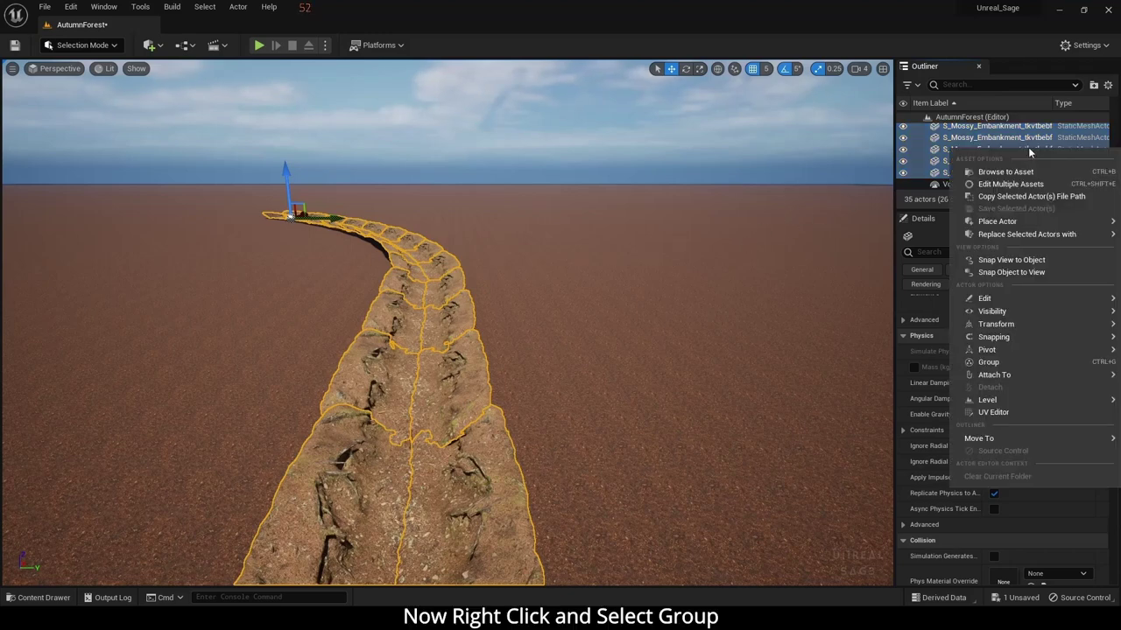
{"action": "left_click", "coordinate": [998, 361]}
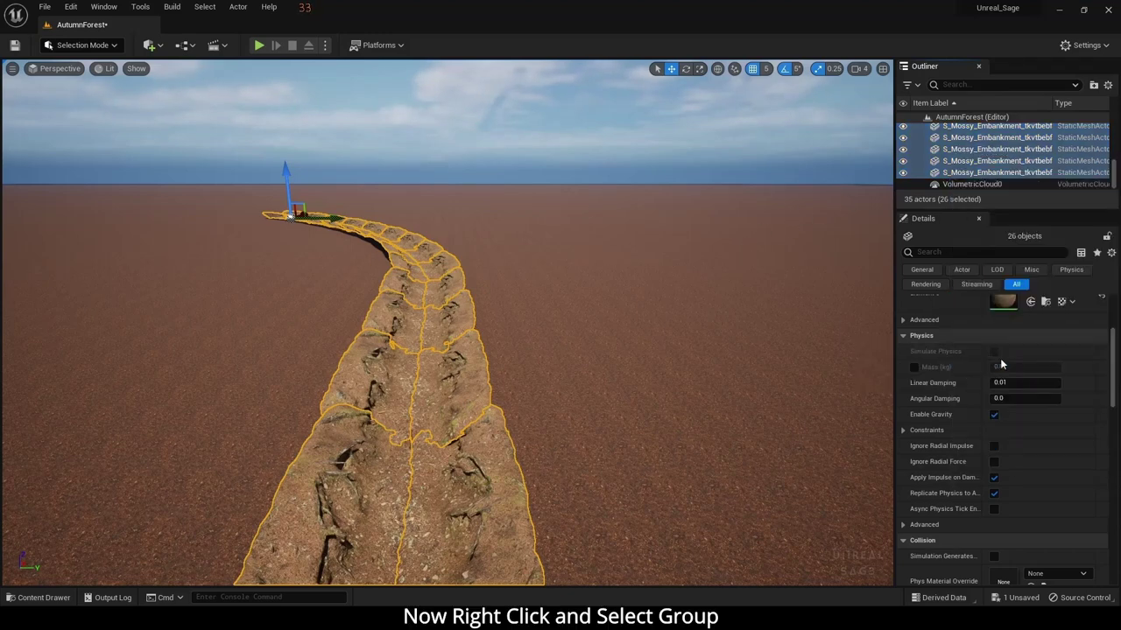
{"action": "left_click", "coordinate": [368, 253]}
Duplicate the grouped path with Ctrl+D and set the copy flush beside the original
{"action": "key", "text": "ctrl+d"}
{"action": "mouse_move", "coordinate": [313, 246]}
{"action": "left_mouse_down"}
{"action": "mouse_move", "coordinate": [372, 252]}
{"action": "mouse_move", "coordinate": [361, 255]}
{"action": "left_mouse_up"}
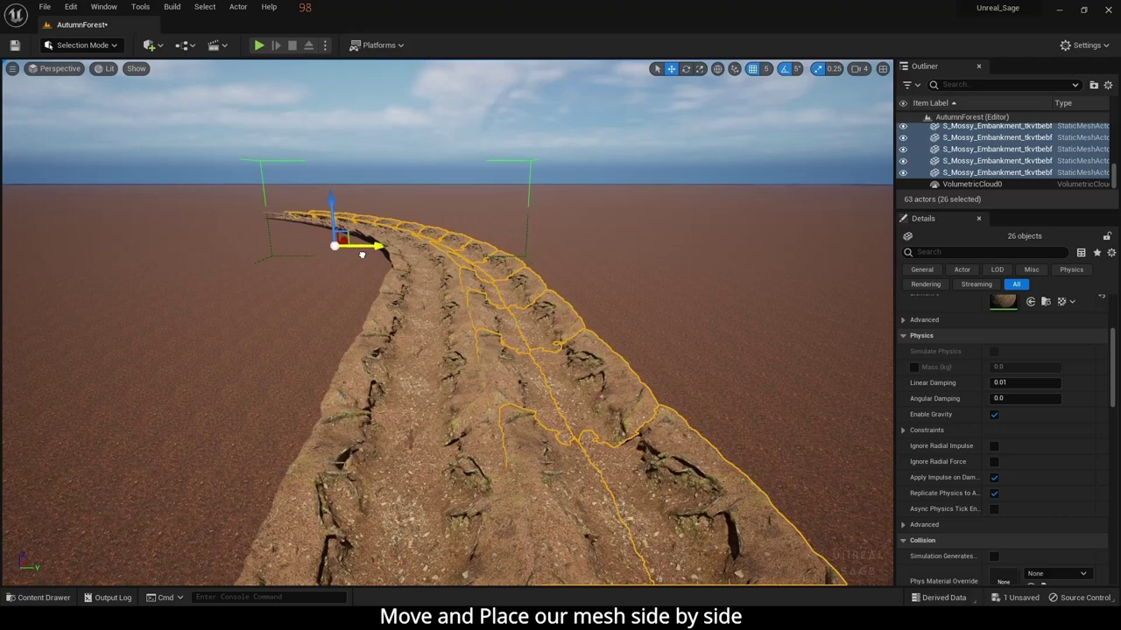
{"action": "left_click", "coordinate": [555, 149]}
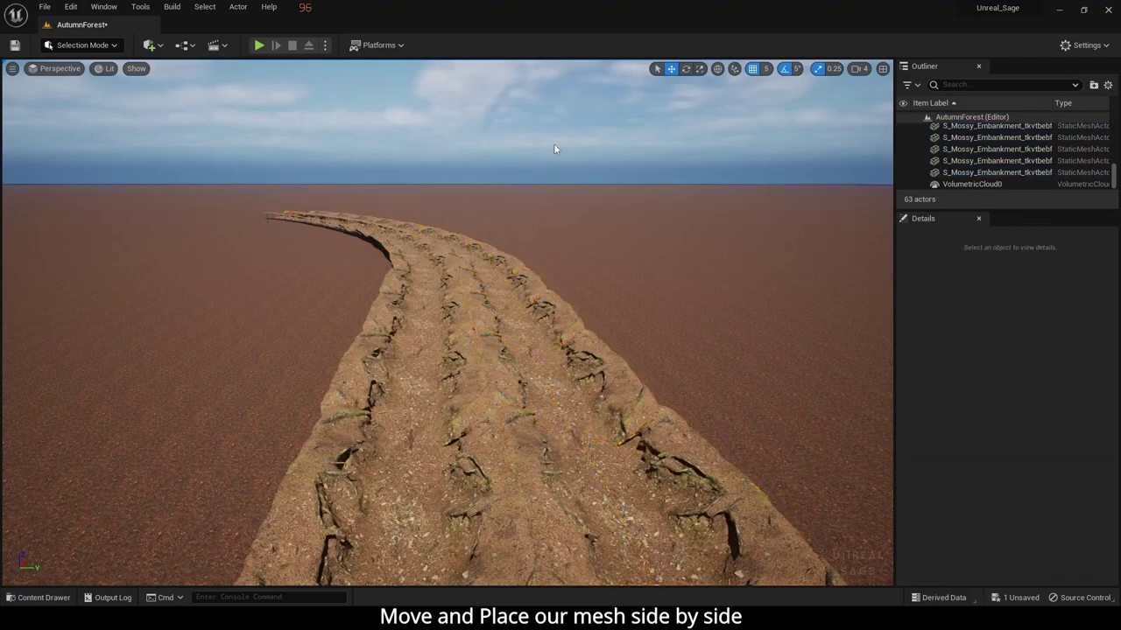
{"action": "mouse_move", "coordinate": [522, 202]}
{"action": "right_mouse_down"}
{"action": "mouse_move", "coordinate": [504, 218]}
{"action": "mouse_move", "coordinate": [504, 254]}
{"action": "right_mouse_up"}
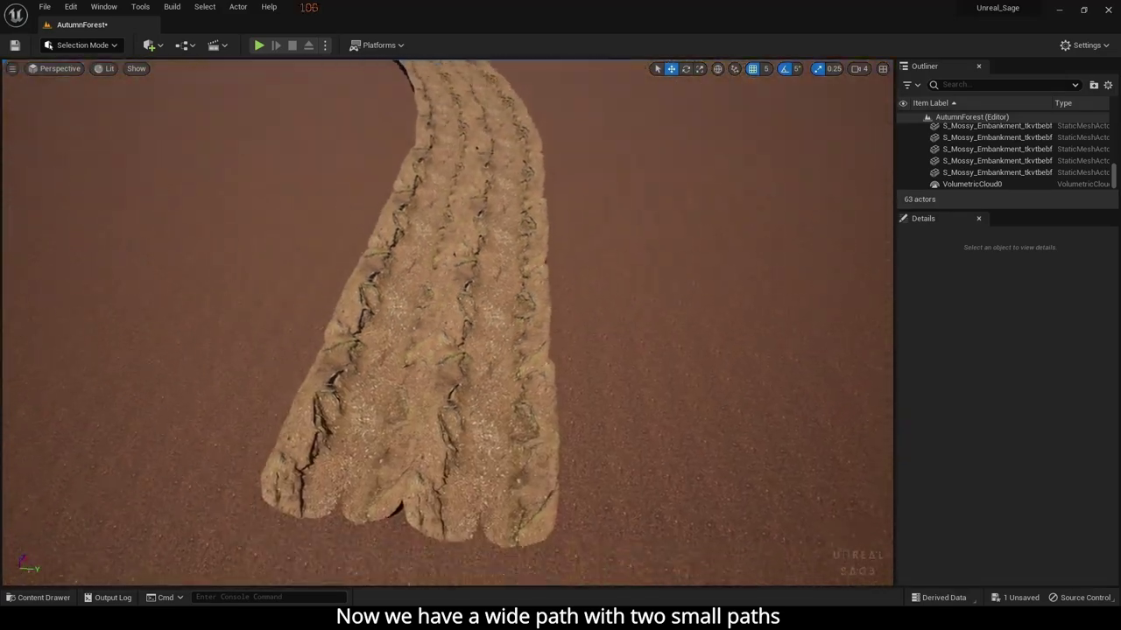
{"action": "mouse_move", "coordinate": [505, 254]}
{"action": "right_mouse_down"}
{"action": "mouse_move", "coordinate": [504, 149]}
{"action": "mouse_move", "coordinate": [504, 262]}
{"action": "mouse_move", "coordinate": [557, 345]}
{"action": "right_mouse_up"}
Unlock the second path's group via Groups > Unlock and select a single embankment piece
{"action": "left_click", "coordinate": [504, 350]}
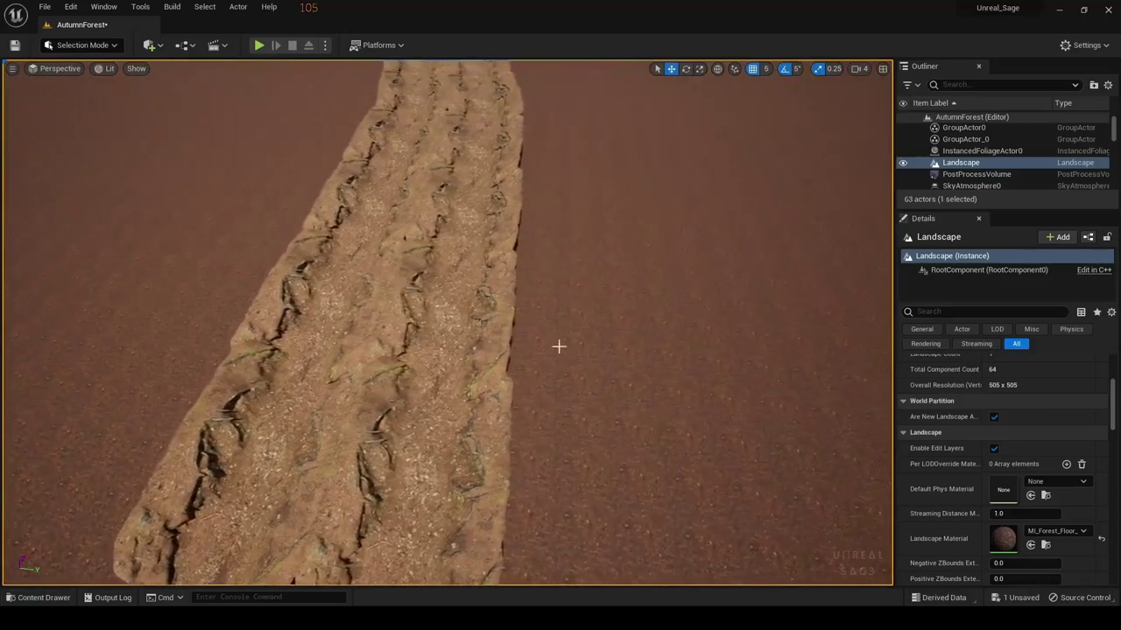
{"action": "left_click", "coordinate": [418, 424]}
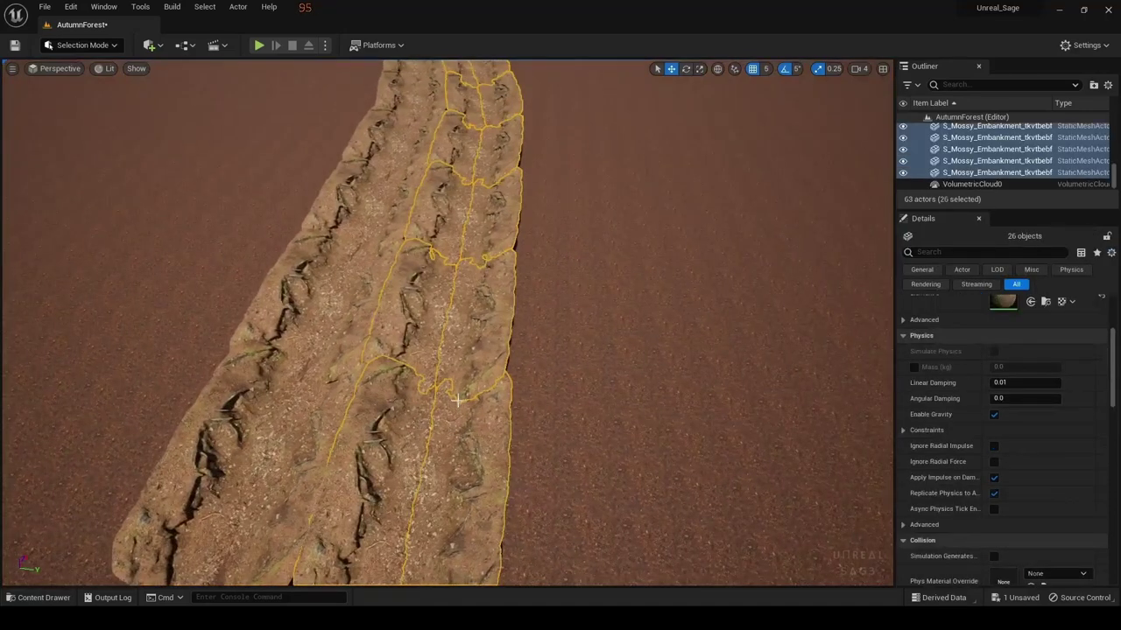
{"action": "right_click", "coordinate": [451, 408]}
{"action": "mouse_move", "coordinate": [496, 324]}
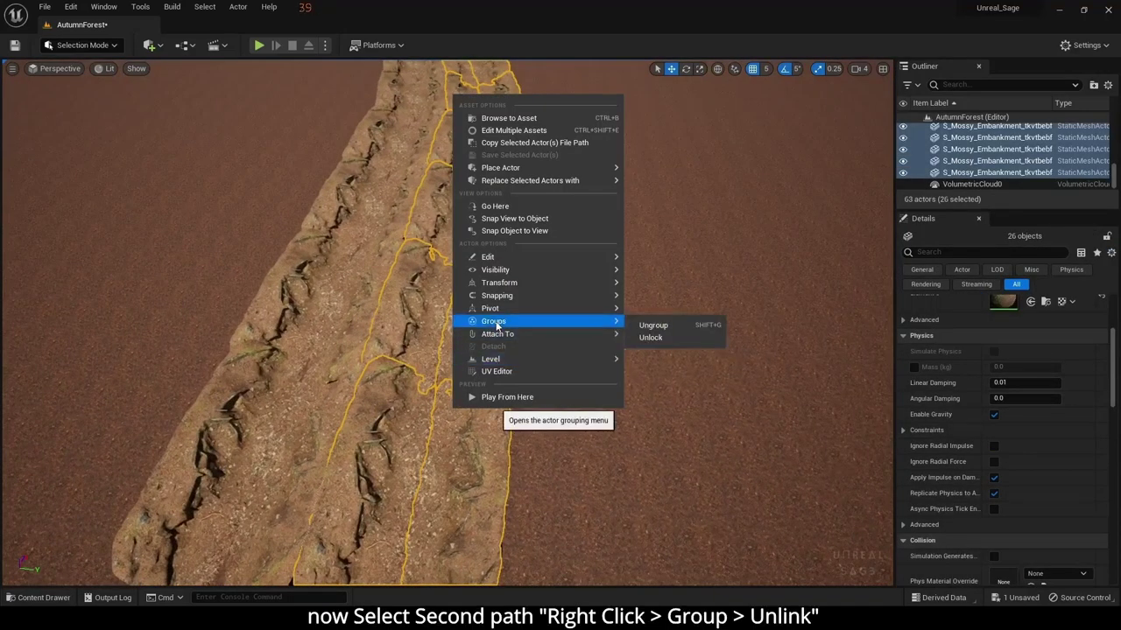
{"action": "left_click", "coordinate": [652, 338]}
{"action": "left_click", "coordinate": [490, 323]}
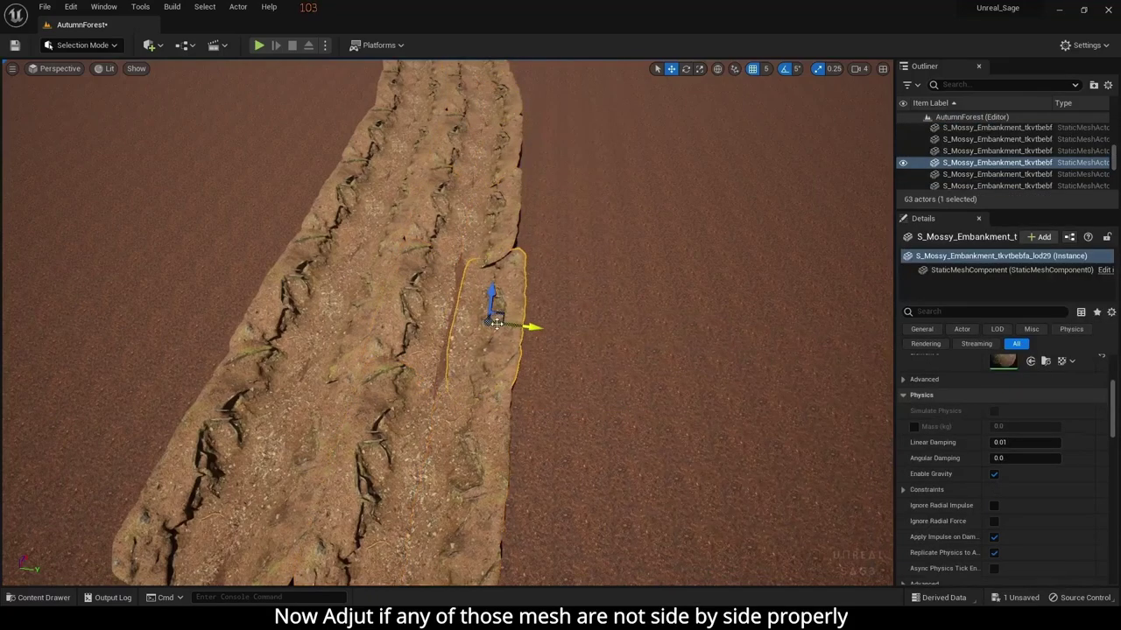
Nudge a pair of embankment pieces into line beside the others and check neighbouring pieces
{"action": "left_click", "coordinate": [456, 486], "text": "ctrl"}
{"action": "left_click_drag", "start_coordinate": [473, 480], "coordinate": [487, 484]}
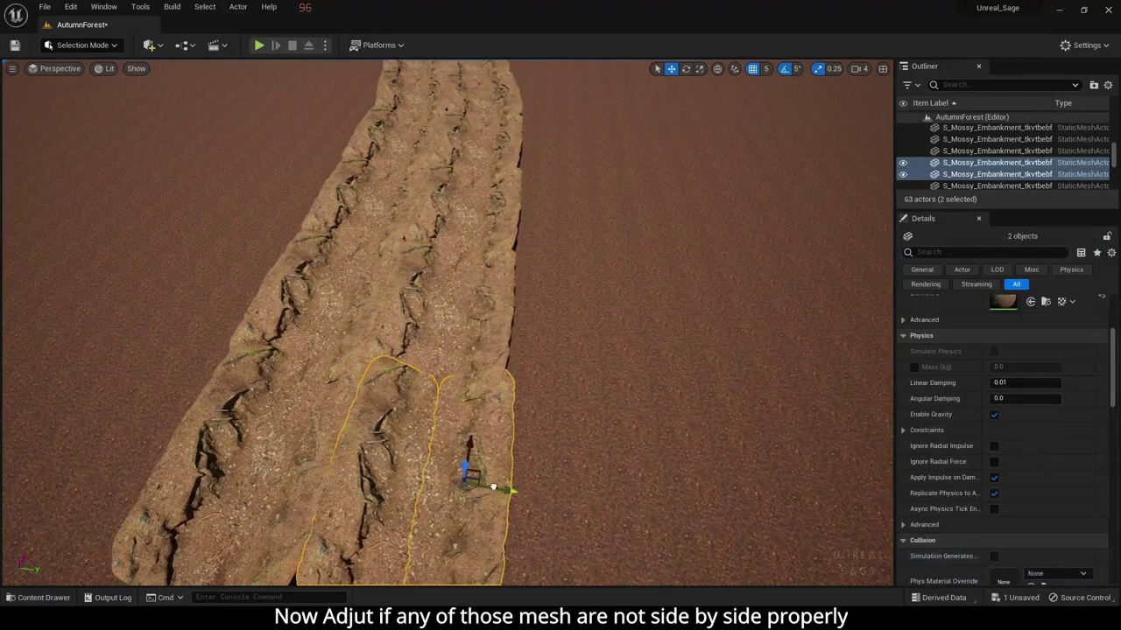
{"action": "left_click", "coordinate": [665, 367]}
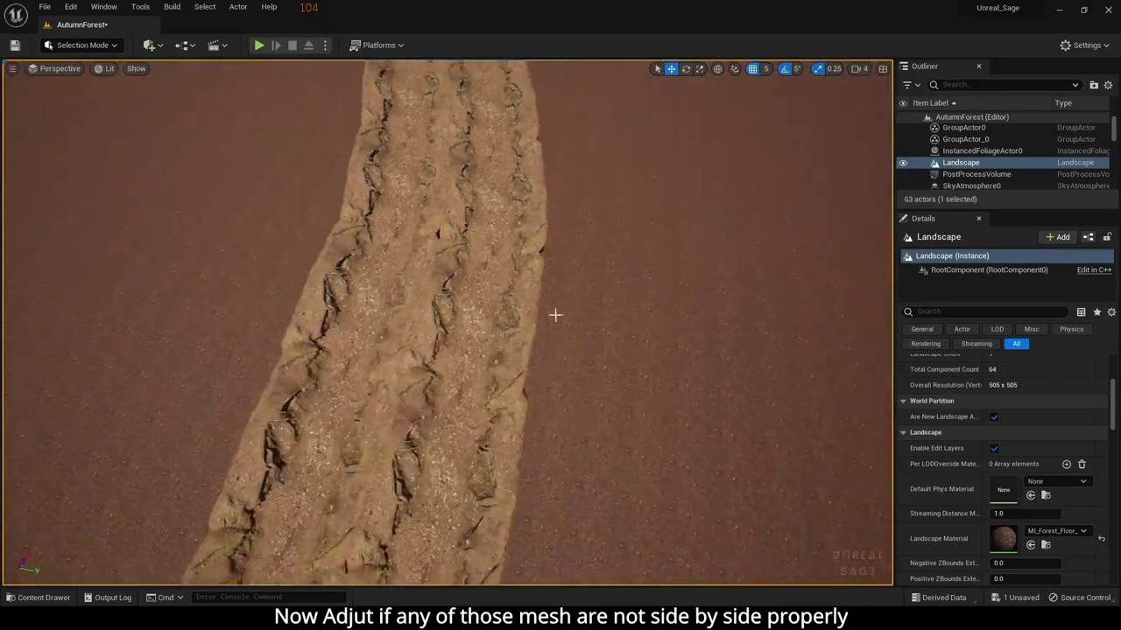
{"action": "left_click", "coordinate": [473, 230]}
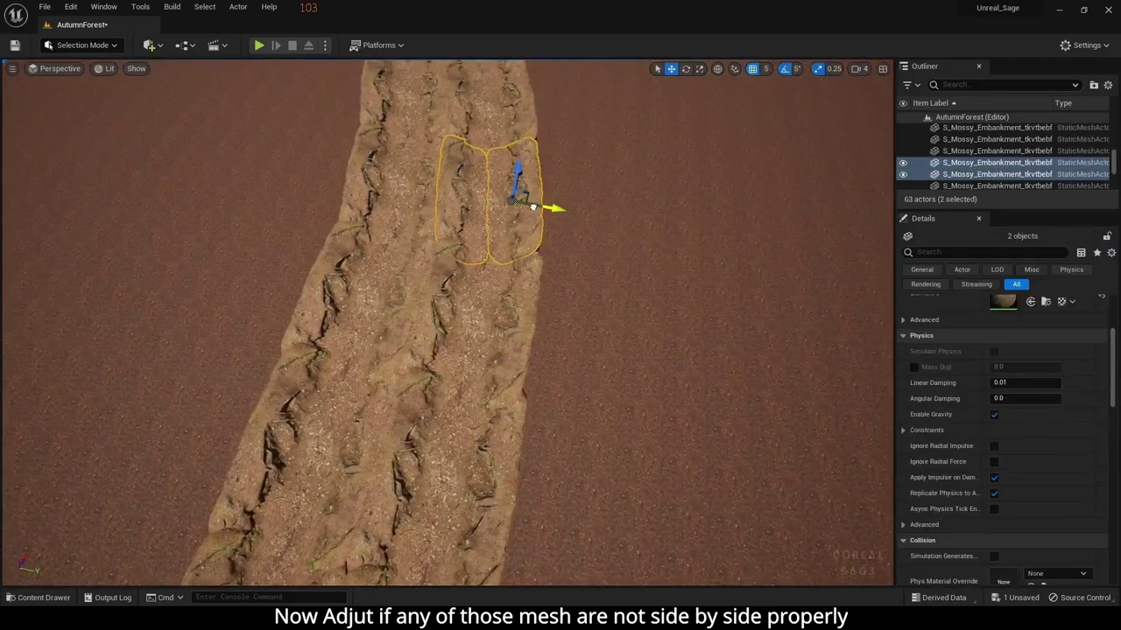
{"action": "left_click", "coordinate": [513, 304]}
{"action": "left_click", "coordinate": [513, 311]}
{"action": "left_click", "coordinate": [474, 324], "text": "ctrl"}
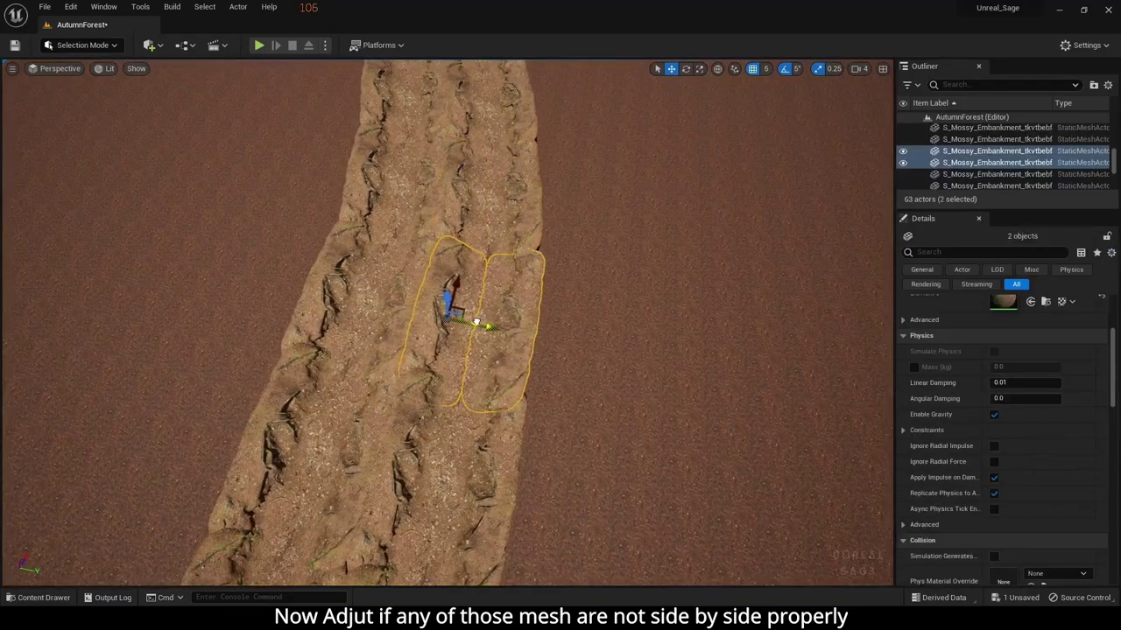
{"action": "left_click", "coordinate": [473, 324]}
{"action": "right_click_drag", "start_coordinate": [473, 324], "coordinate": [350, 538]}
Select two upper embankment pieces and slide them slightly up the path
{"action": "left_click", "coordinate": [350, 539]}
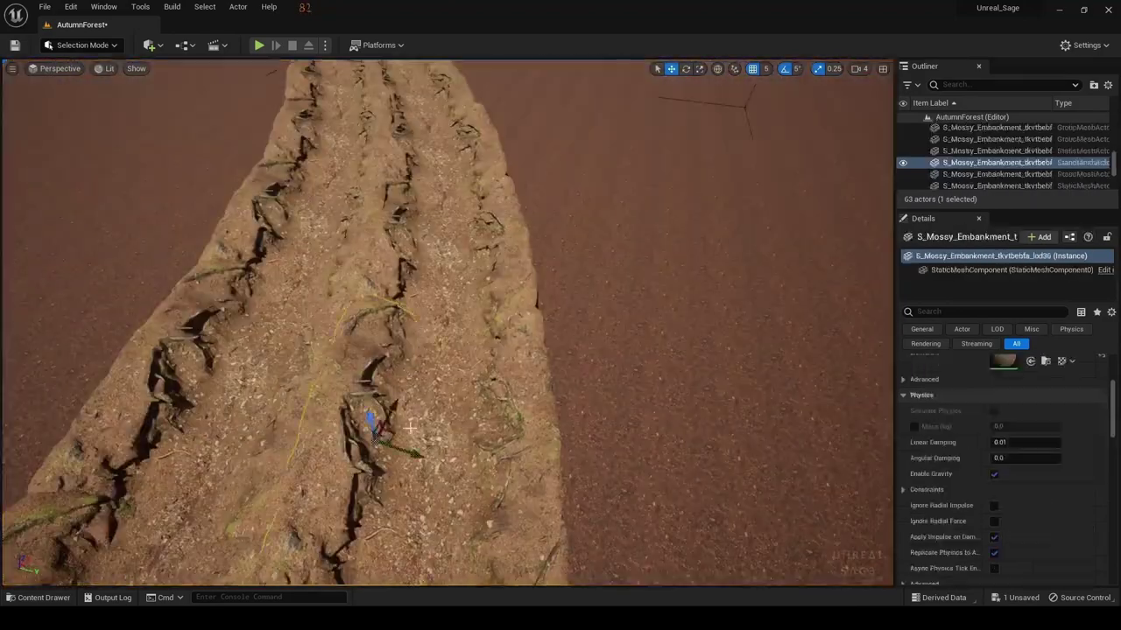
{"action": "scroll", "coordinate": [356, 489], "scroll_direction": "down", "scroll_amount": 2}
{"action": "left_click", "coordinate": [356, 489]}
{"action": "scroll", "coordinate": [346, 503], "scroll_direction": "up", "scroll_amount": 3}
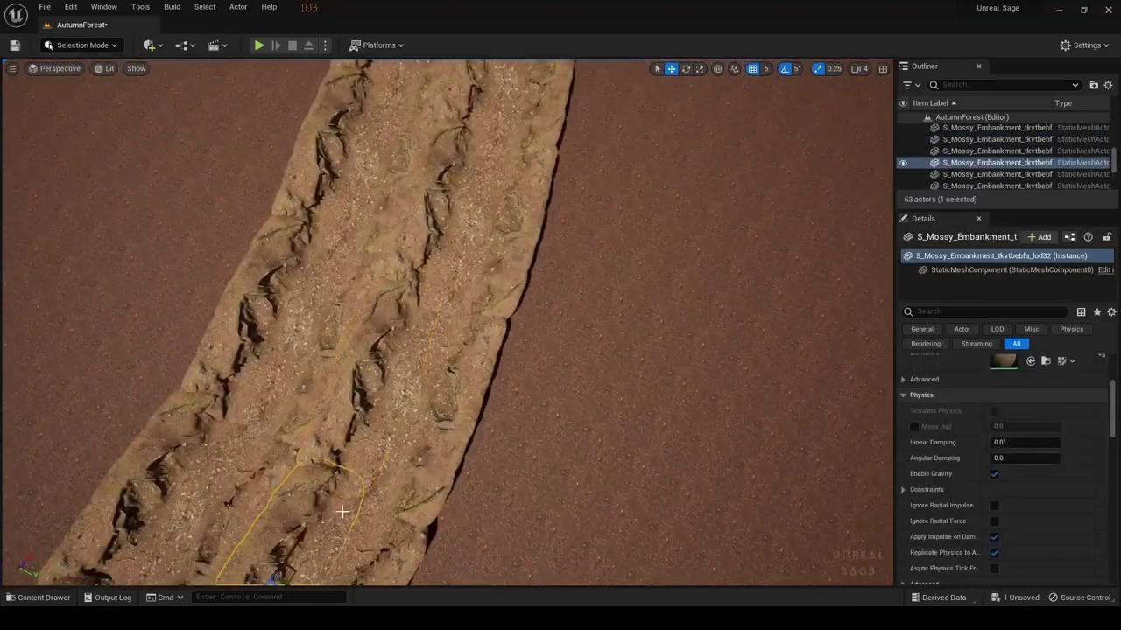
{"action": "left_click", "coordinate": [404, 416], "text": "ctrl"}
{"action": "left_click", "coordinate": [517, 214]}
{"action": "left_click", "coordinate": [461, 232], "text": "ctrl"}
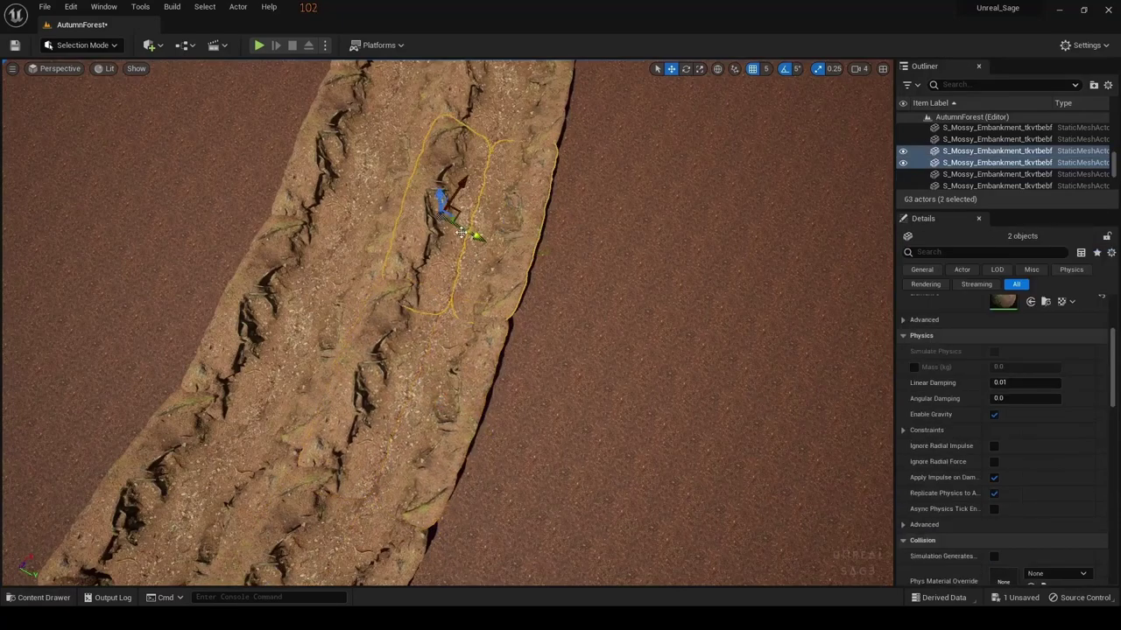
{"action": "right_click_drag", "start_coordinate": [462, 232], "coordinate": [462, 399]}
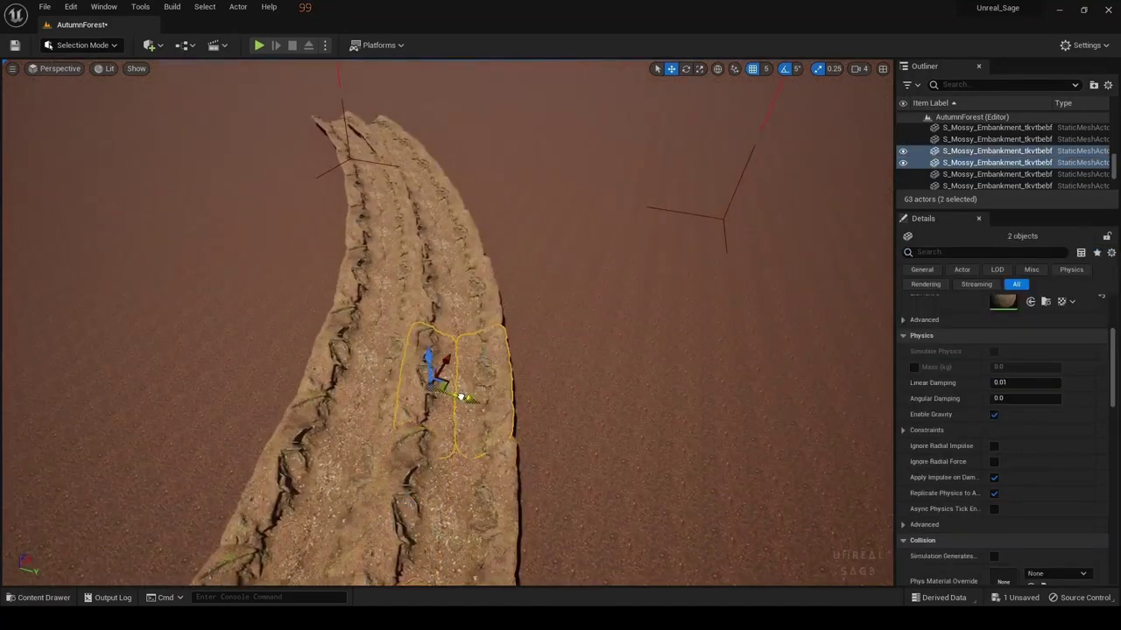
{"action": "left_click_drag", "start_coordinate": [463, 398], "coordinate": [463, 308]}
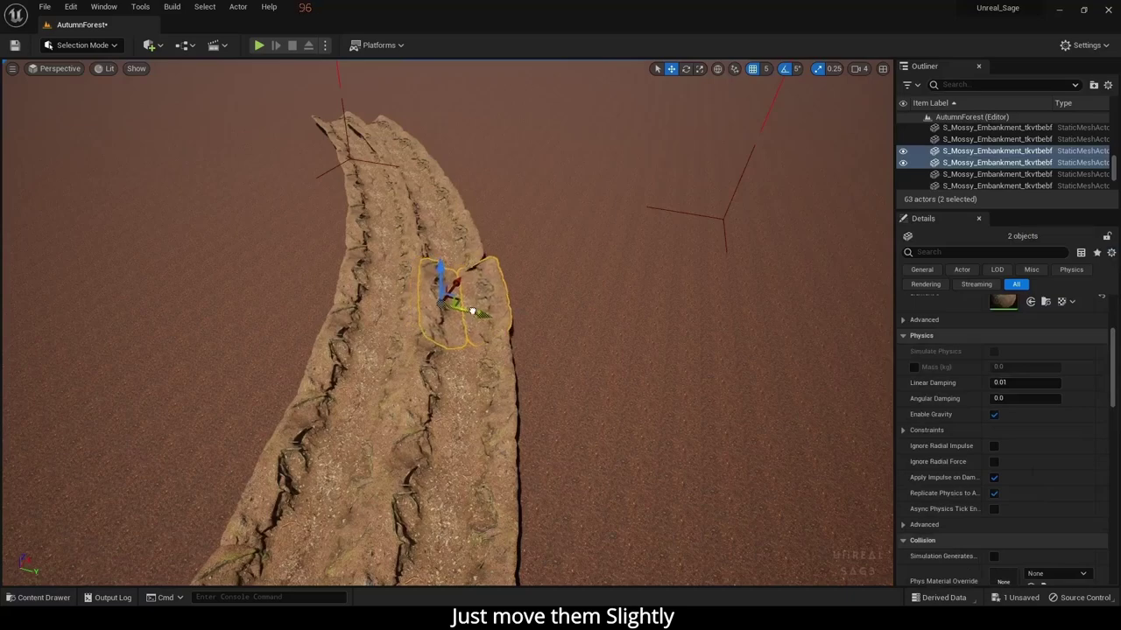
Nudge a single embankment piece further up the path, undoing a stray move
{"action": "left_click", "coordinate": [553, 332]}
{"action": "right_click_drag", "start_coordinate": [553, 333], "coordinate": [438, 338]}
{"action": "key", "text": "ctrl+z"}
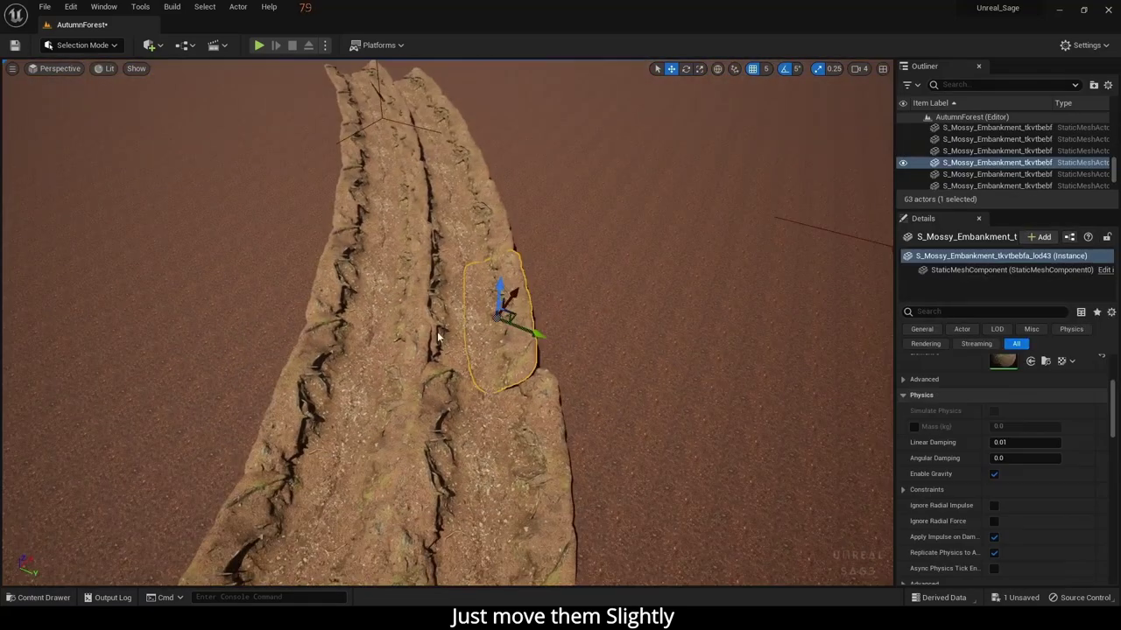
{"action": "left_click_drag", "start_coordinate": [482, 335], "coordinate": [469, 246]}
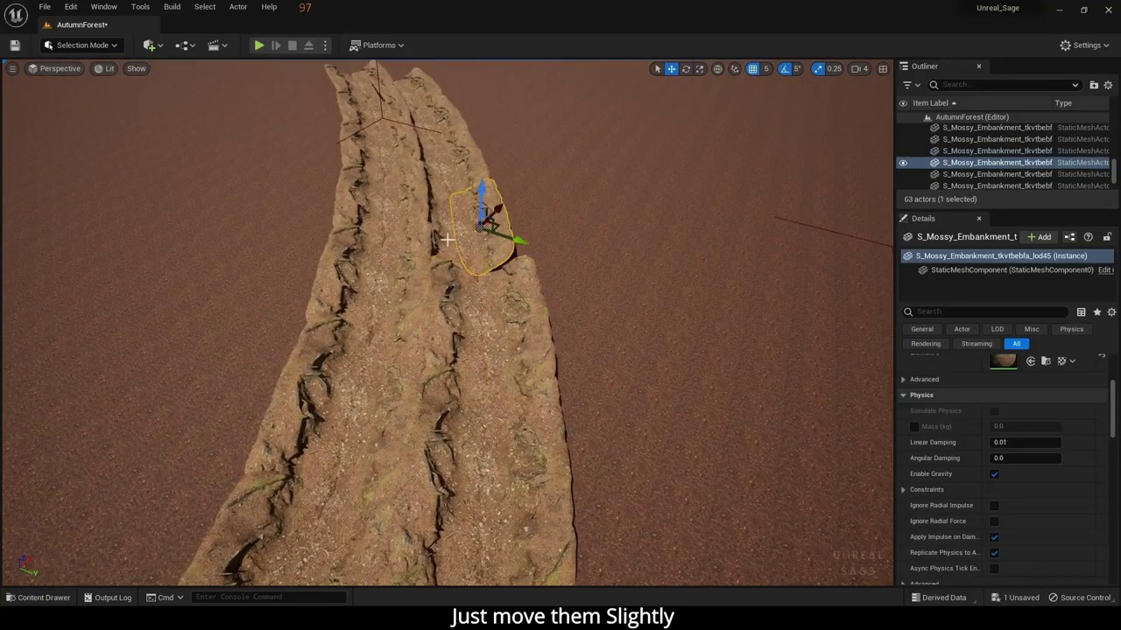
Shift the two pieces beside the gap along the path to close it, undoing one bad move
{"action": "left_click", "coordinate": [556, 218]}
{"action": "right_click_drag", "start_coordinate": [555, 218], "coordinate": [556, 262]}
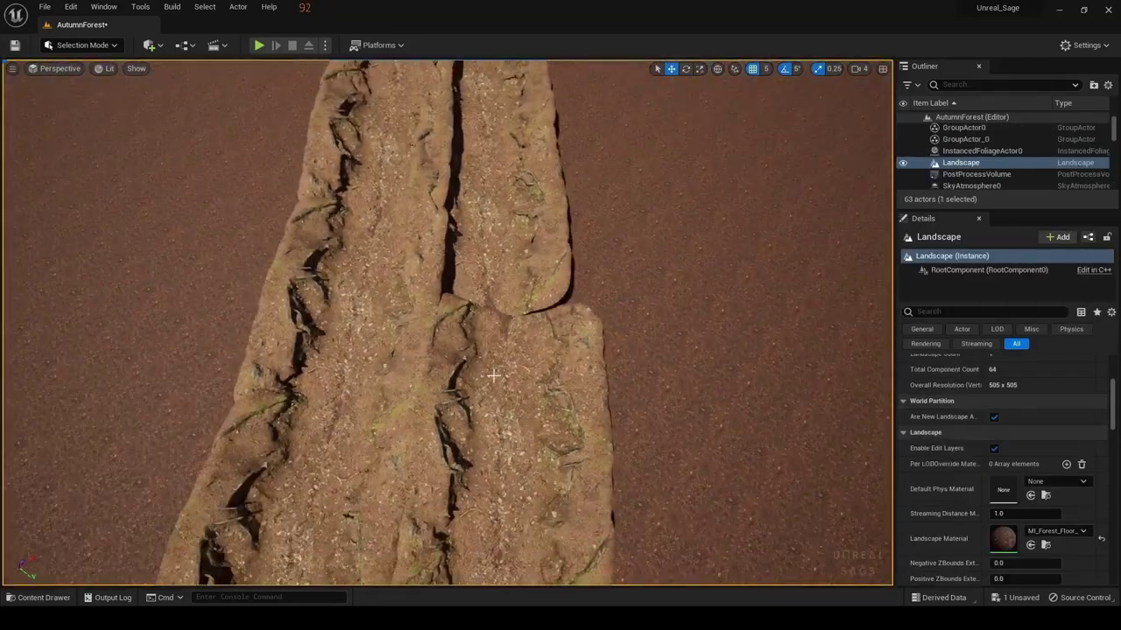
{"action": "left_click", "coordinate": [492, 376]}
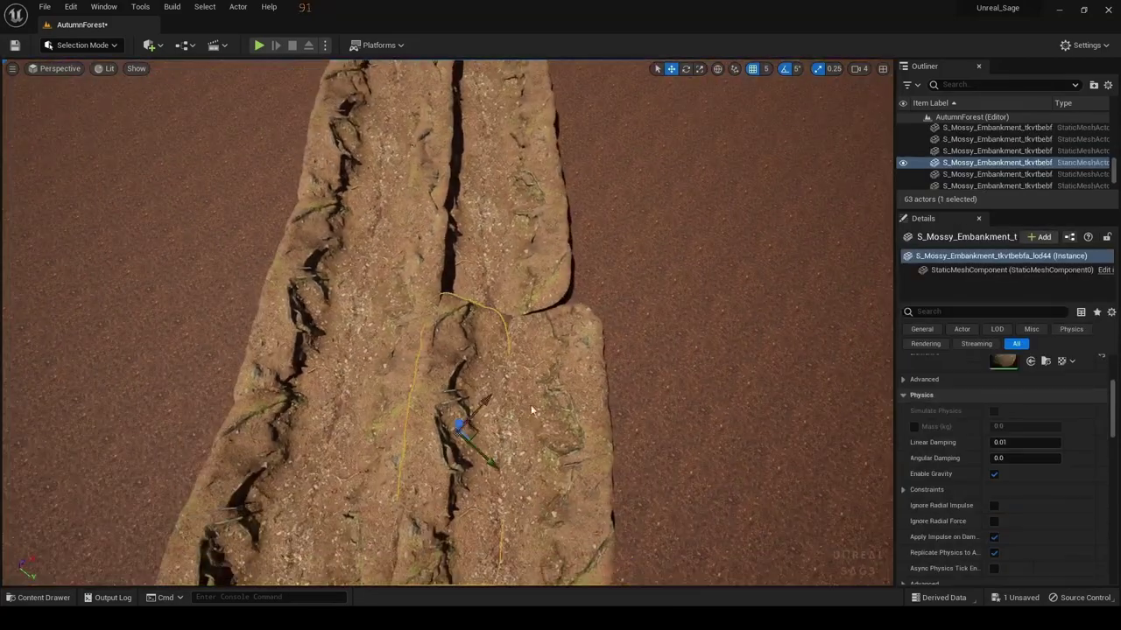
{"action": "left_click", "coordinate": [562, 324], "text": "ctrl"}
{"action": "mouse_move", "coordinate": [578, 347]}
{"action": "left_mouse_down"}
{"action": "mouse_move", "coordinate": [560, 308]}
{"action": "mouse_move", "coordinate": [658, 251]}
{"action": "mouse_move", "coordinate": [542, 430]}
{"action": "left_mouse_up"}
{"action": "key", "text": "ctrl+z"}
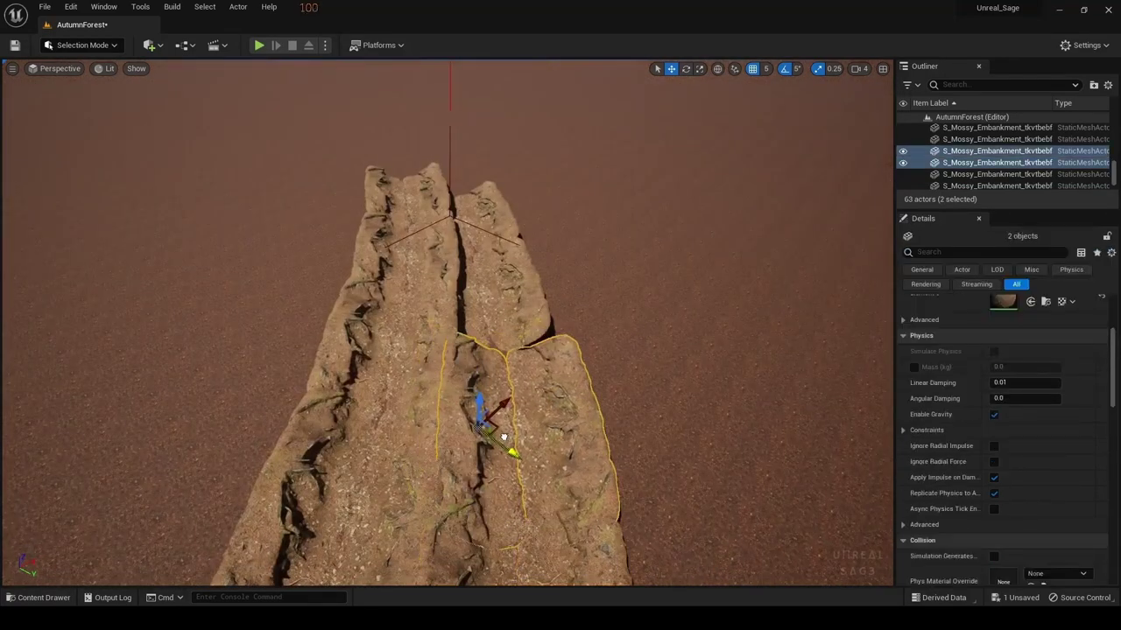
{"action": "left_click_drag", "start_coordinate": [470, 426], "coordinate": [500, 437]}
Check the embankment pieces at the far end and along the ridge for alignment
{"action": "left_click", "coordinate": [496, 329]}
{"action": "left_click", "coordinate": [494, 321], "text": "ctrl"}
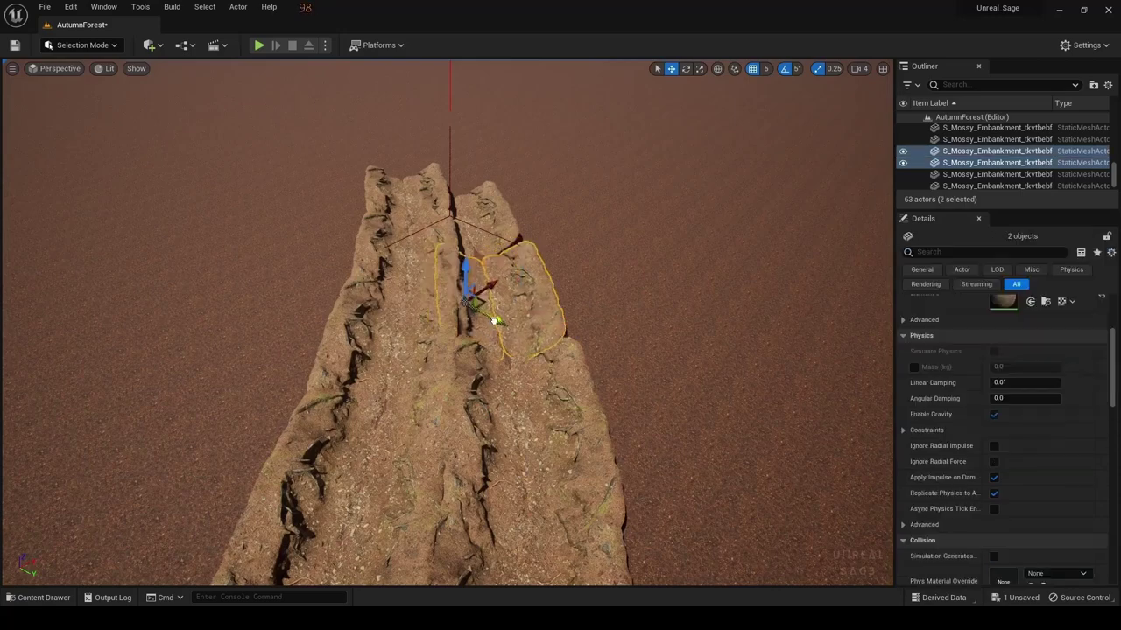
{"action": "left_click", "coordinate": [490, 250]}
{"action": "left_click", "coordinate": [481, 242], "text": "ctrl"}
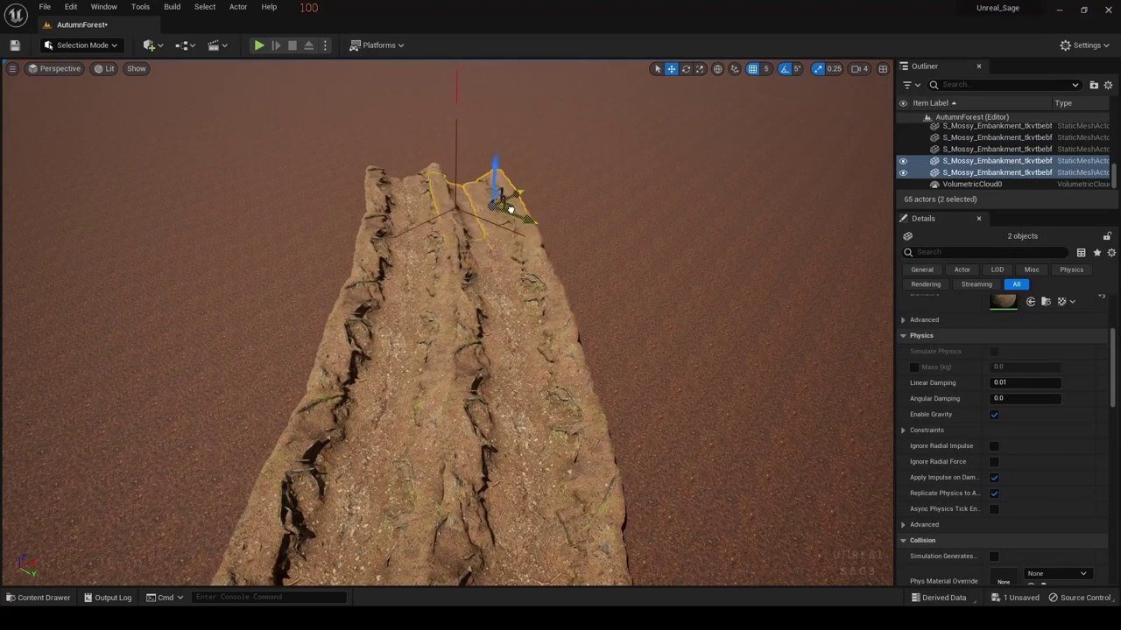
{"action": "left_click", "coordinate": [515, 177]}
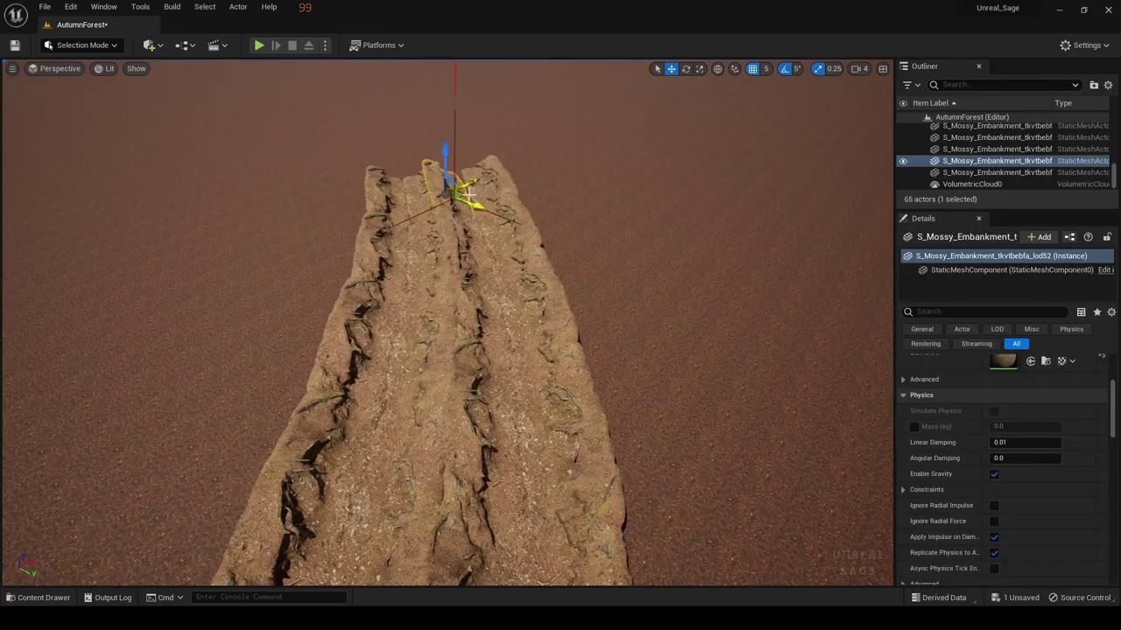
{"action": "left_click", "coordinate": [477, 183]}
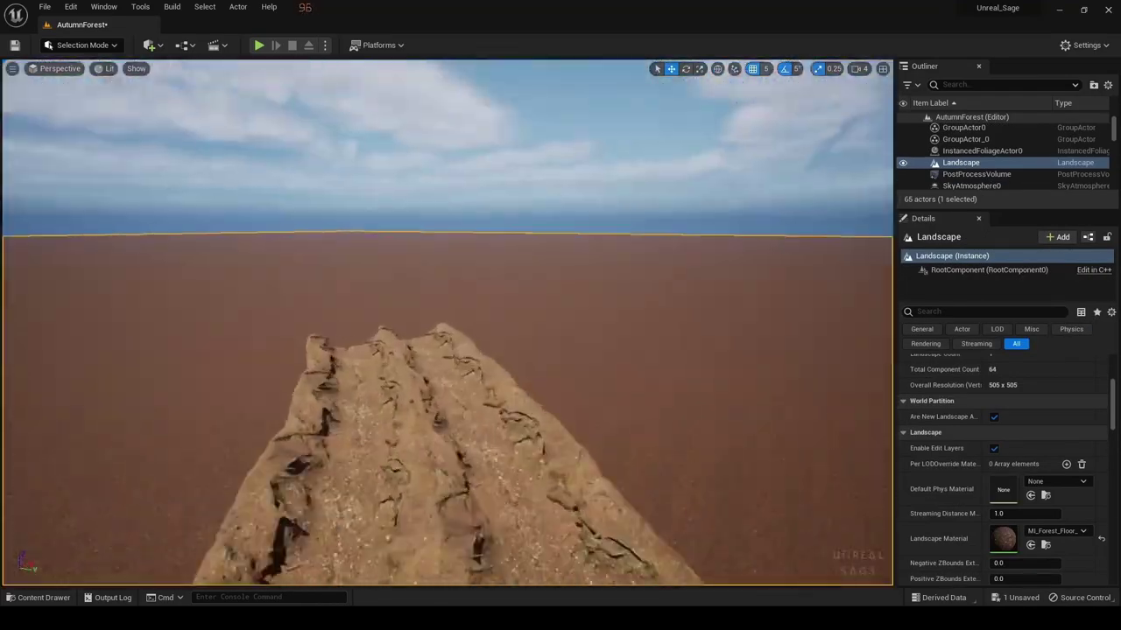
{"action": "right_click_drag", "start_coordinate": [487, 352], "coordinate": [488, 353]}
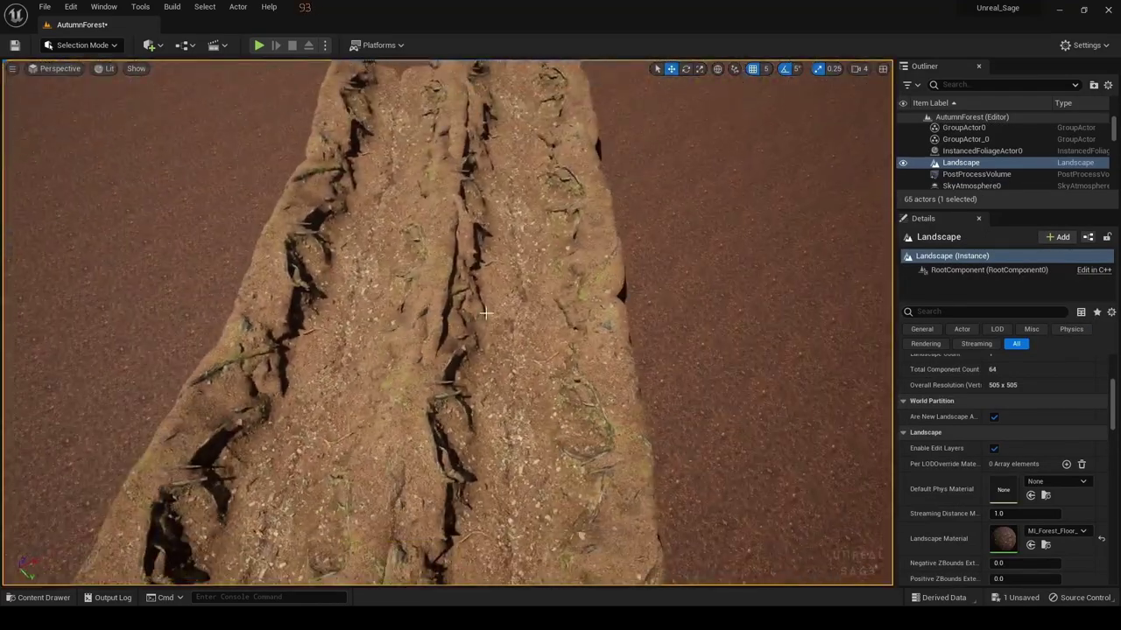
{"action": "left_click", "coordinate": [488, 353]}
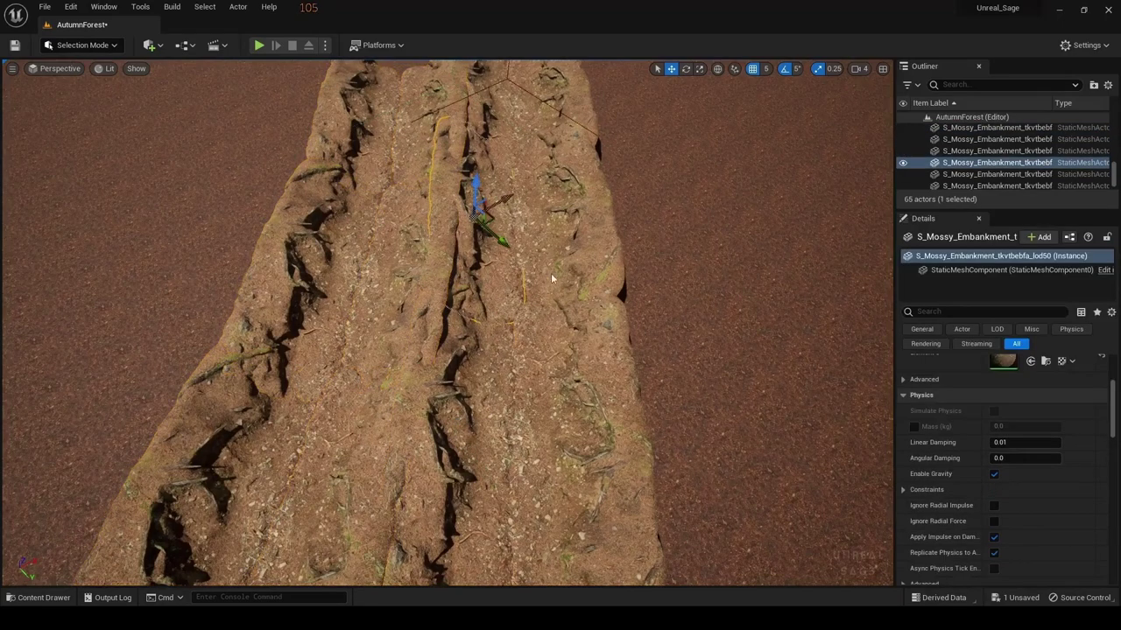
{"action": "left_click", "coordinate": [608, 238], "text": "ctrl"}
{"action": "left_click", "coordinate": [569, 420]}
{"action": "left_click", "coordinate": [509, 437], "text": "ctrl"}
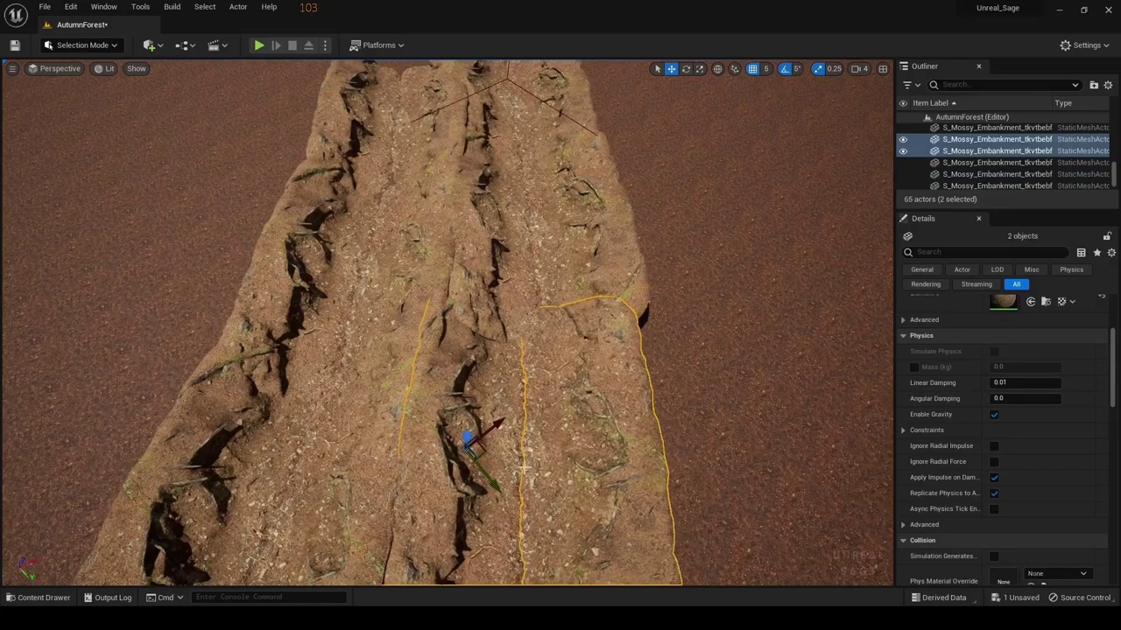
Inspect the pieces further up the ridge and view the whole continuous curving path
{"action": "right_click_drag", "start_coordinate": [485, 468], "coordinate": [484, 468]}
{"action": "left_click", "coordinate": [549, 253]}
{"action": "left_click", "coordinate": [641, 229], "text": "ctrl"}
{"action": "left_click", "coordinate": [775, 321]}
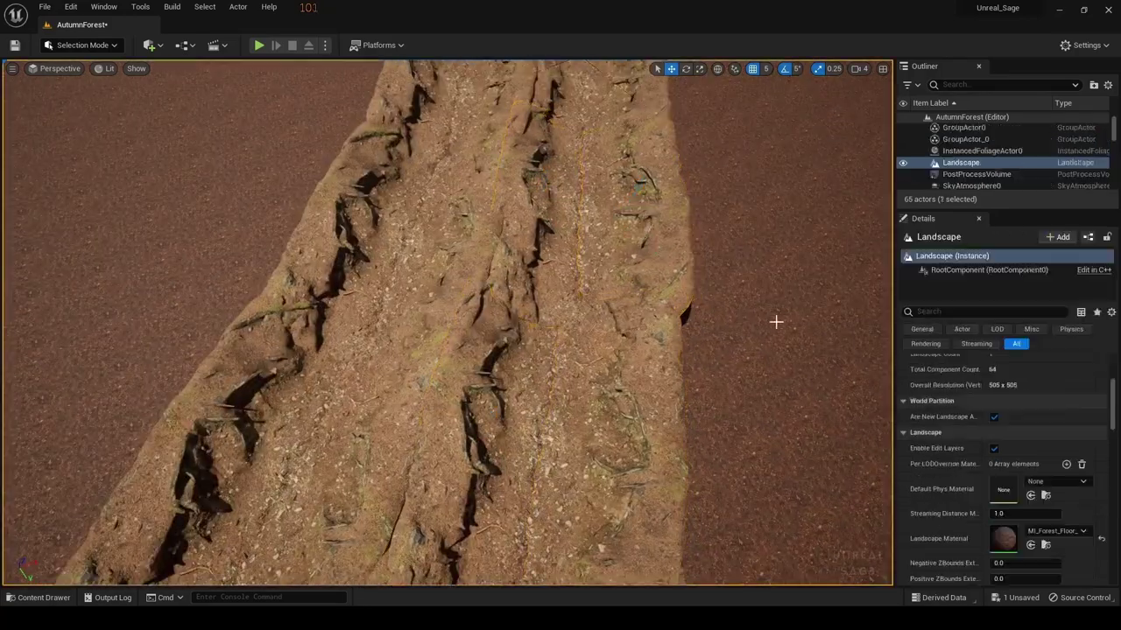
{"action": "right_click_drag", "start_coordinate": [776, 321], "coordinate": [776, 320]}
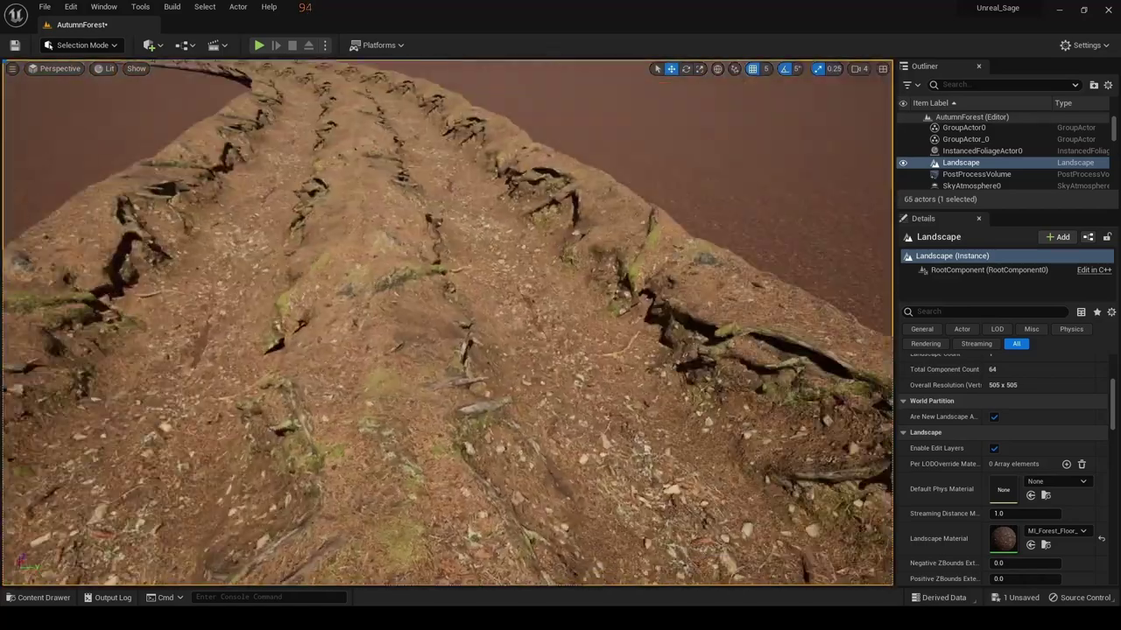
{"action": "right_click_drag", "start_coordinate": [563, 459], "coordinate": [563, 458]}
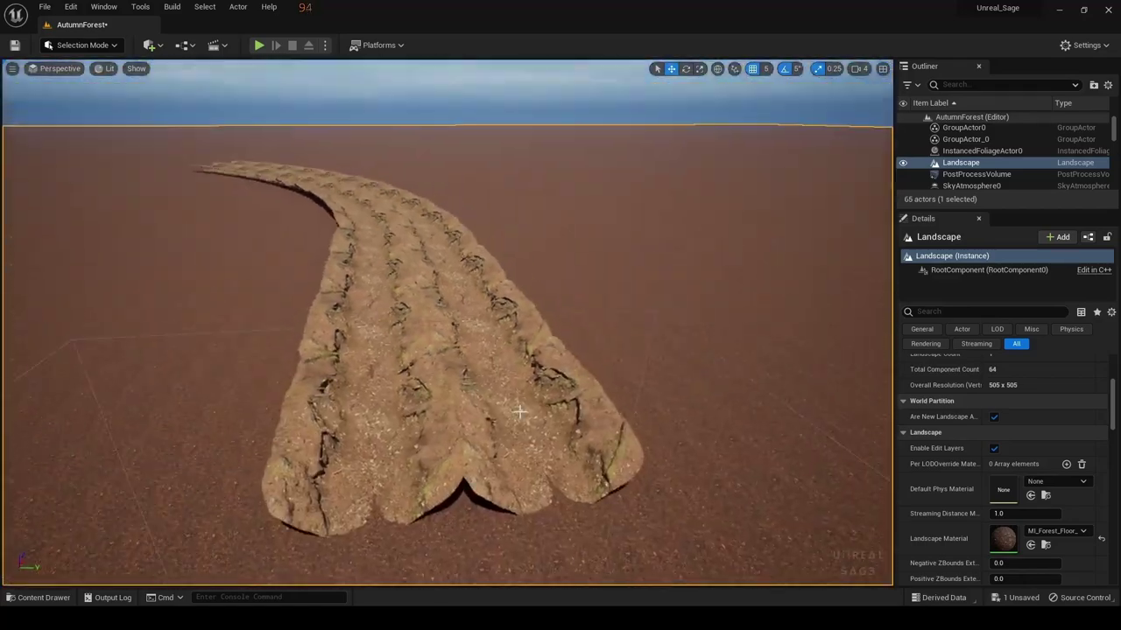
{"action": "left_click", "coordinate": [108, 46]}
Switch to Foliage mode and fly the camera out over the open landscape toward the horizon
{"action": "left_click", "coordinate": [101, 89]}
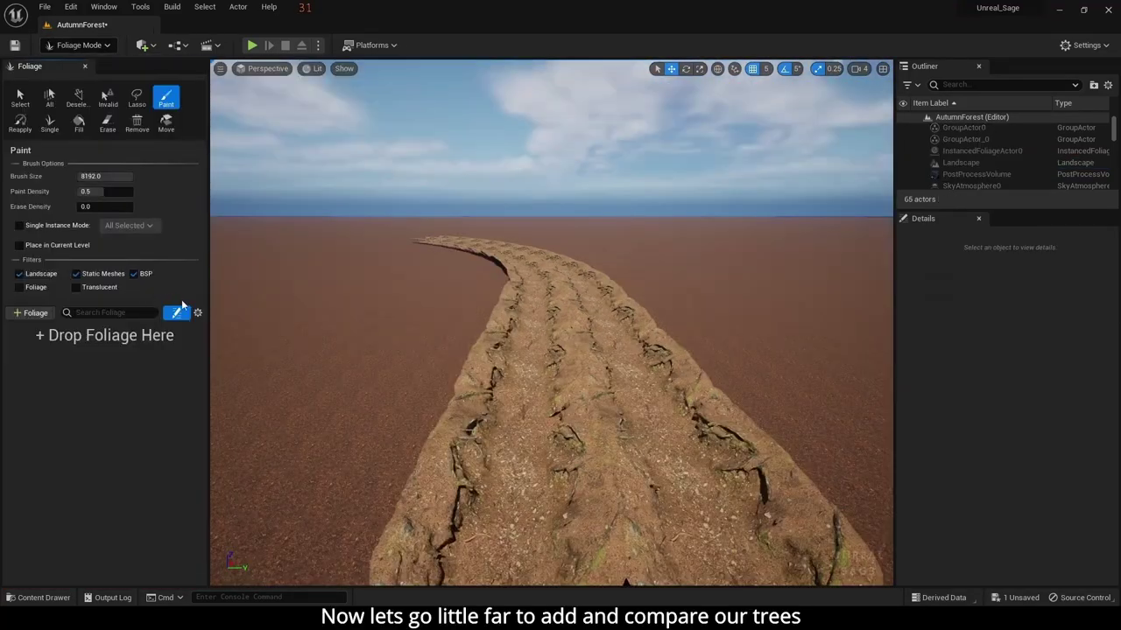
{"action": "right_click_drag", "start_coordinate": [625, 582], "coordinate": [625, 582]}
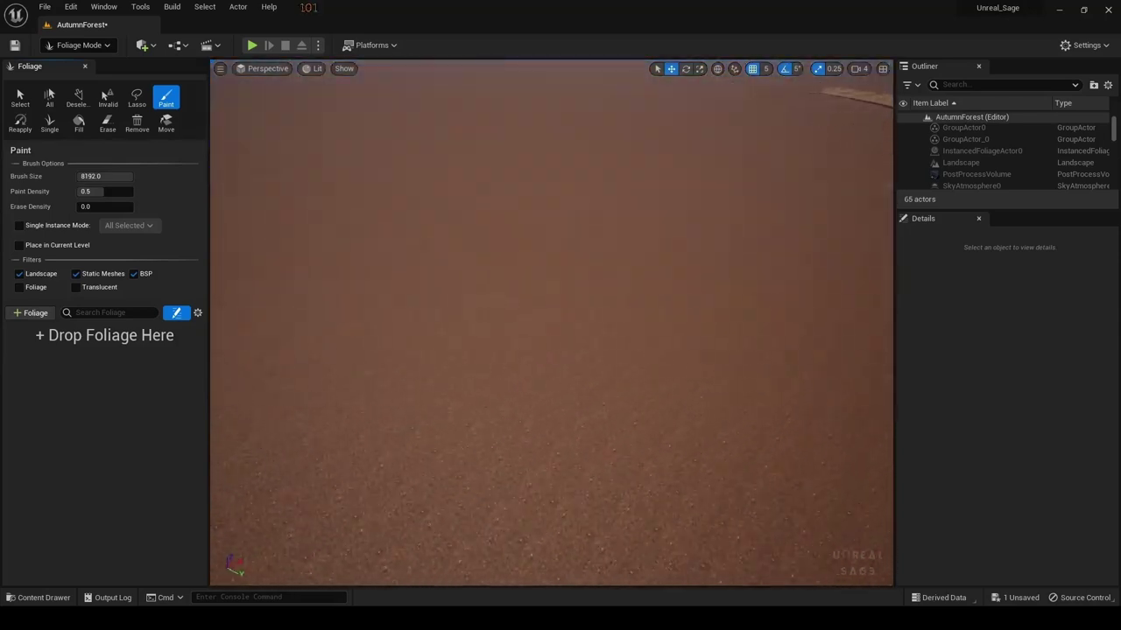
{"action": "right_click_drag", "start_coordinate": [250, 378], "coordinate": [250, 377]}
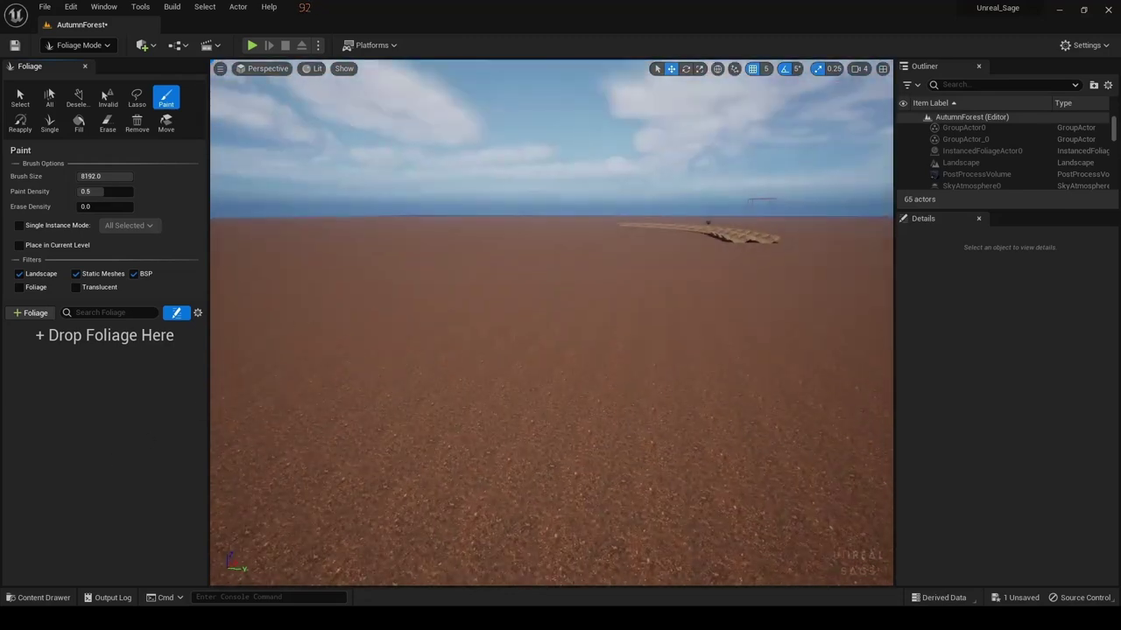
Open EuropeanHornbeam/Geometry/SimpleWind in the Content Drawer and place the Forest_05 hornbeam tree
{"action": "left_click", "coordinate": [30, 597]}
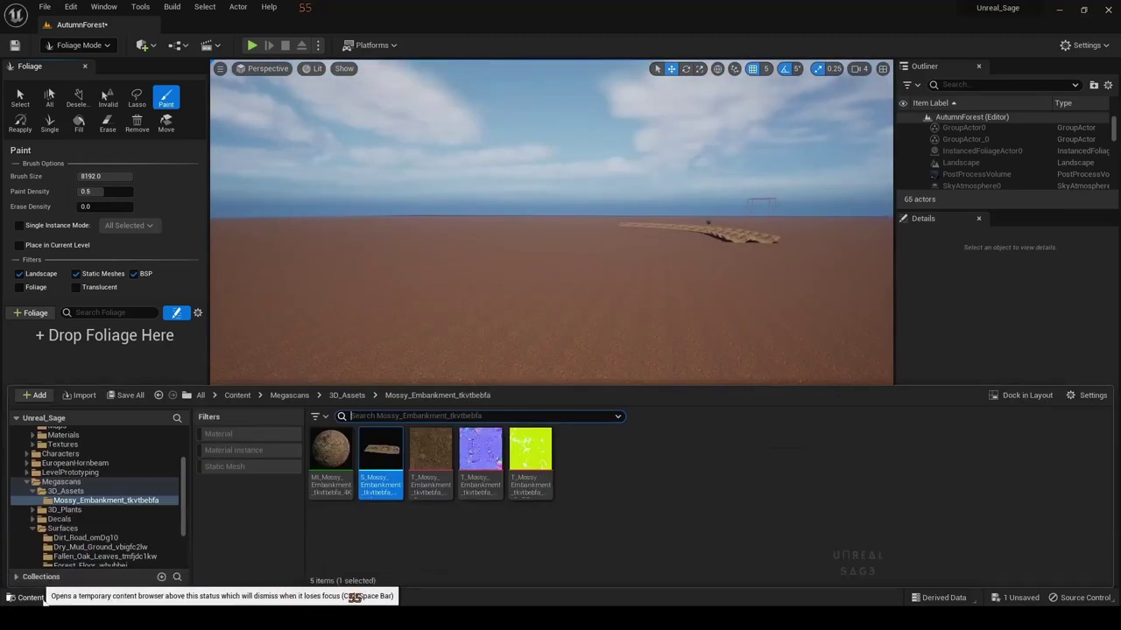
{"action": "left_click", "coordinate": [235, 396]}
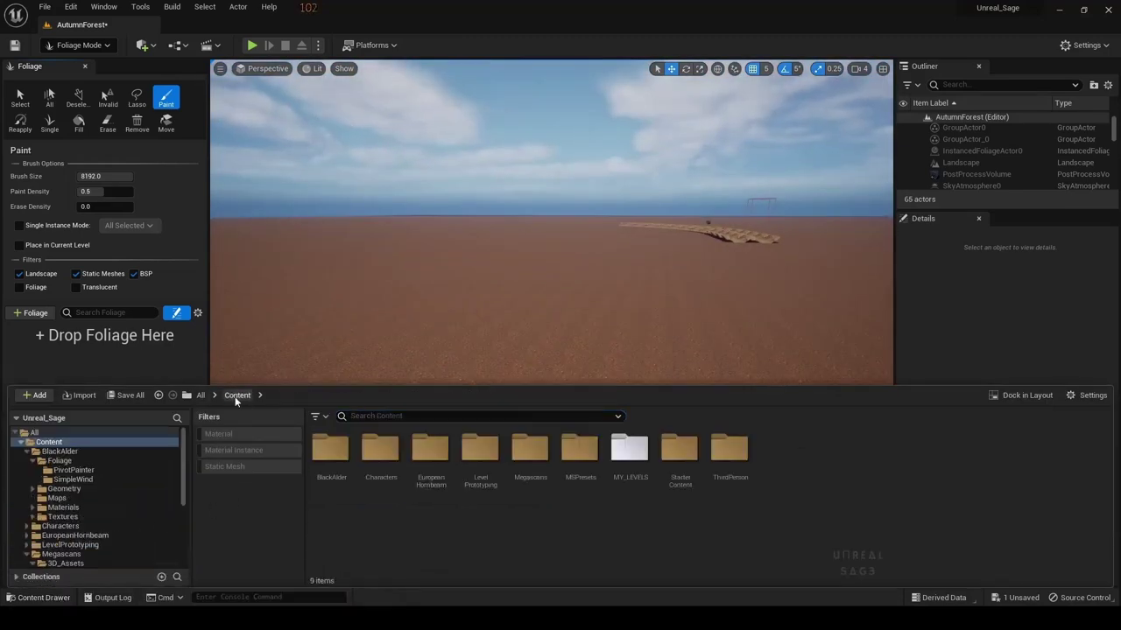
{"action": "double_click", "coordinate": [443, 475]}
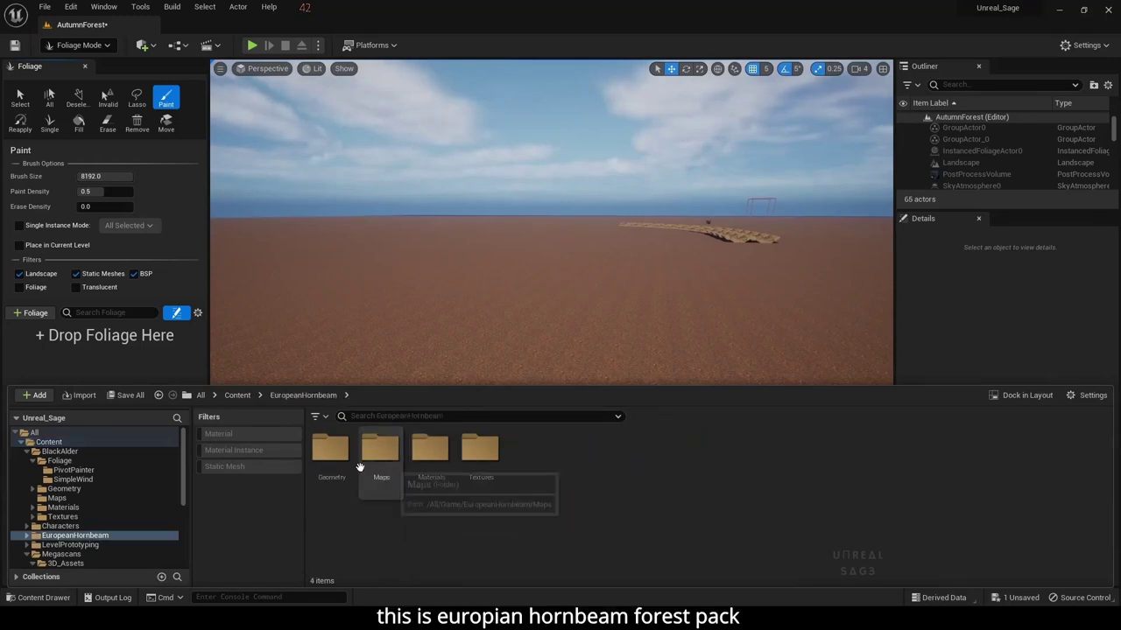
{"action": "double_click", "coordinate": [331, 451]}
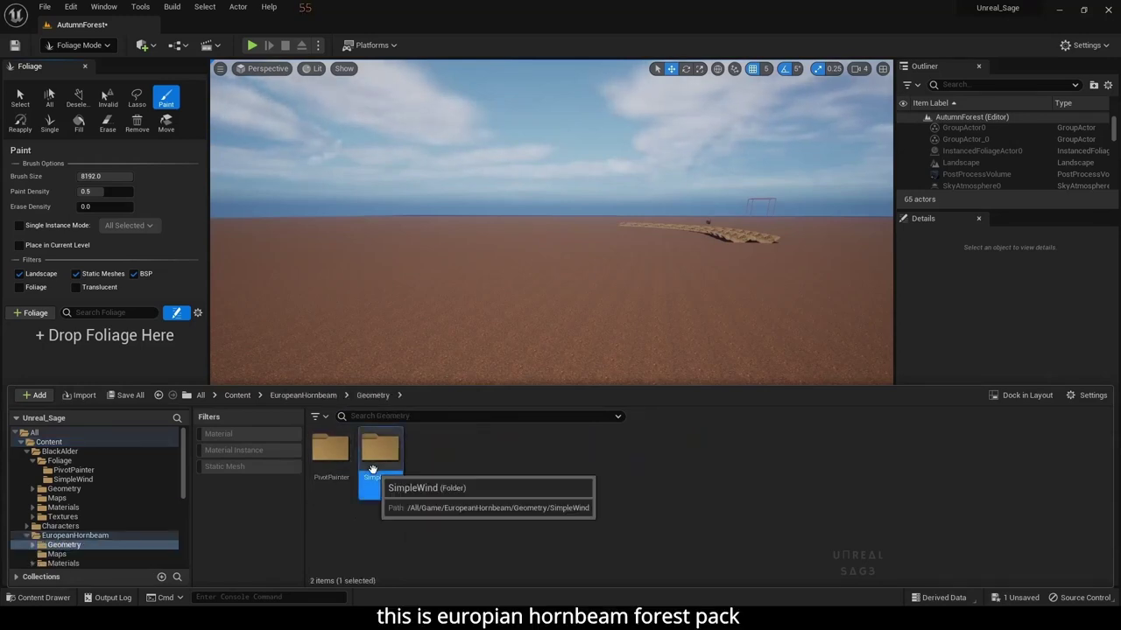
{"action": "double_click", "coordinate": [372, 470]}
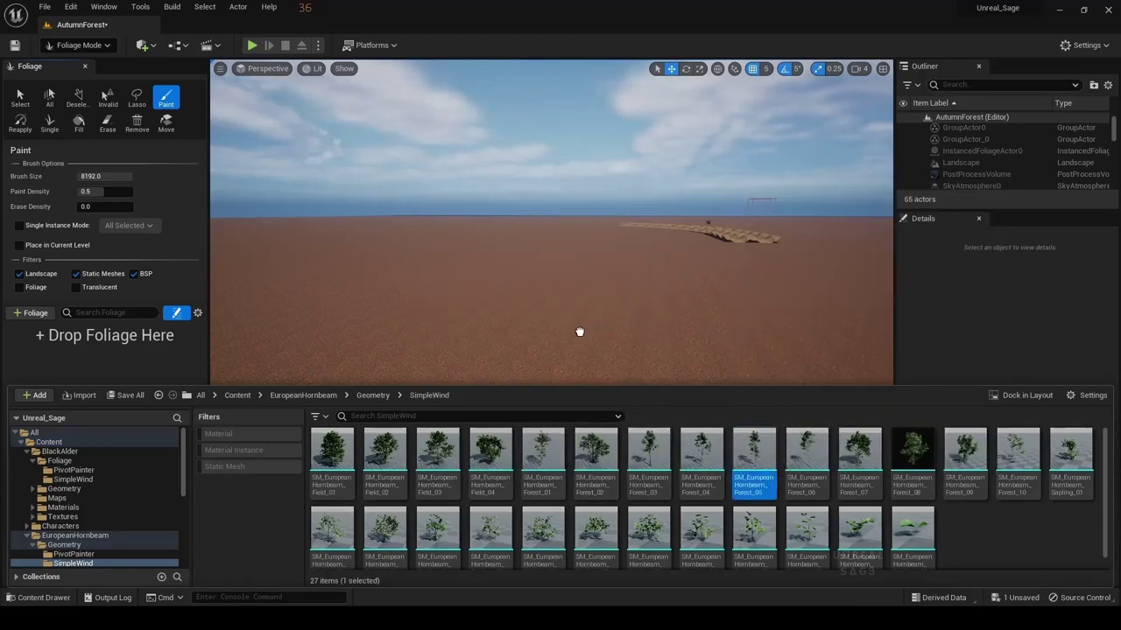
{"action": "left_click_drag", "start_coordinate": [579, 332], "coordinate": [520, 396]}
{"action": "right_click_drag", "start_coordinate": [583, 403], "coordinate": [583, 376]}
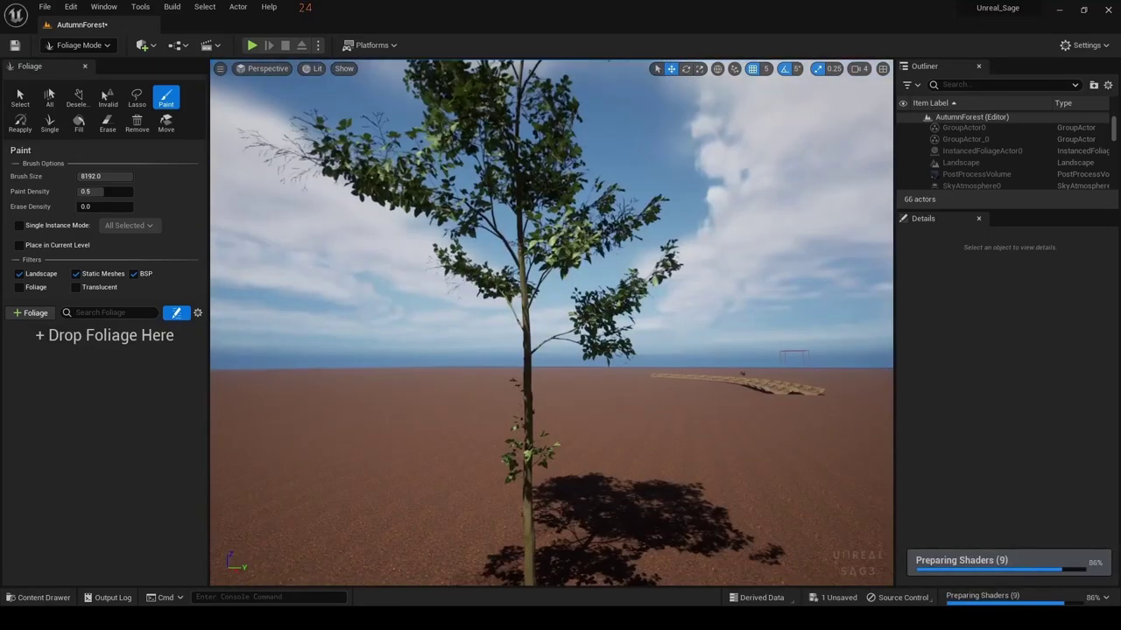
Add the Forest_03 hornbeam as a foliage type and place a hornbeam tree in the level
{"action": "left_click", "coordinate": [37, 597]}
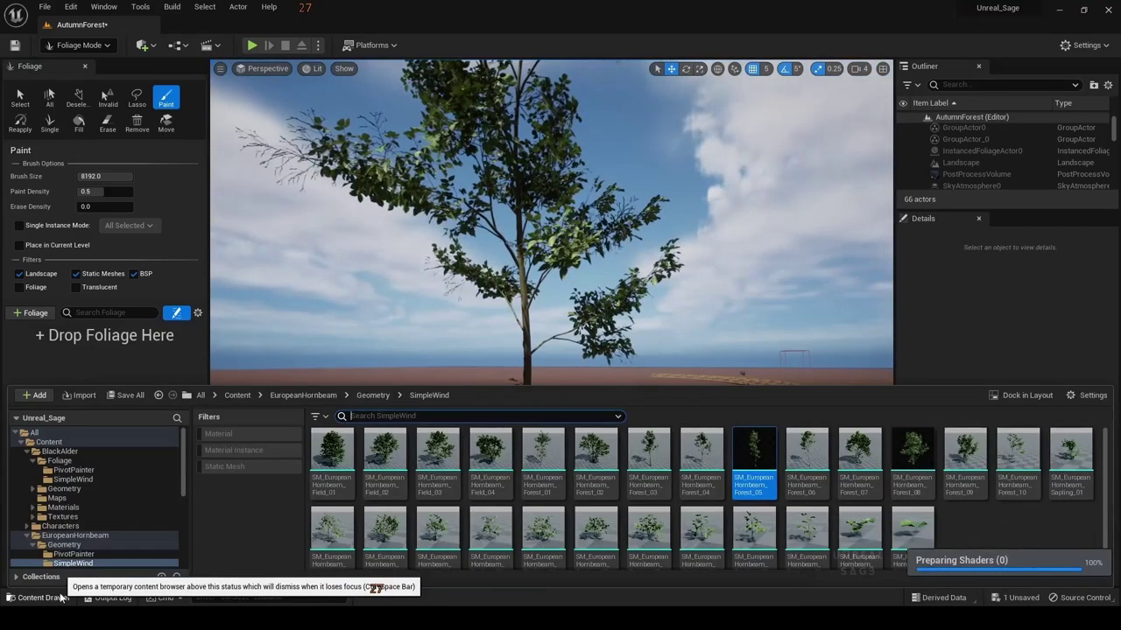
{"action": "left_click_drag", "start_coordinate": [664, 468], "coordinate": [480, 368]}
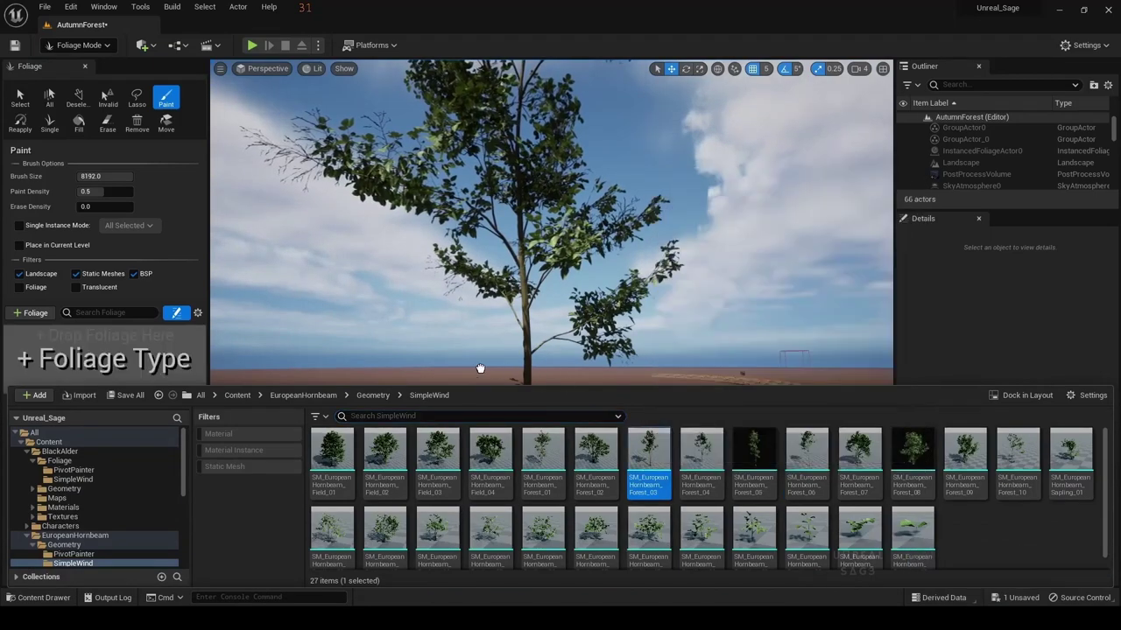
{"action": "left_click_drag", "start_coordinate": [349, 372], "coordinate": [194, 564]}
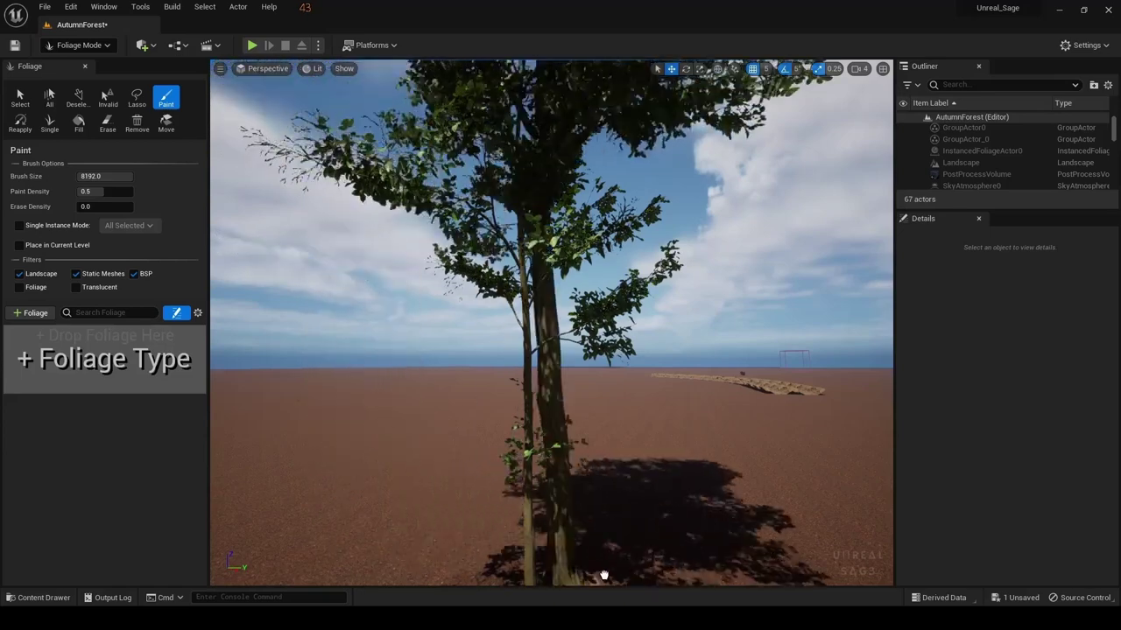
{"action": "mouse_move", "coordinate": [194, 563]}
{"action": "left_mouse_down"}
{"action": "mouse_move", "coordinate": [792, 564]}
{"action": "mouse_move", "coordinate": [766, 553]}
{"action": "left_mouse_up"}
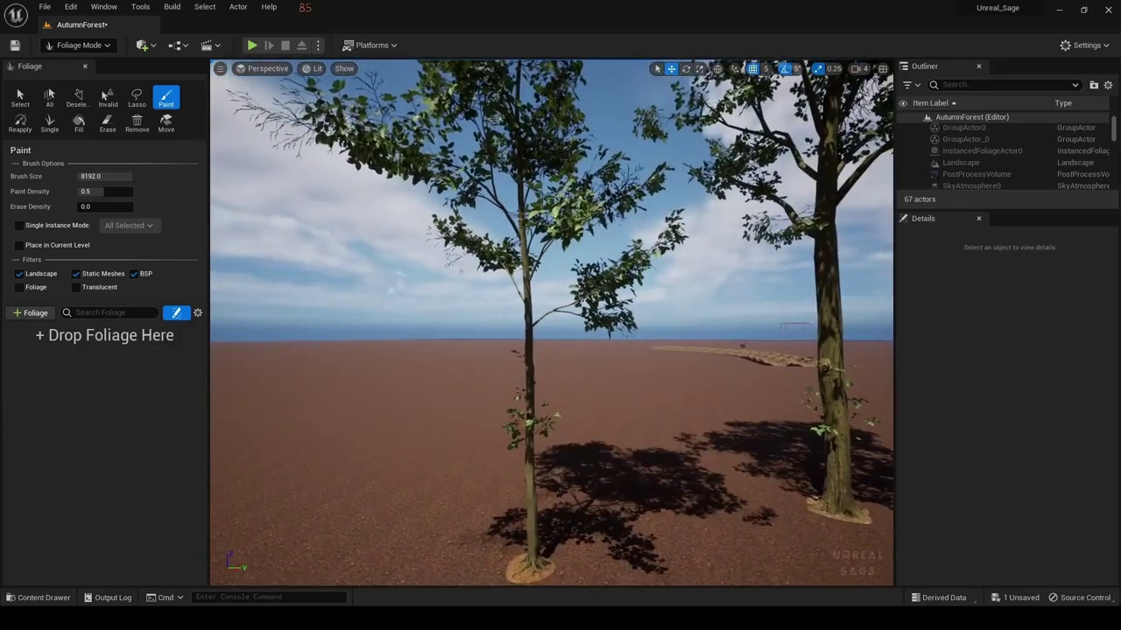
Place the Field_01 and Forest_01 hornbeam trees on the ground left of the others
{"action": "left_click", "coordinate": [41, 597]}
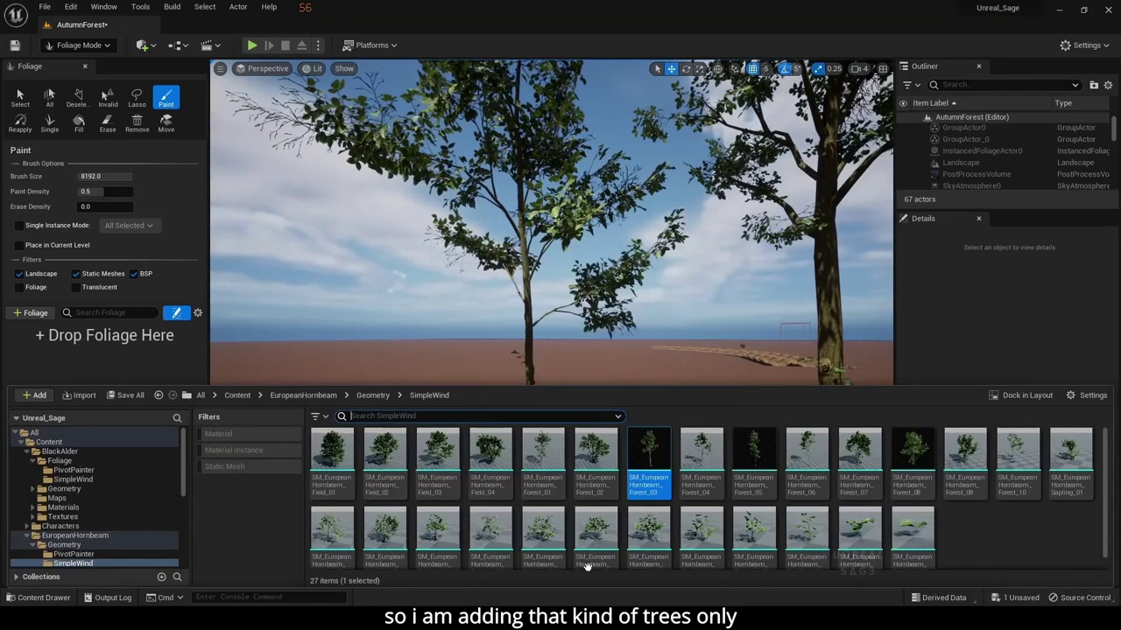
{"action": "mouse_move", "coordinate": [324, 471]}
{"action": "left_mouse_down"}
{"action": "mouse_move", "coordinate": [289, 433]}
{"action": "mouse_move", "coordinate": [228, 417]}
{"action": "left_mouse_up"}
{"action": "right_click_drag", "start_coordinate": [345, 460], "coordinate": [344, 438]}
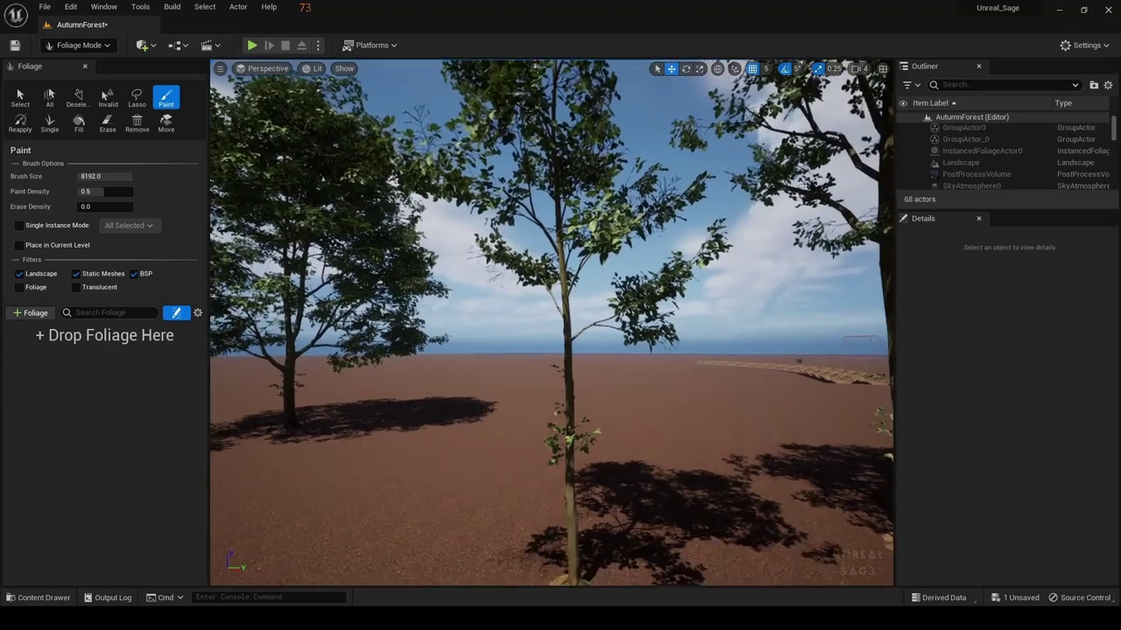
{"action": "right_click_drag", "start_coordinate": [347, 477], "coordinate": [347, 477]}
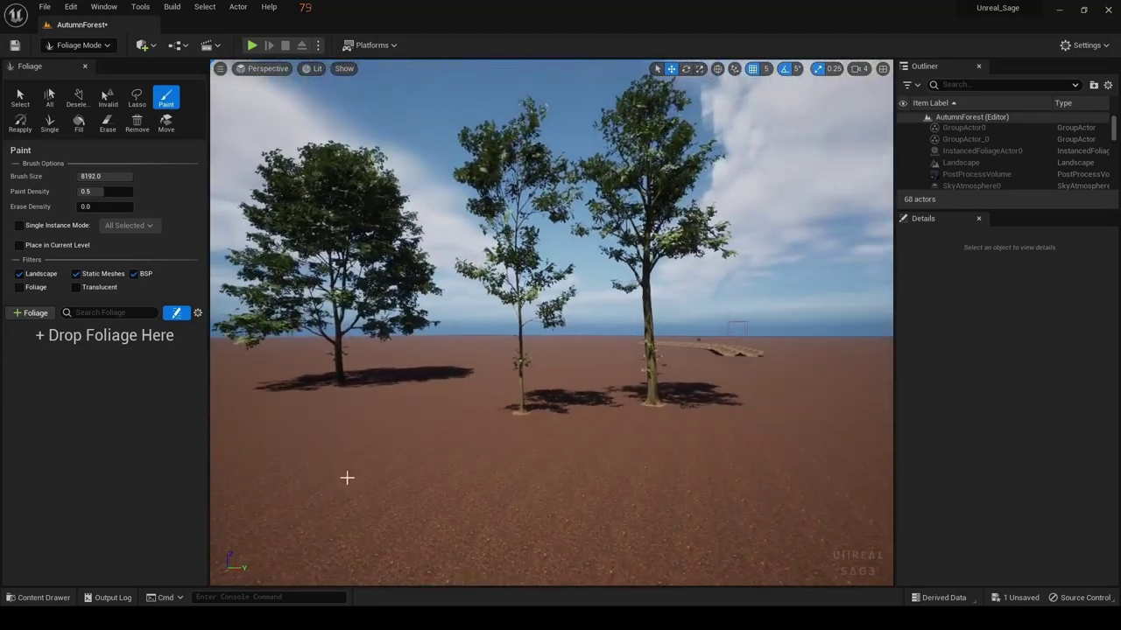
{"action": "left_click", "coordinate": [76, 593]}
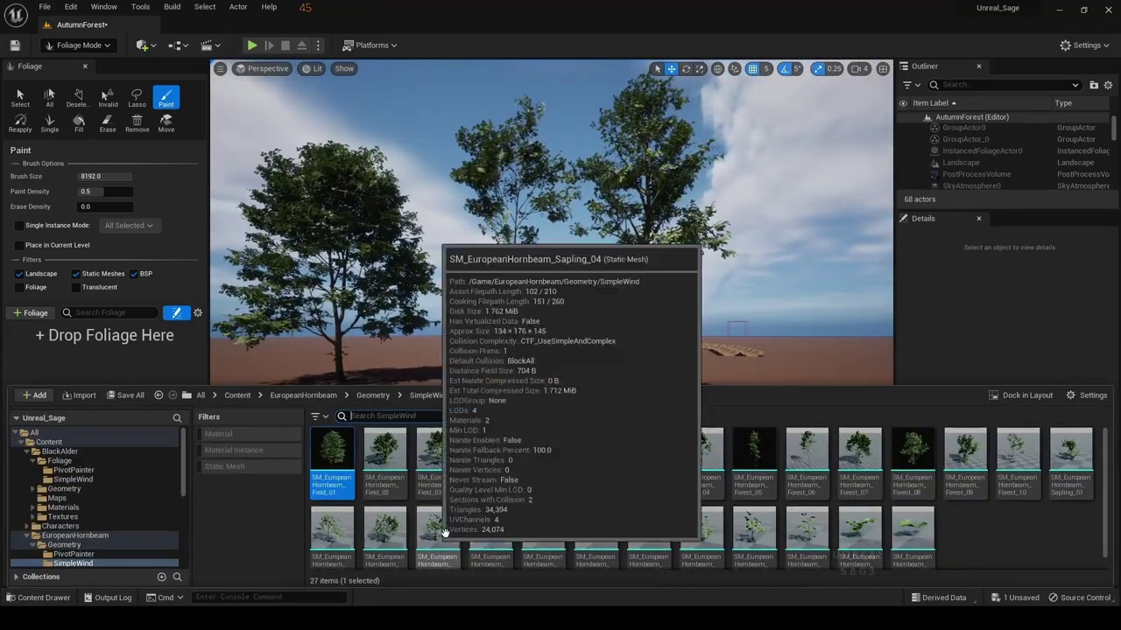
{"action": "mouse_move", "coordinate": [555, 466]}
{"action": "left_mouse_down"}
{"action": "mouse_move", "coordinate": [306, 495]}
{"action": "mouse_move", "coordinate": [382, 519]}
{"action": "left_mouse_up"}
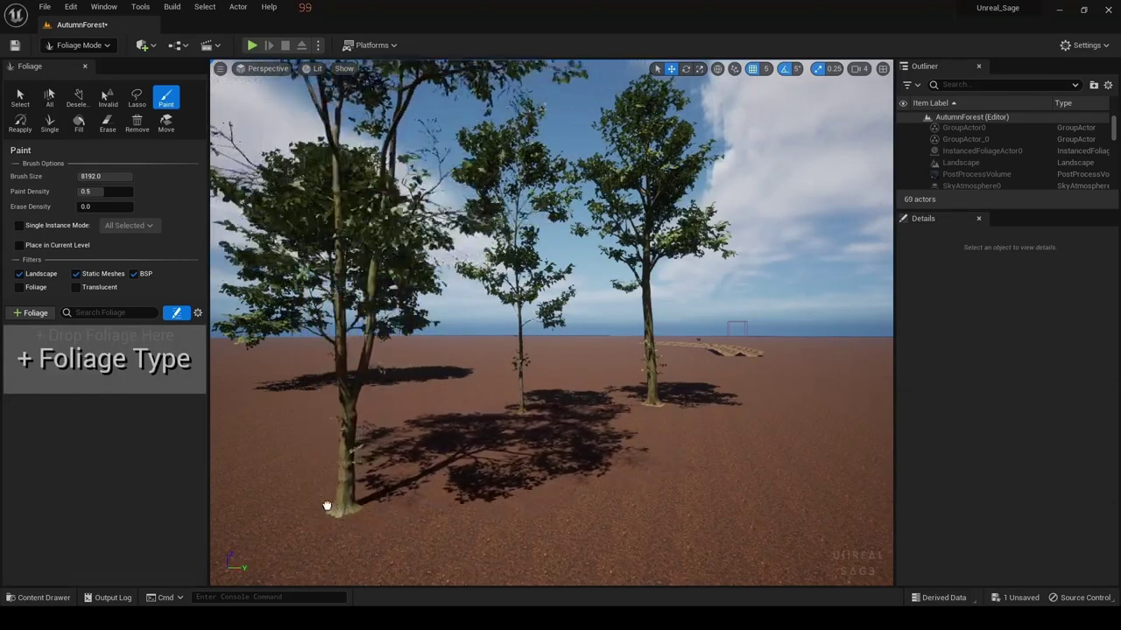
{"action": "left_click_drag", "start_coordinate": [383, 518], "coordinate": [310, 508]}
{"action": "right_click_drag", "start_coordinate": [632, 487], "coordinate": [692, 487]}
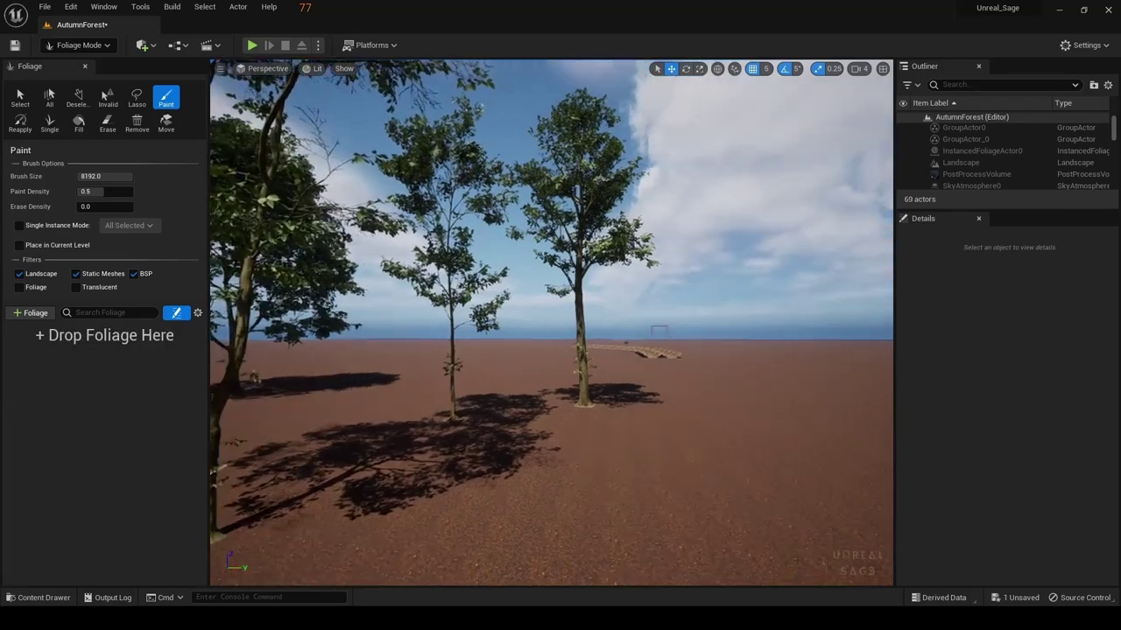
Place the Forest_04 hornbeam tree in the level
{"action": "left_click", "coordinate": [47, 598]}
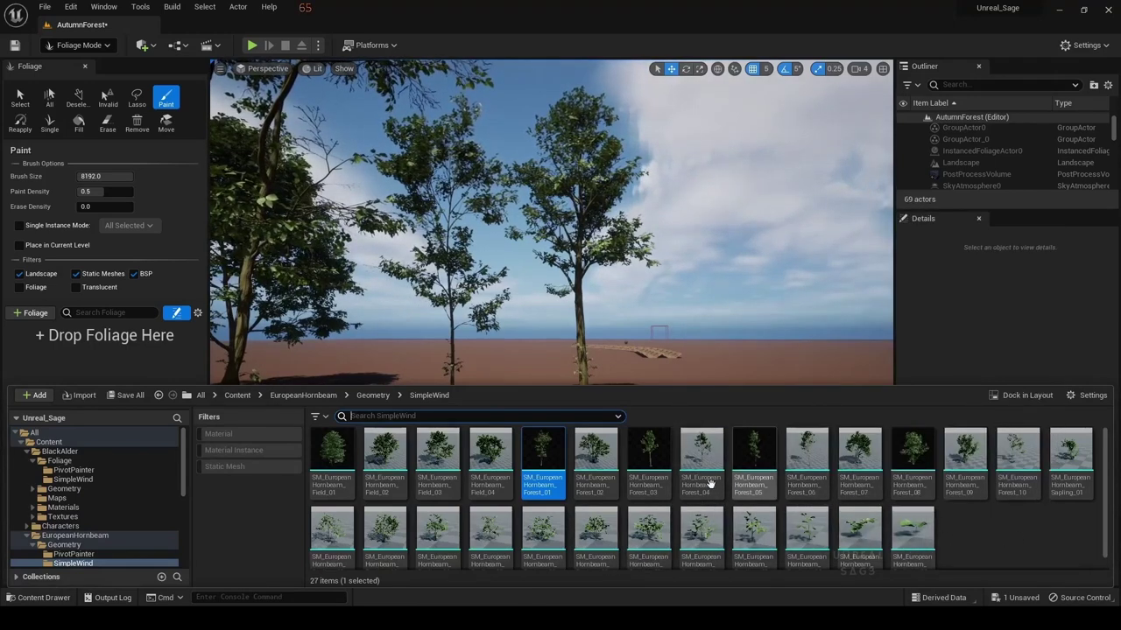
{"action": "mouse_move", "coordinate": [707, 459]}
{"action": "mouse_move", "coordinate": [707, 459]}
{"action": "left_mouse_down"}
{"action": "mouse_move", "coordinate": [757, 524]}
{"action": "mouse_move", "coordinate": [843, 501]}
{"action": "left_mouse_up"}
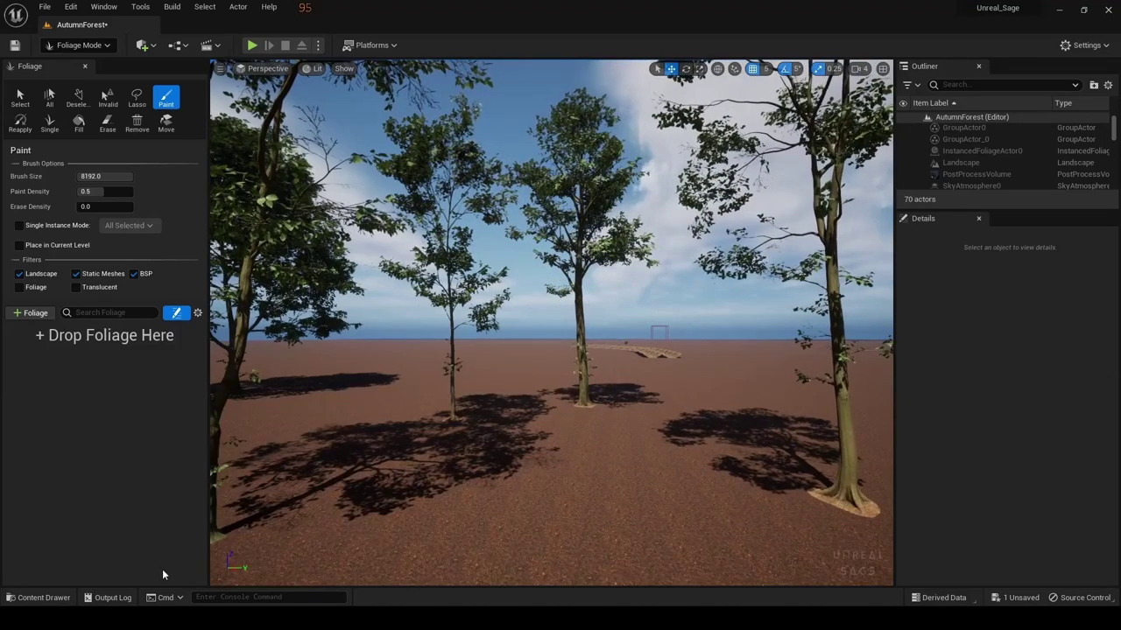
{"action": "left_click", "coordinate": [36, 597]}
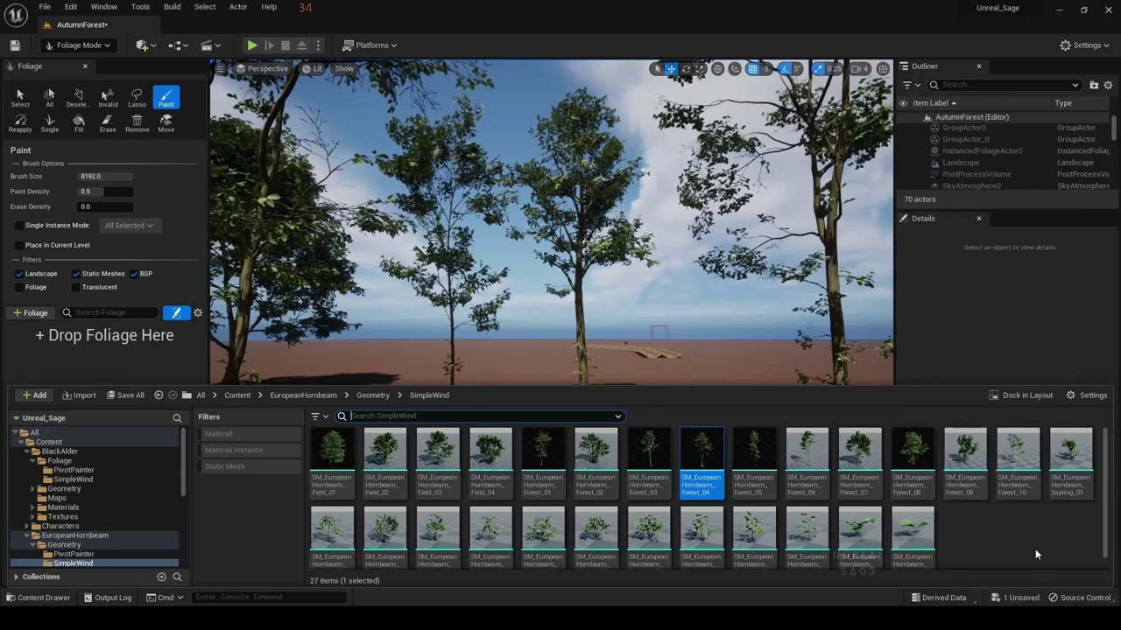
{"action": "mouse_move", "coordinate": [929, 526]}
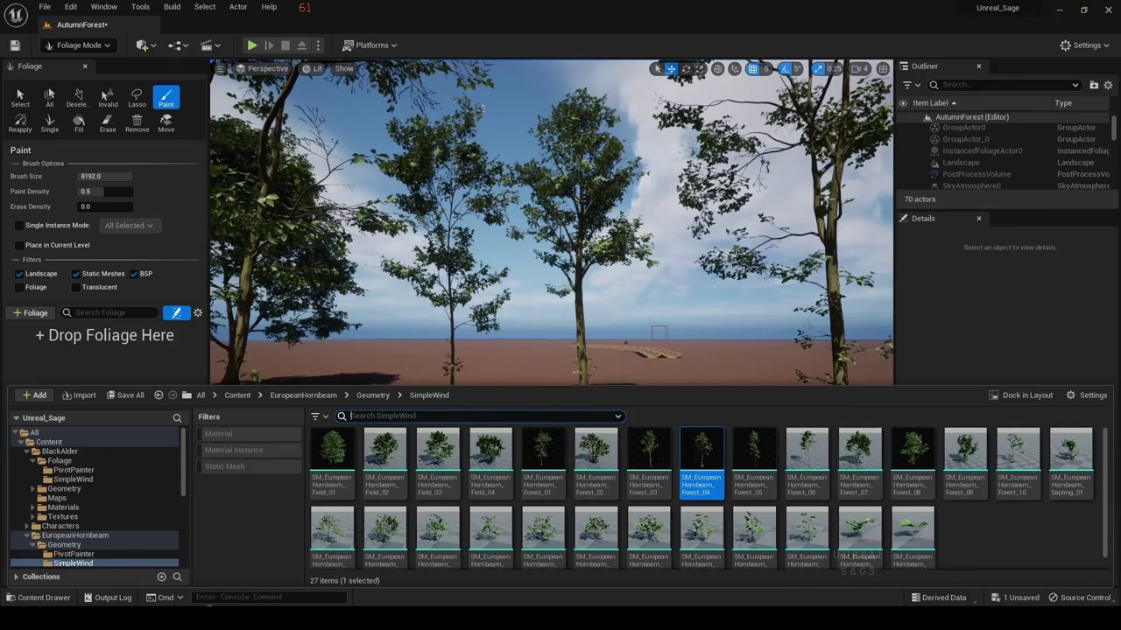
Open Content/BlackAlder/Geometry/SimpleWind and place a Black Alder tree among the hornbeams
{"action": "left_click", "coordinate": [237, 399]}
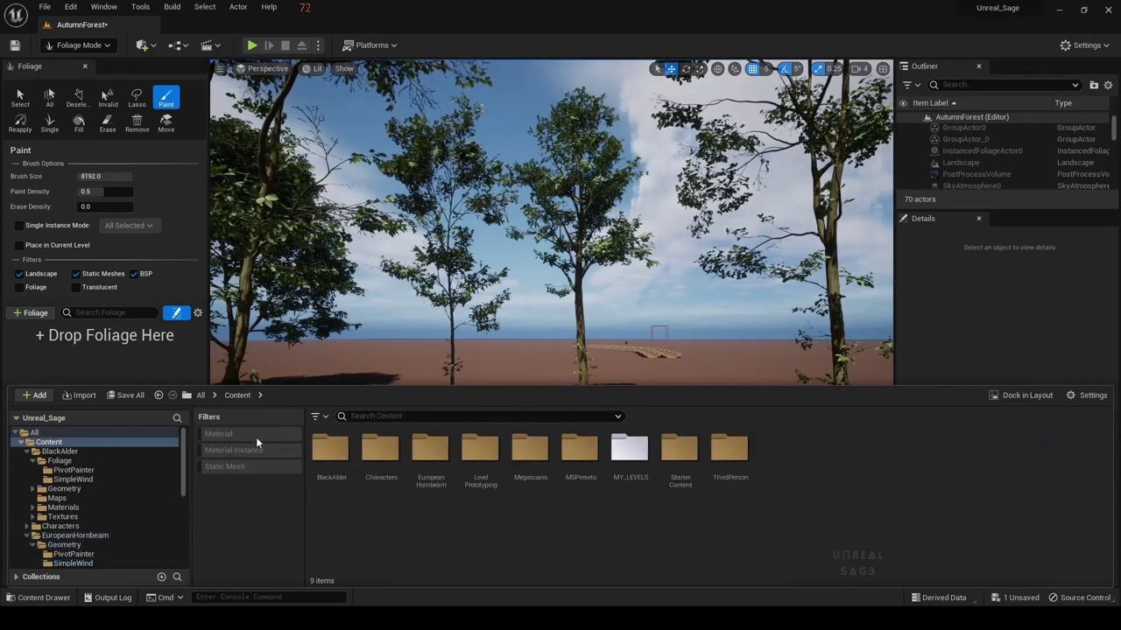
{"action": "double_click", "coordinate": [341, 473]}
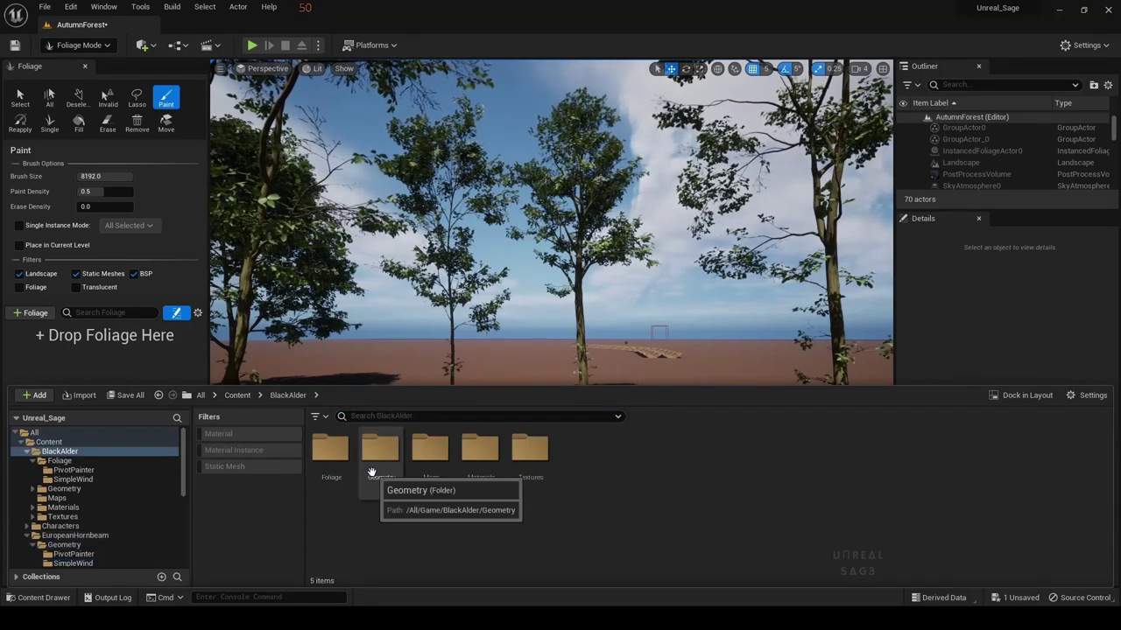
{"action": "double_click", "coordinate": [371, 473]}
{"action": "double_click", "coordinate": [372, 473]}
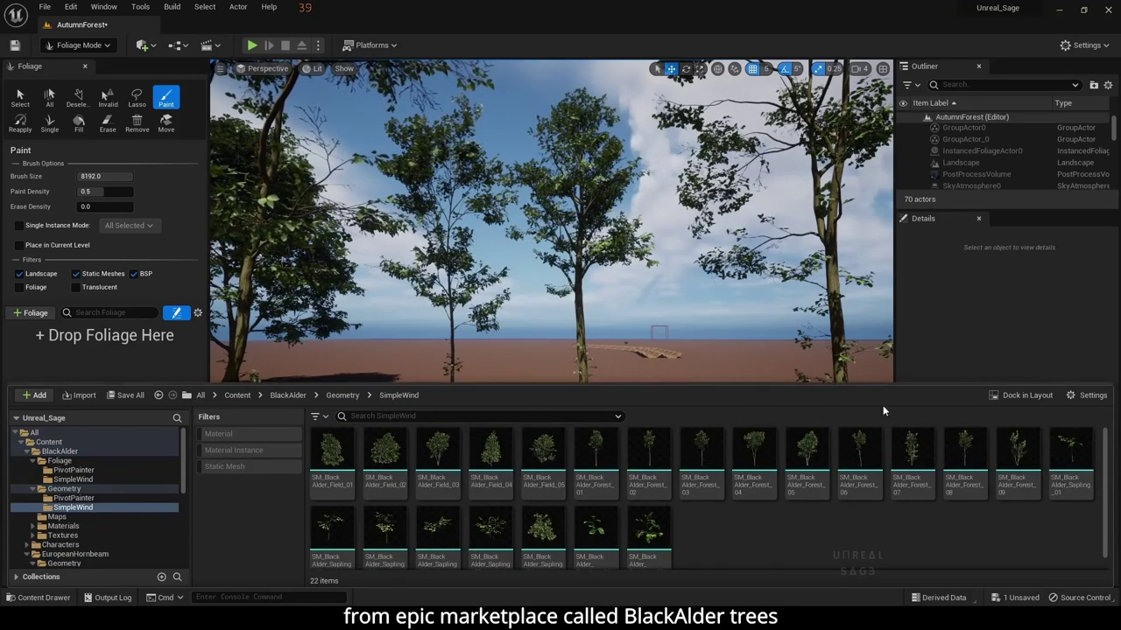
{"action": "mouse_move", "coordinate": [905, 450]}
{"action": "left_mouse_down"}
{"action": "mouse_move", "coordinate": [527, 483]}
{"action": "mouse_move", "coordinate": [532, 579]}
{"action": "left_mouse_up"}
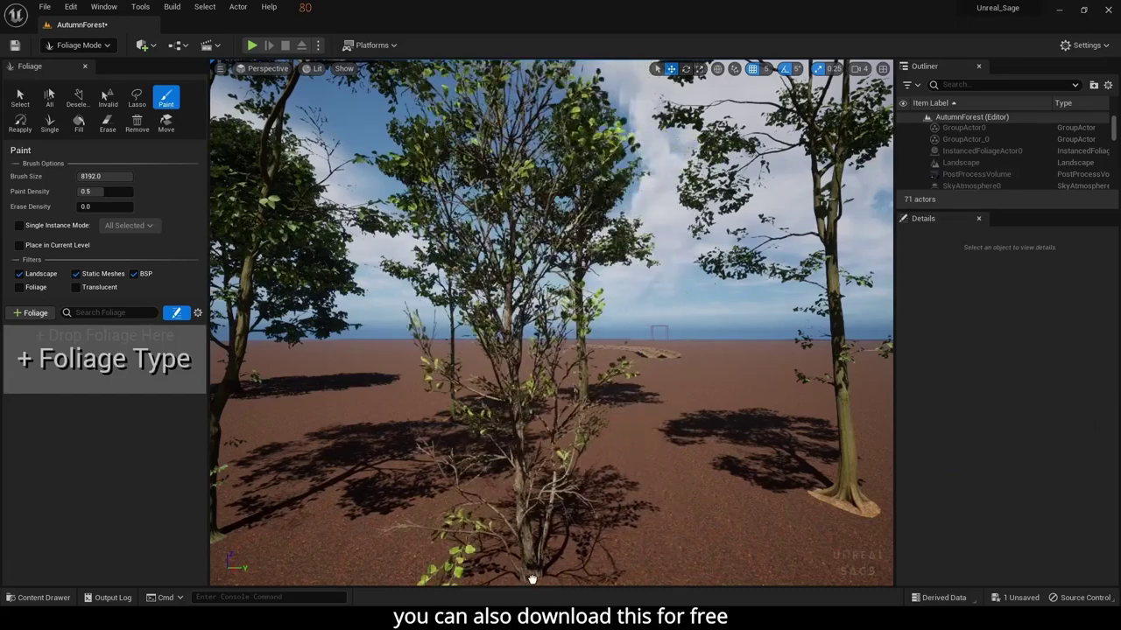
{"action": "left_click_drag", "start_coordinate": [531, 580], "coordinate": [578, 581]}
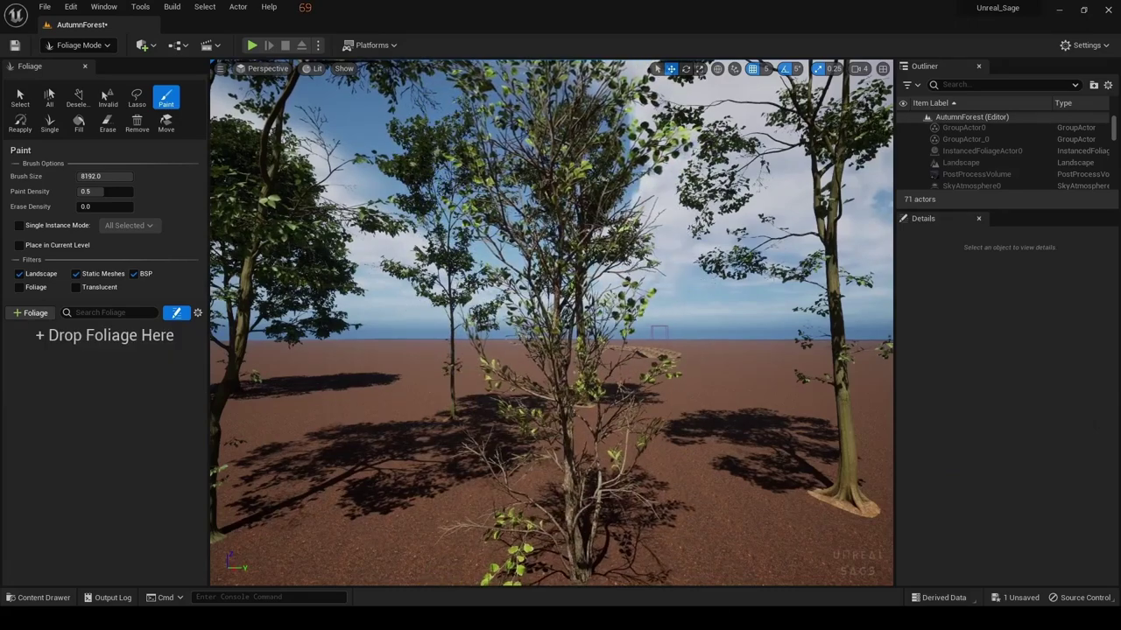
{"action": "mouse_move", "coordinate": [578, 525]}
{"action": "right_mouse_down"}
{"action": "mouse_move", "coordinate": [613, 490]}
{"action": "mouse_move", "coordinate": [604, 499]}
{"action": "right_mouse_up"}
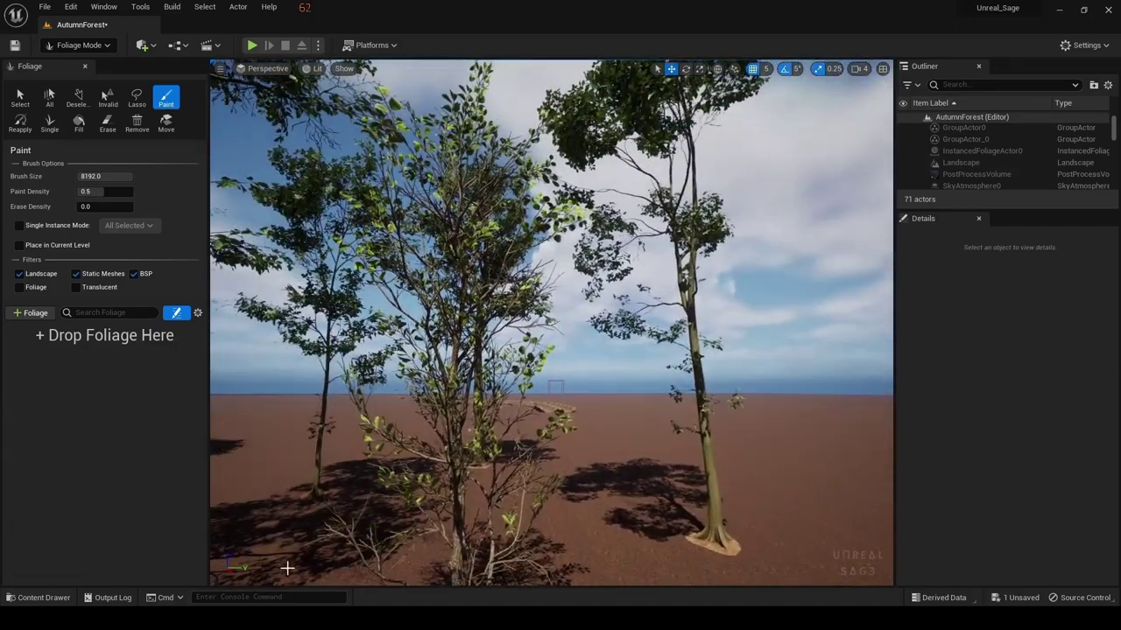
{"action": "right_click_drag", "start_coordinate": [386, 523], "coordinate": [394, 543]}
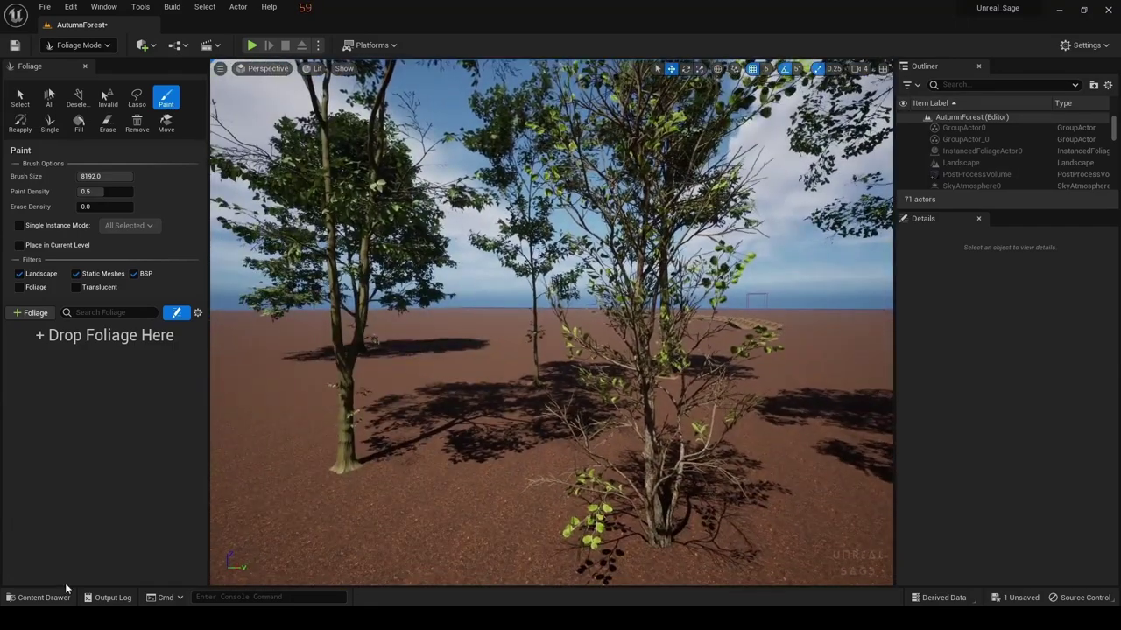
Place a second Black Alder tree on the ground and view the whole tree group
{"action": "left_click", "coordinate": [42, 597]}
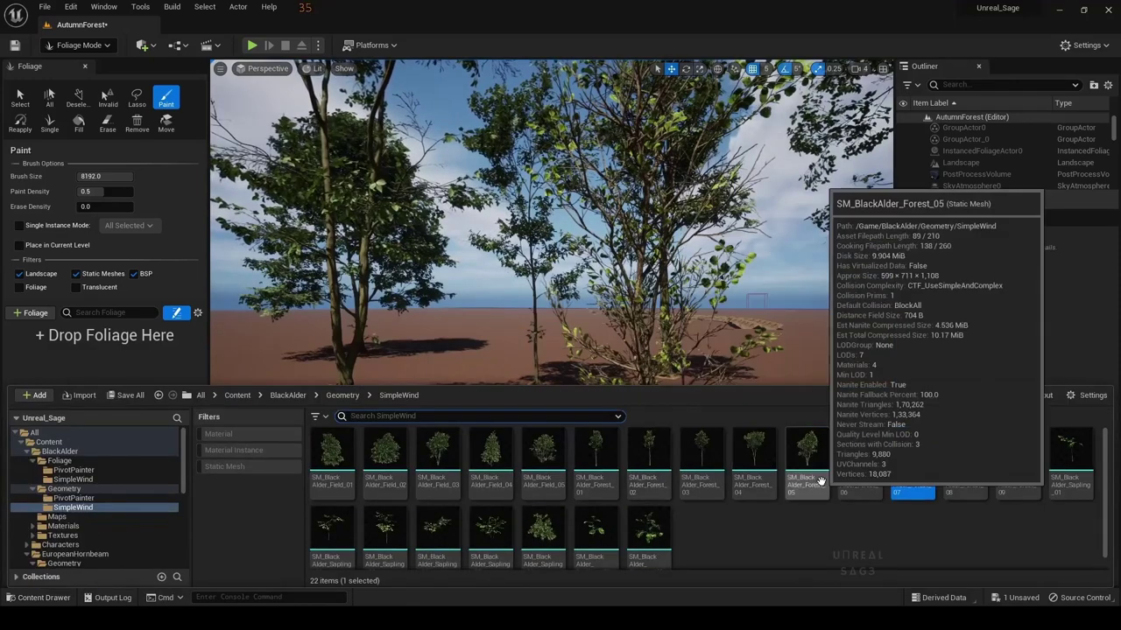
{"action": "mouse_move", "coordinate": [596, 456]}
{"action": "left_mouse_down"}
{"action": "mouse_move", "coordinate": [397, 417]}
{"action": "mouse_move", "coordinate": [223, 443]}
{"action": "mouse_move", "coordinate": [329, 478]}
{"action": "left_mouse_up"}
{"action": "mouse_move", "coordinate": [330, 478]}
{"action": "right_mouse_down"}
{"action": "mouse_move", "coordinate": [330, 438]}
{"action": "mouse_move", "coordinate": [289, 438]}
{"action": "mouse_move", "coordinate": [289, 403]}
{"action": "right_mouse_up"}
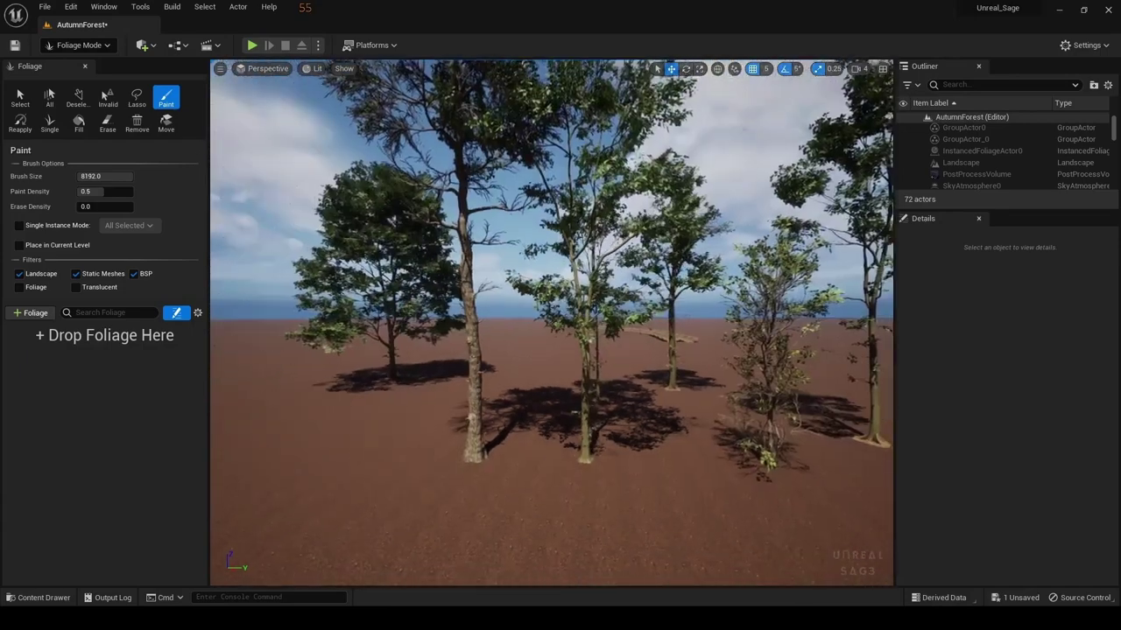
{"action": "right_click_drag", "start_coordinate": [289, 402], "coordinate": [327, 480]}
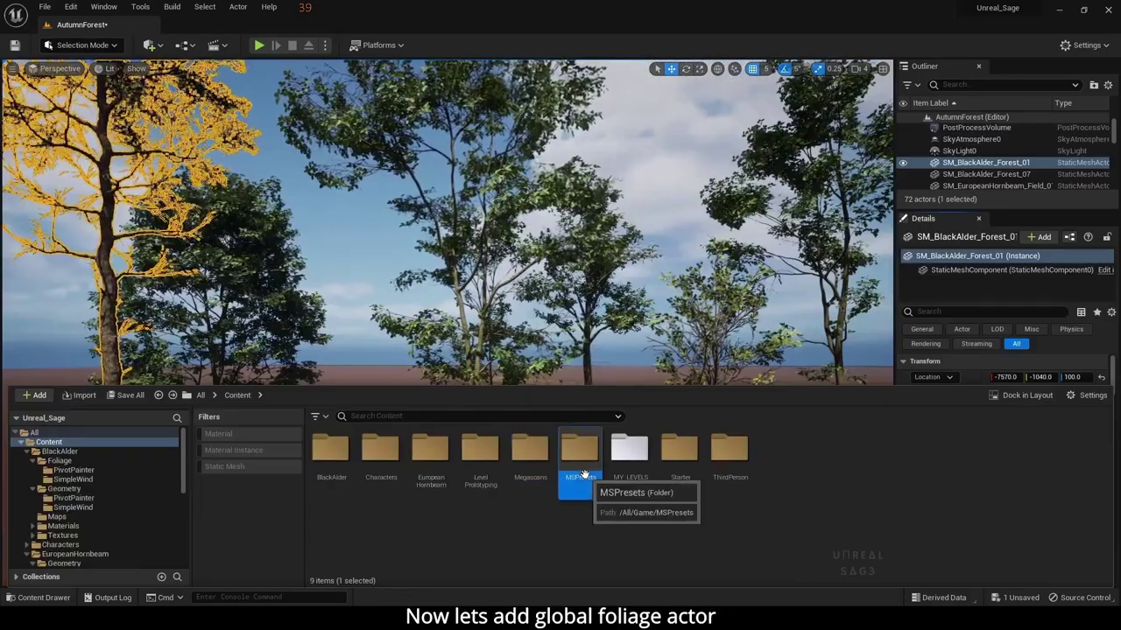
Drag BP_GlobalFoliageActor_UE5 from MSPresets/MS_Foliage_Material/GlobalFoliageActor onto the ground before the trees
{"action": "double_click", "coordinate": [577, 450]}
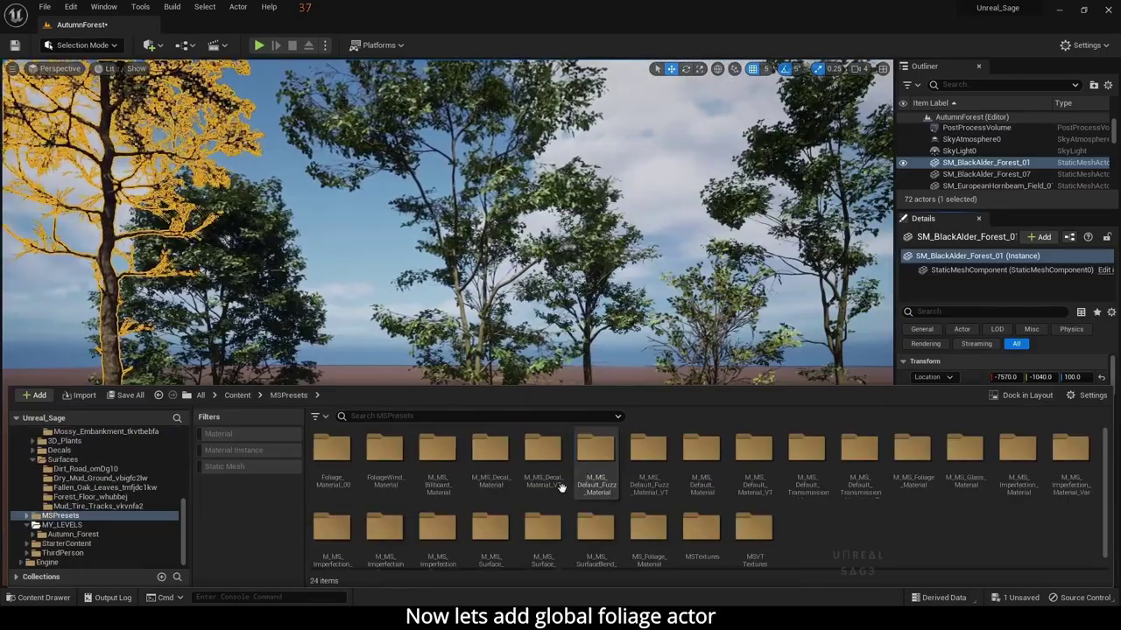
{"action": "double_click", "coordinate": [647, 523]}
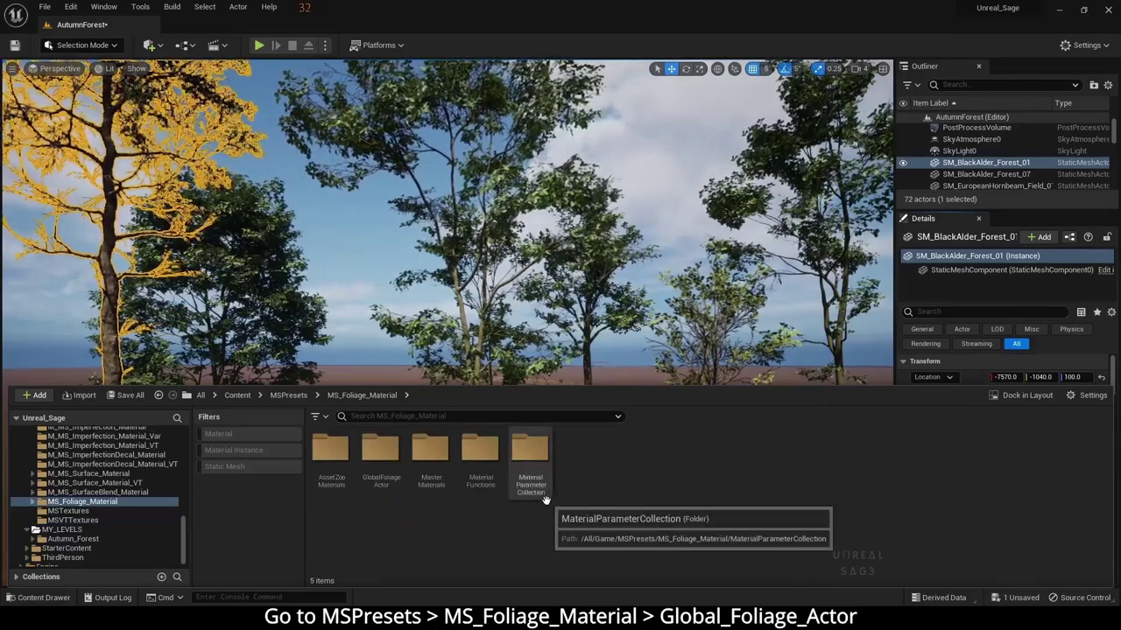
{"action": "double_click", "coordinate": [375, 464]}
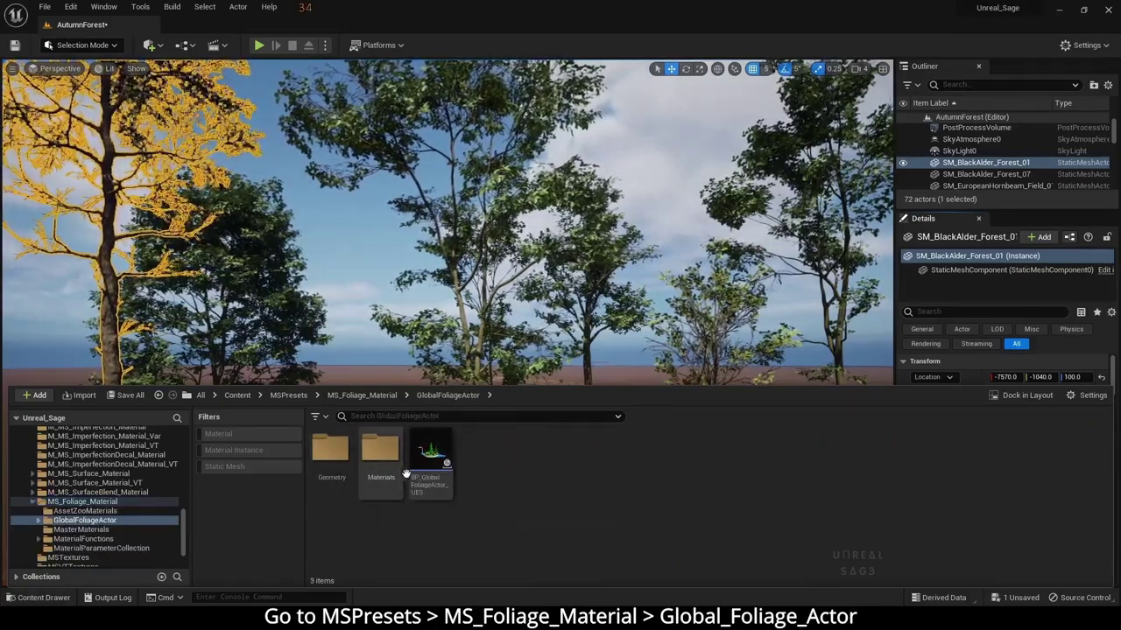
{"action": "left_click", "coordinate": [423, 438]}
{"action": "left_click_drag", "start_coordinate": [423, 435], "coordinate": [348, 472]}
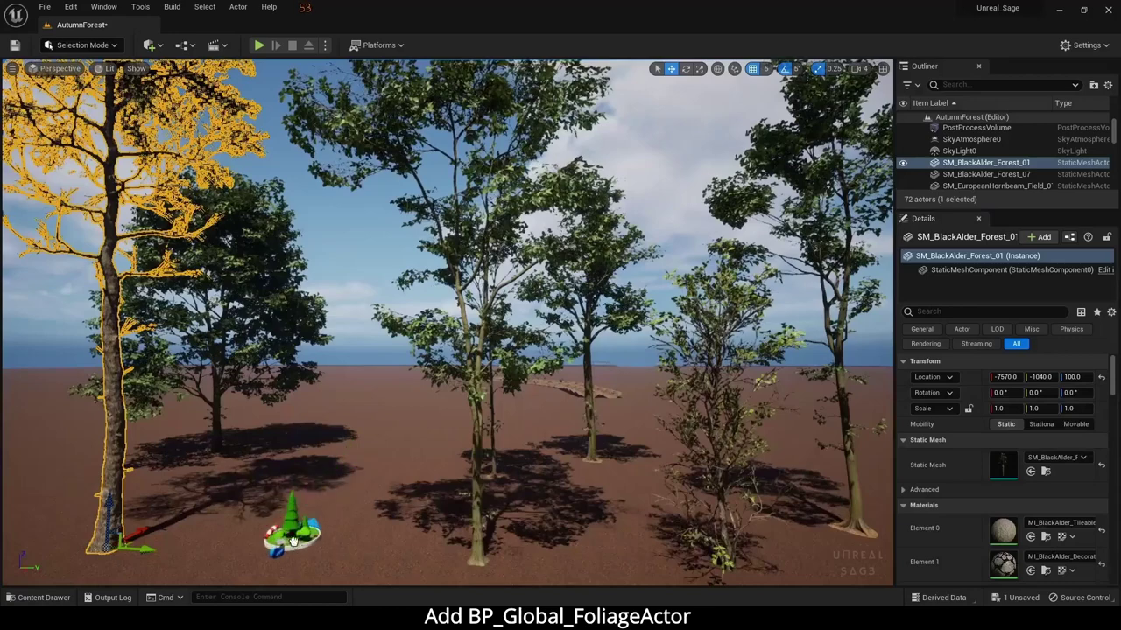
Set the global foliage actor on the ground and raise its Season Strength for autumn tint
{"action": "left_click_drag", "start_coordinate": [293, 541], "coordinate": [298, 547]}
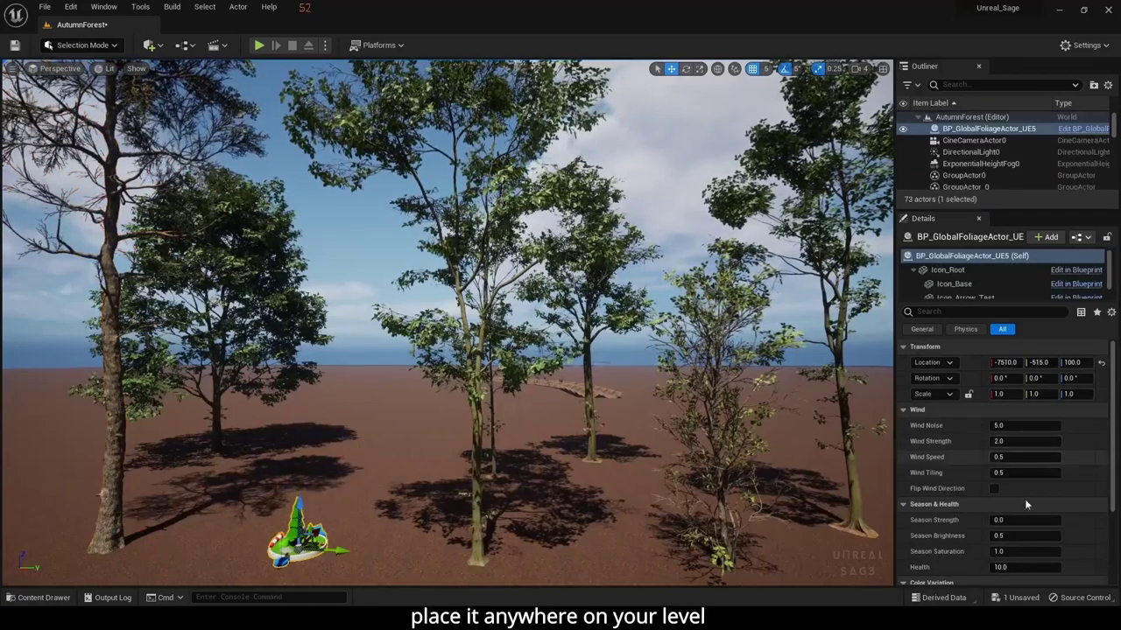
{"action": "left_click_drag", "start_coordinate": [1017, 524], "coordinate": [1033, 524]}
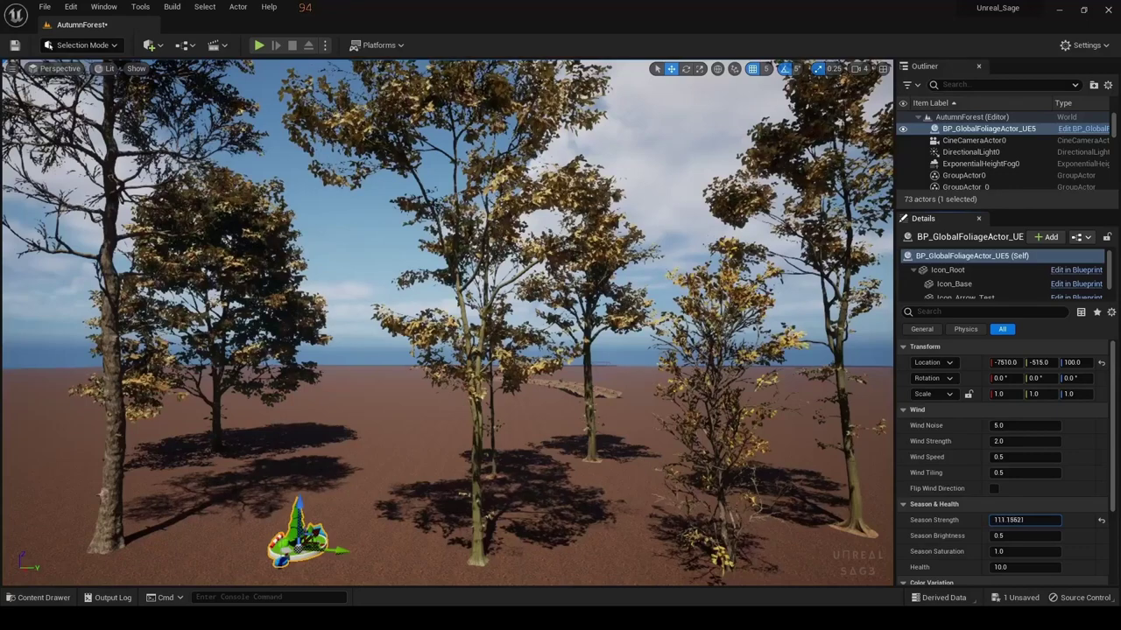
{"action": "mouse_move", "coordinate": [1024, 520]}
{"action": "left_mouse_down"}
{"action": "mouse_move", "coordinate": [1051, 520]}
{"action": "mouse_move", "coordinate": [1022, 523]}
{"action": "mouse_move", "coordinate": [1037, 520]}
{"action": "left_mouse_up"}
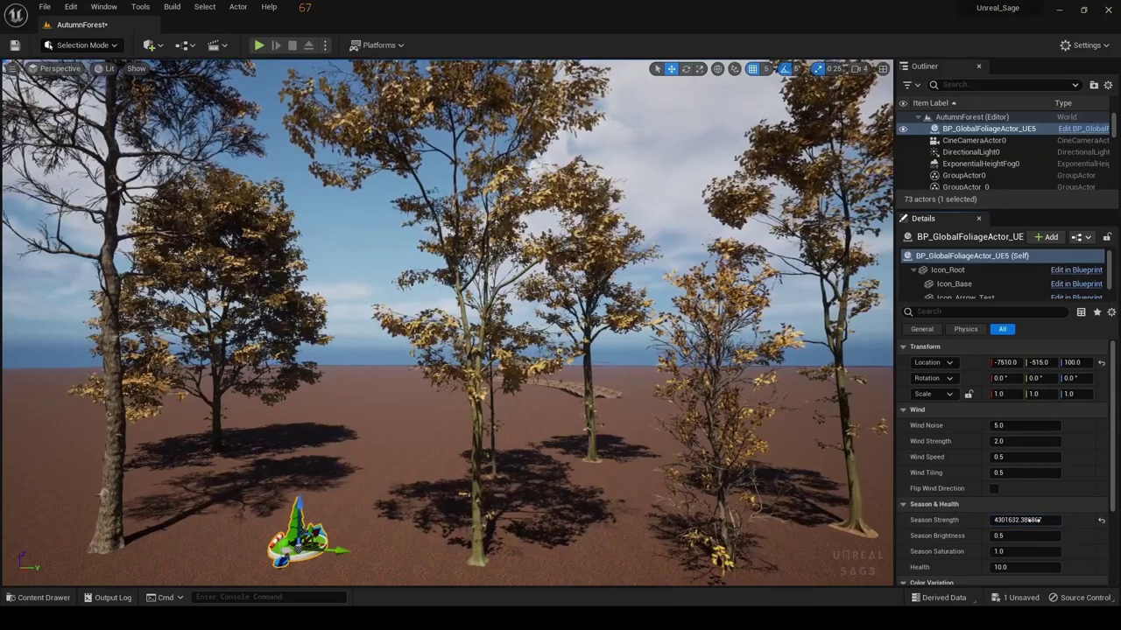
{"action": "right_click_drag", "start_coordinate": [598, 505], "coordinate": [597, 420]}
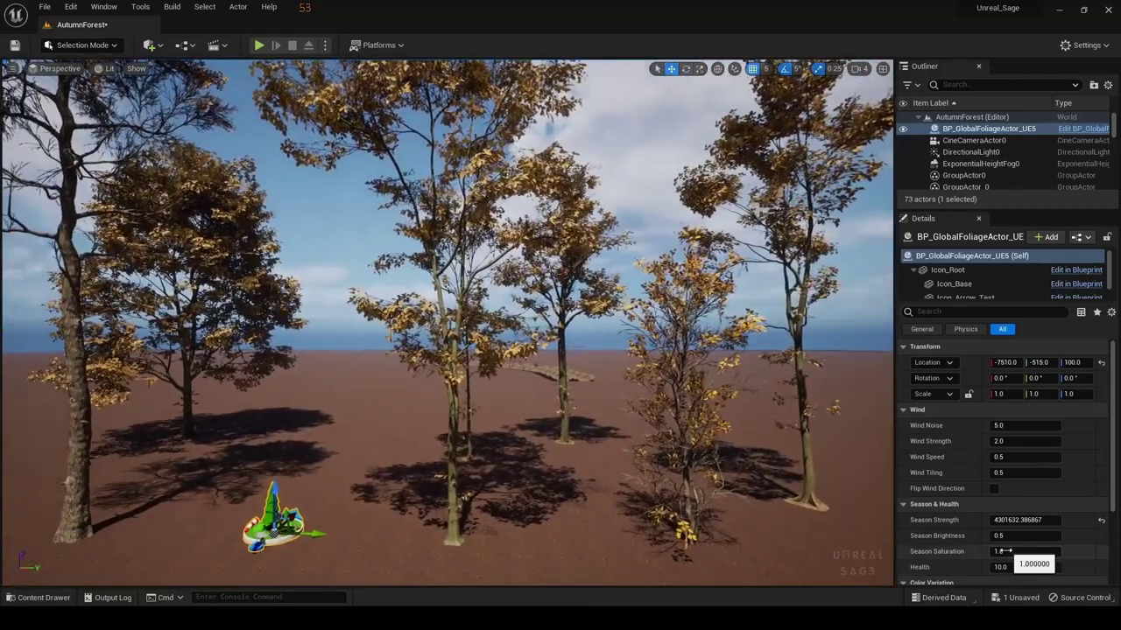
Raise Season Saturation, set Season Brightness to 0.652, and delete the yellow hornbeam tree
{"action": "left_click_drag", "start_coordinate": [1003, 552], "coordinate": [1006, 552]}
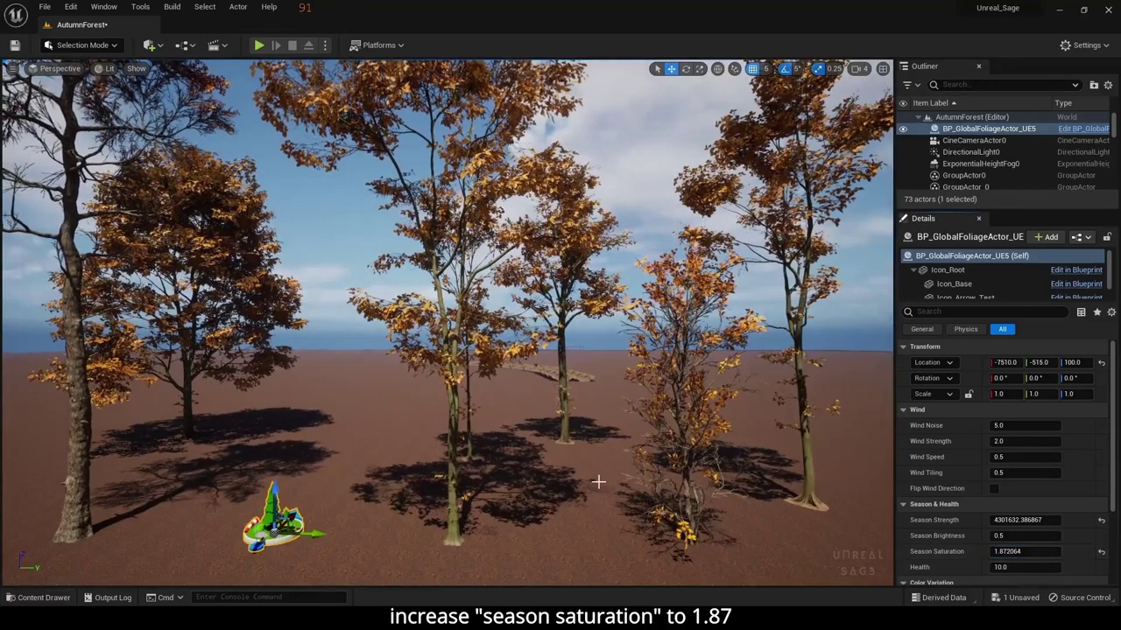
{"action": "right_click_drag", "start_coordinate": [598, 481], "coordinate": [560, 481]}
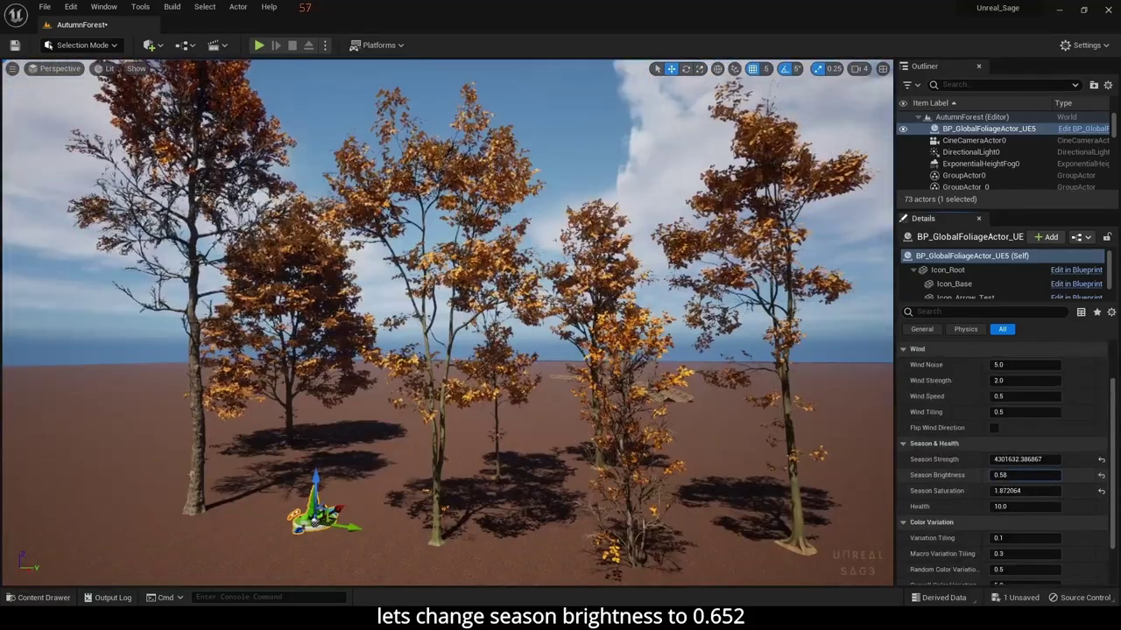
{"action": "left_click_drag", "start_coordinate": [1003, 475], "coordinate": [1007, 474]}
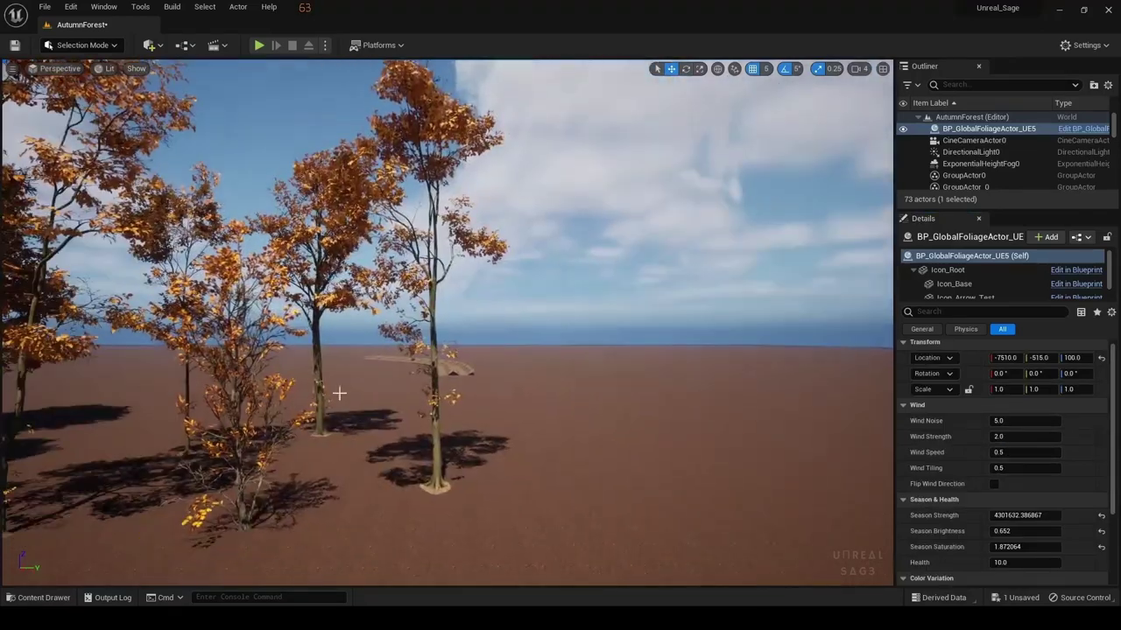
{"action": "left_click", "coordinate": [315, 379]}
{"action": "key", "text": "Delete"}
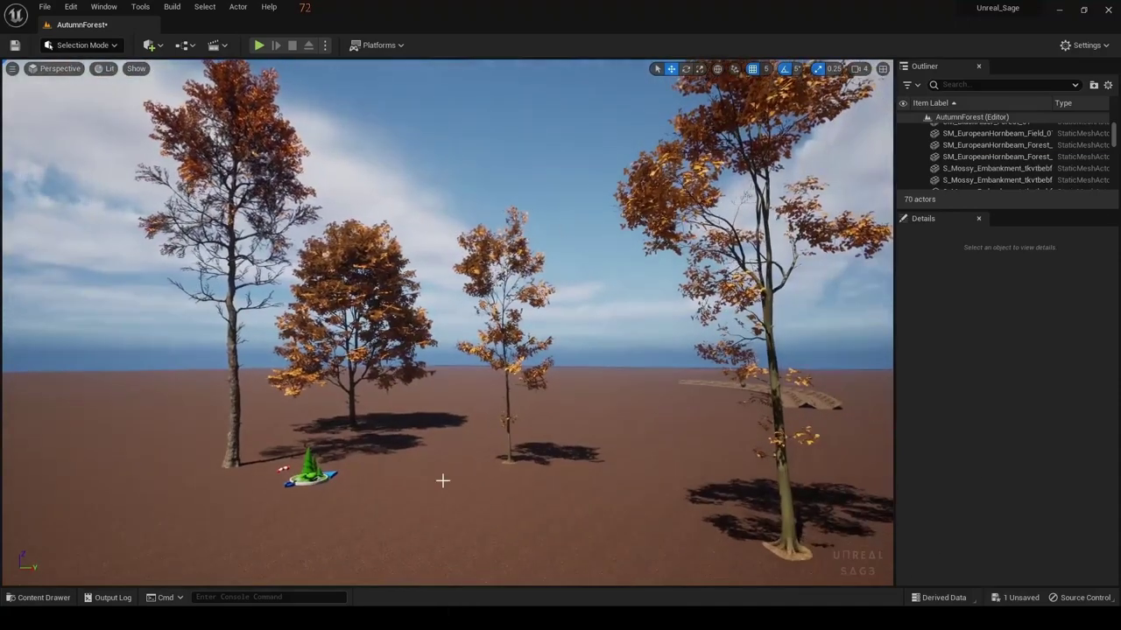
Move the left Black Alder tree over to the right side
{"action": "left_click", "coordinate": [254, 368]}
{"action": "left_click_drag", "start_coordinate": [253, 464], "coordinate": [840, 504]}
{"action": "mouse_move", "coordinate": [839, 503]}
{"action": "right_mouse_down"}
{"action": "mouse_move", "coordinate": [262, 543]}
{"action": "mouse_move", "coordinate": [241, 521]}
{"action": "right_mouse_up"}
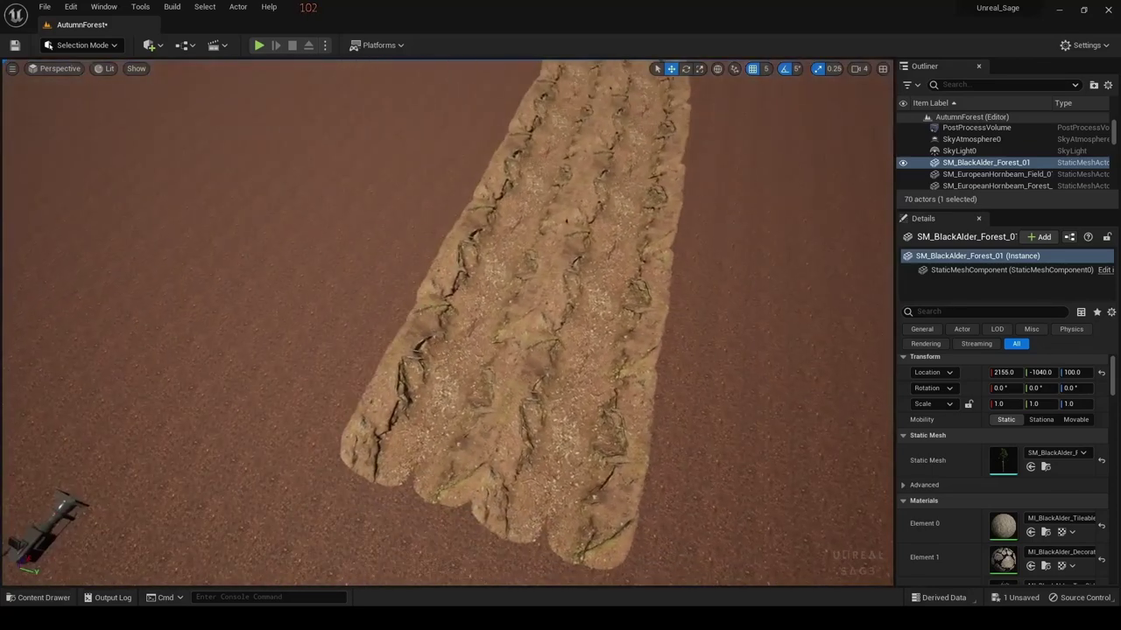
Lock the embankment path's group via Groups > Lock
{"action": "left_click", "coordinate": [598, 406]}
{"action": "right_click", "coordinate": [578, 412]}
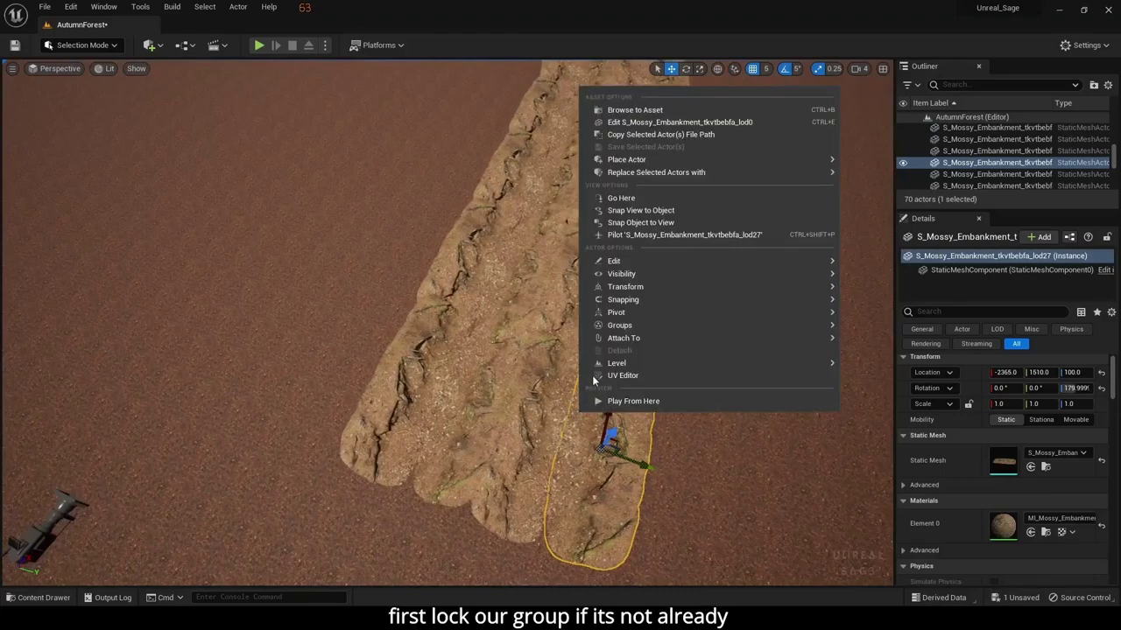
{"action": "mouse_move", "coordinate": [642, 327]}
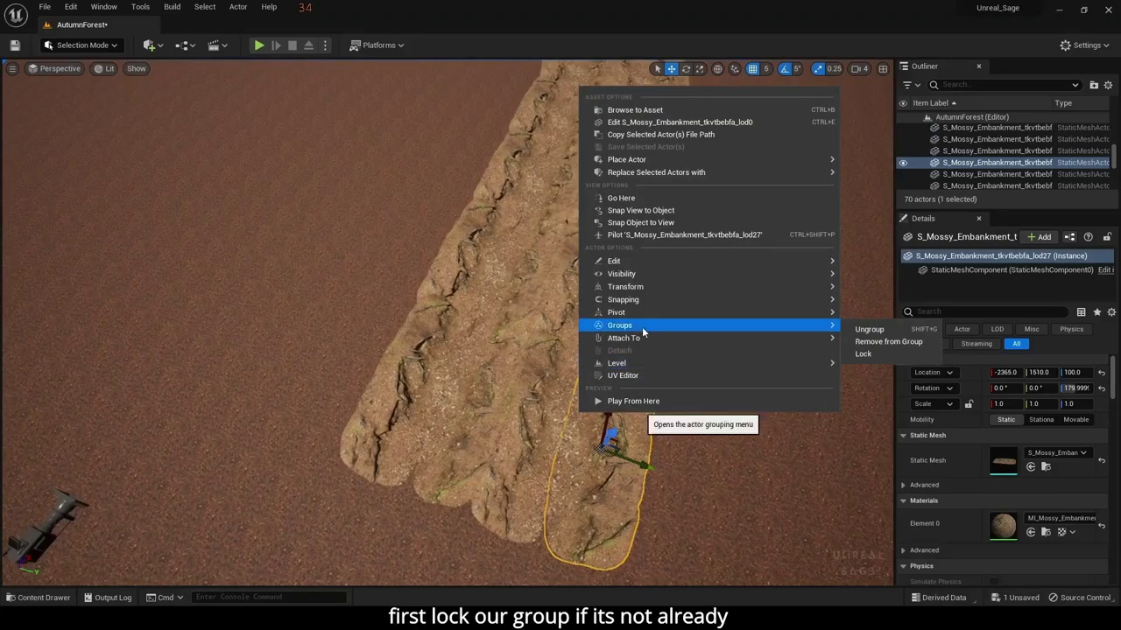
{"action": "left_click", "coordinate": [869, 355]}
{"action": "right_click_drag", "start_coordinate": [748, 388], "coordinate": [726, 398]}
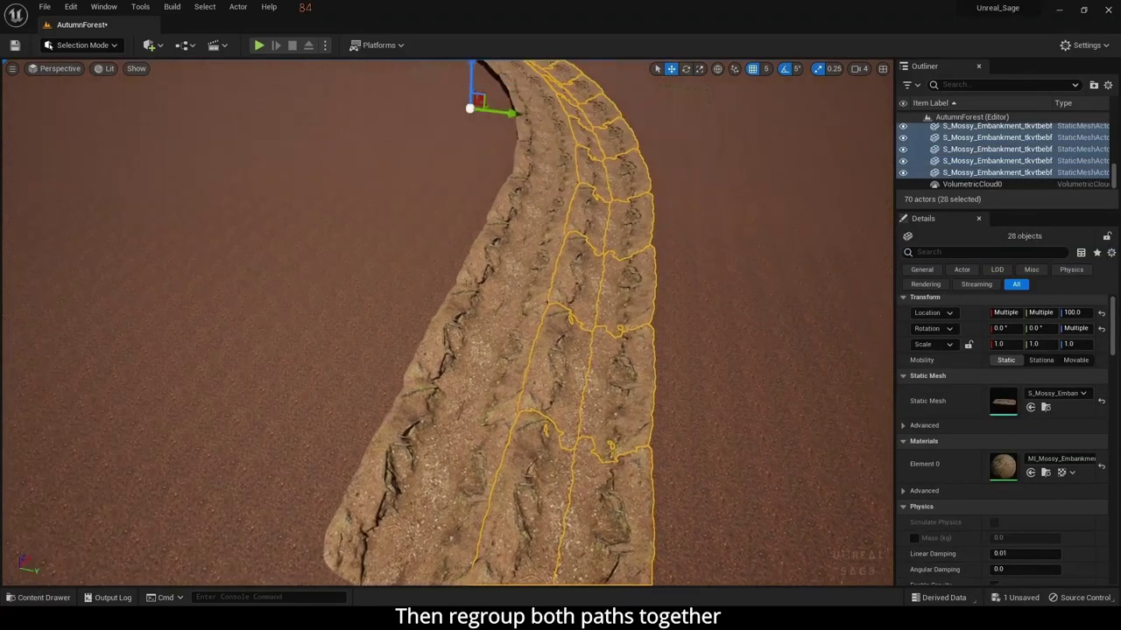
Regroup both paths into one group and sink it into the landscape to Z 30
{"action": "left_click", "coordinate": [470, 391], "text": "ctrl"}
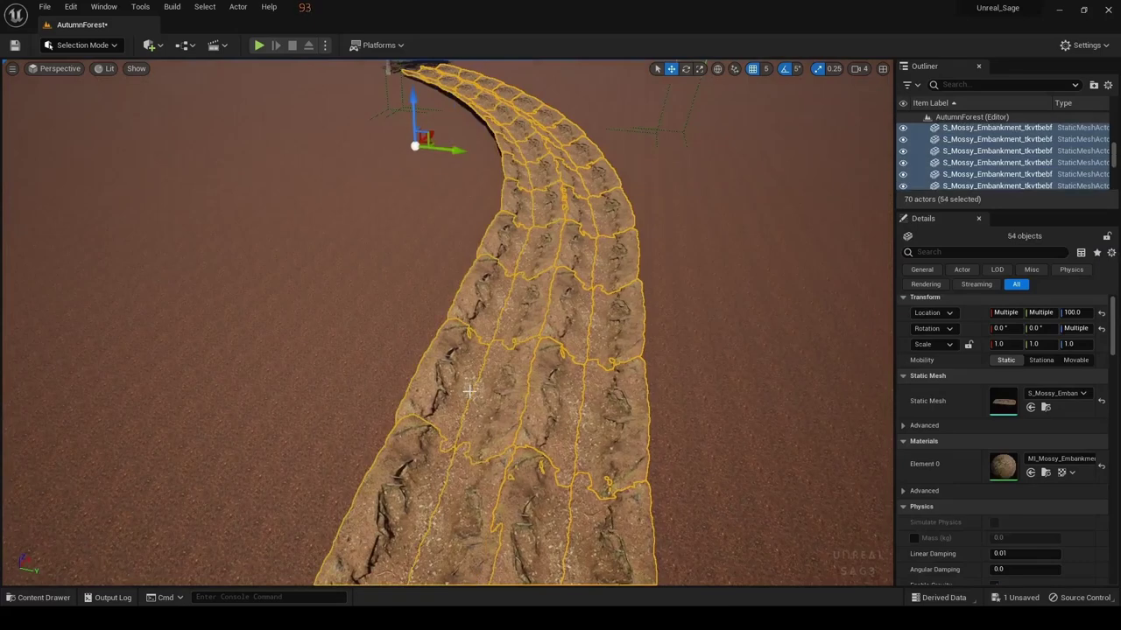
{"action": "right_click", "coordinate": [470, 391]}
{"action": "mouse_move", "coordinate": [579, 303]}
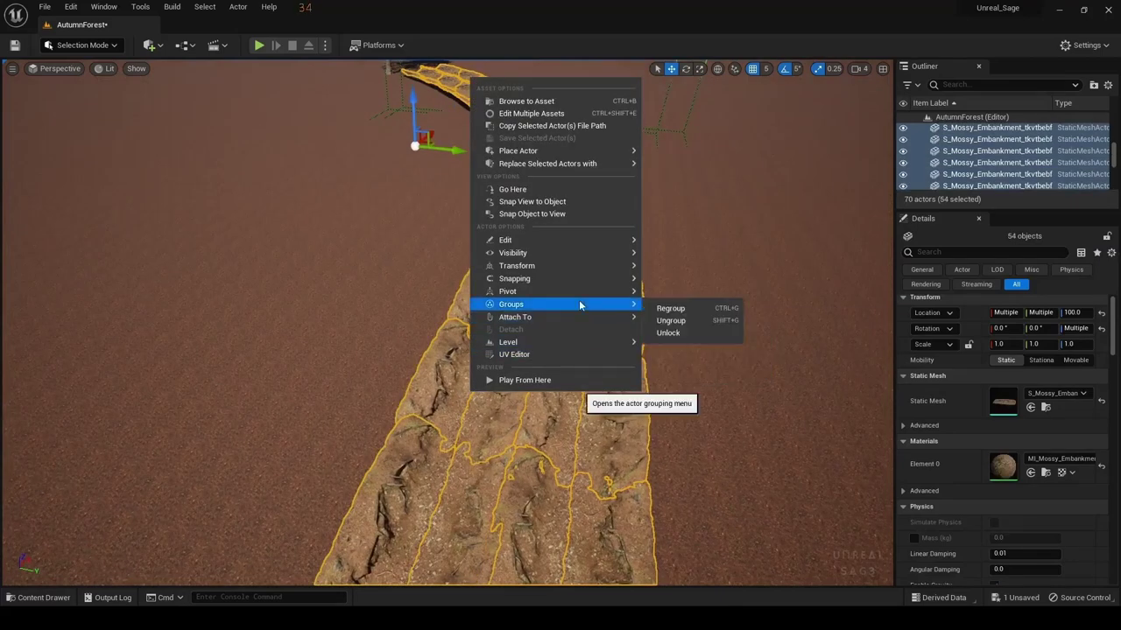
{"action": "left_click", "coordinate": [652, 308]}
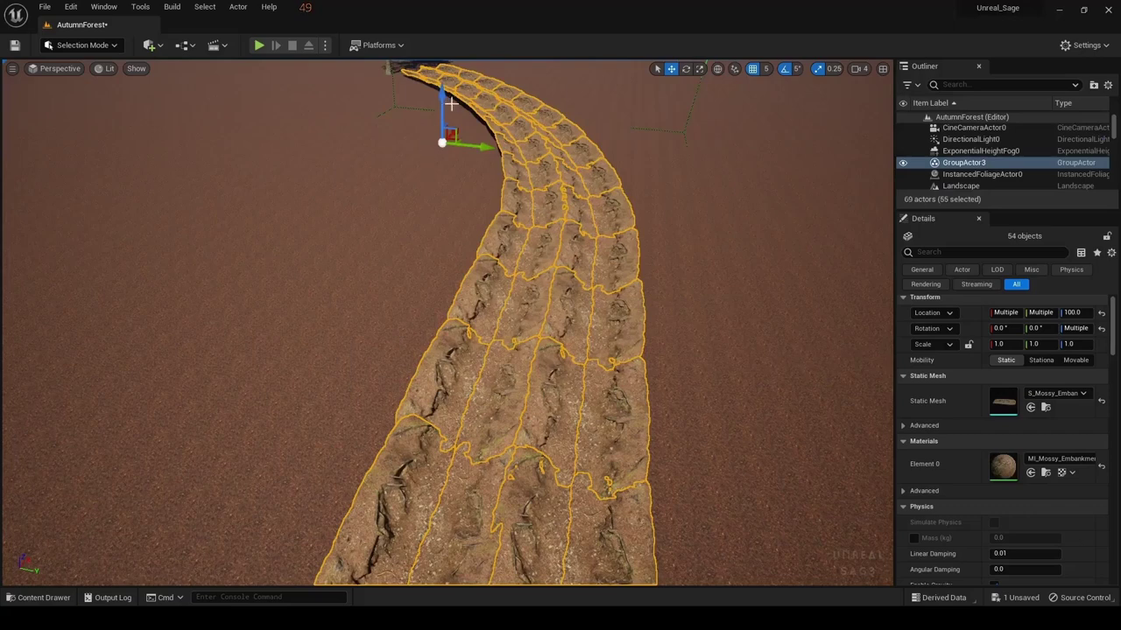
{"action": "left_click_drag", "start_coordinate": [443, 98], "coordinate": [454, 114]}
{"action": "right_click_drag", "start_coordinate": [385, 238], "coordinate": [421, 262]}
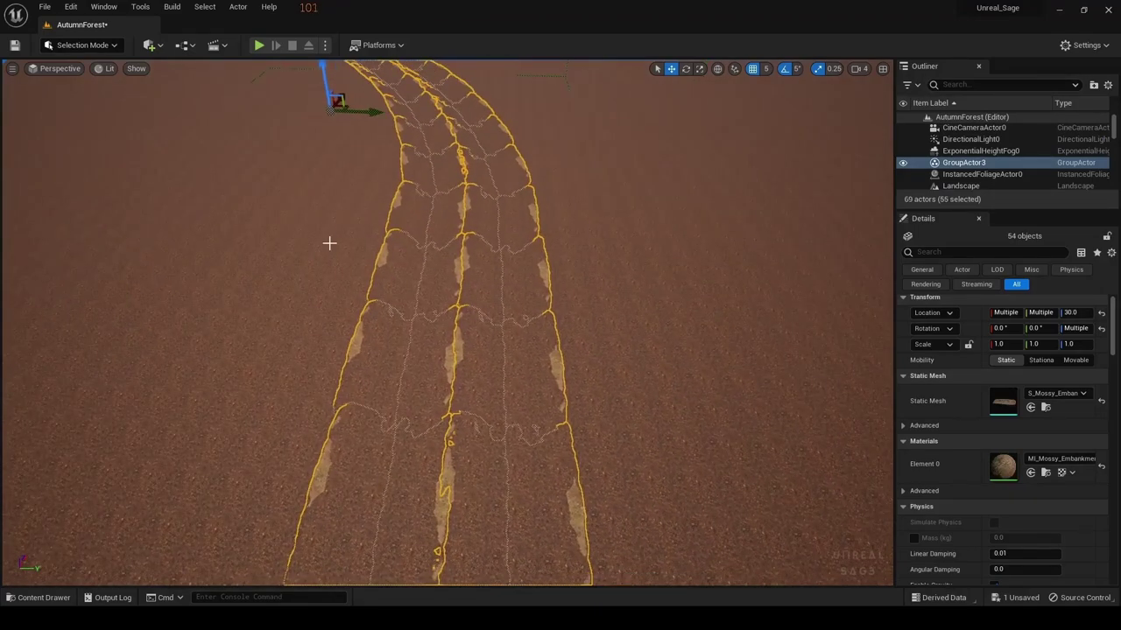
{"action": "left_click", "coordinate": [103, 45]}
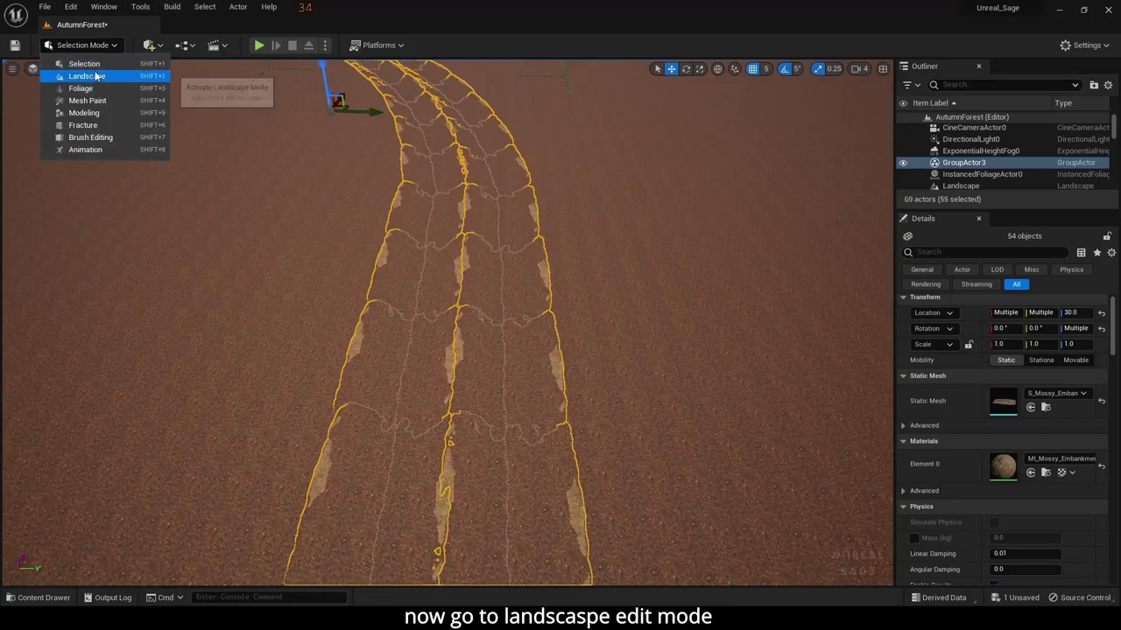
Set up the Landscape Sculpt brush at size 100 with a sharp linear falloff
{"action": "left_click", "coordinate": [95, 76]}
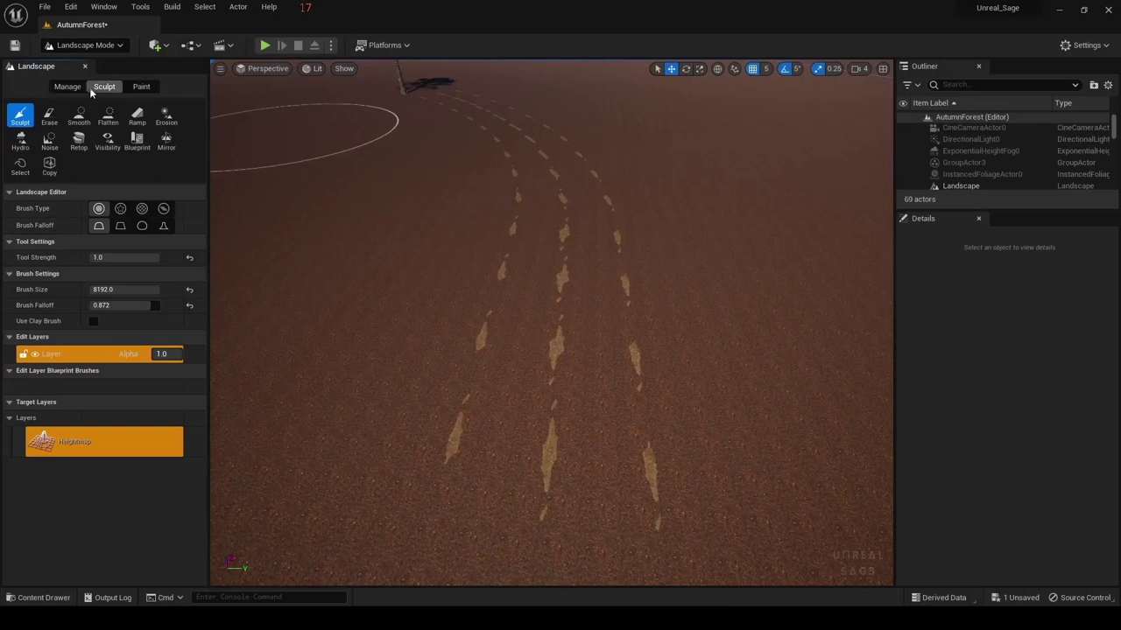
{"action": "left_click", "coordinate": [112, 290]}
{"action": "type", "text": "100"}
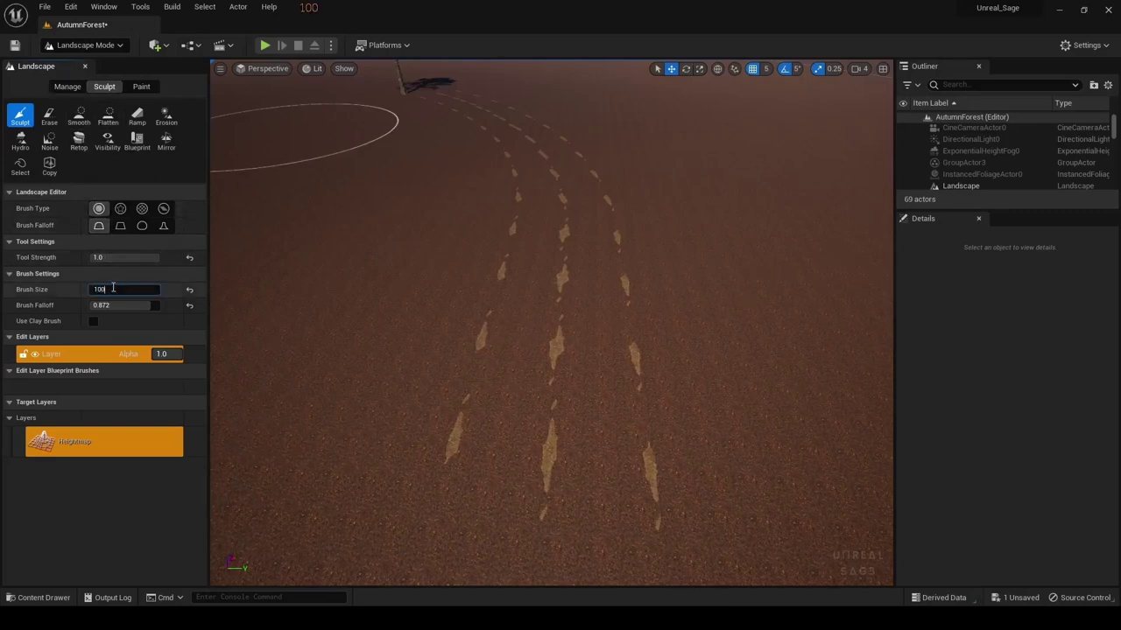
{"action": "key", "text": "Return"}
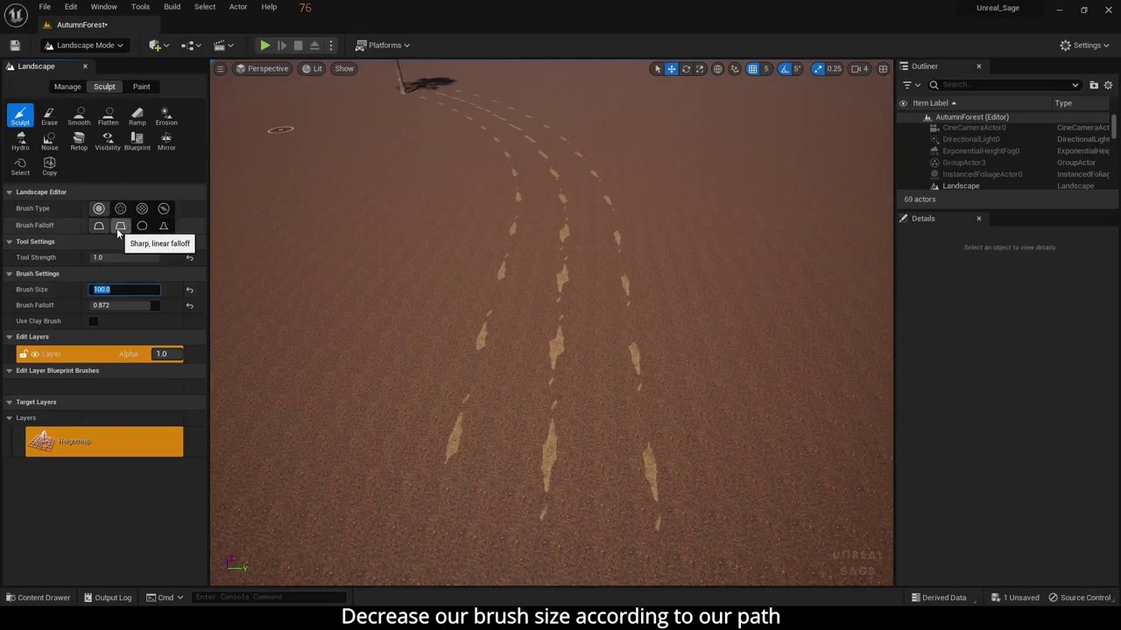
{"action": "left_click", "coordinate": [116, 227]}
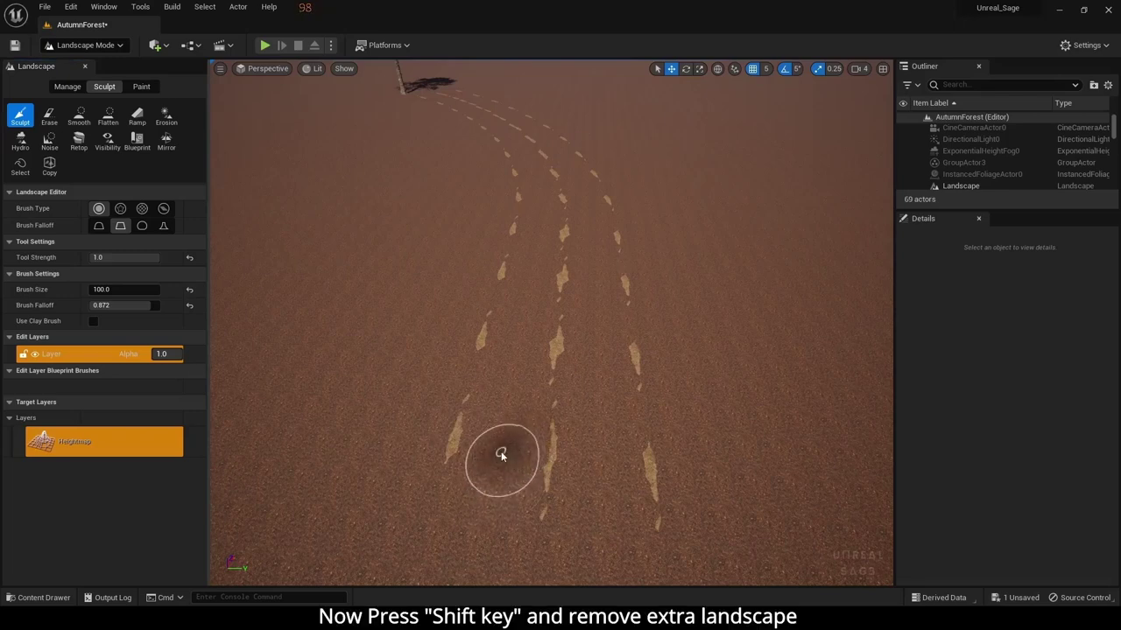
Lower the terrain covering the path's near end and the first stretch ahead
{"action": "mouse_move", "coordinate": [501, 451]}
{"action": "left_mouse_down", "text": "shift"}
{"action": "mouse_move", "coordinate": [512, 470]}
{"action": "mouse_move", "coordinate": [497, 474]}
{"action": "left_mouse_up", "text": "shift"}
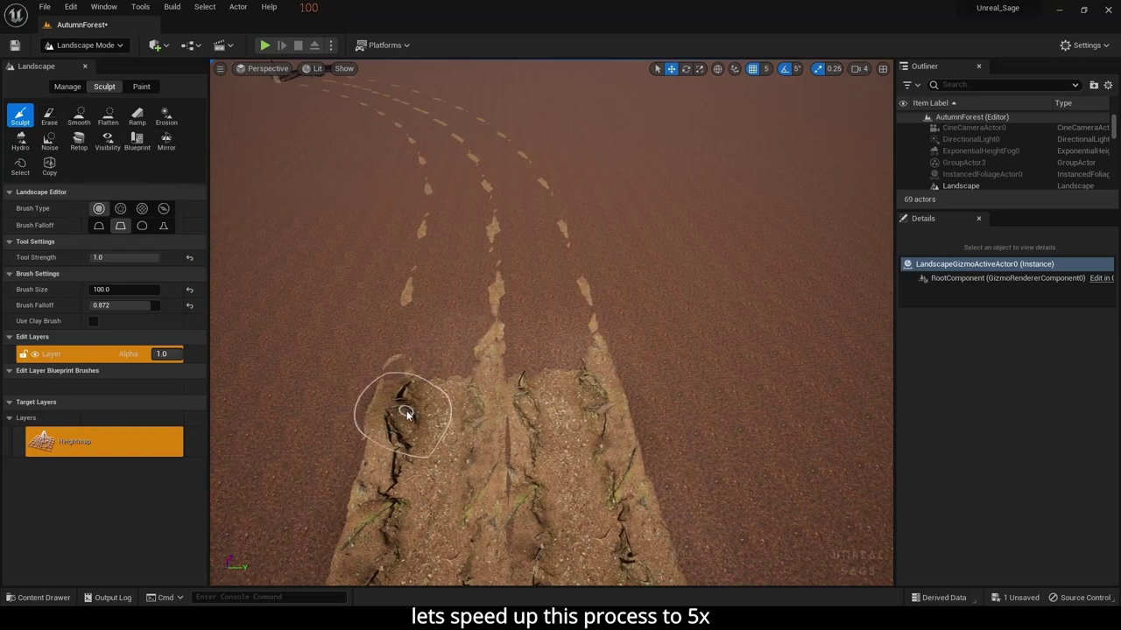
{"action": "mouse_move", "coordinate": [400, 420]}
{"action": "left_mouse_down"}
{"action": "mouse_move", "coordinate": [496, 363]}
{"action": "mouse_move", "coordinate": [563, 358]}
{"action": "left_mouse_up"}
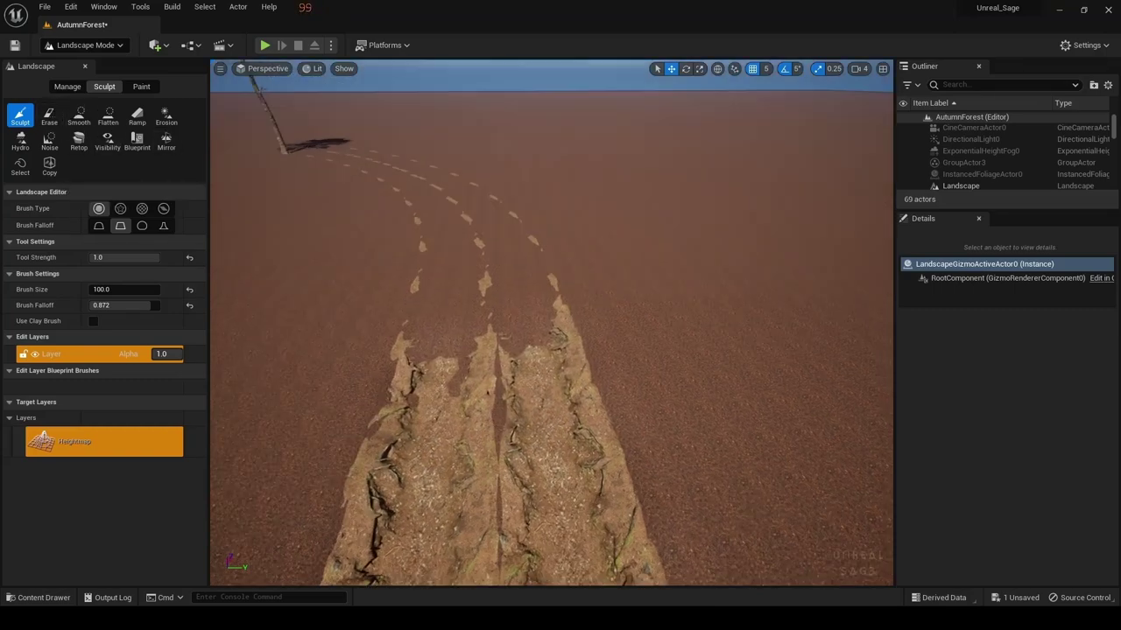
{"action": "right_click_drag", "start_coordinate": [563, 358], "coordinate": [573, 396]}
{"action": "left_click_drag", "start_coordinate": [574, 397], "coordinate": [613, 388]}
{"action": "right_click_drag", "start_coordinate": [613, 388], "coordinate": [530, 388]}
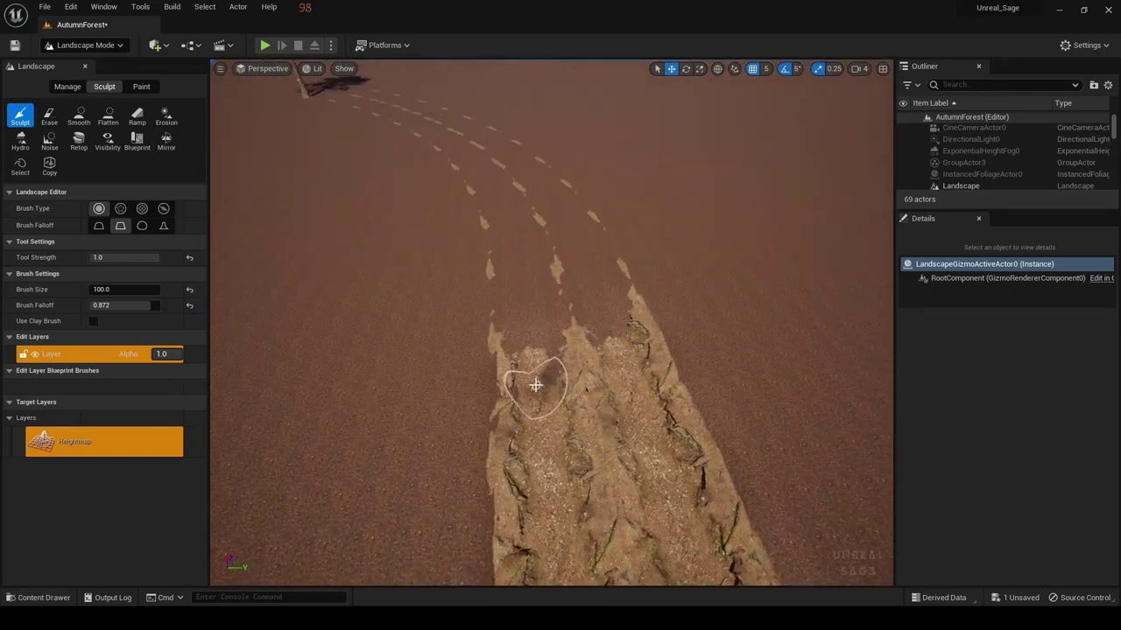
{"action": "left_click_drag", "start_coordinate": [530, 388], "coordinate": [530, 358]}
{"action": "right_click_drag", "start_coordinate": [531, 358], "coordinate": [640, 388]}
{"action": "mouse_move", "coordinate": [640, 388]}
{"action": "left_mouse_down"}
{"action": "mouse_move", "coordinate": [508, 280]}
{"action": "mouse_move", "coordinate": [548, 282]}
{"action": "left_mouse_up"}
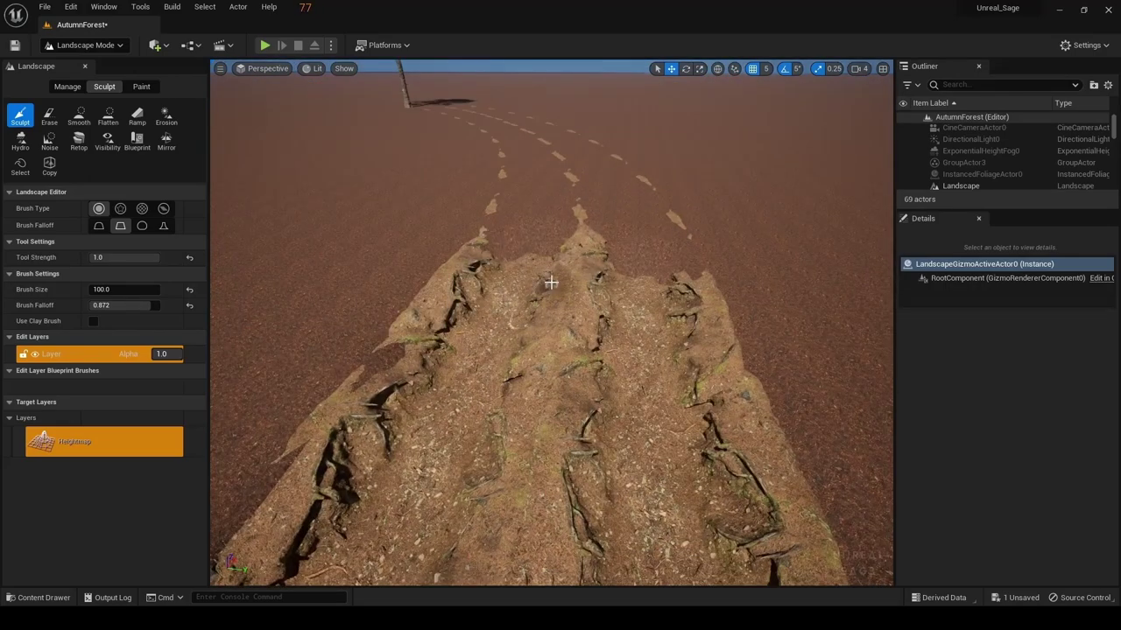
{"action": "right_click_drag", "start_coordinate": [548, 282], "coordinate": [548, 245]}
Carve away the landscape over the path's middle, centre and left edge up to the tree
{"action": "right_click_drag", "start_coordinate": [601, 412], "coordinate": [600, 386]}
{"action": "left_click_drag", "start_coordinate": [601, 413], "coordinate": [502, 346]}
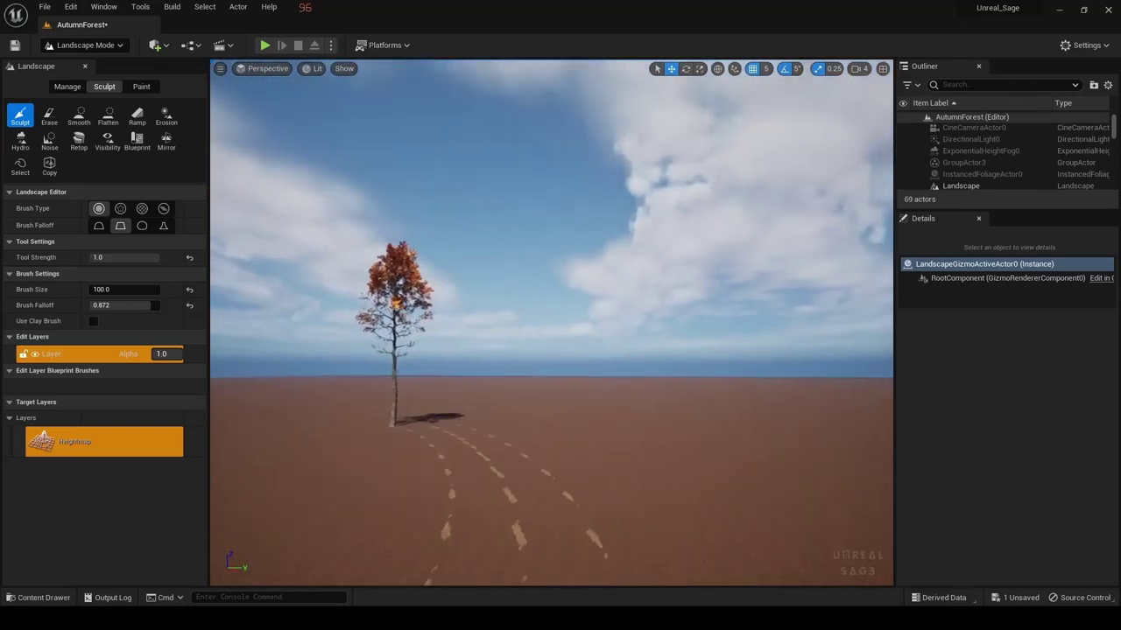
{"action": "right_click_drag", "start_coordinate": [591, 363], "coordinate": [555, 408]}
{"action": "mouse_move", "coordinate": [555, 408]}
{"action": "left_mouse_down"}
{"action": "mouse_move", "coordinate": [510, 483]}
{"action": "mouse_move", "coordinate": [500, 375]}
{"action": "mouse_move", "coordinate": [510, 354]}
{"action": "left_mouse_up"}
{"action": "right_click_drag", "start_coordinate": [580, 334], "coordinate": [645, 455]}
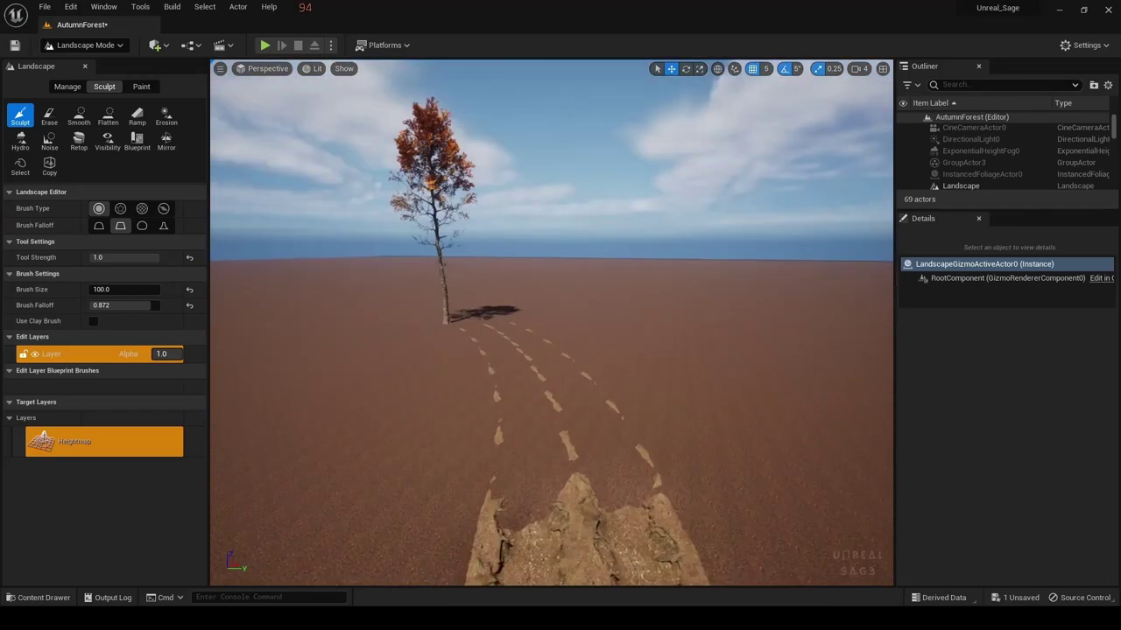
{"action": "mouse_move", "coordinate": [645, 455]}
{"action": "left_mouse_down"}
{"action": "mouse_move", "coordinate": [611, 282]}
{"action": "mouse_move", "coordinate": [633, 302]}
{"action": "mouse_move", "coordinate": [548, 393]}
{"action": "mouse_move", "coordinate": [538, 345]}
{"action": "left_mouse_up"}
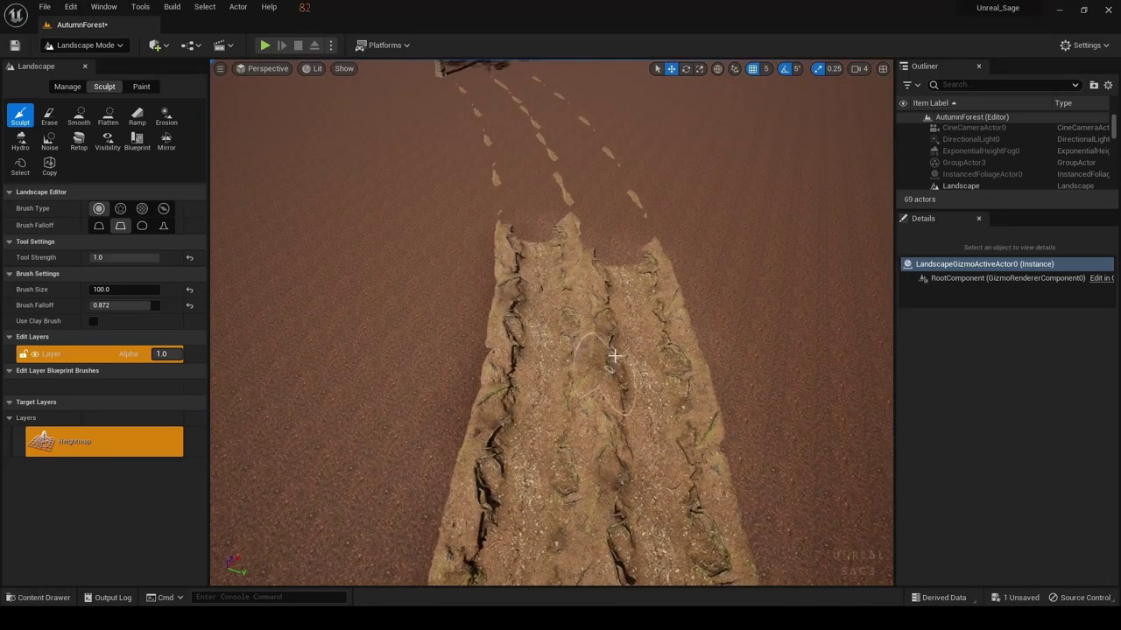
{"action": "right_click_drag", "start_coordinate": [614, 355], "coordinate": [634, 455]}
{"action": "mouse_move", "coordinate": [635, 455]}
{"action": "left_mouse_down"}
{"action": "mouse_move", "coordinate": [574, 312]}
{"action": "mouse_move", "coordinate": [494, 385]}
{"action": "left_mouse_up"}
{"action": "right_click_drag", "start_coordinate": [495, 385], "coordinate": [556, 455]}
{"action": "mouse_move", "coordinate": [556, 456]}
{"action": "left_mouse_down"}
{"action": "mouse_move", "coordinate": [559, 470]}
{"action": "mouse_move", "coordinate": [533, 373]}
{"action": "mouse_move", "coordinate": [465, 420]}
{"action": "mouse_move", "coordinate": [468, 350]}
{"action": "mouse_move", "coordinate": [525, 332]}
{"action": "left_mouse_up"}
{"action": "right_click_drag", "start_coordinate": [525, 333], "coordinate": [561, 428]}
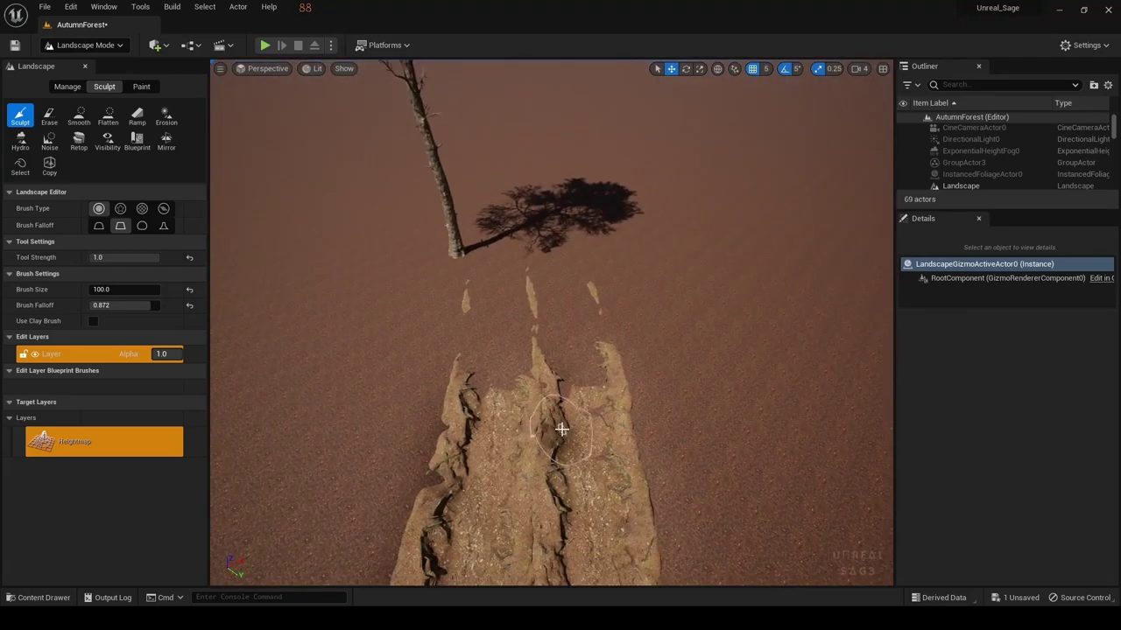
{"action": "left_click_drag", "start_coordinate": [561, 428], "coordinate": [586, 354]}
{"action": "left_click_drag", "start_coordinate": [494, 337], "coordinate": [487, 296]}
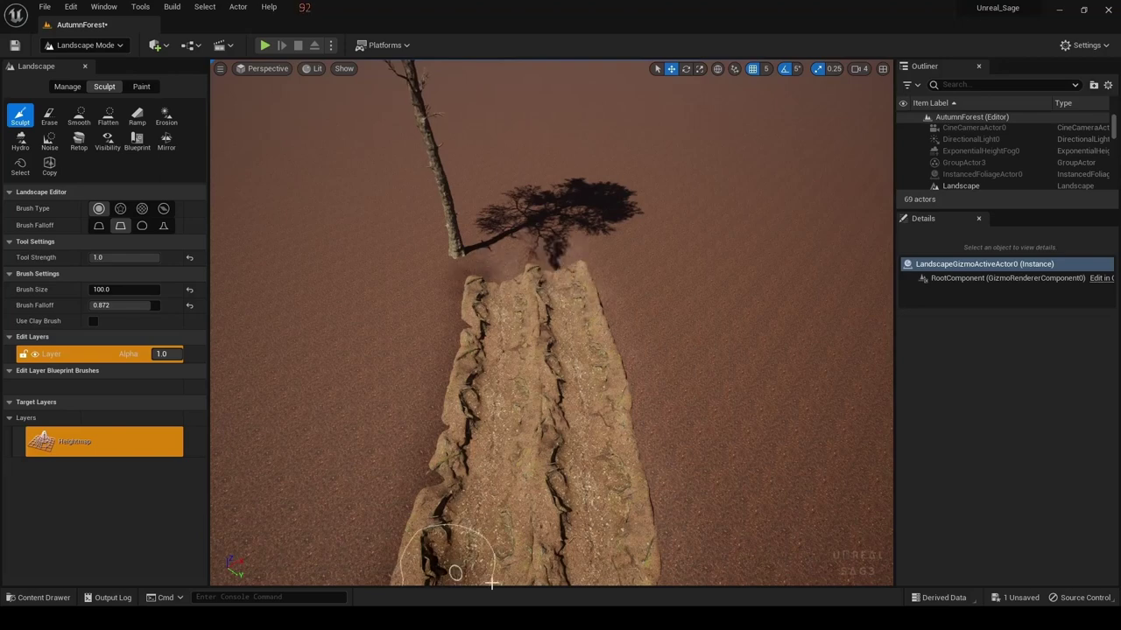
{"action": "mouse_move", "coordinate": [492, 583]}
{"action": "left_mouse_down"}
{"action": "mouse_move", "coordinate": [438, 467]}
{"action": "mouse_move", "coordinate": [477, 345]}
{"action": "left_mouse_up"}
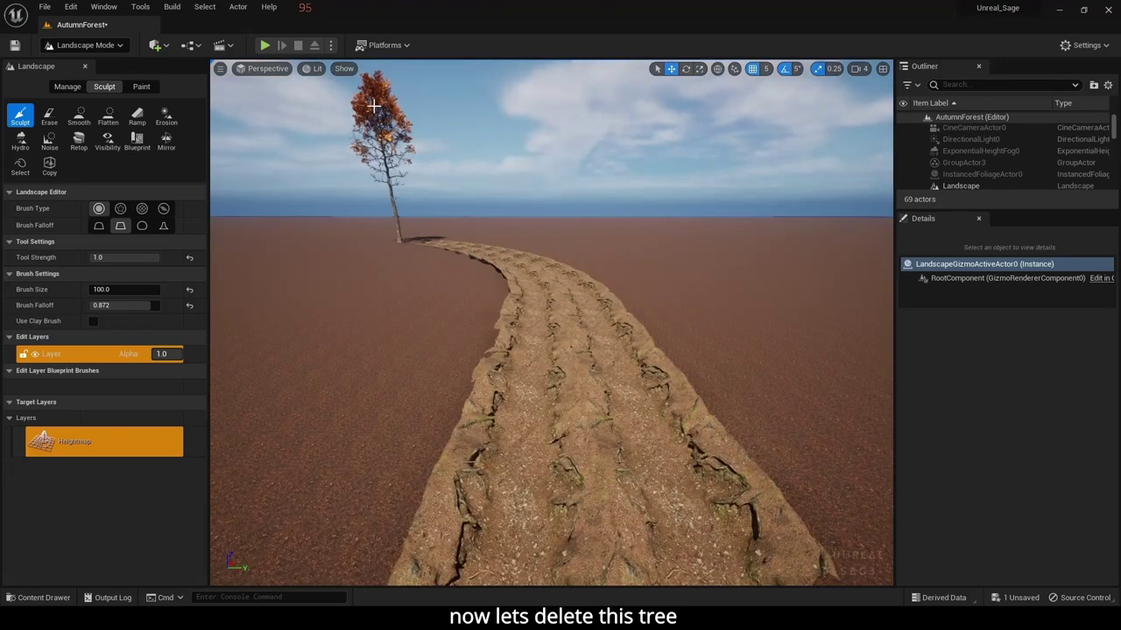
Return to Selection Mode, save the level, delete the lone tree, and frame the landscape
{"action": "left_click", "coordinate": [92, 45]}
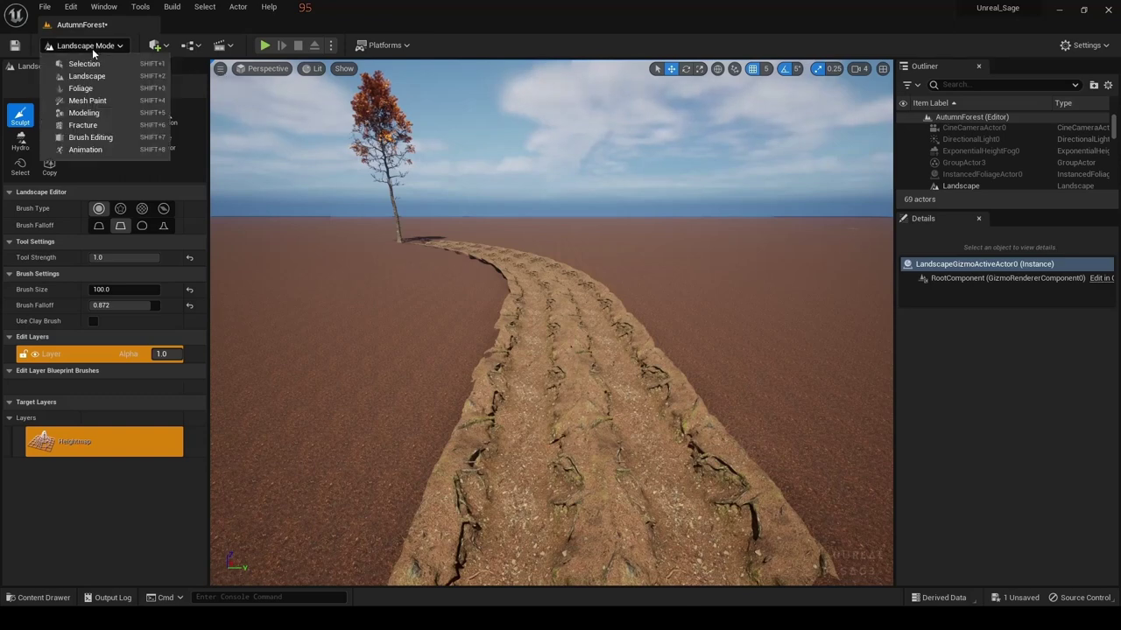
{"action": "left_click", "coordinate": [57, 59]}
{"action": "left_click", "coordinate": [15, 46]}
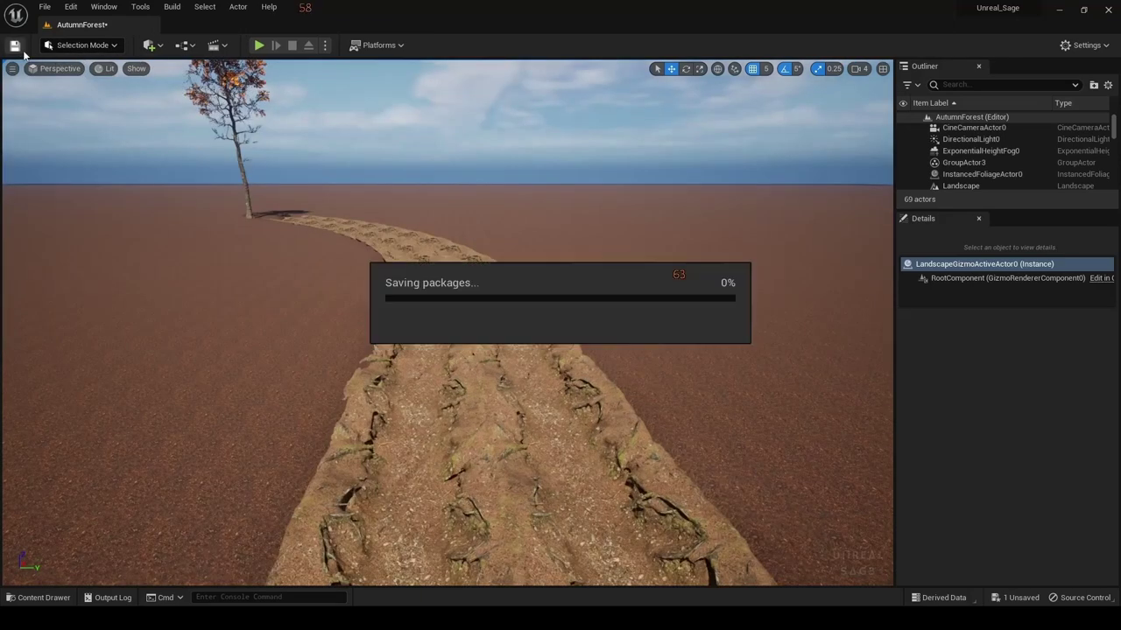
{"action": "left_click", "coordinate": [228, 107]}
{"action": "key", "text": "Delete"}
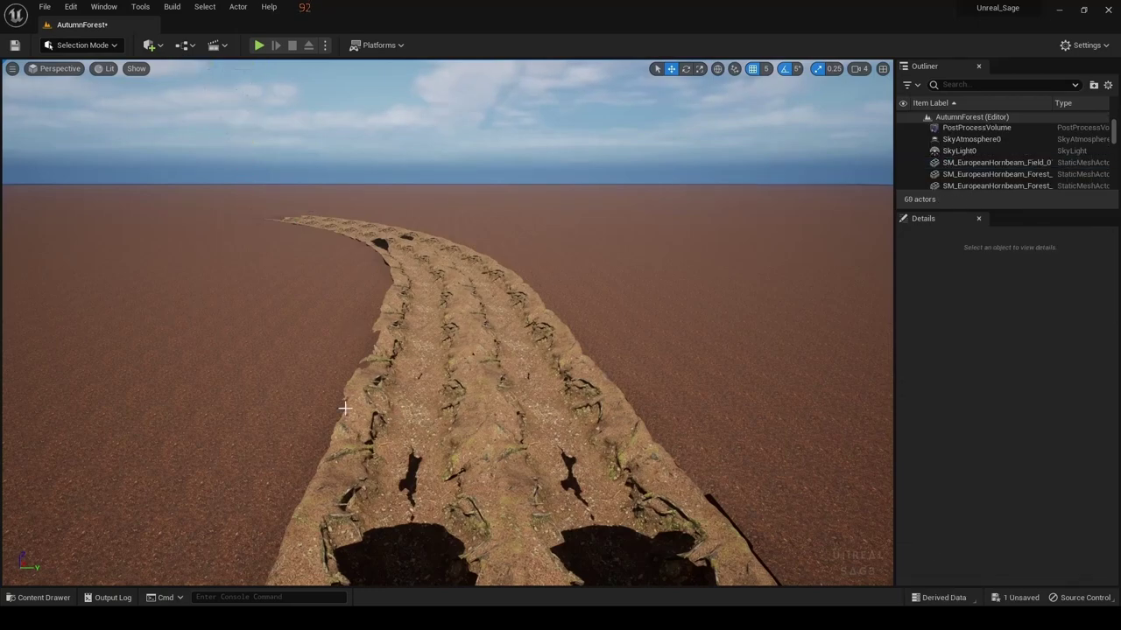
{"action": "left_click", "coordinate": [344, 407]}
{"action": "key", "text": "f"}
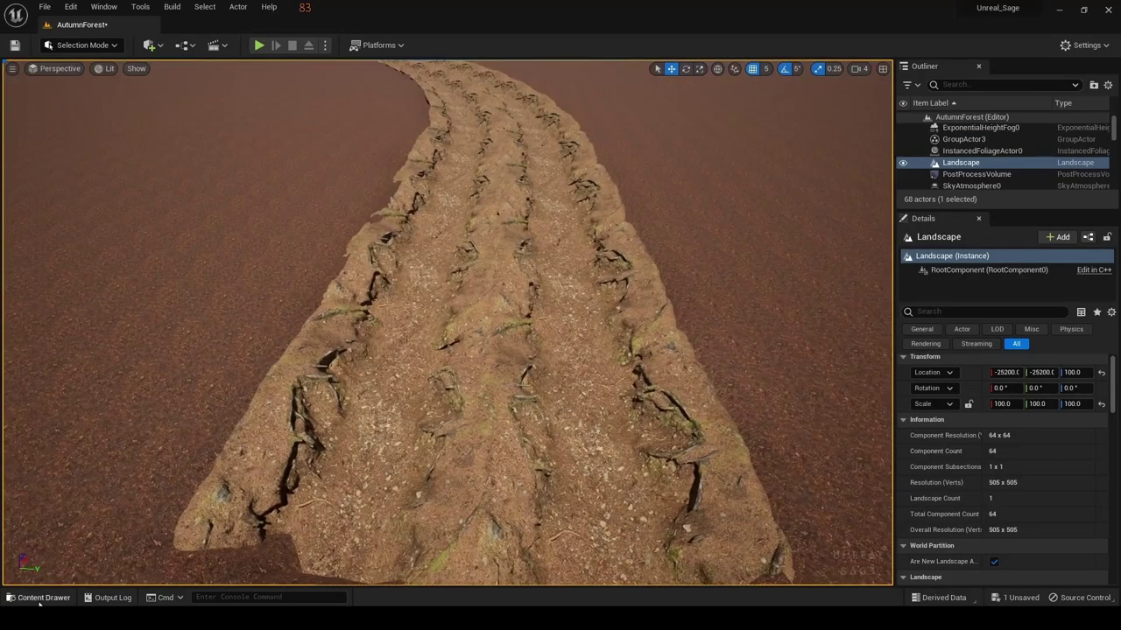
Browse the Content Drawer to Megascans > 3D_Plants > Grass_Clumps_rbojr and show the editor modes list
{"action": "left_click", "coordinate": [38, 598]}
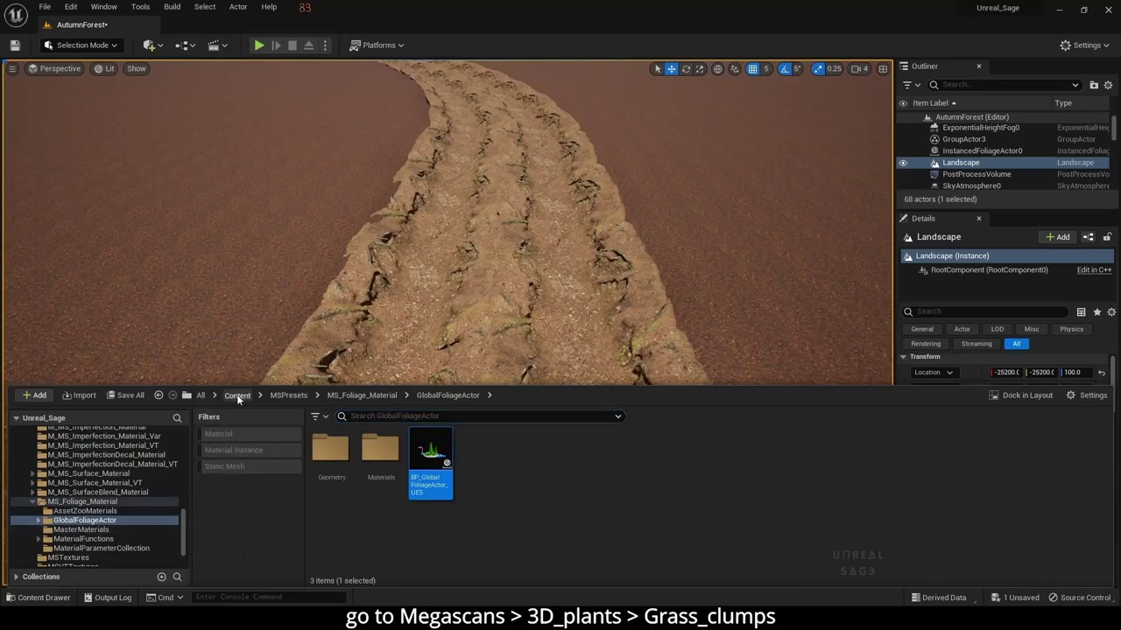
{"action": "left_click", "coordinate": [237, 399]}
{"action": "double_click", "coordinate": [380, 451]}
{"action": "left_click", "coordinate": [331, 456]}
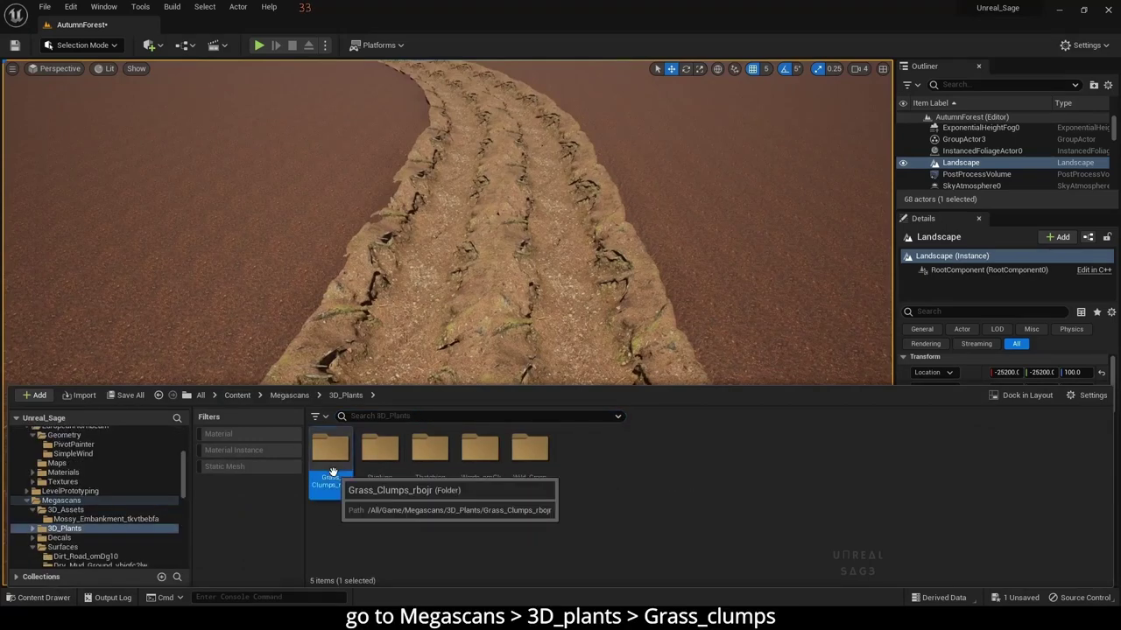
{"action": "double_click", "coordinate": [332, 473]}
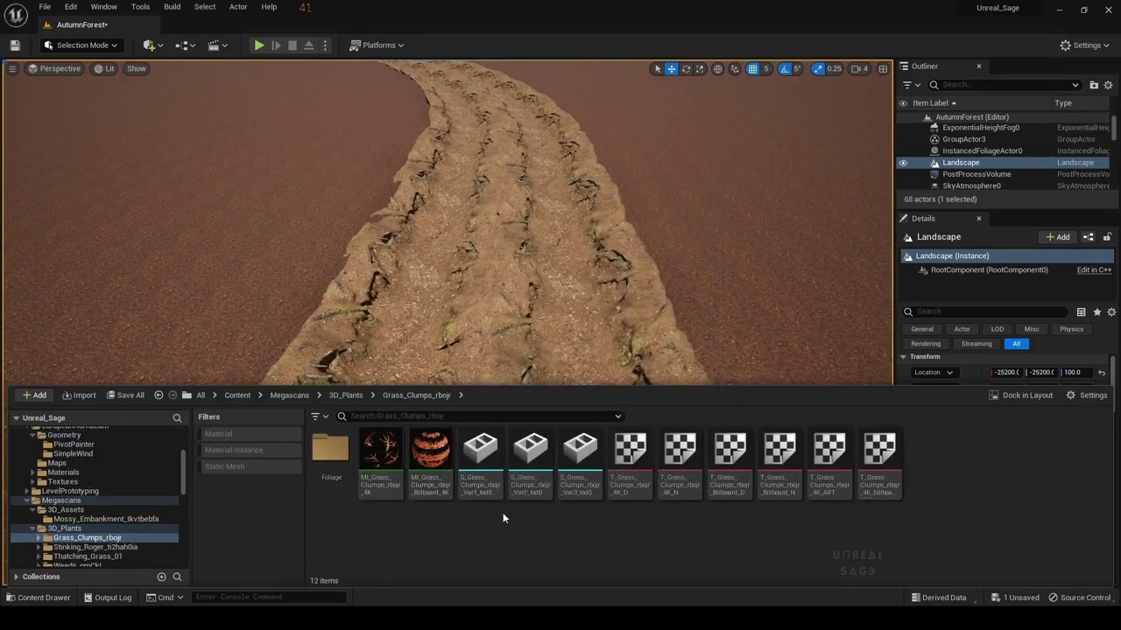
{"action": "left_click", "coordinate": [83, 45]}
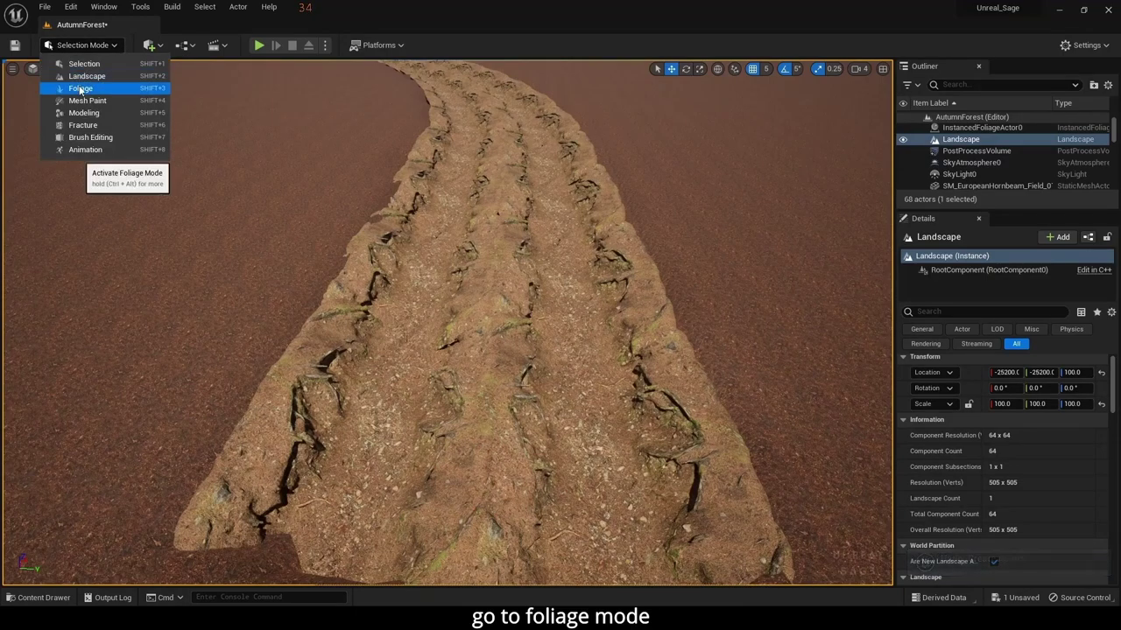
In Foliage mode, add S_Grass_Clumps_Var1 as a foliage type and place single clumps along the path
{"action": "left_click", "coordinate": [81, 89]}
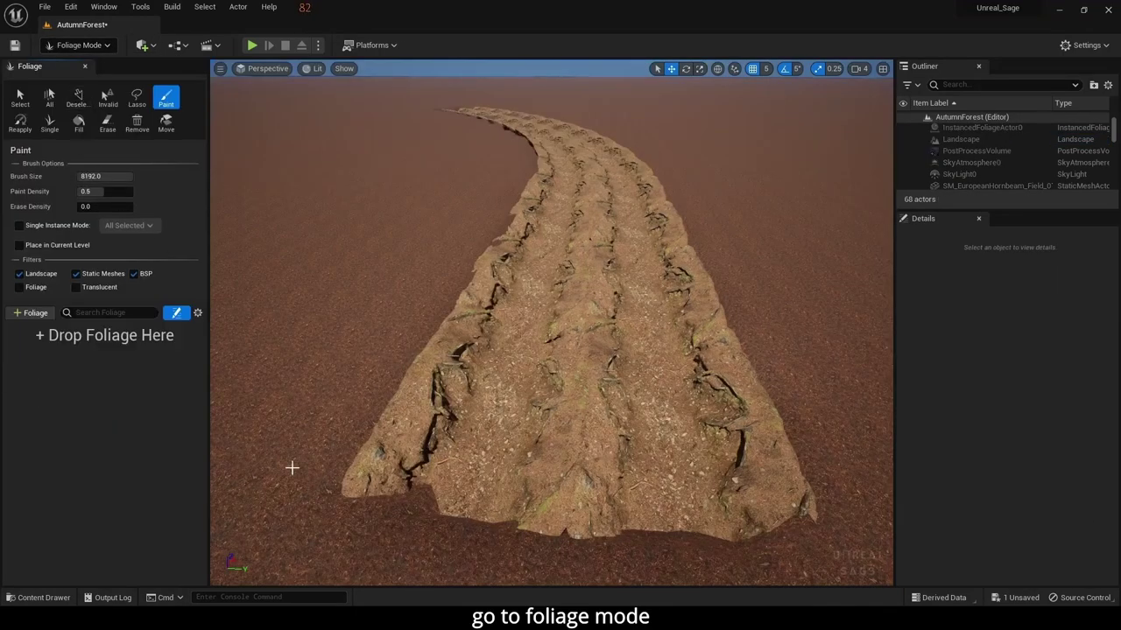
{"action": "left_click", "coordinate": [42, 597]}
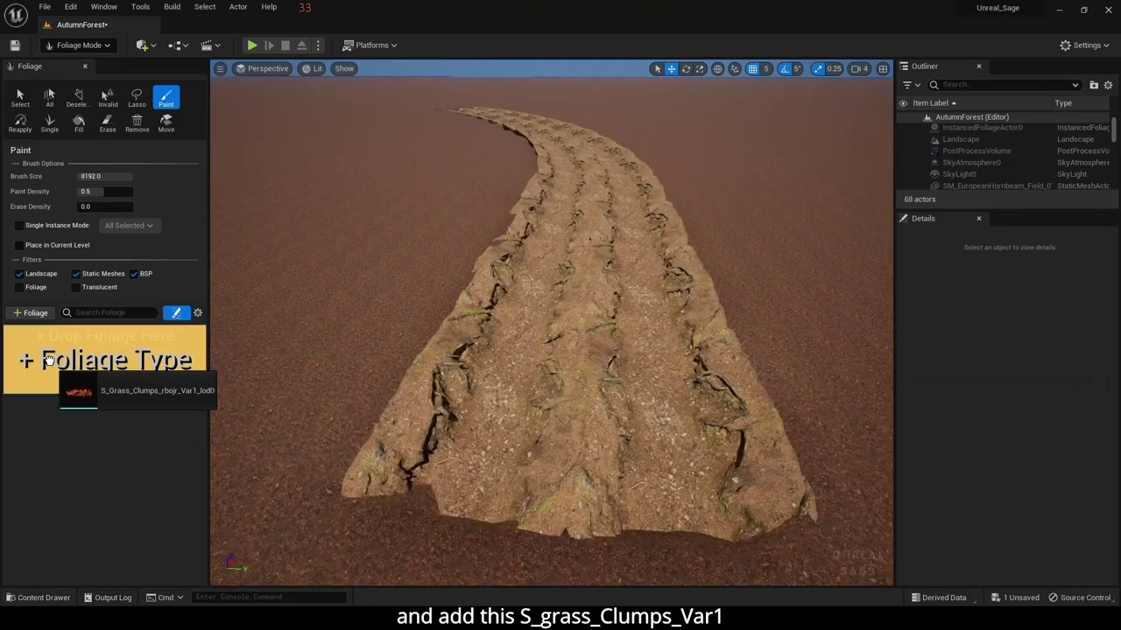
{"action": "left_click_drag", "start_coordinate": [490, 471], "coordinate": [50, 366]}
{"action": "left_click", "coordinate": [21, 346]}
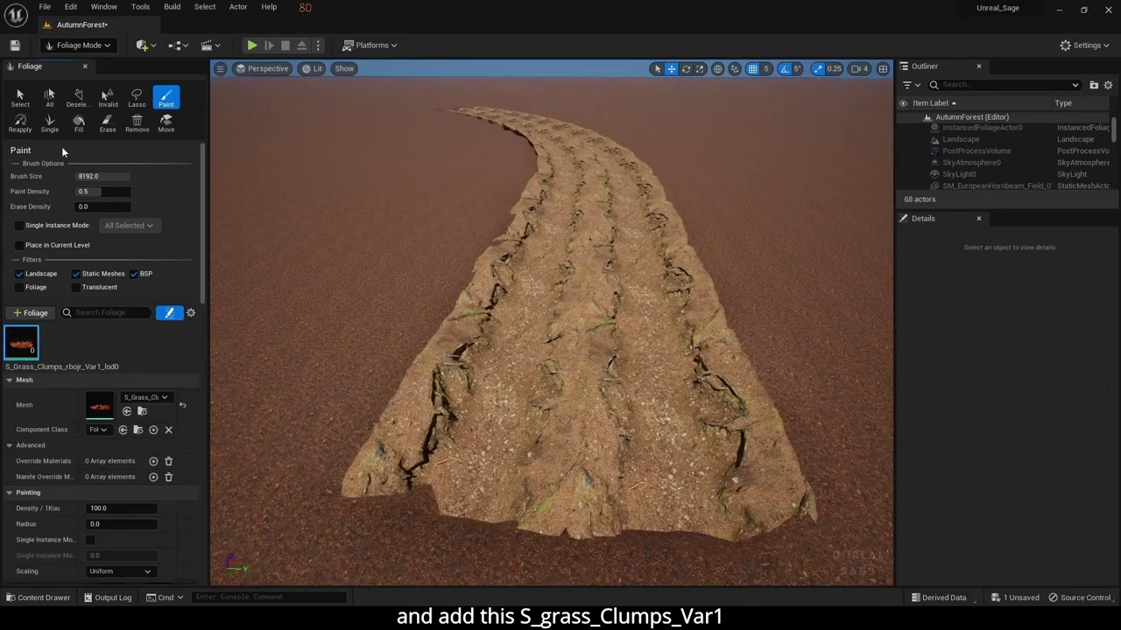
{"action": "left_click", "coordinate": [49, 122]}
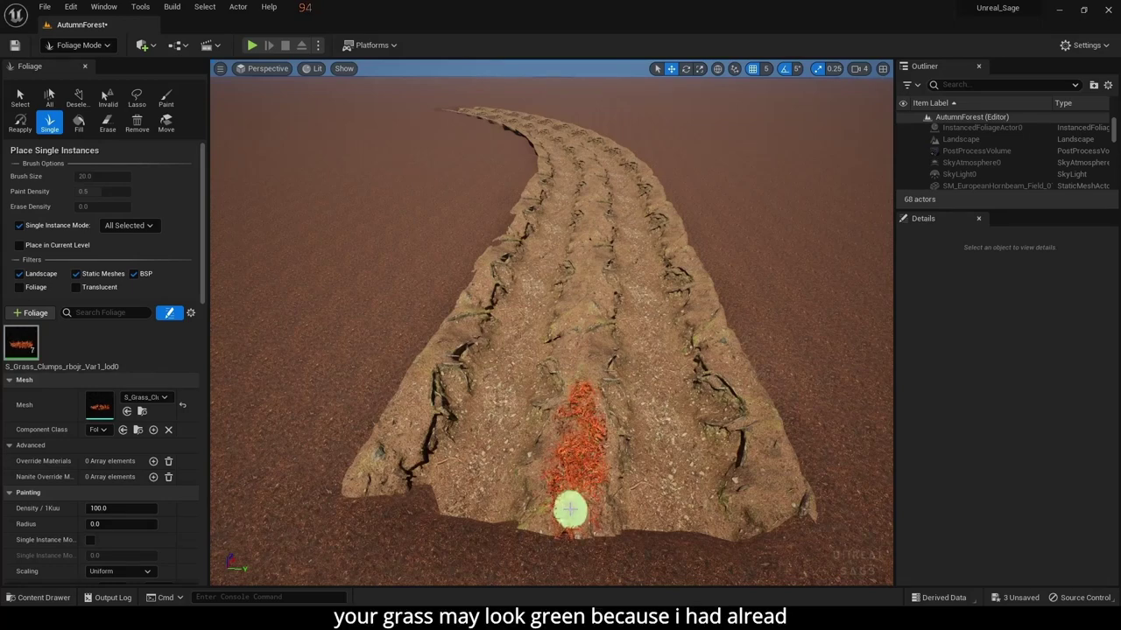
{"action": "left_click", "coordinate": [576, 448]}
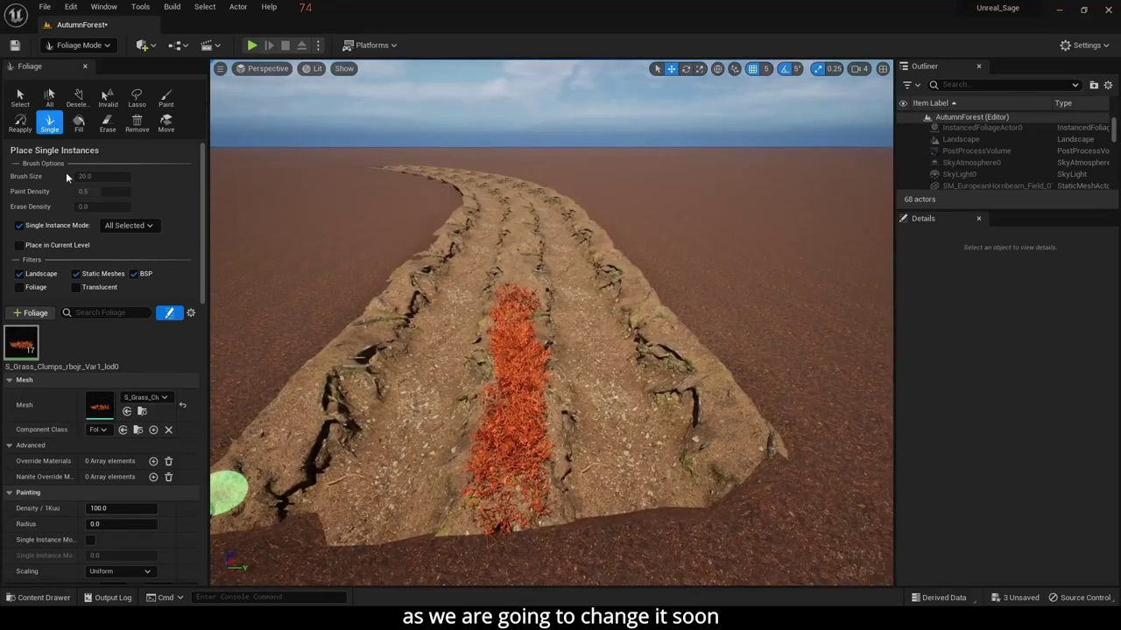
Navigate the content browser back up to the top Content folder
{"action": "left_click", "coordinate": [44, 597]}
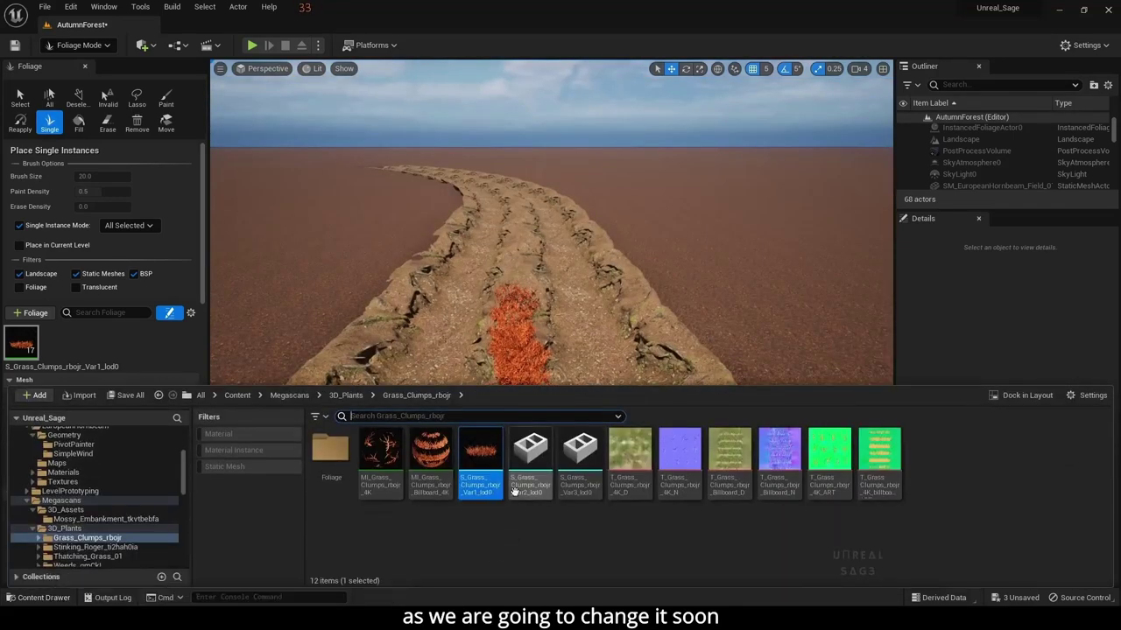
{"action": "left_click", "coordinate": [294, 396]}
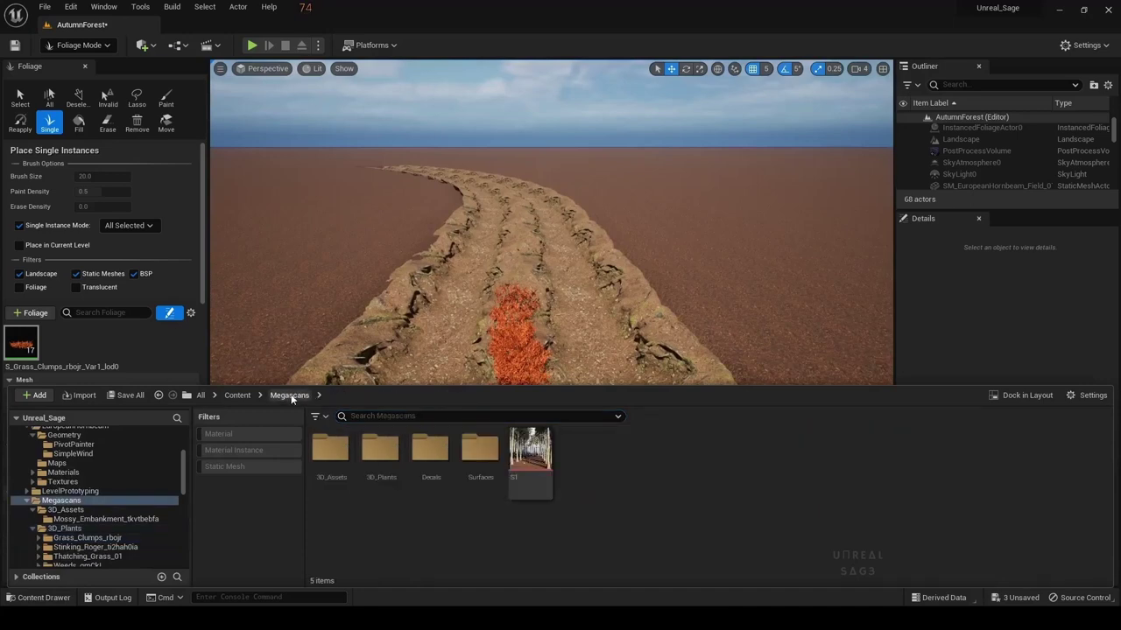
{"action": "left_click", "coordinate": [238, 395]}
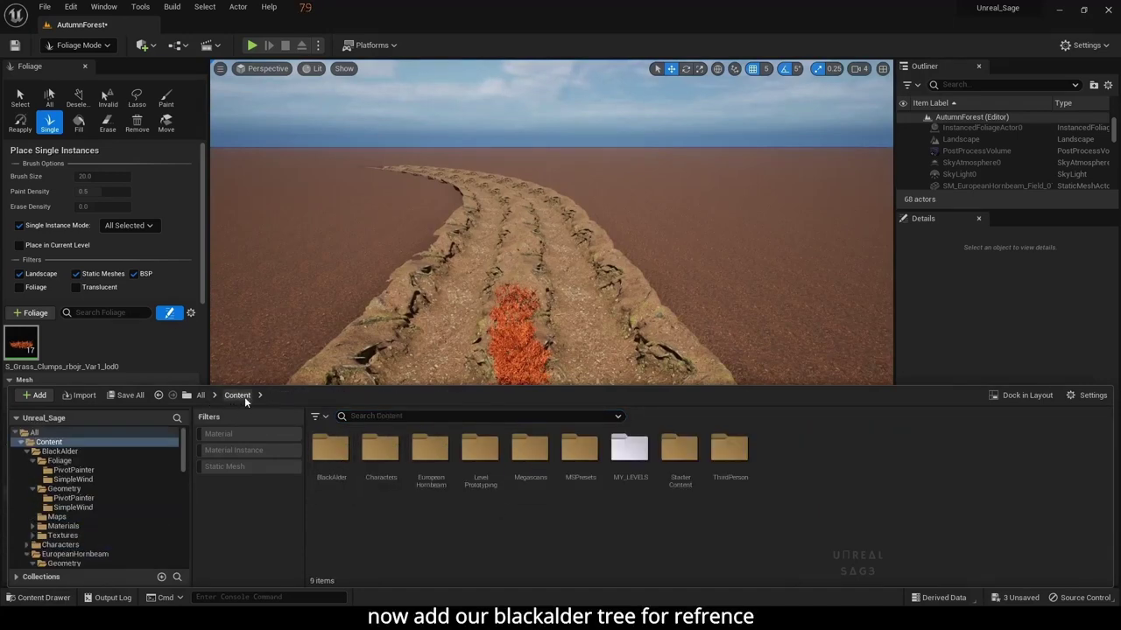
Place SM_BlackAlder_Forest_01 from BlackAlder > Geometry > SimpleWind onto the path
{"action": "double_click", "coordinate": [330, 451]}
{"action": "double_click", "coordinate": [369, 470]}
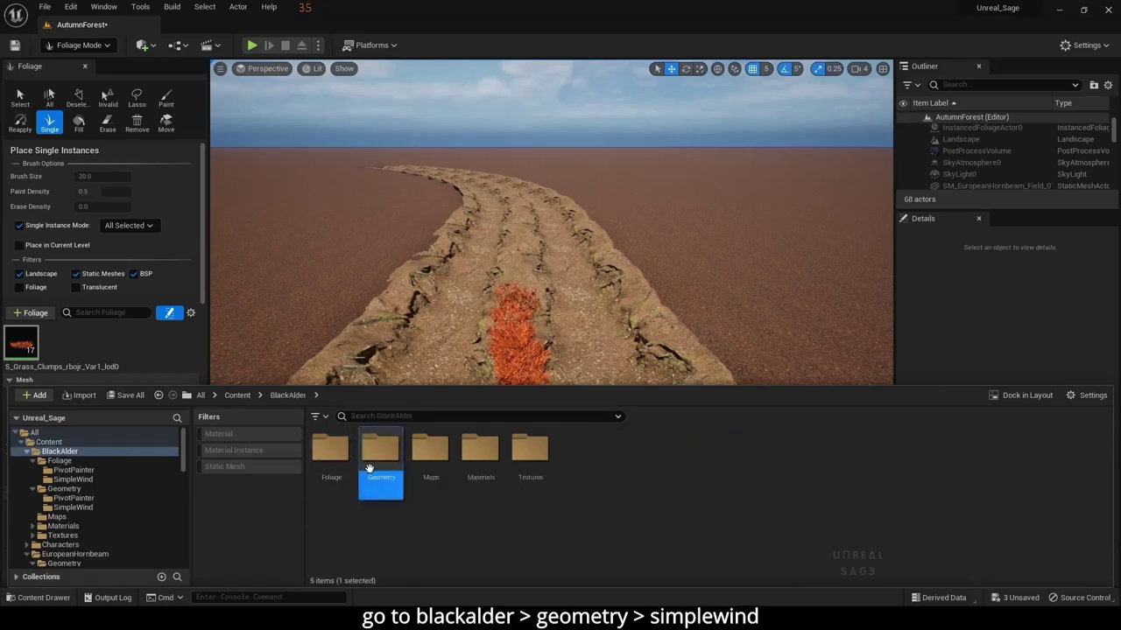
{"action": "double_click", "coordinate": [378, 470]}
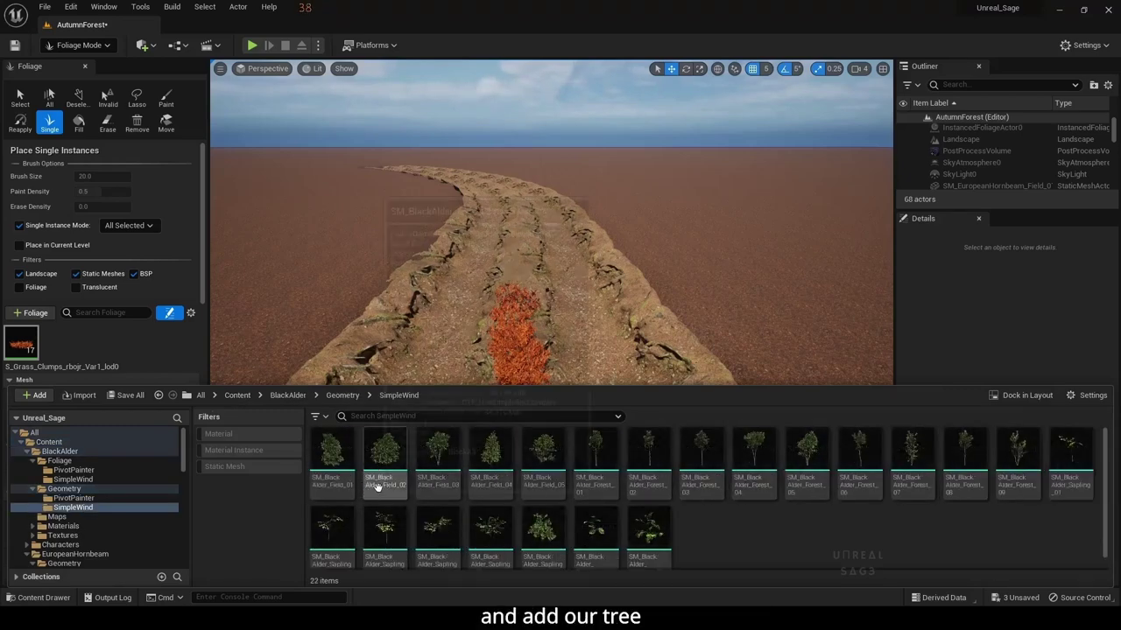
{"action": "mouse_move", "coordinate": [596, 455]}
{"action": "left_mouse_down"}
{"action": "mouse_move", "coordinate": [763, 359]}
{"action": "mouse_move", "coordinate": [595, 395]}
{"action": "left_mouse_up"}
Sink the Black Alder into the terrain so only its orange crown shows above the path
{"action": "left_click", "coordinate": [78, 45]}
{"action": "left_click", "coordinate": [87, 57]}
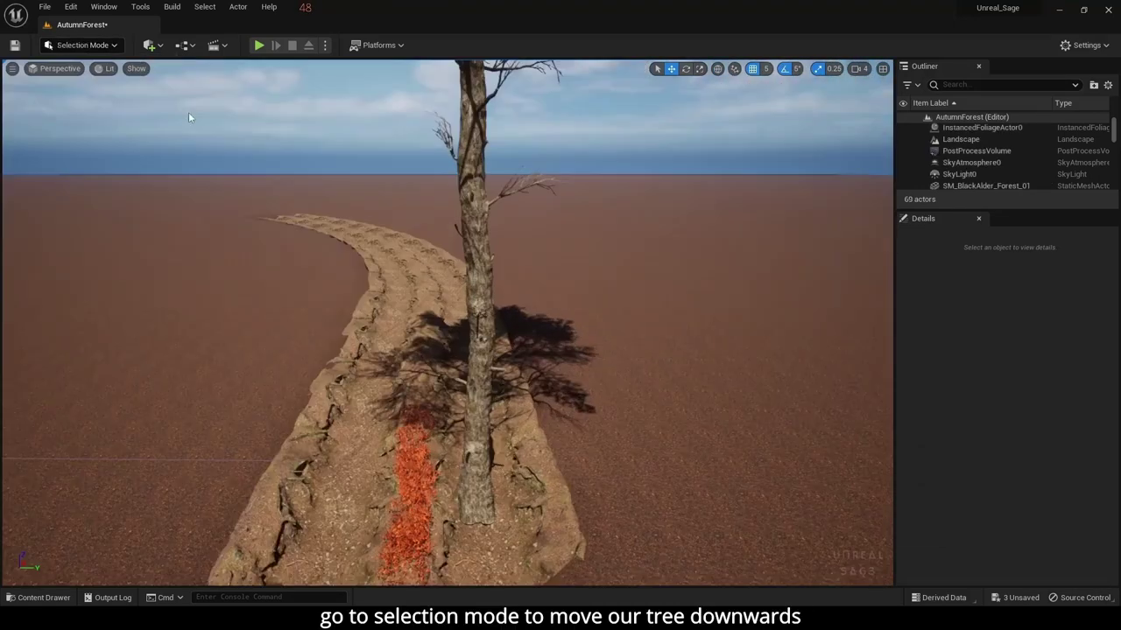
{"action": "left_click", "coordinate": [481, 265]}
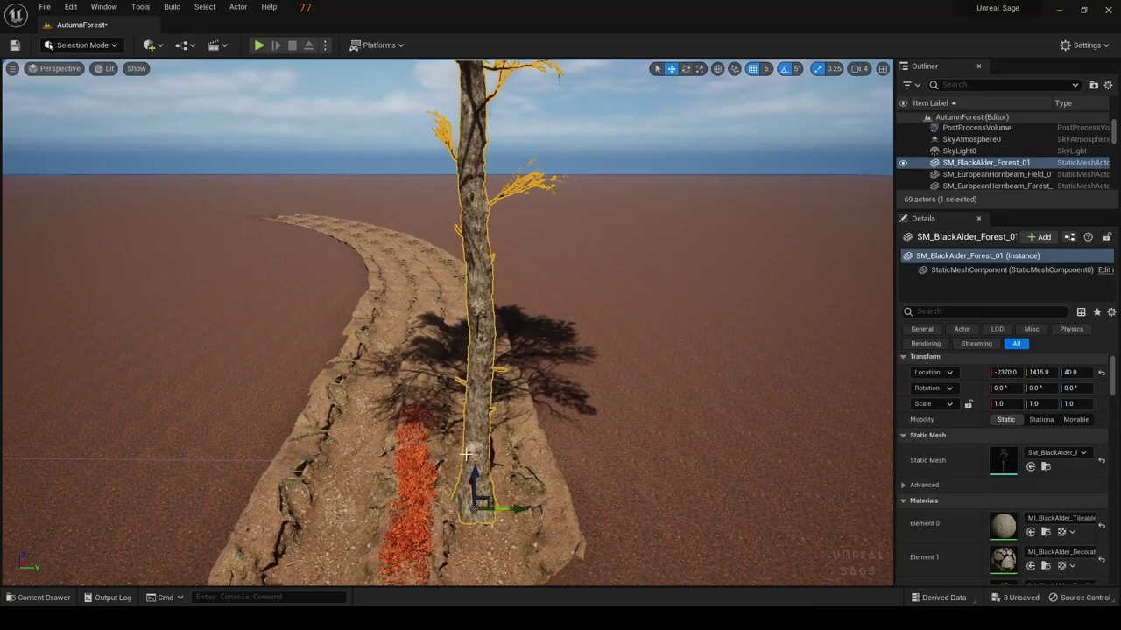
{"action": "mouse_move", "coordinate": [473, 477]}
{"action": "left_mouse_down"}
{"action": "mouse_move", "coordinate": [501, 455]}
{"action": "mouse_move", "coordinate": [534, 490]}
{"action": "mouse_move", "coordinate": [538, 480]}
{"action": "left_mouse_up"}
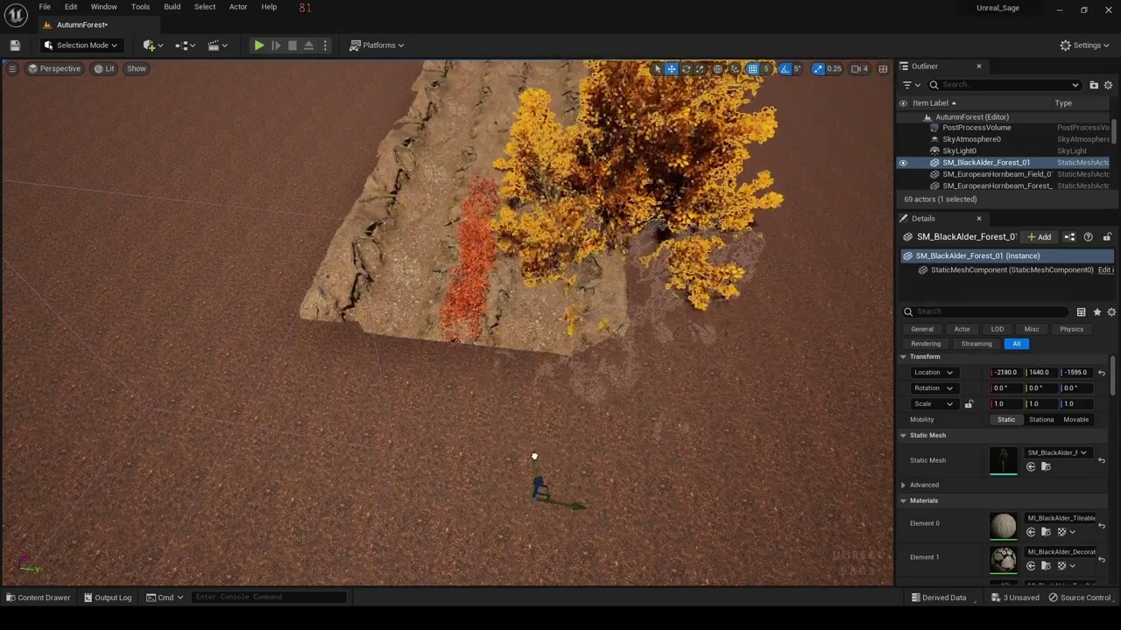
{"action": "left_click", "coordinate": [432, 443]}
{"action": "right_click_drag", "start_coordinate": [432, 443], "coordinate": [410, 435]}
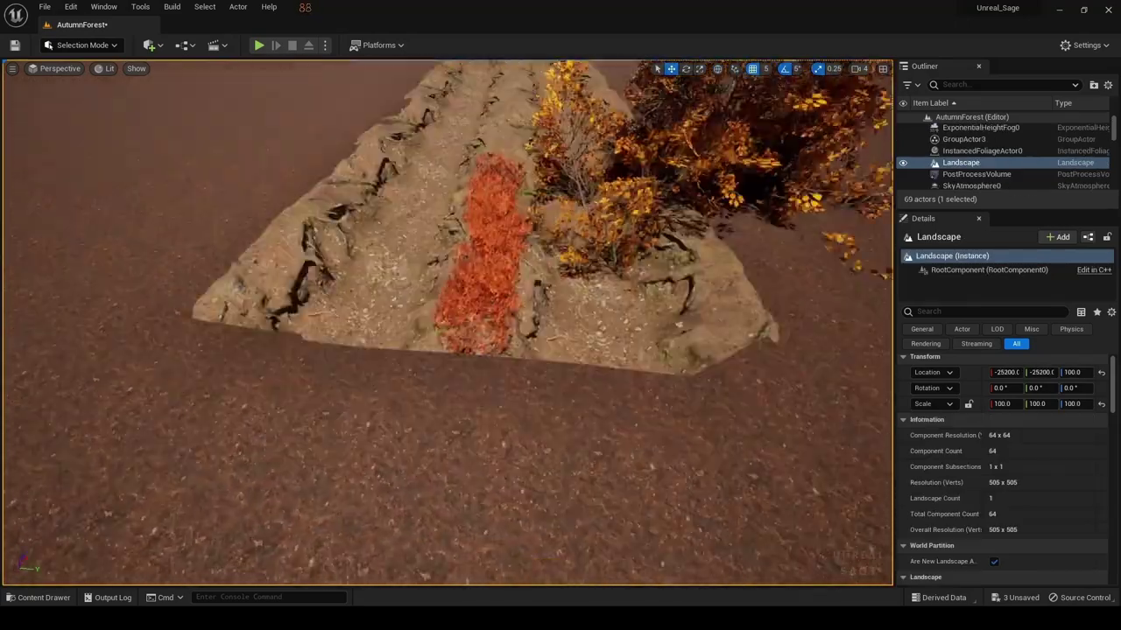
{"action": "left_click", "coordinate": [40, 597]}
Open the MI_Grass_Clumps_rbojr_4K material instance from Megascans > 3D_Plants > Grass_Clumps_rbojr
{"action": "left_click", "coordinate": [238, 396]}
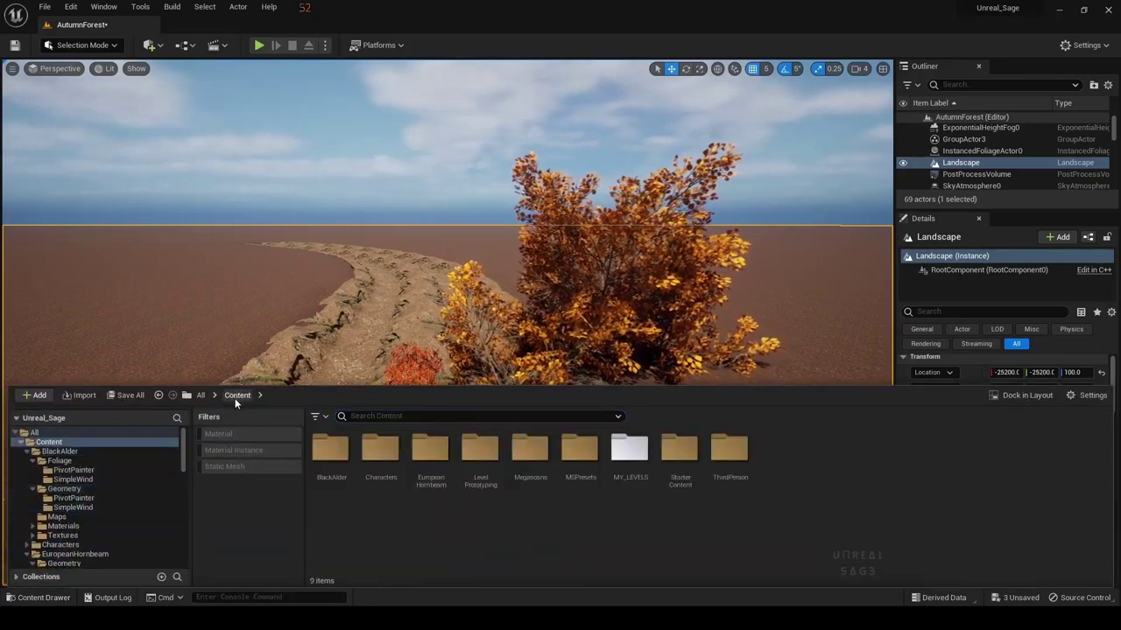
{"action": "double_click", "coordinate": [529, 450]}
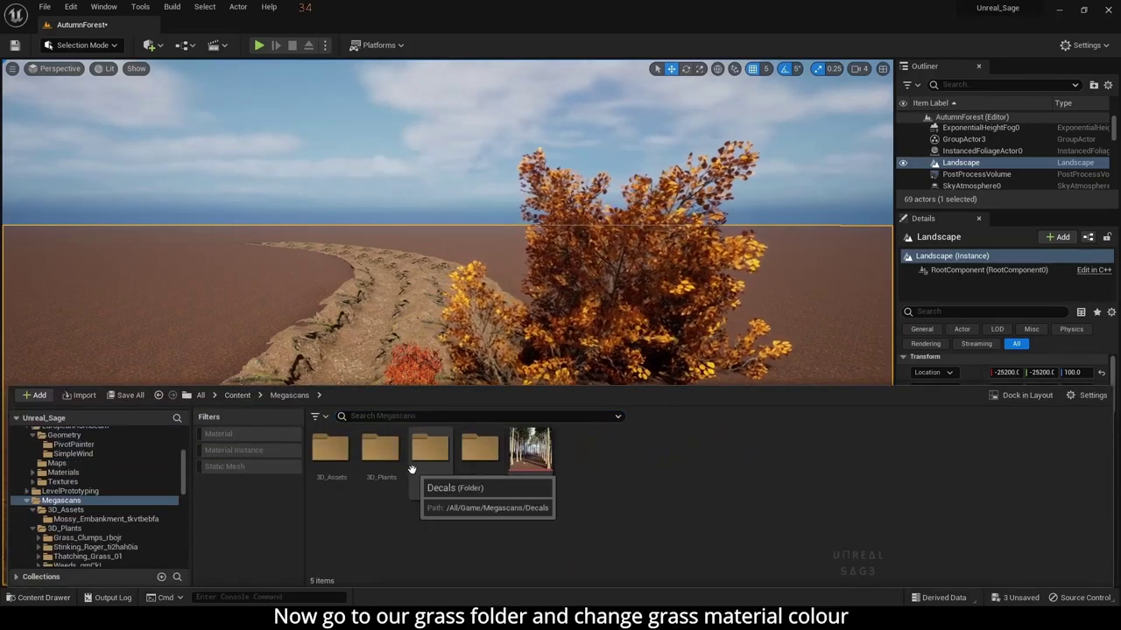
{"action": "double_click", "coordinate": [372, 462]}
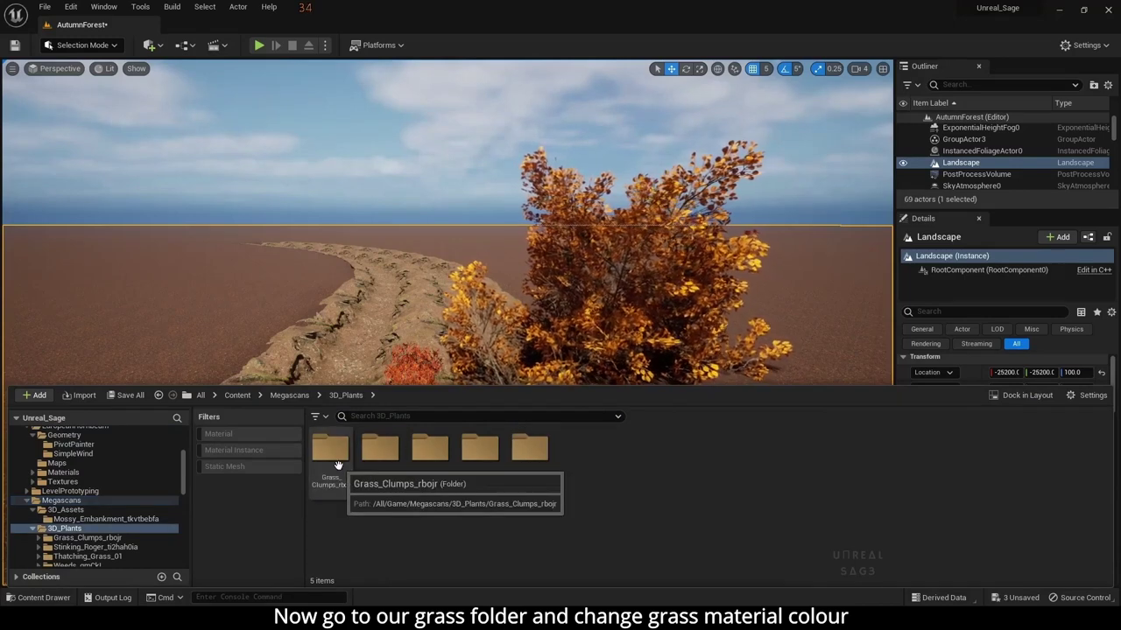
{"action": "double_click", "coordinate": [336, 462]}
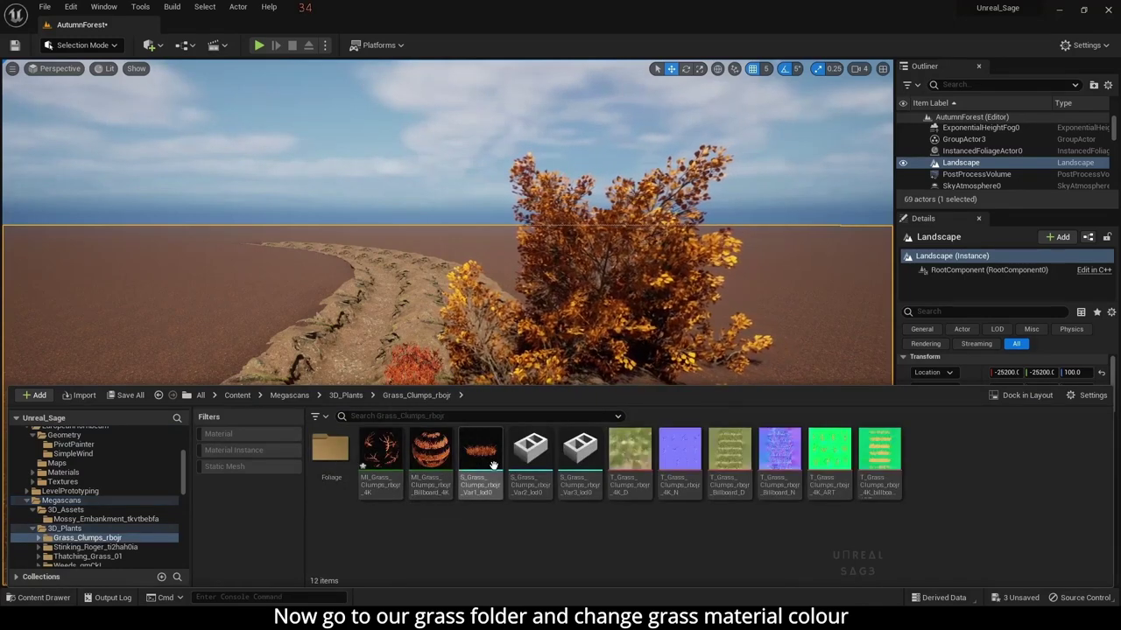
{"action": "double_click", "coordinate": [386, 435]}
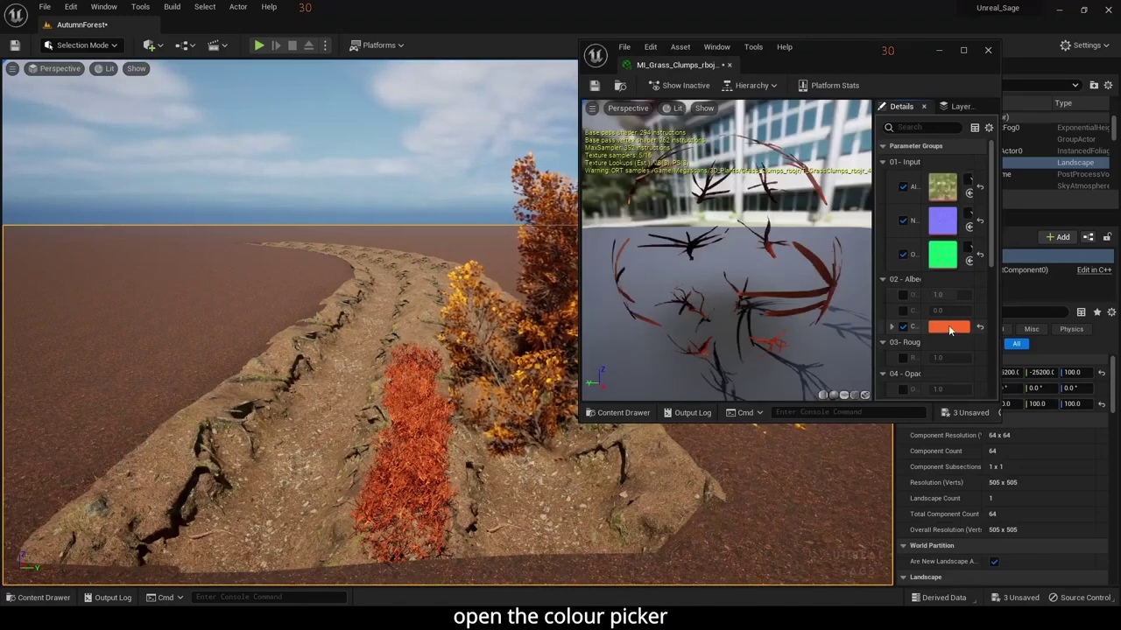
Sample a brown colour from the scene with the eyedropper for the grass albedo tint
{"action": "left_click", "coordinate": [950, 328]}
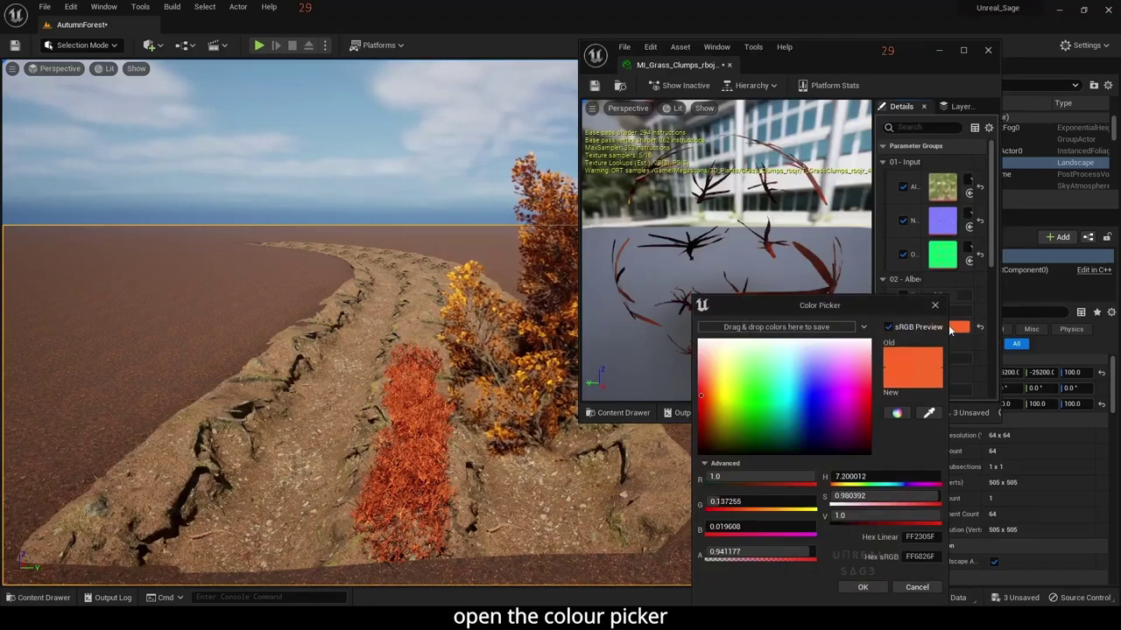
{"action": "left_click", "coordinate": [929, 420]}
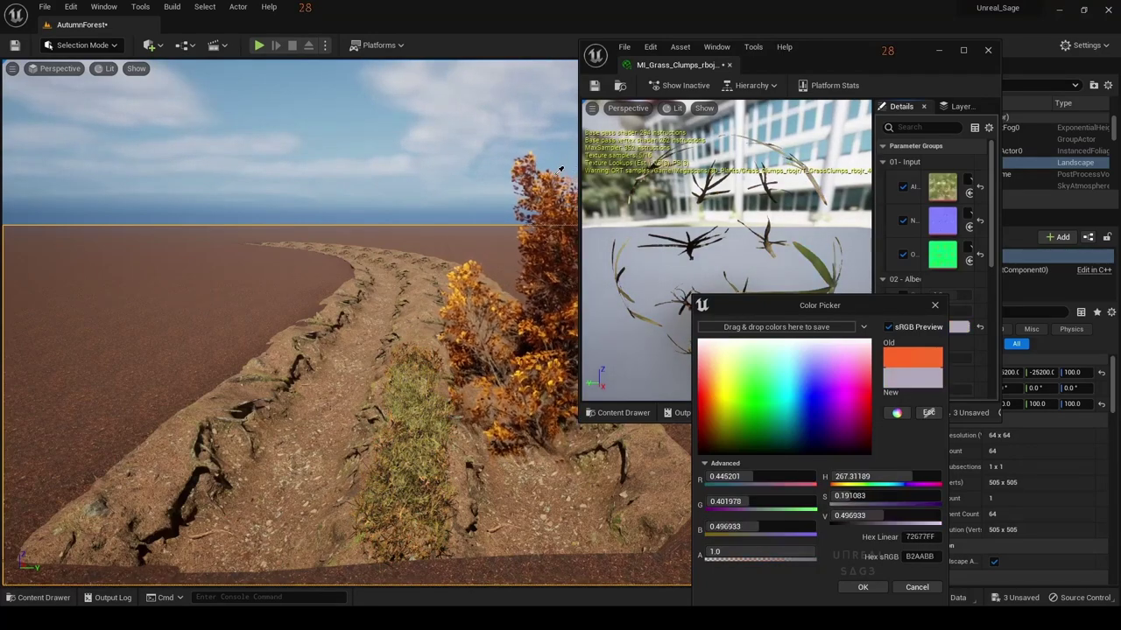
{"action": "left_click", "coordinate": [521, 171]}
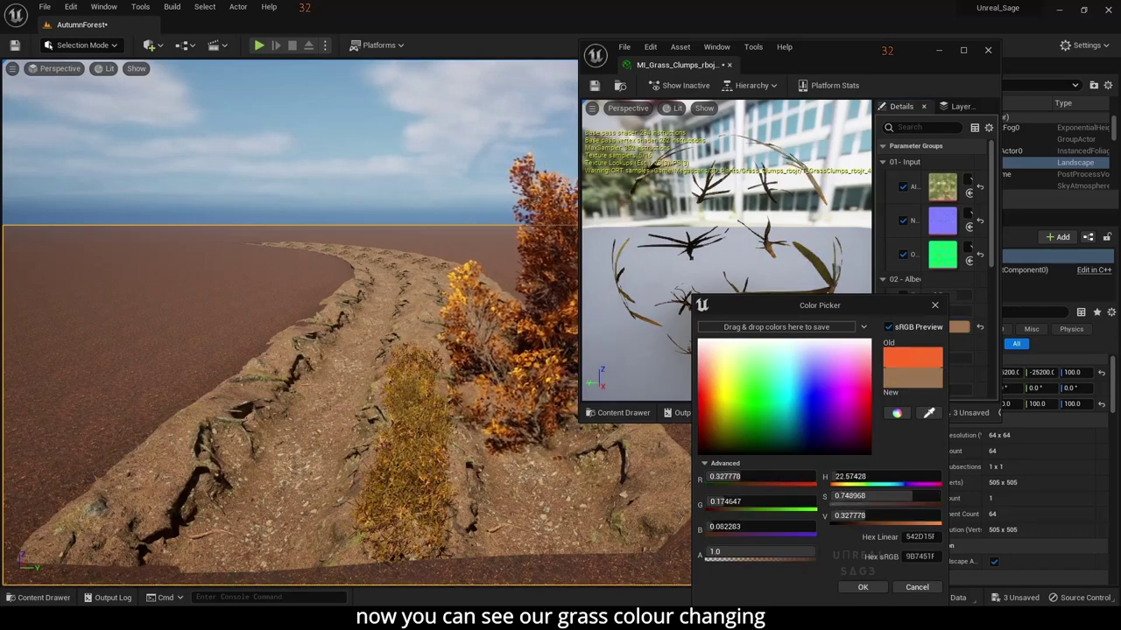
{"action": "left_click", "coordinate": [928, 412]}
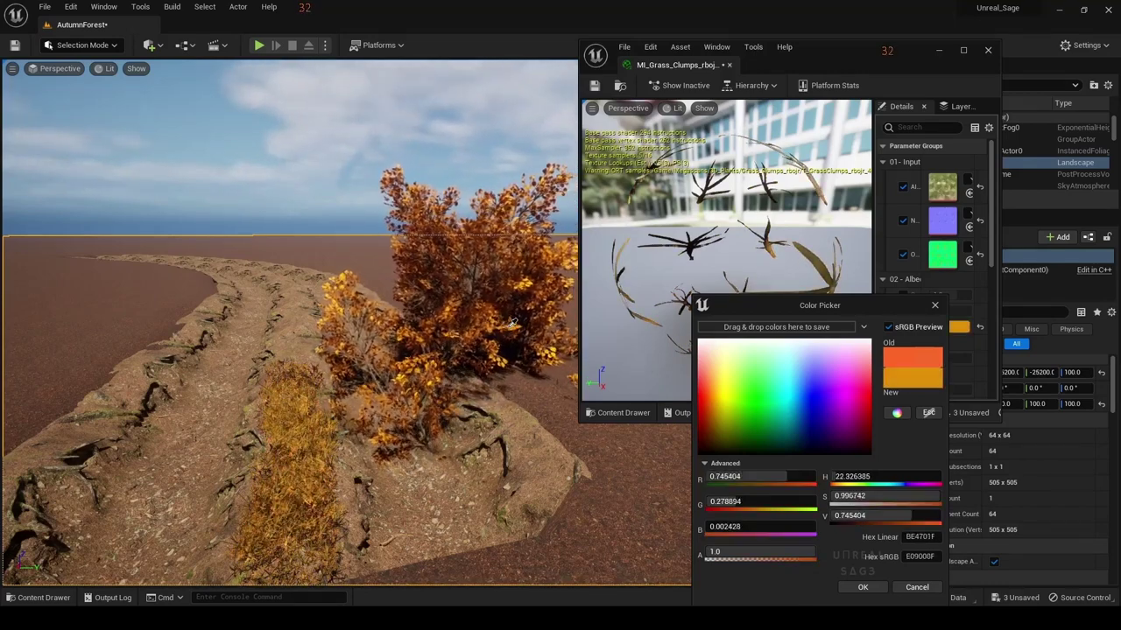
Apply the tree's amber leaf colour as the grass tint and view along the path
{"action": "left_click", "coordinate": [466, 193]}
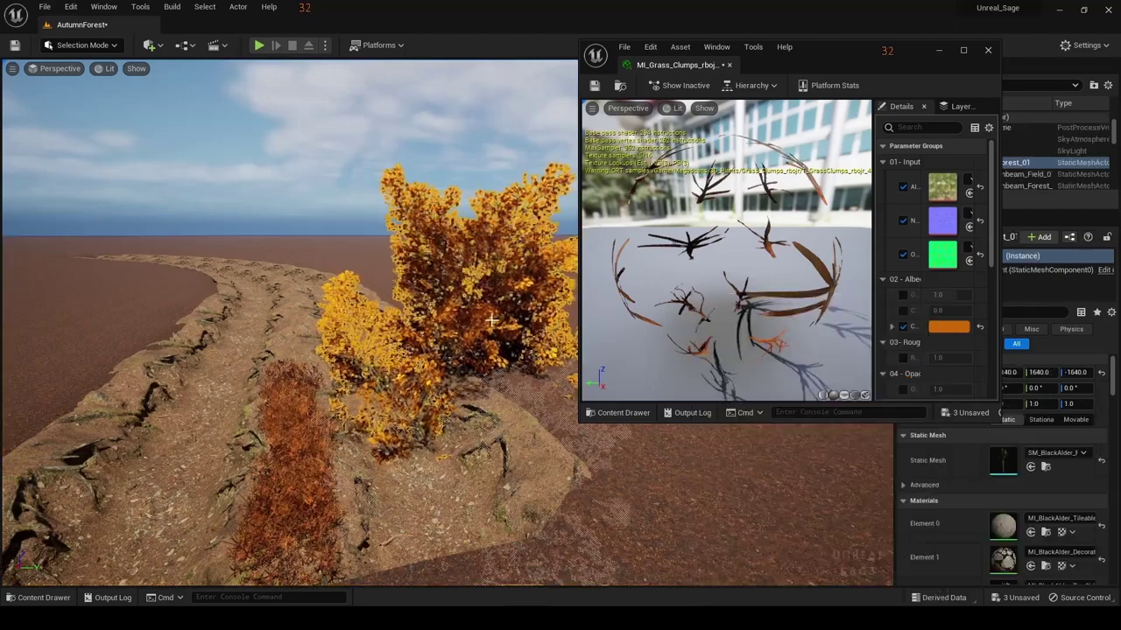
{"action": "left_click", "coordinate": [473, 137]}
{"action": "mouse_move", "coordinate": [472, 137]}
{"action": "right_mouse_down"}
{"action": "mouse_move", "coordinate": [438, 158]}
{"action": "mouse_move", "coordinate": [420, 192]}
{"action": "right_mouse_up"}
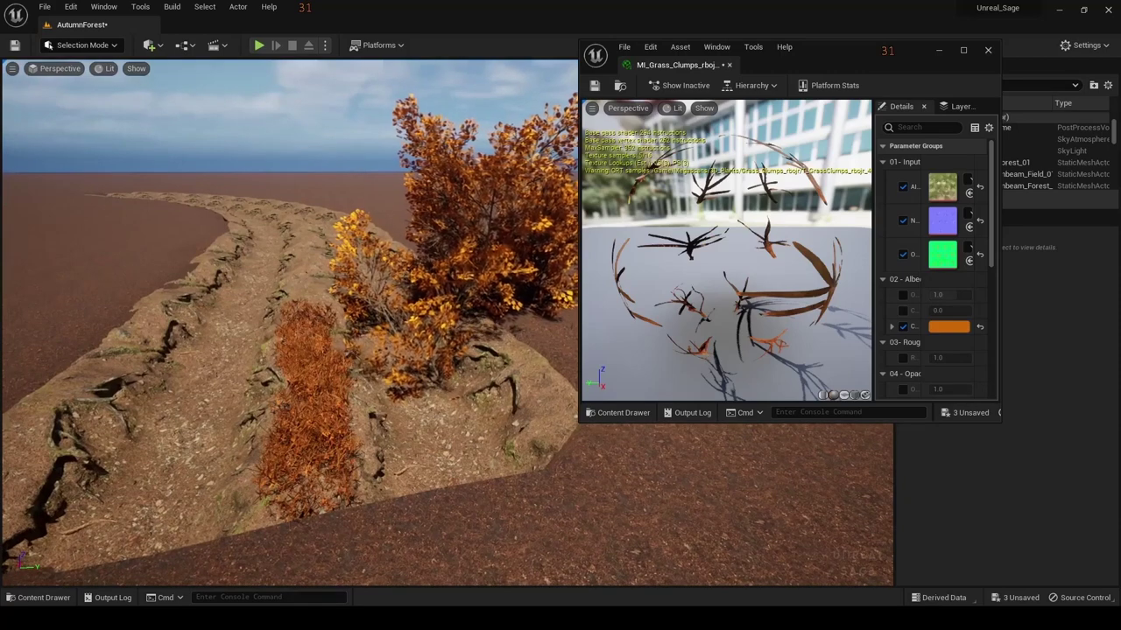
{"action": "right_click_drag", "start_coordinate": [420, 193], "coordinate": [420, 175]}
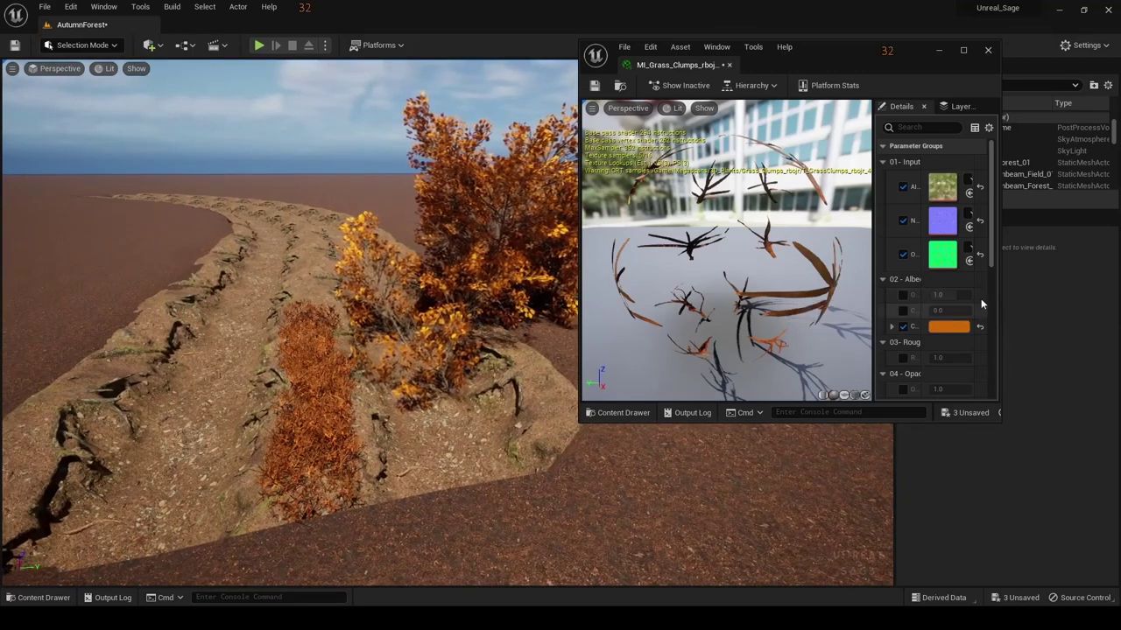
Lower the Albedo Color green and blue values to turn the grass orange, then save and close the material
{"action": "left_click_drag", "start_coordinate": [1001, 294], "coordinate": [1081, 300]}
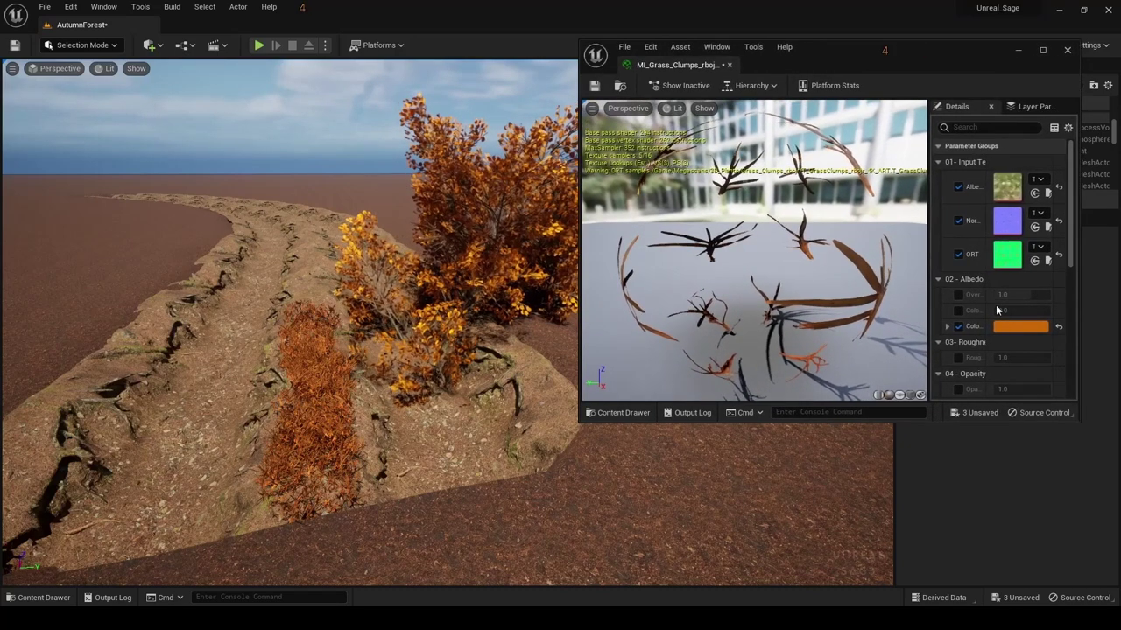
{"action": "left_click", "coordinate": [946, 327]}
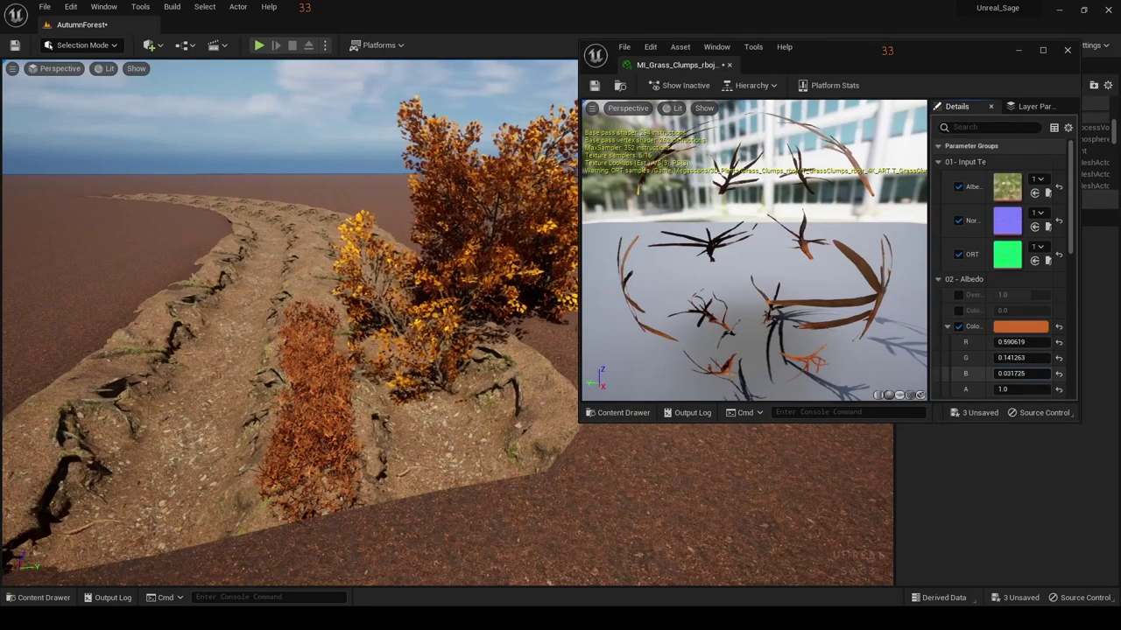
{"action": "mouse_move", "coordinate": [1020, 372]}
{"action": "left_mouse_down"}
{"action": "mouse_move", "coordinate": [980, 373]}
{"action": "mouse_move", "coordinate": [1015, 329]}
{"action": "mouse_move", "coordinate": [1060, 341]}
{"action": "mouse_move", "coordinate": [1002, 343]}
{"action": "left_mouse_up"}
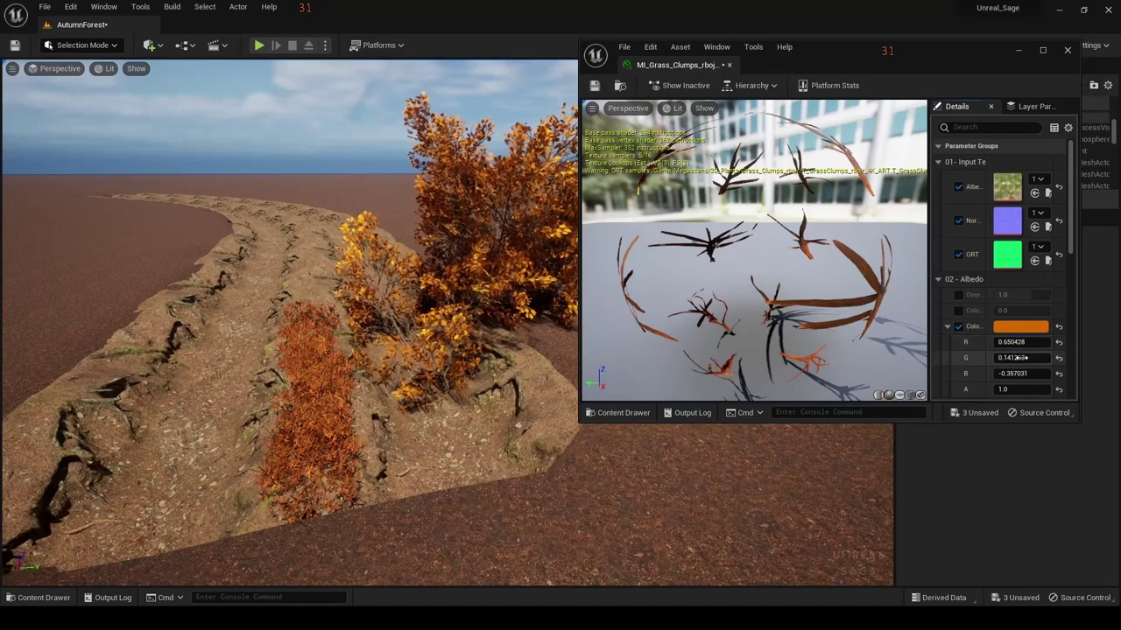
{"action": "left_click_drag", "start_coordinate": [1011, 357], "coordinate": [1001, 357]}
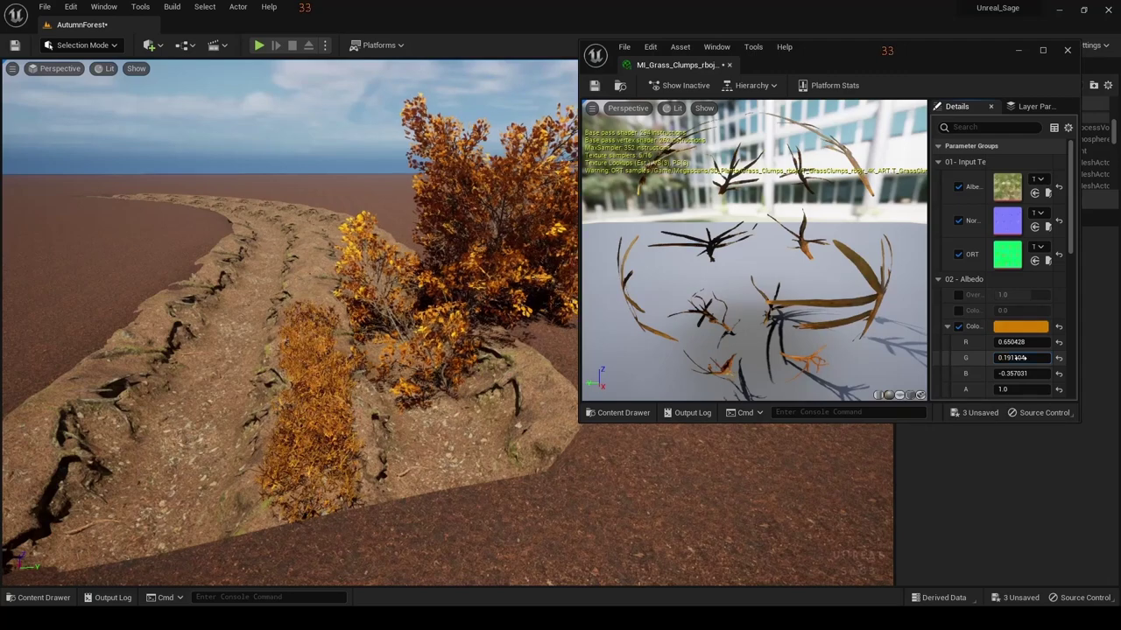
{"action": "mouse_move", "coordinate": [459, 450]}
{"action": "right_mouse_down"}
{"action": "mouse_move", "coordinate": [420, 477]}
{"action": "mouse_move", "coordinate": [350, 477]}
{"action": "right_mouse_up"}
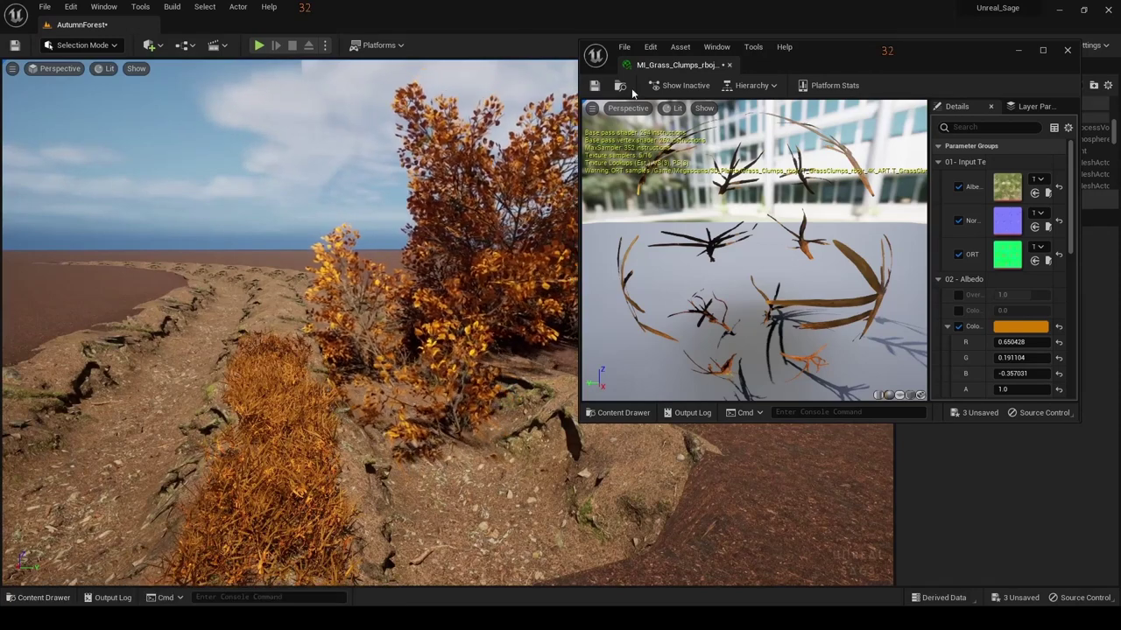
{"action": "left_click", "coordinate": [595, 87]}
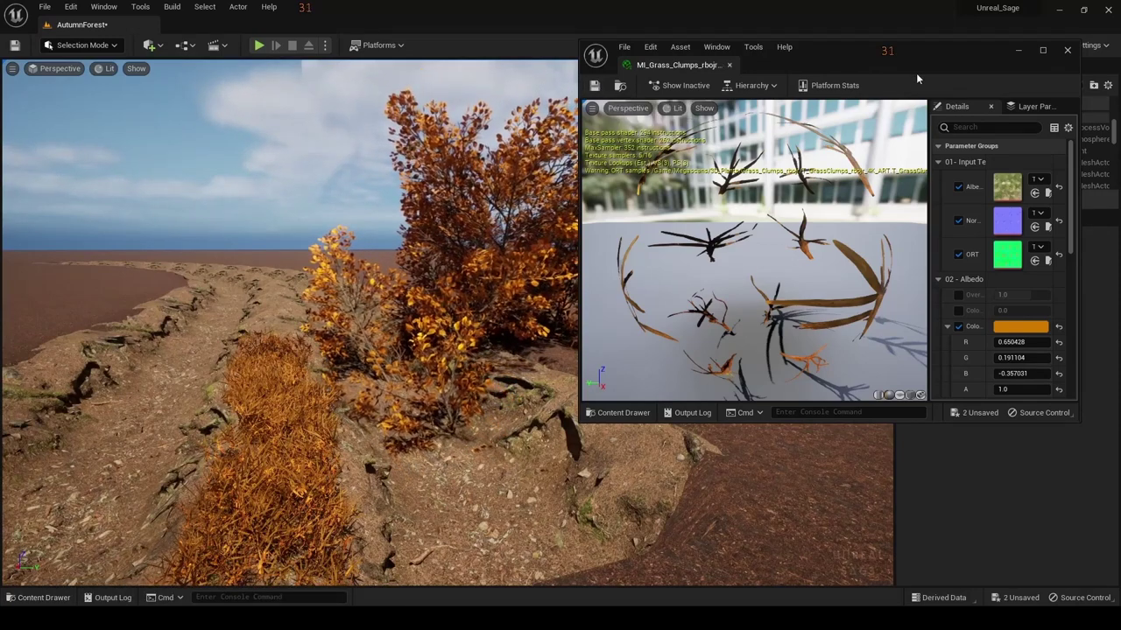
{"action": "left_click", "coordinate": [1067, 50]}
Open MI_Mossy_Embankment from Megascans > 3D_Assets > Mossy_Embankment_tkvtbebfa
{"action": "left_click", "coordinate": [38, 597]}
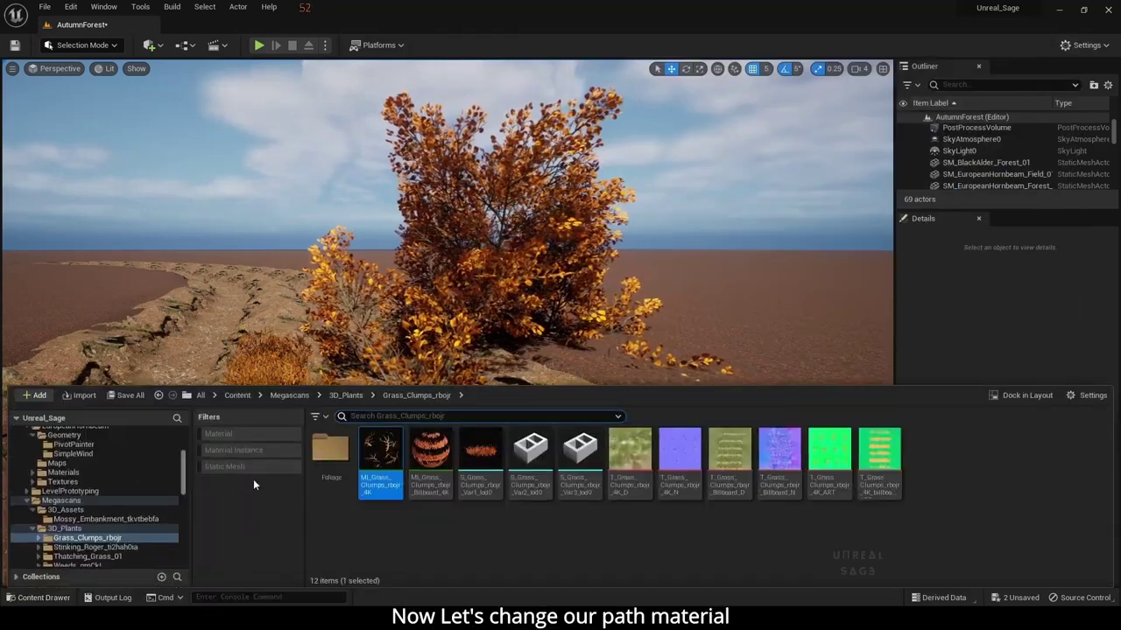
{"action": "left_click", "coordinate": [293, 393]}
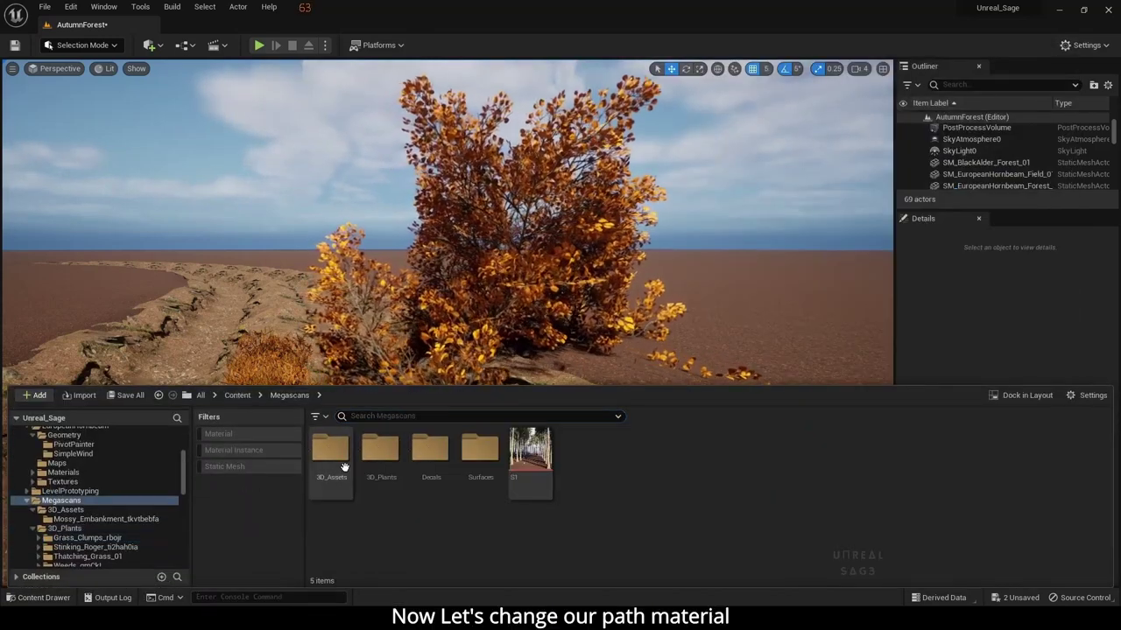
{"action": "double_click", "coordinate": [344, 467]}
{"action": "double_click", "coordinate": [333, 455]}
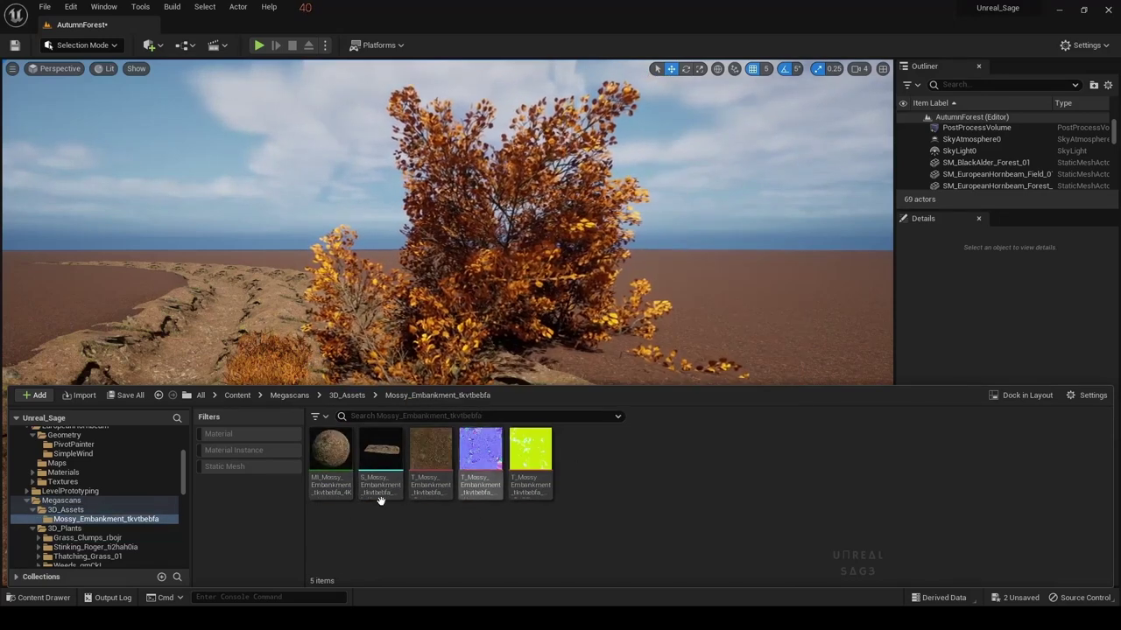
{"action": "double_click", "coordinate": [331, 456]}
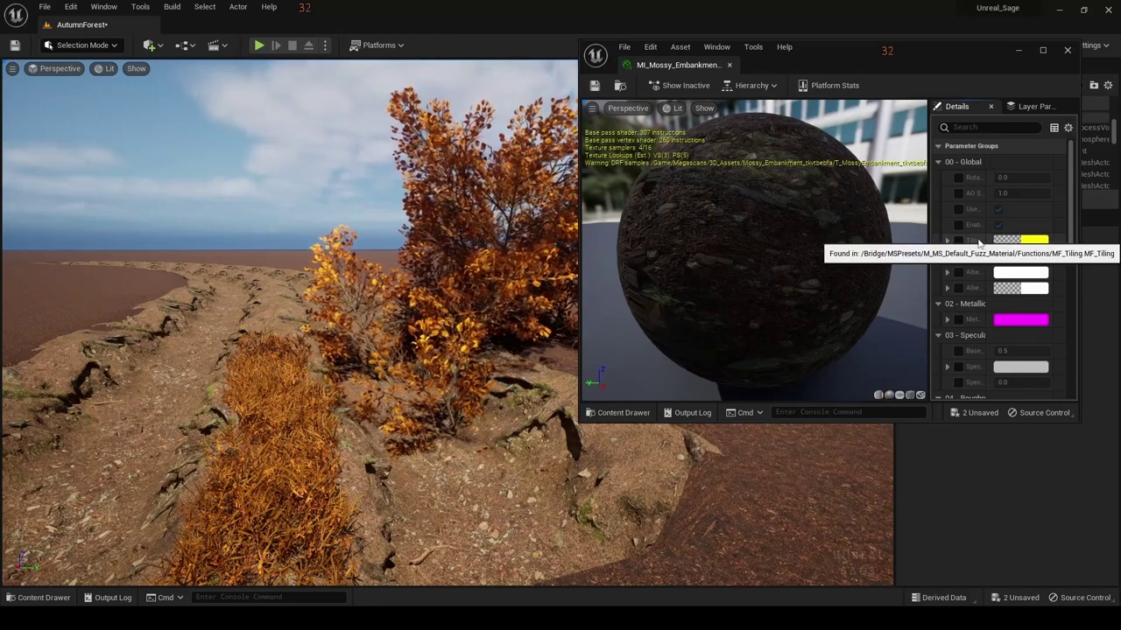
Enable the albedo tint override and raise its red value to about 1.12
{"action": "left_click", "coordinate": [949, 274]}
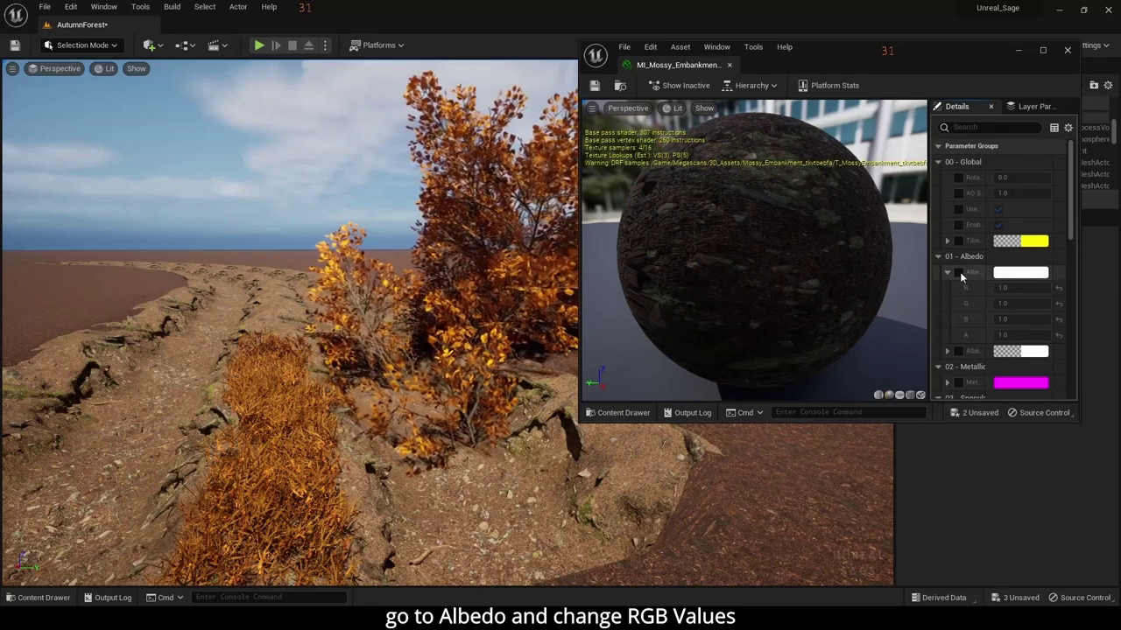
{"action": "left_click", "coordinate": [958, 272]}
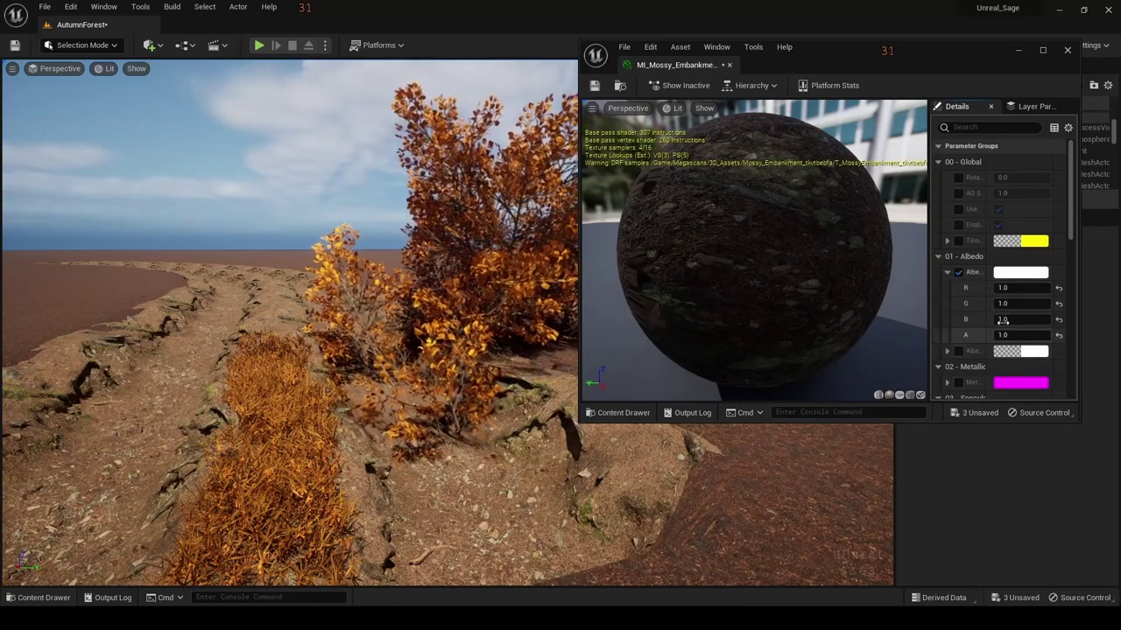
{"action": "mouse_move", "coordinate": [1016, 288]}
{"action": "left_mouse_down"}
{"action": "mouse_move", "coordinate": [1046, 288]}
{"action": "mouse_move", "coordinate": [1020, 288]}
{"action": "left_mouse_up"}
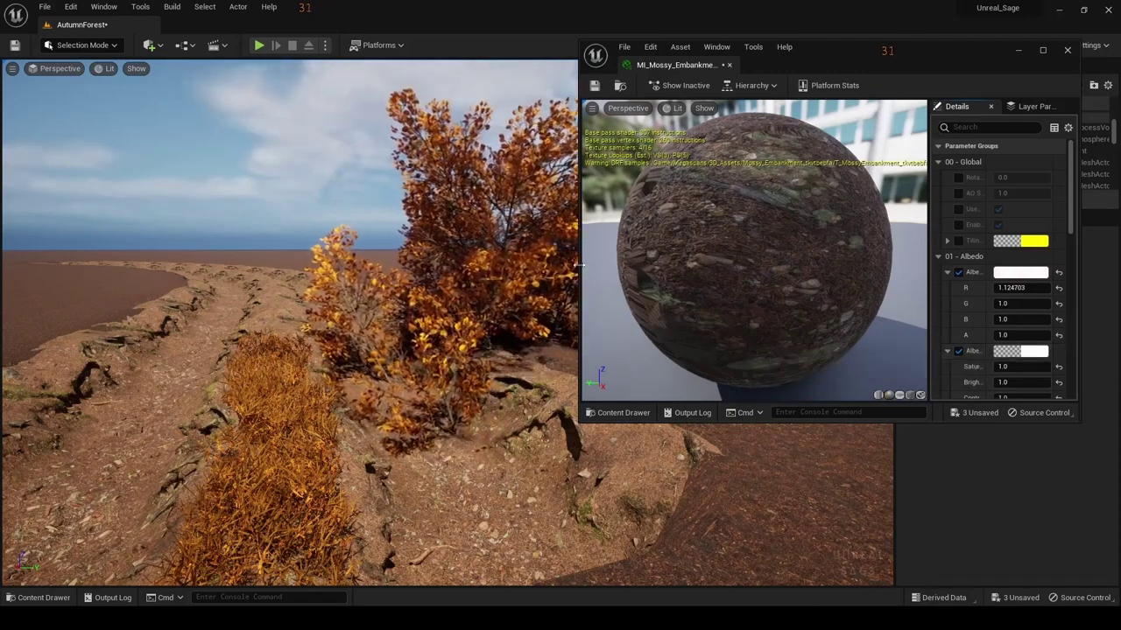
{"action": "mouse_move", "coordinate": [579, 263]}
{"action": "left_mouse_down"}
{"action": "mouse_move", "coordinate": [265, 260]}
{"action": "mouse_move", "coordinate": [504, 260]}
{"action": "left_mouse_up"}
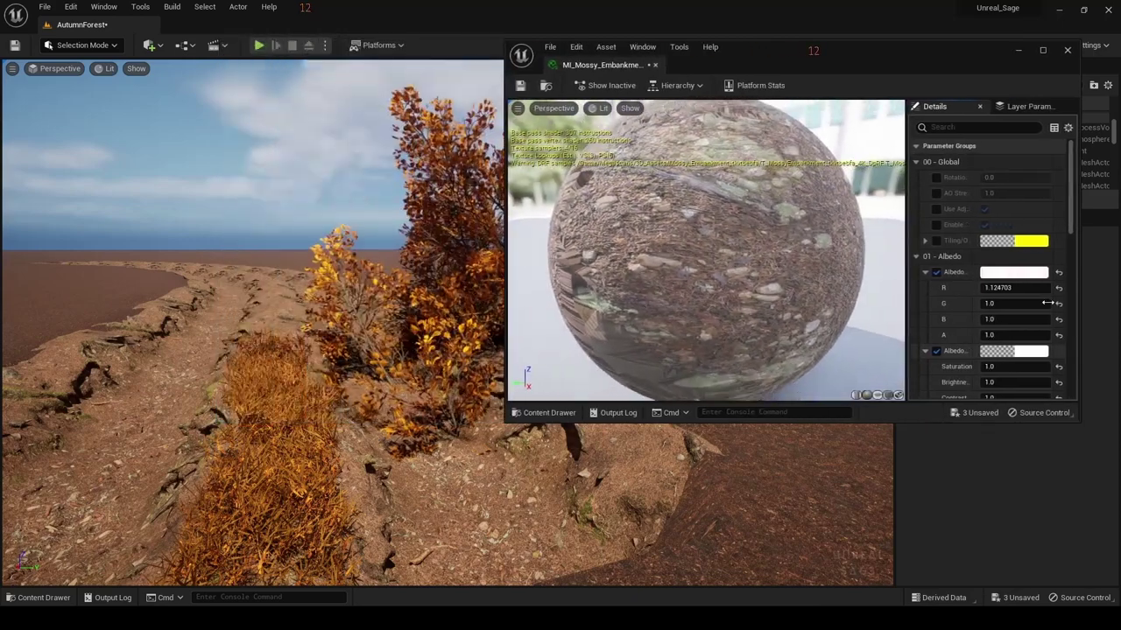
Reset the tint red value to 1 and turn off the albedo tint override
{"action": "left_click", "coordinate": [1058, 288]}
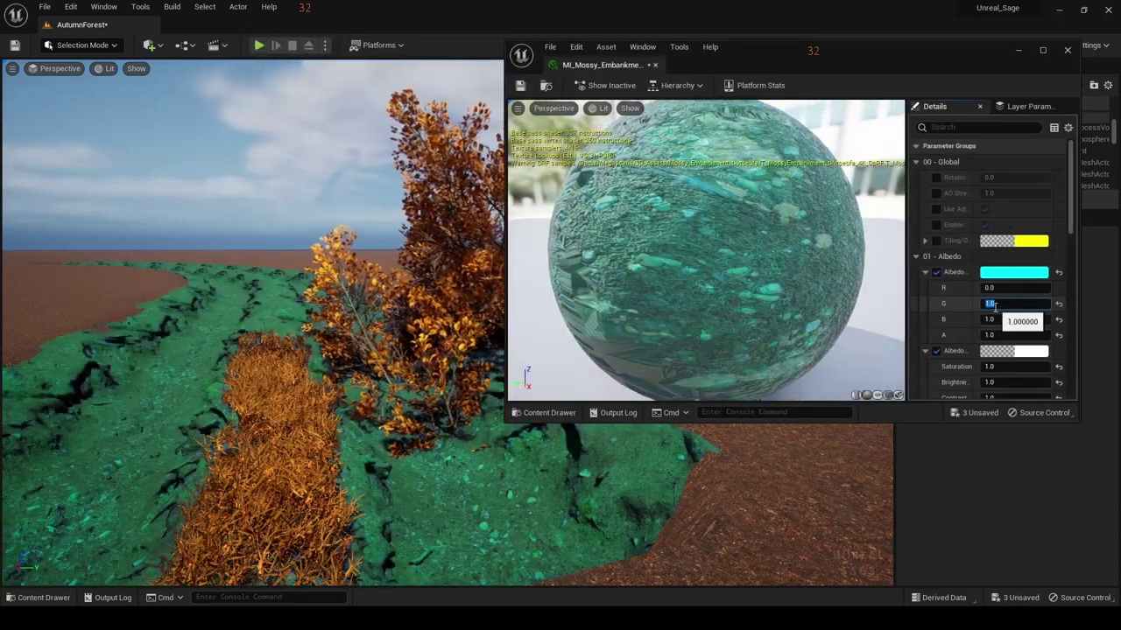
{"action": "left_click", "coordinate": [1000, 288]}
{"action": "type", "text": "1"}
{"action": "key", "text": "Return"}
{"action": "left_click", "coordinate": [936, 272]}
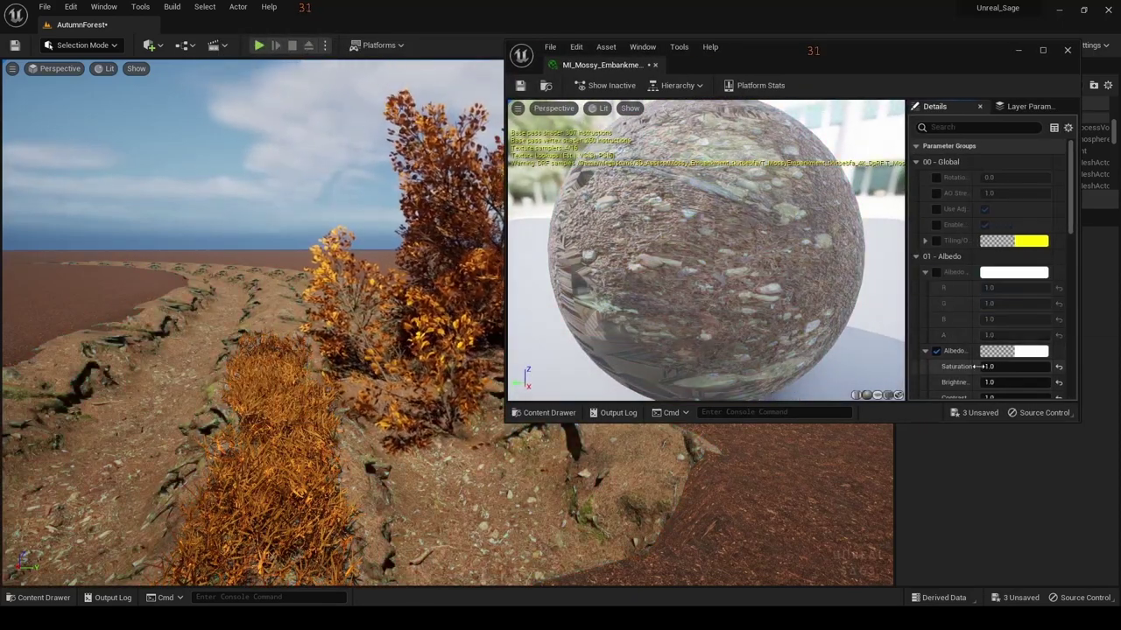
Tune the path's albedo to saturation about 1.36, brightness 0.40 and contrast 1.08
{"action": "mouse_move", "coordinate": [990, 367]}
{"action": "left_mouse_down"}
{"action": "mouse_move", "coordinate": [1019, 367]}
{"action": "mouse_move", "coordinate": [955, 363]}
{"action": "mouse_move", "coordinate": [1024, 379]}
{"action": "left_mouse_up"}
{"action": "scroll", "coordinate": [987, 379], "scroll_direction": "down", "scroll_amount": 1}
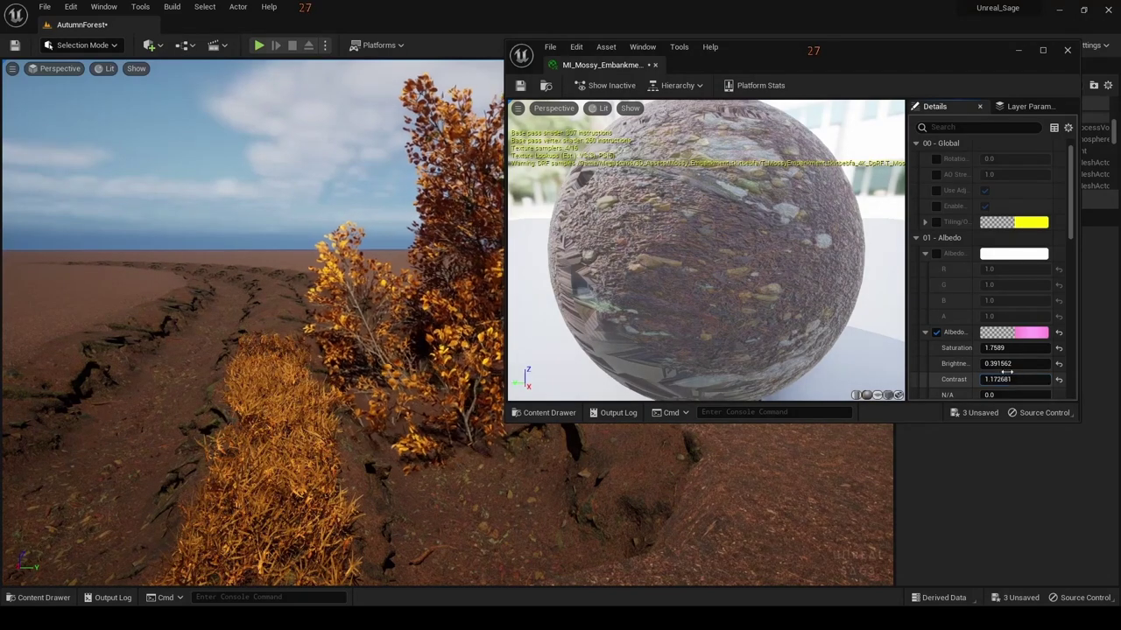
{"action": "scroll", "coordinate": [987, 363], "scroll_direction": "down", "scroll_amount": 1}
{"action": "left_click_drag", "start_coordinate": [756, 61], "coordinate": [779, 50]}
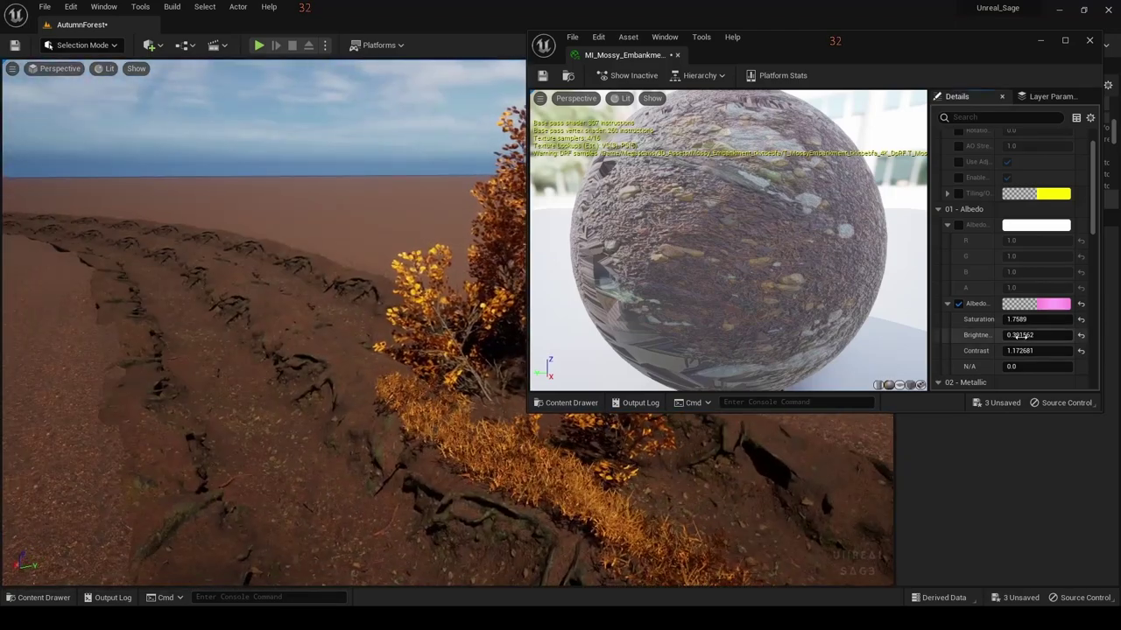
{"action": "left_click", "coordinate": [1036, 303]}
{"action": "left_click", "coordinate": [1035, 413]}
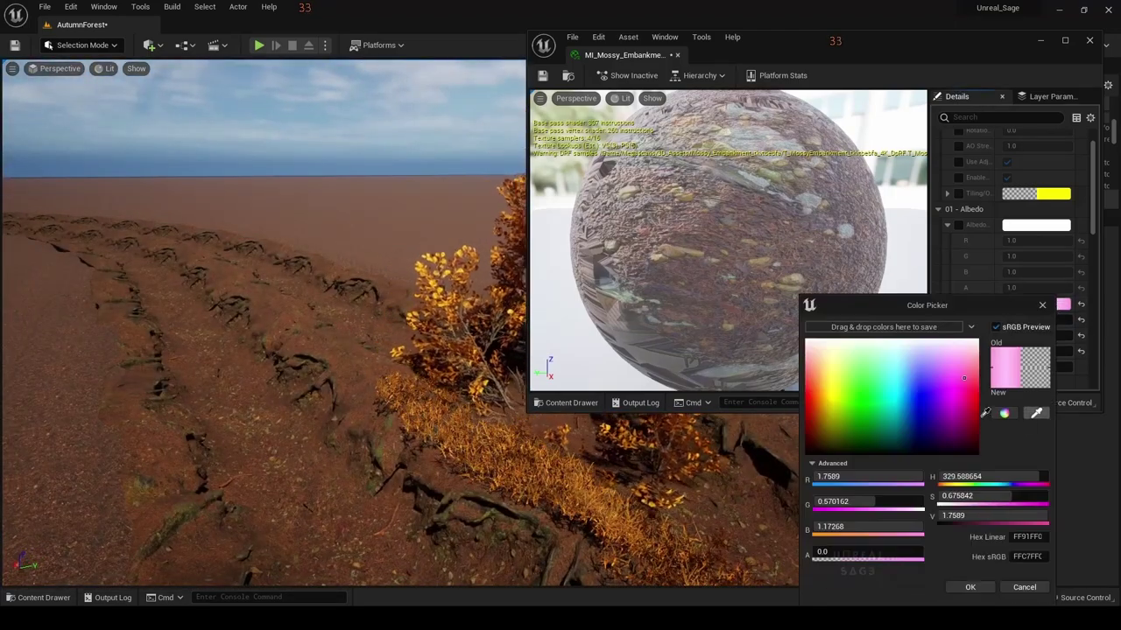
{"action": "left_click", "coordinate": [1029, 435]}
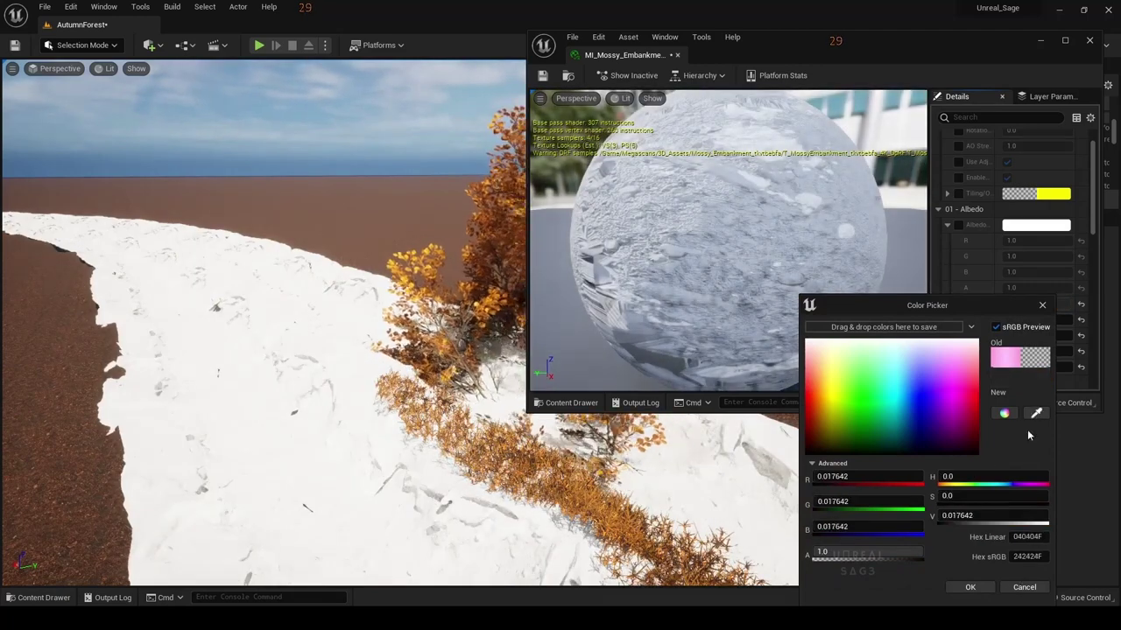
{"action": "left_click", "coordinate": [1024, 587]}
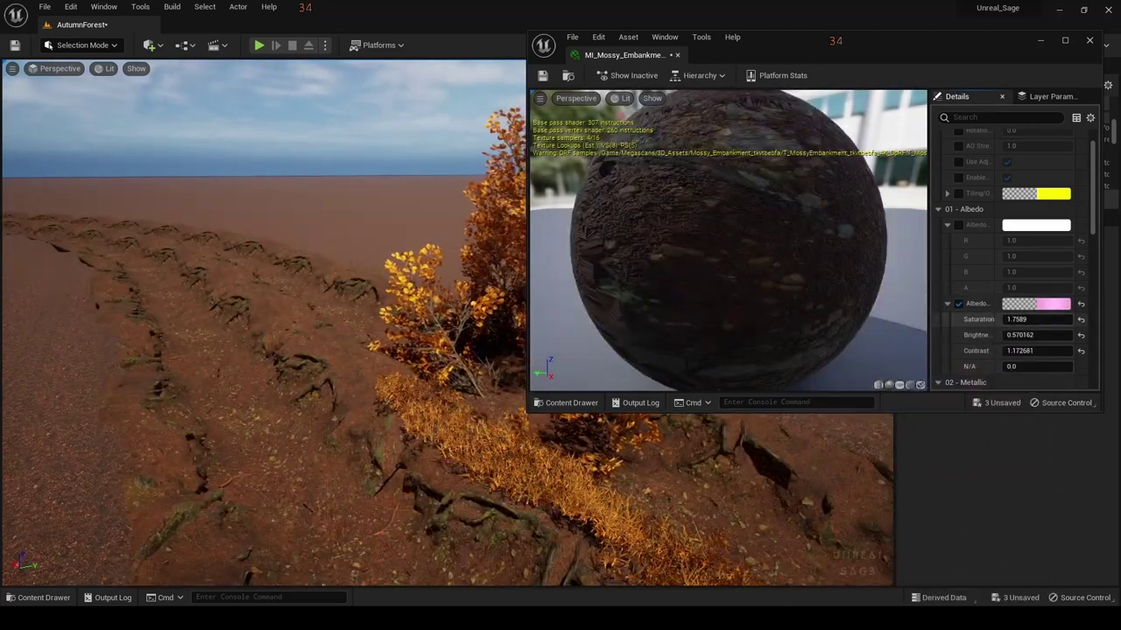
{"action": "mouse_move", "coordinate": [1037, 319]}
{"action": "left_mouse_down"}
{"action": "mouse_move", "coordinate": [1016, 319]}
{"action": "mouse_move", "coordinate": [1037, 320]}
{"action": "left_mouse_up"}
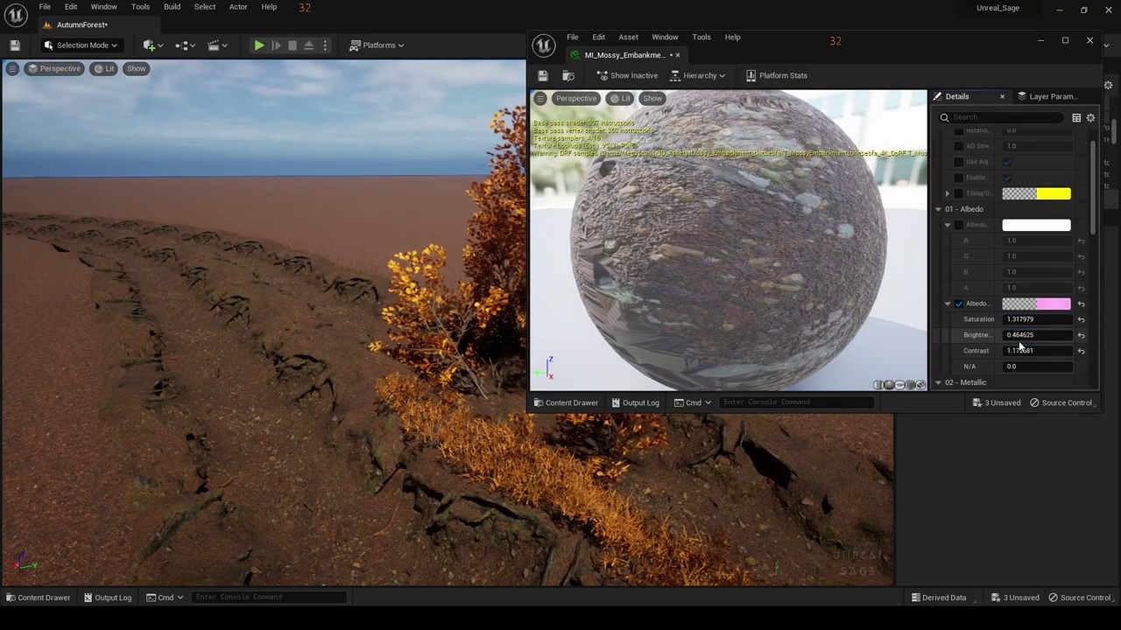
{"action": "left_click_drag", "start_coordinate": [1038, 350], "coordinate": [1024, 350]}
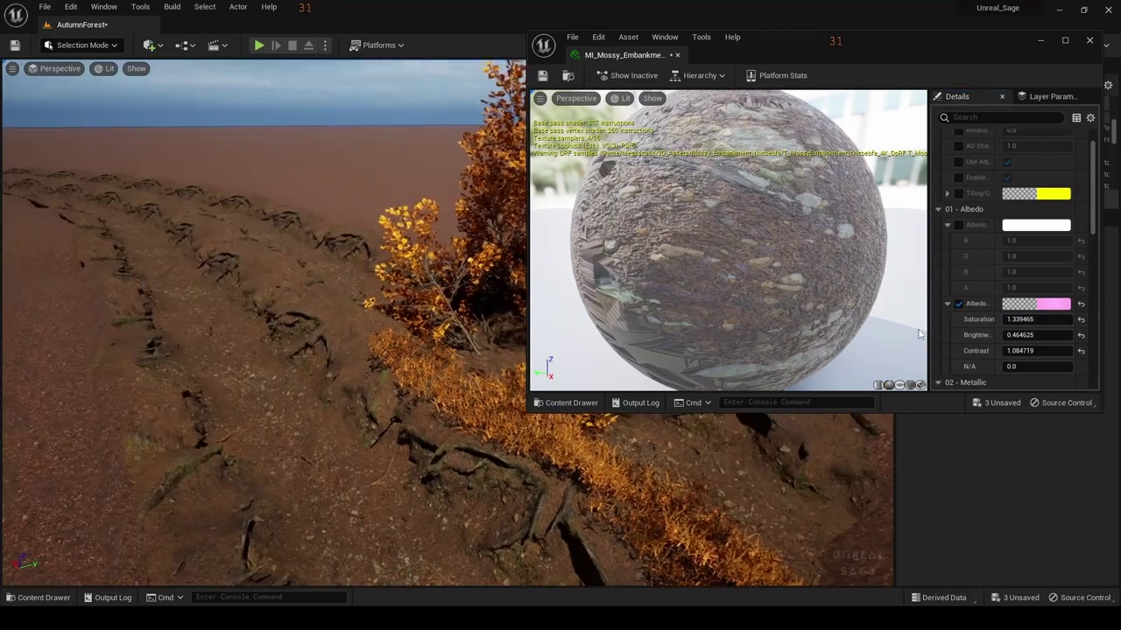
{"action": "mouse_move", "coordinate": [1016, 319]}
{"action": "left_mouse_down"}
{"action": "mouse_move", "coordinate": [1033, 319]}
{"action": "mouse_move", "coordinate": [1011, 334]}
{"action": "mouse_move", "coordinate": [1023, 319]}
{"action": "left_mouse_up"}
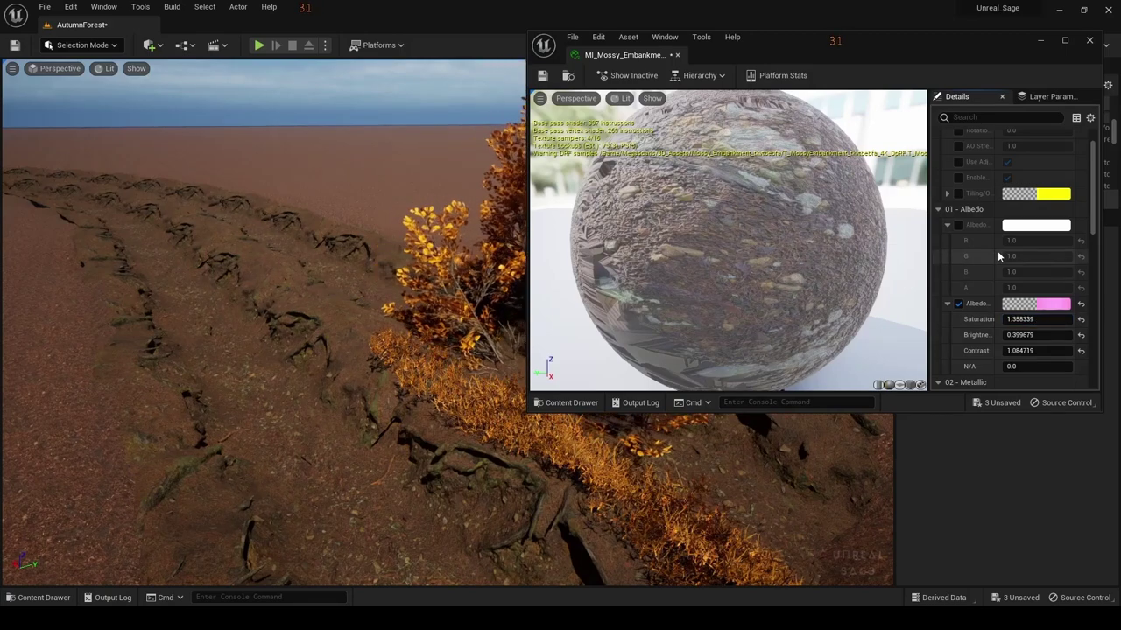
Re-enable the albedo tint and lower green to about 0.75 for a faint pinkish cast
{"action": "left_click", "coordinate": [959, 225]}
{"action": "mouse_move", "coordinate": [1020, 255]}
{"action": "left_mouse_down"}
{"action": "mouse_move", "coordinate": [1007, 255]}
{"action": "mouse_move", "coordinate": [1035, 257]}
{"action": "mouse_move", "coordinate": [1042, 240]}
{"action": "mouse_move", "coordinate": [1029, 271]}
{"action": "mouse_move", "coordinate": [1050, 271]}
{"action": "left_mouse_up"}
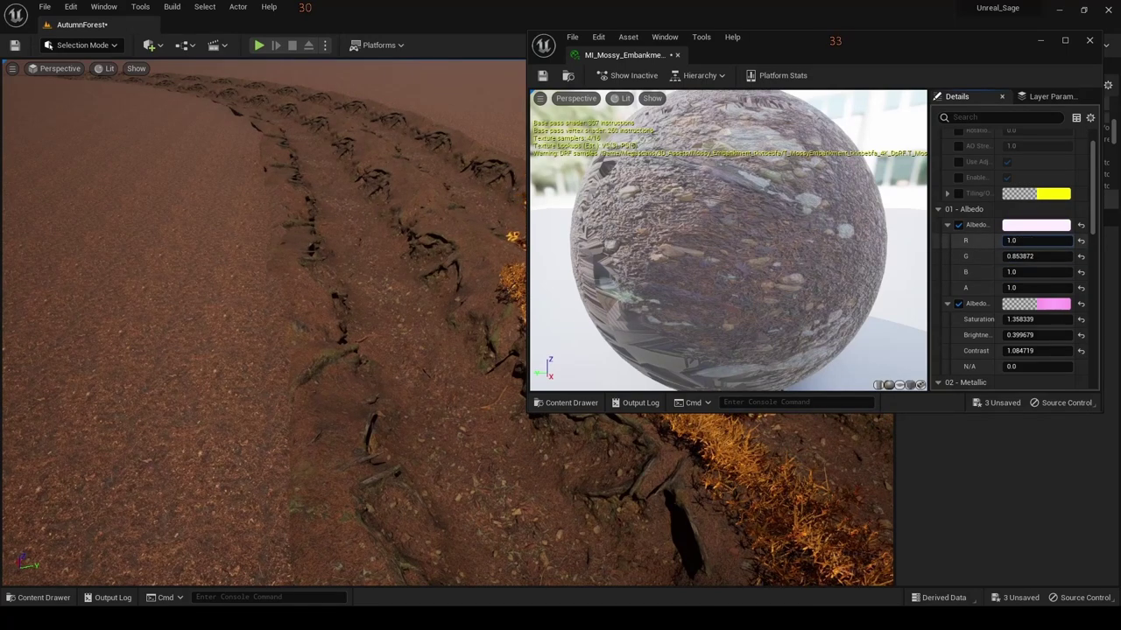
{"action": "left_click_drag", "start_coordinate": [1008, 255], "coordinate": [1010, 255]}
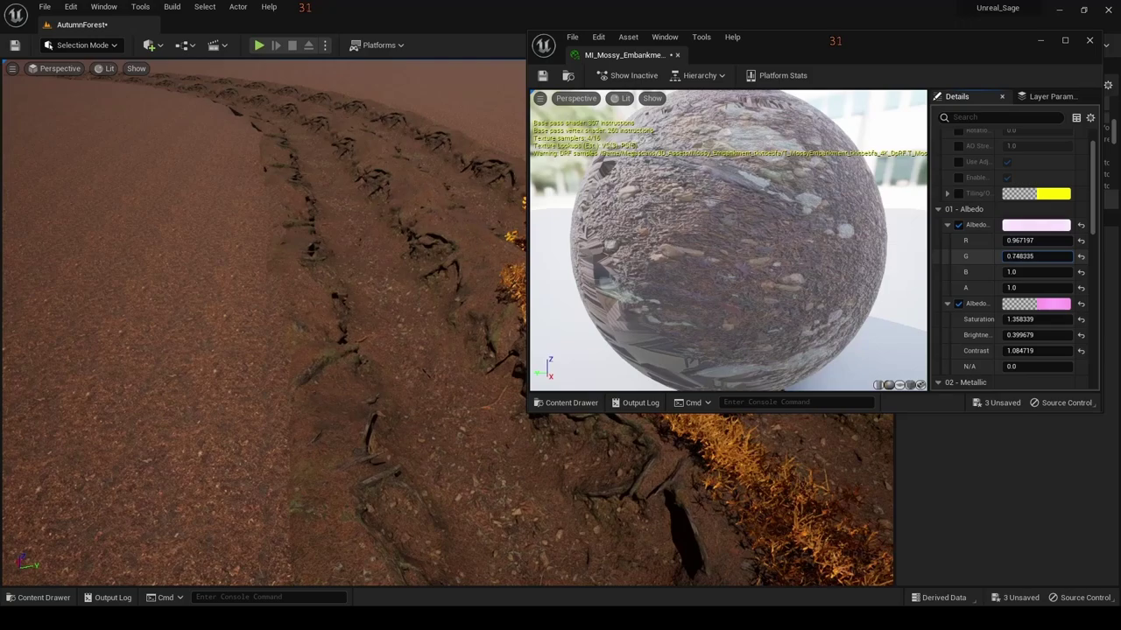
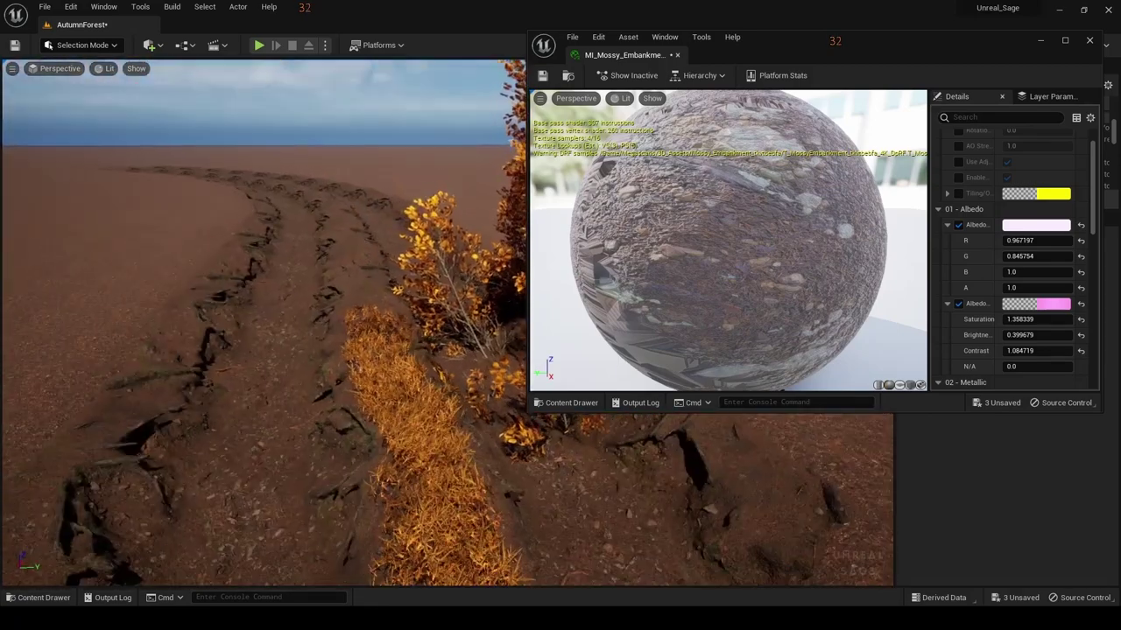
Turn off Metallic and set Base Specular to 0.53821 on the mossy embankment material
{"action": "scroll", "coordinate": [1007, 289], "scroll_direction": "down", "scroll_amount": 2}
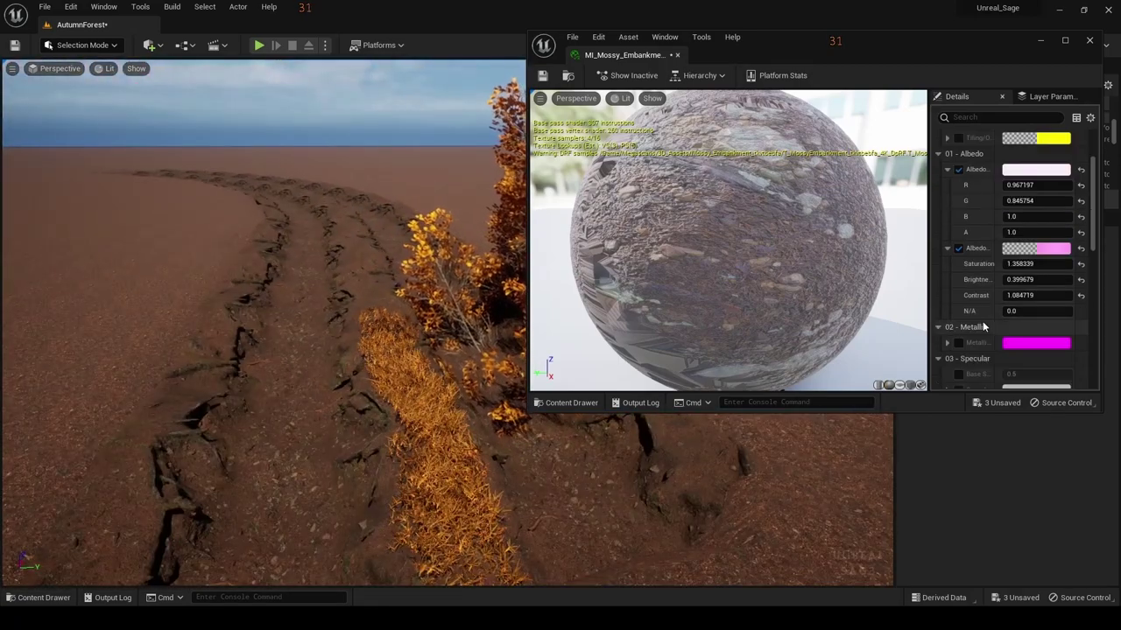
{"action": "scroll", "coordinate": [1007, 289], "scroll_direction": "down", "scroll_amount": 1}
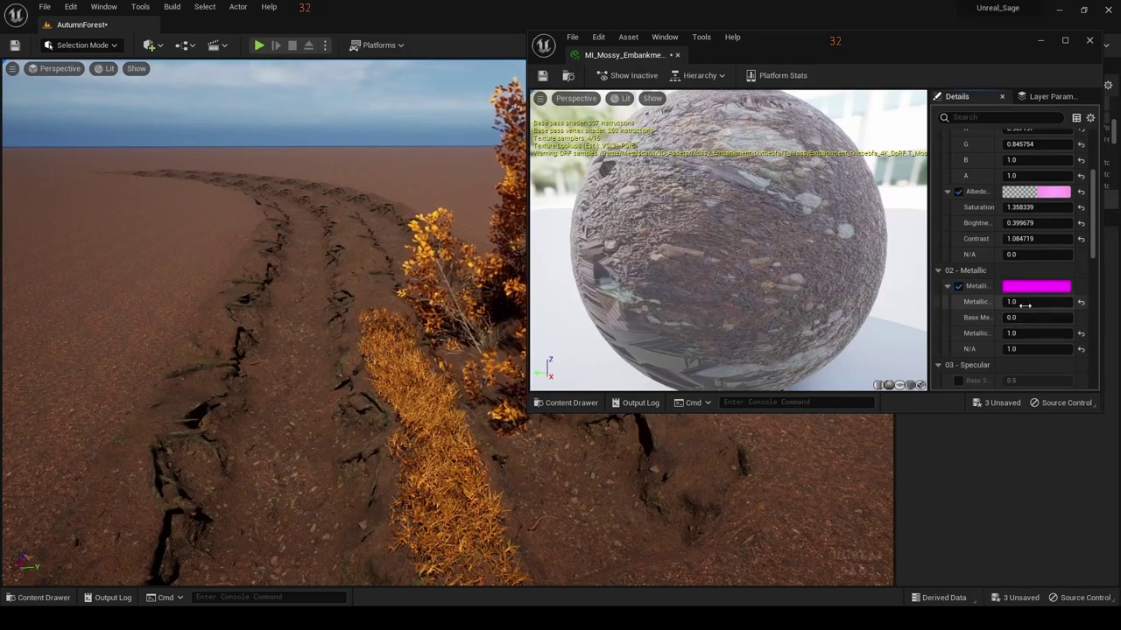
{"action": "mouse_move", "coordinate": [1024, 305]}
{"action": "left_mouse_down"}
{"action": "mouse_move", "coordinate": [1082, 306]}
{"action": "mouse_move", "coordinate": [1065, 317]}
{"action": "left_mouse_up"}
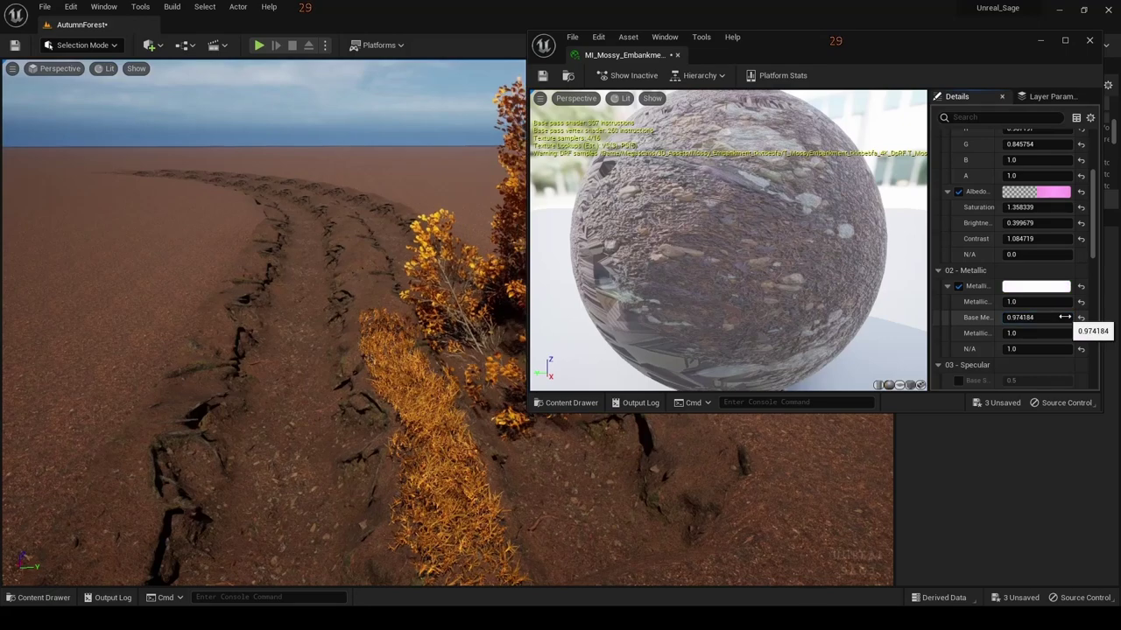
{"action": "left_click", "coordinate": [958, 286]}
{"action": "scroll", "coordinate": [967, 315], "scroll_direction": "down", "scroll_amount": 2}
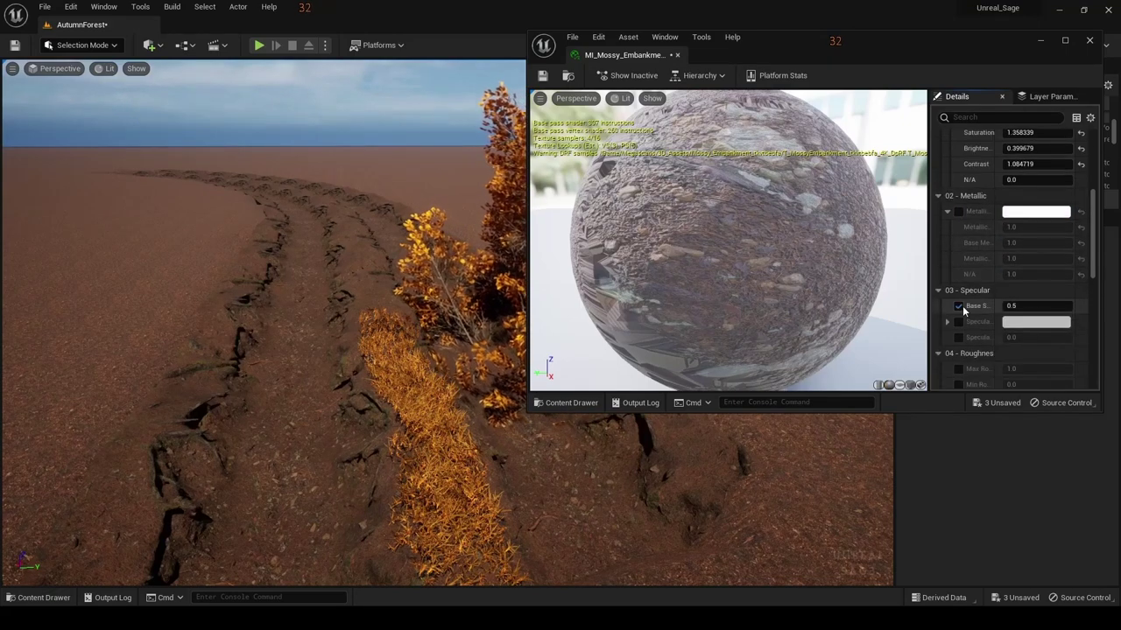
{"action": "left_click_drag", "start_coordinate": [1020, 305], "coordinate": [1028, 305]}
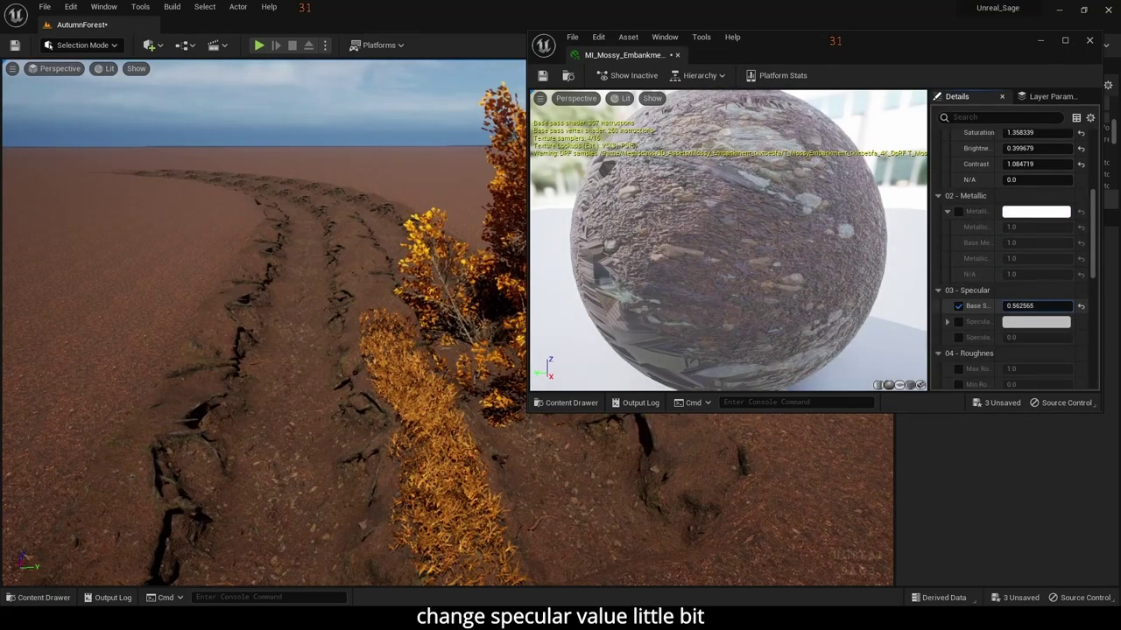
{"action": "left_click_drag", "start_coordinate": [1020, 306], "coordinate": [1037, 323]}
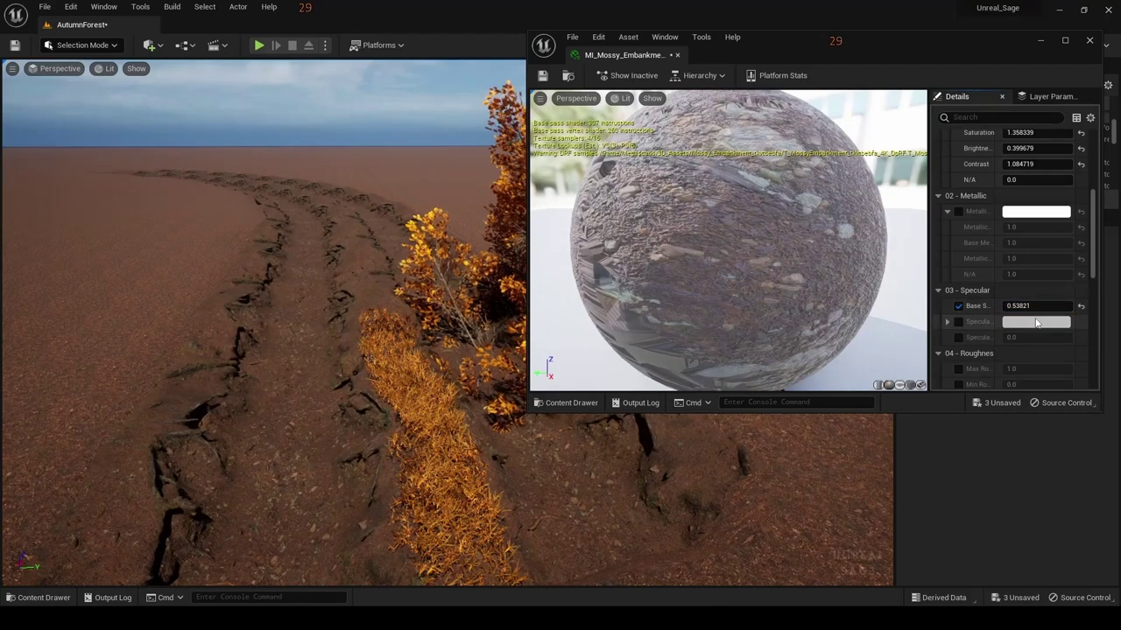
Set Specular to 0.154246 and enable roughness limits: Max 1.030507, Min -0.499867
{"action": "left_click", "coordinate": [958, 337]}
{"action": "left_click_drag", "start_coordinate": [1020, 337], "coordinate": [1037, 337]}
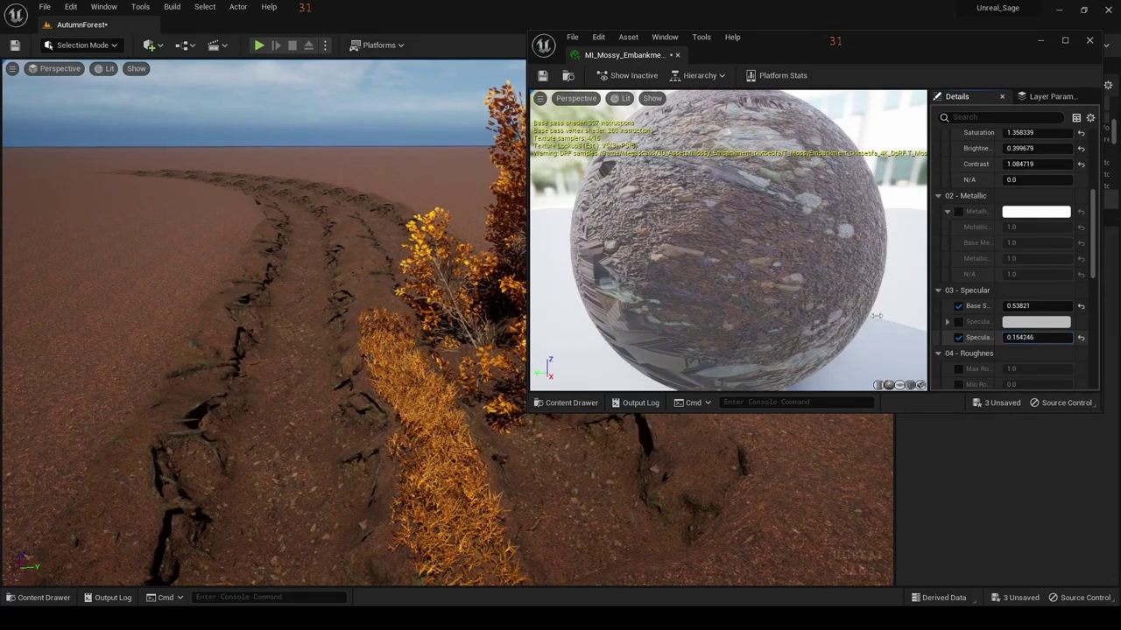
{"action": "scroll", "coordinate": [1007, 341], "scroll_direction": "down", "scroll_amount": 1}
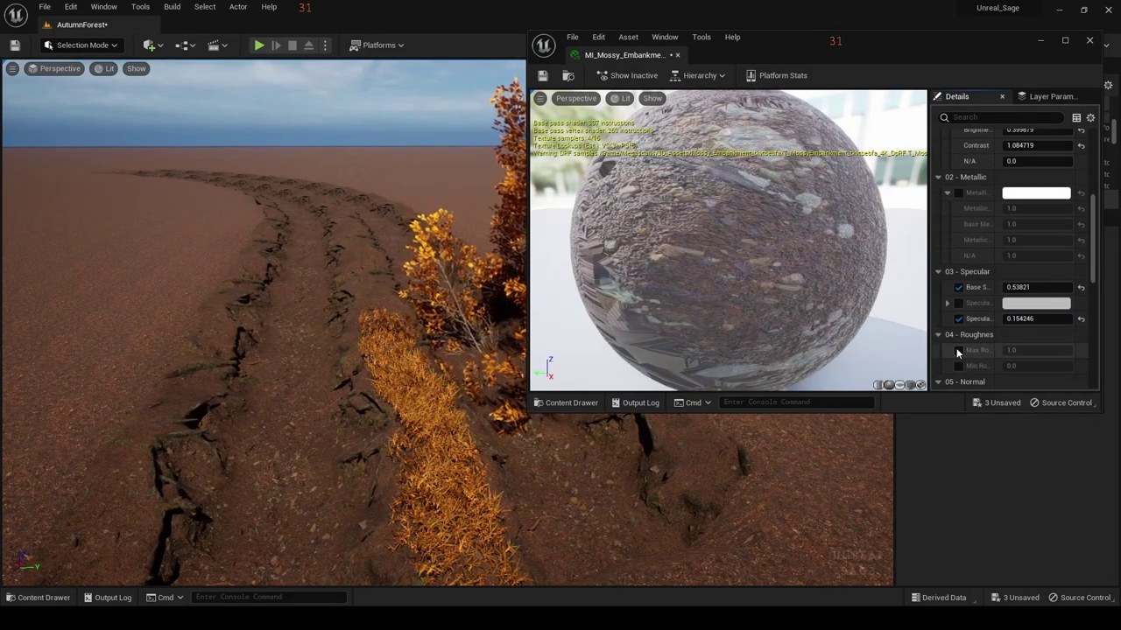
{"action": "left_click", "coordinate": [957, 350]}
{"action": "left_click", "coordinate": [958, 366]}
{"action": "mouse_move", "coordinate": [1020, 366]}
{"action": "left_mouse_down"}
{"action": "mouse_move", "coordinate": [981, 366]}
{"action": "mouse_move", "coordinate": [1029, 366]}
{"action": "mouse_move", "coordinate": [1016, 350]}
{"action": "left_mouse_up"}
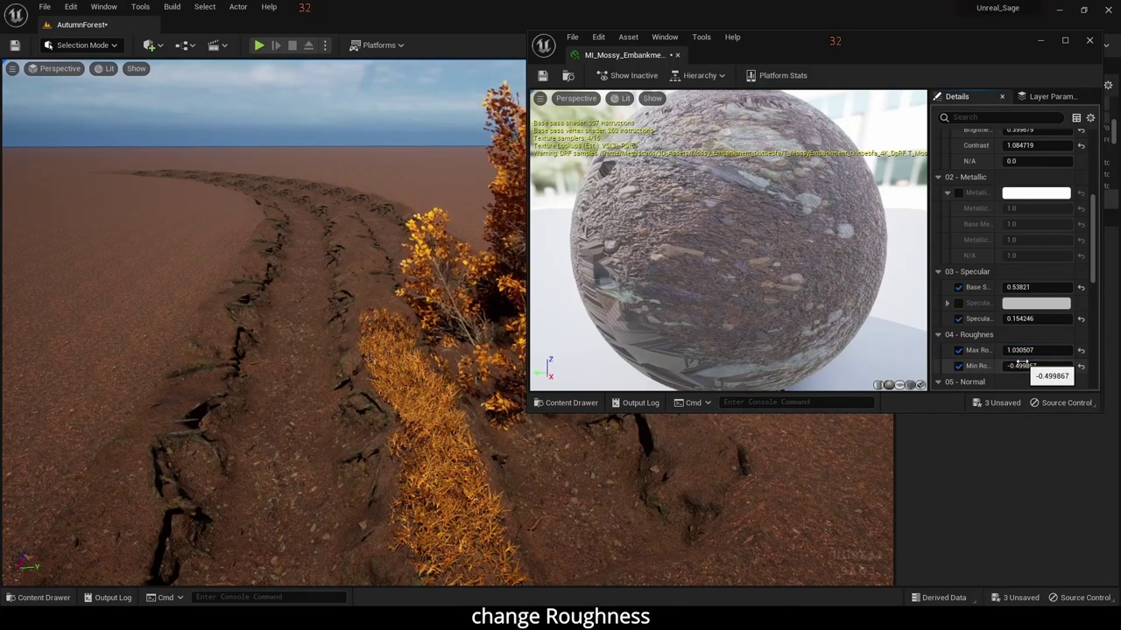
{"action": "scroll", "coordinate": [1016, 350], "scroll_direction": "down", "scroll_amount": 2}
{"action": "scroll", "coordinate": [1002, 315], "scroll_direction": "down", "scroll_amount": 2}
{"action": "scroll", "coordinate": [985, 280], "scroll_direction": "down", "scroll_amount": 2}
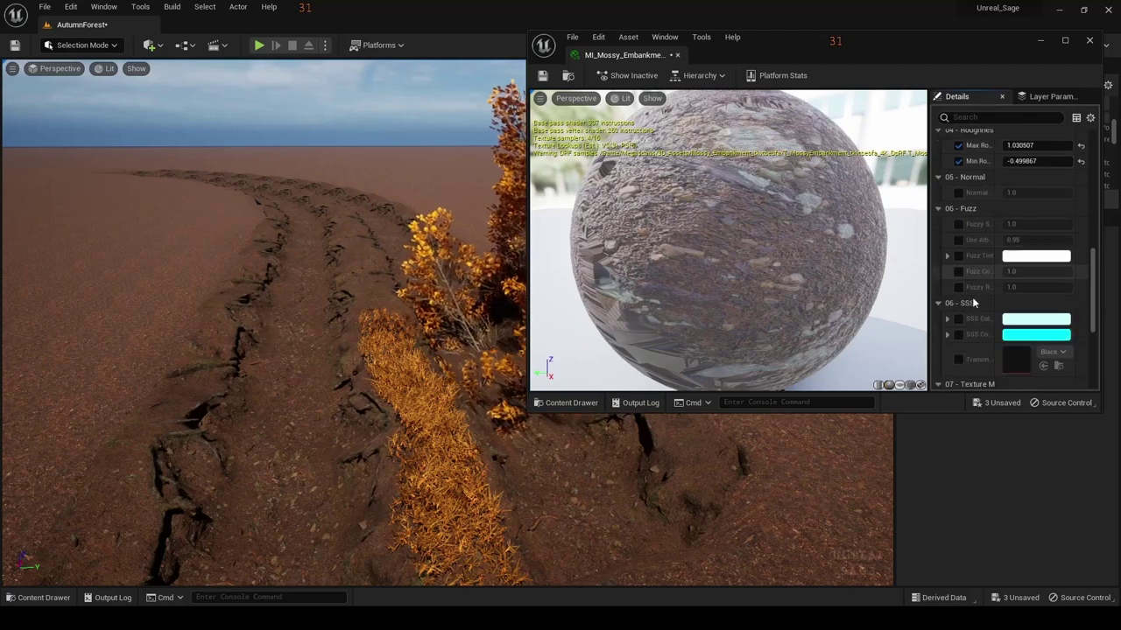
{"action": "scroll", "coordinate": [970, 256], "scroll_direction": "down", "scroll_amount": 2}
{"action": "scroll", "coordinate": [969, 267], "scroll_direction": "down", "scroll_amount": 2}
{"action": "scroll", "coordinate": [969, 269], "scroll_direction": "down", "scroll_amount": 2}
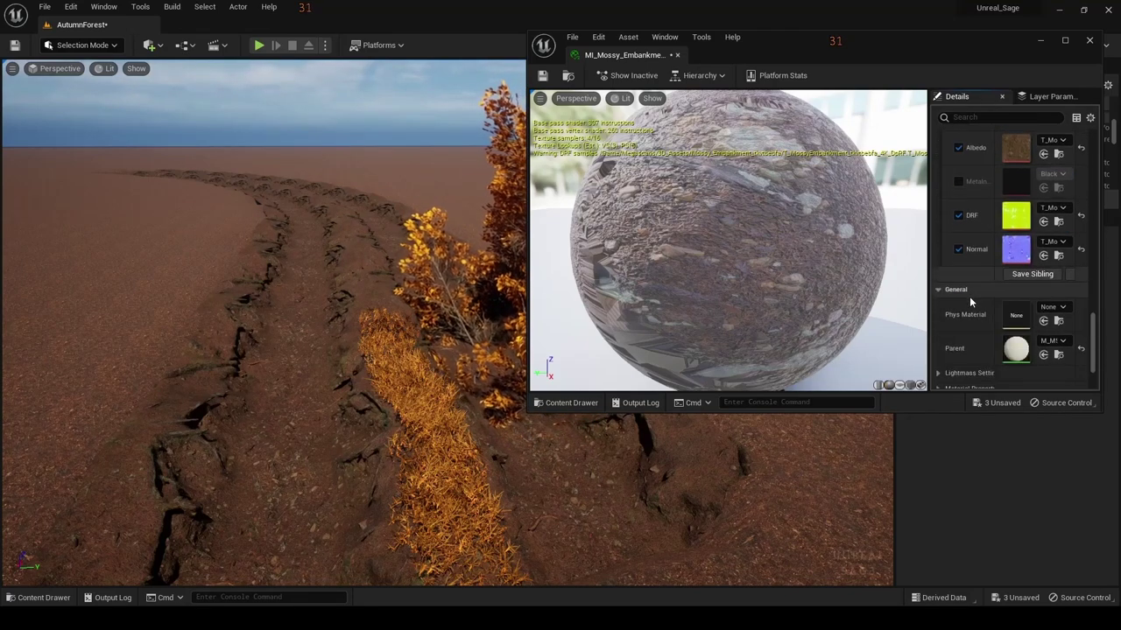
{"action": "scroll", "coordinate": [969, 273], "scroll_direction": "down", "scroll_amount": 2}
{"action": "scroll", "coordinate": [969, 276], "scroll_direction": "up", "scroll_amount": 4}
{"action": "scroll", "coordinate": [969, 276], "scroll_direction": "up", "scroll_amount": 4}
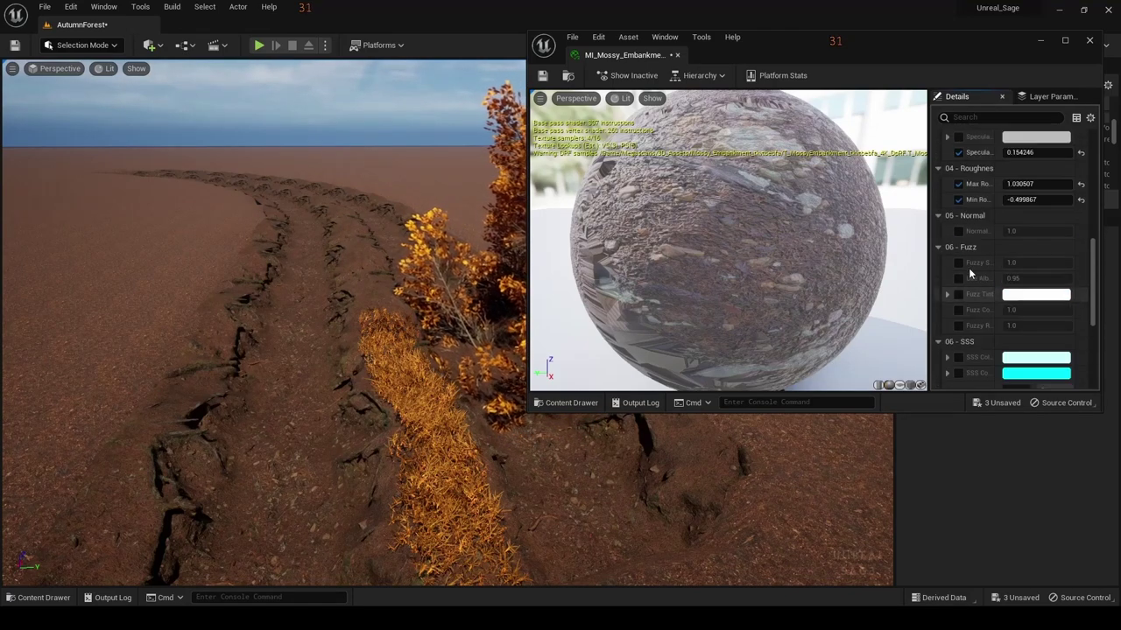
{"action": "scroll", "coordinate": [969, 275], "scroll_direction": "up", "scroll_amount": 4}
Save the mossy embankment material and close its editor
{"action": "left_click", "coordinate": [542, 75]}
{"action": "left_click", "coordinate": [676, 55]}
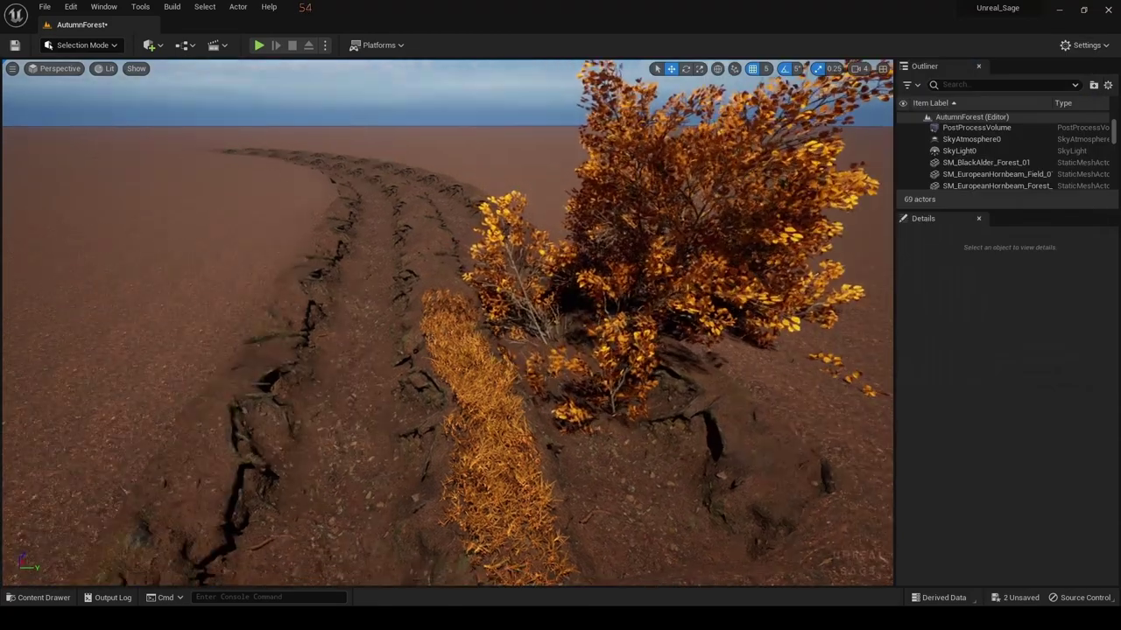
{"action": "left_click", "coordinate": [560, 262]}
{"action": "left_click", "coordinate": [512, 118]}
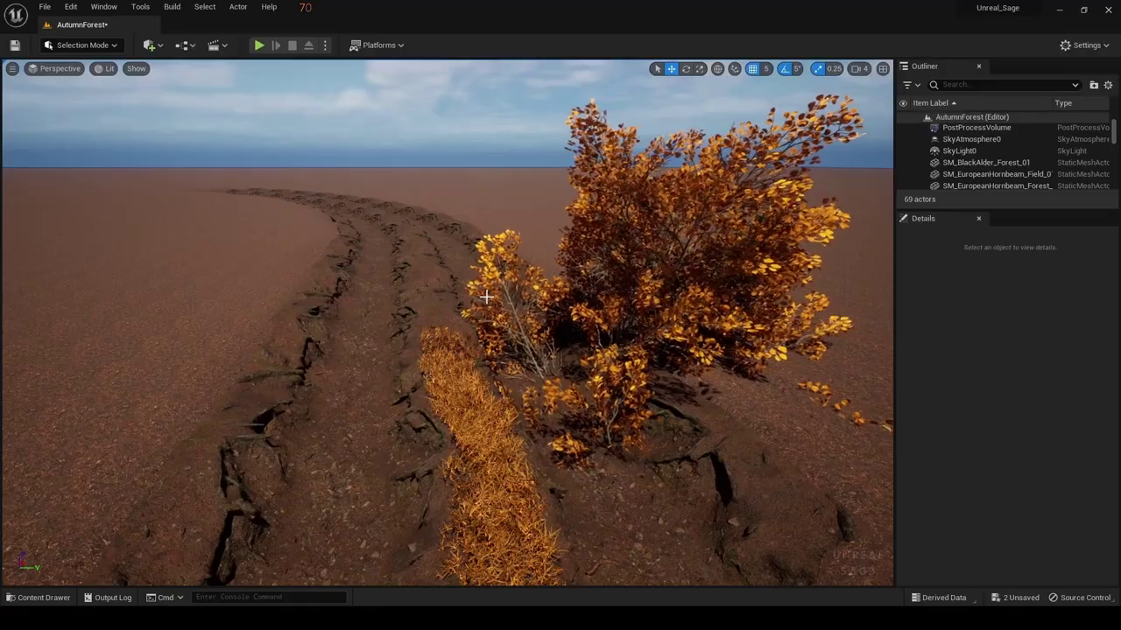
Orbit around the black alder tree and down the path, then pick Foliage Mode
{"action": "right_click_drag", "start_coordinate": [459, 306], "coordinate": [459, 307]}
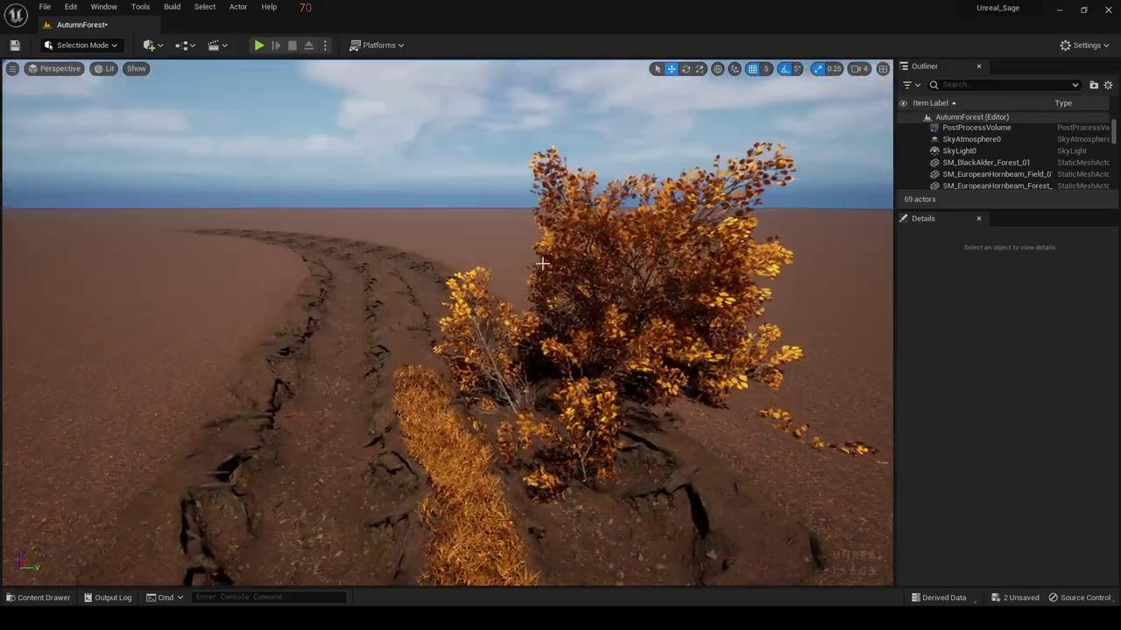
{"action": "left_click", "coordinate": [460, 307]}
{"action": "right_click_drag", "start_coordinate": [546, 322], "coordinate": [563, 525]}
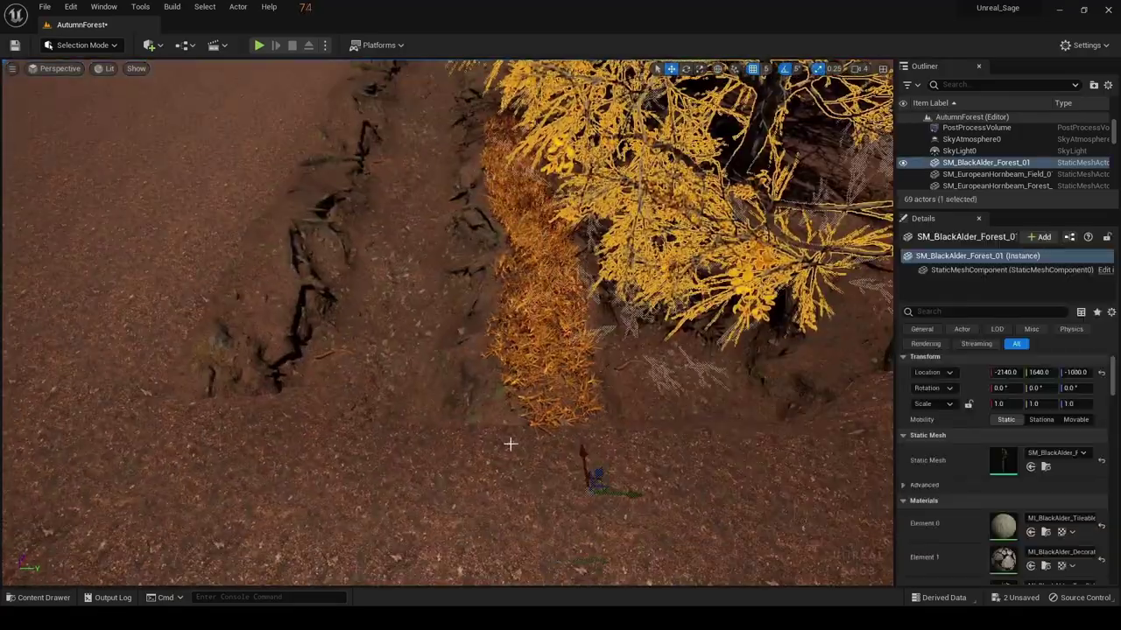
{"action": "left_click", "coordinate": [513, 445]}
{"action": "left_click_drag", "start_coordinate": [513, 444], "coordinate": [546, 378]}
{"action": "left_click", "coordinate": [708, 225]}
{"action": "left_click", "coordinate": [708, 225]}
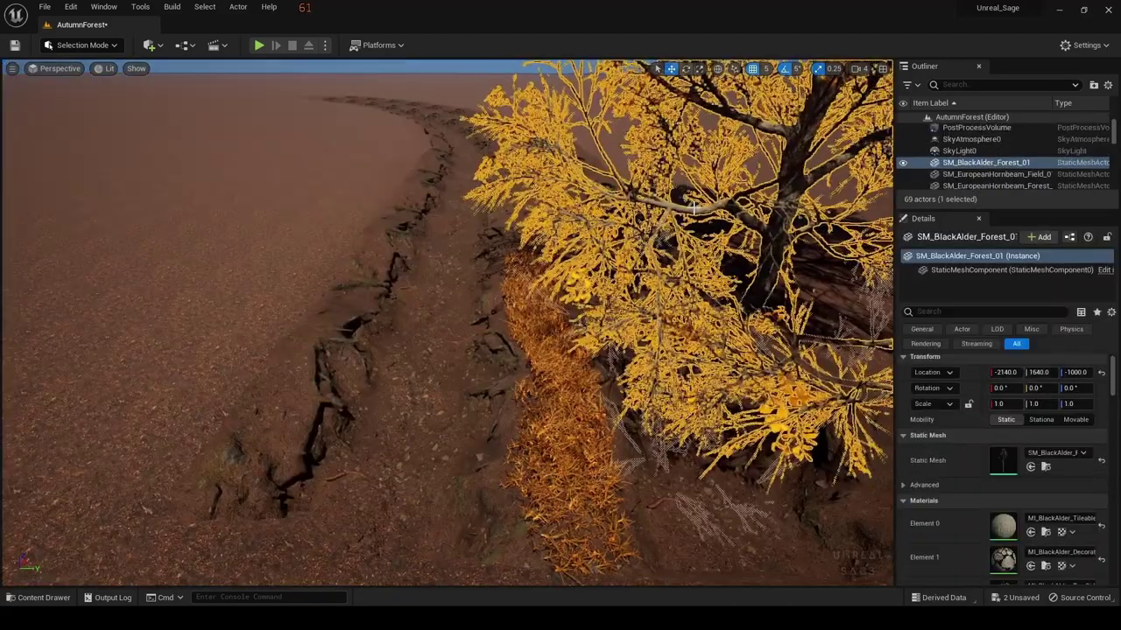
{"action": "right_click_drag", "start_coordinate": [708, 225], "coordinate": [561, 350]}
{"action": "key", "text": "Escape"}
{"action": "left_click", "coordinate": [116, 45]}
Use the Single foliage tool to lay grass at the lower left and down the path centre
{"action": "left_click", "coordinate": [79, 99]}
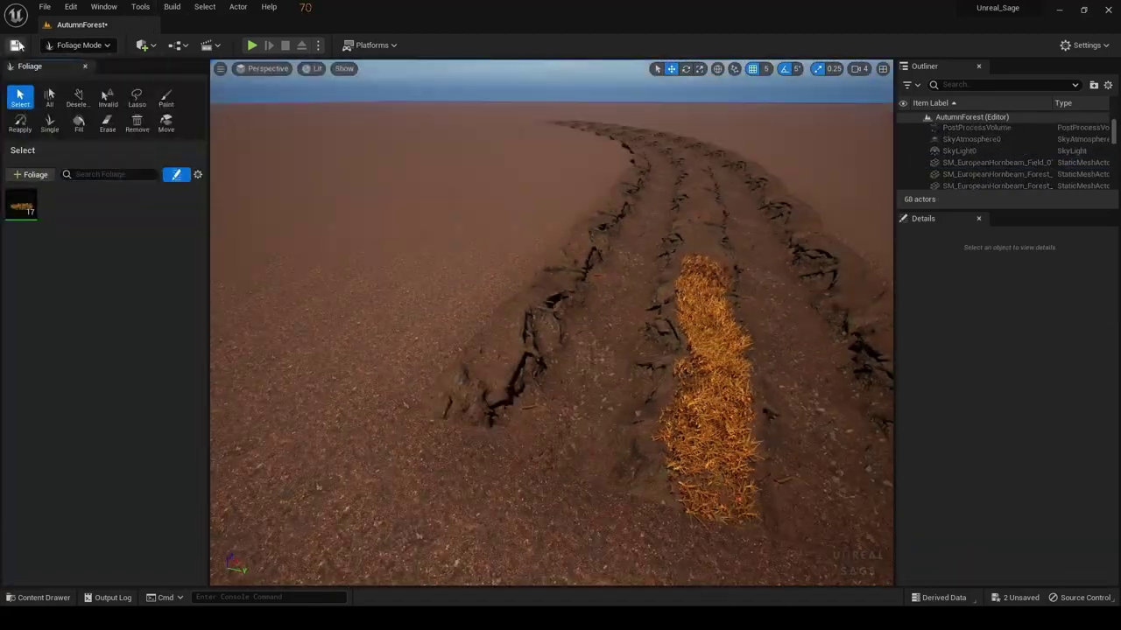
{"action": "left_click", "coordinate": [49, 123]}
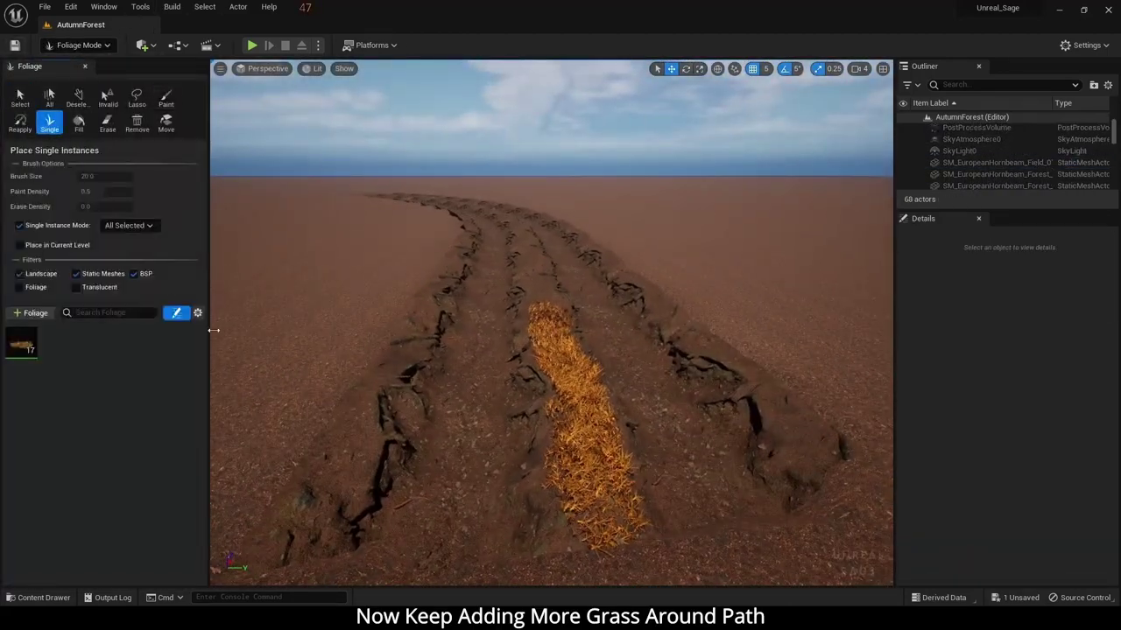
{"action": "left_click_drag", "start_coordinate": [292, 470], "coordinate": [343, 418]}
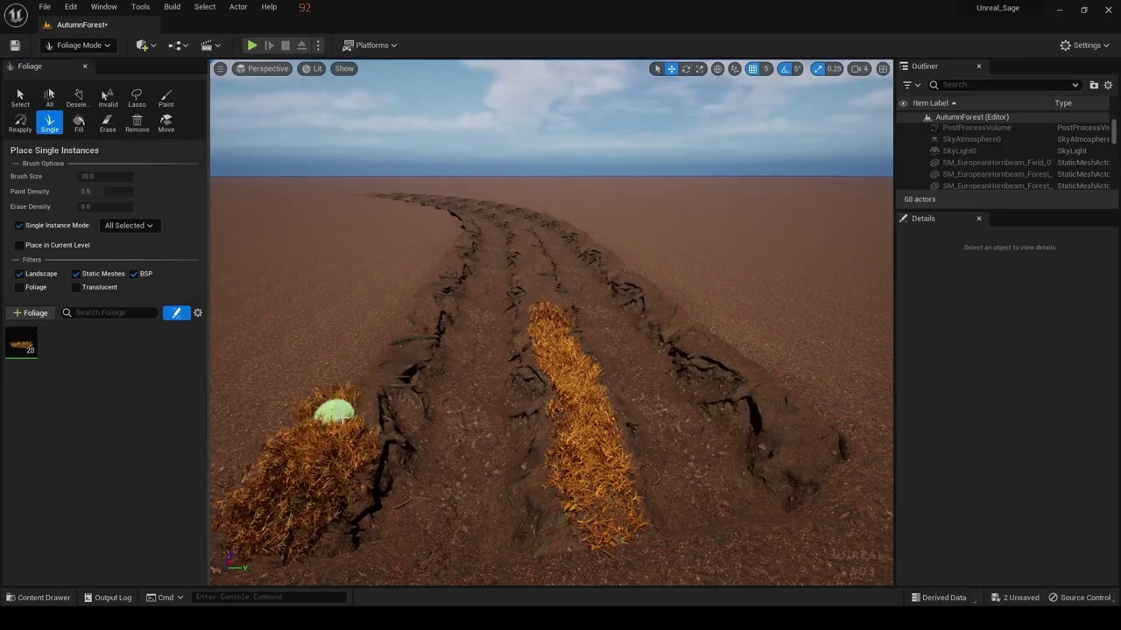
{"action": "mouse_move", "coordinate": [617, 555]}
{"action": "right_mouse_down"}
{"action": "mouse_move", "coordinate": [527, 496]}
{"action": "mouse_move", "coordinate": [543, 495]}
{"action": "right_mouse_up"}
{"action": "left_click", "coordinate": [527, 496]}
{"action": "left_click_drag", "start_coordinate": [543, 495], "coordinate": [556, 426]}
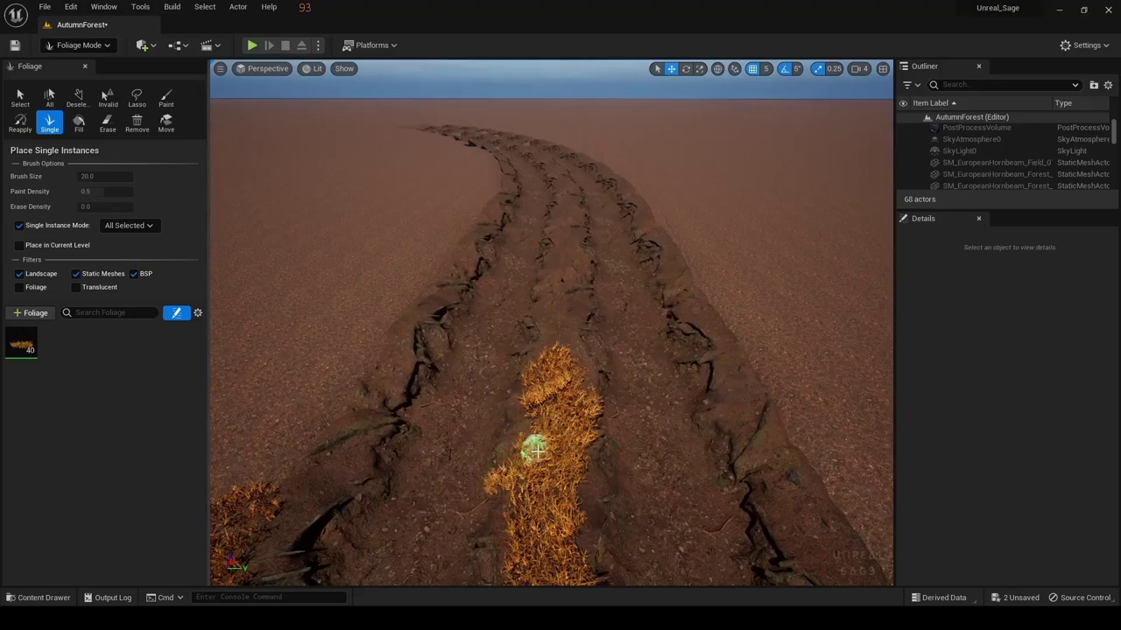
Extend grass up the slope and along the right edge of the cracked path
{"action": "mouse_move", "coordinate": [536, 449]}
{"action": "right_mouse_down"}
{"action": "mouse_move", "coordinate": [560, 350]}
{"action": "mouse_move", "coordinate": [552, 367]}
{"action": "mouse_move", "coordinate": [416, 432]}
{"action": "right_mouse_up"}
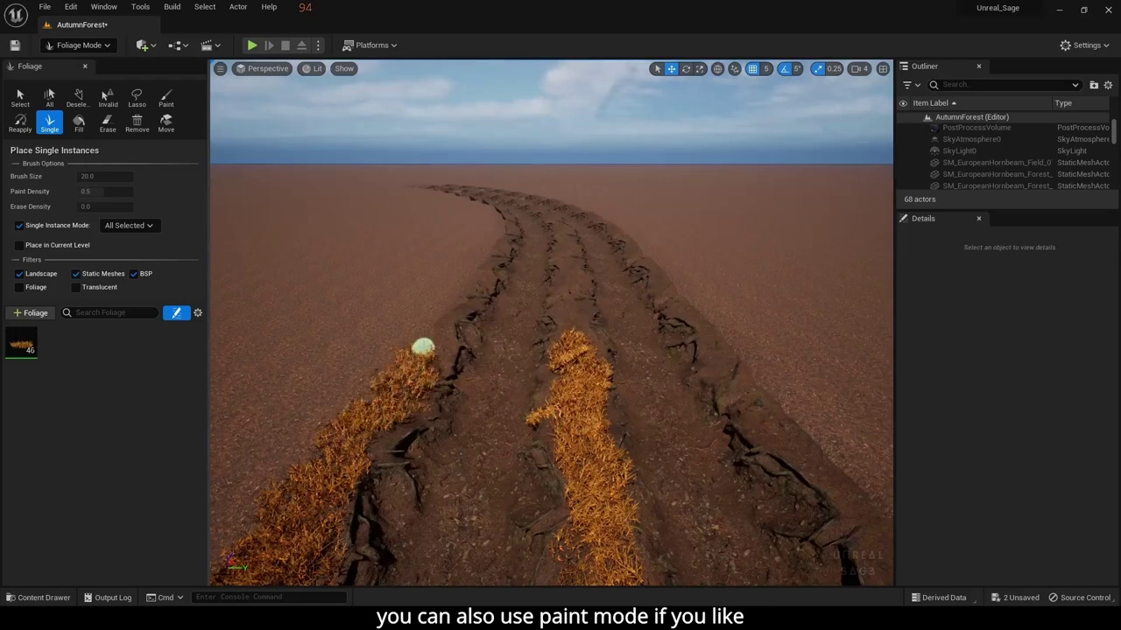
{"action": "right_click_drag", "start_coordinate": [571, 412], "coordinate": [695, 470]}
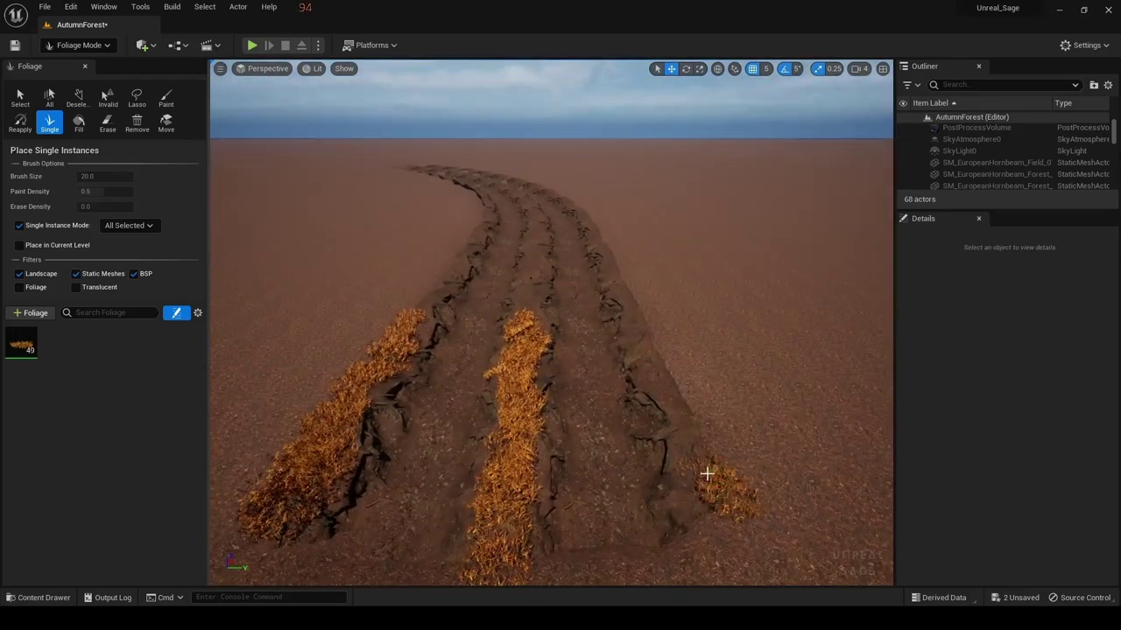
{"action": "left_click_drag", "start_coordinate": [734, 525], "coordinate": [699, 435]}
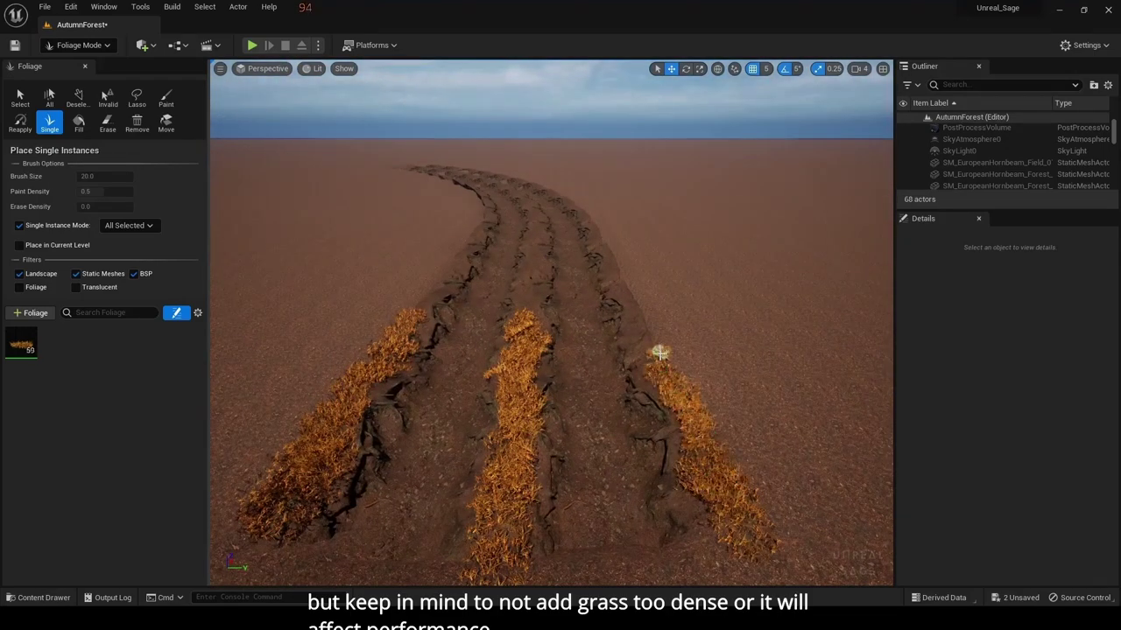
{"action": "right_click_drag", "start_coordinate": [700, 448], "coordinate": [738, 475]}
{"action": "left_click_drag", "start_coordinate": [738, 476], "coordinate": [720, 460]}
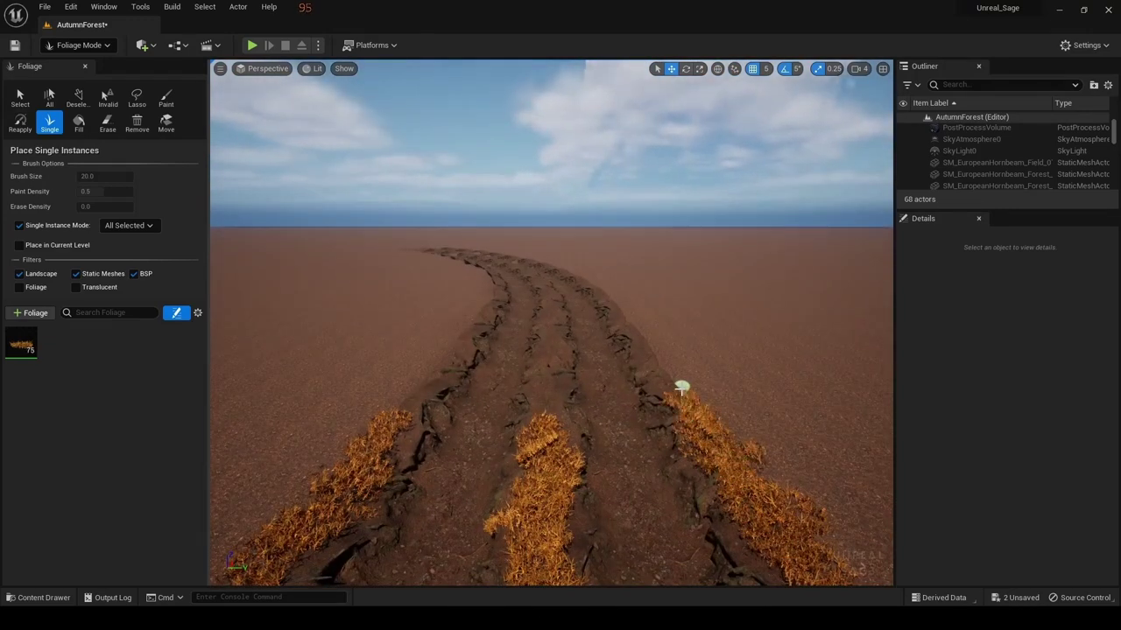
{"action": "right_click_drag", "start_coordinate": [544, 501], "coordinate": [544, 534]}
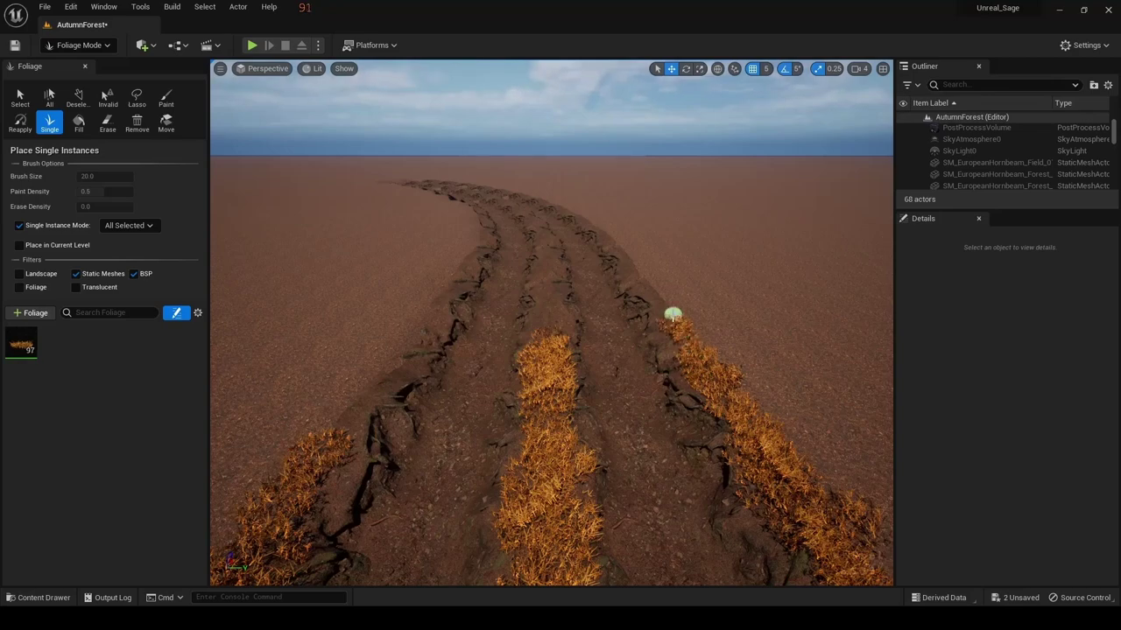
Place grass near the path edge and lengthen the centre grass strip
{"action": "right_click_drag", "start_coordinate": [252, 465], "coordinate": [308, 517]}
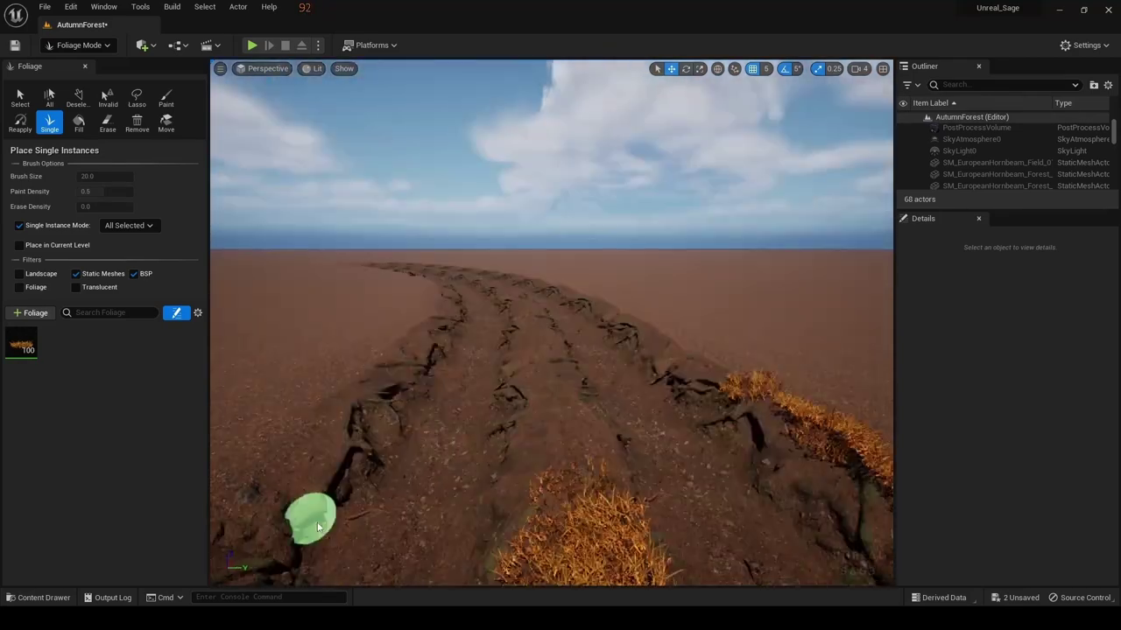
{"action": "left_click", "coordinate": [568, 456]}
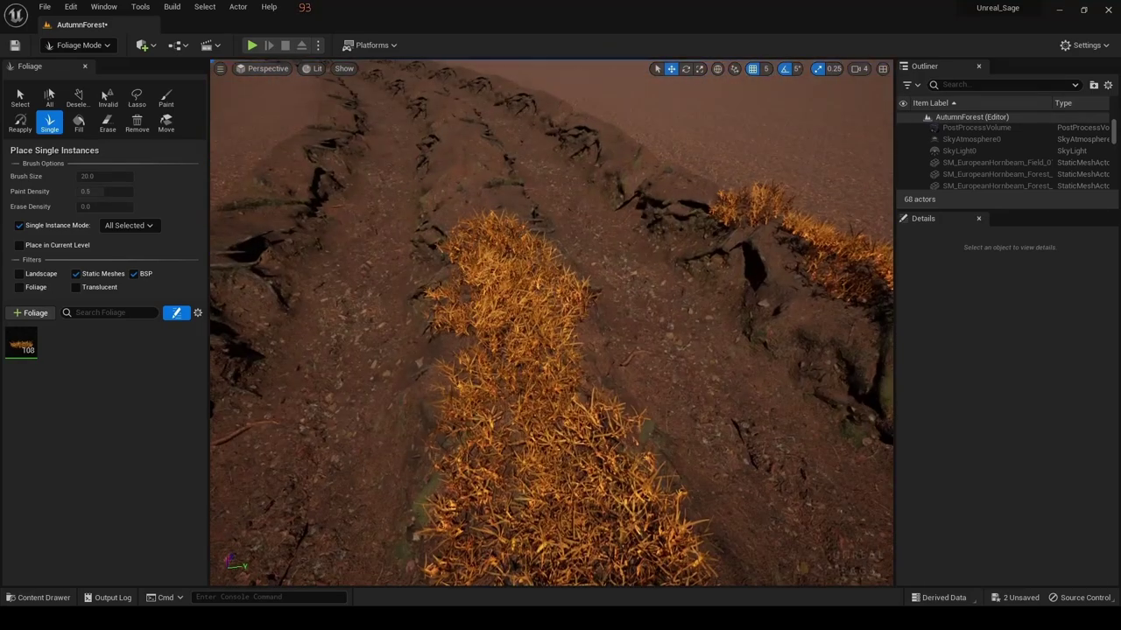
{"action": "mouse_move", "coordinate": [534, 431]}
{"action": "right_mouse_down"}
{"action": "mouse_move", "coordinate": [557, 499]}
{"action": "mouse_move", "coordinate": [590, 413]}
{"action": "right_mouse_up"}
{"action": "left_click", "coordinate": [557, 499]}
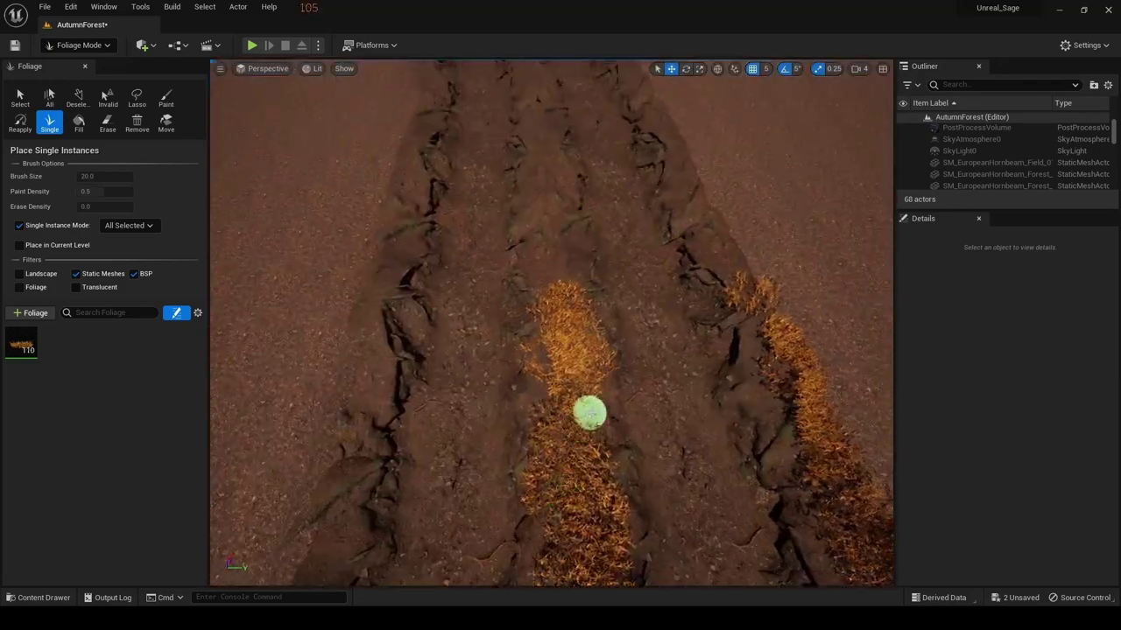
{"action": "right_click_drag", "start_coordinate": [579, 311], "coordinate": [555, 325]}
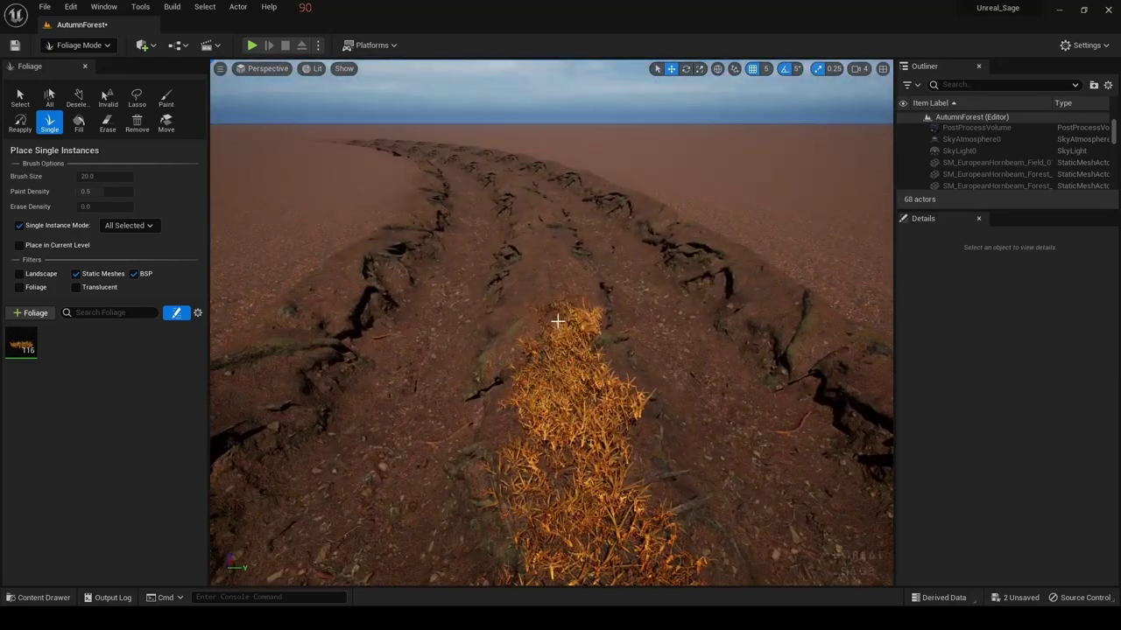
{"action": "left_click_drag", "start_coordinate": [555, 324], "coordinate": [614, 250]}
{"action": "right_click_drag", "start_coordinate": [615, 250], "coordinate": [539, 357]}
{"action": "left_click", "coordinate": [540, 357]}
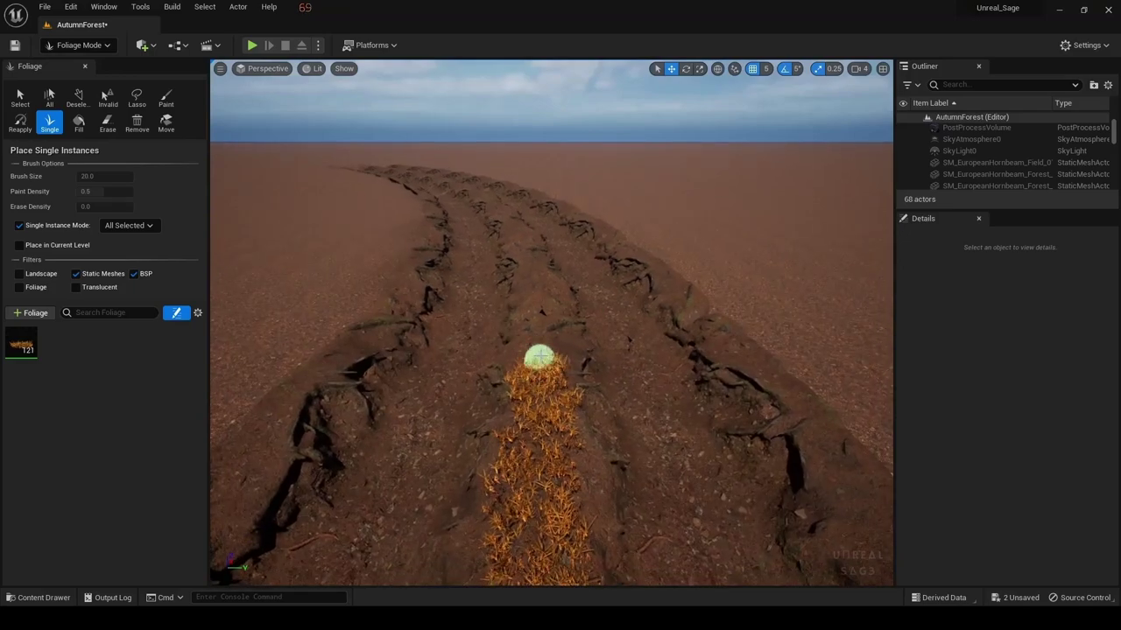
{"action": "right_click_drag", "start_coordinate": [542, 306], "coordinate": [546, 393]}
{"action": "left_click_drag", "start_coordinate": [545, 393], "coordinate": [526, 316]}
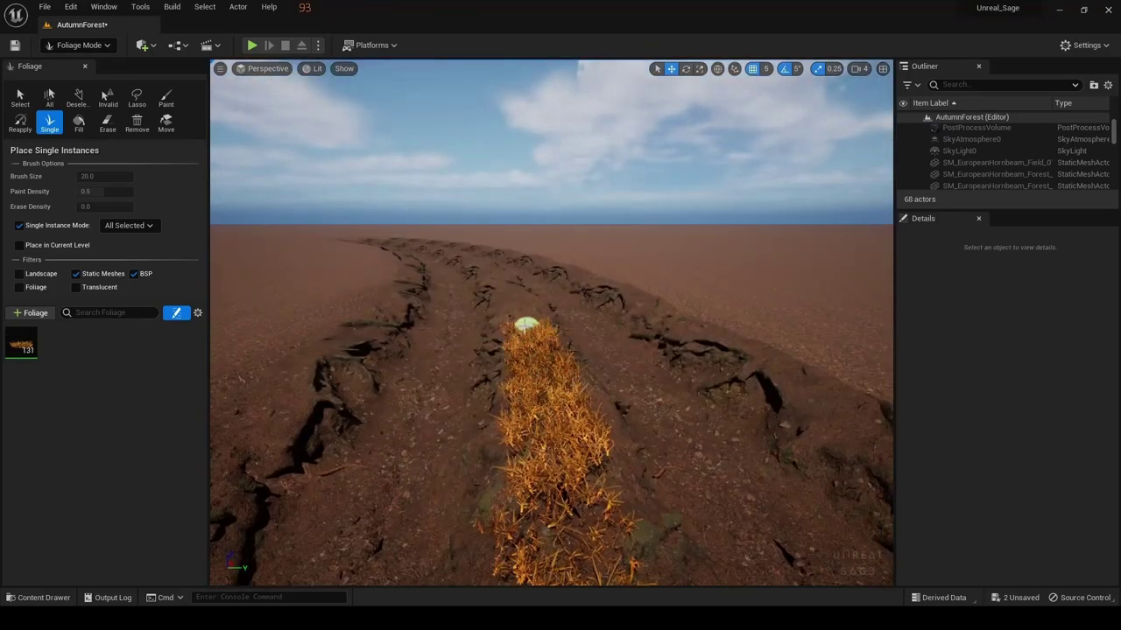
{"action": "mouse_move", "coordinate": [525, 317]}
{"action": "right_mouse_down"}
{"action": "mouse_move", "coordinate": [534, 263]}
{"action": "mouse_move", "coordinate": [581, 517]}
{"action": "right_mouse_up"}
{"action": "left_click_drag", "start_coordinate": [581, 517], "coordinate": [549, 370]}
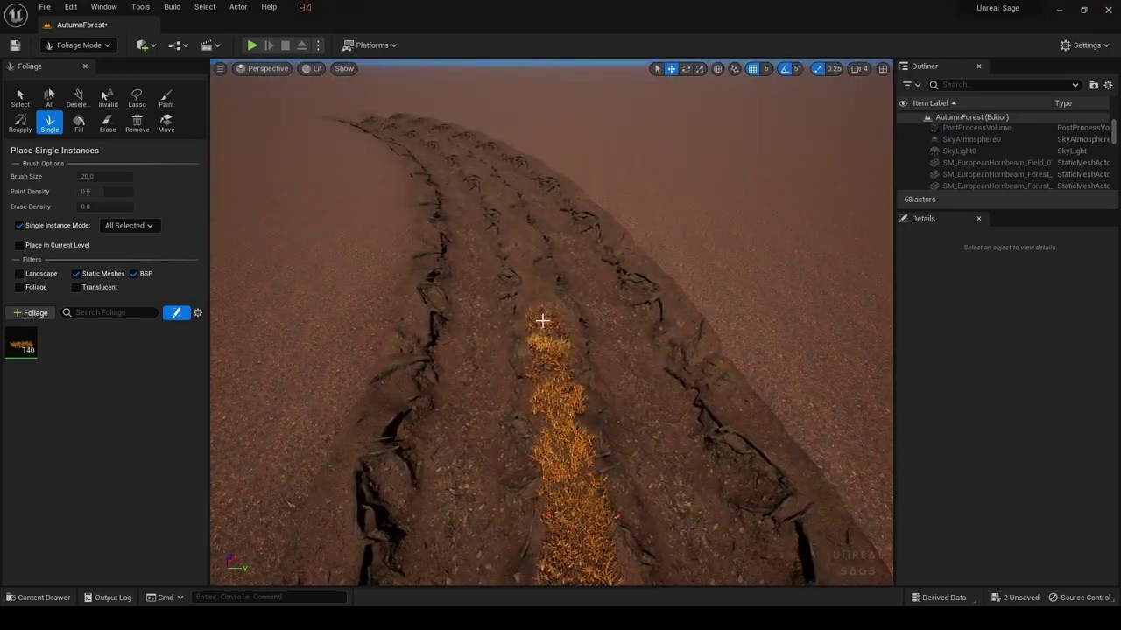
Paint more grass clumps further up the middle of the path
{"action": "right_click_drag", "start_coordinate": [536, 291], "coordinate": [504, 536]}
{"action": "left_click_drag", "start_coordinate": [504, 536], "coordinate": [506, 278]}
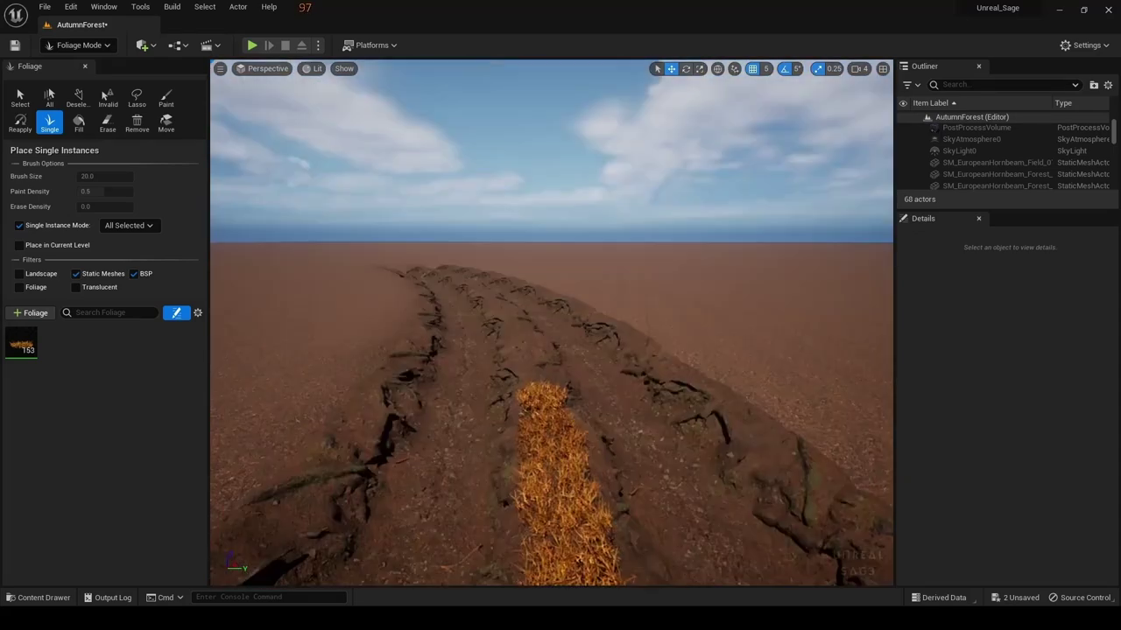
{"action": "right_click_drag", "start_coordinate": [513, 276], "coordinate": [548, 475]}
{"action": "left_click_drag", "start_coordinate": [548, 475], "coordinate": [528, 403]}
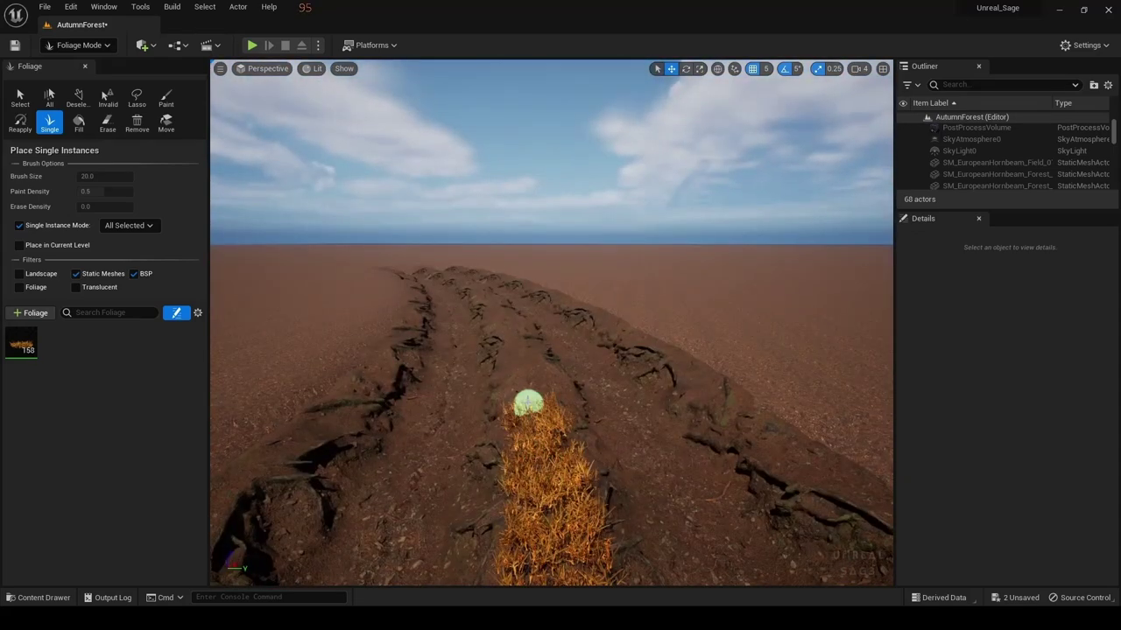
{"action": "right_click_drag", "start_coordinate": [592, 560], "coordinate": [555, 535]}
{"action": "left_click_drag", "start_coordinate": [555, 535], "coordinate": [525, 422]}
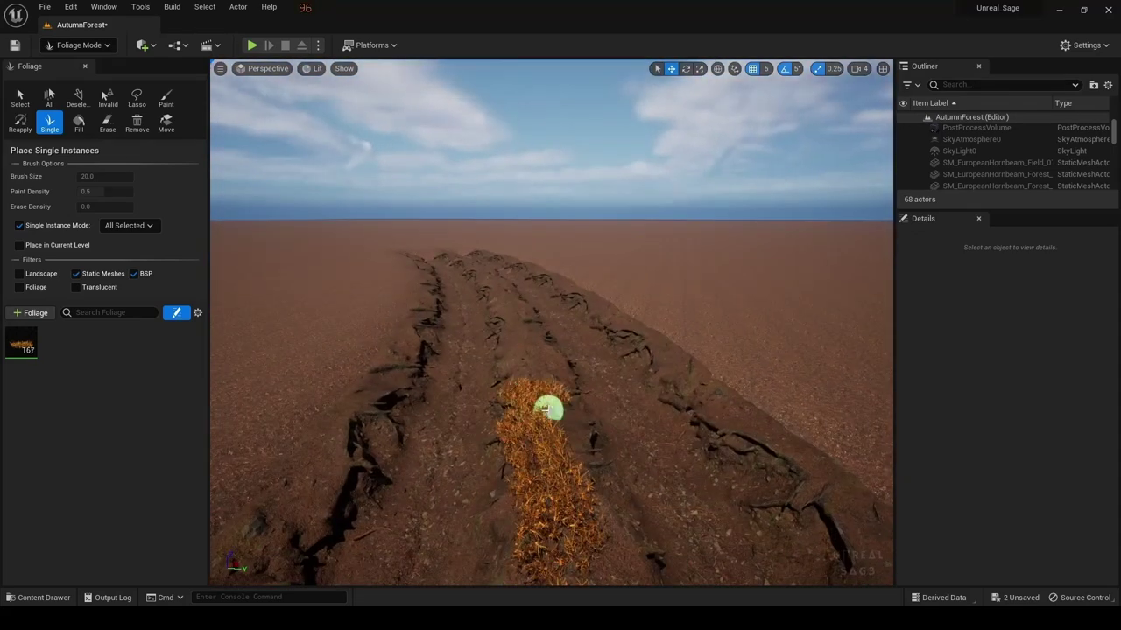
{"action": "right_click_drag", "start_coordinate": [570, 528], "coordinate": [546, 500]}
{"action": "left_click_drag", "start_coordinate": [545, 501], "coordinate": [522, 396]}
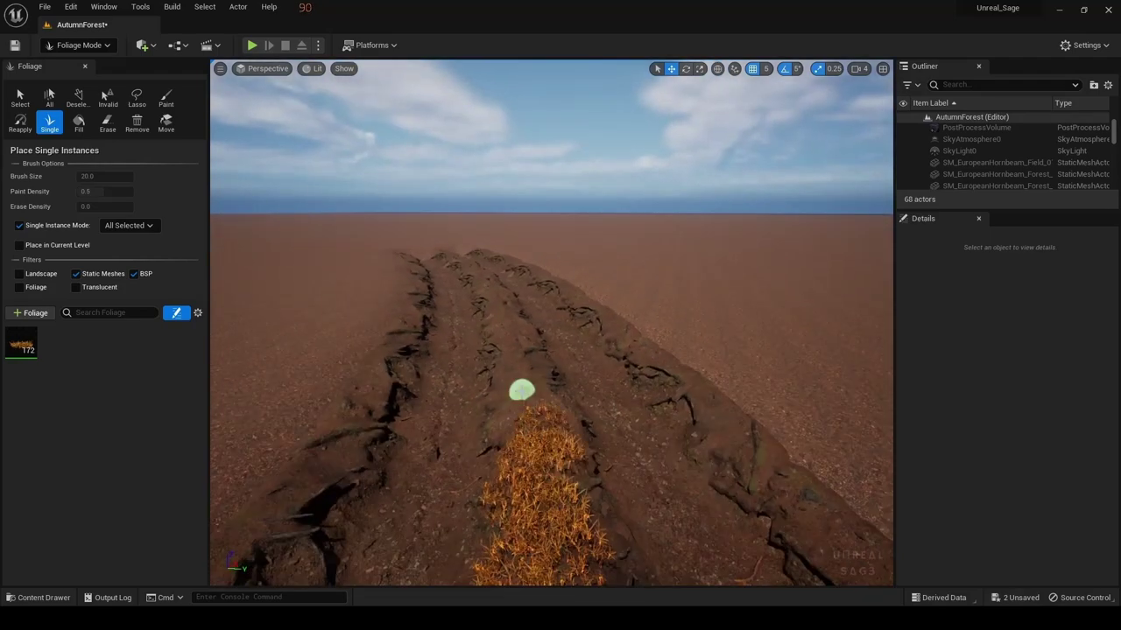
{"action": "right_click_drag", "start_coordinate": [520, 424], "coordinate": [561, 463]}
{"action": "left_click_drag", "start_coordinate": [560, 463], "coordinate": [543, 409]}
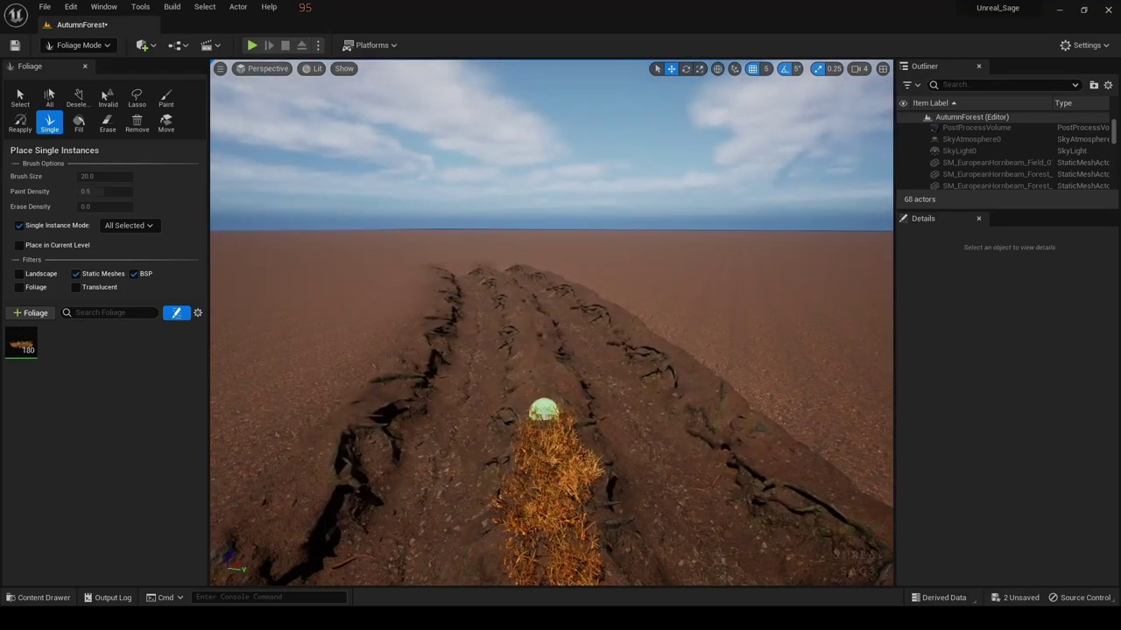
{"action": "right_click_drag", "start_coordinate": [572, 393], "coordinate": [578, 520]}
{"action": "left_click_drag", "start_coordinate": [578, 520], "coordinate": [536, 388]}
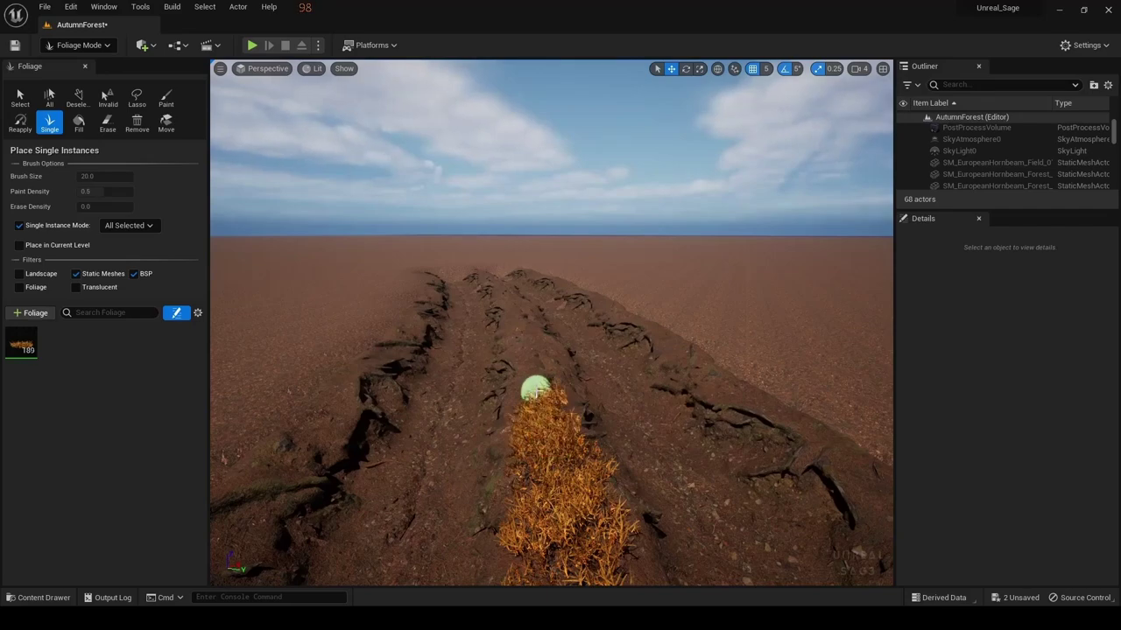
Fill in the rest of the centre strip until the foliage count reaches 235
{"action": "right_click_drag", "start_coordinate": [535, 354], "coordinate": [570, 362]}
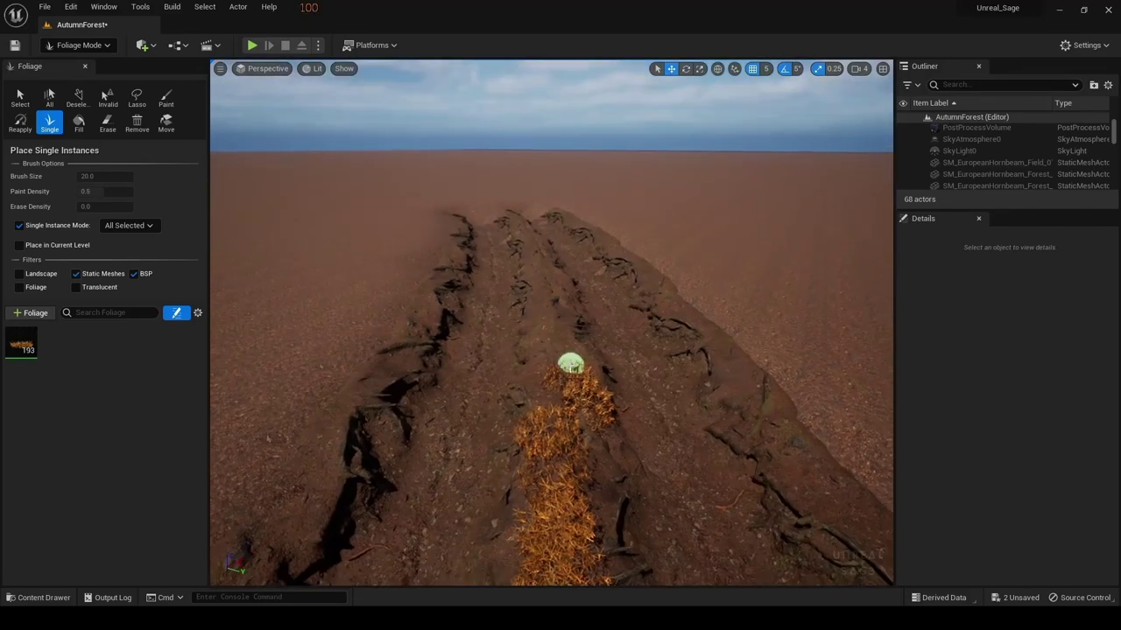
{"action": "left_click_drag", "start_coordinate": [569, 363], "coordinate": [546, 328]}
{"action": "right_click_drag", "start_coordinate": [543, 353], "coordinate": [551, 491]}
{"action": "left_click_drag", "start_coordinate": [552, 490], "coordinate": [542, 411]}
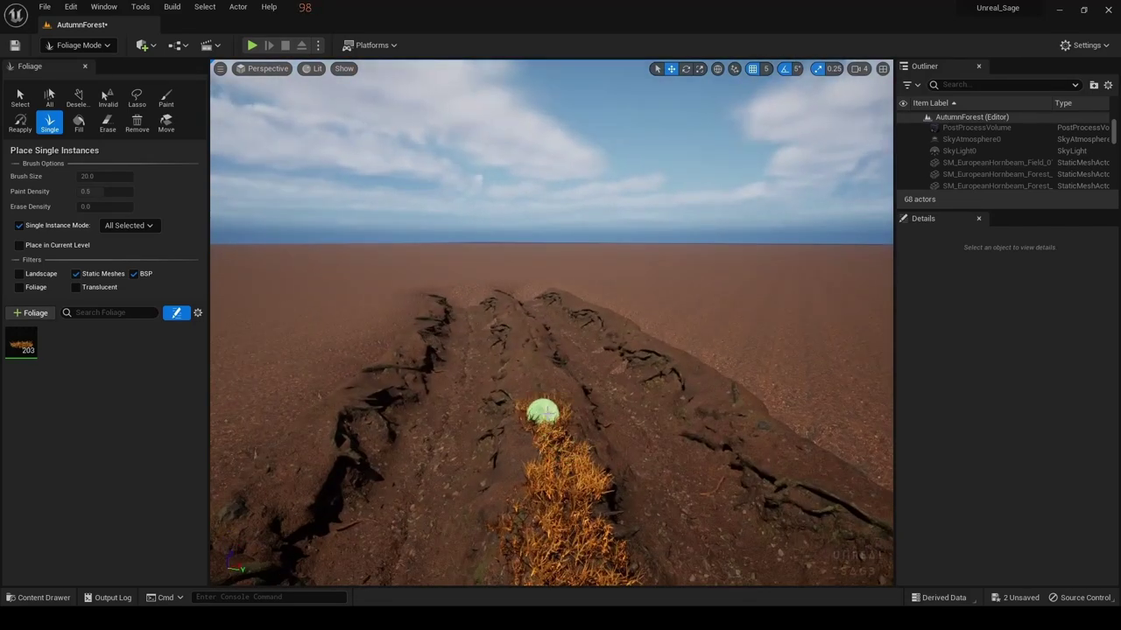
{"action": "right_click_drag", "start_coordinate": [534, 400], "coordinate": [565, 442]}
{"action": "left_click_drag", "start_coordinate": [565, 442], "coordinate": [578, 483]}
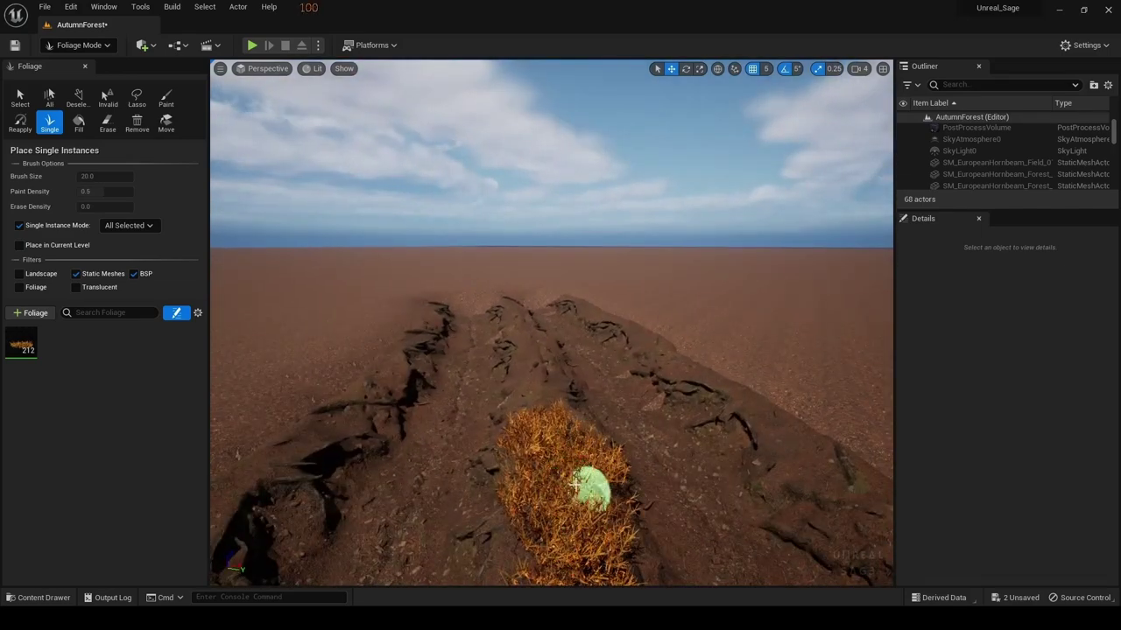
{"action": "right_click_drag", "start_coordinate": [544, 384], "coordinate": [572, 405]}
{"action": "left_click_drag", "start_coordinate": [573, 405], "coordinate": [577, 438]}
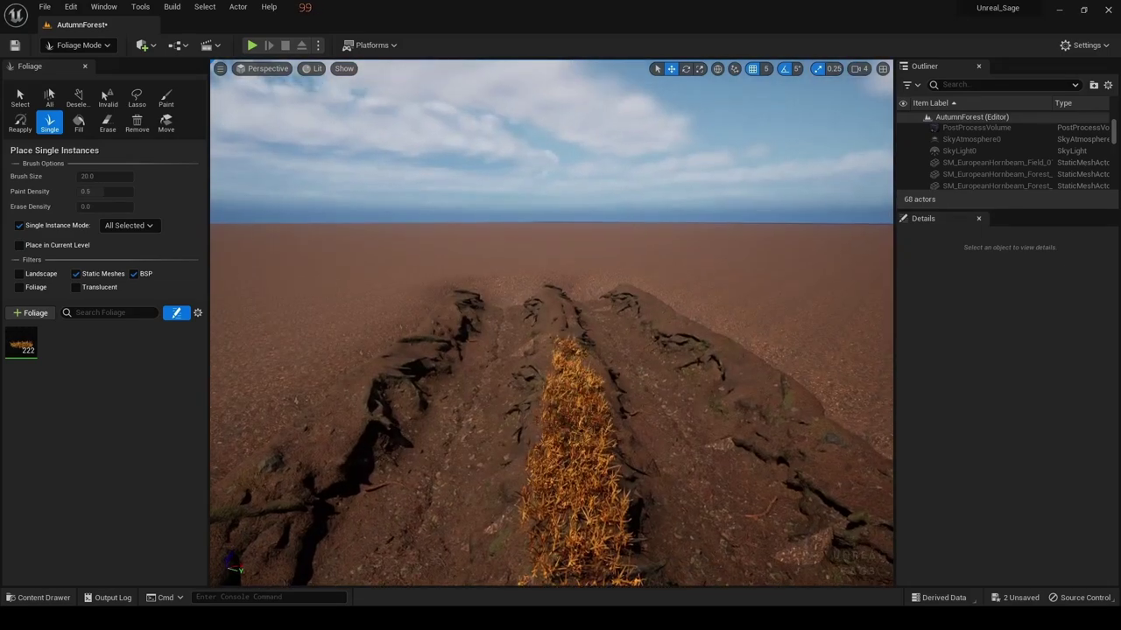
{"action": "right_click_drag", "start_coordinate": [578, 437], "coordinate": [584, 517]}
{"action": "left_click", "coordinate": [584, 517]}
{"action": "left_click_drag", "start_coordinate": [584, 516], "coordinate": [560, 434]}
{"action": "mouse_move", "coordinate": [538, 378]}
{"action": "right_mouse_down"}
{"action": "mouse_move", "coordinate": [718, 450]}
{"action": "mouse_move", "coordinate": [624, 478]}
{"action": "mouse_move", "coordinate": [604, 438]}
{"action": "right_mouse_up"}
{"action": "left_click", "coordinate": [624, 478]}
{"action": "left_click", "coordinate": [593, 510]}
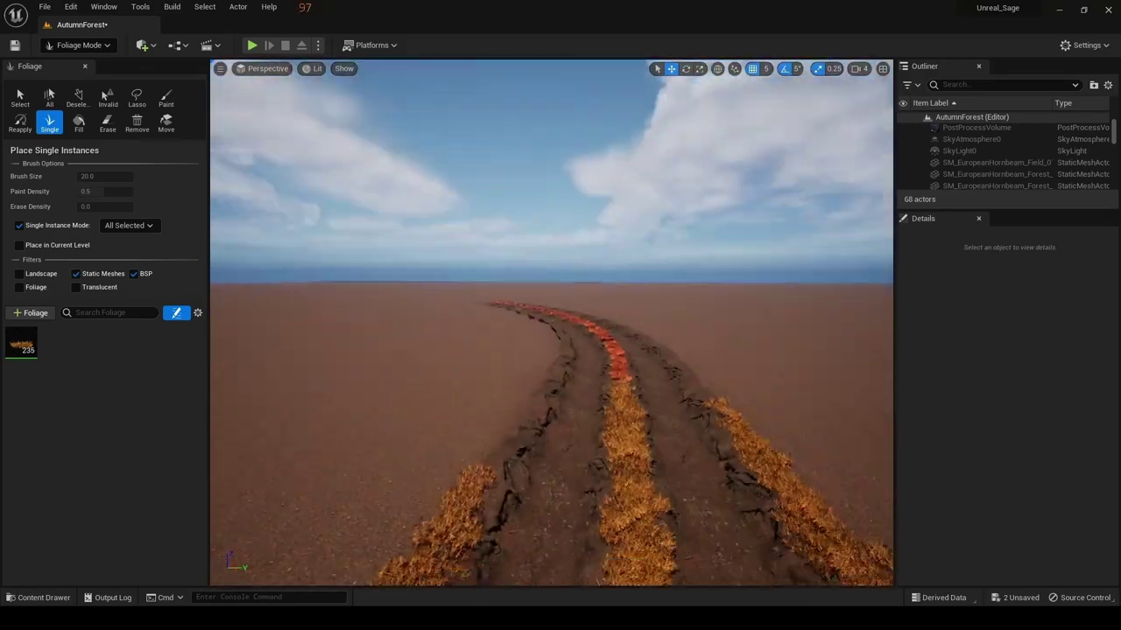
Browse the Content Drawer to Megascans > 3D_Plants > Grass_Clumps_rbojr
{"action": "right_click_drag", "start_coordinate": [578, 520], "coordinate": [580, 560]}
{"action": "left_click", "coordinate": [39, 598]}
{"action": "left_click", "coordinate": [280, 395]}
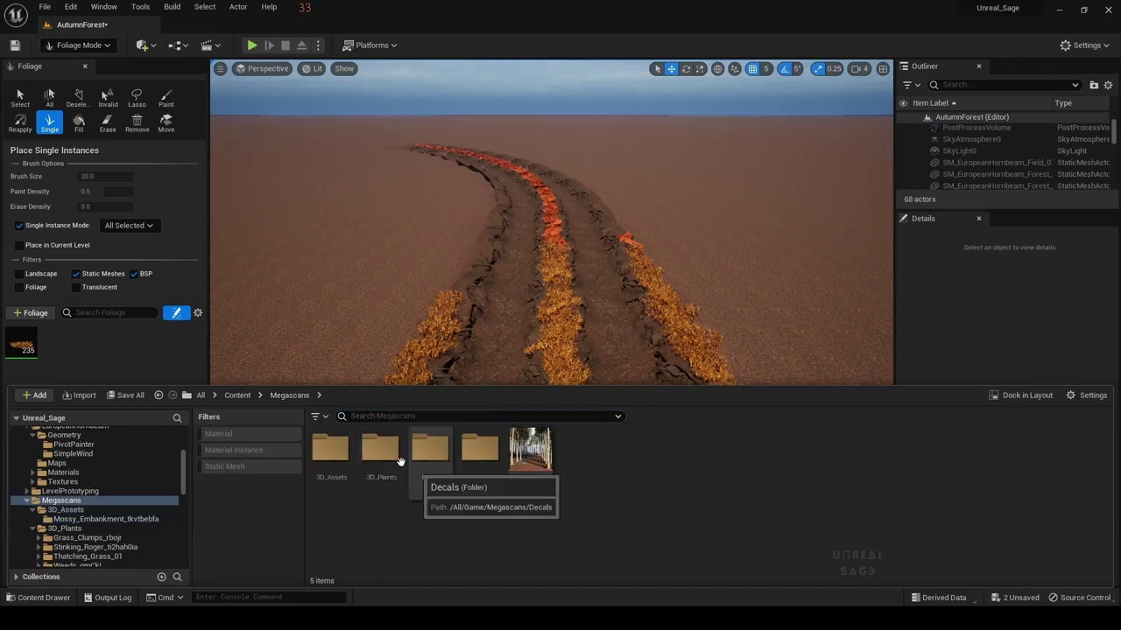
{"action": "double_click", "coordinate": [399, 461]}
{"action": "double_click", "coordinate": [333, 453]}
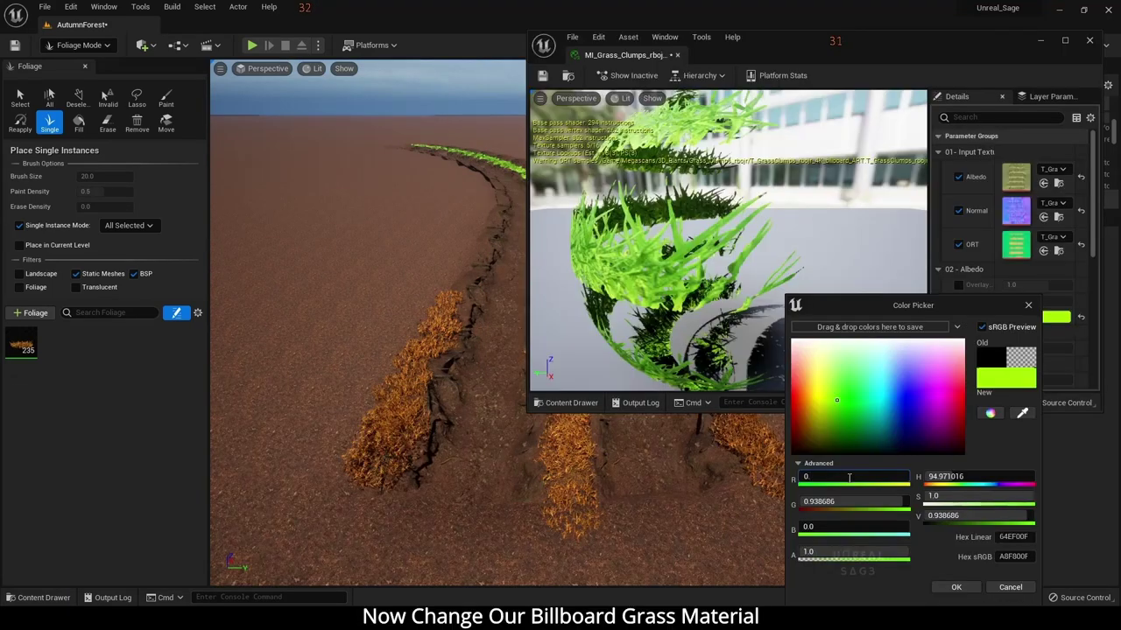
Set the grass material's Color Overlay to R 0.650428, G 0.191104, B 0
{"action": "type", "text": ".650428"}
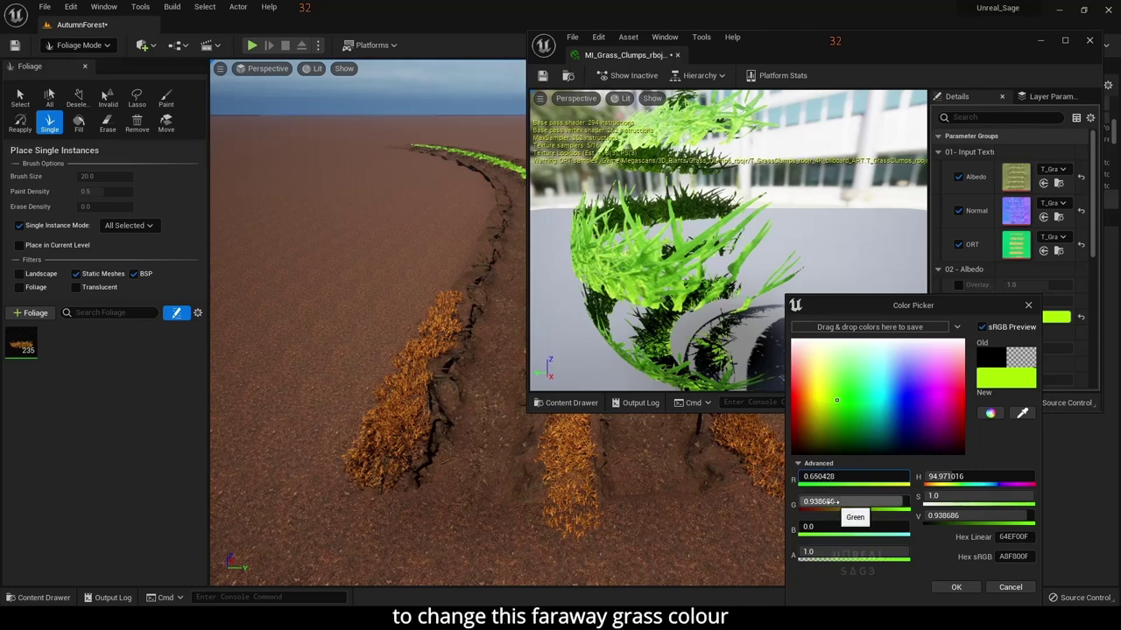
{"action": "left_click", "coordinate": [834, 502]}
{"action": "type", "text": "0.19"}
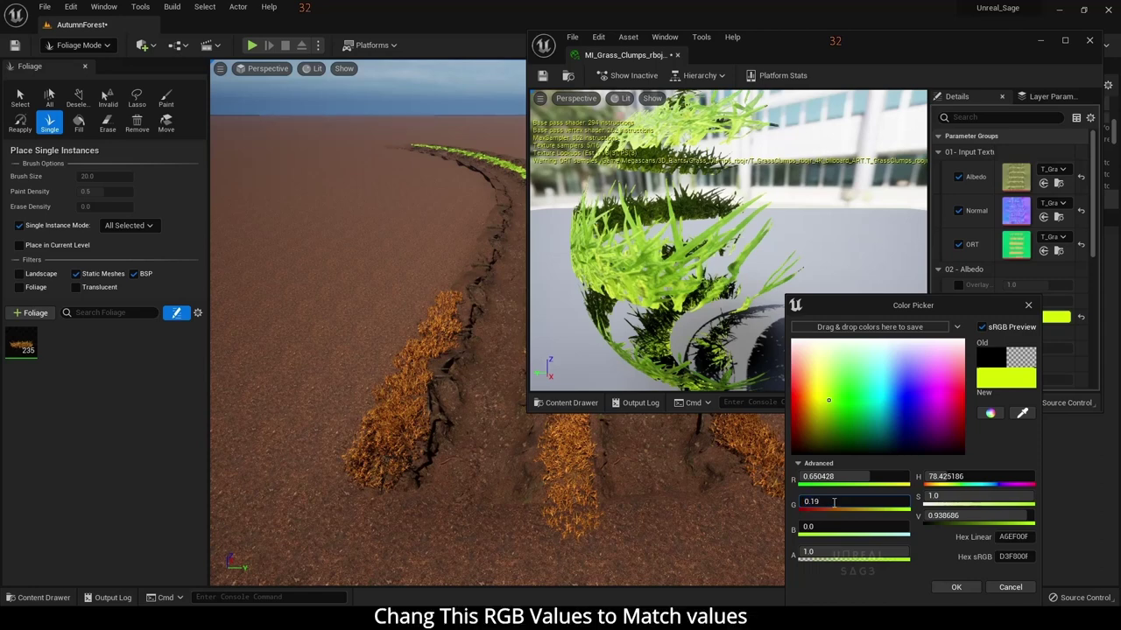
{"action": "type", "text": "1104"}
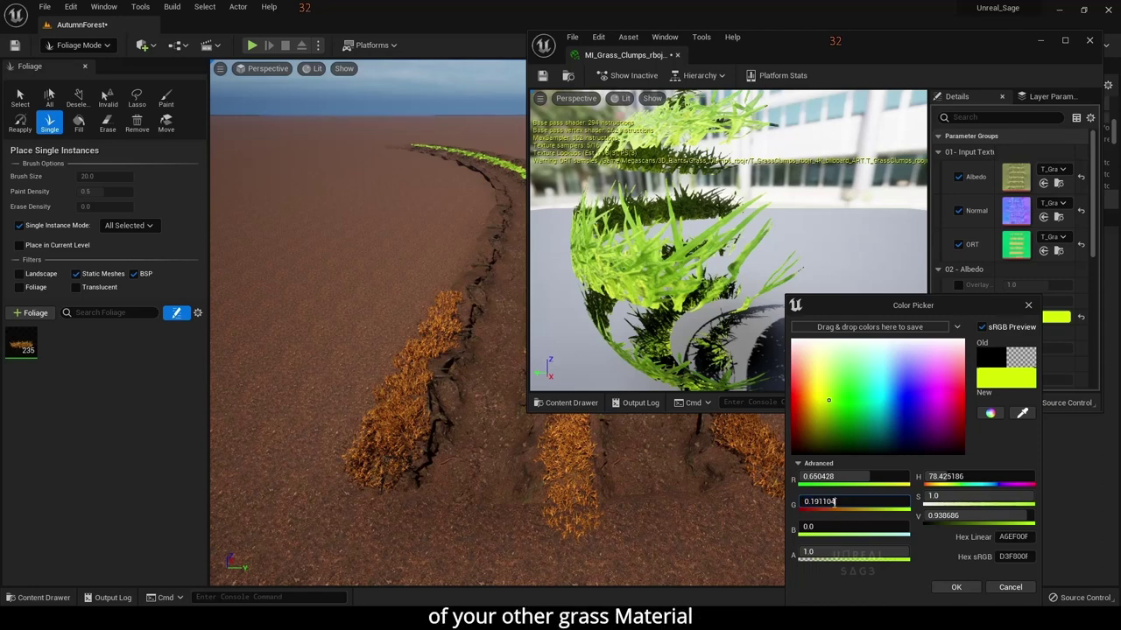
{"action": "key", "text": "Return"}
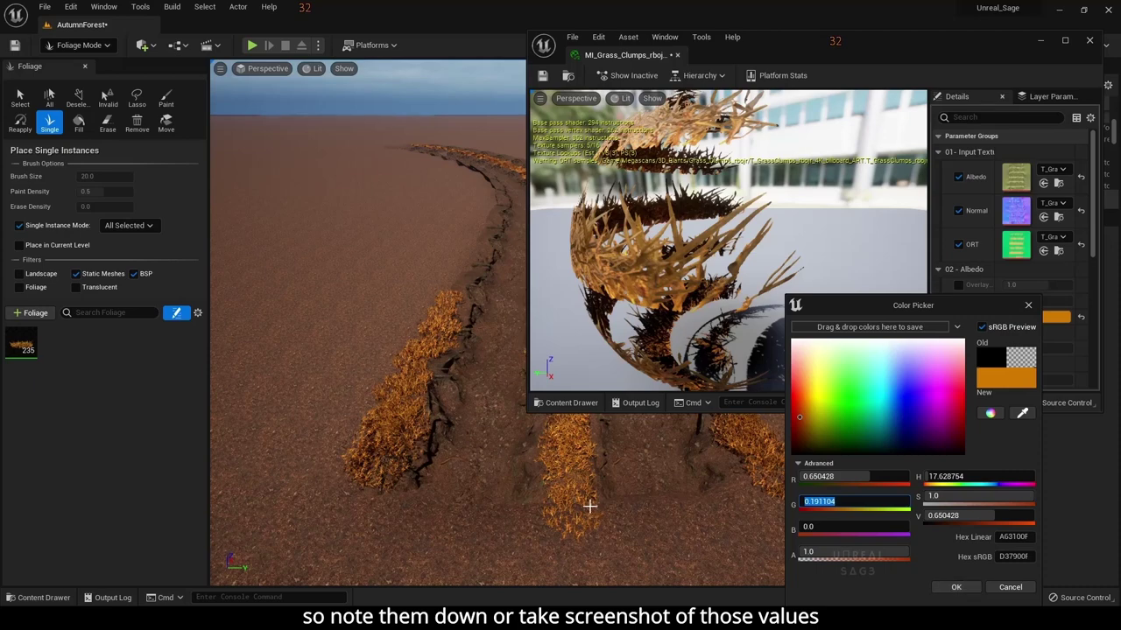
{"action": "right_click_drag", "start_coordinate": [589, 506], "coordinate": [589, 506]}
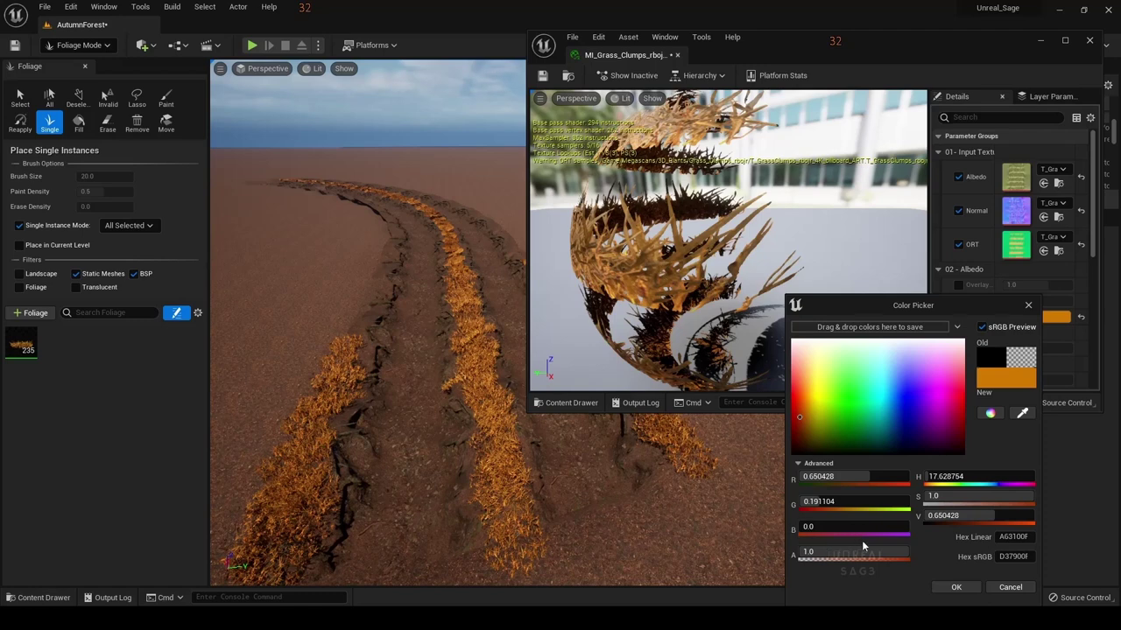
{"action": "left_click", "coordinate": [955, 586]}
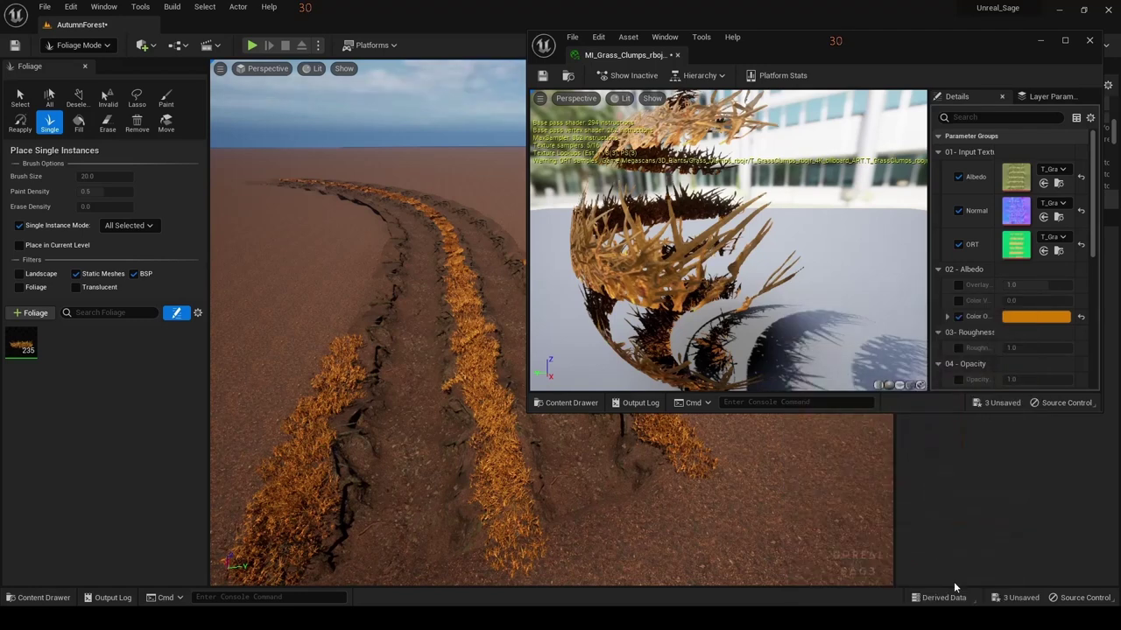
Close the grass material, enable landscape placement, undo, and place a left-edge clump
{"action": "left_click", "coordinate": [1089, 42]}
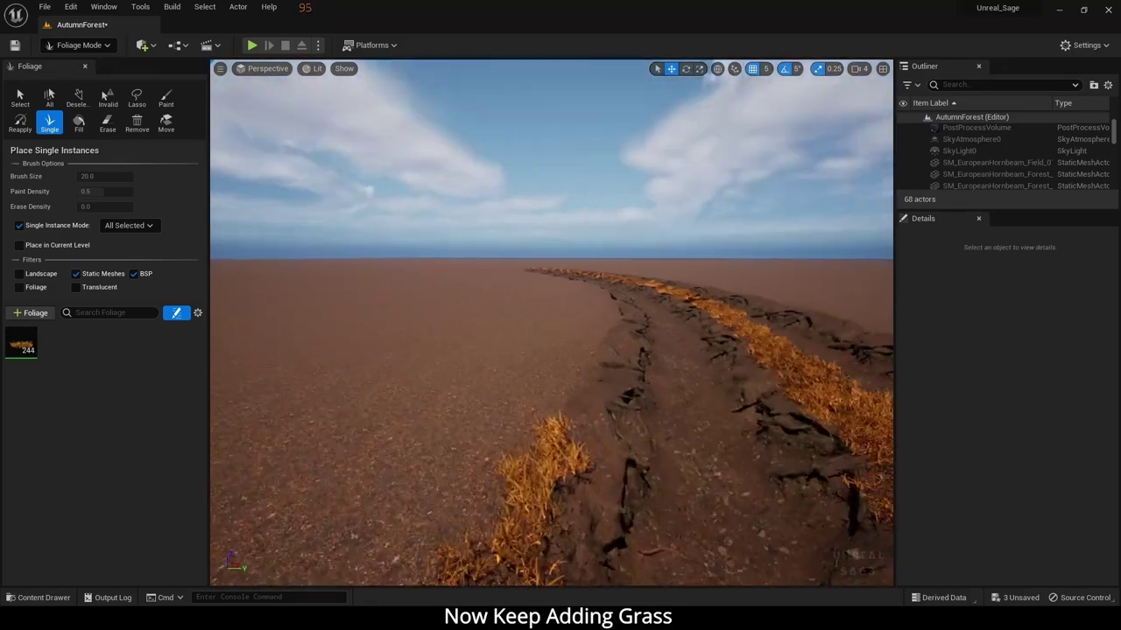
{"action": "left_click", "coordinate": [19, 273]}
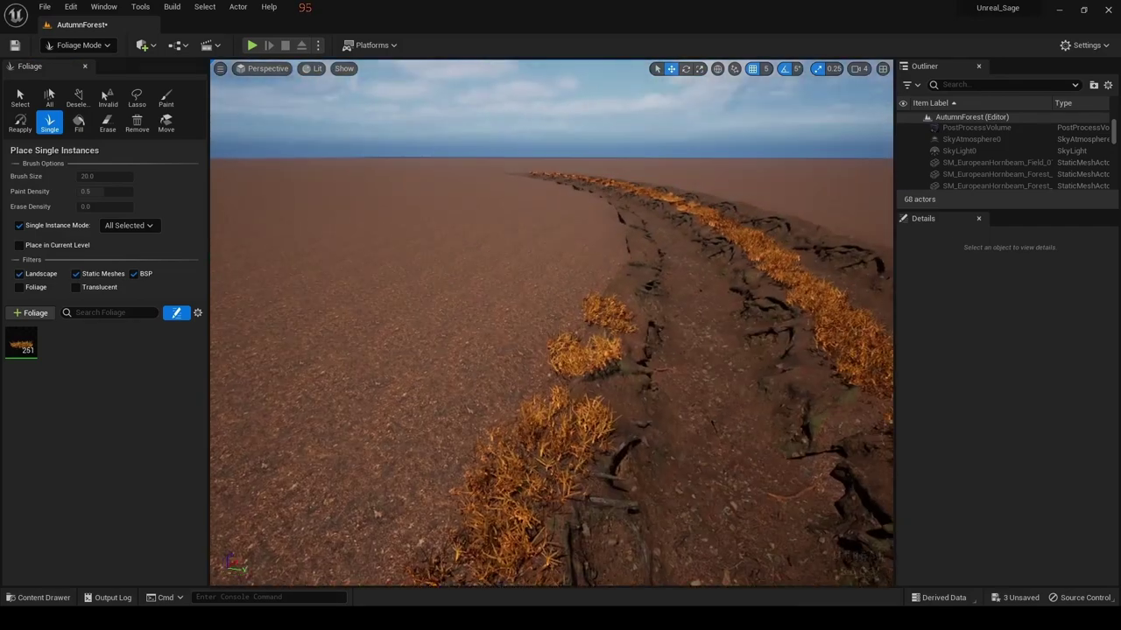
{"action": "key", "text": "ctrl+z"}
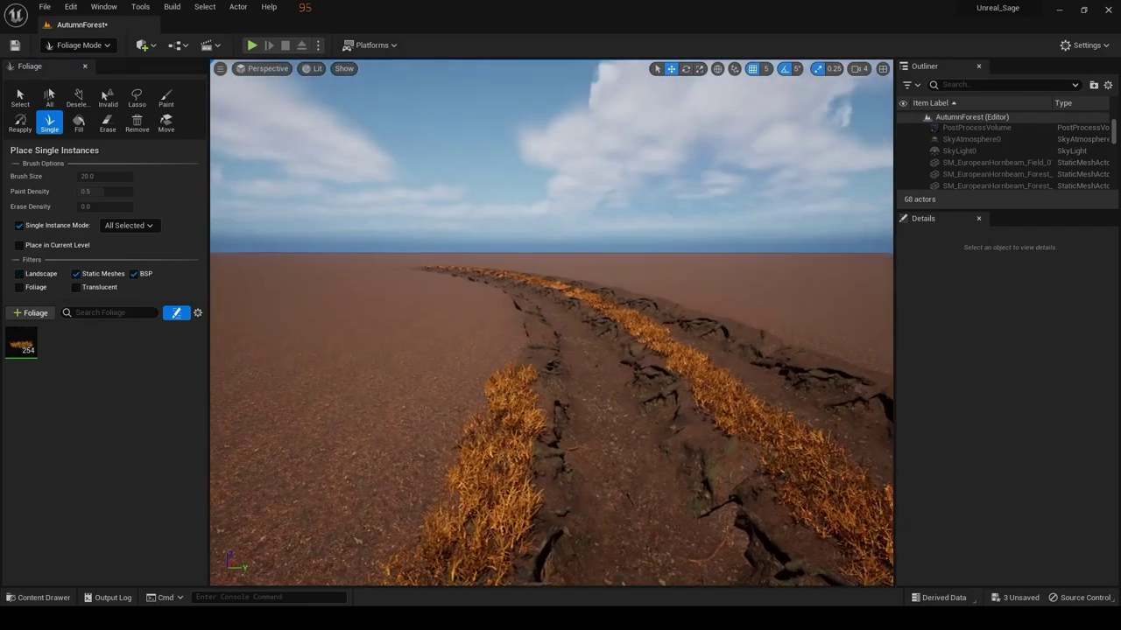
{"action": "right_click_drag", "start_coordinate": [609, 295], "coordinate": [520, 406]}
{"action": "left_click", "coordinate": [519, 405]}
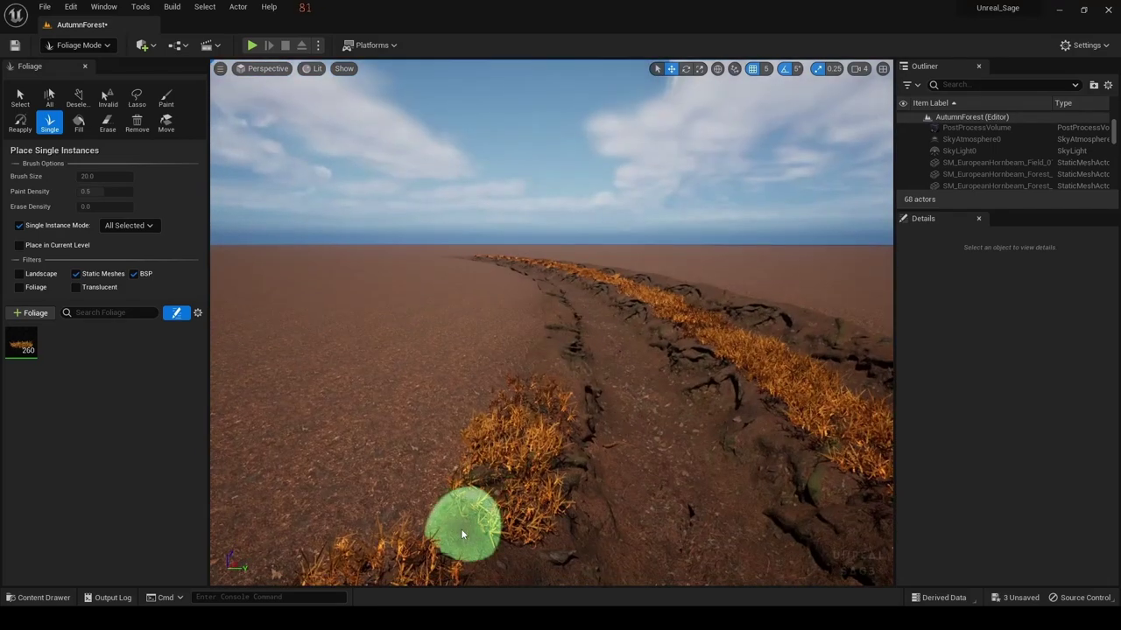
Place a series of grass clumps along the left furrow edge of the path
{"action": "mouse_move", "coordinate": [532, 366]}
{"action": "right_mouse_down"}
{"action": "mouse_move", "coordinate": [576, 362]}
{"action": "mouse_move", "coordinate": [549, 394]}
{"action": "right_mouse_up"}
{"action": "left_click", "coordinate": [575, 362]}
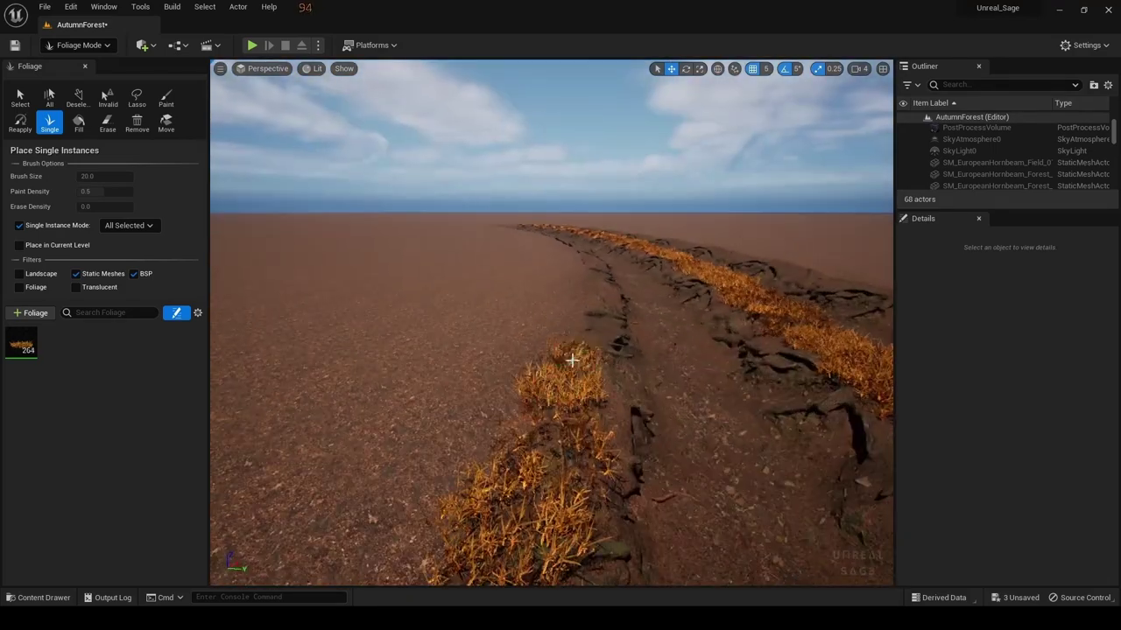
{"action": "right_click_drag", "start_coordinate": [586, 318], "coordinate": [522, 418]}
{"action": "left_click", "coordinate": [523, 418]}
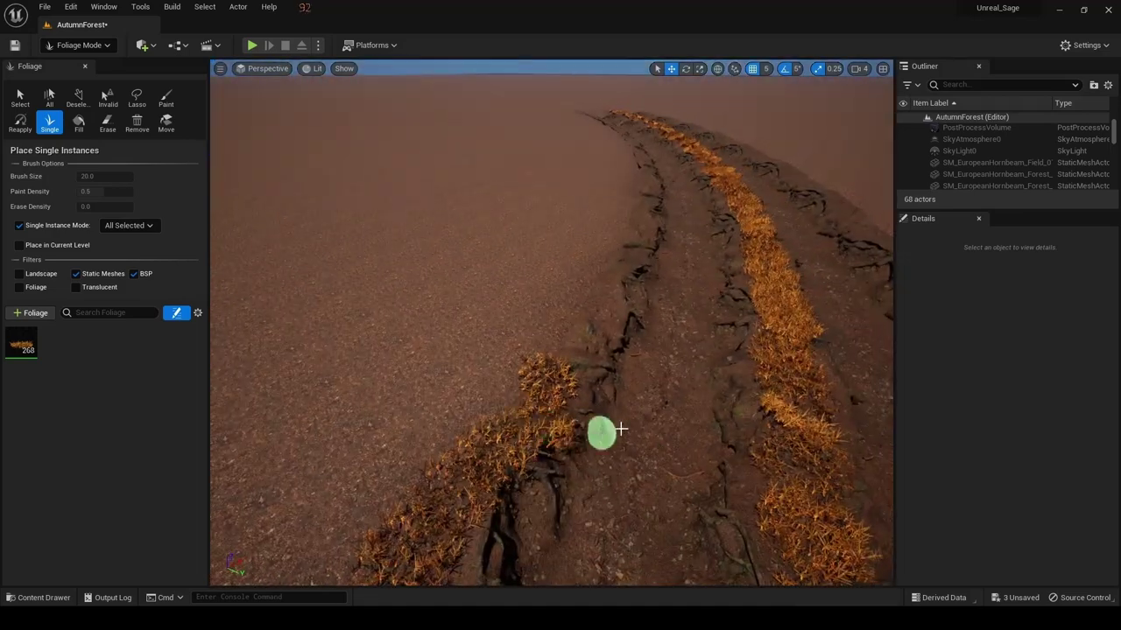
{"action": "right_click_drag", "start_coordinate": [620, 429], "coordinate": [549, 496]}
{"action": "left_click", "coordinate": [550, 497]}
{"action": "right_click_drag", "start_coordinate": [575, 394], "coordinate": [571, 415]}
{"action": "left_click", "coordinate": [570, 415]}
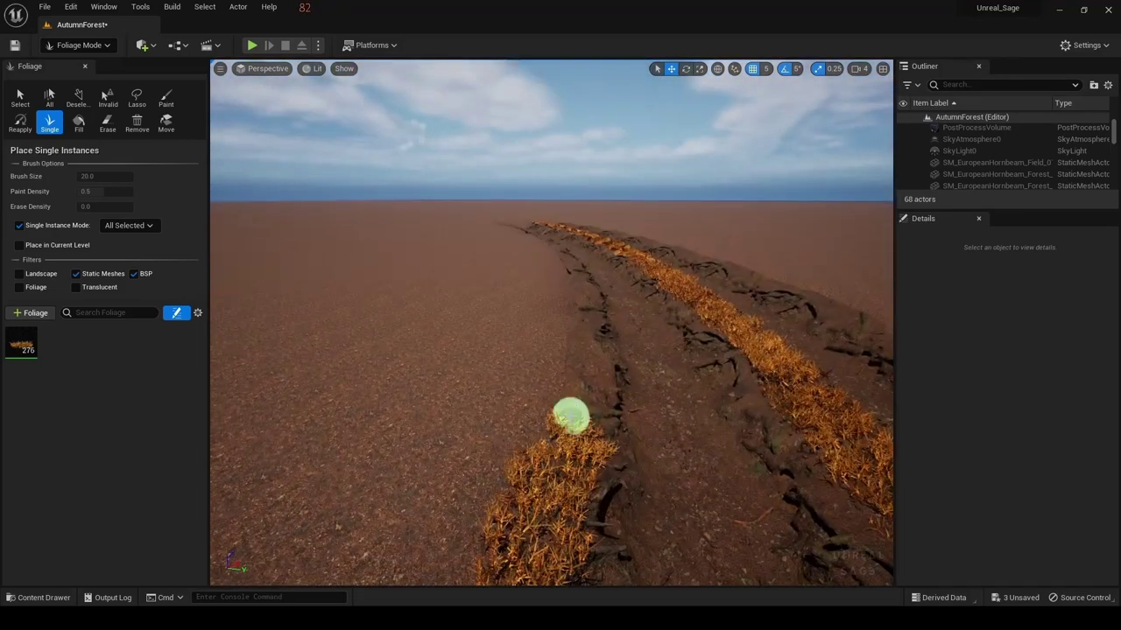
{"action": "right_click_drag", "start_coordinate": [579, 345], "coordinate": [568, 501]}
{"action": "left_click", "coordinate": [568, 501]}
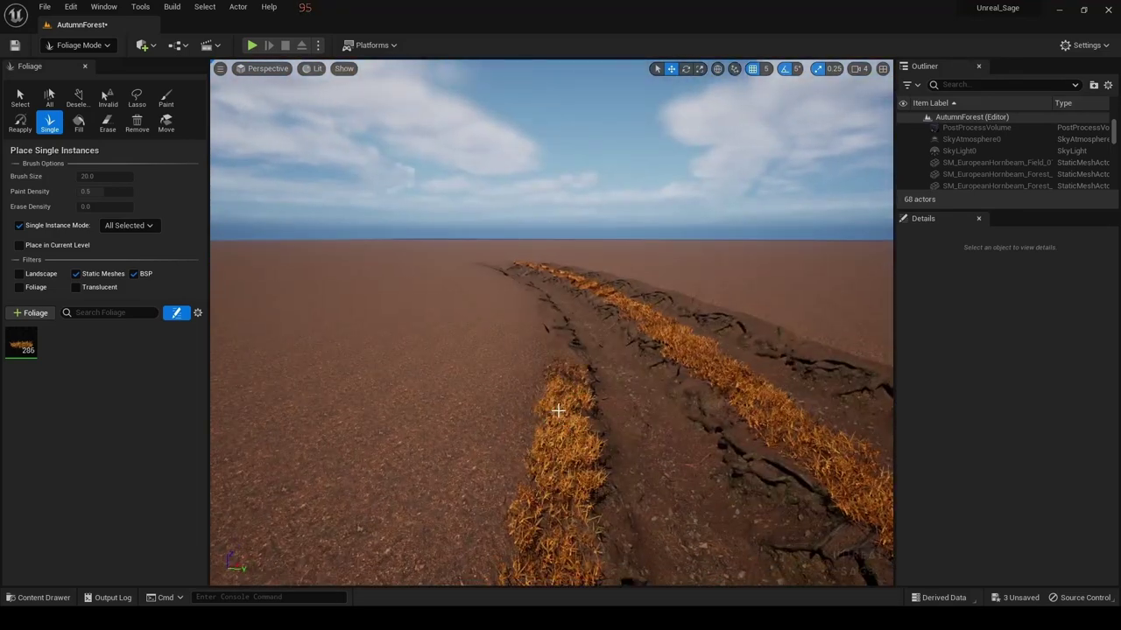
{"action": "right_click_drag", "start_coordinate": [557, 410], "coordinate": [583, 395]}
{"action": "left_click", "coordinate": [583, 395]}
{"action": "right_click_drag", "start_coordinate": [579, 329], "coordinate": [539, 437]}
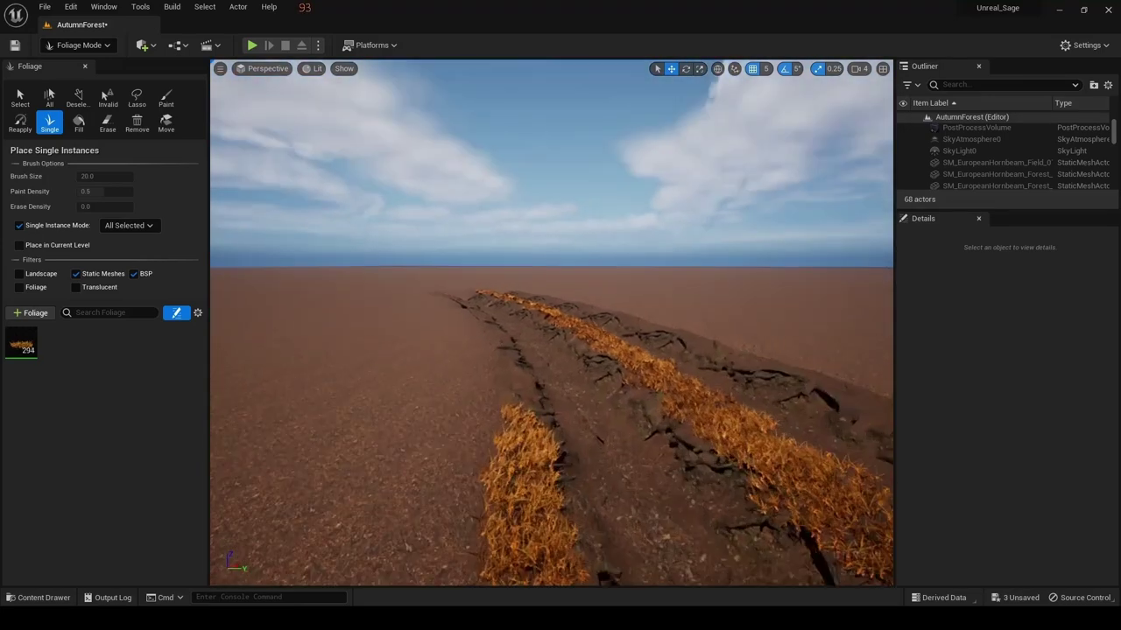
{"action": "left_click", "coordinate": [539, 438]}
Add more clumps further up the path edges, bringing grass to about 350 instances
{"action": "mouse_move", "coordinate": [550, 361]}
{"action": "right_mouse_down"}
{"action": "mouse_move", "coordinate": [551, 393]}
{"action": "mouse_move", "coordinate": [510, 358]}
{"action": "mouse_move", "coordinate": [525, 306]}
{"action": "mouse_move", "coordinate": [559, 370]}
{"action": "right_mouse_up"}
{"action": "left_click", "coordinate": [511, 359]}
{"action": "left_click", "coordinate": [558, 369]}
{"action": "mouse_move", "coordinate": [583, 322]}
{"action": "right_mouse_down"}
{"action": "mouse_move", "coordinate": [531, 408]}
{"action": "mouse_move", "coordinate": [551, 533]}
{"action": "mouse_move", "coordinate": [561, 375]}
{"action": "right_mouse_up"}
{"action": "left_click", "coordinate": [530, 408]}
{"action": "left_click", "coordinate": [566, 443]}
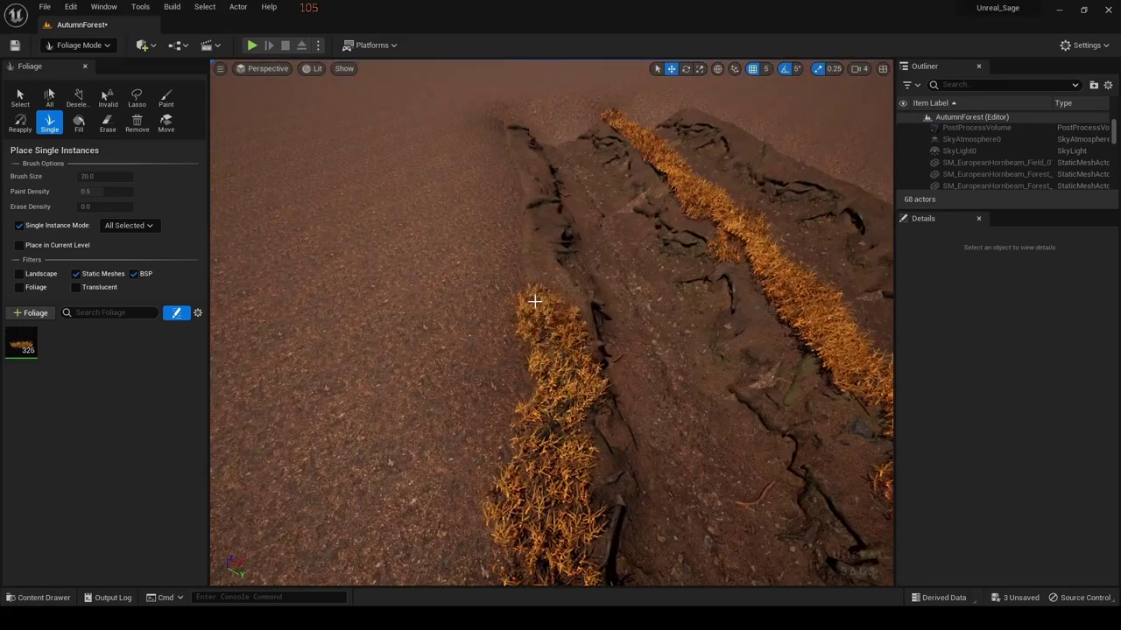
{"action": "left_click", "coordinate": [528, 241]}
{"action": "mouse_move", "coordinate": [581, 300]}
{"action": "right_mouse_down"}
{"action": "mouse_move", "coordinate": [492, 450]}
{"action": "mouse_move", "coordinate": [504, 459]}
{"action": "right_mouse_up"}
{"action": "left_click", "coordinate": [492, 450]}
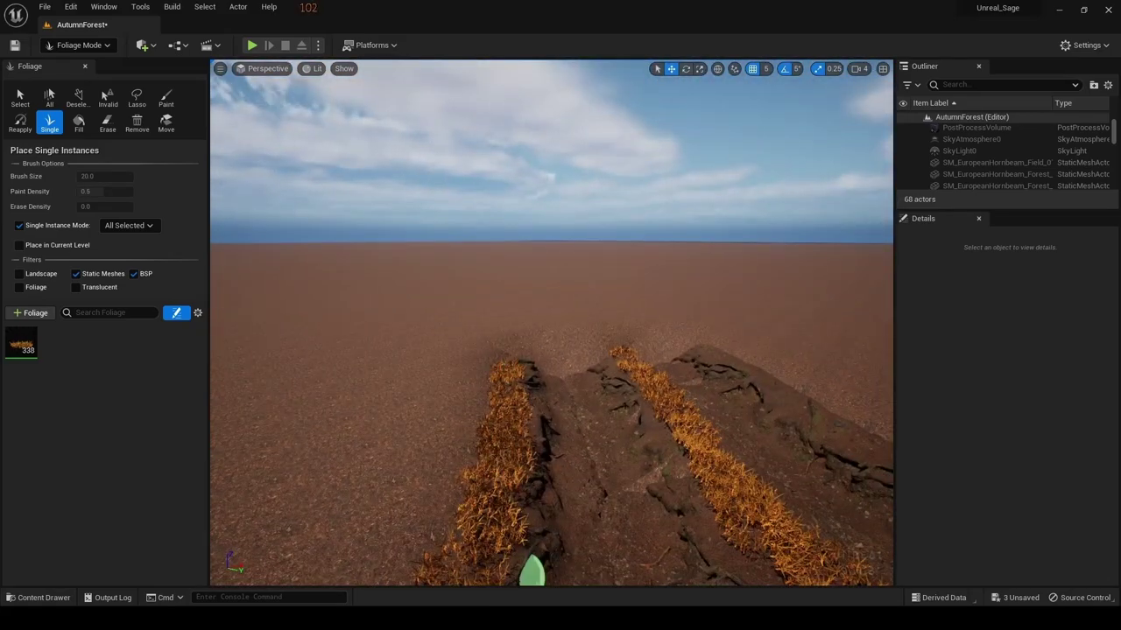
{"action": "mouse_move", "coordinate": [532, 572]}
{"action": "right_mouse_down"}
{"action": "mouse_move", "coordinate": [569, 458]}
{"action": "mouse_move", "coordinate": [541, 454]}
{"action": "right_mouse_up"}
{"action": "left_click", "coordinate": [544, 444]}
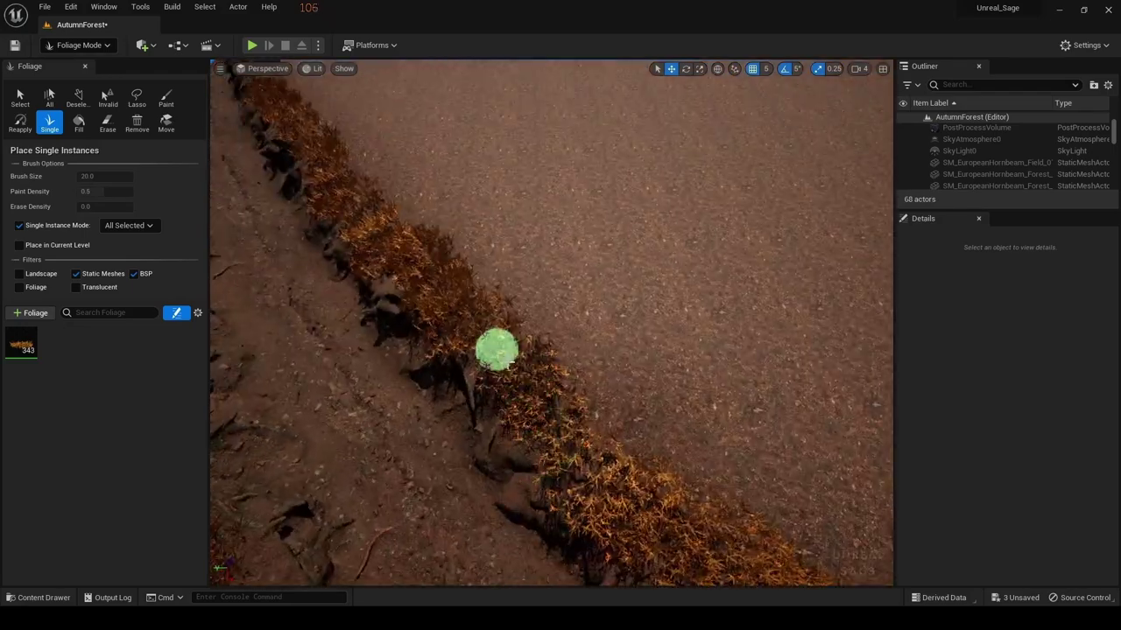
{"action": "mouse_move", "coordinate": [497, 350]}
{"action": "right_mouse_down"}
{"action": "mouse_move", "coordinate": [525, 367]}
{"action": "mouse_move", "coordinate": [585, 513]}
{"action": "right_mouse_up"}
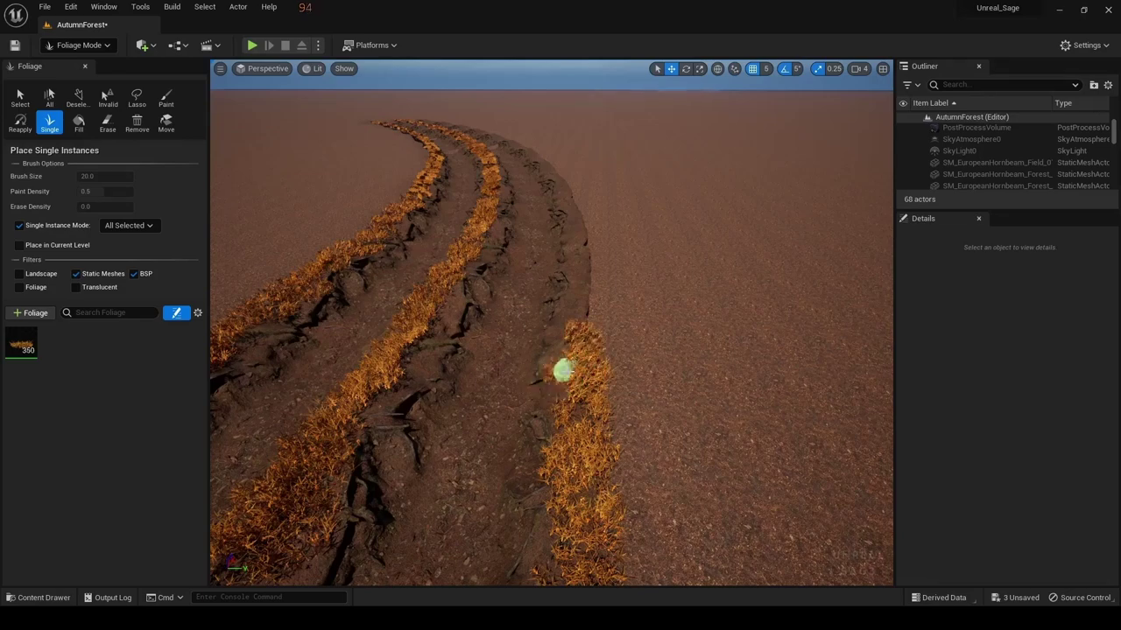
{"action": "right_click_drag", "start_coordinate": [563, 371], "coordinate": [601, 391]}
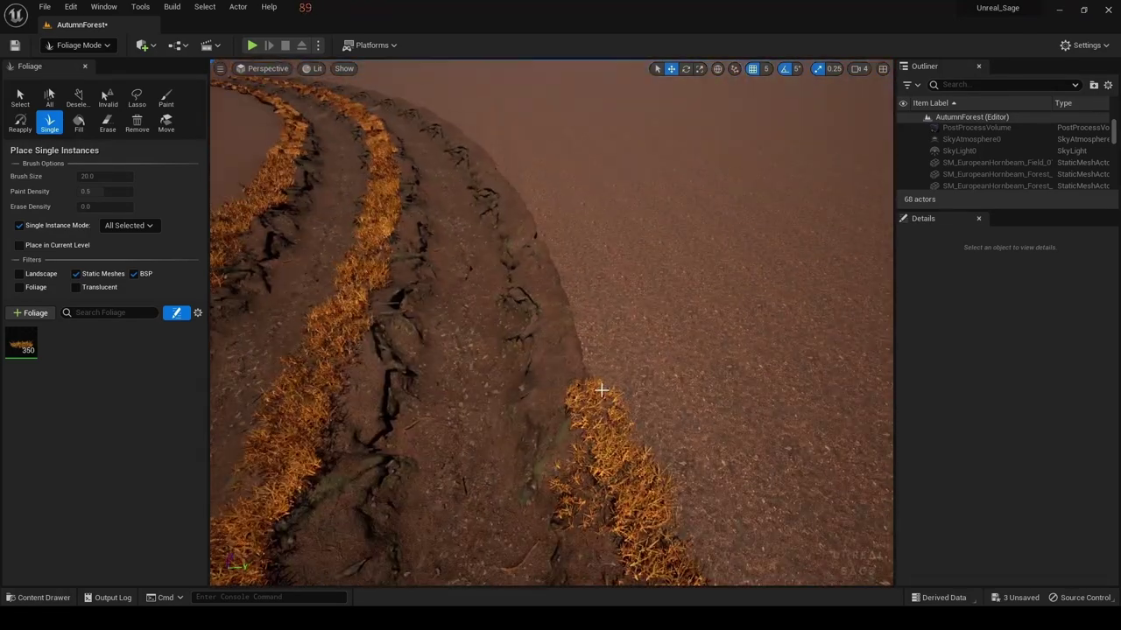
{"action": "mouse_move", "coordinate": [560, 303]}
{"action": "right_mouse_down"}
{"action": "mouse_move", "coordinate": [590, 298]}
{"action": "mouse_move", "coordinate": [613, 316]}
{"action": "mouse_move", "coordinate": [493, 430]}
{"action": "right_mouse_up"}
Place single grass clumps along the outer path edges, starting from the end of the strip
{"action": "left_click", "coordinate": [635, 290]}
{"action": "left_click", "coordinate": [508, 473]}
{"action": "right_click_drag", "start_coordinate": [508, 473], "coordinate": [538, 418]}
{"action": "left_click", "coordinate": [538, 418]}
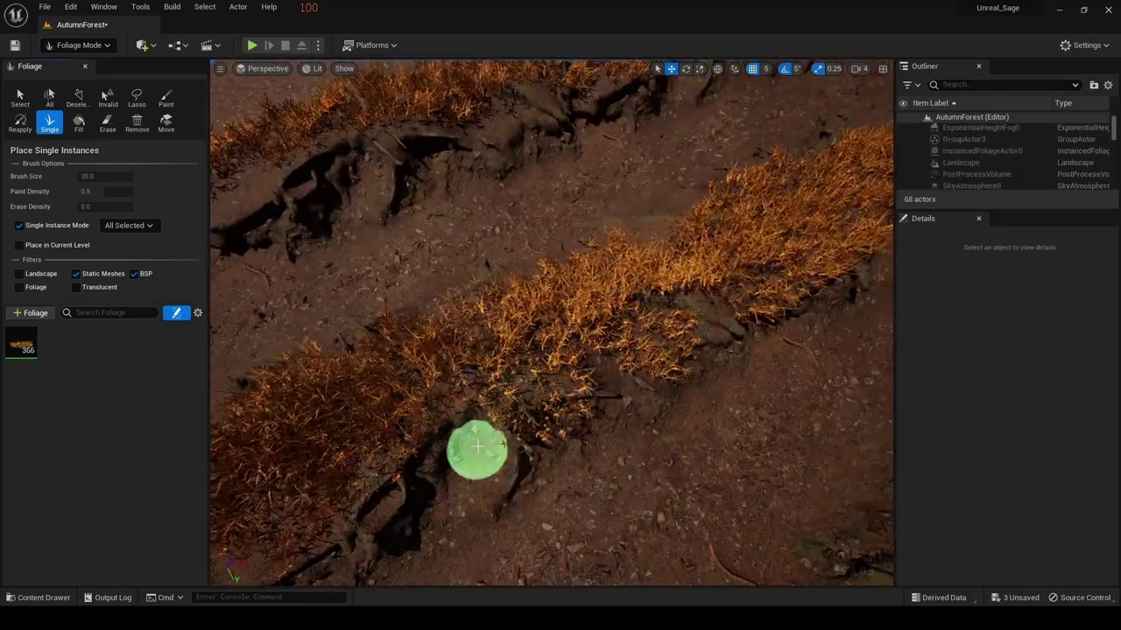
{"action": "left_click", "coordinate": [475, 450]}
{"action": "mouse_move", "coordinate": [475, 450]}
{"action": "right_mouse_down"}
{"action": "mouse_move", "coordinate": [490, 420]}
{"action": "mouse_move", "coordinate": [482, 358]}
{"action": "right_mouse_up"}
{"action": "left_click", "coordinate": [688, 433]}
{"action": "left_click", "coordinate": [700, 433]}
{"action": "mouse_move", "coordinate": [708, 430]}
{"action": "right_mouse_down"}
{"action": "mouse_move", "coordinate": [700, 412]}
{"action": "mouse_move", "coordinate": [541, 458]}
{"action": "right_mouse_up"}
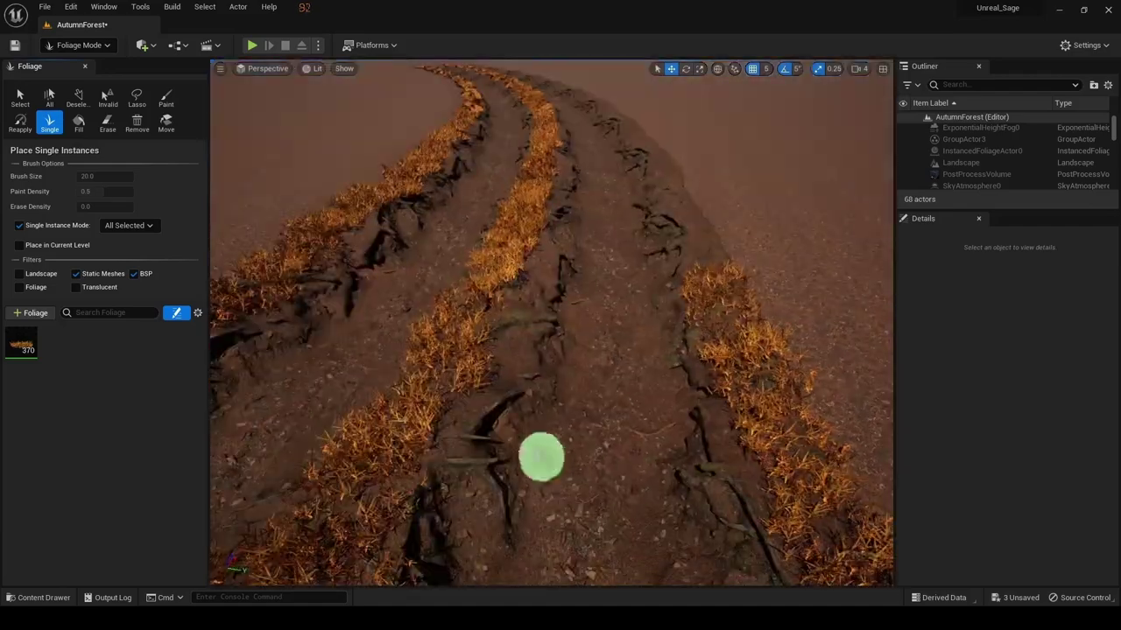
{"action": "left_click", "coordinate": [514, 326]}
{"action": "left_click", "coordinate": [511, 383]}
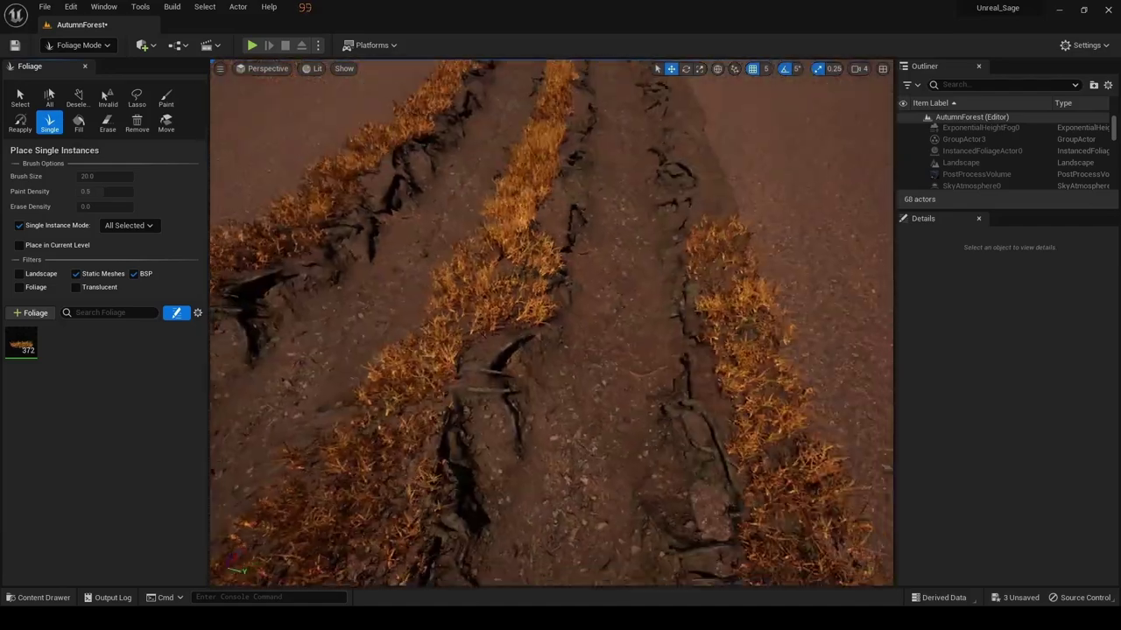
{"action": "mouse_move", "coordinate": [510, 382]}
{"action": "right_mouse_down"}
{"action": "mouse_move", "coordinate": [696, 311]}
{"action": "mouse_move", "coordinate": [443, 303]}
{"action": "mouse_move", "coordinate": [456, 263]}
{"action": "mouse_move", "coordinate": [526, 455]}
{"action": "right_mouse_up"}
{"action": "left_click", "coordinate": [696, 311]}
{"action": "left_click", "coordinate": [443, 303]}
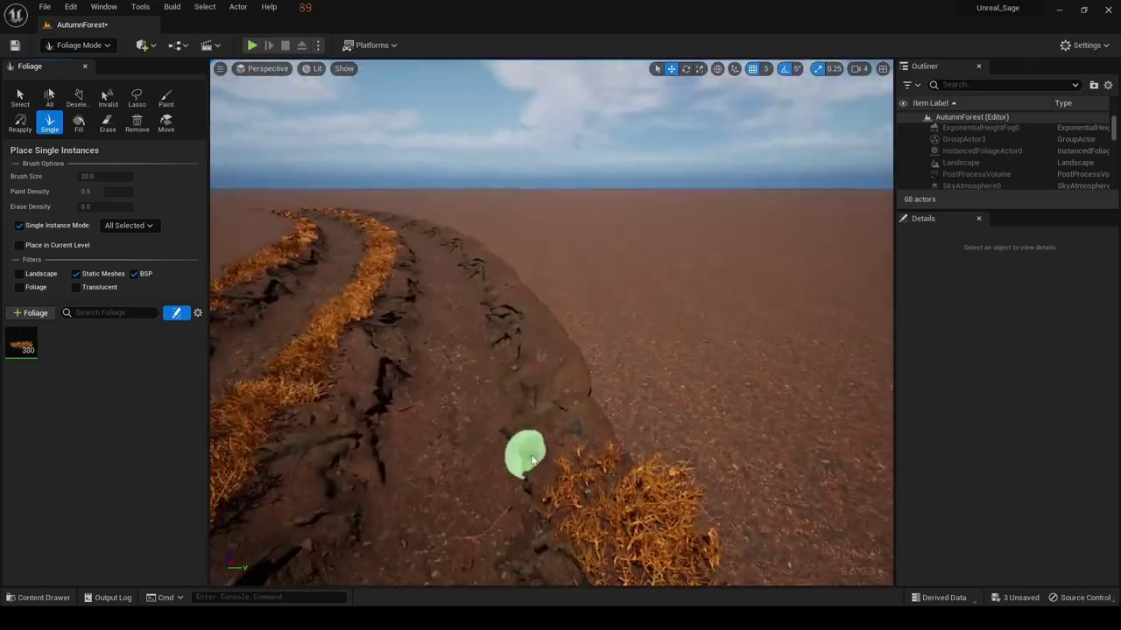
{"action": "left_click", "coordinate": [570, 375]}
Extend the outer grass strip up the path with more clumps along the ridge
{"action": "mouse_move", "coordinate": [569, 376]}
{"action": "right_mouse_down"}
{"action": "mouse_move", "coordinate": [577, 411]}
{"action": "mouse_move", "coordinate": [565, 380]}
{"action": "right_mouse_up"}
{"action": "left_click", "coordinate": [565, 380]}
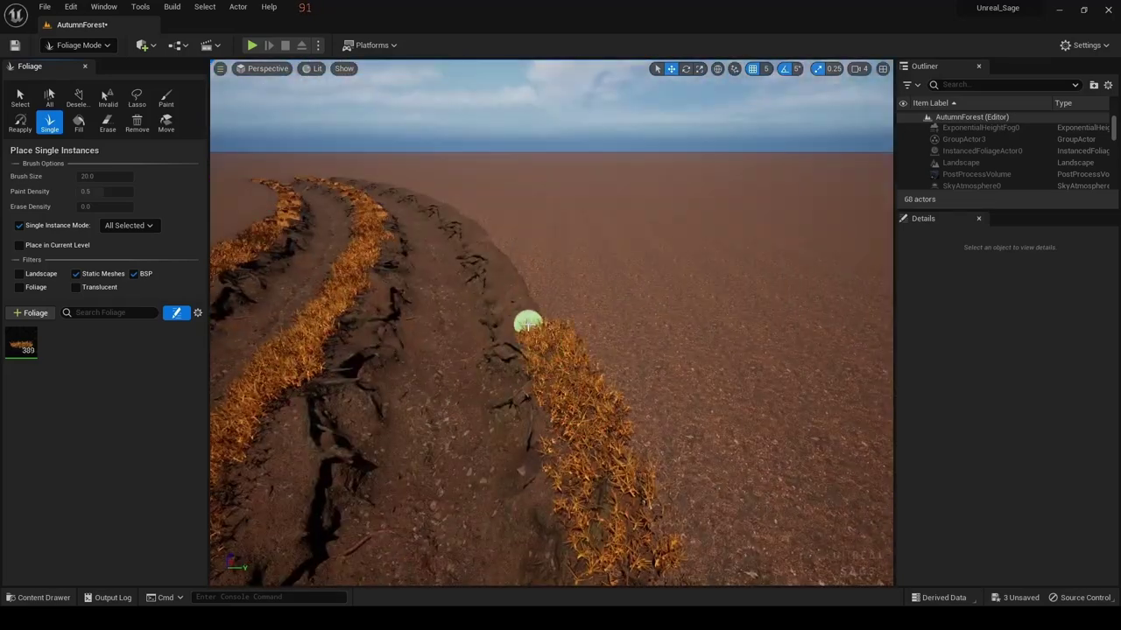
{"action": "right_click_drag", "start_coordinate": [526, 324], "coordinate": [628, 414]}
{"action": "left_click_drag", "start_coordinate": [628, 414], "coordinate": [585, 335]}
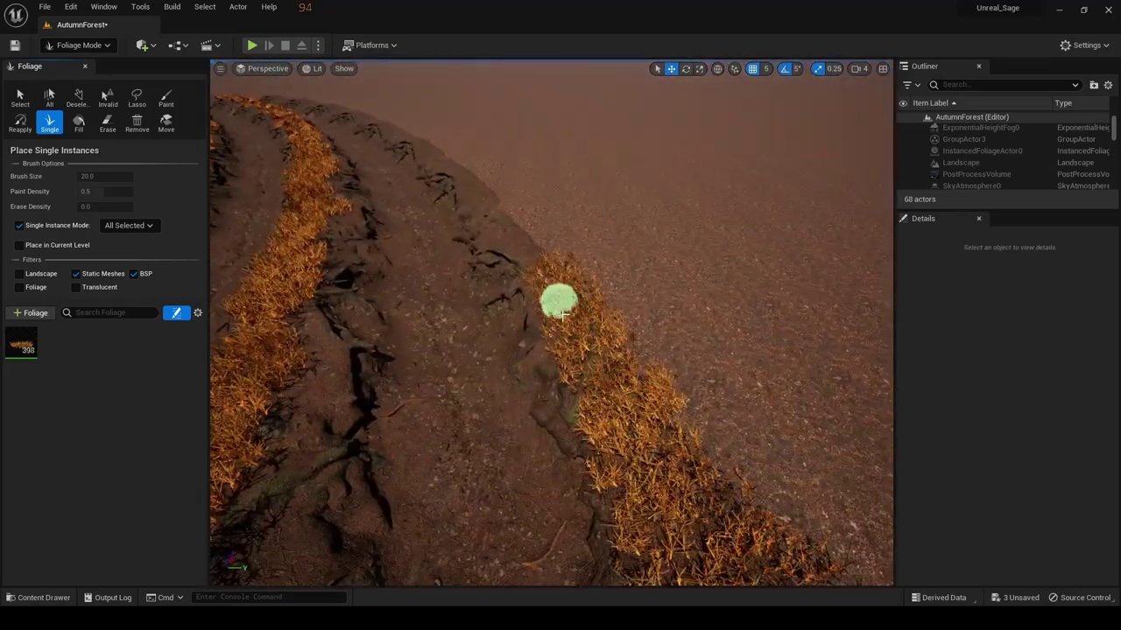
{"action": "right_click_drag", "start_coordinate": [562, 313], "coordinate": [429, 323]}
{"action": "mouse_move", "coordinate": [565, 320]}
{"action": "right_mouse_down"}
{"action": "mouse_move", "coordinate": [438, 353]}
{"action": "mouse_move", "coordinate": [491, 315]}
{"action": "right_mouse_up"}
{"action": "left_click", "coordinate": [437, 353]}
{"action": "left_click", "coordinate": [612, 410]}
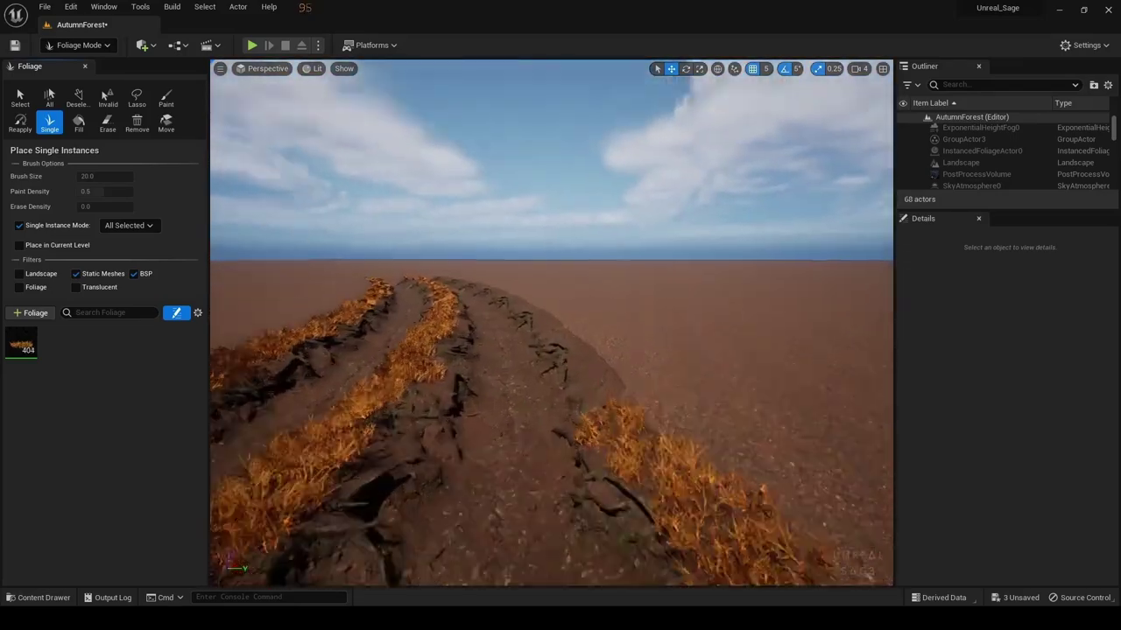
{"action": "right_click_drag", "start_coordinate": [613, 410], "coordinate": [627, 447]}
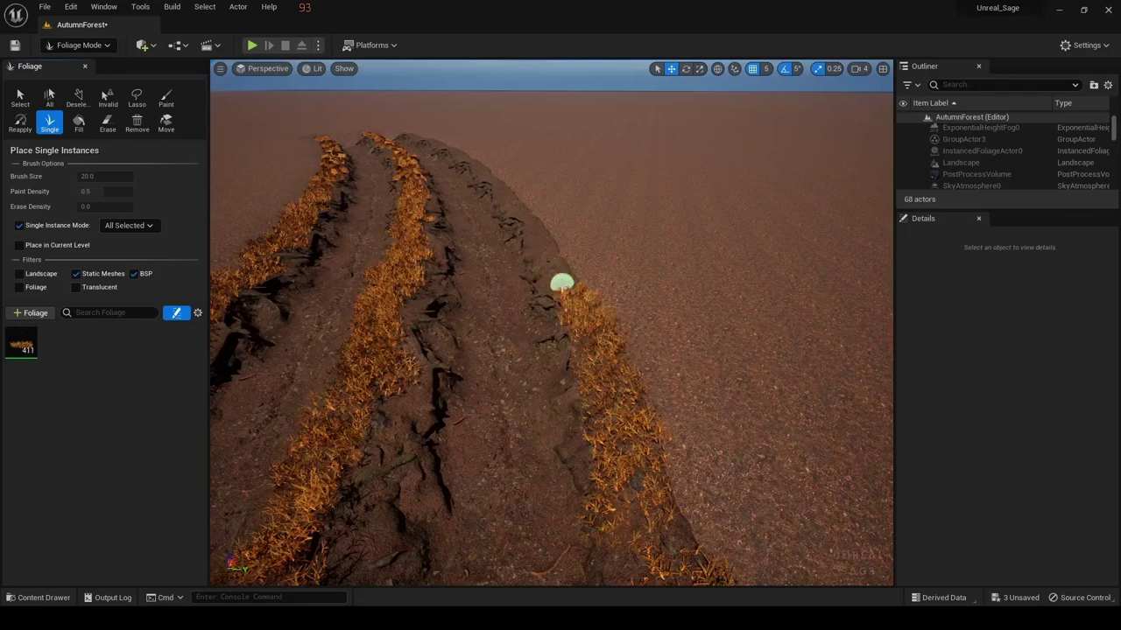
{"action": "left_click", "coordinate": [561, 281]}
{"action": "right_click_drag", "start_coordinate": [562, 282], "coordinate": [644, 348]}
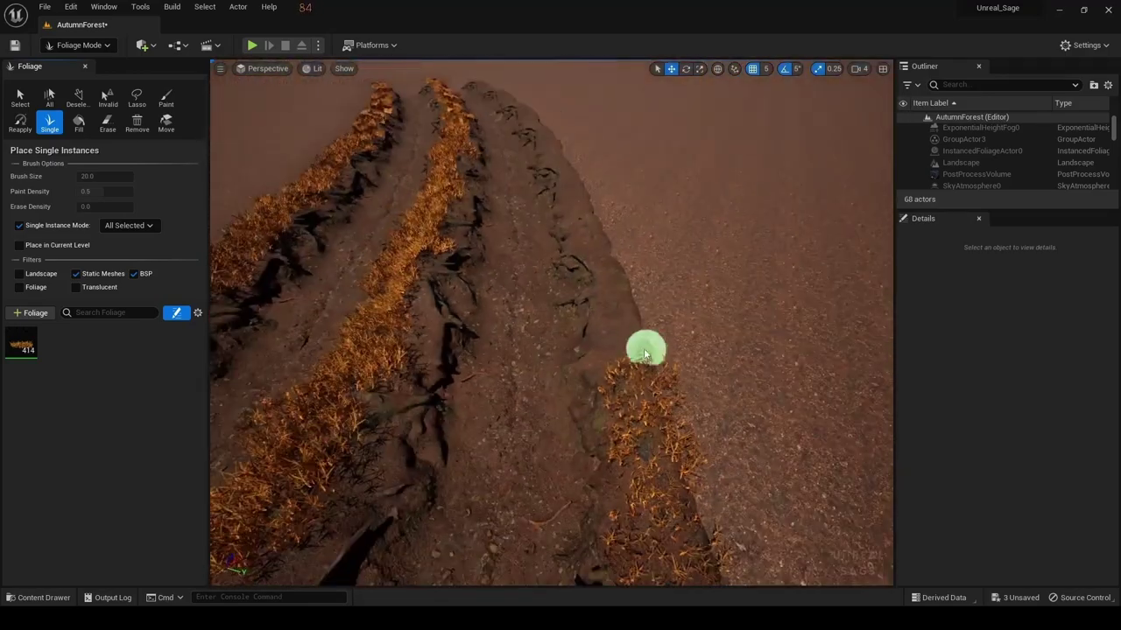
{"action": "right_click_drag", "start_coordinate": [577, 279], "coordinate": [618, 393]}
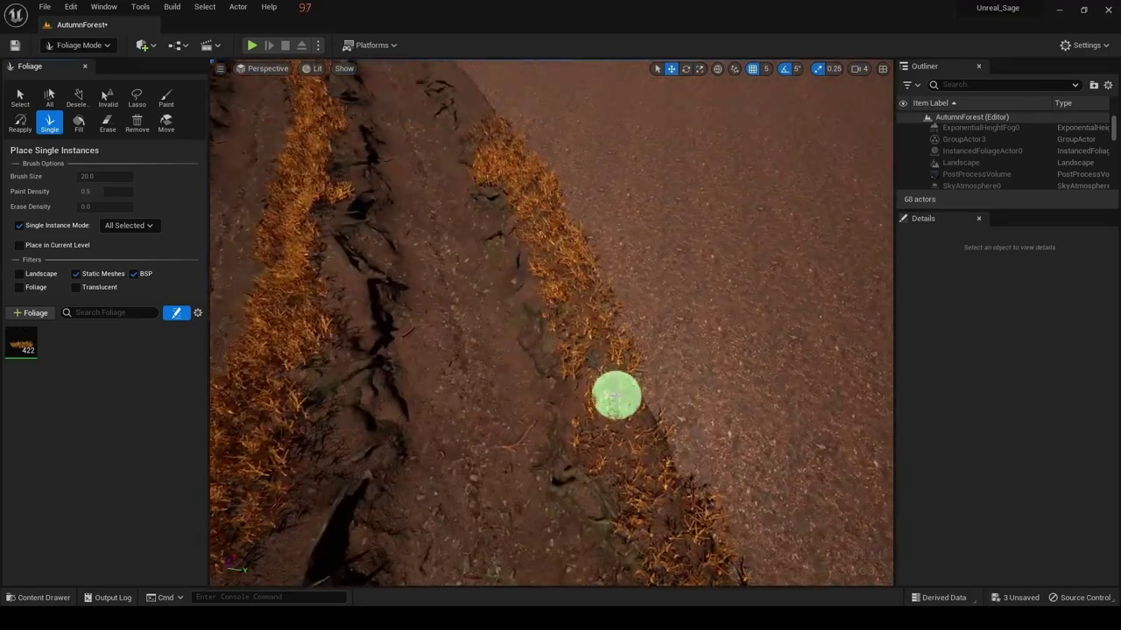
{"action": "left_click", "coordinate": [604, 335]}
Line the right ridge edge around the curve with grass, reaching about 488 instances
{"action": "right_click_drag", "start_coordinate": [604, 335], "coordinate": [608, 263]}
{"action": "left_click", "coordinate": [629, 362]}
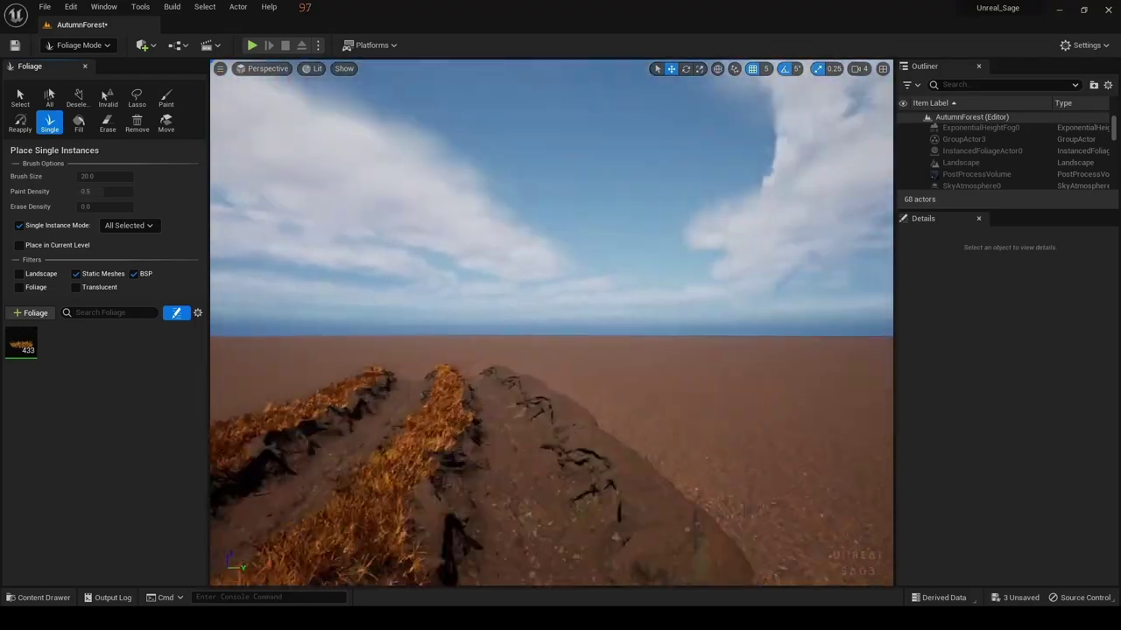
{"action": "right_click_drag", "start_coordinate": [621, 321], "coordinate": [715, 388]}
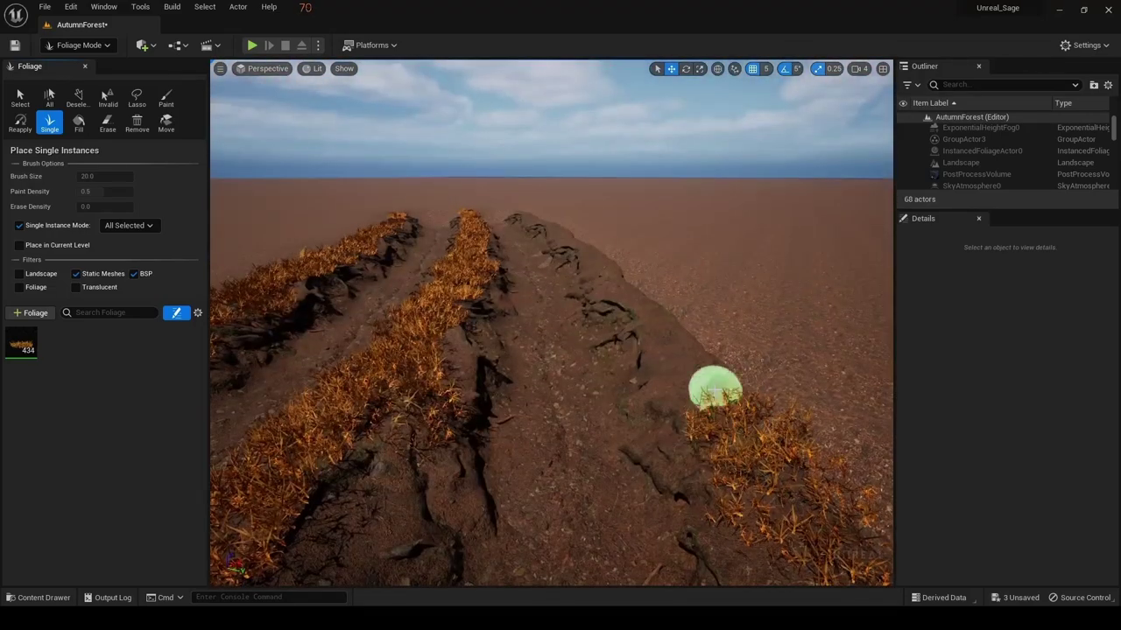
{"action": "left_click", "coordinate": [730, 379]}
{"action": "left_click", "coordinate": [651, 314]}
{"action": "right_click_drag", "start_coordinate": [631, 295], "coordinate": [707, 427]}
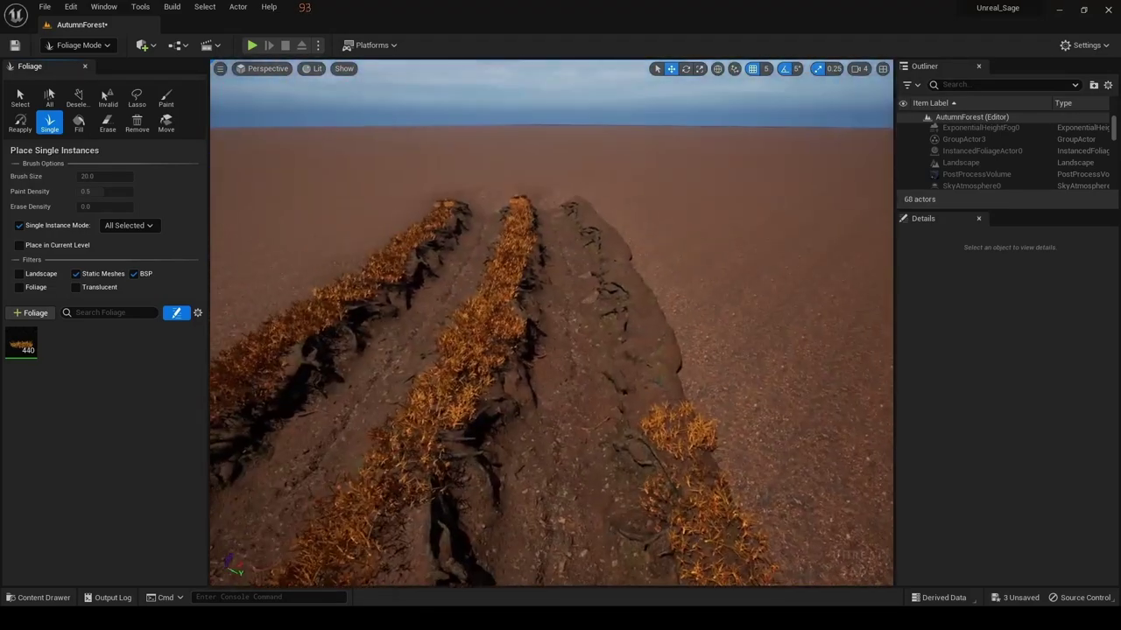
{"action": "left_click", "coordinate": [707, 427]}
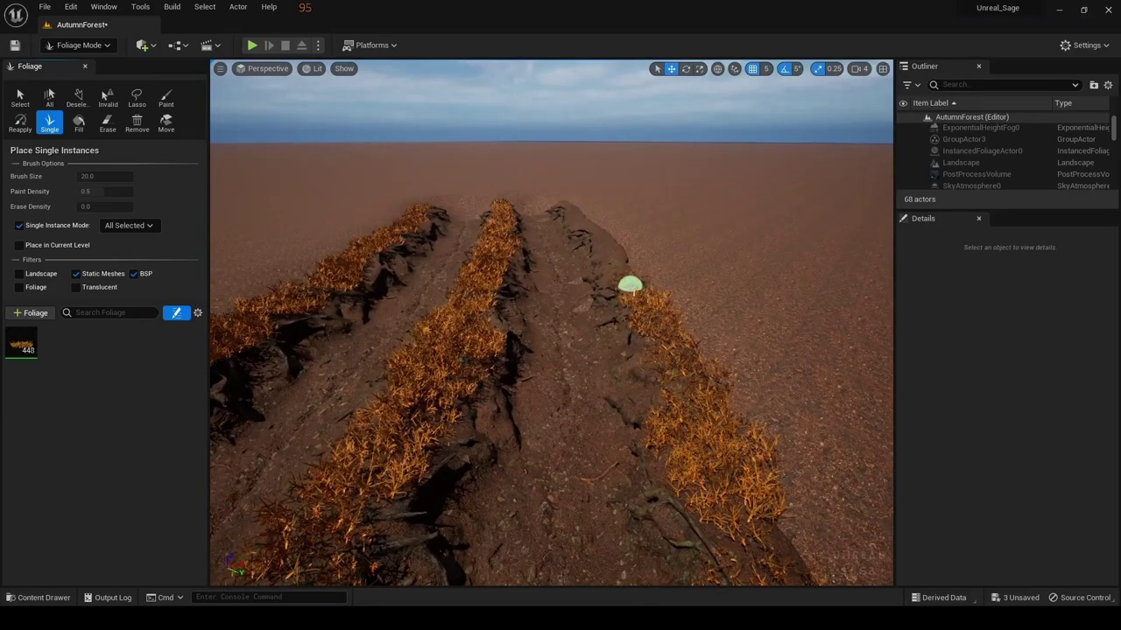
{"action": "right_click_drag", "start_coordinate": [629, 284], "coordinate": [632, 218]}
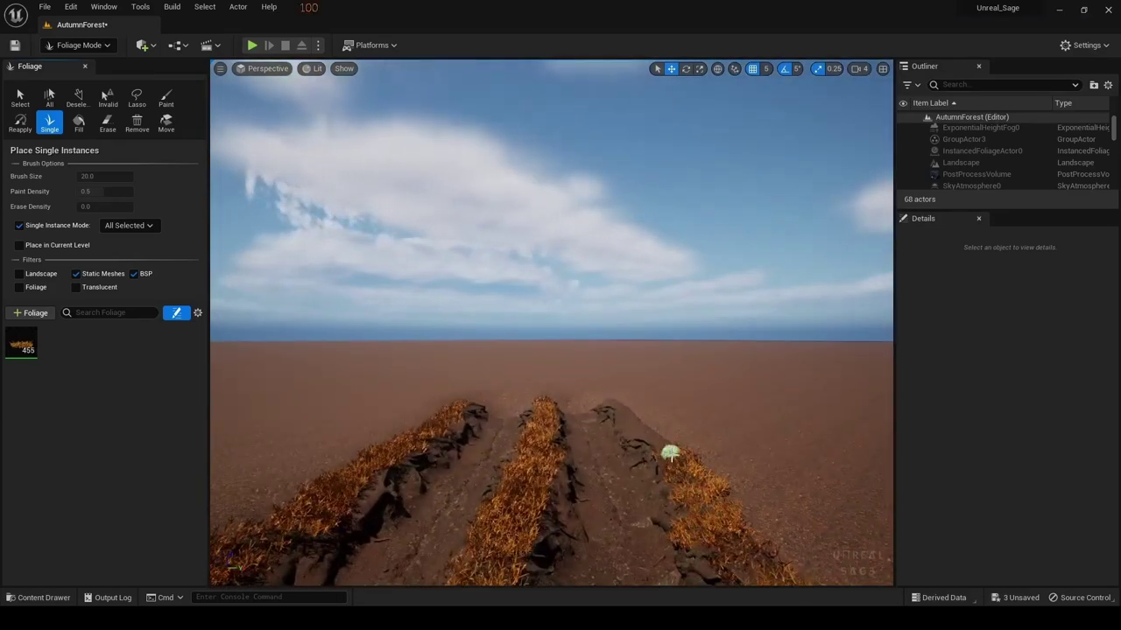
{"action": "right_click_drag", "start_coordinate": [669, 452], "coordinate": [720, 417]}
{"action": "left_click", "coordinate": [670, 332]}
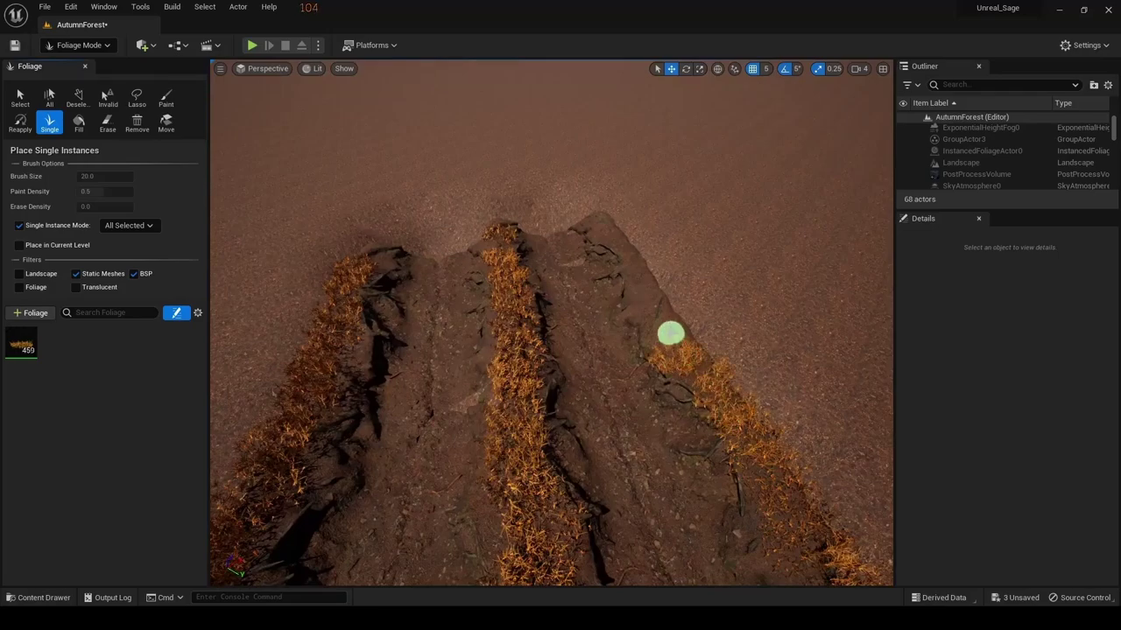
{"action": "mouse_move", "coordinate": [606, 230]}
{"action": "right_mouse_down"}
{"action": "mouse_move", "coordinate": [571, 289]}
{"action": "mouse_move", "coordinate": [546, 305]}
{"action": "right_mouse_up"}
{"action": "left_click", "coordinate": [571, 290]}
{"action": "left_click", "coordinate": [686, 262]}
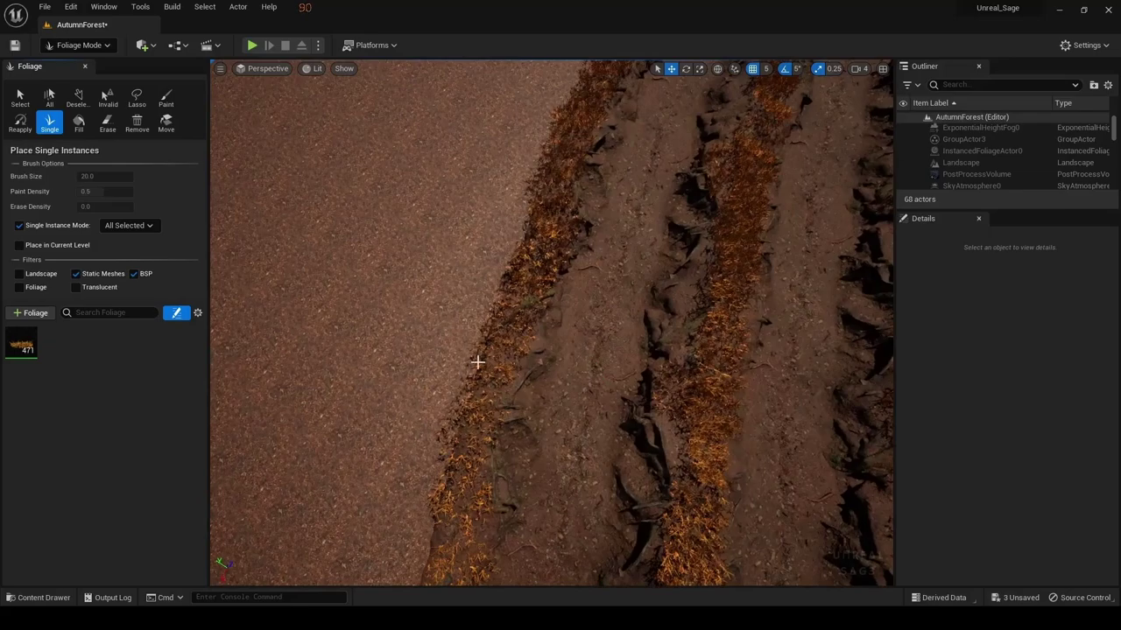
{"action": "left_click_drag", "start_coordinate": [477, 361], "coordinate": [455, 526]}
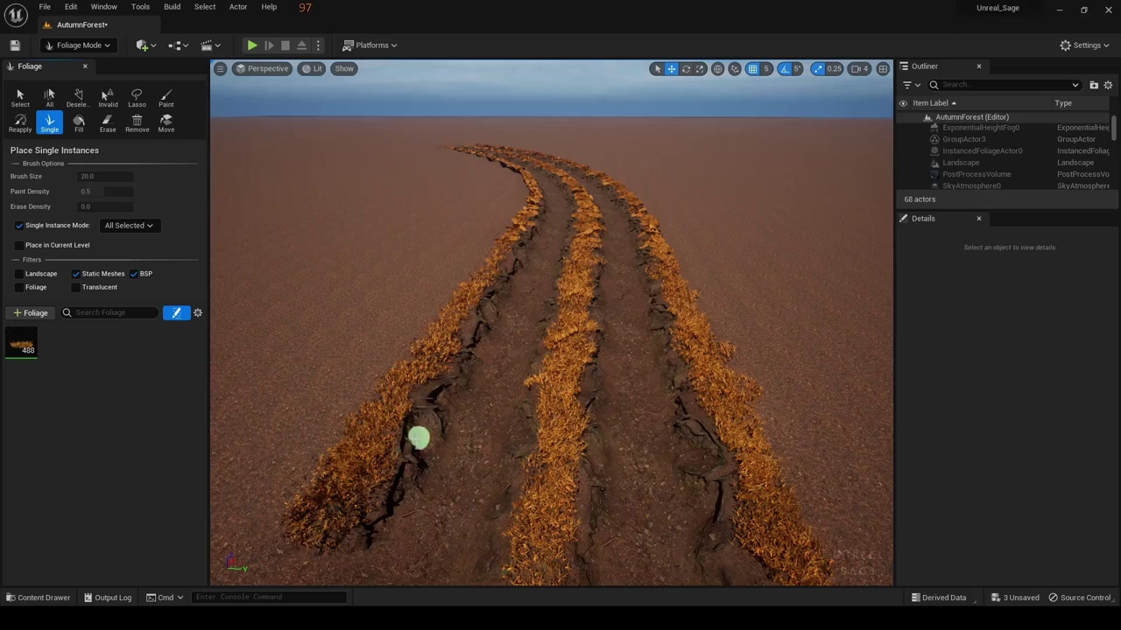
Switch to the Paint tool, allow grass on Landscape, and set Density / 1Kuu to 300
{"action": "left_click", "coordinate": [166, 98]}
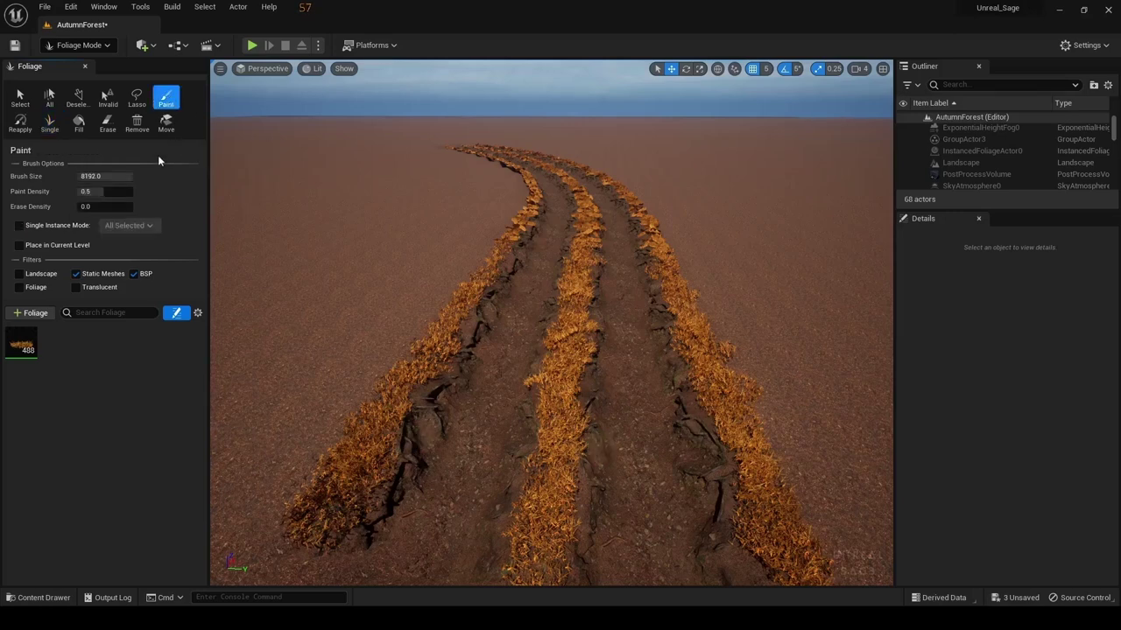
{"action": "left_click", "coordinate": [100, 176]}
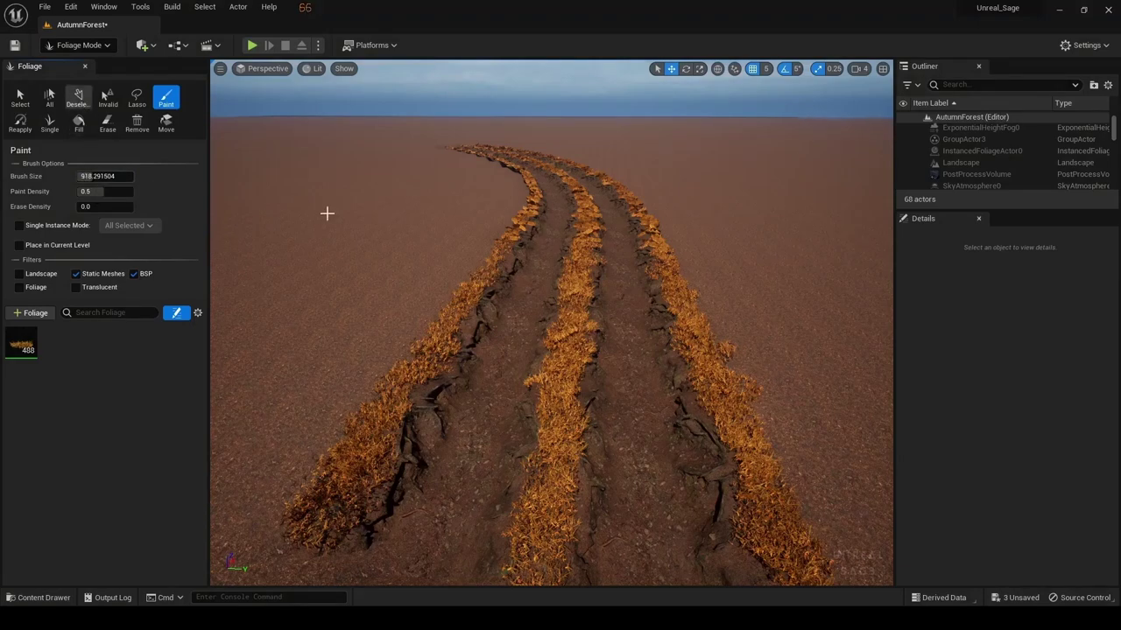
{"action": "left_click", "coordinate": [15, 344]}
{"action": "right_click_drag", "start_coordinate": [850, 507], "coordinate": [850, 507]}
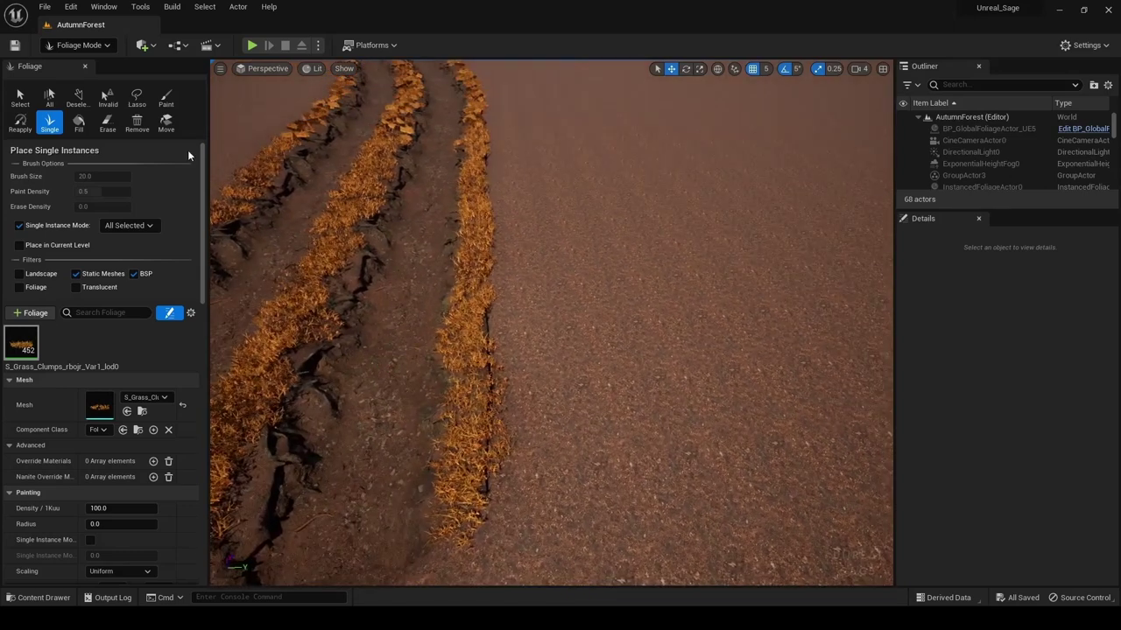
{"action": "left_click", "coordinate": [34, 277]}
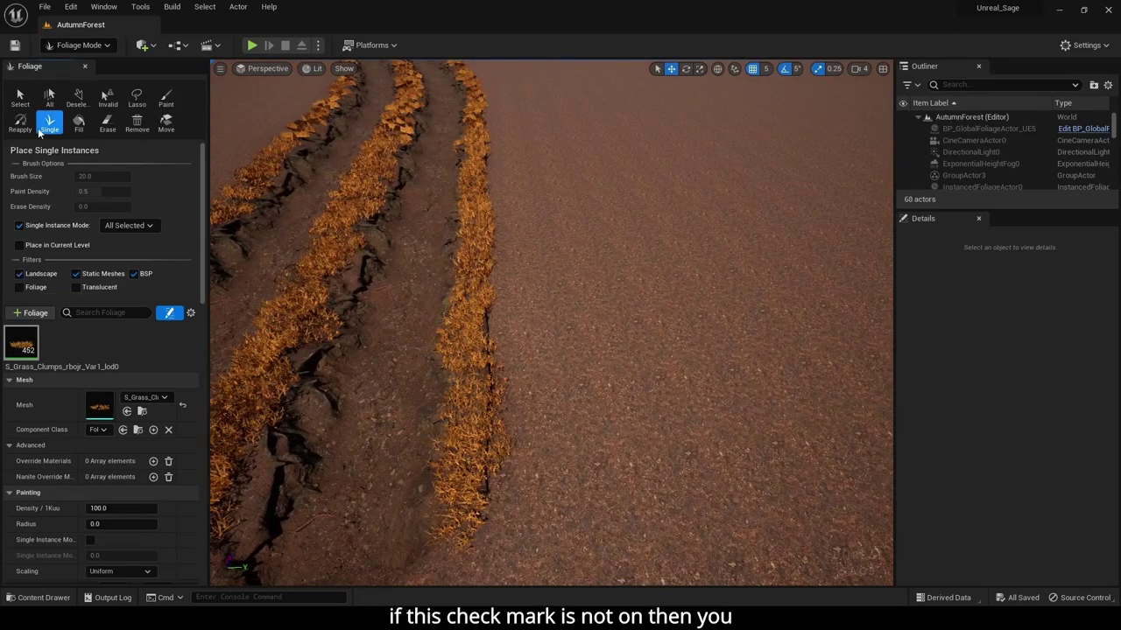
{"action": "left_click", "coordinate": [165, 98]}
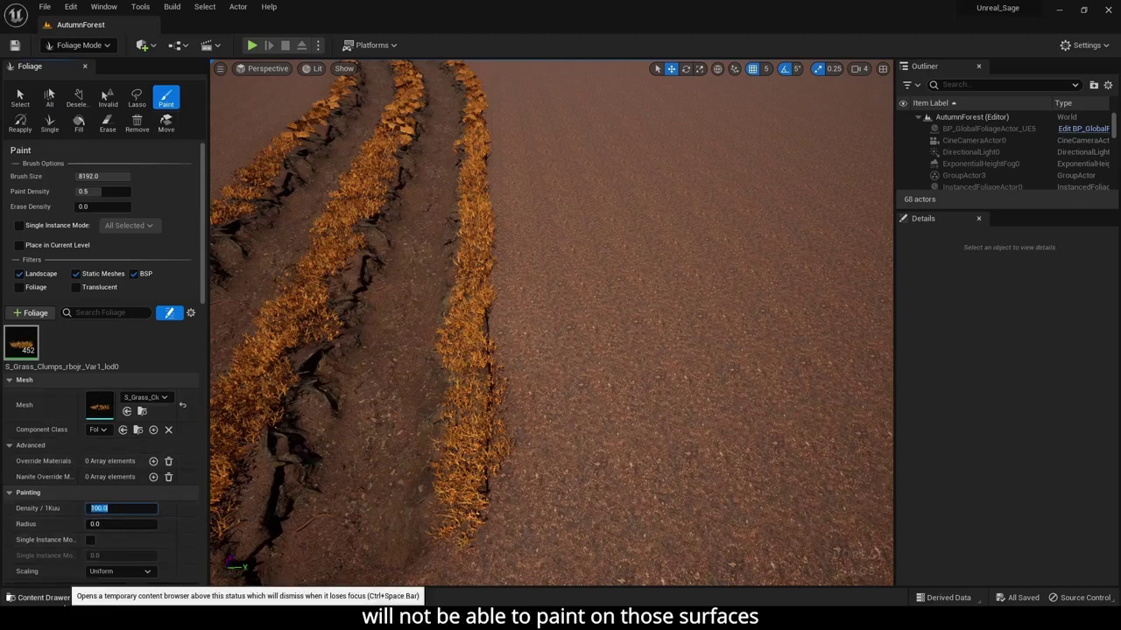
{"action": "type", "text": "30"}
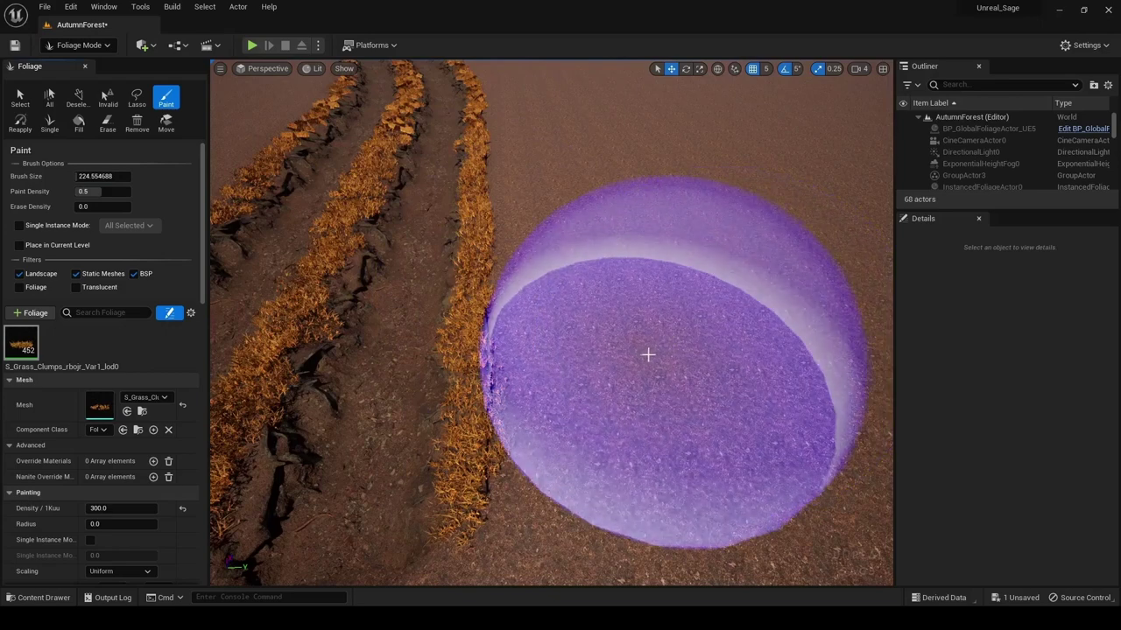
Undo the first painted grass patch and raise grass density to 500 per 1Kuu
{"action": "left_click_drag", "start_coordinate": [647, 355], "coordinate": [639, 227]}
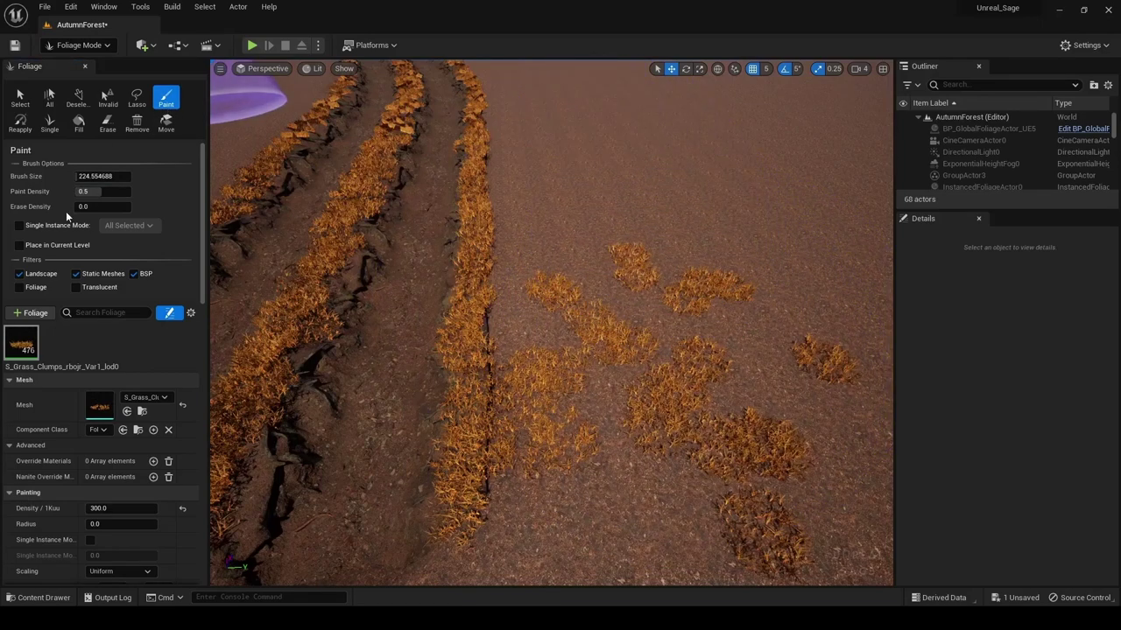
{"action": "key", "text": "ctrl+z"}
{"action": "left_click", "coordinate": [95, 509]}
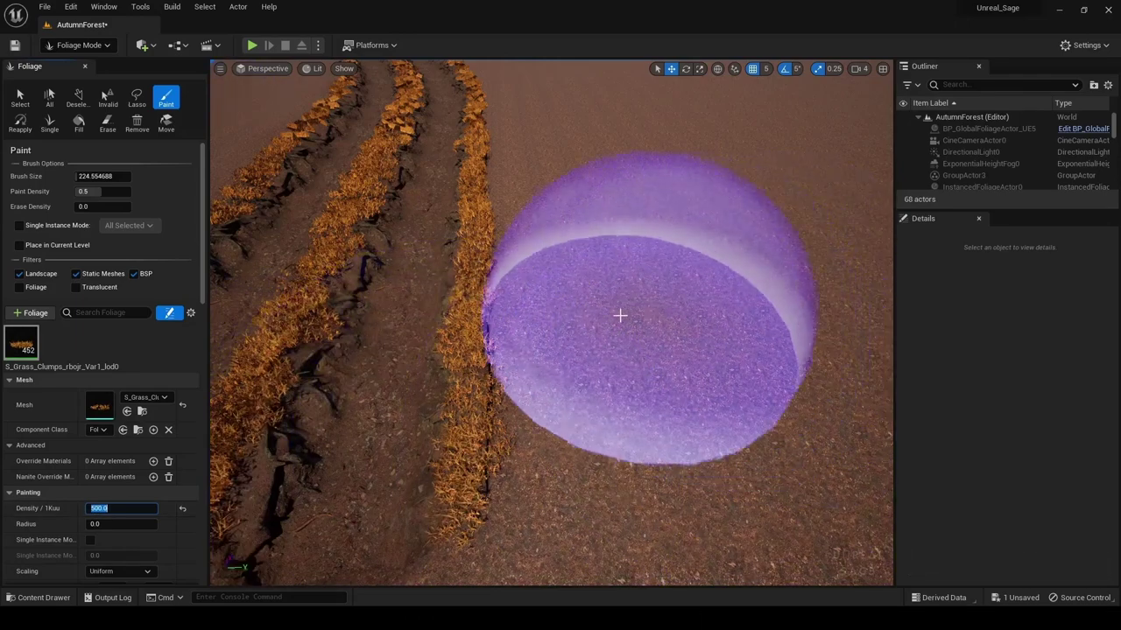
Paint denser grass clumps along both sides of the dirt track
{"action": "left_click_drag", "start_coordinate": [635, 320], "coordinate": [686, 411]}
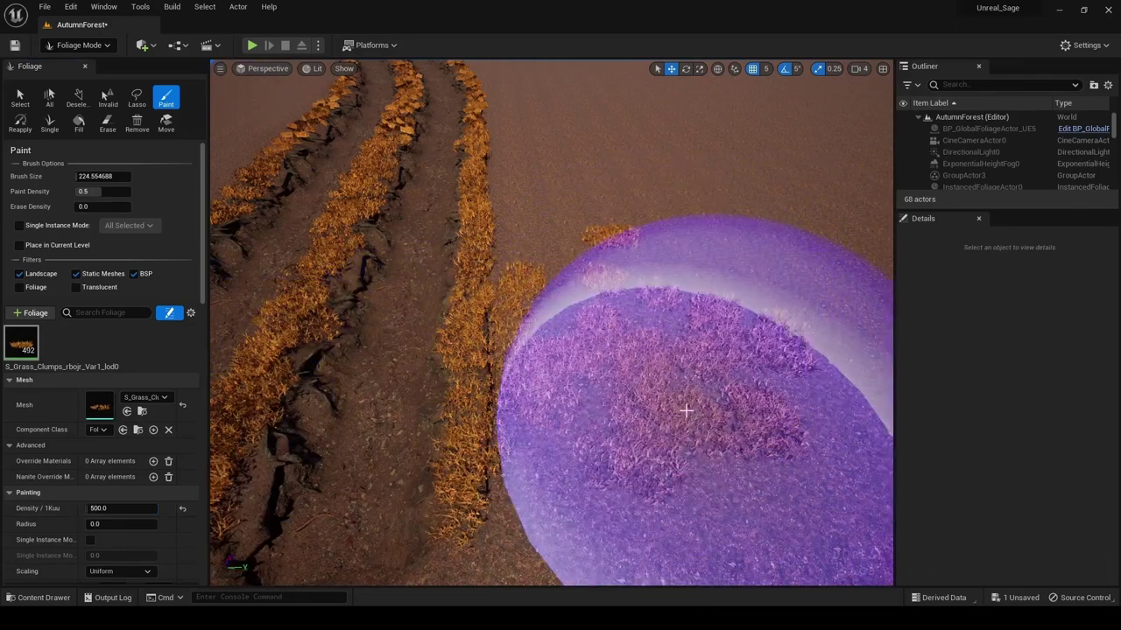
{"action": "scroll", "coordinate": [687, 410], "scroll_direction": "down", "scroll_amount": 3}
{"action": "mouse_move", "coordinate": [727, 201]}
{"action": "right_mouse_down"}
{"action": "mouse_move", "coordinate": [613, 351]}
{"action": "mouse_move", "coordinate": [525, 315]}
{"action": "mouse_move", "coordinate": [601, 299]}
{"action": "right_mouse_up"}
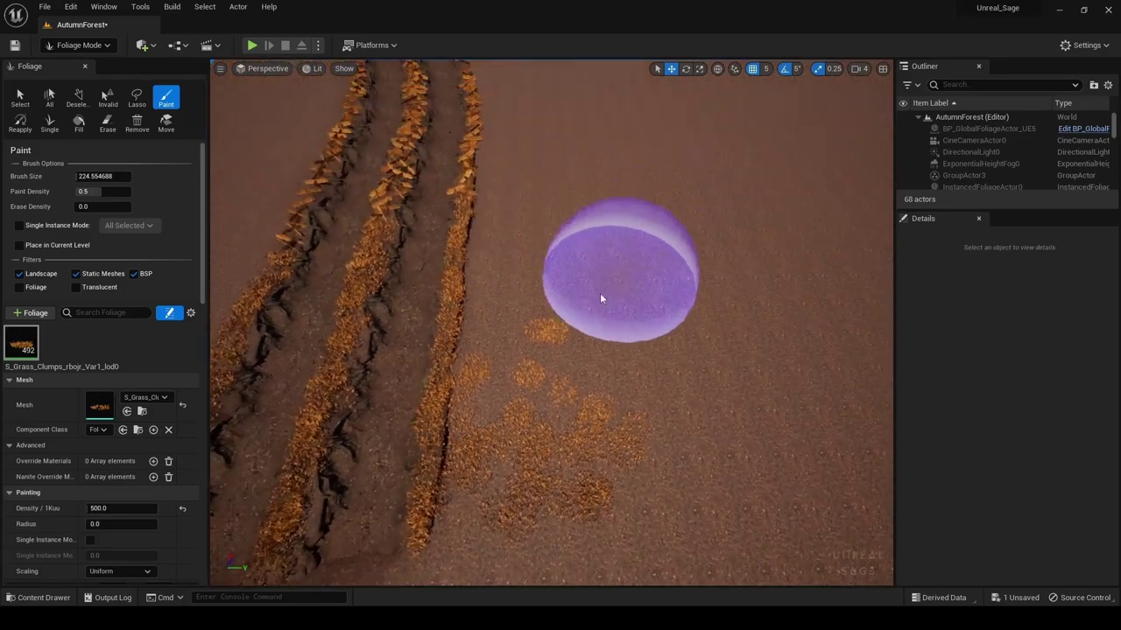
{"action": "left_click_drag", "start_coordinate": [600, 299], "coordinate": [541, 235]}
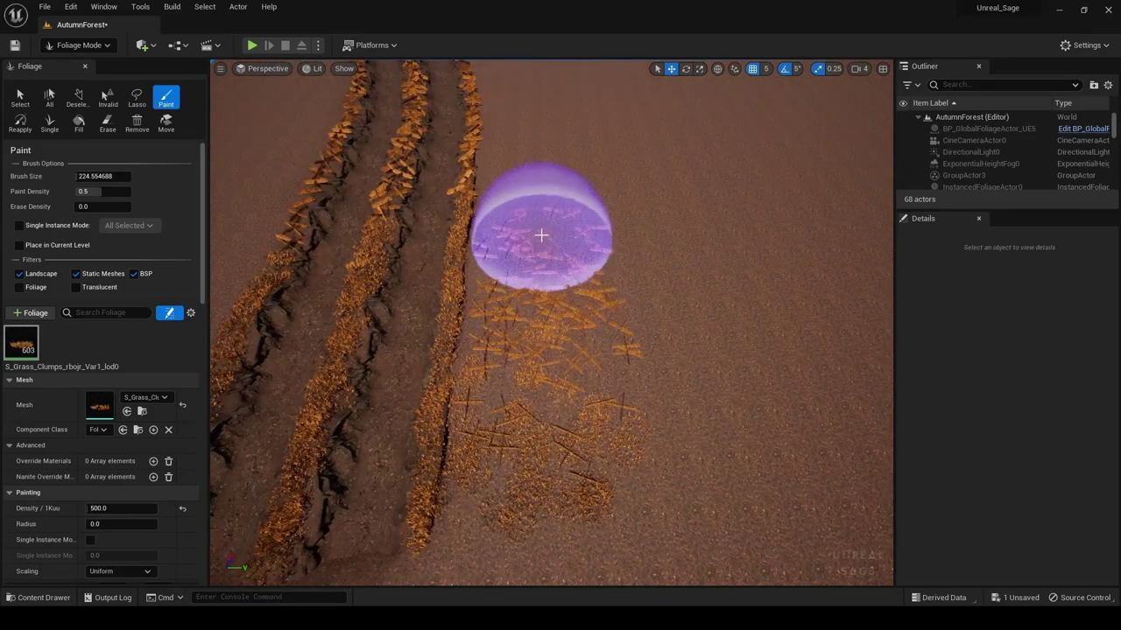
{"action": "left_click_drag", "start_coordinate": [541, 236], "coordinate": [653, 333]}
{"action": "right_click_drag", "start_coordinate": [653, 332], "coordinate": [653, 333]}
{"action": "left_click_drag", "start_coordinate": [597, 403], "coordinate": [573, 295]}
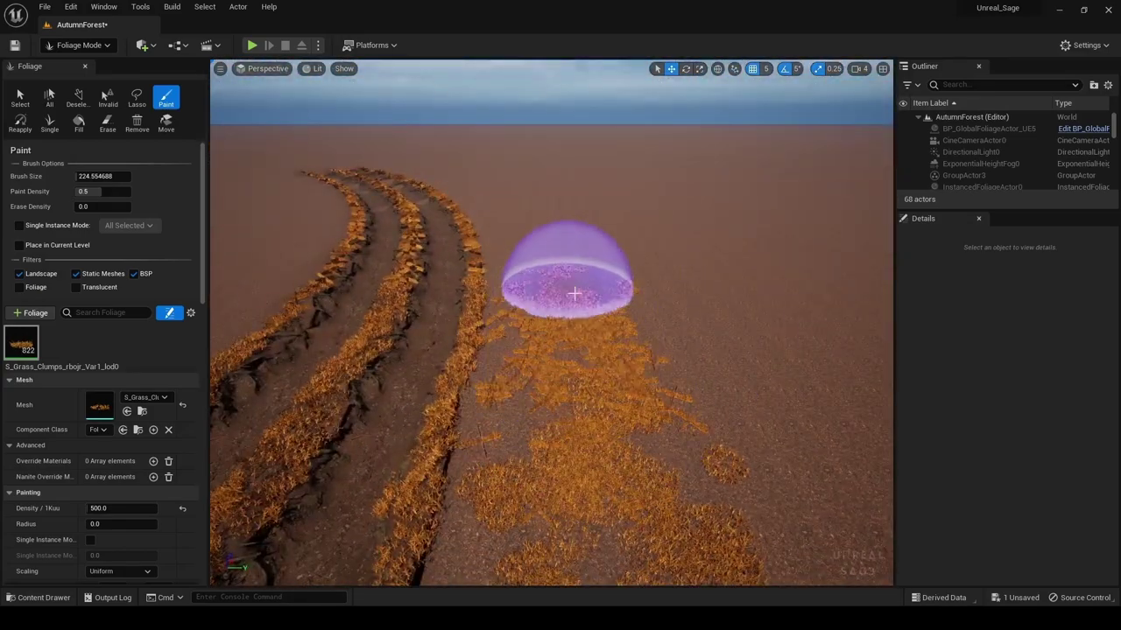
{"action": "right_click_drag", "start_coordinate": [573, 295], "coordinate": [594, 365]}
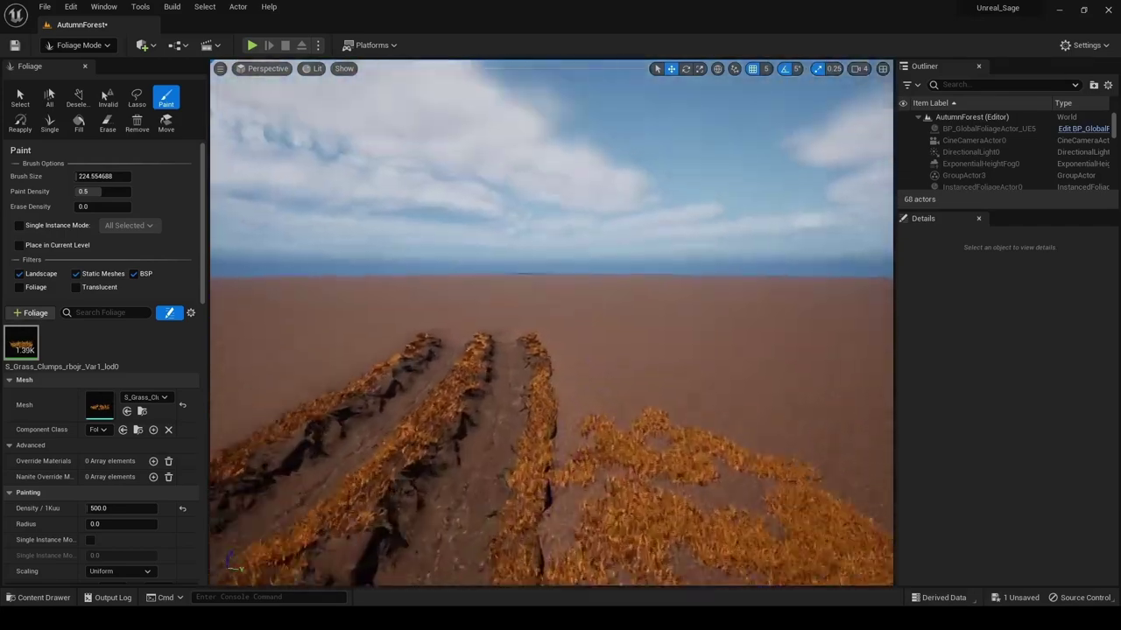
{"action": "left_click_drag", "start_coordinate": [689, 459], "coordinate": [745, 416]}
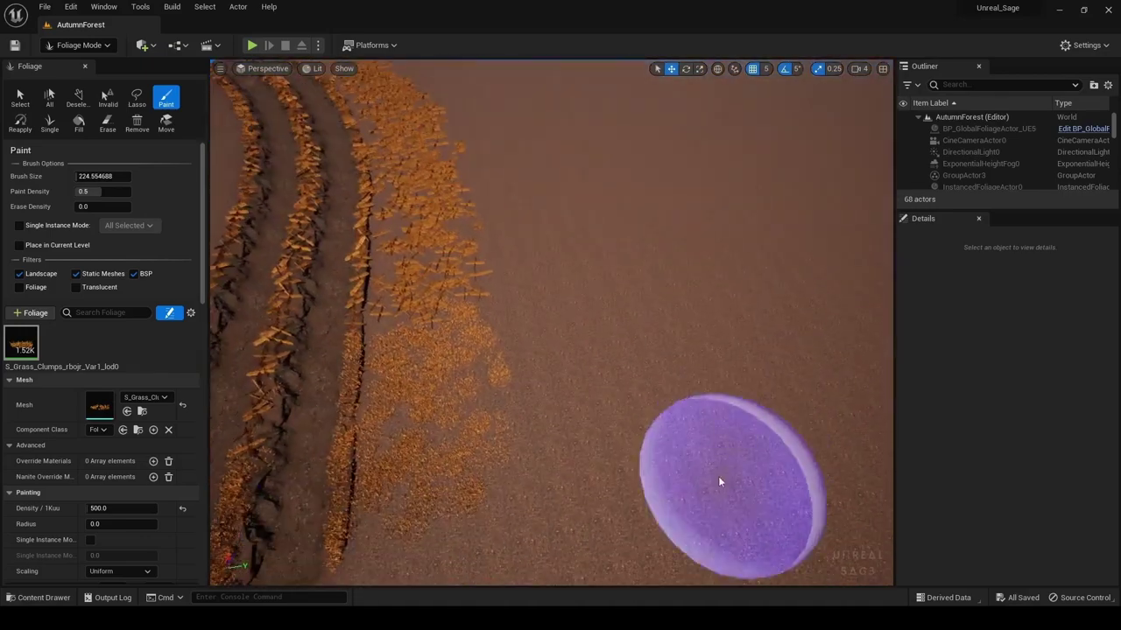
Paint more grass further up the track, reaching about 3.51K instances
{"action": "mouse_move", "coordinate": [552, 429]}
{"action": "left_mouse_down"}
{"action": "mouse_move", "coordinate": [547, 207]}
{"action": "mouse_move", "coordinate": [587, 201]}
{"action": "left_mouse_up"}
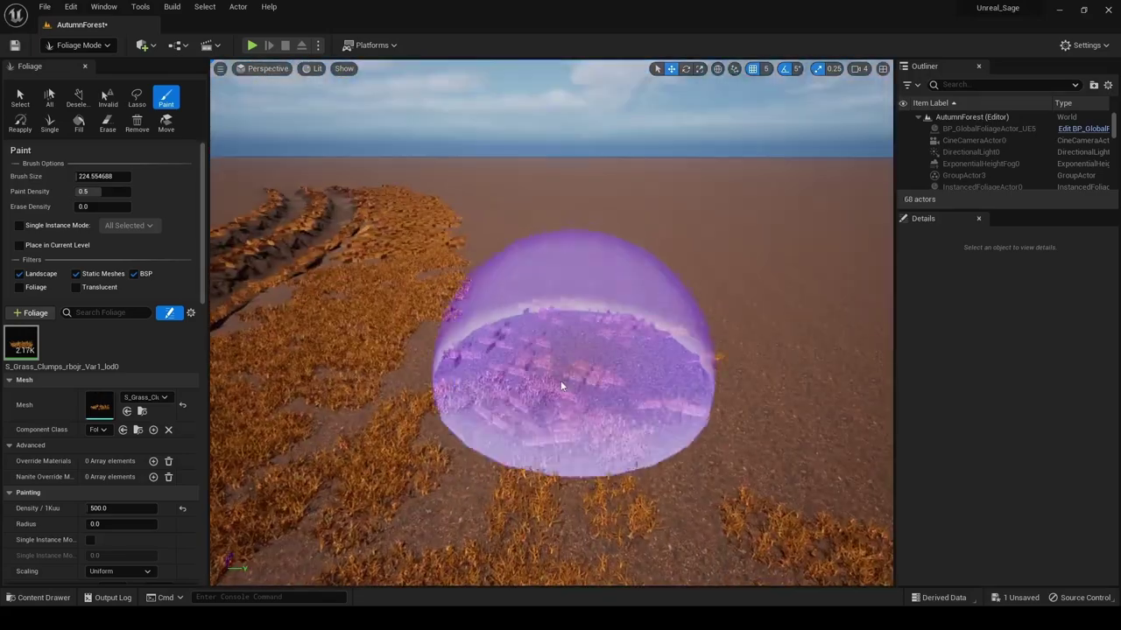
{"action": "left_click_drag", "start_coordinate": [575, 374], "coordinate": [520, 343]}
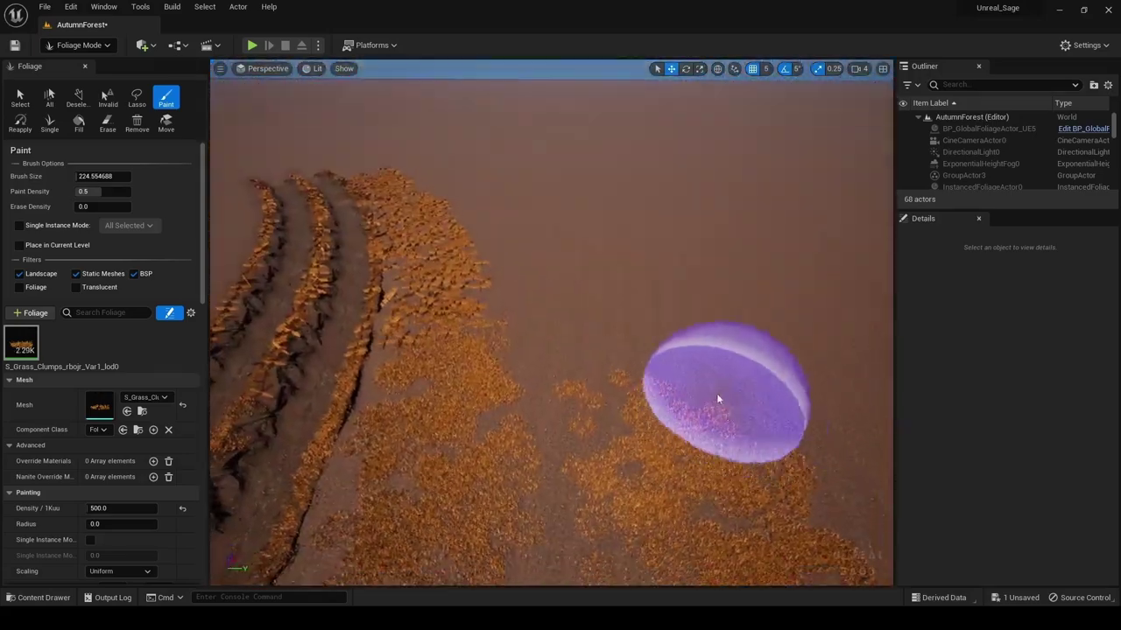
{"action": "mouse_move", "coordinate": [716, 393]}
{"action": "left_mouse_down"}
{"action": "mouse_move", "coordinate": [535, 375]}
{"action": "mouse_move", "coordinate": [555, 279]}
{"action": "left_mouse_up"}
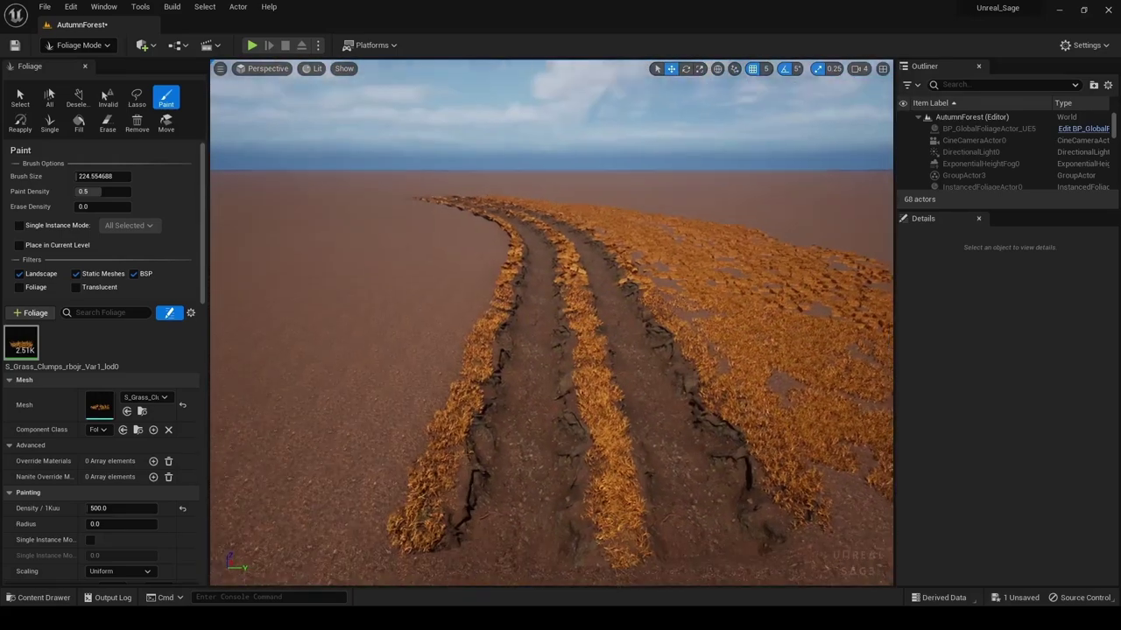
{"action": "mouse_move", "coordinate": [386, 378]}
{"action": "left_mouse_down"}
{"action": "mouse_move", "coordinate": [442, 405]}
{"action": "mouse_move", "coordinate": [477, 298]}
{"action": "left_mouse_up"}
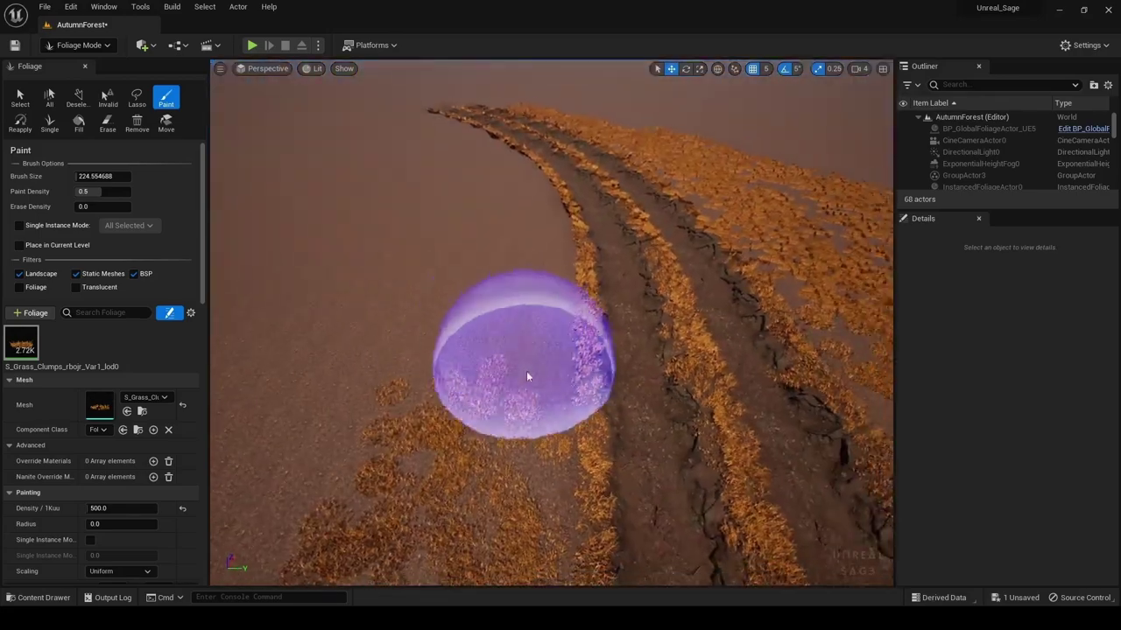
{"action": "left_click_drag", "start_coordinate": [526, 376], "coordinate": [505, 290]}
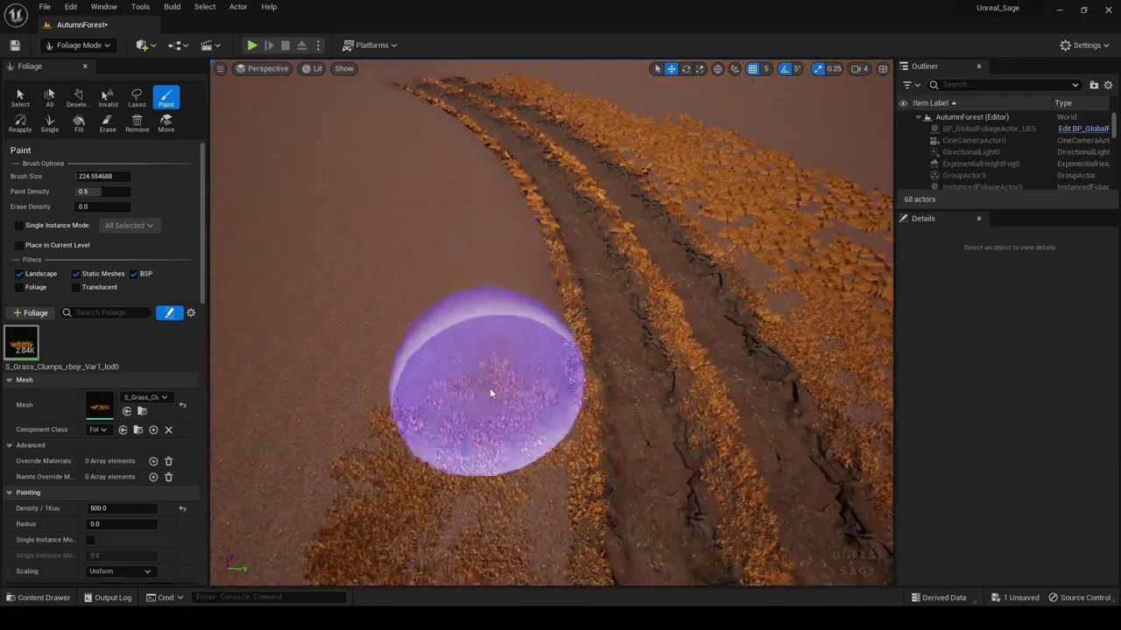
{"action": "left_click_drag", "start_coordinate": [491, 393], "coordinate": [478, 262]}
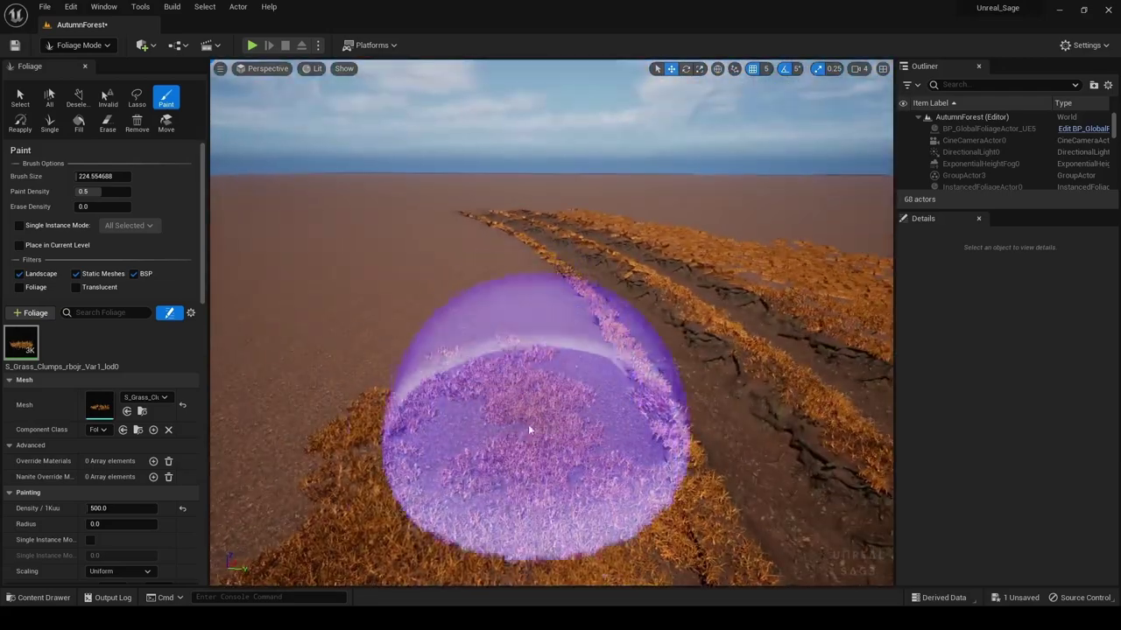
{"action": "left_click_drag", "start_coordinate": [528, 424], "coordinate": [495, 332]}
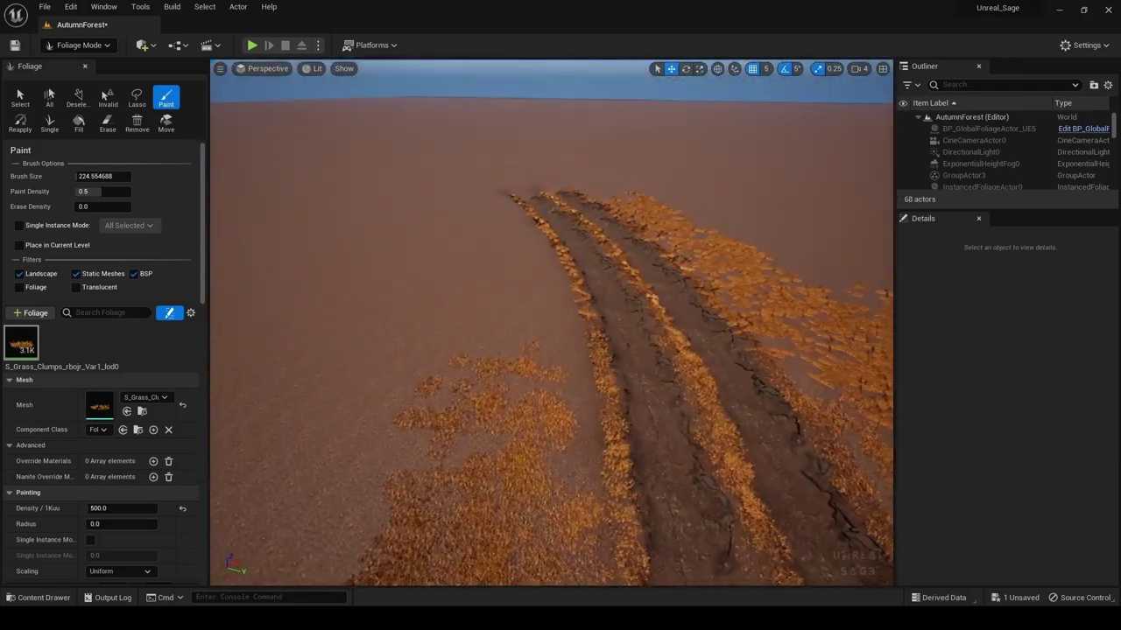
{"action": "left_click_drag", "start_coordinate": [528, 400], "coordinate": [513, 258]}
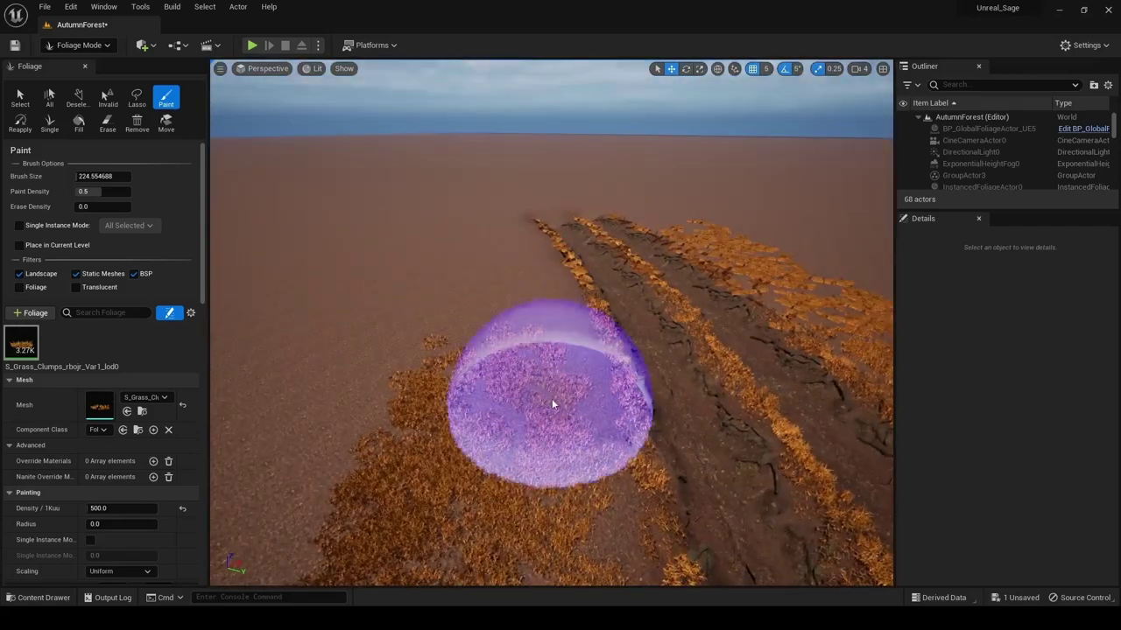
{"action": "mouse_move", "coordinate": [551, 400]}
{"action": "left_mouse_down"}
{"action": "mouse_move", "coordinate": [520, 325]}
{"action": "mouse_move", "coordinate": [507, 466]}
{"action": "left_mouse_up"}
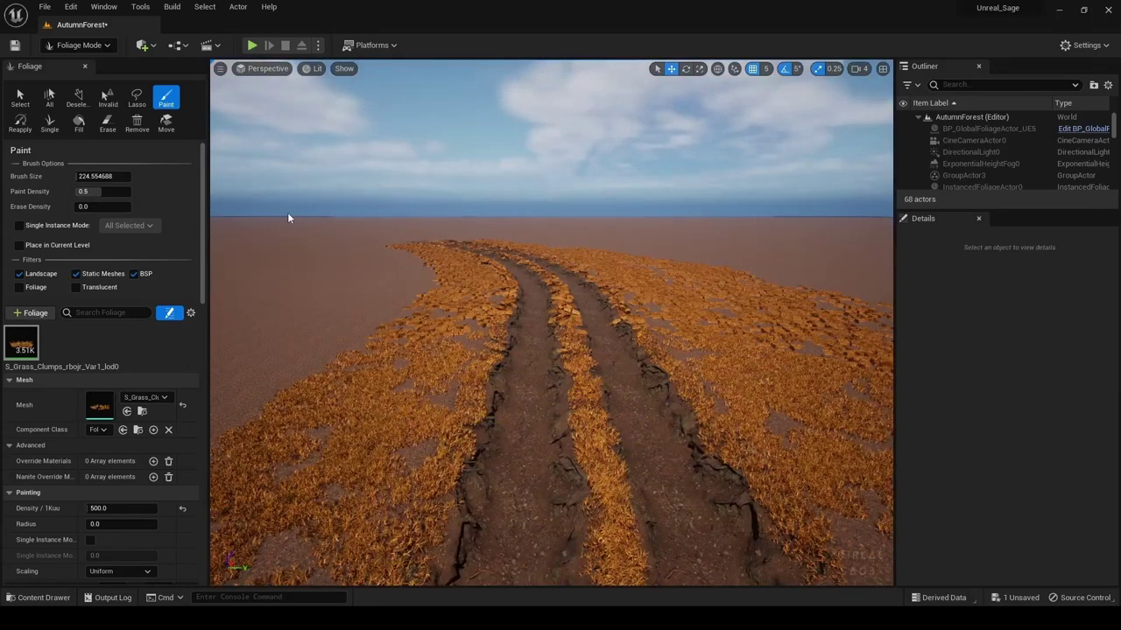
{"action": "right_click_drag", "start_coordinate": [289, 219], "coordinate": [289, 289]}
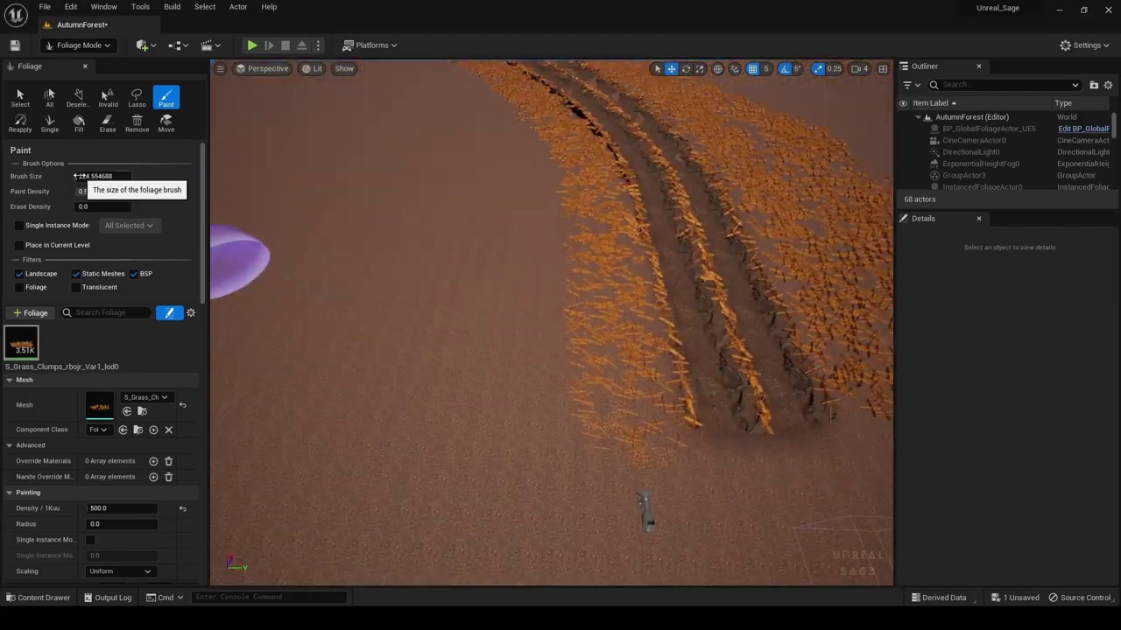
Reduce brush size to about 493 and paint grass across the open ground beside the track
{"action": "left_click_drag", "start_coordinate": [96, 176], "coordinate": [84, 176]}
{"action": "left_click_drag", "start_coordinate": [460, 318], "coordinate": [464, 107]}
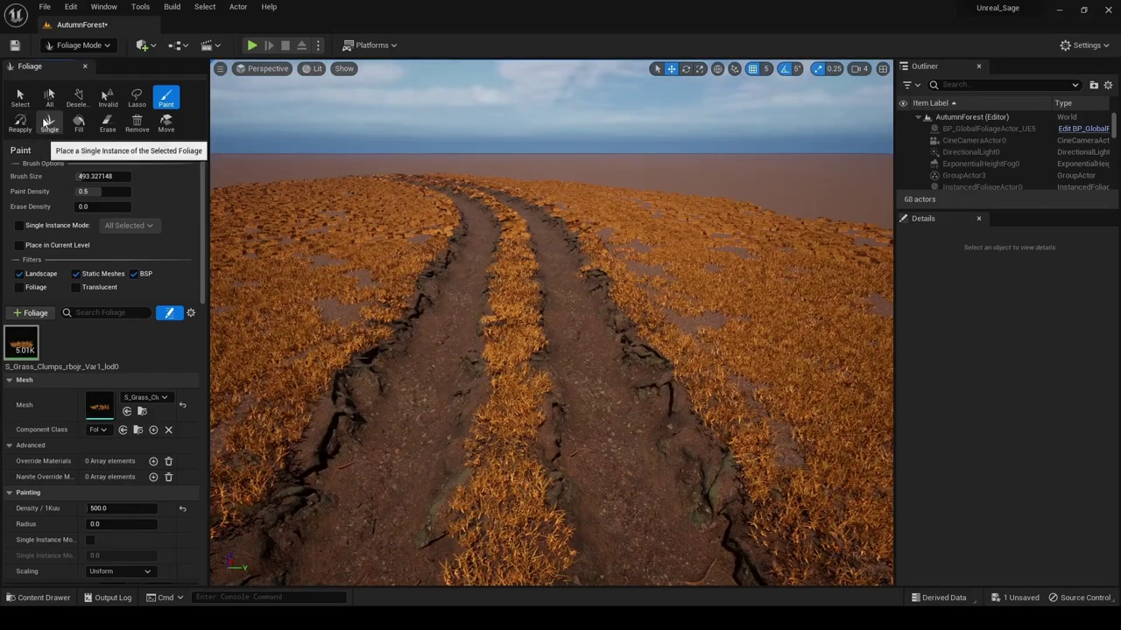
{"action": "right_click_drag", "start_coordinate": [611, 246], "coordinate": [611, 289]}
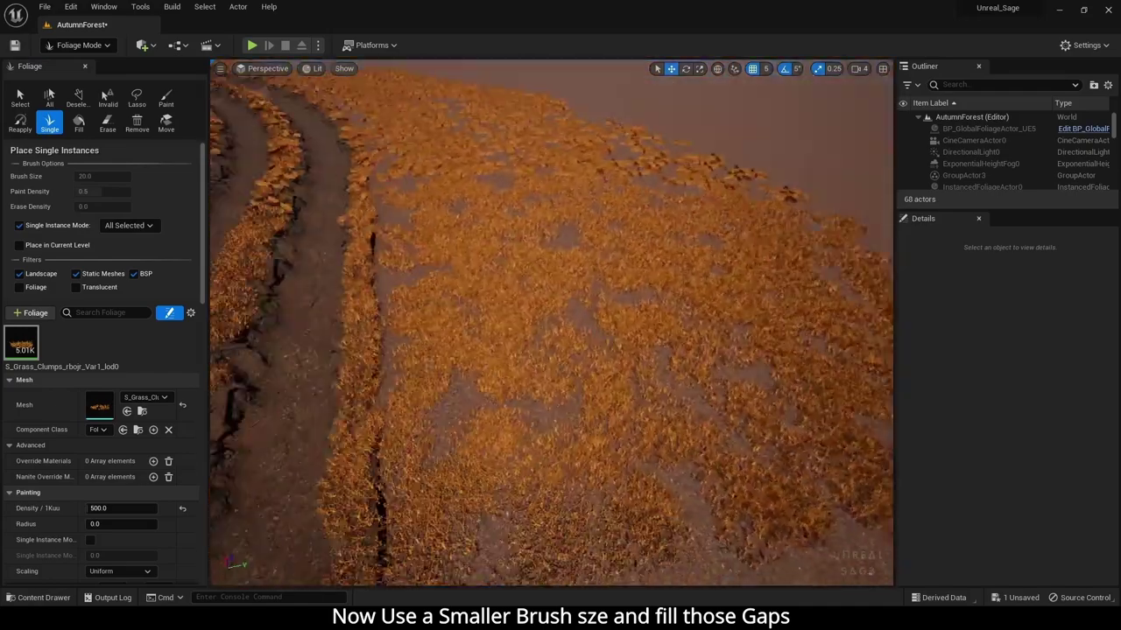
{"action": "right_click_drag", "start_coordinate": [596, 258], "coordinate": [596, 257]}
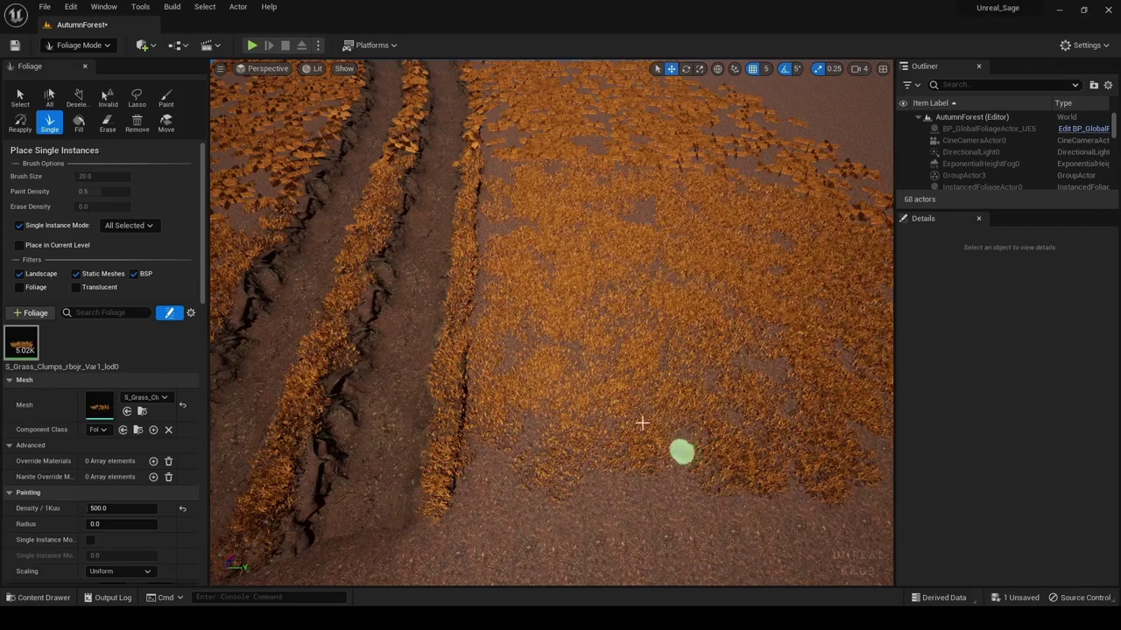
{"action": "left_click", "coordinate": [164, 103]}
{"action": "left_click", "coordinate": [106, 178]}
{"action": "type", "text": "5"}
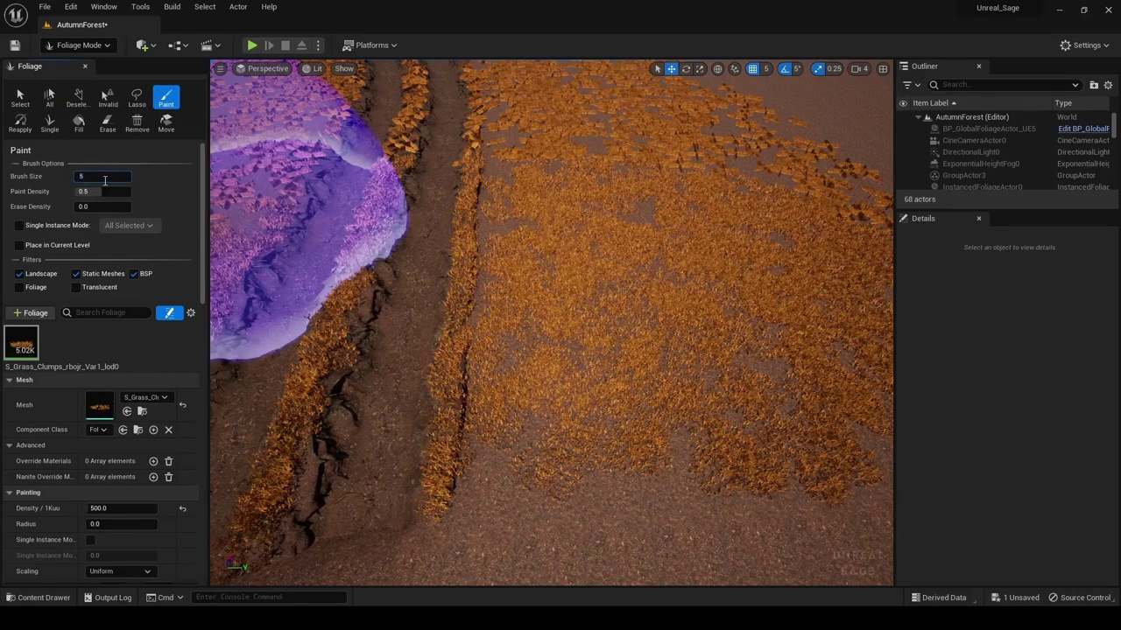
Set the foliage brush size to 50 and fill a couple of small gaps in the grass
{"action": "type", "text": "0.0"}
{"action": "key", "text": "Return"}
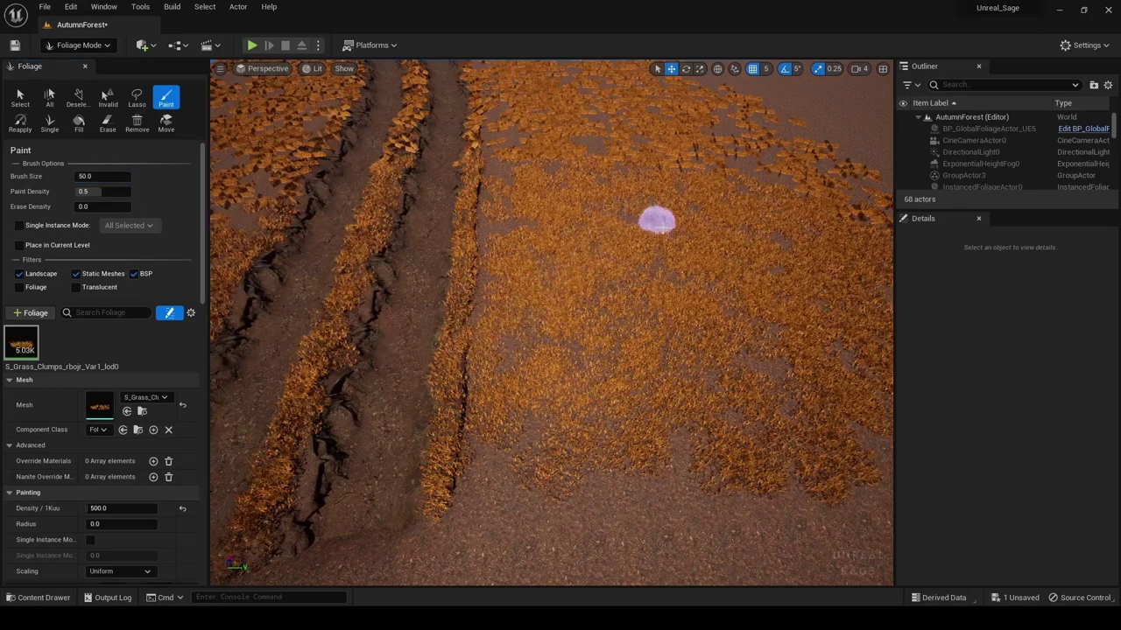
{"action": "right_click_drag", "start_coordinate": [612, 352], "coordinate": [613, 333]}
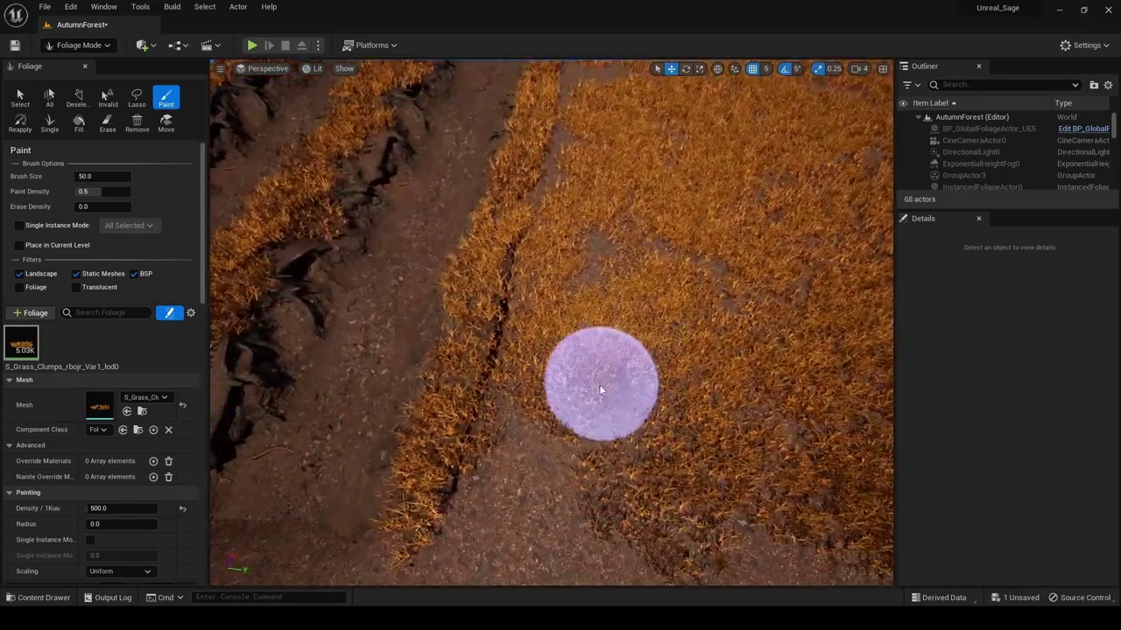
{"action": "left_click_drag", "start_coordinate": [468, 484], "coordinate": [619, 258]}
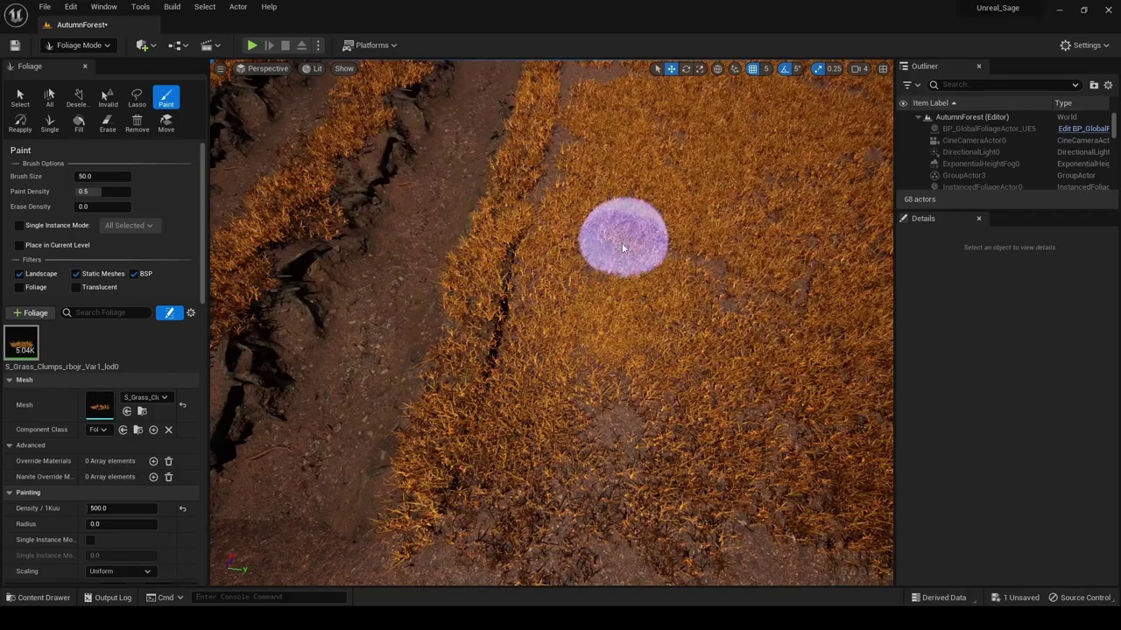
{"action": "right_click_drag", "start_coordinate": [626, 237], "coordinate": [625, 237]}
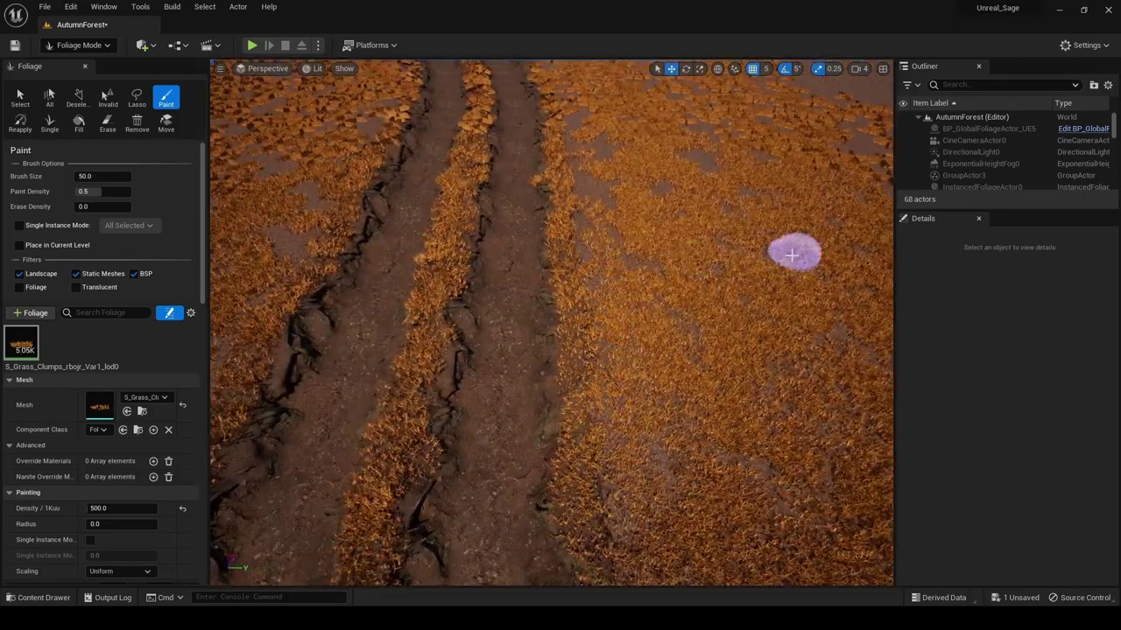
Fill the remaining bare patches in the grass field, reaching about 5.27K instances
{"action": "right_click_drag", "start_coordinate": [607, 200], "coordinate": [714, 340]}
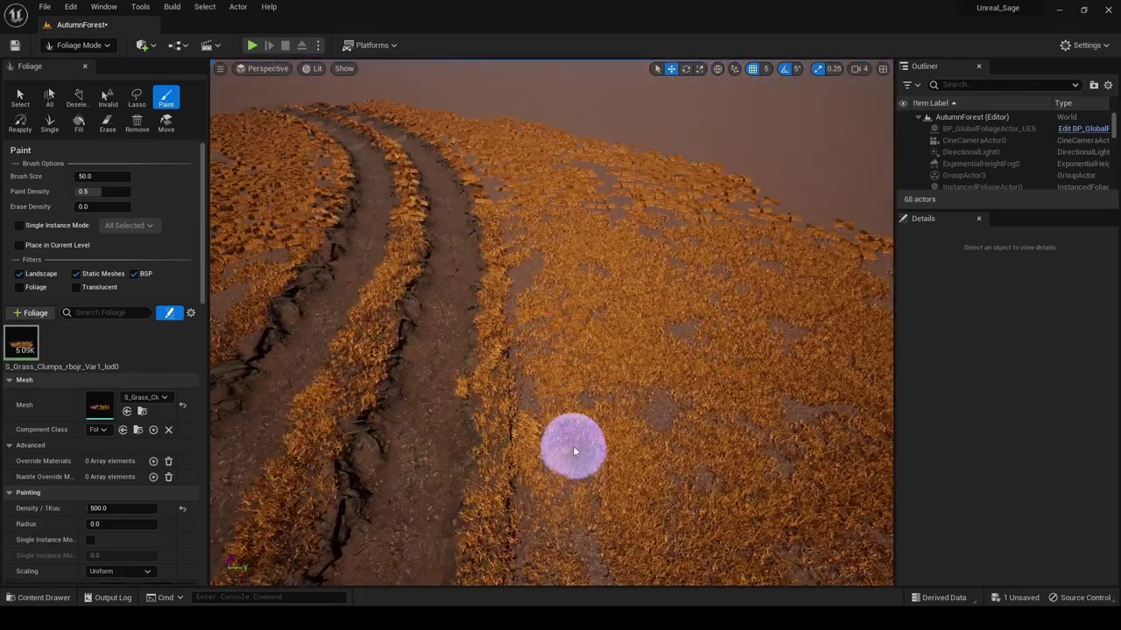
{"action": "mouse_move", "coordinate": [573, 451]}
{"action": "right_mouse_down"}
{"action": "mouse_move", "coordinate": [583, 430]}
{"action": "mouse_move", "coordinate": [532, 342]}
{"action": "mouse_move", "coordinate": [687, 247]}
{"action": "right_mouse_up"}
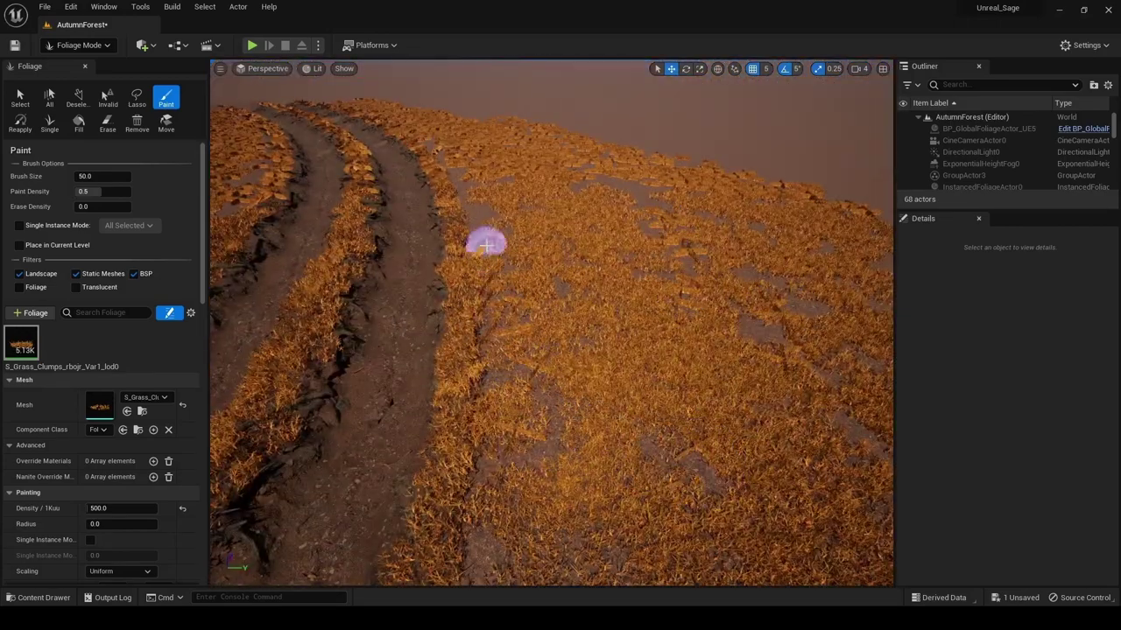
{"action": "right_click_drag", "start_coordinate": [490, 234], "coordinate": [527, 449]}
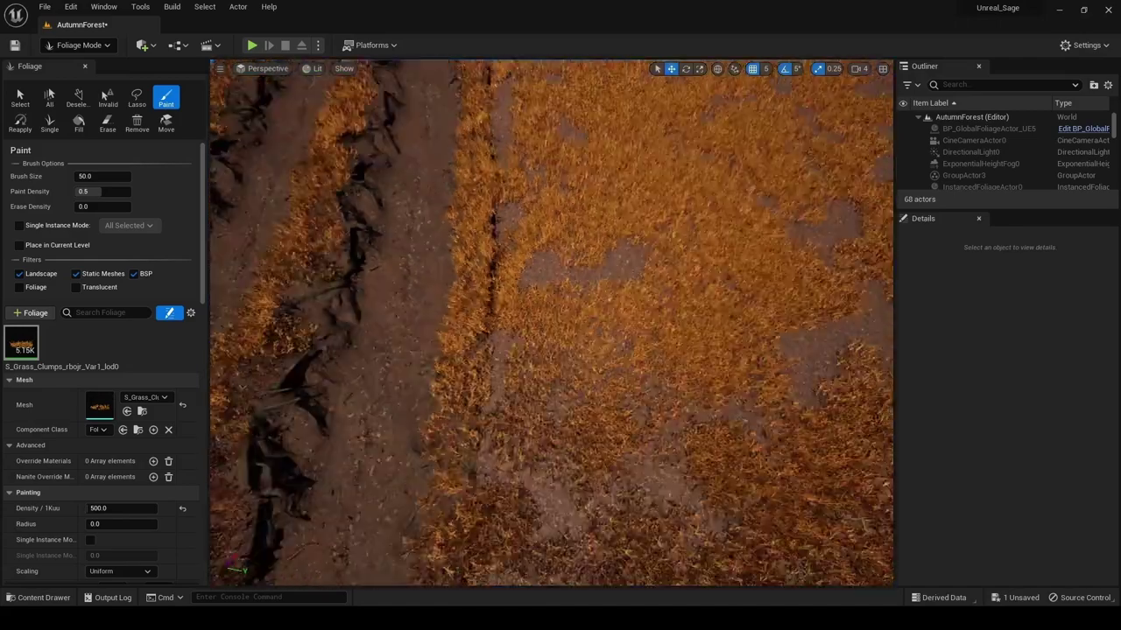
{"action": "mouse_move", "coordinate": [581, 560]}
{"action": "right_mouse_down"}
{"action": "mouse_move", "coordinate": [632, 425]}
{"action": "mouse_move", "coordinate": [630, 480]}
{"action": "right_mouse_up"}
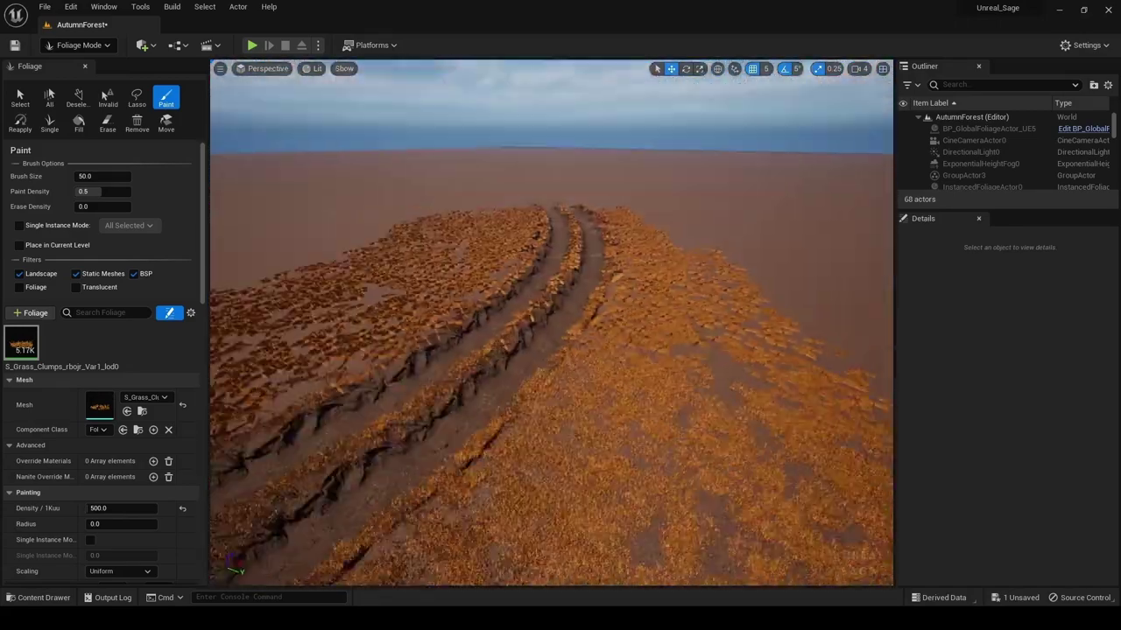
{"action": "right_click_drag", "start_coordinate": [465, 353], "coordinate": [502, 474]}
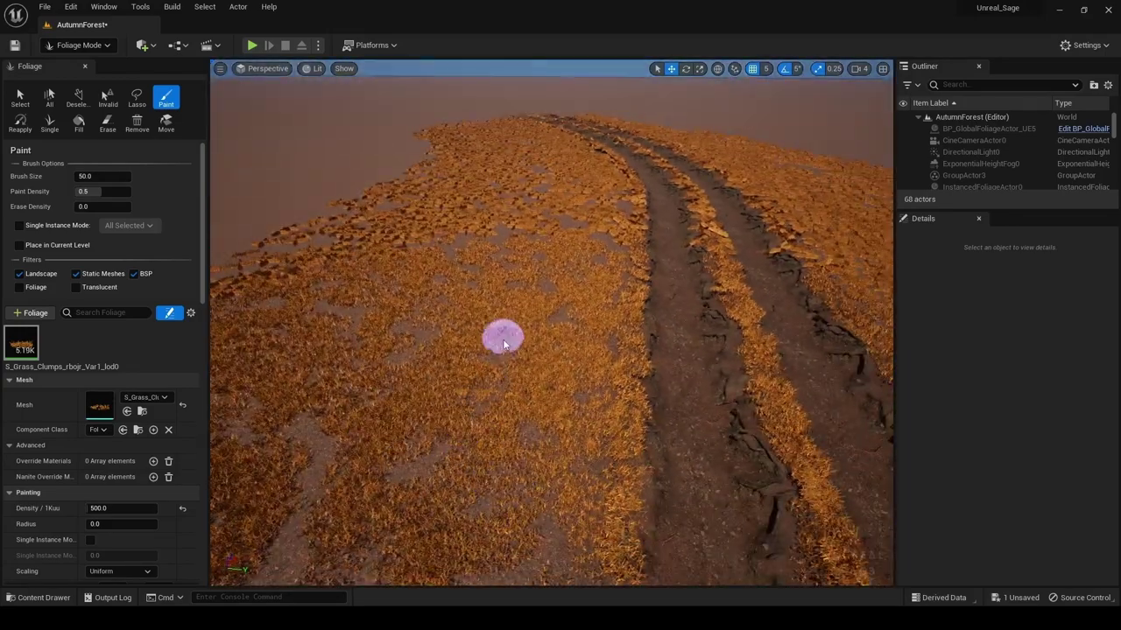
{"action": "mouse_move", "coordinate": [503, 344]}
{"action": "right_mouse_down"}
{"action": "mouse_move", "coordinate": [531, 318]}
{"action": "mouse_move", "coordinate": [508, 368]}
{"action": "mouse_move", "coordinate": [538, 311]}
{"action": "mouse_move", "coordinate": [526, 313]}
{"action": "mouse_move", "coordinate": [570, 338]}
{"action": "right_mouse_up"}
{"action": "left_click", "coordinate": [538, 315]}
{"action": "left_click_drag", "start_coordinate": [570, 338], "coordinate": [513, 245]}
{"action": "mouse_move", "coordinate": [513, 246]}
{"action": "right_mouse_down"}
{"action": "mouse_move", "coordinate": [538, 400]}
{"action": "mouse_move", "coordinate": [561, 350]}
{"action": "mouse_move", "coordinate": [533, 322]}
{"action": "right_mouse_up"}
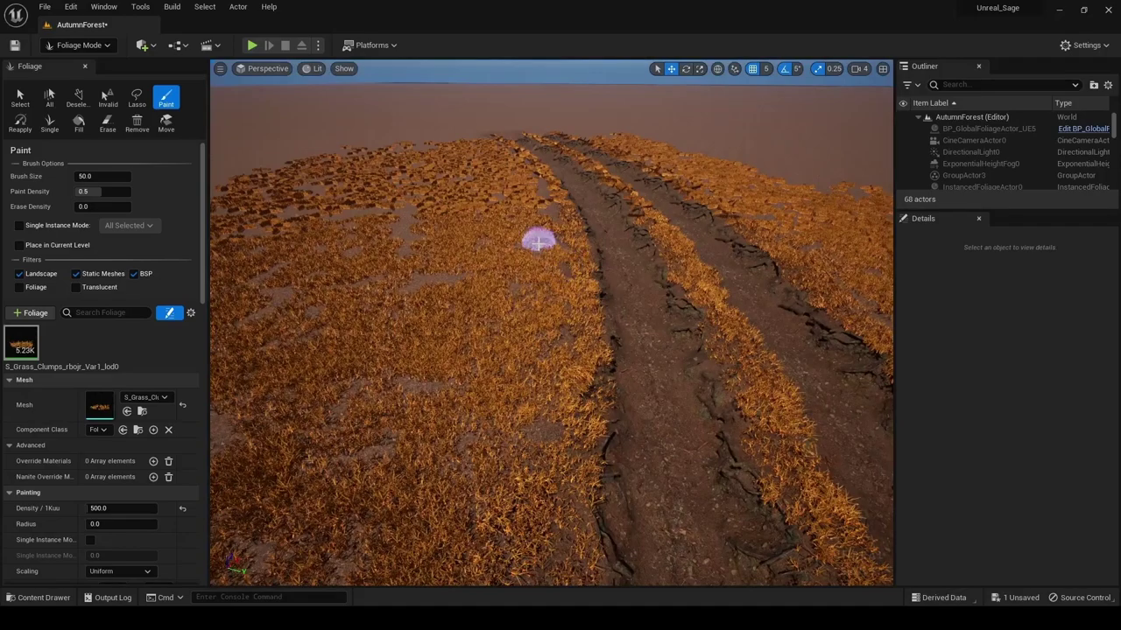
{"action": "right_click_drag", "start_coordinate": [546, 348], "coordinate": [553, 277]}
{"action": "mouse_move", "coordinate": [665, 543]}
{"action": "right_mouse_down"}
{"action": "mouse_move", "coordinate": [793, 395]}
{"action": "mouse_move", "coordinate": [770, 411]}
{"action": "right_mouse_up"}
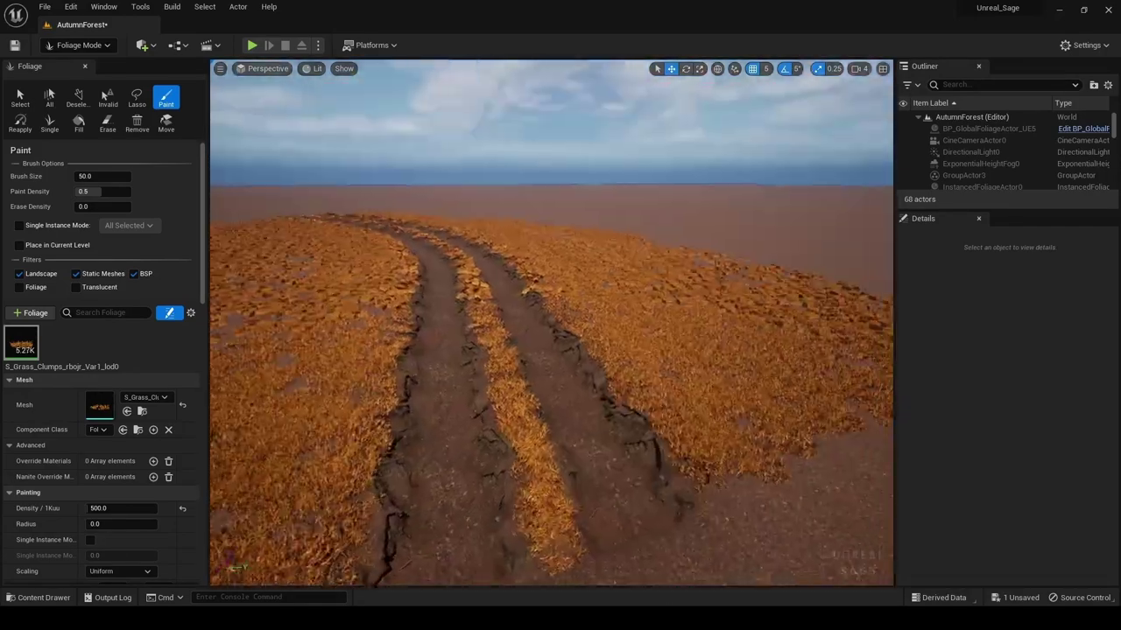
{"action": "right_click_drag", "start_coordinate": [552, 324], "coordinate": [560, 289]}
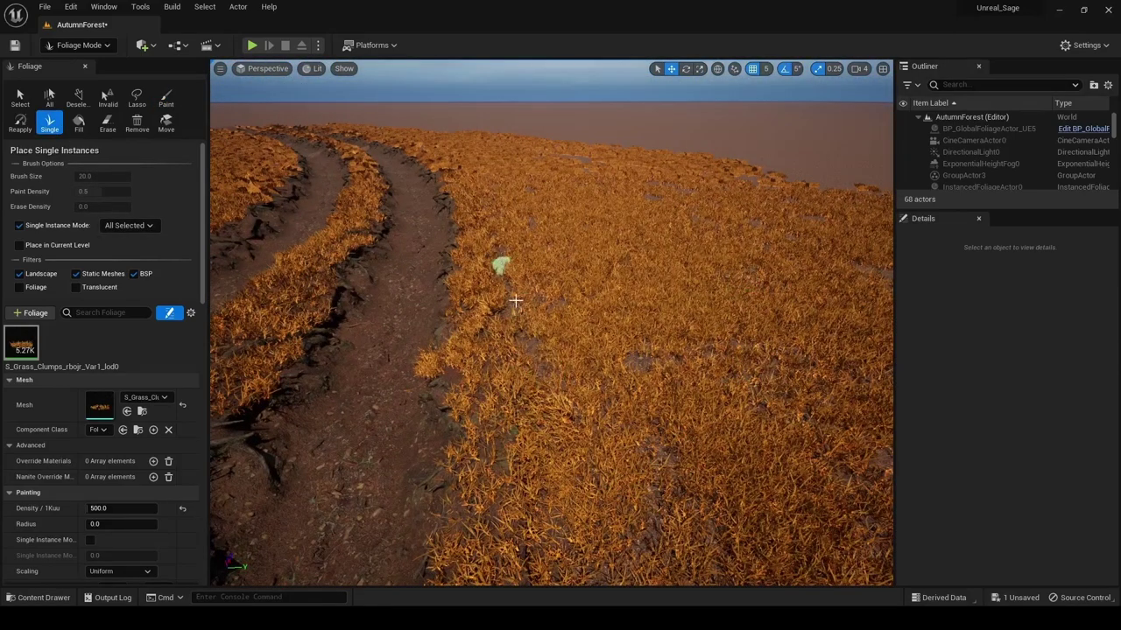
Place a single grass clump on a bare spot beside the dirt track
{"action": "right_click_drag", "start_coordinate": [505, 455], "coordinate": [504, 525]}
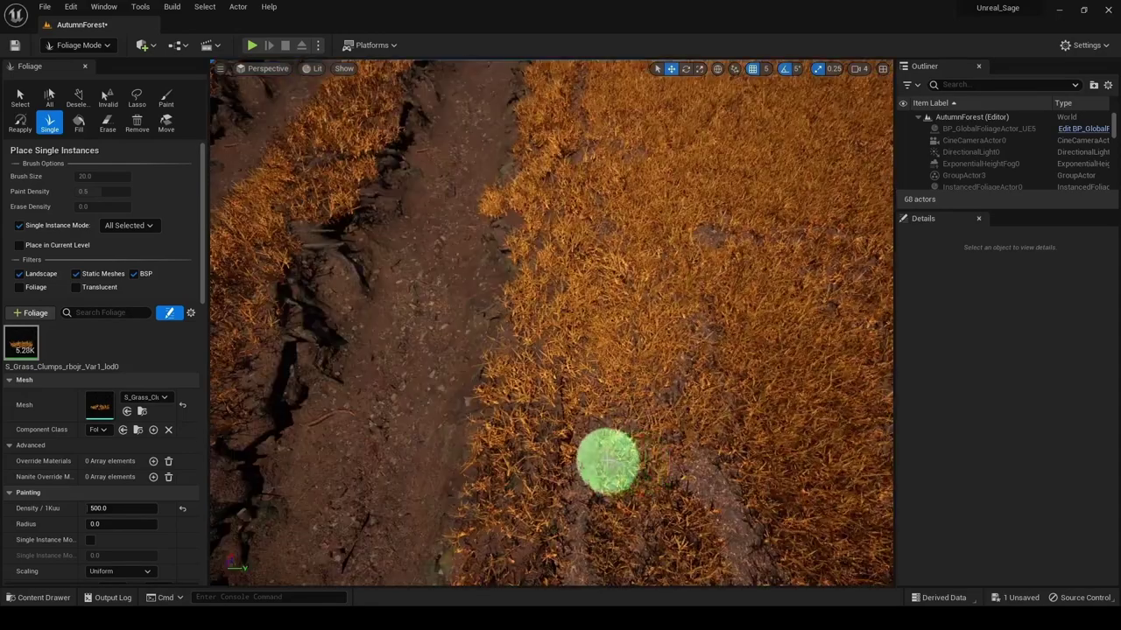
{"action": "right_click_drag", "start_coordinate": [678, 394], "coordinate": [580, 411]}
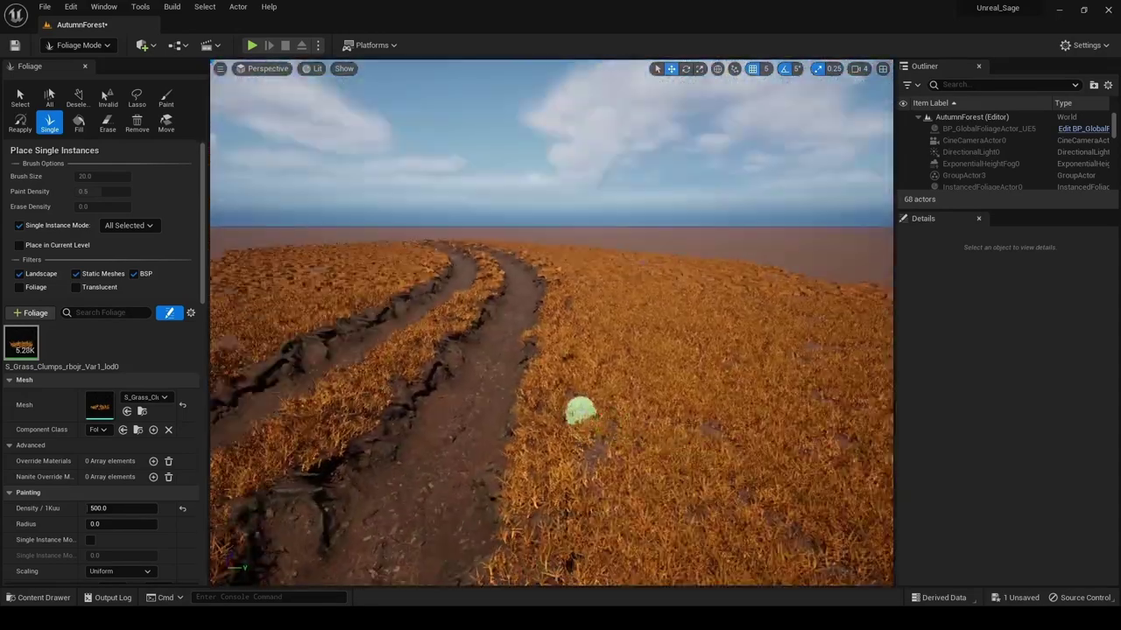
{"action": "mouse_move", "coordinate": [830, 442]}
{"action": "right_mouse_down"}
{"action": "mouse_move", "coordinate": [680, 531]}
{"action": "mouse_move", "coordinate": [680, 569]}
{"action": "right_mouse_up"}
{"action": "right_click_drag", "start_coordinate": [622, 418], "coordinate": [621, 411]}
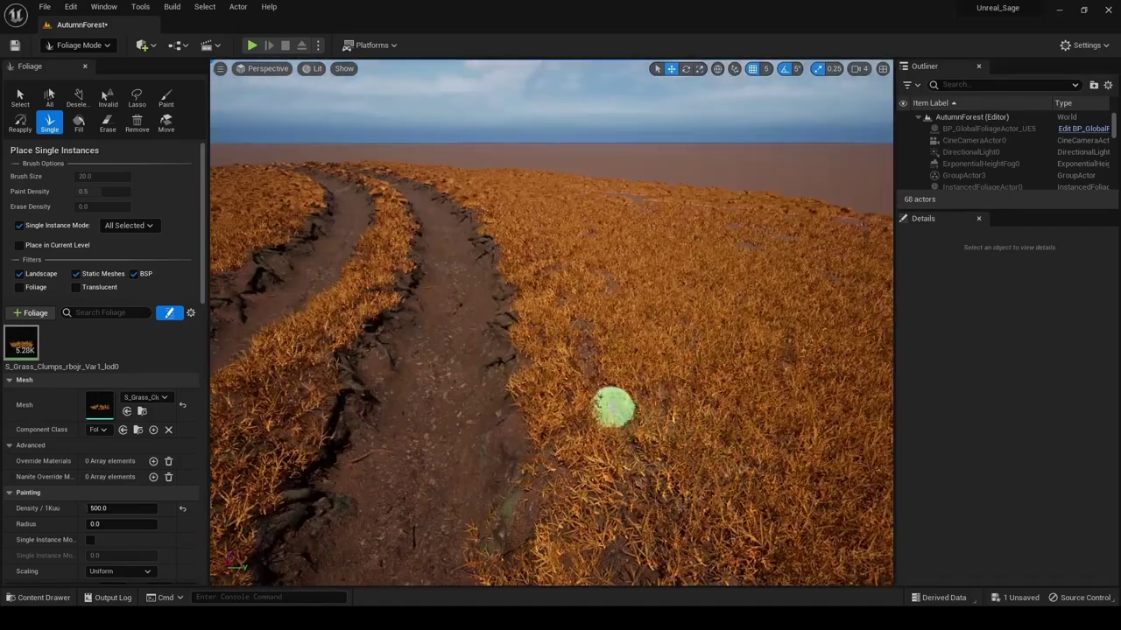
{"action": "right_click_drag", "start_coordinate": [589, 343], "coordinate": [649, 496]}
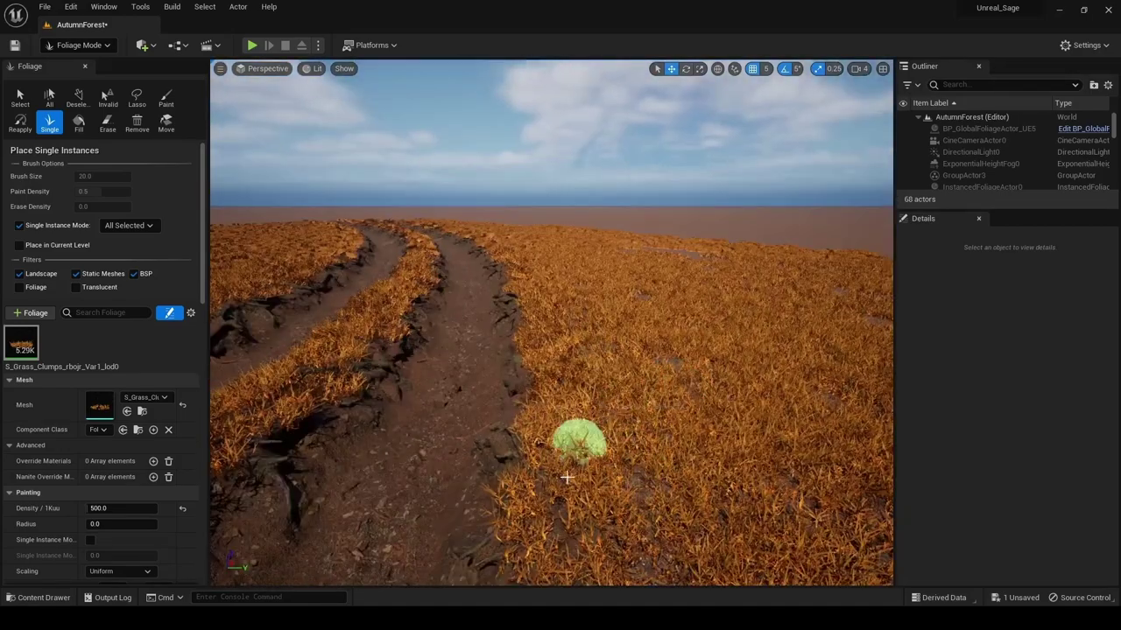
{"action": "right_click_drag", "start_coordinate": [567, 477], "coordinate": [767, 348]}
{"action": "right_click_drag", "start_coordinate": [680, 259], "coordinate": [753, 351]}
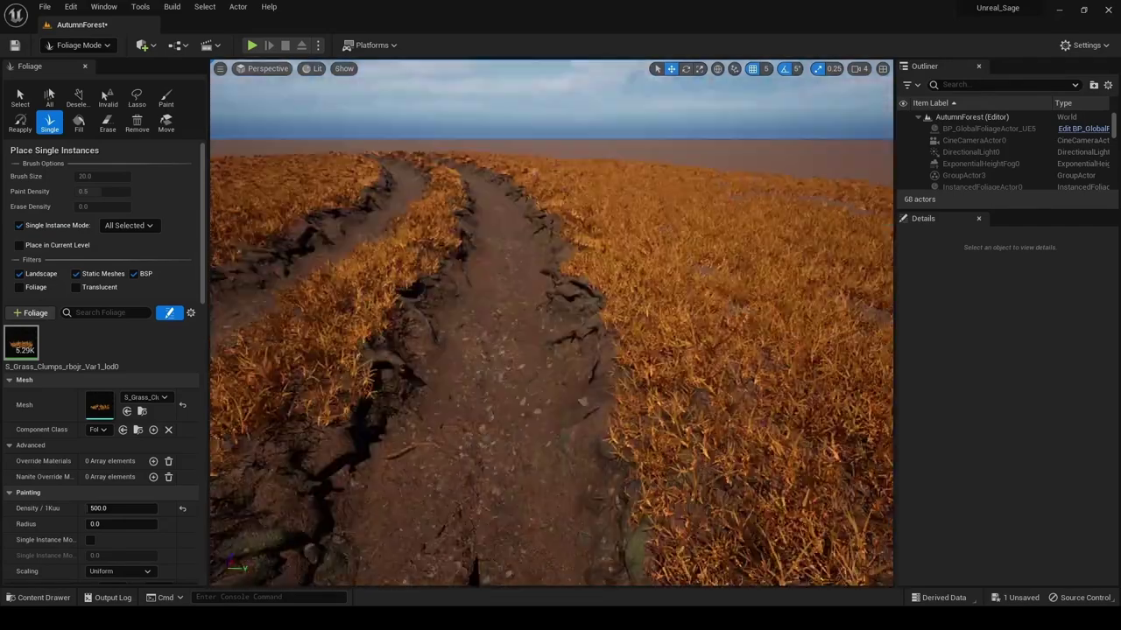
{"action": "right_click_drag", "start_coordinate": [674, 394], "coordinate": [654, 340]}
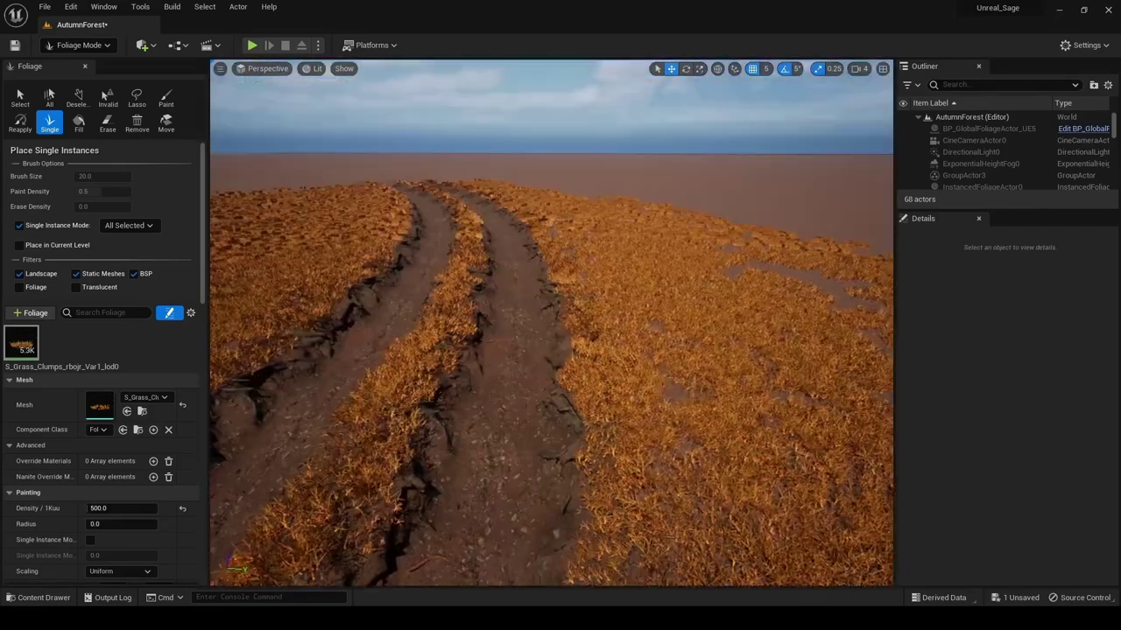
{"action": "mouse_move", "coordinate": [675, 496]}
{"action": "right_mouse_down"}
{"action": "mouse_move", "coordinate": [651, 486]}
{"action": "mouse_move", "coordinate": [588, 526]}
{"action": "right_mouse_up"}
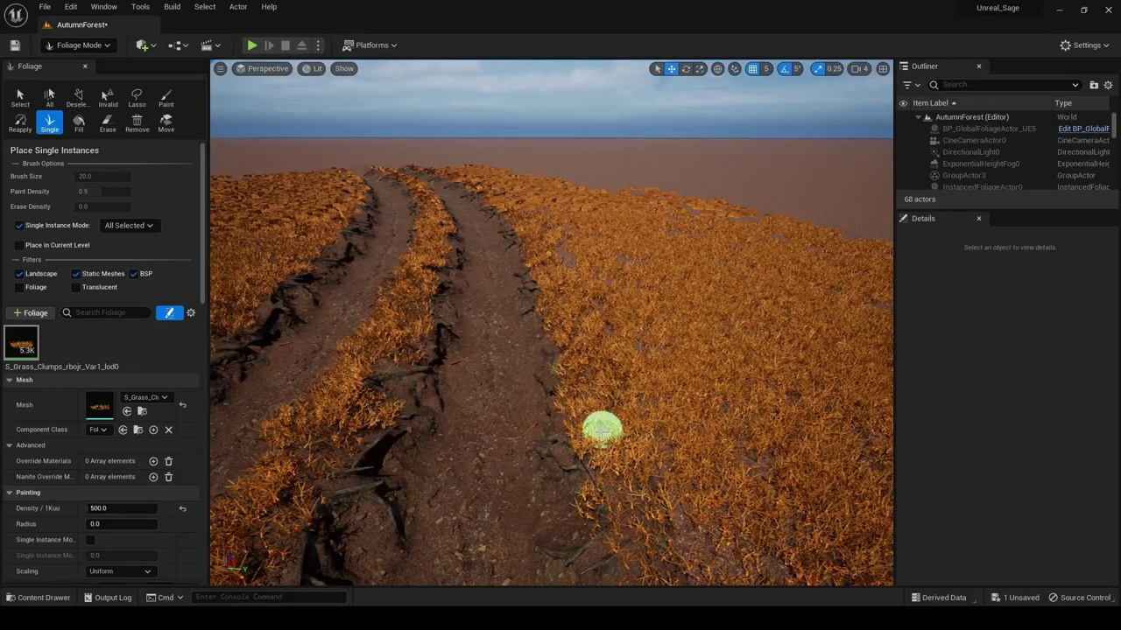
{"action": "right_click_drag", "start_coordinate": [635, 470], "coordinate": [648, 437]}
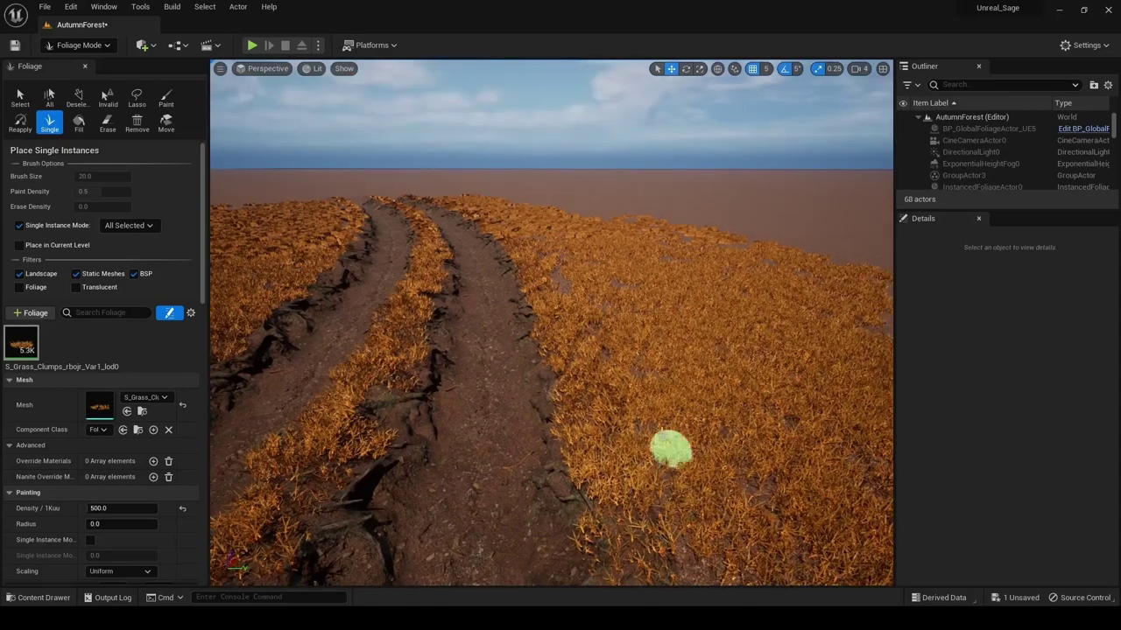
{"action": "left_click", "coordinate": [648, 437]}
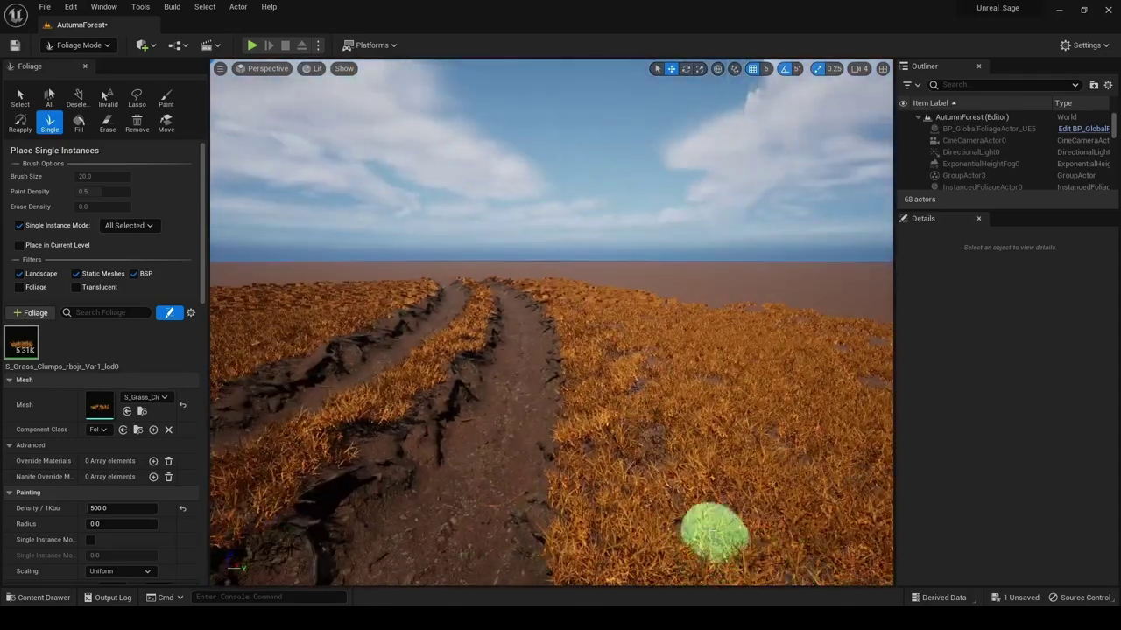
Add another grass clump to a bare patch and look over the grass fields along the path
{"action": "right_click_drag", "start_coordinate": [714, 534], "coordinate": [751, 407]}
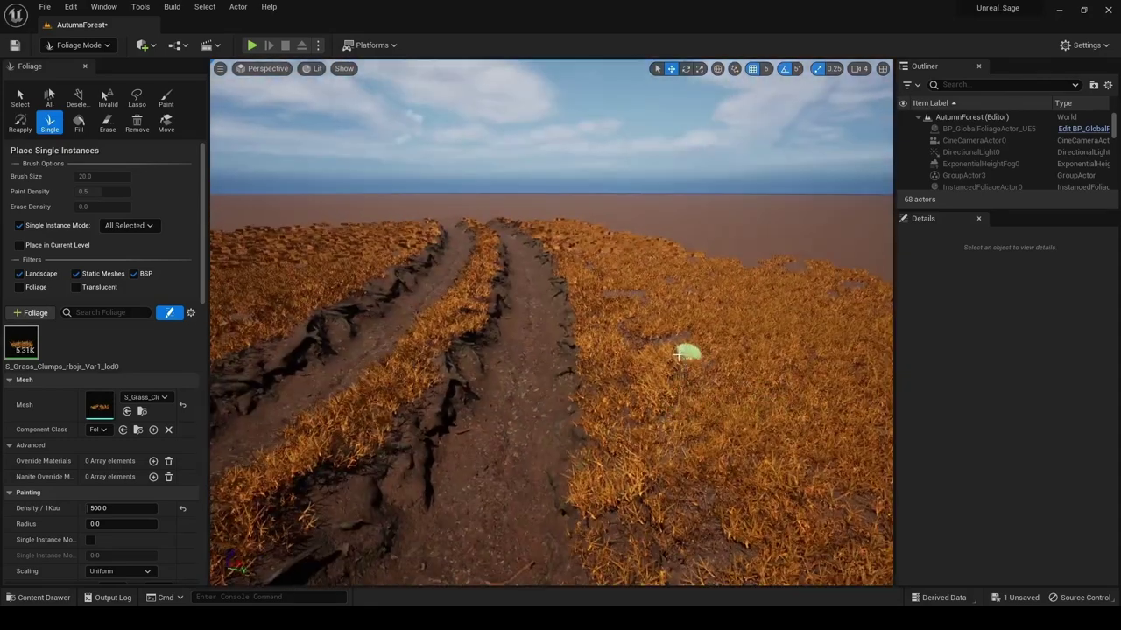
{"action": "right_click_drag", "start_coordinate": [720, 550], "coordinate": [718, 501]}
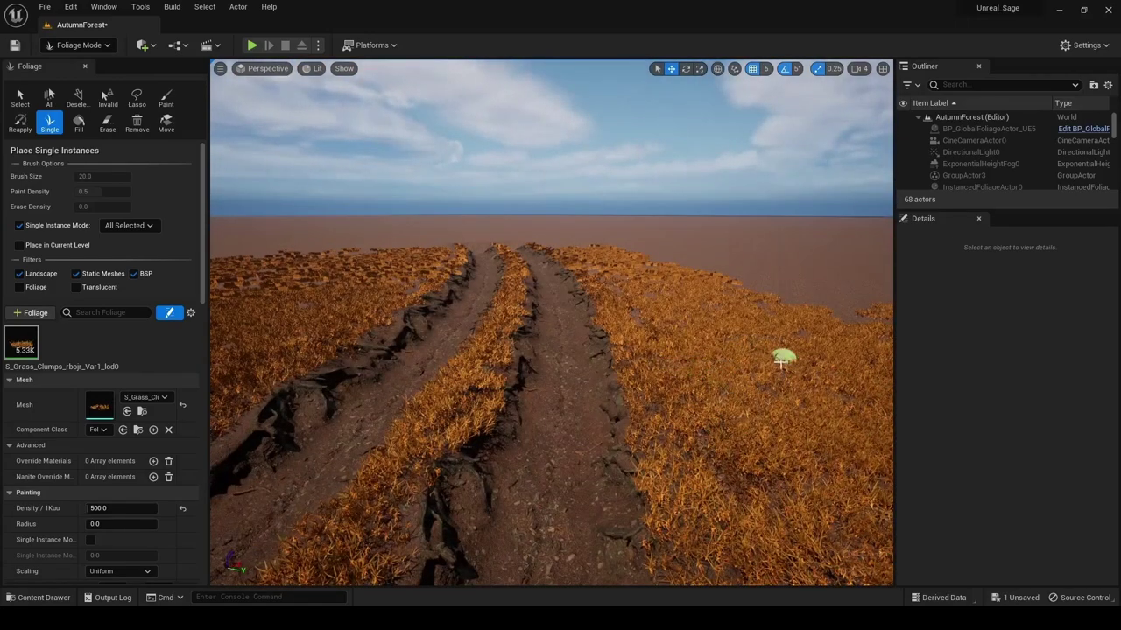
{"action": "mouse_move", "coordinate": [780, 361]}
{"action": "right_mouse_down"}
{"action": "mouse_move", "coordinate": [738, 552]}
{"action": "mouse_move", "coordinate": [605, 473]}
{"action": "right_mouse_up"}
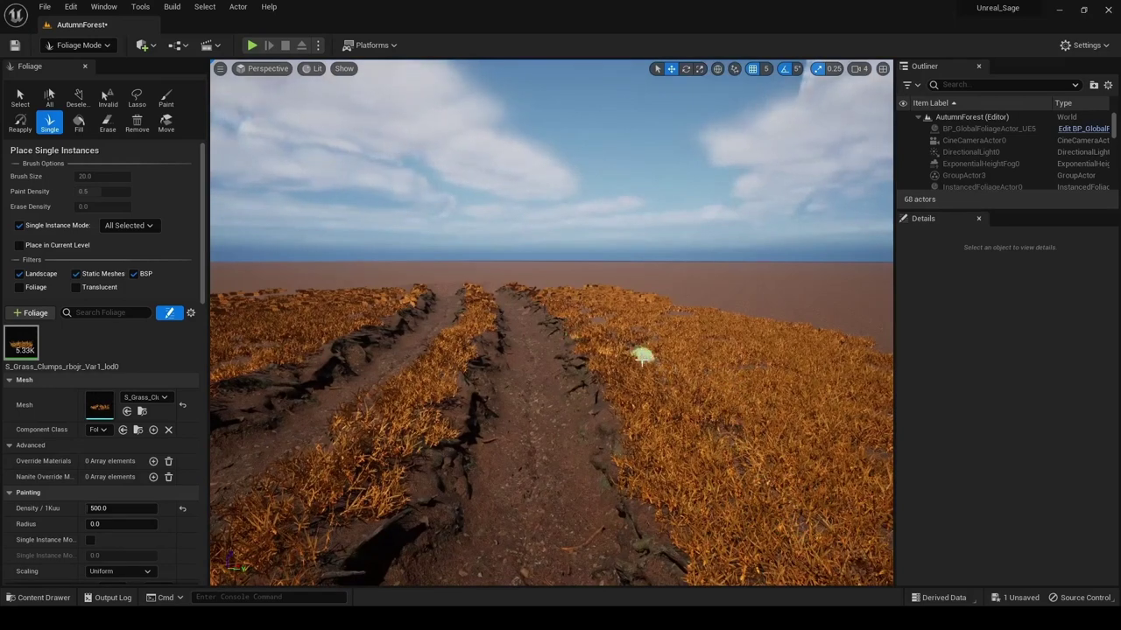
{"action": "right_click_drag", "start_coordinate": [642, 355], "coordinate": [797, 457]}
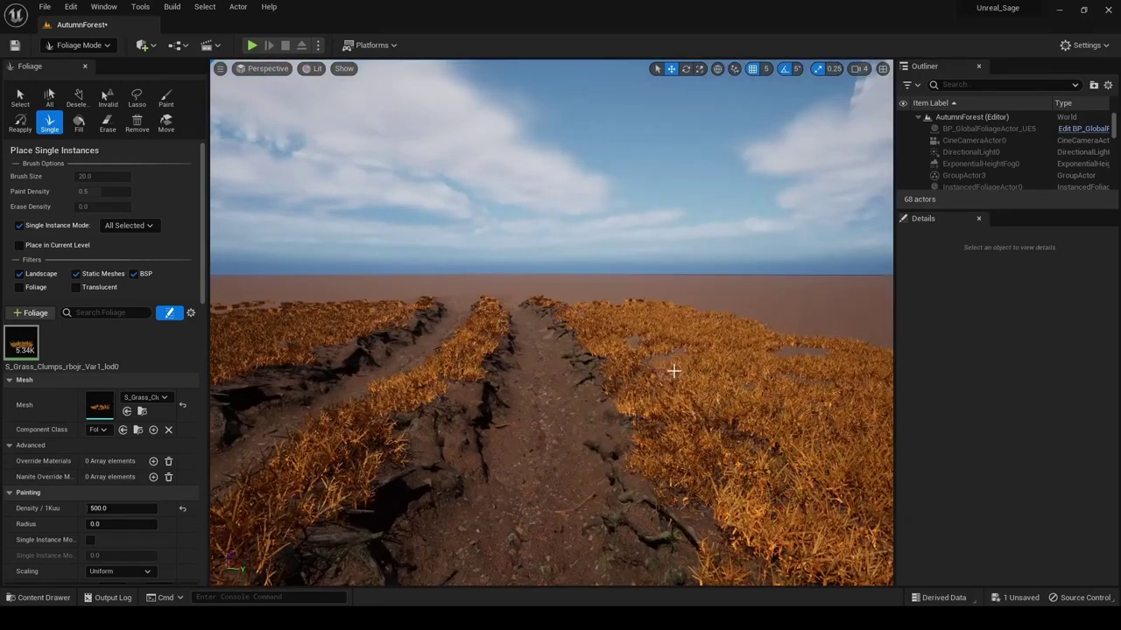
{"action": "mouse_move", "coordinate": [658, 382]}
{"action": "right_mouse_down"}
{"action": "mouse_move", "coordinate": [560, 455]}
{"action": "mouse_move", "coordinate": [484, 453]}
{"action": "right_mouse_up"}
{"action": "left_click", "coordinate": [484, 452]}
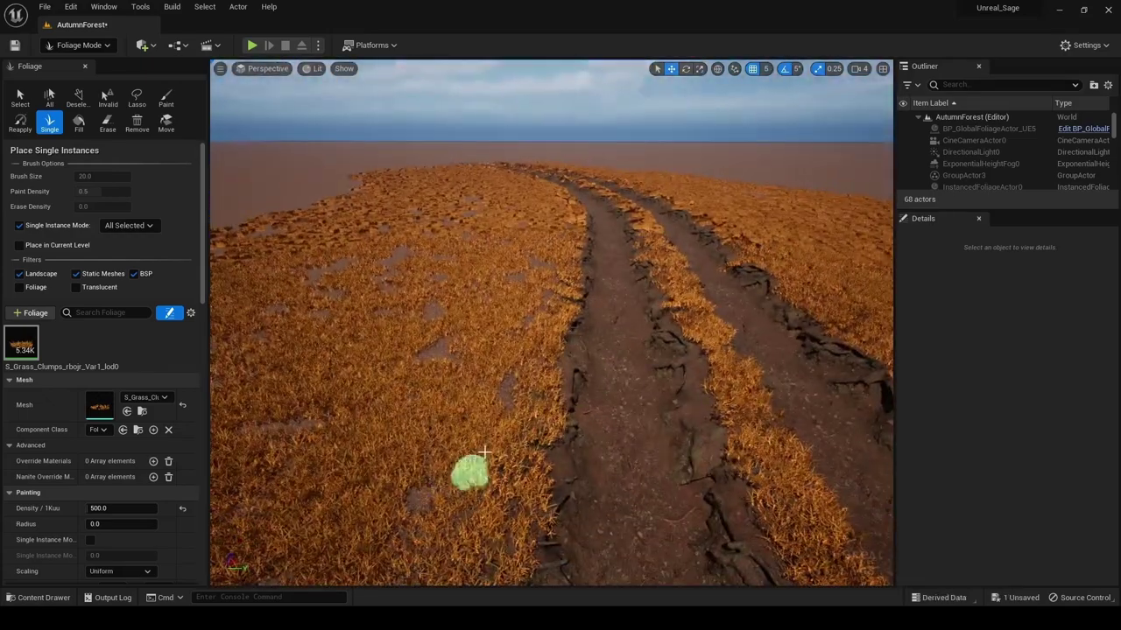
{"action": "right_click_drag", "start_coordinate": [522, 325], "coordinate": [604, 444]}
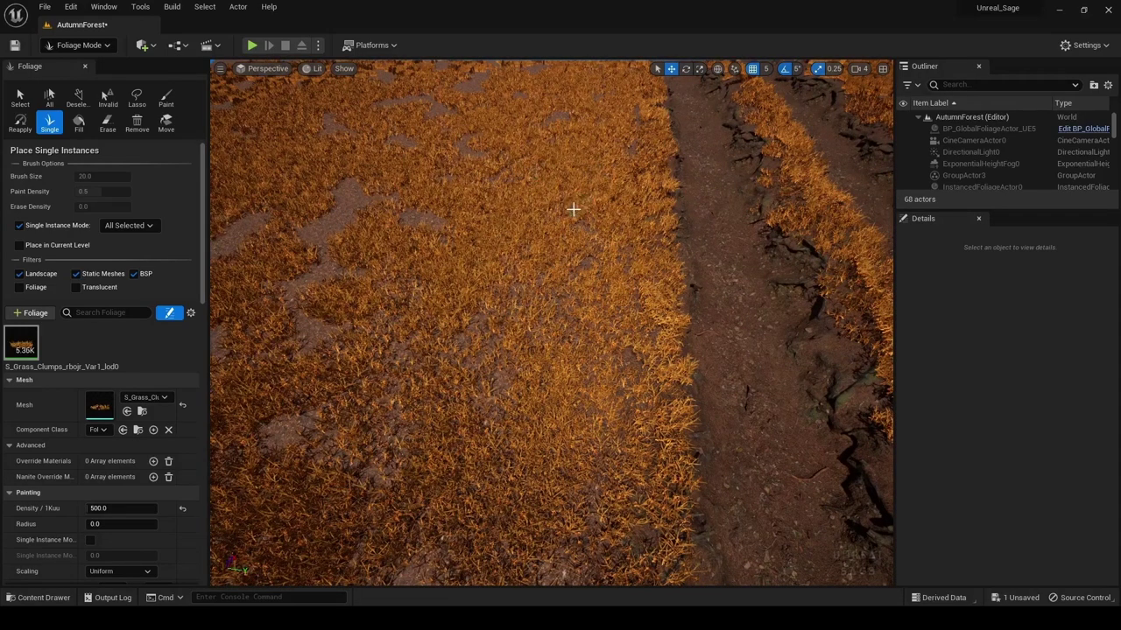
{"action": "right_click_drag", "start_coordinate": [573, 209], "coordinate": [578, 321]}
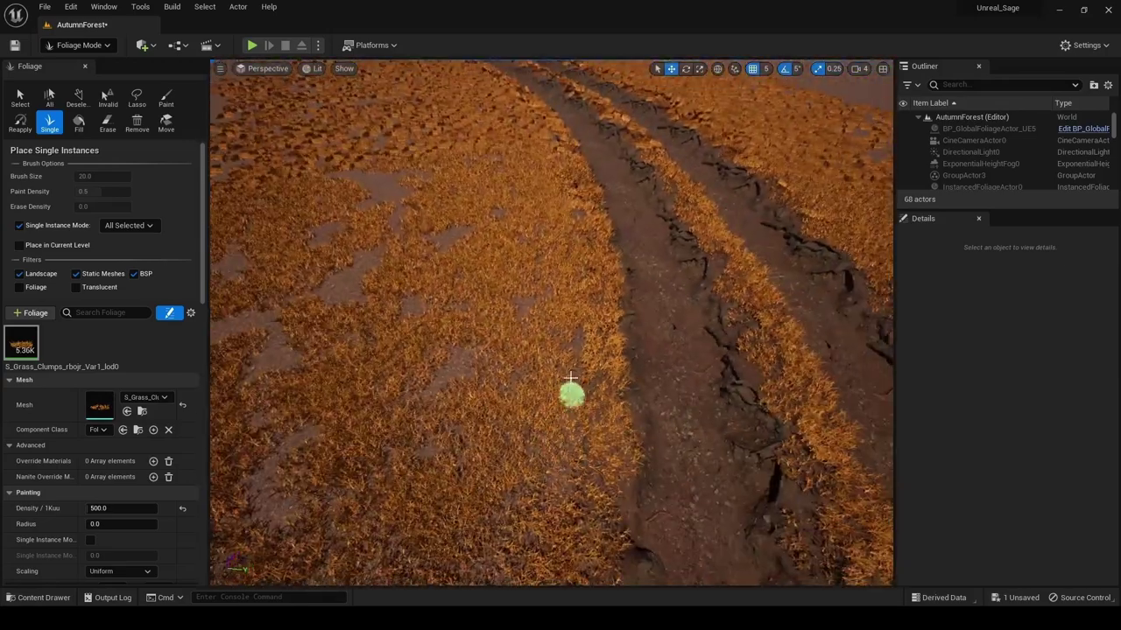
{"action": "right_click_drag", "start_coordinate": [575, 213], "coordinate": [618, 326]}
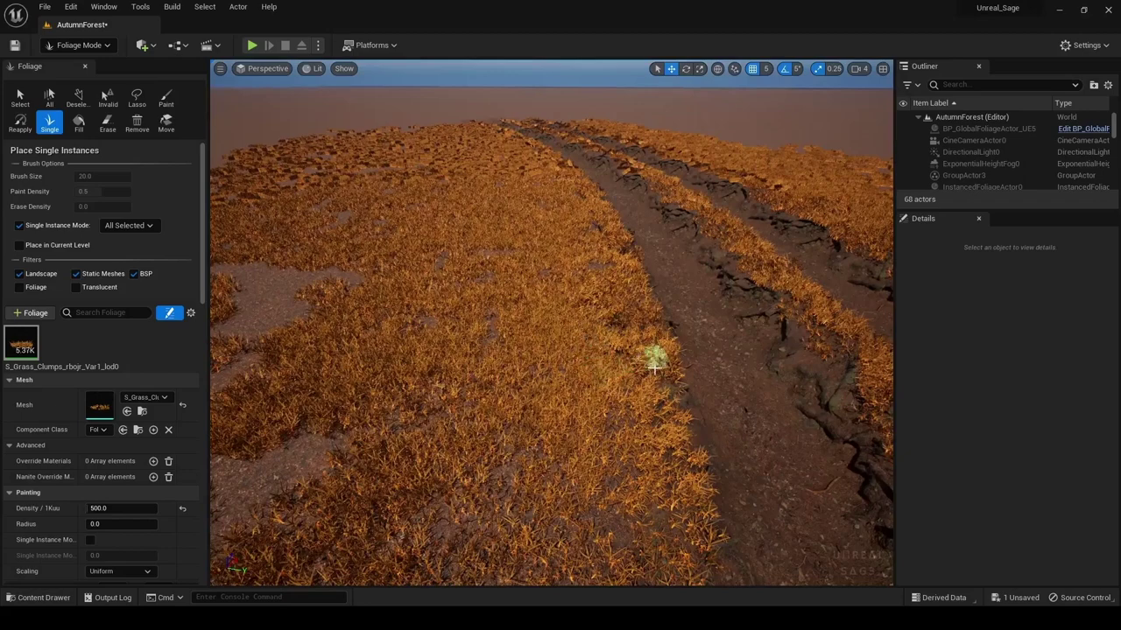
{"action": "right_click_drag", "start_coordinate": [654, 367], "coordinate": [665, 443]}
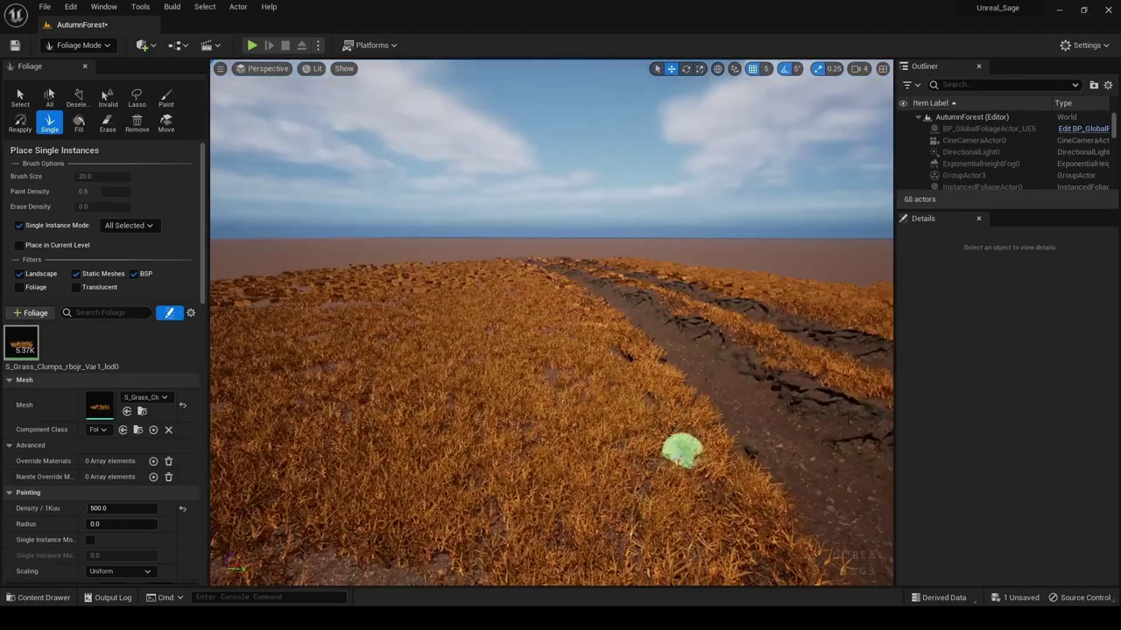
{"action": "right_click", "coordinate": [616, 412]}
{"action": "left_click", "coordinate": [559, 374]}
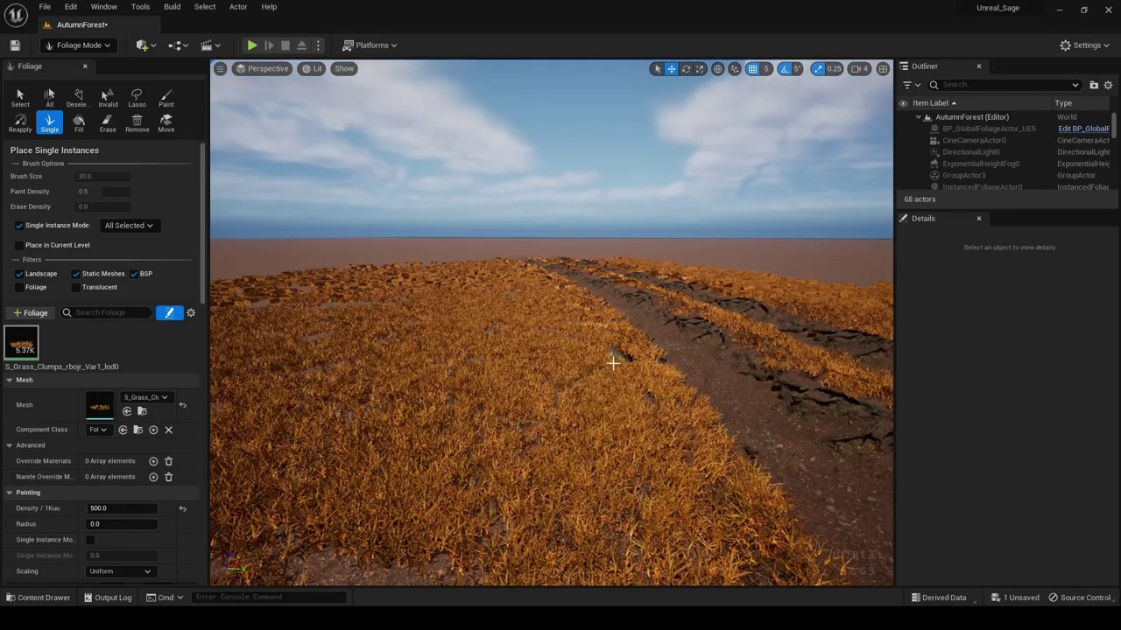
{"action": "right_click_drag", "start_coordinate": [610, 379], "coordinate": [538, 493]}
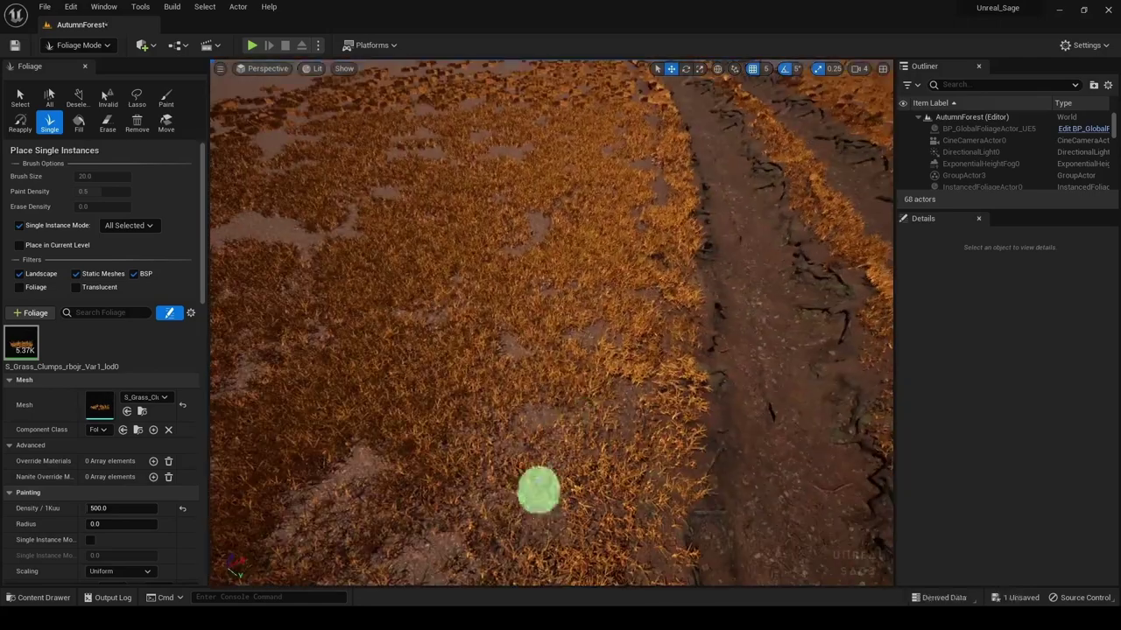
{"action": "right_click_drag", "start_coordinate": [658, 204], "coordinate": [625, 476]}
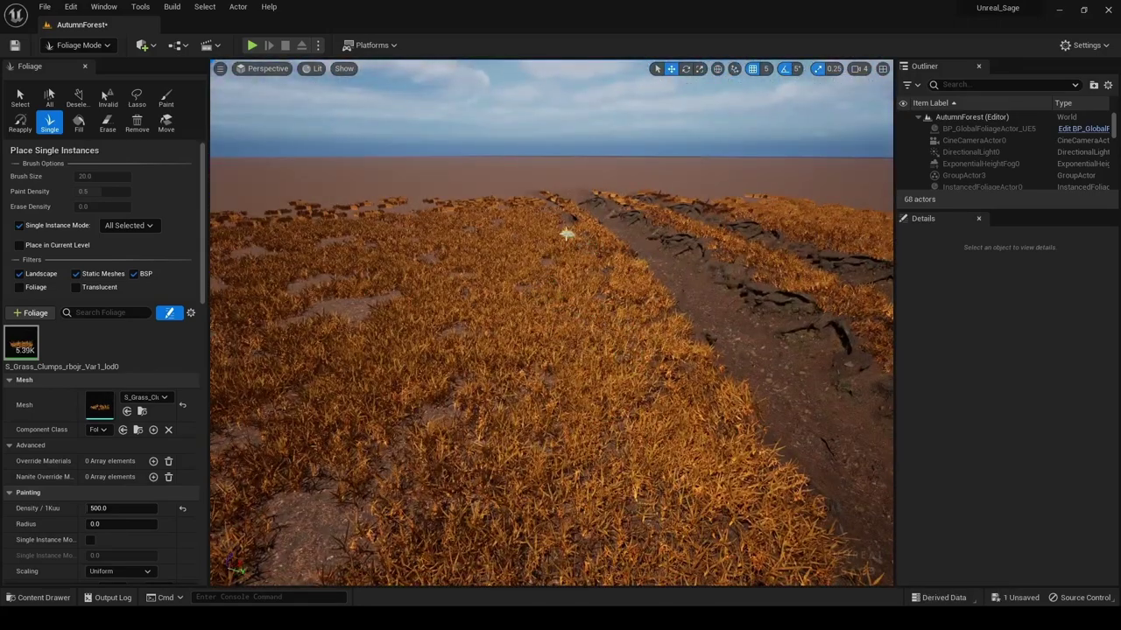
{"action": "right_click_drag", "start_coordinate": [356, 520], "coordinate": [536, 466]}
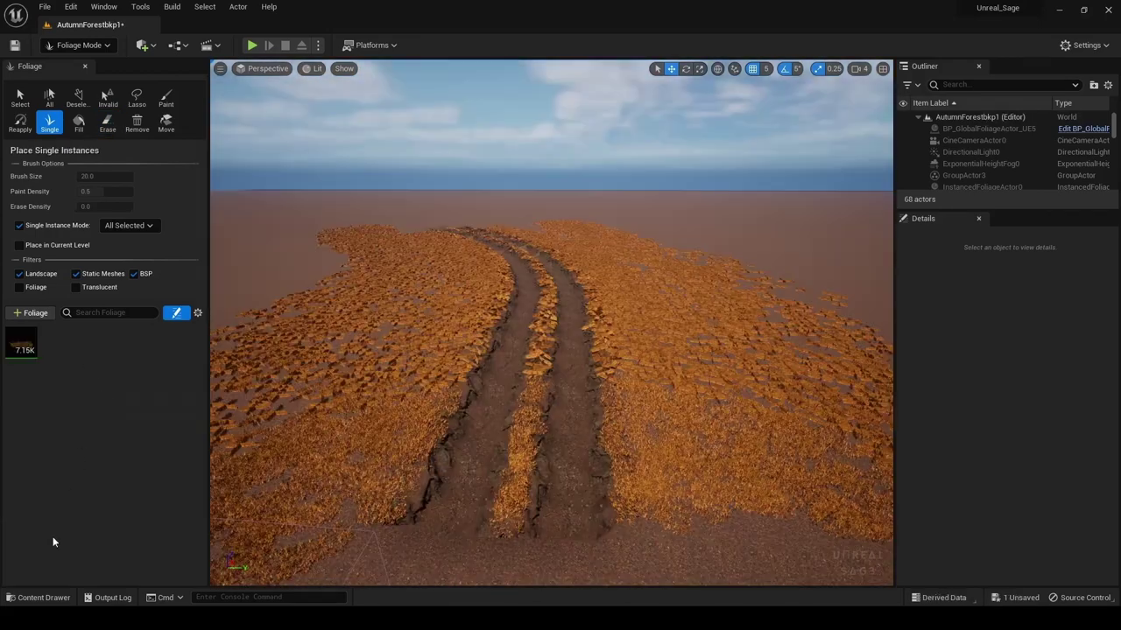
Drag FT_BlackAlder_Seedling_02 from Content > BlackAlder > Foliage > SimpleWind into the foliage palette
{"action": "left_click", "coordinate": [40, 597]}
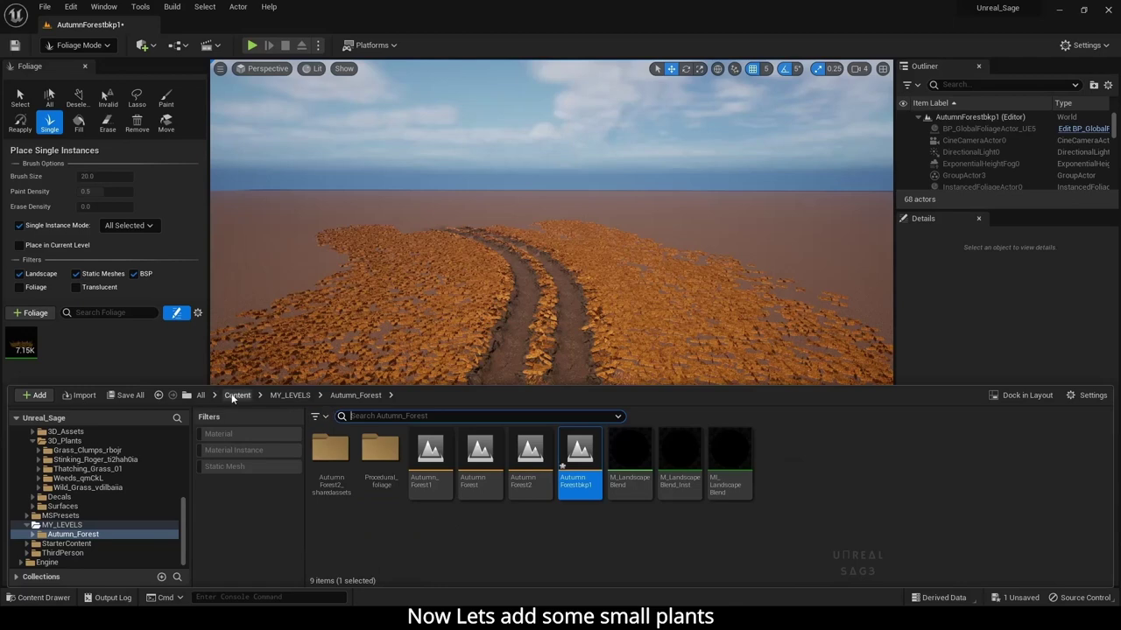
{"action": "left_click", "coordinate": [233, 395]}
{"action": "left_click", "coordinate": [327, 450]}
{"action": "double_click", "coordinate": [330, 455]}
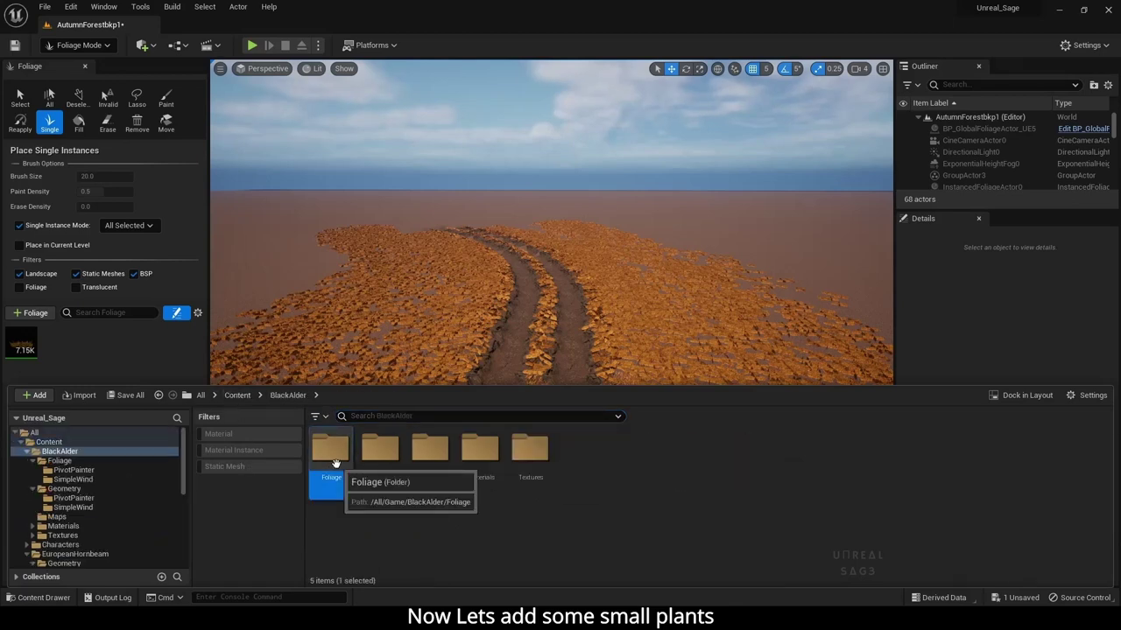
{"action": "double_click", "coordinate": [335, 463]}
{"action": "double_click", "coordinate": [379, 451]}
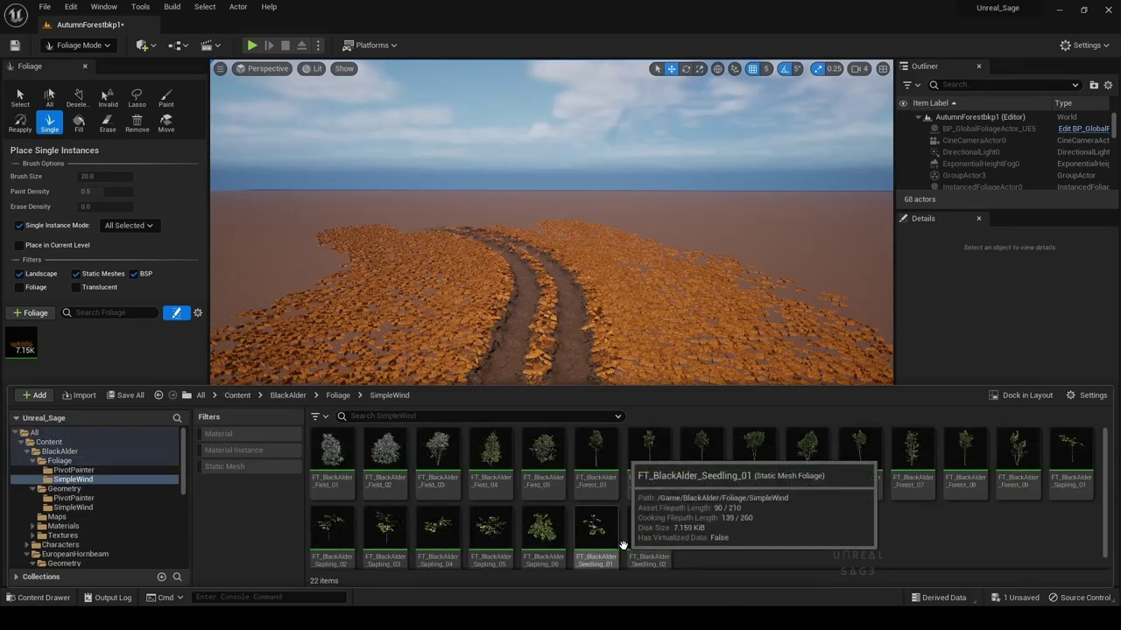
{"action": "left_click", "coordinate": [648, 525]}
{"action": "scroll", "coordinate": [644, 516], "scroll_direction": "down", "scroll_amount": 1}
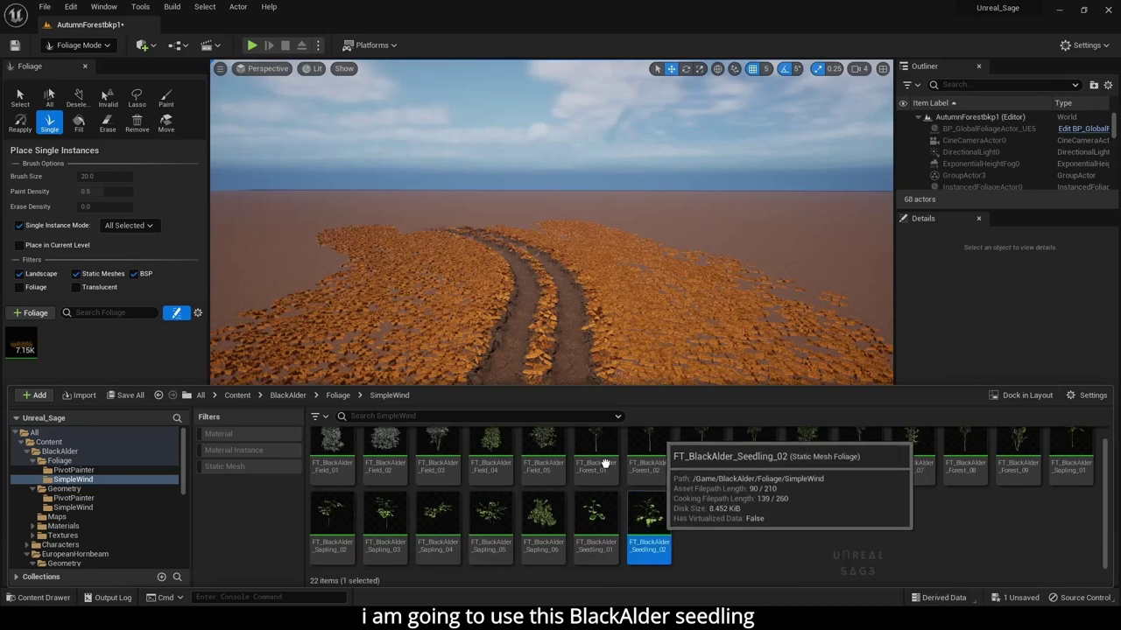
{"action": "left_click_drag", "start_coordinate": [605, 464], "coordinate": [97, 344]}
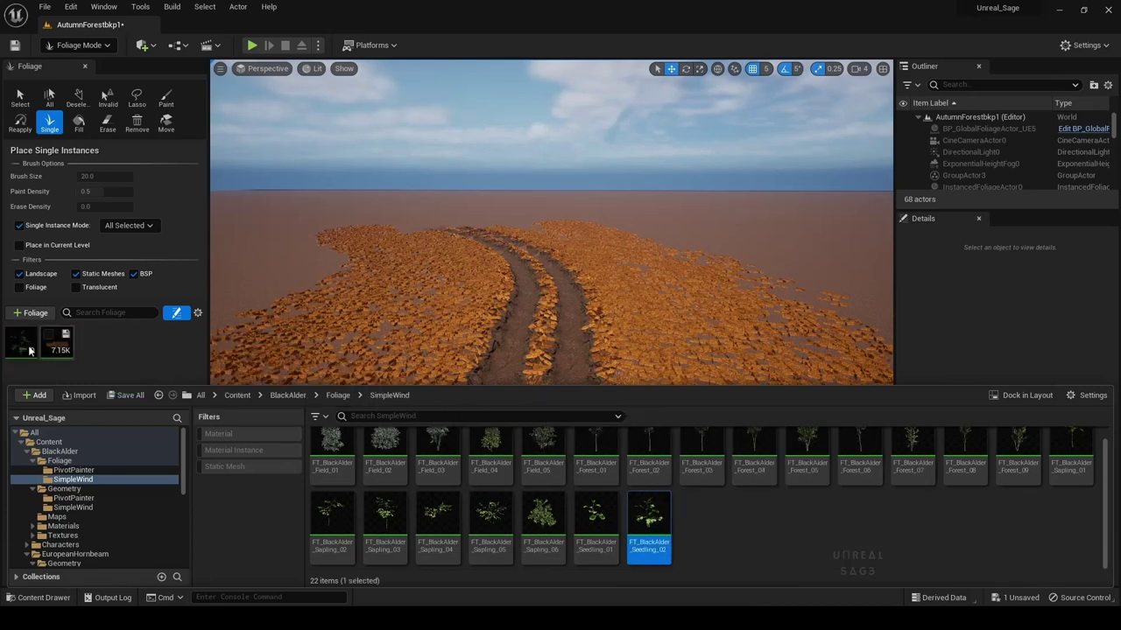
{"action": "left_click", "coordinate": [16, 347]}
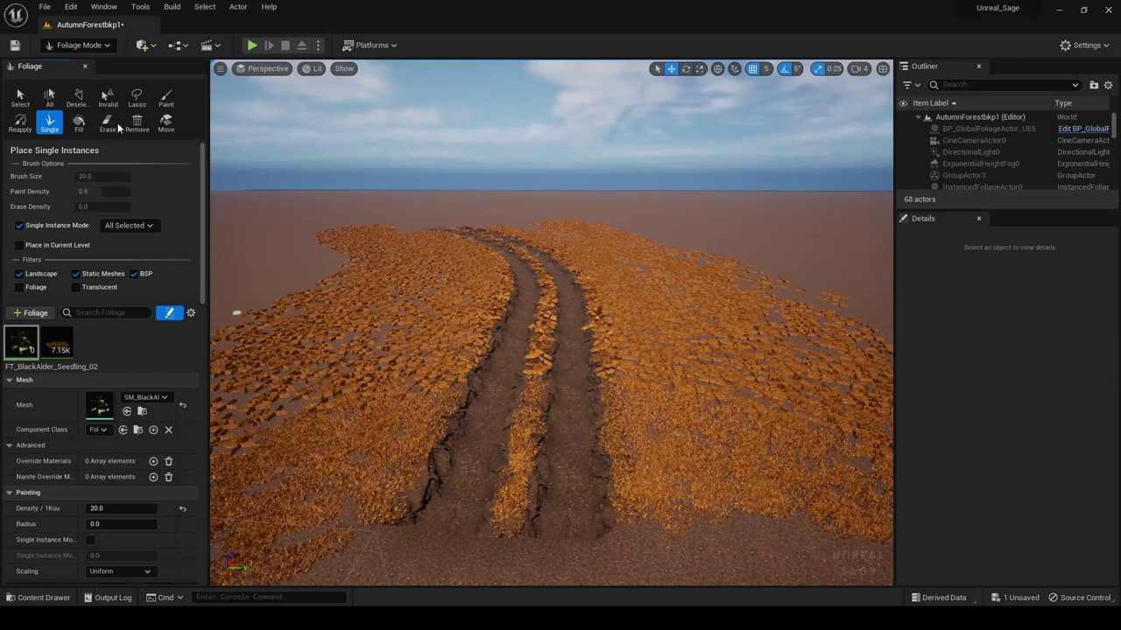
Brush-paint black alder seedlings onto the grass along the path, undoing one stray stroke
{"action": "left_click", "coordinate": [163, 104]}
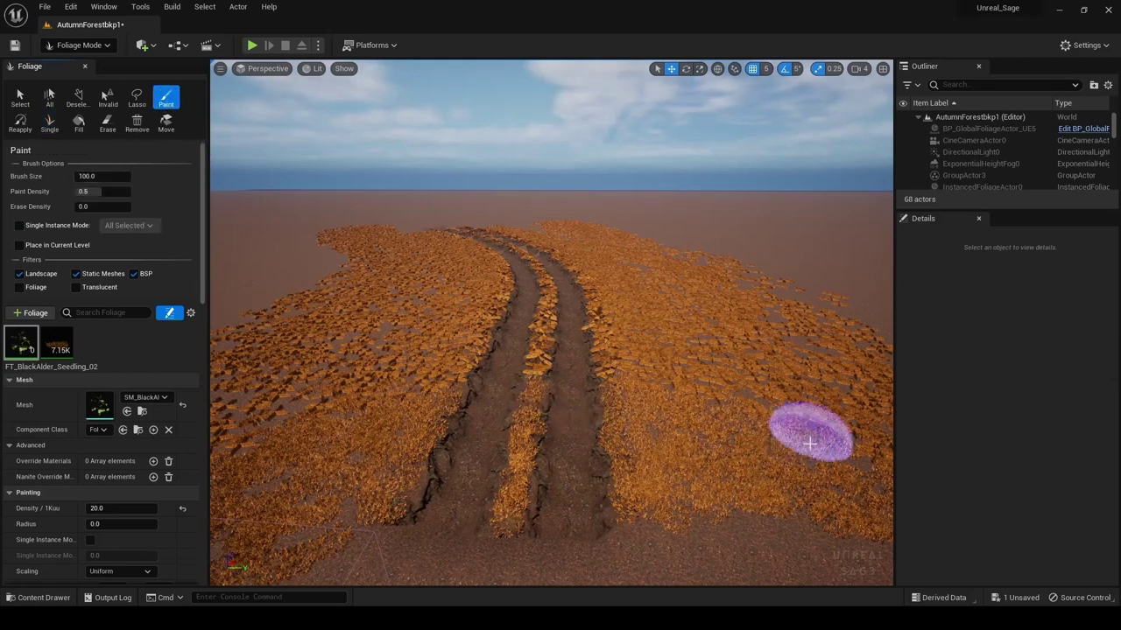
{"action": "left_click", "coordinate": [818, 490]}
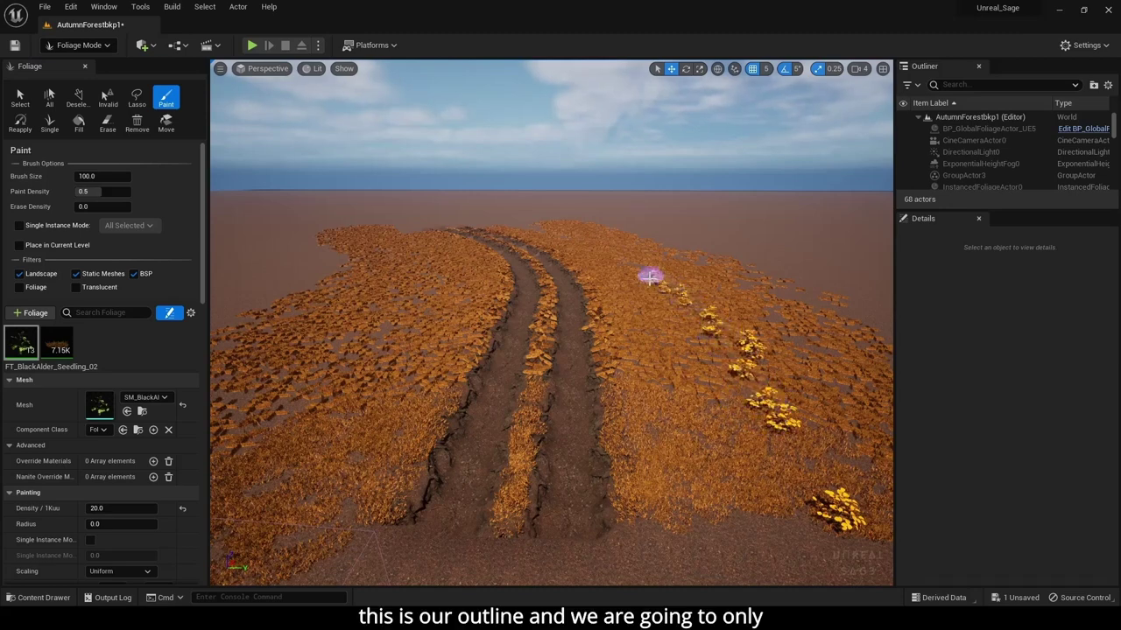
{"action": "left_click_drag", "start_coordinate": [615, 254], "coordinate": [545, 226]}
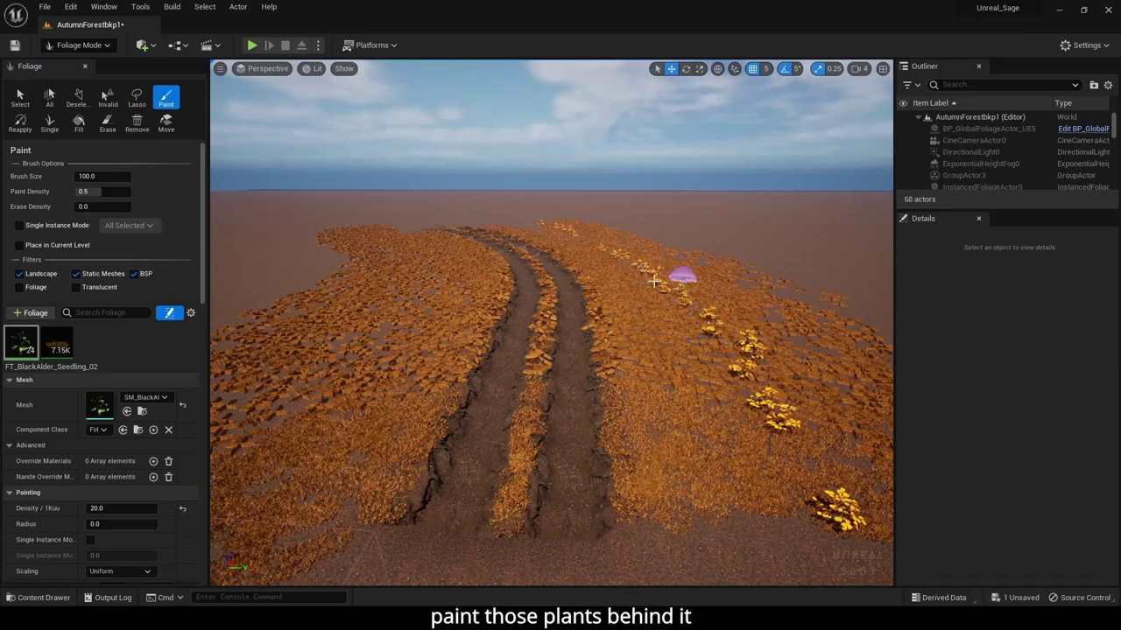
{"action": "left_click_drag", "start_coordinate": [262, 458], "coordinate": [338, 367]}
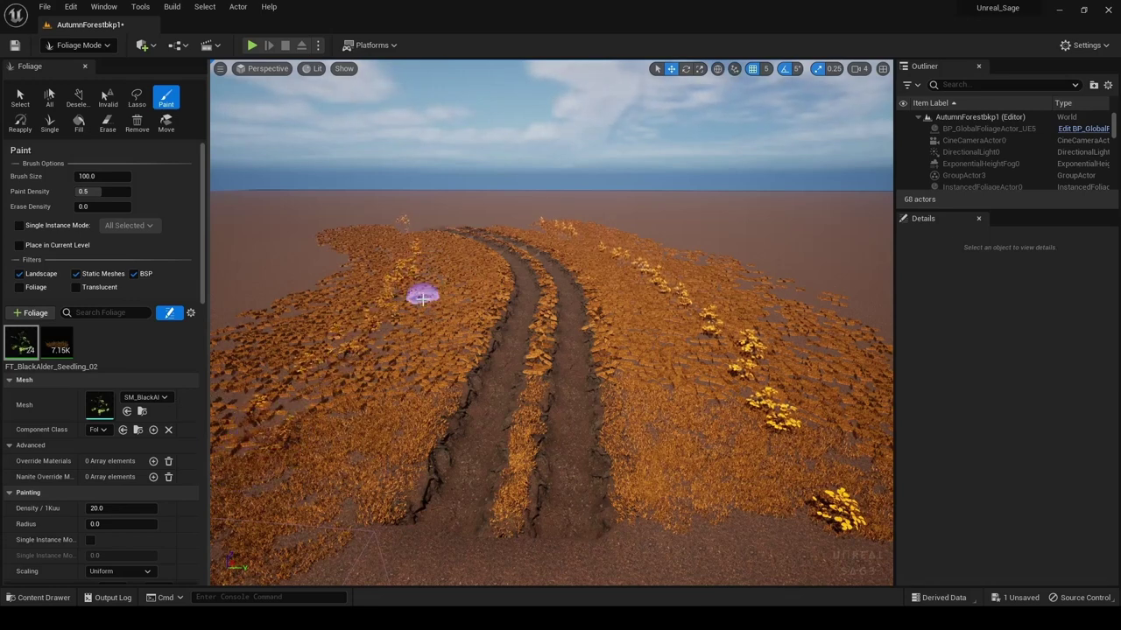
{"action": "key", "text": "ctrl+z"}
{"action": "mouse_move", "coordinate": [303, 405]}
{"action": "right_mouse_down"}
{"action": "mouse_move", "coordinate": [245, 350]}
{"action": "mouse_move", "coordinate": [552, 324]}
{"action": "mouse_move", "coordinate": [267, 456]}
{"action": "right_mouse_up"}
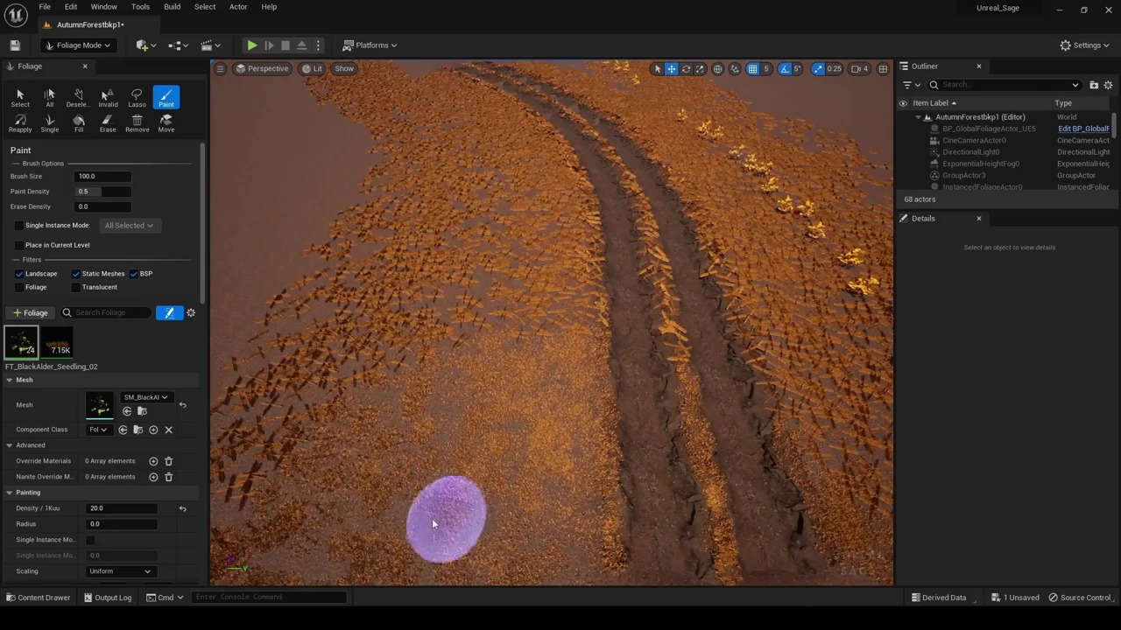
{"action": "left_click_drag", "start_coordinate": [432, 519], "coordinate": [466, 331]}
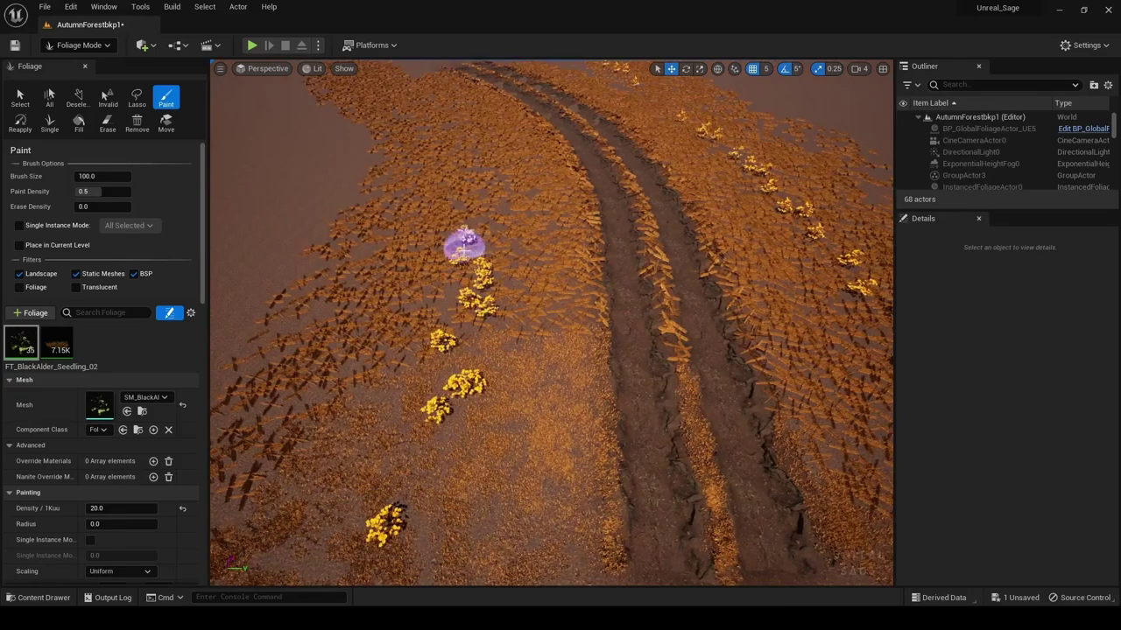
Paint more seedlings on both grass patches beside the track, then switch foliage placement to Single
{"action": "right_click_drag", "start_coordinate": [464, 247], "coordinate": [464, 149]}
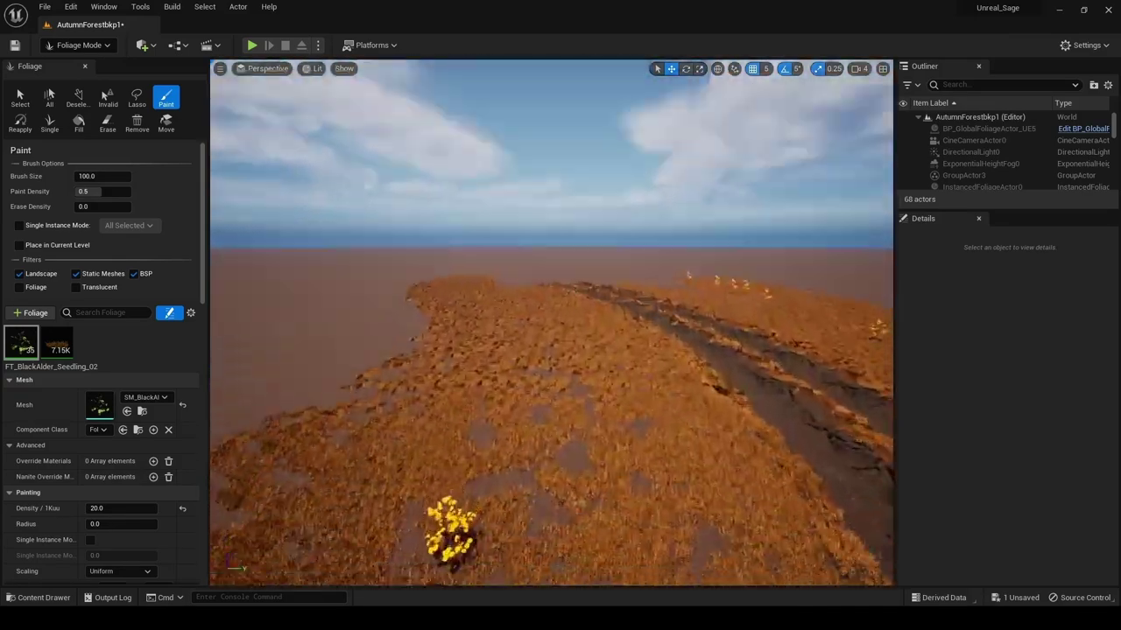
{"action": "right_click_drag", "start_coordinate": [464, 149], "coordinate": [444, 263]}
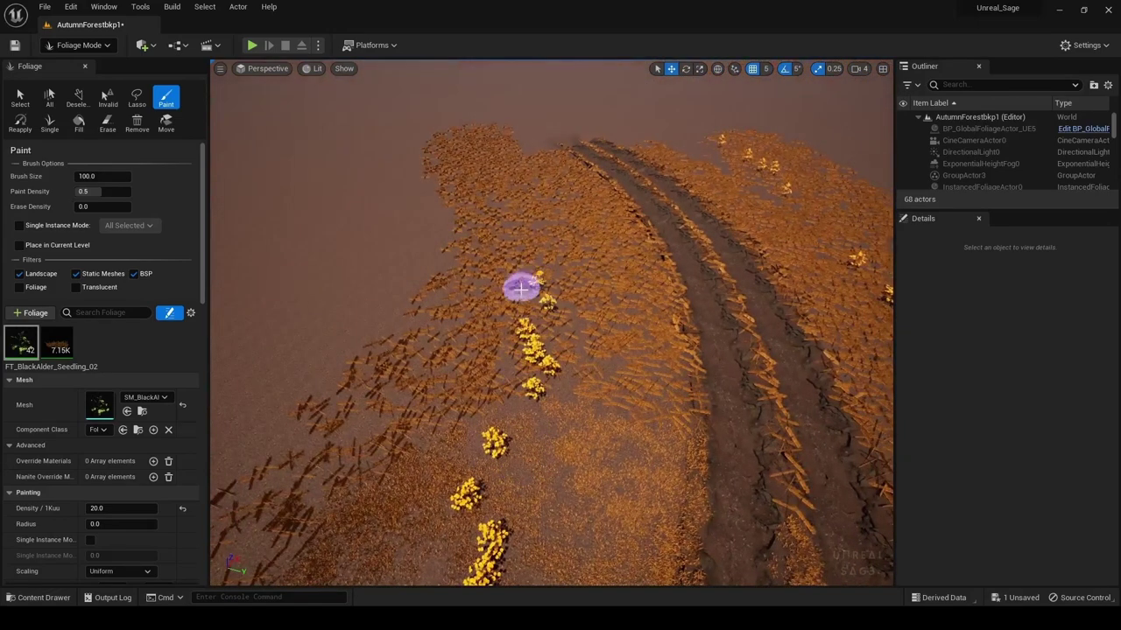
{"action": "right_click_drag", "start_coordinate": [521, 289], "coordinate": [532, 427]}
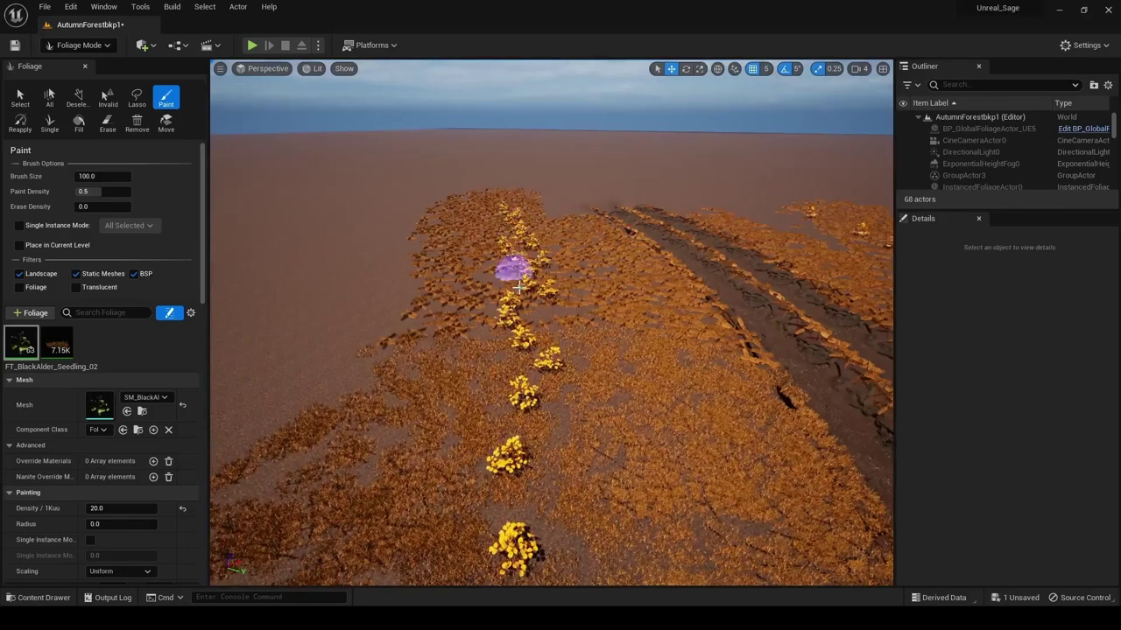
{"action": "mouse_move", "coordinate": [575, 329]}
{"action": "right_mouse_down"}
{"action": "mouse_move", "coordinate": [532, 313]}
{"action": "mouse_move", "coordinate": [416, 569]}
{"action": "mouse_move", "coordinate": [380, 151]}
{"action": "right_mouse_up"}
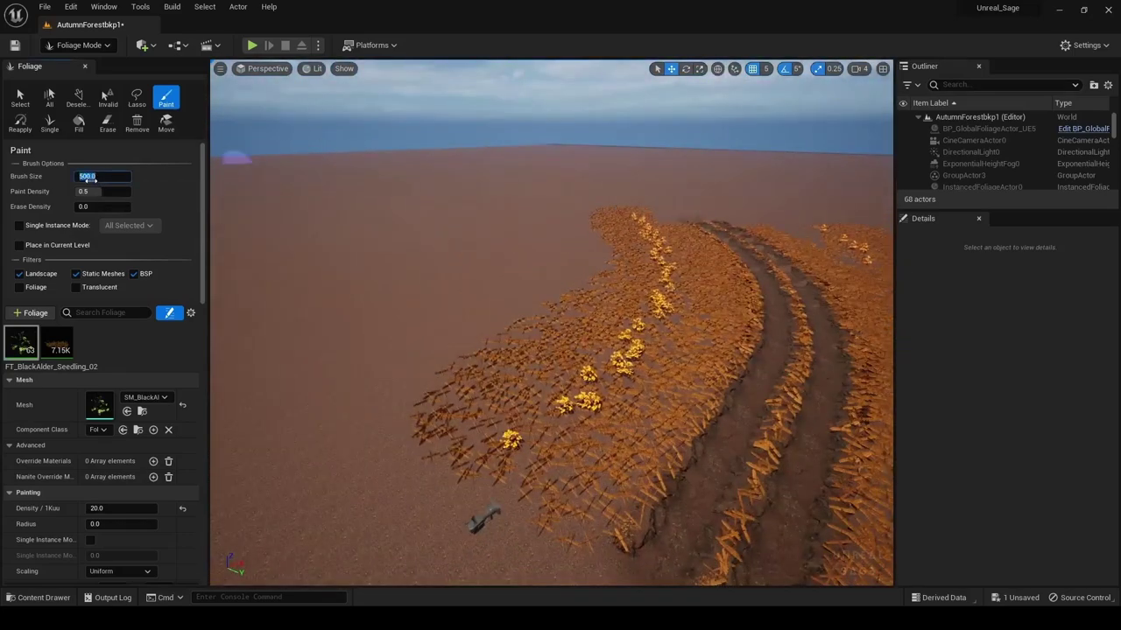
{"action": "left_click_drag", "start_coordinate": [550, 303], "coordinate": [611, 233]}
{"action": "right_click_drag", "start_coordinate": [567, 226], "coordinate": [570, 238]}
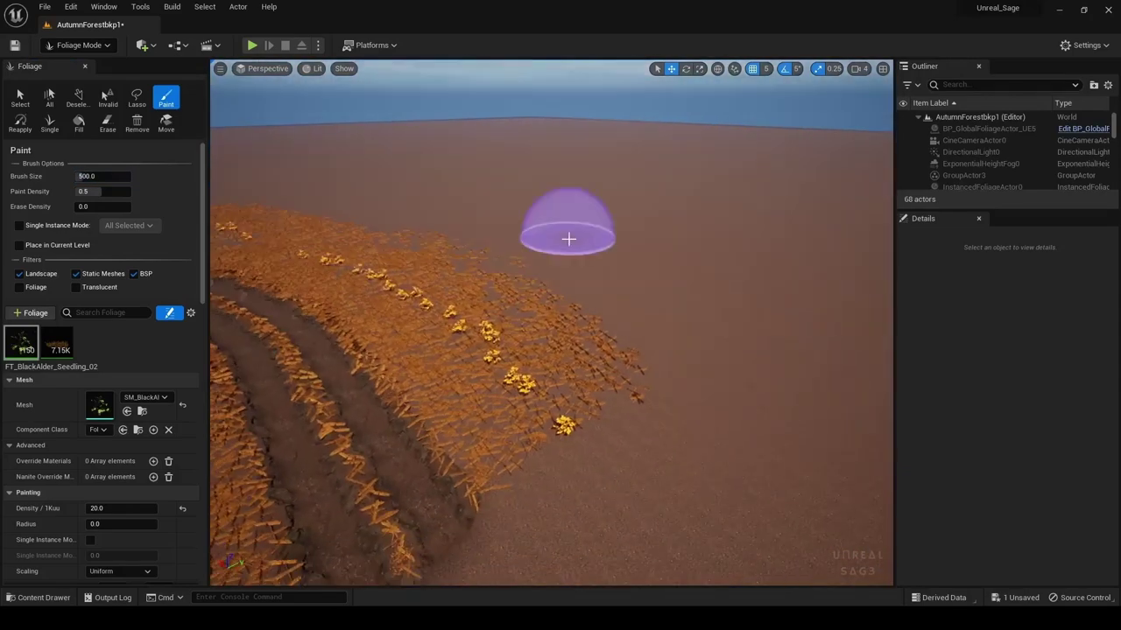
{"action": "mouse_move", "coordinate": [569, 237]}
{"action": "left_mouse_down"}
{"action": "mouse_move", "coordinate": [467, 260]}
{"action": "mouse_move", "coordinate": [375, 225]}
{"action": "left_mouse_up"}
{"action": "right_click_drag", "start_coordinate": [376, 225], "coordinate": [385, 228]}
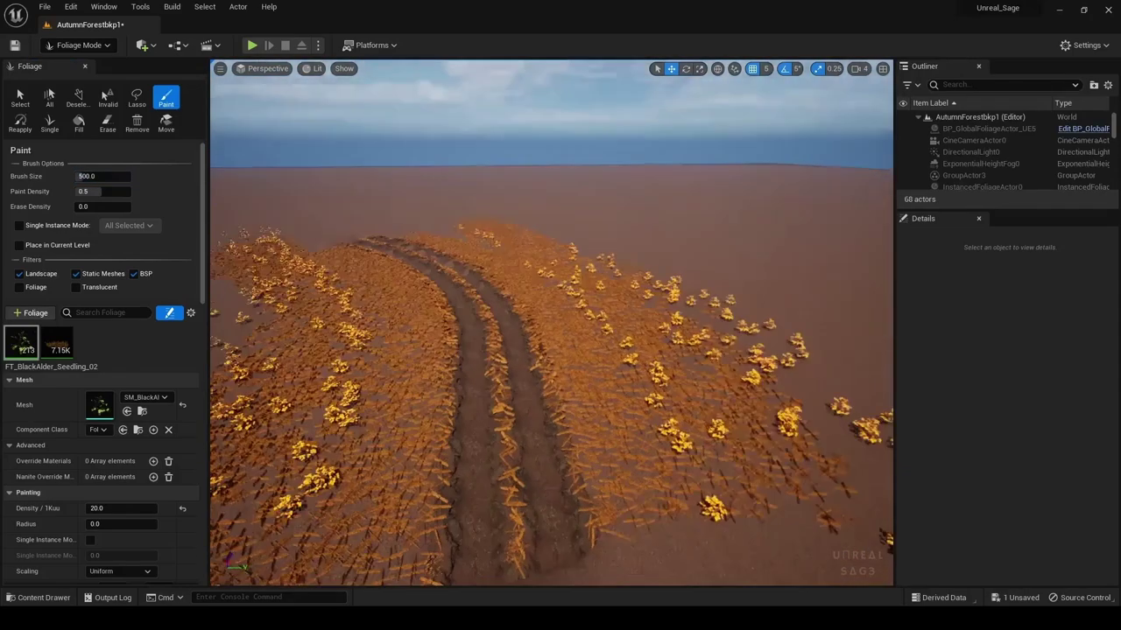
{"action": "left_click_drag", "start_coordinate": [603, 270], "coordinate": [544, 242]}
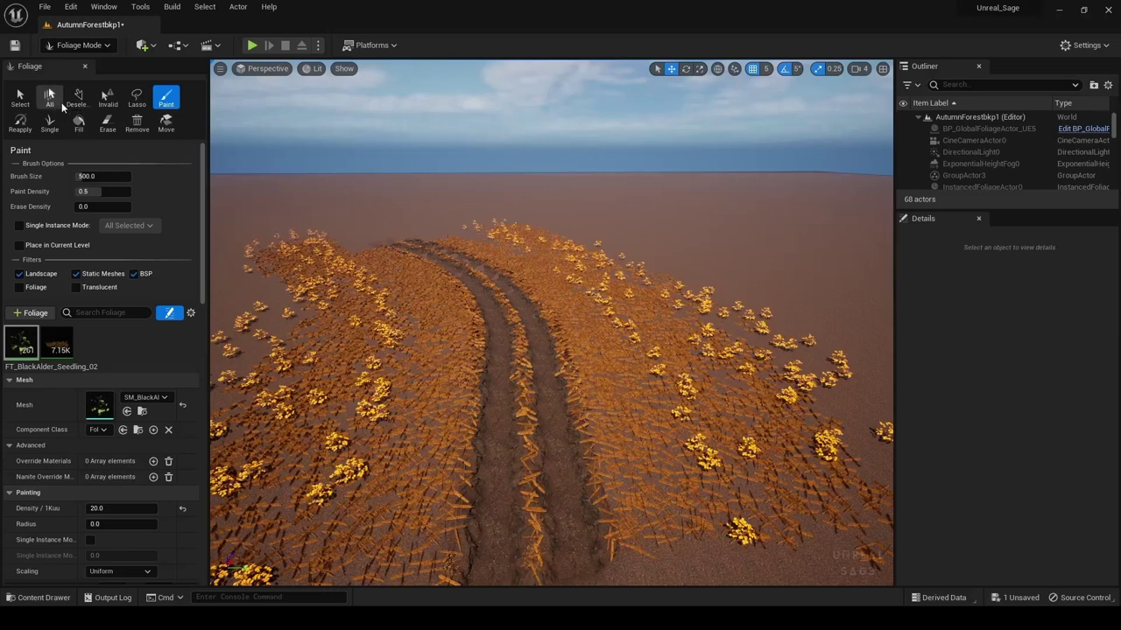
{"action": "left_click", "coordinate": [49, 124]}
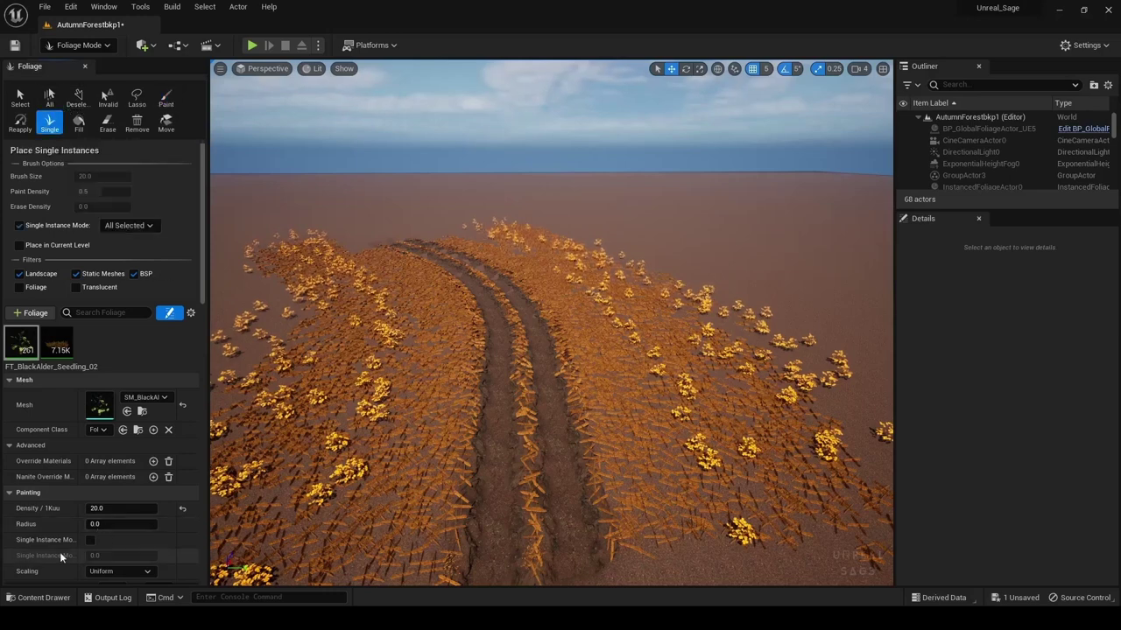
Add FT_BlackAlder_Forest_01 and FT_BlackAlder_Forest_02 from the Content Drawer as foliage types
{"action": "left_click", "coordinate": [39, 596]}
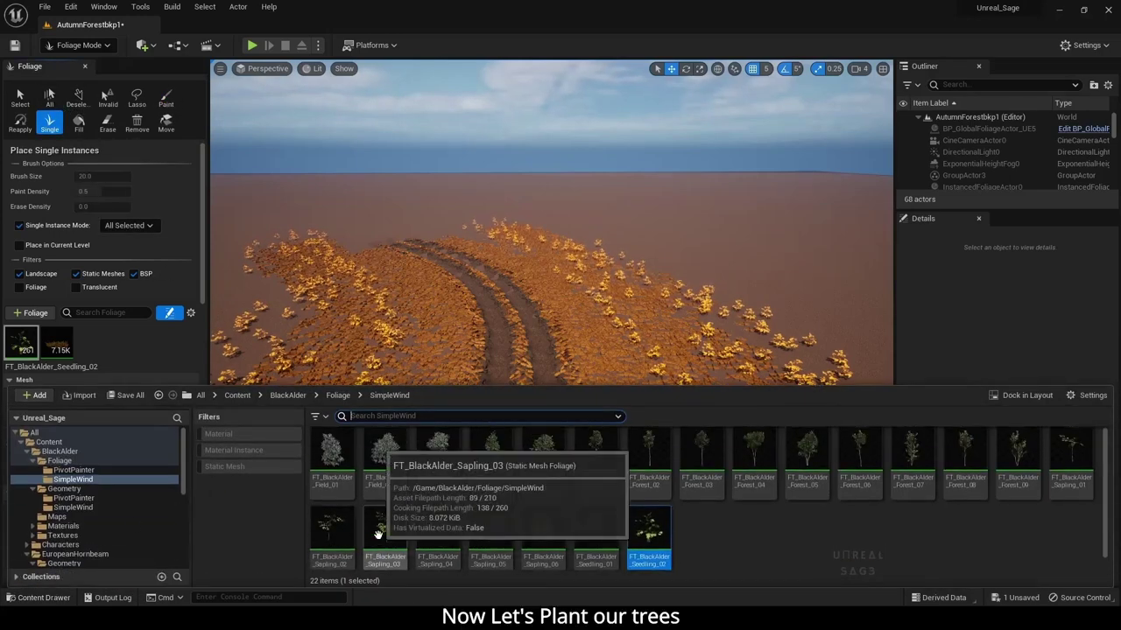
{"action": "left_click", "coordinate": [595, 456]}
{"action": "left_click_drag", "start_coordinate": [595, 455], "coordinate": [70, 348]}
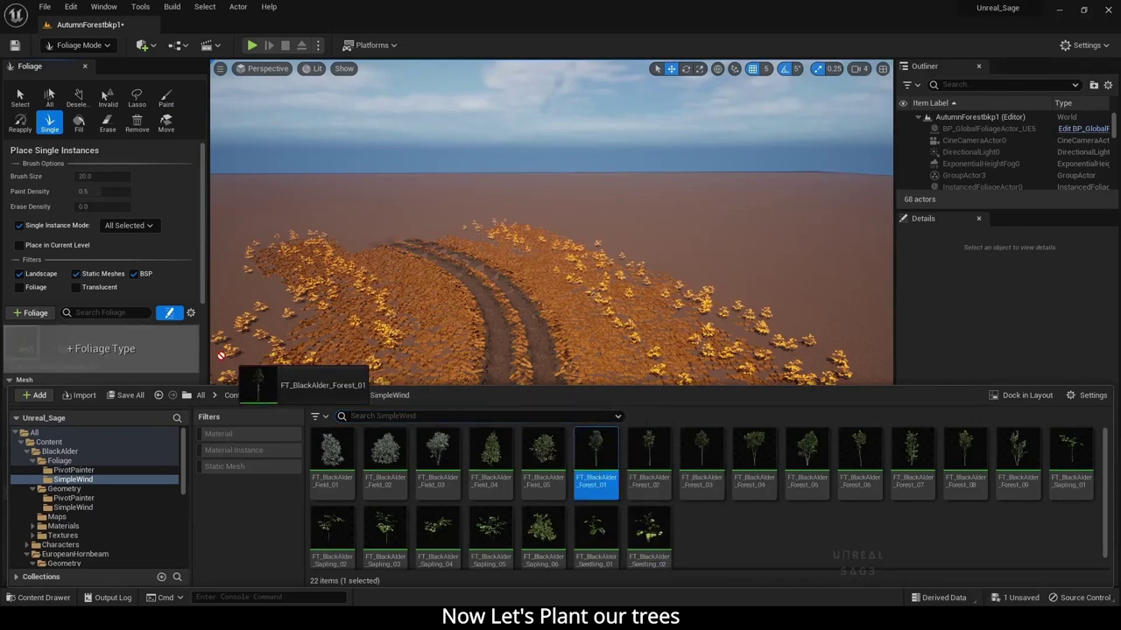
{"action": "left_click", "coordinate": [647, 455]}
{"action": "mouse_move", "coordinate": [648, 455]}
{"action": "left_mouse_down"}
{"action": "mouse_move", "coordinate": [186, 332]}
{"action": "mouse_move", "coordinate": [131, 350]}
{"action": "left_mouse_up"}
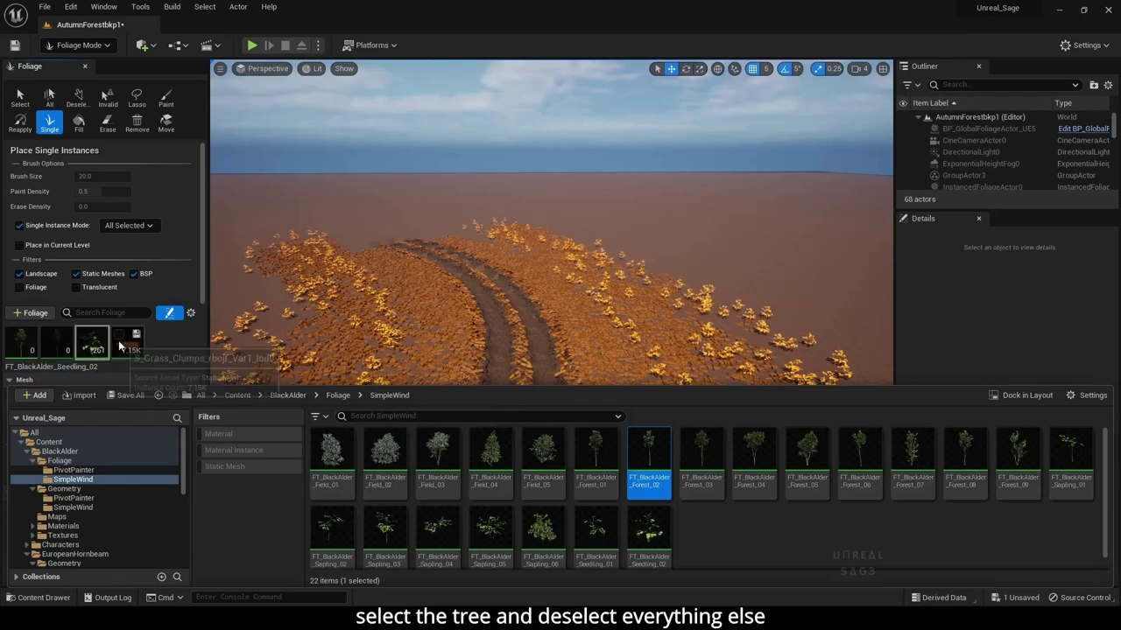
{"action": "left_click", "coordinate": [118, 337]}
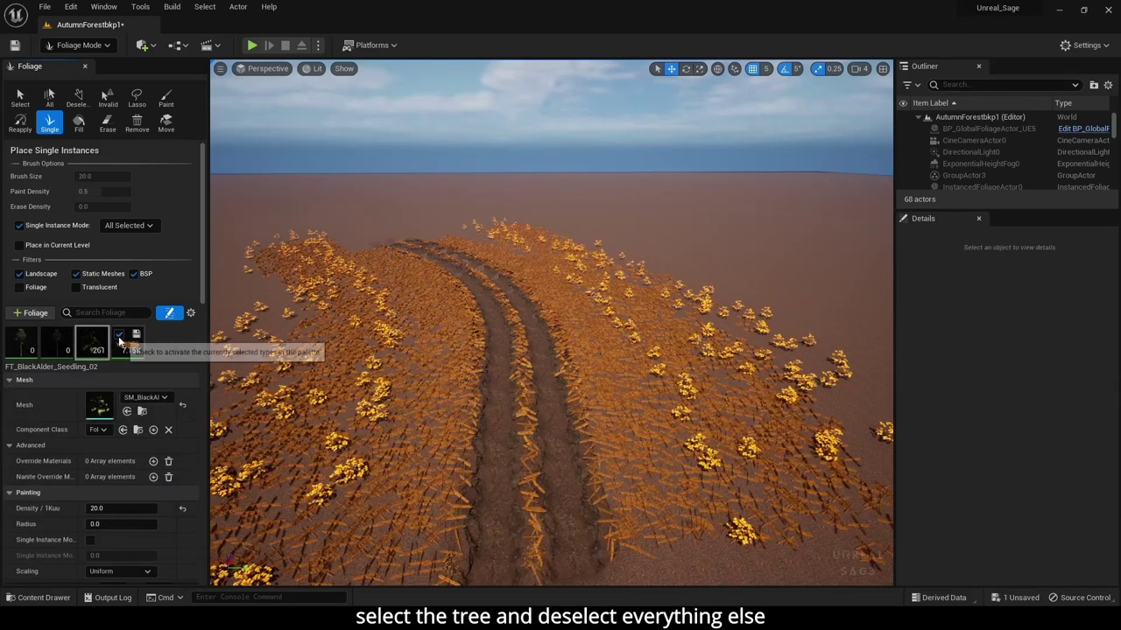
Select FT_BlackAlder_Forest_01 and give it a scale range of 0.8 to 1.2
{"action": "left_click", "coordinate": [29, 347]}
{"action": "scroll", "coordinate": [70, 420], "scroll_direction": "down", "scroll_amount": 2}
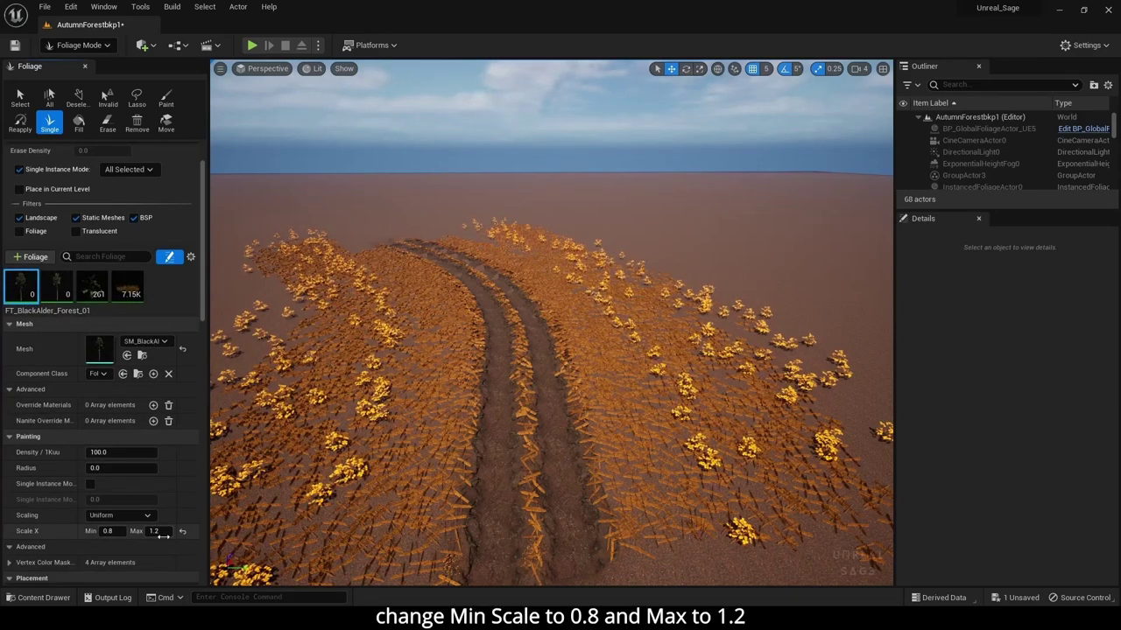
{"action": "scroll", "coordinate": [42, 210], "scroll_direction": "up", "scroll_amount": 2}
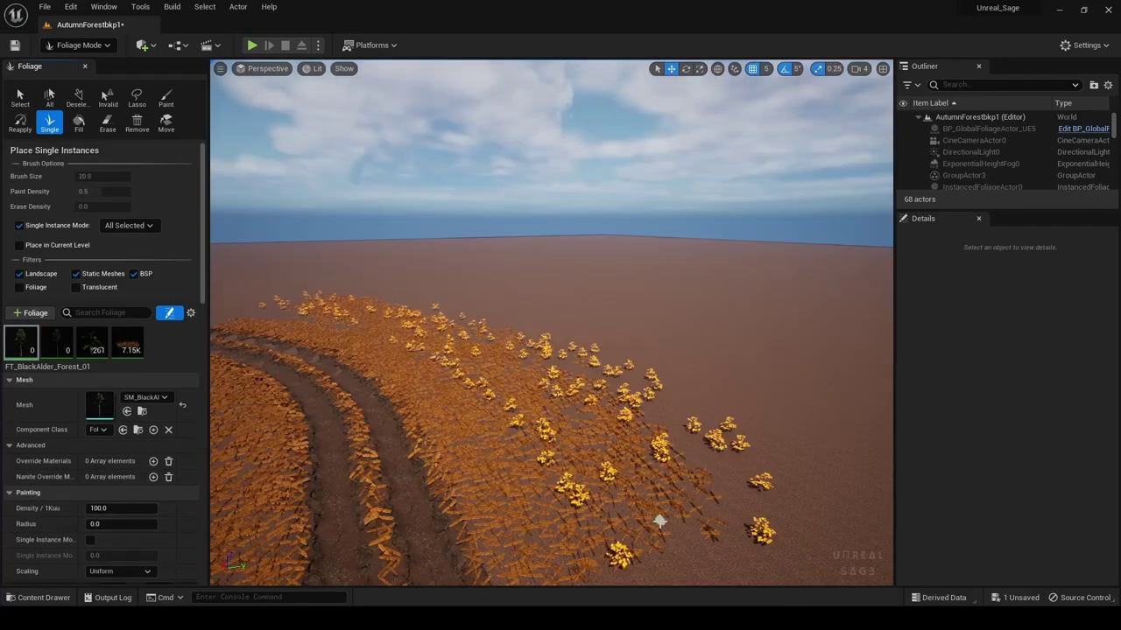
Place a row of FT_BlackAlder_Forest_01 trees beside the path, undoing the last misplaced one
{"action": "left_click", "coordinate": [658, 523]}
{"action": "left_click", "coordinate": [571, 442]}
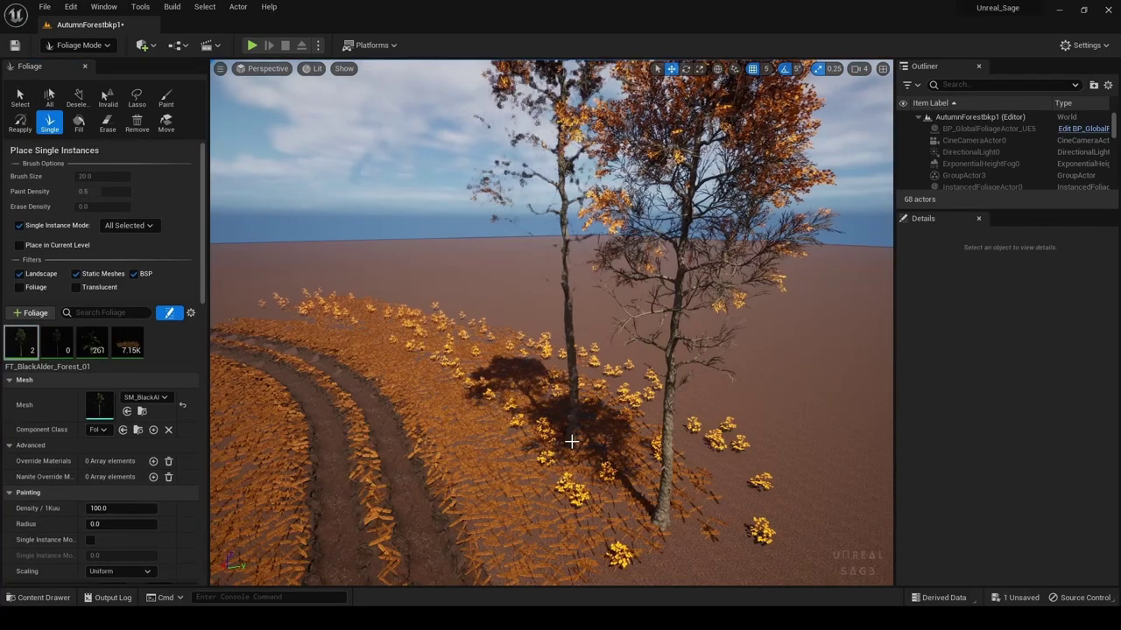
{"action": "left_click", "coordinate": [521, 408]}
{"action": "right_click_drag", "start_coordinate": [521, 409], "coordinate": [456, 376]}
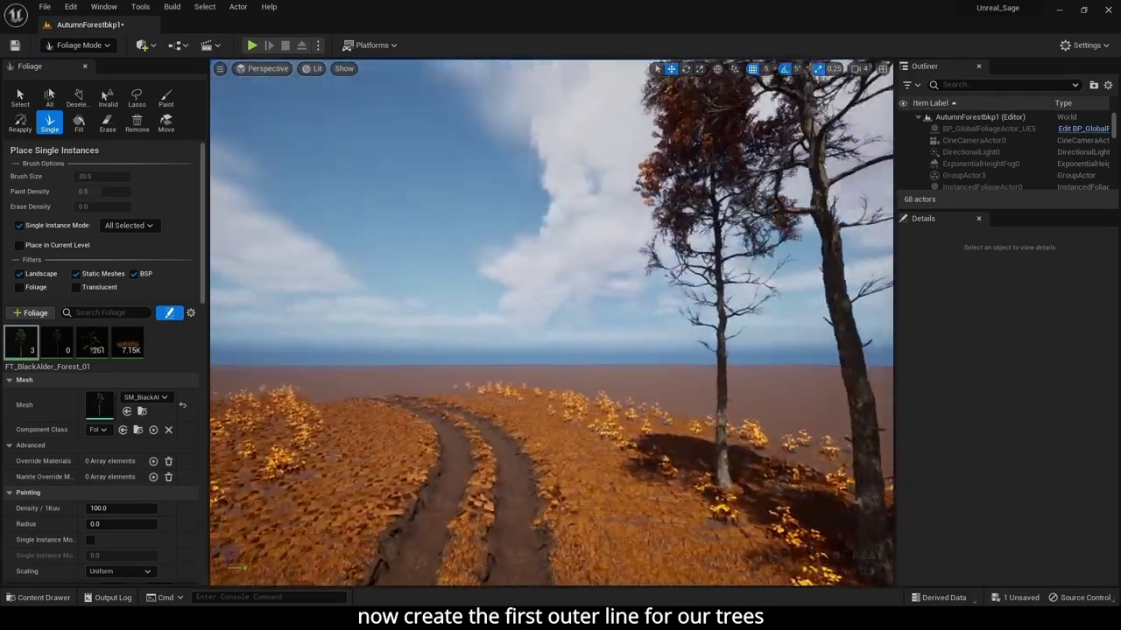
{"action": "left_click", "coordinate": [750, 488]}
{"action": "left_click", "coordinate": [701, 463]}
{"action": "left_click", "coordinate": [619, 430]}
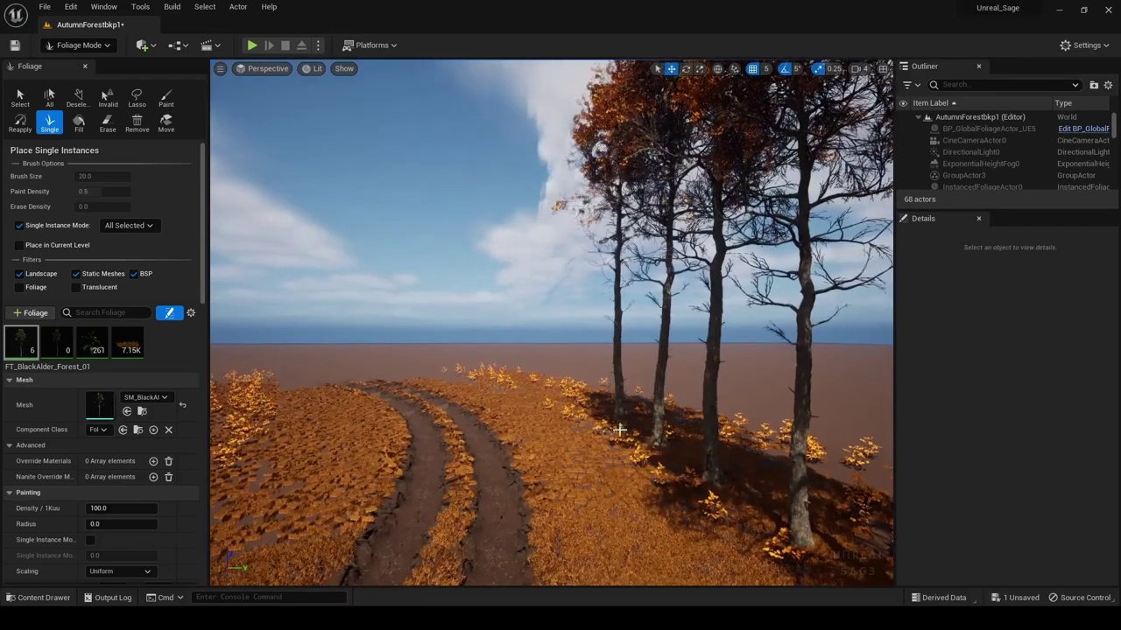
{"action": "left_click", "coordinate": [619, 430]}
{"action": "mouse_move", "coordinate": [618, 430]}
{"action": "right_mouse_down"}
{"action": "mouse_move", "coordinate": [604, 376]}
{"action": "mouse_move", "coordinate": [682, 515]}
{"action": "right_mouse_up"}
{"action": "left_click", "coordinate": [682, 515]}
{"action": "left_click", "coordinate": [648, 501]}
{"action": "left_click", "coordinate": [618, 496]}
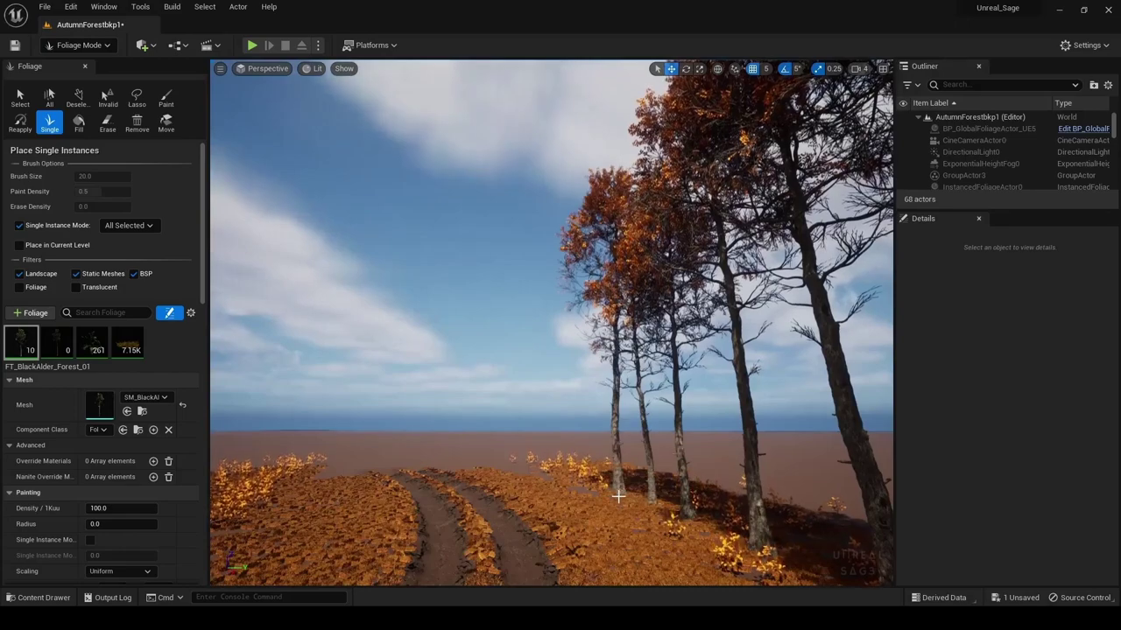
{"action": "left_click", "coordinate": [591, 486]}
{"action": "left_click", "coordinate": [559, 477]}
{"action": "left_click", "coordinate": [527, 464]}
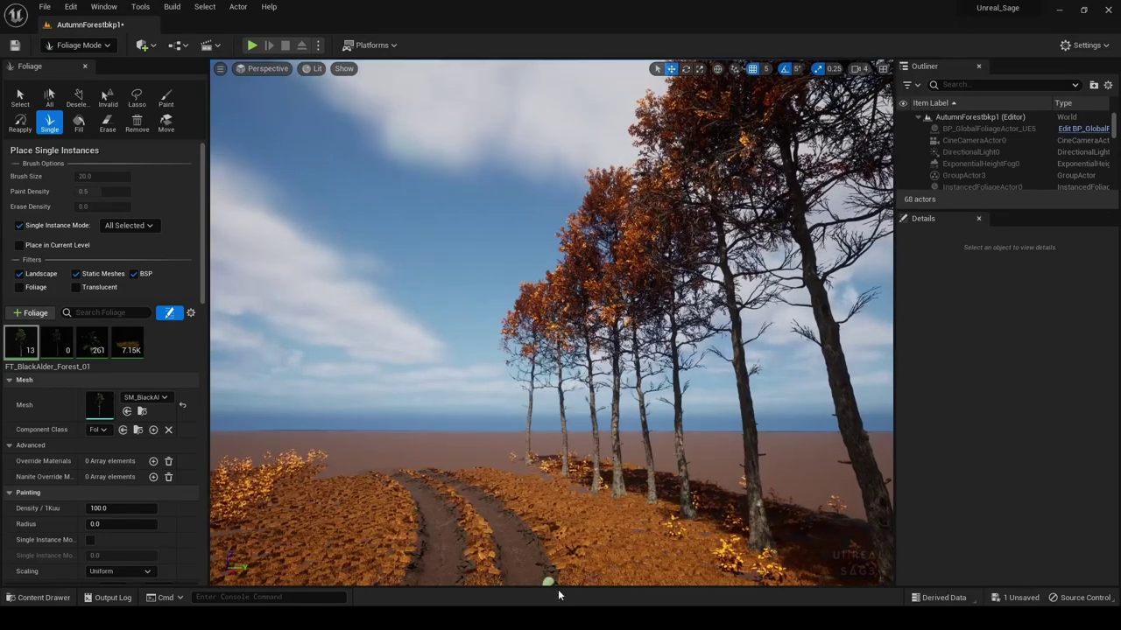
{"action": "mouse_move", "coordinate": [494, 471]}
{"action": "right_mouse_down"}
{"action": "mouse_move", "coordinate": [494, 525]}
{"action": "mouse_move", "coordinate": [494, 499]}
{"action": "right_mouse_up"}
{"action": "key", "text": "ctrl+z"}
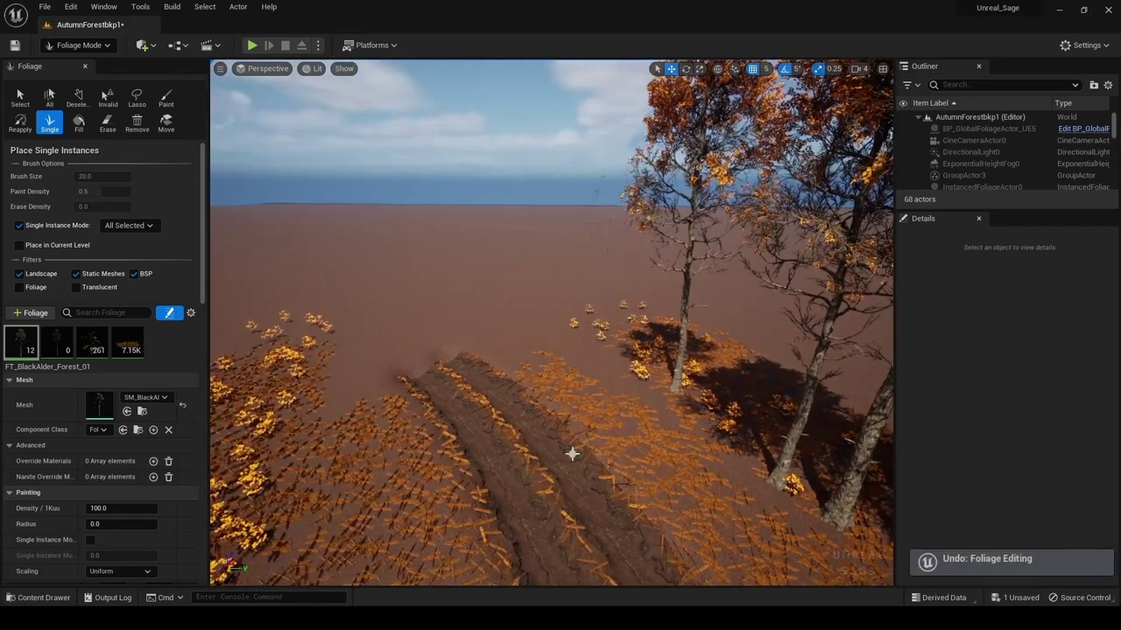
Extend the tree row along the right of the path and plant two on the left
{"action": "left_click", "coordinate": [562, 362]}
{"action": "left_click", "coordinate": [515, 344]}
{"action": "left_click", "coordinate": [428, 315]}
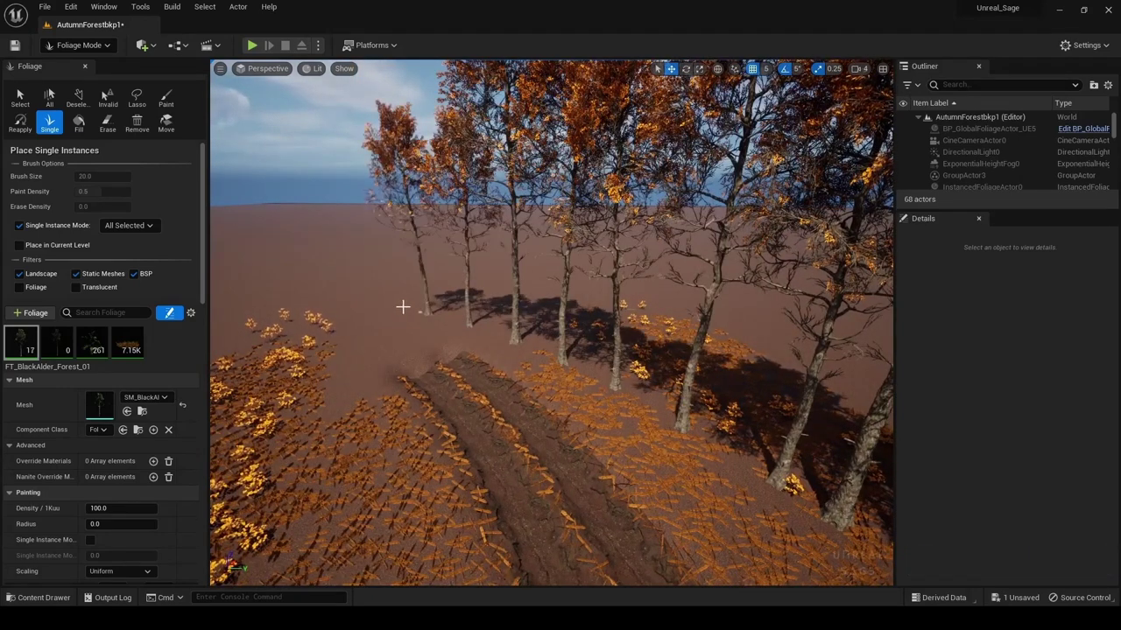
{"action": "left_click", "coordinate": [396, 306]}
{"action": "left_click", "coordinate": [347, 300]}
{"action": "left_click", "coordinate": [299, 292]}
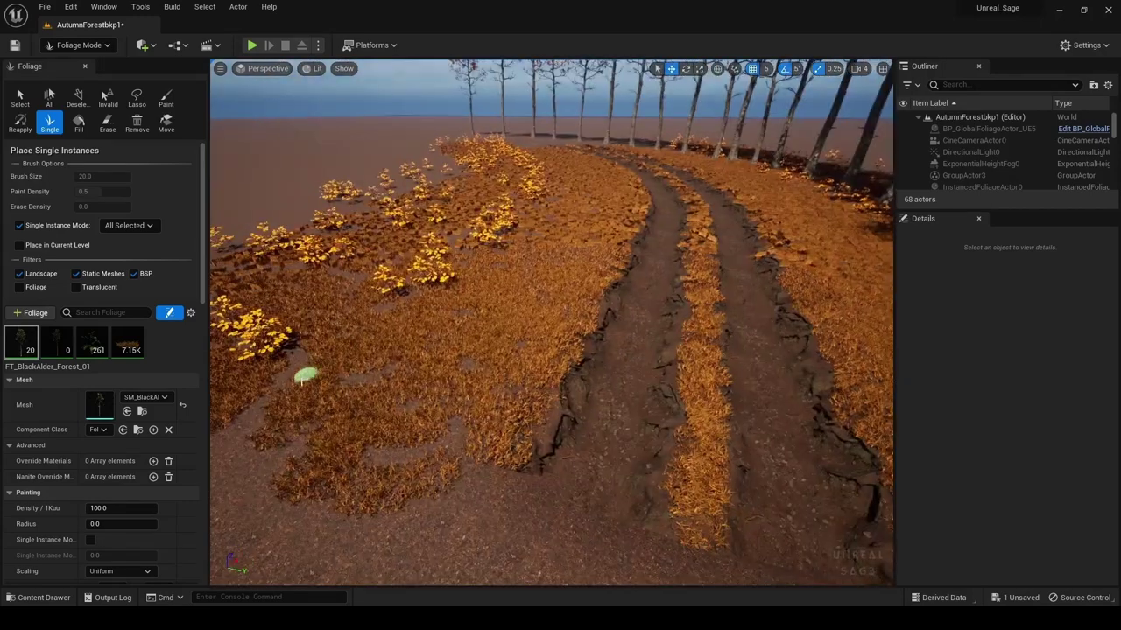
{"action": "left_click", "coordinate": [302, 375]}
{"action": "left_click", "coordinate": [383, 294]}
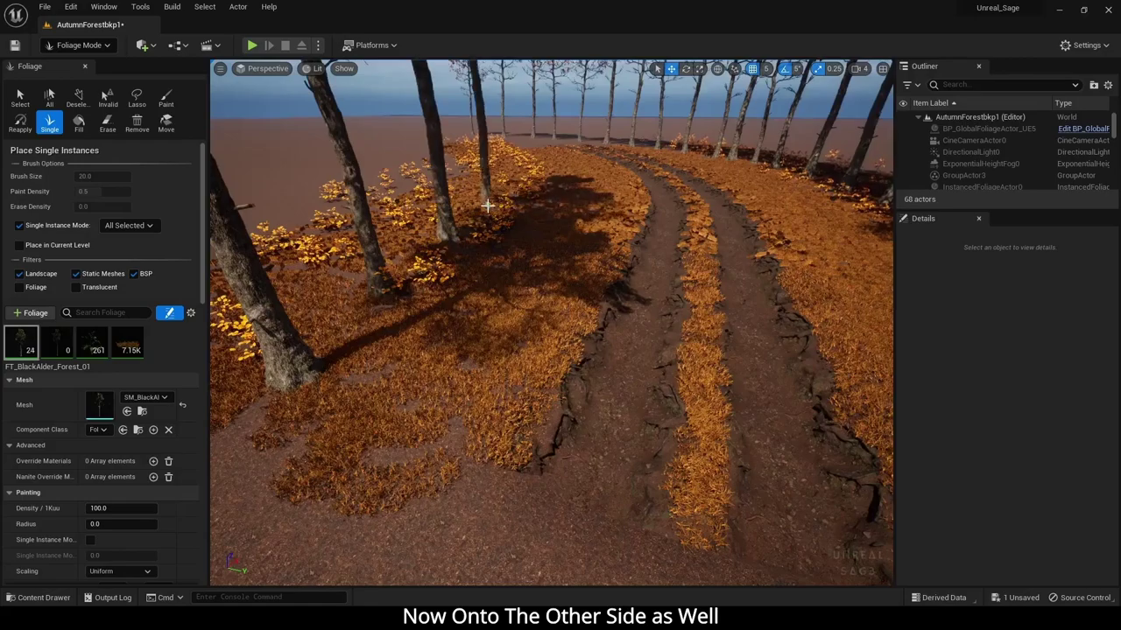
Plant a second line of trees along the path's other side
{"action": "right_click_drag", "start_coordinate": [487, 206], "coordinate": [550, 430]}
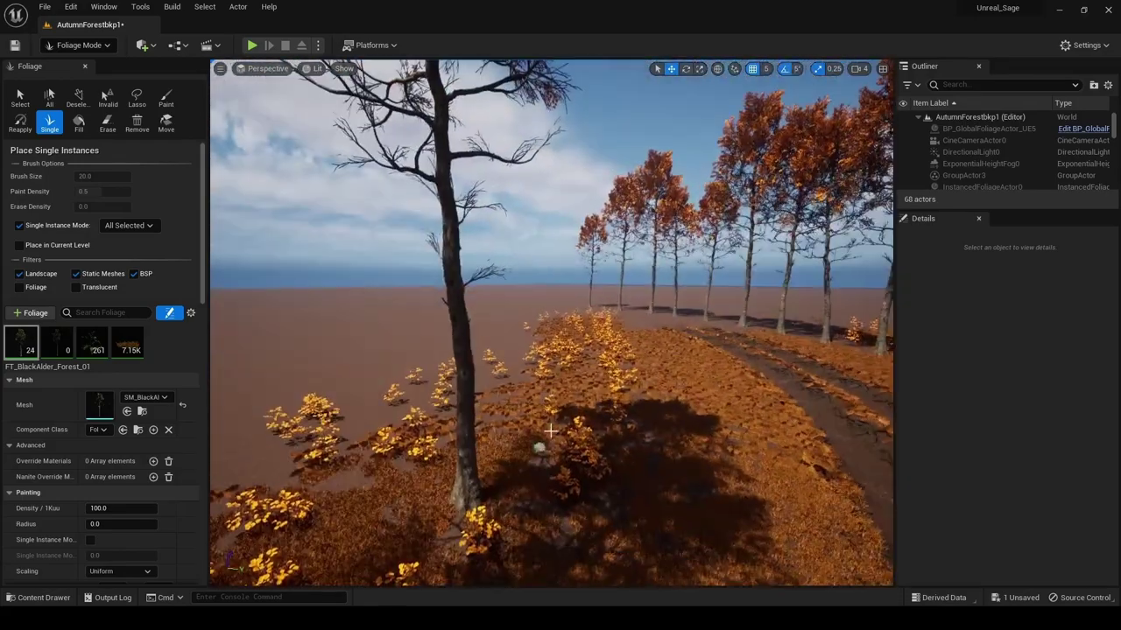
{"action": "left_click", "coordinate": [550, 434]}
{"action": "left_click", "coordinate": [590, 393]}
{"action": "mouse_move", "coordinate": [590, 394]}
{"action": "right_mouse_down"}
{"action": "mouse_move", "coordinate": [560, 377]}
{"action": "mouse_move", "coordinate": [607, 400]}
{"action": "right_mouse_up"}
{"action": "left_click", "coordinate": [524, 405]}
{"action": "left_click", "coordinate": [586, 354]}
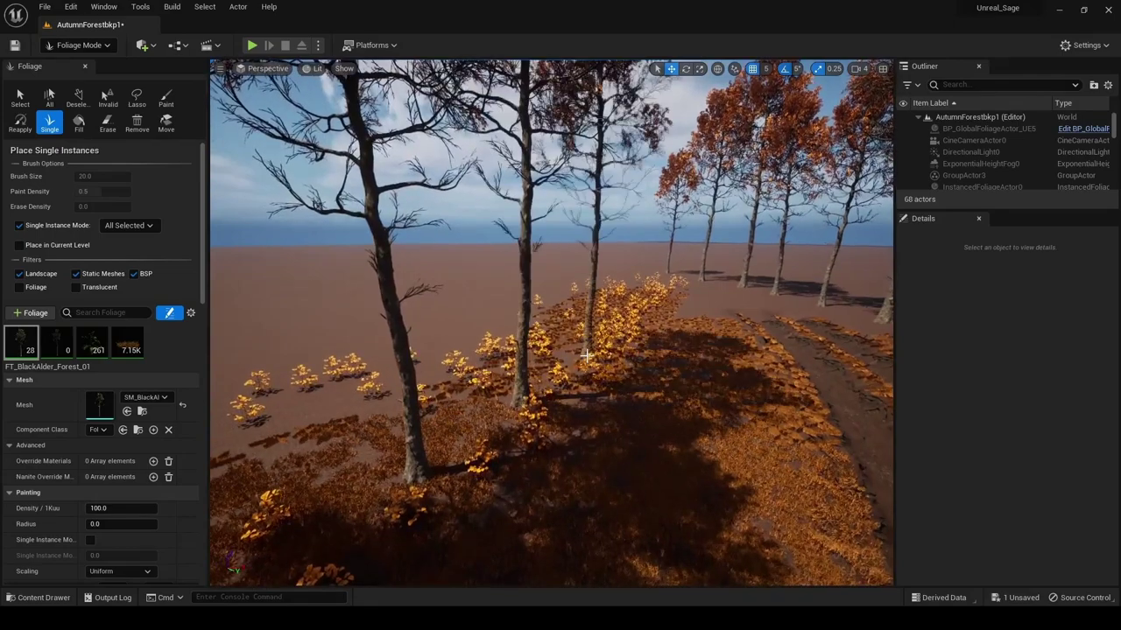
{"action": "mouse_move", "coordinate": [586, 354]}
{"action": "right_mouse_down"}
{"action": "mouse_move", "coordinate": [525, 429]}
{"action": "mouse_move", "coordinate": [560, 376]}
{"action": "mouse_move", "coordinate": [543, 437]}
{"action": "right_mouse_up"}
{"action": "left_click", "coordinate": [525, 429]}
{"action": "left_click", "coordinate": [552, 420]}
{"action": "left_click", "coordinate": [543, 438]}
{"action": "left_click", "coordinate": [561, 411]}
{"action": "left_click", "coordinate": [581, 383]}
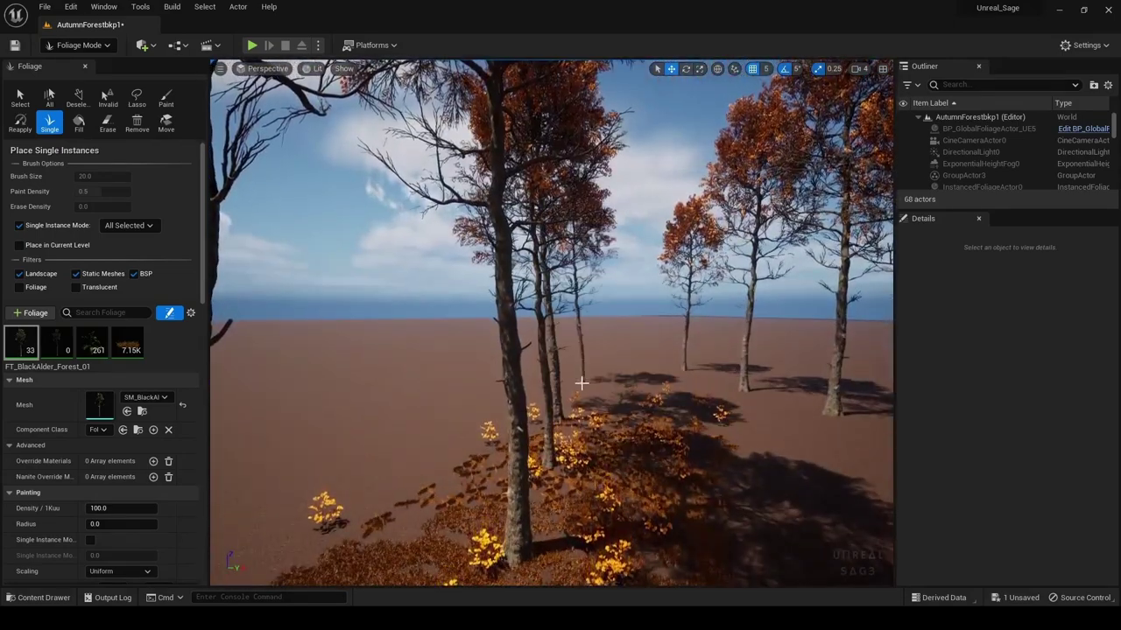
{"action": "left_click", "coordinate": [582, 382]}
{"action": "right_click_drag", "start_coordinate": [581, 382], "coordinate": [608, 451]}
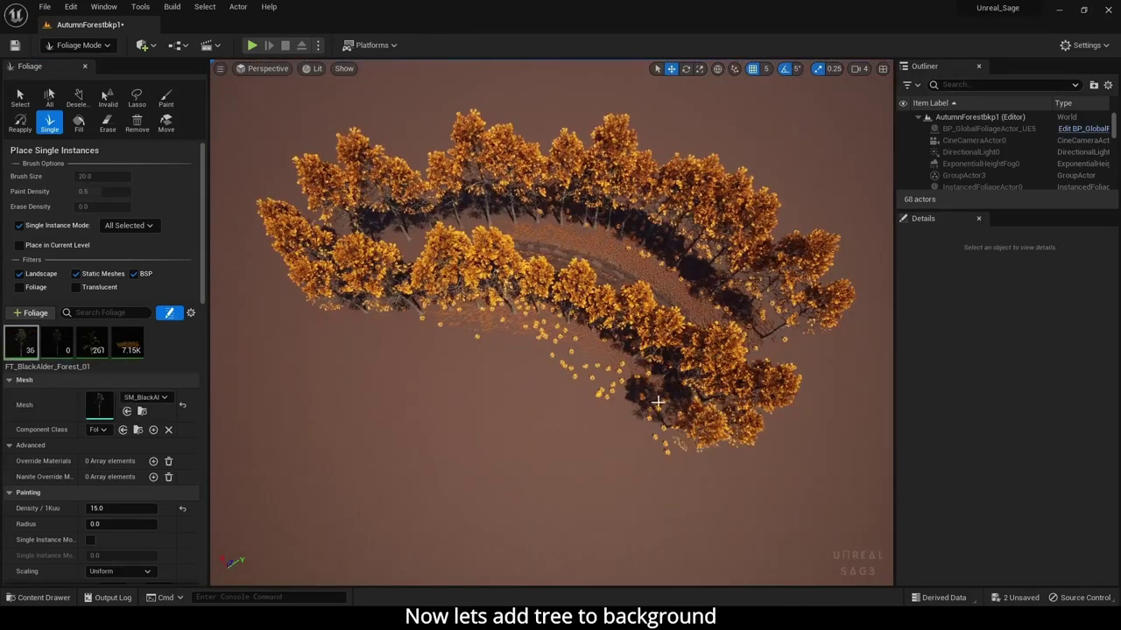
Fill gaps near the path's end, the grove's lower right and its left edge with single trees
{"action": "left_click", "coordinate": [657, 401]}
{"action": "left_click", "coordinate": [608, 388]}
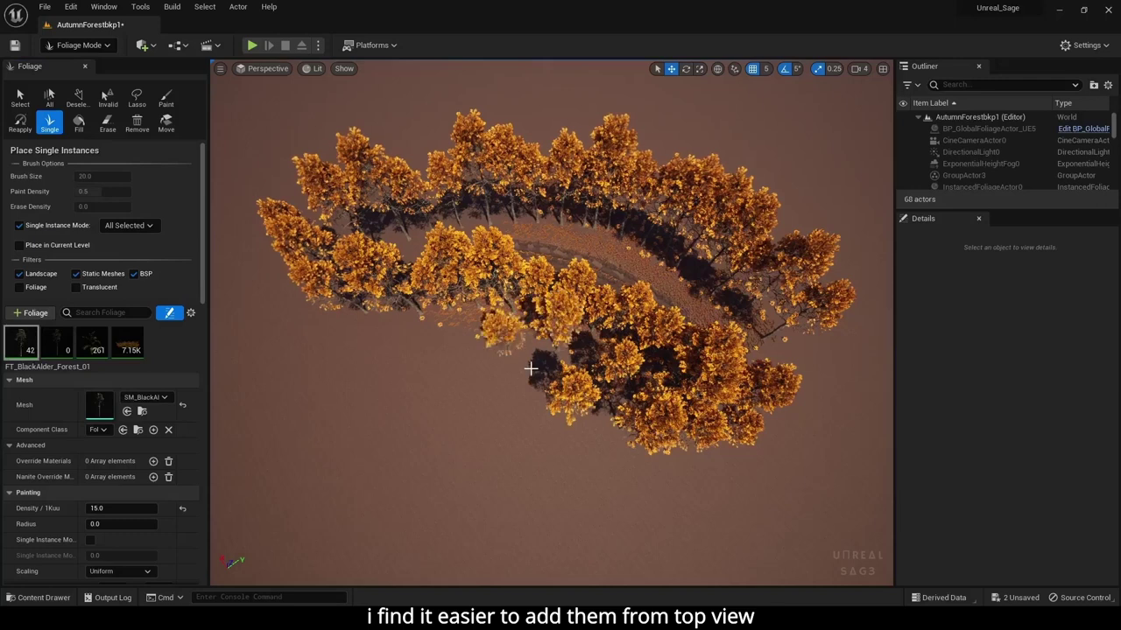
{"action": "left_click", "coordinate": [396, 363]}
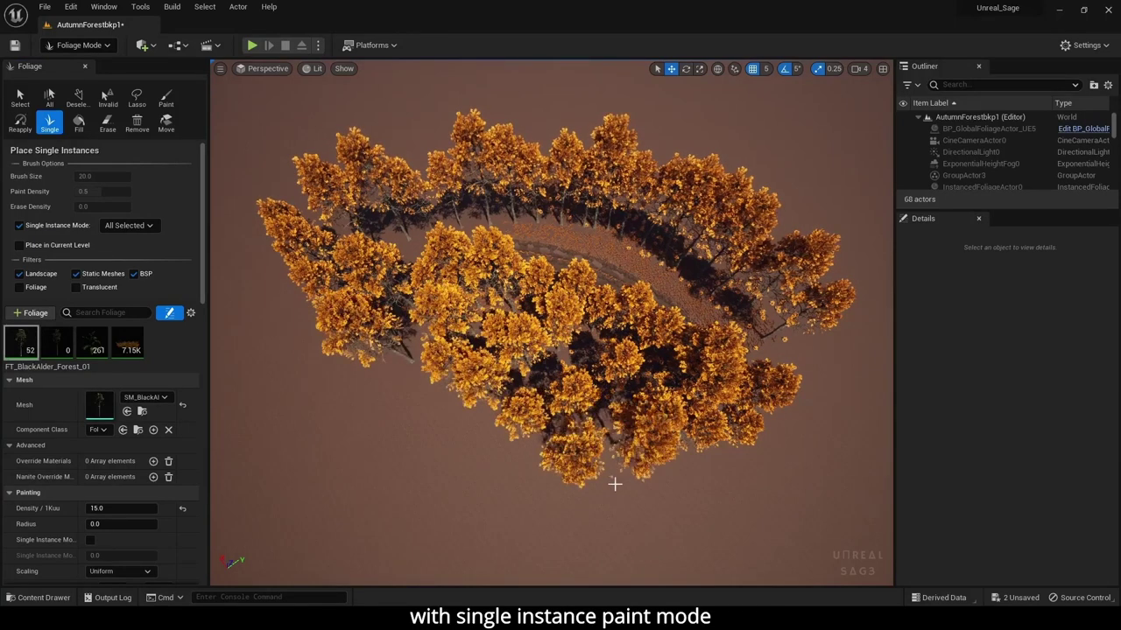
{"action": "left_click", "coordinate": [648, 497]}
{"action": "left_click", "coordinate": [596, 497]}
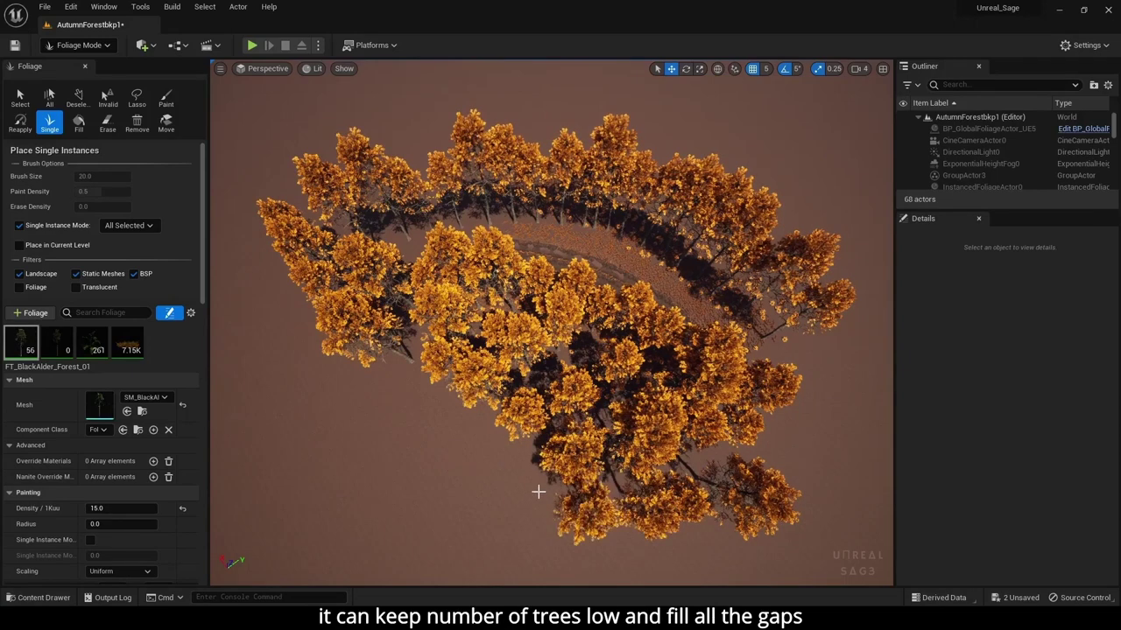
{"action": "left_click", "coordinate": [450, 405]}
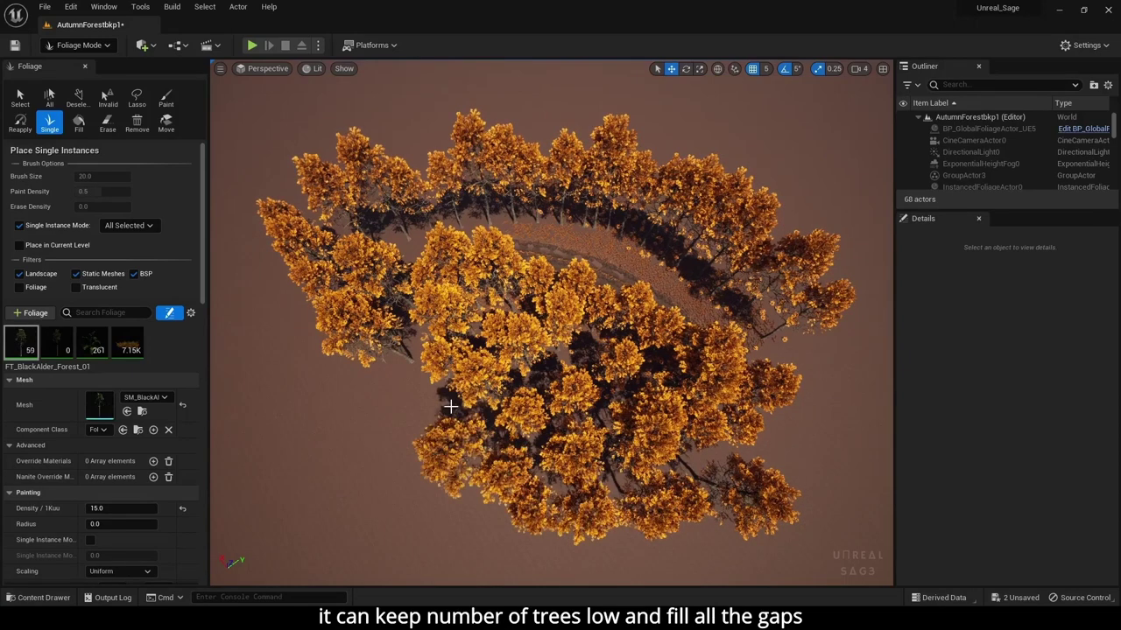
{"action": "left_click", "coordinate": [392, 440]}
{"action": "left_click", "coordinate": [340, 389]}
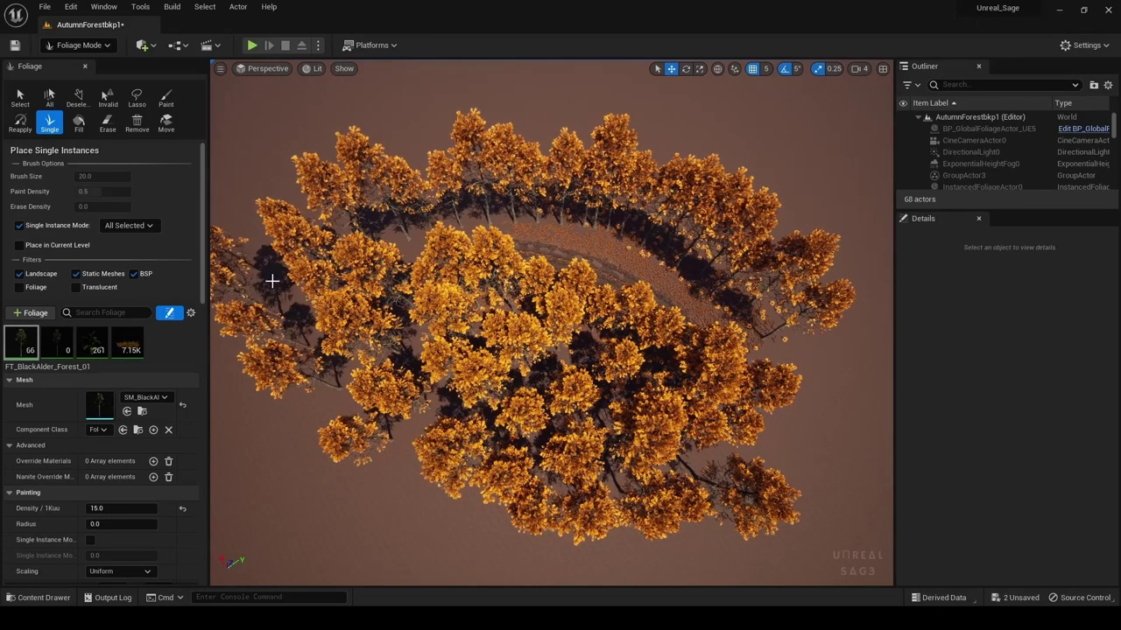
Add more single trees along the grove's left and lower edges, reaching 79 instances
{"action": "right_click_drag", "start_coordinate": [272, 280], "coordinate": [289, 298]}
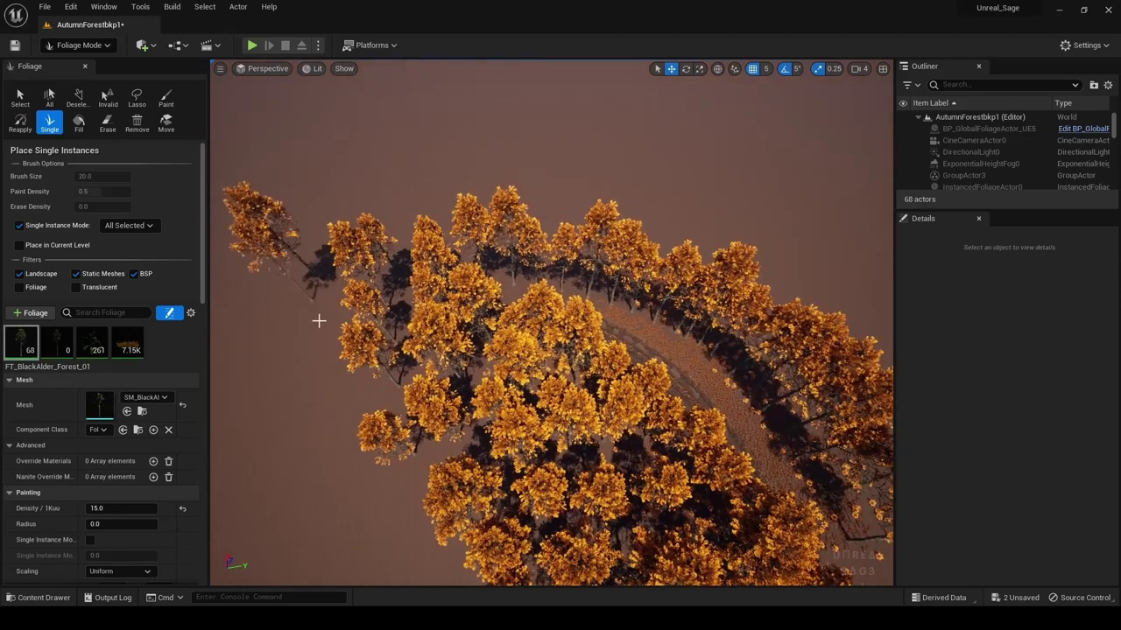
{"action": "left_click", "coordinate": [335, 377]}
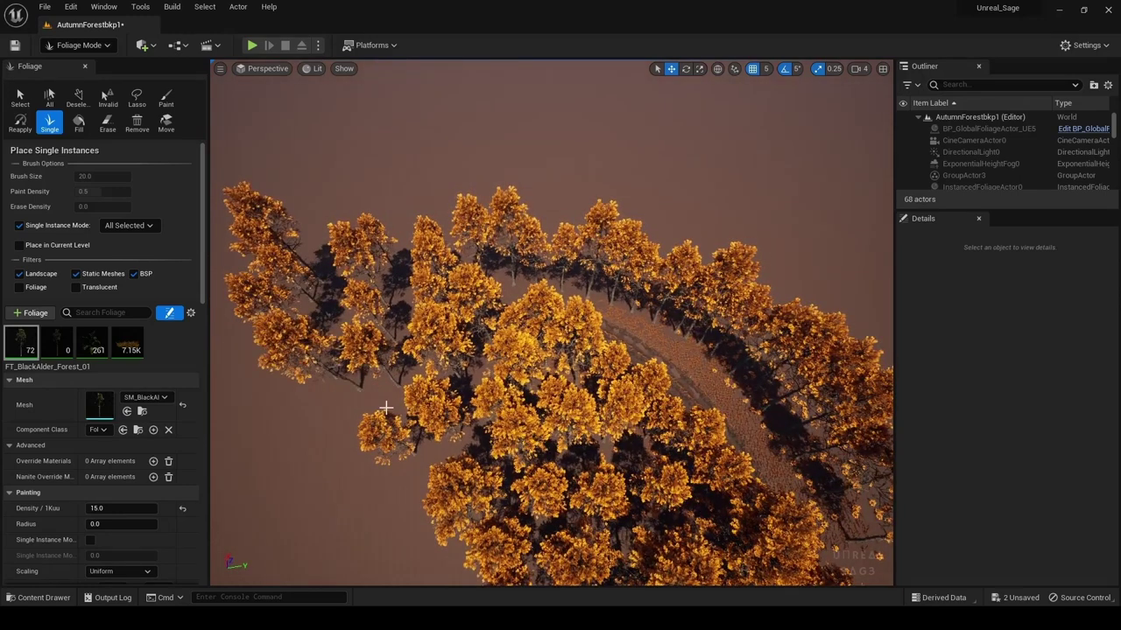
{"action": "left_click", "coordinate": [385, 407]}
{"action": "left_click", "coordinate": [368, 486]}
{"action": "left_click", "coordinate": [388, 498]}
{"action": "scroll", "coordinate": [409, 547], "scroll_direction": "up", "scroll_amount": 3}
{"action": "left_click", "coordinate": [426, 504]}
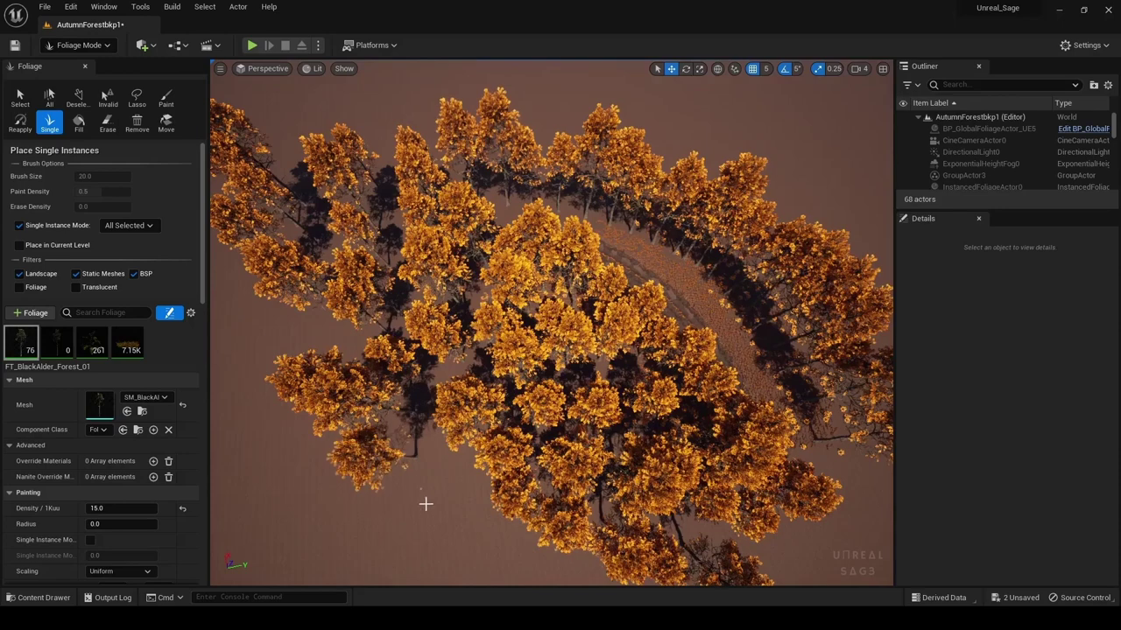
{"action": "left_click", "coordinate": [425, 505]}
{"action": "scroll", "coordinate": [596, 506], "scroll_direction": "down", "scroll_amount": 2}
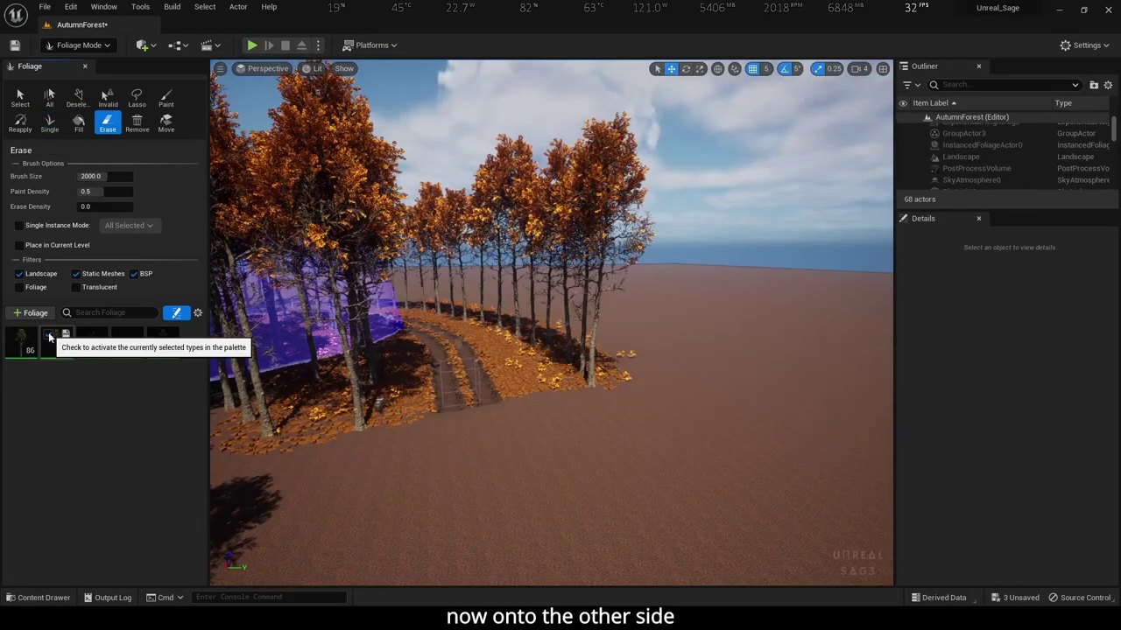
Brush-paint a patch of foliage onto the empty ground on the grove's far side
{"action": "left_click", "coordinate": [166, 101]}
{"action": "right_click_drag", "start_coordinate": [709, 321], "coordinate": [709, 321]}
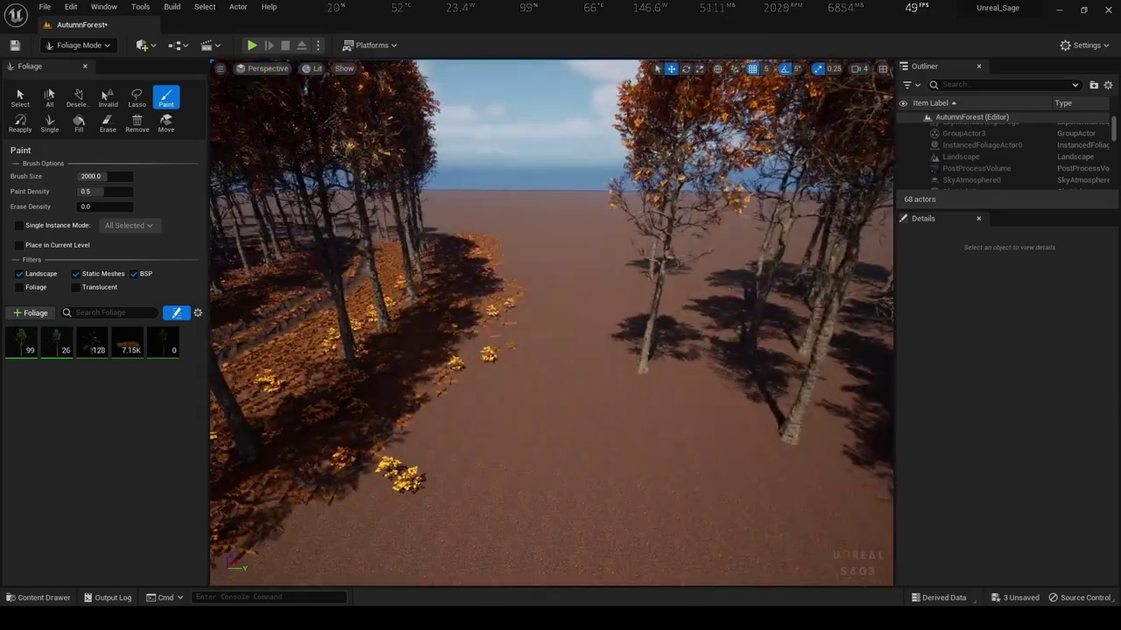
{"action": "right_click_drag", "start_coordinate": [549, 388], "coordinate": [549, 387]}
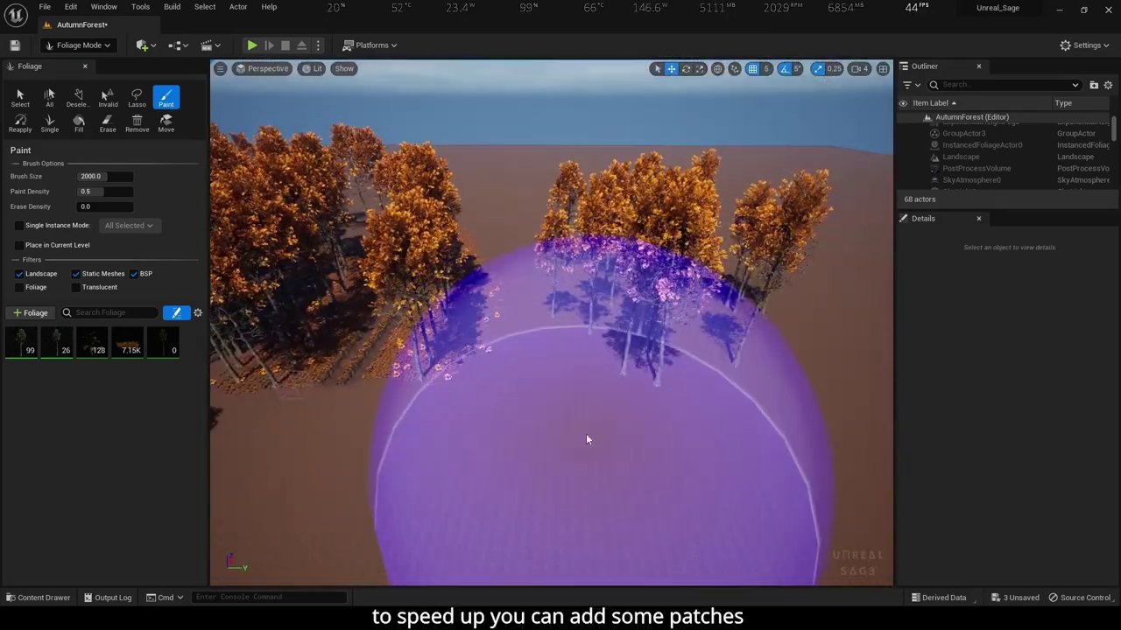
{"action": "left_click", "coordinate": [586, 433]}
{"action": "right_click_drag", "start_coordinate": [586, 433], "coordinate": [585, 433]}
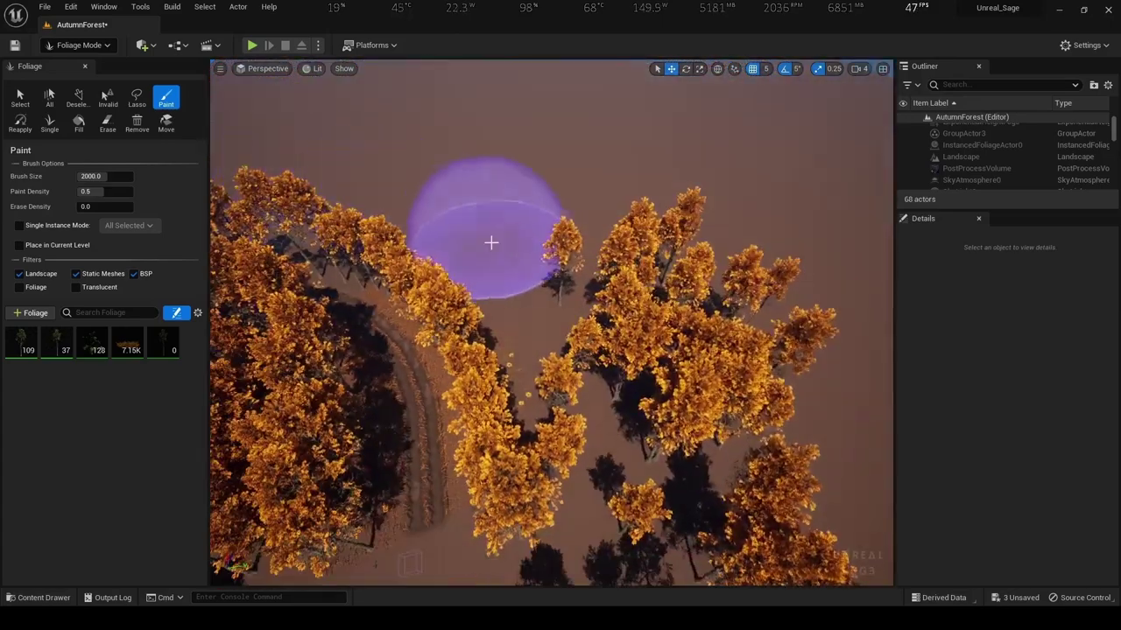
Paint more trees into the remaining gap, then return to single-instance placement
{"action": "left_click_drag", "start_coordinate": [493, 242], "coordinate": [518, 245]}
{"action": "right_click_drag", "start_coordinate": [518, 245], "coordinate": [452, 225]}
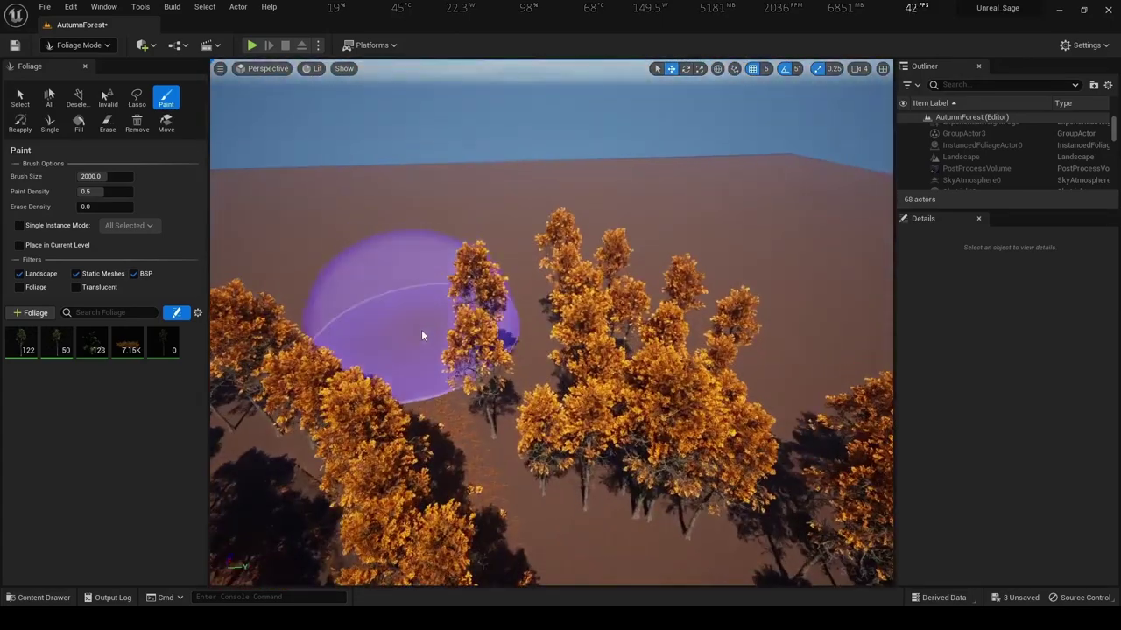
{"action": "left_click", "coordinate": [421, 330]}
{"action": "right_click_drag", "start_coordinate": [421, 329], "coordinate": [457, 236]}
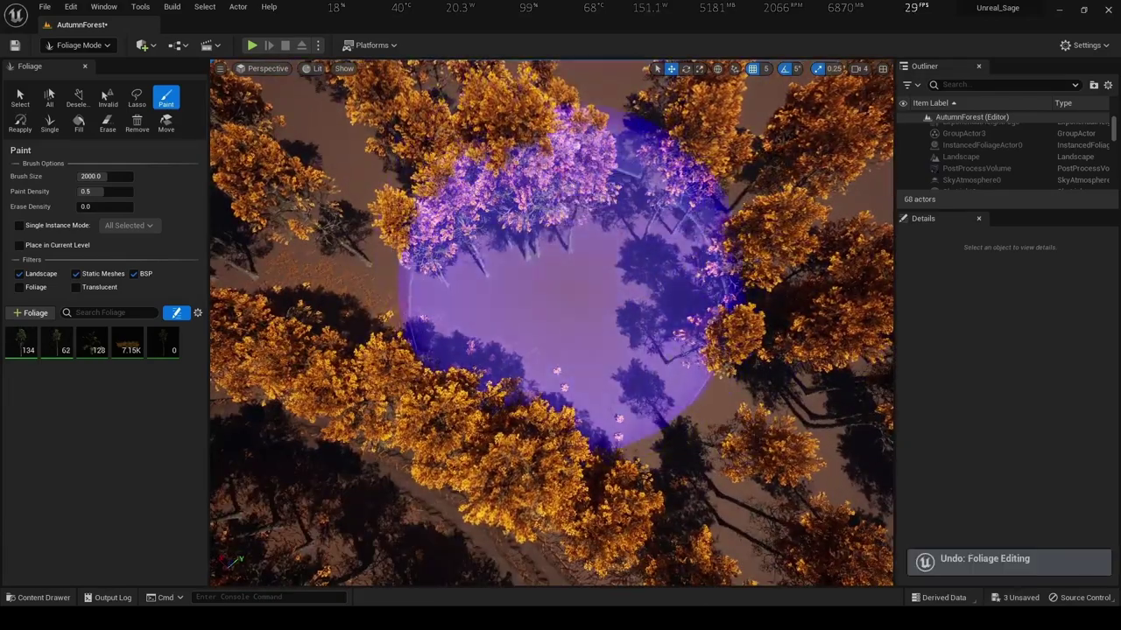
{"action": "right_click_drag", "start_coordinate": [557, 274], "coordinate": [556, 288]}
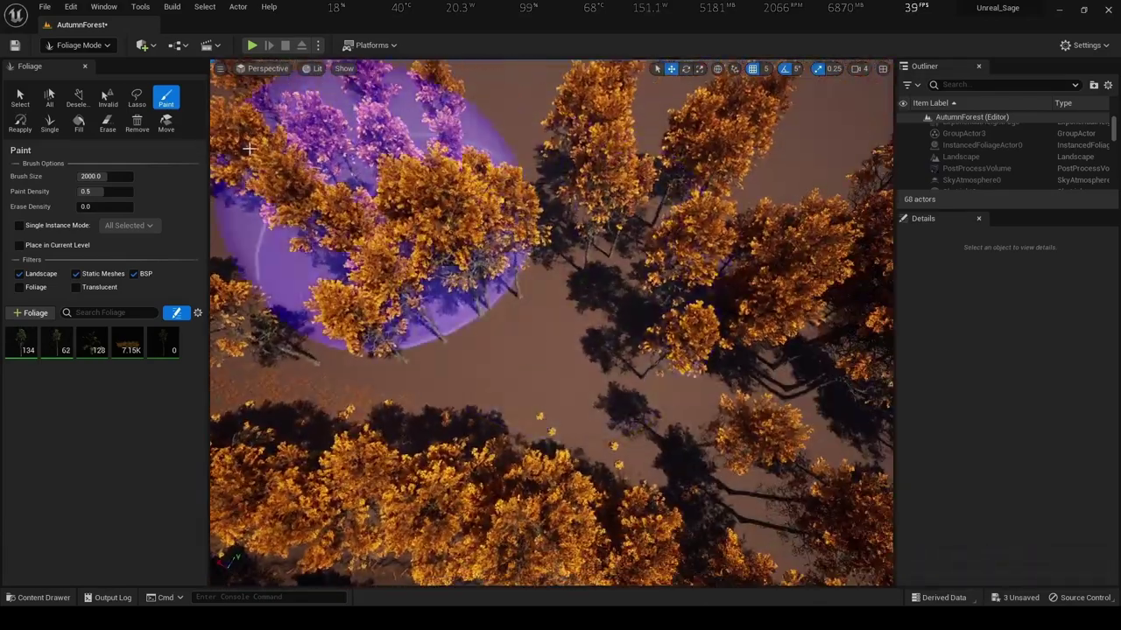
{"action": "left_click", "coordinate": [49, 123]}
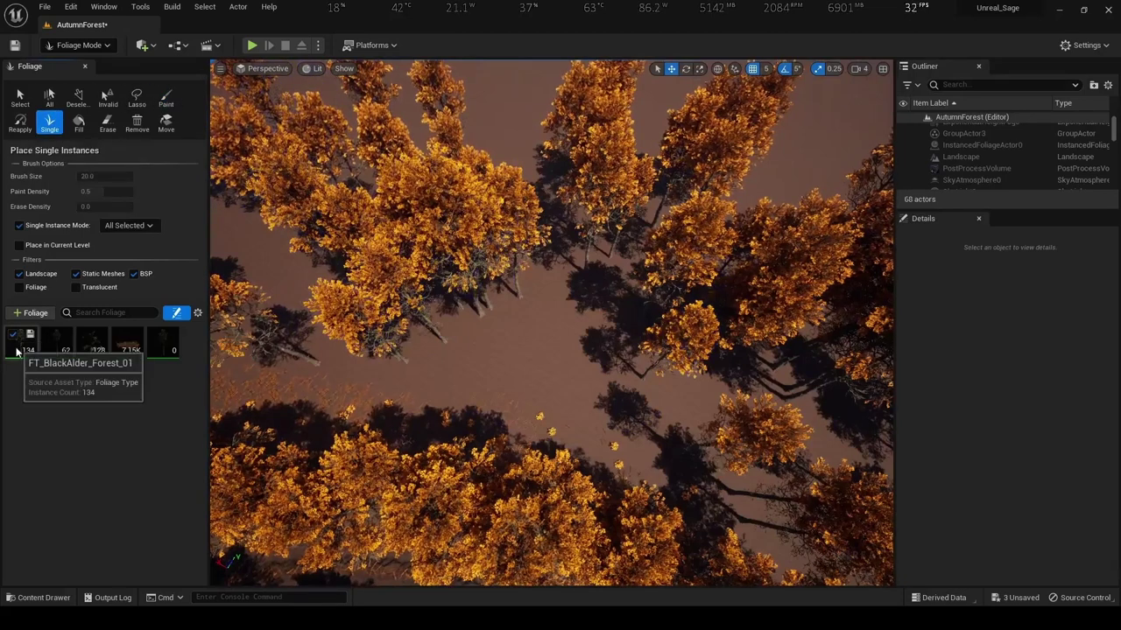
Place single trees into an open gap and across gaps in the forest interior
{"action": "left_click", "coordinate": [580, 296]}
{"action": "left_click", "coordinate": [605, 332]}
{"action": "left_click", "coordinate": [533, 348]}
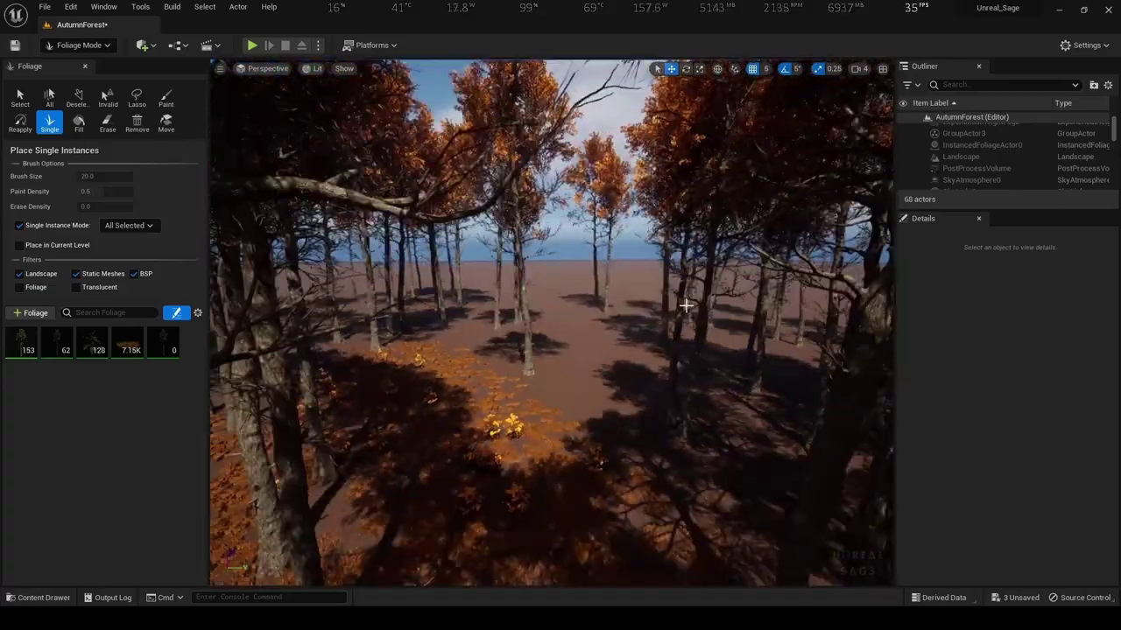
{"action": "left_click", "coordinate": [536, 473]}
{"action": "left_click", "coordinate": [570, 438]}
{"action": "left_click", "coordinate": [598, 475]}
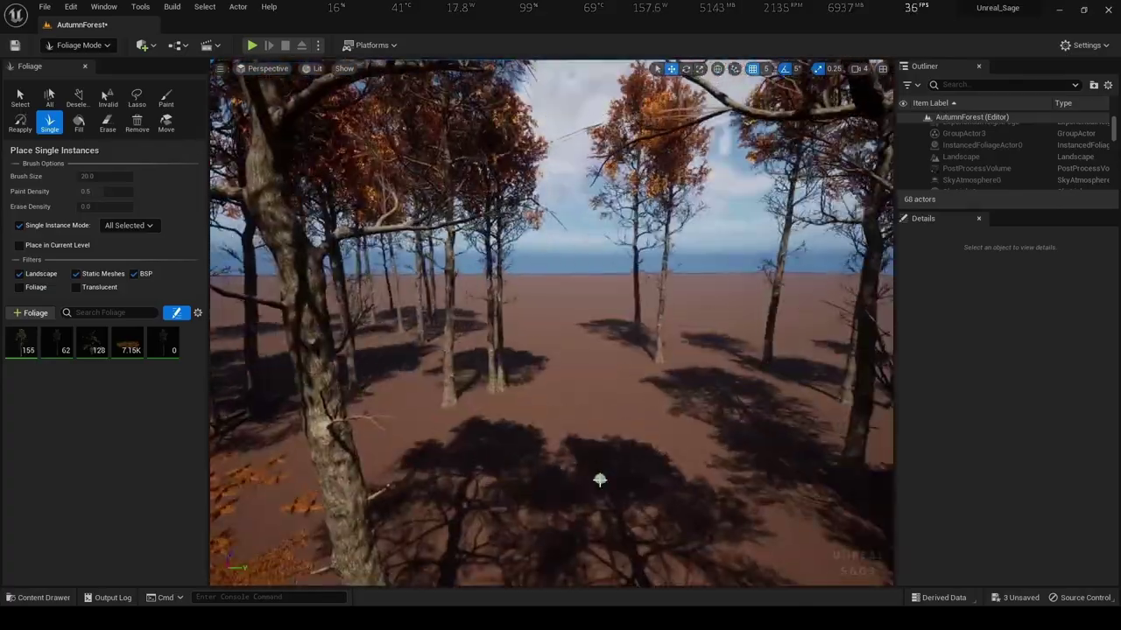
{"action": "left_click", "coordinate": [621, 468]}
{"action": "left_click", "coordinate": [593, 513]}
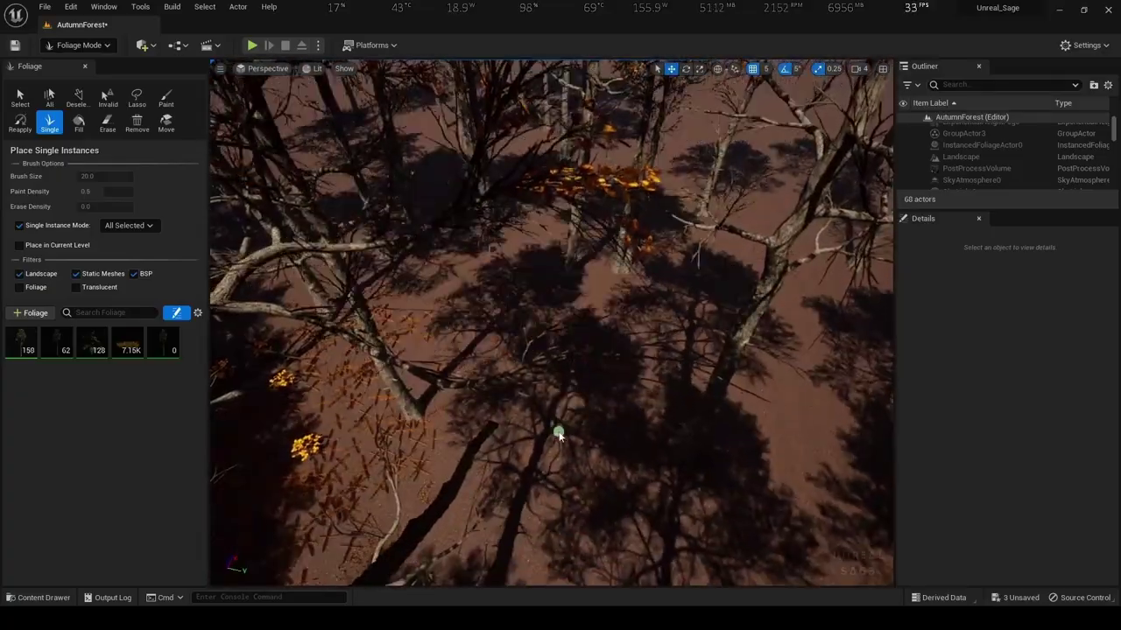
{"action": "left_click", "coordinate": [558, 429]}
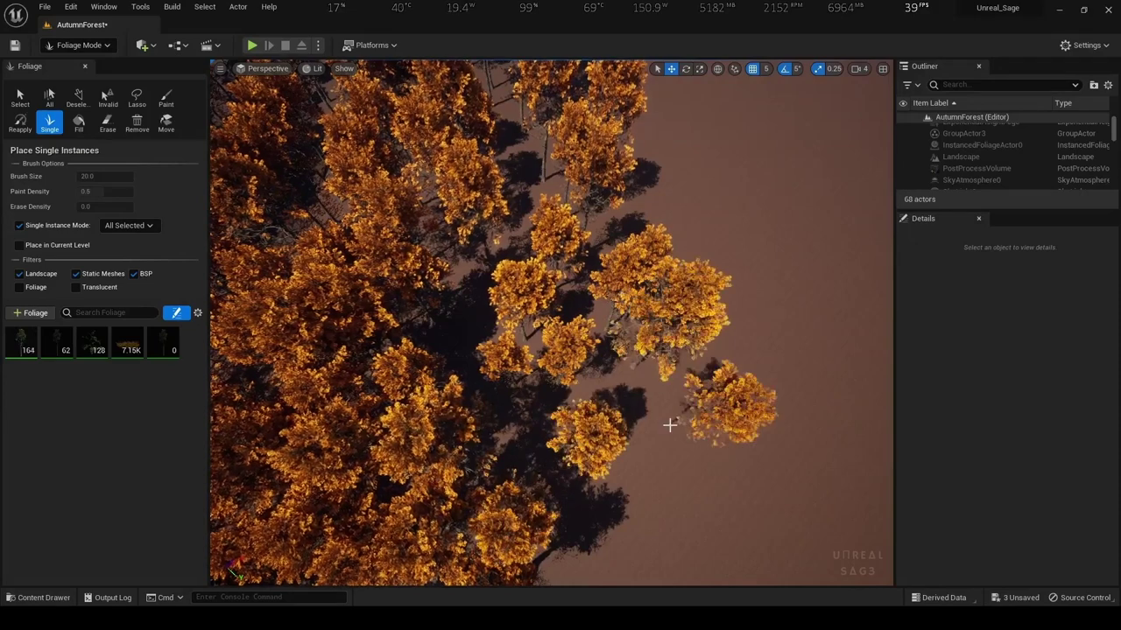
Fill canopy gaps at the edge and in the upper-right canopy with individual trees
{"action": "left_click", "coordinate": [589, 545]}
{"action": "left_click", "coordinate": [753, 337]}
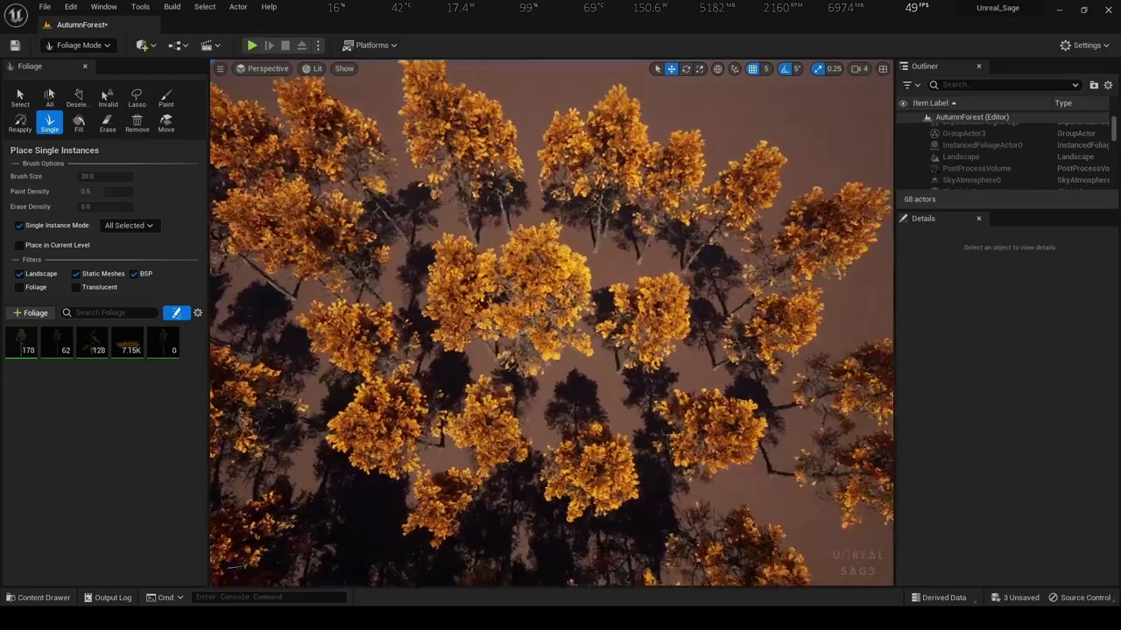
{"action": "left_click", "coordinate": [680, 327]}
{"action": "left_click", "coordinate": [744, 375]}
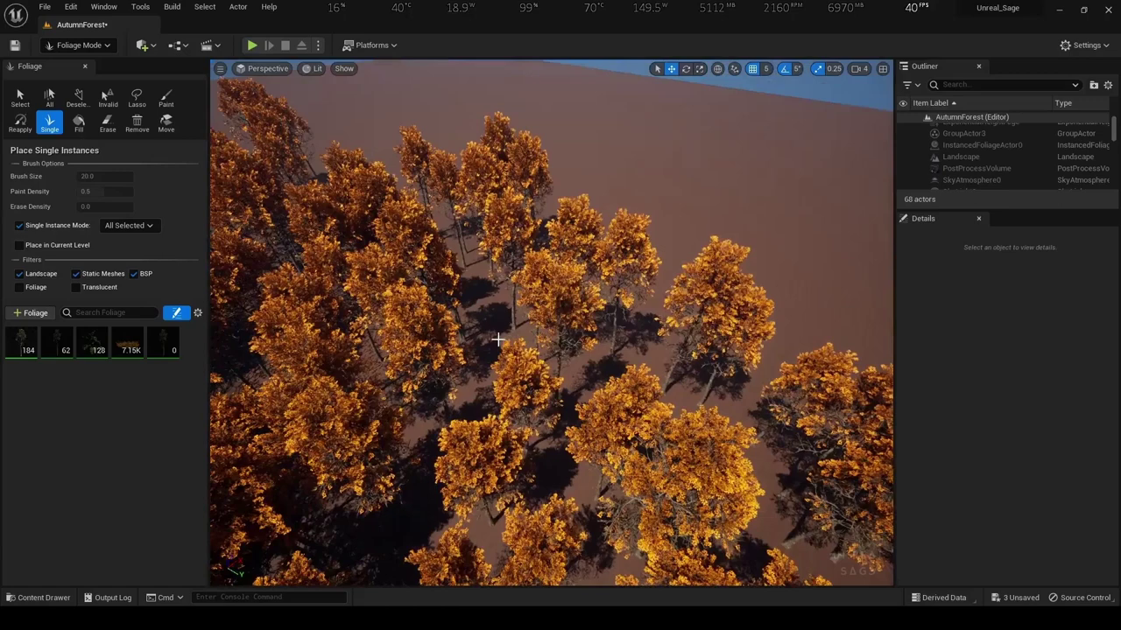
{"action": "left_click", "coordinate": [497, 339]}
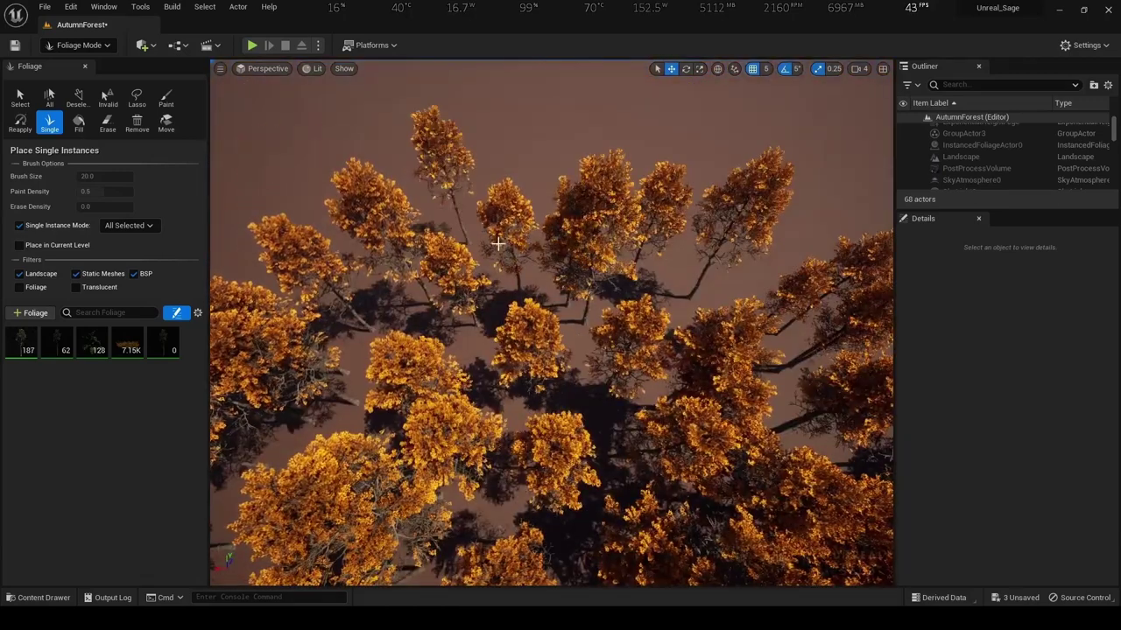
{"action": "left_click", "coordinate": [771, 218]}
{"action": "left_click", "coordinate": [700, 184]}
{"action": "left_click", "coordinate": [665, 167]}
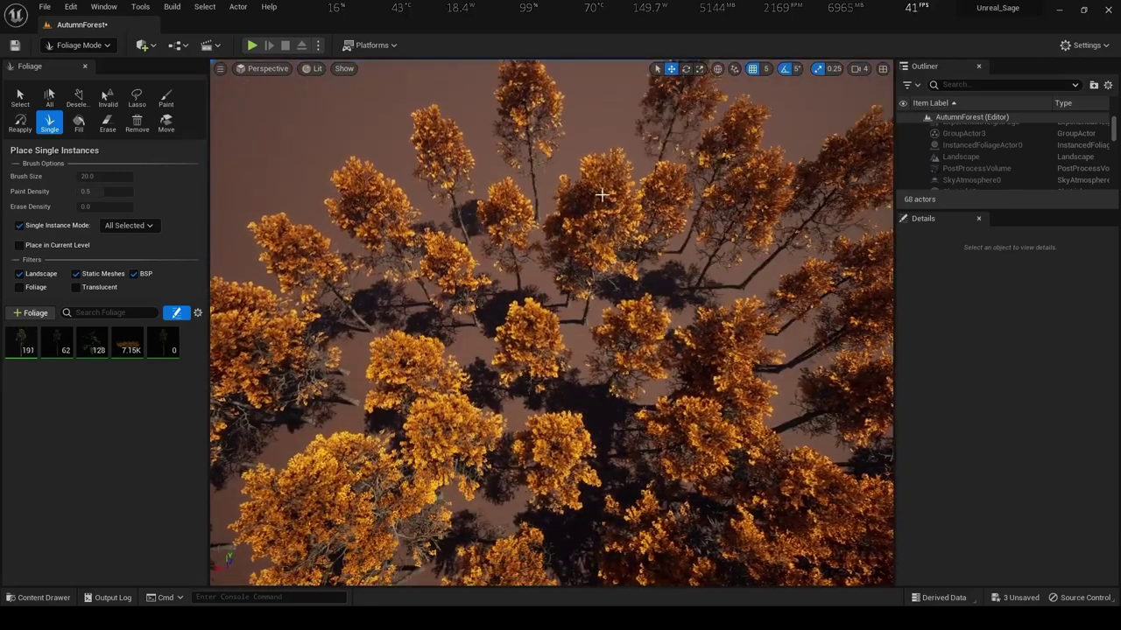
{"action": "left_click", "coordinate": [633, 181]}
{"action": "left_click", "coordinate": [725, 182]}
{"action": "left_click", "coordinate": [715, 182]}
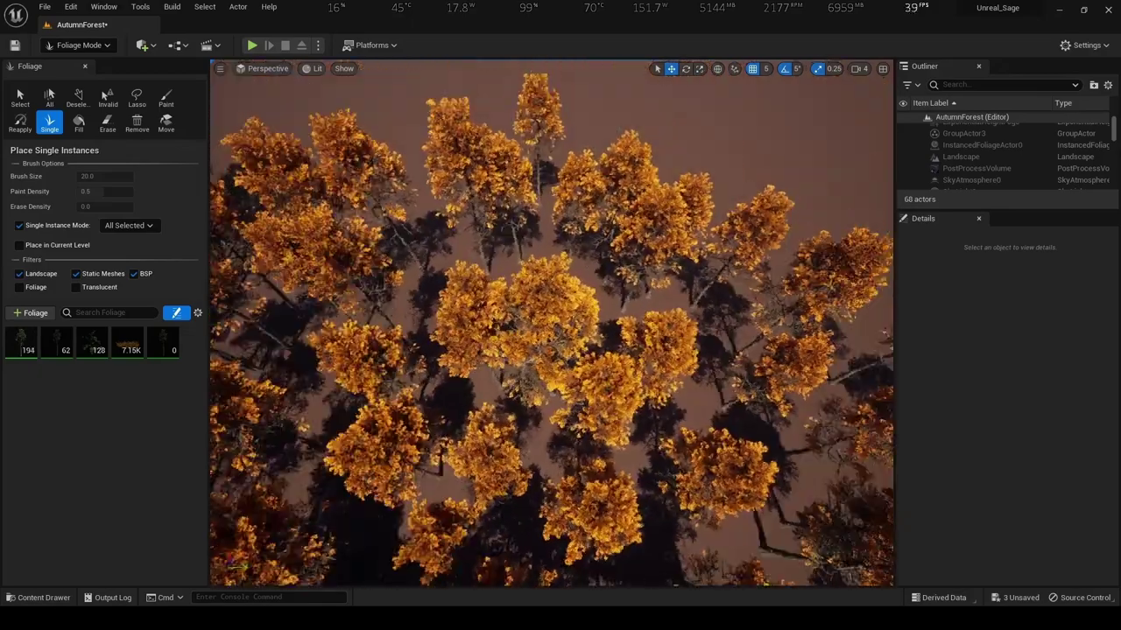
Undo two foliage edits, redo them, and place one more tree in a canopy gap
{"action": "right_click_drag", "start_coordinate": [616, 250], "coordinate": [615, 249]}
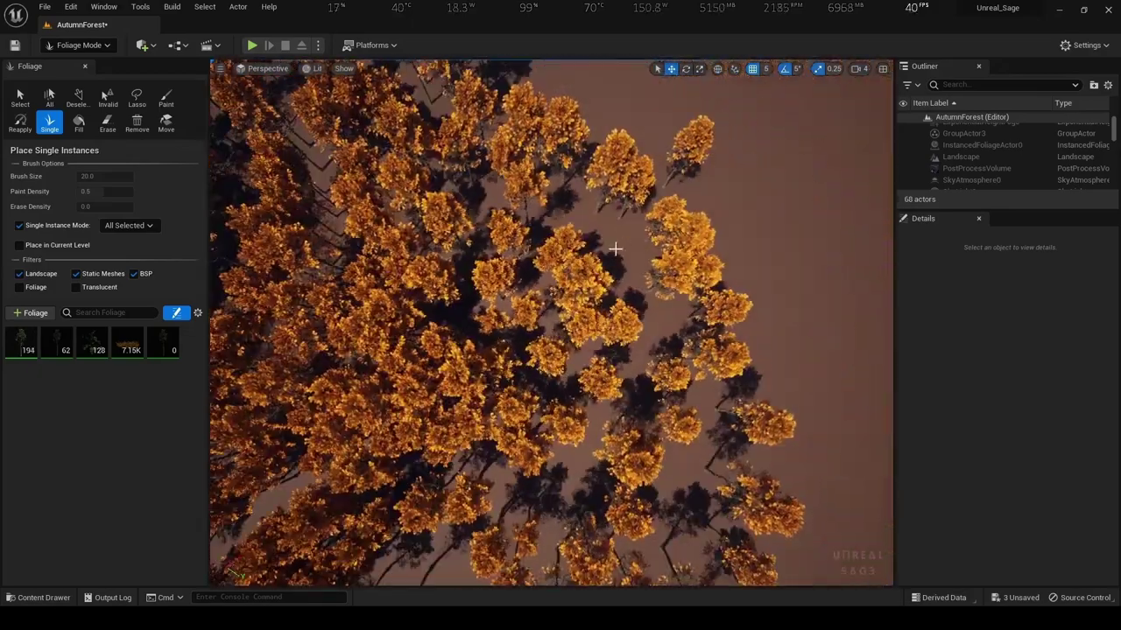
{"action": "key", "text": "ctrl+z"}
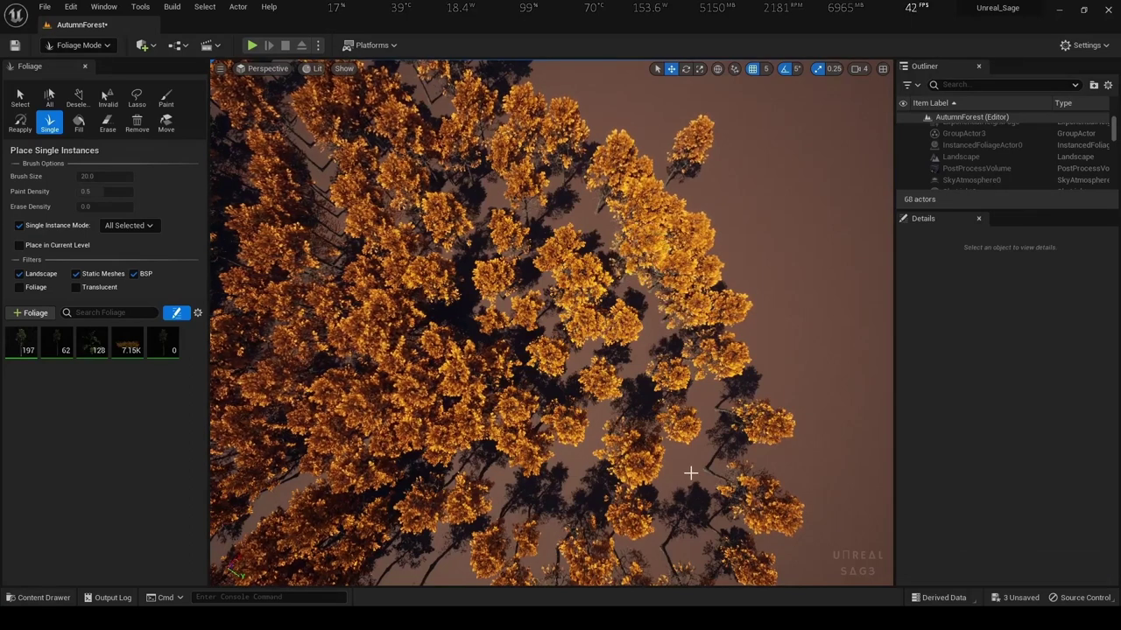
{"action": "key", "text": "ctrl+z"}
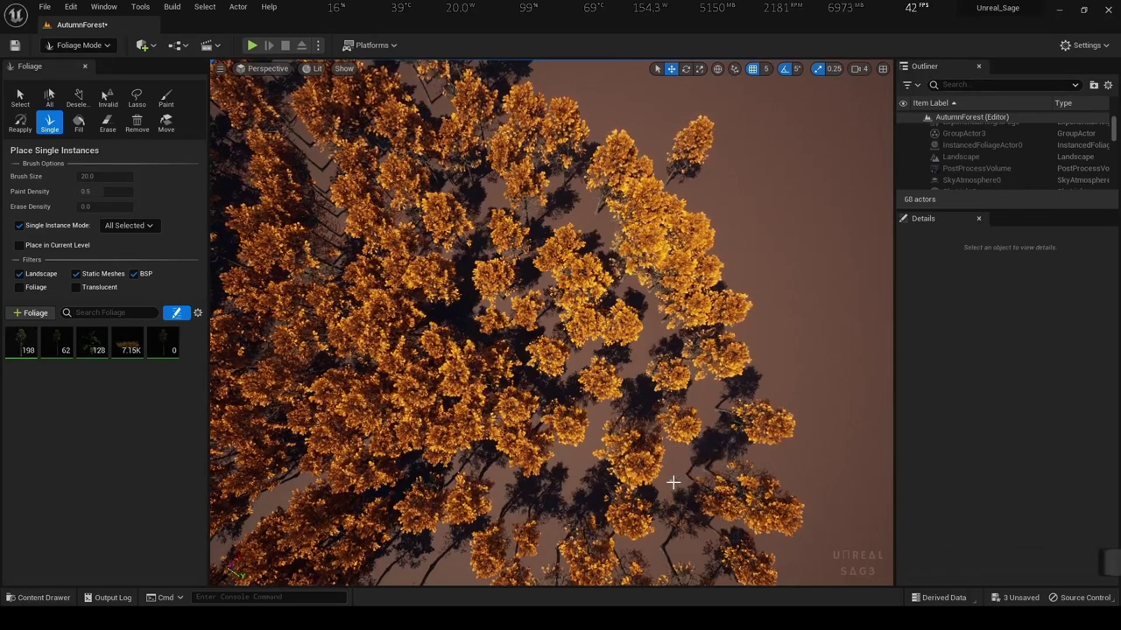
{"action": "key", "text": "ctrl+y"}
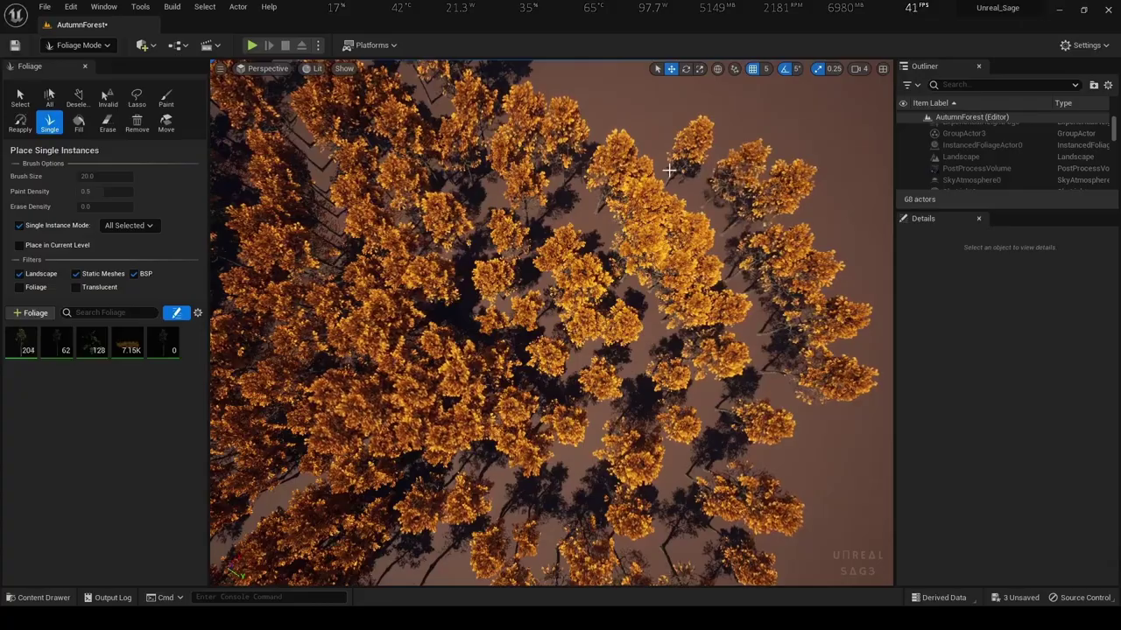
{"action": "scroll", "coordinate": [477, 264], "scroll_direction": "up", "scroll_amount": 3}
{"action": "scroll", "coordinate": [477, 264], "scroll_direction": "up", "scroll_amount": 3}
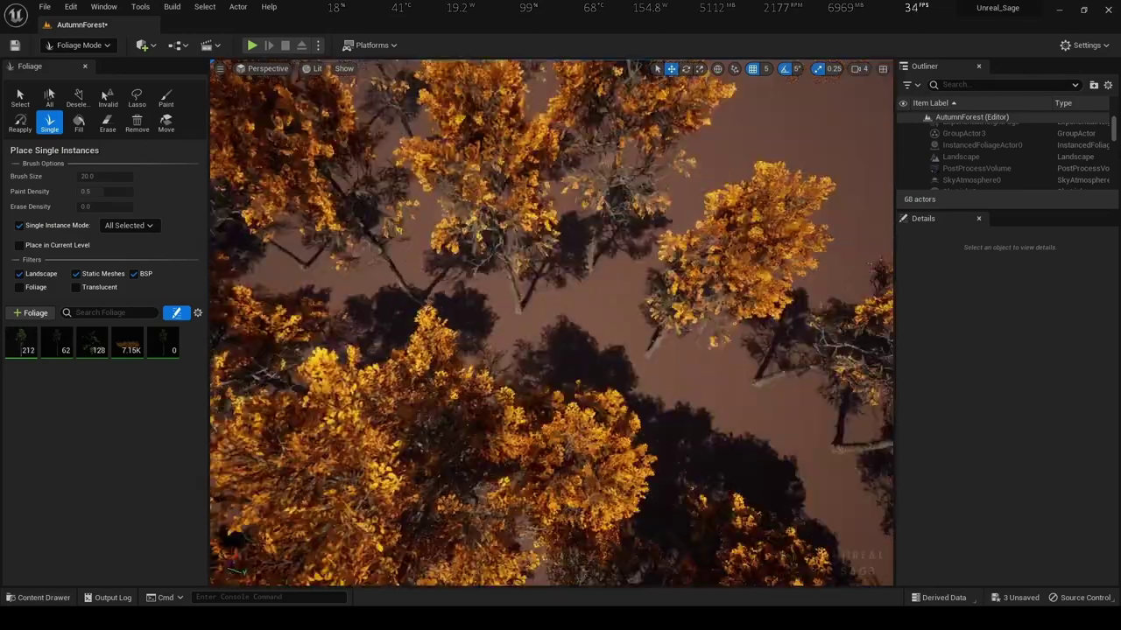
{"action": "left_click", "coordinate": [535, 333]}
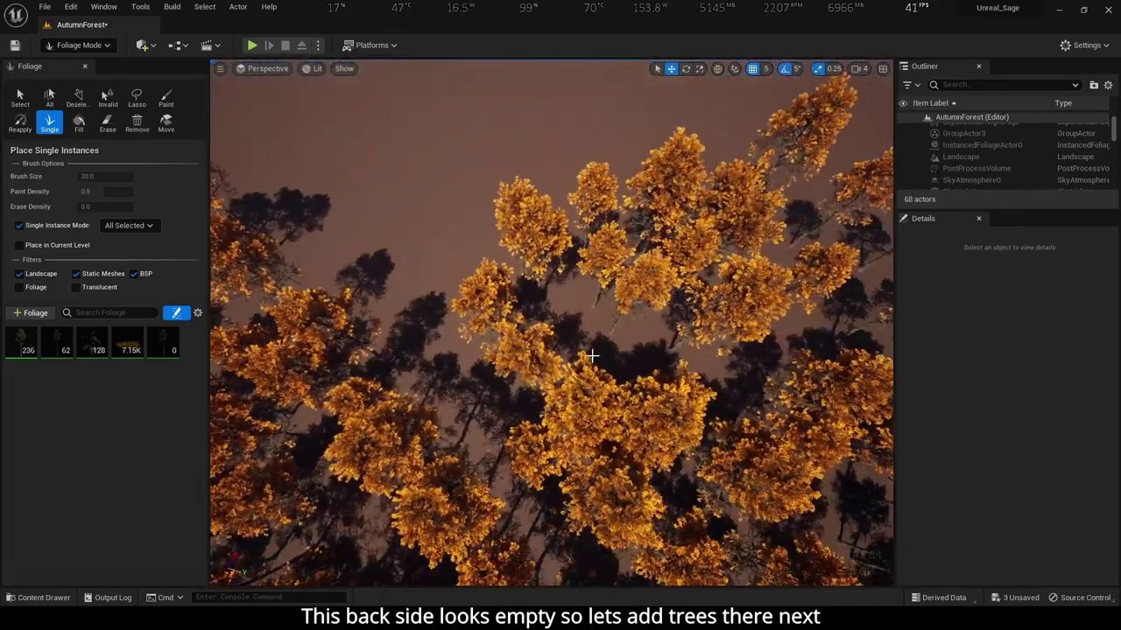
Place single trees along the forest's empty back side and on nearby bare ground
{"action": "left_click", "coordinate": [588, 348]}
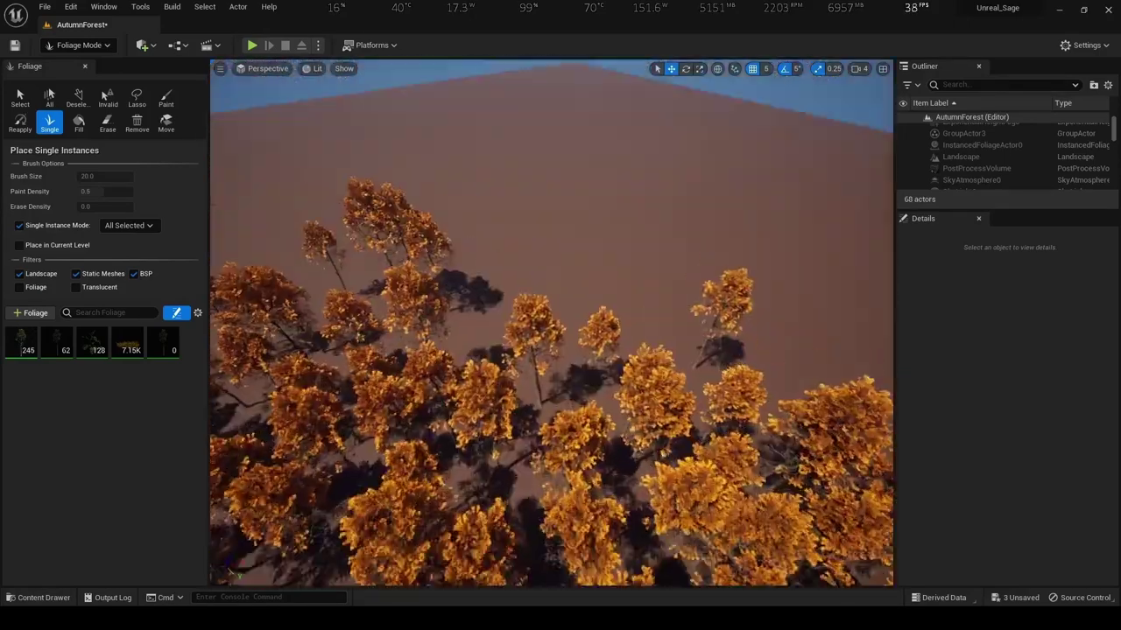
{"action": "left_click", "coordinate": [620, 336]}
{"action": "left_click", "coordinate": [736, 259]}
{"action": "left_click", "coordinate": [580, 215]}
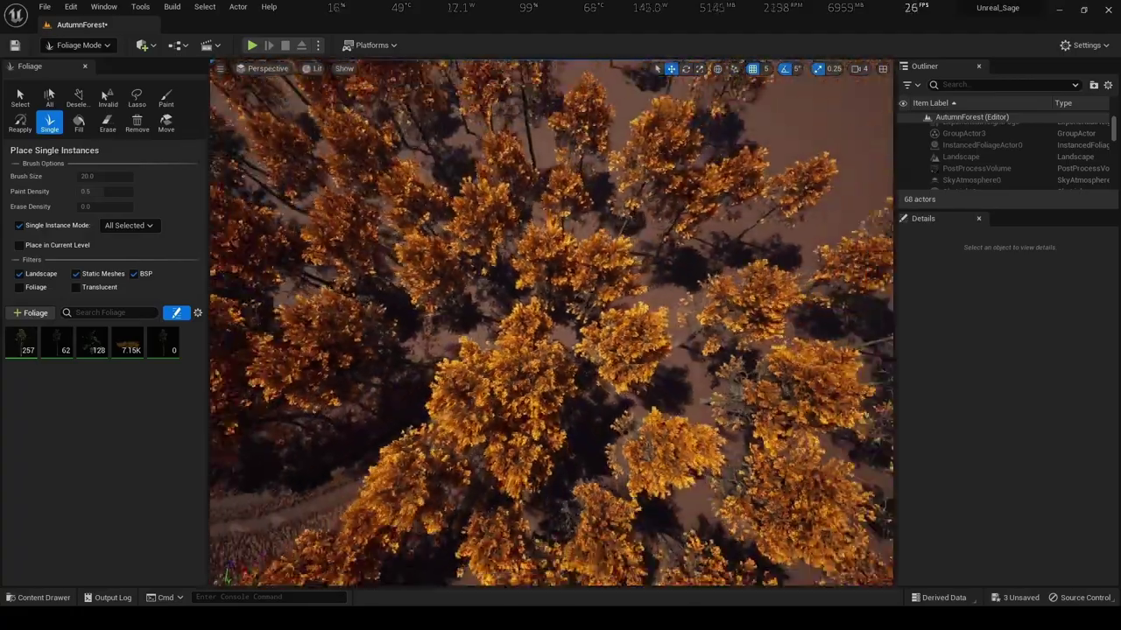
{"action": "left_click", "coordinate": [707, 194]}
{"action": "left_click", "coordinate": [656, 198]}
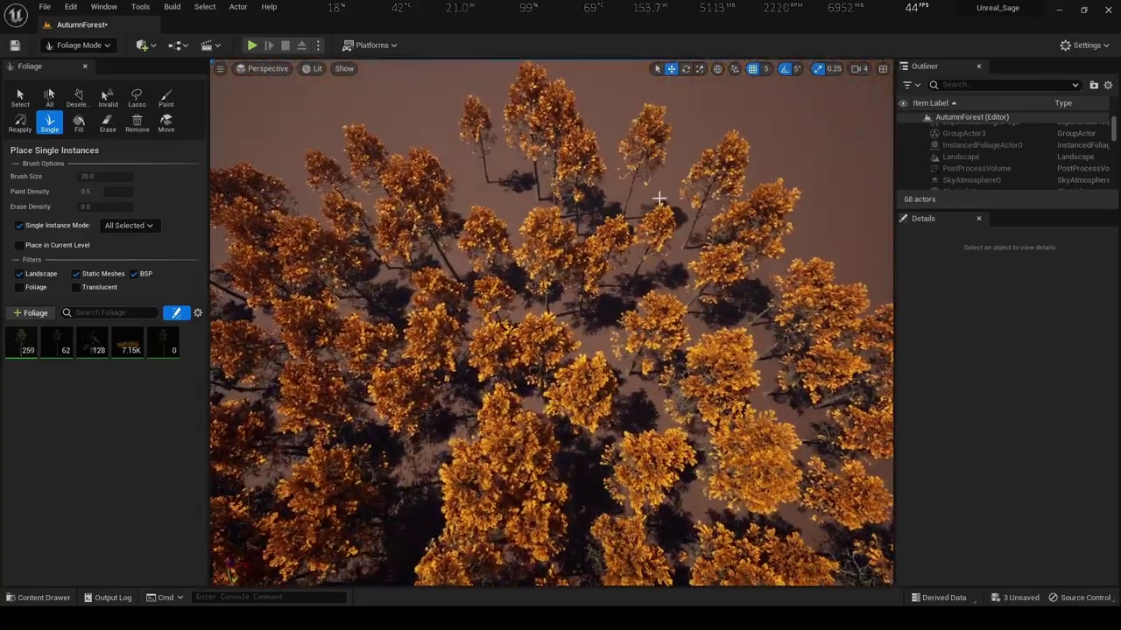
Add a cluster of trees at the upper-right forest edge and a line across the bare ground
{"action": "left_click", "coordinate": [687, 114]}
{"action": "left_click", "coordinate": [722, 157]}
{"action": "left_click", "coordinate": [617, 83]}
{"action": "left_click", "coordinate": [751, 87]}
{"action": "left_click", "coordinate": [796, 97]}
{"action": "left_click", "coordinate": [749, 186]}
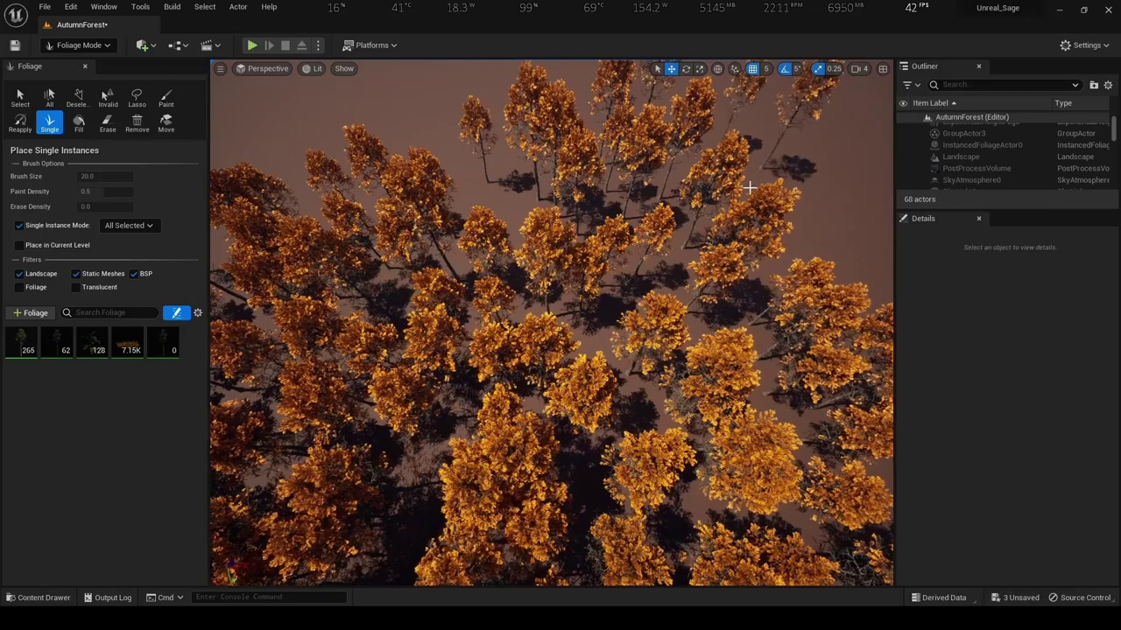
{"action": "left_click", "coordinate": [806, 109]}
{"action": "left_click", "coordinate": [845, 188]}
{"action": "left_click", "coordinate": [748, 232]}
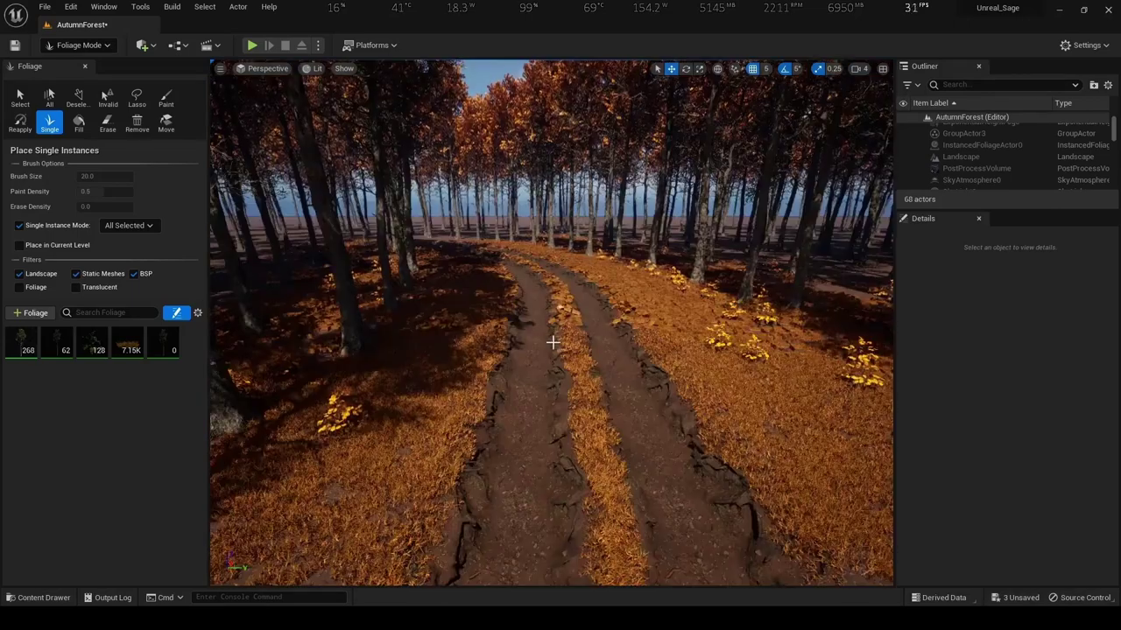
{"action": "mouse_move", "coordinate": [553, 342]}
{"action": "right_mouse_down"}
{"action": "mouse_move", "coordinate": [552, 176]}
{"action": "mouse_move", "coordinate": [552, 438]}
{"action": "right_mouse_up"}
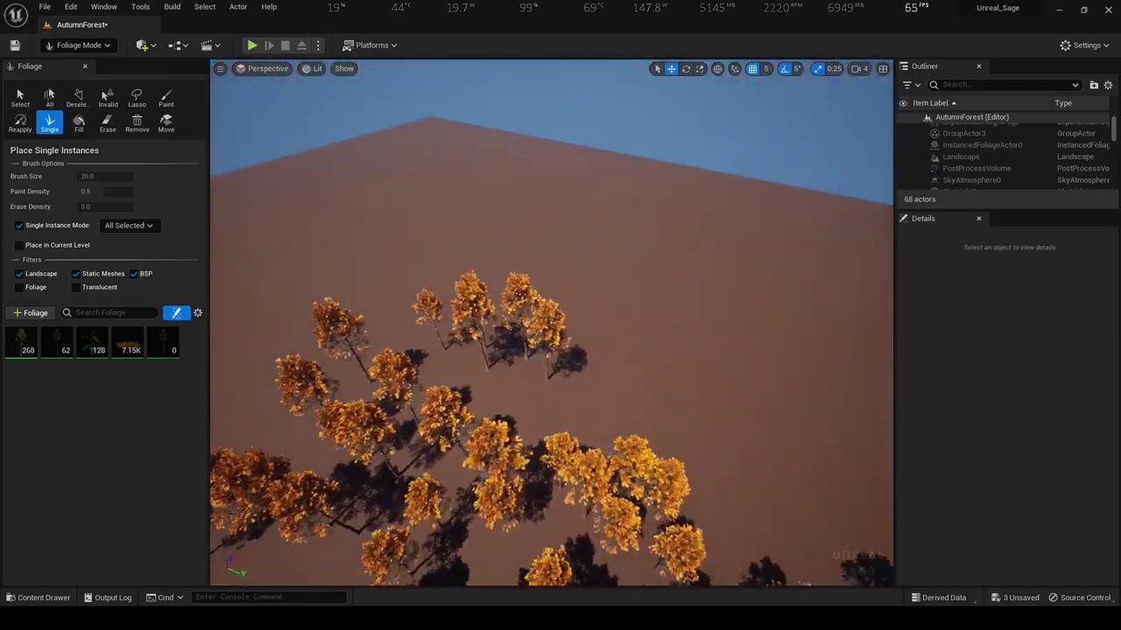
{"action": "right_click_drag", "start_coordinate": [547, 348], "coordinate": [547, 359]}
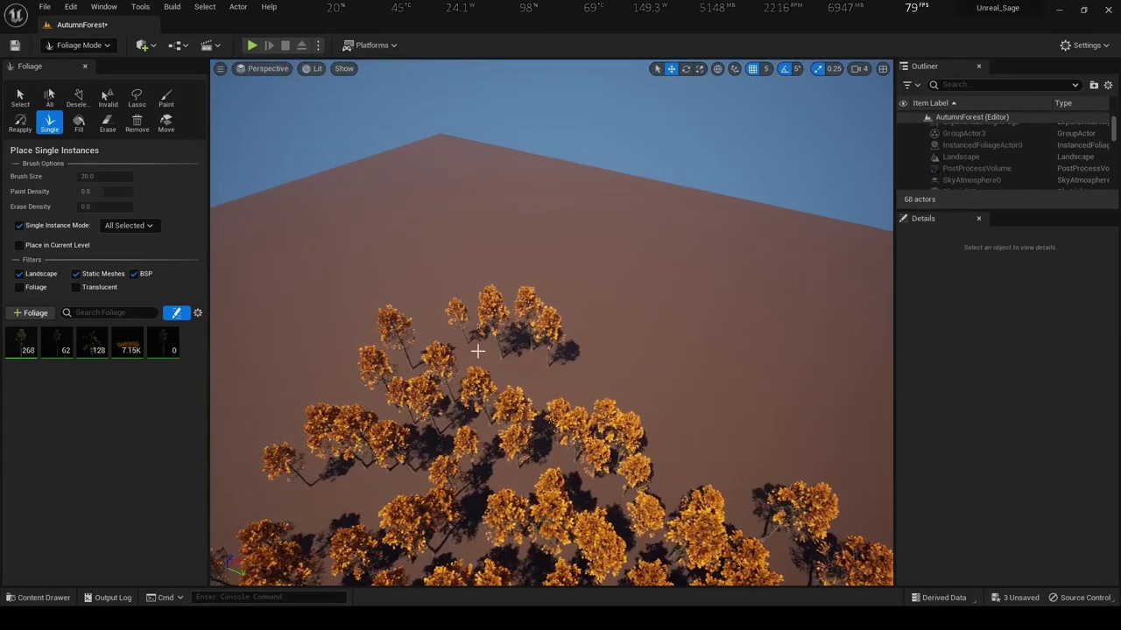
{"action": "mouse_move", "coordinate": [616, 412]}
{"action": "left_mouse_down"}
{"action": "mouse_move", "coordinate": [688, 492]}
{"action": "mouse_move", "coordinate": [352, 508]}
{"action": "left_mouse_up"}
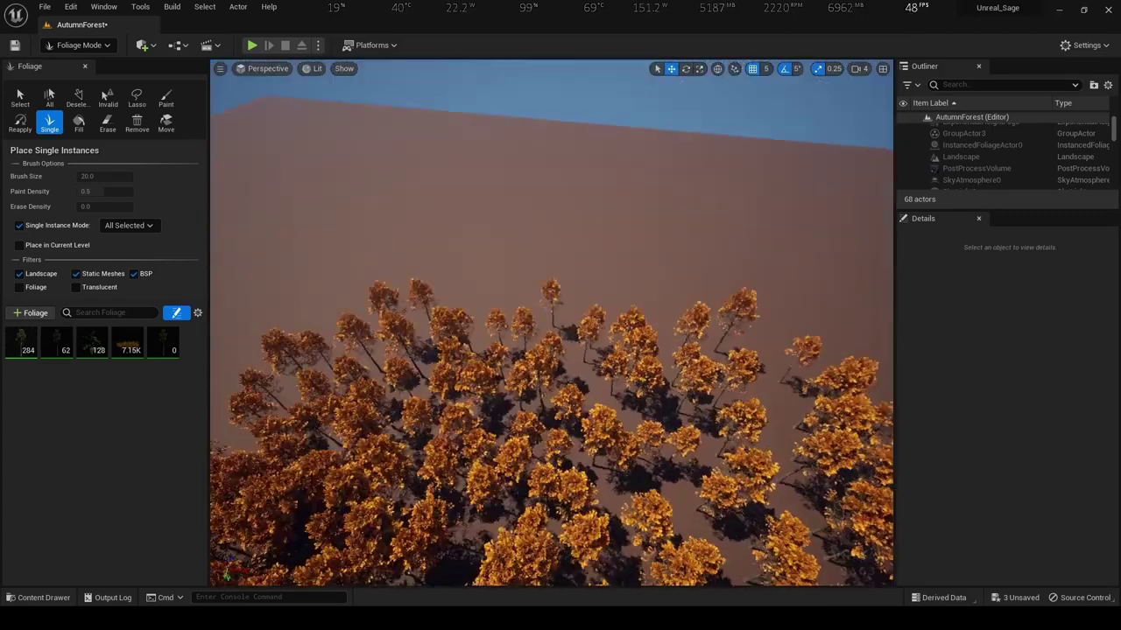
Paint broad patches of trees with the 2000 brush, bringing the canopy to 454 trees
{"action": "left_click", "coordinate": [166, 101]}
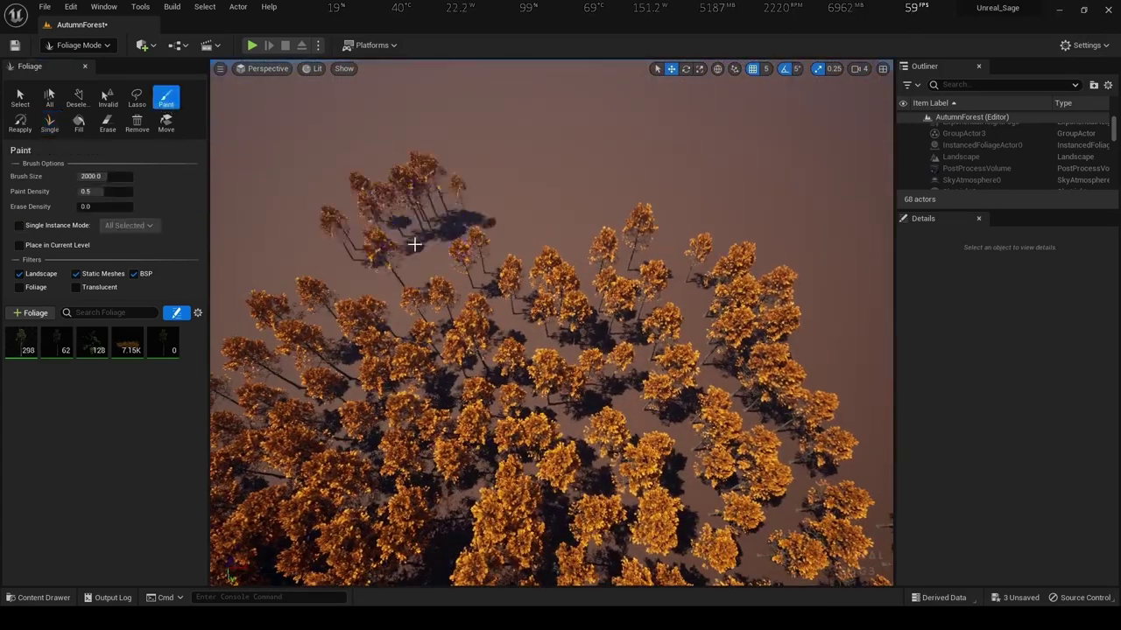
{"action": "left_click_drag", "start_coordinate": [671, 187], "coordinate": [818, 240]}
{"action": "mouse_move", "coordinate": [841, 322]}
{"action": "left_mouse_down"}
{"action": "mouse_move", "coordinate": [295, 177]}
{"action": "mouse_move", "coordinate": [362, 212]}
{"action": "left_mouse_up"}
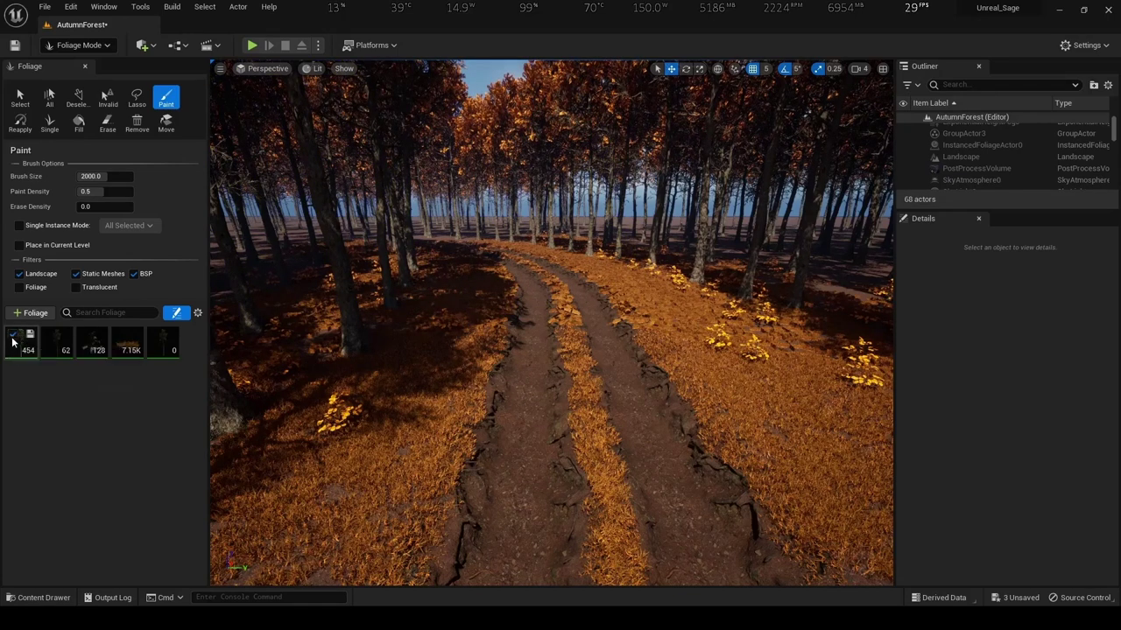
Activate the FT_BlackAlder_Seedling_02 foliage for painting and face the forest beside the road
{"action": "left_click", "coordinate": [84, 336]}
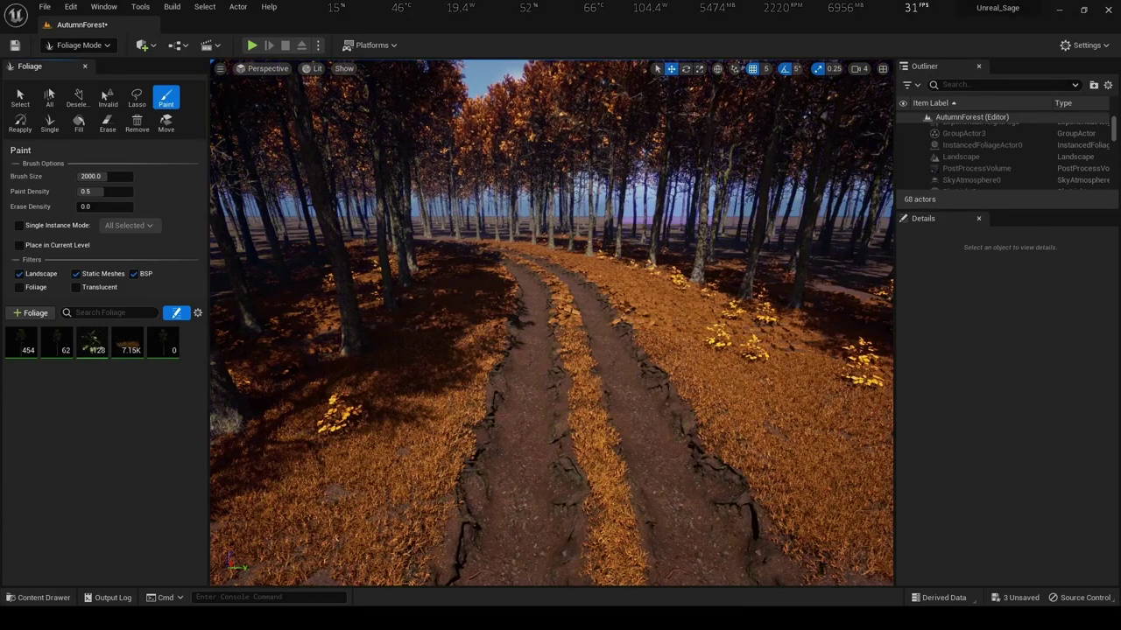
{"action": "right_click", "coordinate": [668, 226]}
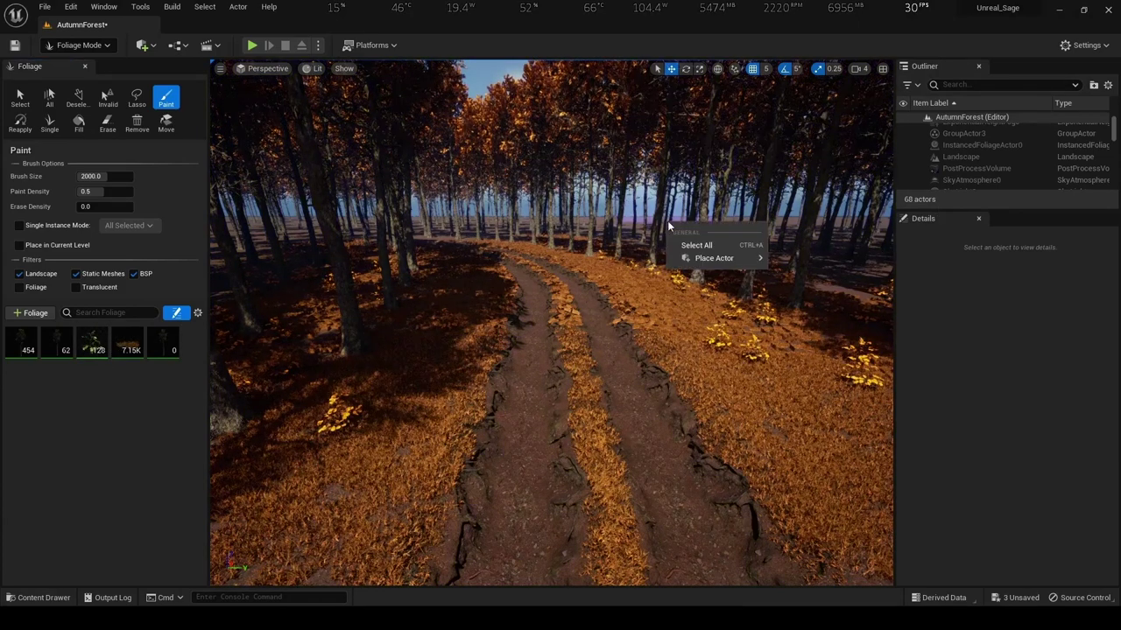
{"action": "mouse_move", "coordinate": [755, 259]}
{"action": "left_click", "coordinate": [827, 230]}
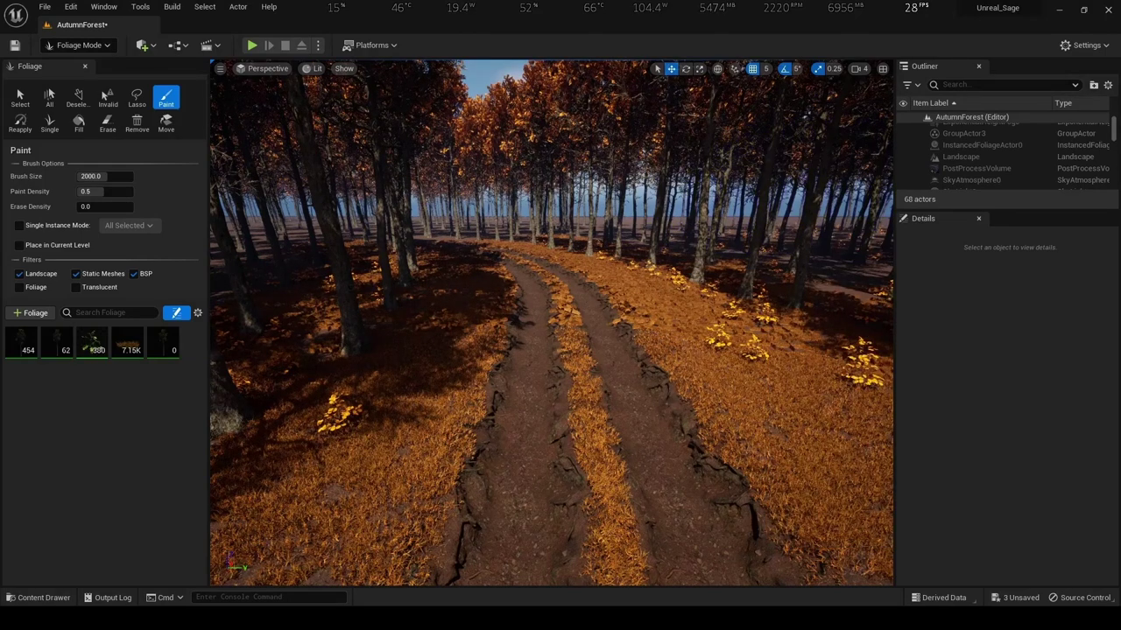
{"action": "right_click_drag", "start_coordinate": [767, 181], "coordinate": [841, 192]}
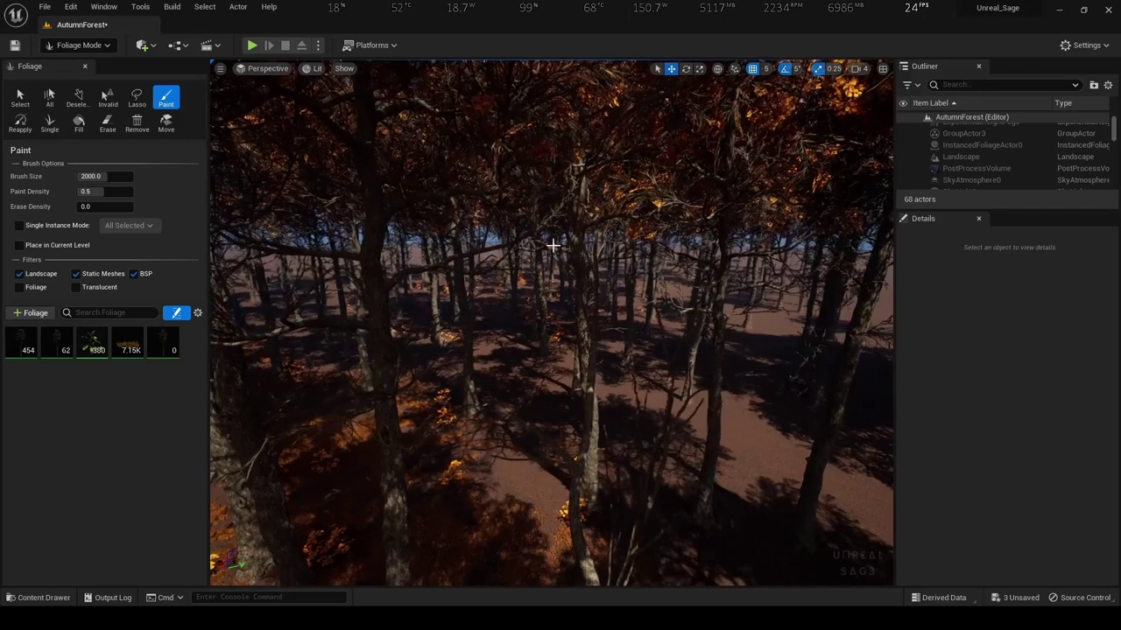
Select the black alder seedling and paint seedlings across the forest floor and under the right canopy
{"action": "left_click", "coordinate": [88, 346]}
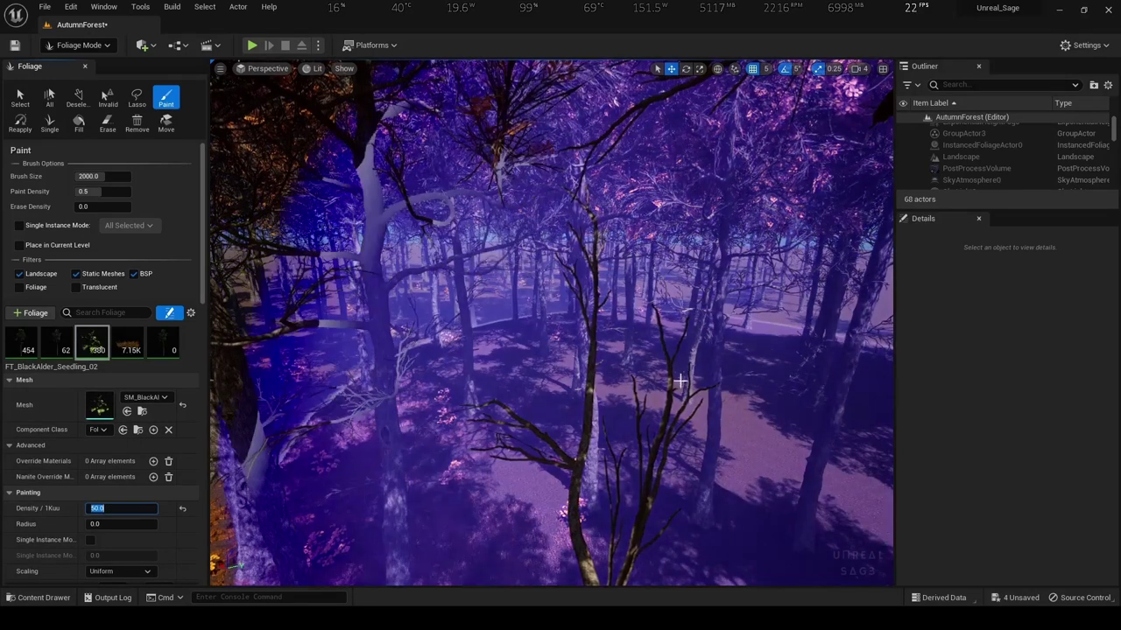
{"action": "left_click_drag", "start_coordinate": [689, 357], "coordinate": [655, 337]}
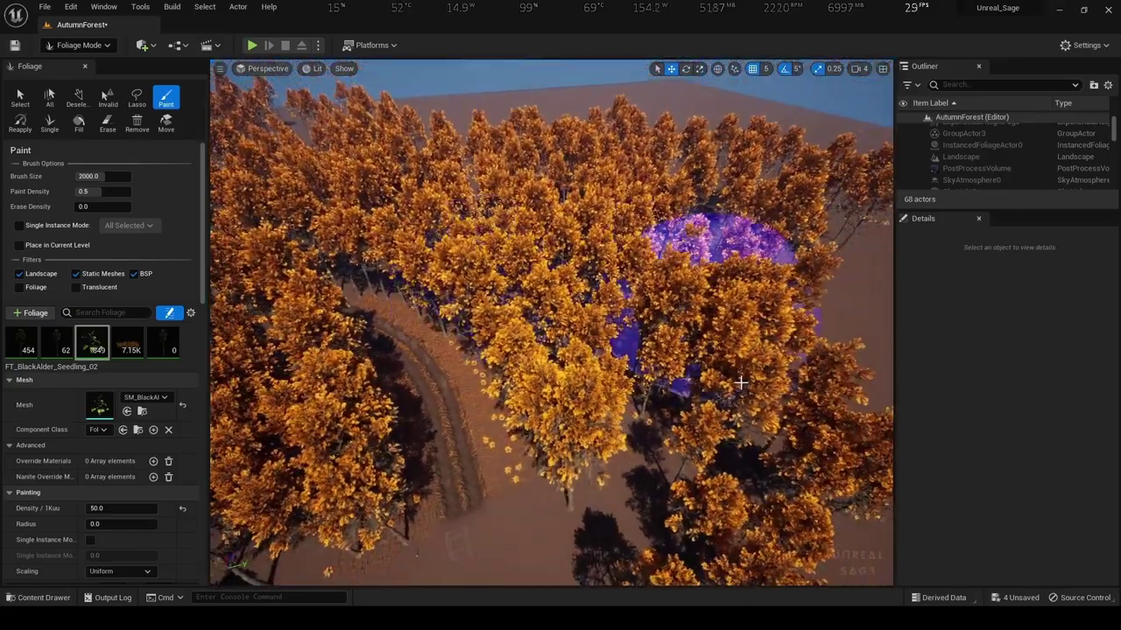
{"action": "left_click_drag", "start_coordinate": [700, 253], "coordinate": [771, 332]}
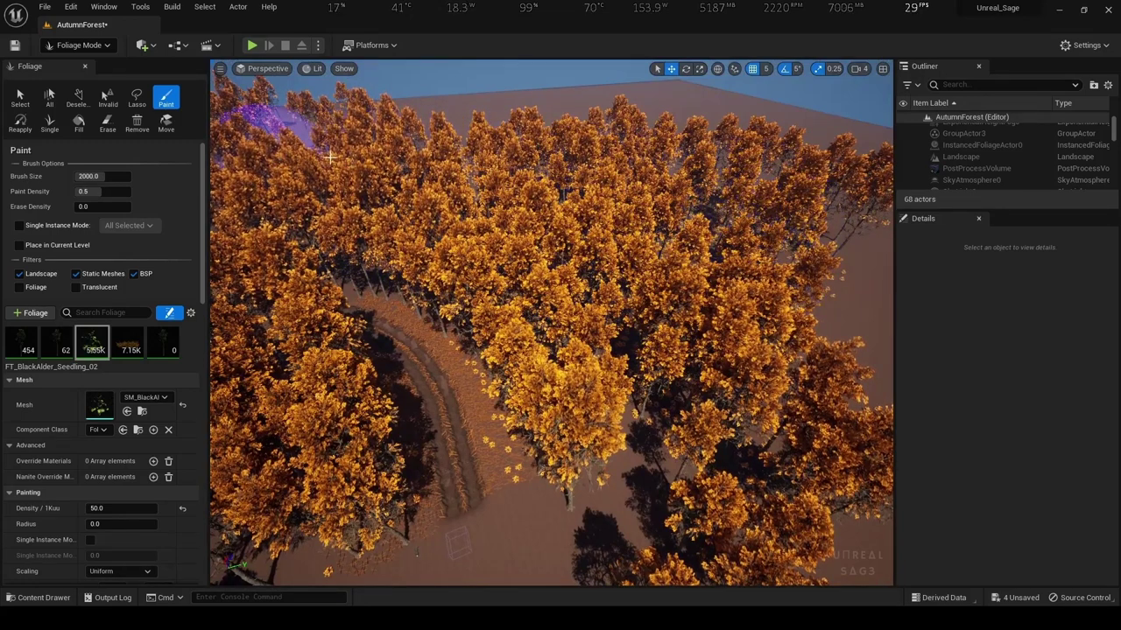
Descend through the canopy and scatter more seedlings on the ground among the trunks
{"action": "right_click_drag", "start_coordinate": [372, 114], "coordinate": [377, 118]}
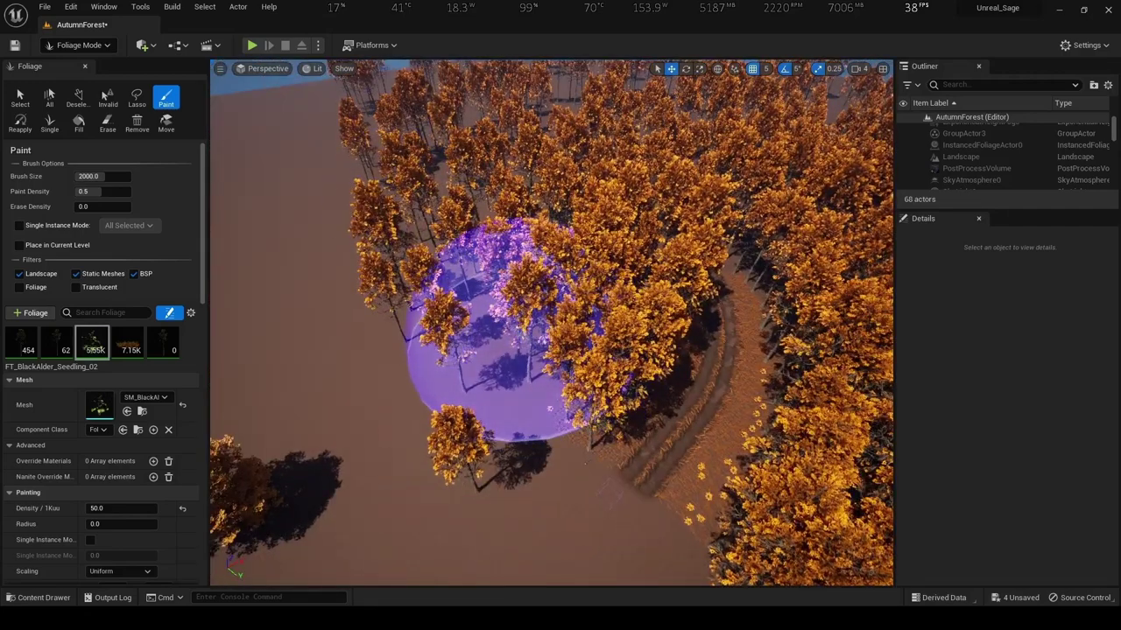
{"action": "scroll", "coordinate": [549, 408], "scroll_direction": "up", "scroll_amount": 3}
{"action": "scroll", "coordinate": [549, 409], "scroll_direction": "up", "scroll_amount": 3}
{"action": "scroll", "coordinate": [560, 420], "scroll_direction": "up", "scroll_amount": 3}
{"action": "scroll", "coordinate": [602, 452], "scroll_direction": "up", "scroll_amount": 2}
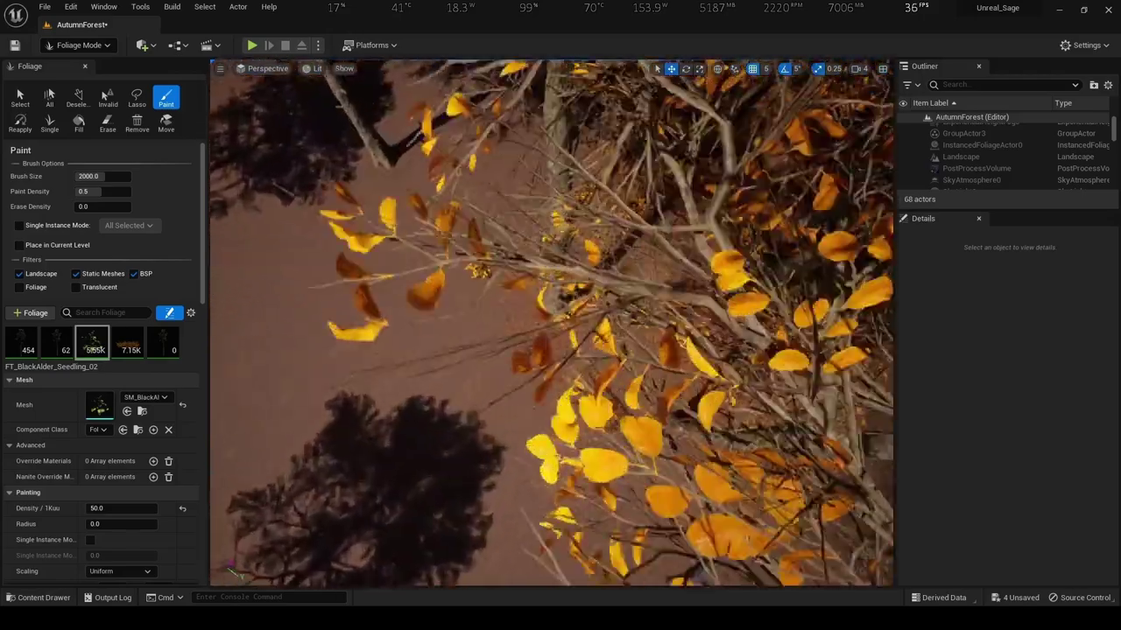
{"action": "right_click_drag", "start_coordinate": [602, 453], "coordinate": [603, 262]}
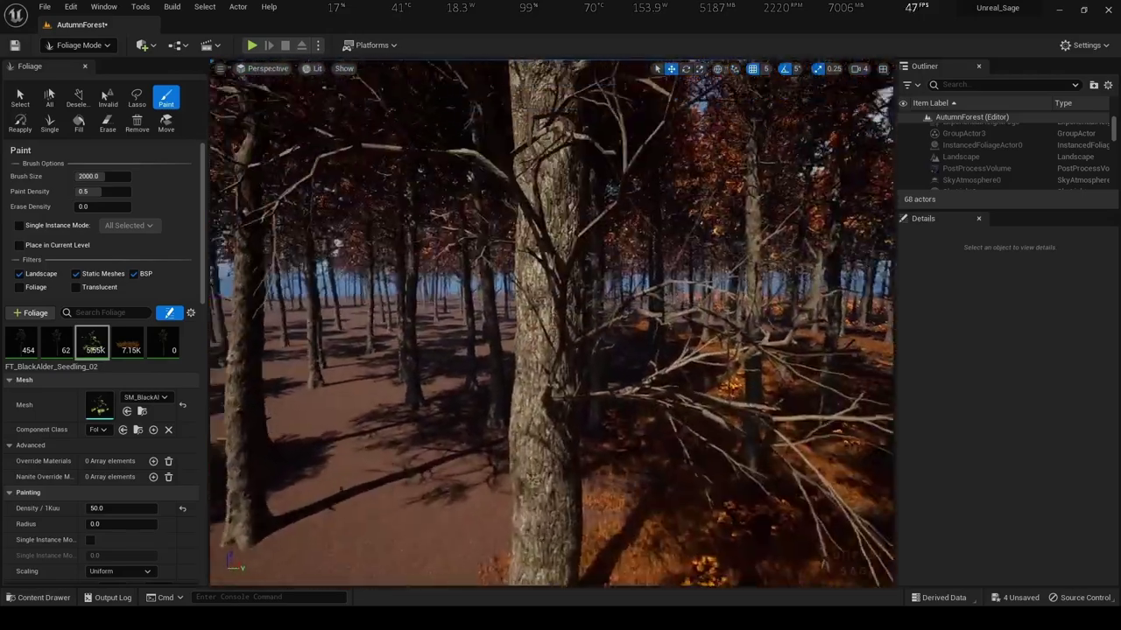
{"action": "scroll", "coordinate": [465, 378], "scroll_direction": "down", "scroll_amount": 3}
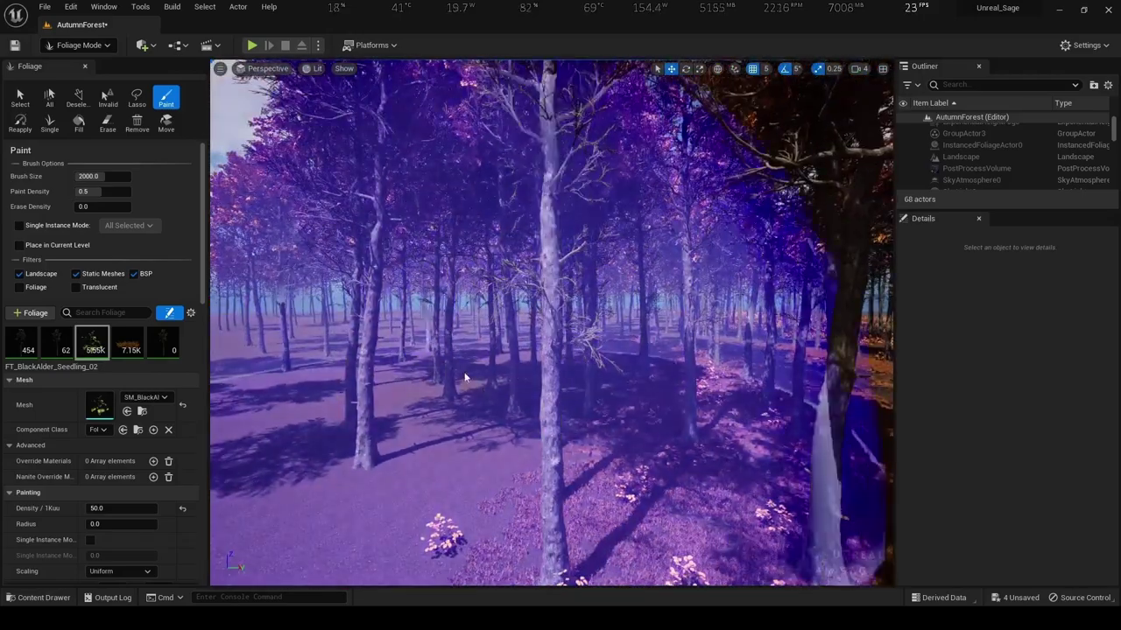
{"action": "left_click_drag", "start_coordinate": [471, 367], "coordinate": [571, 371]}
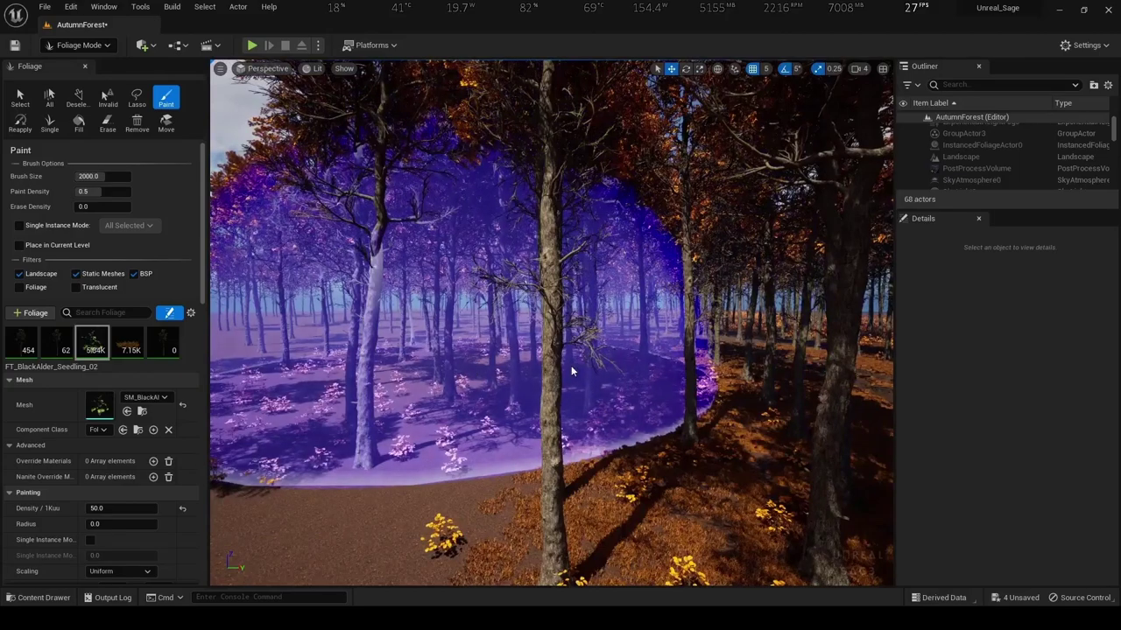
{"action": "mouse_move", "coordinate": [571, 372]}
{"action": "right_mouse_down"}
{"action": "mouse_move", "coordinate": [560, 359]}
{"action": "mouse_move", "coordinate": [442, 434]}
{"action": "right_mouse_up"}
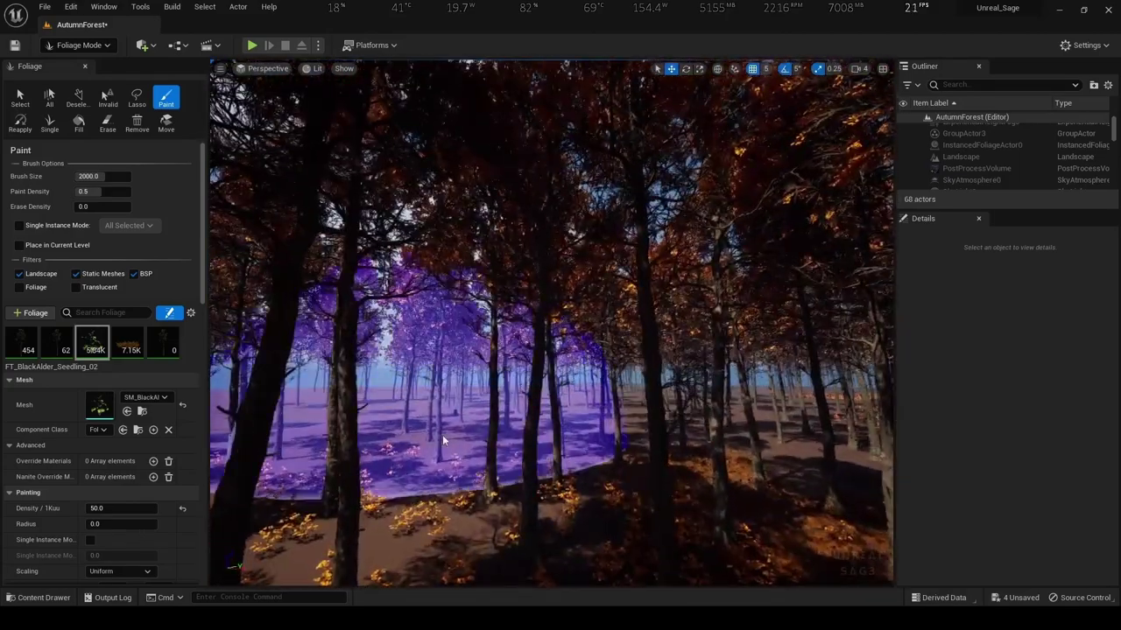
{"action": "left_click_drag", "start_coordinate": [445, 434], "coordinate": [447, 434]}
{"action": "mouse_move", "coordinate": [447, 434]}
{"action": "right_mouse_down"}
{"action": "mouse_move", "coordinate": [490, 411]}
{"action": "mouse_move", "coordinate": [377, 320]}
{"action": "mouse_move", "coordinate": [452, 317]}
{"action": "right_mouse_up"}
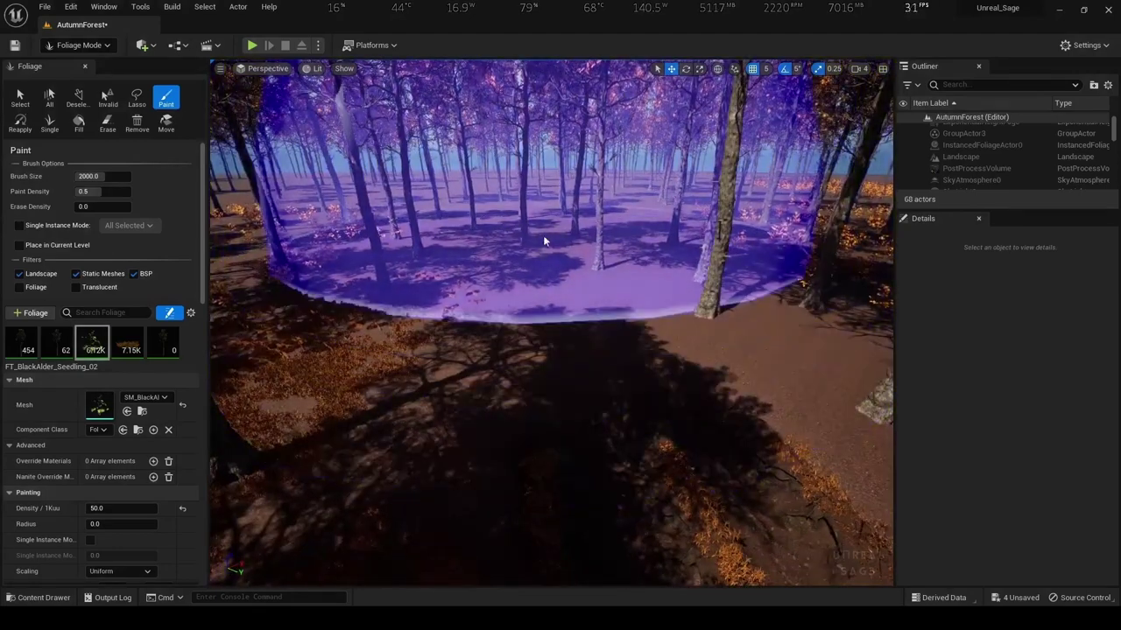
{"action": "left_click", "coordinate": [543, 238]}
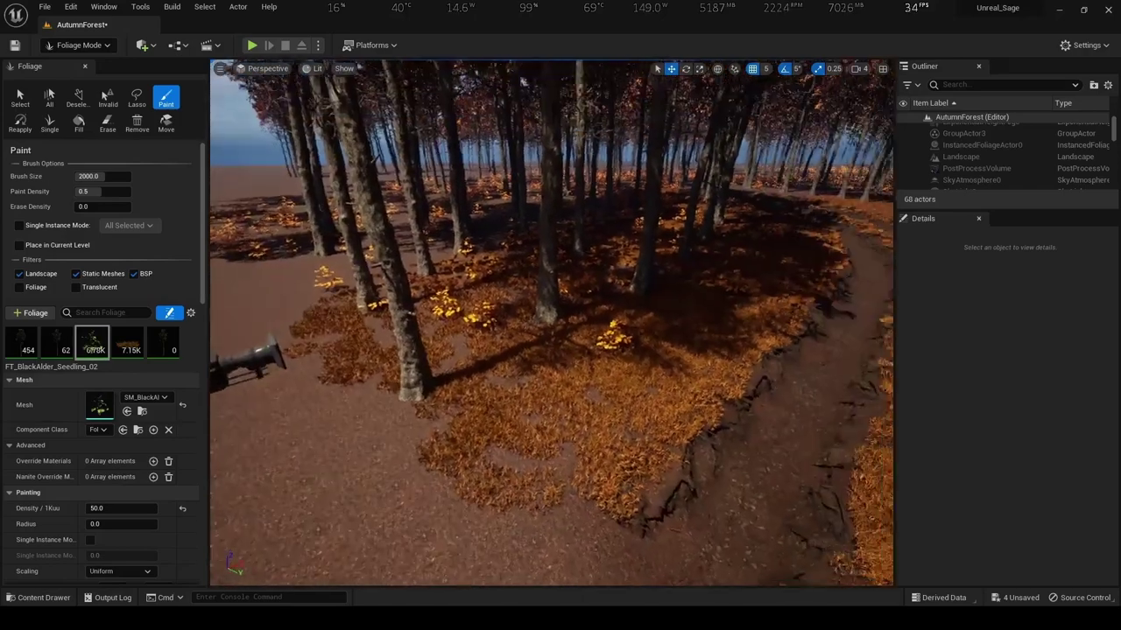
Reduce the foliage Brush Size to 500 over the painted seedling patch
{"action": "left_click", "coordinate": [103, 175]}
{"action": "type", "text": "500"}
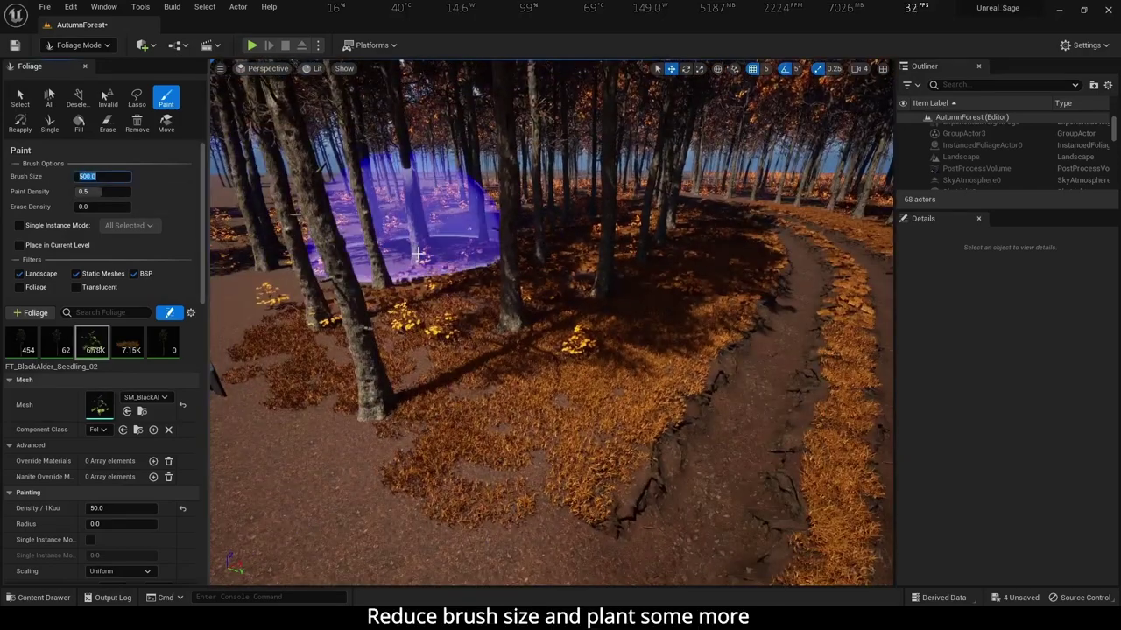
{"action": "left_click", "coordinate": [400, 262]}
{"action": "right_click_drag", "start_coordinate": [352, 252], "coordinate": [503, 214]}
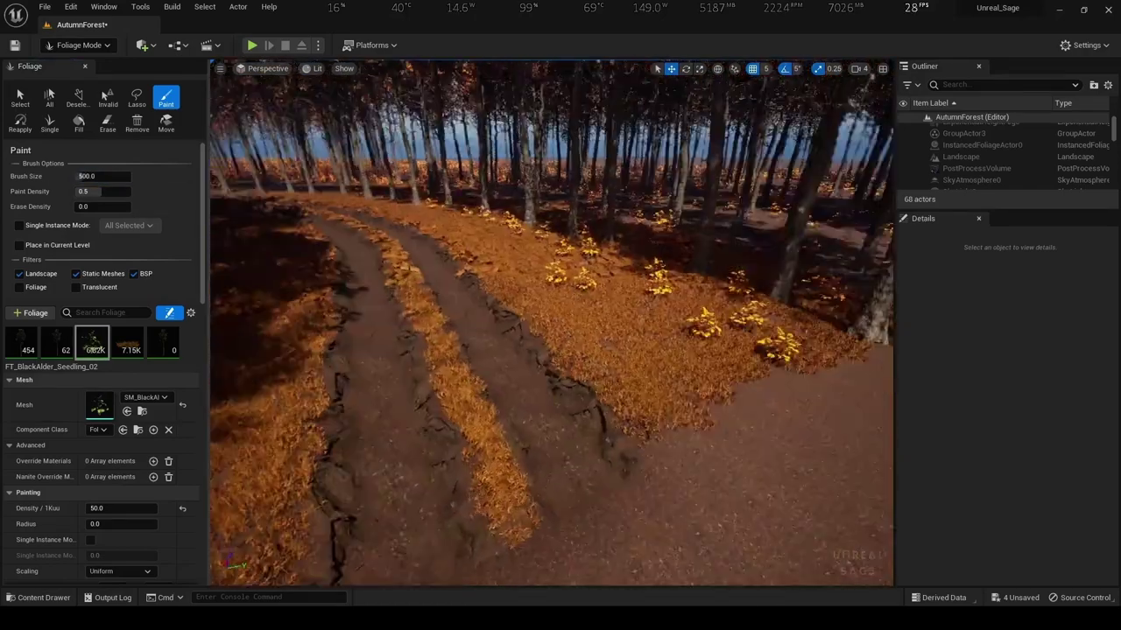
Fly among the trunks beside the dirt road and activate the 7.15K grass foliage
{"action": "right_click_drag", "start_coordinate": [427, 229], "coordinate": [427, 186]}
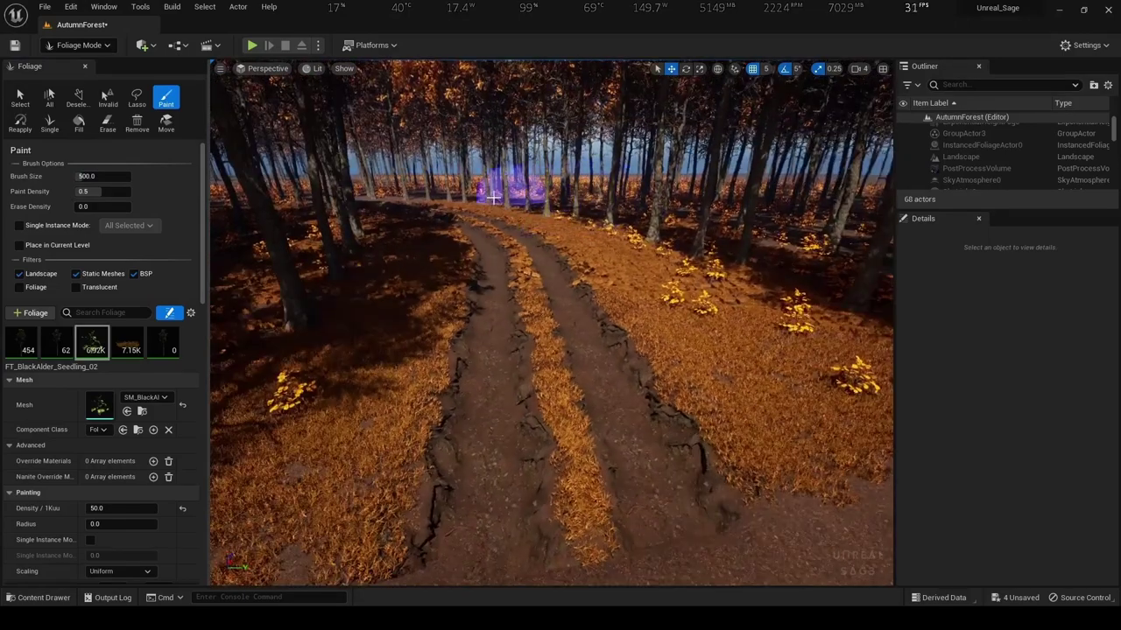
{"action": "mouse_move", "coordinate": [552, 324]}
{"action": "right_mouse_down"}
{"action": "mouse_move", "coordinate": [525, 315]}
{"action": "mouse_move", "coordinate": [551, 262]}
{"action": "right_mouse_up"}
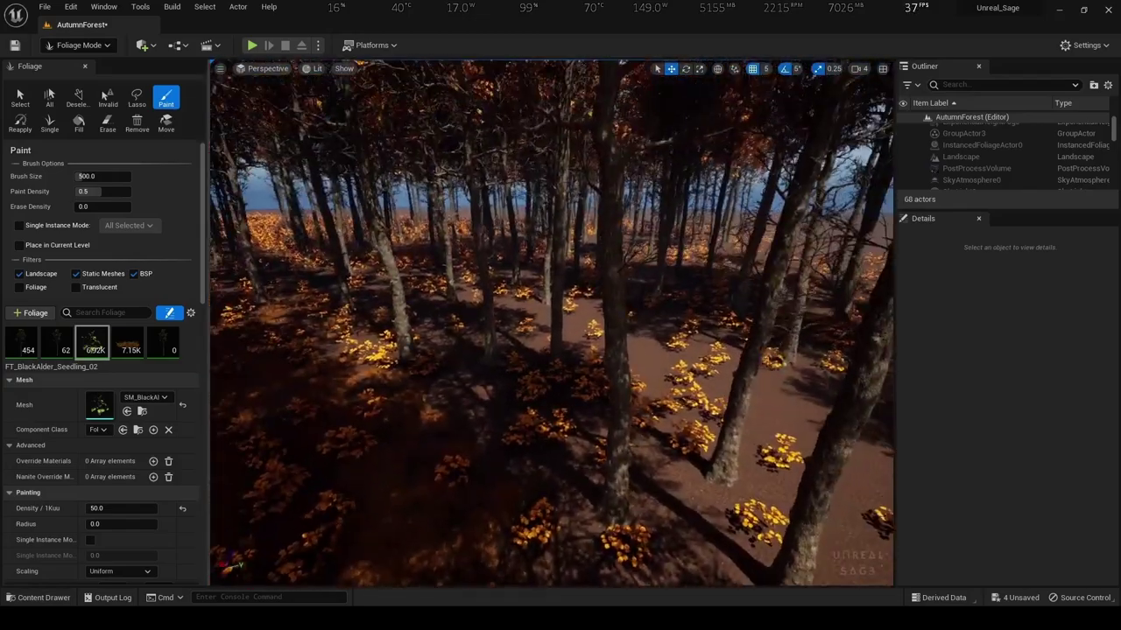
{"action": "right_click_drag", "start_coordinate": [261, 105], "coordinate": [262, 128]}
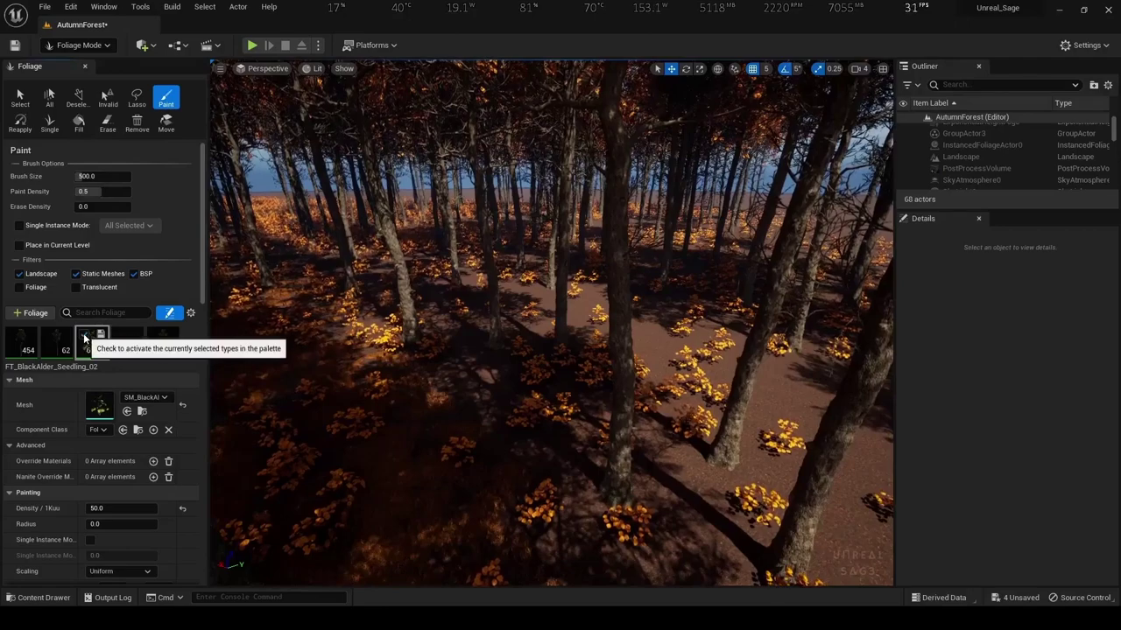
{"action": "left_click", "coordinate": [119, 335]}
Paint grass over the bare forest floor, then save the three unsaved foliage assets
{"action": "left_click", "coordinate": [519, 350]}
{"action": "right_click_drag", "start_coordinate": [520, 350], "coordinate": [598, 280]}
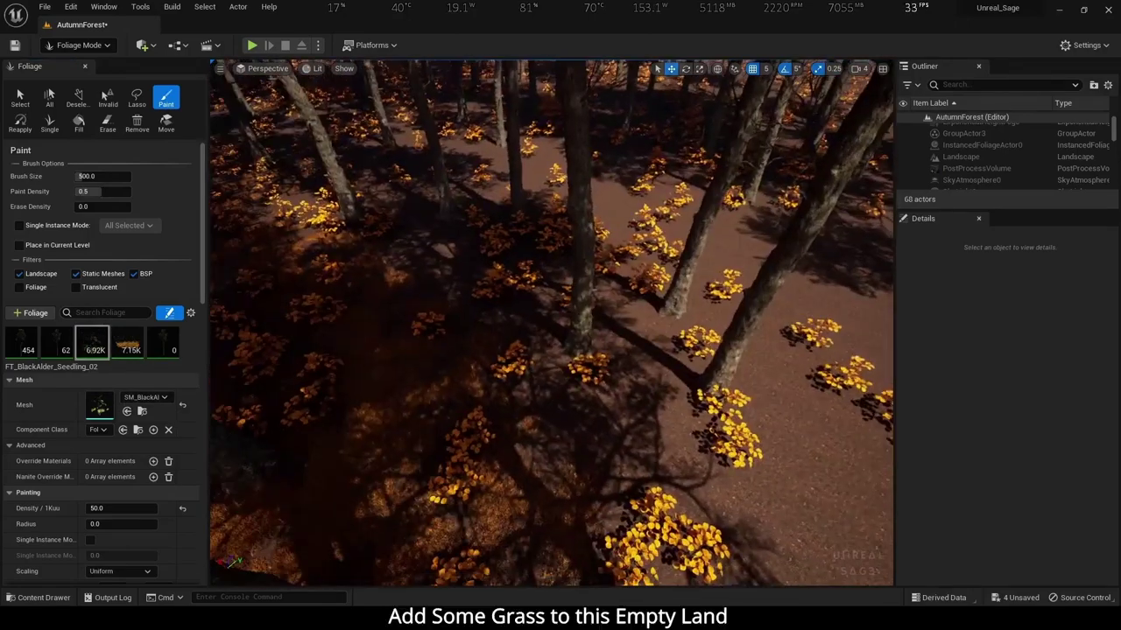
{"action": "right_click_drag", "start_coordinate": [393, 189], "coordinate": [528, 317]}
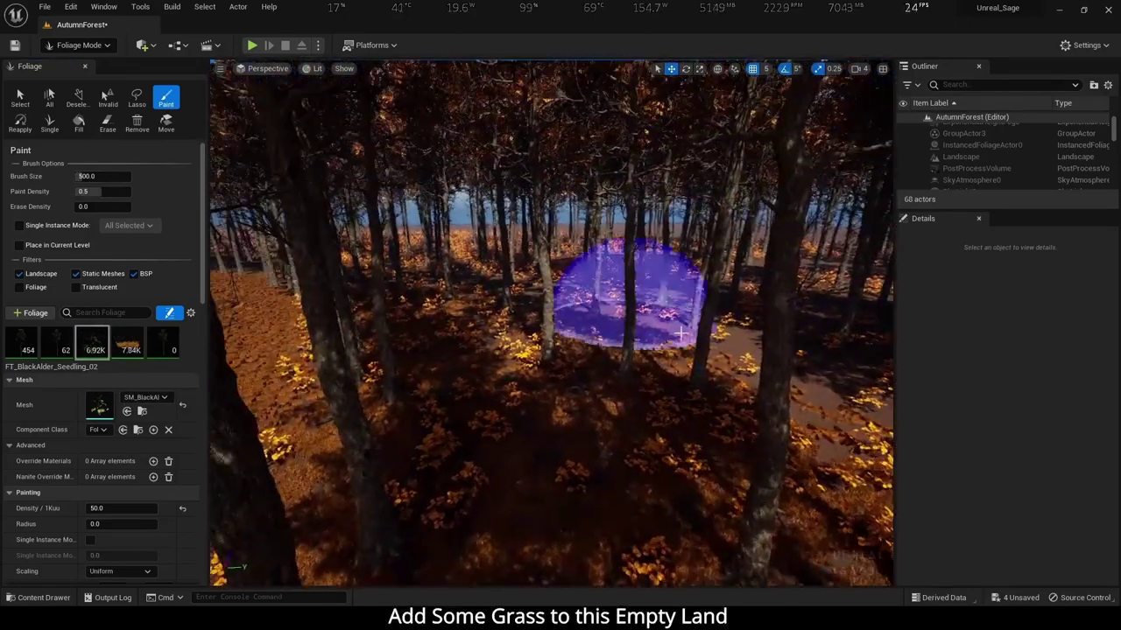
{"action": "left_click_drag", "start_coordinate": [528, 317], "coordinate": [377, 272]}
{"action": "right_click_drag", "start_coordinate": [376, 272], "coordinate": [485, 306]}
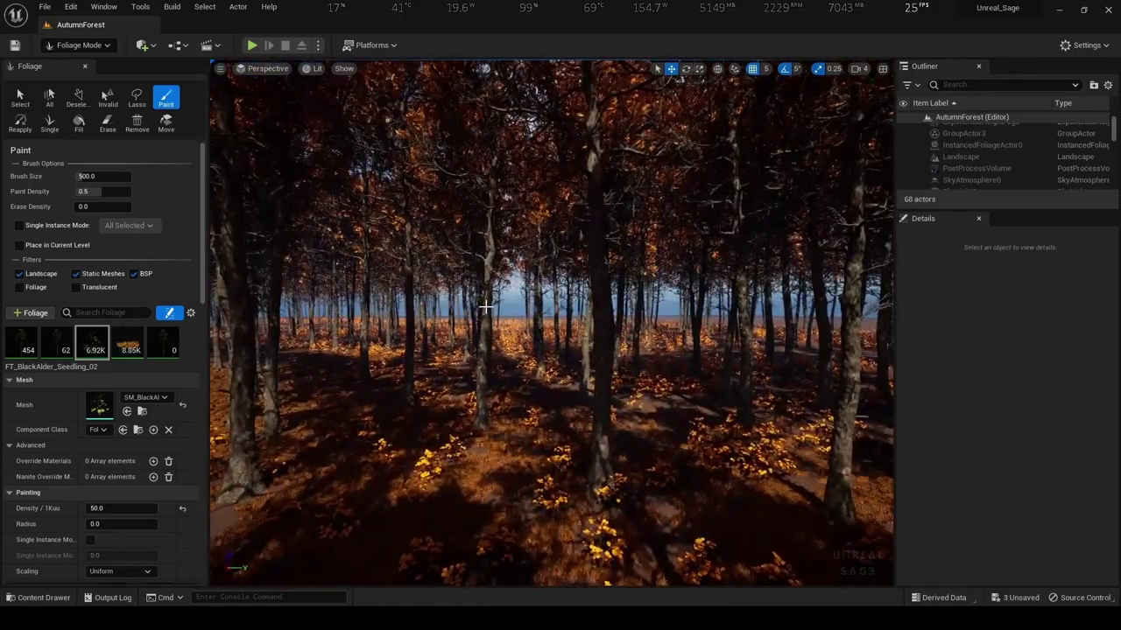
{"action": "left_click", "coordinate": [1018, 598]}
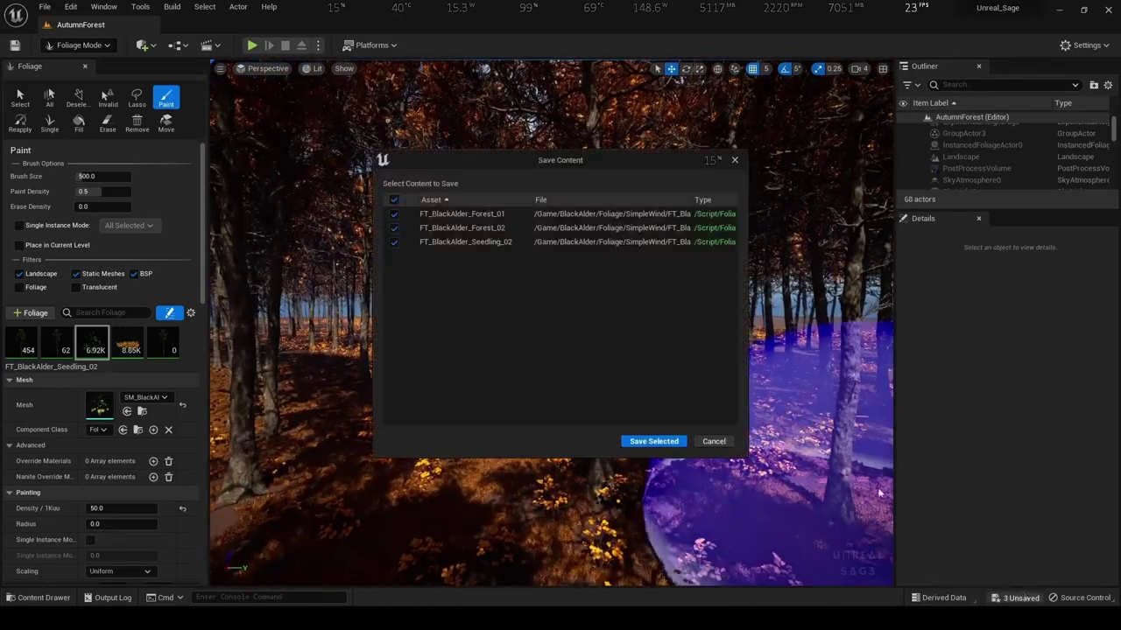
{"action": "left_click", "coordinate": [656, 442]}
Paint seedlings across the forest floor while flying forward through the forest
{"action": "left_click_drag", "start_coordinate": [701, 376], "coordinate": [455, 357]}
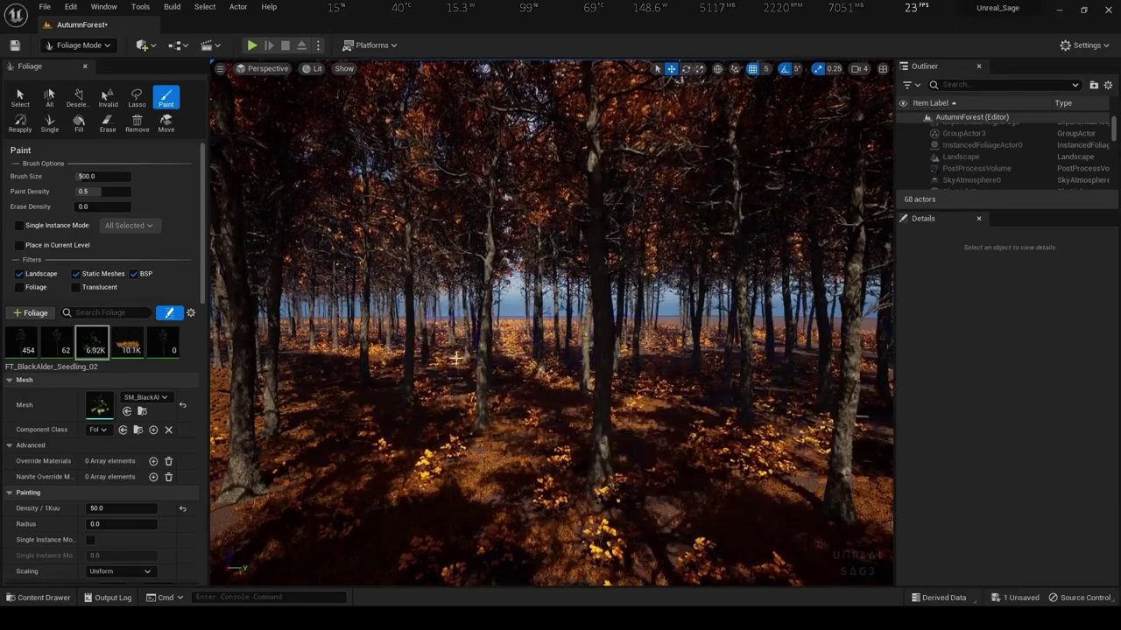
{"action": "mouse_move", "coordinate": [455, 357]}
{"action": "right_mouse_down"}
{"action": "mouse_move", "coordinate": [454, 340]}
{"action": "mouse_move", "coordinate": [306, 341]}
{"action": "mouse_move", "coordinate": [375, 350]}
{"action": "right_mouse_up"}
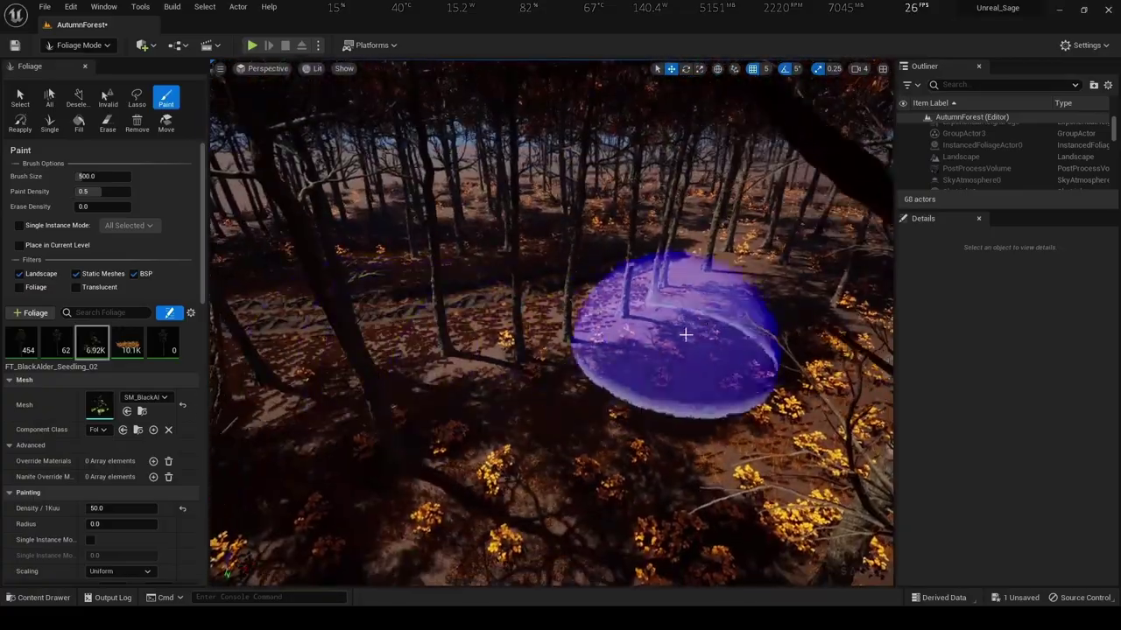
{"action": "left_click_drag", "start_coordinate": [685, 335], "coordinate": [728, 289]}
{"action": "right_click_drag", "start_coordinate": [727, 290], "coordinate": [492, 475]}
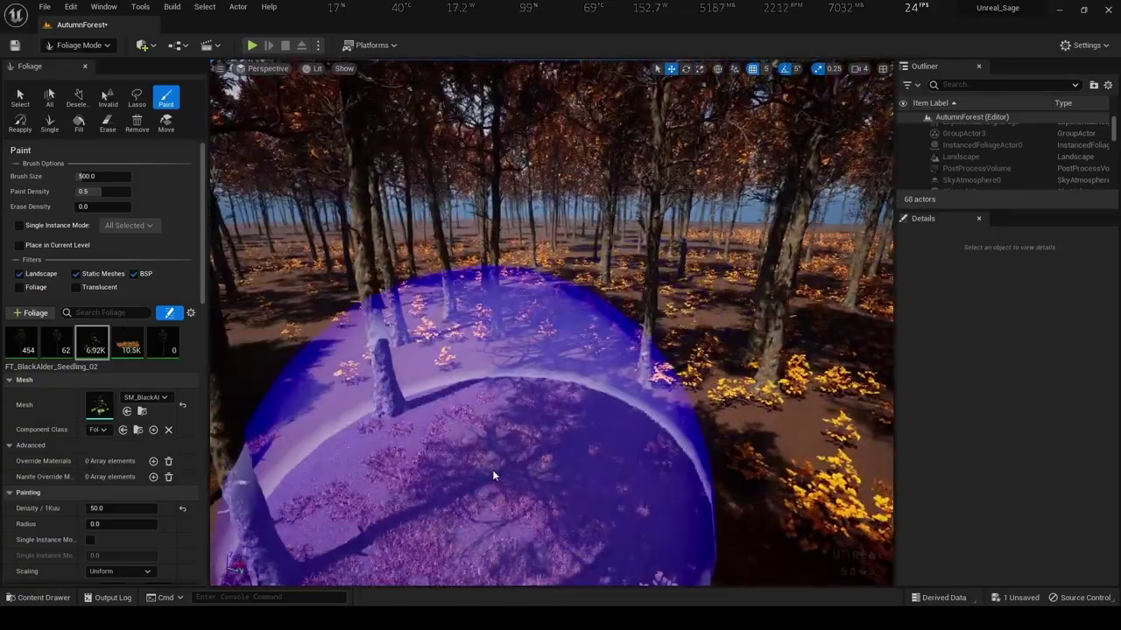
{"action": "mouse_move", "coordinate": [492, 475]}
{"action": "left_mouse_down"}
{"action": "mouse_move", "coordinate": [420, 352]}
{"action": "mouse_move", "coordinate": [738, 425]}
{"action": "mouse_move", "coordinate": [618, 310]}
{"action": "left_mouse_up"}
{"action": "right_click_drag", "start_coordinate": [618, 310], "coordinate": [618, 310]}
{"action": "left_click_drag", "start_coordinate": [538, 306], "coordinate": [813, 338]}
{"action": "right_click_drag", "start_coordinate": [814, 338], "coordinate": [813, 338]}
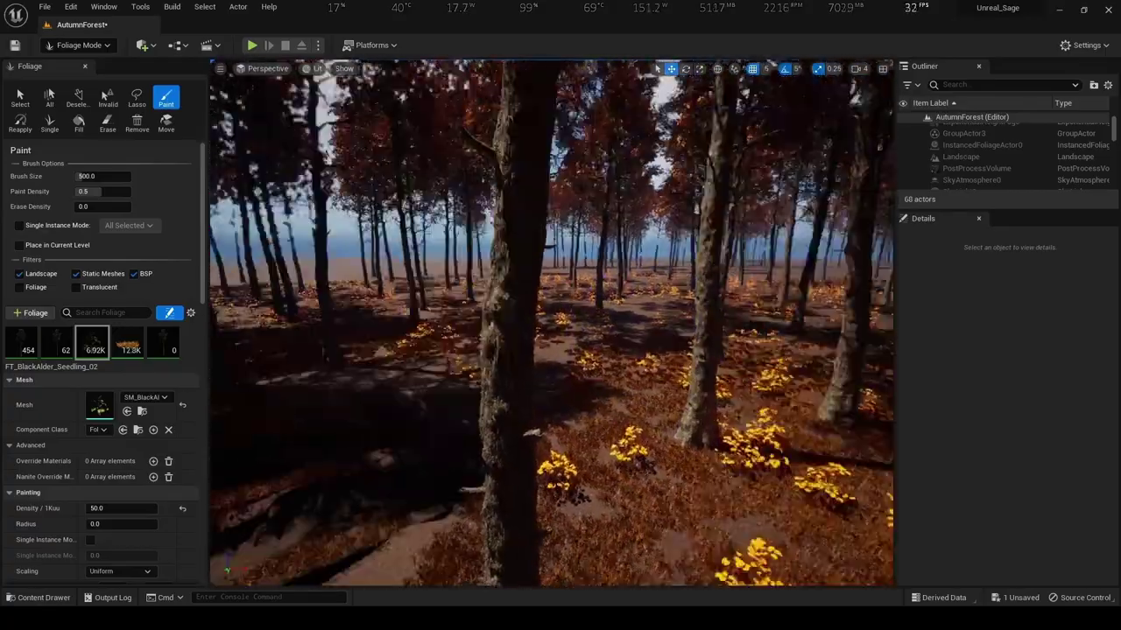
{"action": "right_click_drag", "start_coordinate": [662, 339], "coordinate": [661, 340]}
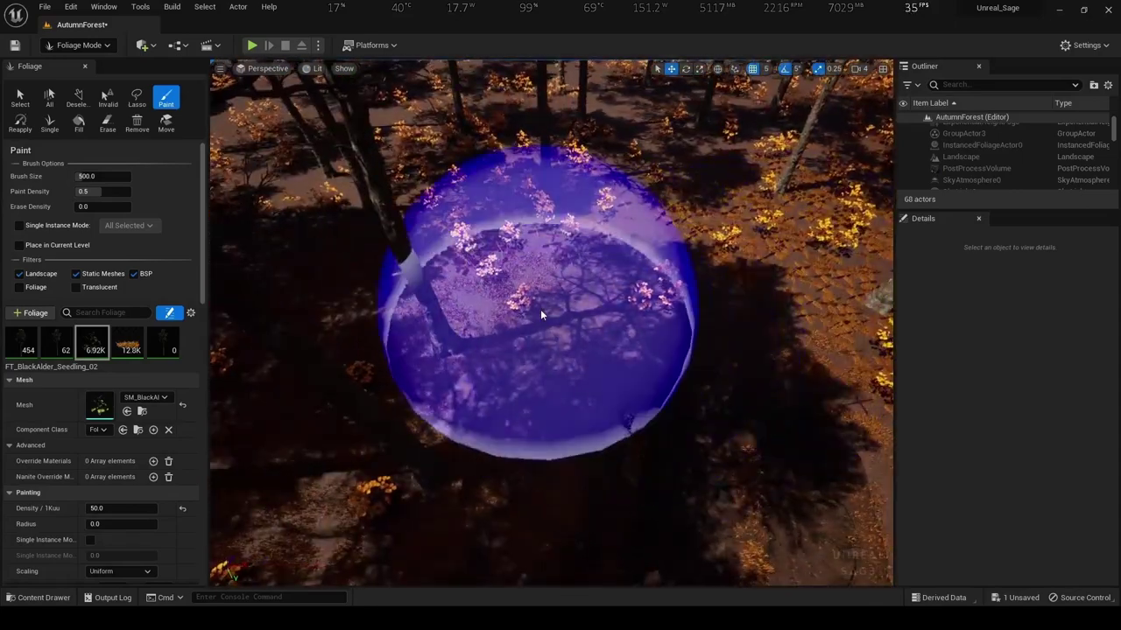
{"action": "right_click_drag", "start_coordinate": [540, 313], "coordinate": [540, 313]}
Paint more seedlings along the forest edge, then fly onto and along the dirt path
{"action": "left_click_drag", "start_coordinate": [705, 306], "coordinate": [705, 305]}
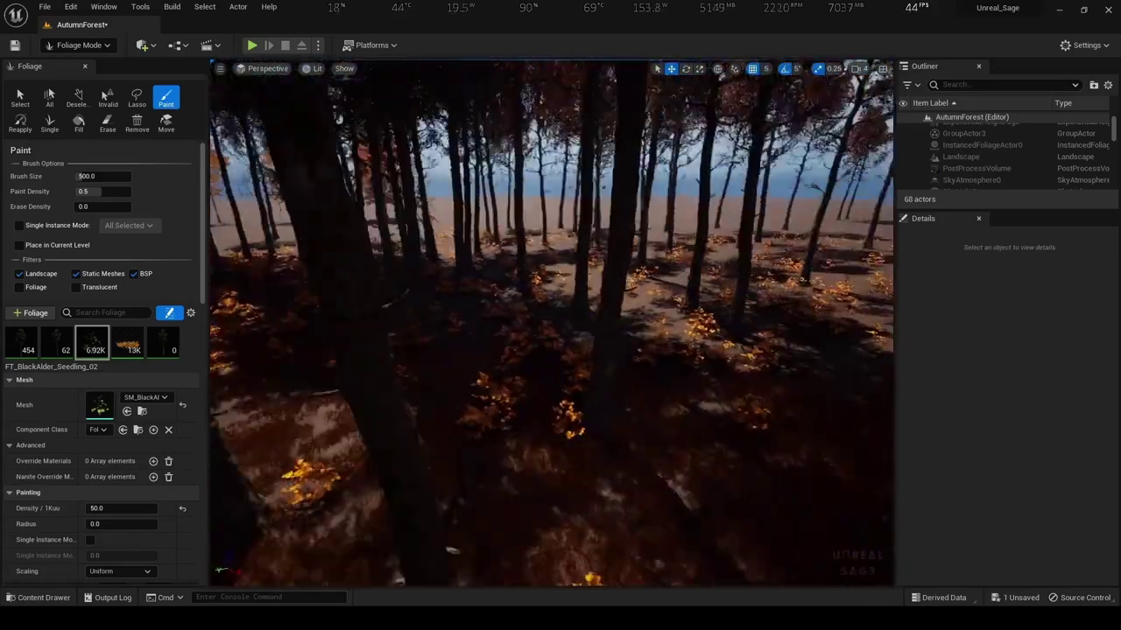
{"action": "right_click_drag", "start_coordinate": [675, 325], "coordinate": [675, 325]}
{"action": "left_click_drag", "start_coordinate": [675, 325], "coordinate": [400, 375]}
{"action": "right_click_drag", "start_coordinate": [400, 376], "coordinate": [400, 375]}
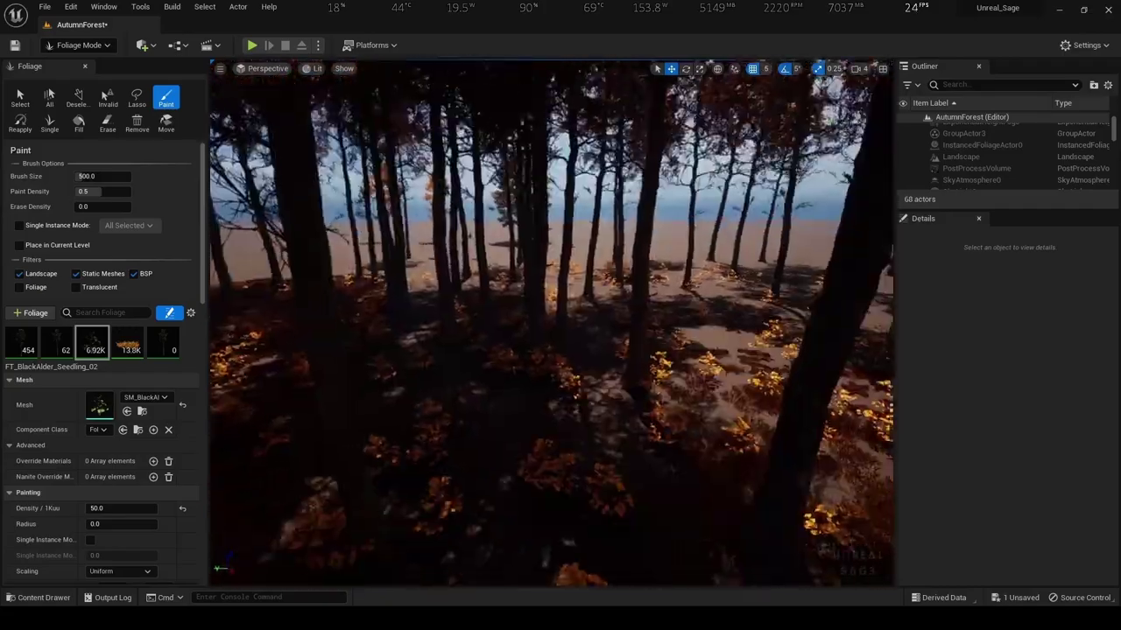
{"action": "right_click_drag", "start_coordinate": [499, 280], "coordinate": [499, 280]}
{"action": "left_click_drag", "start_coordinate": [500, 280], "coordinate": [443, 274]}
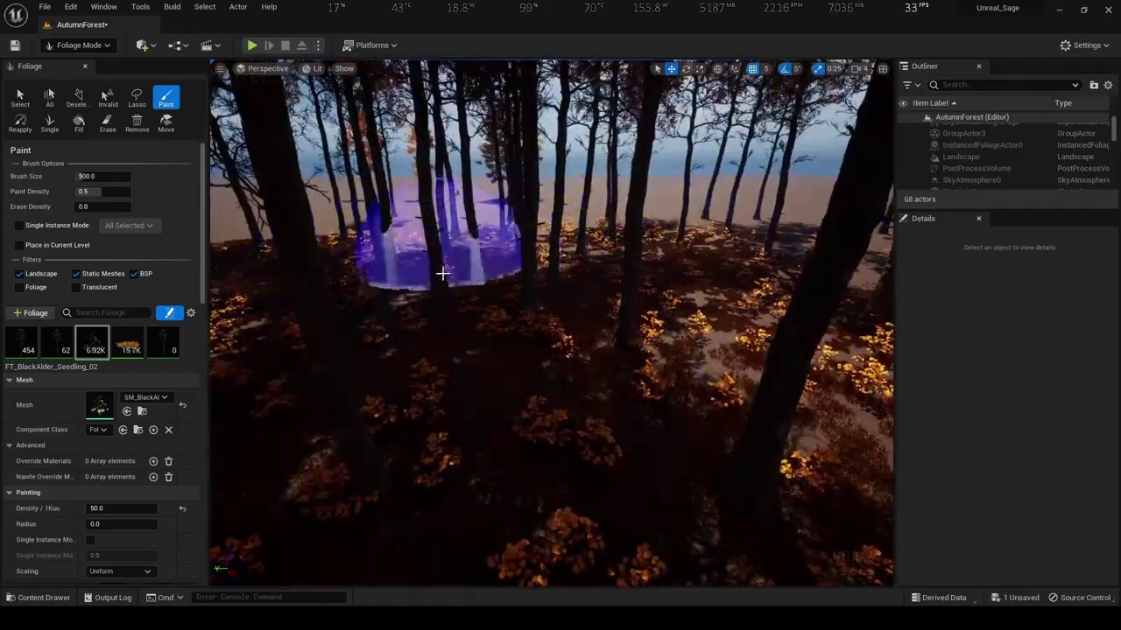
{"action": "right_click_drag", "start_coordinate": [442, 274], "coordinate": [442, 274]}
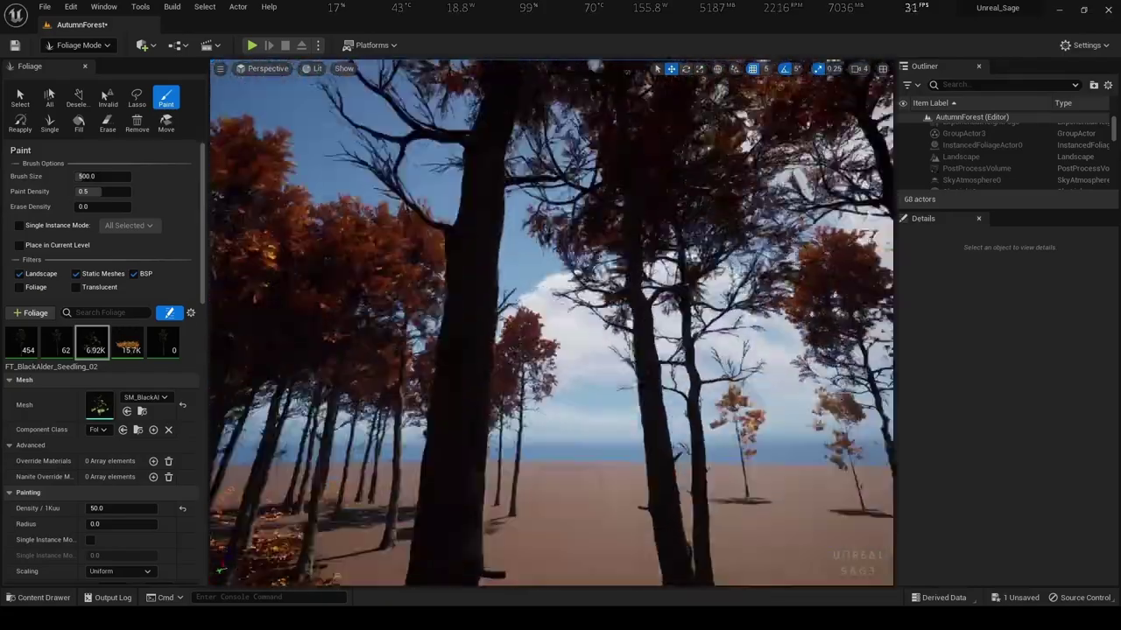
{"action": "right_click_drag", "start_coordinate": [640, 312], "coordinate": [639, 312]}
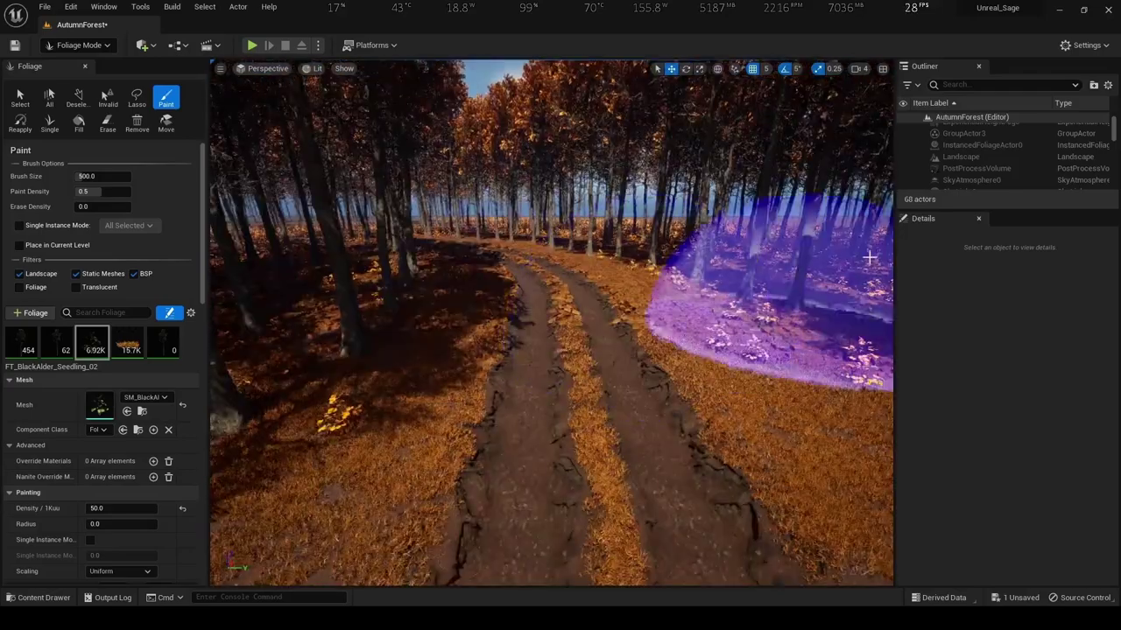
{"action": "right_click_drag", "start_coordinate": [869, 257], "coordinate": [869, 256]}
Select FT_BlackAlder_Forest_01 and the second forest tree type, setting their Align Max Angle to 1.0
{"action": "left_click", "coordinate": [21, 341]}
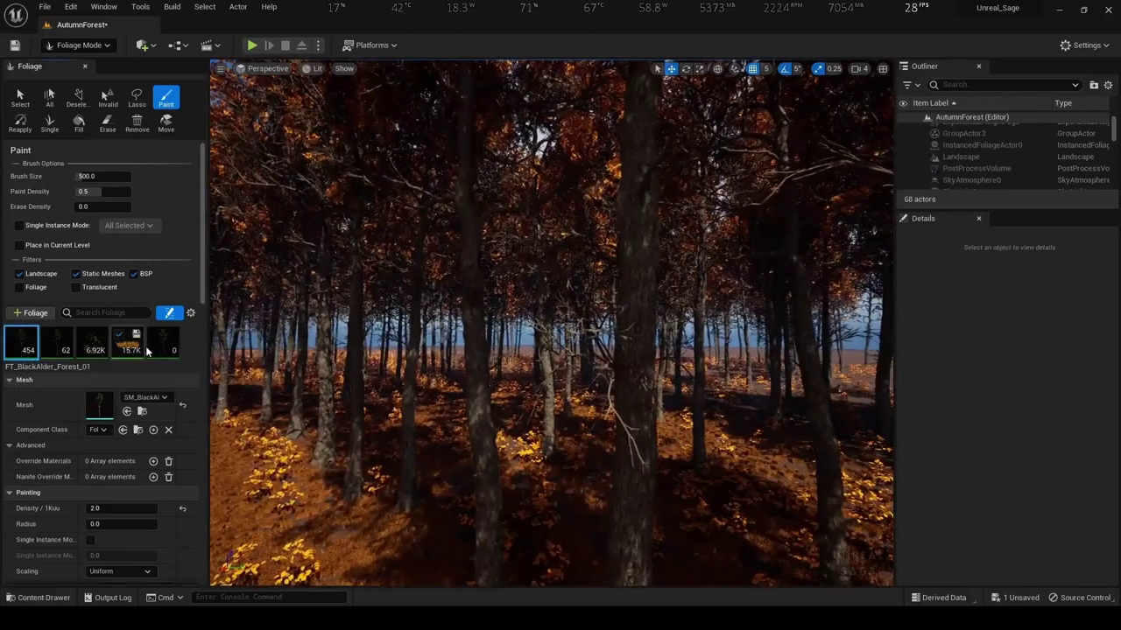
{"action": "left_click", "coordinate": [66, 345], "text": "ctrl"}
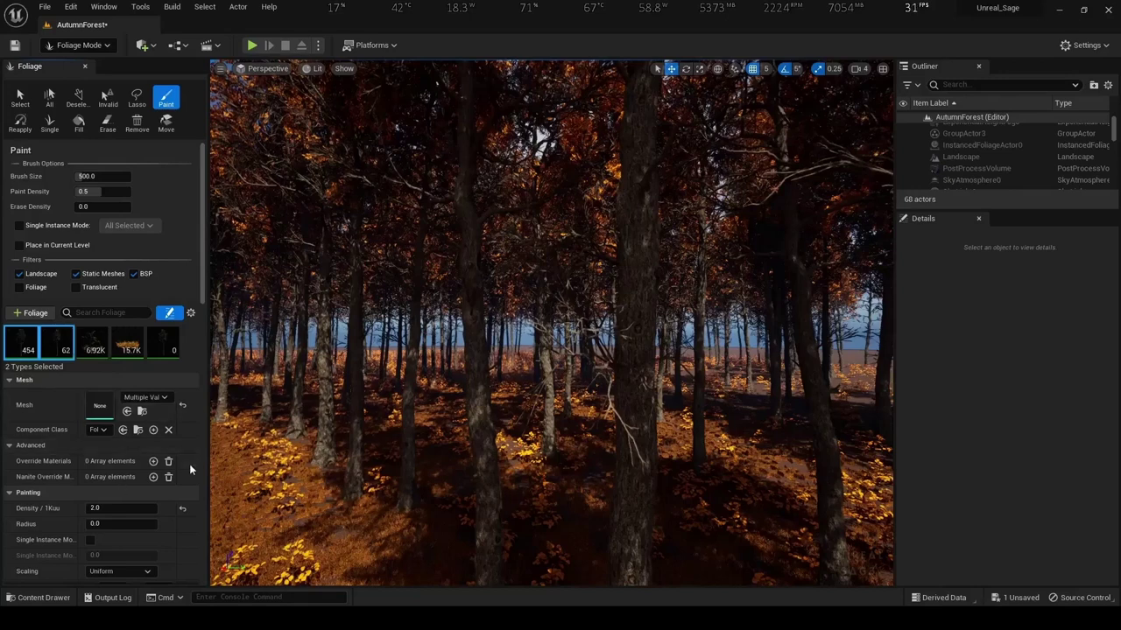
{"action": "scroll", "coordinate": [131, 505], "scroll_direction": "down", "scroll_amount": 1}
{"action": "scroll", "coordinate": [130, 505], "scroll_direction": "down", "scroll_amount": 1}
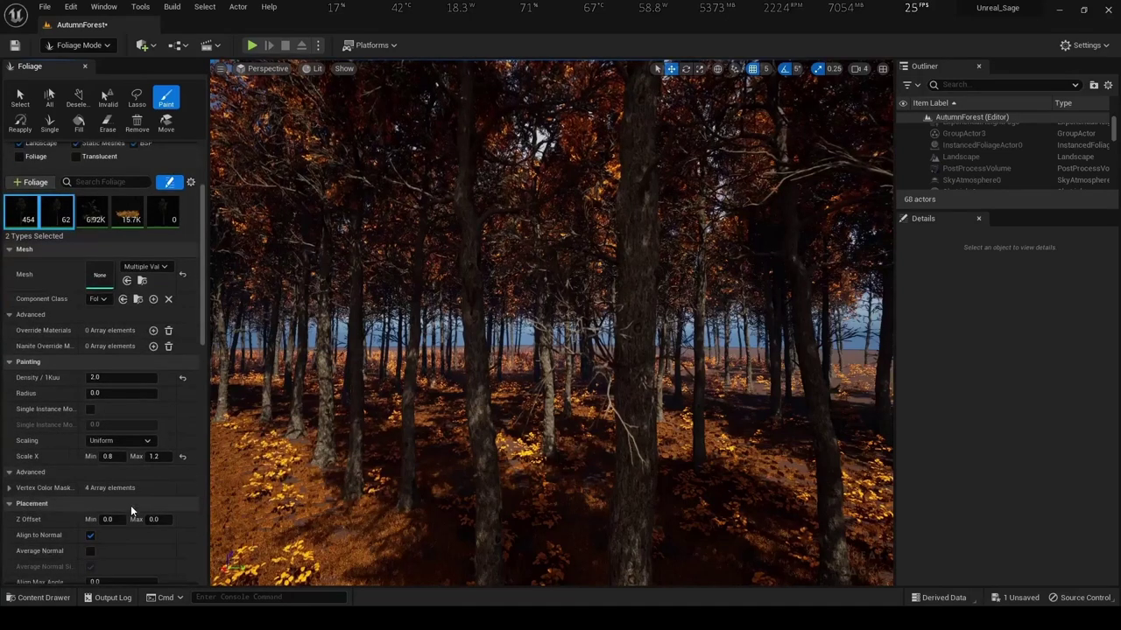
{"action": "scroll", "coordinate": [131, 505], "scroll_direction": "down", "scroll_amount": 1}
{"action": "scroll", "coordinate": [120, 478], "scroll_direction": "down", "scroll_amount": 1}
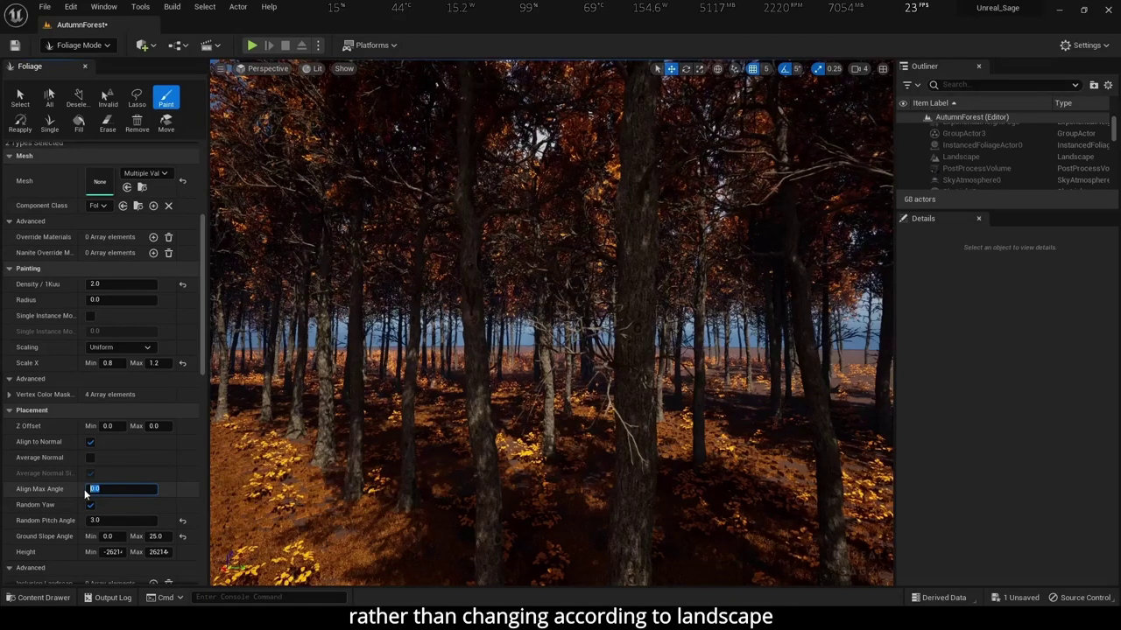
{"action": "type", "text": "1"}
{"action": "key", "text": "Return"}
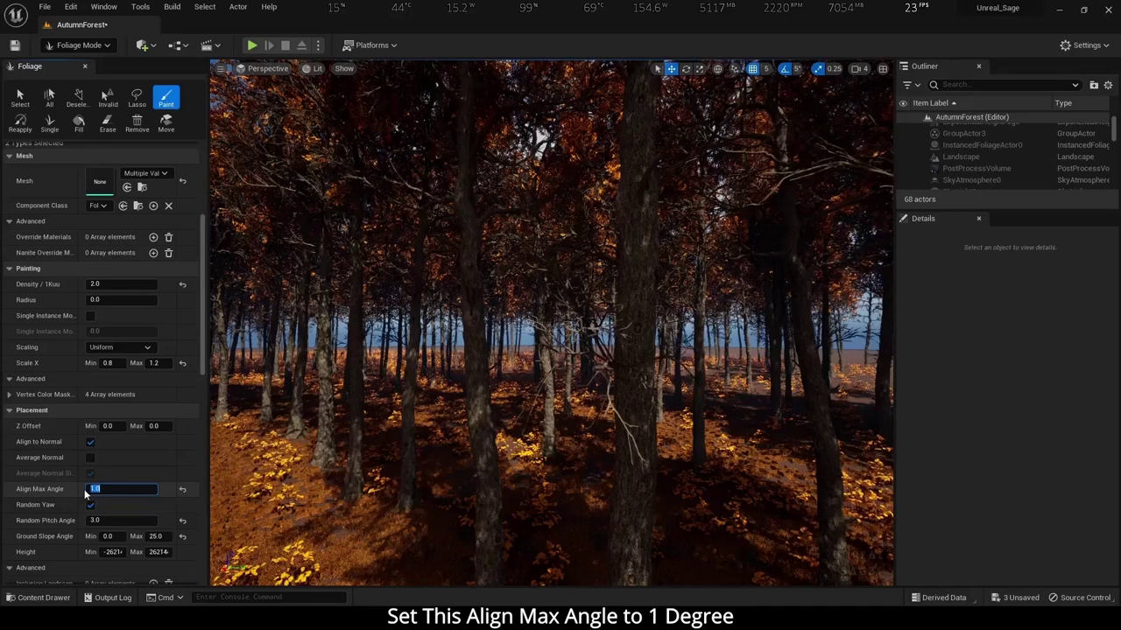
{"action": "scroll", "coordinate": [90, 488], "scroll_direction": "down", "scroll_amount": 2}
{"action": "scroll", "coordinate": [88, 486], "scroll_direction": "down", "scroll_amount": 3}
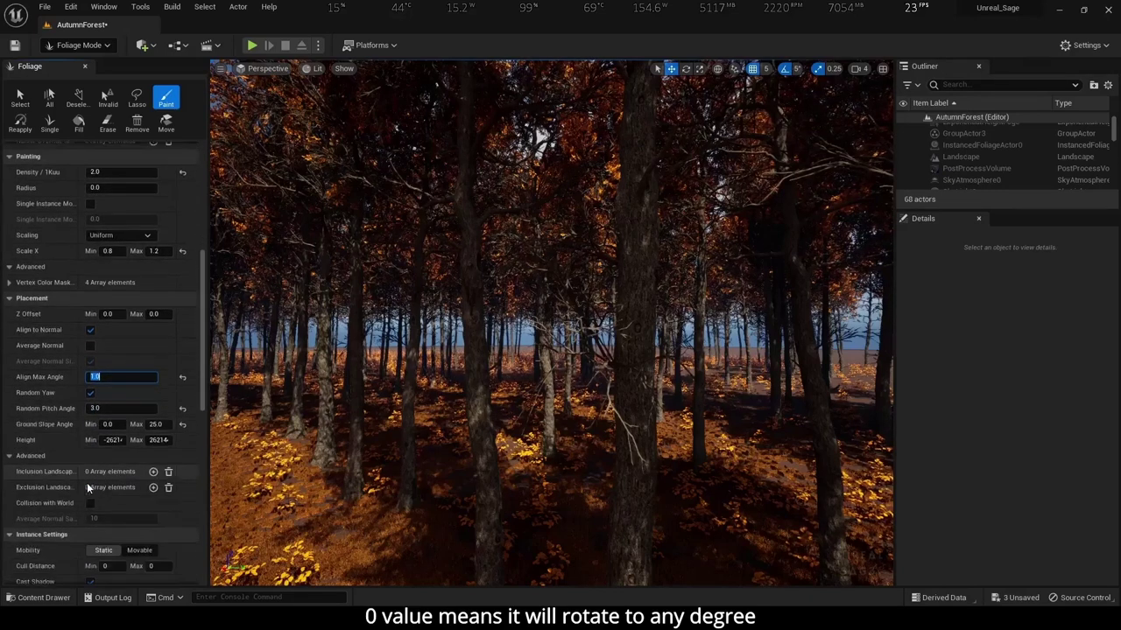
{"action": "scroll", "coordinate": [88, 488], "scroll_direction": "down", "scroll_amount": 1}
{"action": "scroll", "coordinate": [87, 488], "scroll_direction": "down", "scroll_amount": 2}
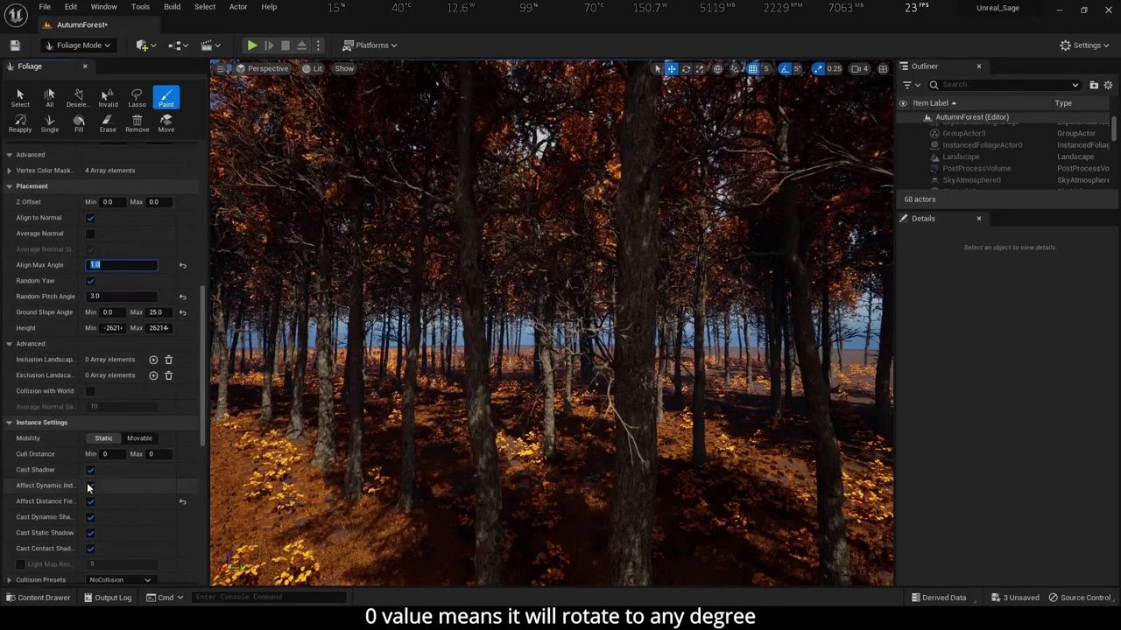
{"action": "scroll", "coordinate": [88, 488], "scroll_direction": "down", "scroll_amount": 1}
{"action": "scroll", "coordinate": [88, 488], "scroll_direction": "down", "scroll_amount": 1}
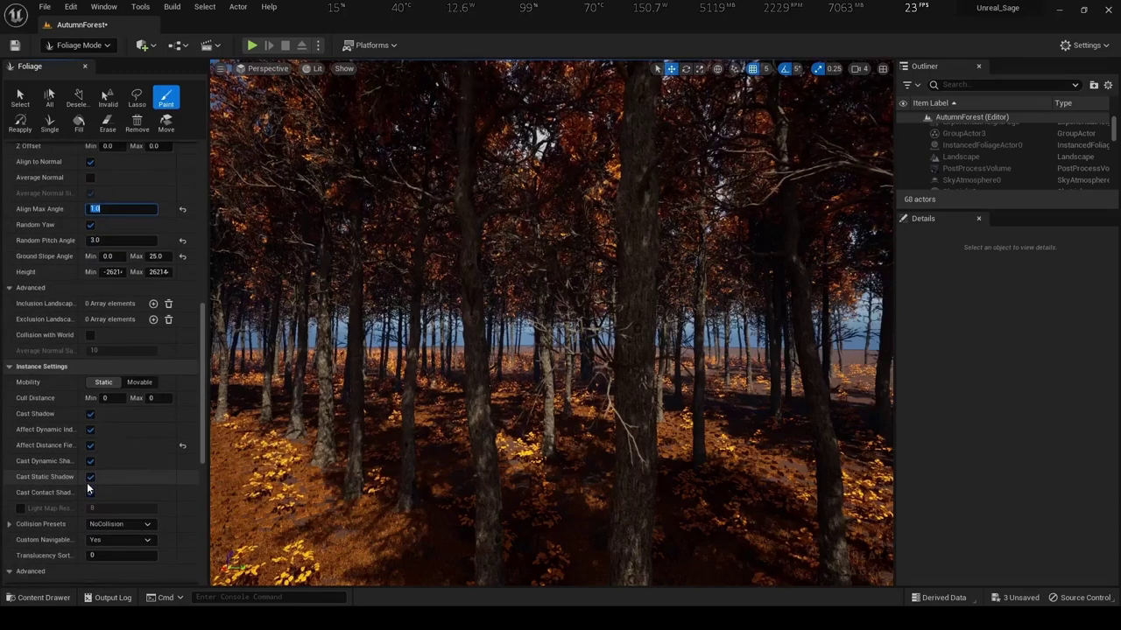
{"action": "scroll", "coordinate": [88, 488], "scroll_direction": "down", "scroll_amount": 1}
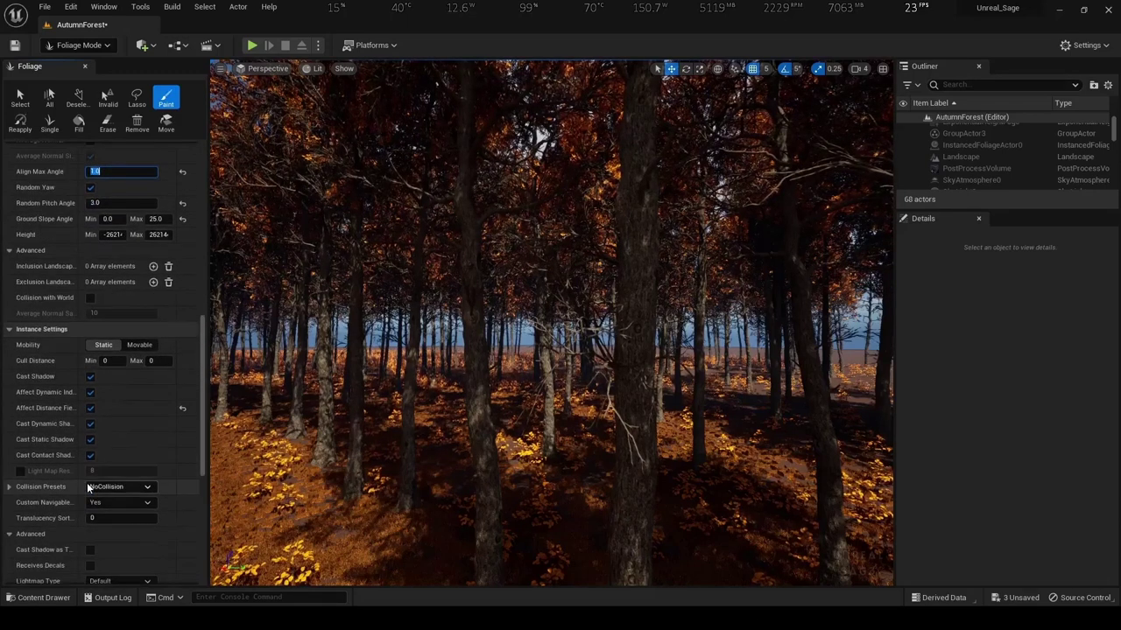
{"action": "scroll", "coordinate": [88, 487], "scroll_direction": "down", "scroll_amount": 1}
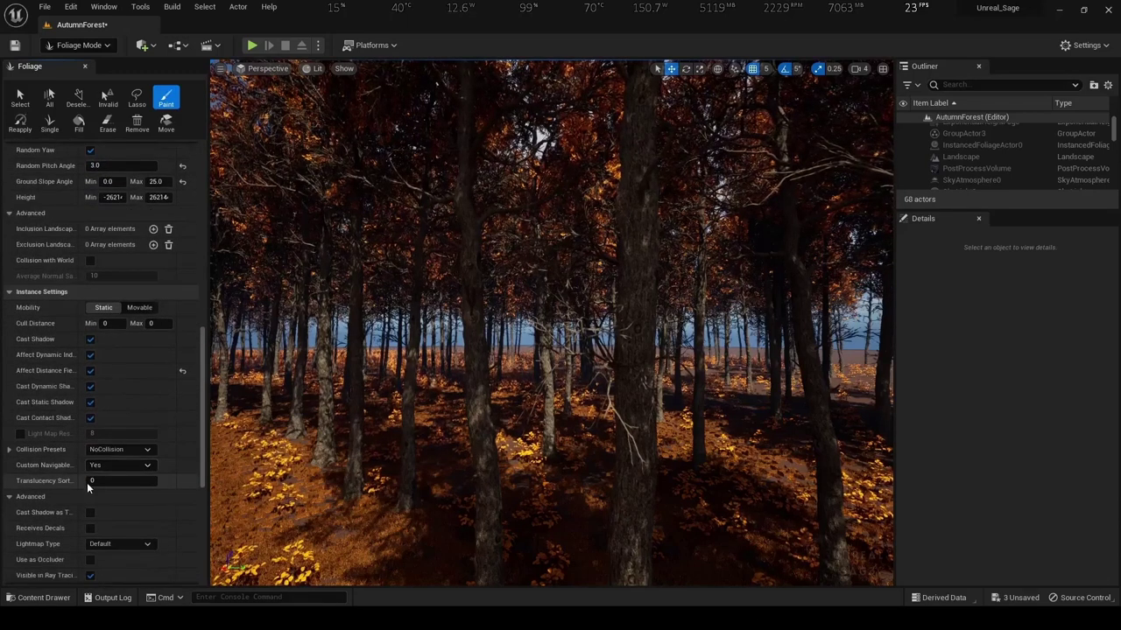
Switch the editor to Landscape mode and save all remaining unsaved assets
{"action": "left_click", "coordinate": [90, 50]}
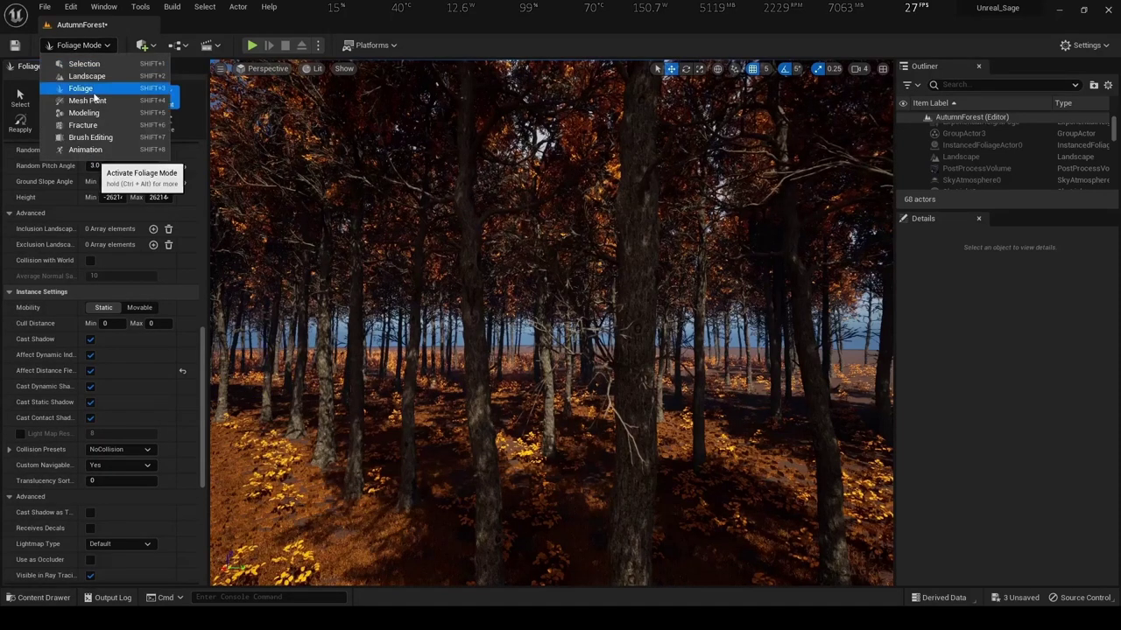
{"action": "left_click", "coordinate": [105, 73]}
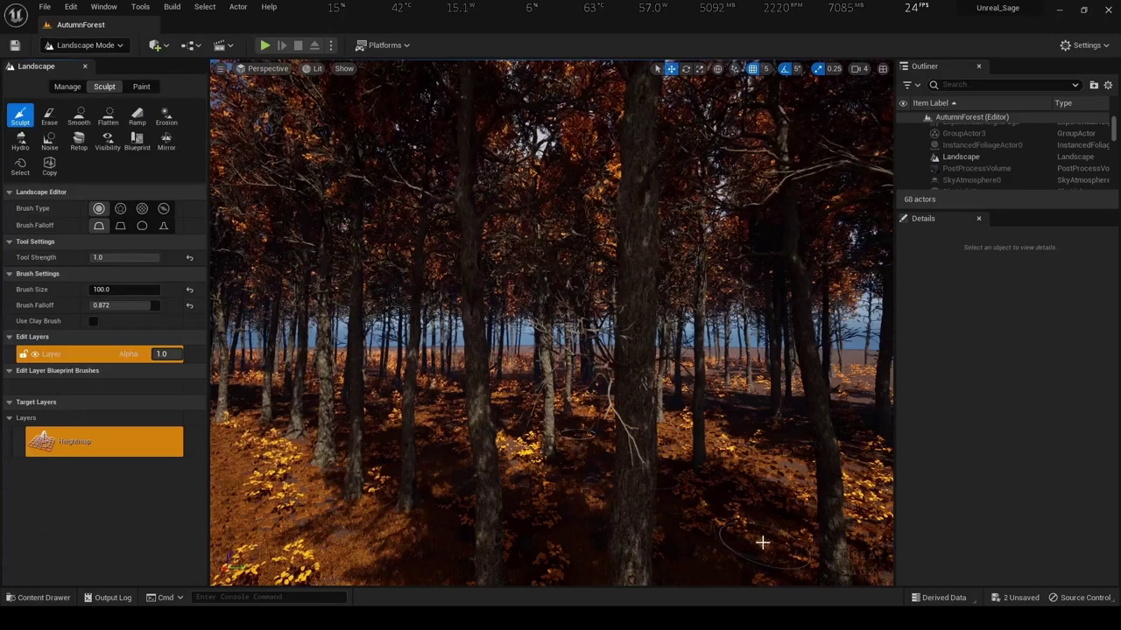
{"action": "left_click", "coordinate": [1015, 598]}
{"action": "left_click", "coordinate": [676, 440]}
{"action": "type", "text": "500"}
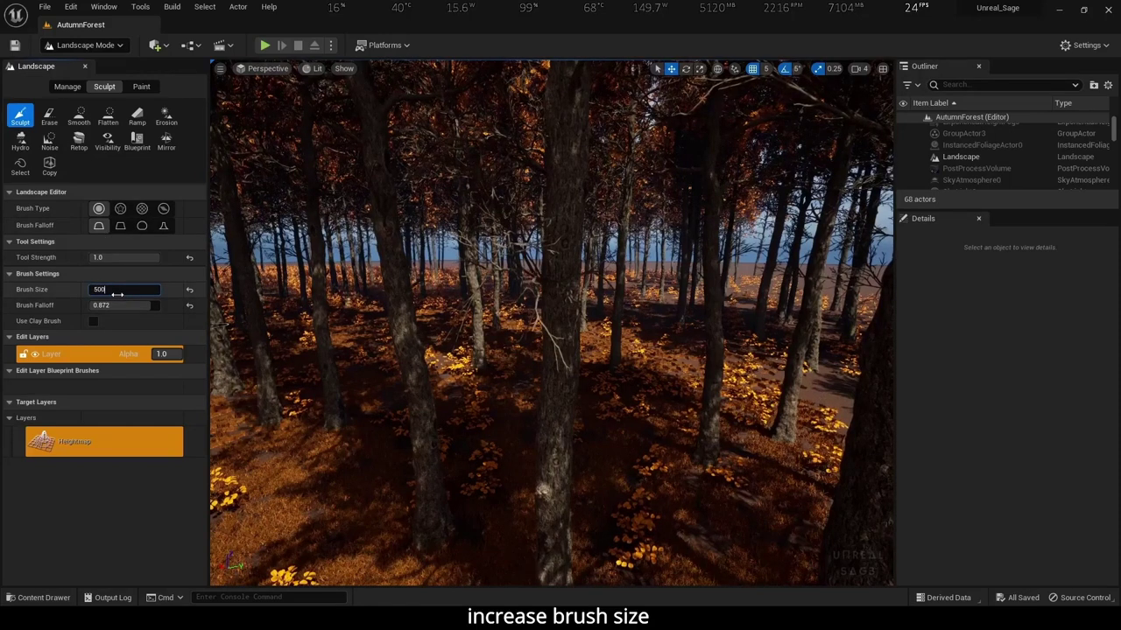
Raise the ground around the trees with a 500 brush, then set strength 0.3 and size 1000
{"action": "key", "text": "Return"}
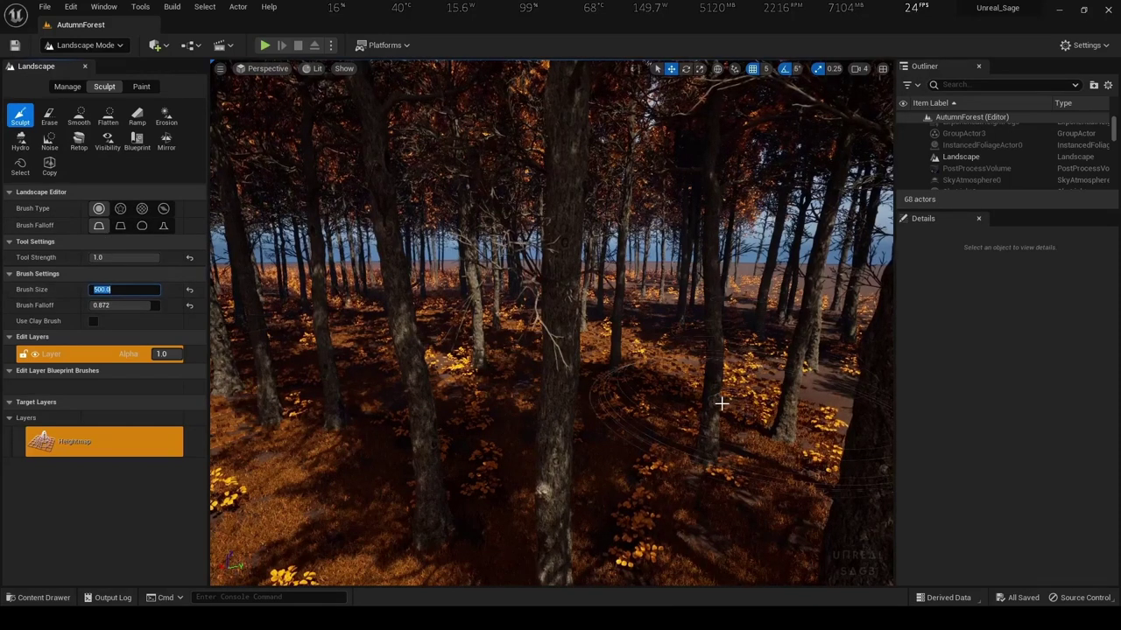
{"action": "left_click", "coordinate": [720, 403]}
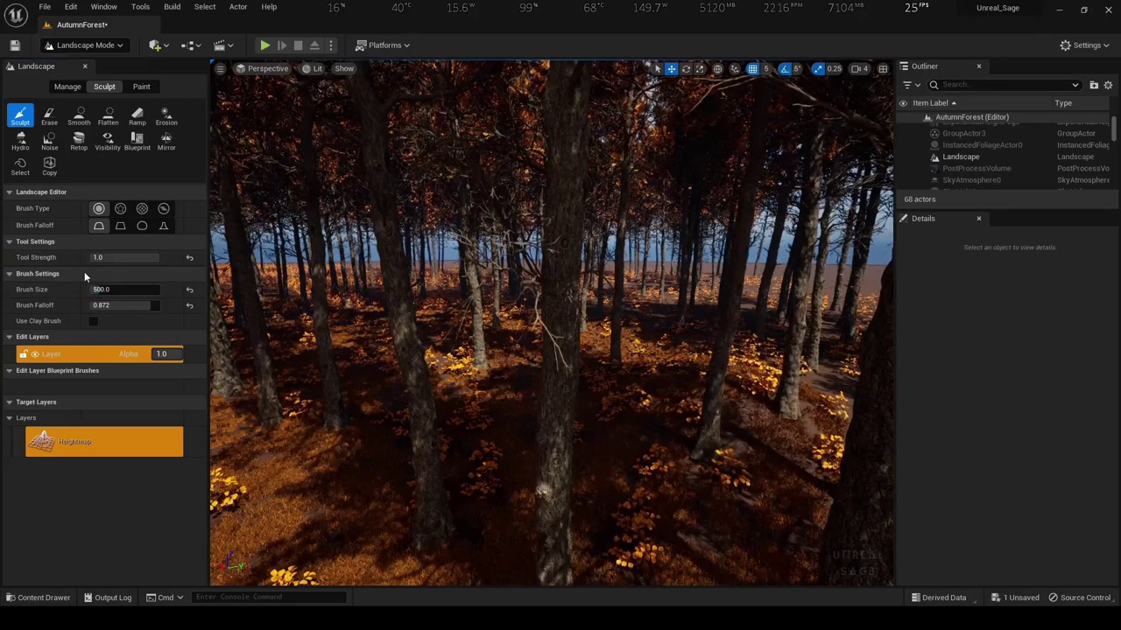
{"action": "left_click", "coordinate": [123, 258]}
{"action": "type", "text": "0.3"}
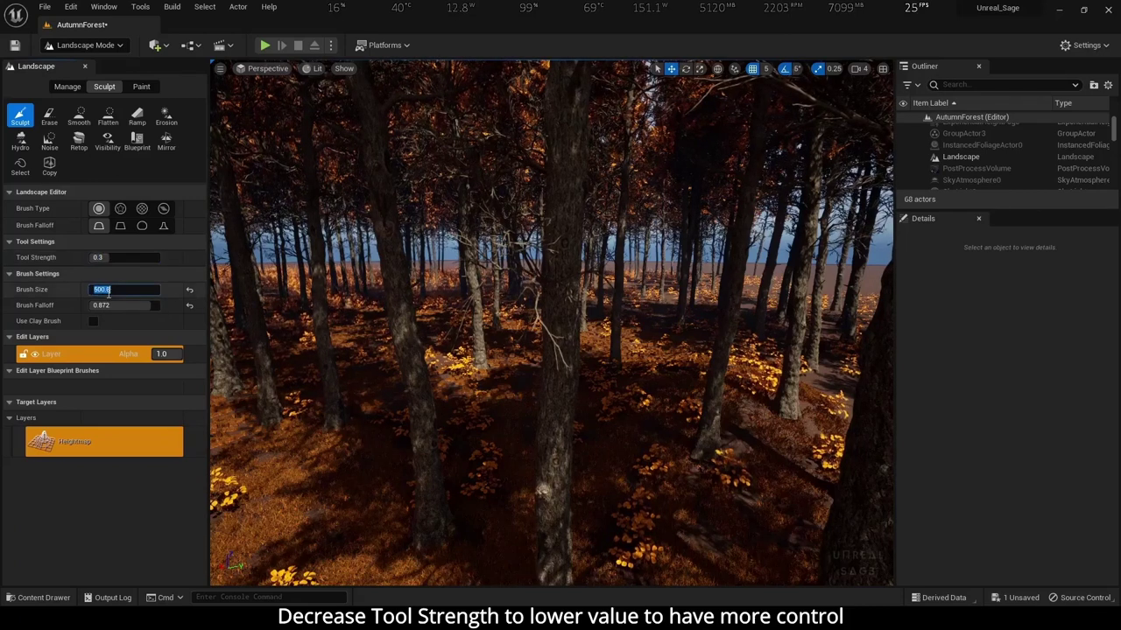
{"action": "type", "text": "10"}
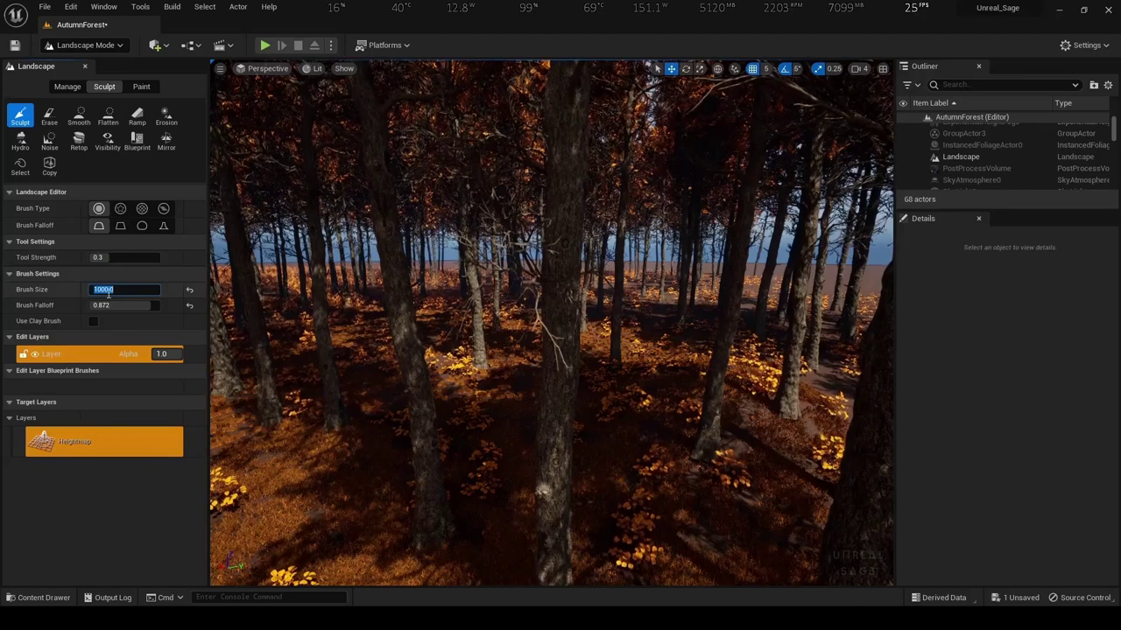
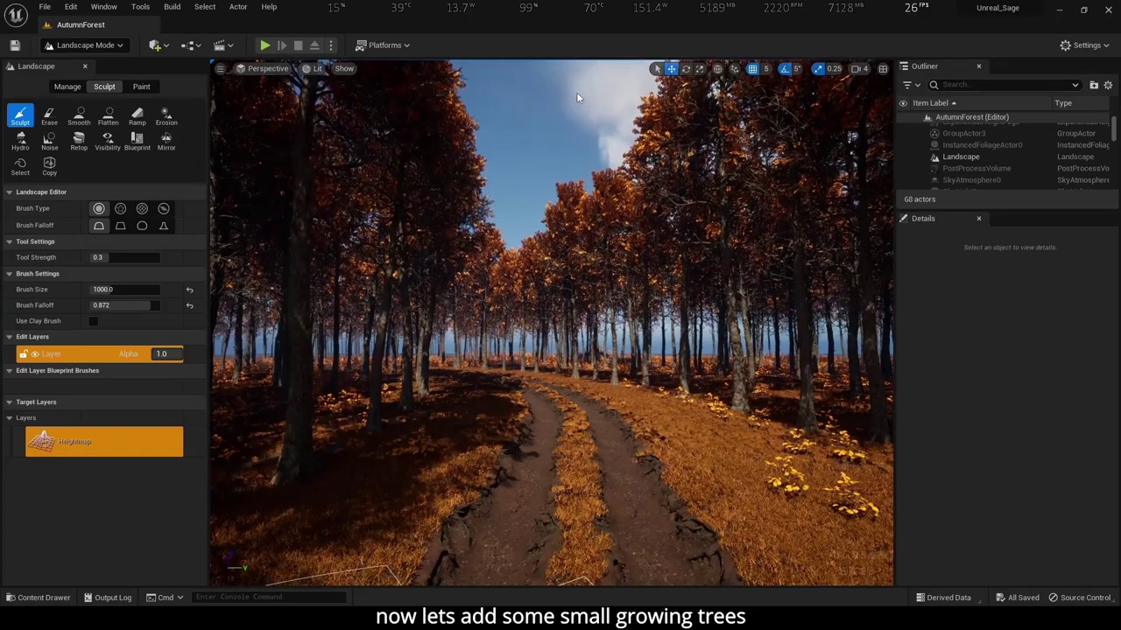
Browse the Content Drawer to BlackAlder > Foliage > SimpleWind and grab the Sapling_06 asset
{"action": "left_click", "coordinate": [40, 597]}
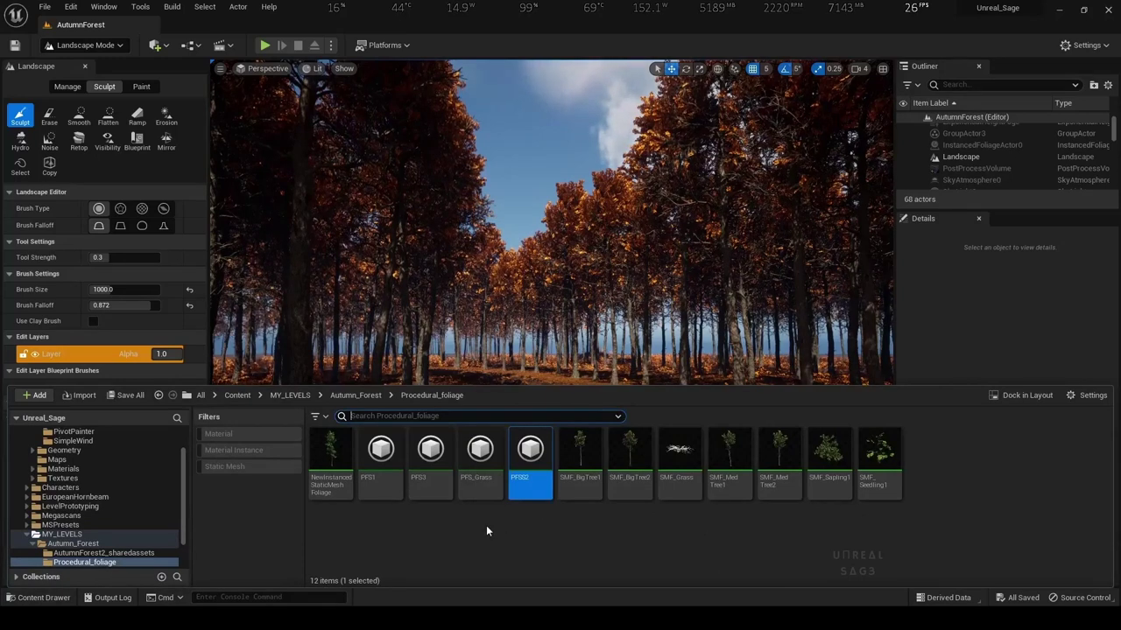
{"action": "key", "text": "BackSpace"}
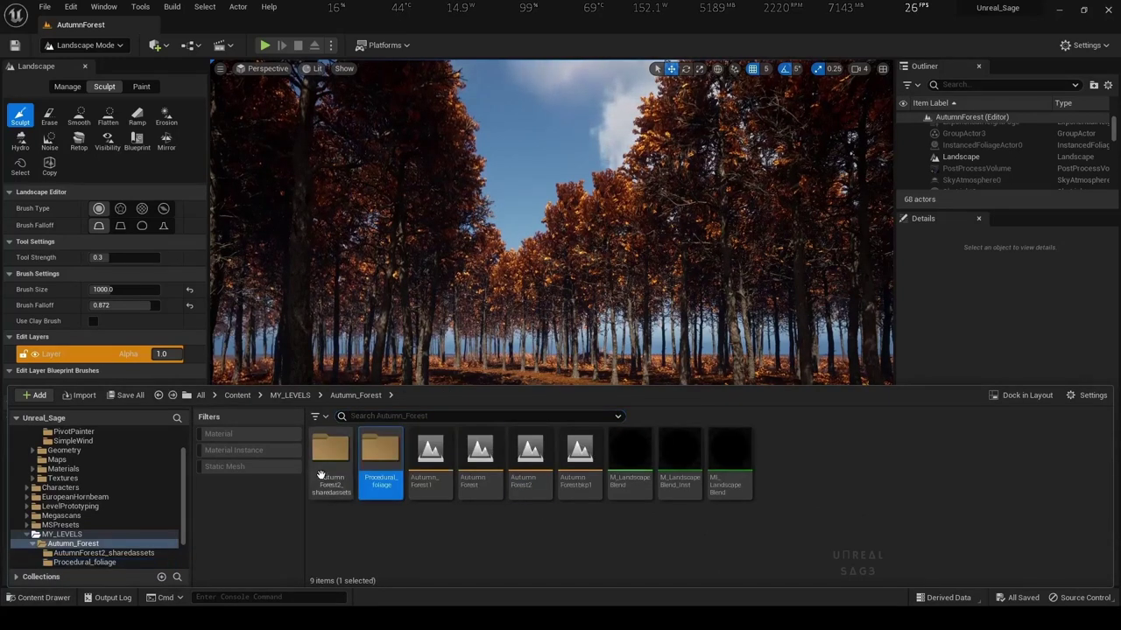
{"action": "left_click", "coordinate": [253, 399]}
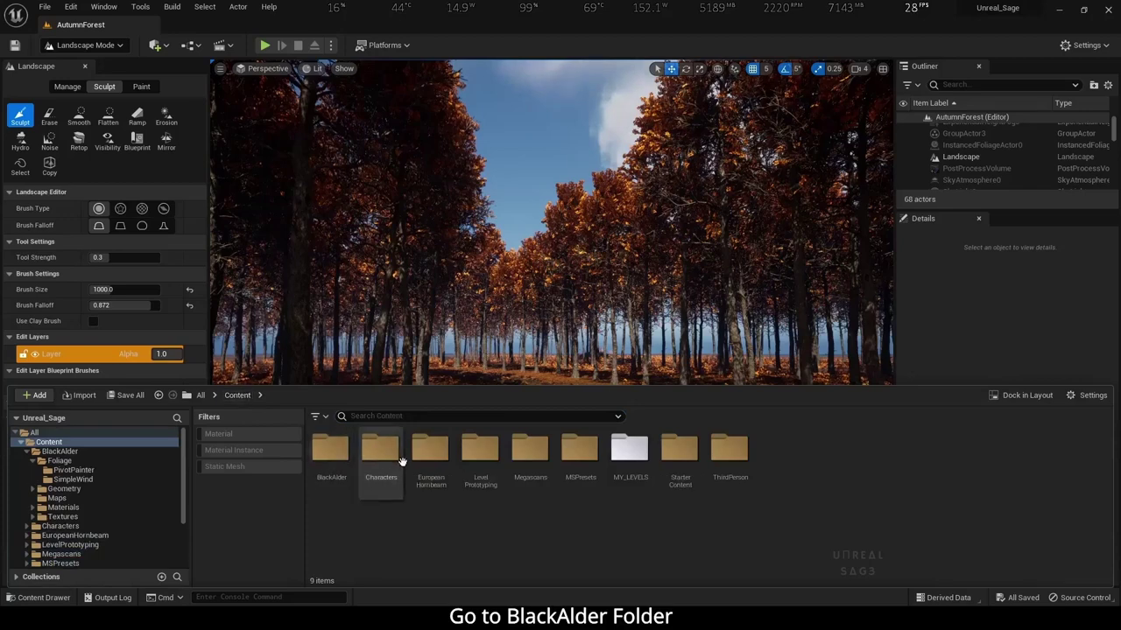
{"action": "left_click", "coordinate": [342, 460]}
{"action": "double_click", "coordinate": [342, 460]}
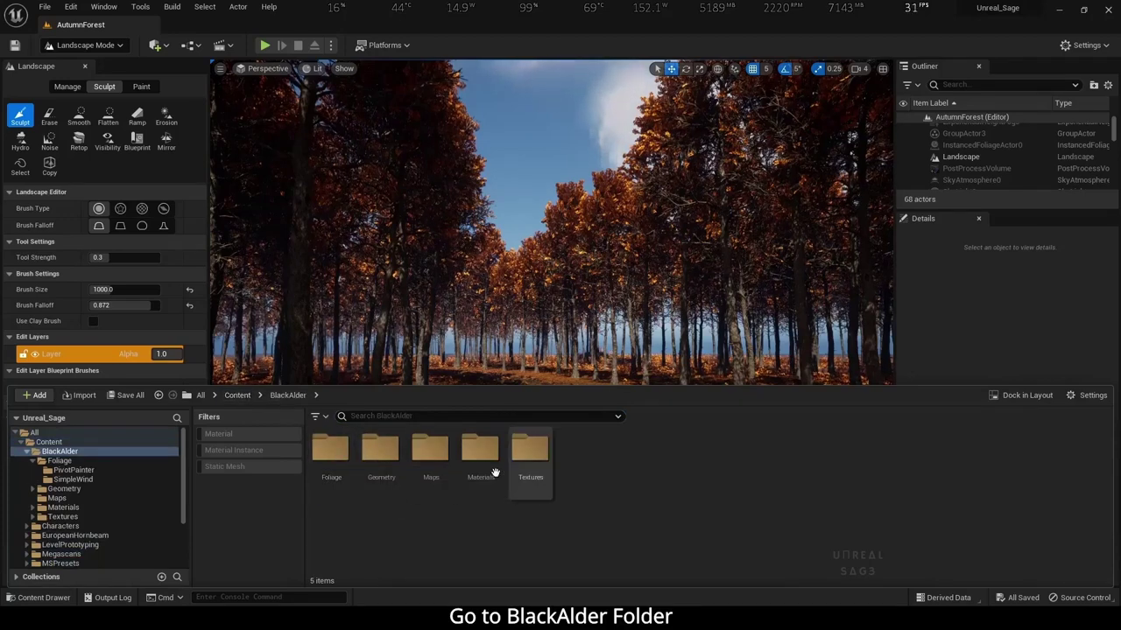
{"action": "double_click", "coordinate": [332, 471]}
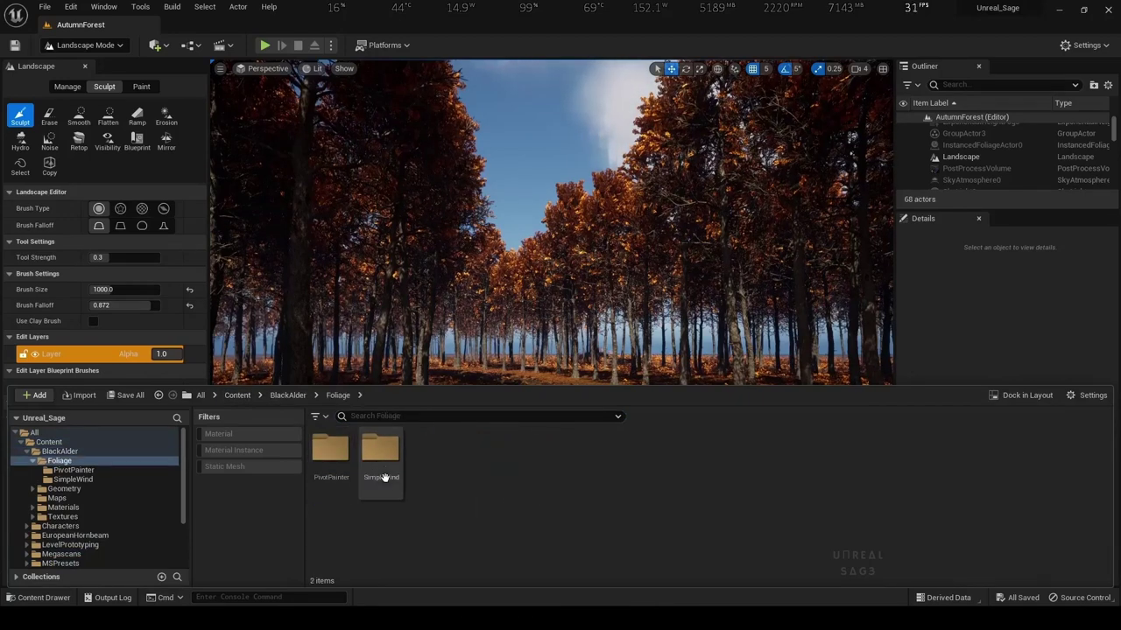
{"action": "double_click", "coordinate": [380, 448]}
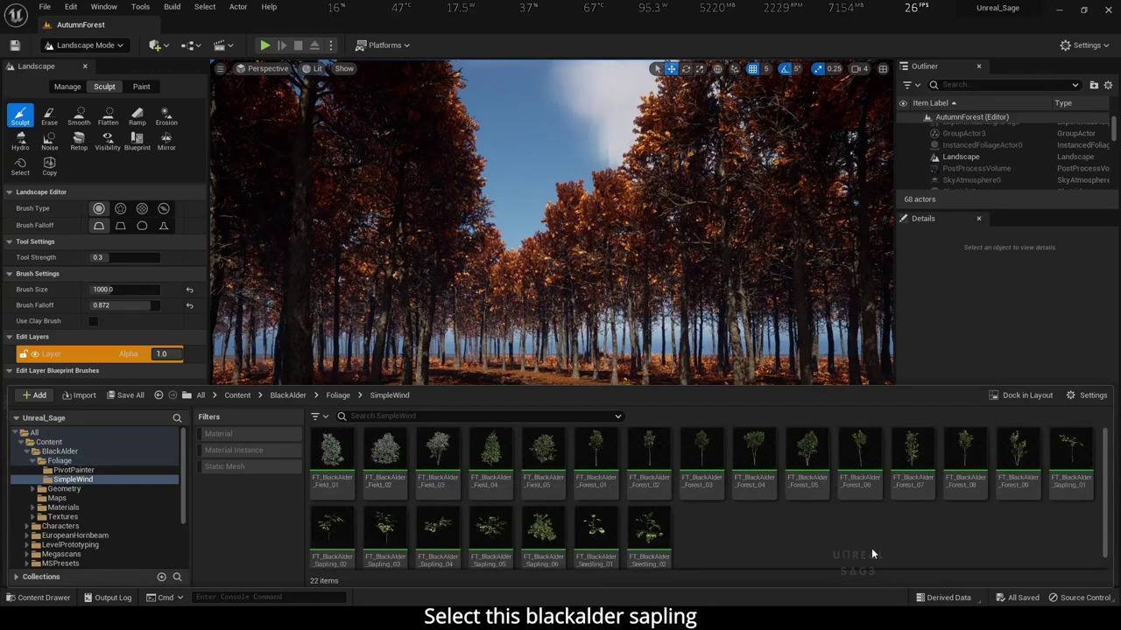
{"action": "mouse_move", "coordinate": [539, 530]}
{"action": "left_mouse_down"}
{"action": "mouse_move", "coordinate": [246, 358]}
{"action": "mouse_move", "coordinate": [536, 539]}
{"action": "left_mouse_up"}
Switch to Foliage Mode and add FT_BlackAlder_Sapling_06 to the foliage types list
{"action": "left_click", "coordinate": [98, 47]}
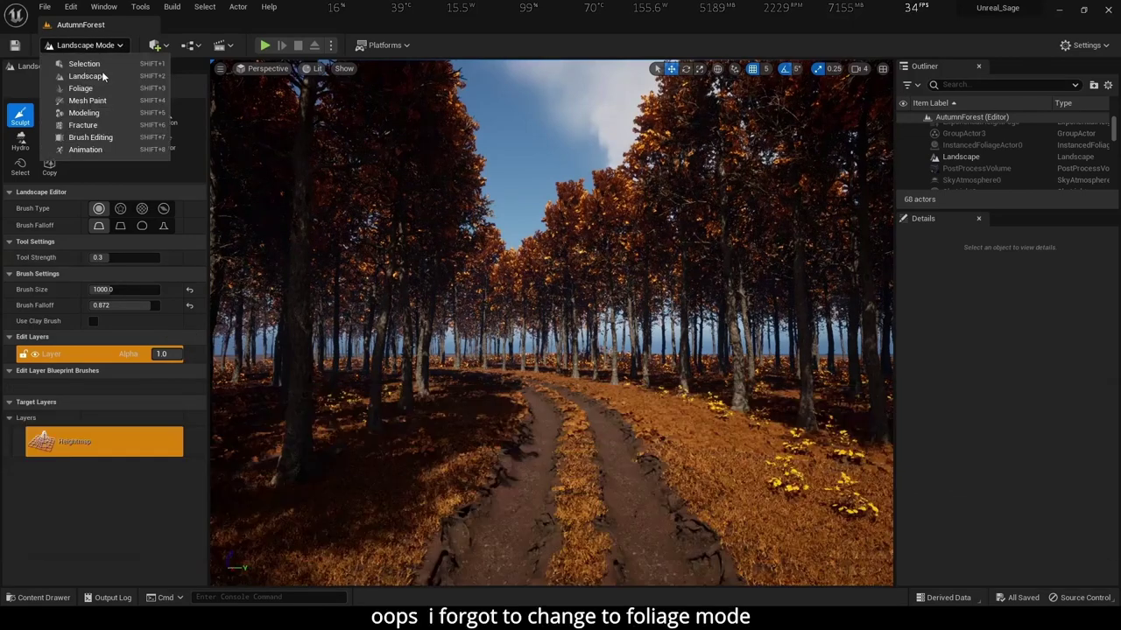
{"action": "left_click", "coordinate": [104, 88]}
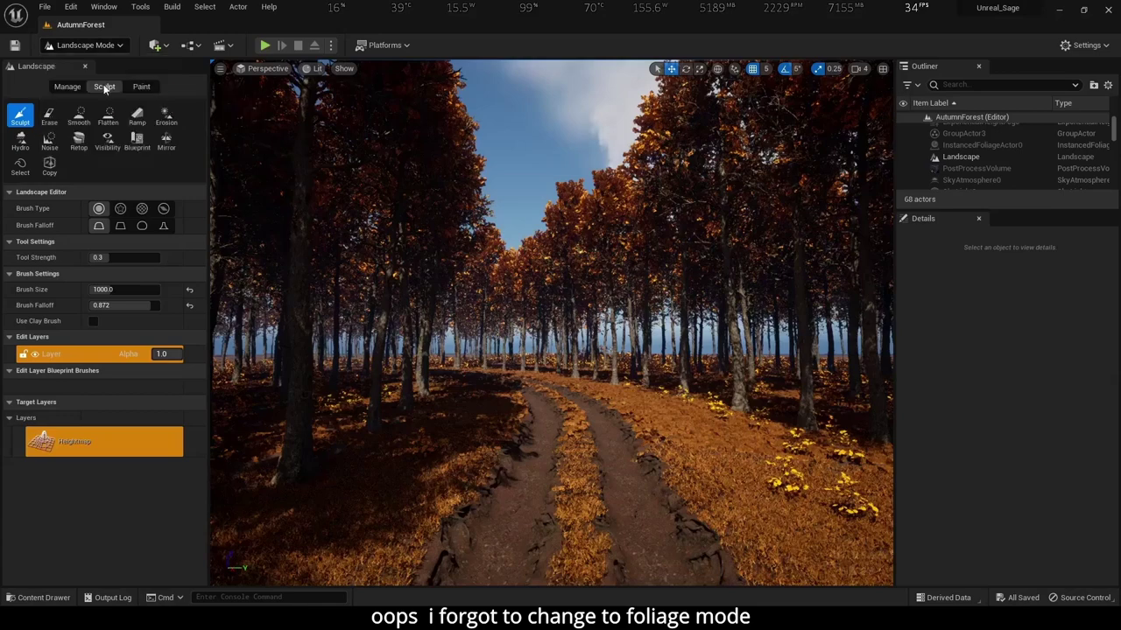
{"action": "left_click", "coordinate": [39, 597]}
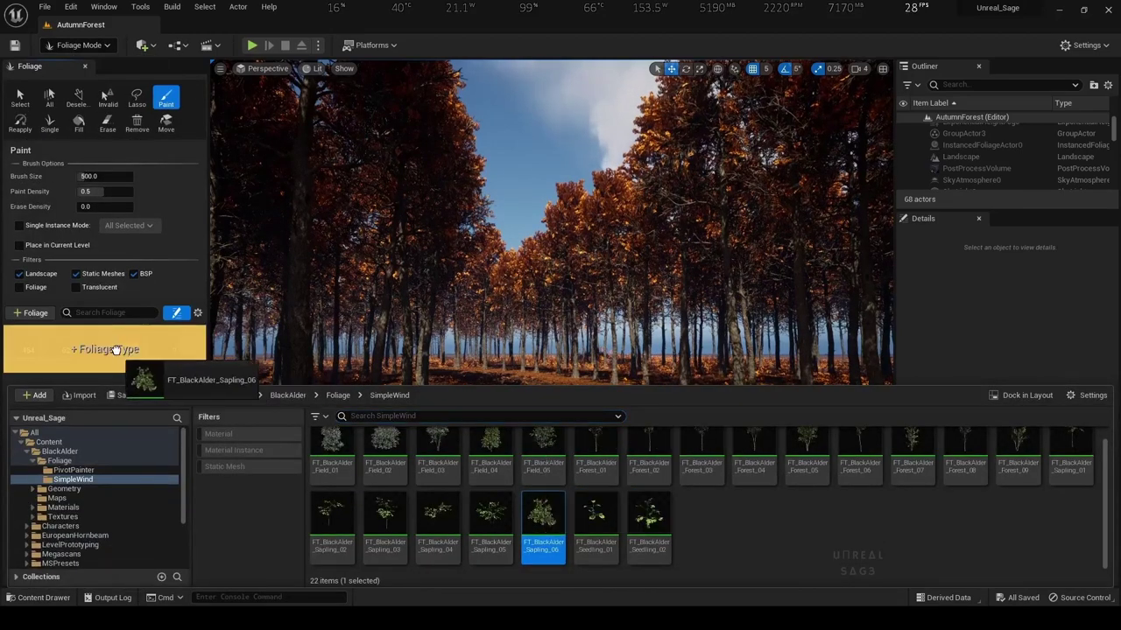
{"action": "left_click_drag", "start_coordinate": [536, 527], "coordinate": [117, 349]}
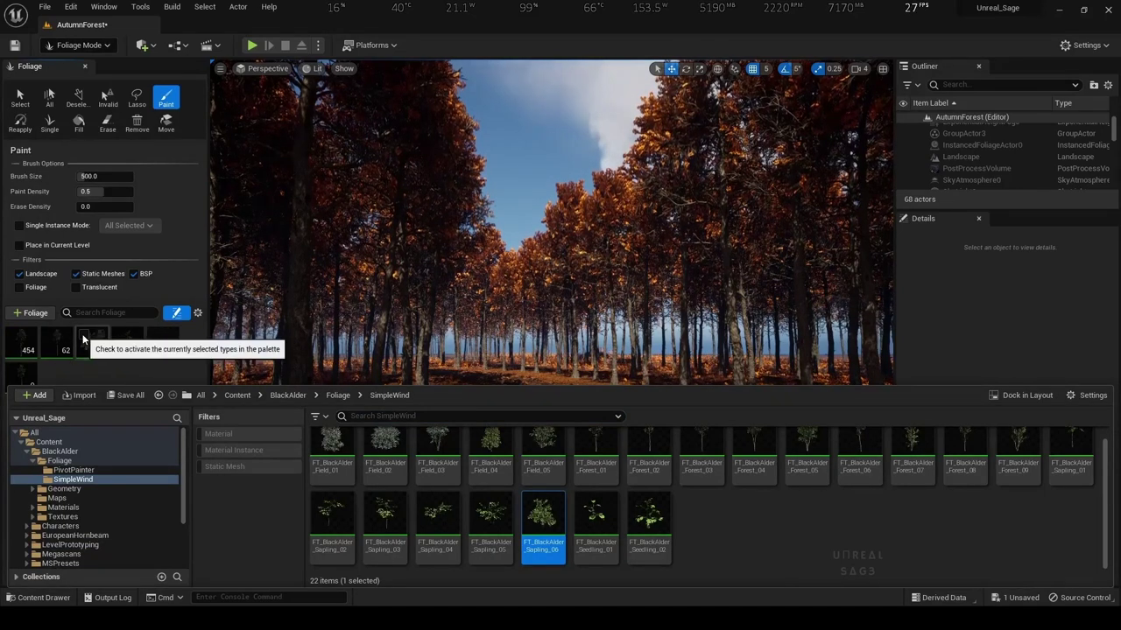
{"action": "left_click", "coordinate": [57, 350]}
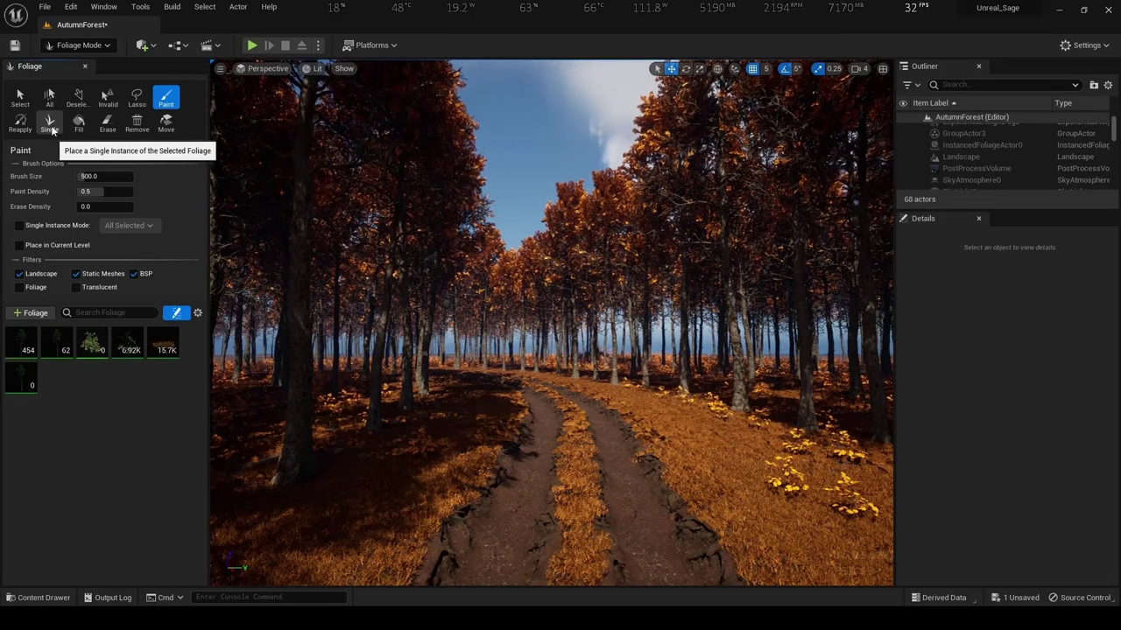
Place three single black alder saplings on the grass and set the sapling's density to 2.0
{"action": "left_click", "coordinate": [50, 128]}
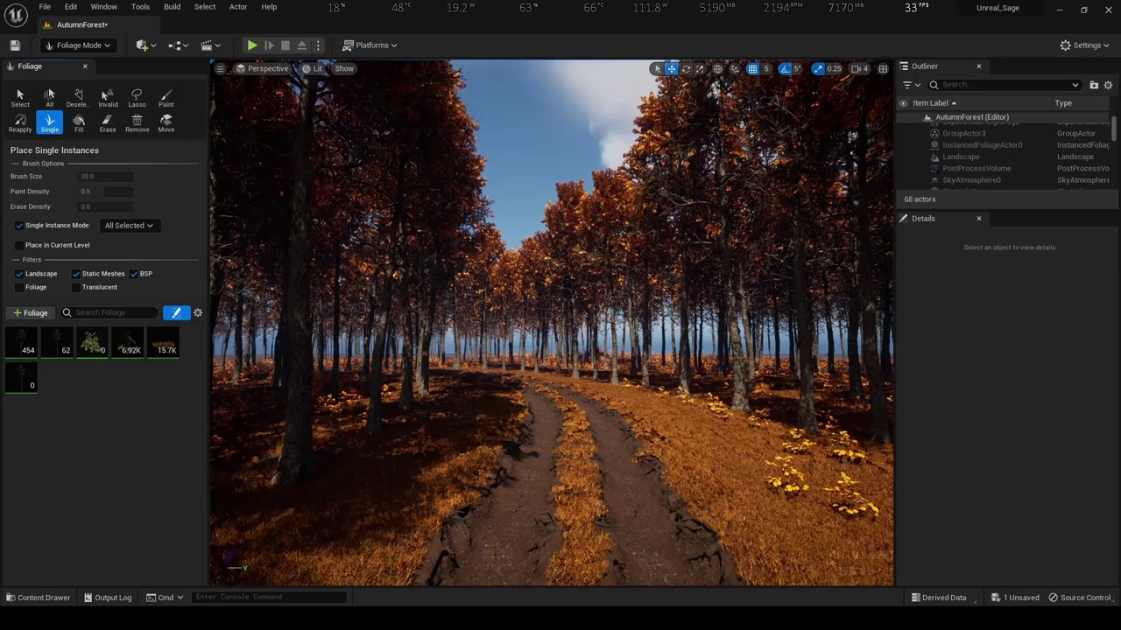
{"action": "right_click_drag", "start_coordinate": [654, 368], "coordinate": [718, 411]}
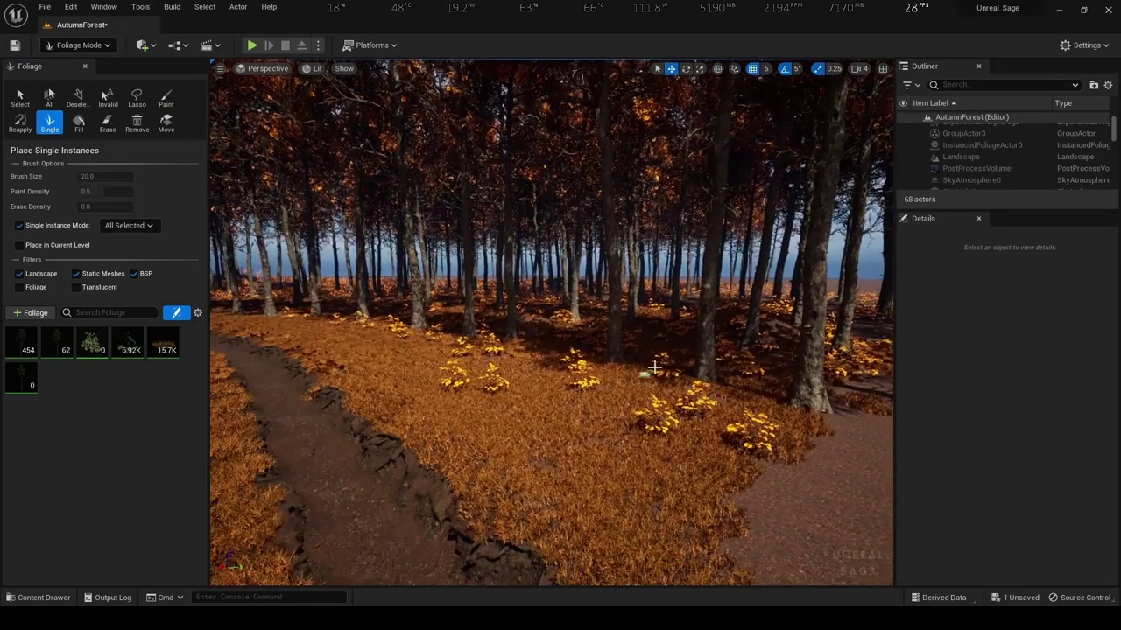
{"action": "left_click", "coordinate": [653, 368]}
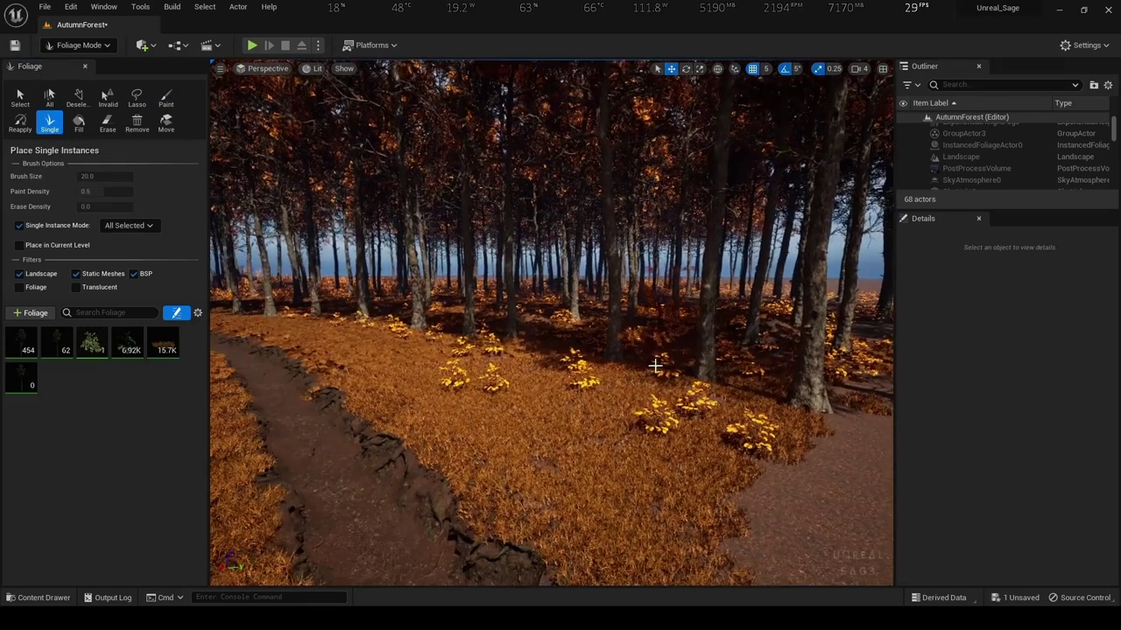
{"action": "left_click", "coordinate": [540, 321]}
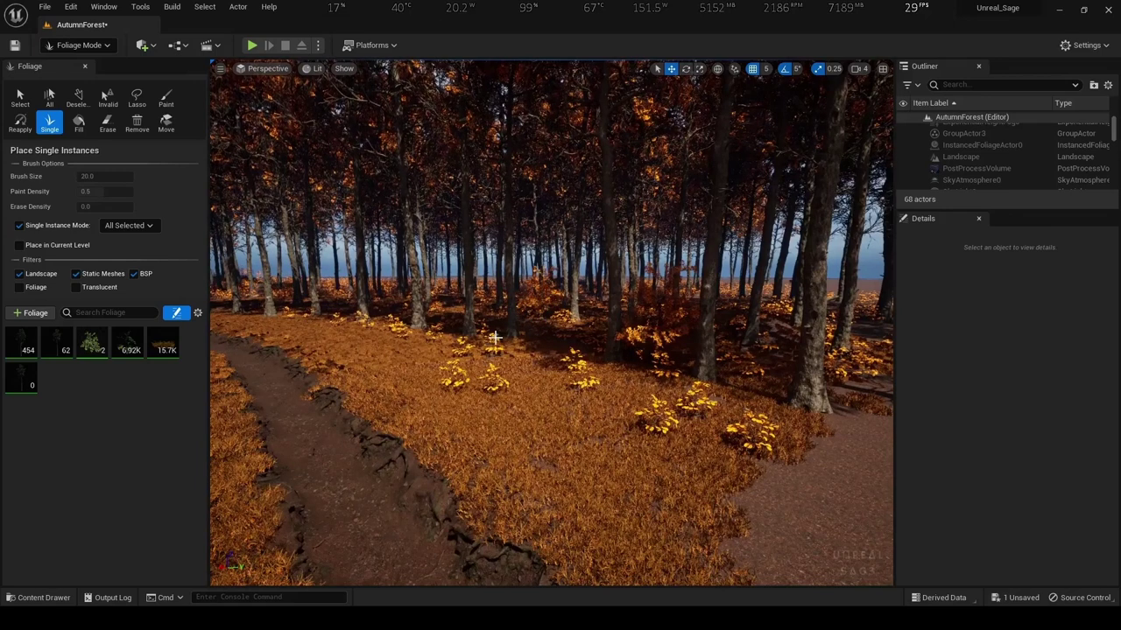
{"action": "left_click", "coordinate": [399, 321]}
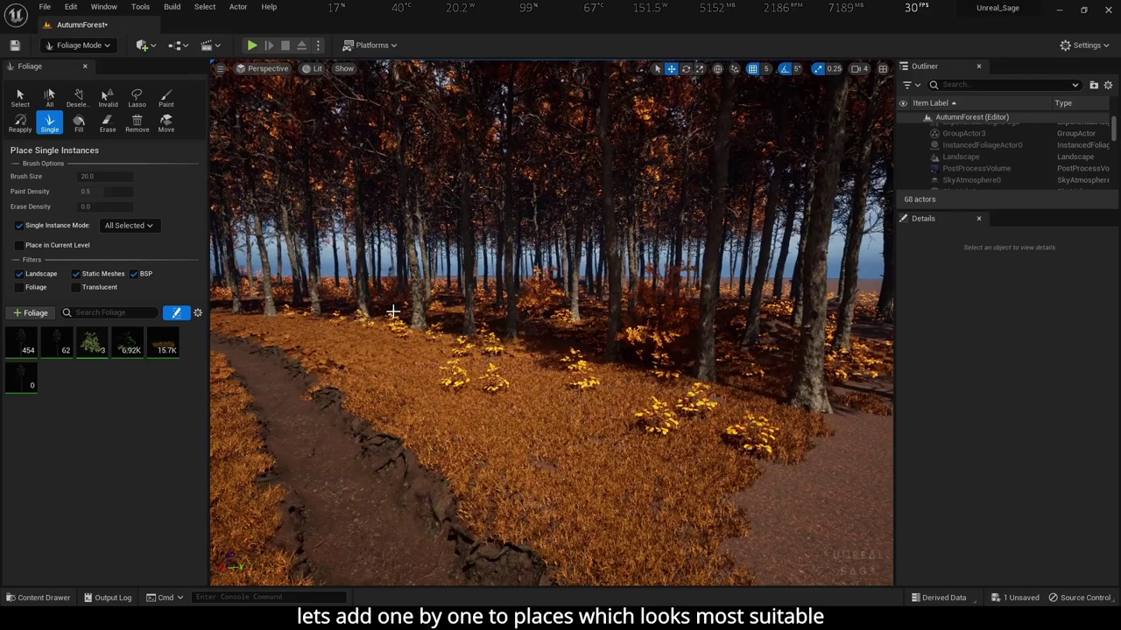
{"action": "left_click", "coordinate": [90, 343]}
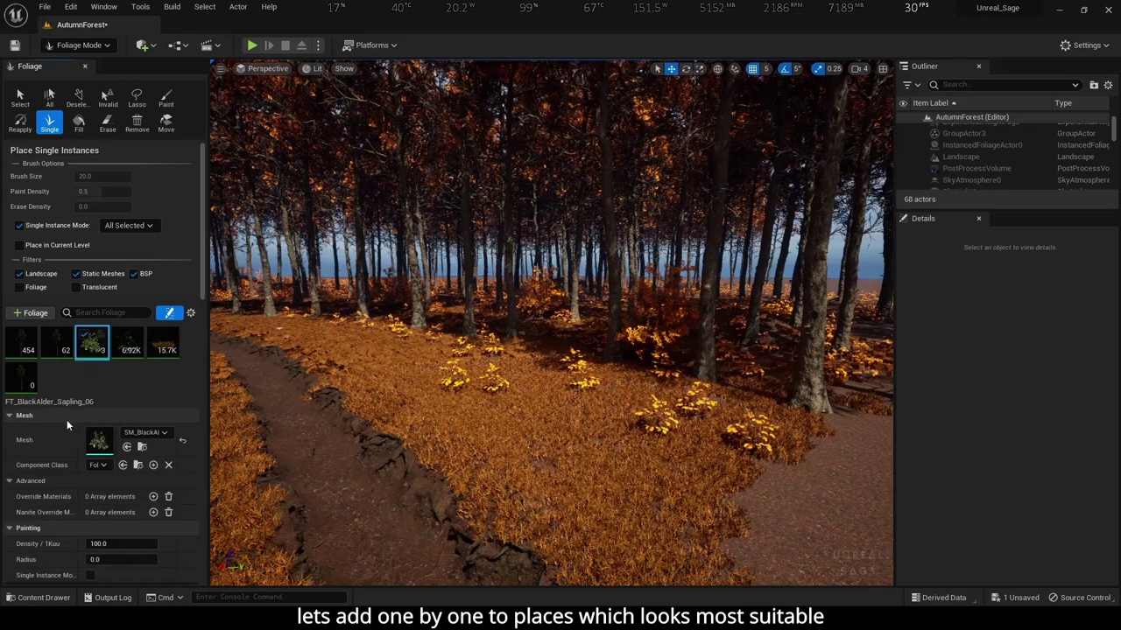
{"action": "left_click", "coordinate": [104, 543]}
{"action": "type", "text": "2"}
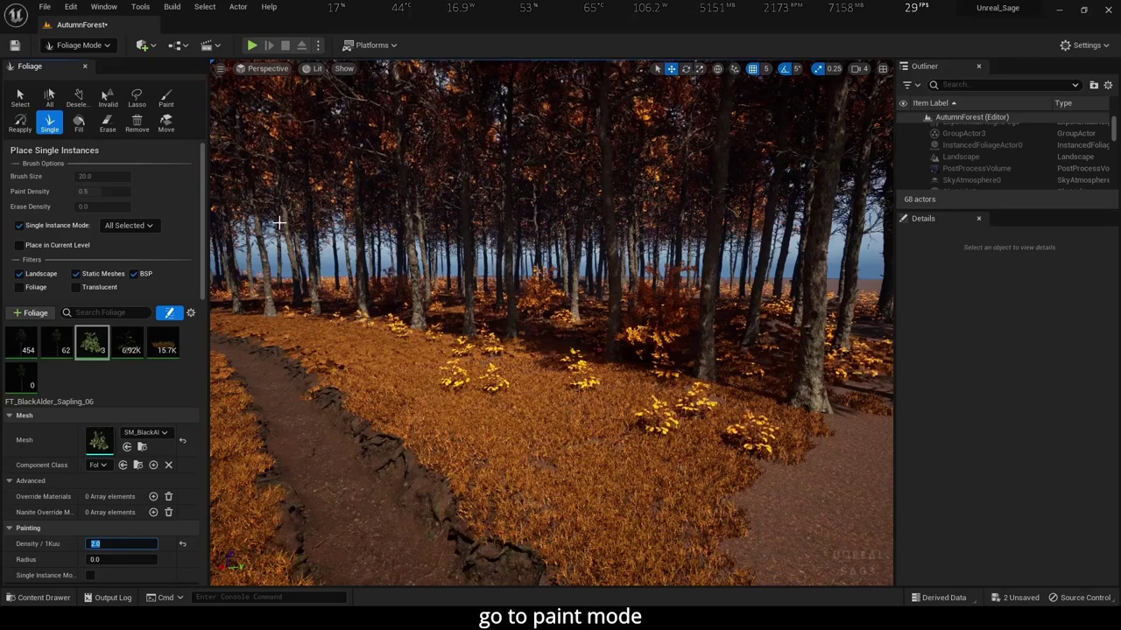
Switch to the Paint tool and set the foliage brush size to 2000
{"action": "left_click", "coordinate": [163, 101]}
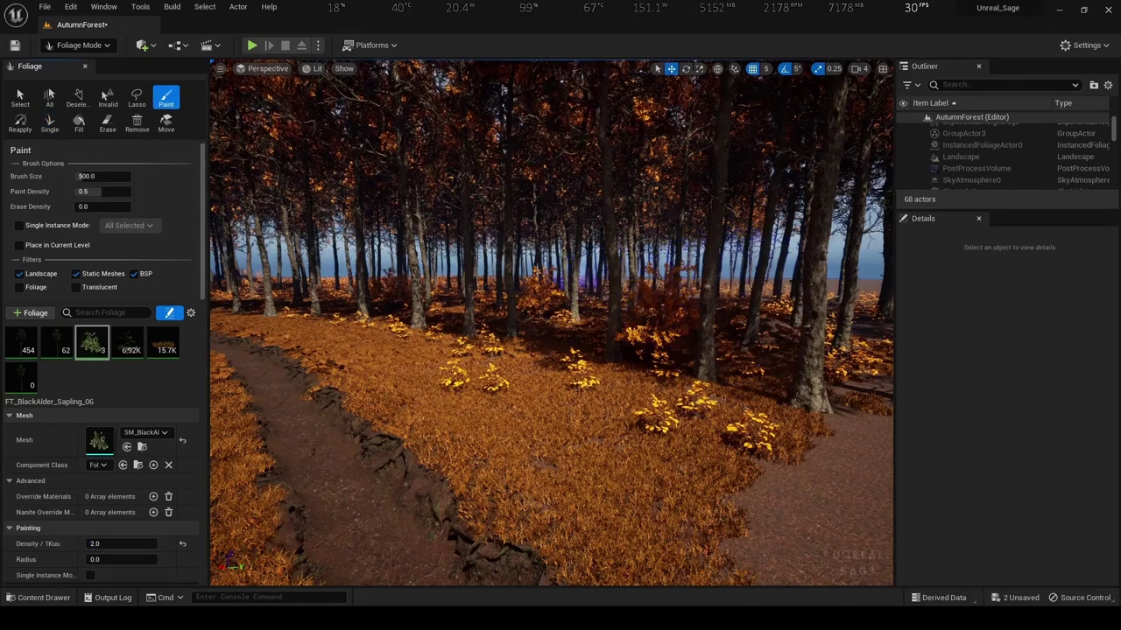
{"action": "mouse_move", "coordinate": [716, 332]}
{"action": "right_mouse_down"}
{"action": "mouse_move", "coordinate": [525, 337]}
{"action": "mouse_move", "coordinate": [631, 337]}
{"action": "mouse_move", "coordinate": [503, 382]}
{"action": "right_mouse_up"}
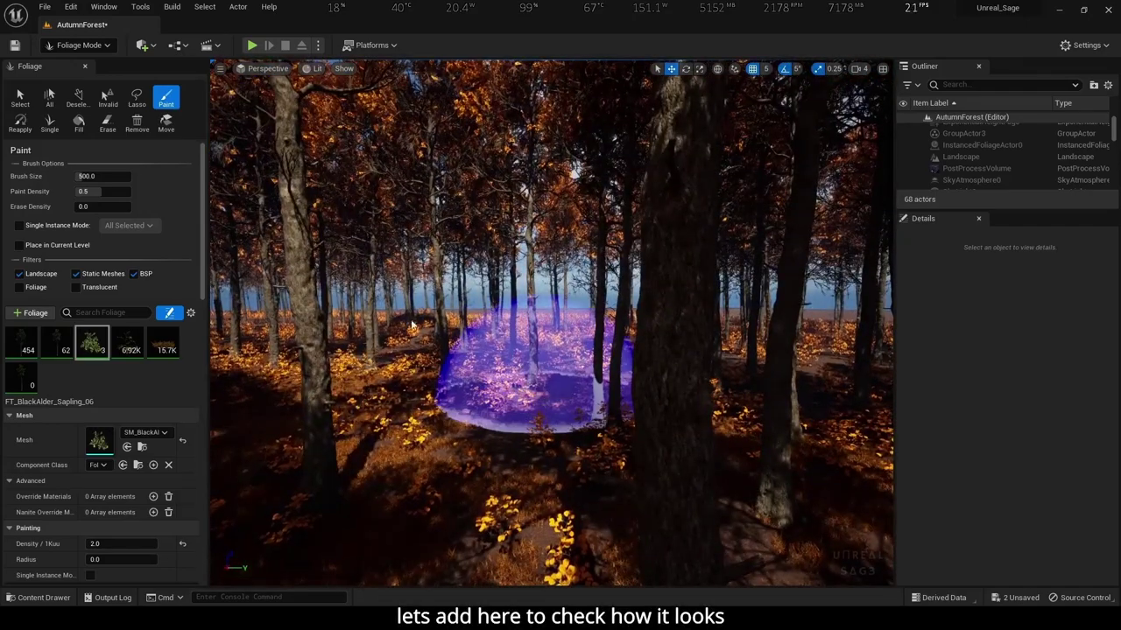
{"action": "left_click_drag", "start_coordinate": [94, 178], "coordinate": [104, 176]}
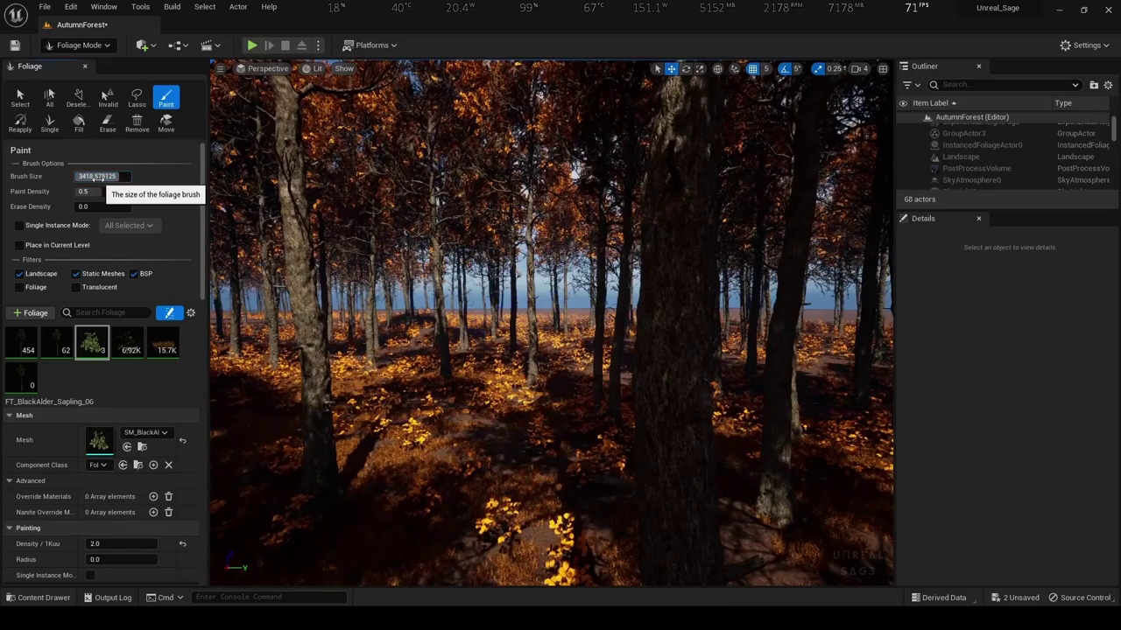
{"action": "type", "text": "2000"}
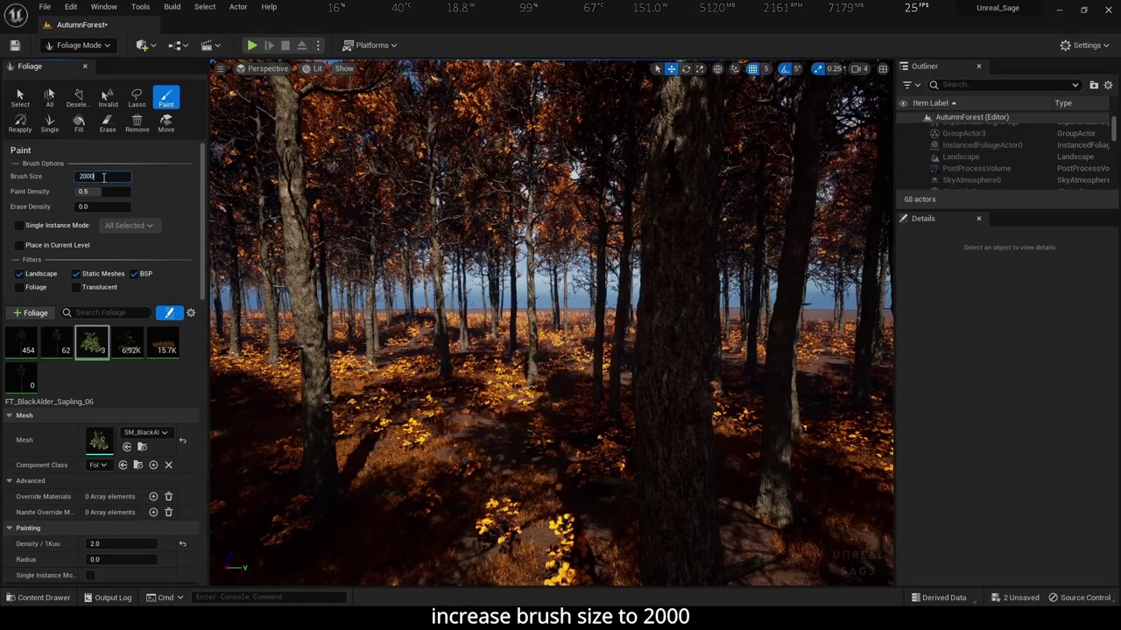
{"action": "left_click", "coordinate": [578, 347]}
Fly into the forest and paint black alder saplings among the trees
{"action": "right_click_drag", "start_coordinate": [578, 347], "coordinate": [537, 321]}
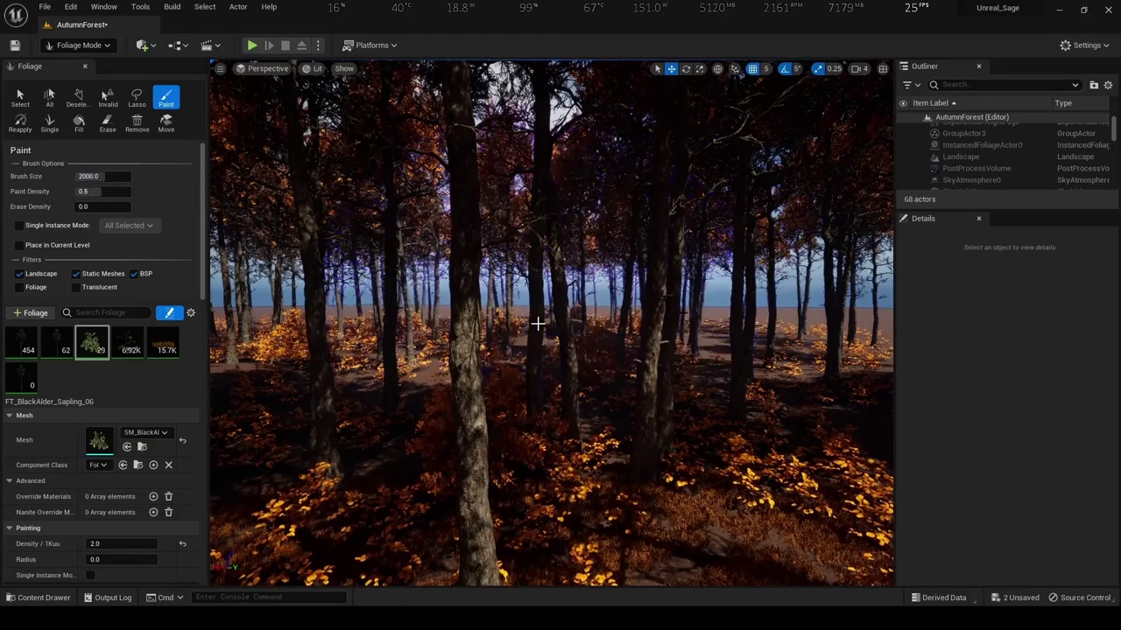
{"action": "left_click", "coordinate": [536, 320]}
{"action": "right_click_drag", "start_coordinate": [536, 321], "coordinate": [536, 320]}
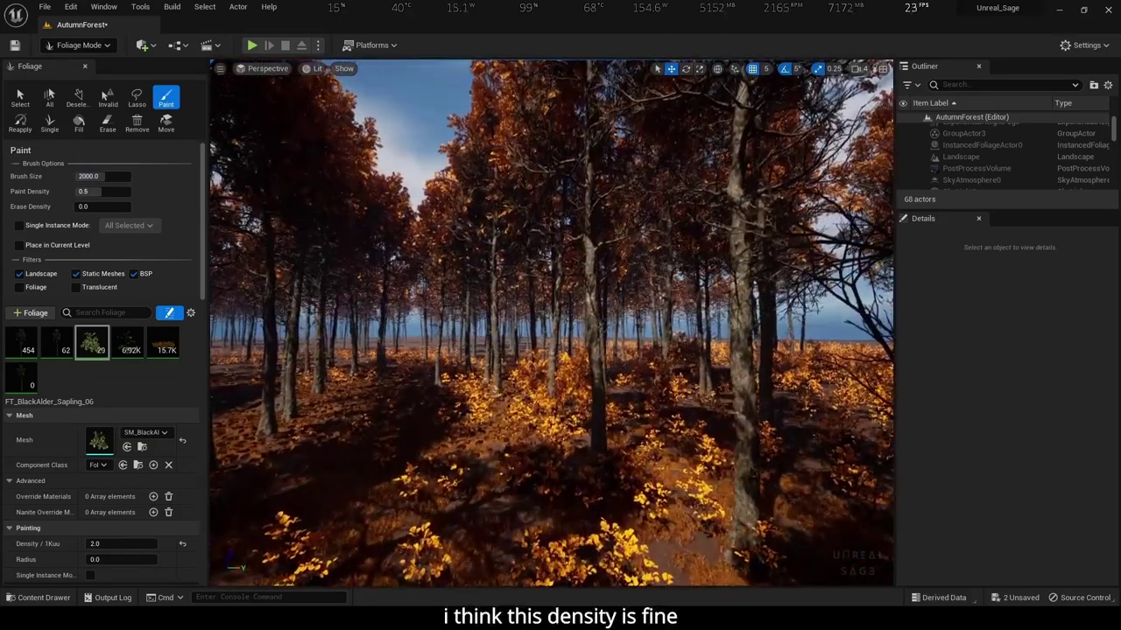
{"action": "right_click_drag", "start_coordinate": [491, 337], "coordinate": [491, 337]}
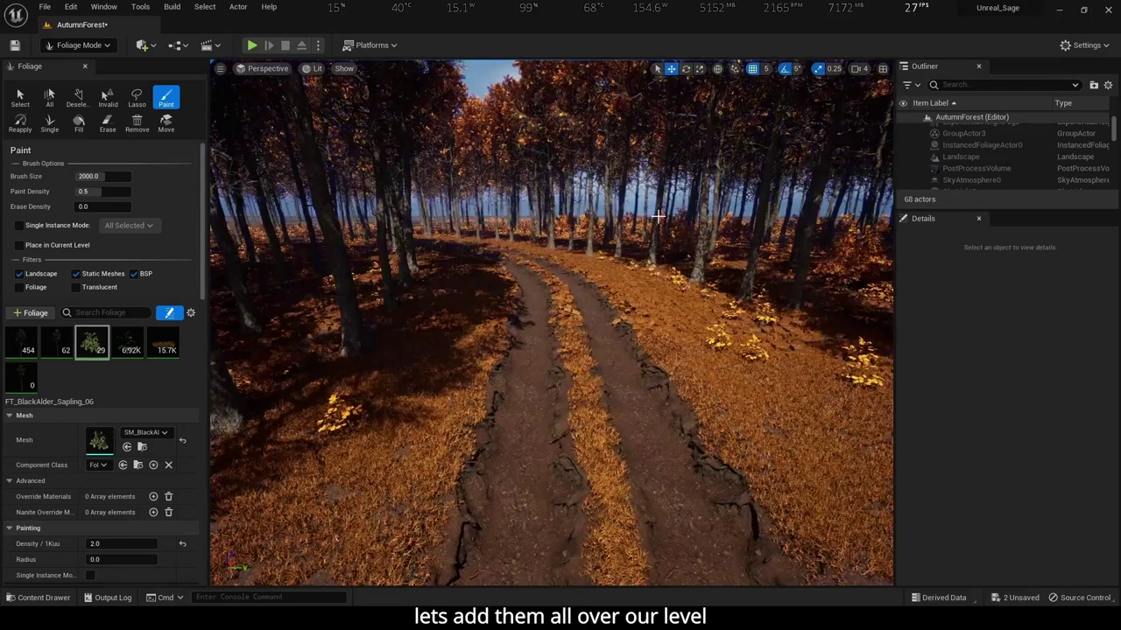
Brush saplings across the forest floor up to 269 instances, then jump to bookmark 1's ground view
{"action": "scroll", "coordinate": [464, 184], "scroll_direction": "up", "scroll_amount": 3}
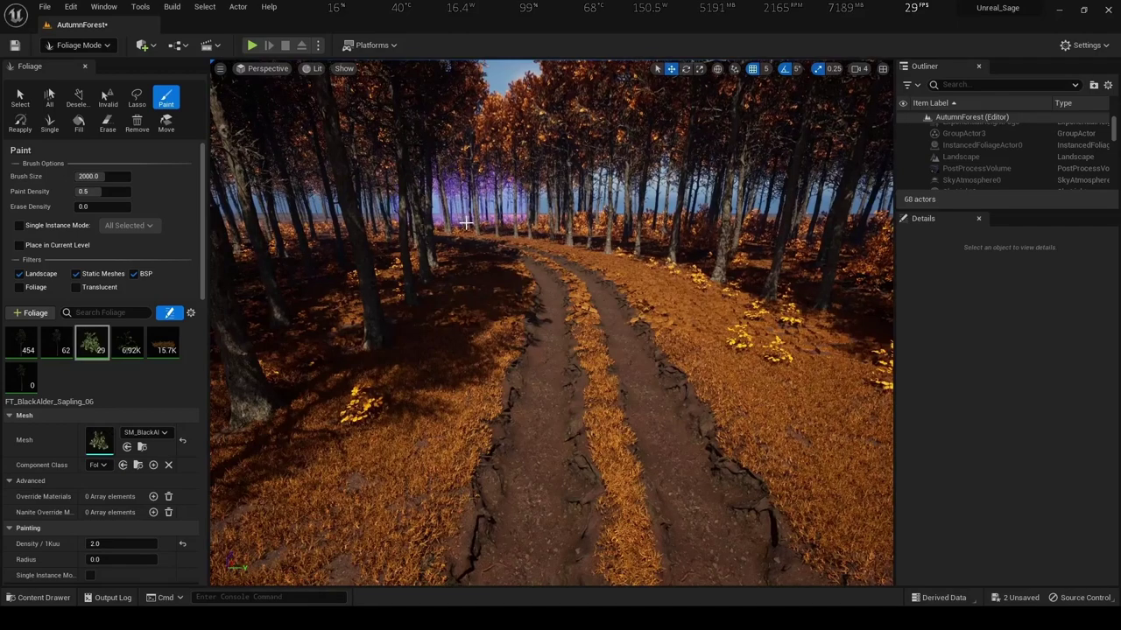
{"action": "right_click_drag", "start_coordinate": [466, 224], "coordinate": [387, 348]}
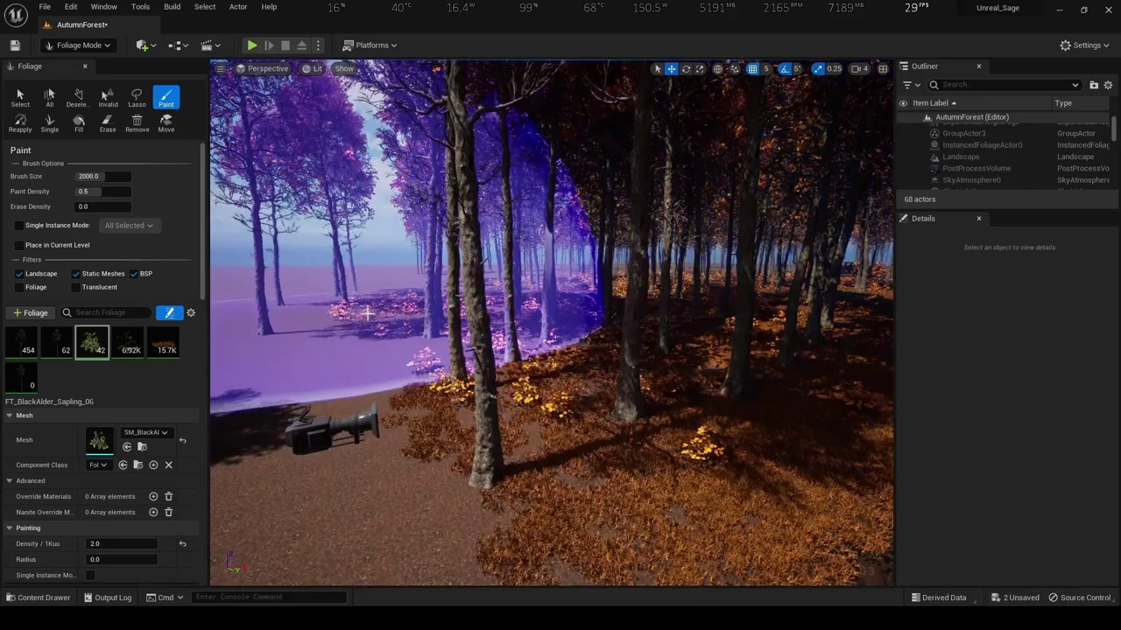
{"action": "left_click_drag", "start_coordinate": [368, 313], "coordinate": [552, 292]}
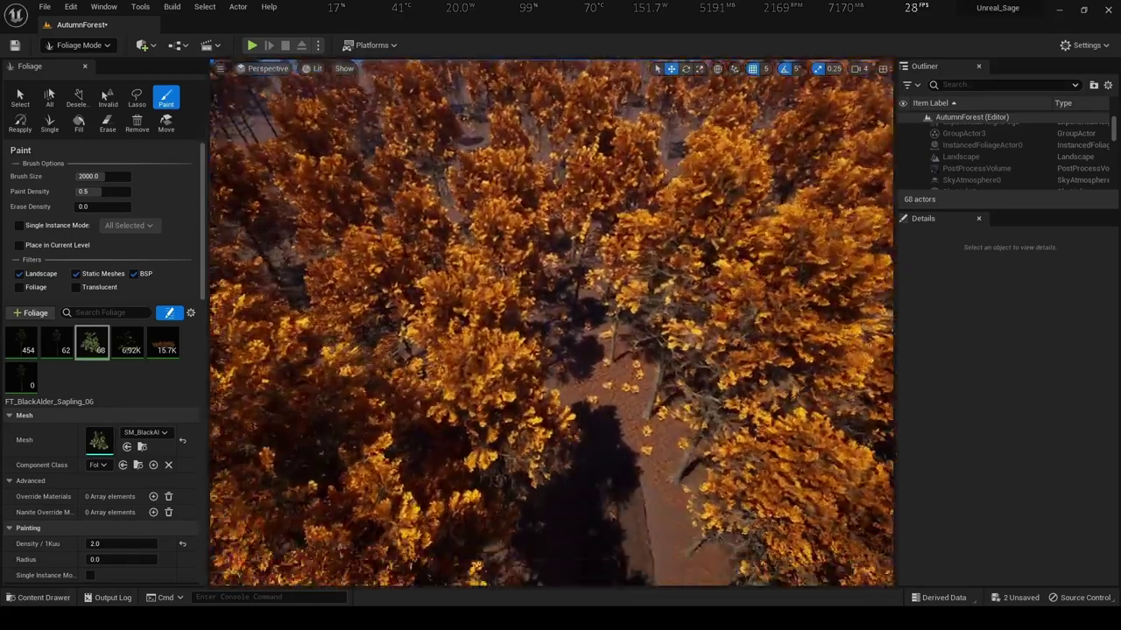
{"action": "right_click_drag", "start_coordinate": [543, 293], "coordinate": [543, 293]}
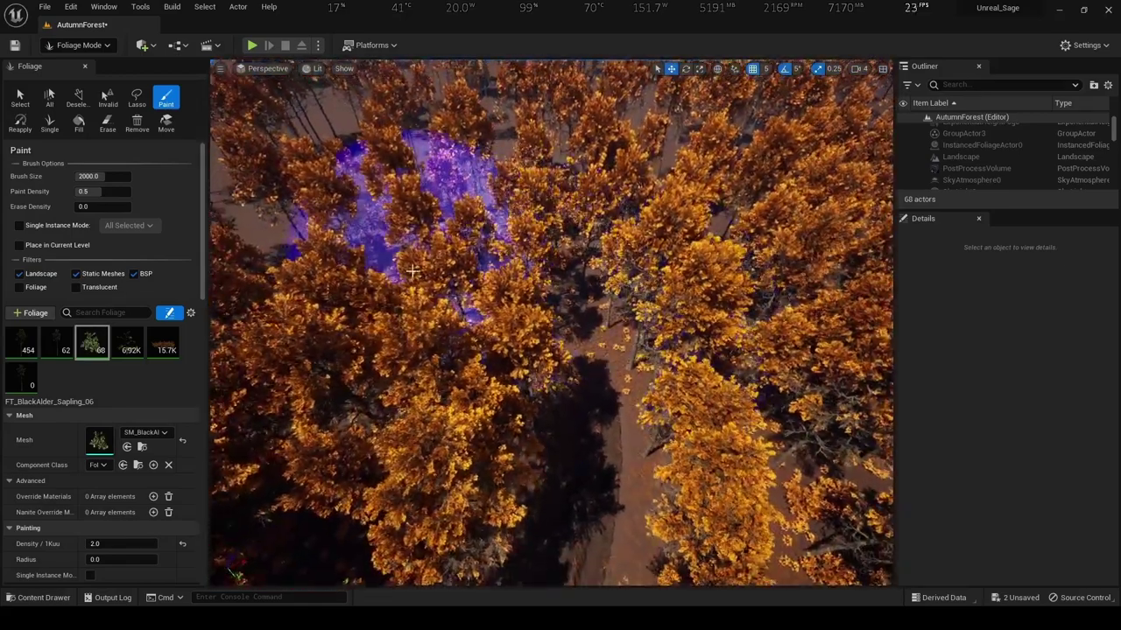
{"action": "left_click_drag", "start_coordinate": [382, 310], "coordinate": [540, 207]}
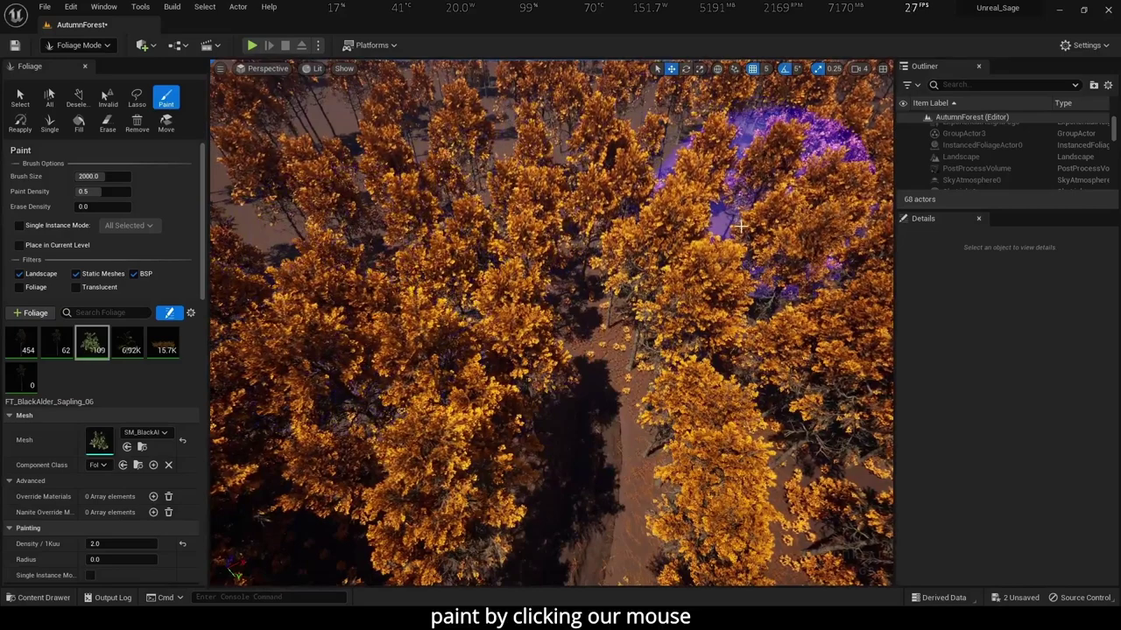
{"action": "right_click_drag", "start_coordinate": [740, 226], "coordinate": [738, 219]}
{"action": "left_click_drag", "start_coordinate": [714, 195], "coordinate": [423, 133]}
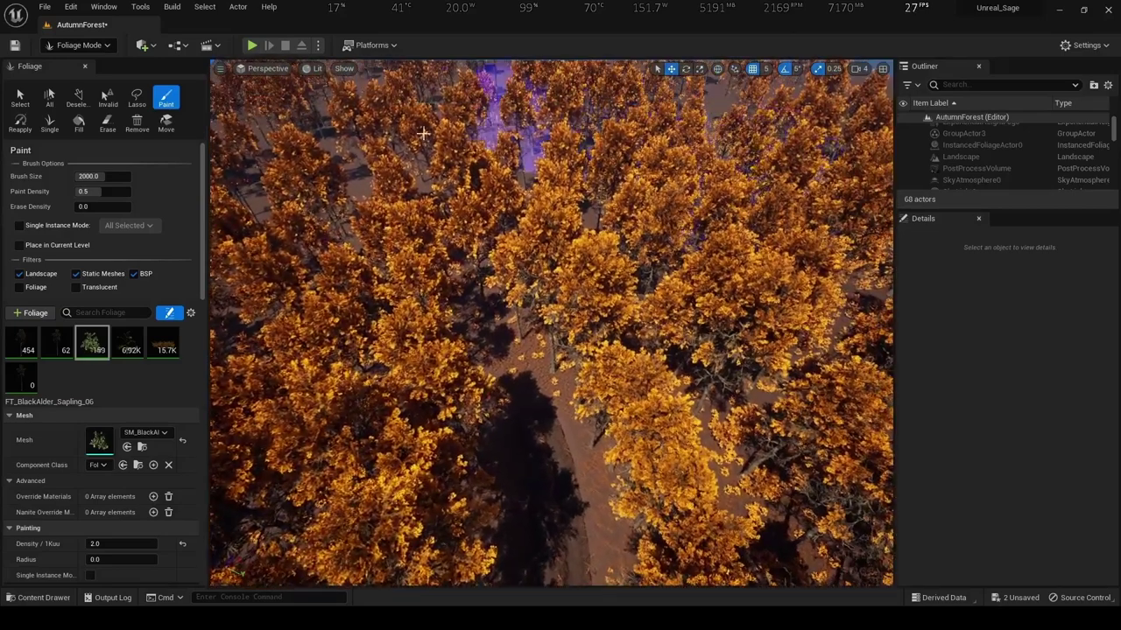
{"action": "right_click_drag", "start_coordinate": [423, 133], "coordinate": [472, 137]}
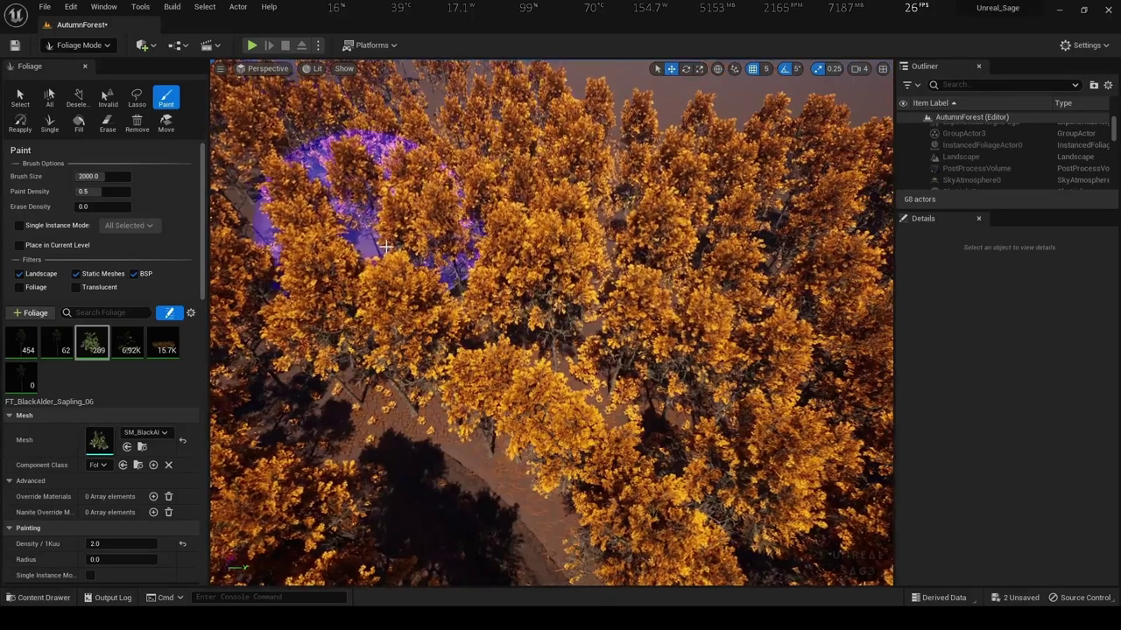
{"action": "key", "text": "1"}
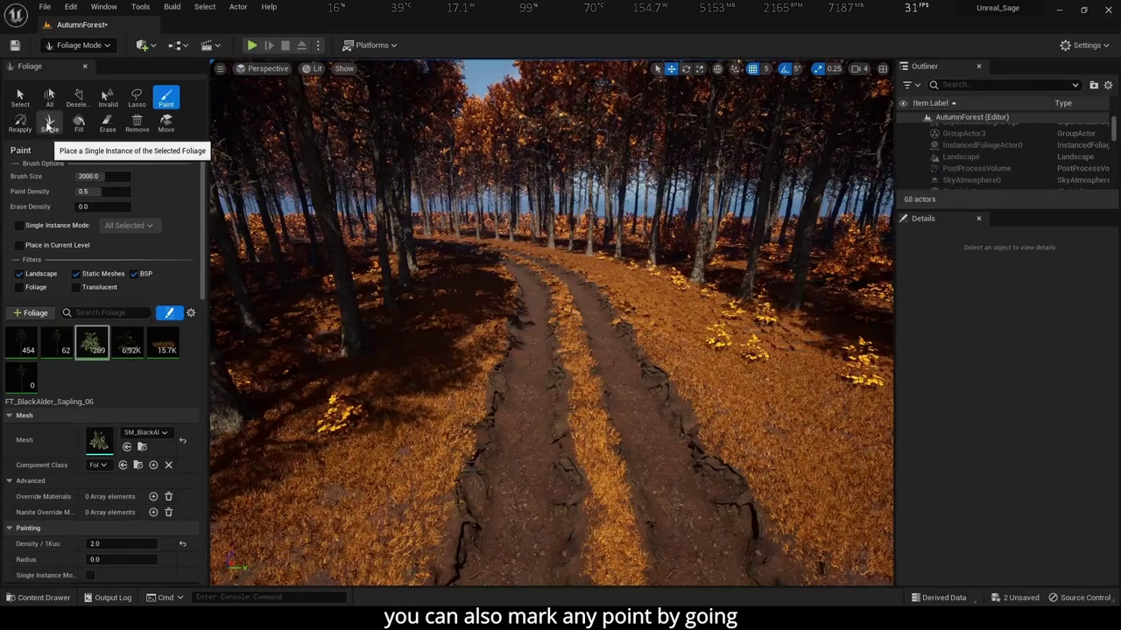
Switch to the Single tool and place saplings one at a time beside the dirt path
{"action": "left_click", "coordinate": [49, 125]}
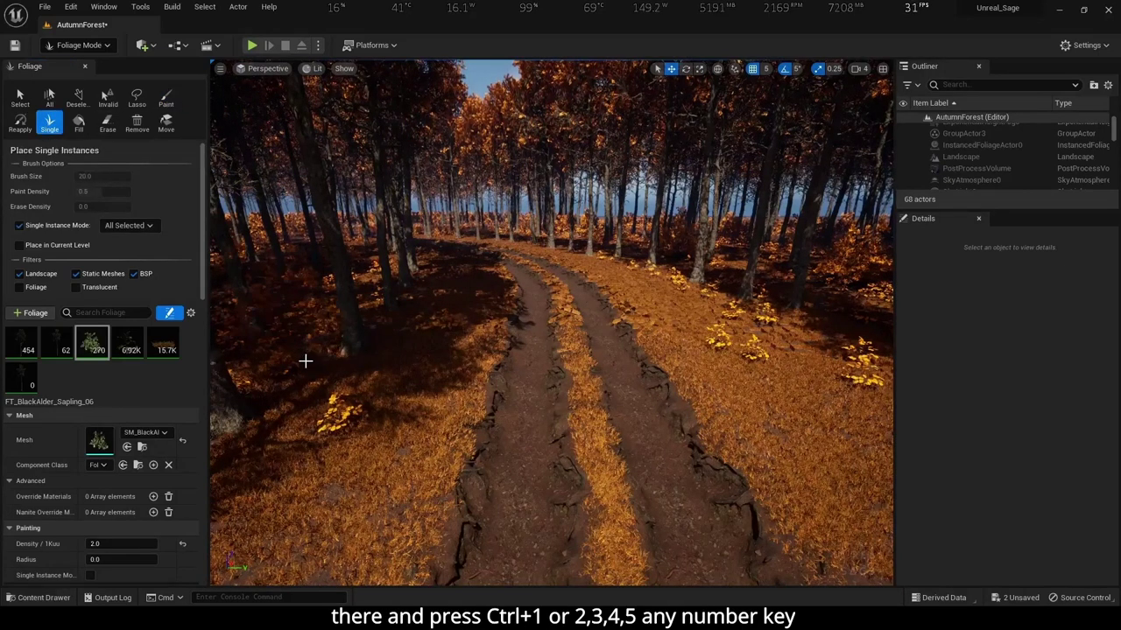
{"action": "right_click_drag", "start_coordinate": [365, 329], "coordinate": [486, 347]}
{"action": "left_click", "coordinate": [486, 347]}
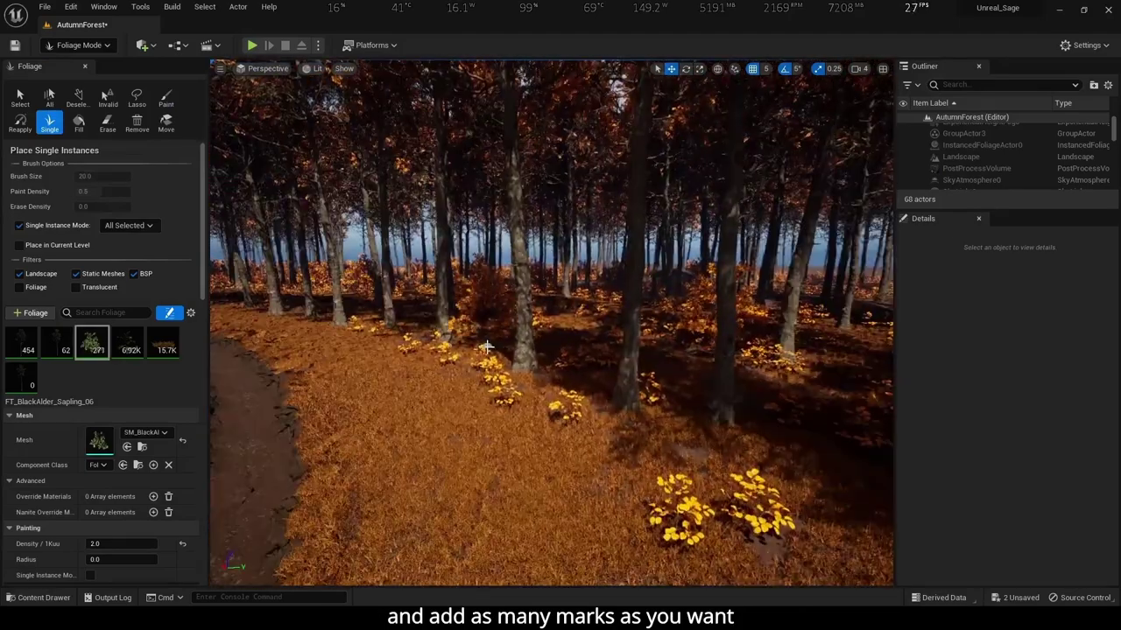
{"action": "right_click_drag", "start_coordinate": [574, 387], "coordinate": [700, 350]}
{"action": "left_click", "coordinate": [670, 362]}
{"action": "left_click", "coordinate": [515, 499]}
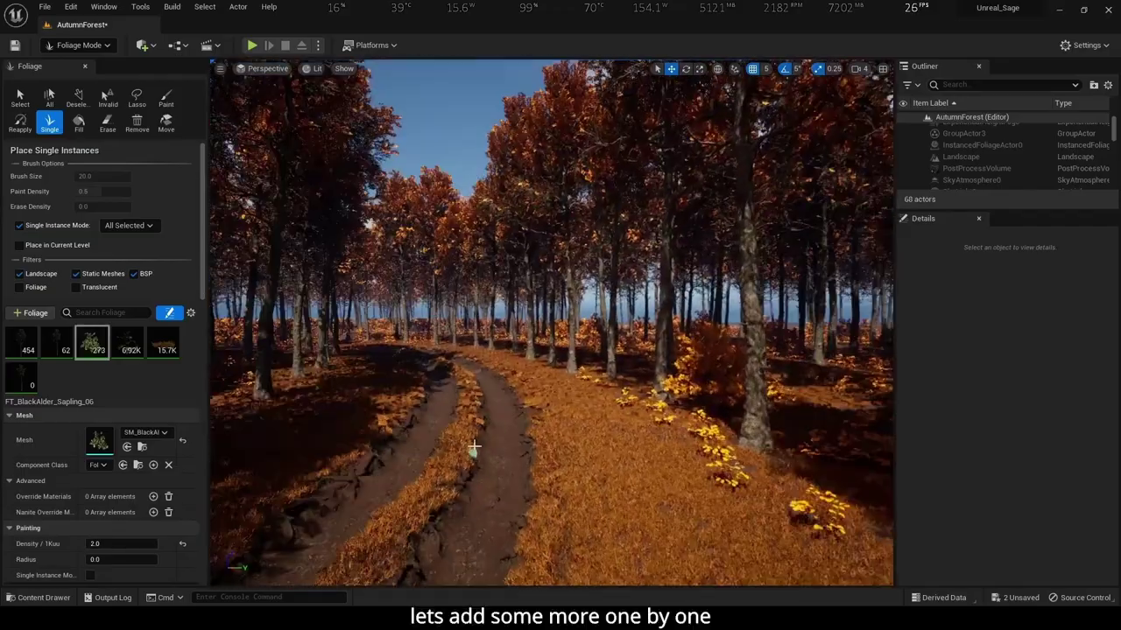
{"action": "right_click_drag", "start_coordinate": [515, 500], "coordinate": [470, 450]}
{"action": "left_click", "coordinate": [634, 477]}
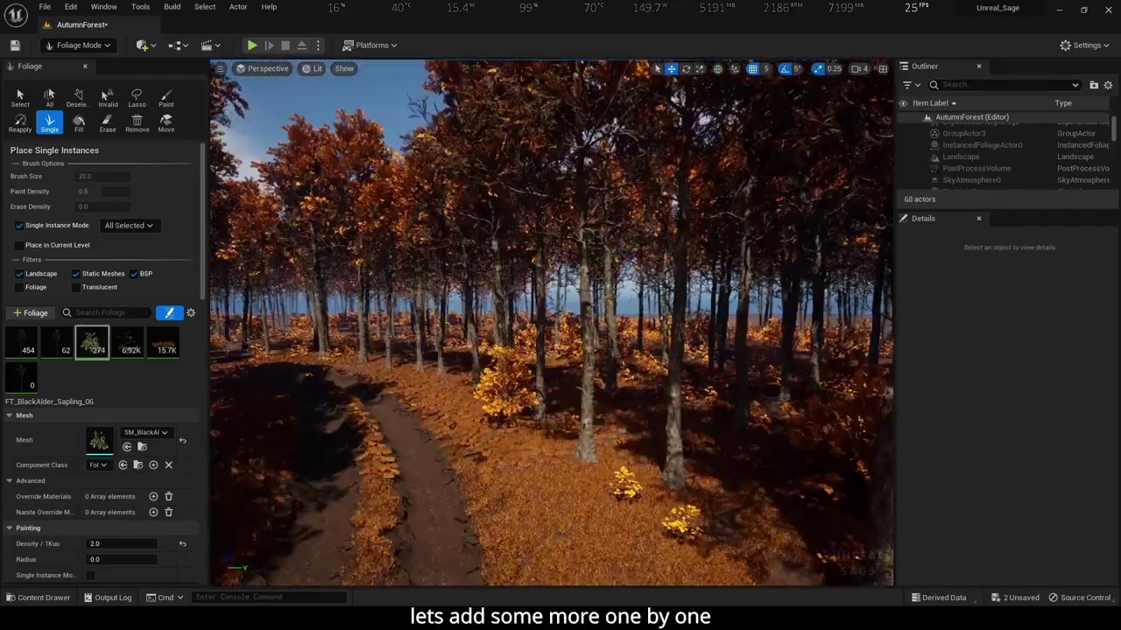
Place more single saplings along the path edge and save the level
{"action": "mouse_move", "coordinate": [635, 477]}
{"action": "right_mouse_down"}
{"action": "mouse_move", "coordinate": [652, 411]}
{"action": "mouse_move", "coordinate": [612, 394]}
{"action": "mouse_move", "coordinate": [583, 425]}
{"action": "right_mouse_up"}
{"action": "left_click", "coordinate": [847, 517]}
{"action": "left_click", "coordinate": [678, 411]}
{"action": "left_click", "coordinate": [618, 473]}
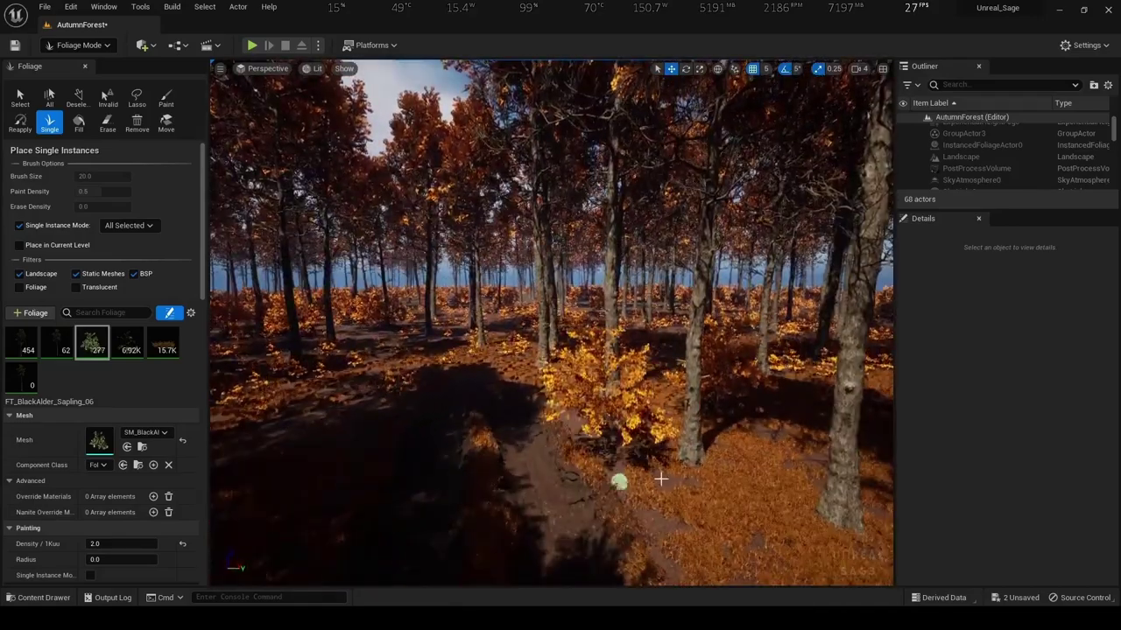
{"action": "mouse_move", "coordinate": [618, 475]}
{"action": "right_mouse_down"}
{"action": "mouse_move", "coordinate": [466, 573]}
{"action": "mouse_move", "coordinate": [534, 435]}
{"action": "right_mouse_up"}
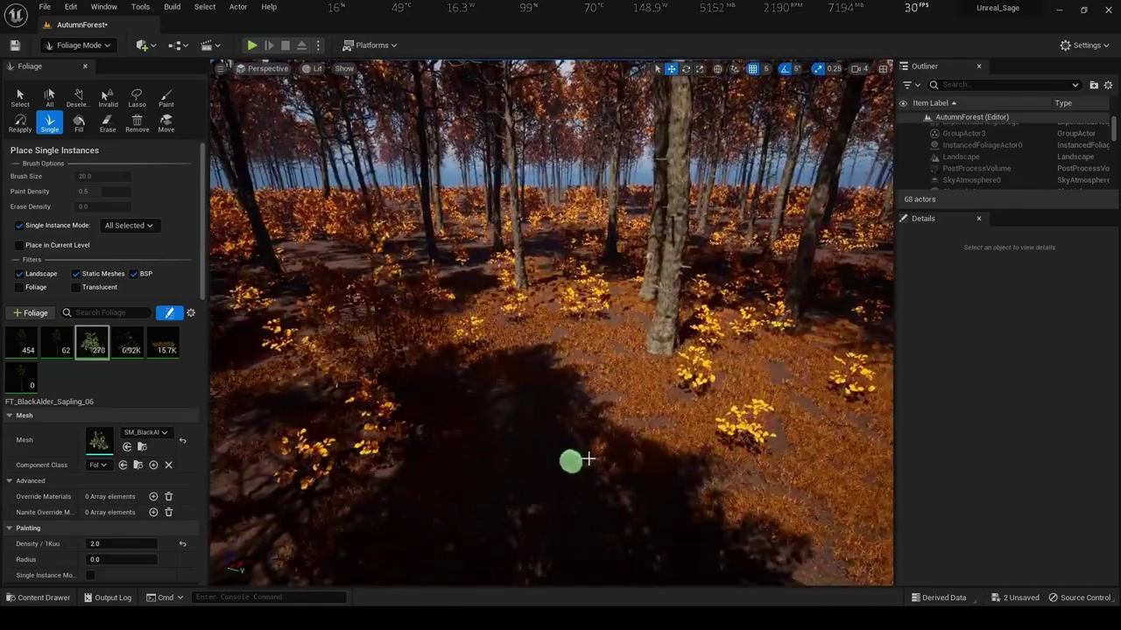
{"action": "left_click", "coordinate": [772, 403]}
{"action": "left_click", "coordinate": [723, 390]}
{"action": "right_click_drag", "start_coordinate": [722, 390], "coordinate": [394, 392]}
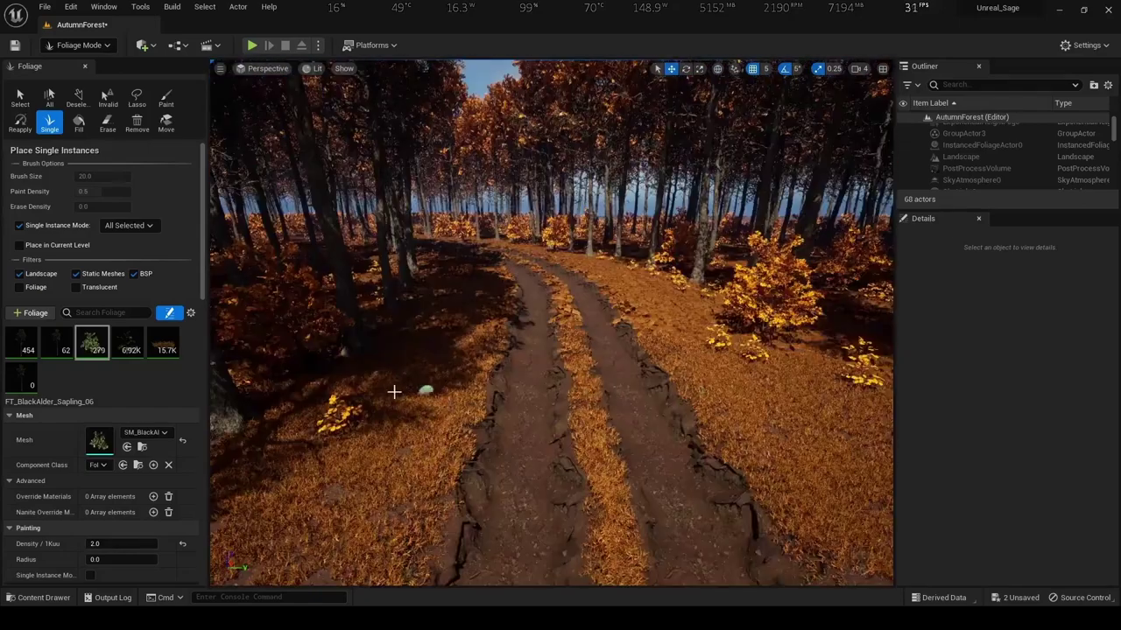
{"action": "left_click", "coordinate": [1033, 597]}
{"action": "left_click", "coordinate": [656, 440]}
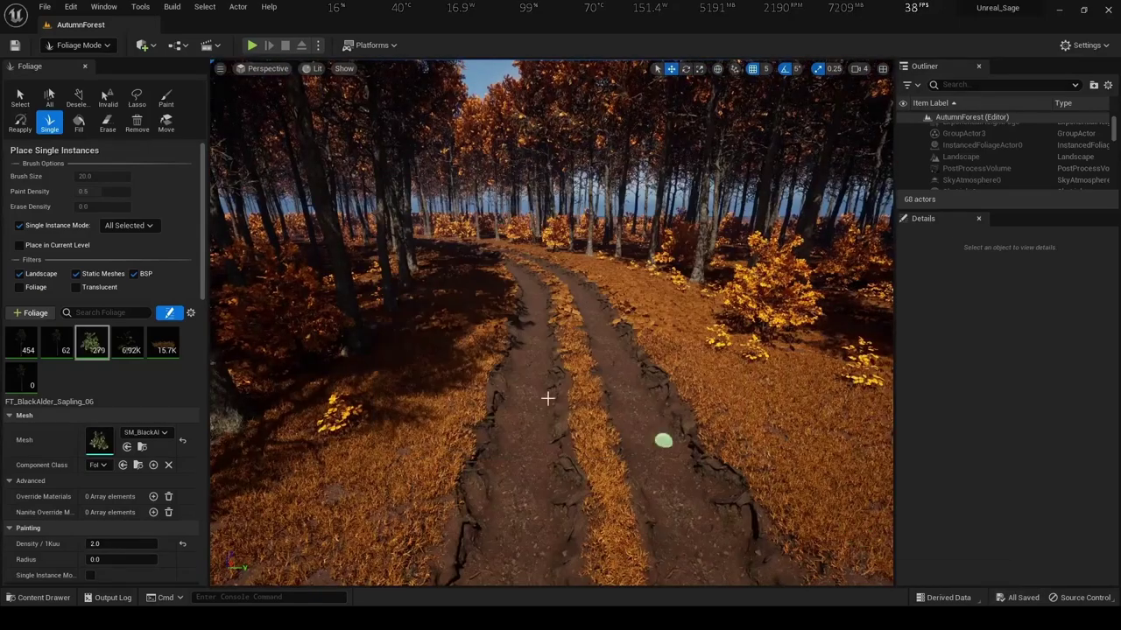
Place a few more saplings along the path and among the trees, reaching 284
{"action": "right_click_drag", "start_coordinate": [548, 395], "coordinate": [348, 368]}
{"action": "left_click", "coordinate": [393, 488]}
{"action": "left_click", "coordinate": [440, 475]}
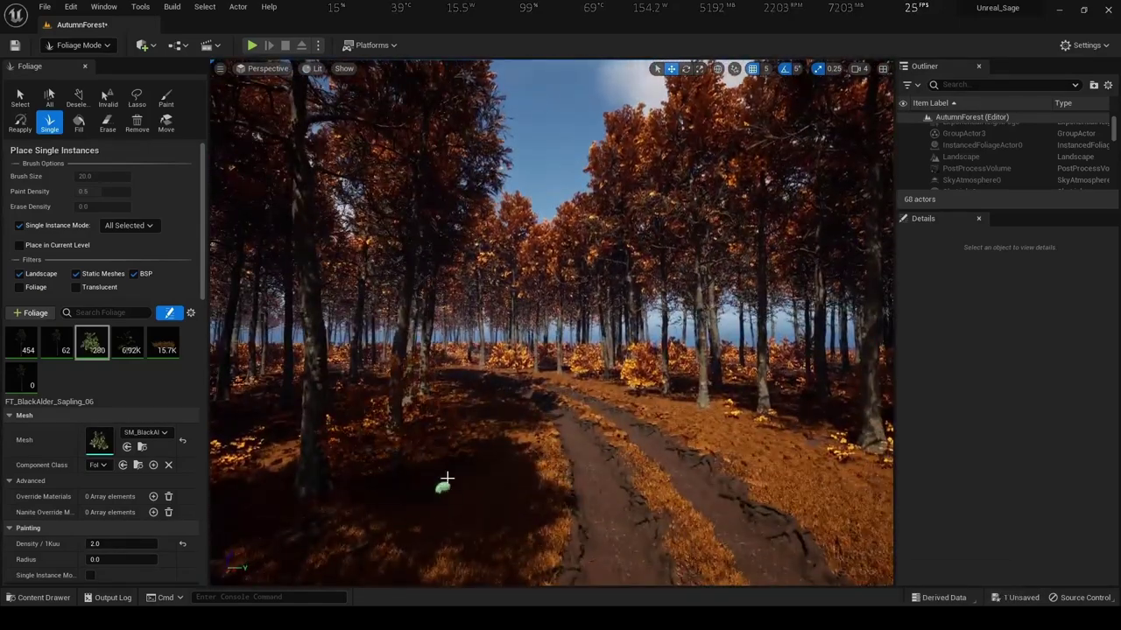
{"action": "scroll", "coordinate": [446, 464], "scroll_direction": "up", "scroll_amount": 3}
{"action": "right_click_drag", "start_coordinate": [569, 466], "coordinate": [513, 455]}
{"action": "left_click", "coordinate": [457, 417]}
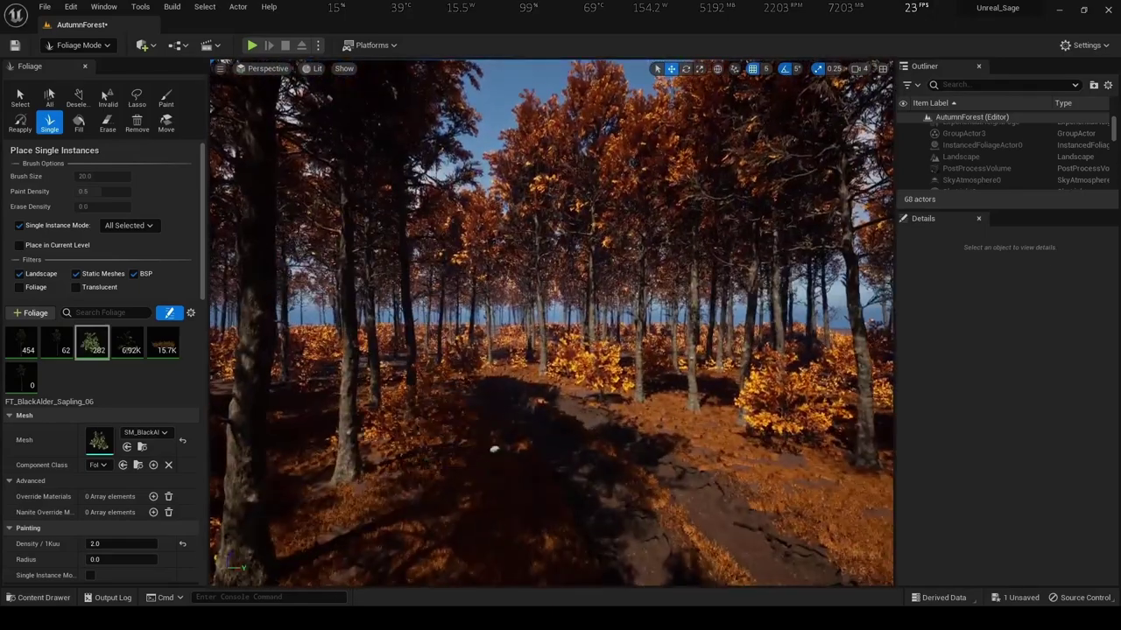
{"action": "right_click_drag", "start_coordinate": [456, 417], "coordinate": [350, 438]}
{"action": "left_click", "coordinate": [457, 417]}
{"action": "right_click_drag", "start_coordinate": [457, 417], "coordinate": [522, 441]}
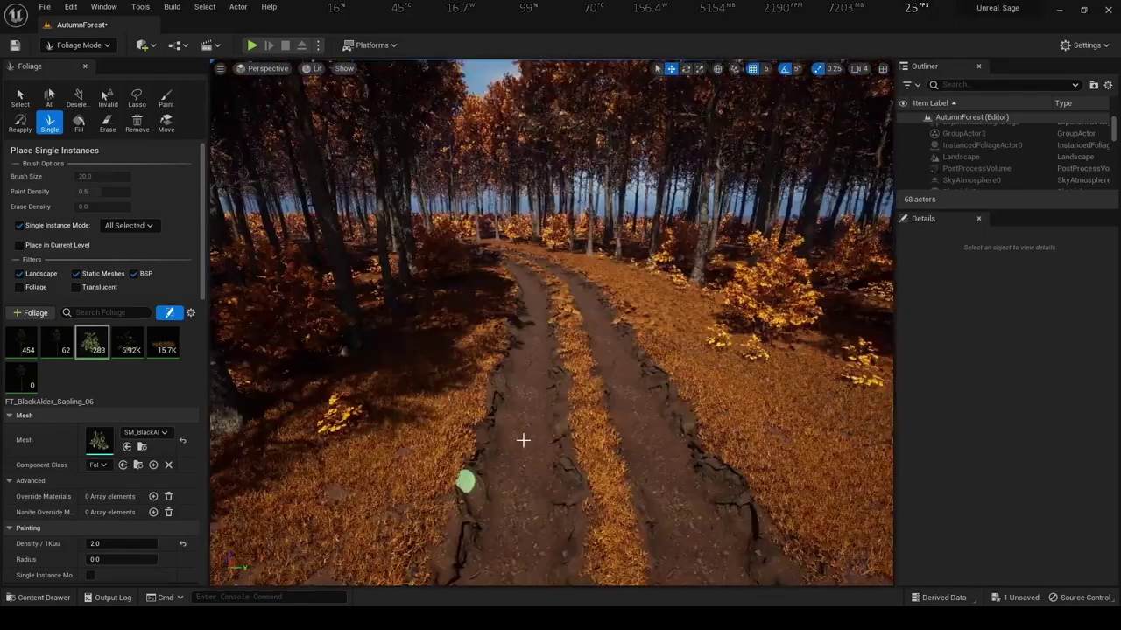
{"action": "left_click", "coordinate": [611, 330]}
Fly along the path to review the placed saplings and bring up the editor modes list
{"action": "right_click_drag", "start_coordinate": [611, 330], "coordinate": [604, 331]}
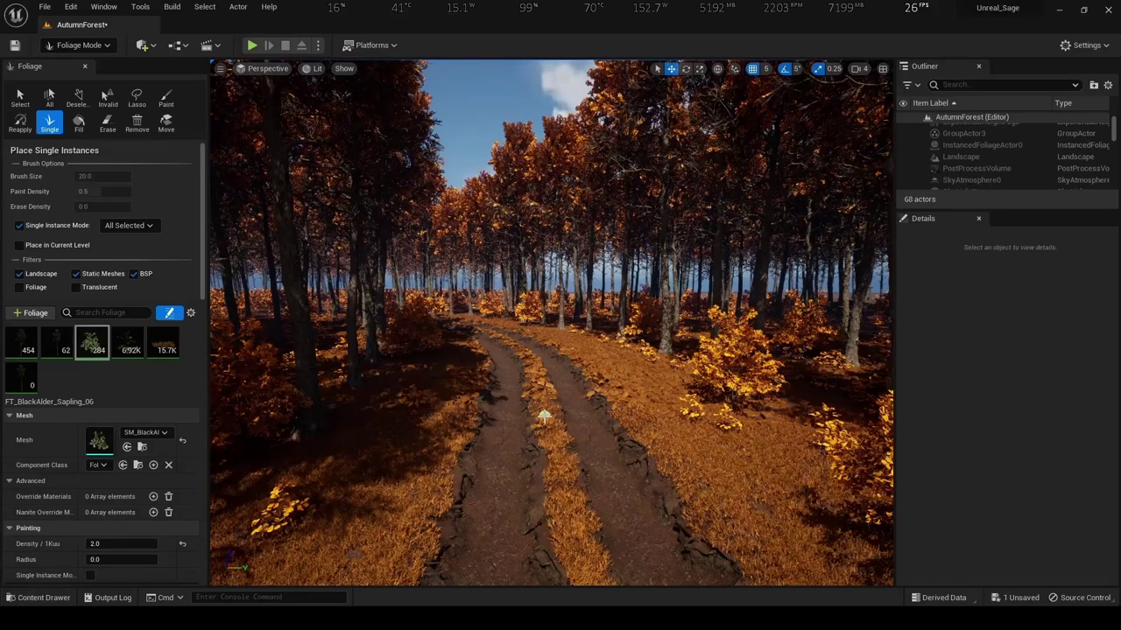
{"action": "right_click_drag", "start_coordinate": [544, 417], "coordinate": [595, 411]}
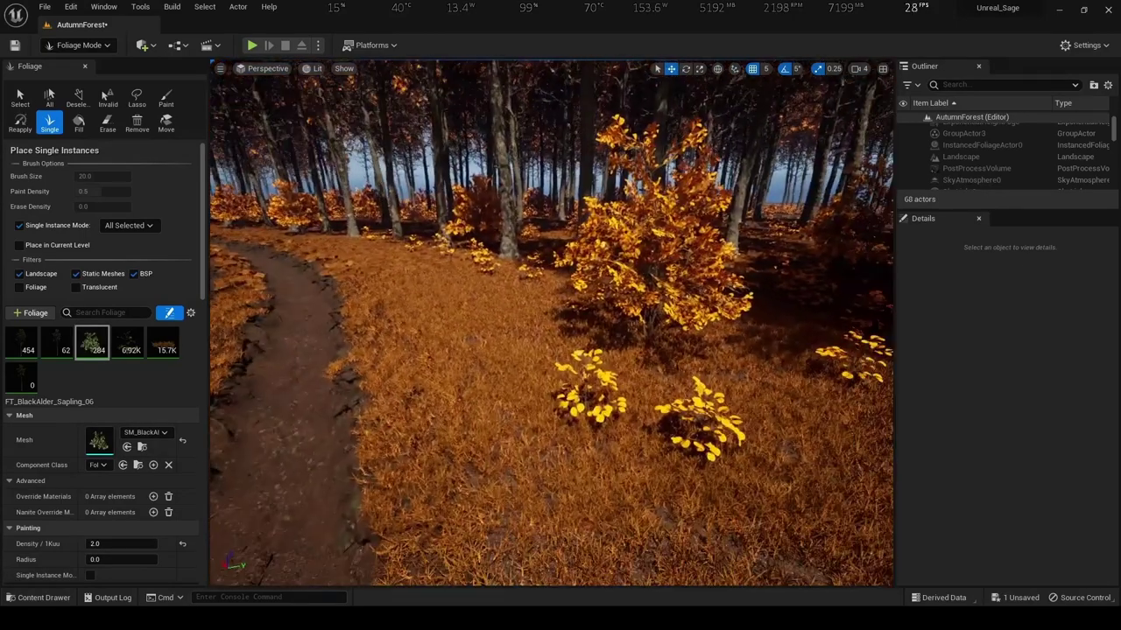
{"action": "right_click_drag", "start_coordinate": [803, 433], "coordinate": [788, 432]}
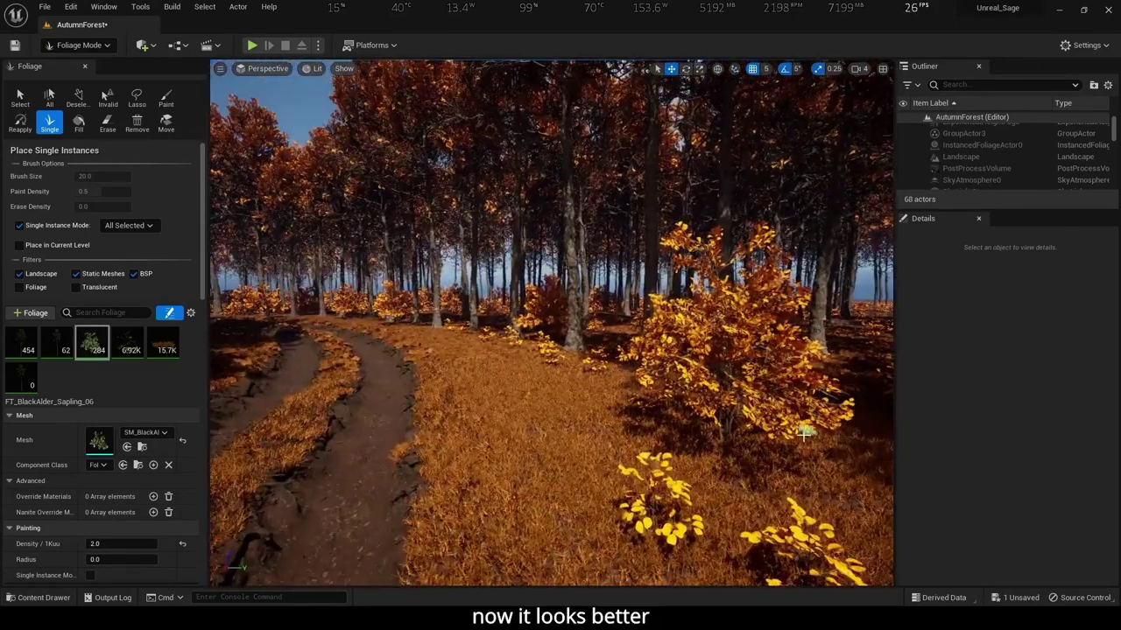
{"action": "scroll", "coordinate": [996, 145], "scroll_direction": "up", "scroll_amount": 2}
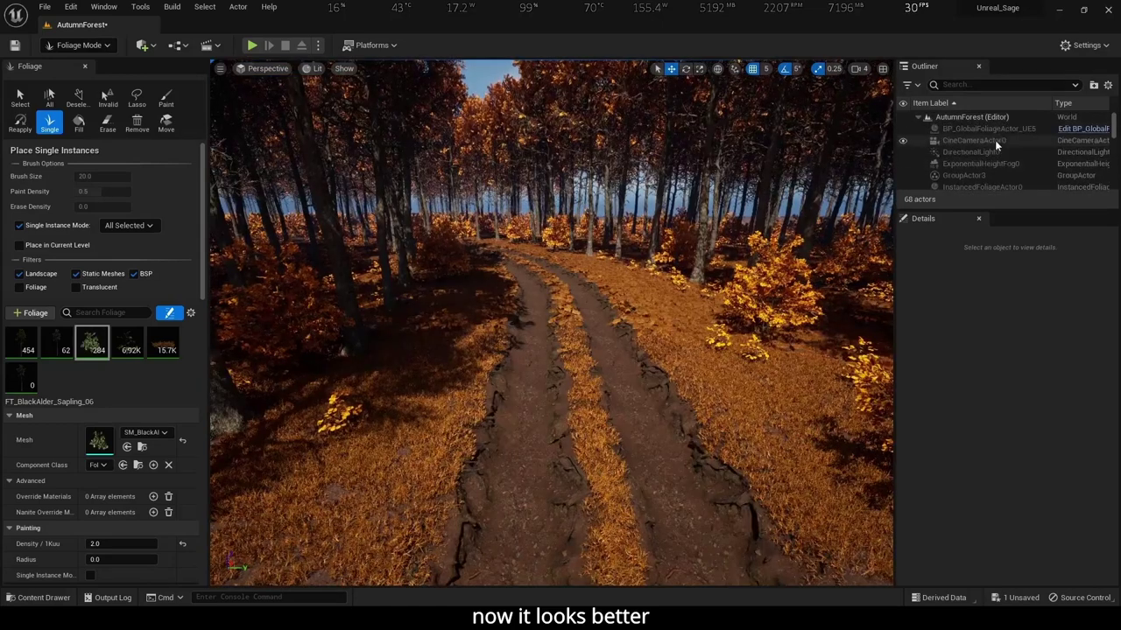
{"action": "left_click", "coordinate": [79, 44]}
Return to Selection Mode, save the level, and select BP_GlobalFoliageActor_UE5
{"action": "left_click", "coordinate": [84, 63]}
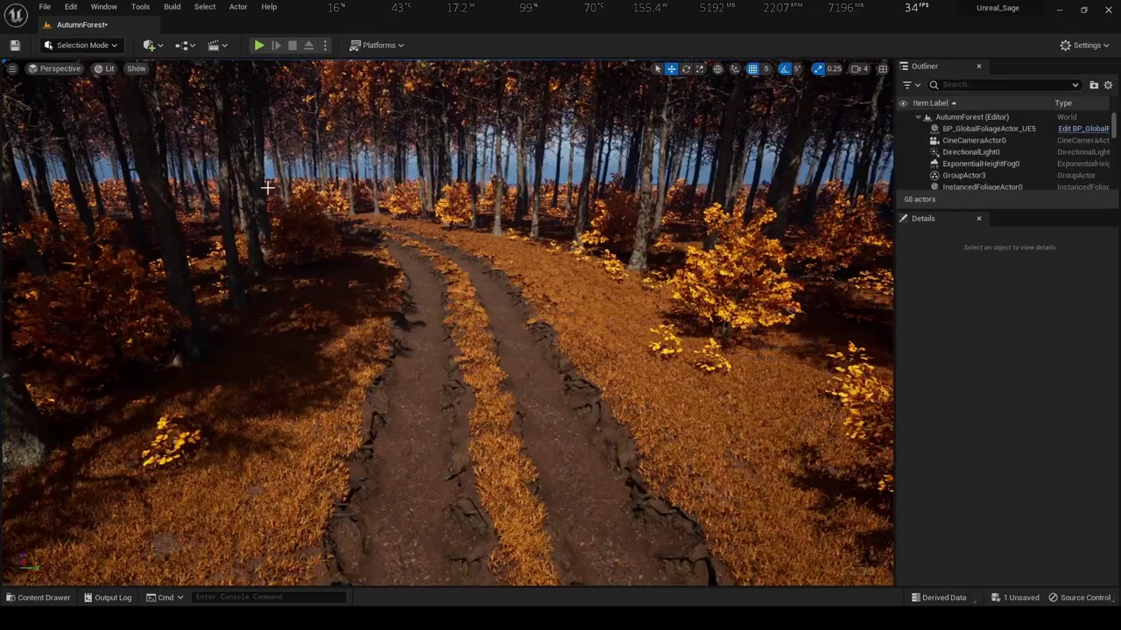
{"action": "key", "text": "ctrl+s"}
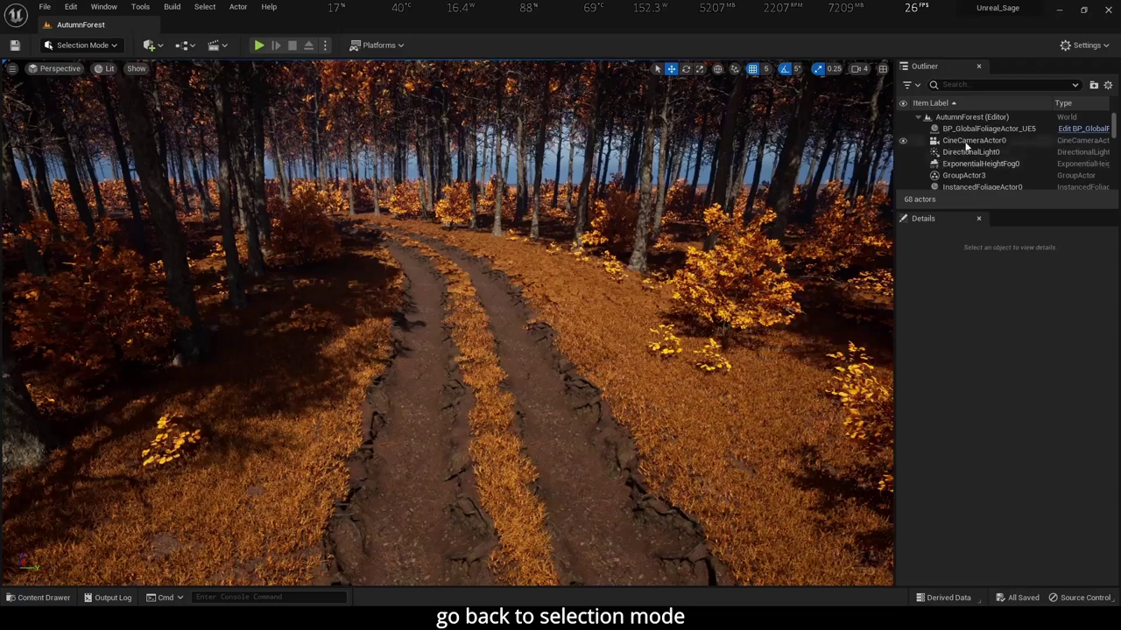
{"action": "left_click", "coordinate": [979, 128]}
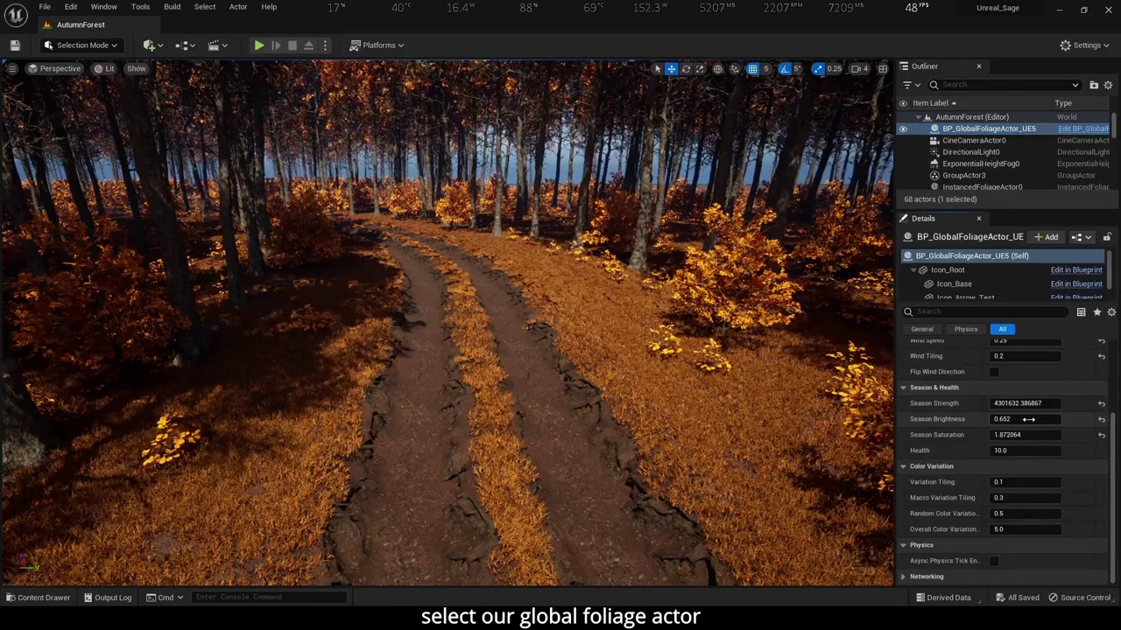
Drag its Season Brightness down from 0.652 to about 0.268
{"action": "left_click_drag", "start_coordinate": [1027, 419], "coordinate": [1000, 420]}
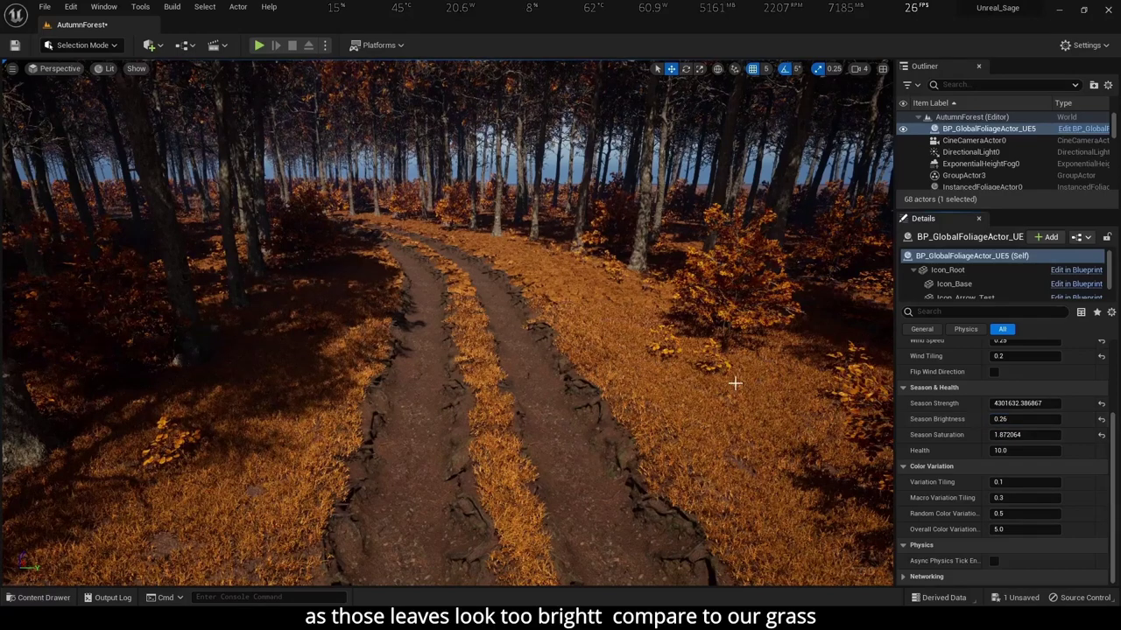
{"action": "left_click_drag", "start_coordinate": [1007, 419], "coordinate": [998, 419]}
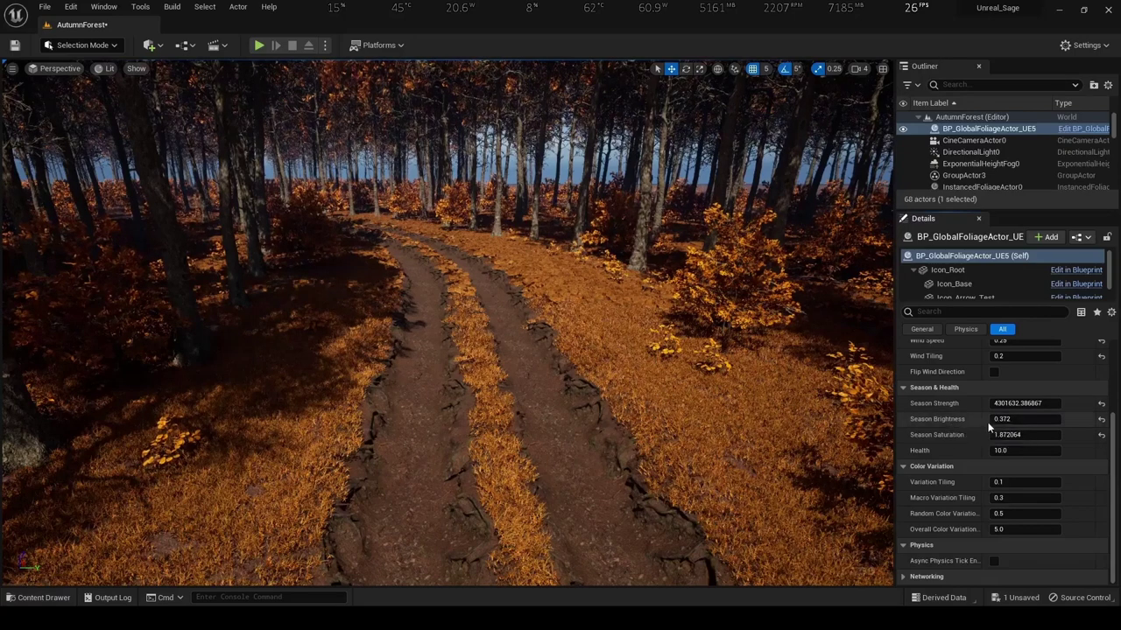
{"action": "left_click_drag", "start_coordinate": [998, 419], "coordinate": [992, 420]}
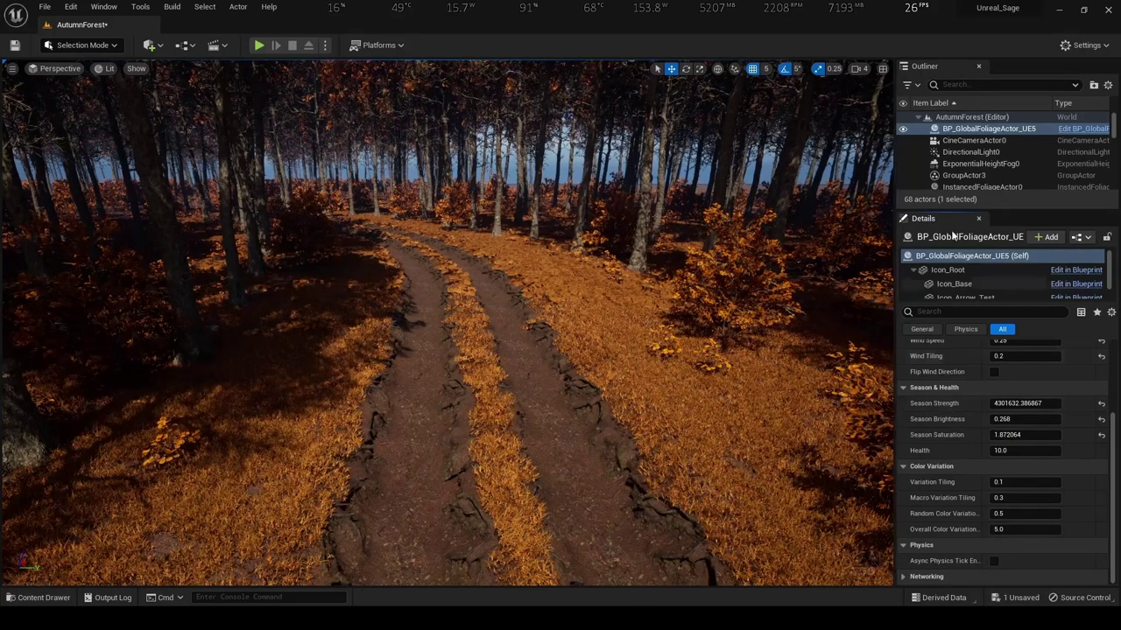
Select DirectionalLight0 and raise its Intensity from 7.0 to 10.0 lux
{"action": "left_click", "coordinate": [966, 153]}
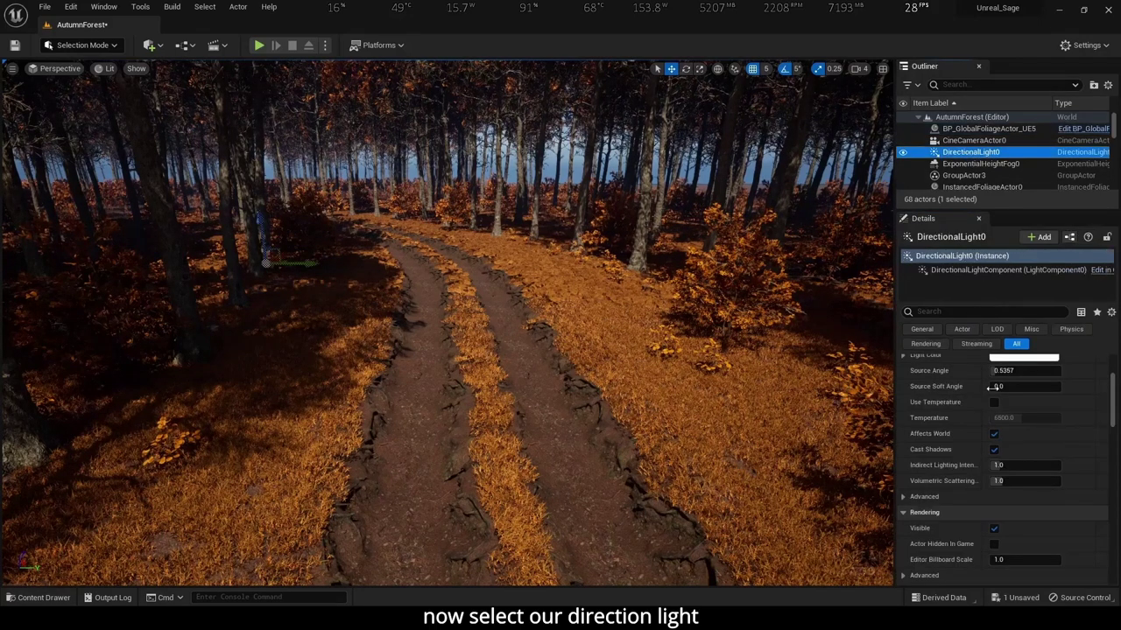
{"action": "scroll", "coordinate": [1020, 400], "scroll_direction": "up", "scroll_amount": 2}
{"action": "scroll", "coordinate": [1020, 399], "scroll_direction": "up", "scroll_amount": 2}
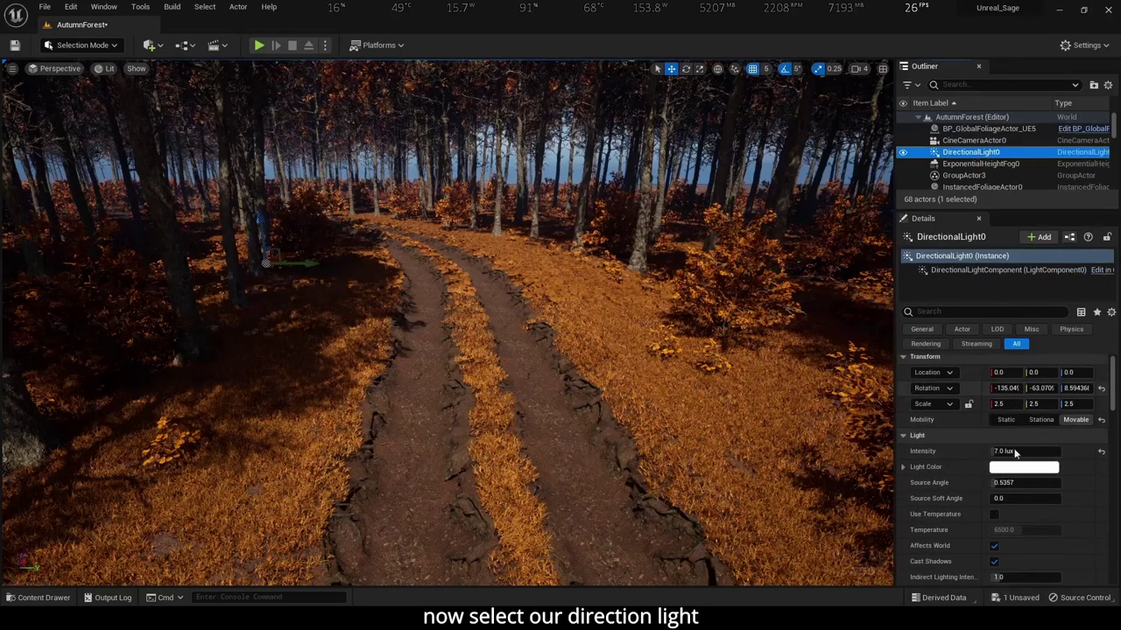
{"action": "left_click", "coordinate": [1014, 451]}
{"action": "type", "text": "0"}
{"action": "key", "text": "Return"}
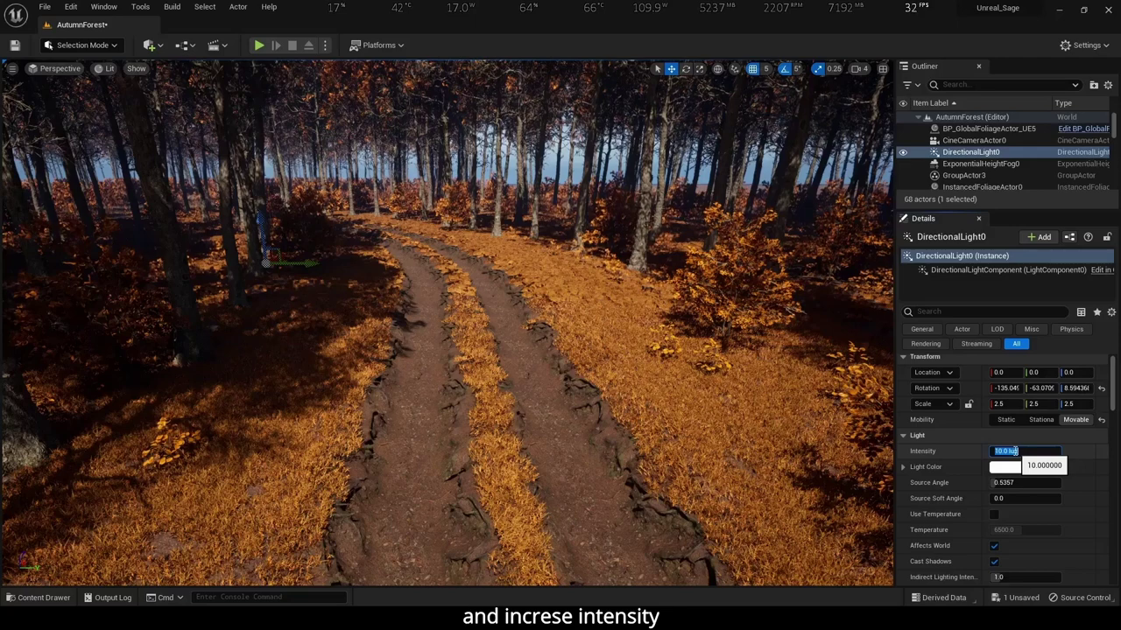
{"action": "type", "text": "2"}
{"action": "key", "text": "Return"}
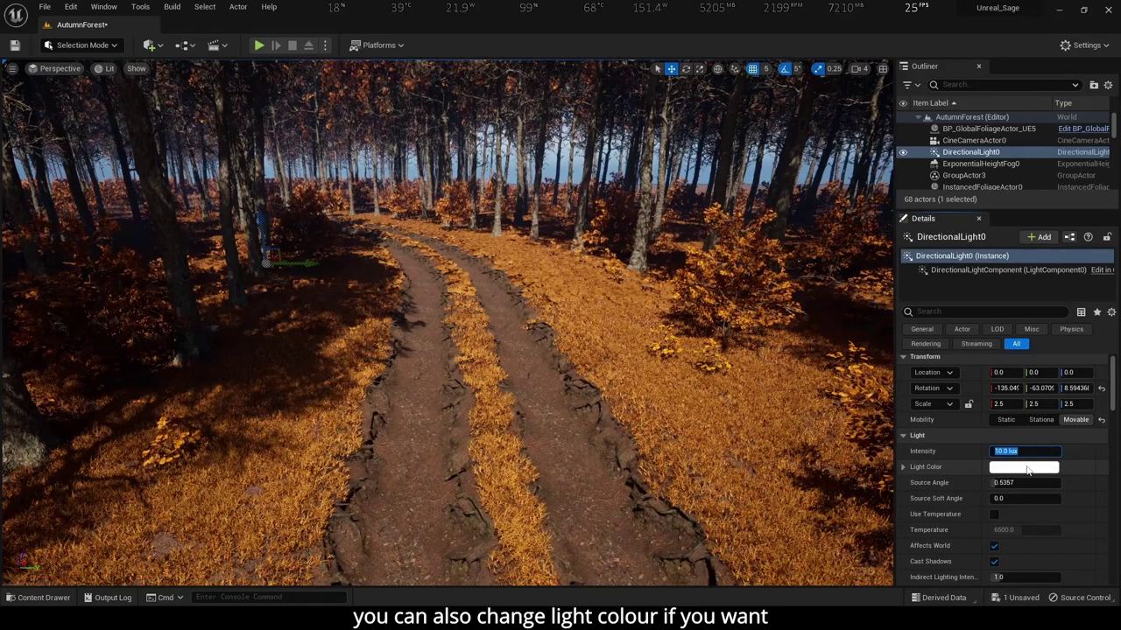
{"action": "left_click", "coordinate": [1026, 468]}
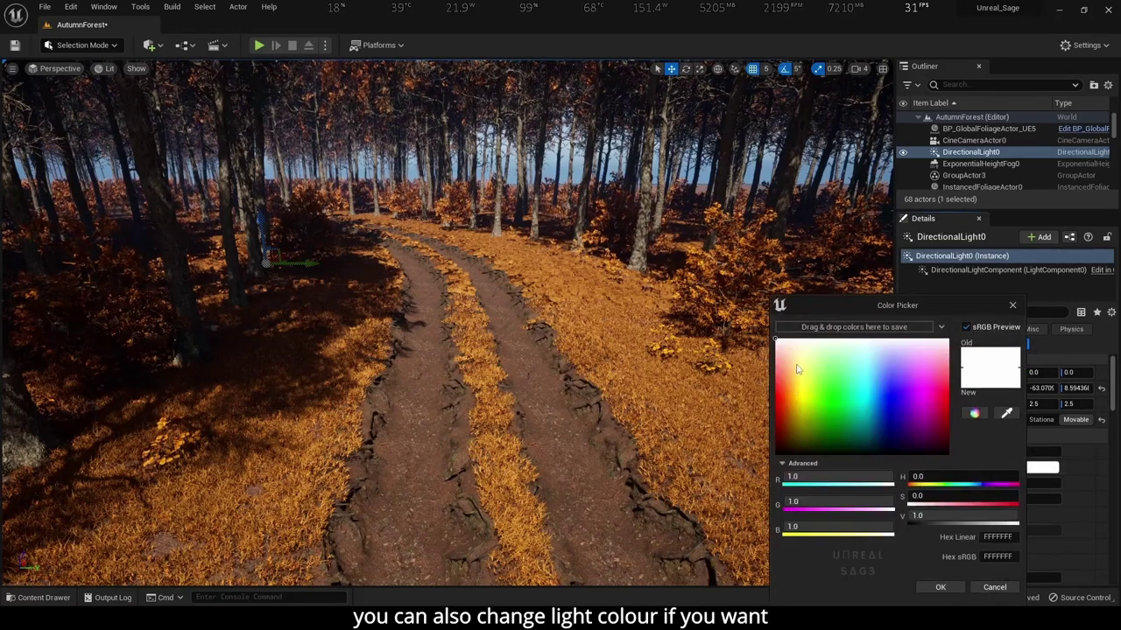
{"action": "mouse_move", "coordinate": [797, 369]}
{"action": "left_mouse_down"}
{"action": "mouse_move", "coordinate": [803, 358]}
{"action": "mouse_move", "coordinate": [805, 386]}
{"action": "left_mouse_up"}
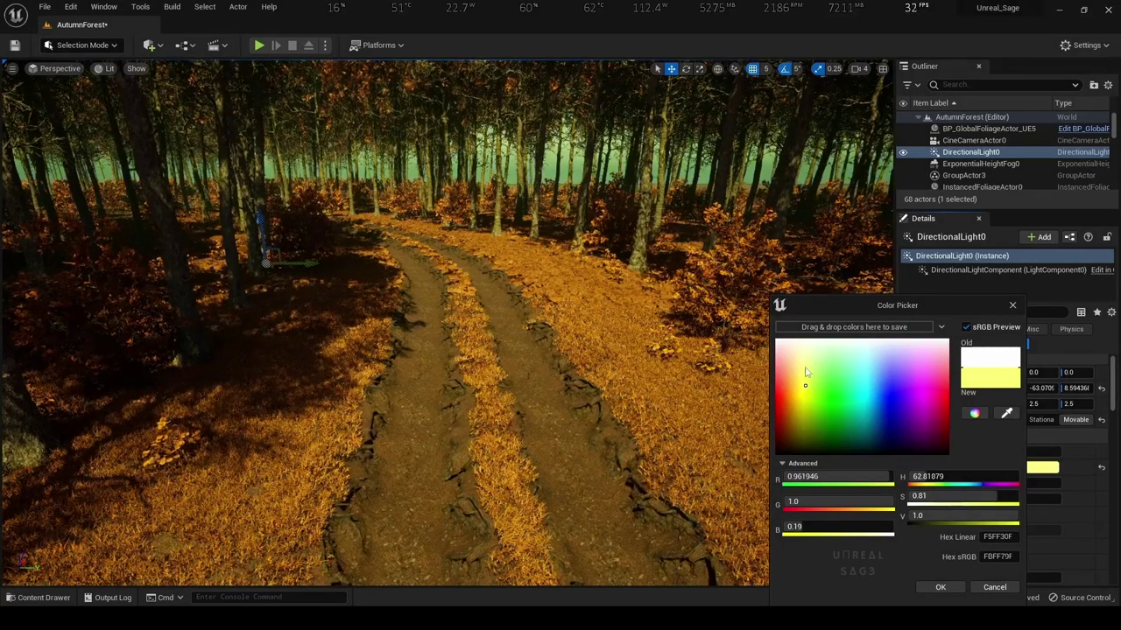
{"action": "left_click", "coordinate": [803, 360]}
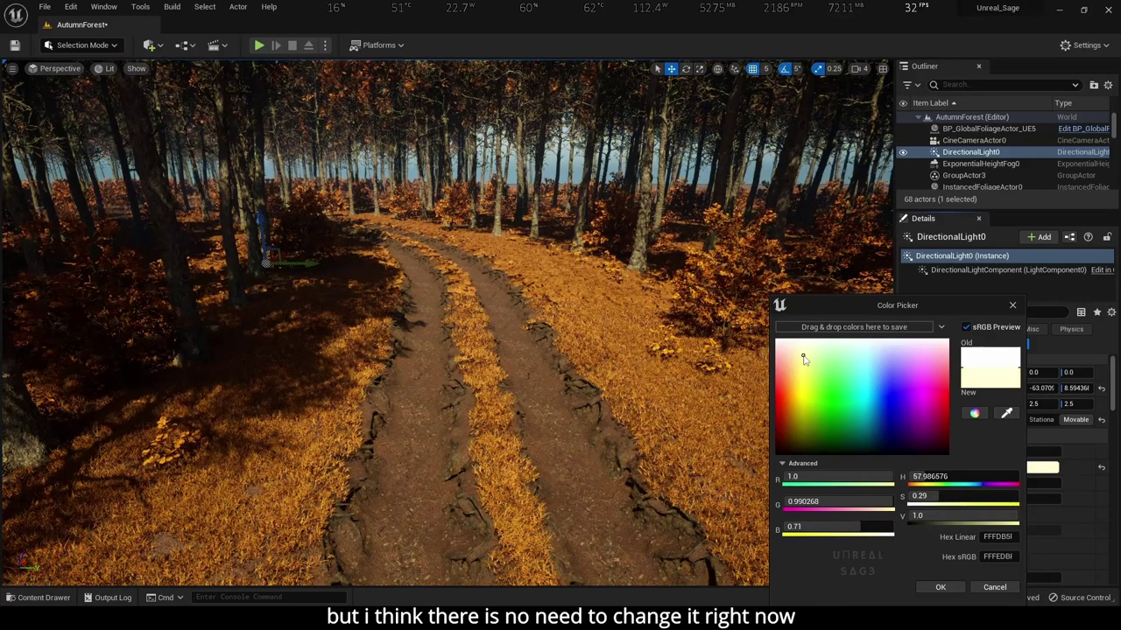
{"action": "left_click", "coordinate": [997, 588]}
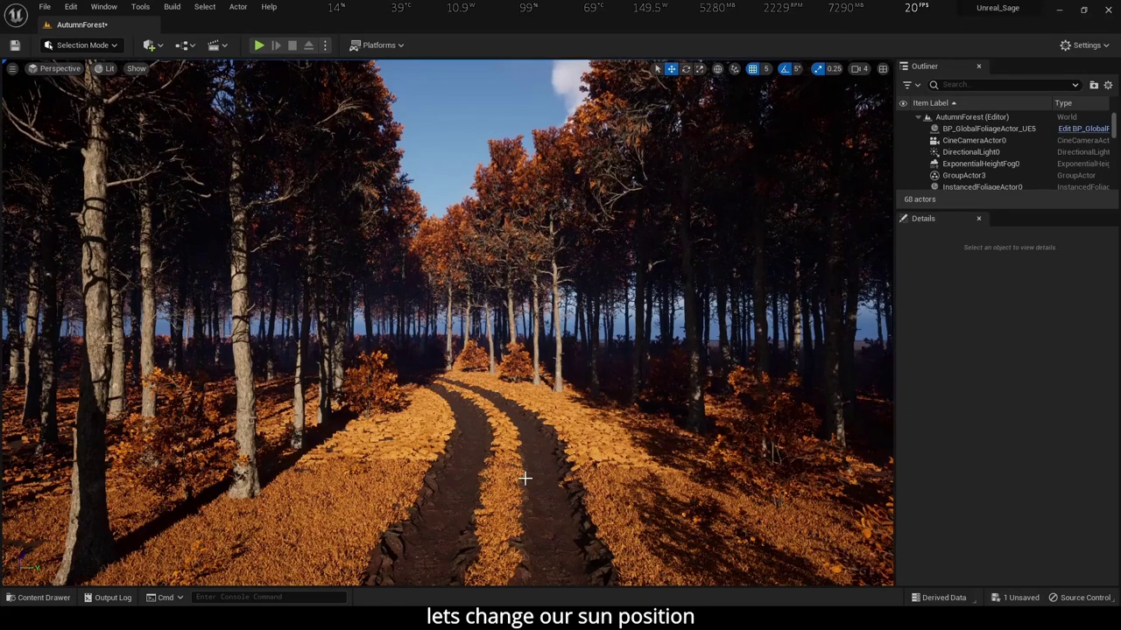
Rotate DirectionalLight0 with Alt+L and Ctrl+L to lower the sun angle, then fly forward along the path
{"action": "key", "text": "alt+l"}
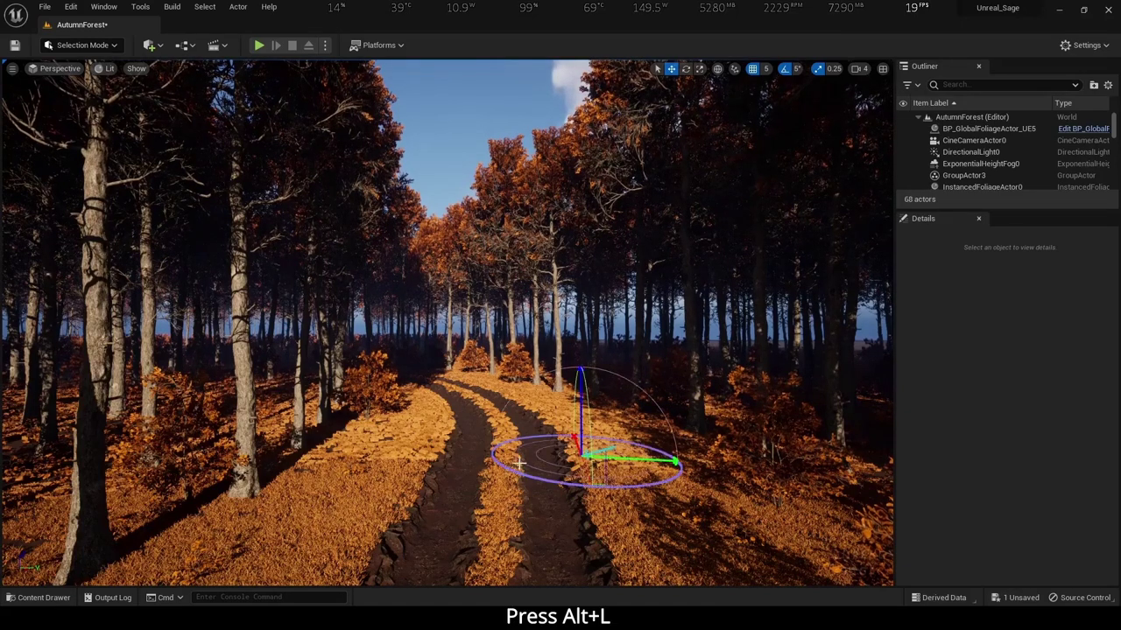
{"action": "key", "text": "alt+l"}
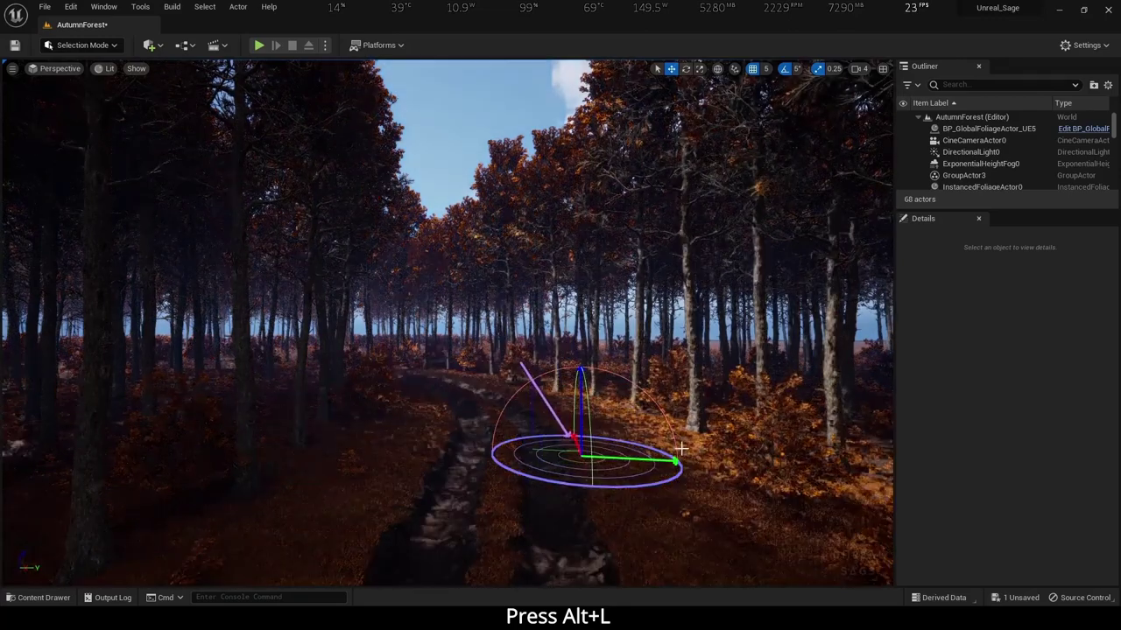
{"action": "key", "text": "alt+l"}
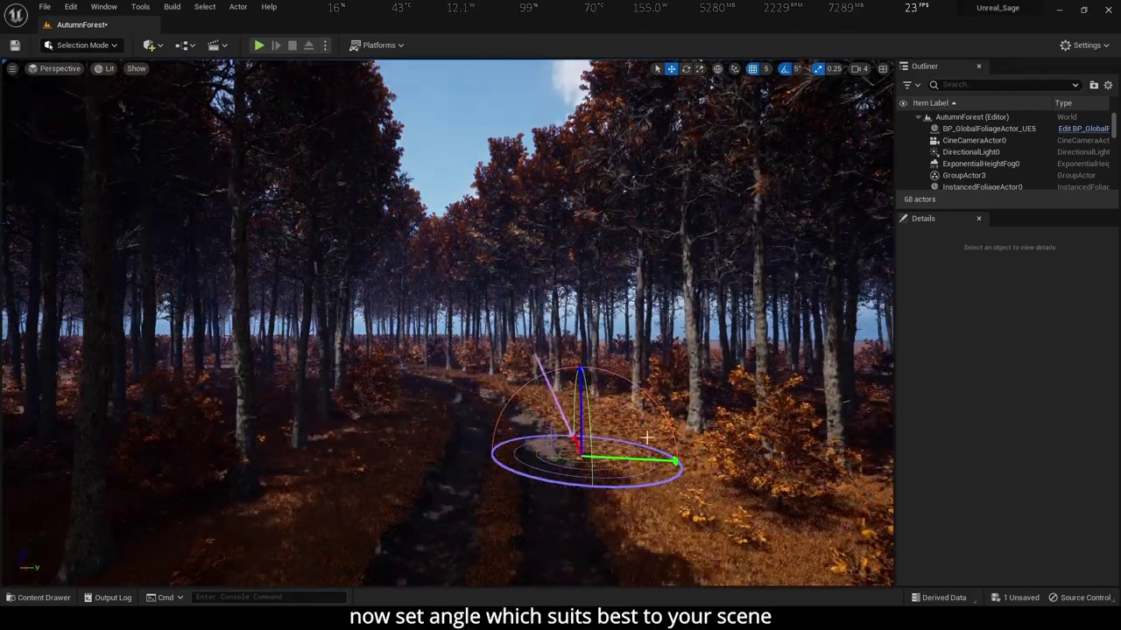
{"action": "key", "text": "alt+l"}
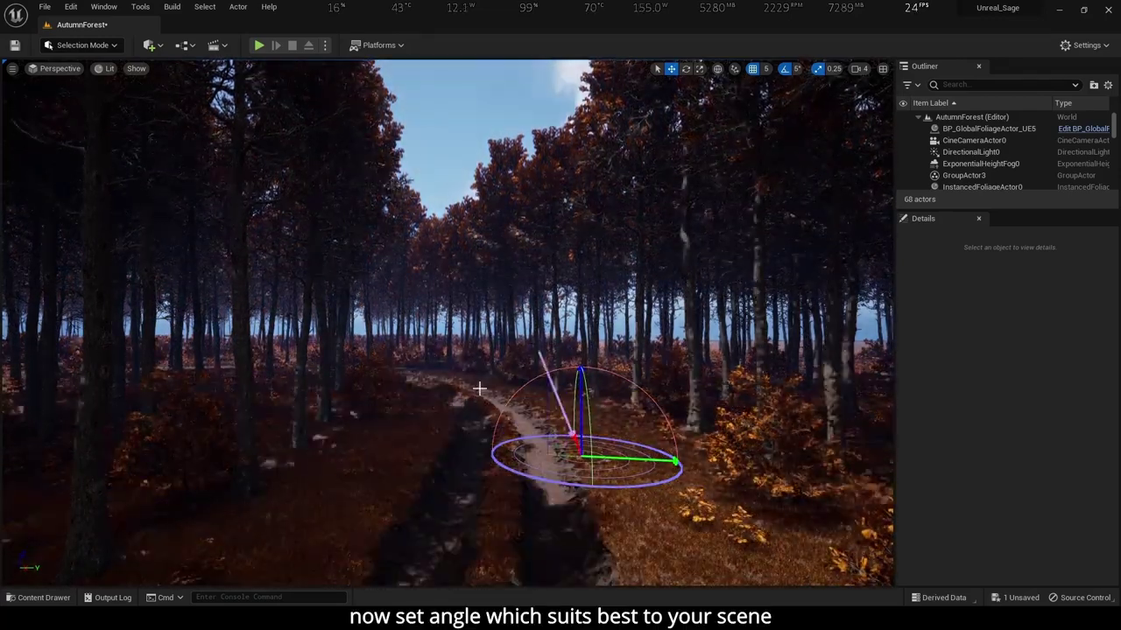
{"action": "key", "text": "ctrl+l"}
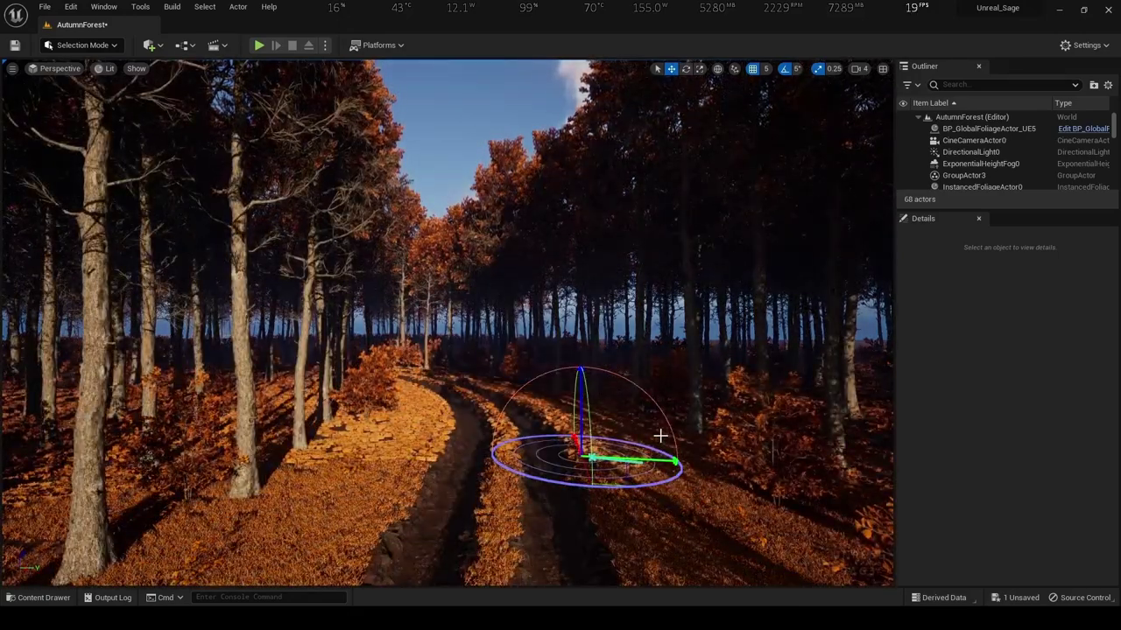
{"action": "key", "text": "ctrl+l"}
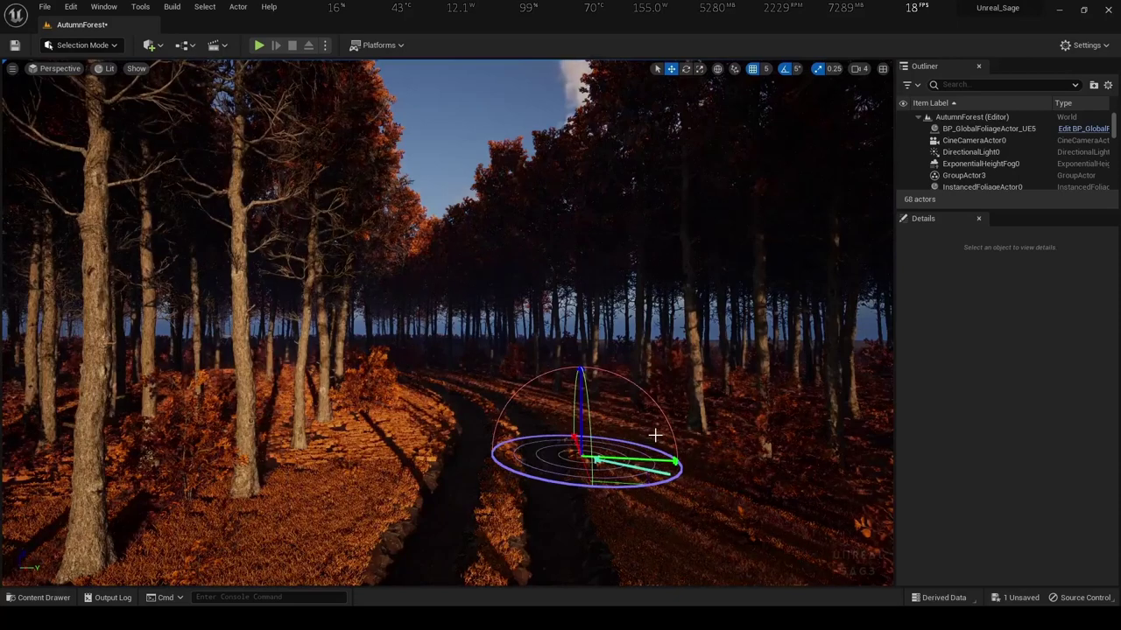
{"action": "key", "text": "ctrl+l"}
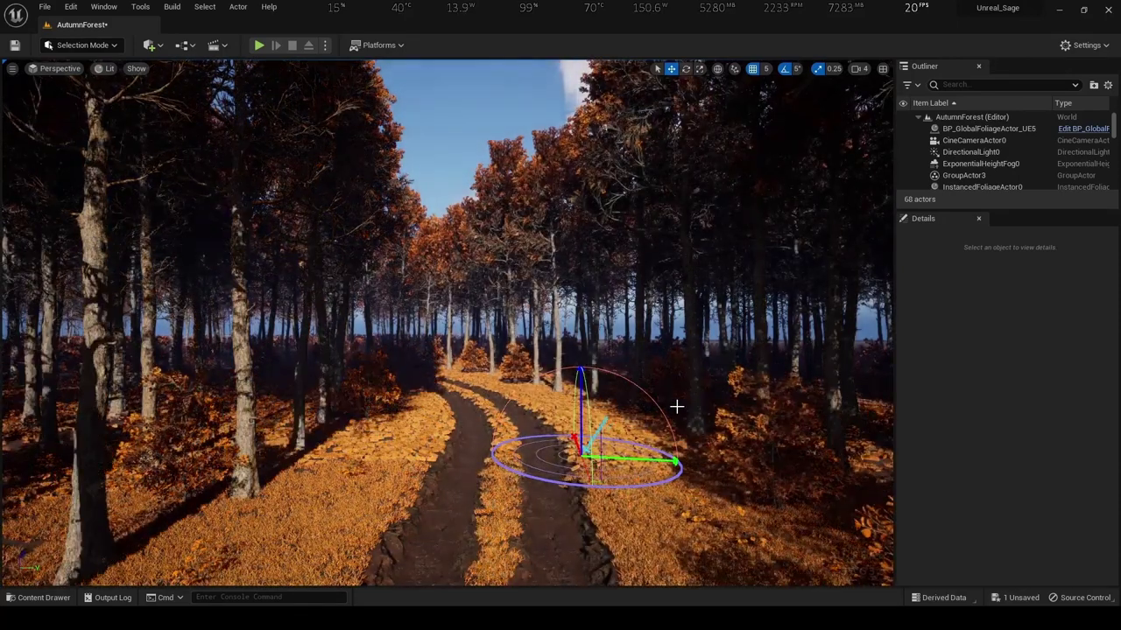
{"action": "key", "text": "ctrl+l"}
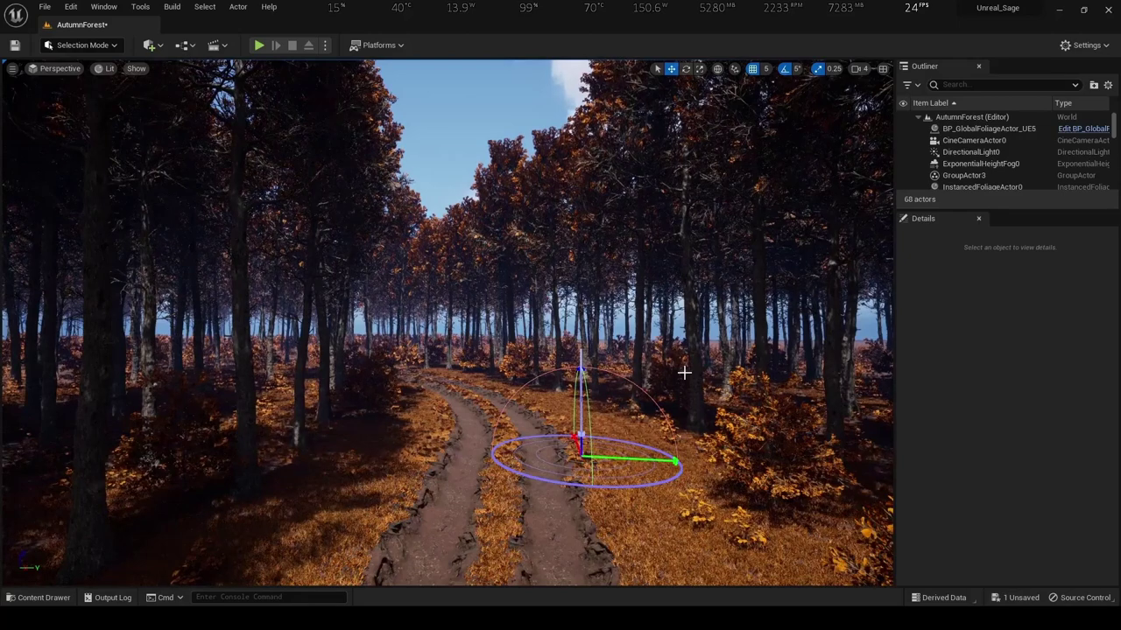
{"action": "left_click_drag", "start_coordinate": [684, 373], "coordinate": [438, 161]}
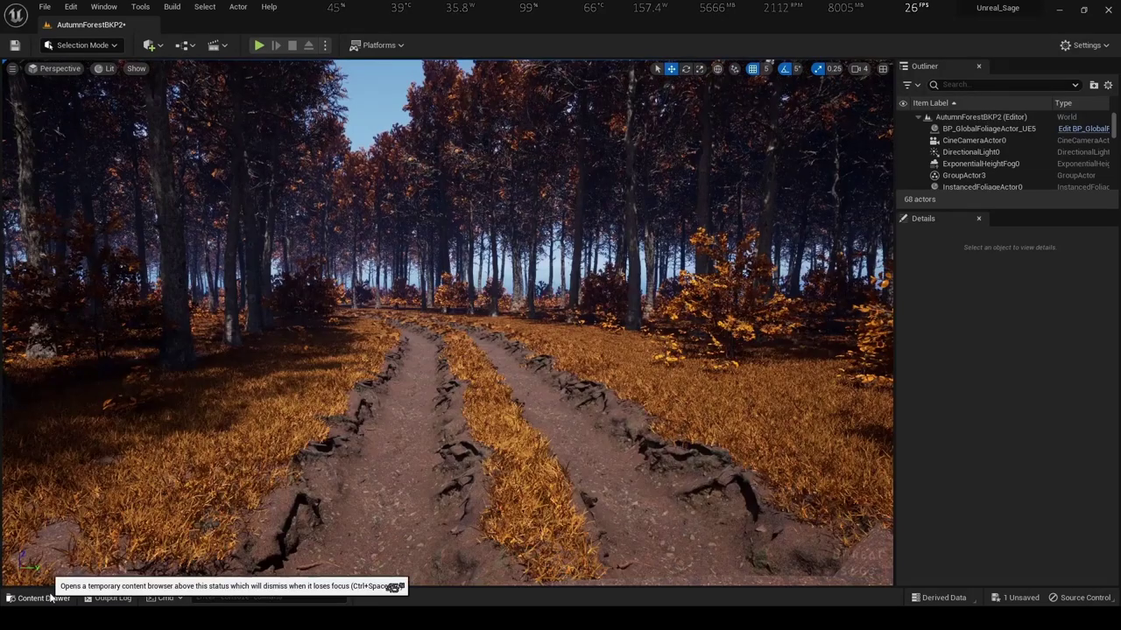
Drag the 02_Old_Stump_rcnxx LOD0 stump onto the grass left of the path, then cancel with Esc
{"action": "left_click", "coordinate": [50, 596]}
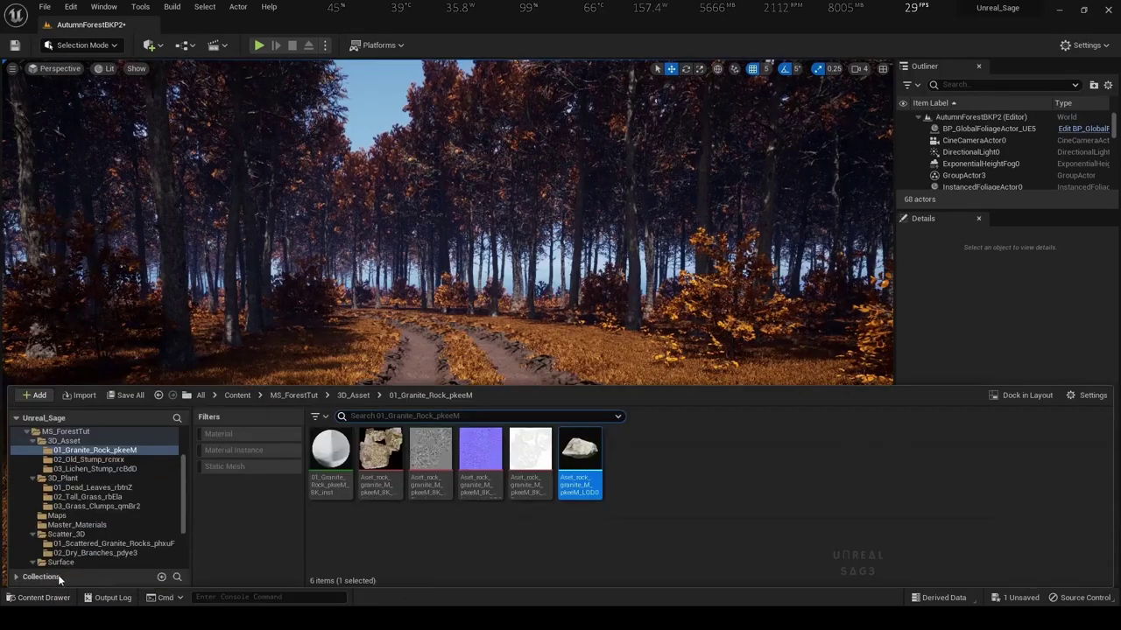
{"action": "key", "text": "alt+Left"}
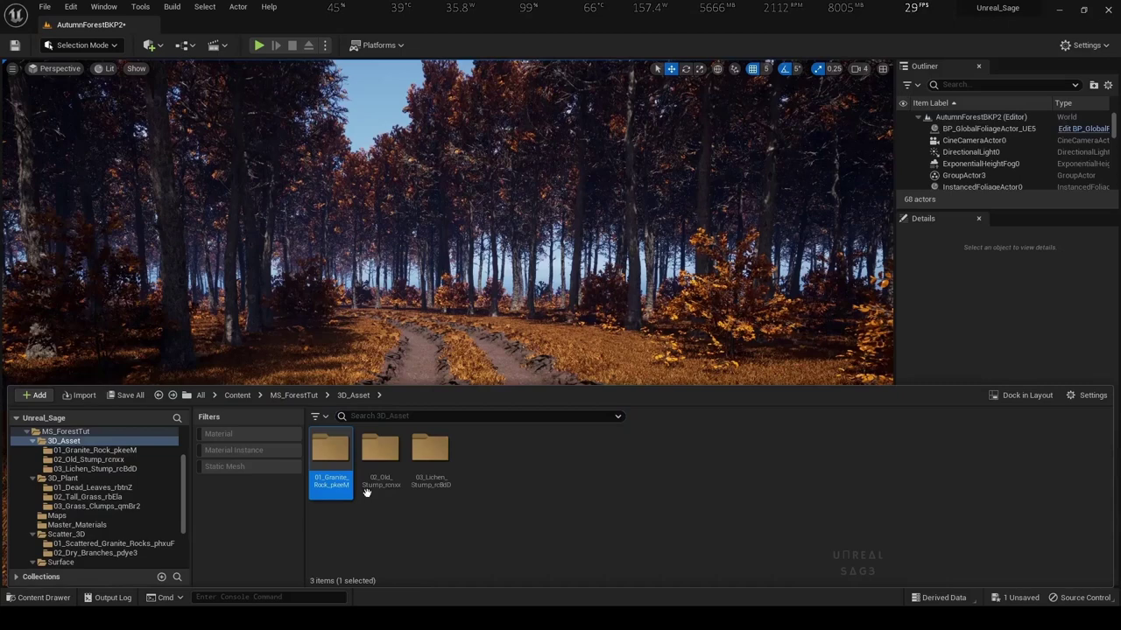
{"action": "double_click", "coordinate": [373, 474]}
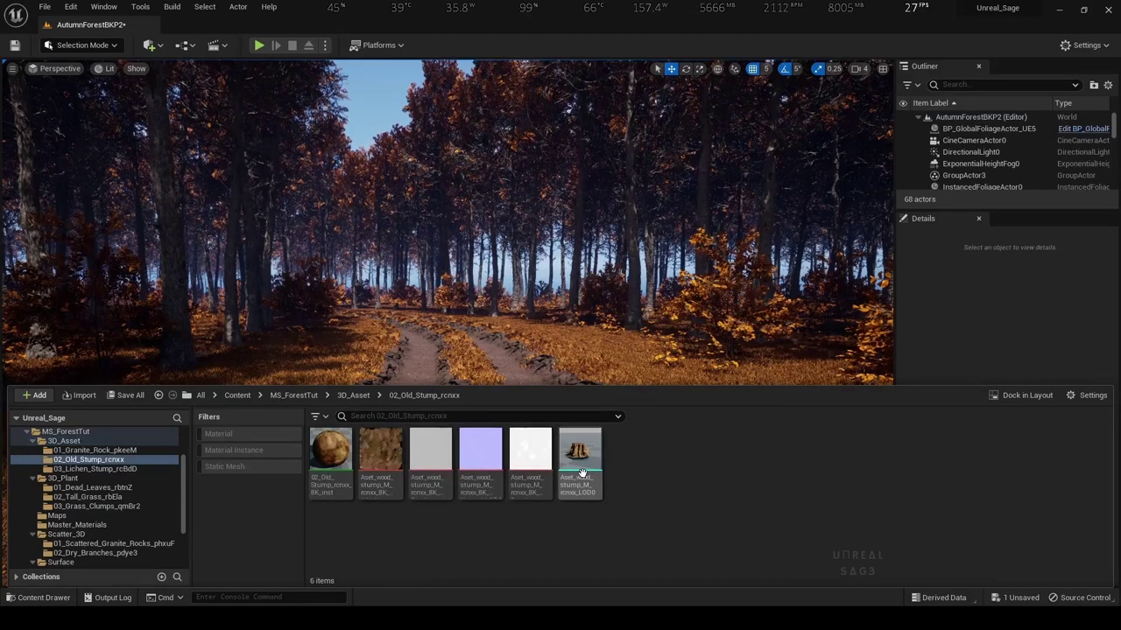
{"action": "left_click_drag", "start_coordinate": [581, 472], "coordinate": [343, 324]}
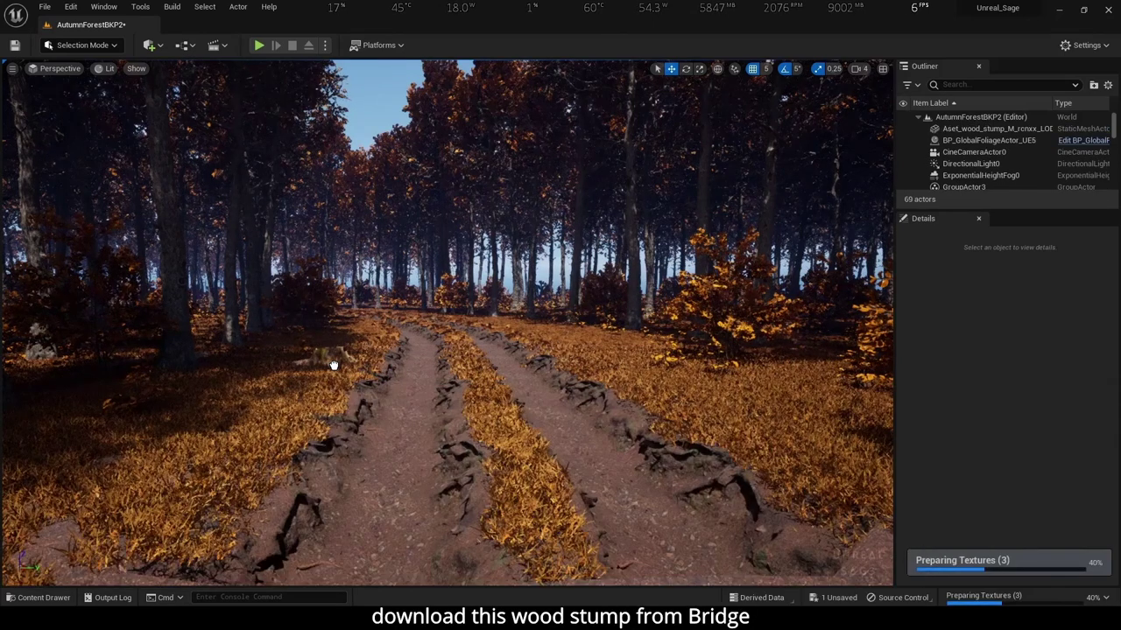
{"action": "left_click_drag", "start_coordinate": [333, 365], "coordinate": [282, 400]}
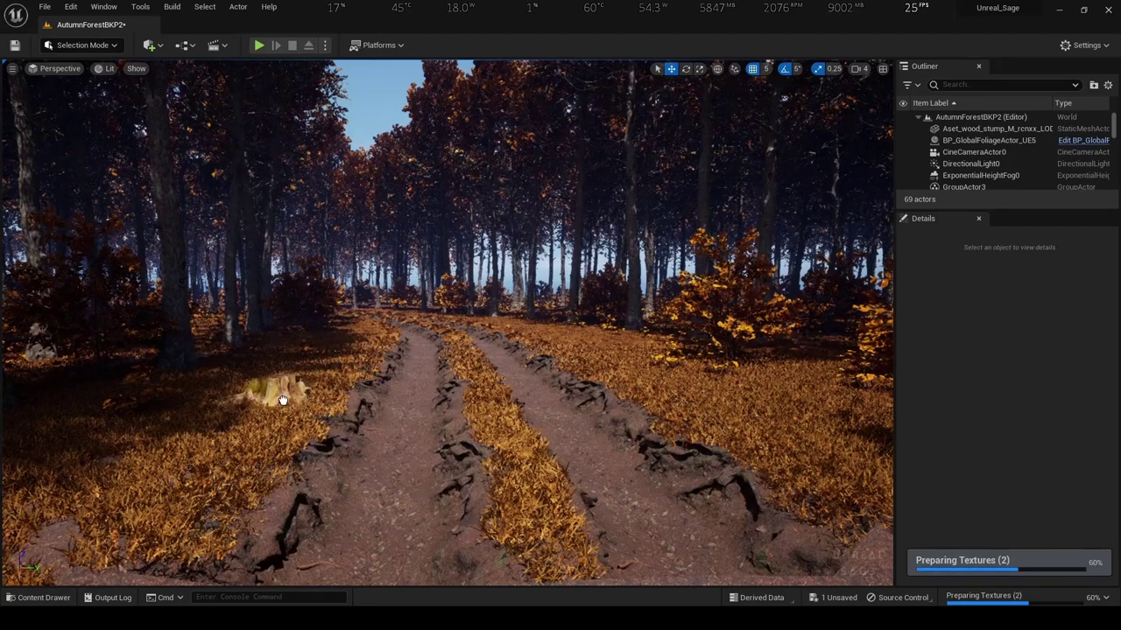
{"action": "key", "text": "Escape"}
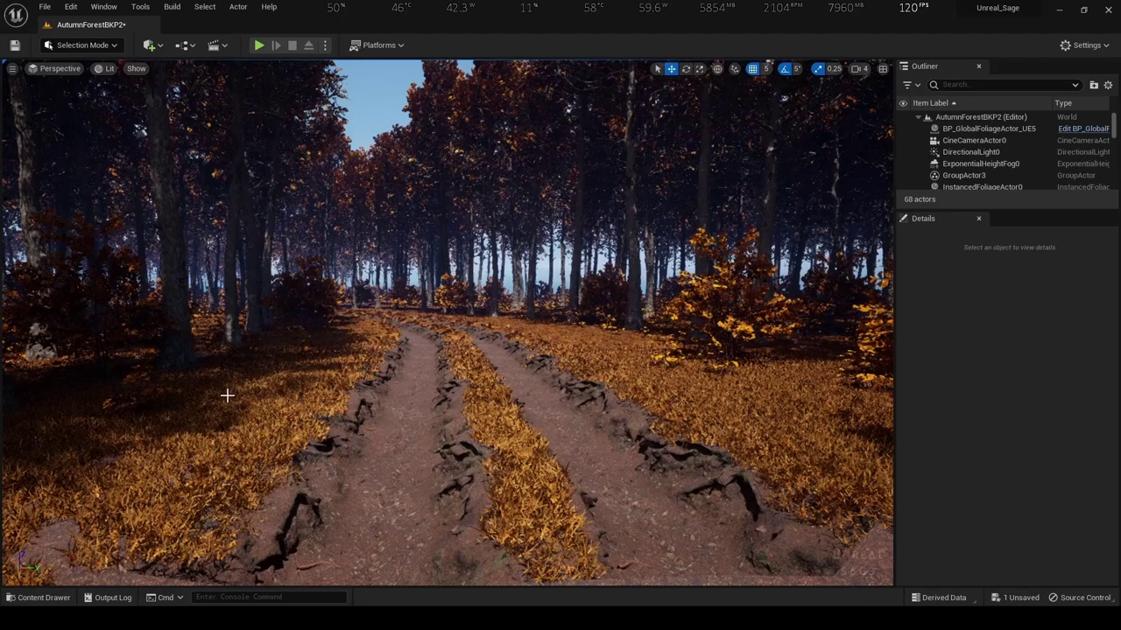
Switch to Foliage Mode and add the Old_Stump LOD0 mesh as a foliage type
{"action": "left_click", "coordinate": [80, 47]}
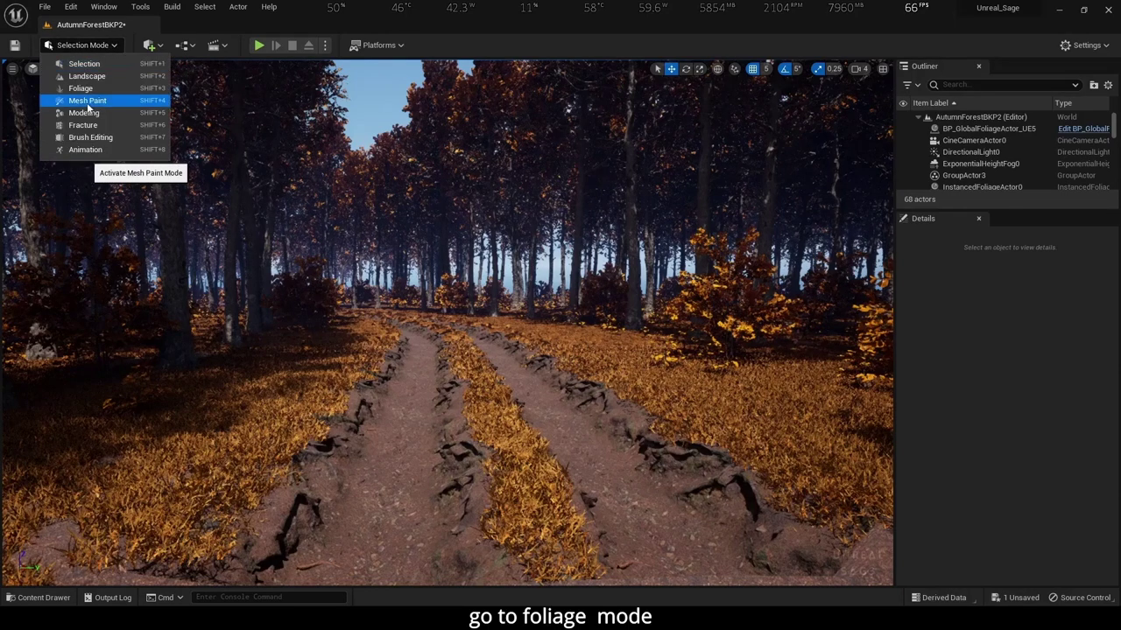
{"action": "left_click", "coordinate": [93, 93]}
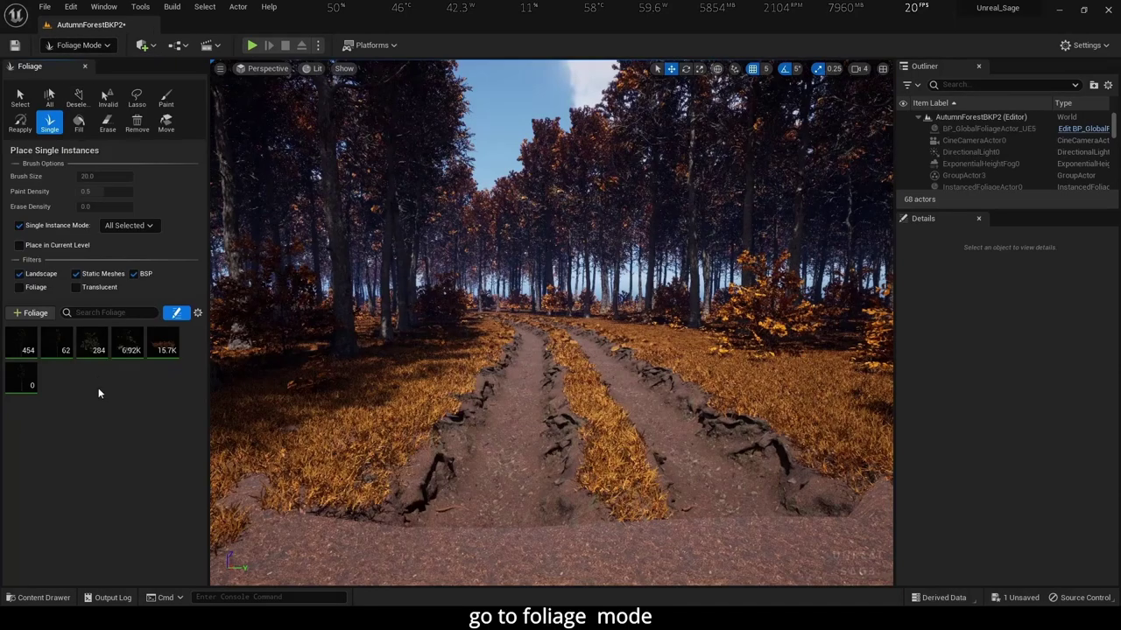
{"action": "left_click", "coordinate": [27, 600]}
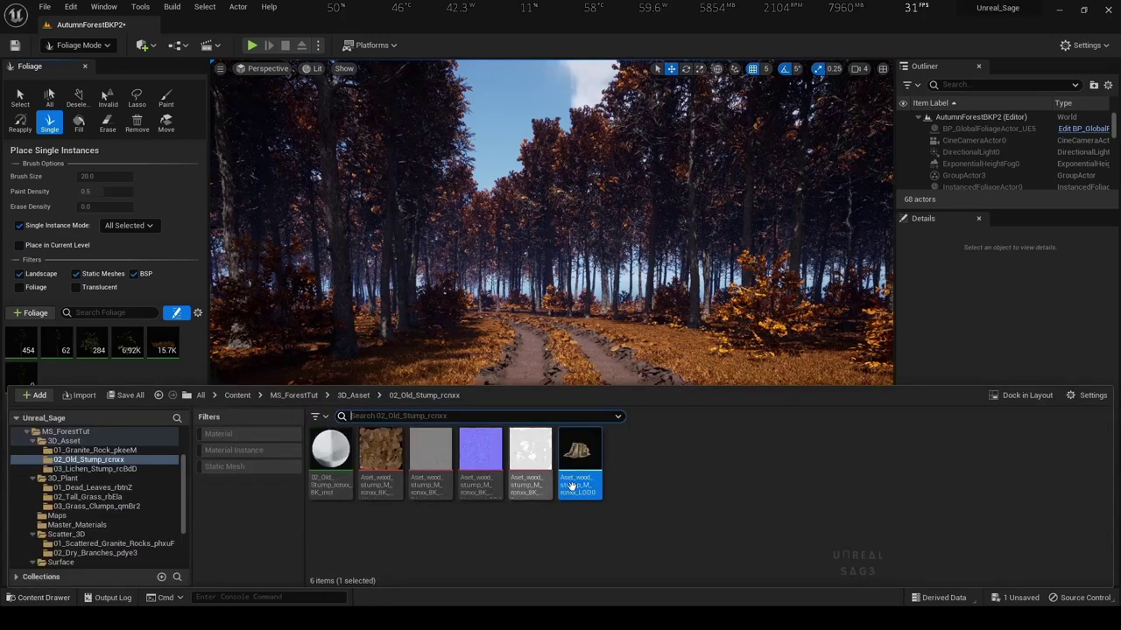
{"action": "left_click_drag", "start_coordinate": [580, 455], "coordinate": [131, 369]}
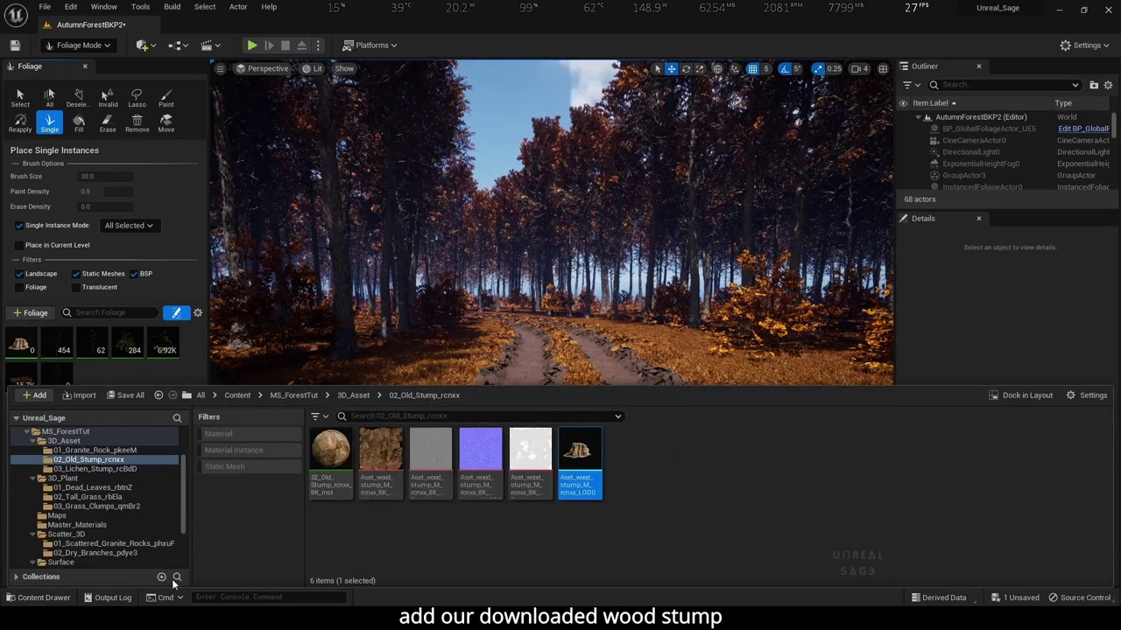
Add the Lichen_Stump LOD0 mesh from 03_Lichen_Stump_rcBdD as a foliage type and select it
{"action": "key", "text": "alt+Left"}
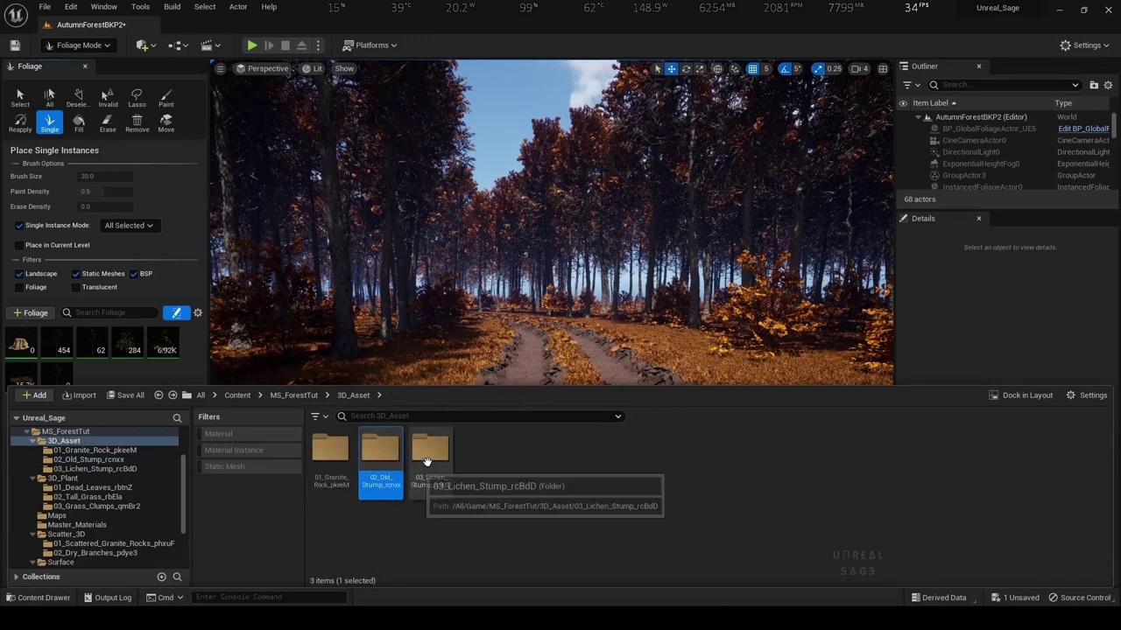
{"action": "double_click", "coordinate": [427, 462]}
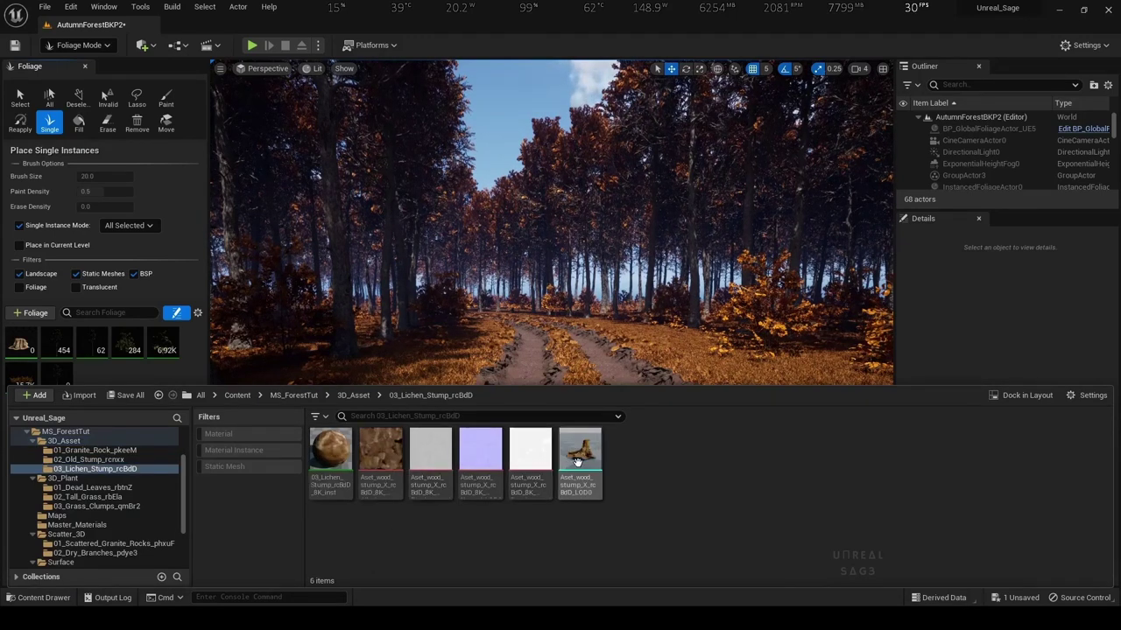
{"action": "mouse_move", "coordinate": [580, 464]}
{"action": "left_mouse_down"}
{"action": "mouse_move", "coordinate": [445, 396]}
{"action": "mouse_move", "coordinate": [140, 364]}
{"action": "left_mouse_up"}
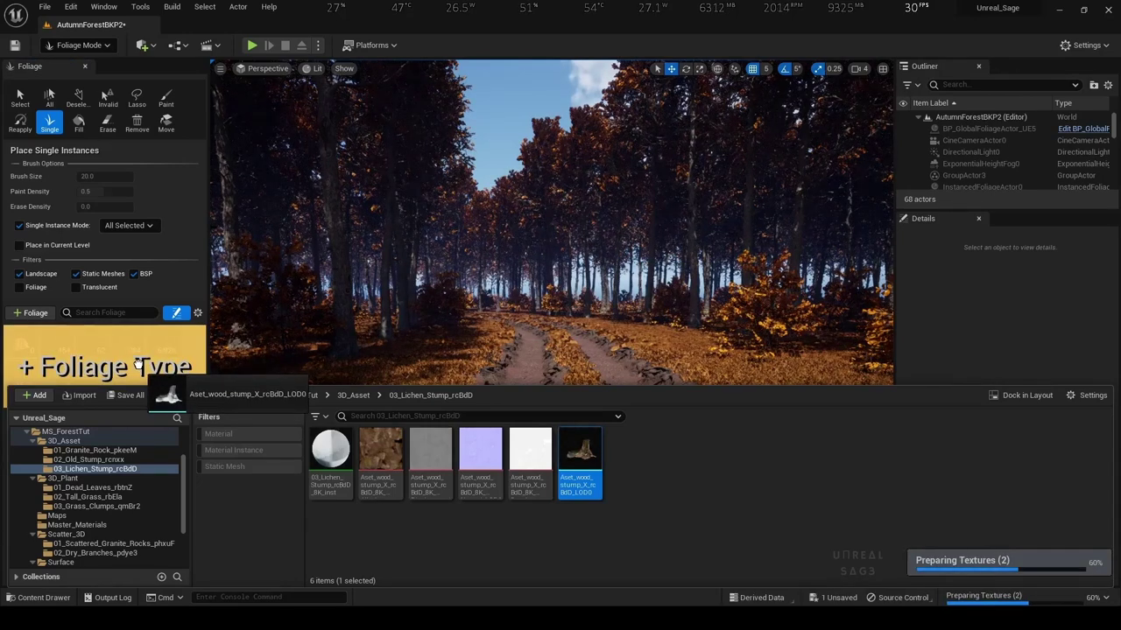
{"action": "left_click_drag", "start_coordinate": [139, 364], "coordinate": [124, 372]}
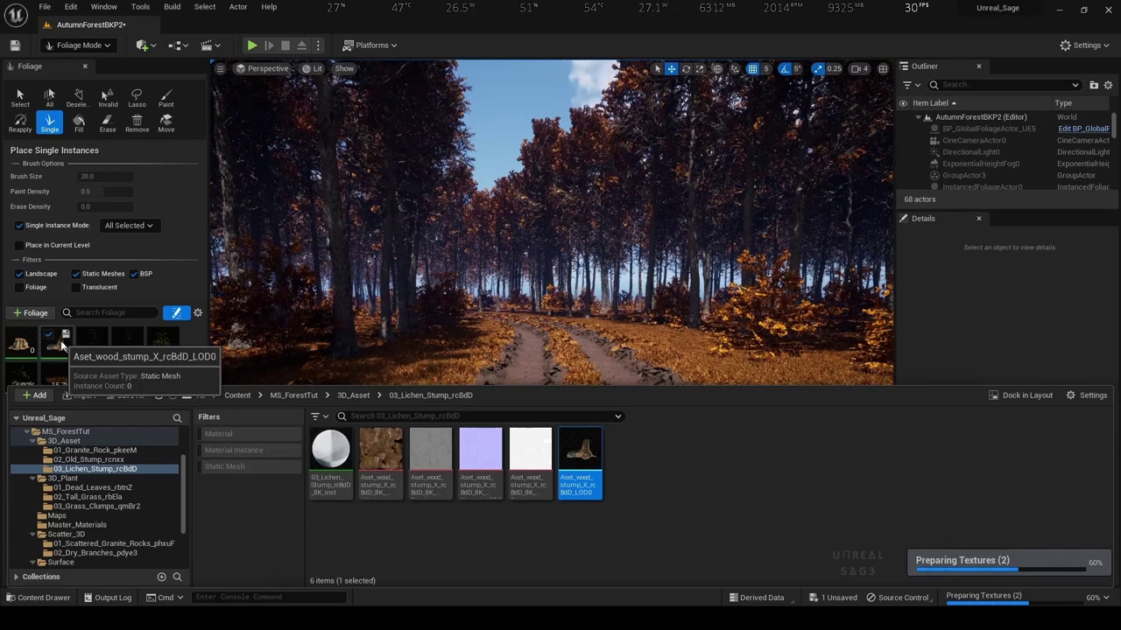
{"action": "left_click", "coordinate": [62, 344]}
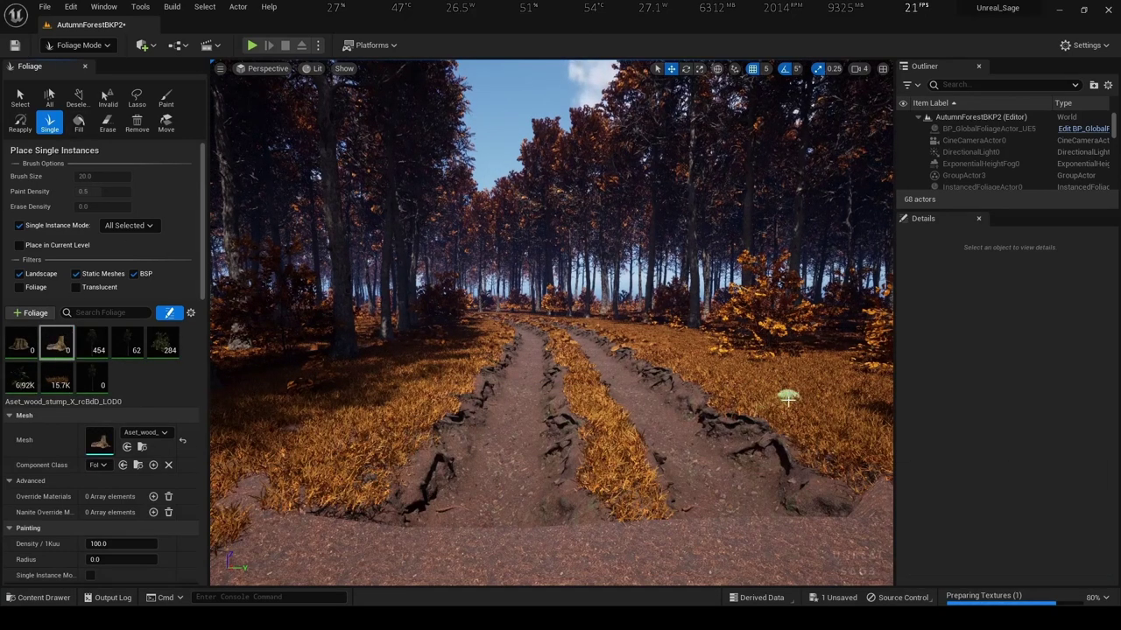
Try lichen stumps beside the path at default and 2.0 scale, undoing both
{"action": "left_click", "coordinate": [801, 394]}
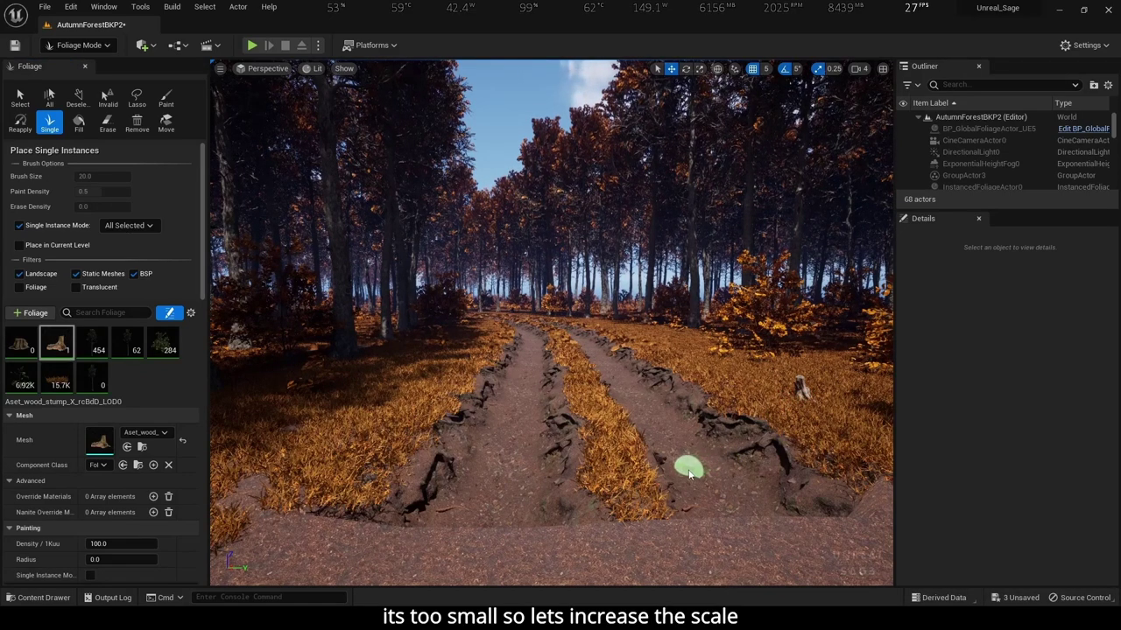
{"action": "key", "text": "ctrl+z"}
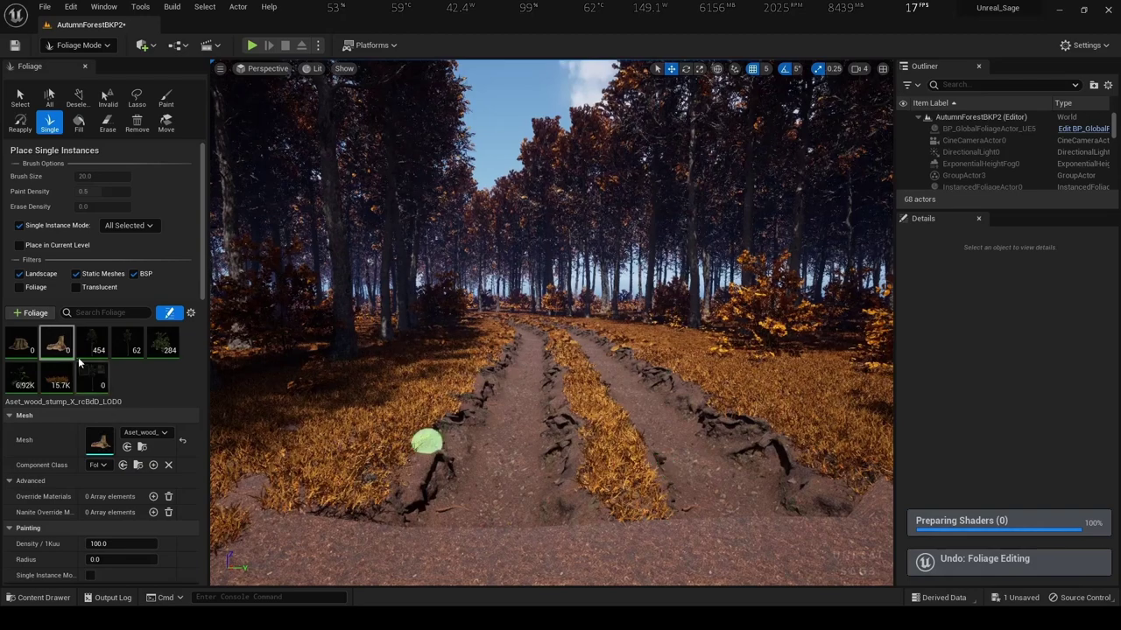
{"action": "scroll", "coordinate": [114, 541], "scroll_direction": "down", "scroll_amount": 2}
{"action": "scroll", "coordinate": [114, 541], "scroll_direction": "down", "scroll_amount": 2}
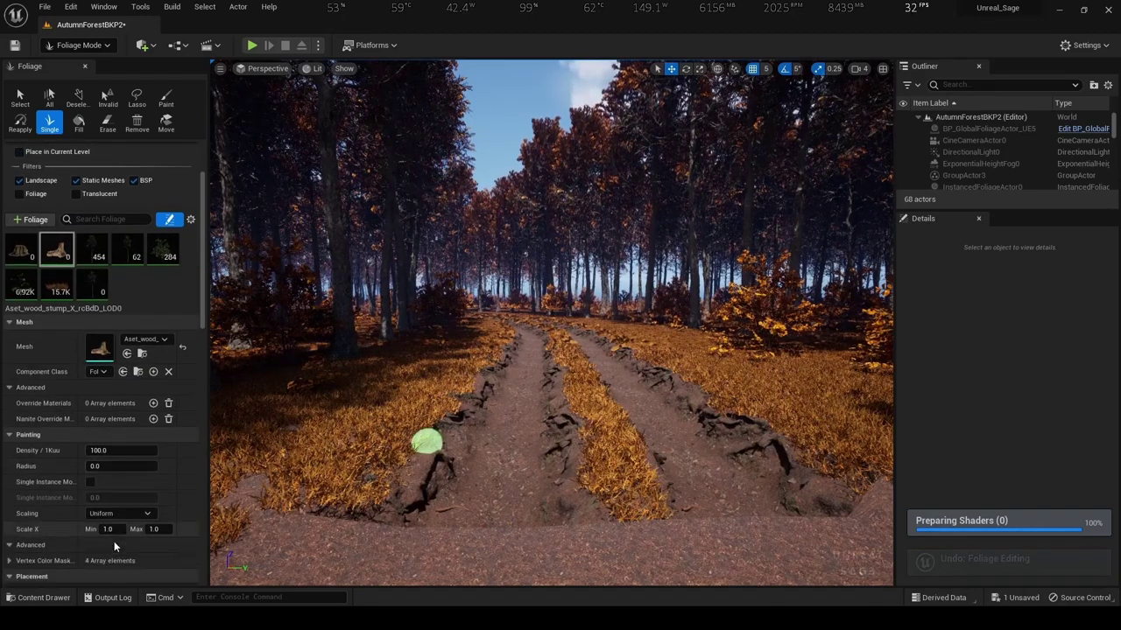
{"action": "left_click", "coordinate": [109, 529]}
{"action": "type", "text": "2"}
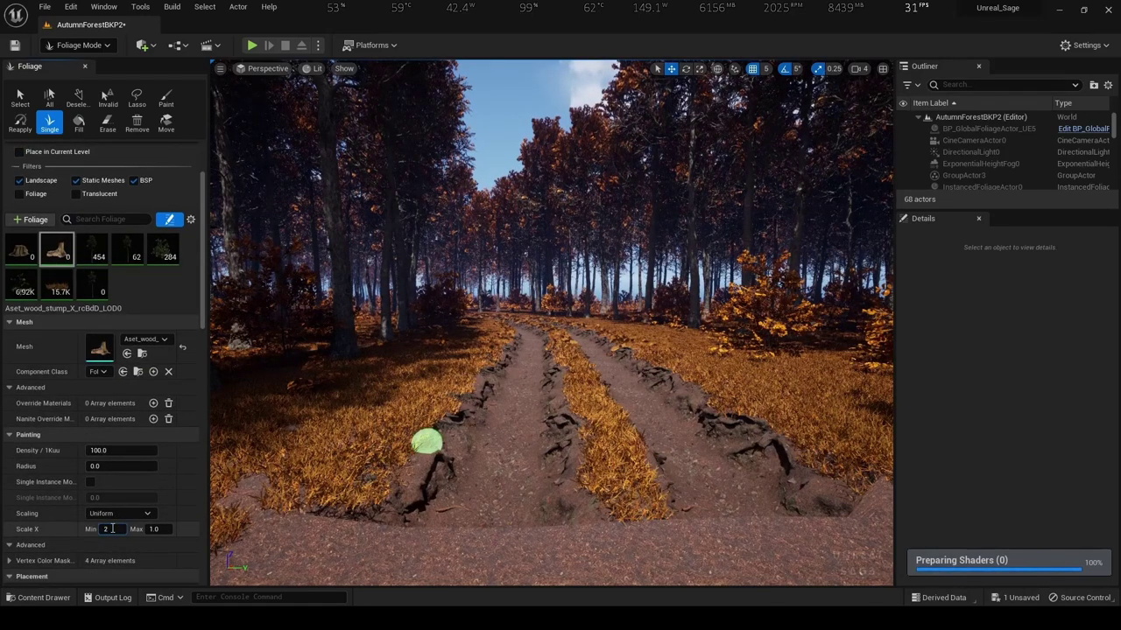
{"action": "key", "text": "Return"}
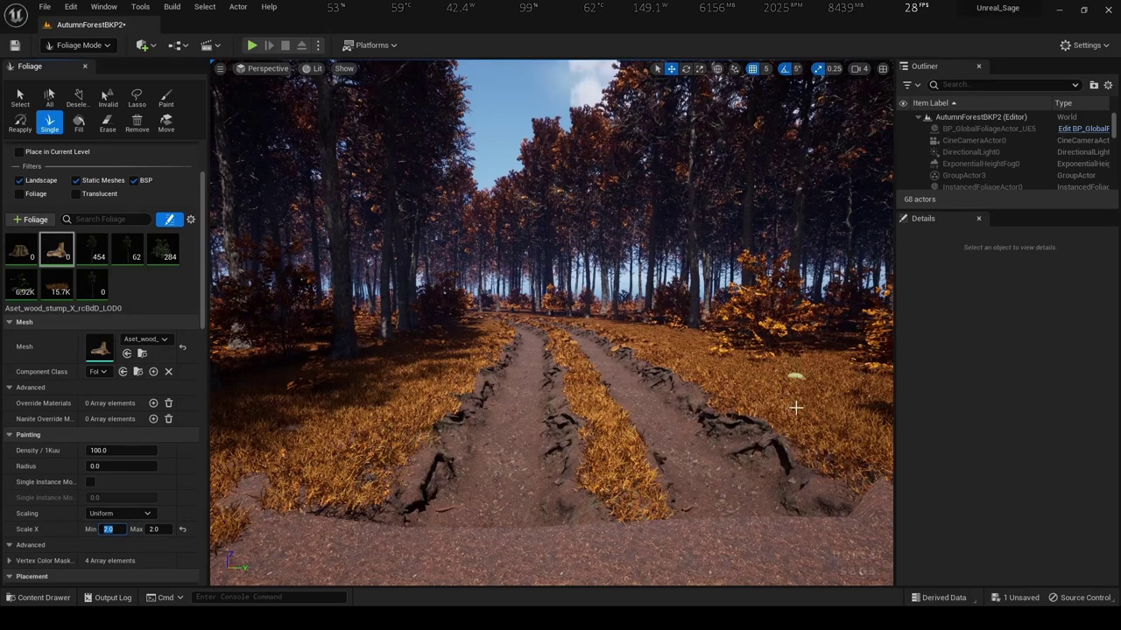
{"action": "left_click", "coordinate": [797, 404]}
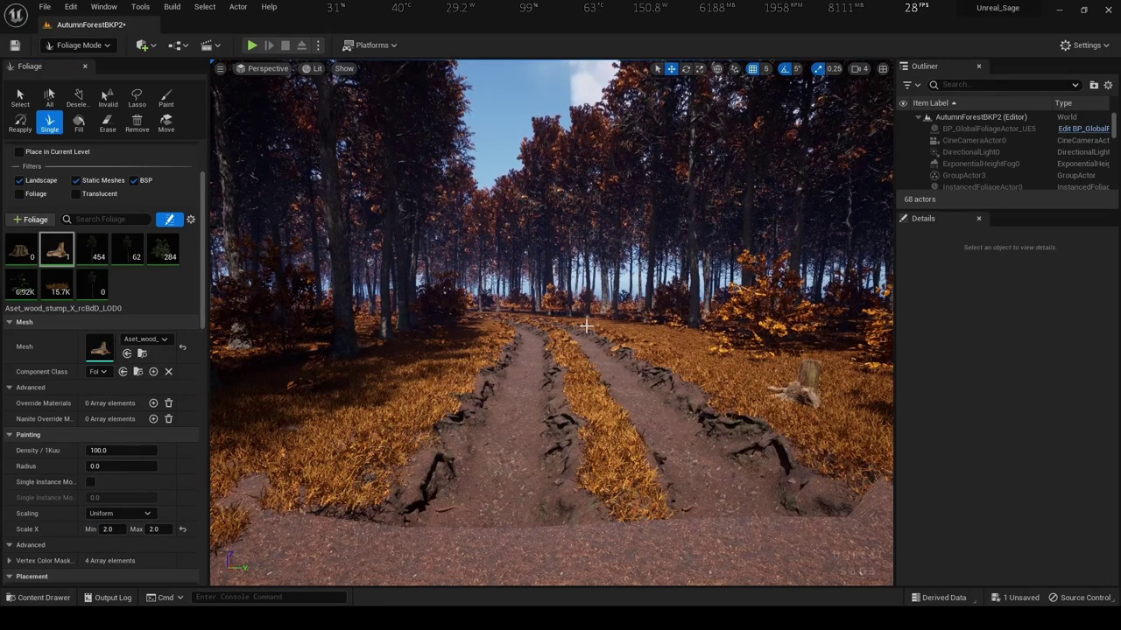
{"action": "key", "text": "ctrl+z"}
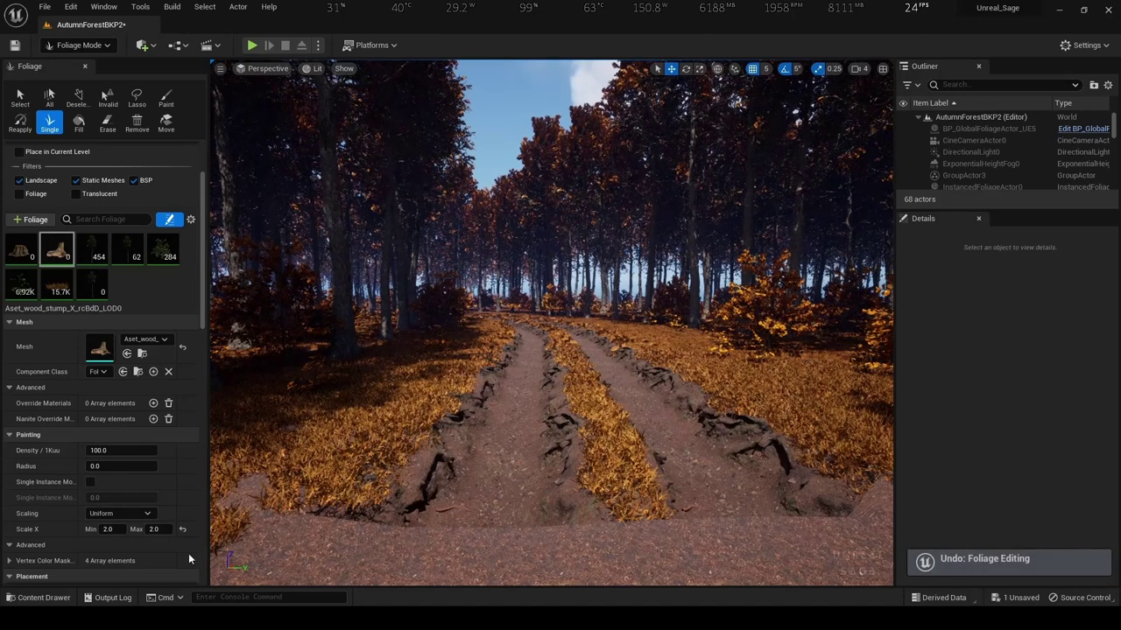
Set the stump Scale X Min to 2.5 and place one large stump right of the path
{"action": "left_click", "coordinate": [113, 530]}
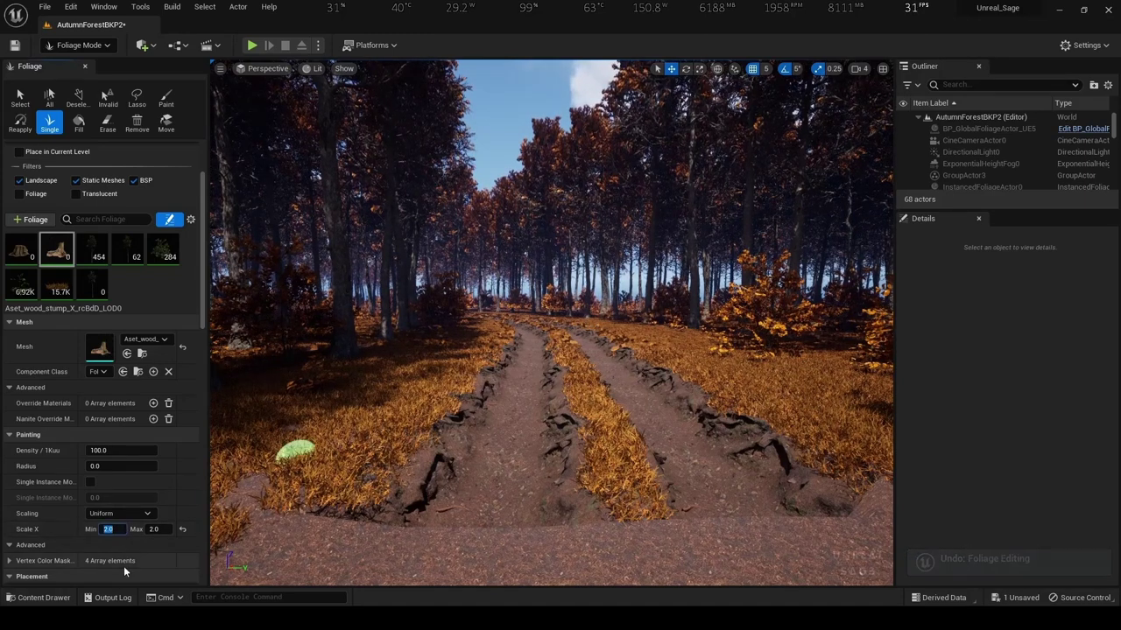
{"action": "type", "text": "2.5"}
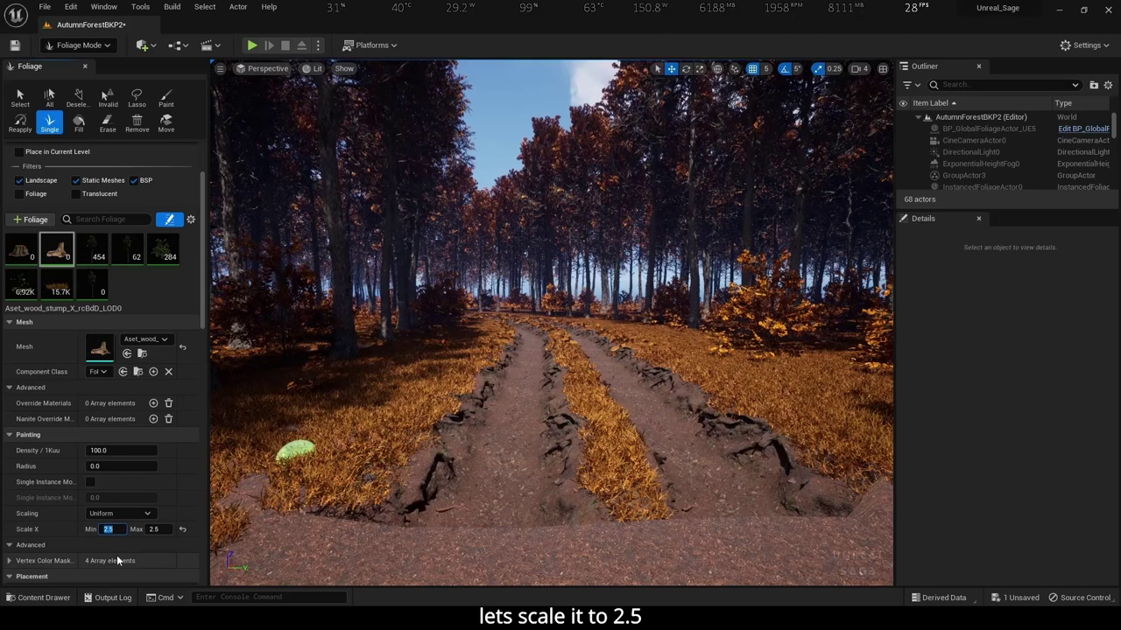
{"action": "key", "text": "Return"}
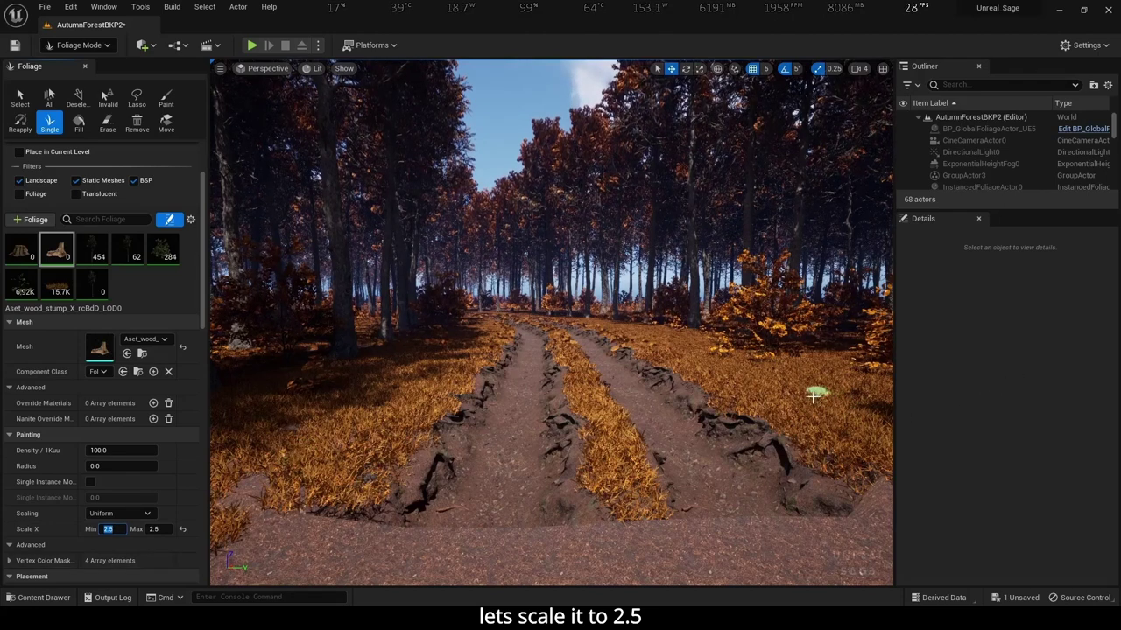
{"action": "left_click", "coordinate": [823, 401]}
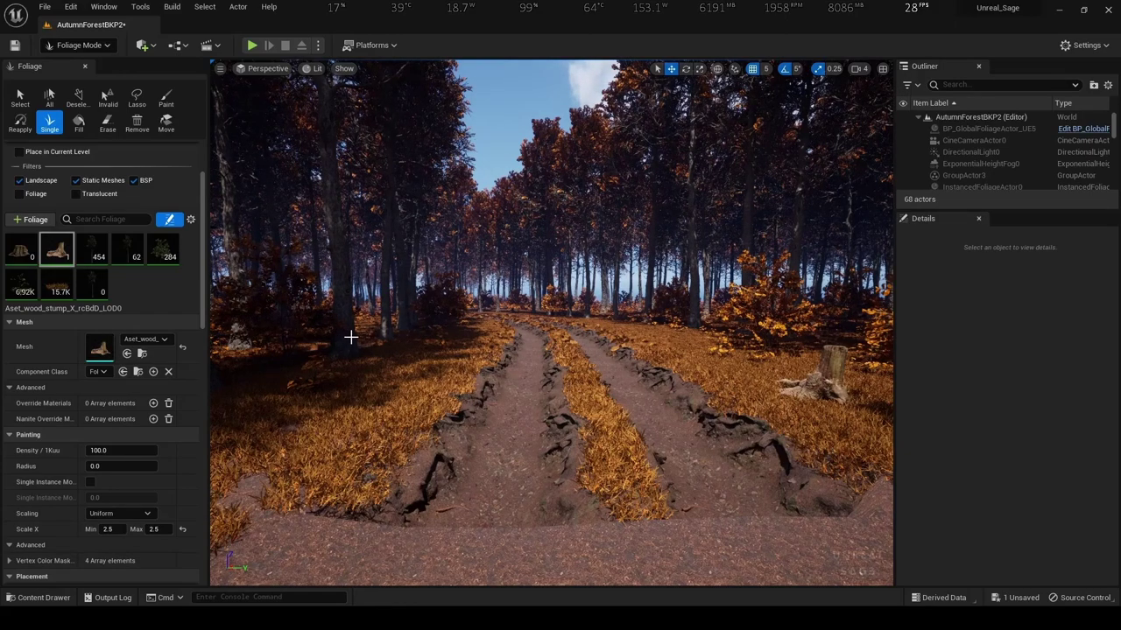
Place three lichen stumps in the grass, under the trees and near the road
{"action": "mouse_move", "coordinate": [367, 330]}
{"action": "right_mouse_down"}
{"action": "mouse_move", "coordinate": [687, 372]}
{"action": "mouse_move", "coordinate": [442, 392]}
{"action": "right_mouse_up"}
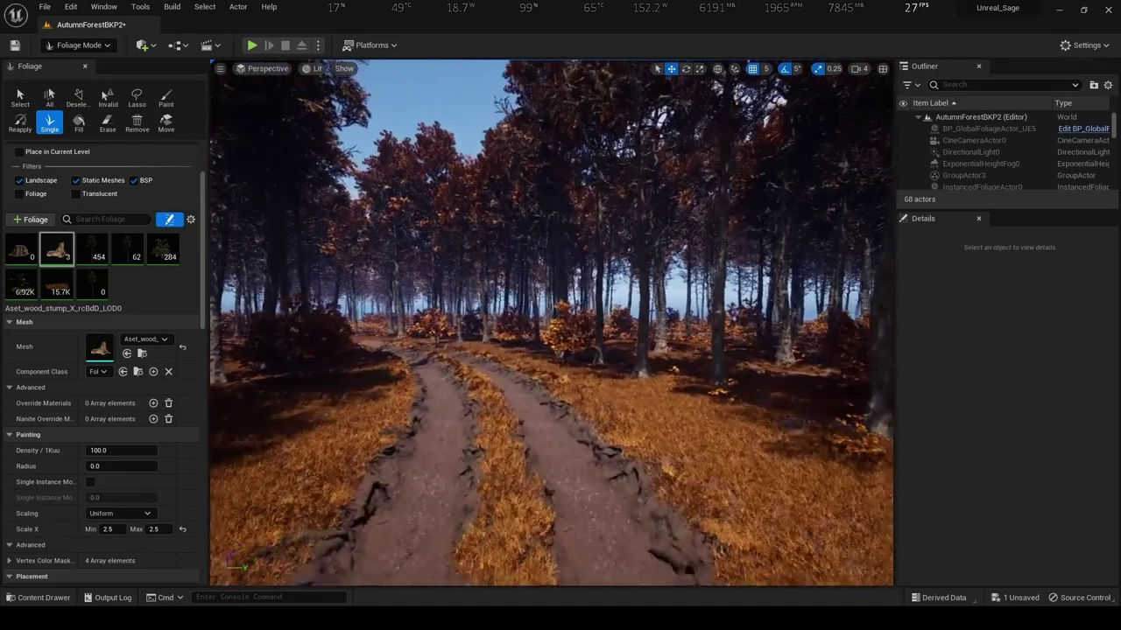
{"action": "left_click", "coordinate": [790, 418]}
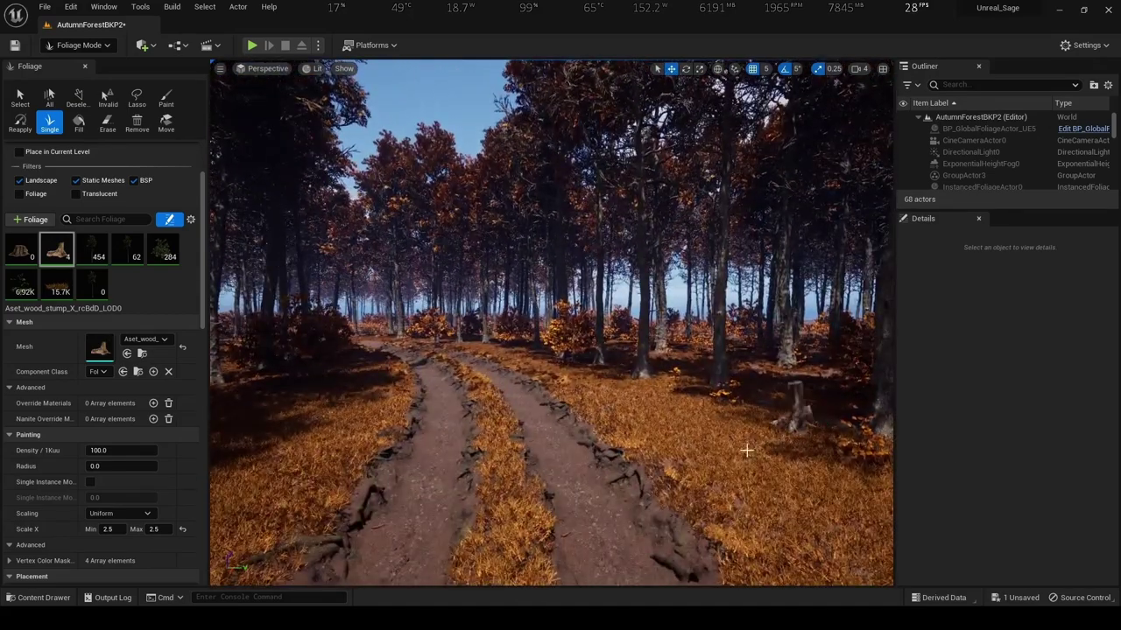
{"action": "right_click_drag", "start_coordinate": [497, 373], "coordinate": [387, 390]}
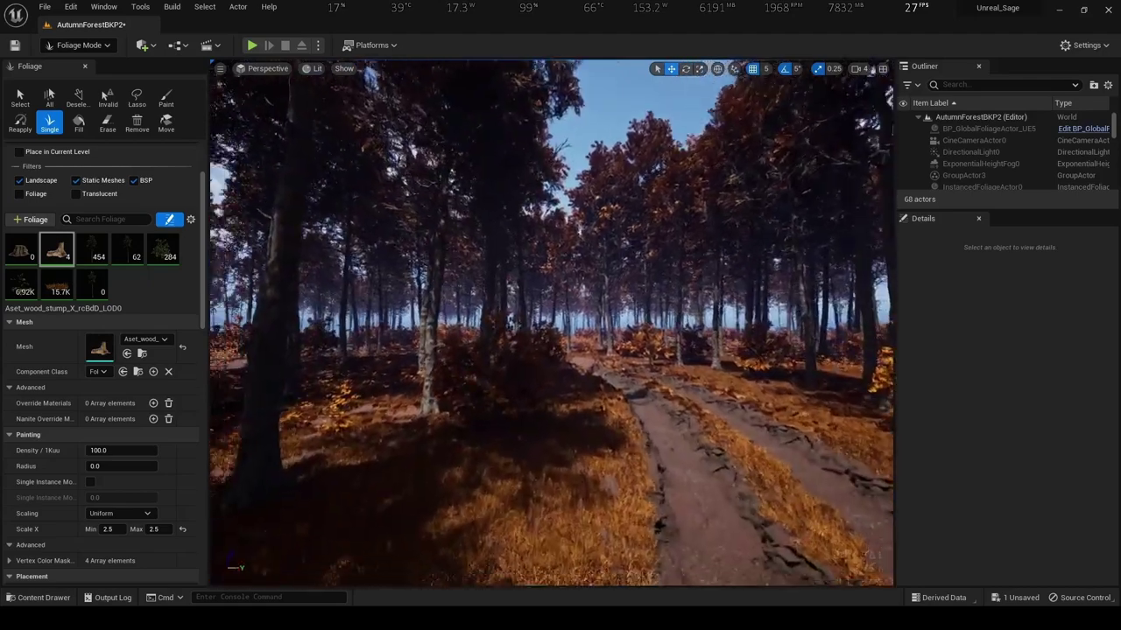
{"action": "left_click", "coordinate": [386, 391]}
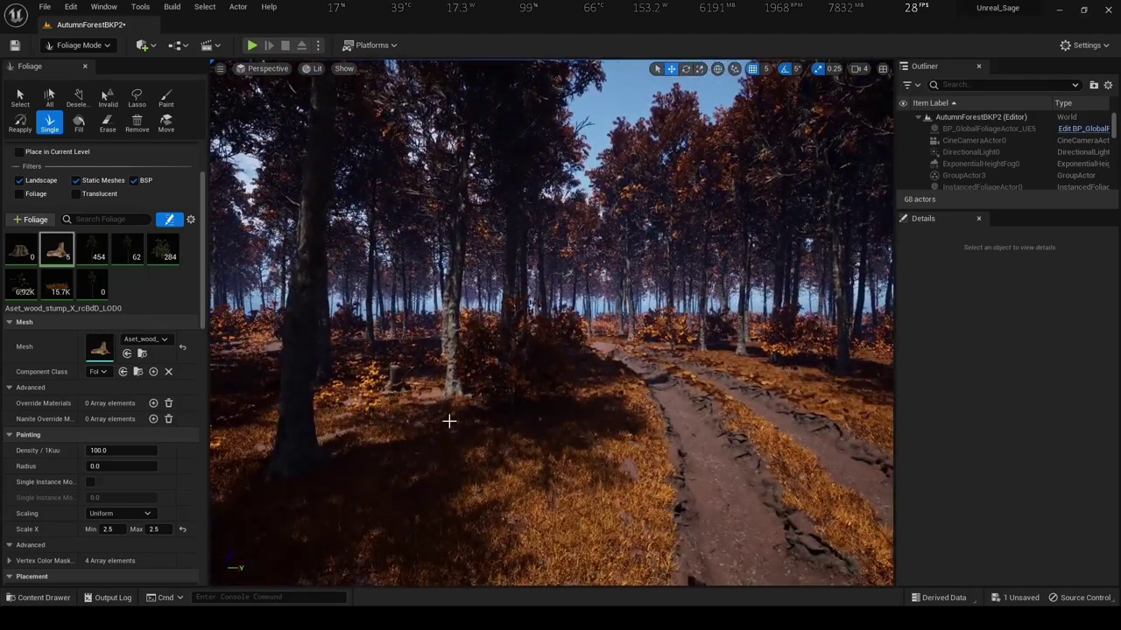
{"action": "right_click_drag", "start_coordinate": [450, 420], "coordinate": [526, 420]}
{"action": "right_click_drag", "start_coordinate": [578, 386], "coordinate": [534, 387]}
{"action": "left_click", "coordinate": [579, 386]}
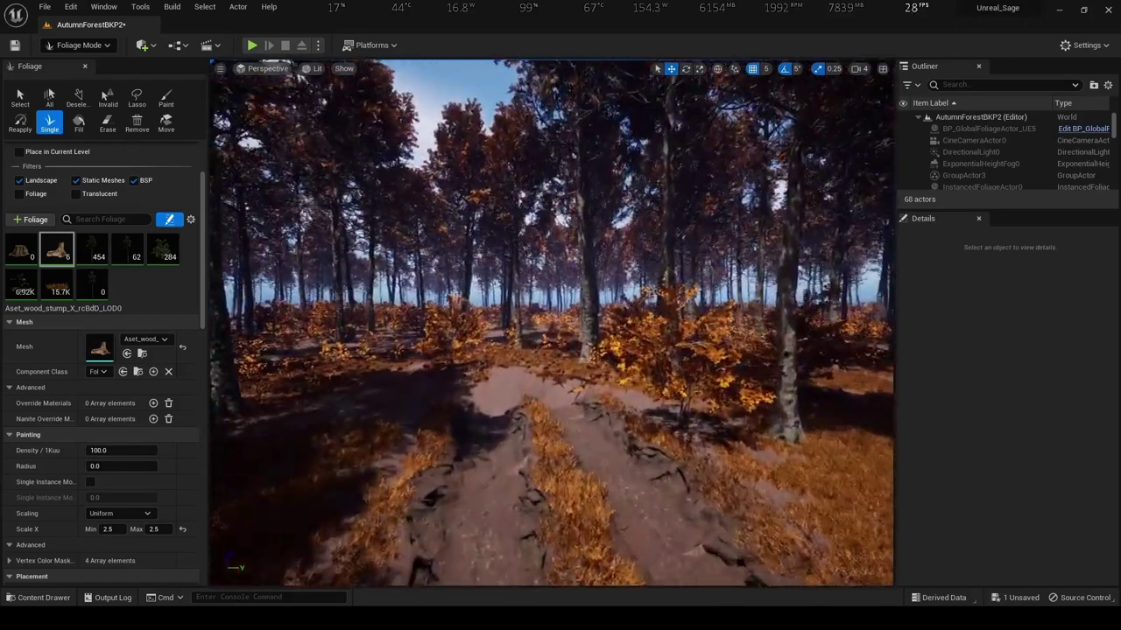
Place another stump beside the road and select the smaller wood stump foliage type
{"action": "right_click_drag", "start_coordinate": [455, 405], "coordinate": [420, 405]}
{"action": "right_click", "coordinate": [465, 427]}
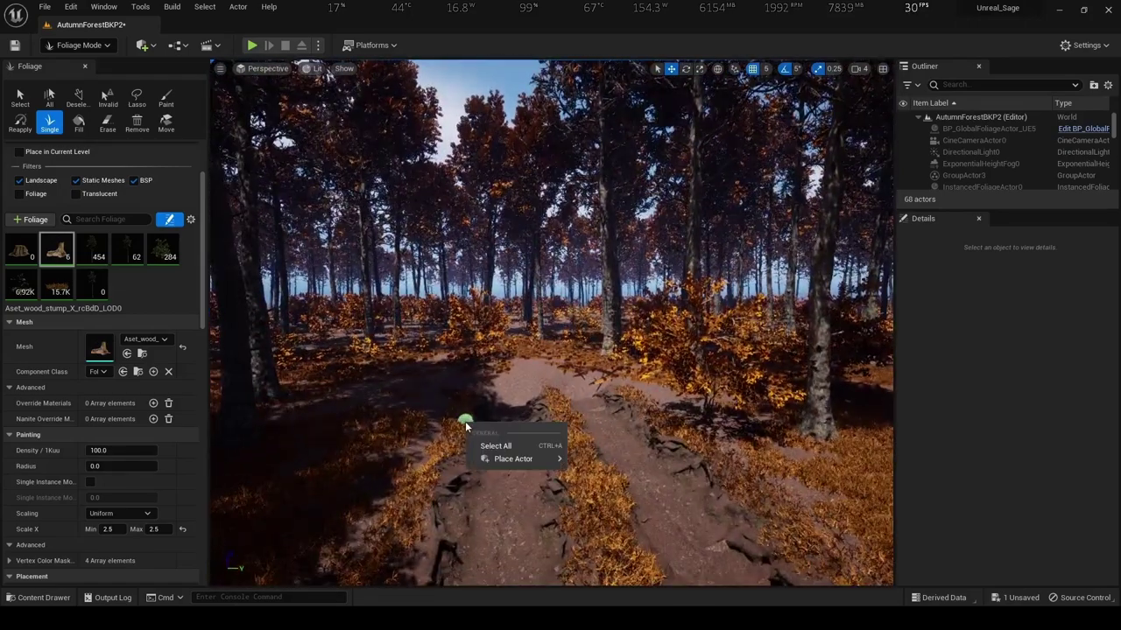
{"action": "right_click", "coordinate": [472, 435]}
{"action": "left_click", "coordinate": [517, 443]}
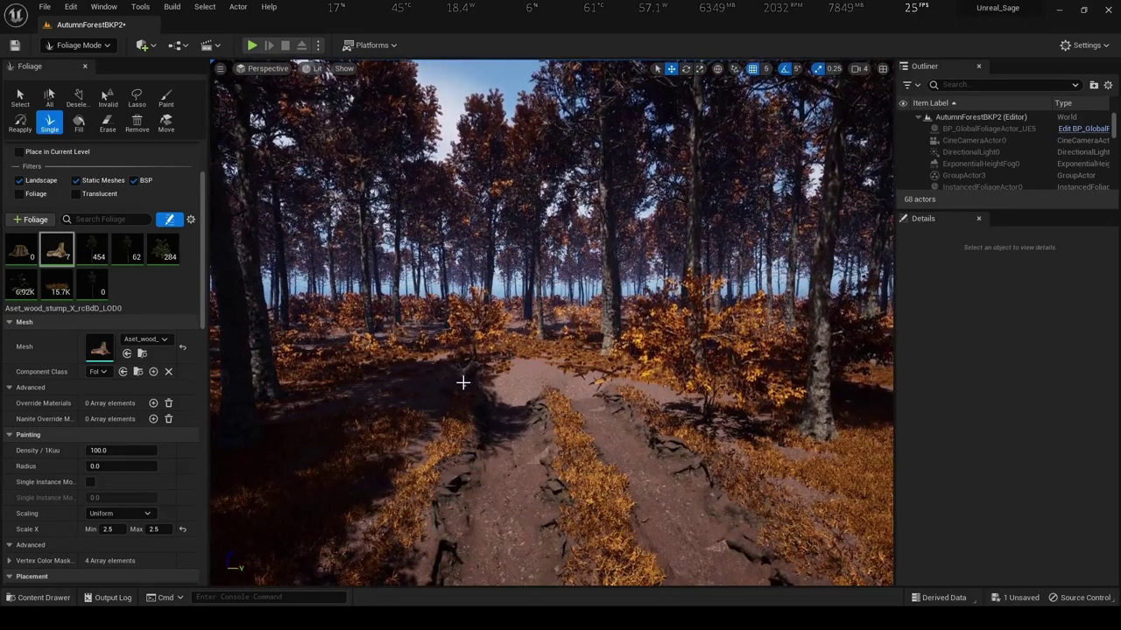
{"action": "right_click_drag", "start_coordinate": [472, 435], "coordinate": [464, 385]}
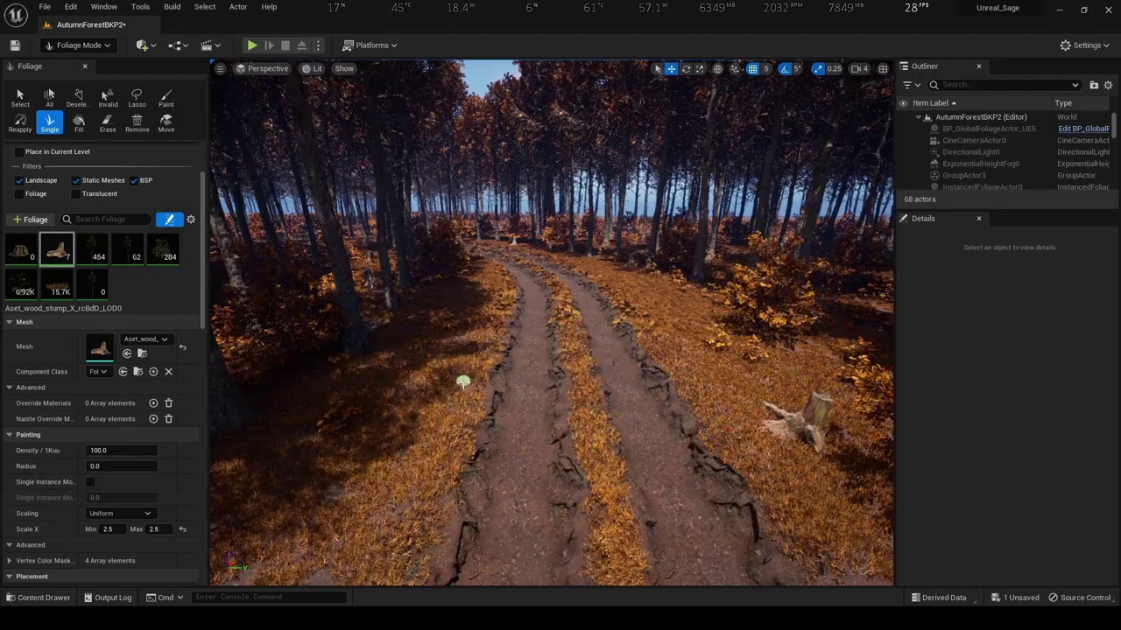
{"action": "left_click", "coordinate": [21, 251]}
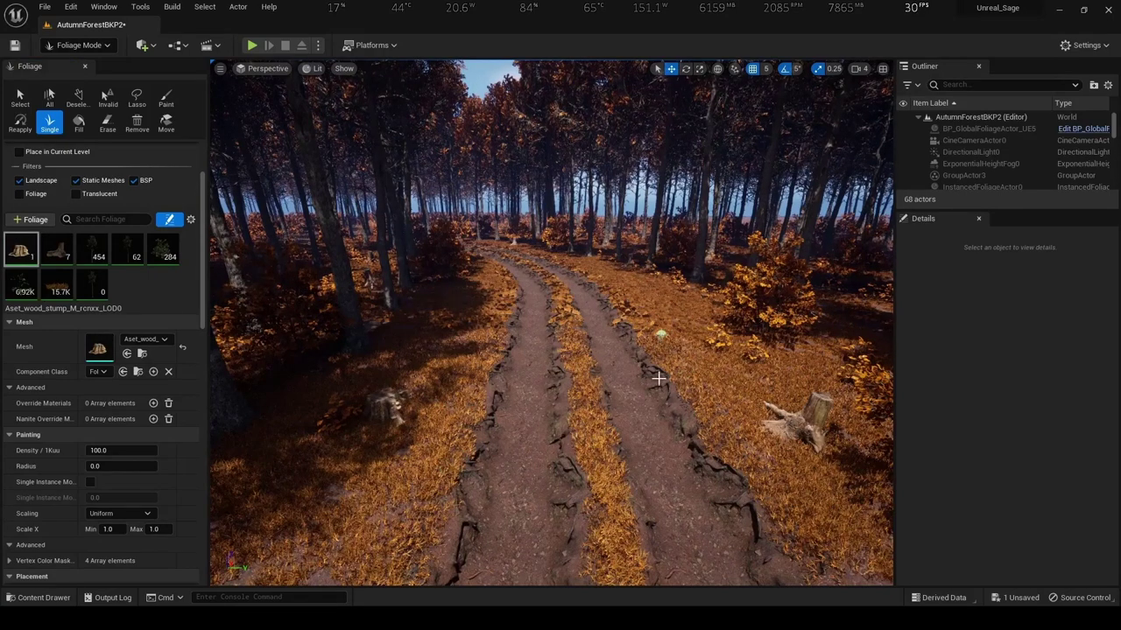
Place wood_stump_M stumps on the path verges, undoing the misplaced ones
{"action": "right_click_drag", "start_coordinate": [659, 378], "coordinate": [659, 350]}
{"action": "left_click", "coordinate": [682, 360]}
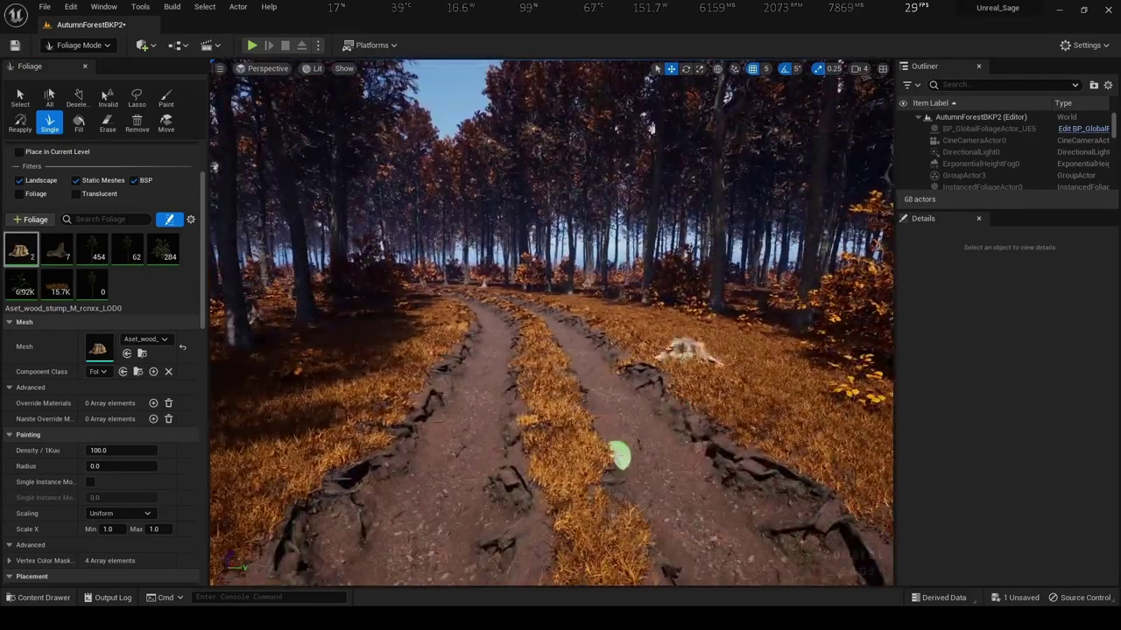
{"action": "key", "text": "ctrl+z"}
{"action": "left_click", "coordinate": [713, 374]}
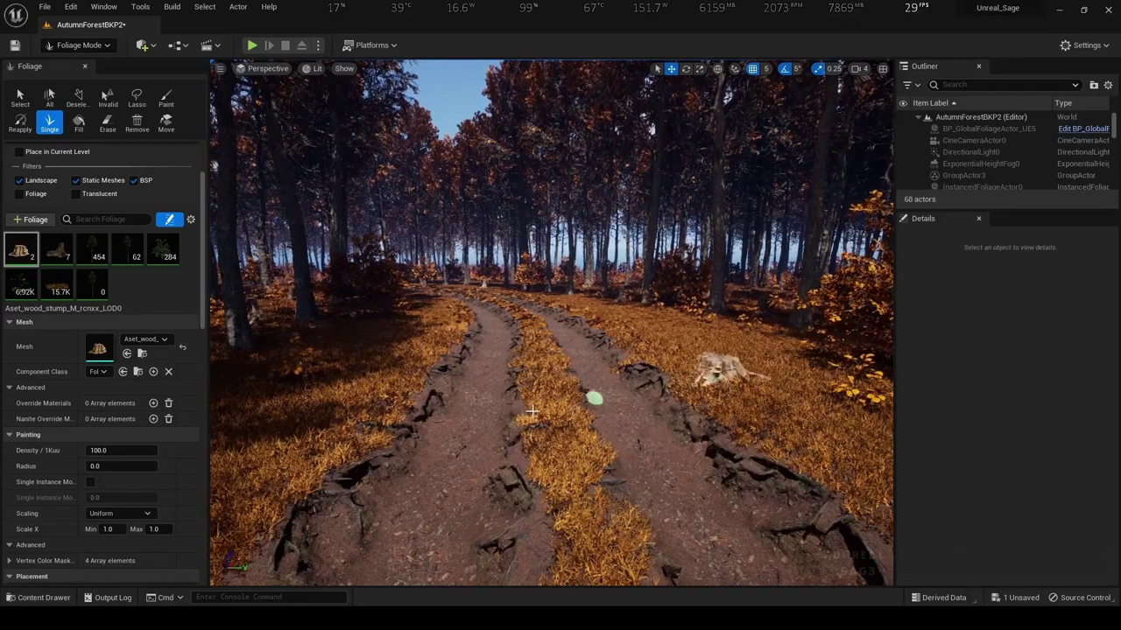
{"action": "right_click_drag", "start_coordinate": [556, 447], "coordinate": [555, 452]}
{"action": "key", "text": "ctrl+z"}
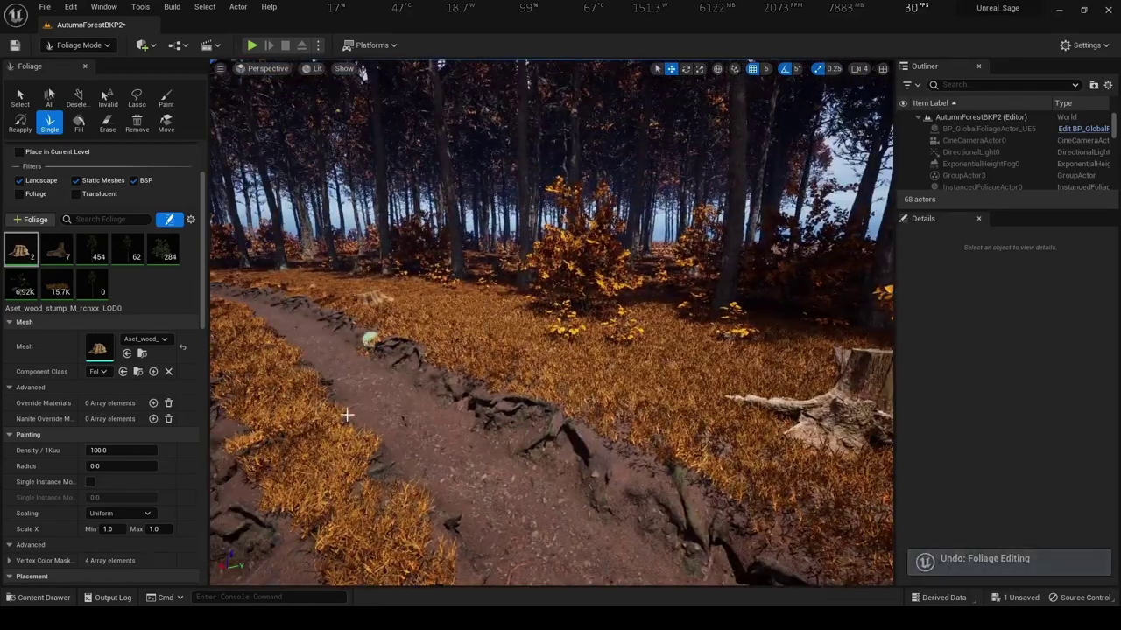
{"action": "right_click_drag", "start_coordinate": [372, 332], "coordinate": [372, 333]}
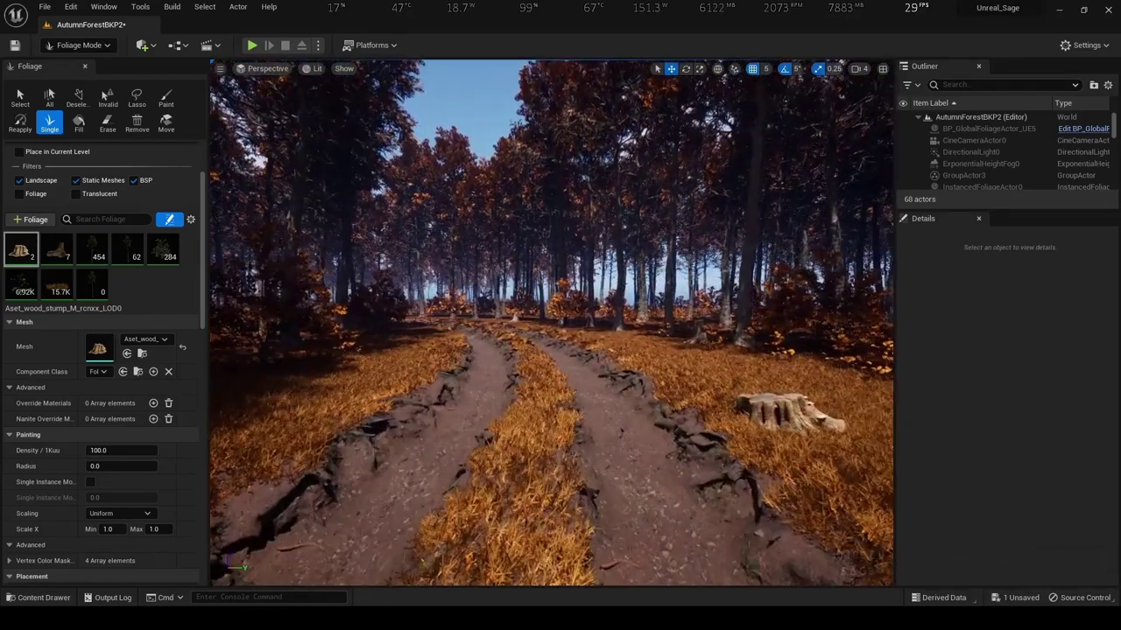
{"action": "right_click_drag", "start_coordinate": [325, 413], "coordinate": [322, 405]}
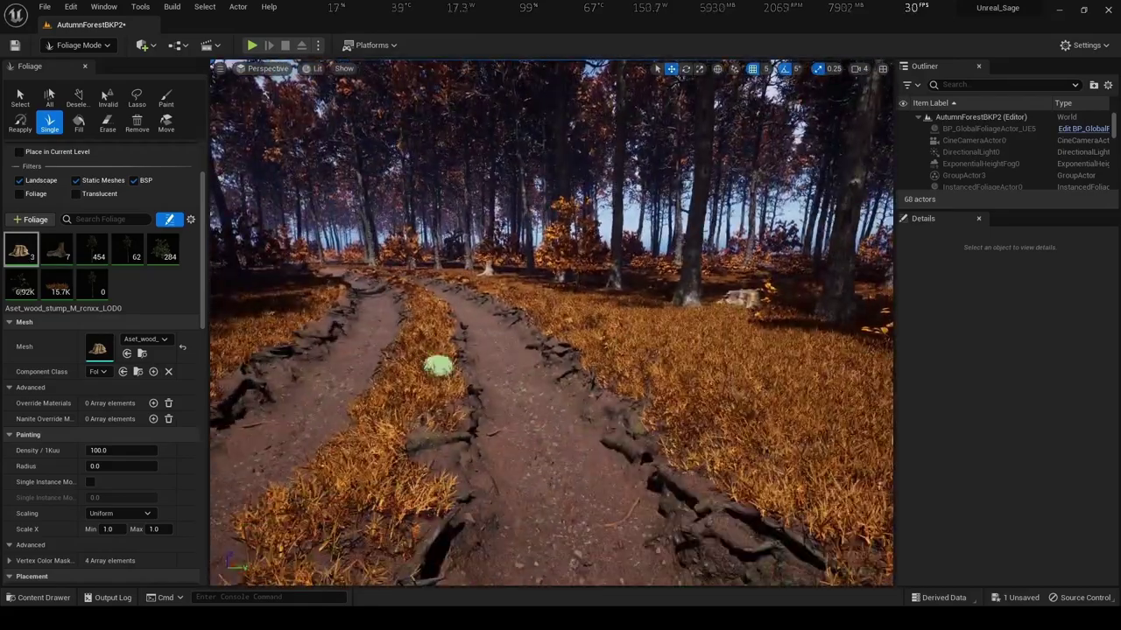
{"action": "left_click", "coordinate": [438, 366]}
{"action": "right_click_drag", "start_coordinate": [438, 366], "coordinate": [438, 366]}
{"action": "right_click_drag", "start_coordinate": [459, 434], "coordinate": [459, 435]}
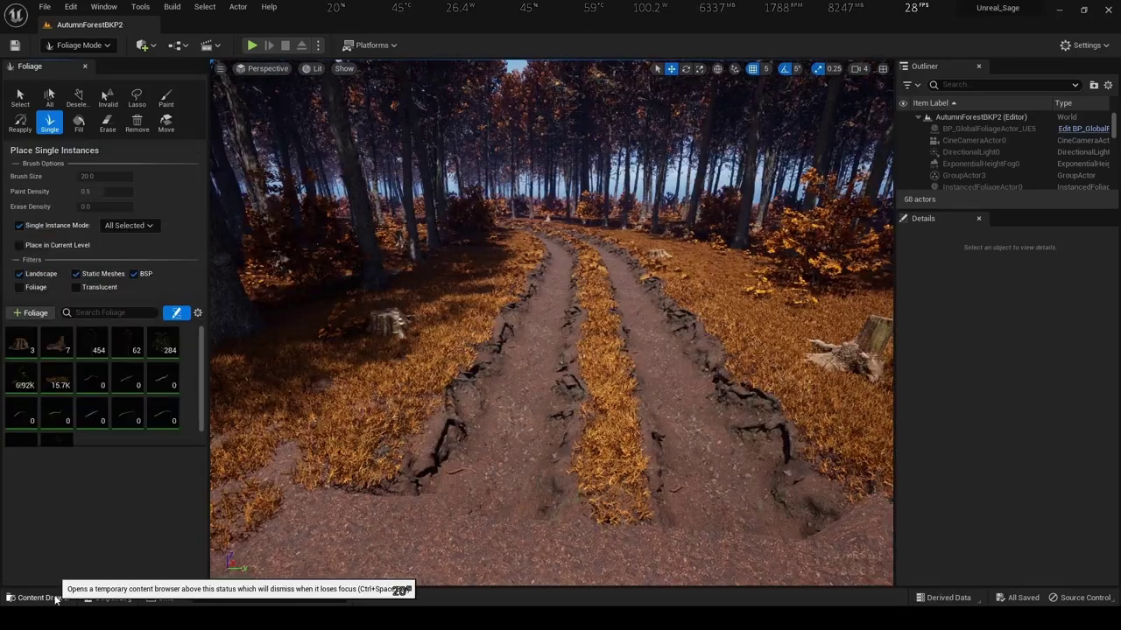
Drag S_Large_Fallen_Tree from Megascans > 3D_Assets > Large_Fallen_Tree into the grass right of the path
{"action": "left_click", "coordinate": [54, 598]}
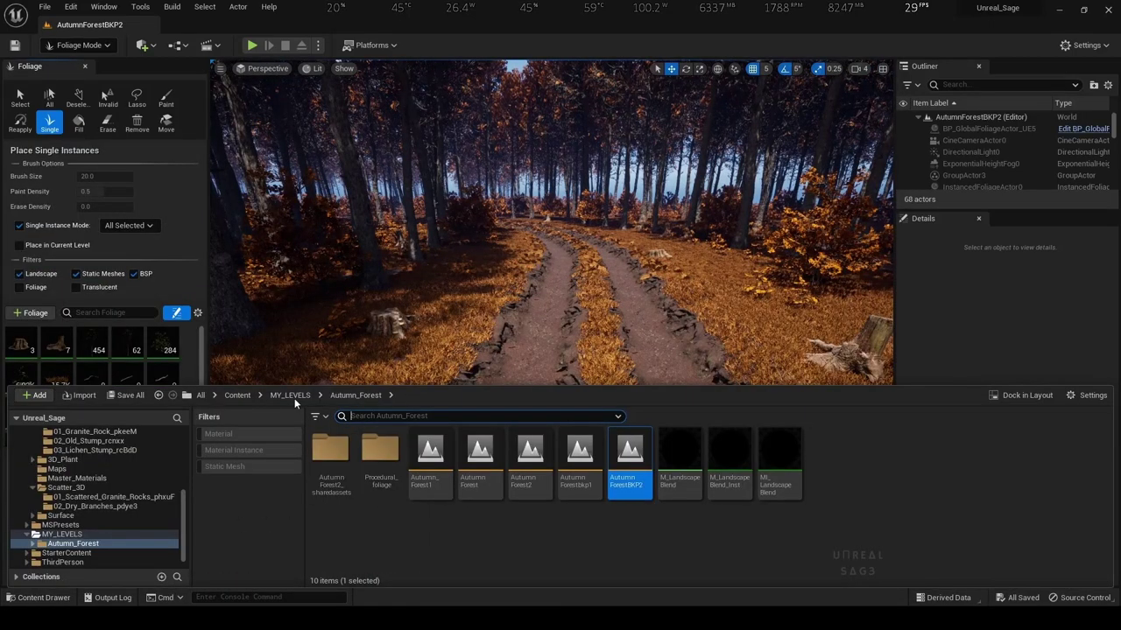
{"action": "left_click", "coordinate": [244, 395]}
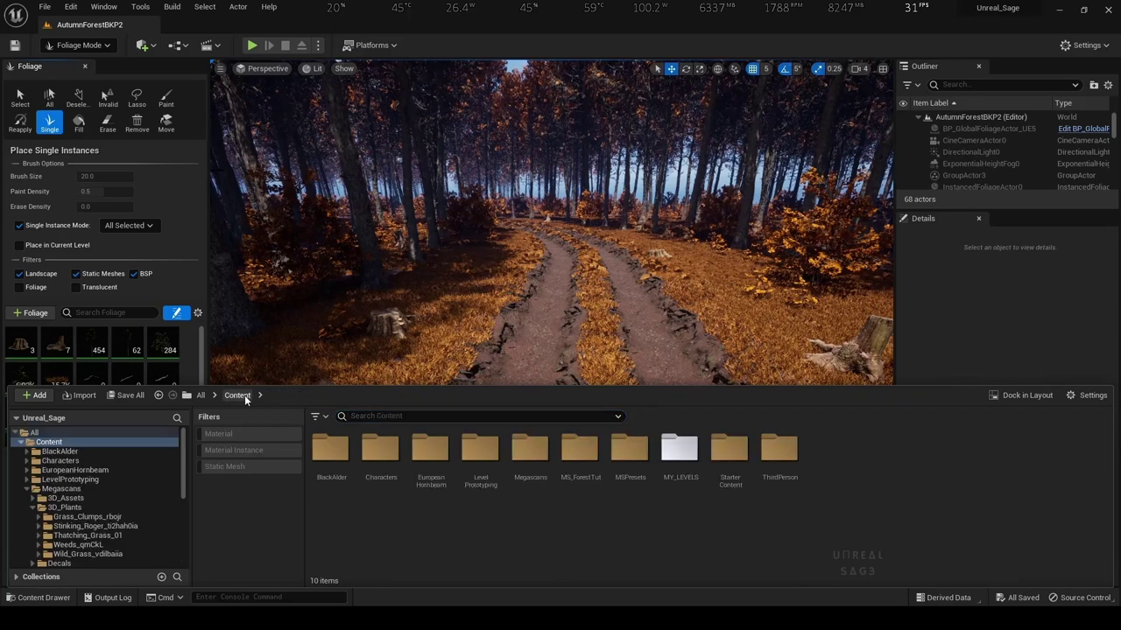
{"action": "double_click", "coordinate": [532, 454]}
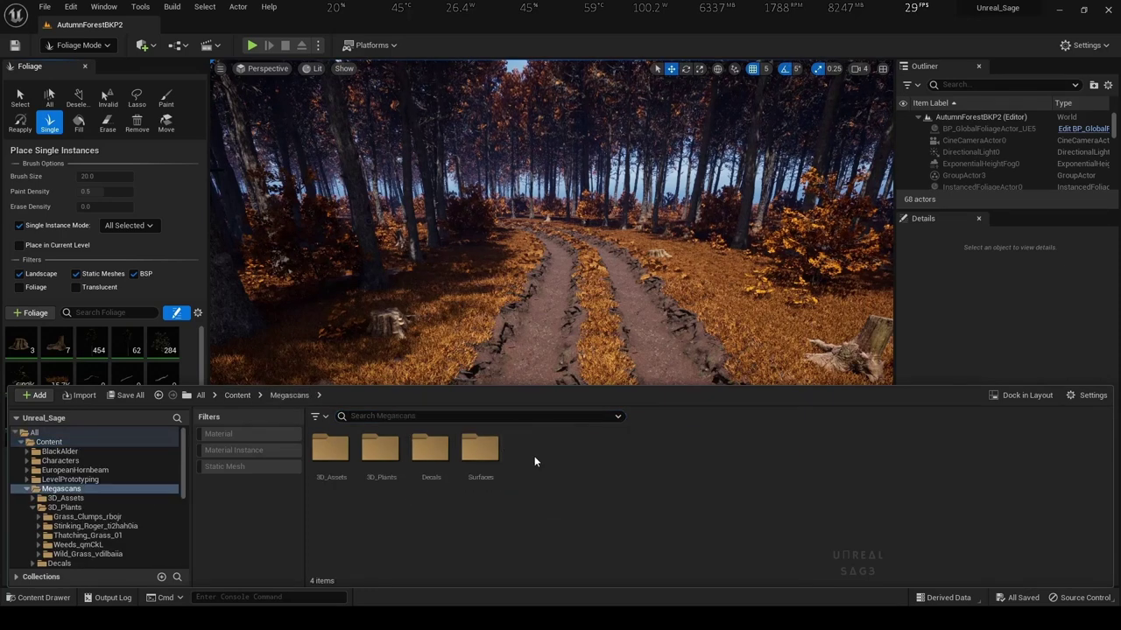
{"action": "double_click", "coordinate": [330, 451]}
{"action": "left_click", "coordinate": [260, 467]}
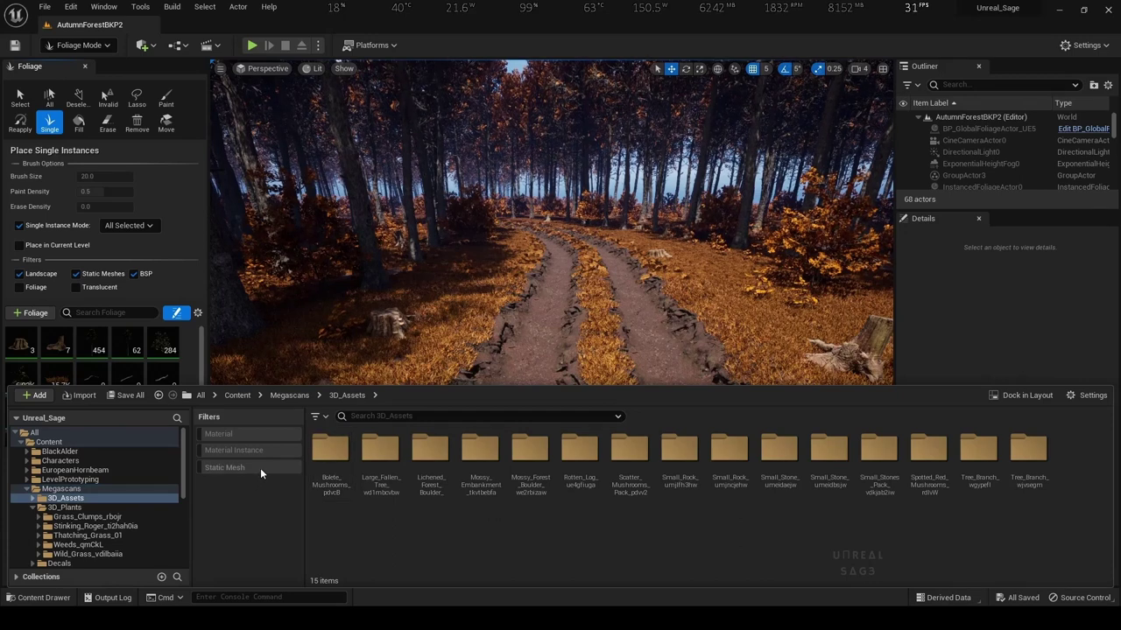
{"action": "left_click", "coordinate": [260, 468]}
{"action": "double_click", "coordinate": [370, 477]}
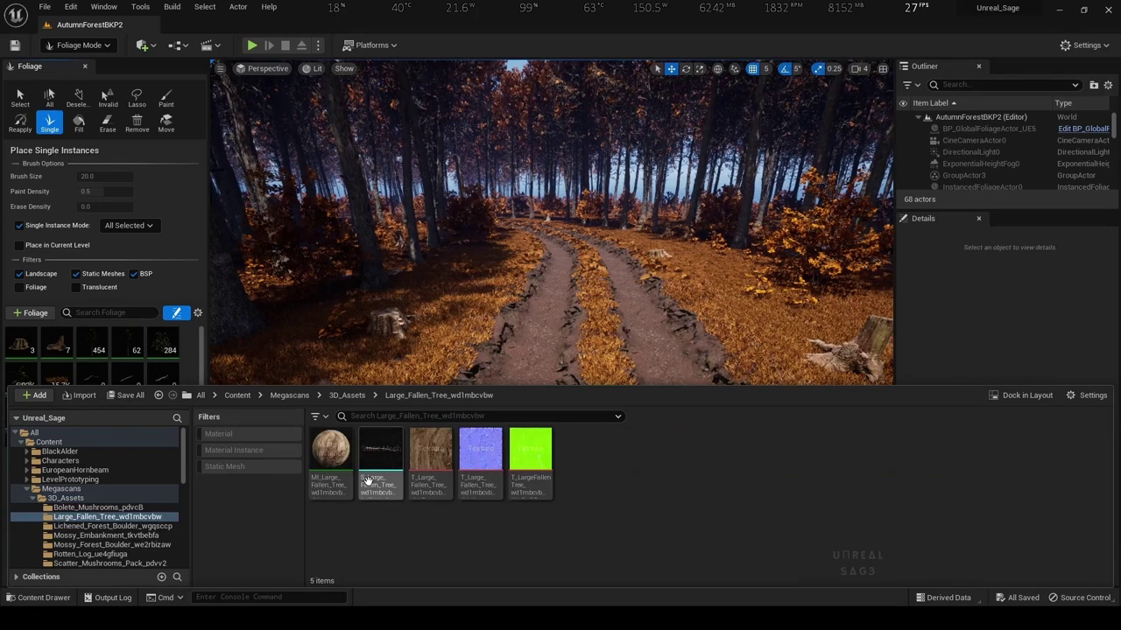
{"action": "mouse_move", "coordinate": [373, 468]}
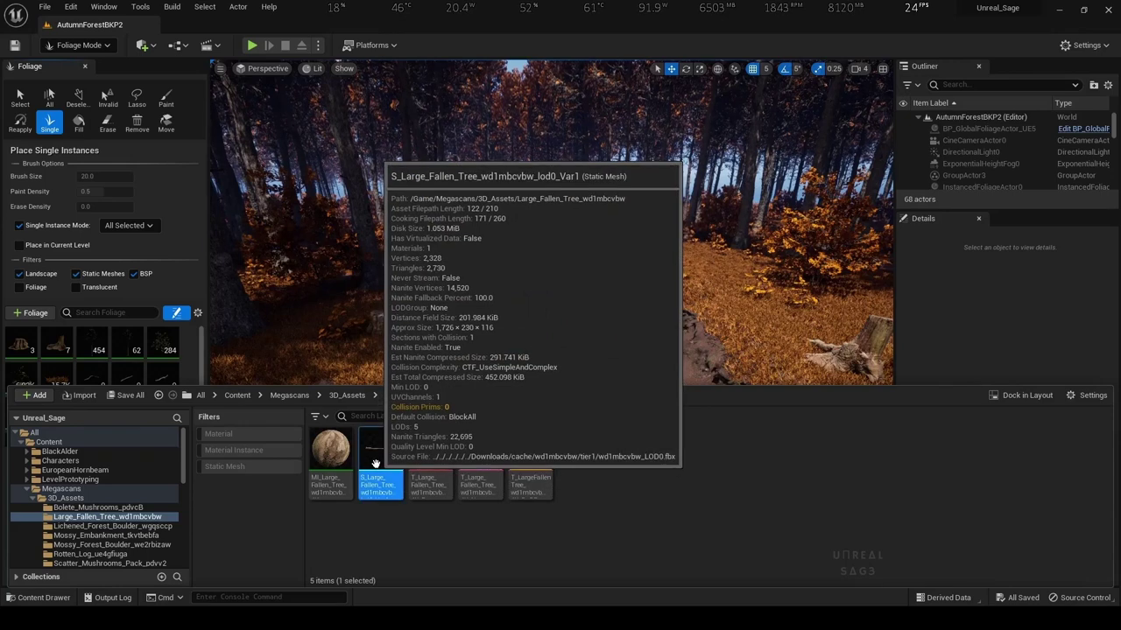
{"action": "left_click_drag", "start_coordinate": [378, 459], "coordinate": [670, 244]}
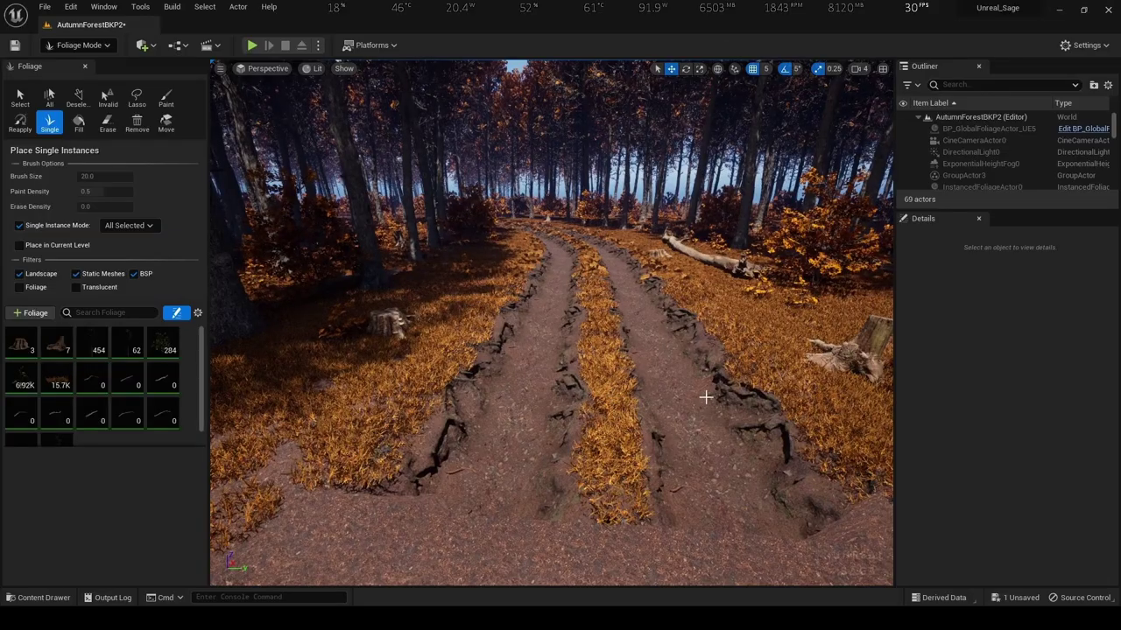
{"action": "right_click_drag", "start_coordinate": [706, 396], "coordinate": [788, 421]}
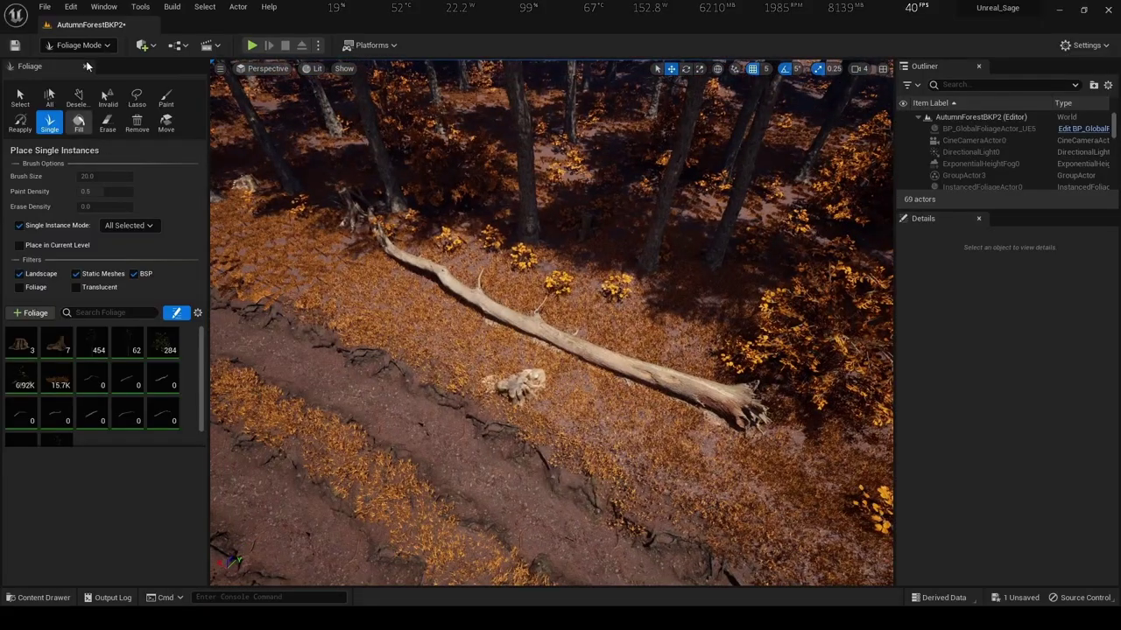
{"action": "left_click", "coordinate": [86, 67]}
{"action": "left_click", "coordinate": [302, 293]}
{"action": "left_click_drag", "start_coordinate": [320, 340], "coordinate": [398, 321]}
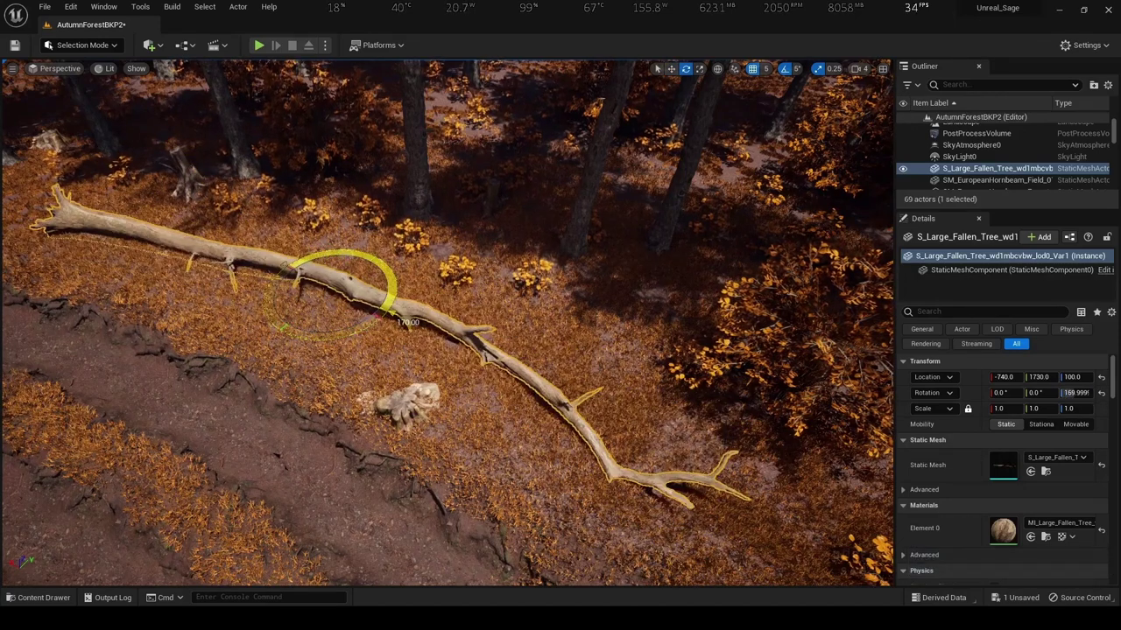
{"action": "key", "text": "ctrl+z"}
{"action": "key", "text": "ctrl+z"}
{"action": "key", "text": "ctrl+z"}
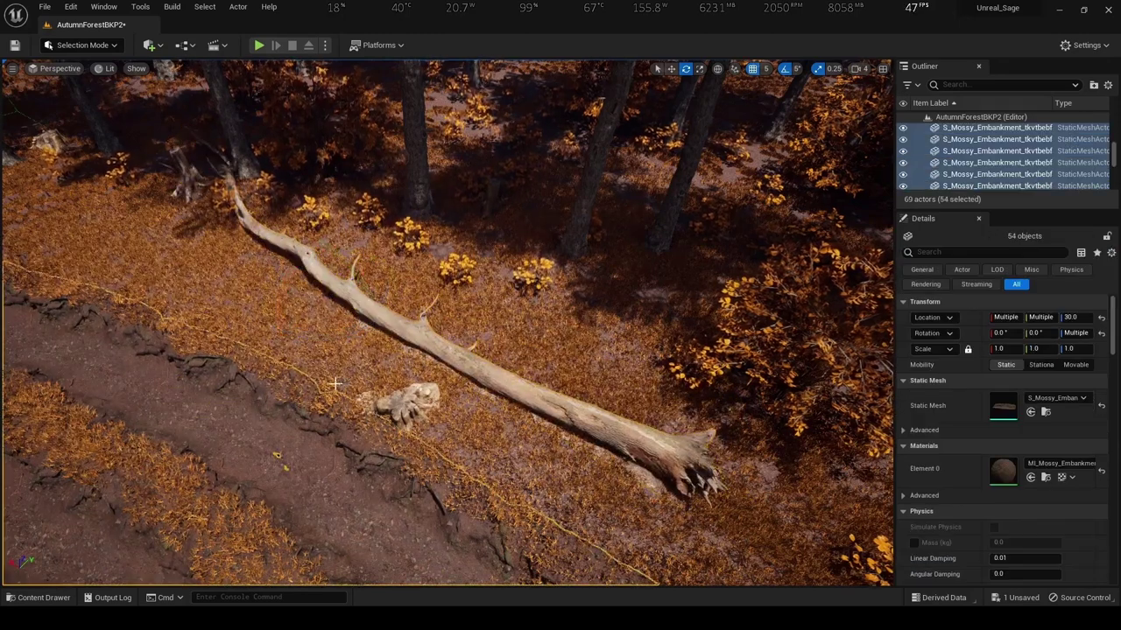
{"action": "left_click", "coordinate": [379, 325]}
{"action": "left_click_drag", "start_coordinate": [379, 323], "coordinate": [399, 315]}
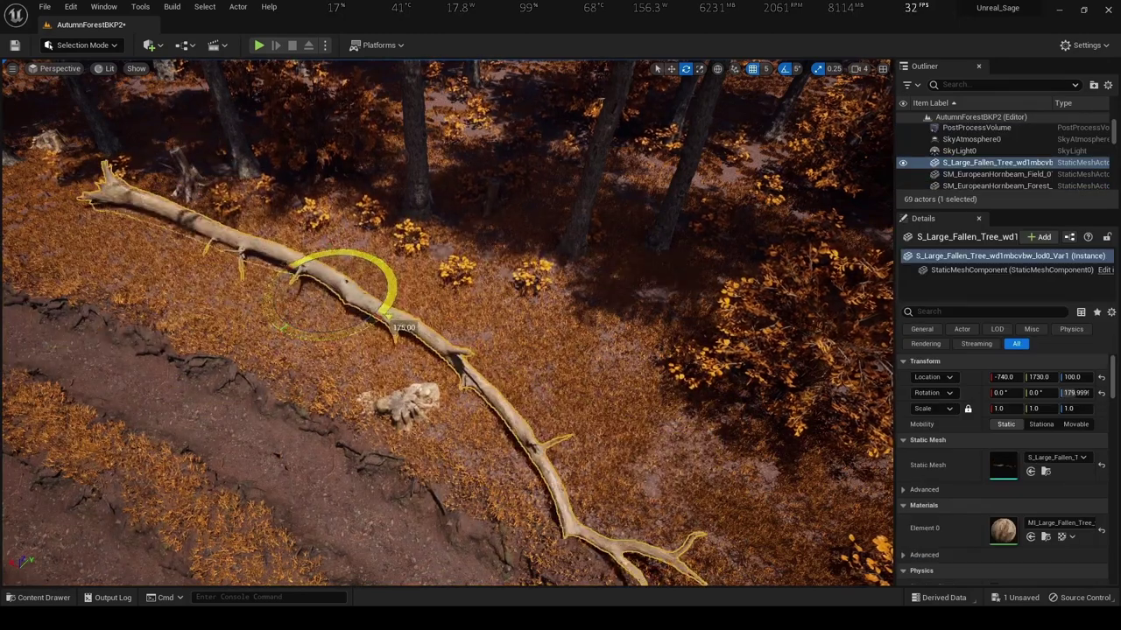
{"action": "left_click_drag", "start_coordinate": [326, 298], "coordinate": [394, 287]}
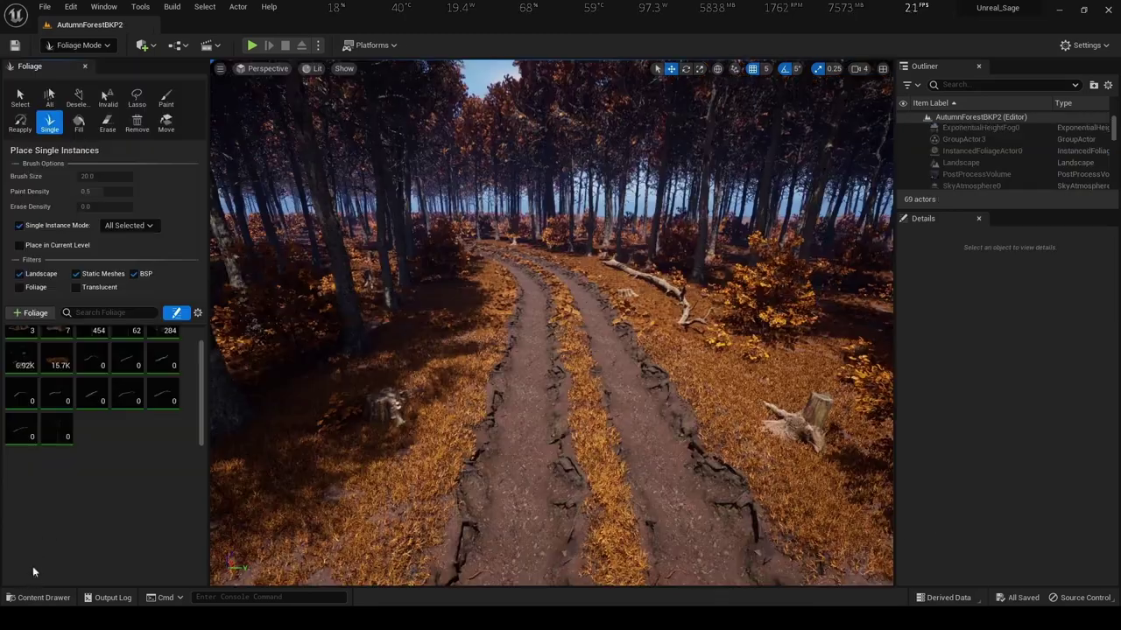
Switch the viewport to Nanite Visualization > Triangles
{"action": "left_click", "coordinate": [315, 69]}
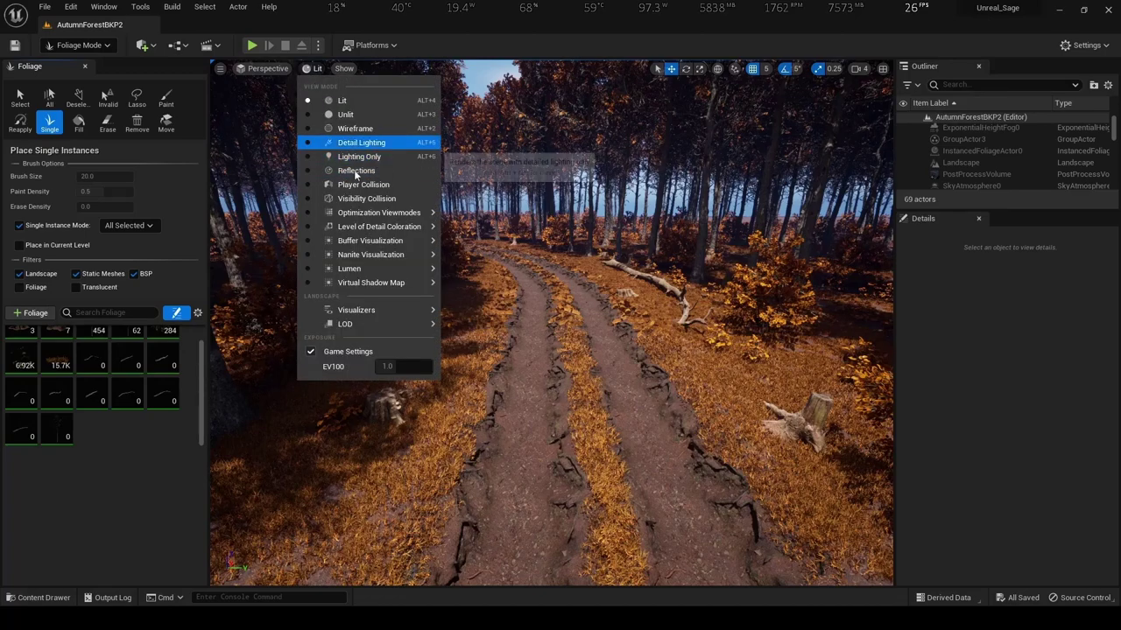
{"action": "mouse_move", "coordinate": [392, 256]}
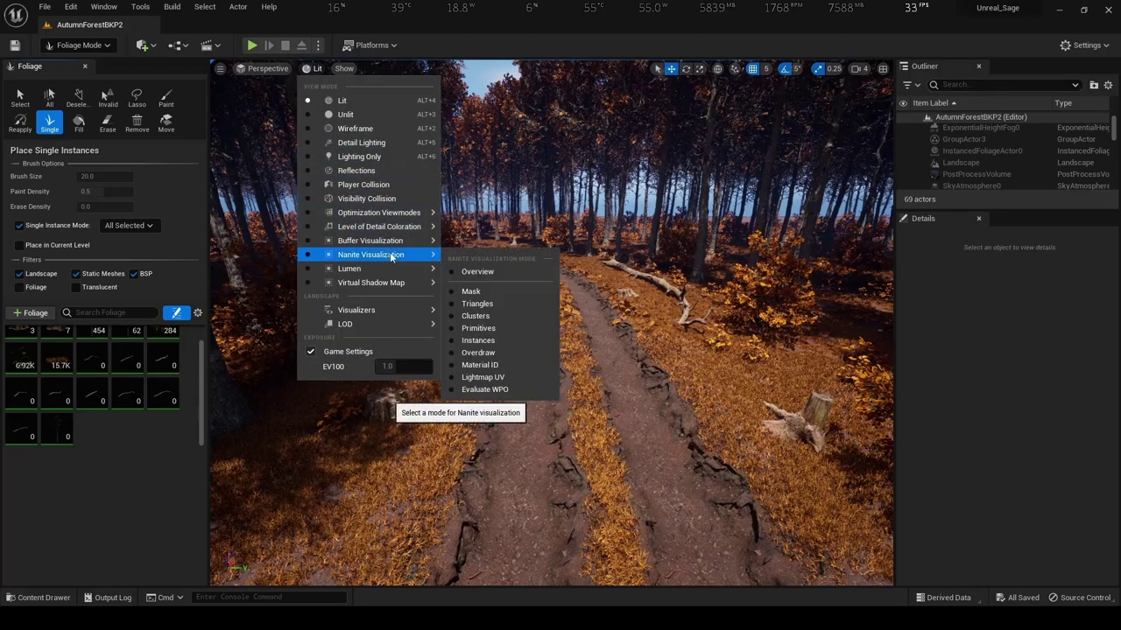
{"action": "left_click", "coordinate": [477, 303]}
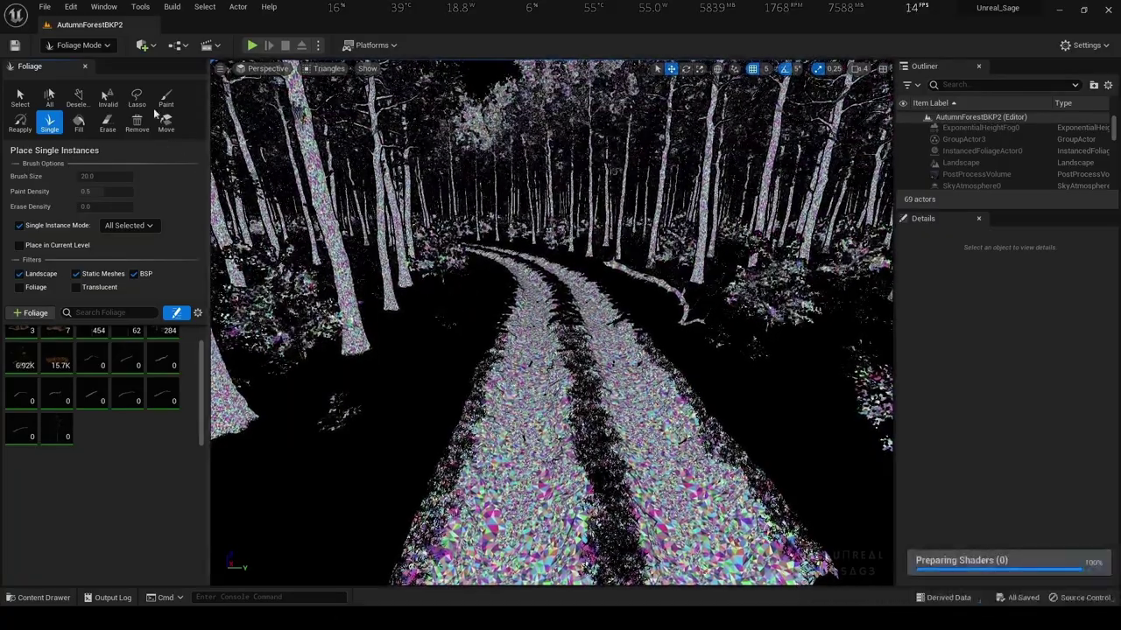
{"action": "left_click", "coordinate": [154, 46]}
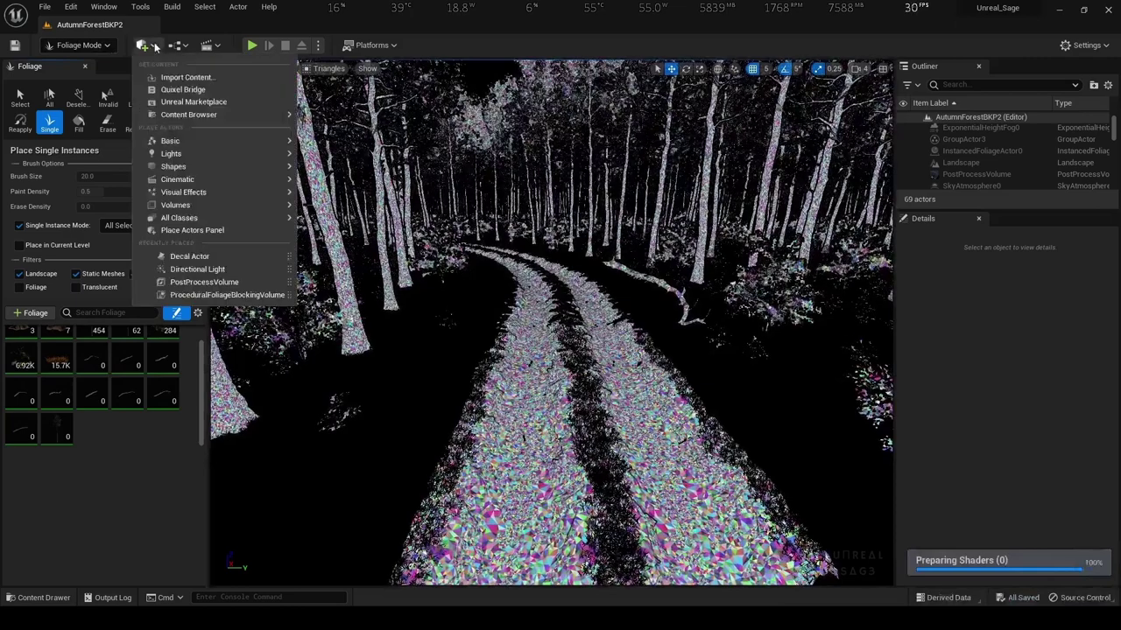
Locate the S_Grass_Clumps_rbojr_Var1_lod0 mesh in the Grass_Clumps_rbojr folder
{"action": "left_click", "coordinate": [43, 598]}
{"action": "left_click", "coordinate": [60, 366]}
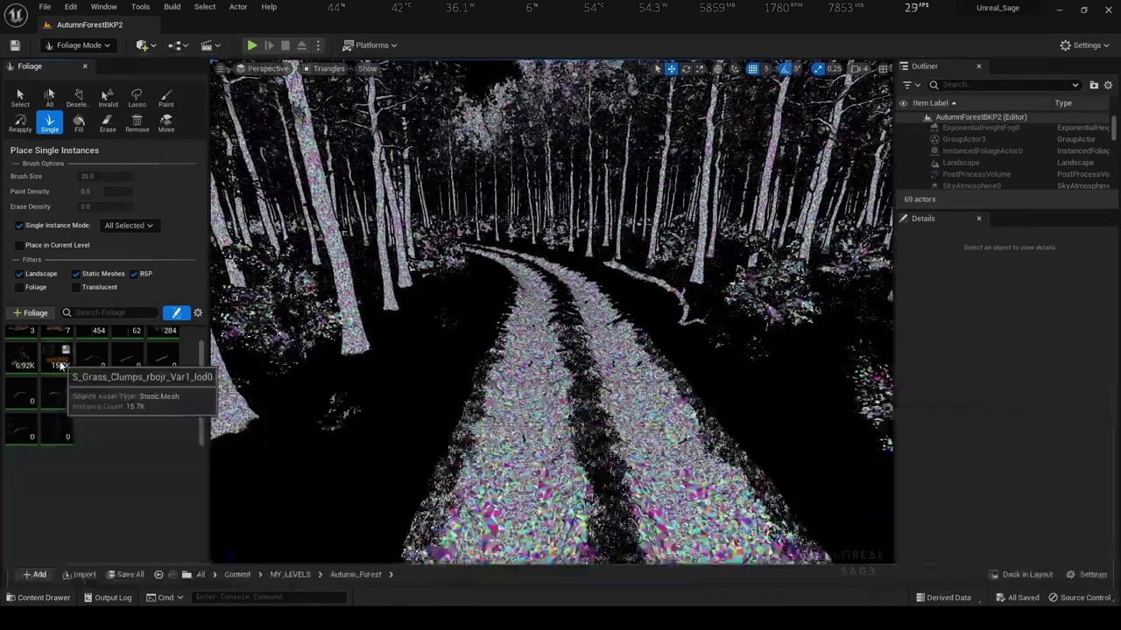
{"action": "right_click", "coordinate": [60, 366]}
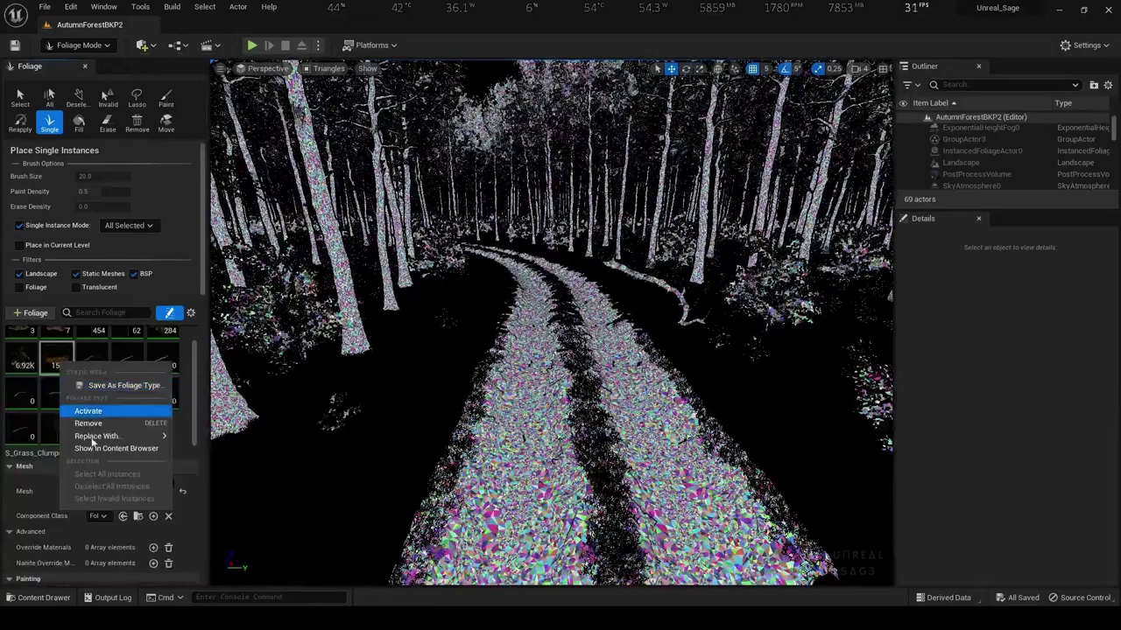
{"action": "left_click", "coordinate": [103, 449]}
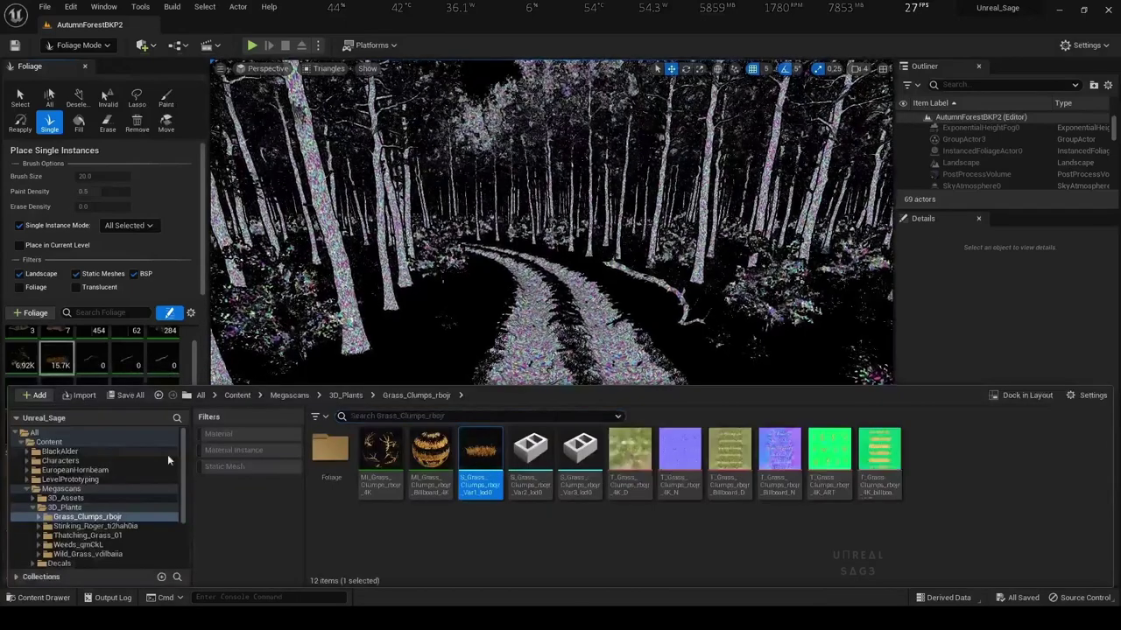
{"action": "mouse_move", "coordinate": [472, 461]}
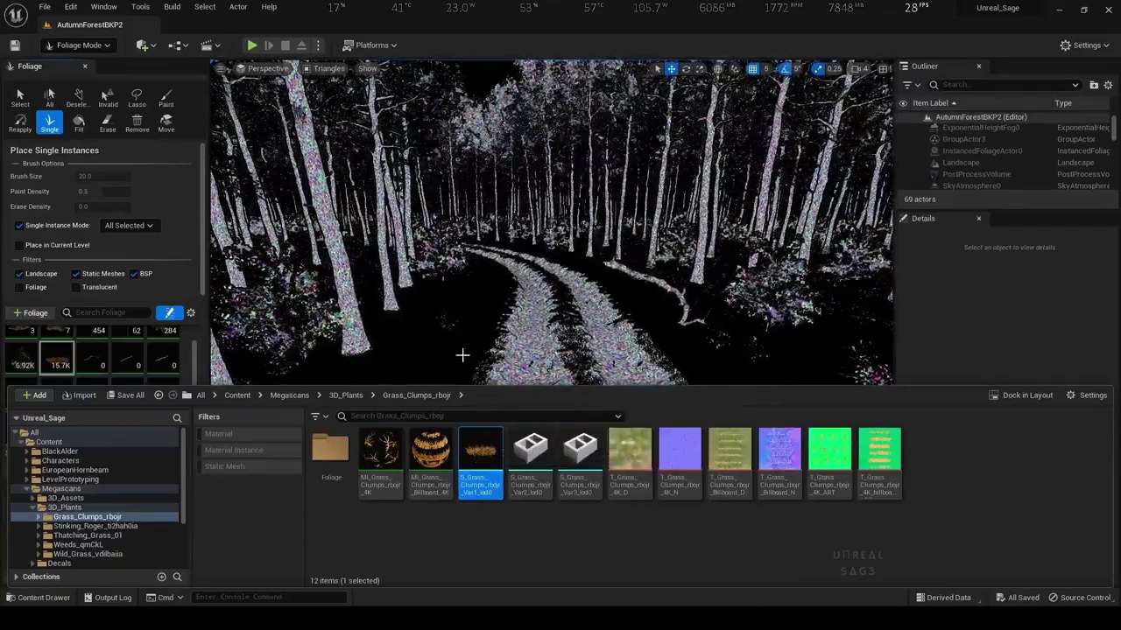
{"action": "double_click", "coordinate": [331, 451]}
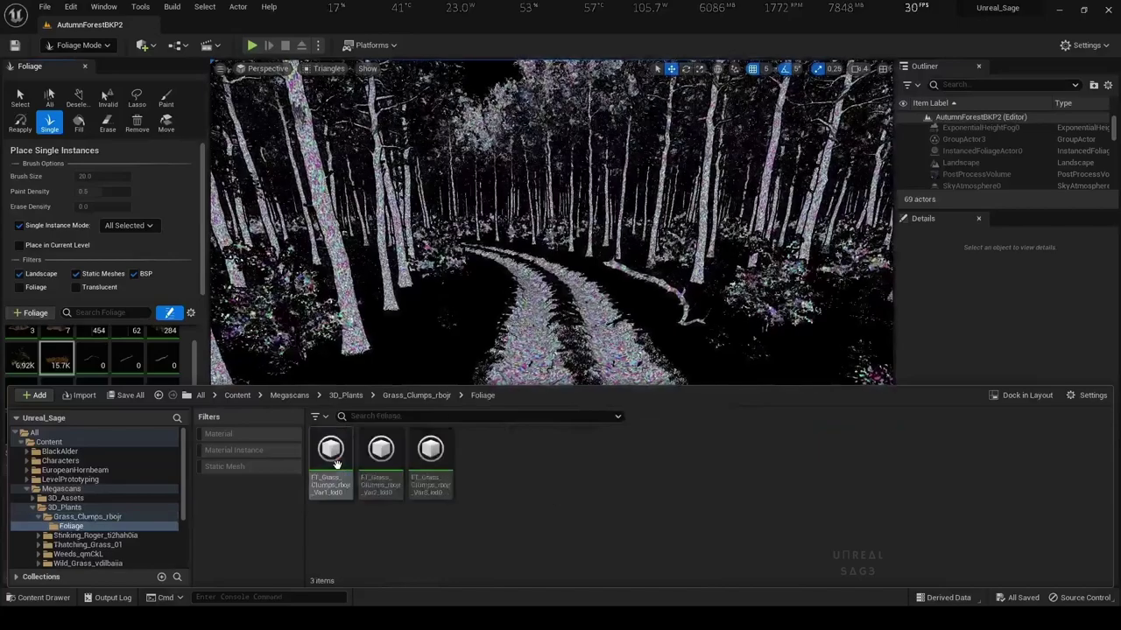
{"action": "key", "text": "alt+Left"}
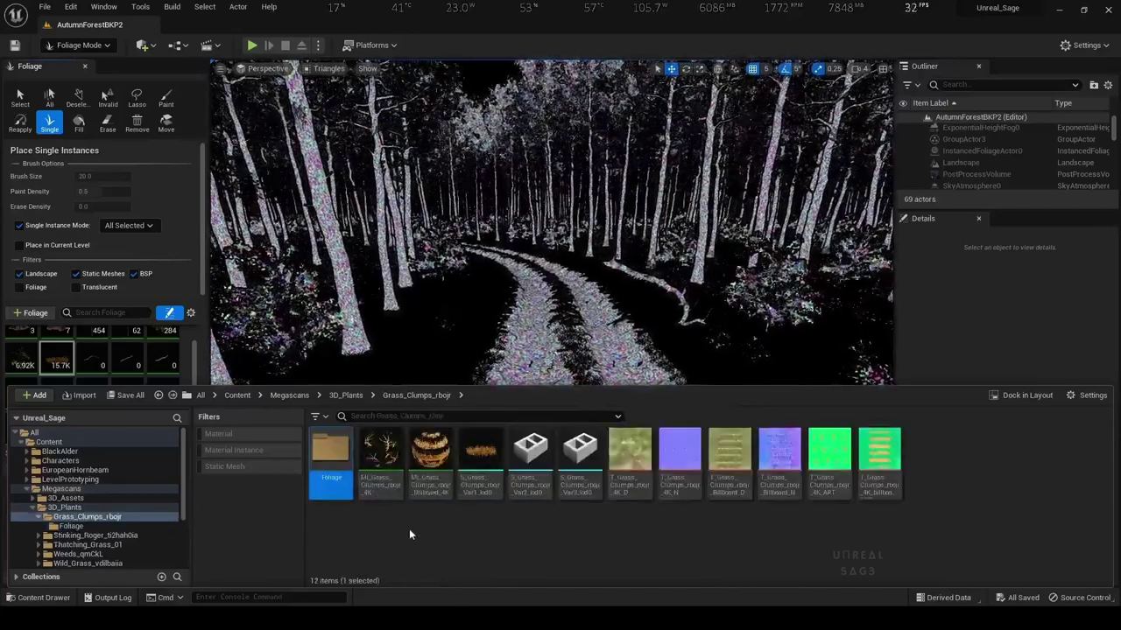
Enable Nanite on S_Grass_Clumps_rbojr_Var1_lod0 and save the asset
{"action": "right_click", "coordinate": [480, 451]}
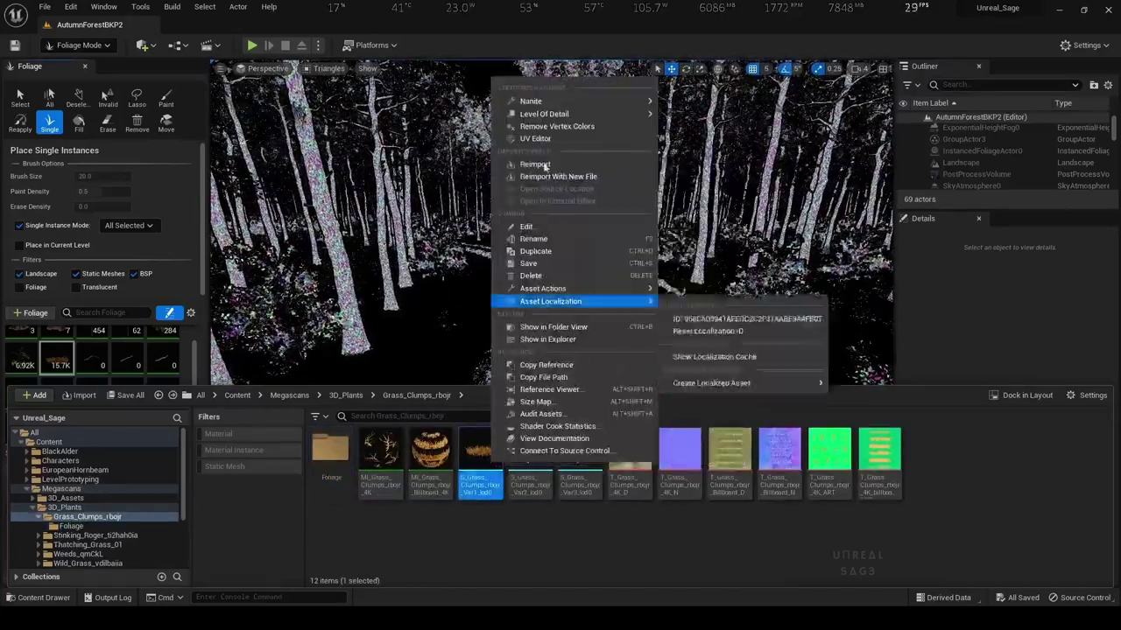
{"action": "mouse_move", "coordinate": [604, 108]}
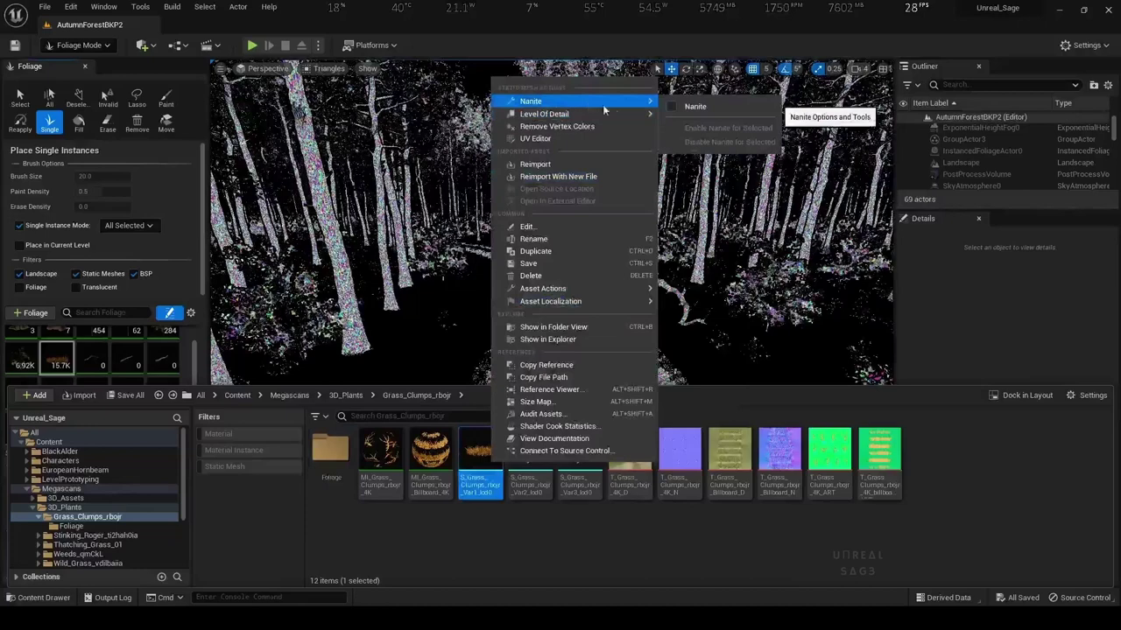
{"action": "left_click", "coordinate": [672, 107]}
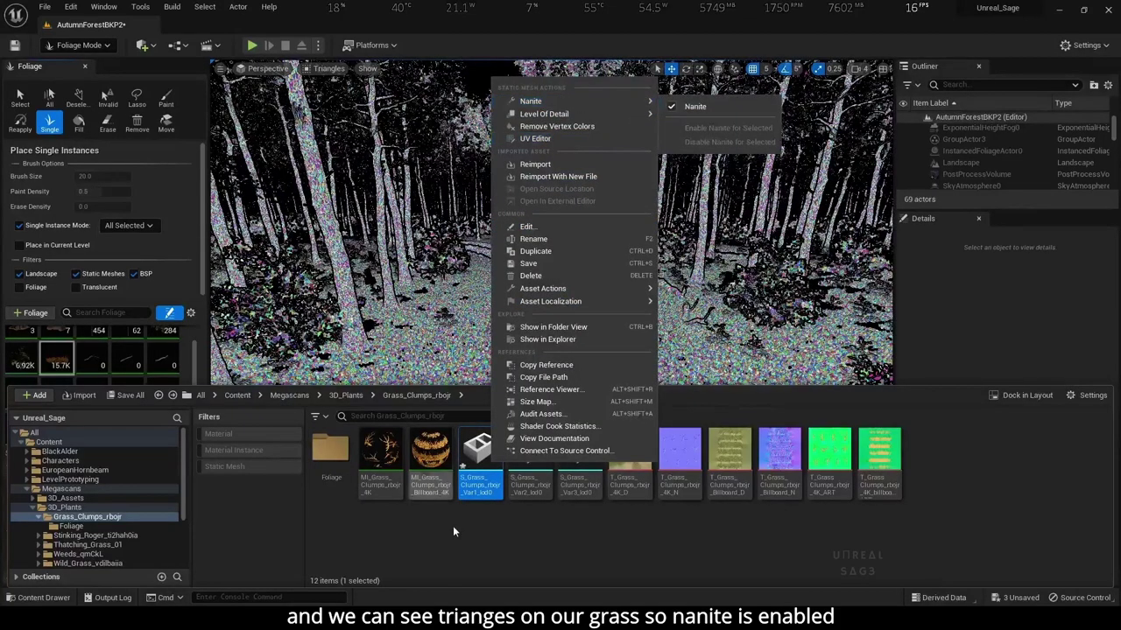
{"action": "right_click", "coordinate": [480, 491]}
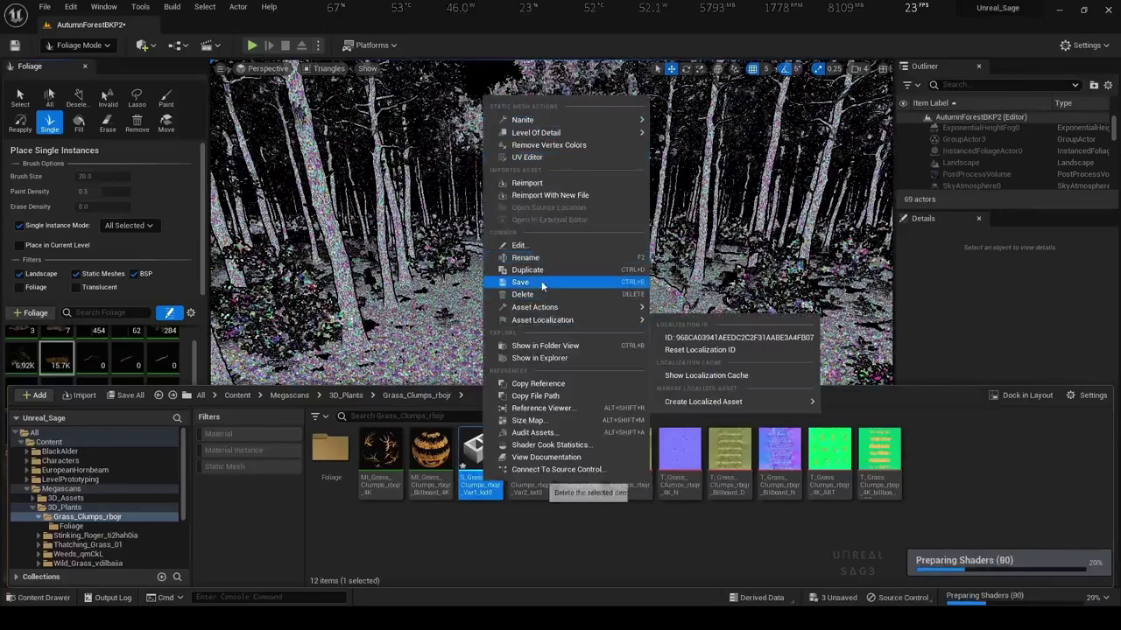
{"action": "left_click", "coordinate": [542, 284]}
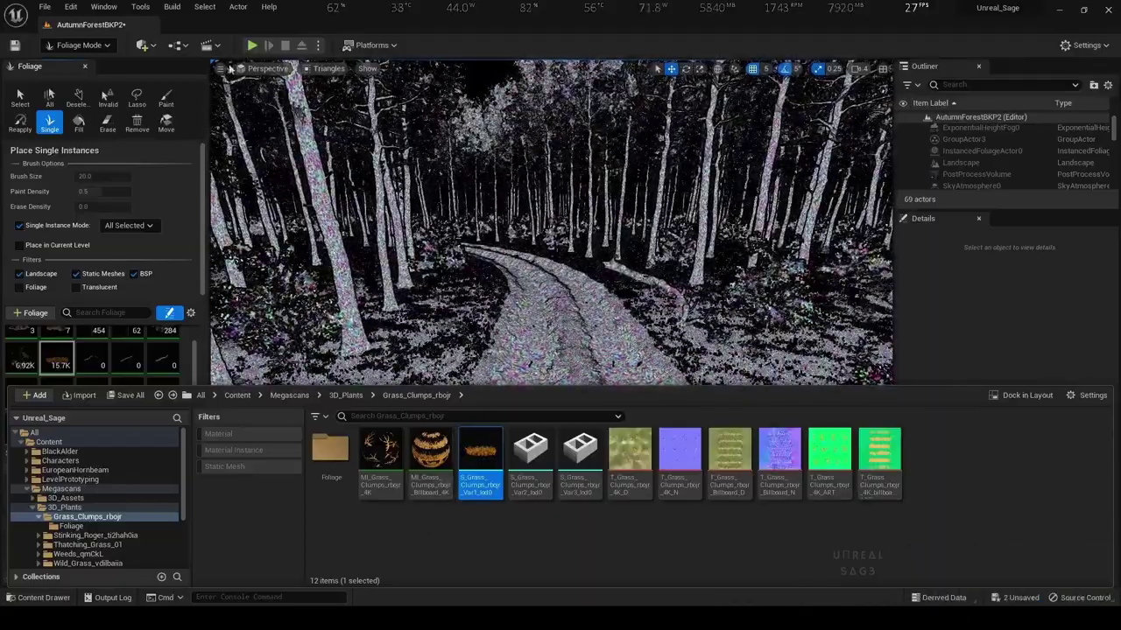
Return the viewport to Lit rendering and fly forward along the dirt road
{"action": "left_click", "coordinate": [333, 76]}
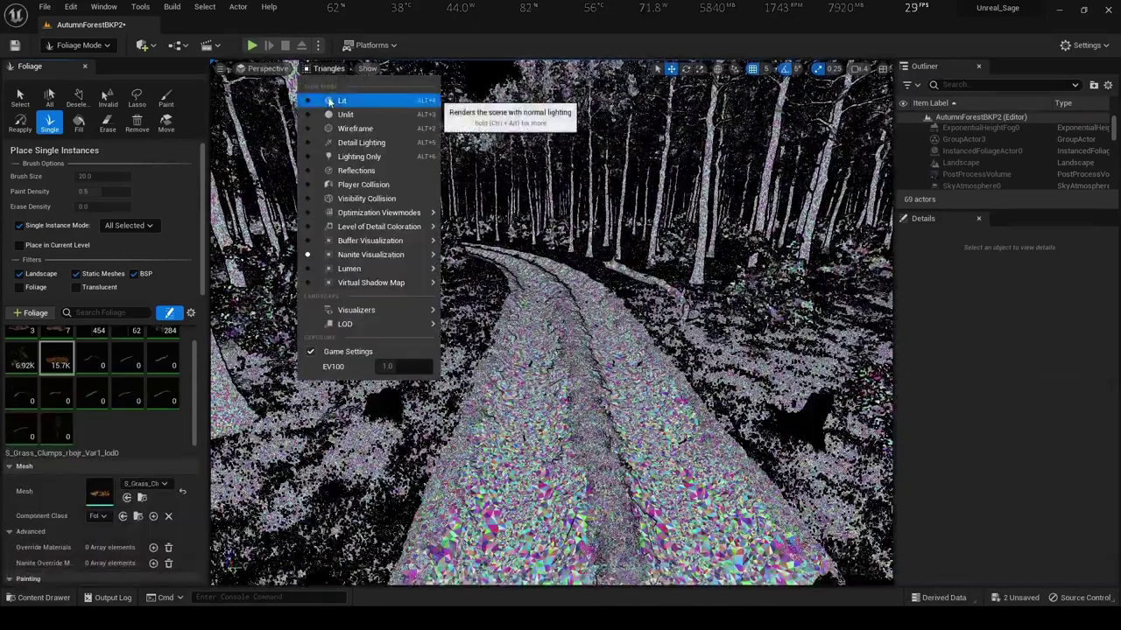
{"action": "left_click", "coordinate": [329, 98]}
{"action": "right_click_drag", "start_coordinate": [409, 235], "coordinate": [409, 227]}
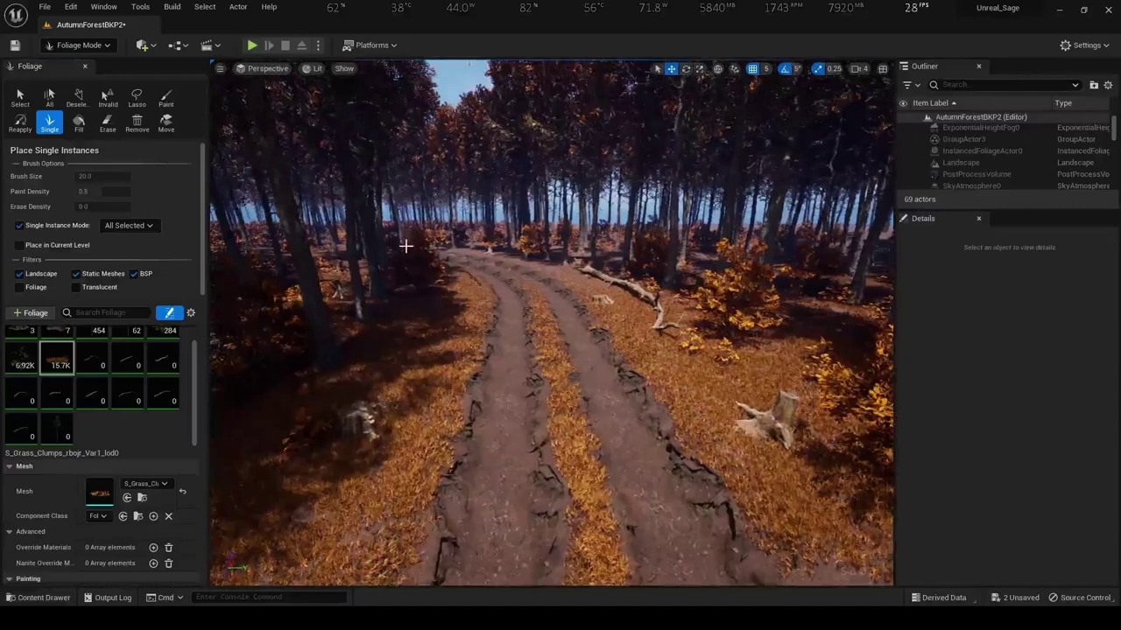
Add the Mossy Forest Boulder from Megascans 3D_Assets as a foliage type and select it
{"action": "key", "text": "ctrl+space"}
{"action": "double_click", "coordinate": [329, 448]}
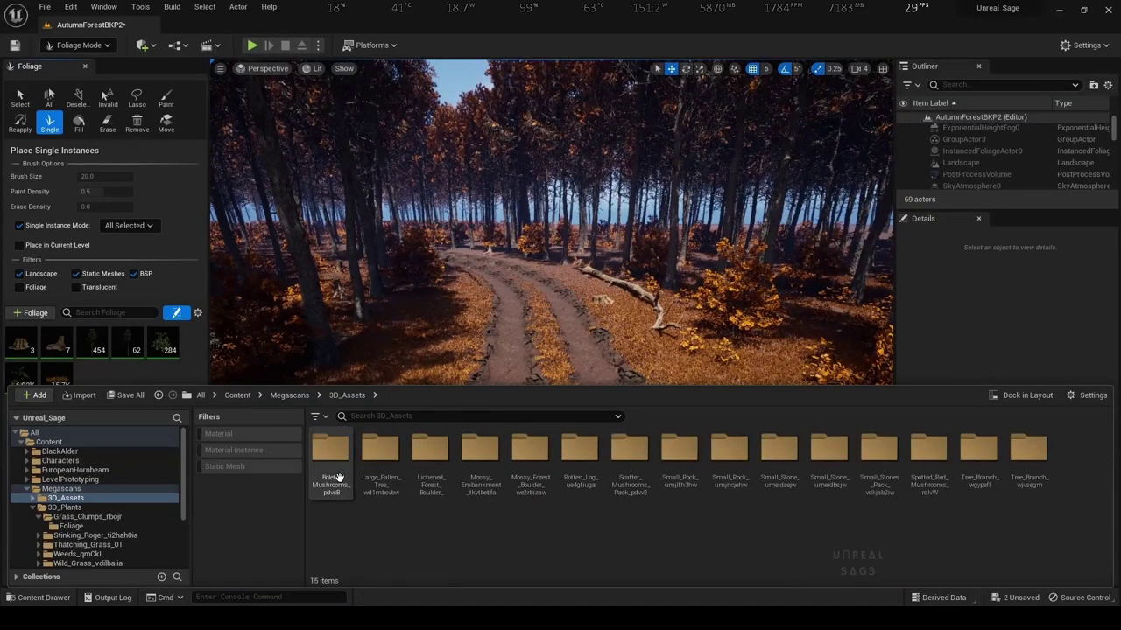
{"action": "left_click", "coordinate": [236, 466]}
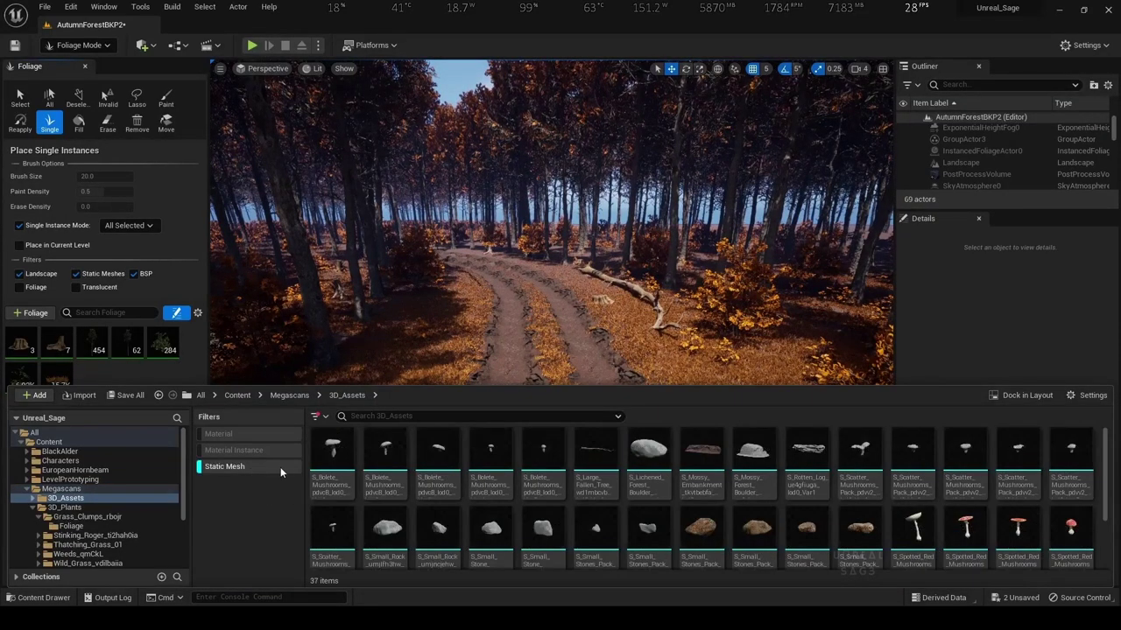
{"action": "mouse_move", "coordinate": [661, 468]}
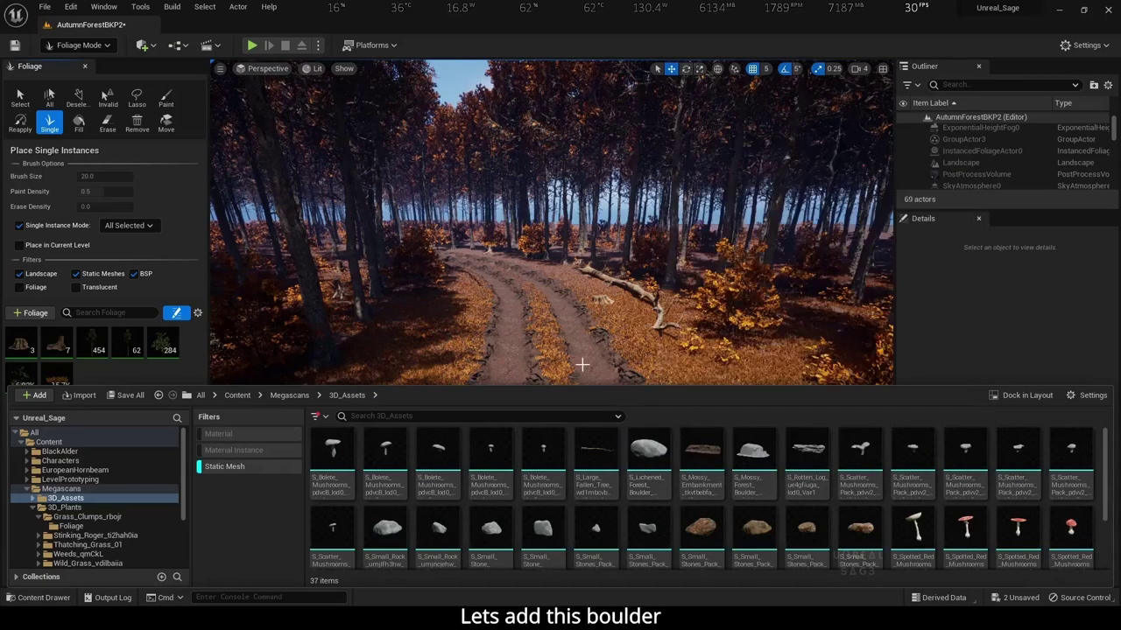
{"action": "mouse_move", "coordinate": [749, 470]}
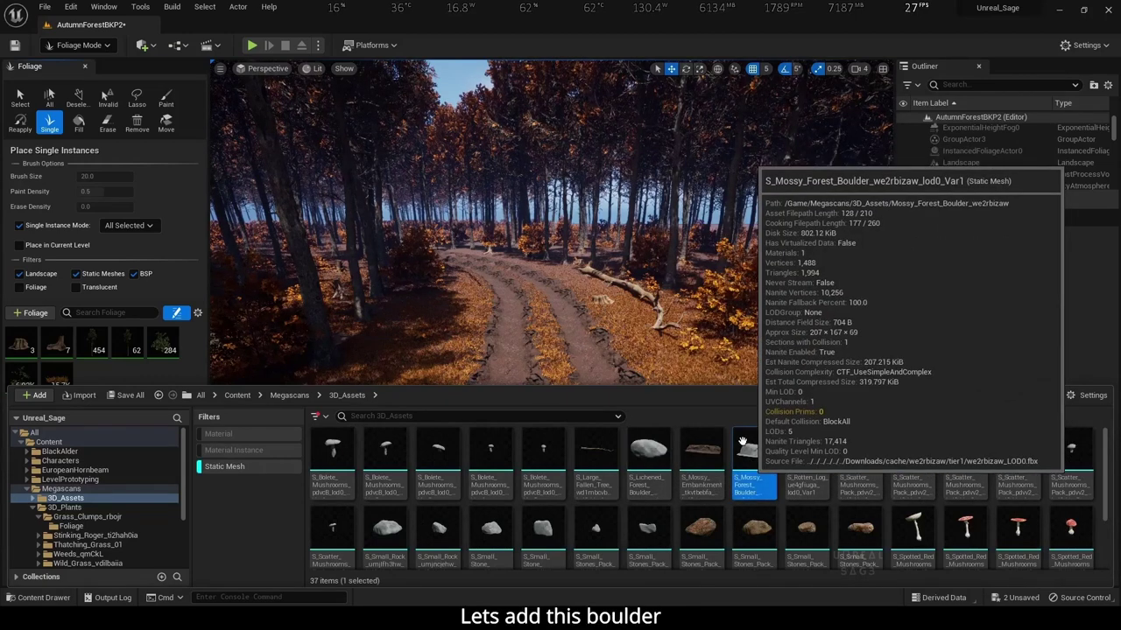
{"action": "left_click_drag", "start_coordinate": [742, 442], "coordinate": [129, 369]}
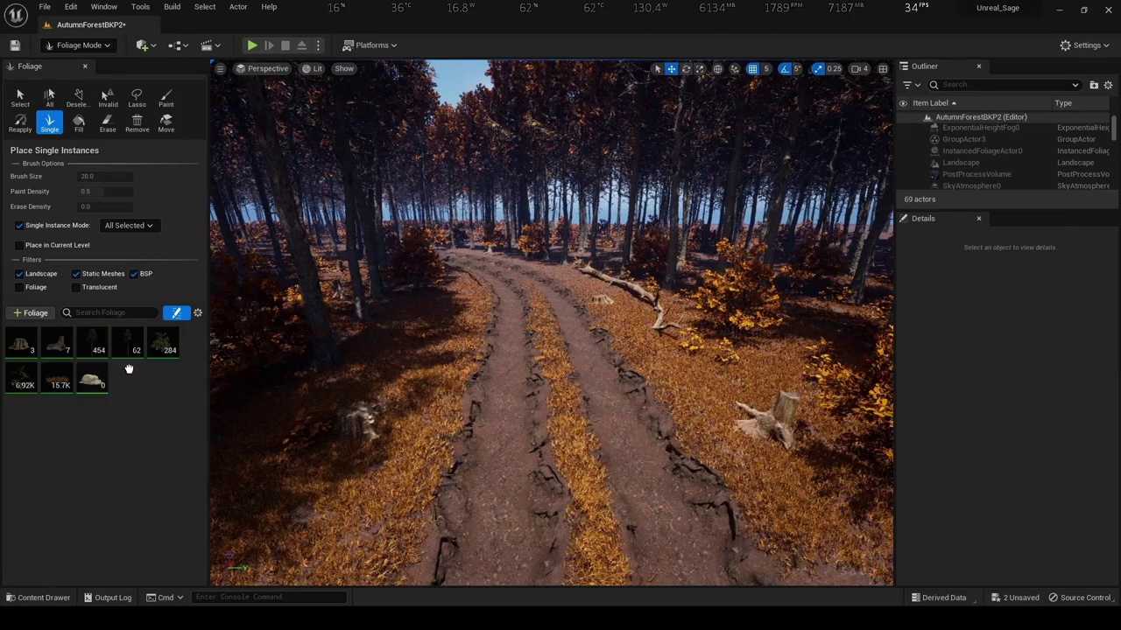
{"action": "left_click", "coordinate": [91, 378]}
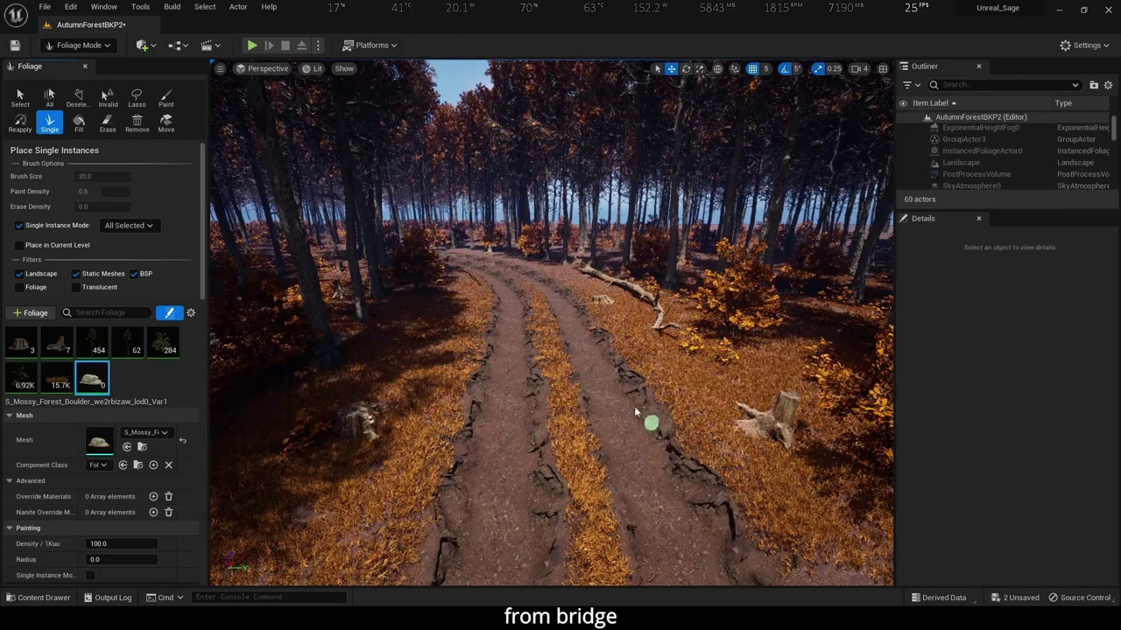
Test-place mossy boulders beside the path and on the road, undoing each one
{"action": "left_click", "coordinate": [790, 363]}
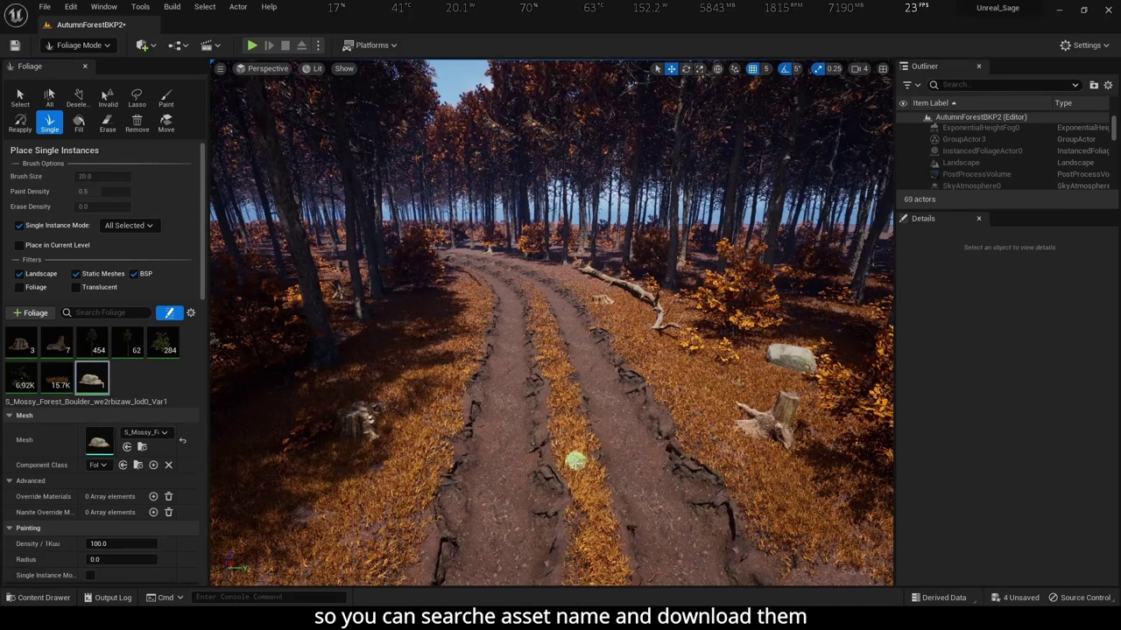
{"action": "key", "text": "ctrl+z"}
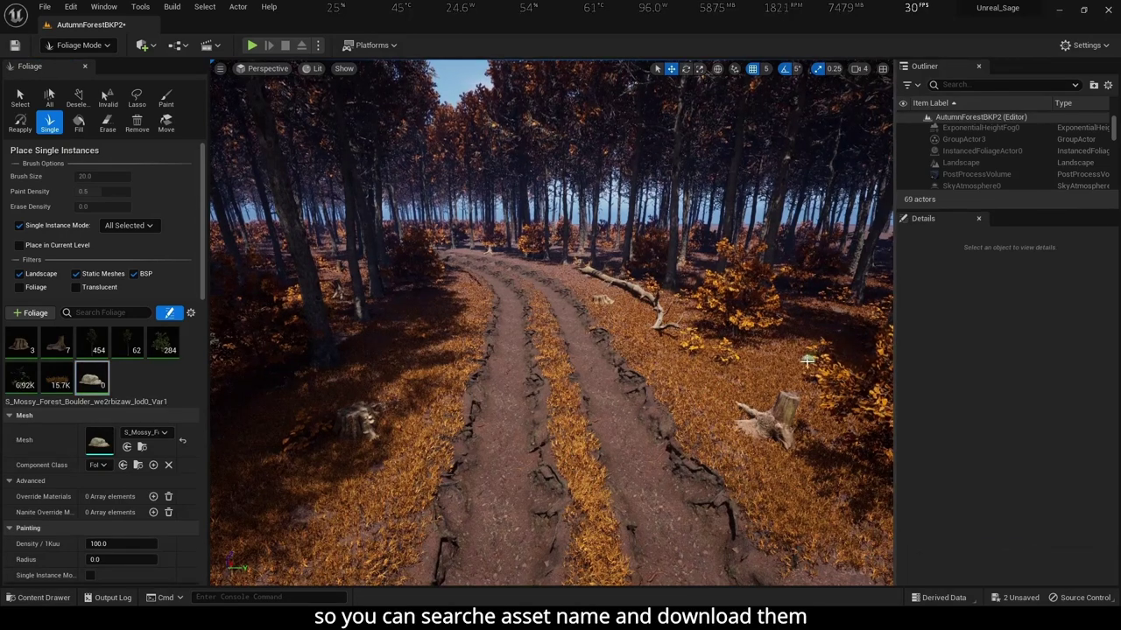
{"action": "right_click_drag", "start_coordinate": [730, 386], "coordinate": [274, 405]}
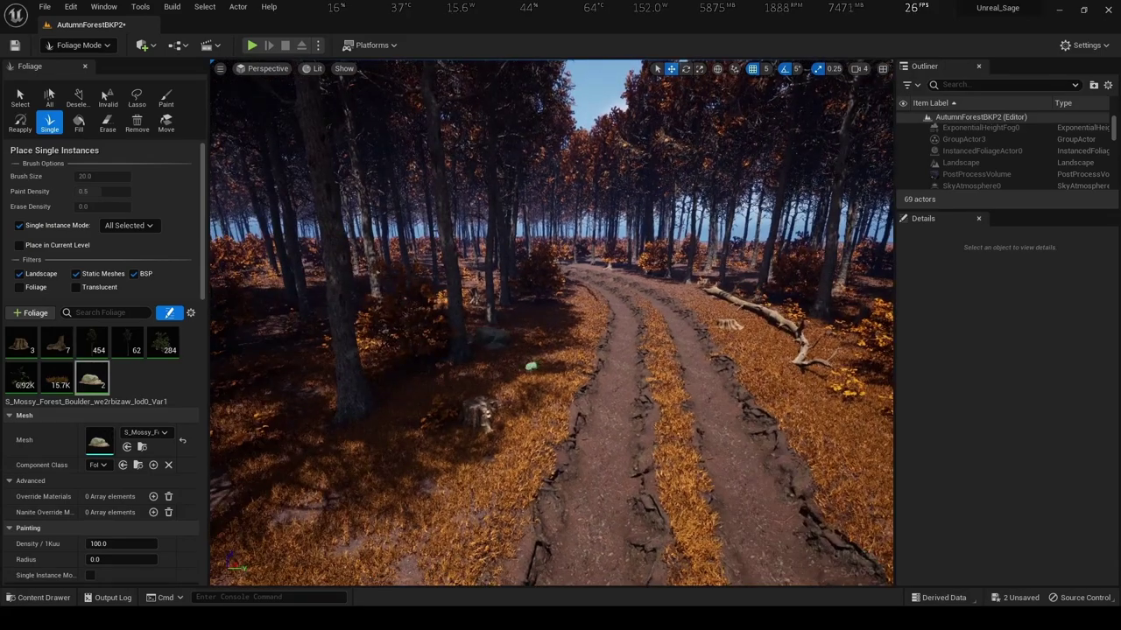
{"action": "right_click_drag", "start_coordinate": [530, 366], "coordinate": [736, 409]}
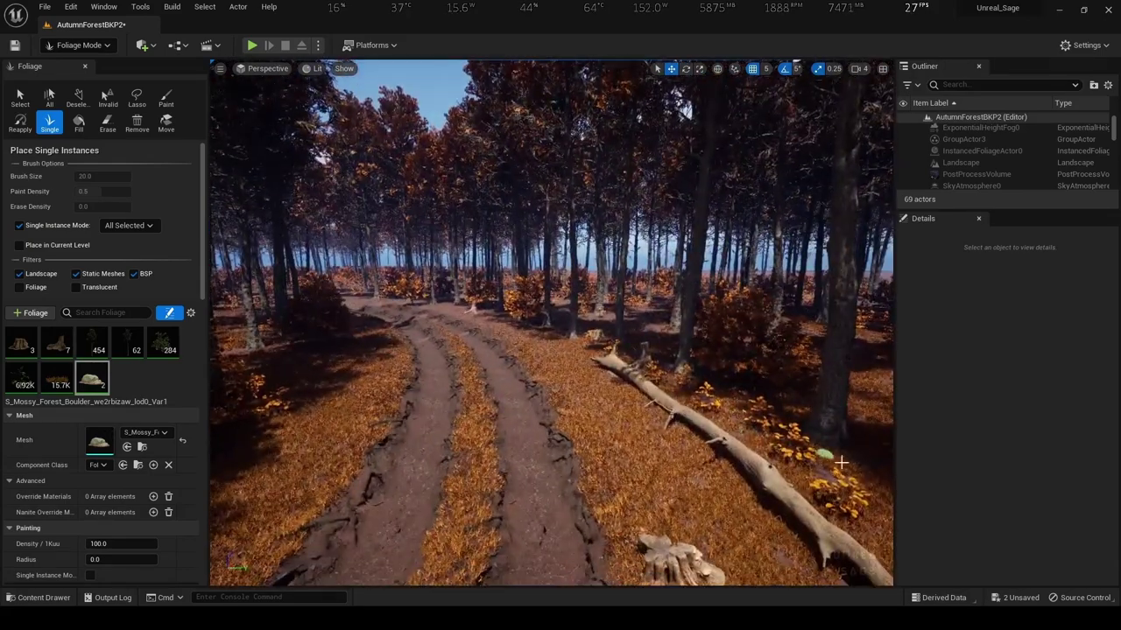
{"action": "right_click_drag", "start_coordinate": [840, 462], "coordinate": [724, 366]}
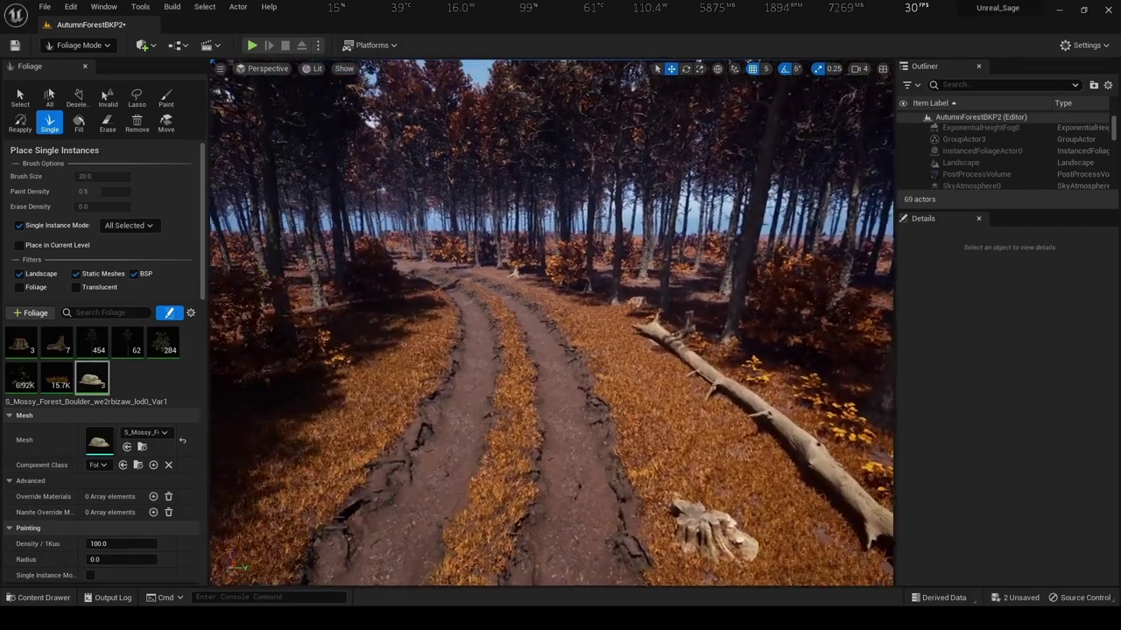
{"action": "mouse_move", "coordinate": [716, 310]}
{"action": "right_mouse_down"}
{"action": "mouse_move", "coordinate": [348, 325]}
{"action": "mouse_move", "coordinate": [470, 337]}
{"action": "right_mouse_up"}
{"action": "left_click", "coordinate": [531, 392]}
{"action": "key", "text": "ctrl+z"}
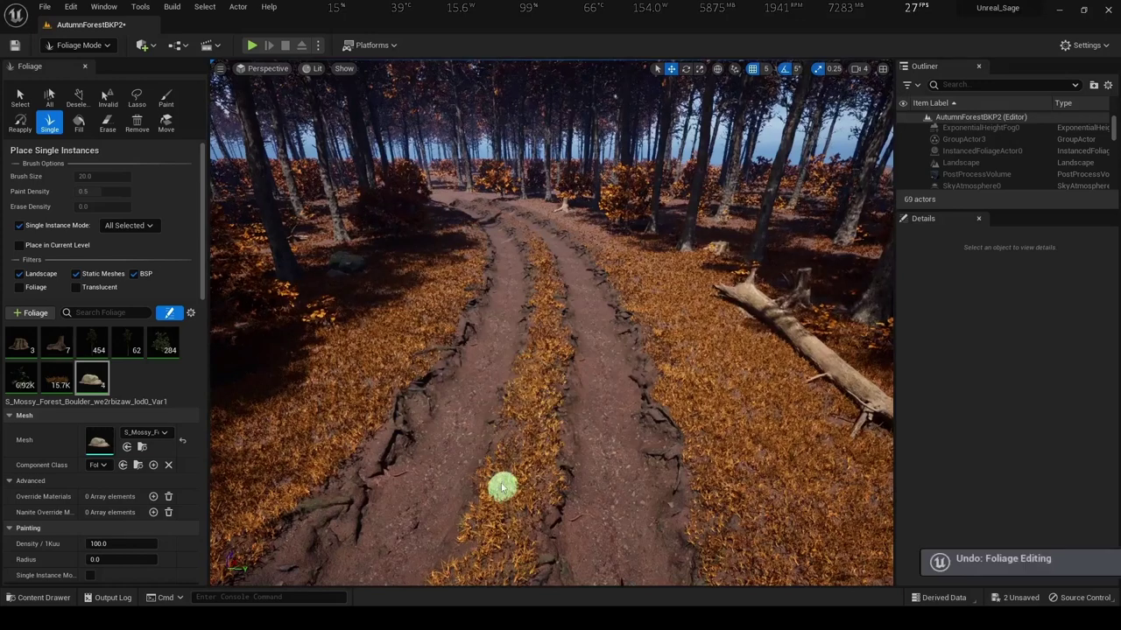
Set boulder Scale X Max to 1.2 and place one on the leaves beside the fallen log
{"action": "scroll", "coordinate": [90, 554], "scroll_direction": "down", "scroll_amount": 2}
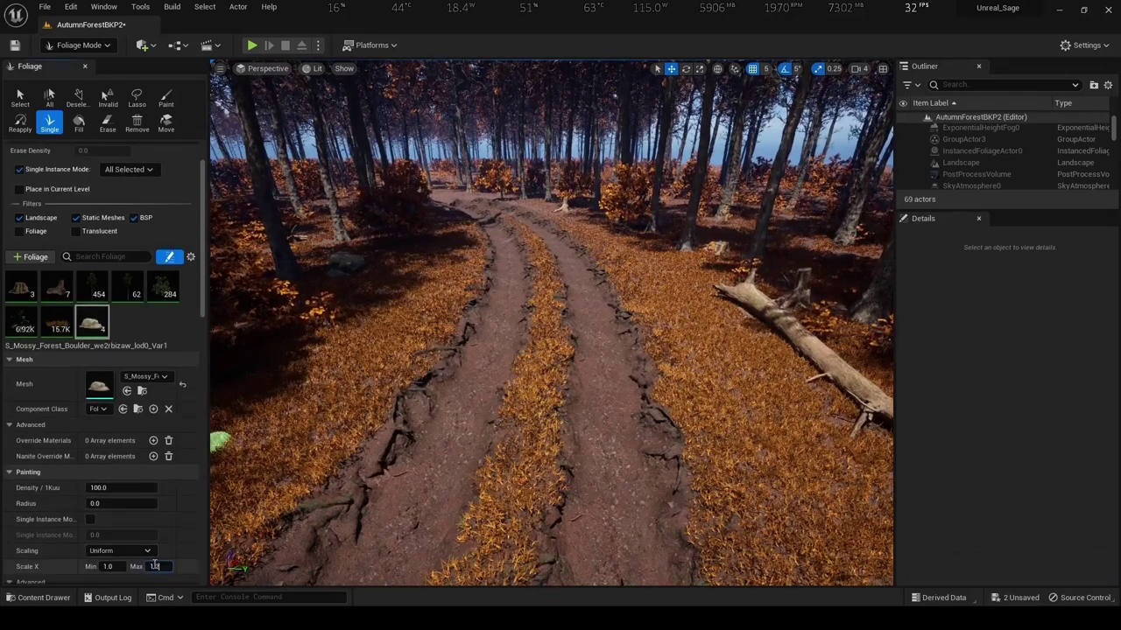
{"action": "type", "text": "1.2"}
{"action": "key", "text": "Return"}
{"action": "right_click_drag", "start_coordinate": [634, 269], "coordinate": [691, 289]}
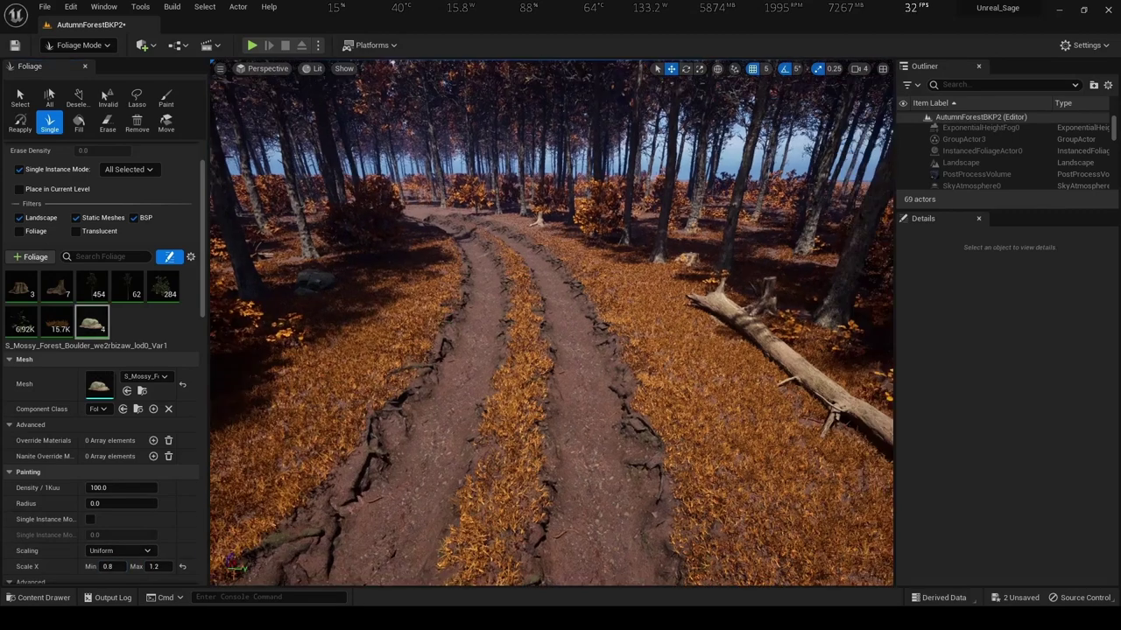
{"action": "key", "text": "ctrl+z"}
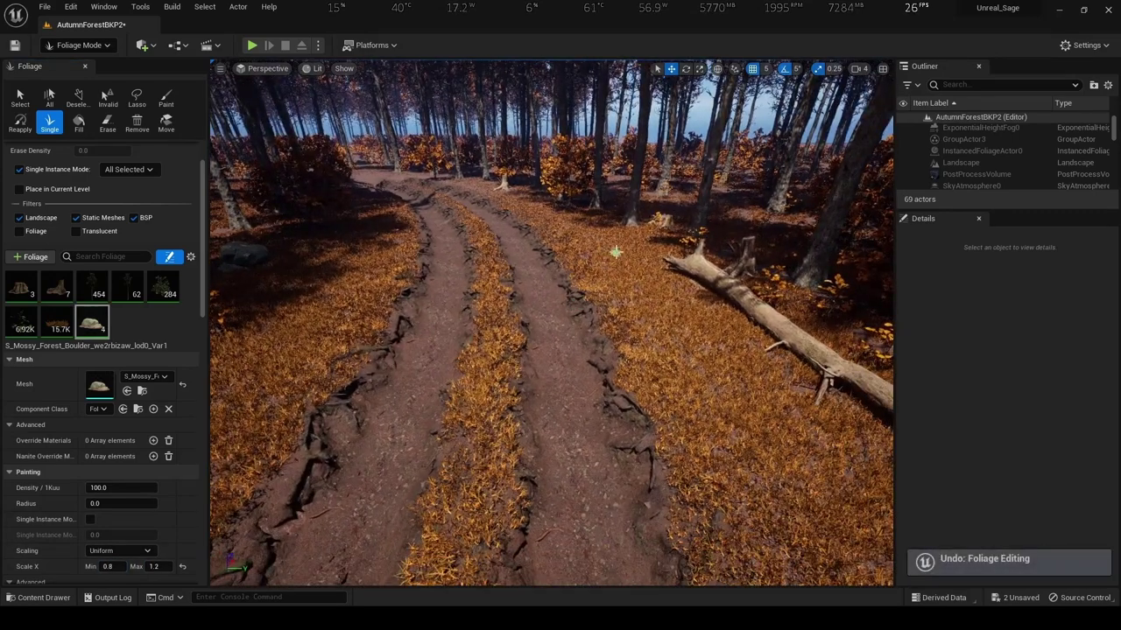
{"action": "left_click", "coordinate": [613, 246]}
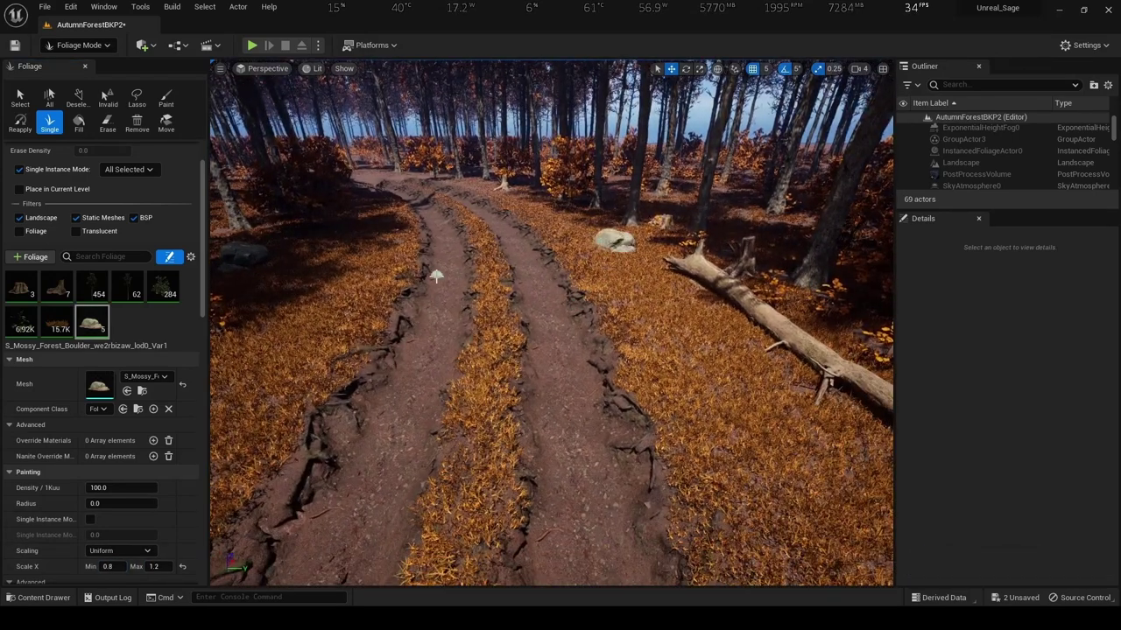
{"action": "right_click_drag", "start_coordinate": [436, 276], "coordinate": [431, 287]}
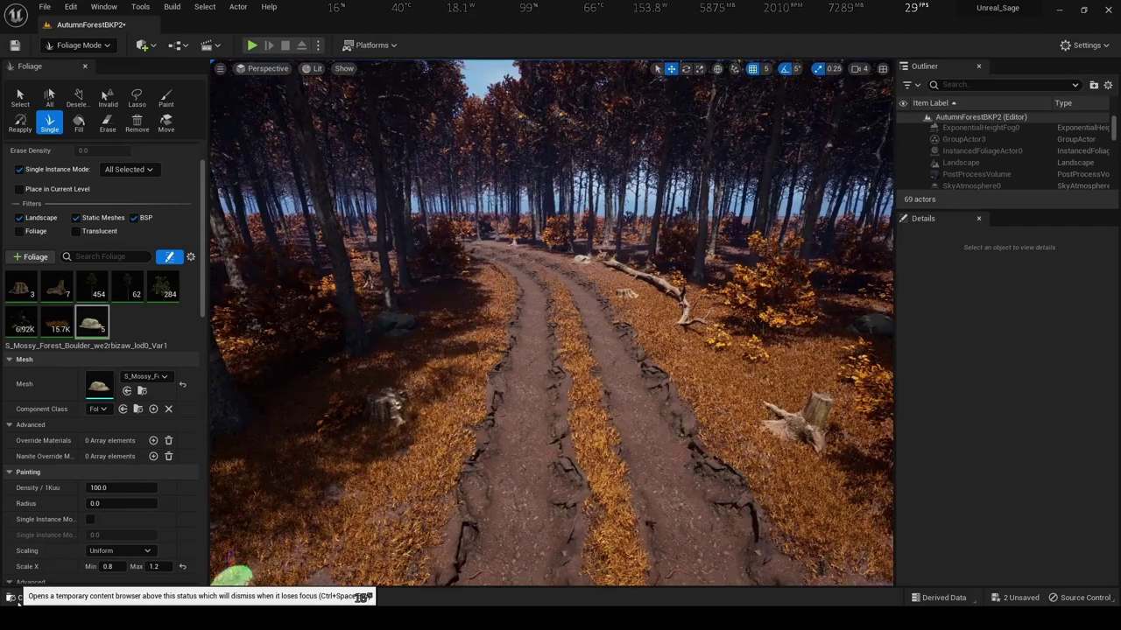
Add S_Rotten_Log as a foliage type and select it
{"action": "left_click", "coordinate": [62, 598]}
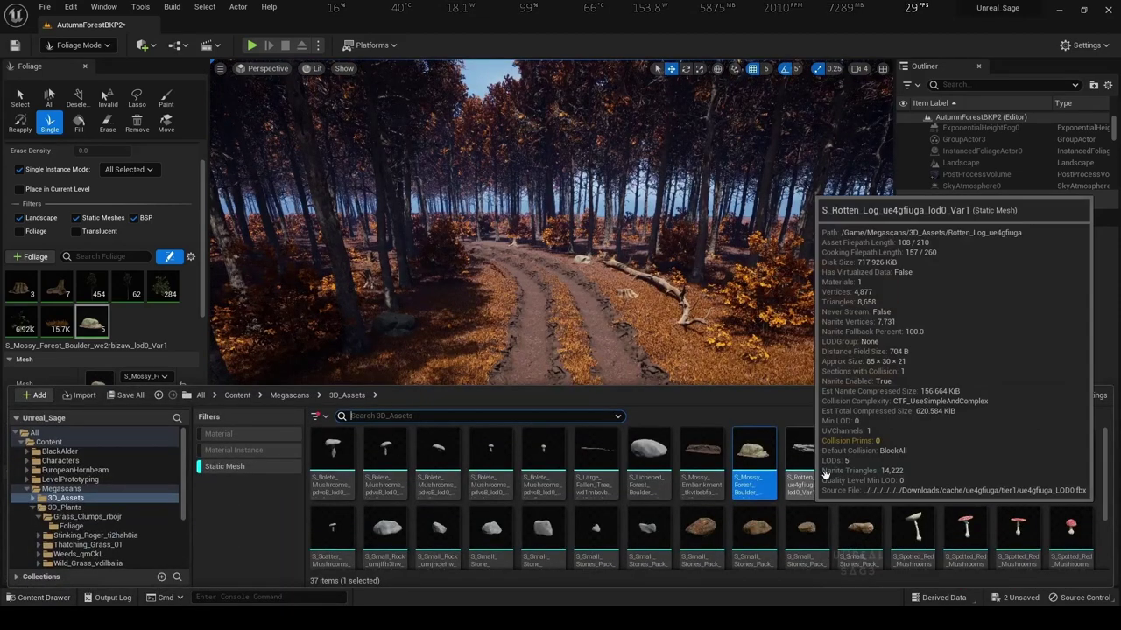
{"action": "mouse_move", "coordinate": [814, 477]}
{"action": "left_mouse_down"}
{"action": "mouse_move", "coordinate": [95, 317]}
{"action": "mouse_move", "coordinate": [84, 328]}
{"action": "left_mouse_up"}
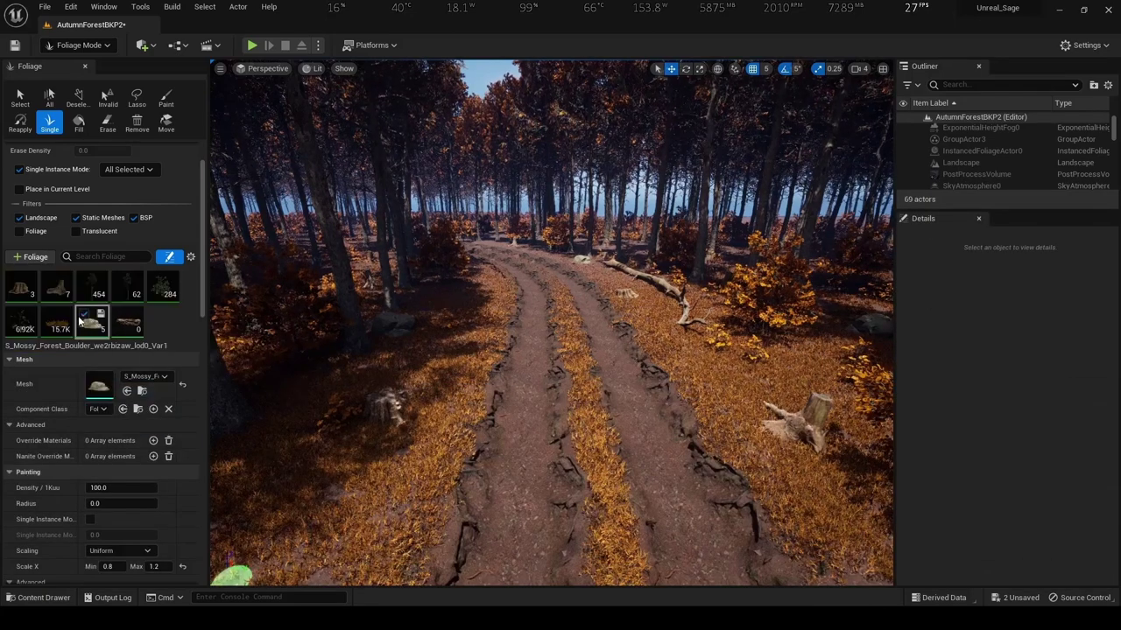
{"action": "left_click", "coordinate": [128, 322]}
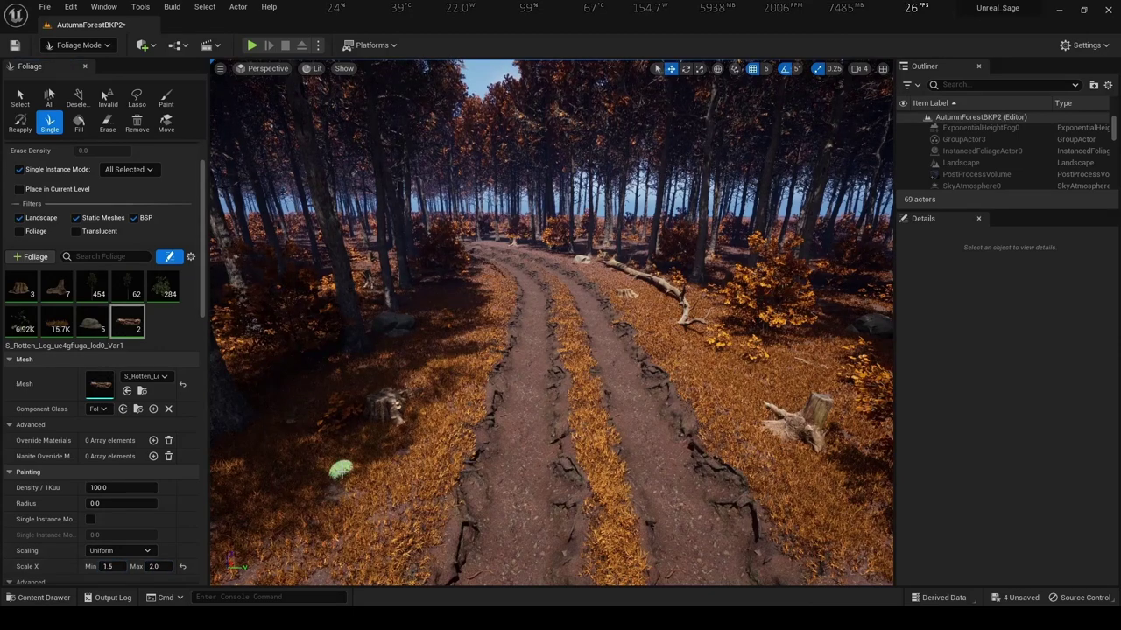
Place rotten logs beside the path, undoing the misplaced ones
{"action": "mouse_move", "coordinate": [342, 473]}
{"action": "right_mouse_down"}
{"action": "mouse_move", "coordinate": [546, 420]}
{"action": "mouse_move", "coordinate": [557, 455]}
{"action": "right_mouse_up"}
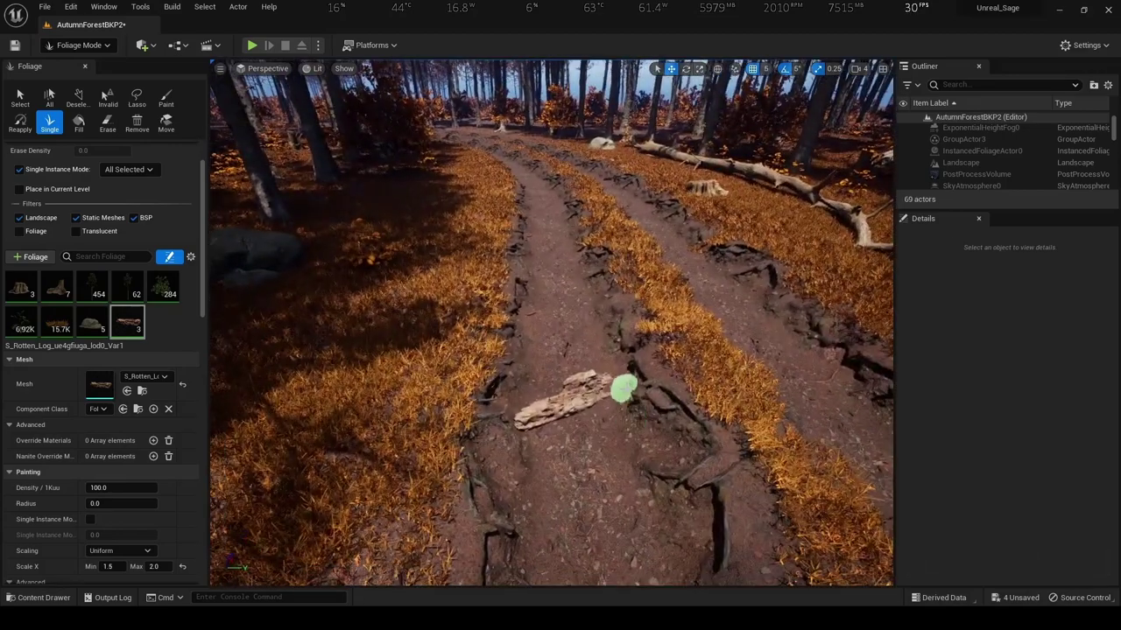
{"action": "key", "text": "ctrl+z"}
{"action": "left_click", "coordinate": [693, 363]}
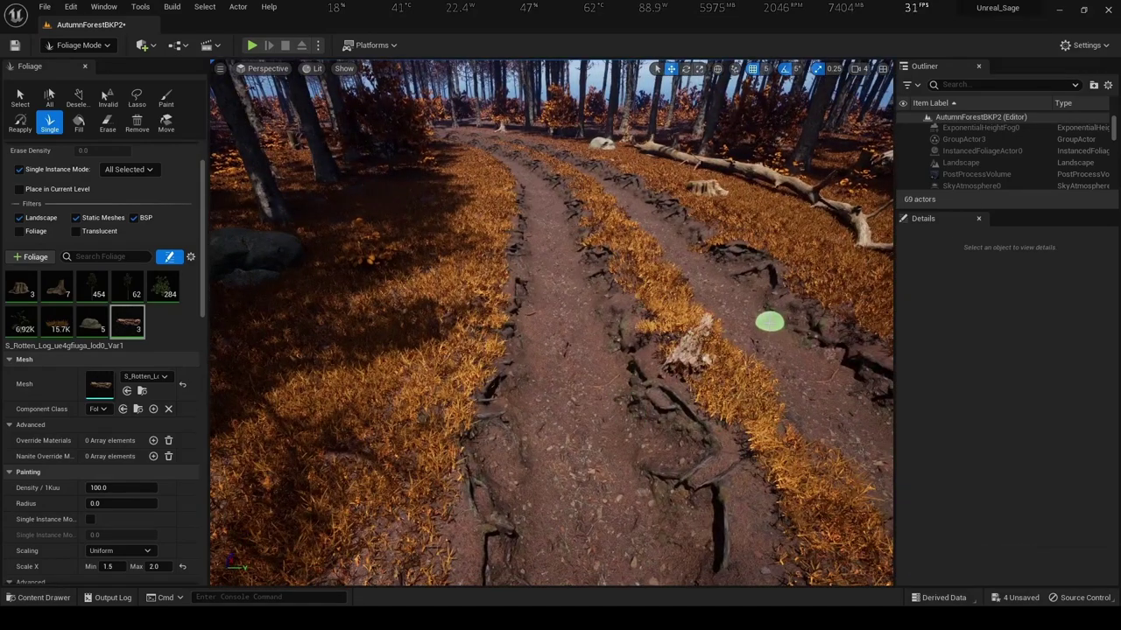
{"action": "key", "text": "ctrl+z"}
{"action": "mouse_move", "coordinate": [592, 382]}
{"action": "right_mouse_down"}
{"action": "mouse_move", "coordinate": [647, 346]}
{"action": "mouse_move", "coordinate": [516, 339]}
{"action": "right_mouse_up"}
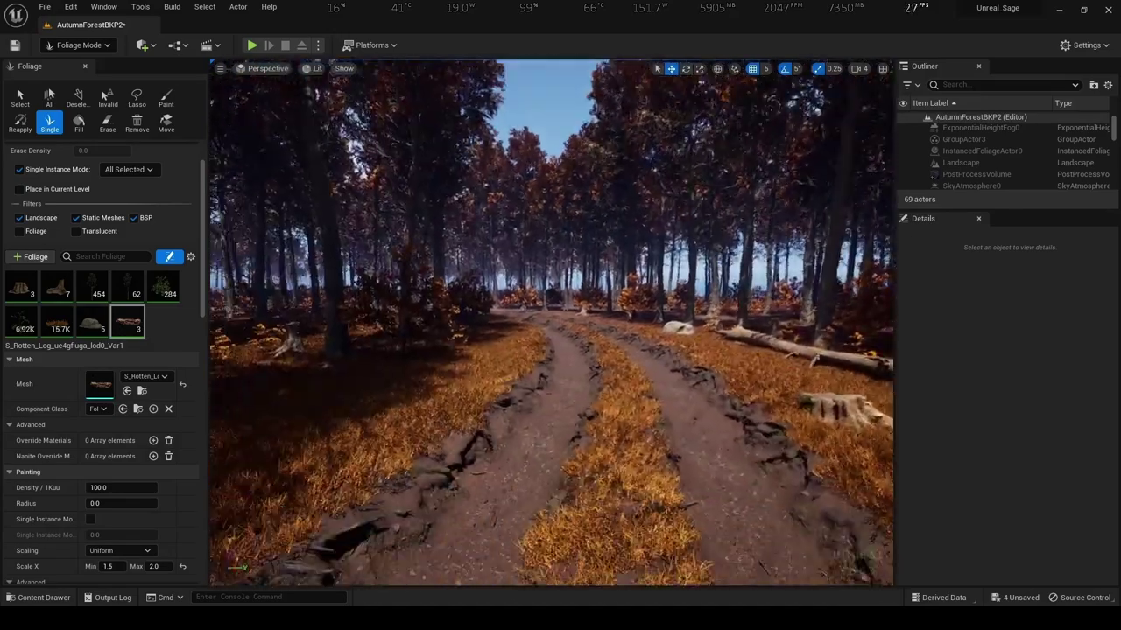
{"action": "left_click", "coordinate": [720, 350]}
Place two more rotten logs further along the curving path and view it from overhead
{"action": "right_click_drag", "start_coordinate": [688, 356], "coordinate": [560, 359]}
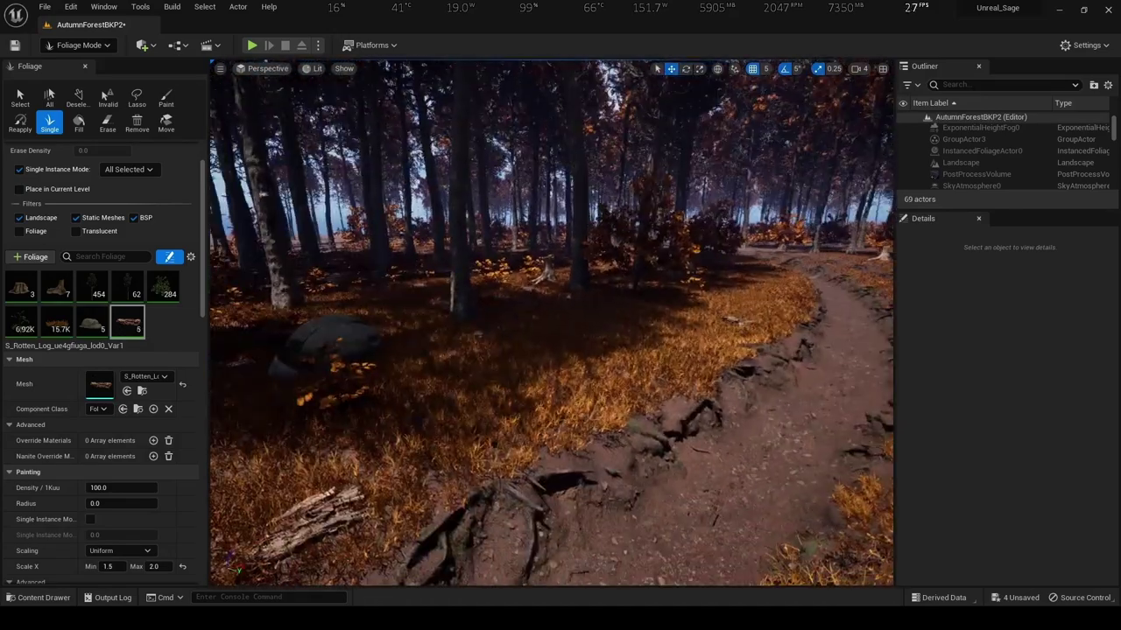
{"action": "right_click_drag", "start_coordinate": [630, 386], "coordinate": [532, 380]}
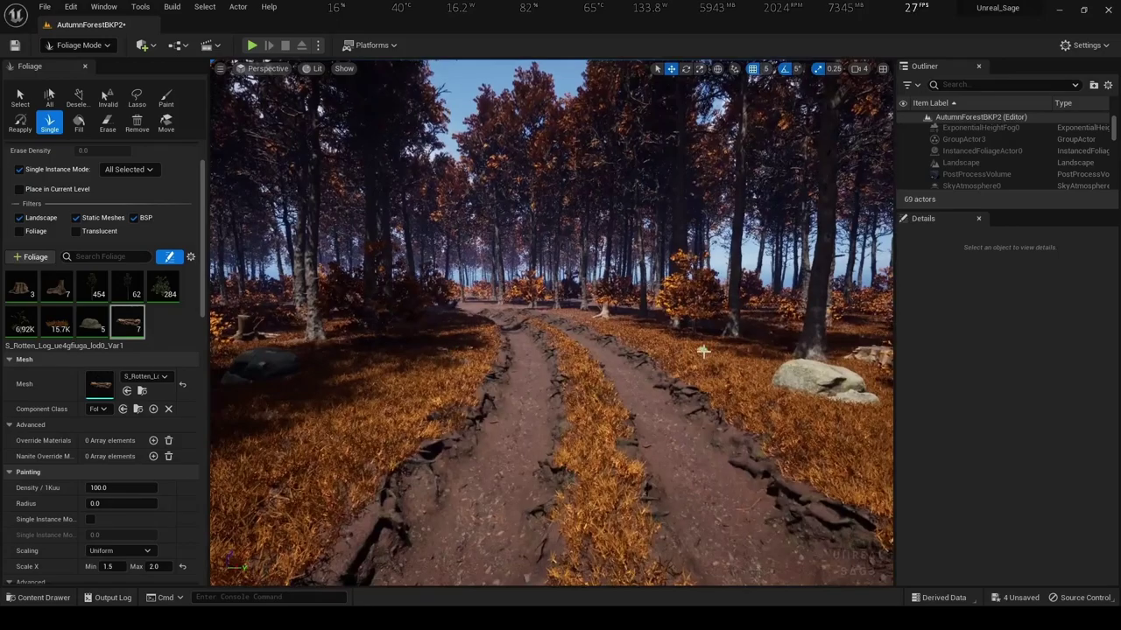
{"action": "left_click", "coordinate": [730, 379]}
{"action": "right_click_drag", "start_coordinate": [730, 379], "coordinate": [683, 338]}
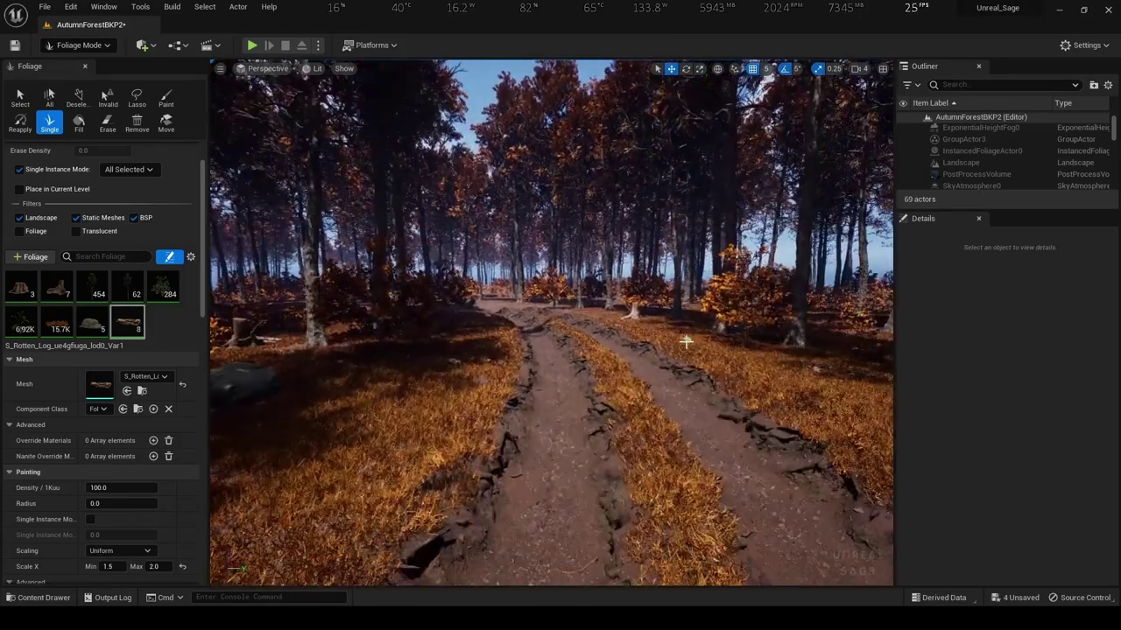
{"action": "left_click", "coordinate": [445, 365]}
{"action": "right_click_drag", "start_coordinate": [499, 421], "coordinate": [504, 473]}
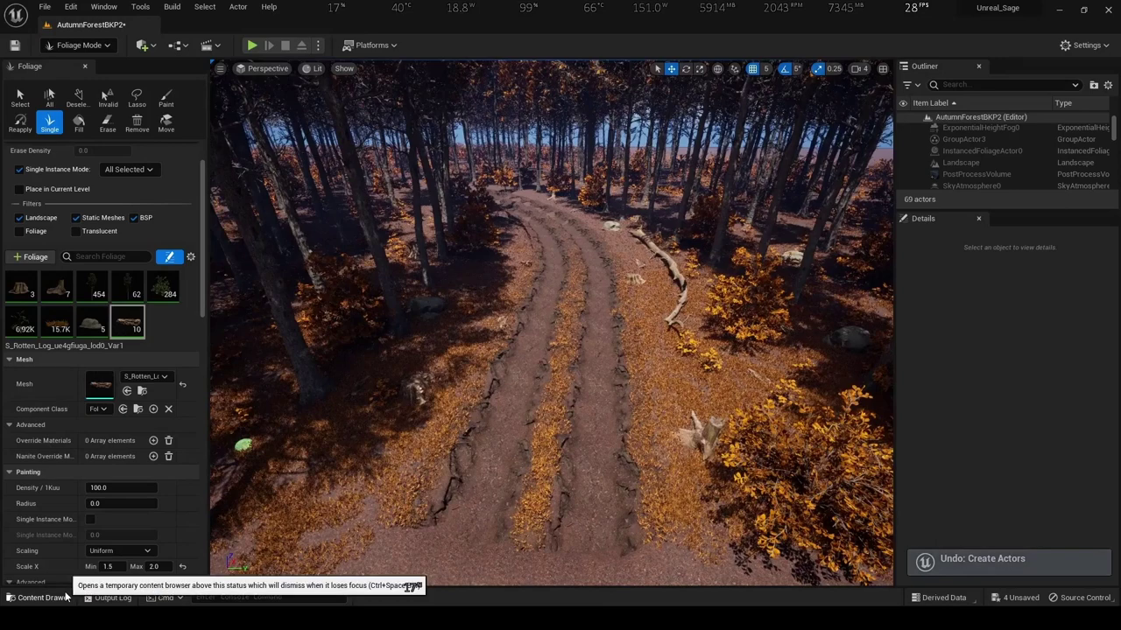
{"action": "left_click", "coordinate": [52, 597]}
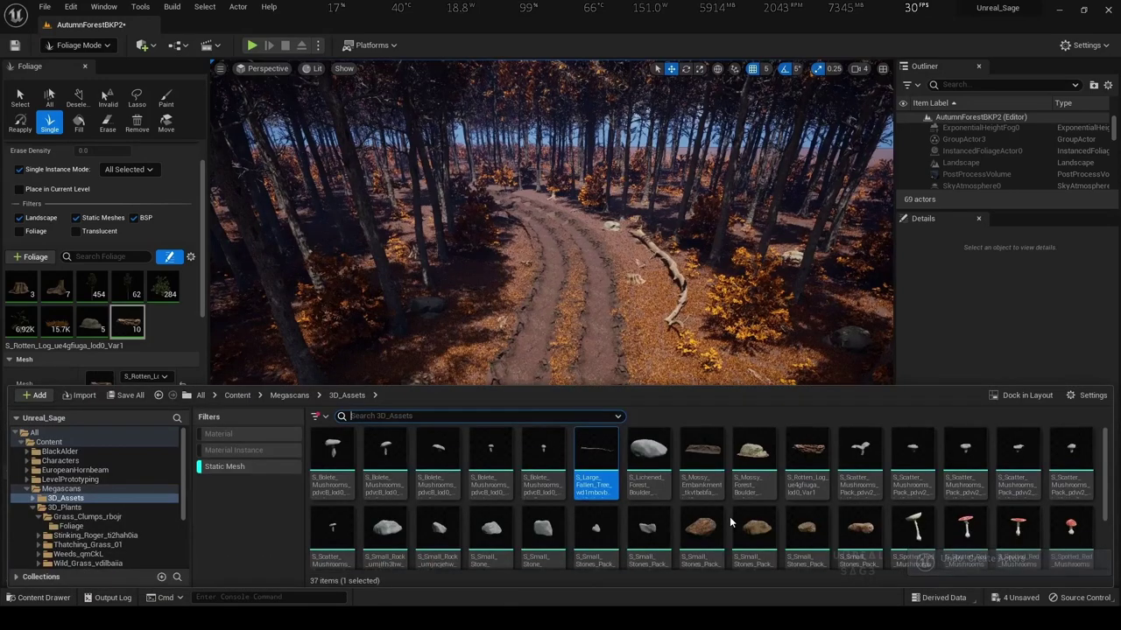
Add the S_Tree_Branch_wjvsegm and S_Tree_Branch_wgypefl meshes as foliage types
{"action": "scroll", "coordinate": [730, 523], "scroll_direction": "down", "scroll_amount": 2}
{"action": "left_click_drag", "start_coordinate": [665, 551], "coordinate": [131, 313]}
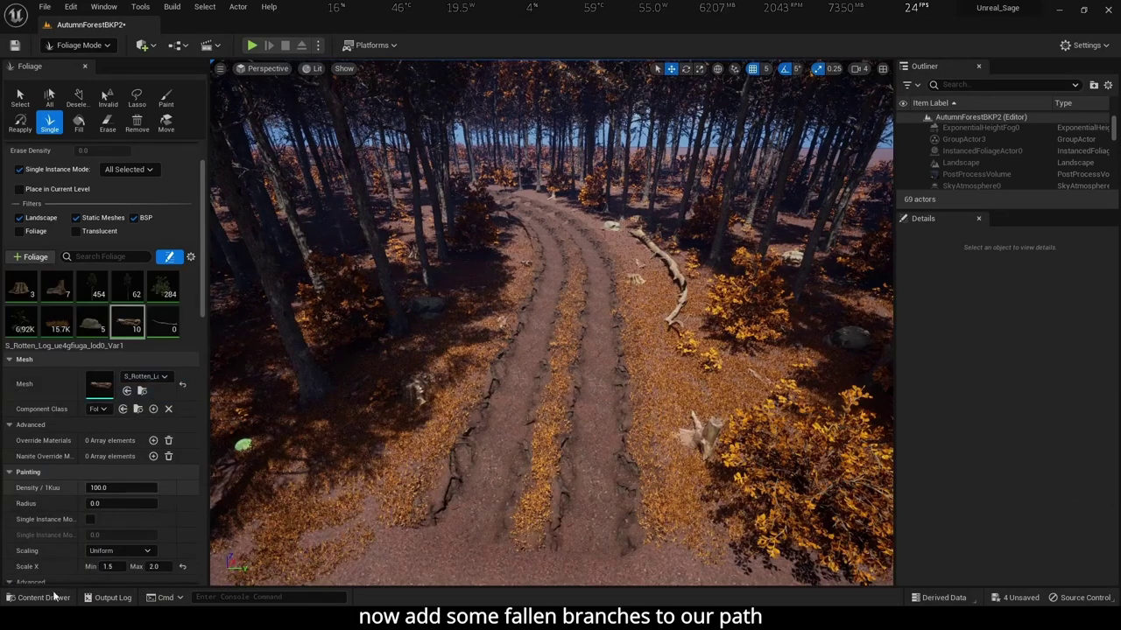
{"action": "left_click", "coordinate": [168, 324]}
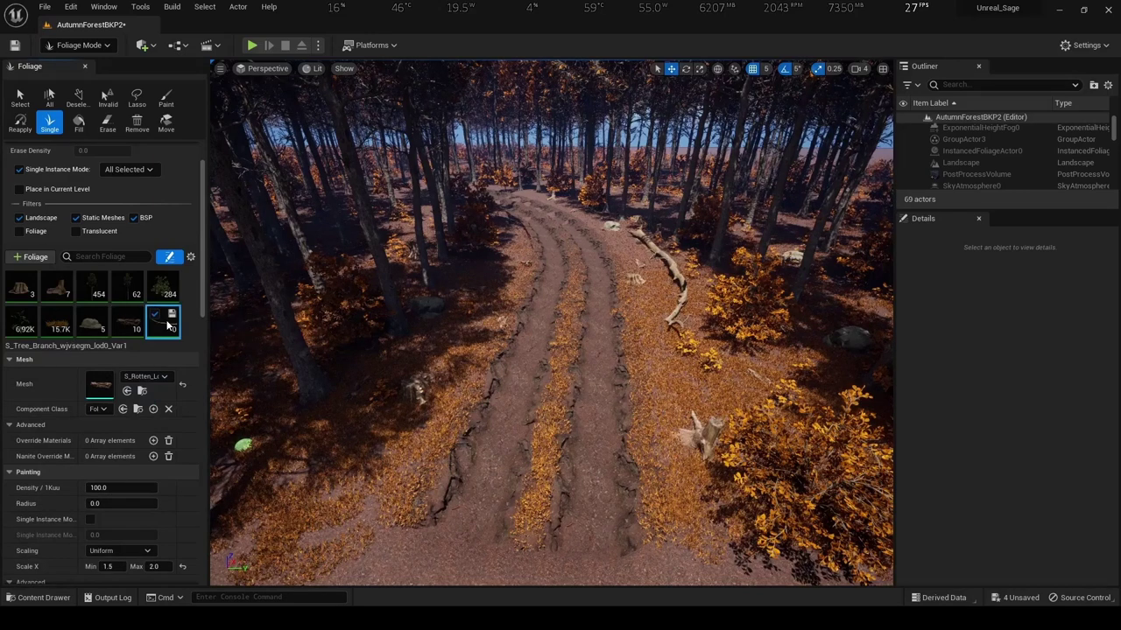
{"action": "left_click", "coordinate": [40, 596]}
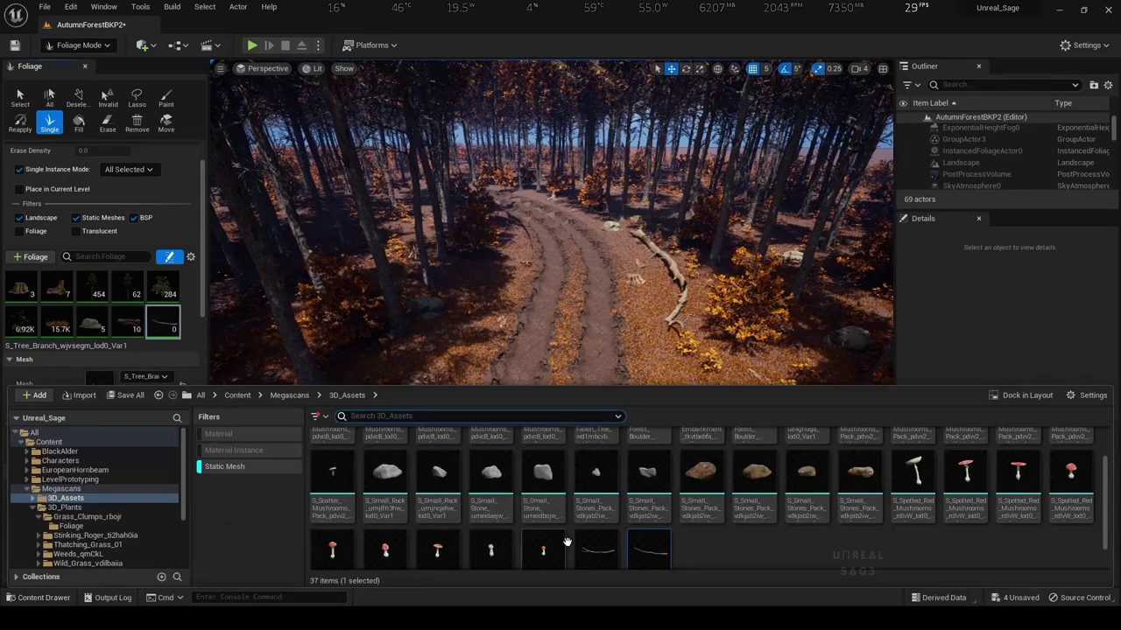
{"action": "left_click_drag", "start_coordinate": [610, 523], "coordinate": [125, 315]}
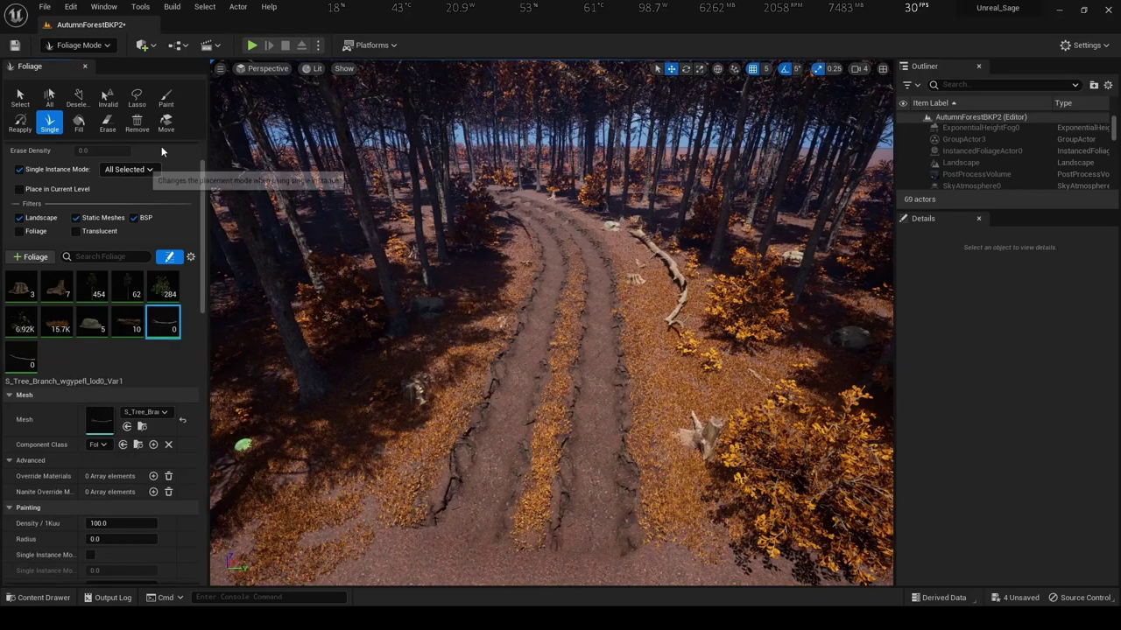
Test-paint branches with the Paint brush near the path, then undo the stroke
{"action": "left_click", "coordinate": [166, 100]}
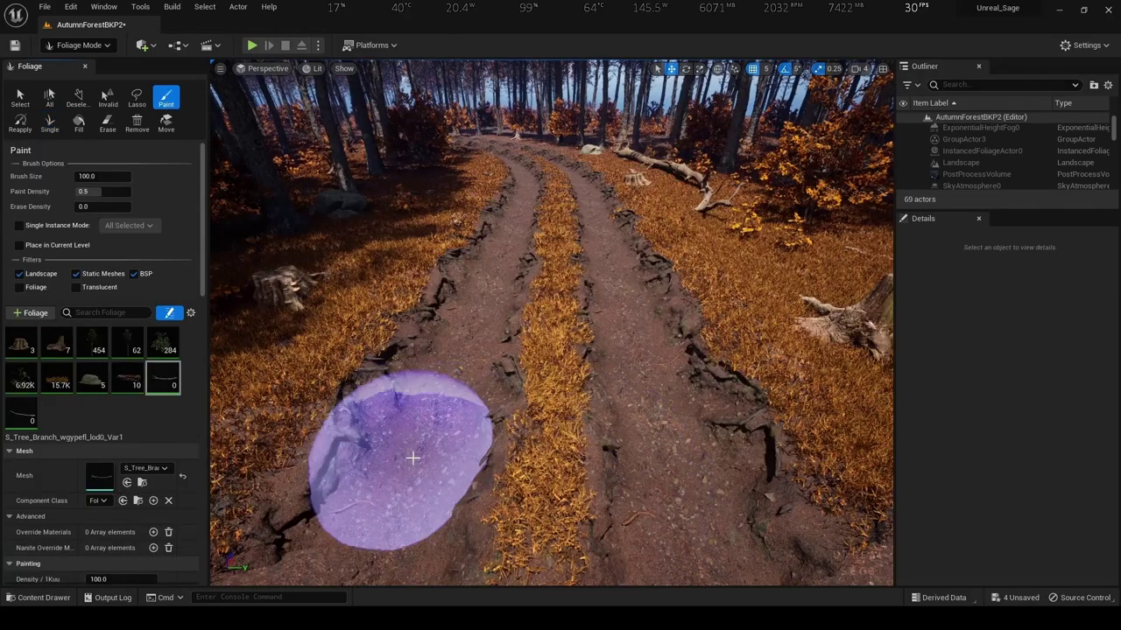
{"action": "left_click", "coordinate": [412, 458]}
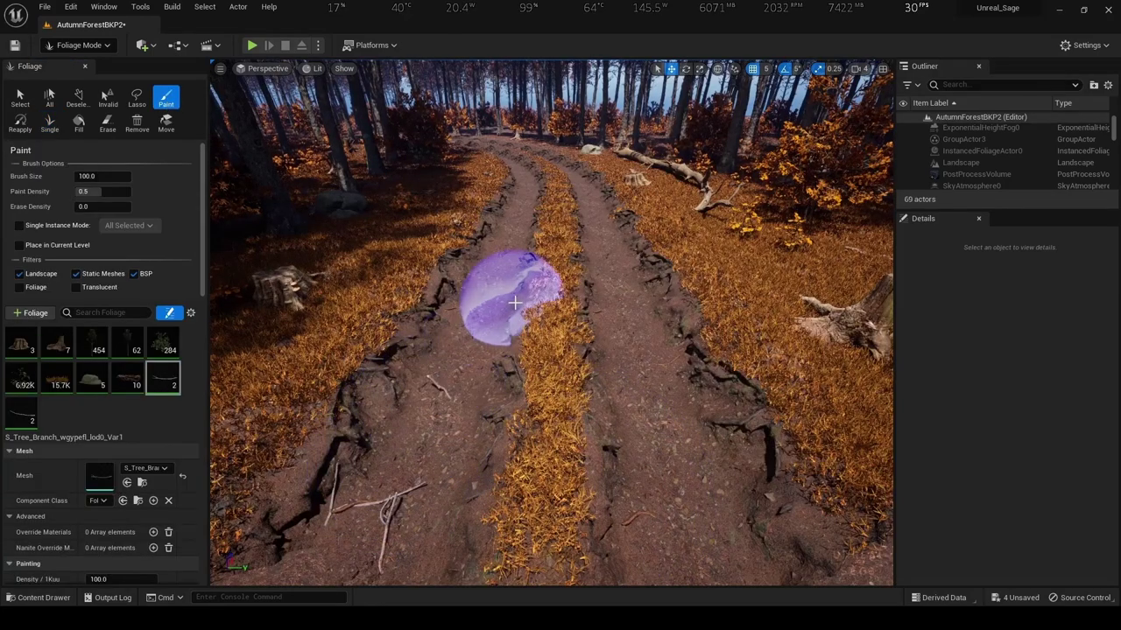
{"action": "key", "text": "ctrl+z"}
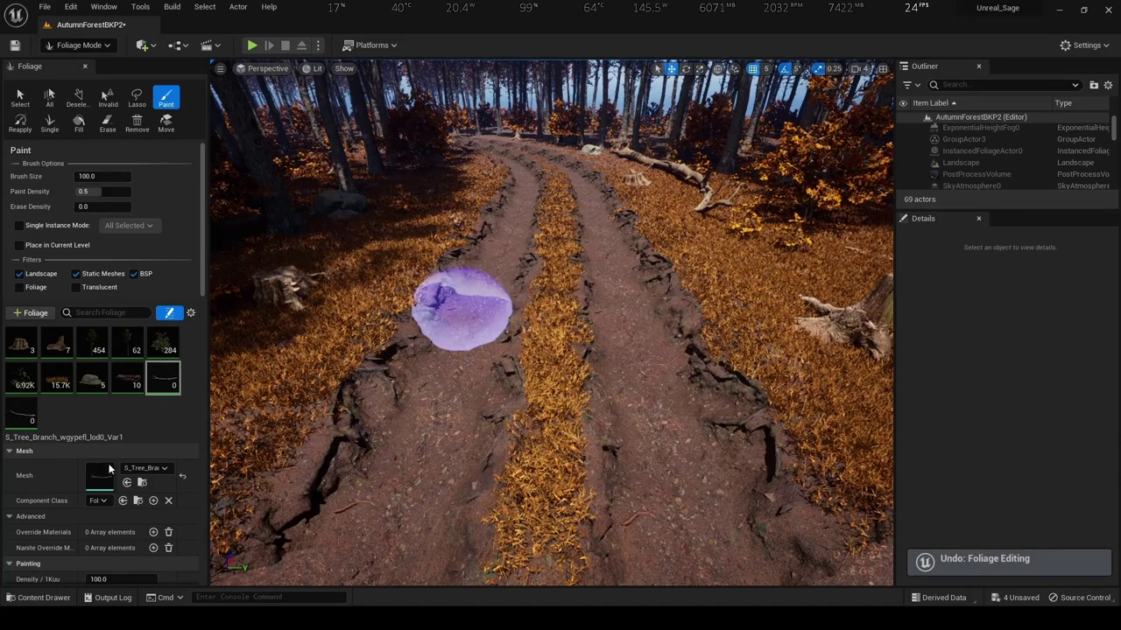
{"action": "scroll", "coordinate": [109, 501], "scroll_direction": "down", "scroll_amount": 2}
{"action": "scroll", "coordinate": [109, 501], "scroll_direction": "down", "scroll_amount": 2}
{"action": "scroll", "coordinate": [117, 540], "scroll_direction": "down", "scroll_amount": 1}
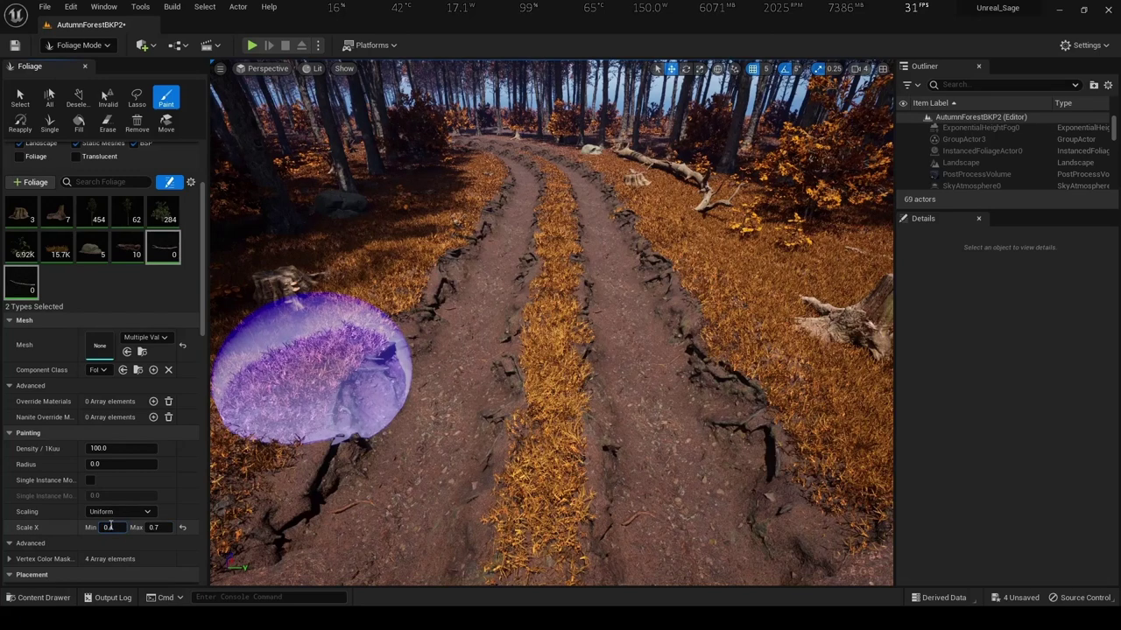
Confirm minimum scale 0.4 and paint twigs over the road's right side, undoing two strokes
{"action": "left_click", "coordinate": [420, 456]}
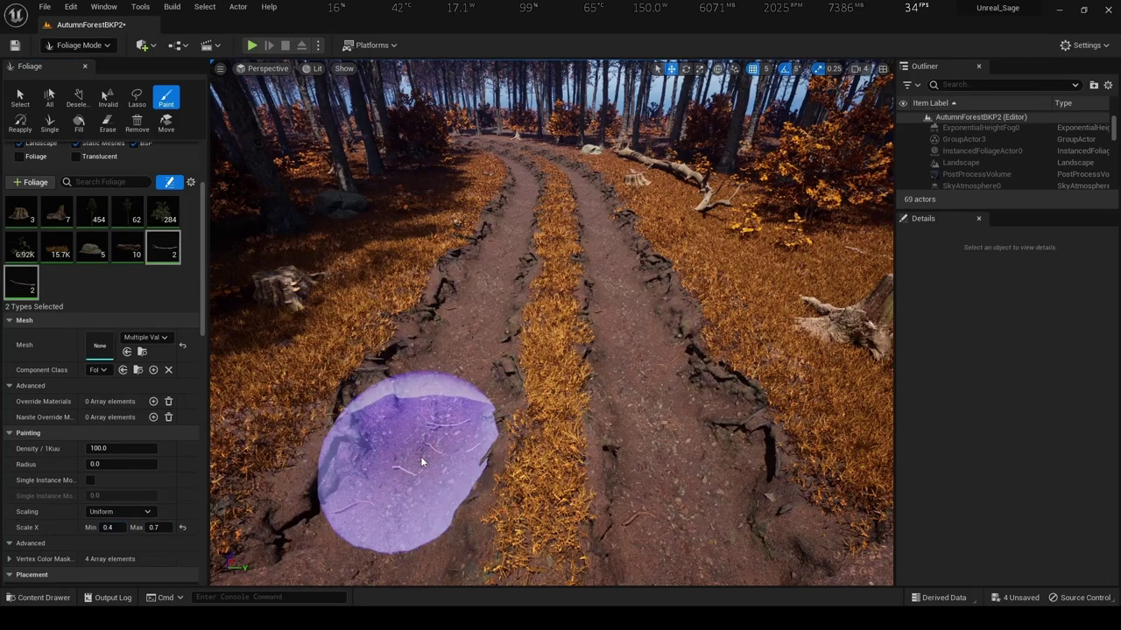
{"action": "left_click_drag", "start_coordinate": [706, 438], "coordinate": [650, 462]}
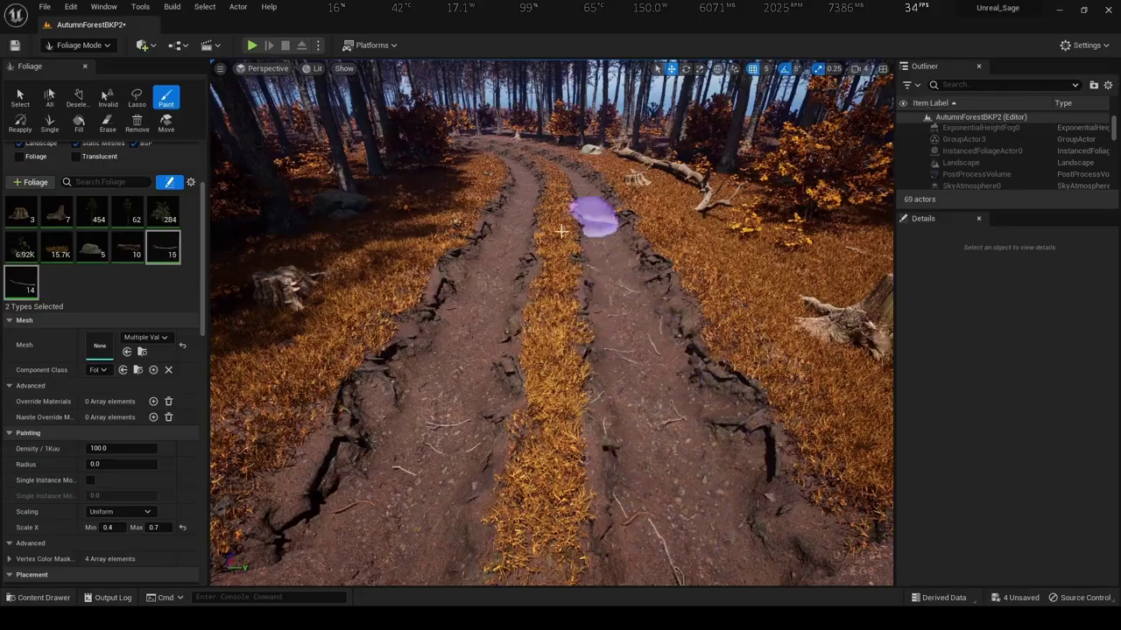
{"action": "right_click_drag", "start_coordinate": [490, 226], "coordinate": [491, 226]}
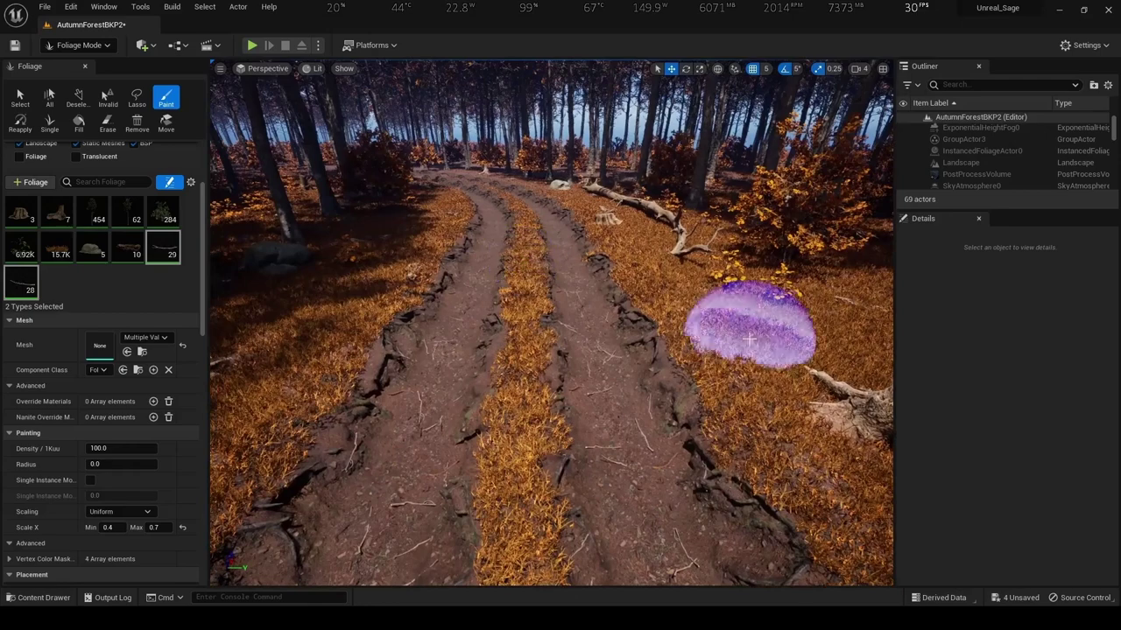
{"action": "left_click_drag", "start_coordinate": [718, 306], "coordinate": [628, 317]}
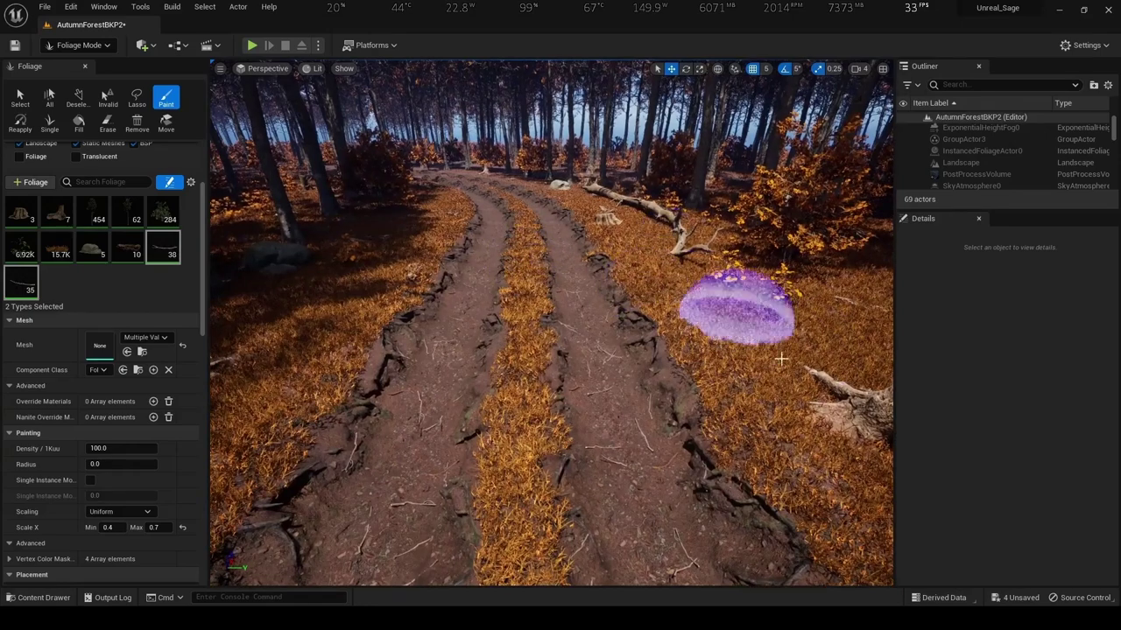
{"action": "left_click_drag", "start_coordinate": [531, 330], "coordinate": [362, 350]}
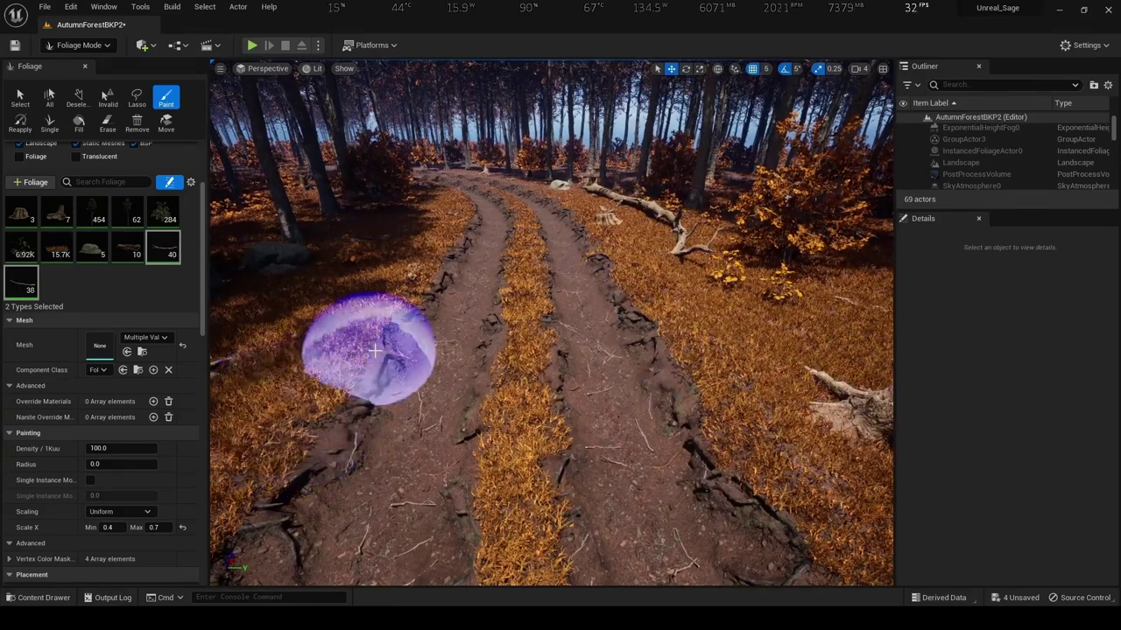
{"action": "key", "text": "ctrl+z"}
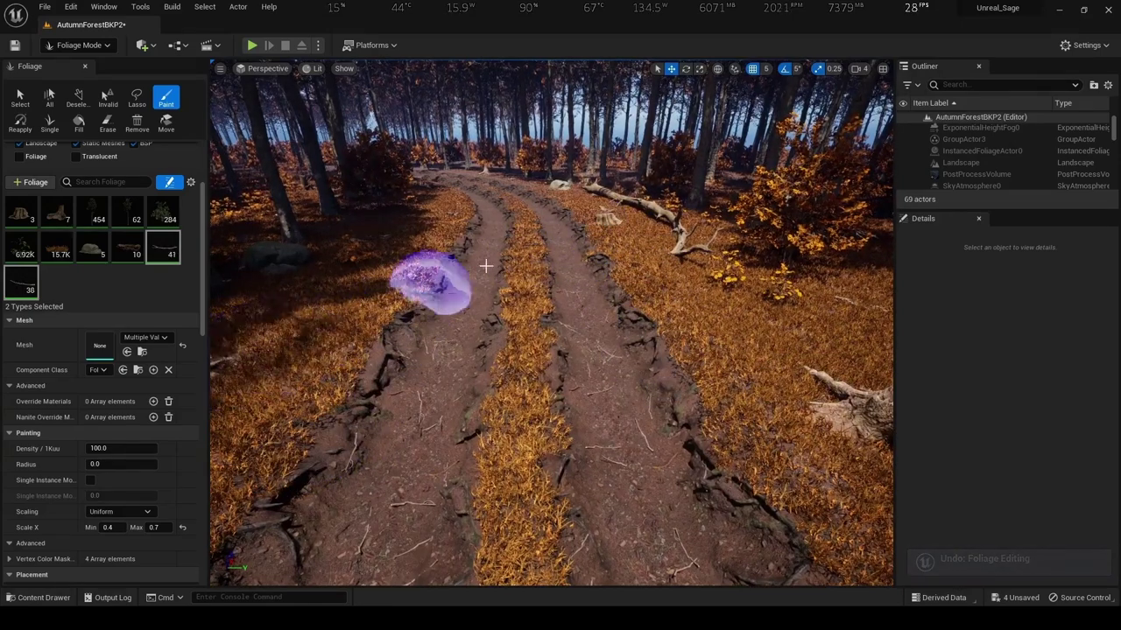
{"action": "key", "text": "ctrl+z"}
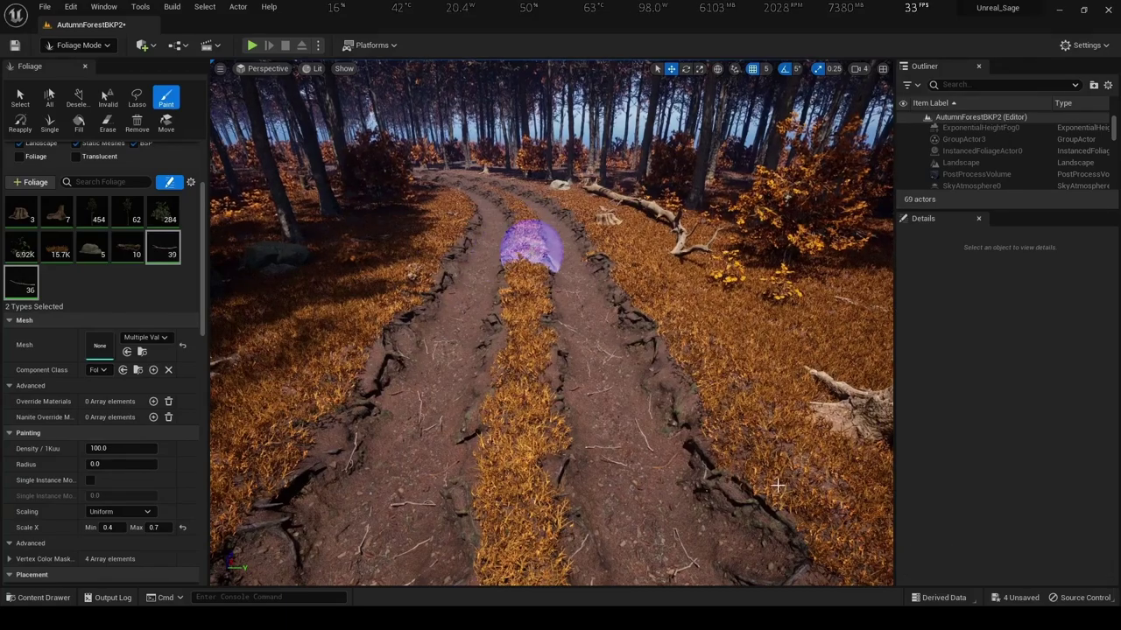
Paint more branches up along the dirt path and across its tracks
{"action": "left_click_drag", "start_coordinate": [776, 486], "coordinate": [630, 371]}
{"action": "mouse_move", "coordinate": [630, 370]}
{"action": "right_mouse_down"}
{"action": "mouse_move", "coordinate": [665, 367]}
{"action": "mouse_move", "coordinate": [560, 350]}
{"action": "right_mouse_up"}
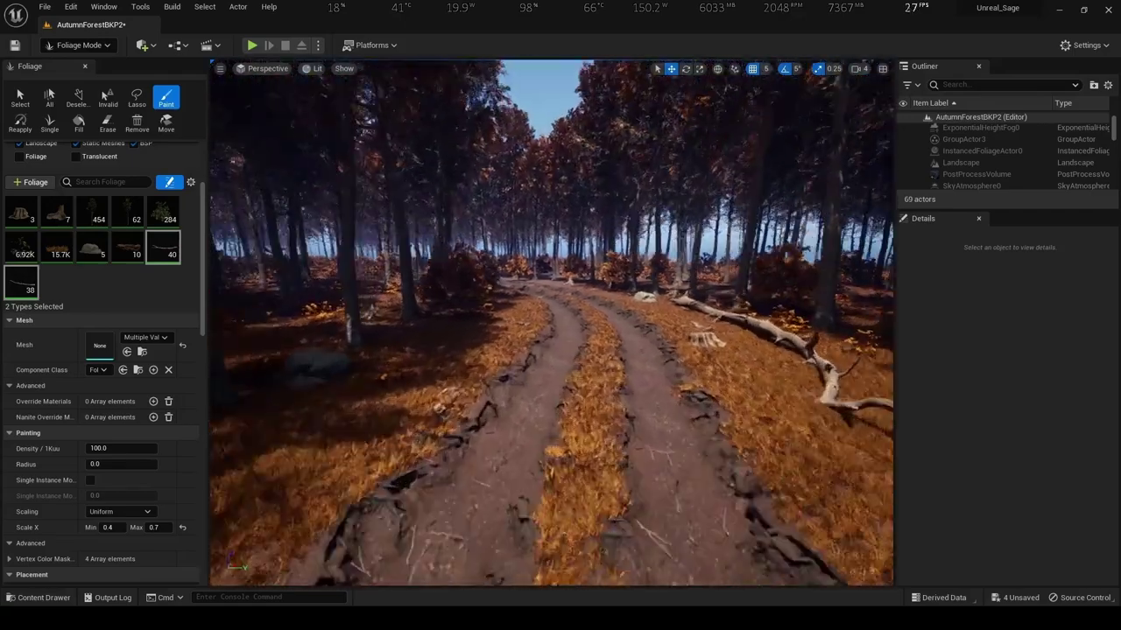
{"action": "left_click_drag", "start_coordinate": [438, 425], "coordinate": [601, 280]}
{"action": "mouse_move", "coordinate": [600, 280]}
{"action": "right_mouse_down"}
{"action": "mouse_move", "coordinate": [601, 254]}
{"action": "mouse_move", "coordinate": [577, 298]}
{"action": "right_mouse_up"}
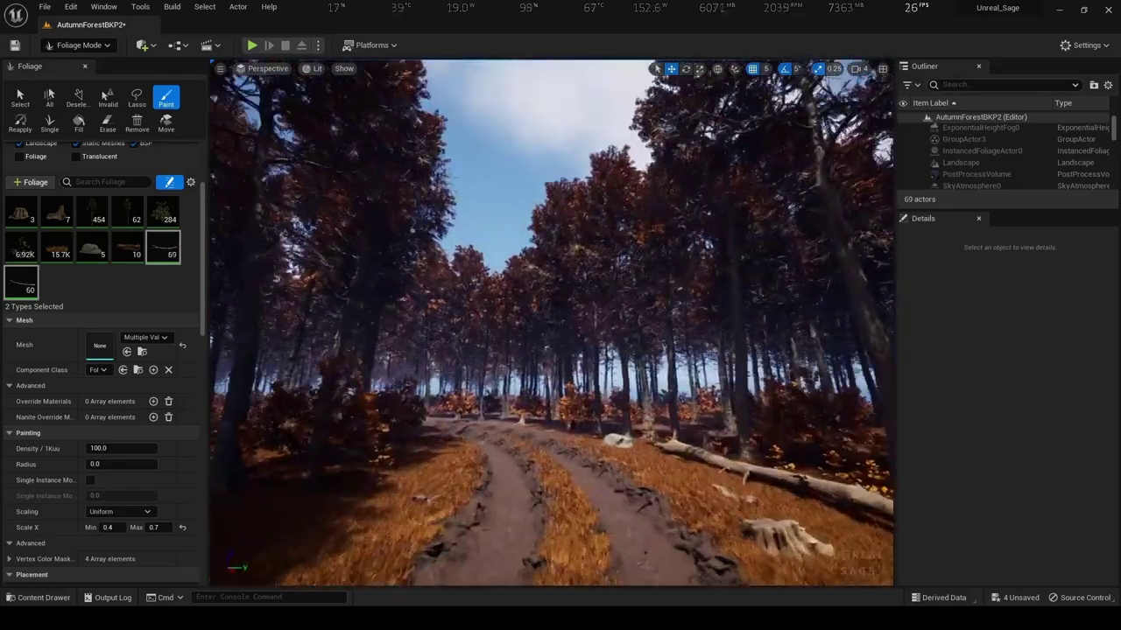
{"action": "left_click_drag", "start_coordinate": [530, 219], "coordinate": [600, 163]}
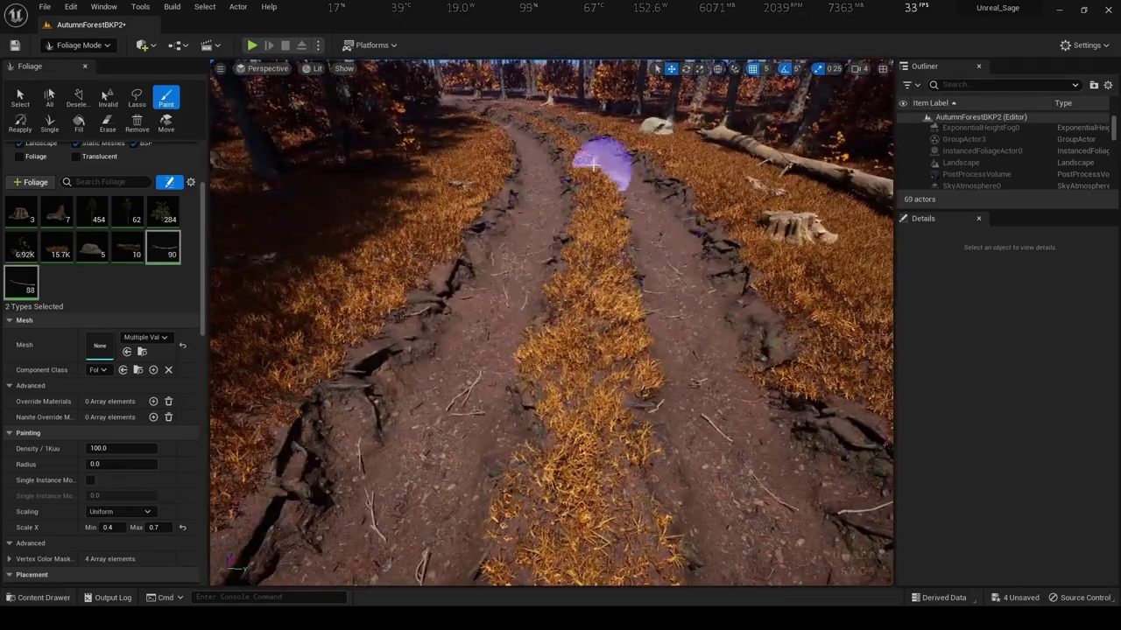
{"action": "right_click_drag", "start_coordinate": [600, 163], "coordinate": [601, 113]}
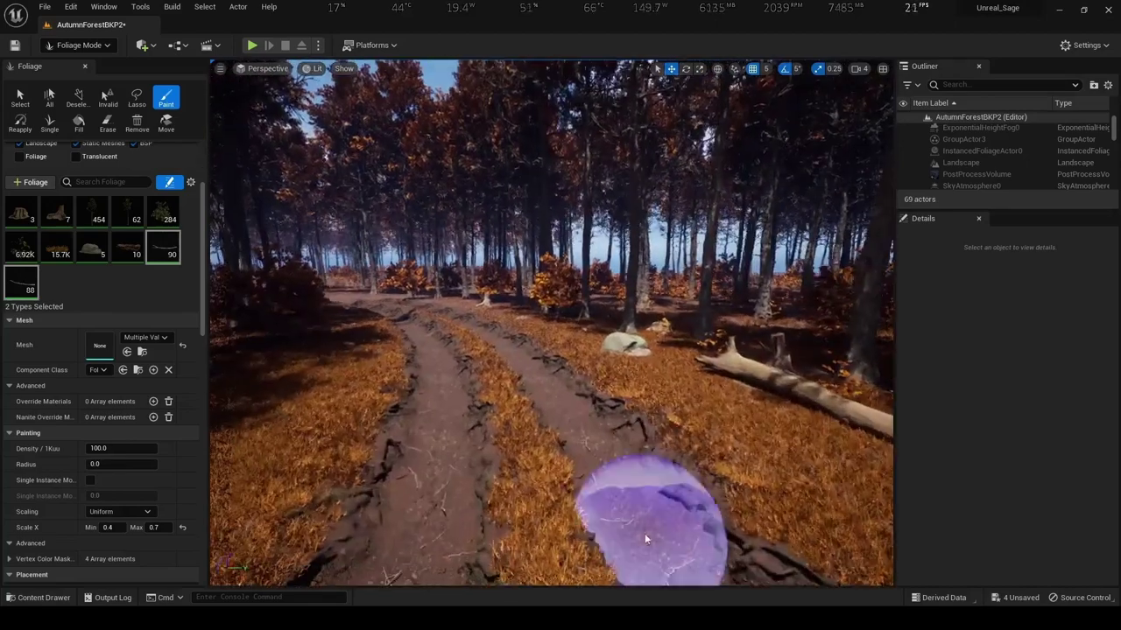
{"action": "left_click_drag", "start_coordinate": [645, 513], "coordinate": [513, 401]}
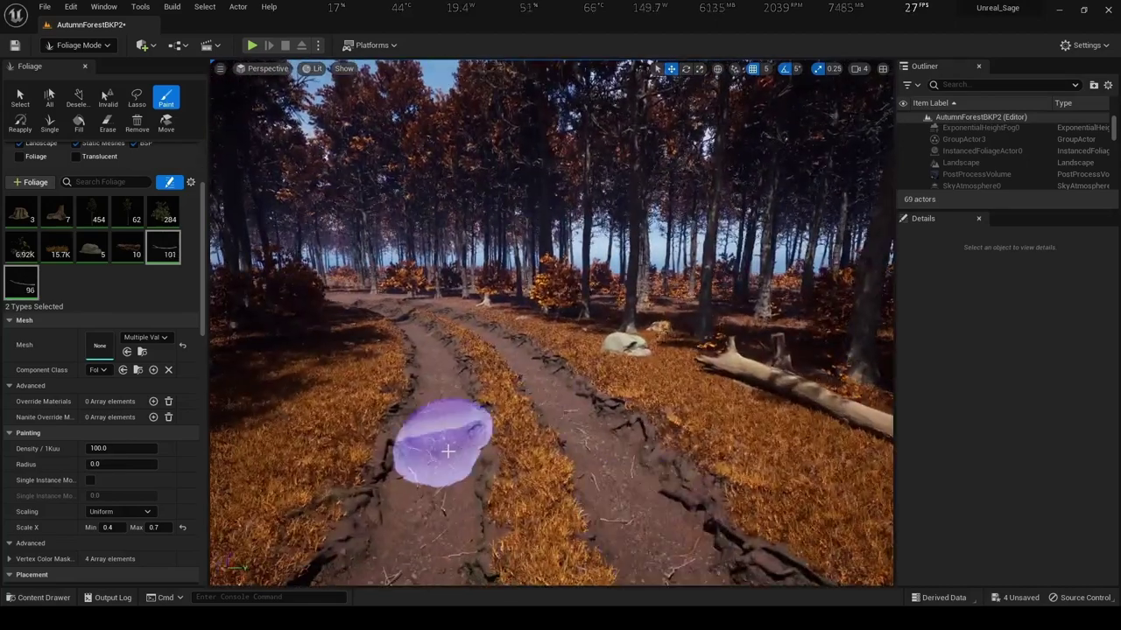
{"action": "mouse_move", "coordinate": [513, 400]}
{"action": "right_mouse_down"}
{"action": "mouse_move", "coordinate": [513, 464]}
{"action": "mouse_move", "coordinate": [513, 403]}
{"action": "right_mouse_up"}
{"action": "left_click_drag", "start_coordinate": [483, 362], "coordinate": [483, 219]}
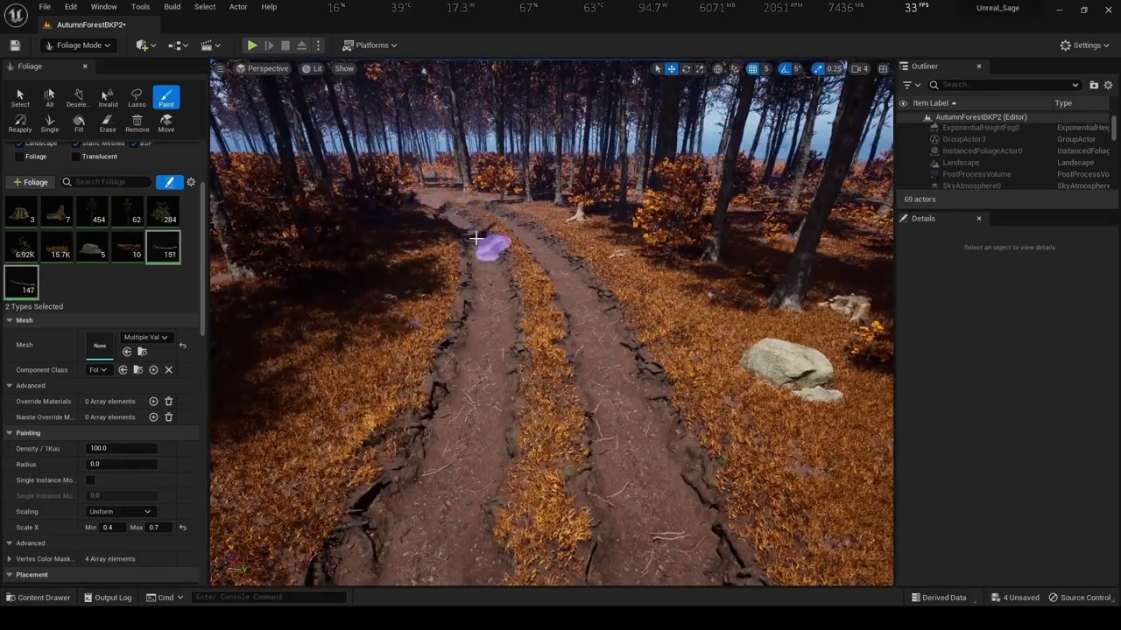
{"action": "right_click_drag", "start_coordinate": [537, 370], "coordinate": [490, 370]}
Save the level and changed materials, then stamp one more branch on the path
{"action": "left_click", "coordinate": [1015, 598]}
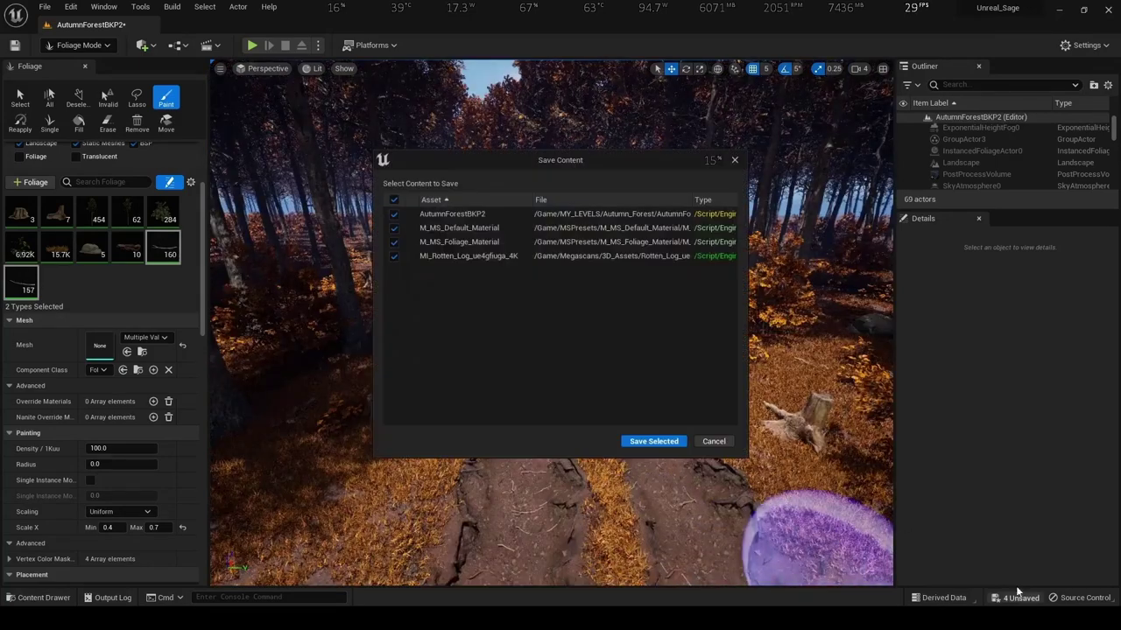
{"action": "left_click", "coordinate": [656, 442]}
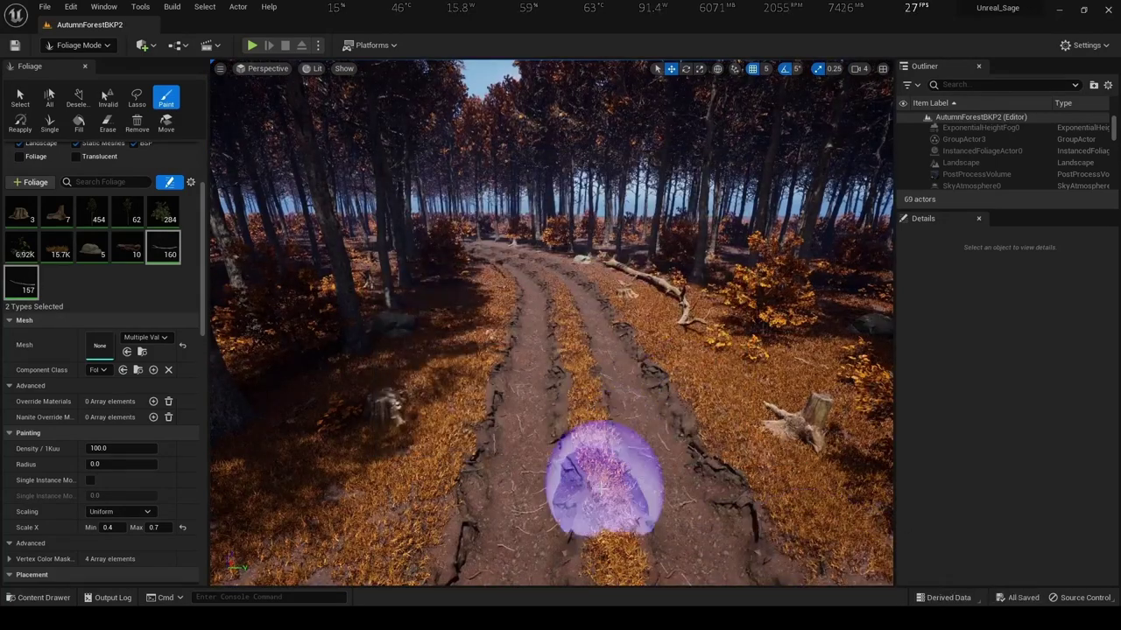
{"action": "left_click", "coordinate": [590, 475]}
{"action": "right_click_drag", "start_coordinate": [624, 407], "coordinate": [604, 491]}
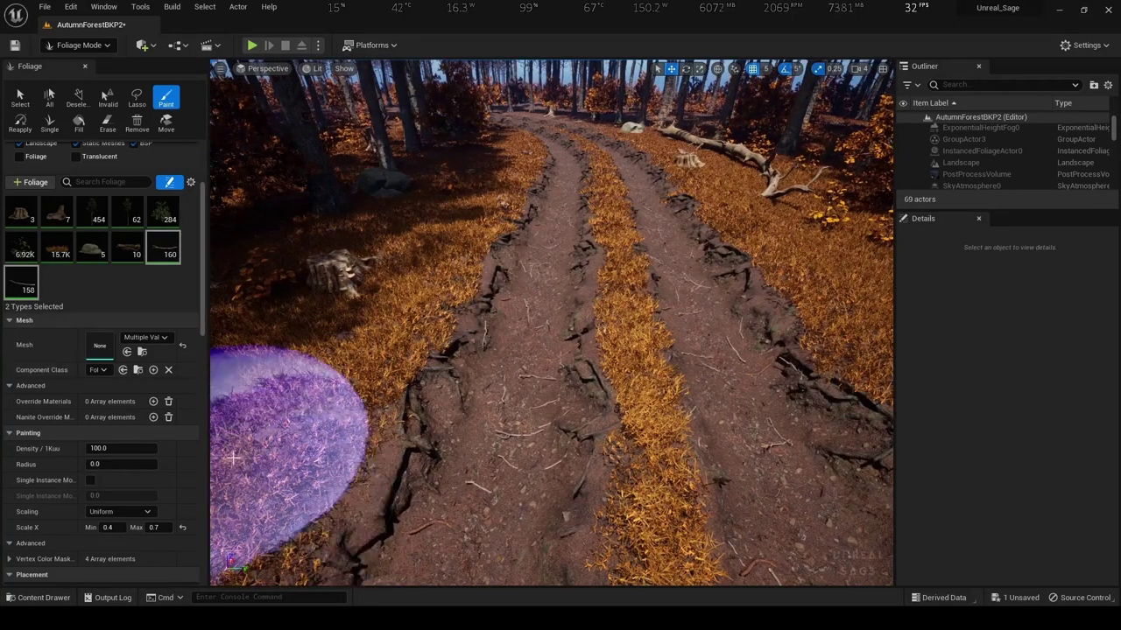
Add the ten Small_Rock and Small_Stones meshes from the Content Drawer as foliage types
{"action": "left_click", "coordinate": [42, 597]}
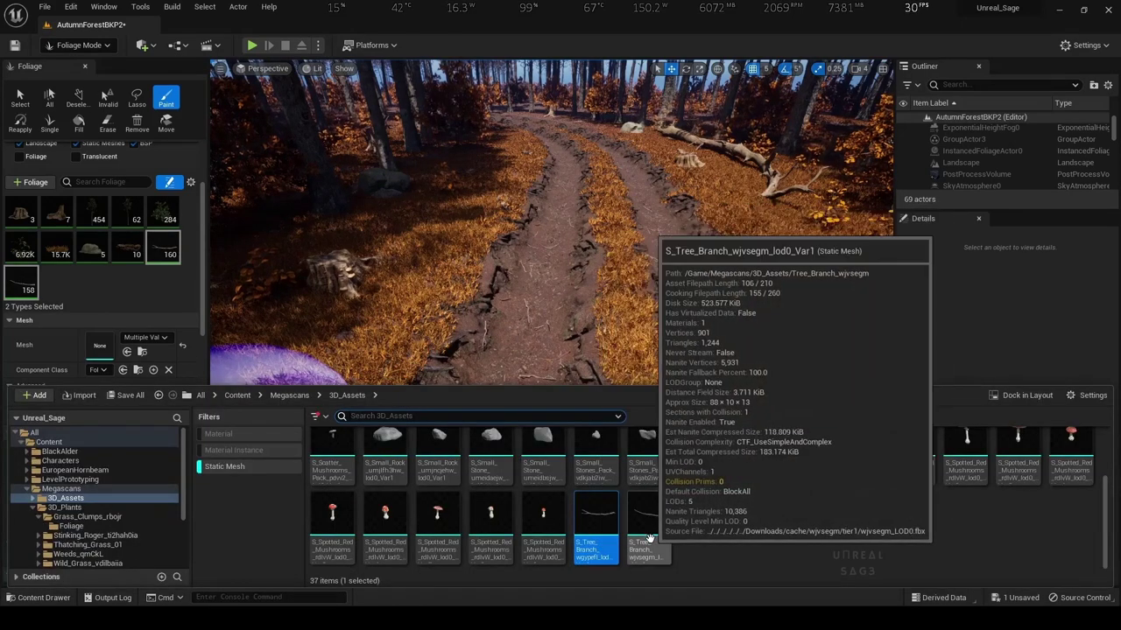
{"action": "scroll", "coordinate": [649, 539], "scroll_direction": "up", "scroll_amount": 1}
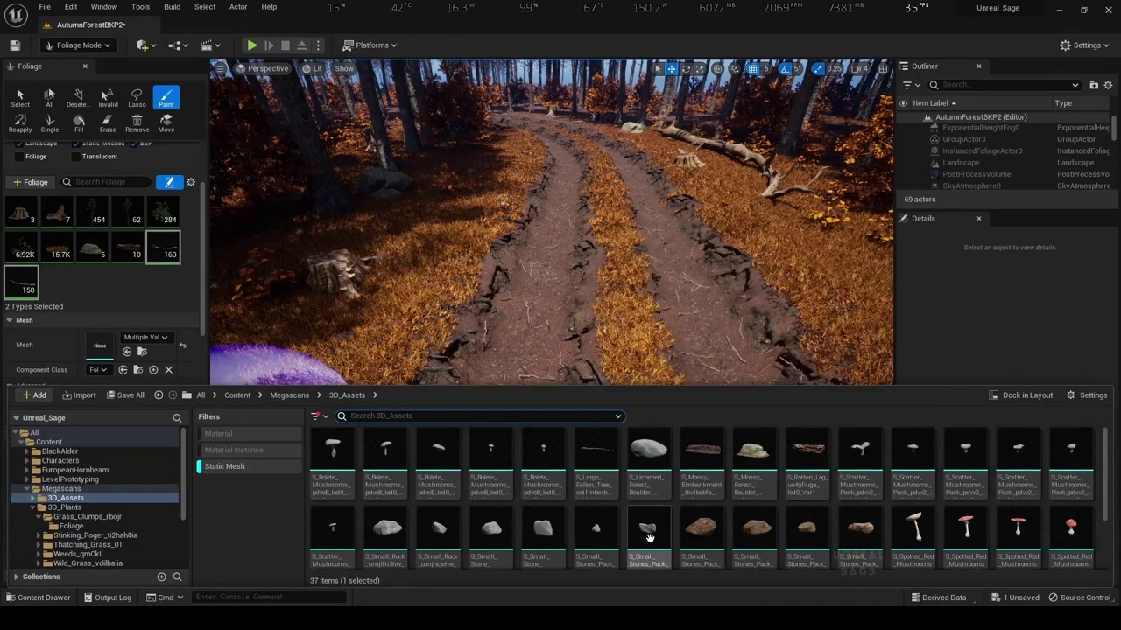
{"action": "scroll", "coordinate": [650, 537], "scroll_direction": "down", "scroll_amount": 1}
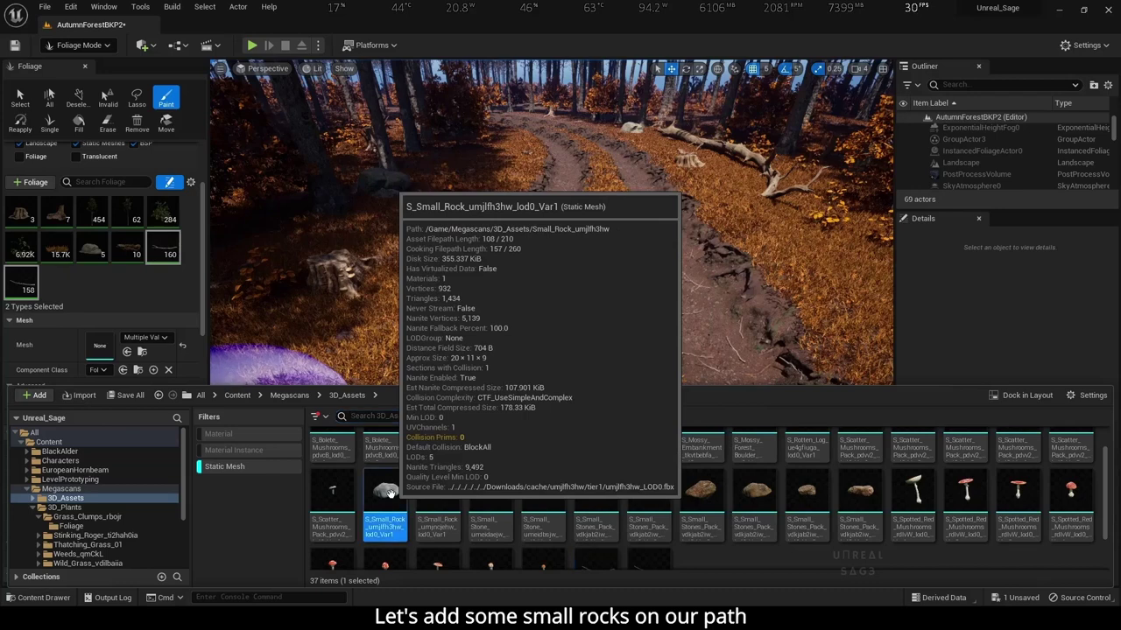
{"action": "left_click", "coordinate": [858, 501], "text": "shift"}
{"action": "scroll", "coordinate": [858, 503], "scroll_direction": "up", "scroll_amount": 1}
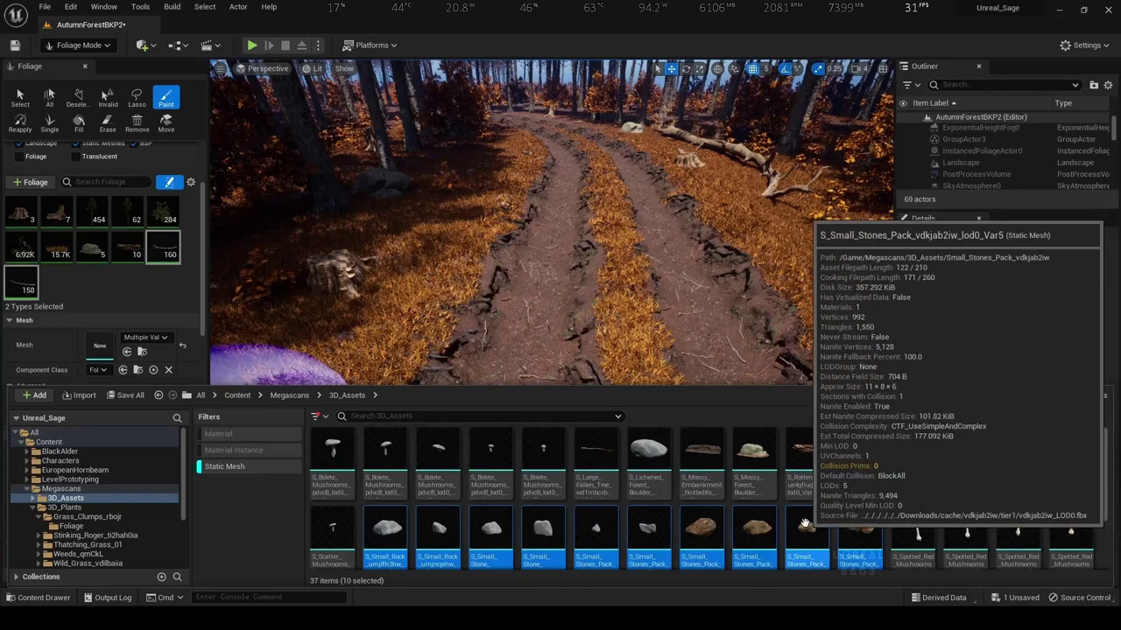
{"action": "scroll", "coordinate": [753, 492], "scroll_direction": "down", "scroll_amount": 1}
{"action": "scroll", "coordinate": [748, 492], "scroll_direction": "up", "scroll_amount": 1}
{"action": "scroll", "coordinate": [749, 492], "scroll_direction": "up", "scroll_amount": 1}
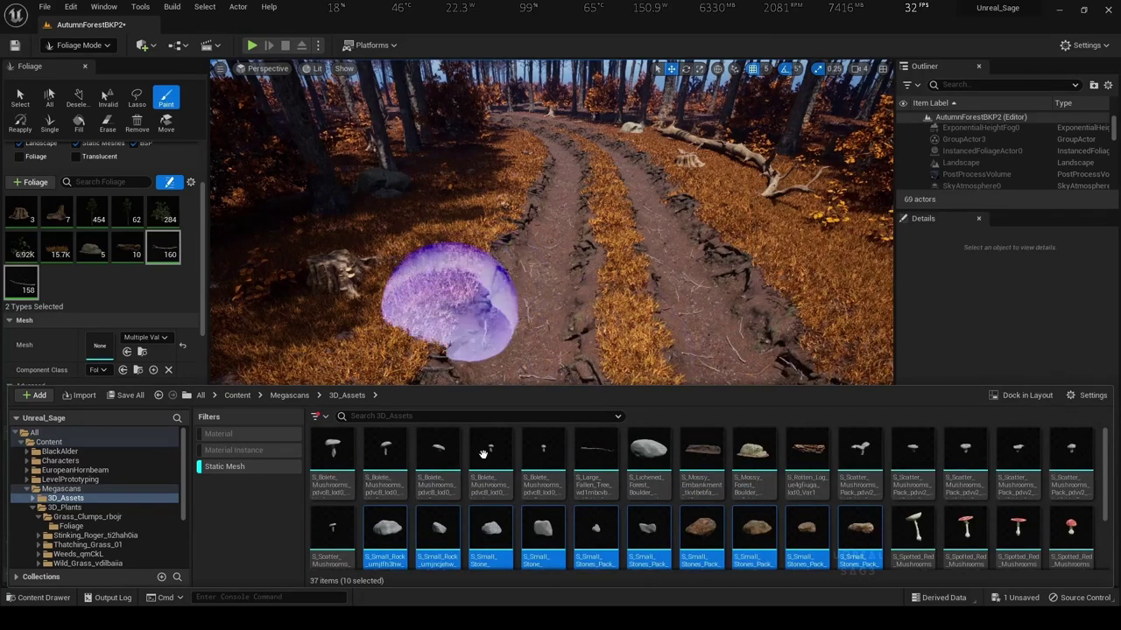
{"action": "left_click_drag", "start_coordinate": [385, 424], "coordinate": [84, 274]}
{"action": "scroll", "coordinate": [127, 269], "scroll_direction": "down", "scroll_amount": 1}
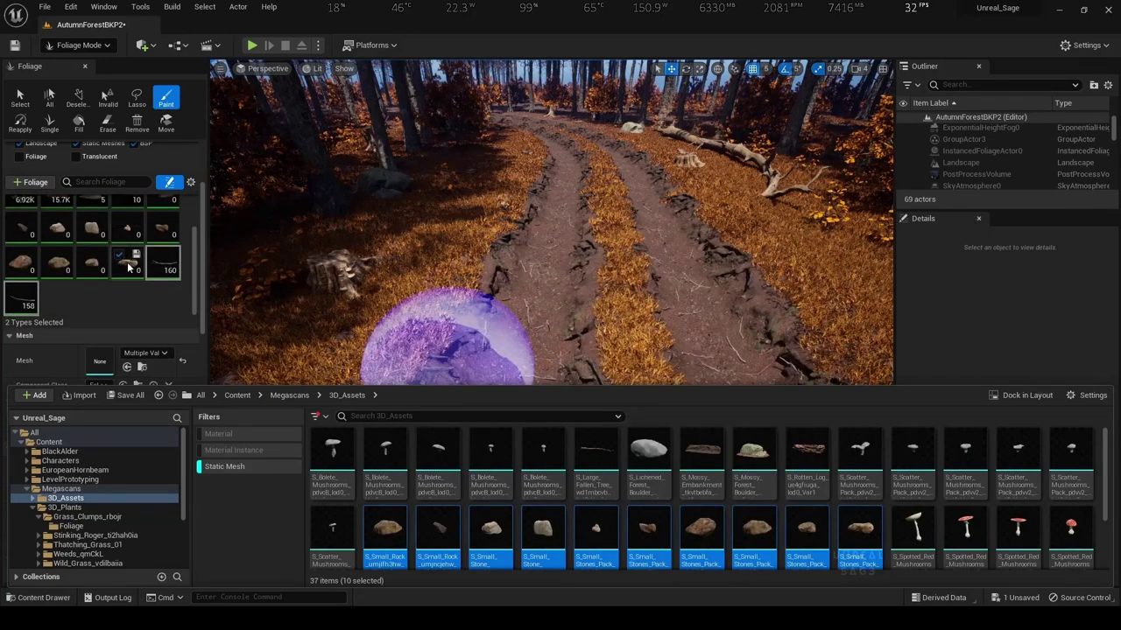
{"action": "left_click", "coordinate": [79, 300]}
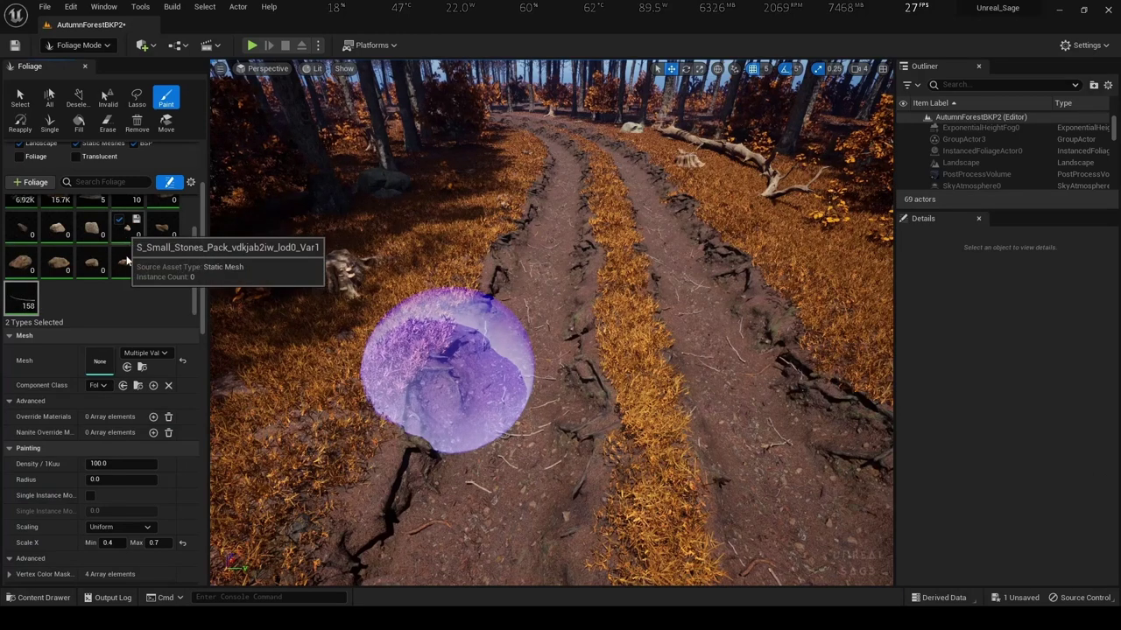
Paint small rocks along the path, check one stone type's settings, then undo recent strokes
{"action": "left_click_drag", "start_coordinate": [514, 413], "coordinate": [506, 240]}
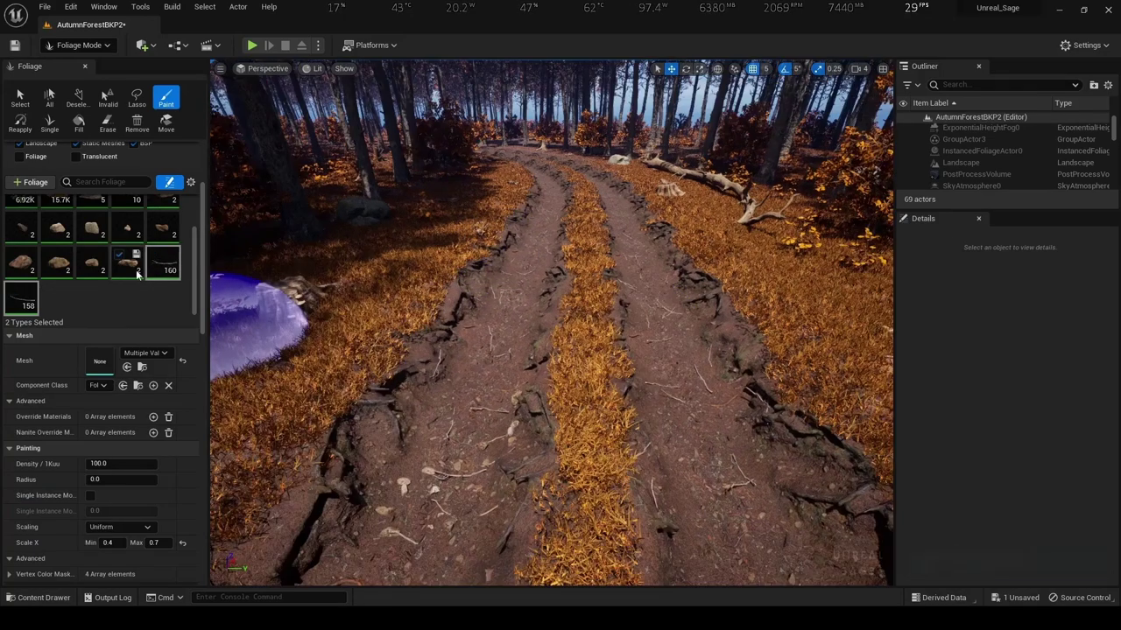
{"action": "left_click", "coordinate": [127, 263]}
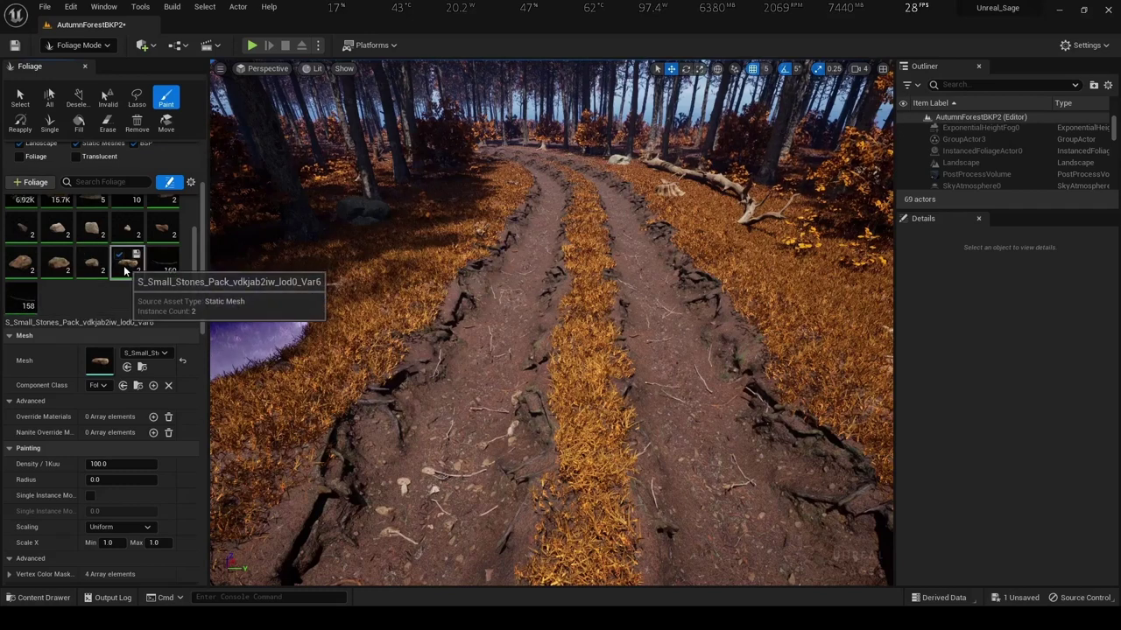
{"action": "scroll", "coordinate": [119, 269], "scroll_direction": "up", "scroll_amount": 1}
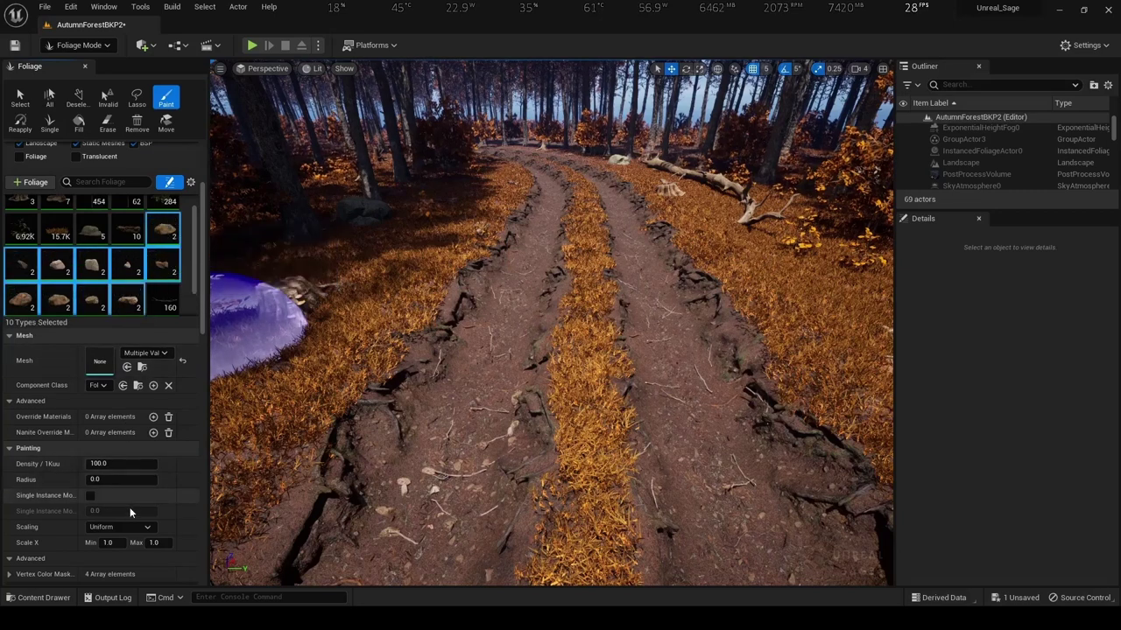
{"action": "scroll", "coordinate": [167, 549], "scroll_direction": "down", "scroll_amount": 1}
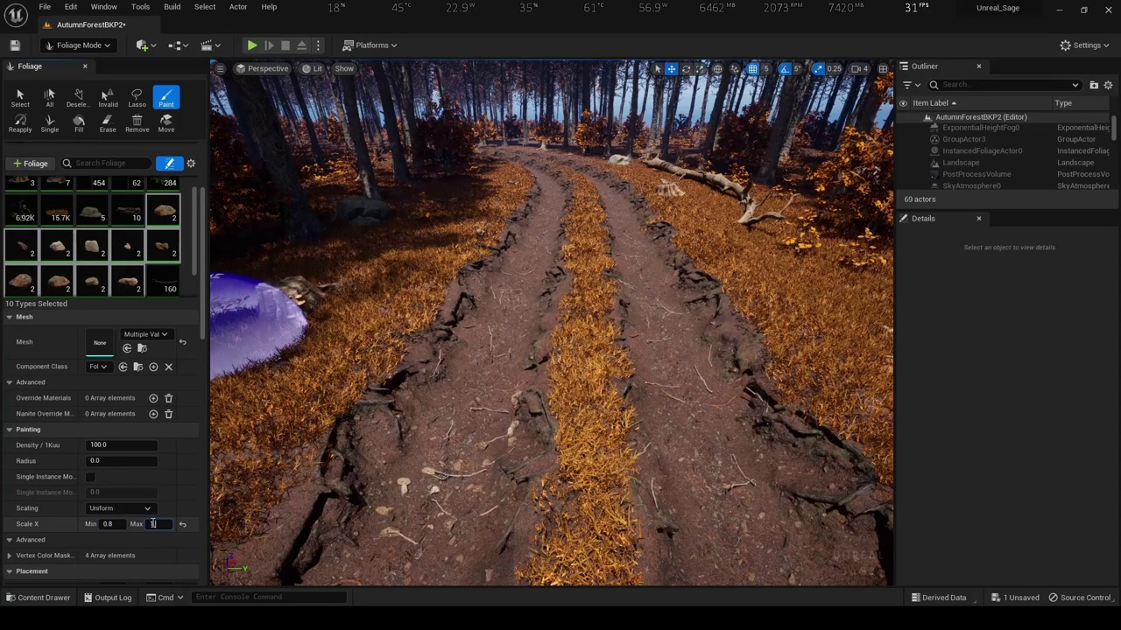
{"action": "left_click_drag", "start_coordinate": [258, 324], "coordinate": [517, 359]}
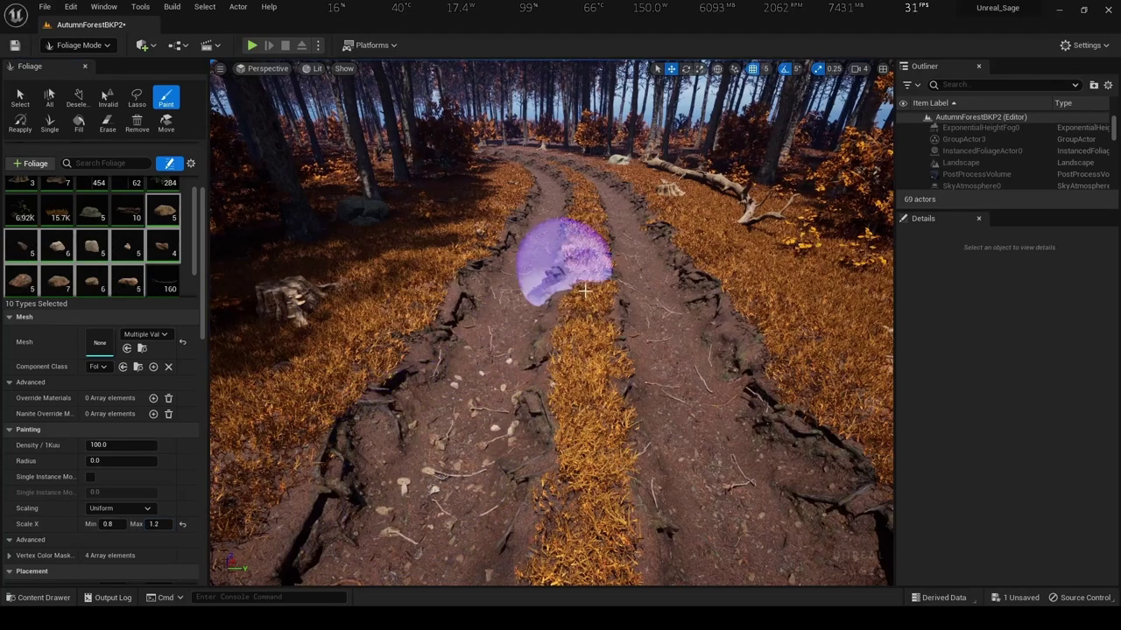
{"action": "mouse_move", "coordinate": [518, 359]}
{"action": "left_mouse_down"}
{"action": "mouse_move", "coordinate": [584, 224]}
{"action": "mouse_move", "coordinate": [601, 250]}
{"action": "left_mouse_up"}
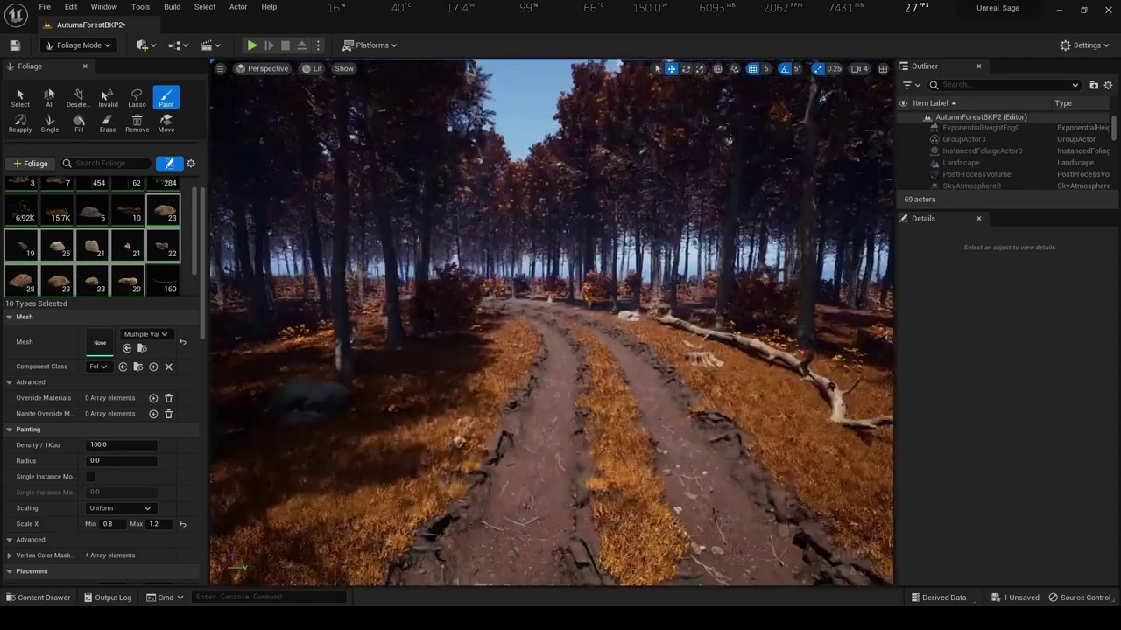
{"action": "right_click_drag", "start_coordinate": [601, 251], "coordinate": [576, 263]}
{"action": "left_click_drag", "start_coordinate": [575, 263], "coordinate": [613, 63]}
{"action": "right_click_drag", "start_coordinate": [613, 63], "coordinate": [663, 225]}
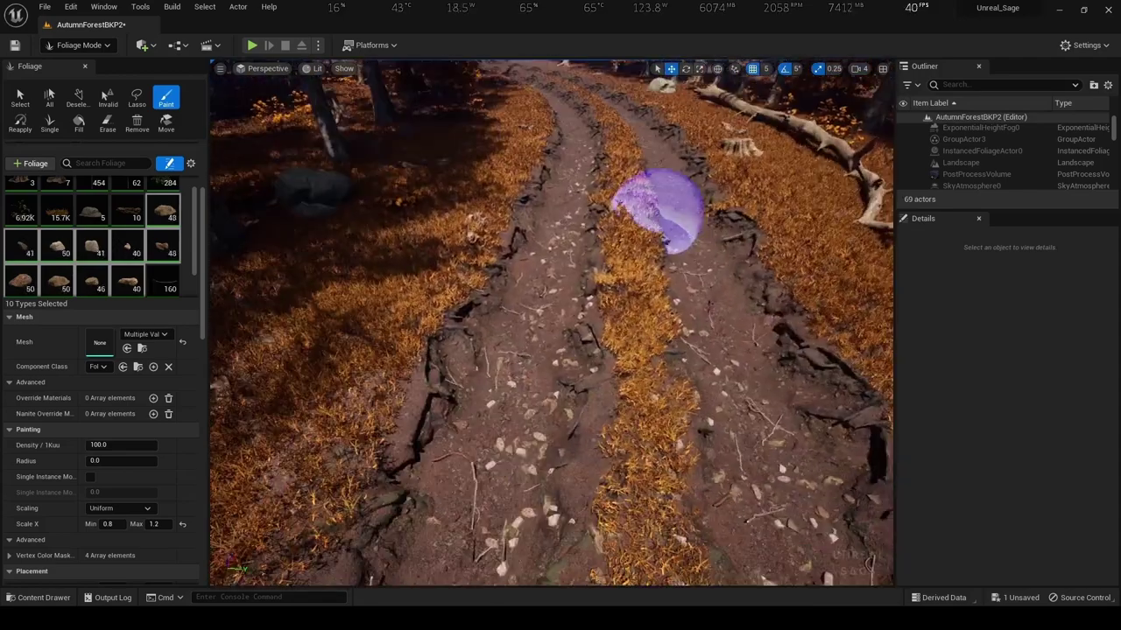
{"action": "key", "text": "ctrl+z"}
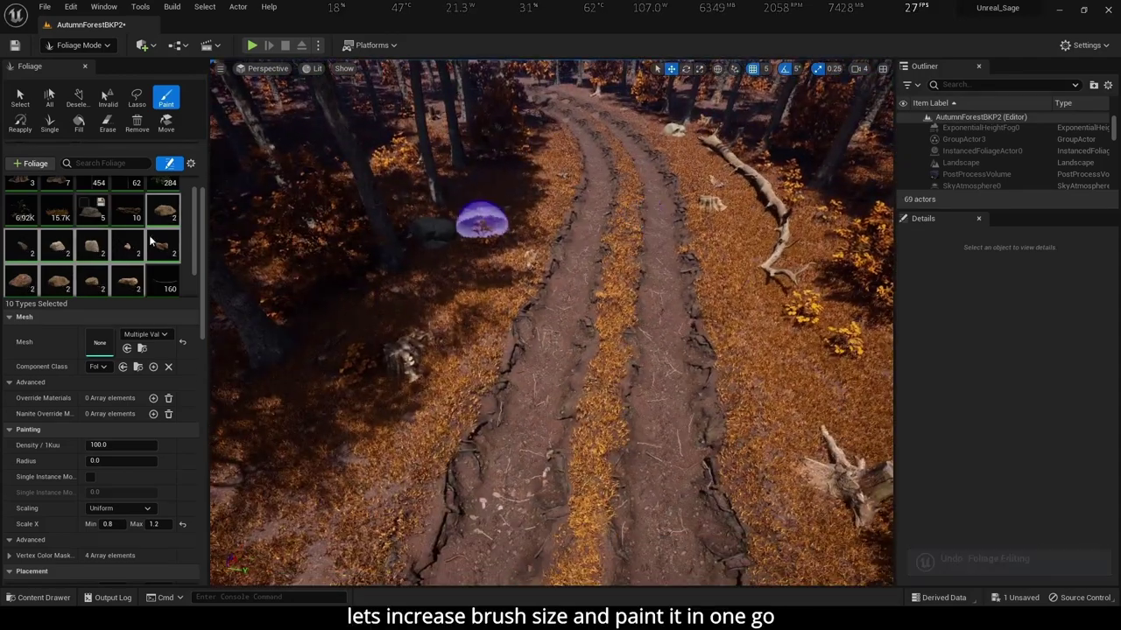
Set brush size to 200 and repaint rocks across the path, undoing the last stroke
{"action": "scroll", "coordinate": [153, 178], "scroll_direction": "up", "scroll_amount": 4}
{"action": "type", "text": "300"}
{"action": "key", "text": "Return"}
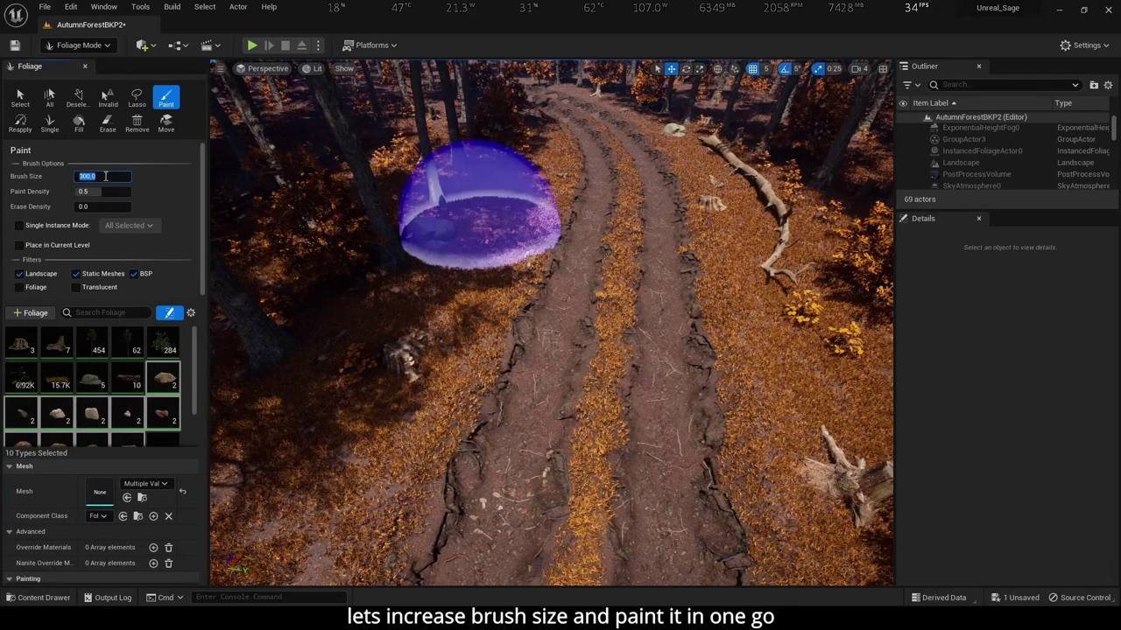
{"action": "mouse_move", "coordinate": [575, 464]}
{"action": "left_mouse_down"}
{"action": "mouse_move", "coordinate": [608, 131]}
{"action": "mouse_move", "coordinate": [726, 400]}
{"action": "left_mouse_up"}
{"action": "key", "text": "Return"}
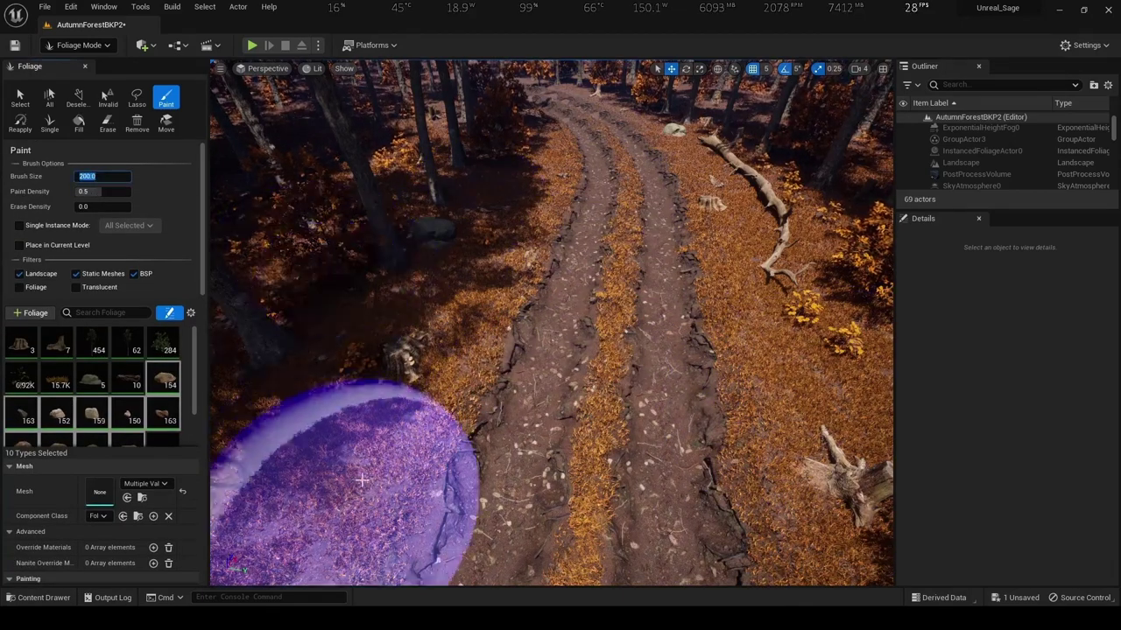
{"action": "mouse_move", "coordinate": [350, 487]}
{"action": "left_mouse_down"}
{"action": "mouse_move", "coordinate": [779, 389]}
{"action": "mouse_move", "coordinate": [691, 234]}
{"action": "left_mouse_up"}
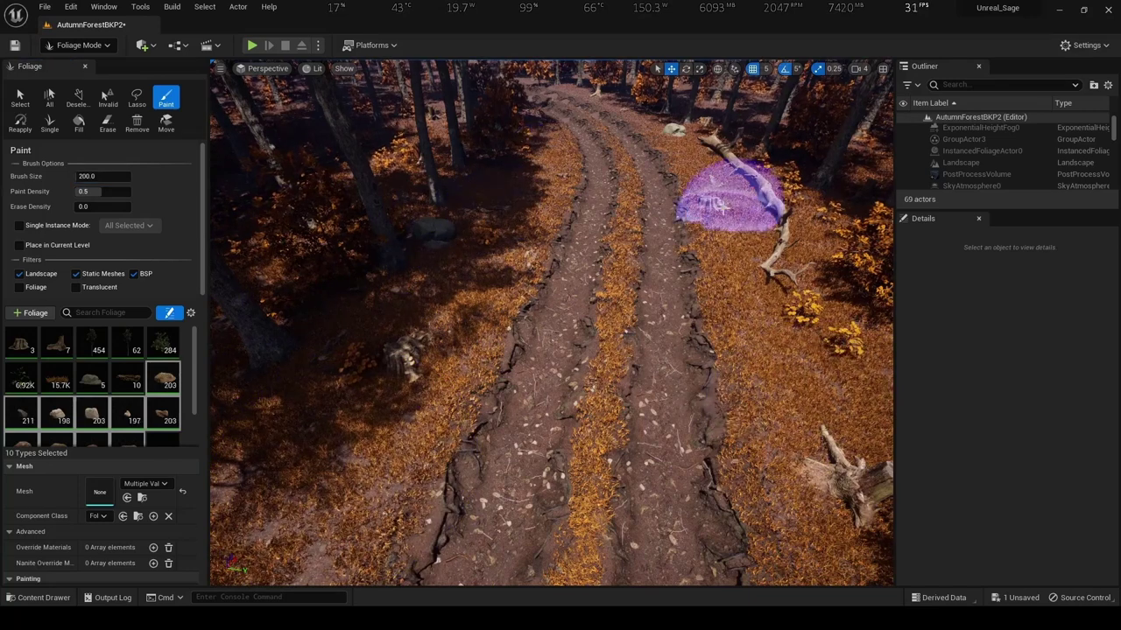
{"action": "key", "text": "ctrl+z"}
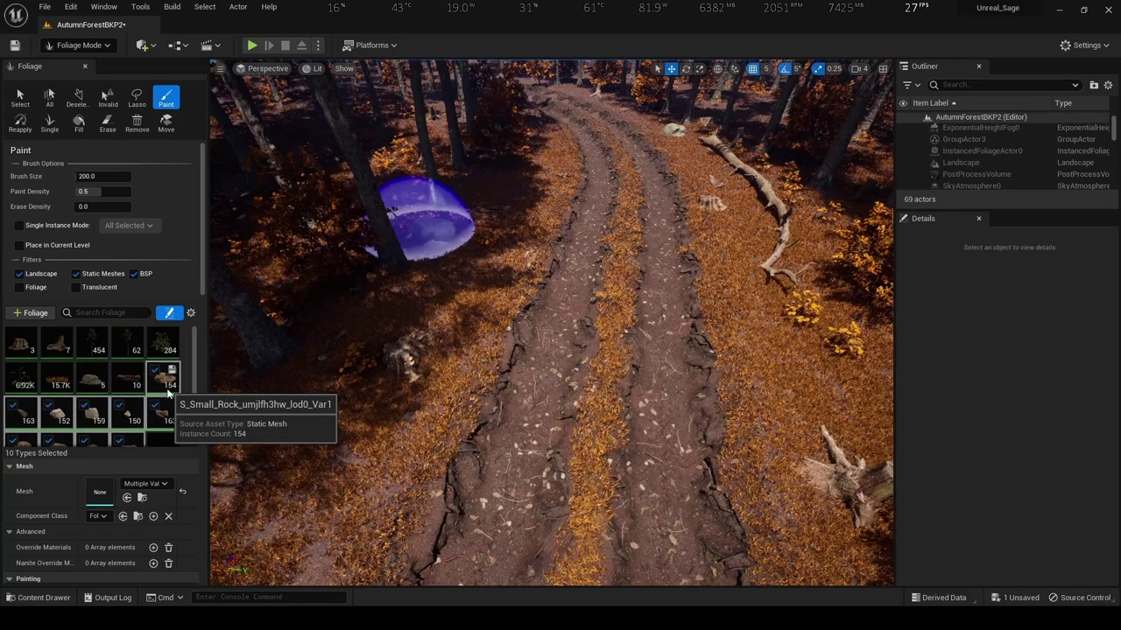
Select only the small rock type and paint rocks onto the grass beside the path
{"action": "scroll", "coordinate": [79, 515], "scroll_direction": "down", "scroll_amount": 3}
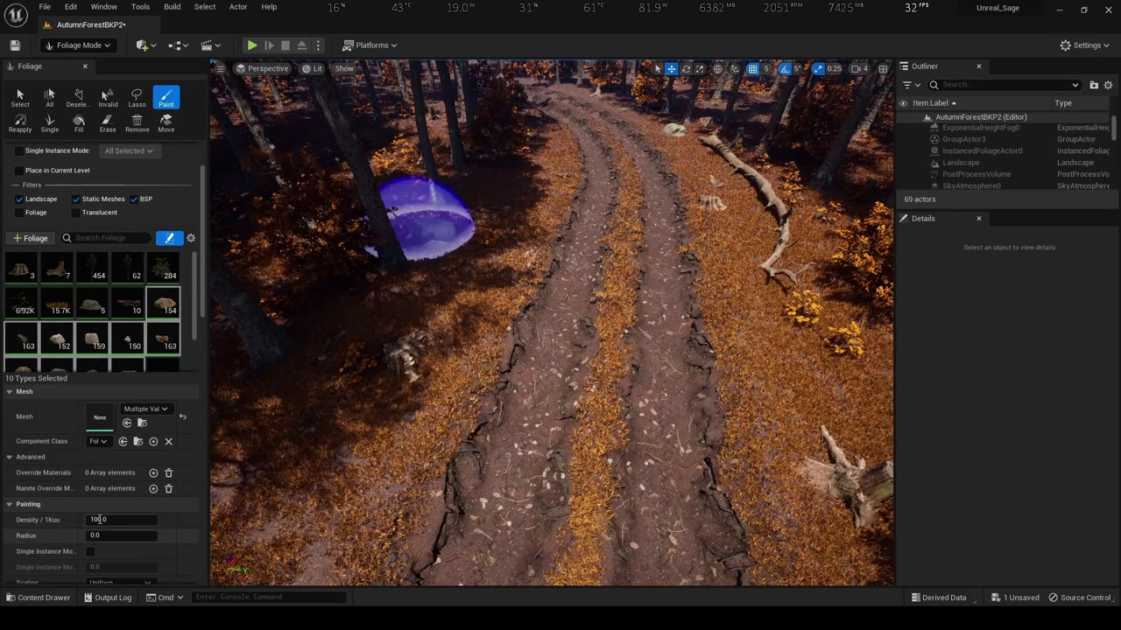
{"action": "left_click", "coordinate": [162, 302]}
{"action": "scroll", "coordinate": [140, 321], "scroll_direction": "down", "scroll_amount": 1}
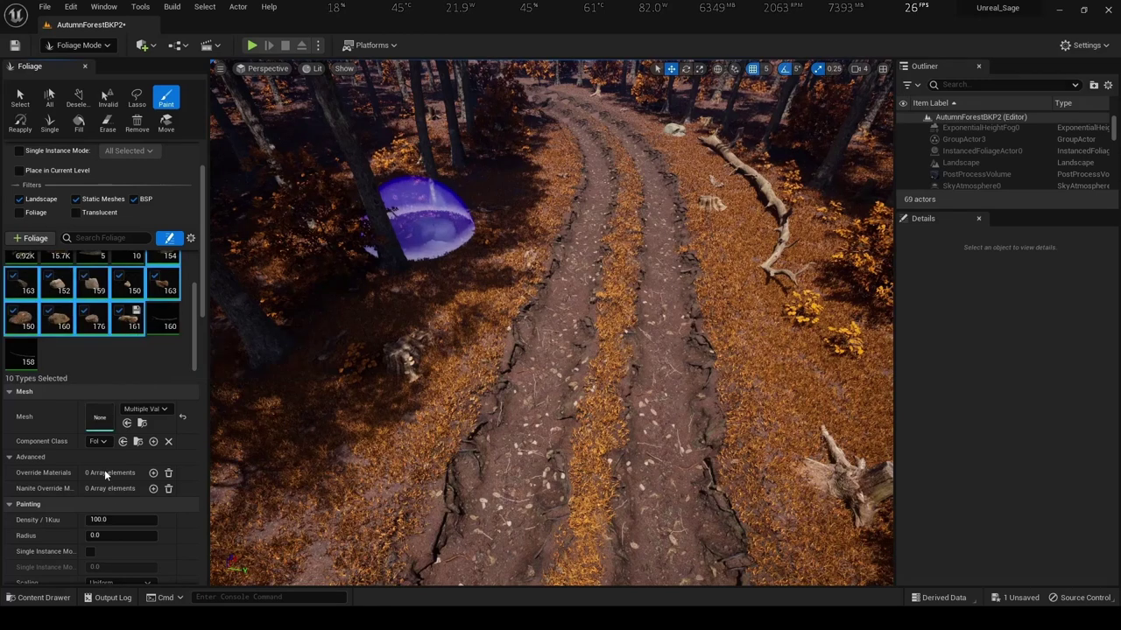
{"action": "scroll", "coordinate": [99, 499], "scroll_direction": "down", "scroll_amount": 1}
{"action": "scroll", "coordinate": [106, 530], "scroll_direction": "down", "scroll_amount": 1}
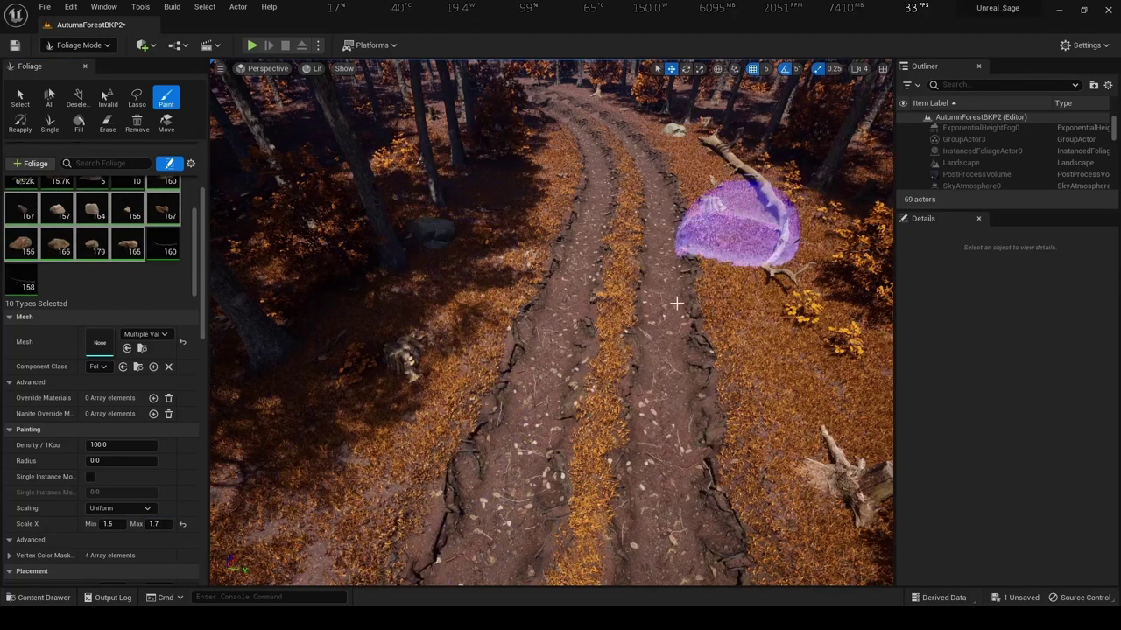
{"action": "right_click_drag", "start_coordinate": [700, 341], "coordinate": [700, 385]}
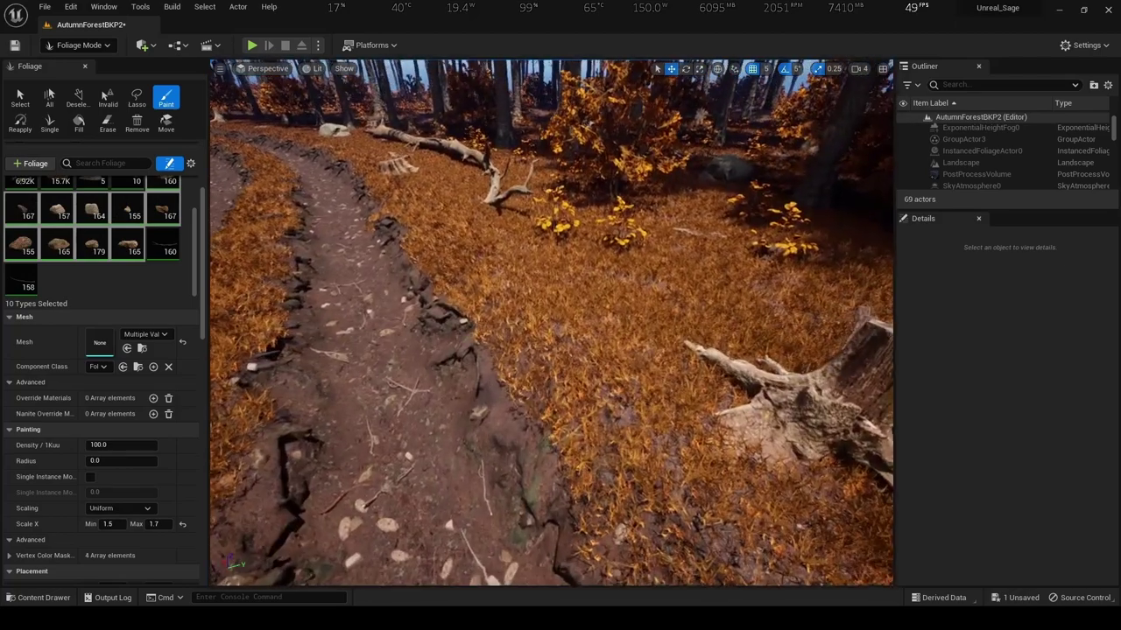
{"action": "right_click_drag", "start_coordinate": [632, 385], "coordinate": [632, 323]}
{"action": "left_click_drag", "start_coordinate": [632, 323], "coordinate": [402, 202]}
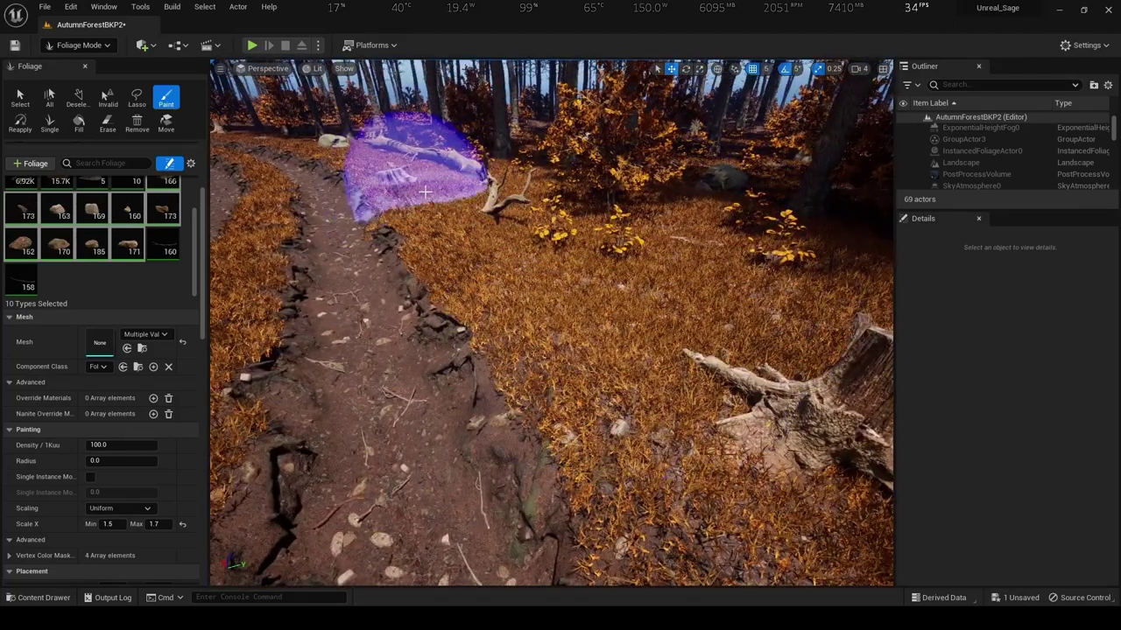
{"action": "left_click_drag", "start_coordinate": [570, 181], "coordinate": [456, 174]}
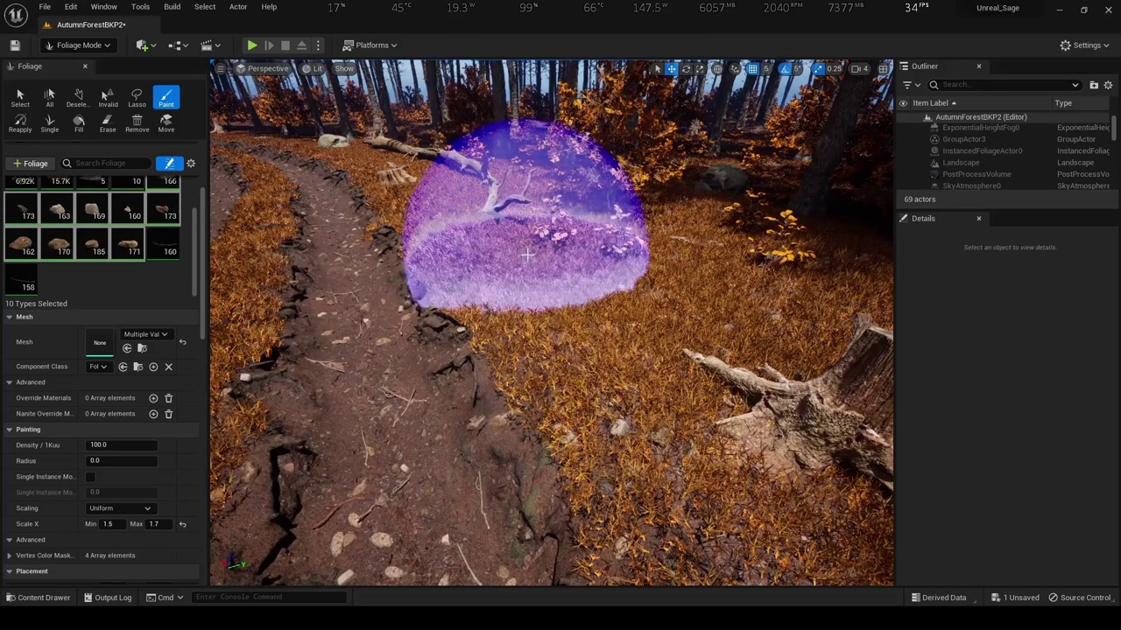
Paint more stones along the path toward the fallen log, then deselect all foliage types
{"action": "right_click_drag", "start_coordinate": [456, 174], "coordinate": [711, 303]}
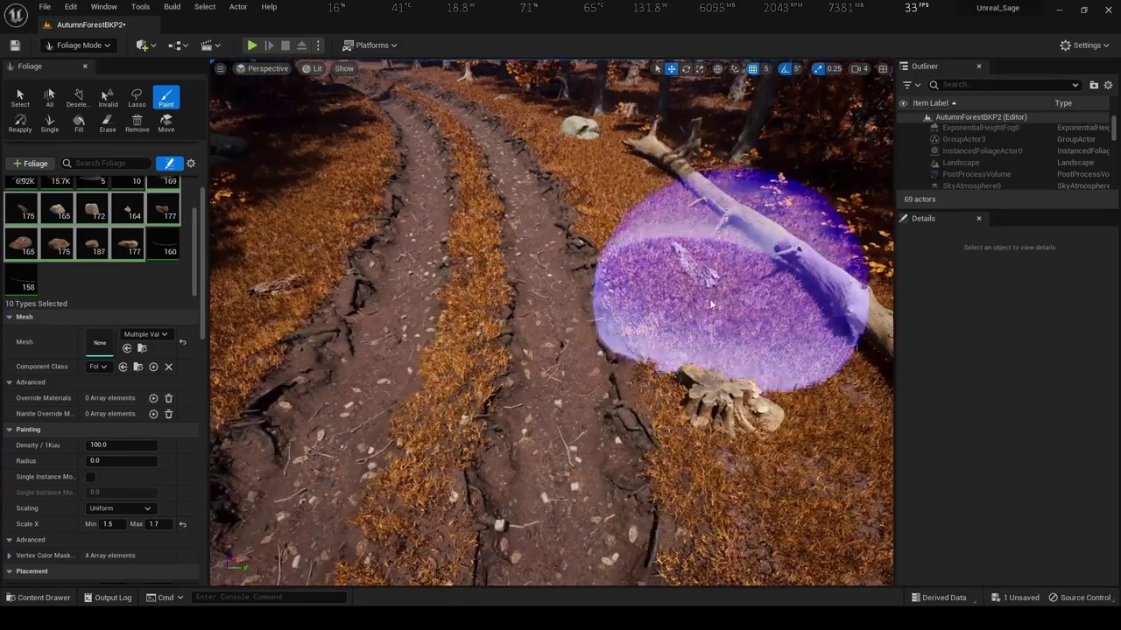
{"action": "left_click_drag", "start_coordinate": [710, 303], "coordinate": [650, 187]}
{"action": "right_click_drag", "start_coordinate": [650, 188], "coordinate": [558, 192]}
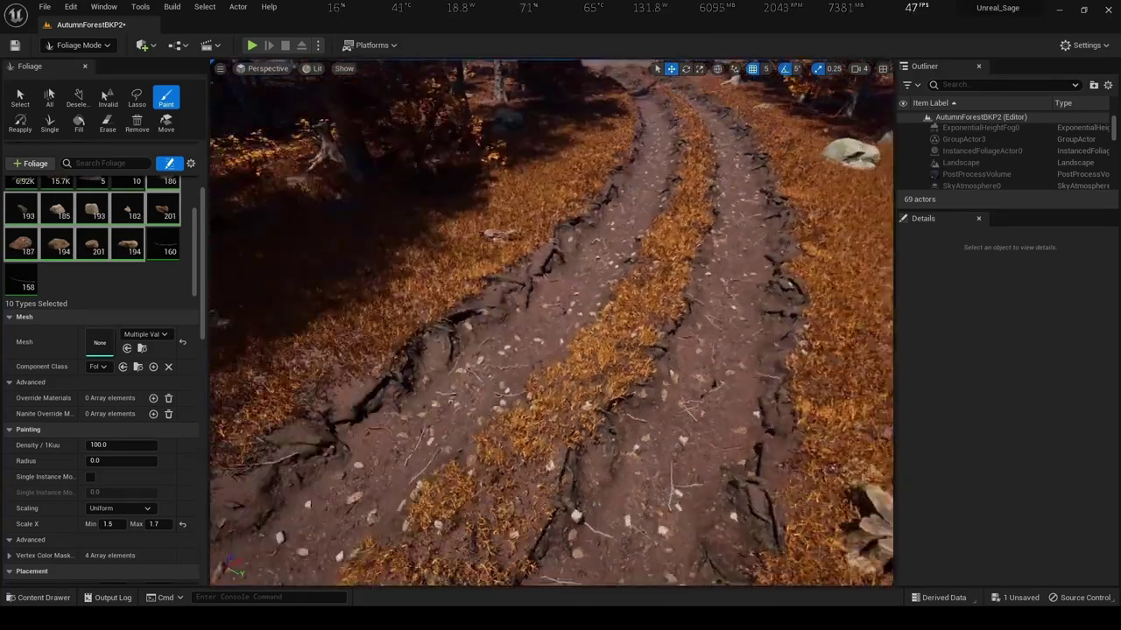
{"action": "left_click", "coordinate": [674, 125]}
{"action": "right_click_drag", "start_coordinate": [674, 125], "coordinate": [690, 131]}
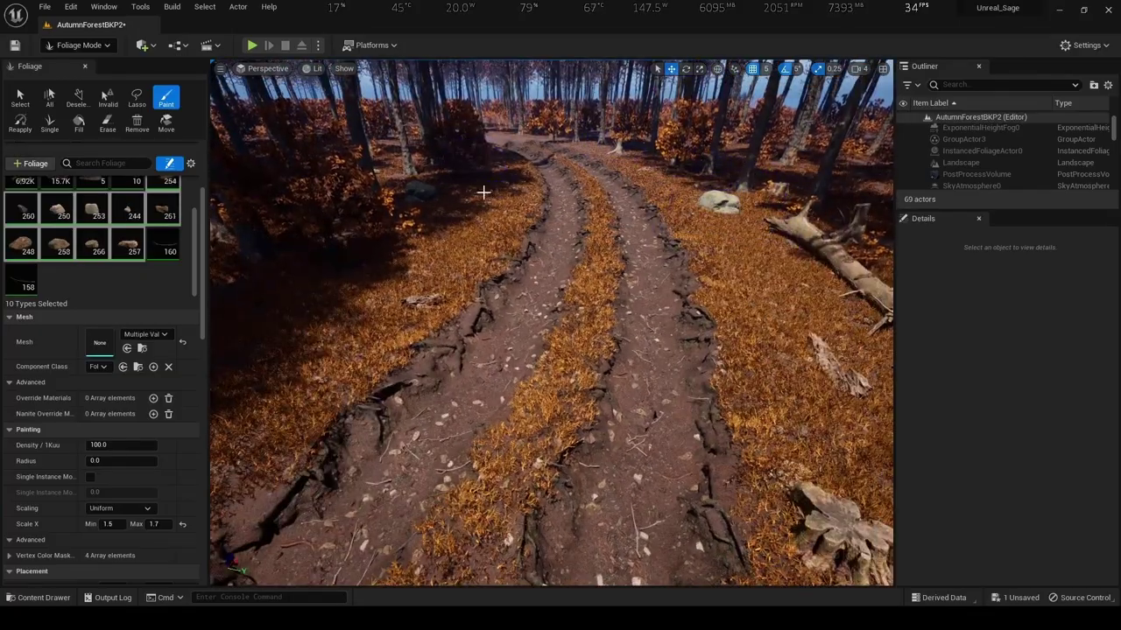
{"action": "right_click_drag", "start_coordinate": [483, 192], "coordinate": [490, 201]}
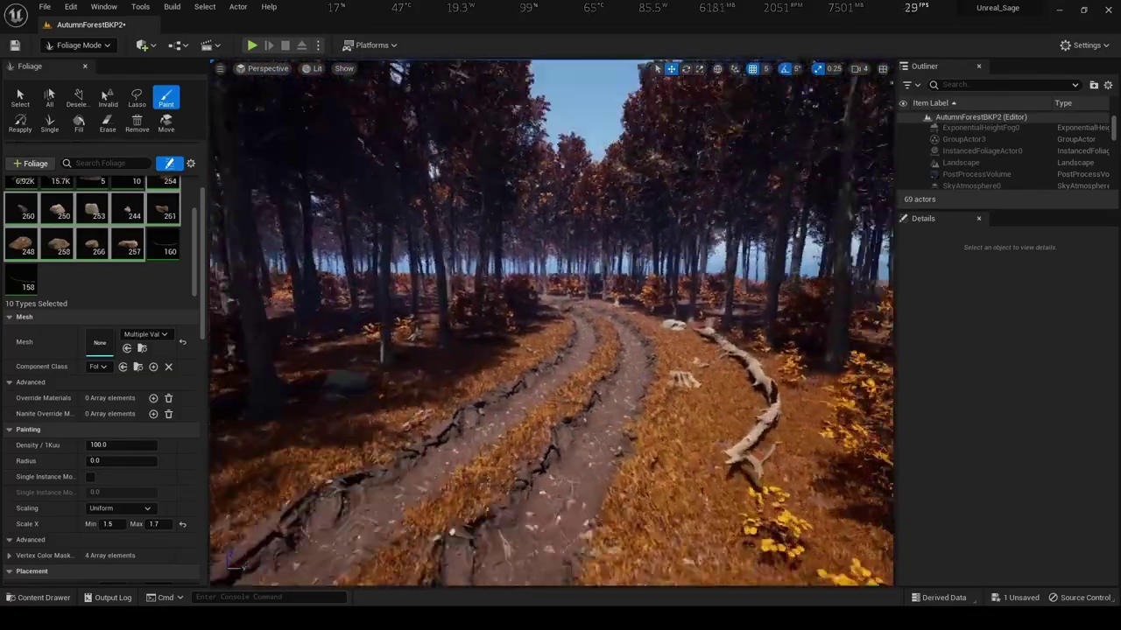
{"action": "right_click_drag", "start_coordinate": [613, 335], "coordinate": [613, 335]}
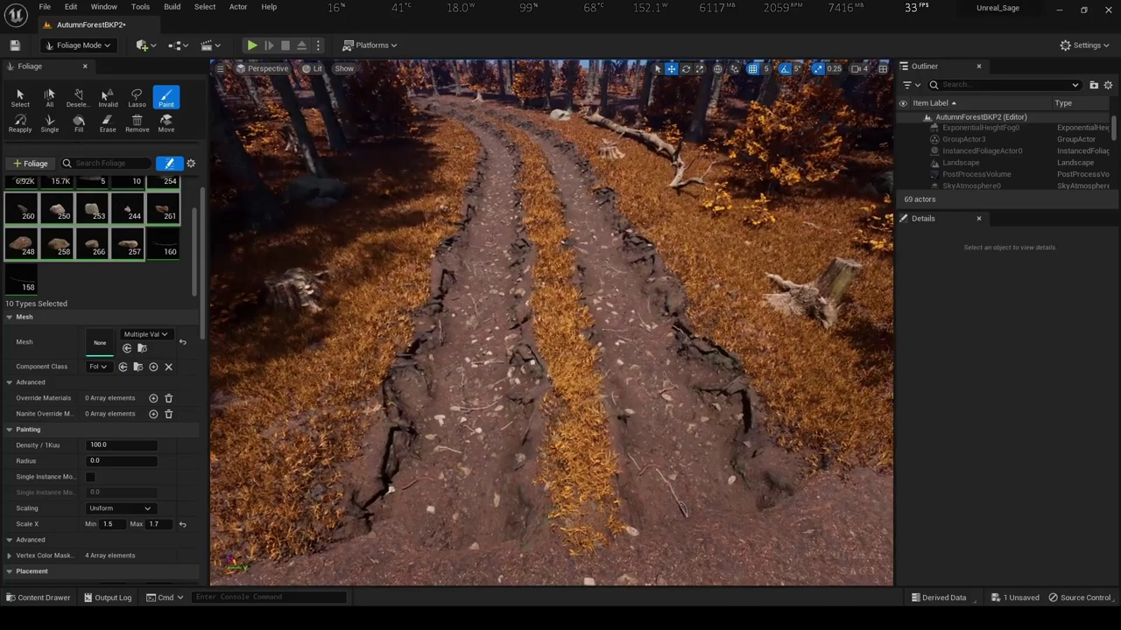
{"action": "right_click_drag", "start_coordinate": [613, 335], "coordinate": [275, 284]}
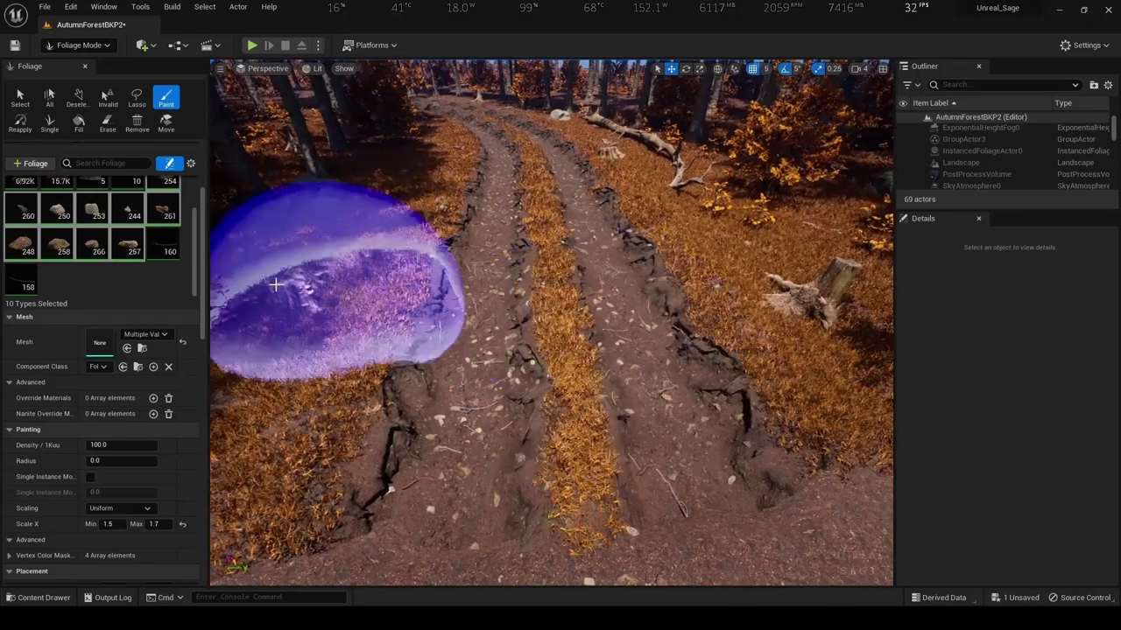
{"action": "left_click", "coordinate": [119, 242]}
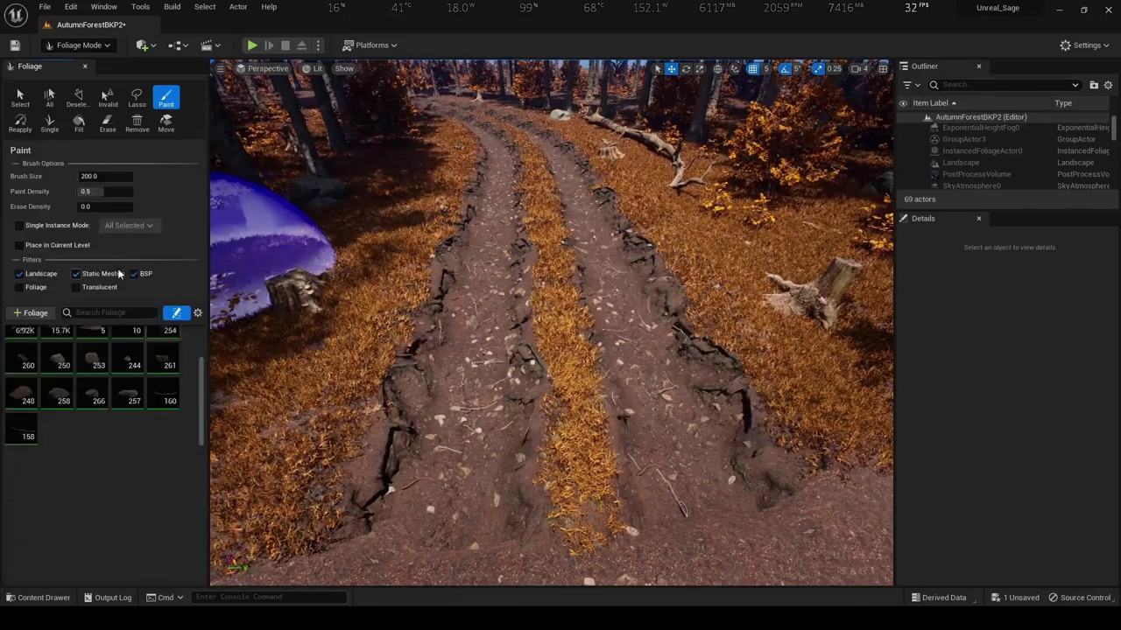
In the Content Drawer, select a Spotted Red mushroom mesh and the Bolete mushroom variants
{"action": "left_click", "coordinate": [42, 597]}
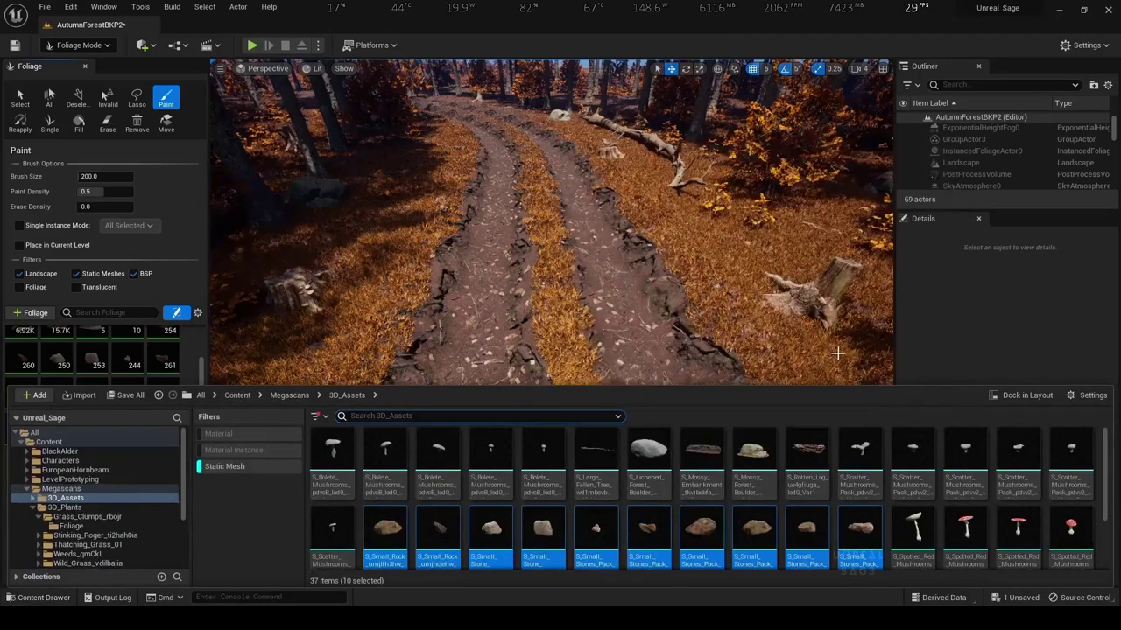
{"action": "scroll", "coordinate": [930, 509], "scroll_direction": "down", "scroll_amount": 1}
{"action": "scroll", "coordinate": [930, 510], "scroll_direction": "down", "scroll_amount": 2}
{"action": "left_click", "coordinate": [919, 503]}
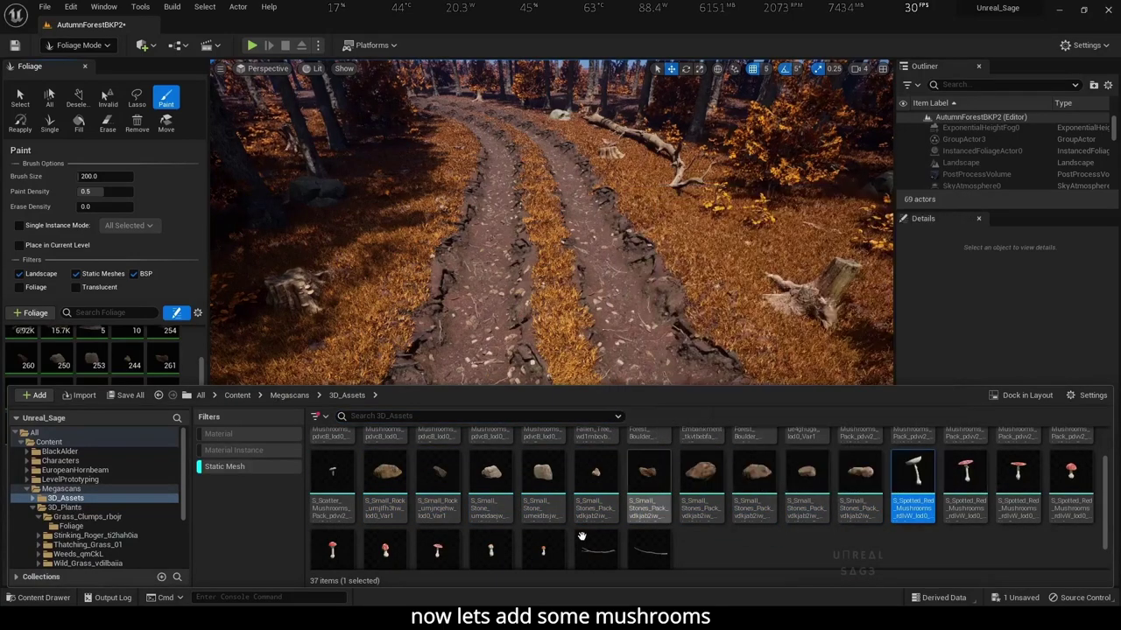
{"action": "scroll", "coordinate": [533, 562], "scroll_direction": "up", "scroll_amount": 1}
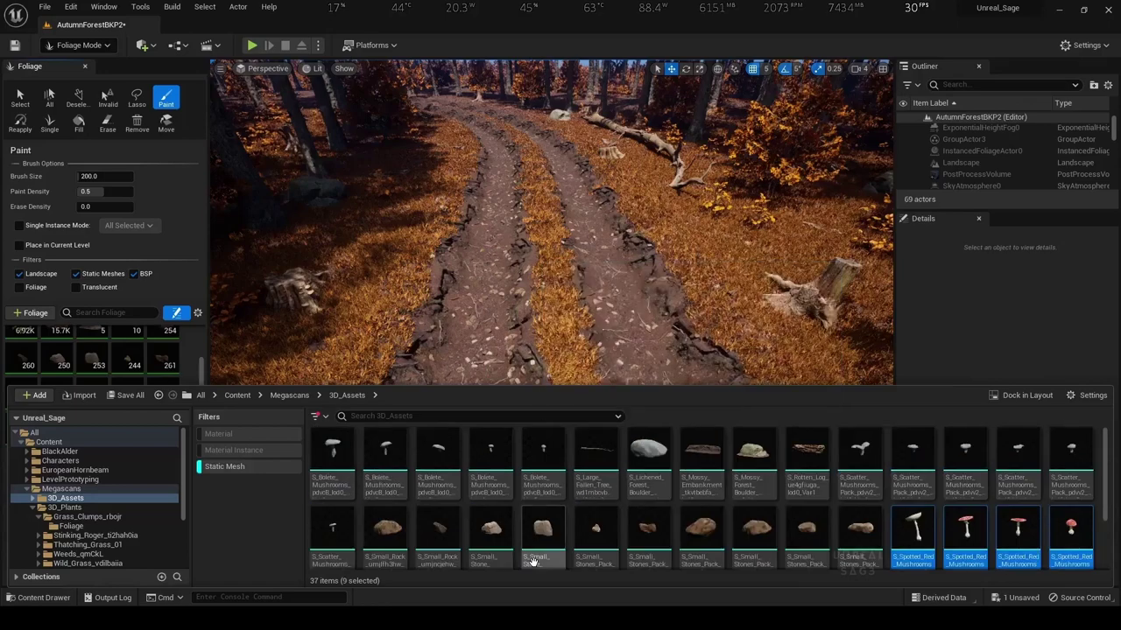
{"action": "left_click", "coordinate": [333, 459], "text": "ctrl"}
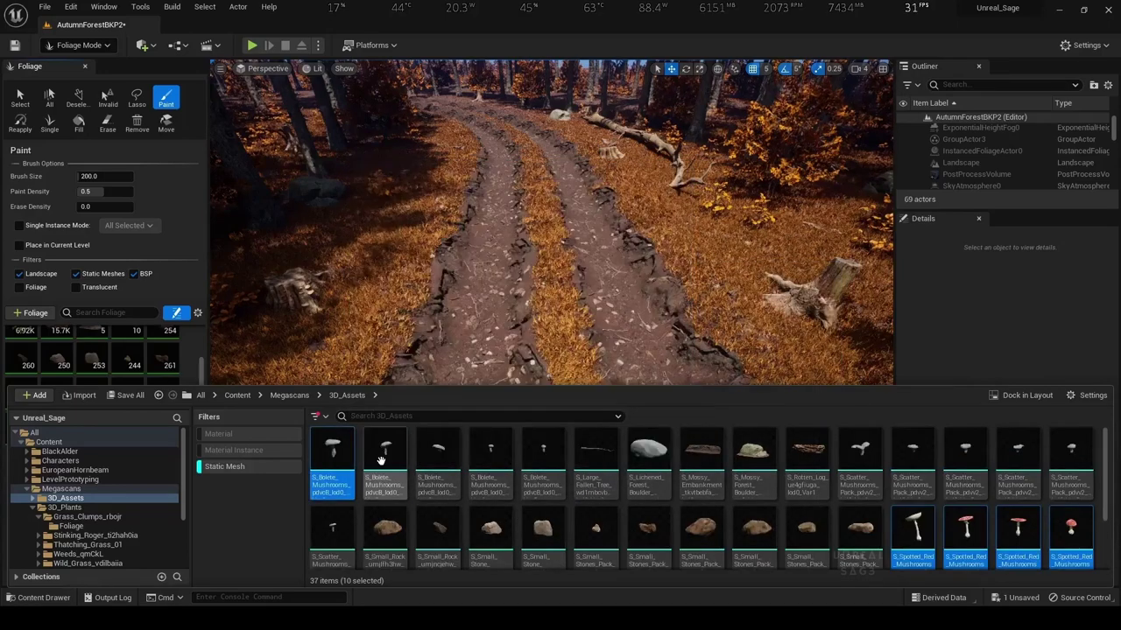
{"action": "left_click", "coordinate": [403, 451], "text": "ctrl"}
{"action": "left_click", "coordinate": [438, 455], "text": "ctrl"}
{"action": "left_click", "coordinate": [490, 455], "text": "ctrl"}
{"action": "left_click", "coordinate": [543, 455], "text": "ctrl"}
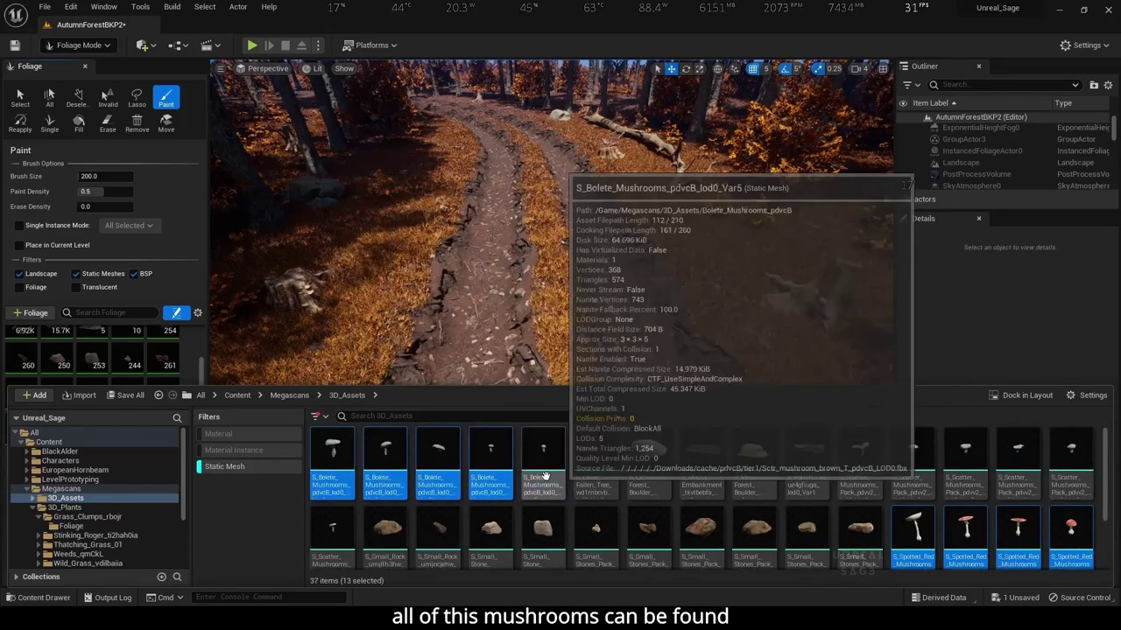
Add the Scatter Mushrooms Pack variants to the selection and drop them all into the foliage palette
{"action": "left_click", "coordinate": [862, 458], "text": "ctrl"}
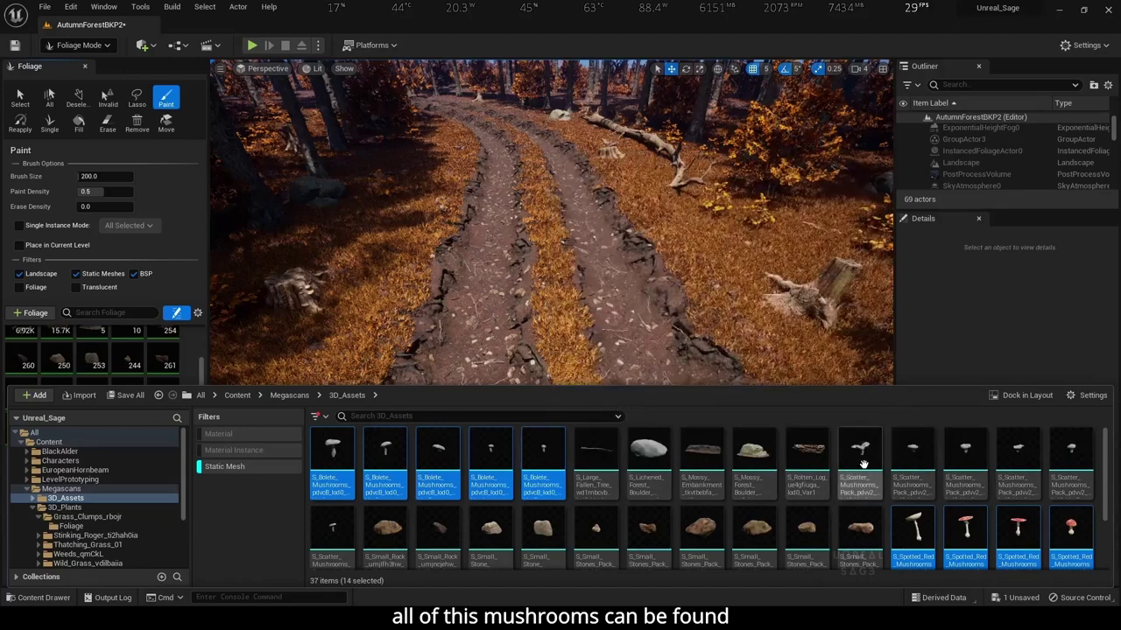
{"action": "left_click", "coordinate": [912, 457], "text": "ctrl"}
{"action": "left_click", "coordinate": [964, 457], "text": "ctrl"}
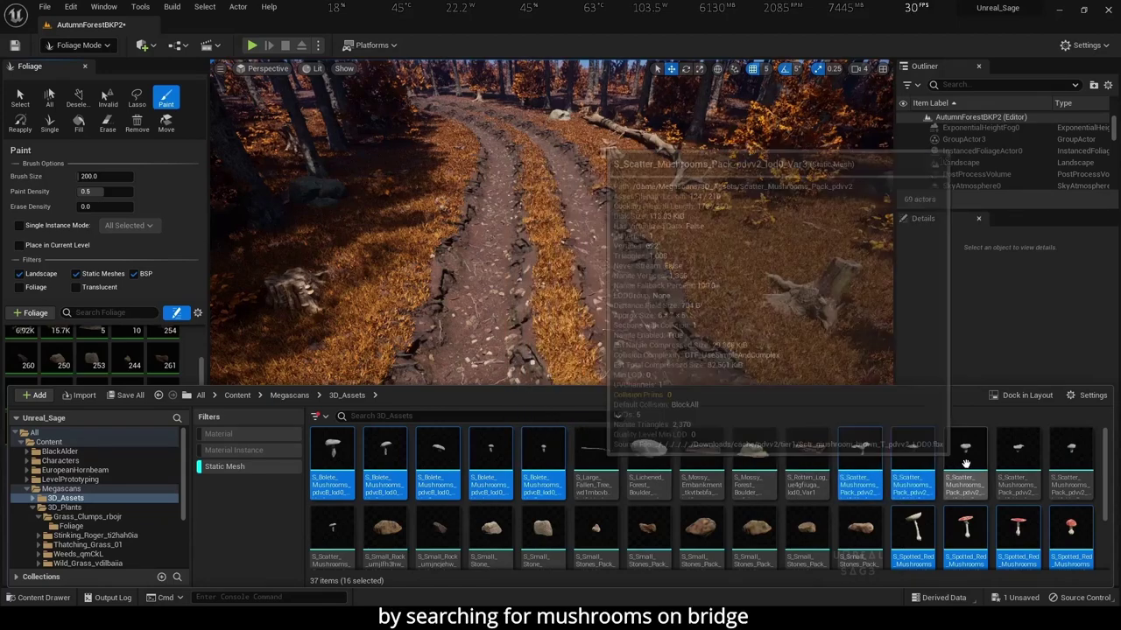
{"action": "left_click", "coordinate": [1024, 467], "text": "ctrl"}
{"action": "left_click", "coordinate": [1070, 455], "text": "ctrl"}
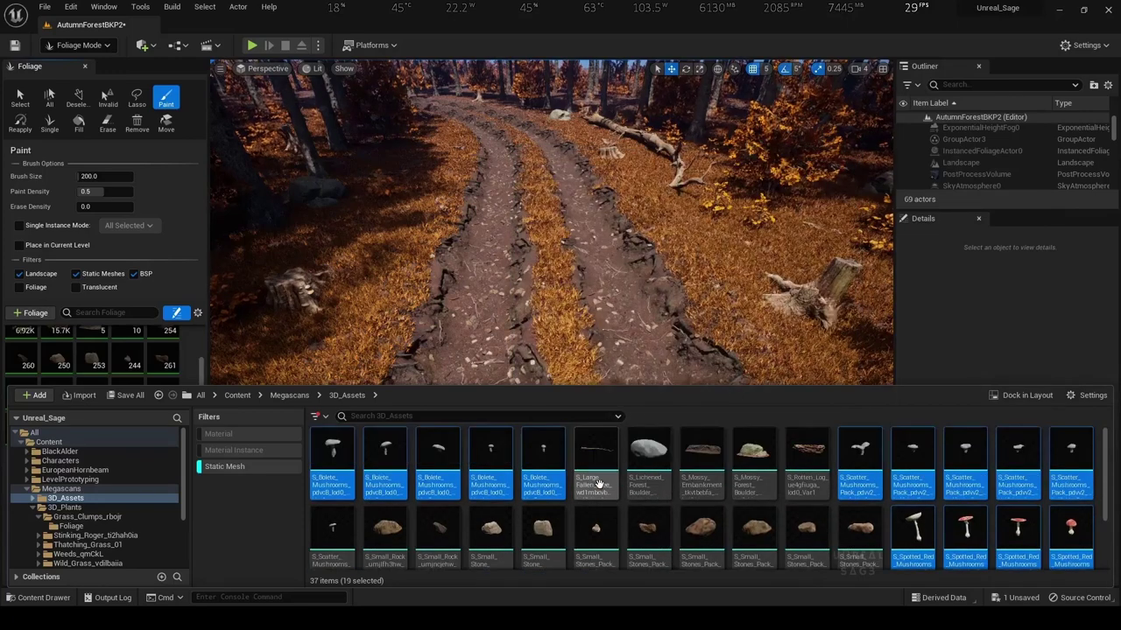
{"action": "scroll", "coordinate": [619, 494], "scroll_direction": "down", "scroll_amount": 2}
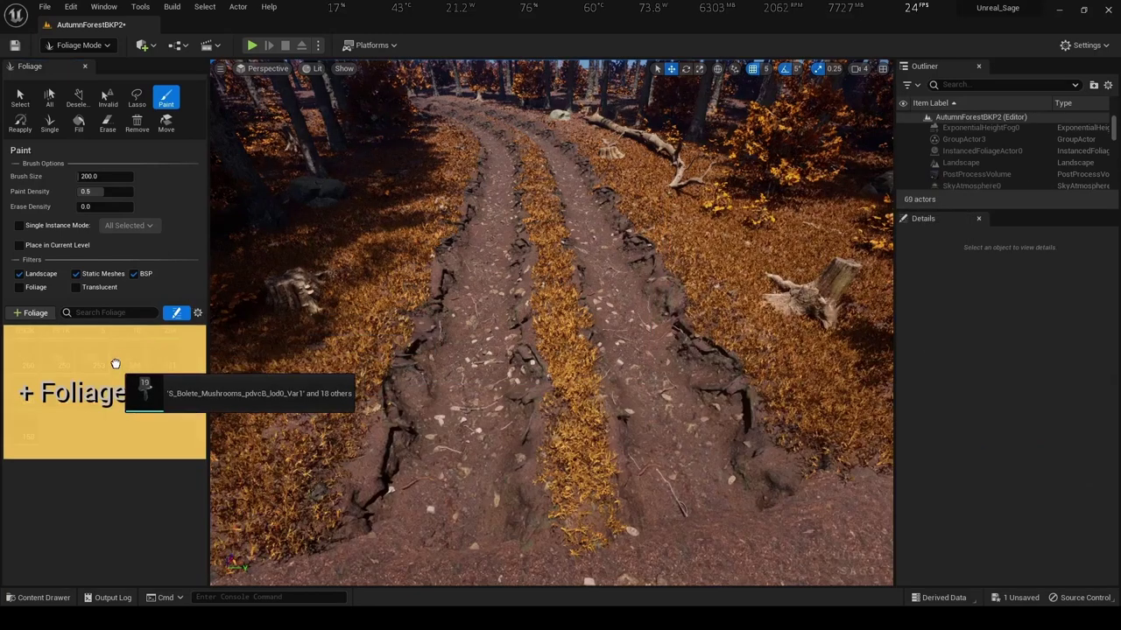
{"action": "left_click_drag", "start_coordinate": [242, 305], "coordinate": [116, 368]}
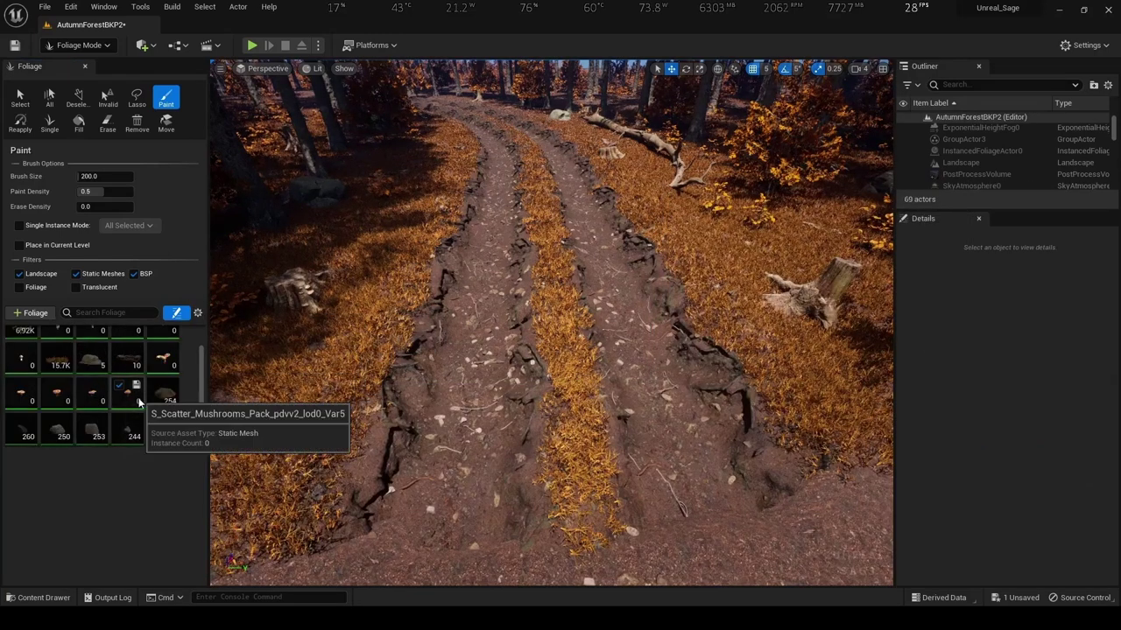
Paint mushrooms on the path, undo them, and select a mushroom foliage type to view its settings
{"action": "left_click_drag", "start_coordinate": [481, 408], "coordinate": [488, 242]}
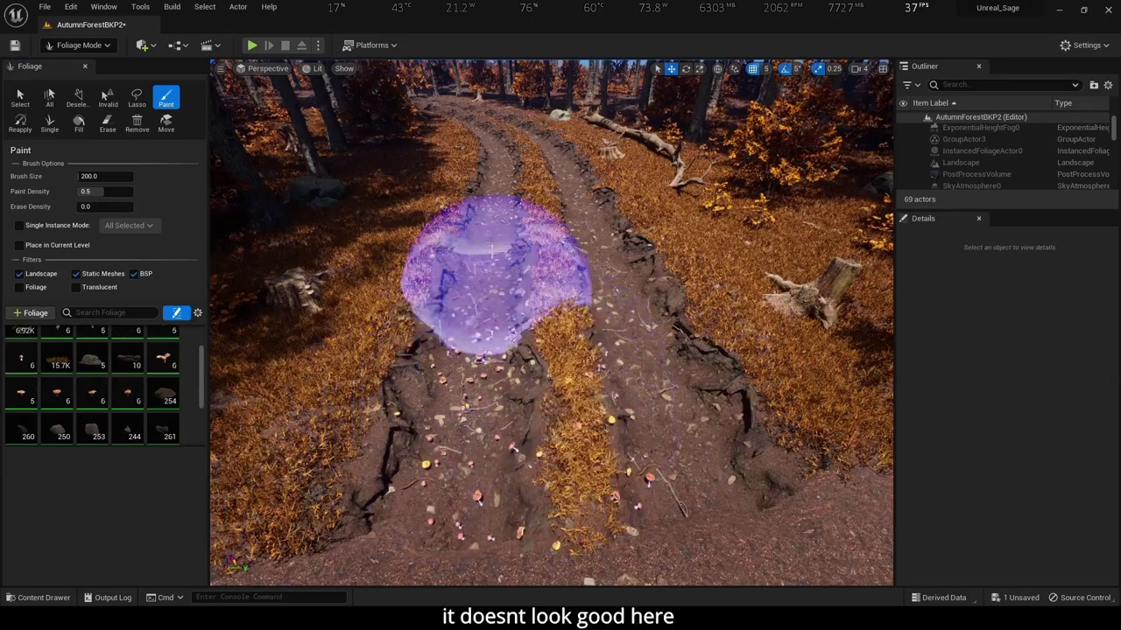
{"action": "key", "text": "ctrl+z"}
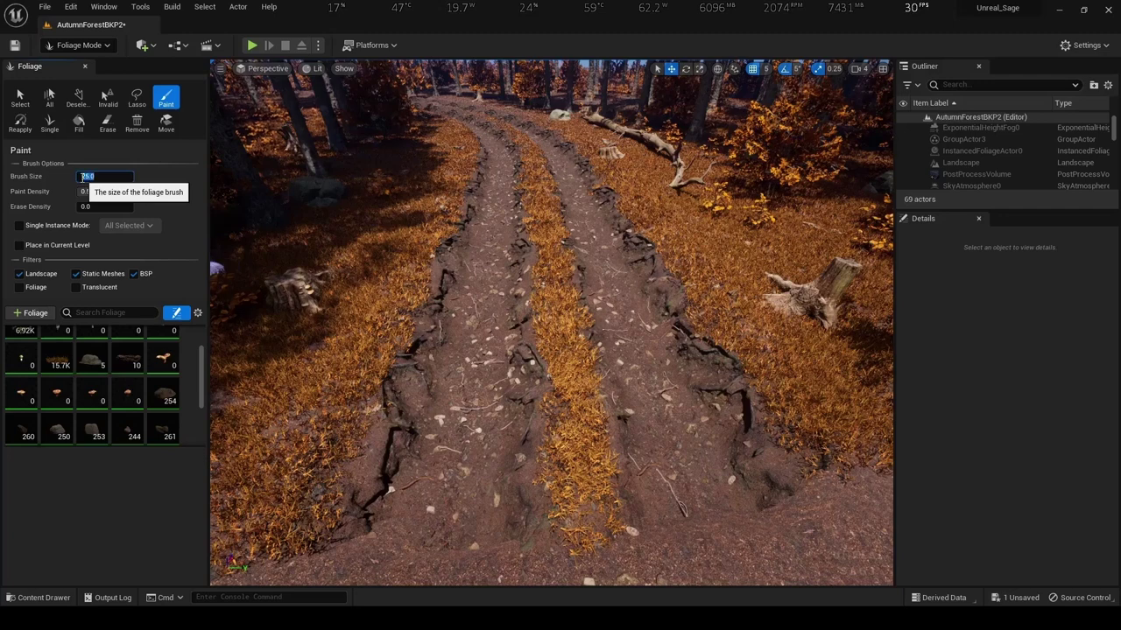
{"action": "left_click", "coordinate": [131, 396]}
{"action": "scroll", "coordinate": [147, 239], "scroll_direction": "up", "scroll_amount": 1}
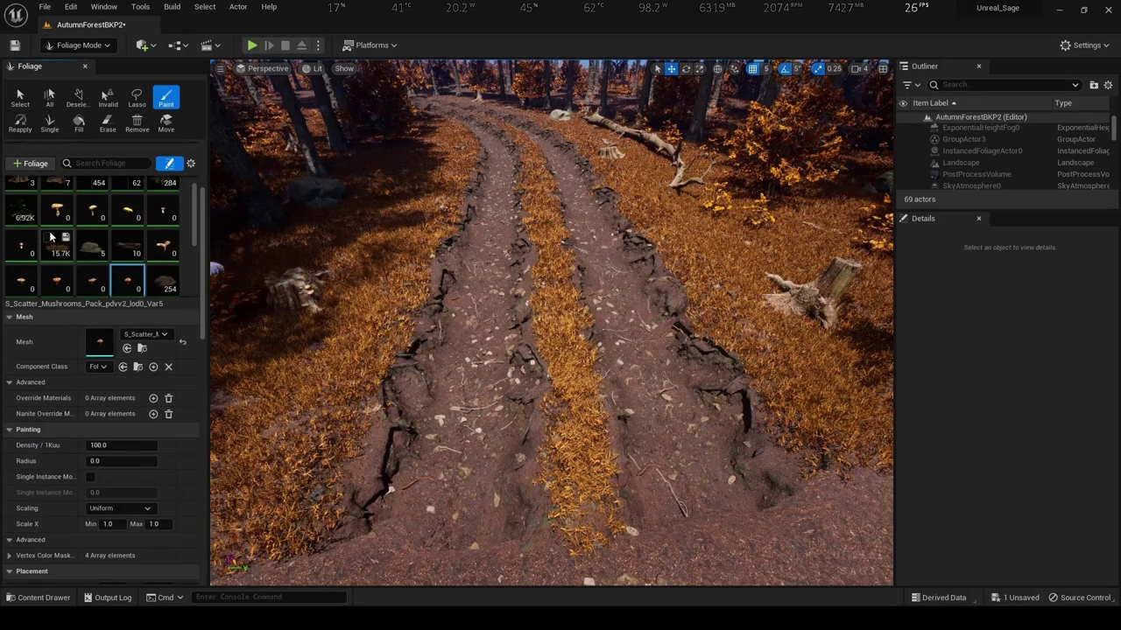
Select the six mushroom foliage types in the palette
{"action": "scroll", "coordinate": [57, 220], "scroll_direction": "up", "scroll_amount": 1}
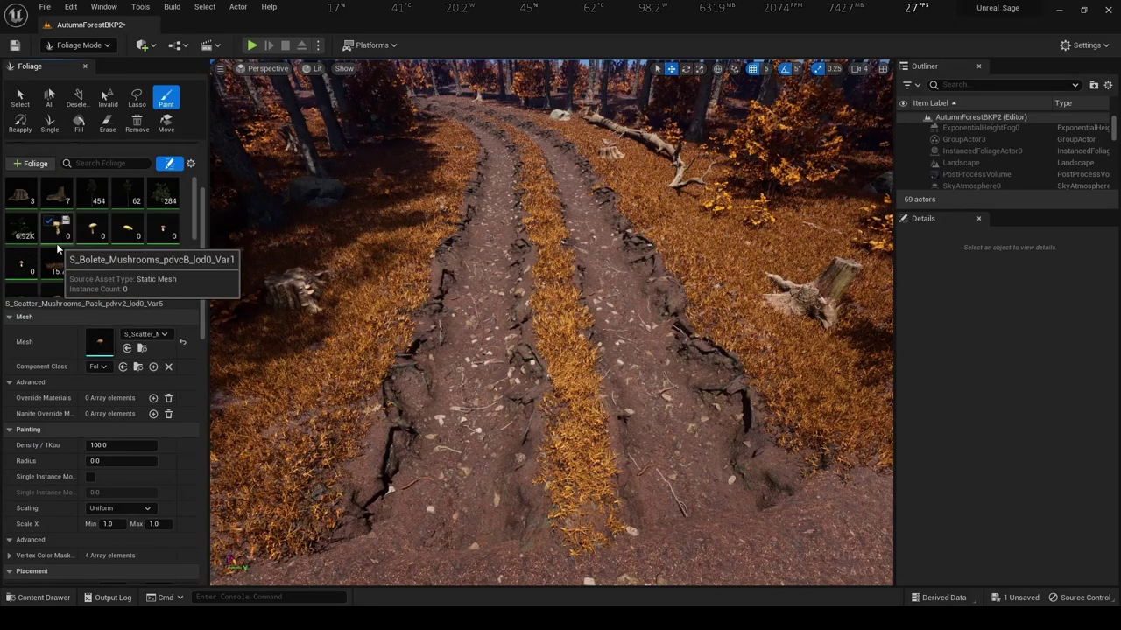
{"action": "left_click", "coordinate": [58, 231]}
{"action": "left_click", "coordinate": [92, 232], "text": "ctrl"}
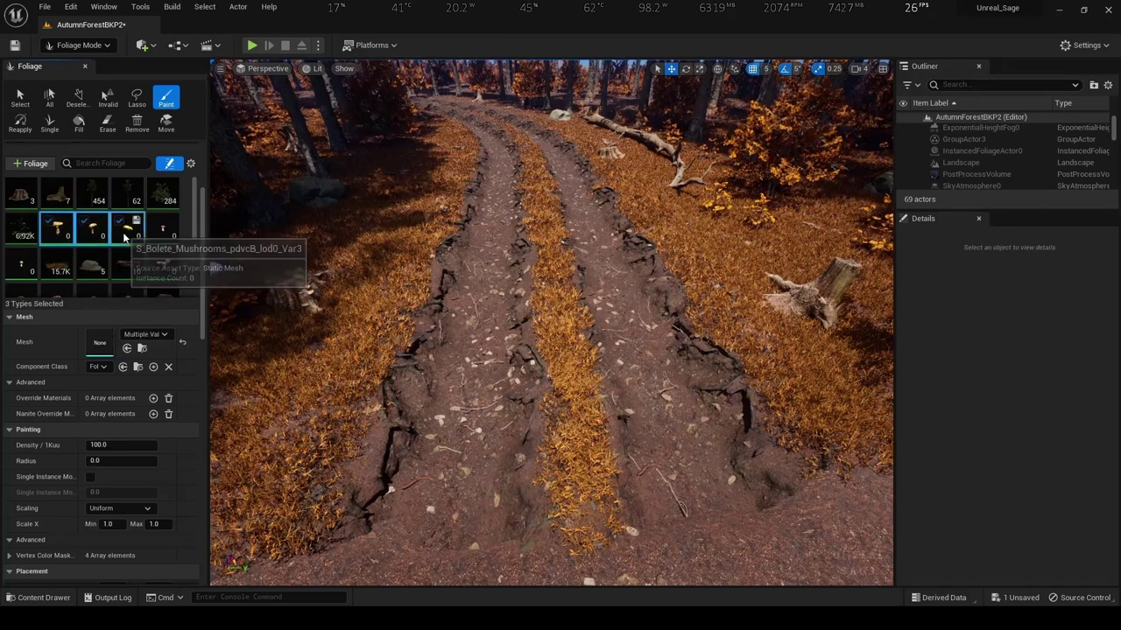
{"action": "left_click", "coordinate": [126, 232], "text": "ctrl"}
{"action": "left_click", "coordinate": [162, 232], "text": "ctrl"}
{"action": "left_click", "coordinate": [160, 265], "text": "ctrl"}
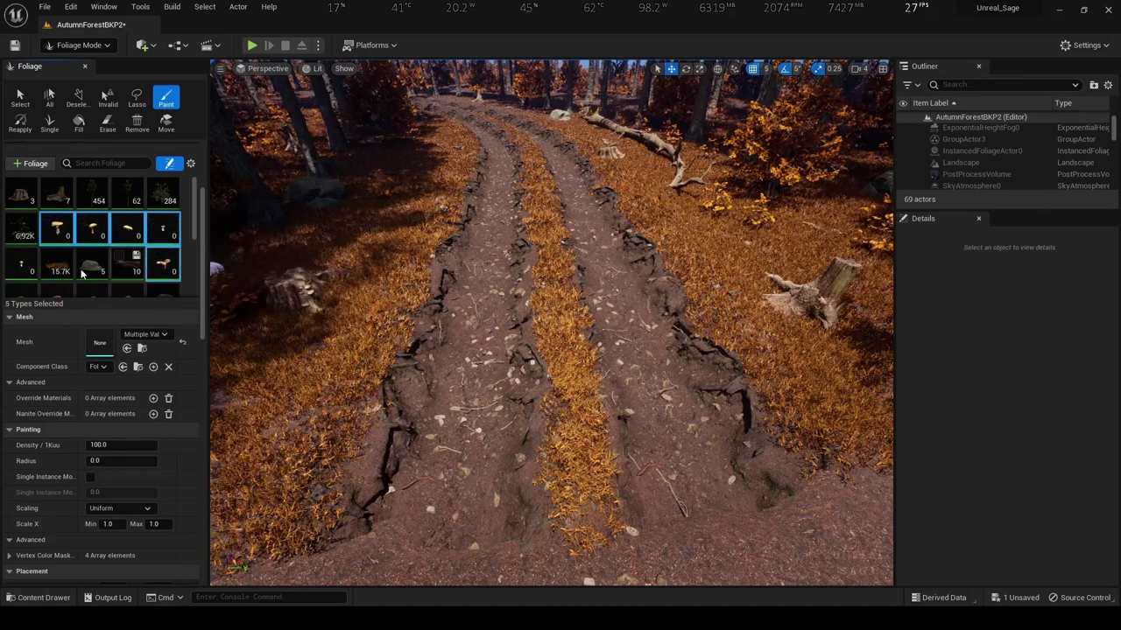
{"action": "left_click", "coordinate": [23, 268], "text": "ctrl"}
{"action": "scroll", "coordinate": [24, 274], "scroll_direction": "down", "scroll_amount": 1}
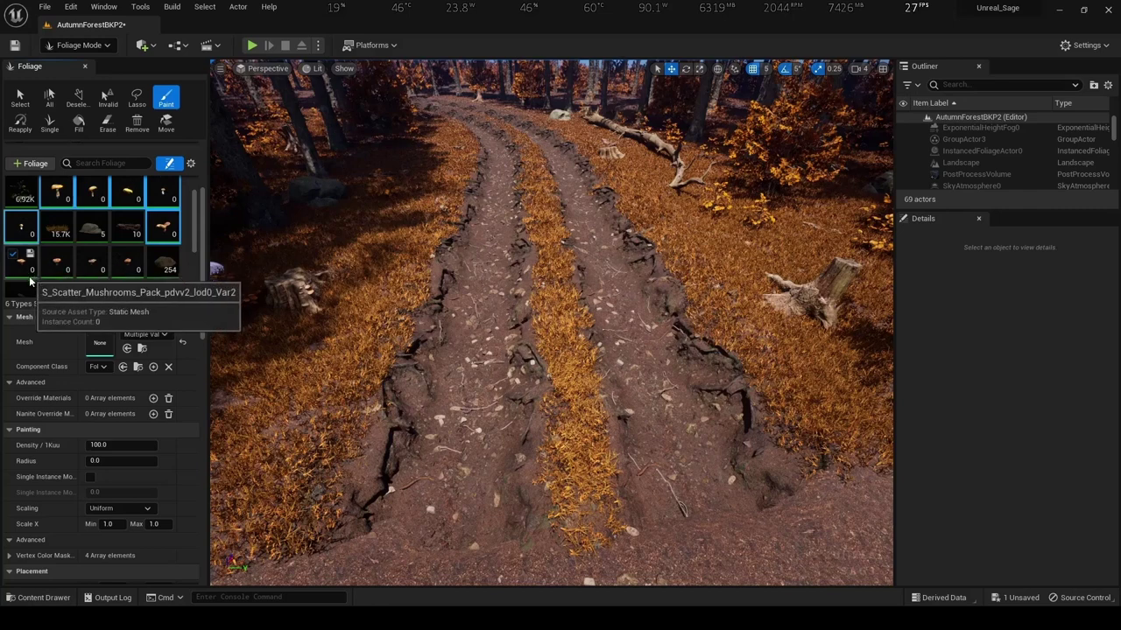
{"action": "scroll", "coordinate": [28, 267], "scroll_direction": "up", "scroll_amount": 1}
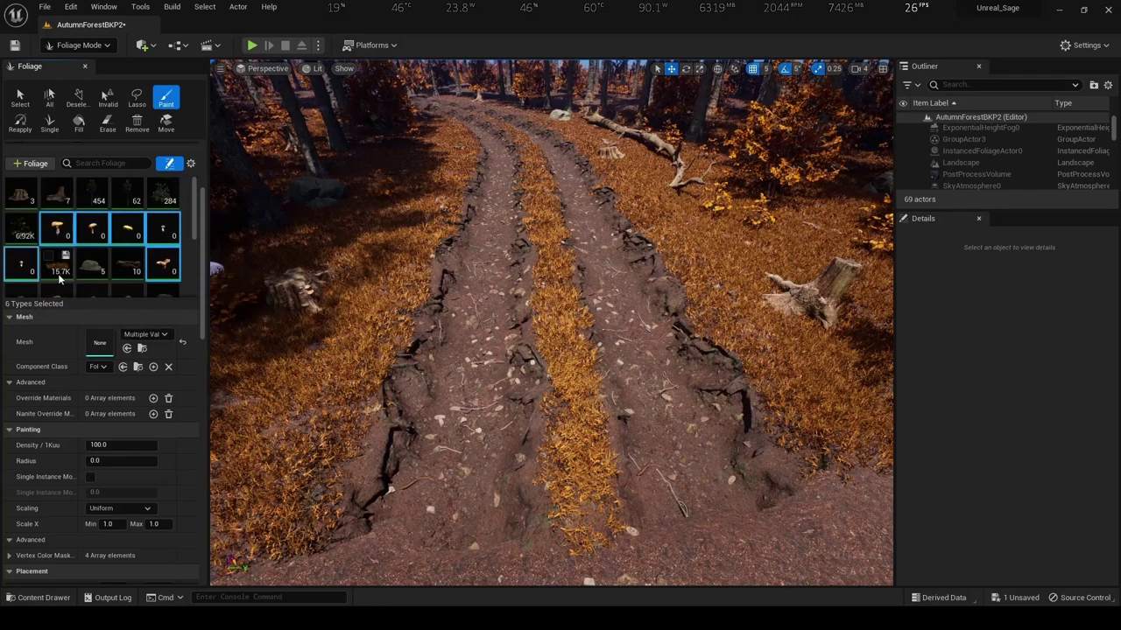
Set paint density to 0.12 and paint a few mushrooms at the tree stump's base
{"action": "left_click", "coordinate": [104, 148]}
{"action": "scroll", "coordinate": [91, 152], "scroll_direction": "up", "scroll_amount": 2}
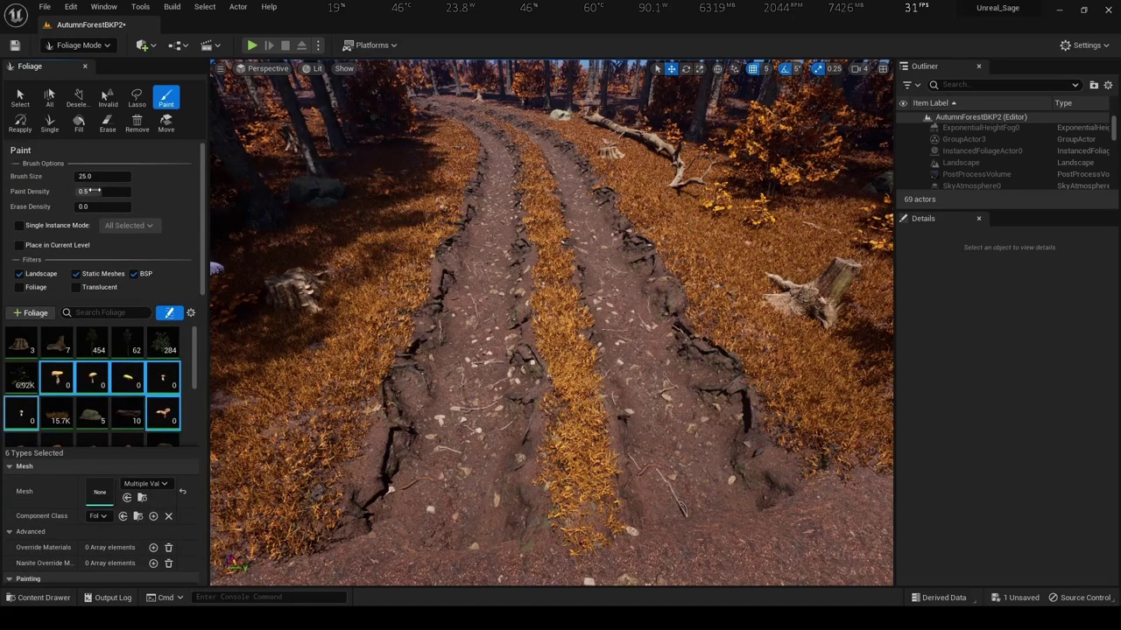
{"action": "left_click", "coordinate": [94, 191]}
{"action": "type", "text": "0.12"}
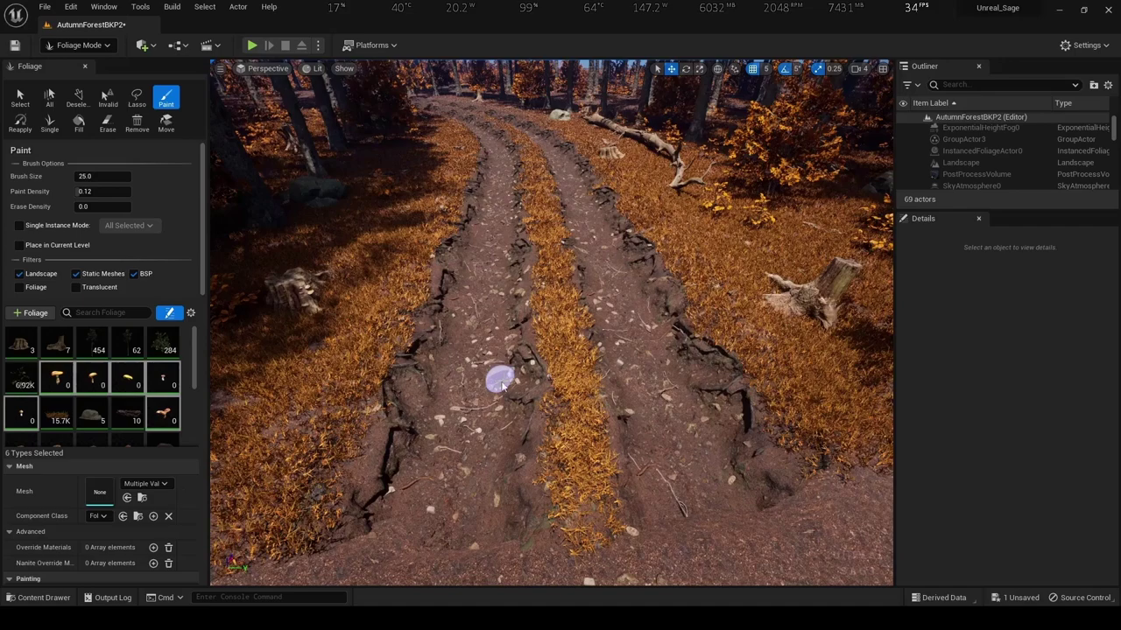
{"action": "key", "text": "ctrl+z"}
{"action": "mouse_move", "coordinate": [502, 385]}
{"action": "right_mouse_down"}
{"action": "mouse_move", "coordinate": [604, 263]}
{"action": "mouse_move", "coordinate": [604, 332]}
{"action": "right_mouse_up"}
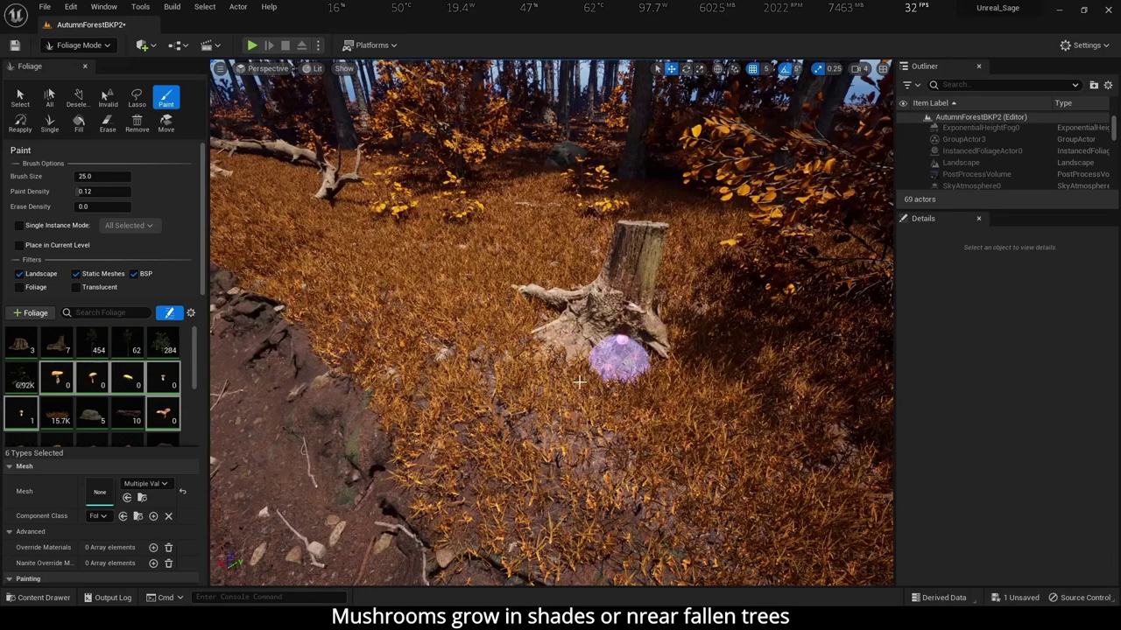
{"action": "mouse_move", "coordinate": [619, 360]}
{"action": "left_mouse_down"}
{"action": "mouse_move", "coordinate": [644, 368]}
{"action": "mouse_move", "coordinate": [541, 362]}
{"action": "left_mouse_up"}
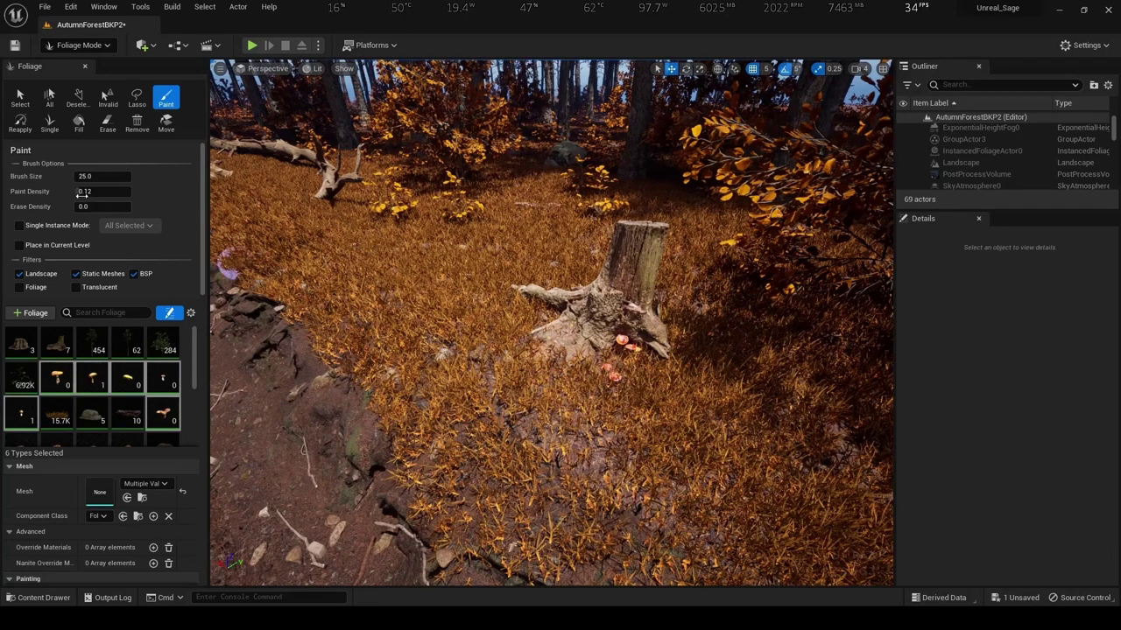
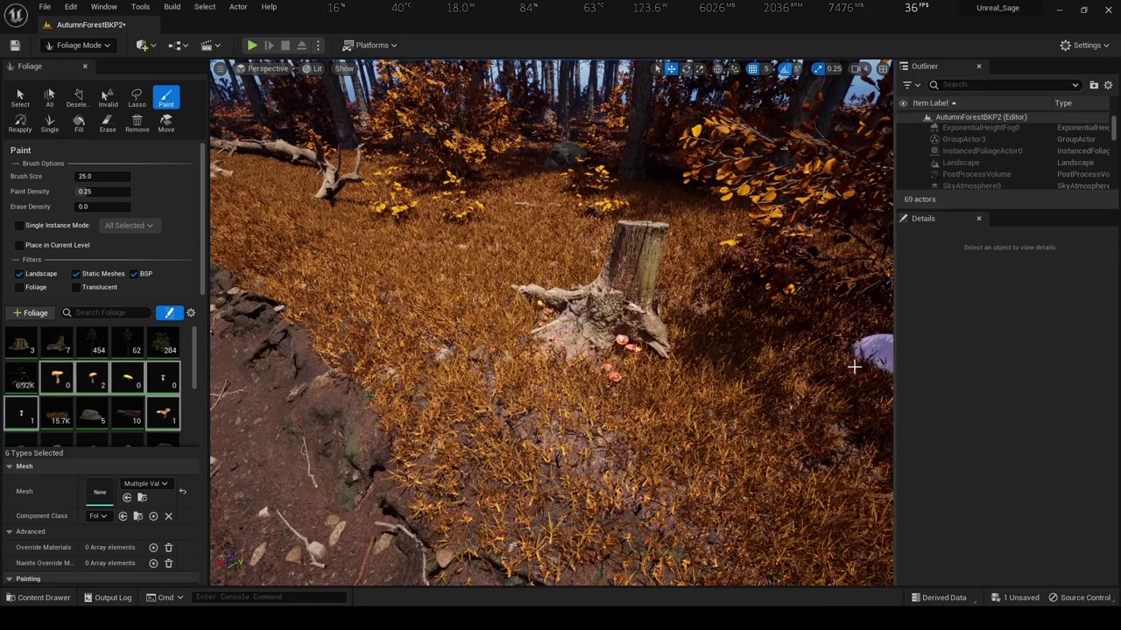
Paint mushrooms around the tree stump and near the fallen log
{"action": "mouse_move", "coordinate": [813, 356]}
{"action": "right_mouse_down"}
{"action": "mouse_move", "coordinate": [885, 356]}
{"action": "mouse_move", "coordinate": [840, 356]}
{"action": "right_mouse_up"}
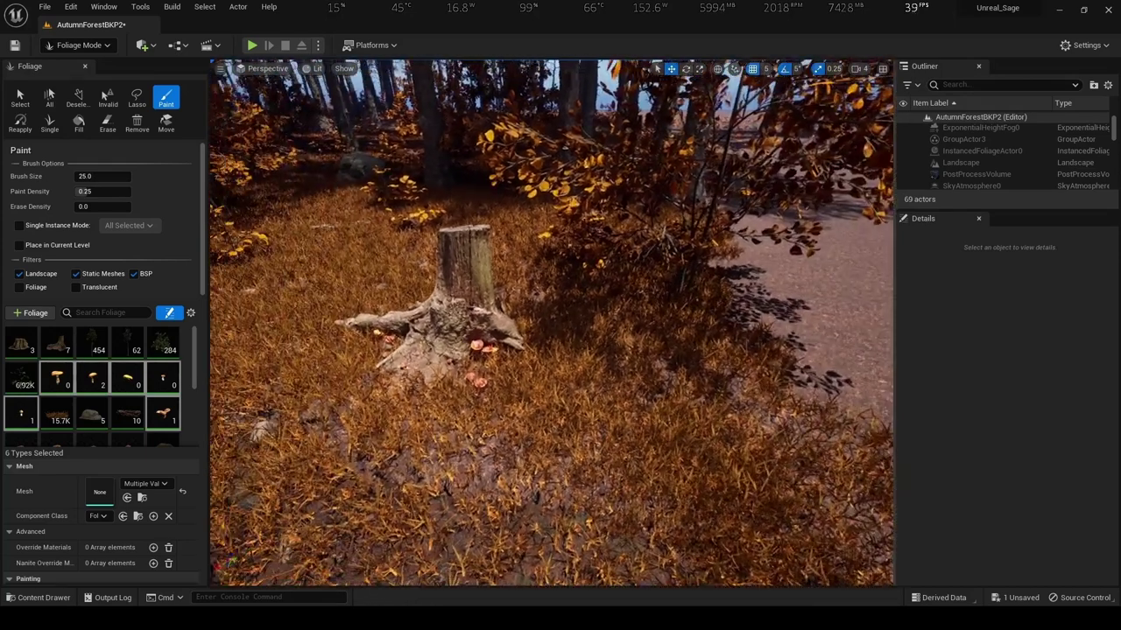
{"action": "left_click_drag", "start_coordinate": [745, 321], "coordinate": [617, 316]}
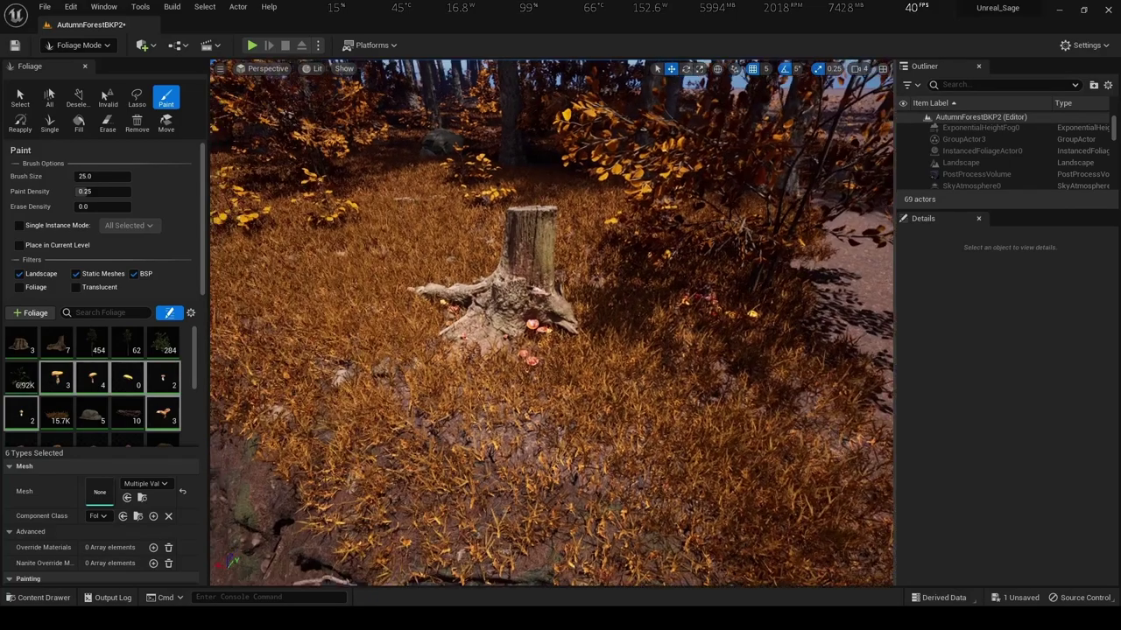
{"action": "mouse_move", "coordinate": [621, 266]}
{"action": "right_mouse_down"}
{"action": "mouse_move", "coordinate": [455, 266]}
{"action": "mouse_move", "coordinate": [525, 332]}
{"action": "mouse_move", "coordinate": [587, 196]}
{"action": "right_mouse_up"}
{"action": "left_click_drag", "start_coordinate": [630, 301], "coordinate": [565, 295]}
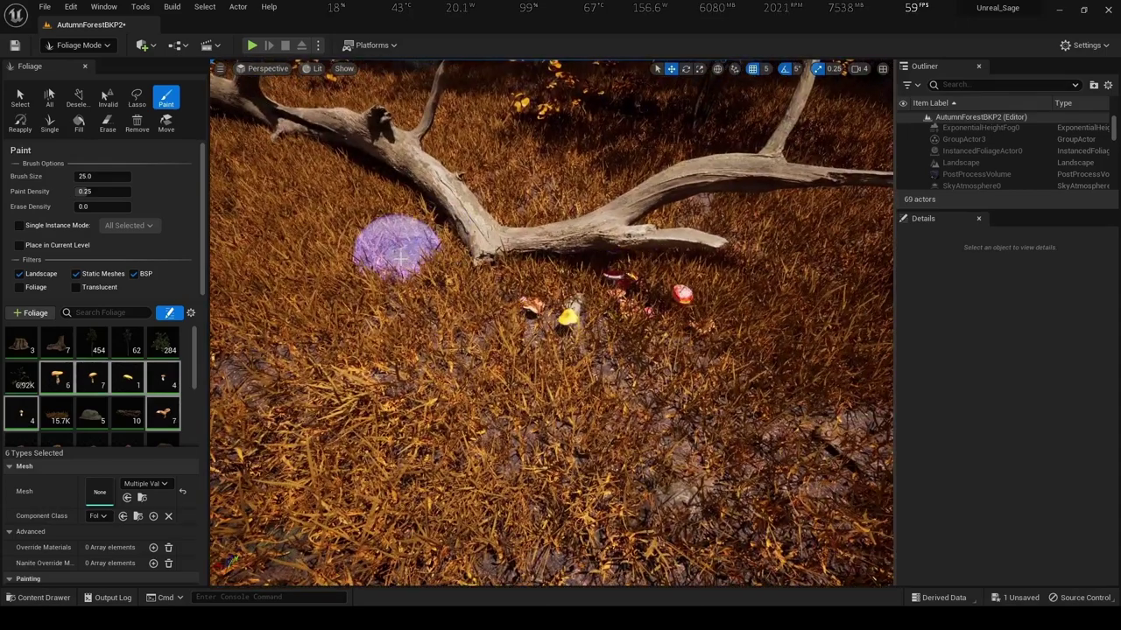
Undo two unwanted strokes and repaint mushrooms along the fallen log
{"action": "key", "text": "ctrl+z"}
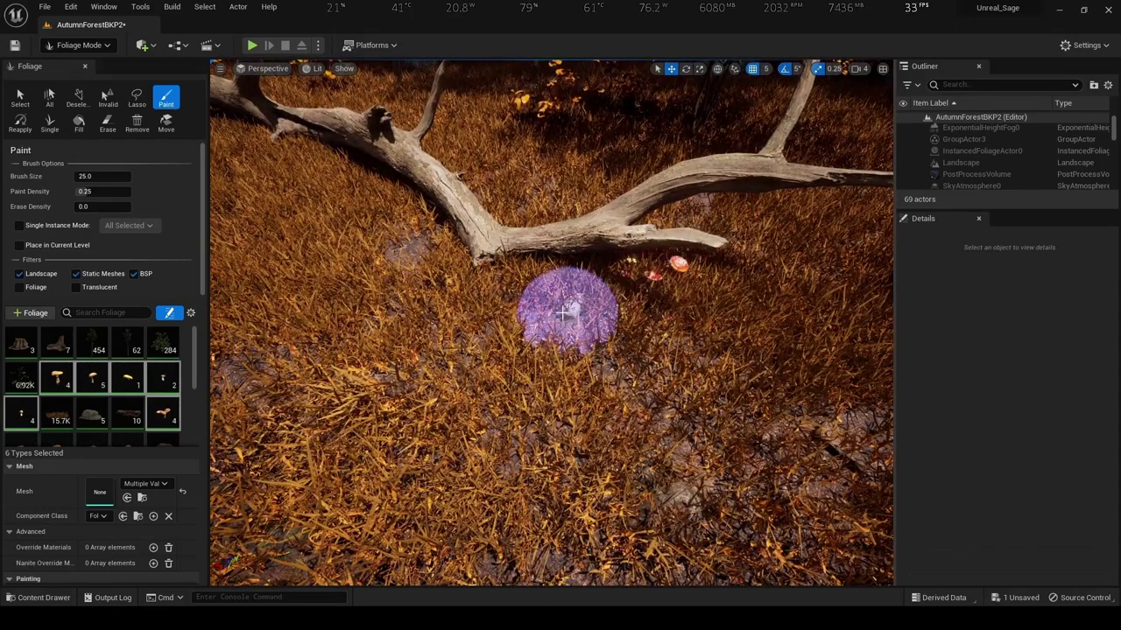
{"action": "right_click_drag", "start_coordinate": [374, 191], "coordinate": [556, 313]}
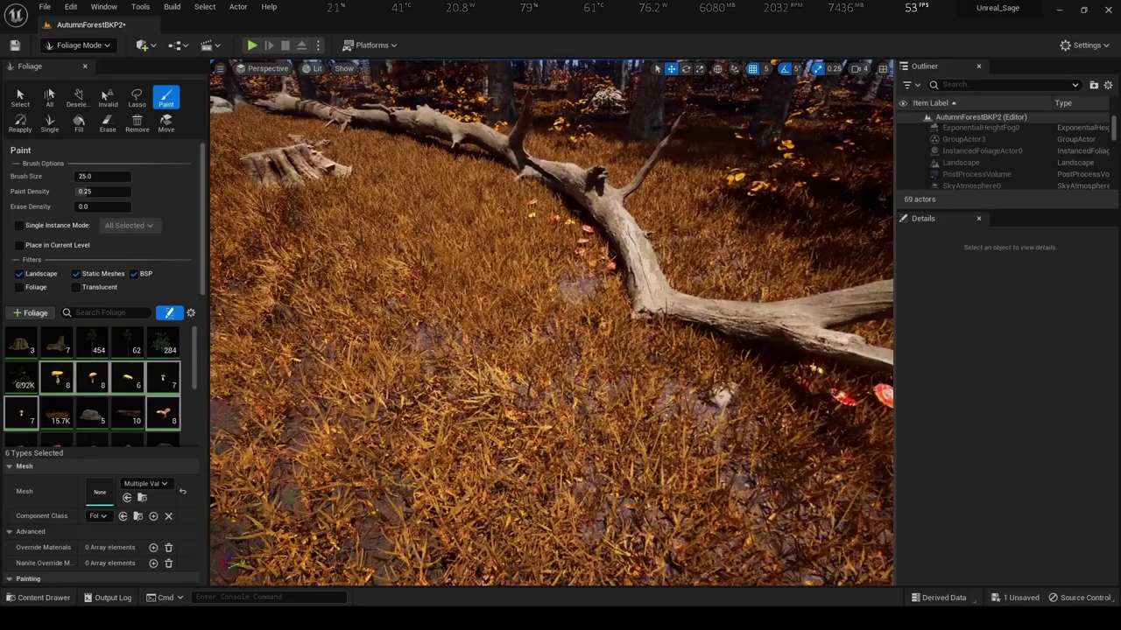
{"action": "key", "text": "ctrl+z"}
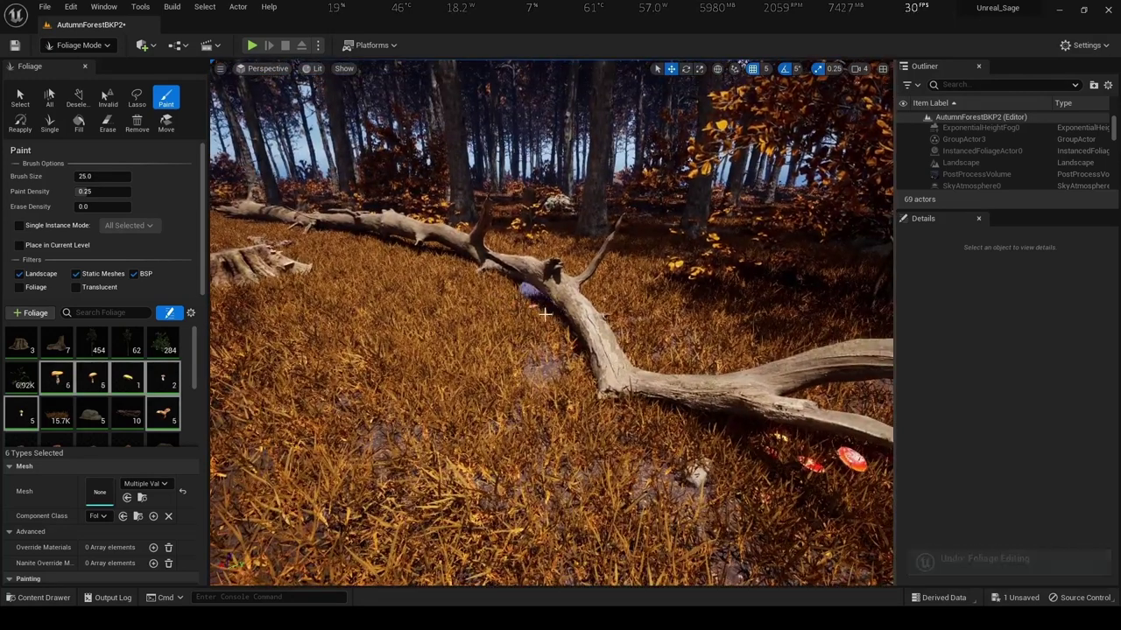
{"action": "left_click_drag", "start_coordinate": [557, 312], "coordinate": [469, 280]}
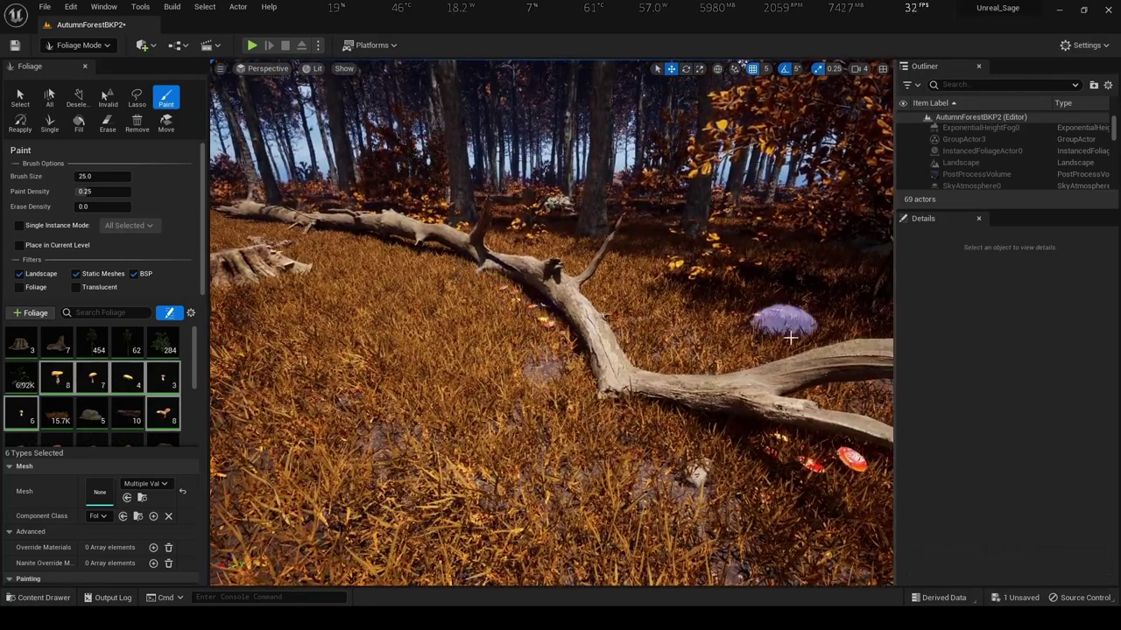
Set mushroom Scale X Max to 1.25 and paint a few mushrooms beside the stump
{"action": "scroll", "coordinate": [92, 473], "scroll_direction": "down", "scroll_amount": 5}
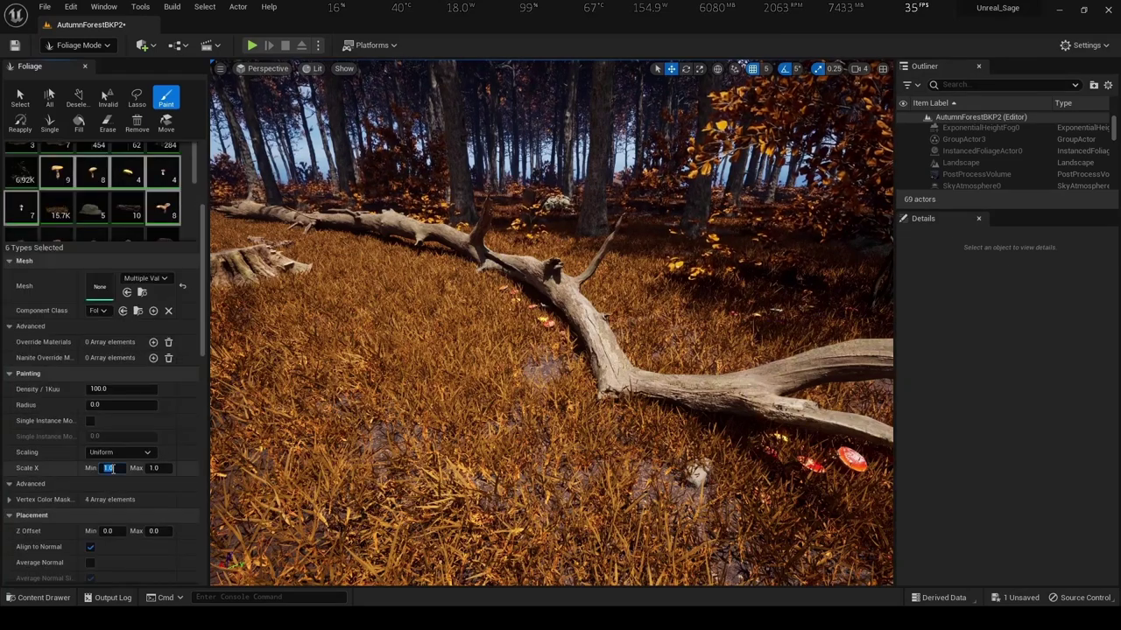
{"action": "left_click", "coordinate": [158, 469]}
{"action": "type", "text": "1.25"}
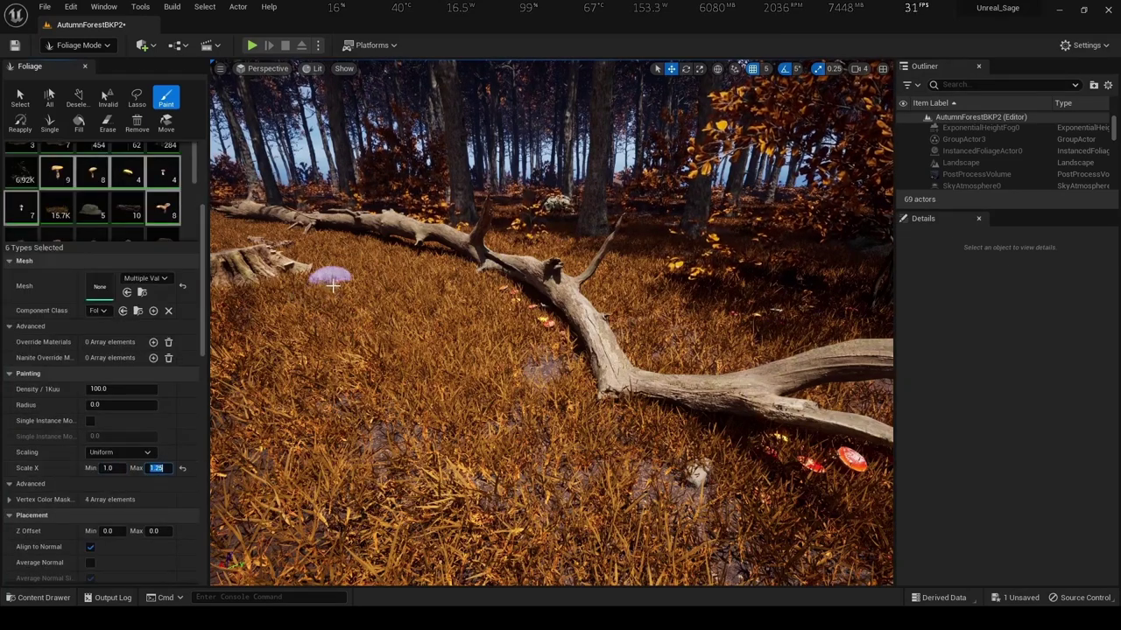
{"action": "right_click_drag", "start_coordinate": [332, 285], "coordinate": [593, 407]}
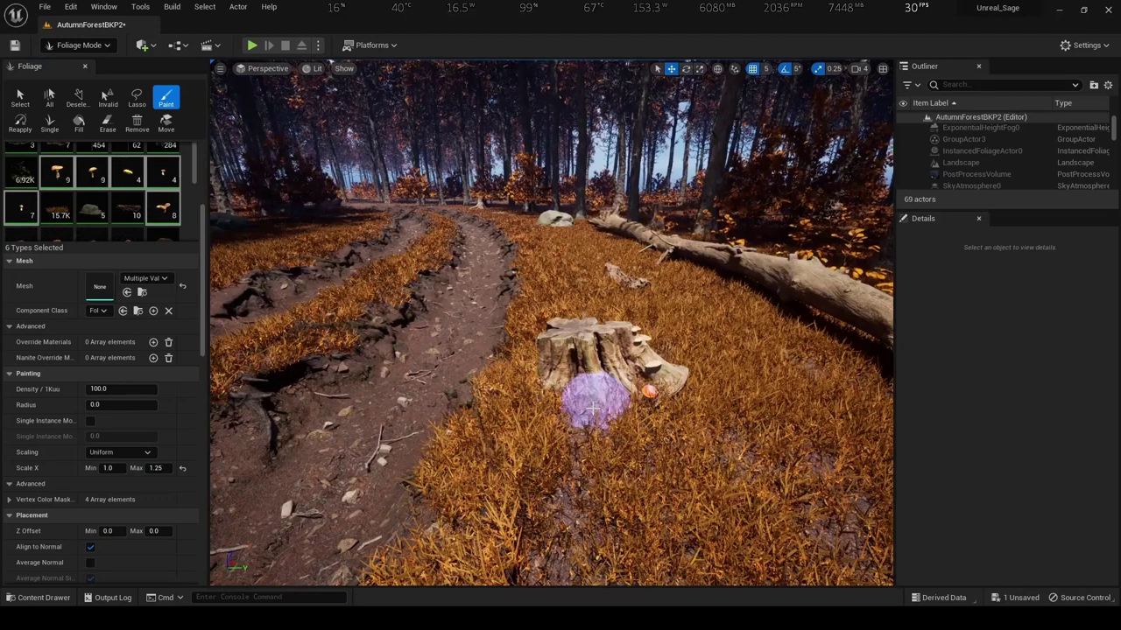
{"action": "left_click", "coordinate": [594, 407]}
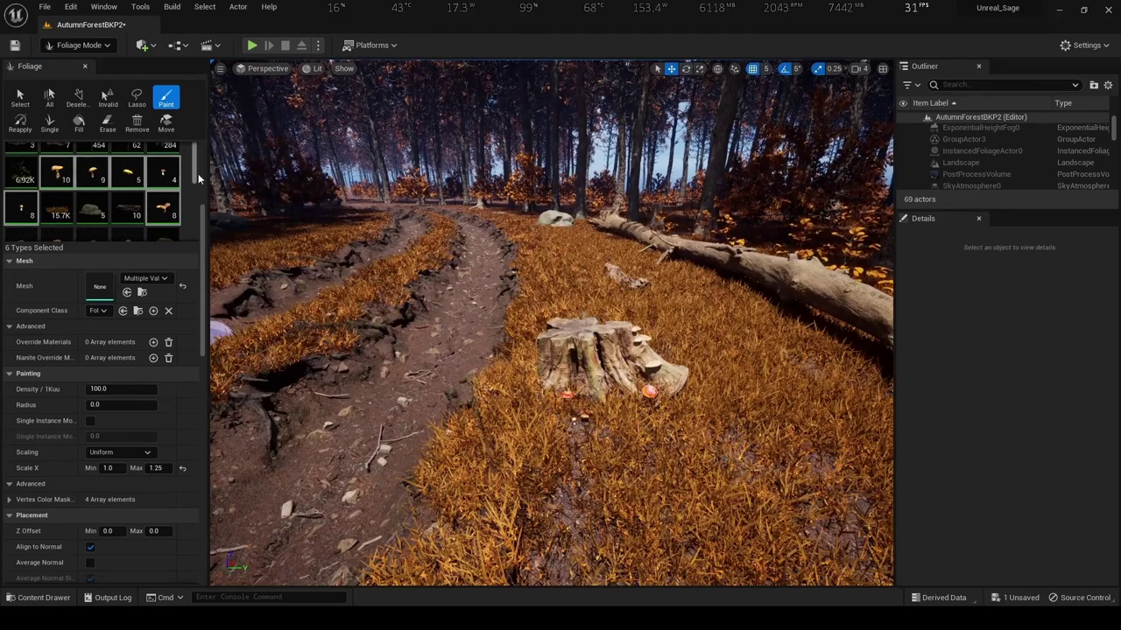
{"action": "scroll", "coordinate": [198, 173], "scroll_direction": "up", "scroll_amount": 1}
{"action": "scroll", "coordinate": [198, 173], "scroll_direction": "up", "scroll_amount": 2}
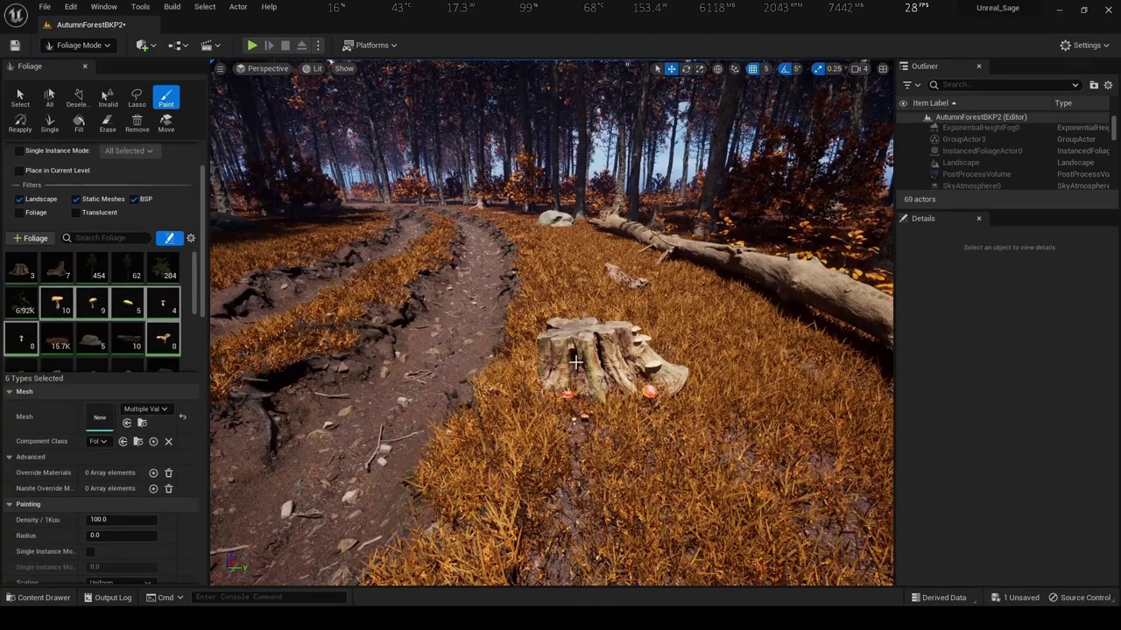
Paint mushroom clusters beside, along and across the fallen log
{"action": "right_click_drag", "start_coordinate": [576, 377], "coordinate": [665, 376]}
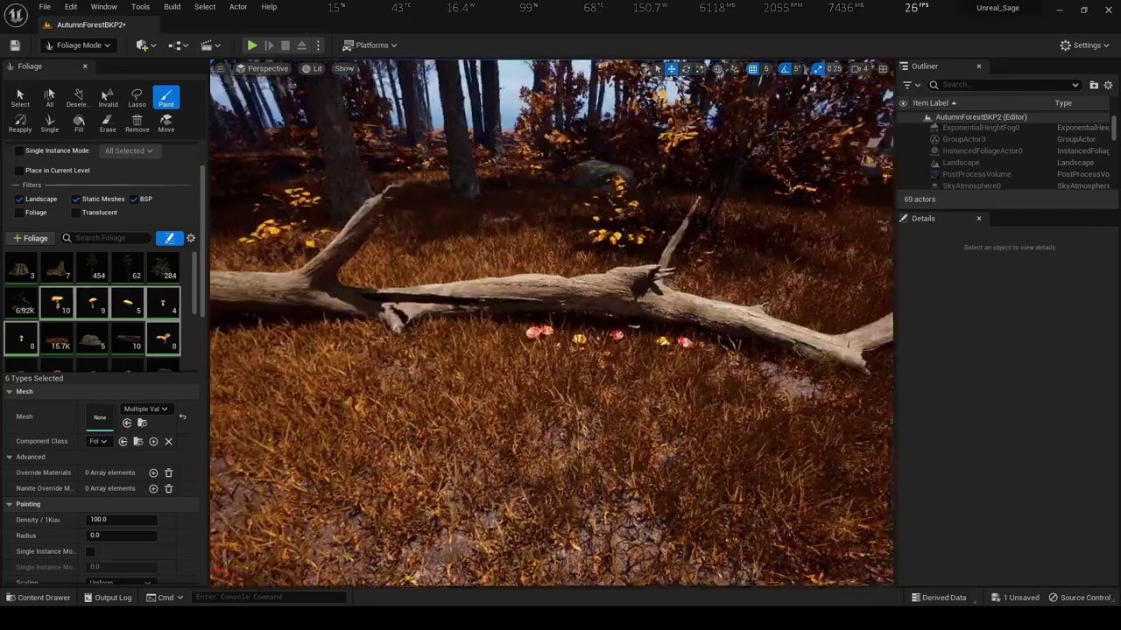
{"action": "right_click_drag", "start_coordinate": [487, 413], "coordinate": [526, 413]}
{"action": "mouse_move", "coordinate": [487, 412]}
{"action": "left_mouse_down"}
{"action": "mouse_move", "coordinate": [372, 389]}
{"action": "mouse_move", "coordinate": [508, 420]}
{"action": "mouse_move", "coordinate": [362, 351]}
{"action": "left_mouse_up"}
{"action": "right_click_drag", "start_coordinate": [363, 351], "coordinate": [332, 350]}
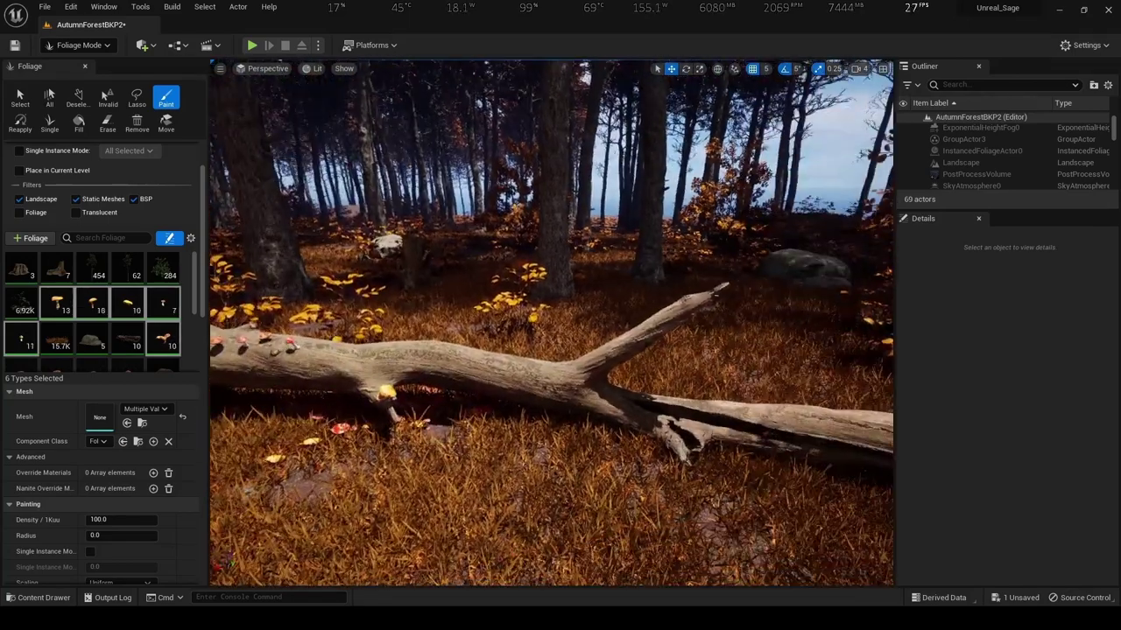
{"action": "left_click_drag", "start_coordinate": [569, 426], "coordinate": [492, 411]}
{"action": "right_click_drag", "start_coordinate": [481, 438], "coordinate": [526, 438]}
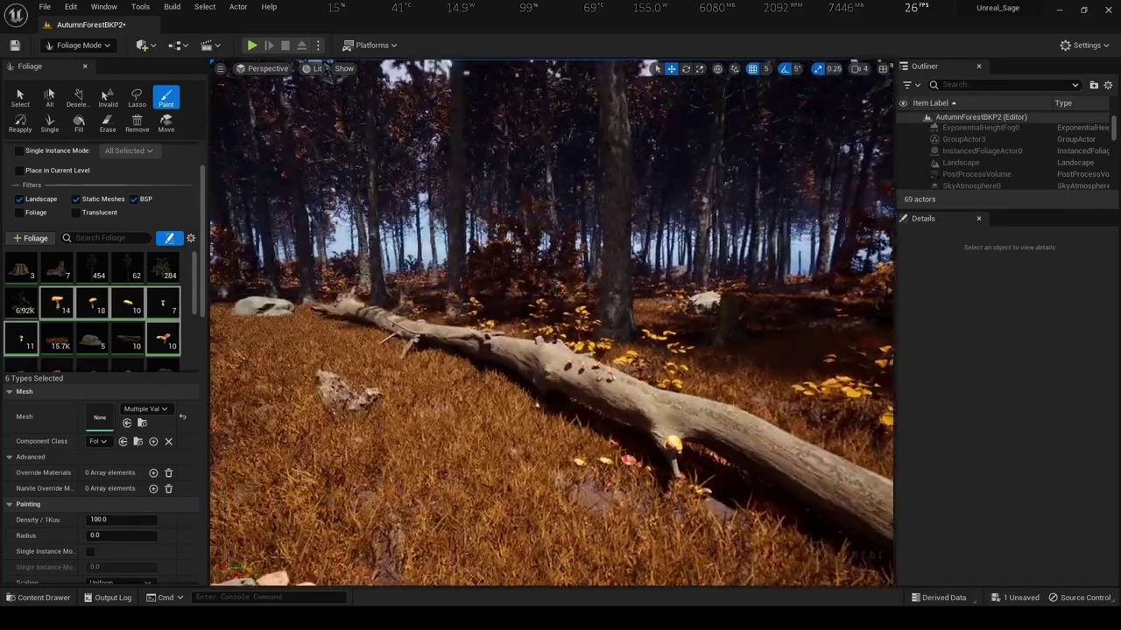
{"action": "mouse_move", "coordinate": [551, 350]}
{"action": "right_mouse_down"}
{"action": "mouse_move", "coordinate": [525, 350]}
{"action": "mouse_move", "coordinate": [525, 385]}
{"action": "mouse_move", "coordinate": [500, 430]}
{"action": "right_mouse_up"}
{"action": "left_click_drag", "start_coordinate": [603, 290], "coordinate": [406, 275]}
{"action": "right_click_drag", "start_coordinate": [405, 275], "coordinate": [379, 313]}
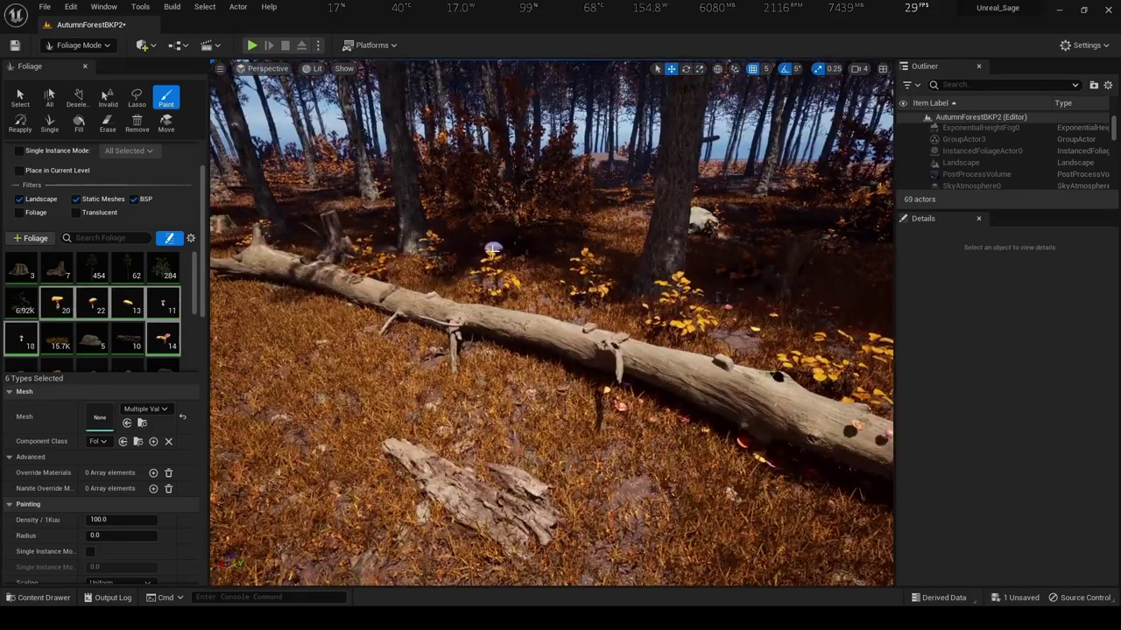
Dab mushrooms across the forest floor, near the trees and along the path edge
{"action": "right_click_drag", "start_coordinate": [673, 313], "coordinate": [647, 350]}
{"action": "left_click_drag", "start_coordinate": [648, 350], "coordinate": [613, 368]}
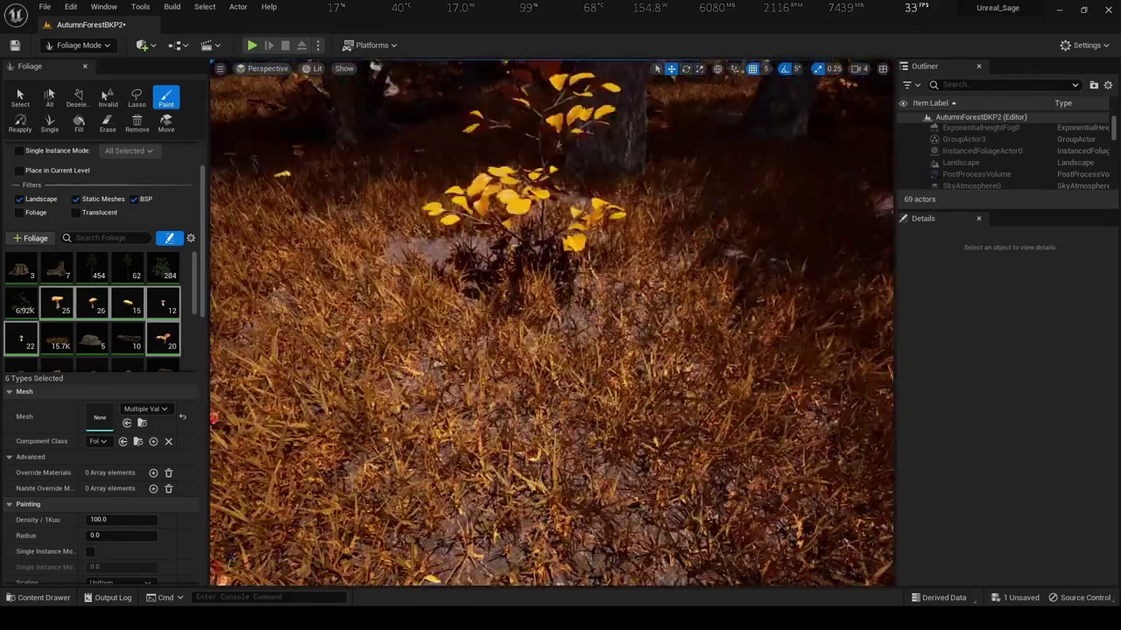
{"action": "right_click_drag", "start_coordinate": [613, 368], "coordinate": [660, 378]}
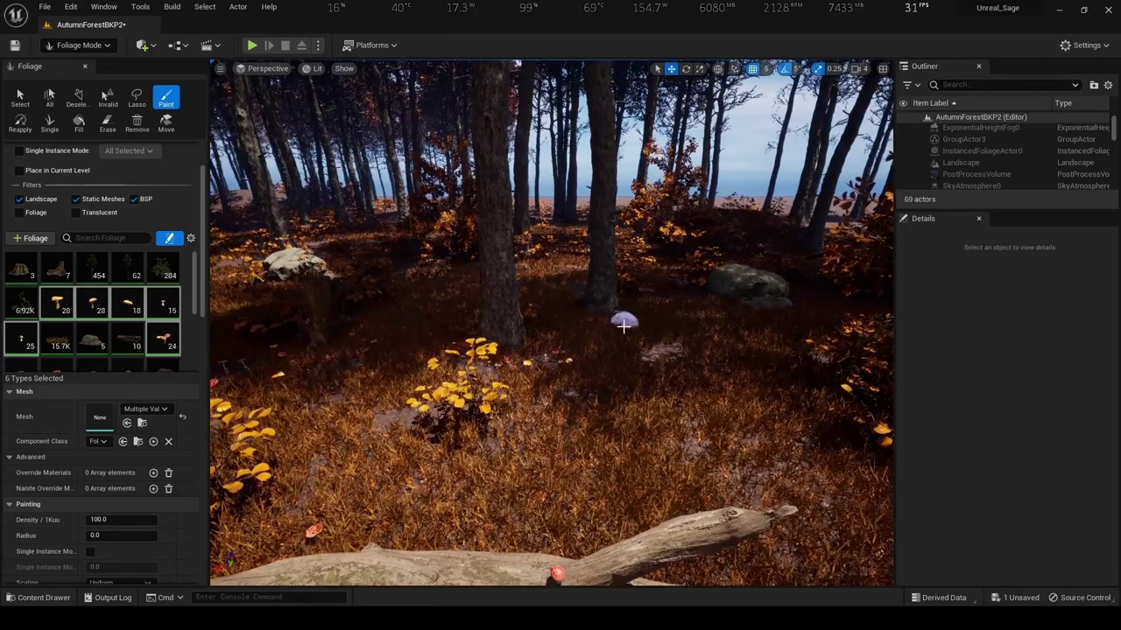
{"action": "right_click_drag", "start_coordinate": [766, 320], "coordinate": [730, 314]}
{"action": "left_click", "coordinate": [731, 313]}
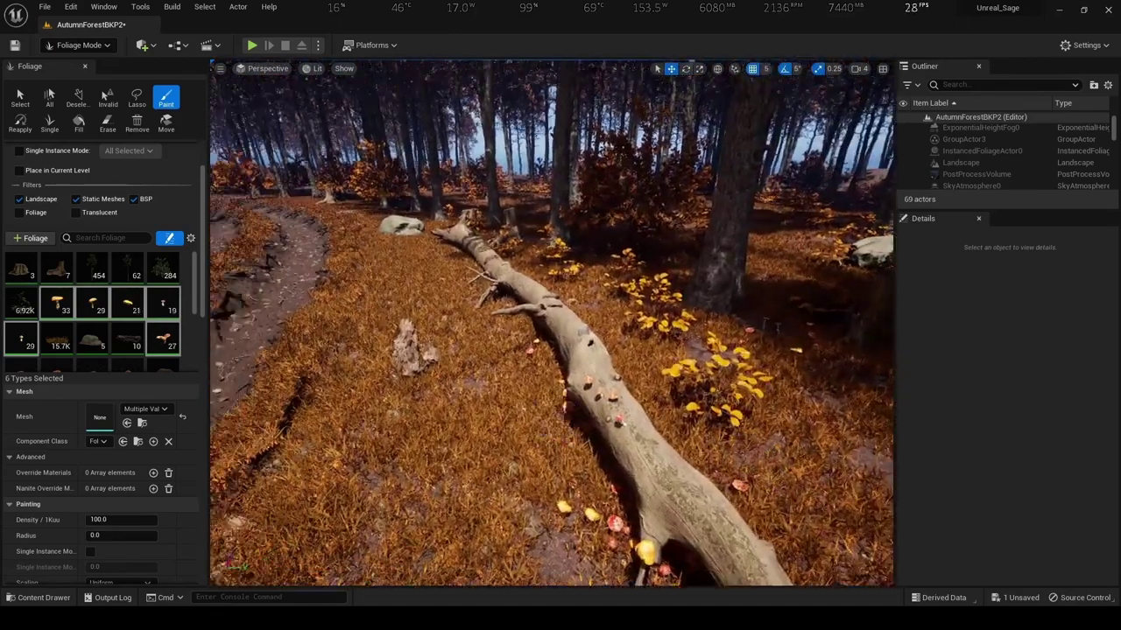
{"action": "right_click_drag", "start_coordinate": [678, 391], "coordinate": [599, 429]}
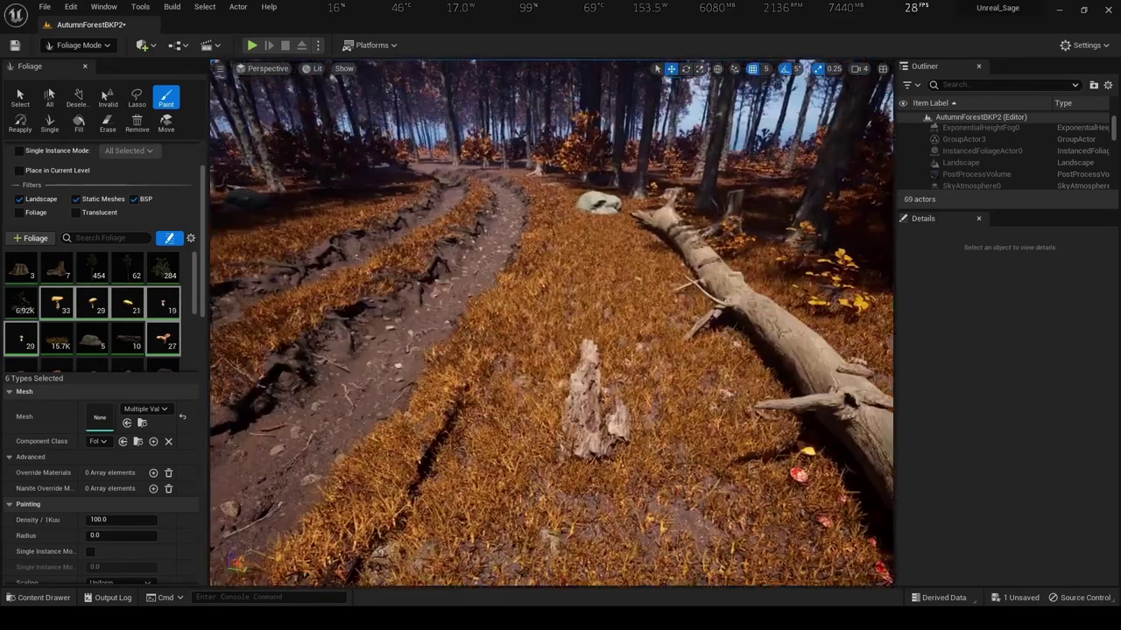
{"action": "left_click", "coordinate": [599, 429]}
{"action": "right_click_drag", "start_coordinate": [591, 376], "coordinate": [551, 367]}
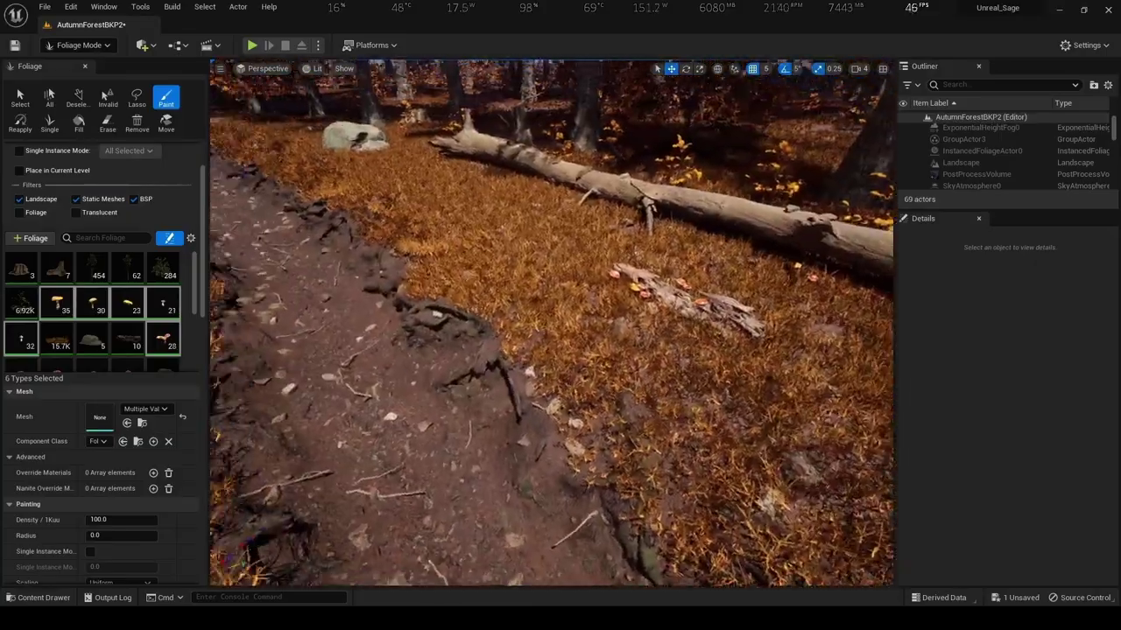
{"action": "left_click", "coordinate": [551, 368]}
{"action": "mouse_move", "coordinate": [630, 377]}
{"action": "right_mouse_down"}
{"action": "mouse_move", "coordinate": [578, 375]}
{"action": "mouse_move", "coordinate": [613, 376]}
{"action": "right_mouse_up"}
{"action": "left_click", "coordinate": [578, 375]}
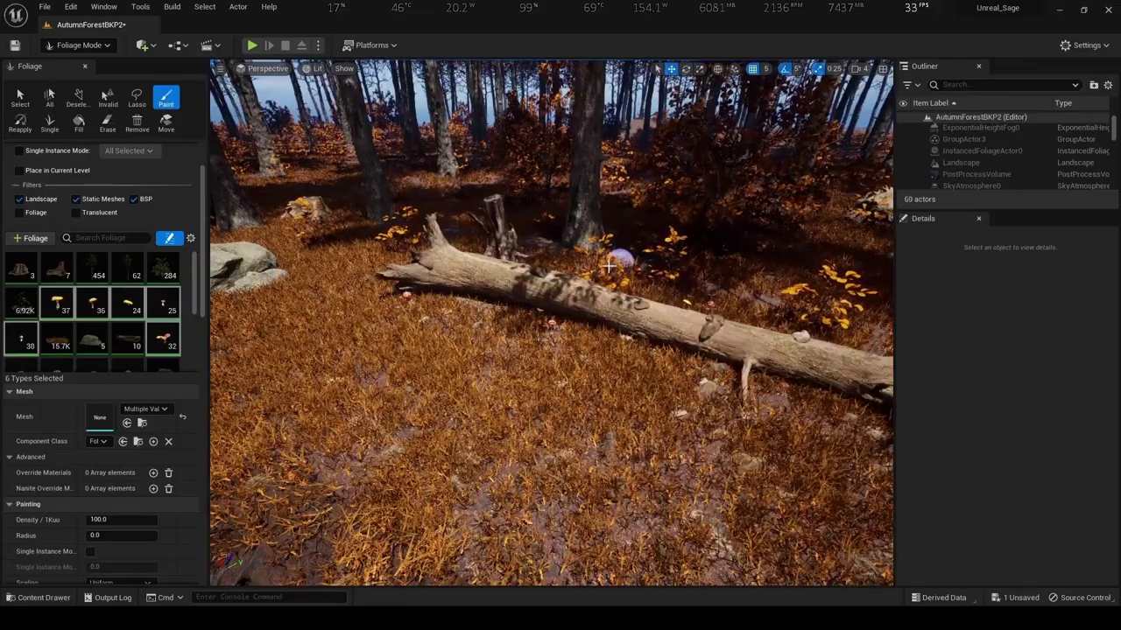
Fly past the boulder and a log under the yellow bush, painting mushrooms there
{"action": "mouse_move", "coordinate": [610, 265]}
{"action": "right_mouse_down"}
{"action": "mouse_move", "coordinate": [578, 272]}
{"action": "mouse_move", "coordinate": [646, 346]}
{"action": "mouse_move", "coordinate": [615, 287]}
{"action": "right_mouse_up"}
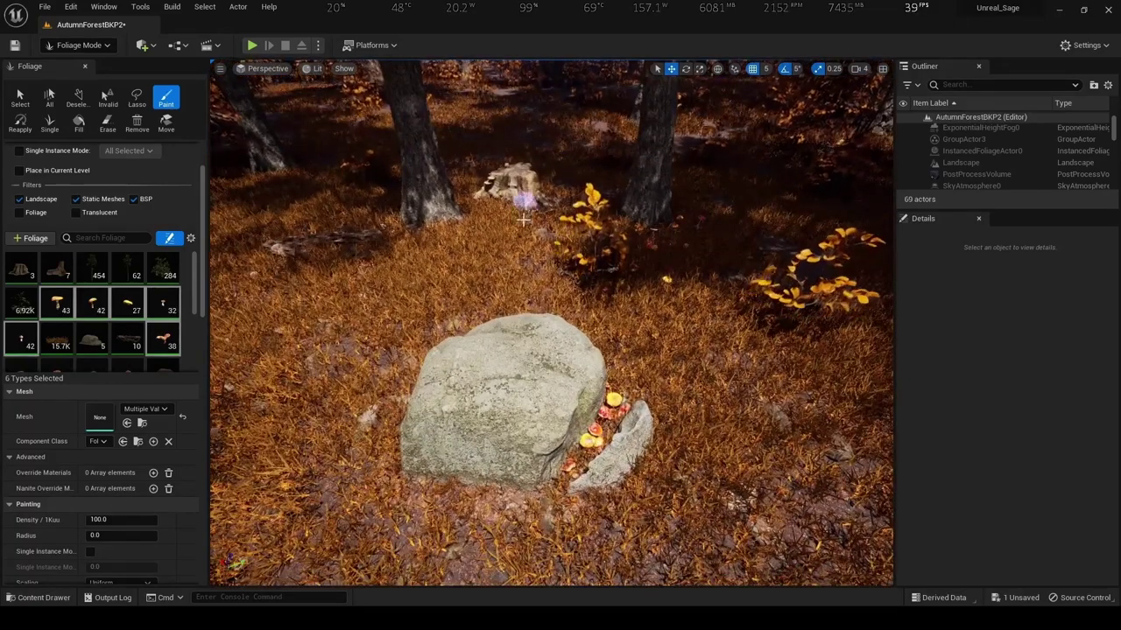
{"action": "right_click_drag", "start_coordinate": [336, 275], "coordinate": [561, 317]}
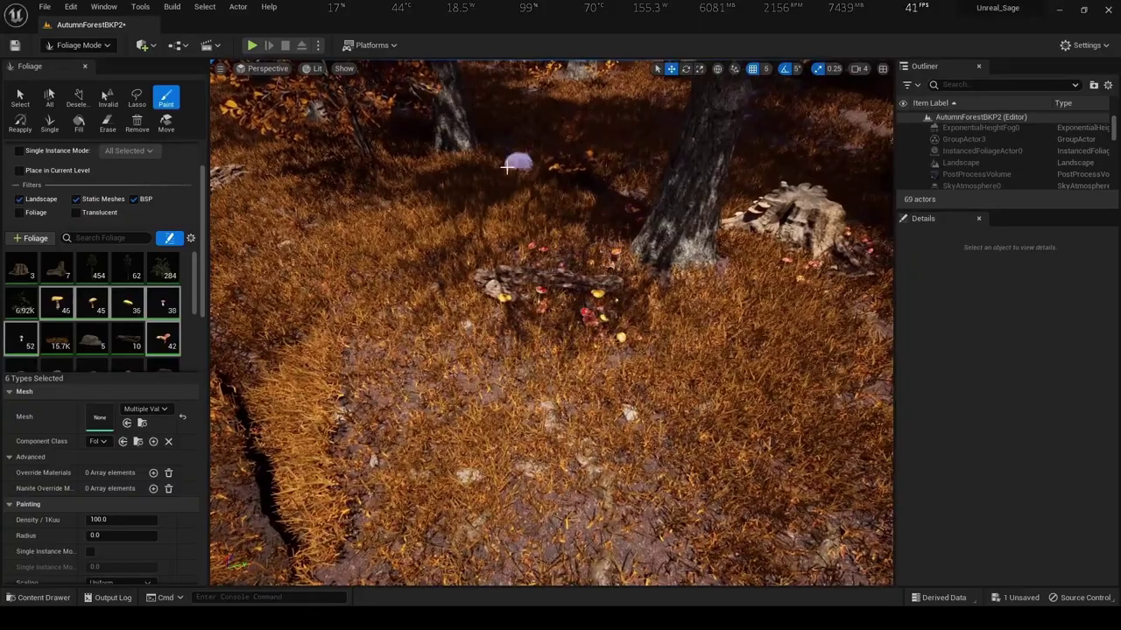
{"action": "right_click_drag", "start_coordinate": [418, 211], "coordinate": [514, 363]}
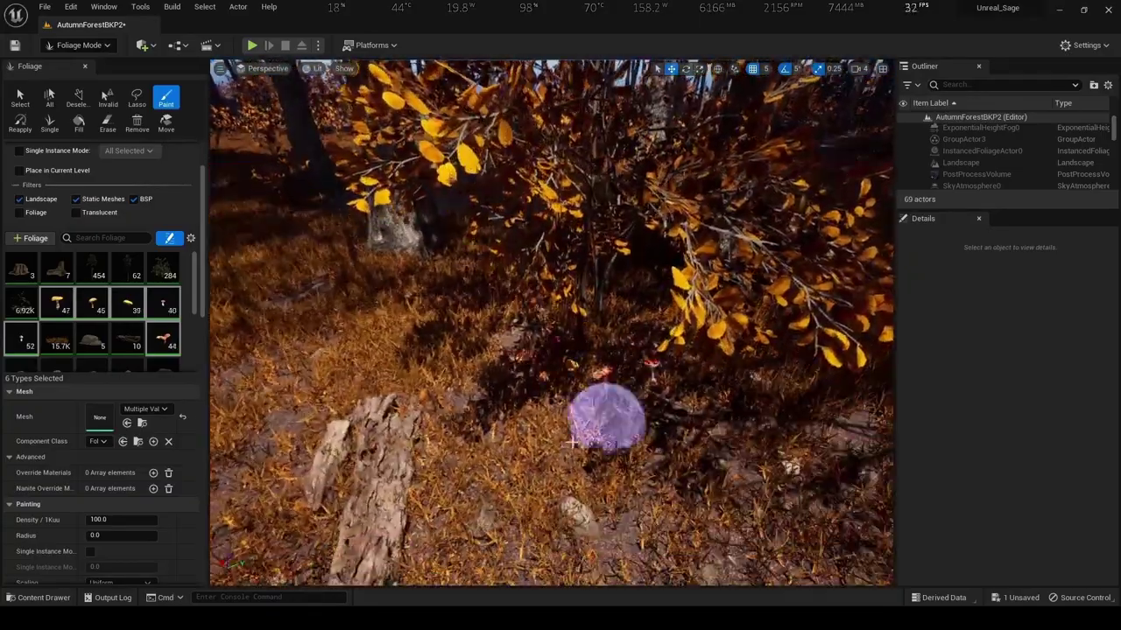
{"action": "right_click_drag", "start_coordinate": [580, 420], "coordinate": [575, 537]}
Paint mushrooms across the forest floor and among the trees
{"action": "left_click_drag", "start_coordinate": [576, 537], "coordinate": [575, 445]}
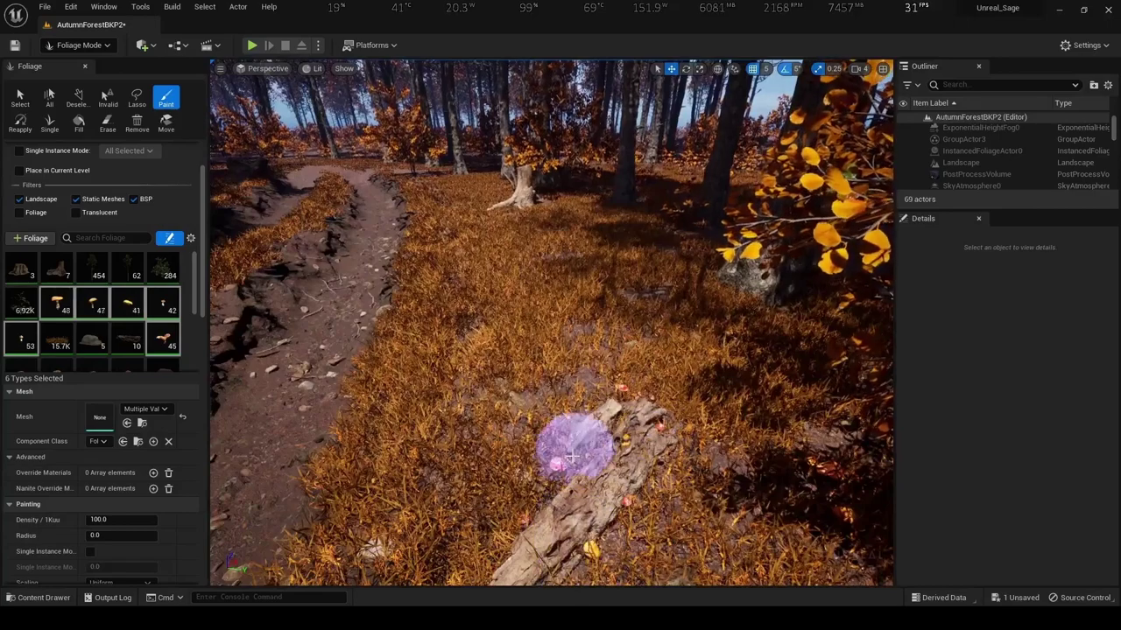
{"action": "mouse_move", "coordinate": [575, 445]}
{"action": "right_mouse_down"}
{"action": "mouse_move", "coordinate": [560, 420]}
{"action": "mouse_move", "coordinate": [696, 481]}
{"action": "right_mouse_up"}
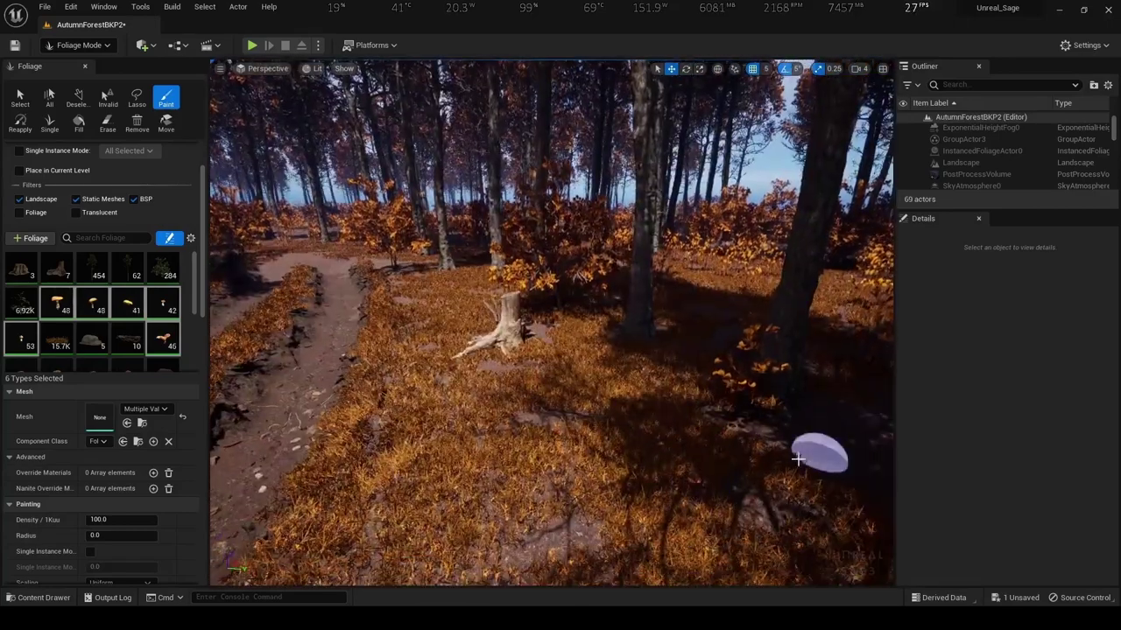
{"action": "left_click", "coordinate": [761, 431]}
{"action": "left_click", "coordinate": [835, 397]}
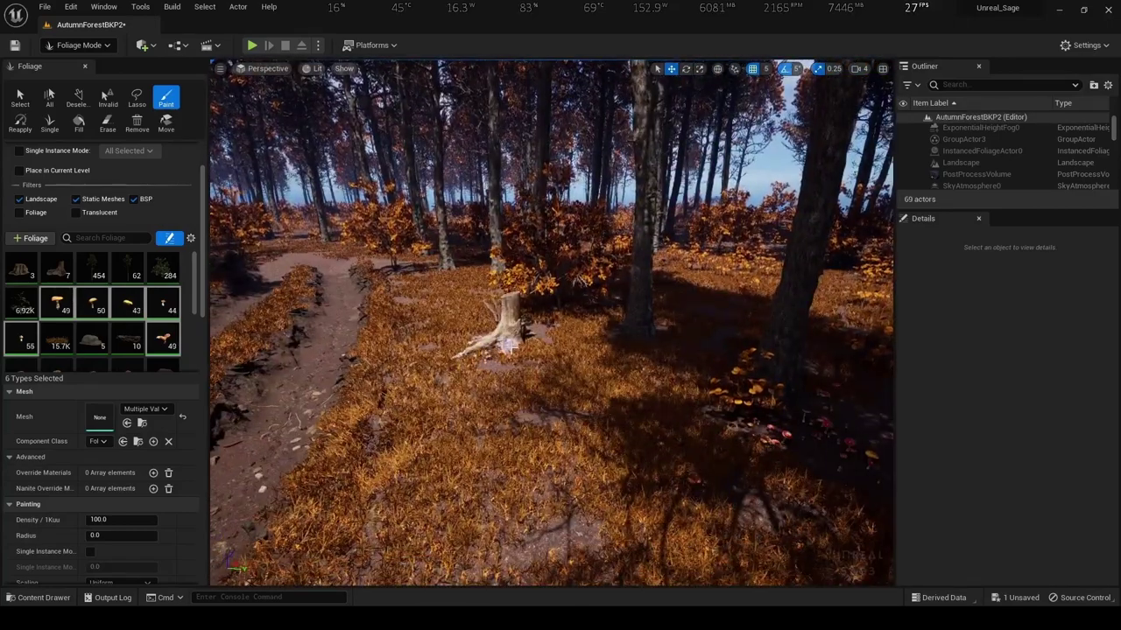
Paint mushrooms on the forest floor beside the dirt path
{"action": "right_click_drag", "start_coordinate": [507, 345], "coordinate": [602, 340]}
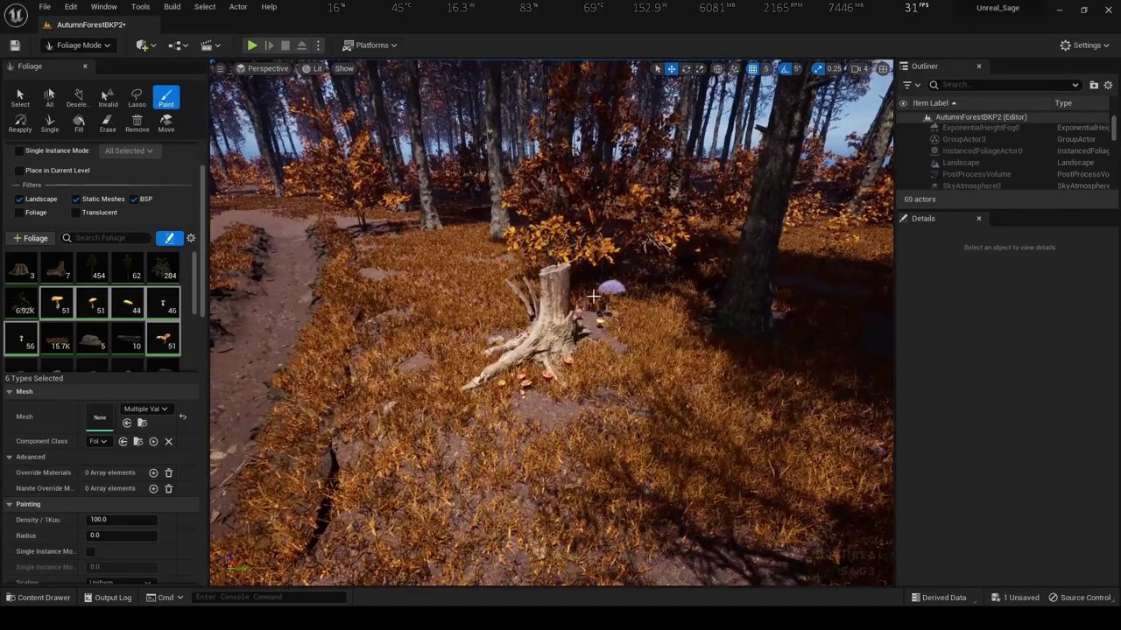
{"action": "right_click_drag", "start_coordinate": [396, 395], "coordinate": [383, 377]}
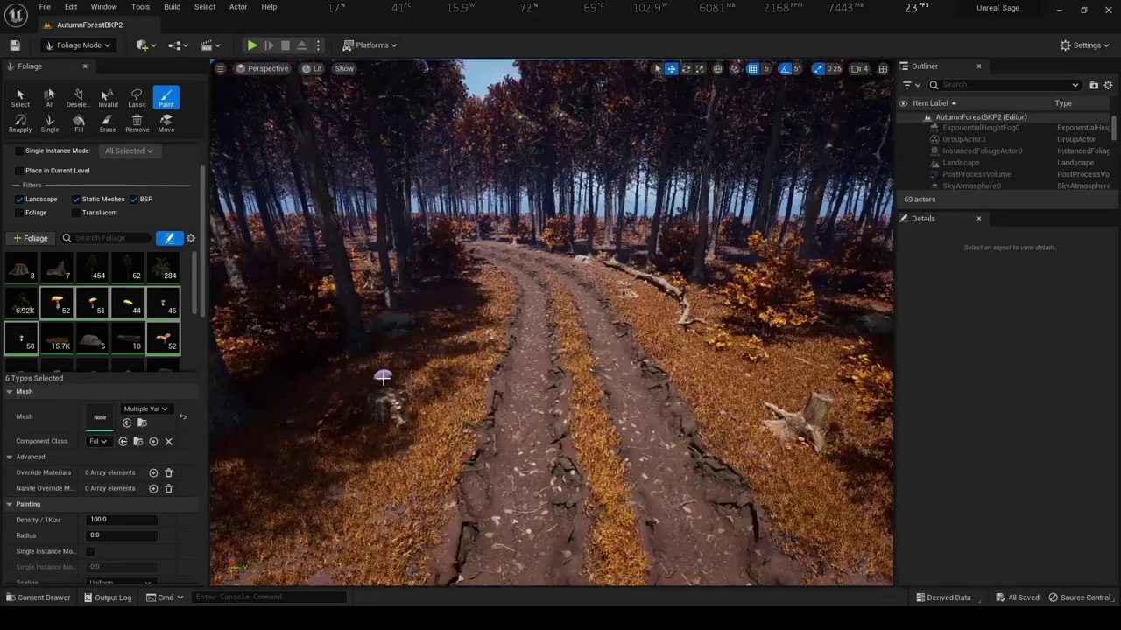
{"action": "right_click_drag", "start_coordinate": [407, 428], "coordinate": [463, 378]}
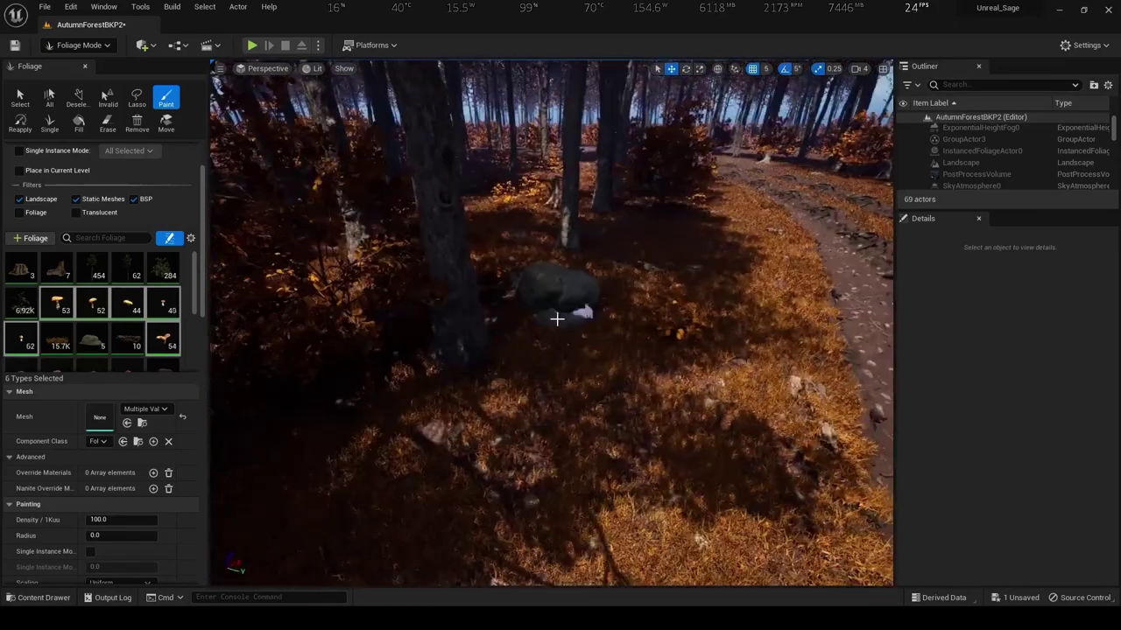
{"action": "right_click_drag", "start_coordinate": [556, 319], "coordinate": [500, 444]}
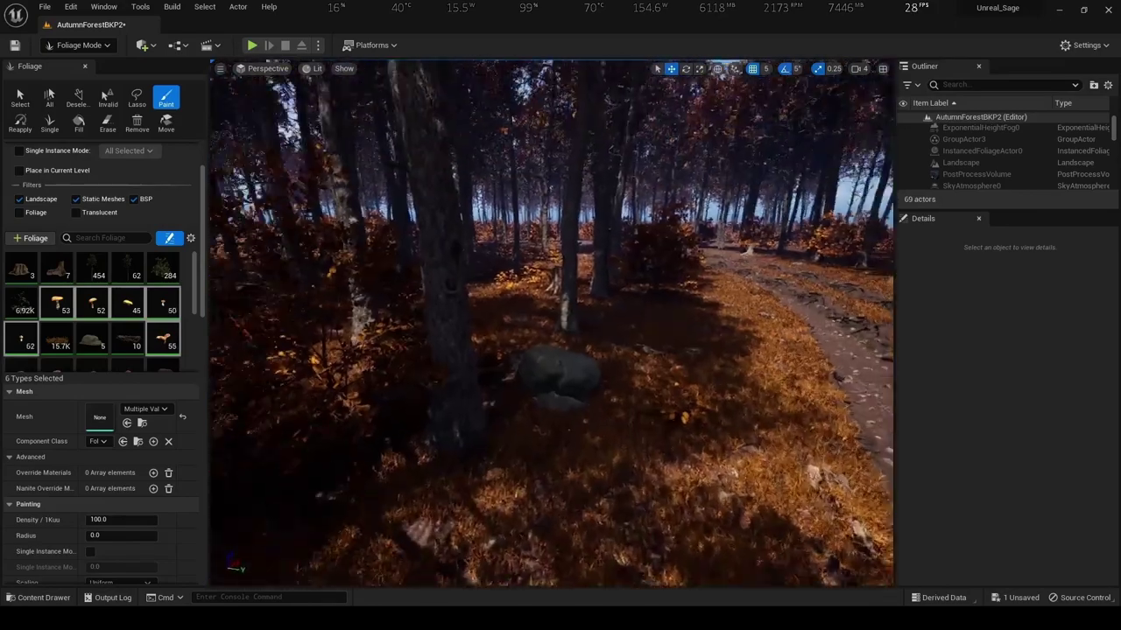
{"action": "left_click", "coordinate": [554, 499]}
{"action": "mouse_move", "coordinate": [554, 499]}
{"action": "right_mouse_down"}
{"action": "mouse_move", "coordinate": [561, 350]}
{"action": "mouse_move", "coordinate": [535, 387]}
{"action": "right_mouse_up"}
{"action": "left_click", "coordinate": [630, 343]}
{"action": "left_click", "coordinate": [534, 390]}
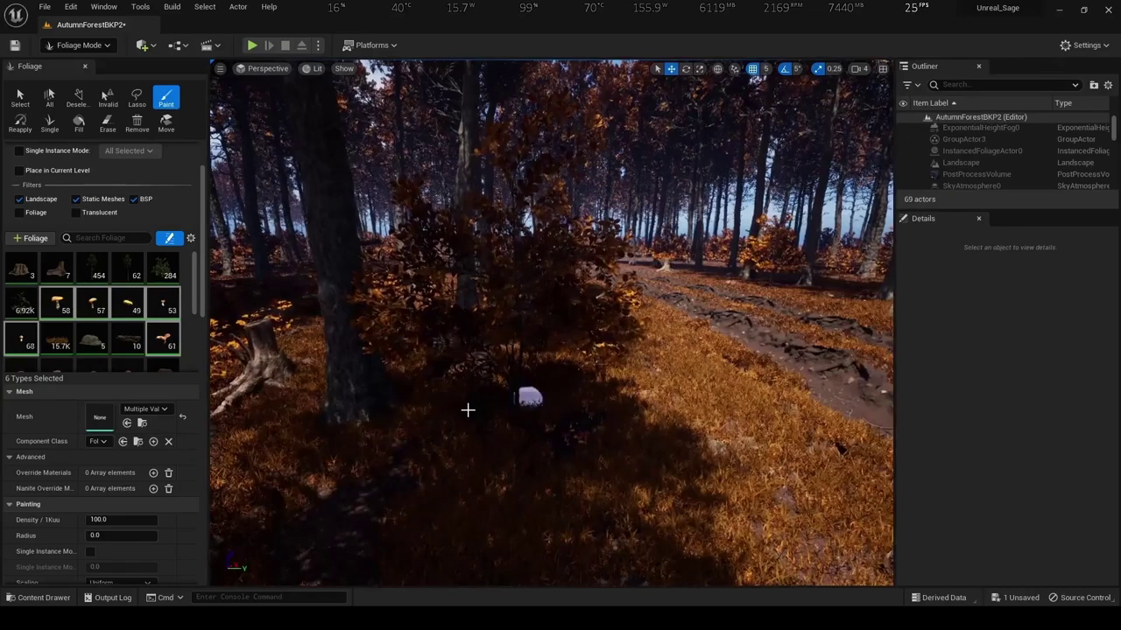
{"action": "left_click_drag", "start_coordinate": [369, 430], "coordinate": [556, 407]}
Scatter mushrooms in the grass along the path and on the dark forest floor
{"action": "right_click_drag", "start_coordinate": [556, 407], "coordinate": [703, 413]}
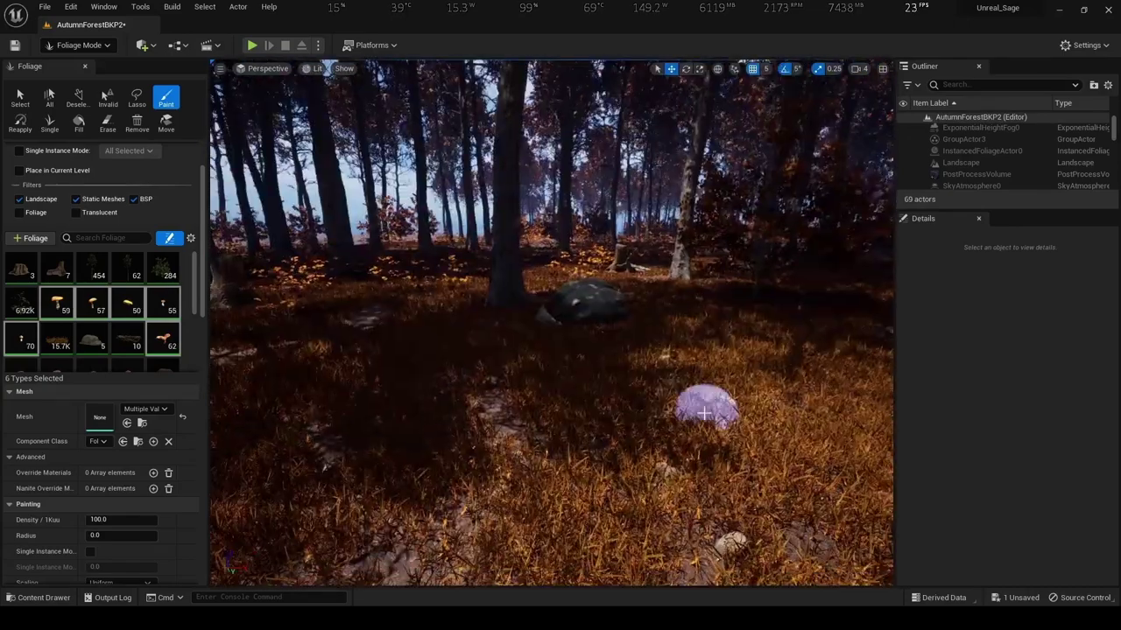
{"action": "right_click_drag", "start_coordinate": [542, 365], "coordinate": [600, 376]}
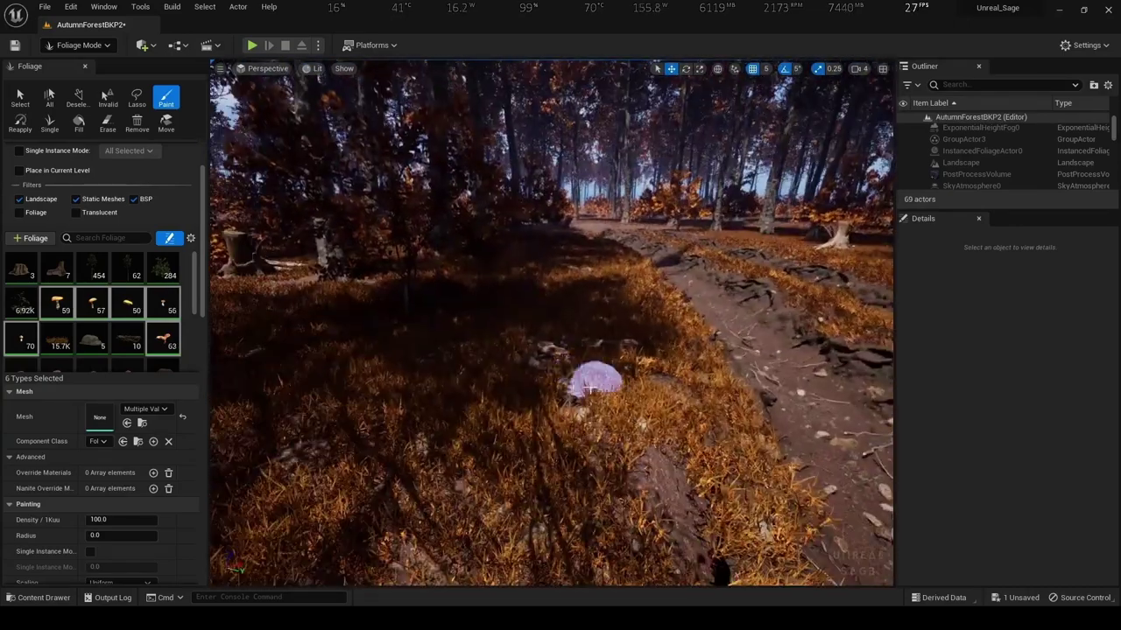
{"action": "left_click_drag", "start_coordinate": [601, 376], "coordinate": [625, 464]}
{"action": "right_click_drag", "start_coordinate": [624, 461], "coordinate": [532, 425]}
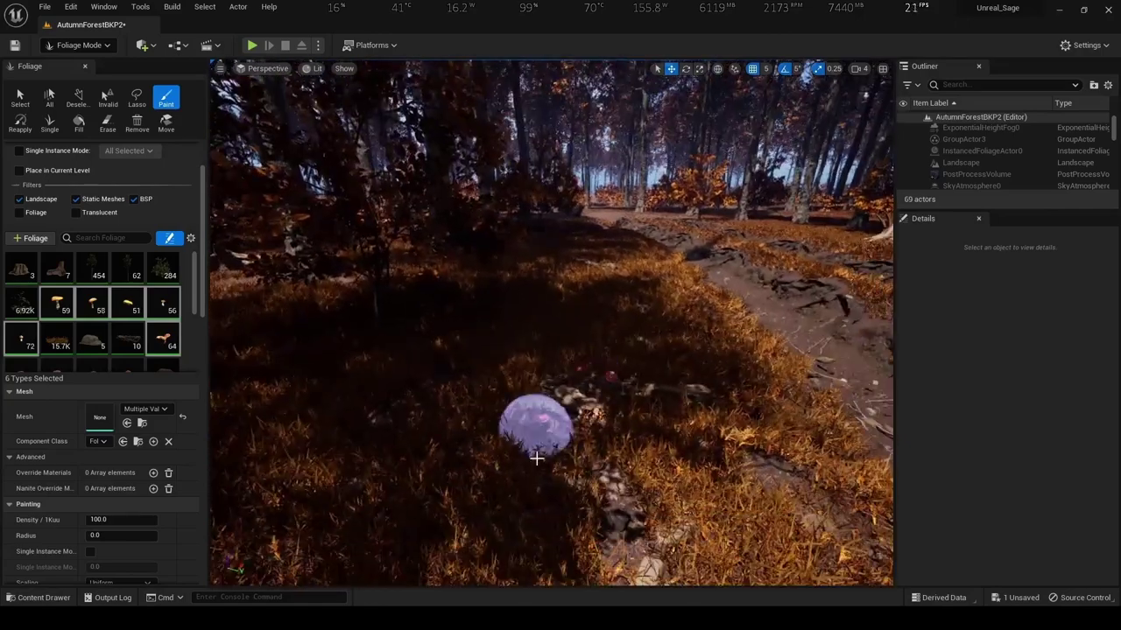
{"action": "left_click_drag", "start_coordinate": [532, 425], "coordinate": [569, 403]}
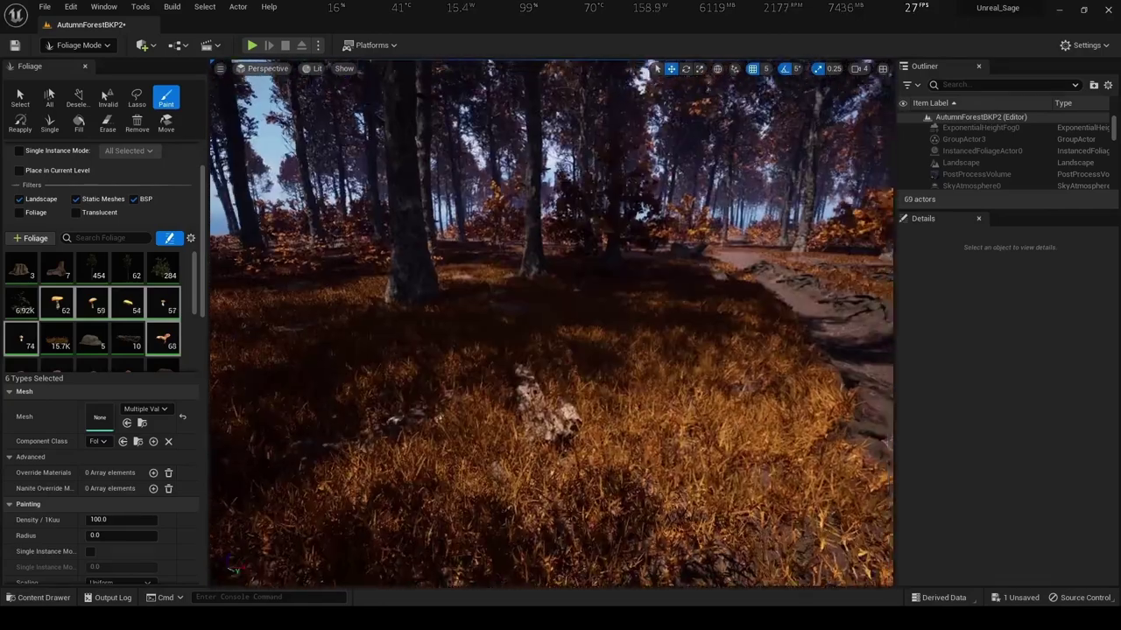
{"action": "right_click_drag", "start_coordinate": [570, 403], "coordinate": [545, 394]}
{"action": "left_click_drag", "start_coordinate": [546, 388], "coordinate": [446, 391]}
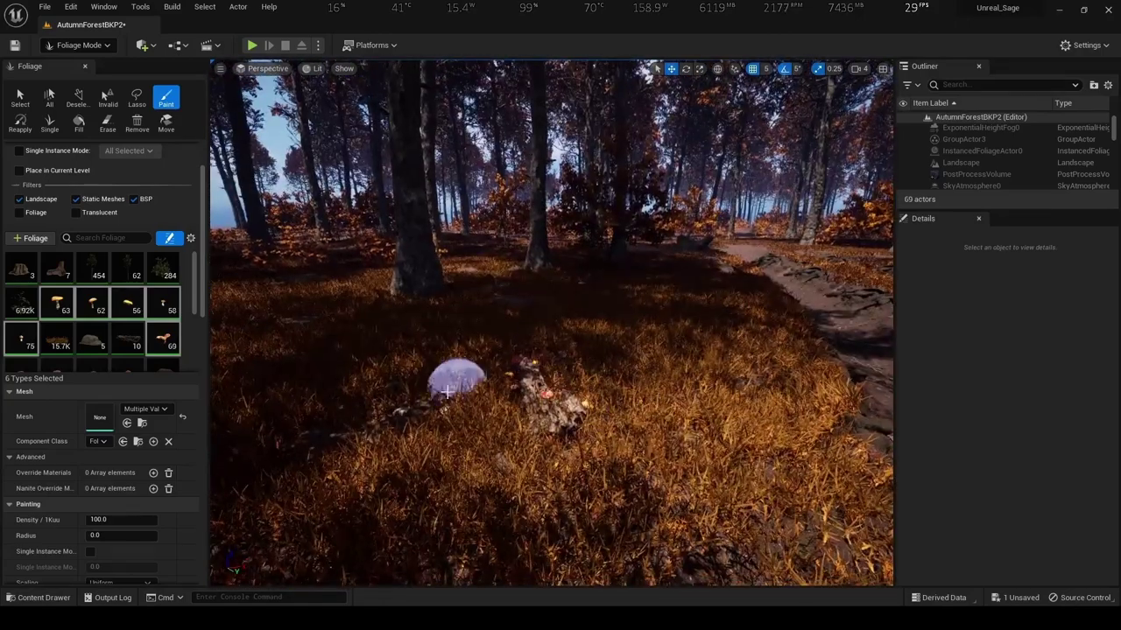
{"action": "left_click", "coordinate": [519, 304]}
{"action": "right_click_drag", "start_coordinate": [518, 304], "coordinate": [431, 327]}
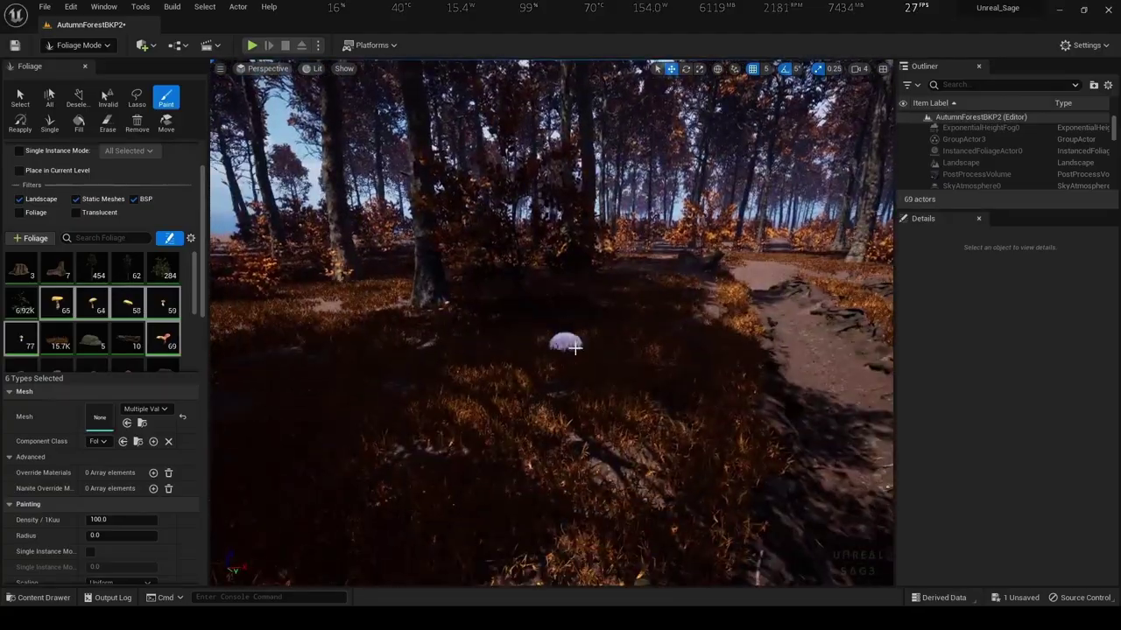
{"action": "right_click_drag", "start_coordinate": [573, 348], "coordinate": [467, 441]}
{"action": "left_click_drag", "start_coordinate": [467, 441], "coordinate": [525, 445]}
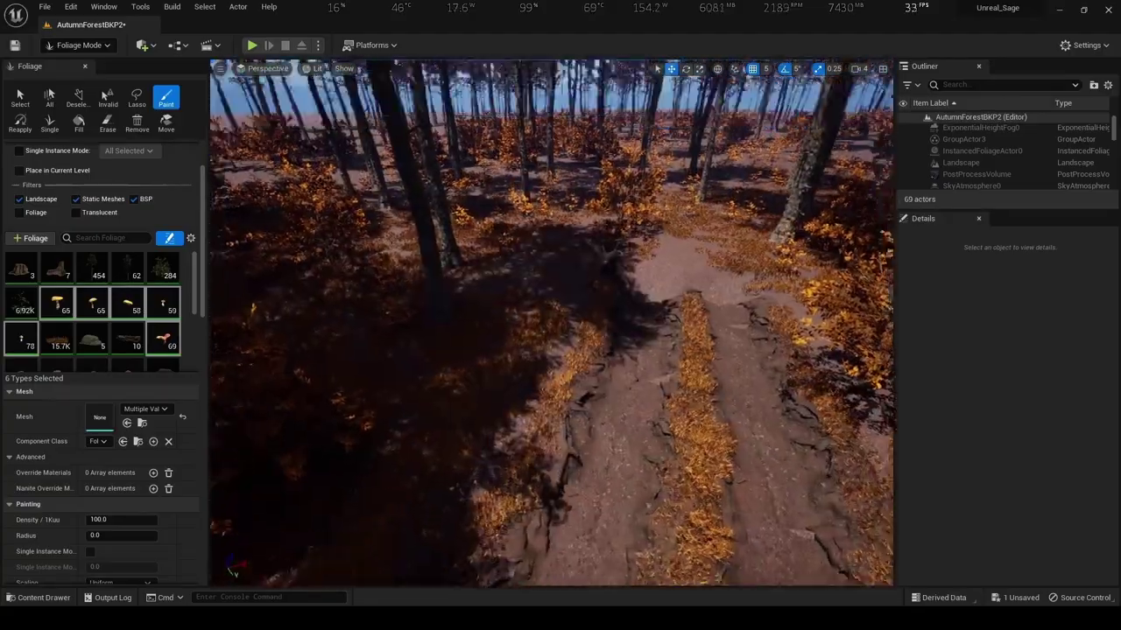
Paint mushrooms on the grass strip between the path's wheel ruts
{"action": "right_click_drag", "start_coordinate": [534, 368], "coordinate": [501, 383]}
{"action": "right_click_drag", "start_coordinate": [481, 443], "coordinate": [556, 531]}
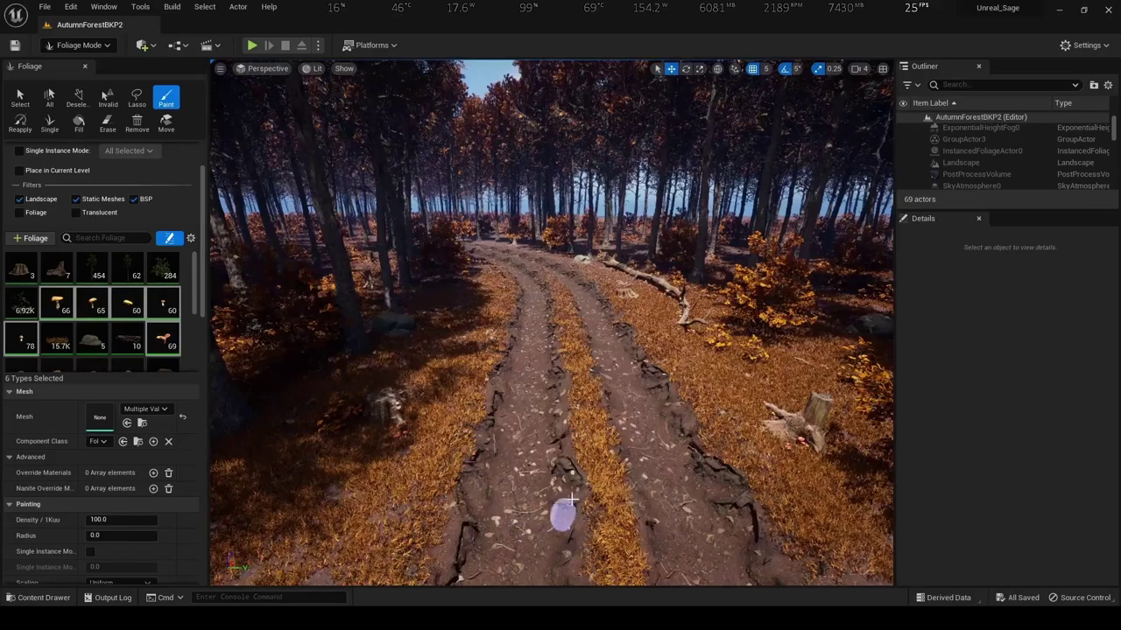
{"action": "right_click_drag", "start_coordinate": [586, 462], "coordinate": [588, 499]}
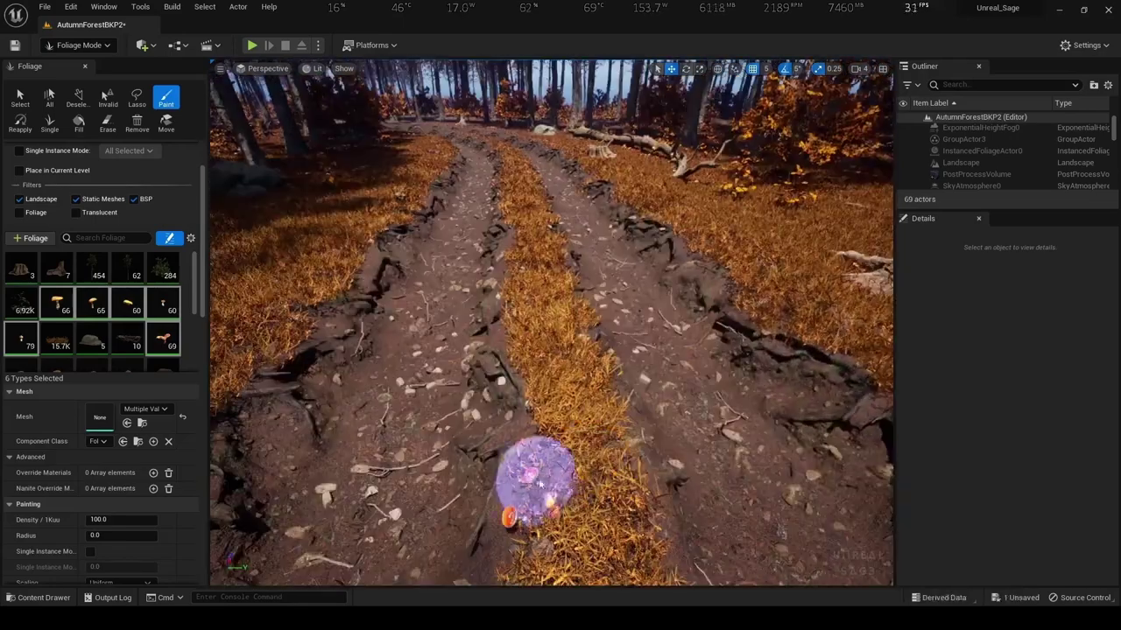
{"action": "right_click_drag", "start_coordinate": [540, 375], "coordinate": [540, 332]}
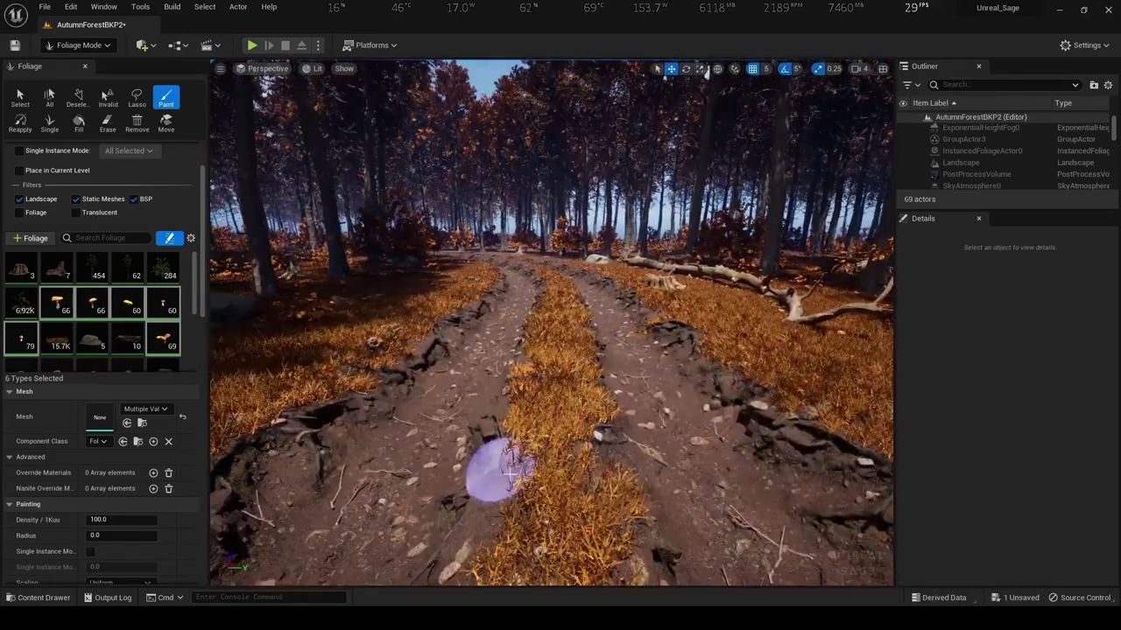
{"action": "right_click_drag", "start_coordinate": [595, 451], "coordinate": [617, 346]}
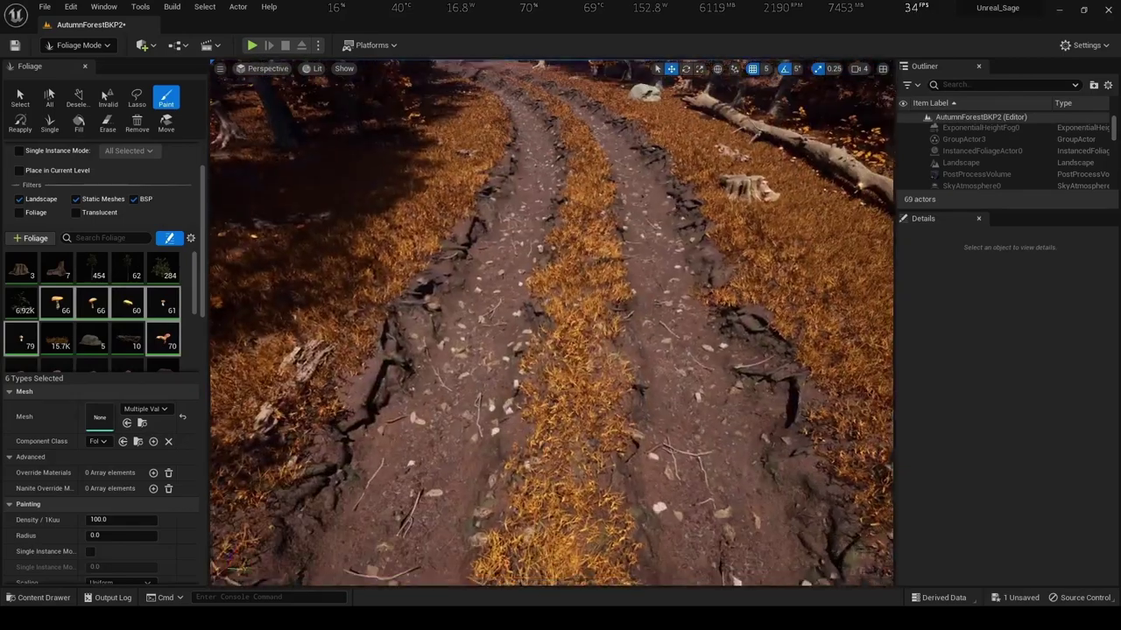
{"action": "left_click", "coordinate": [618, 346]}
{"action": "left_click", "coordinate": [596, 467]}
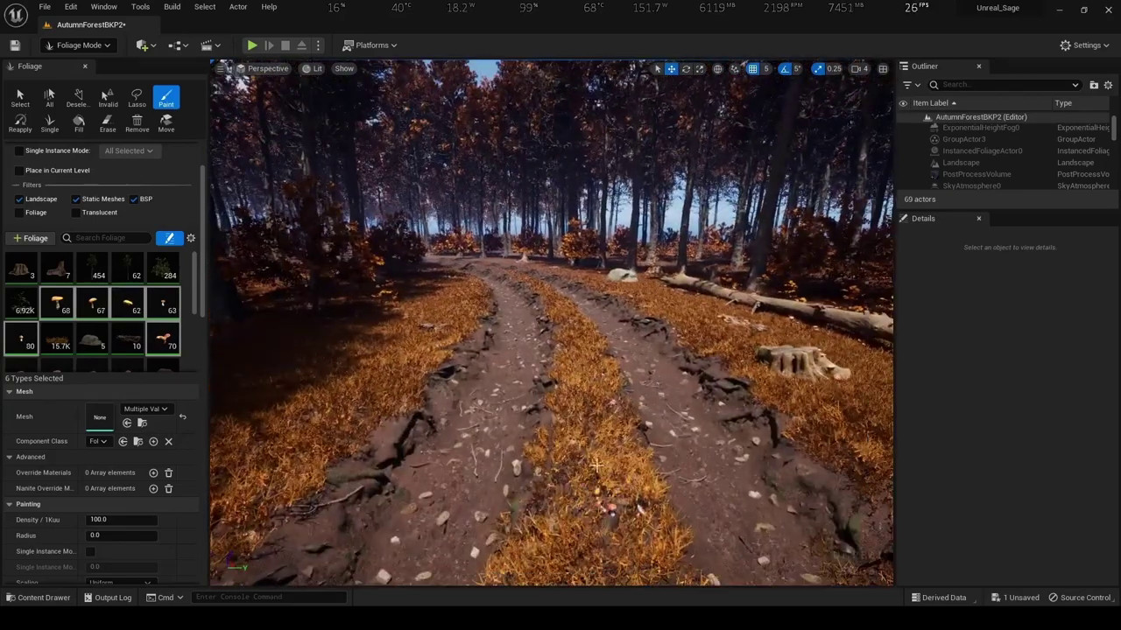
Undo the last stroke and repaint mushrooms along the central grass strip and path
{"action": "right_click_drag", "start_coordinate": [576, 384], "coordinate": [577, 385]}
{"action": "key", "text": "ctrl+z"}
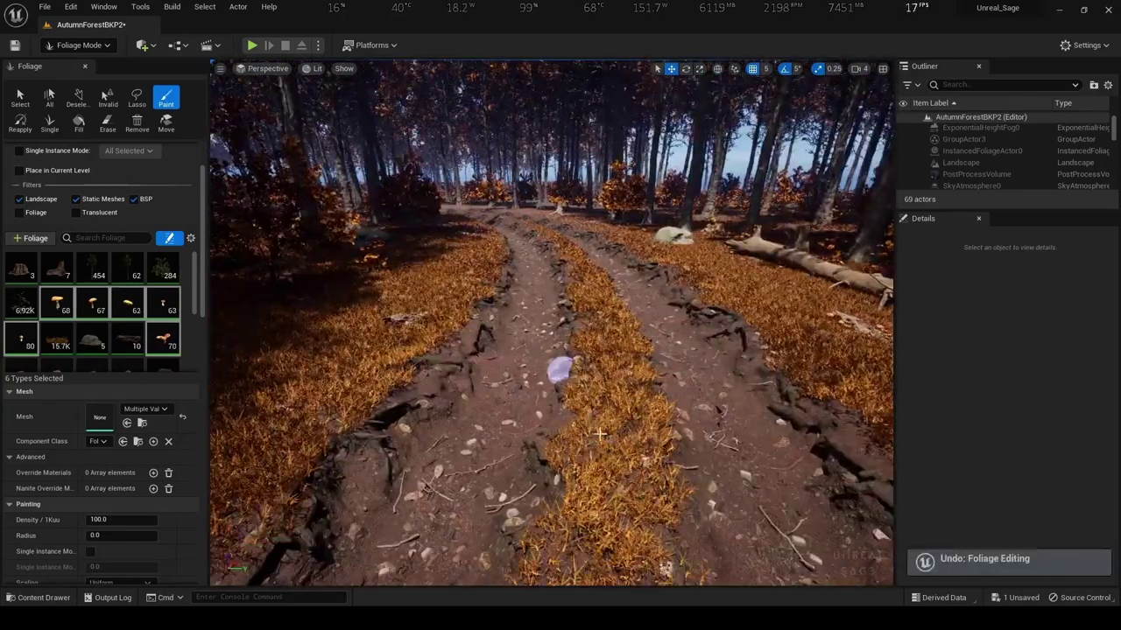
{"action": "right_click_drag", "start_coordinate": [595, 496], "coordinate": [565, 370]}
{"action": "left_click", "coordinate": [566, 394]}
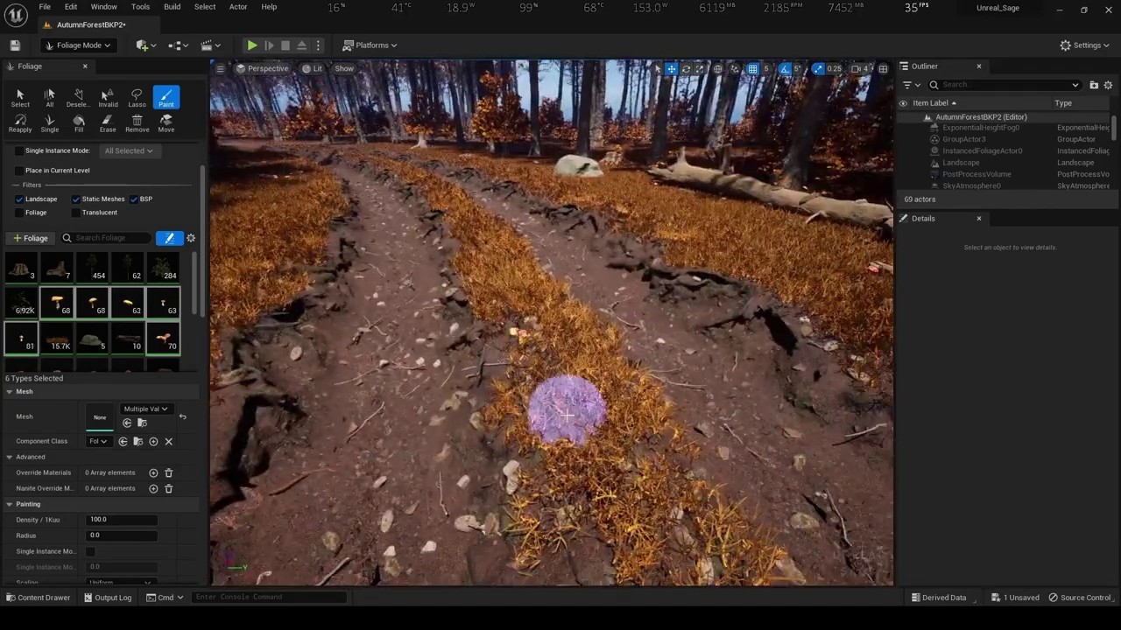
{"action": "left_click", "coordinate": [625, 412]}
{"action": "right_click_drag", "start_coordinate": [625, 412], "coordinate": [563, 405]}
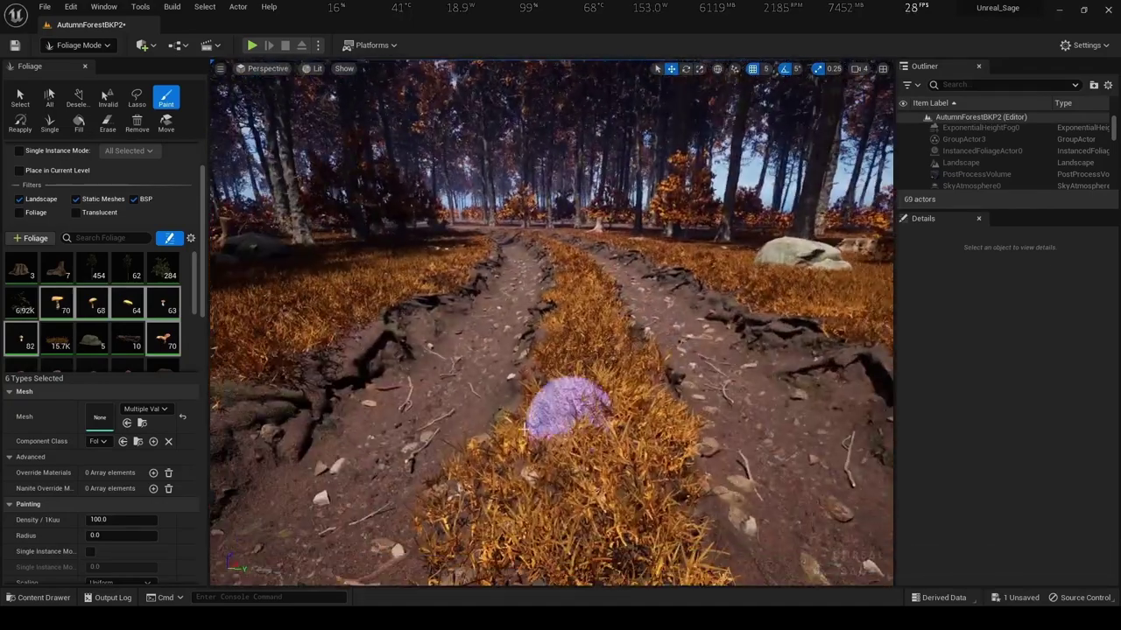
{"action": "left_click", "coordinate": [570, 320]}
{"action": "mouse_move", "coordinate": [570, 320]}
{"action": "right_mouse_down"}
{"action": "mouse_move", "coordinate": [590, 430]}
{"action": "mouse_move", "coordinate": [555, 508]}
{"action": "right_mouse_up"}
{"action": "left_click", "coordinate": [551, 427]}
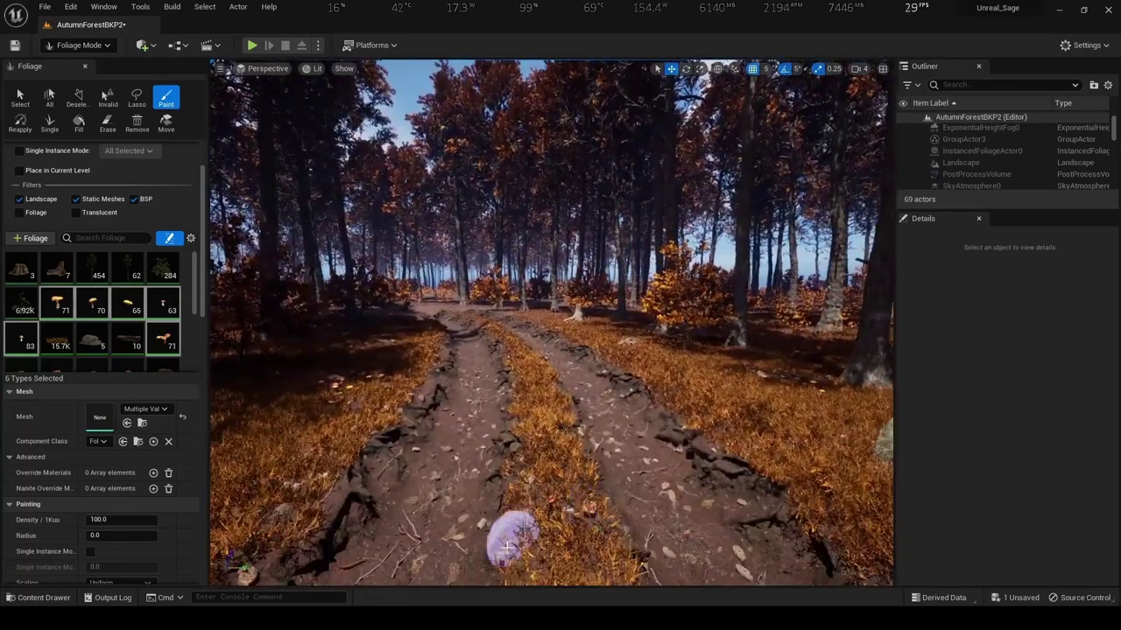
{"action": "left_click", "coordinate": [638, 430]}
{"action": "right_click_drag", "start_coordinate": [638, 430], "coordinate": [630, 431]}
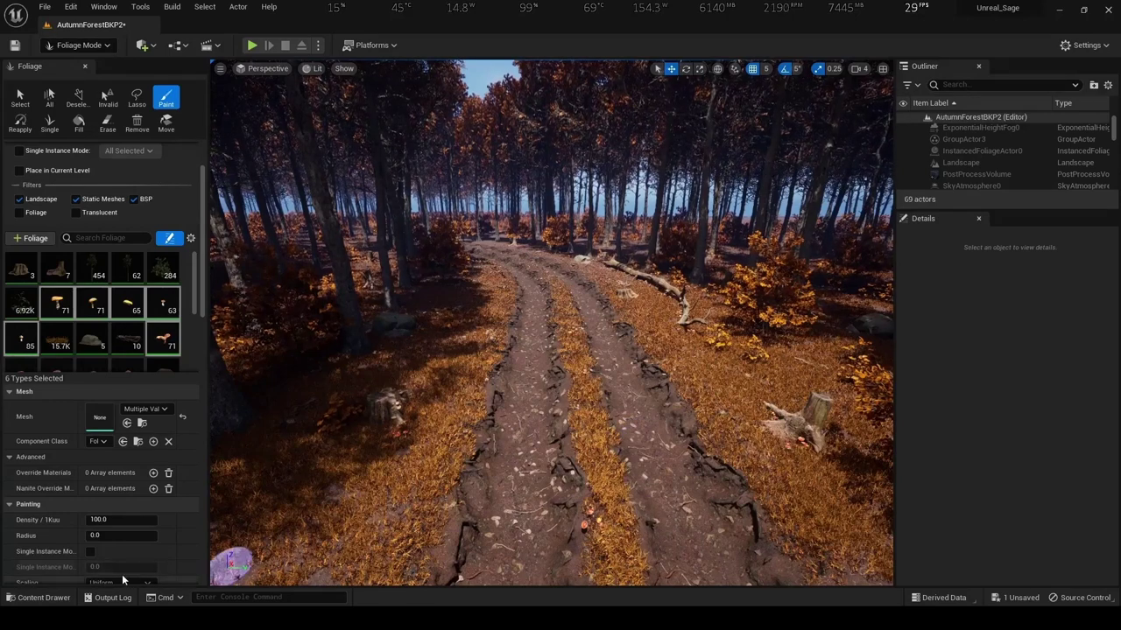
Set the minimum mushroom scale to 2.5 and enlarge the brush size
{"action": "scroll", "coordinate": [79, 394], "scroll_direction": "down", "scroll_amount": 3}
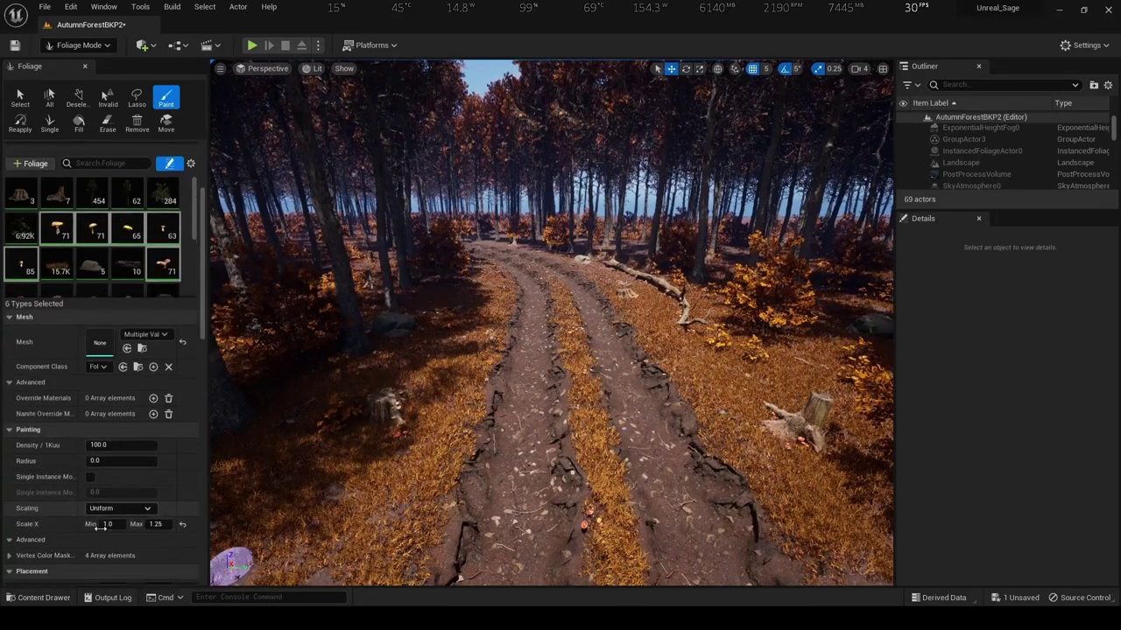
{"action": "type", "text": ".5"}
{"action": "key", "text": "Return"}
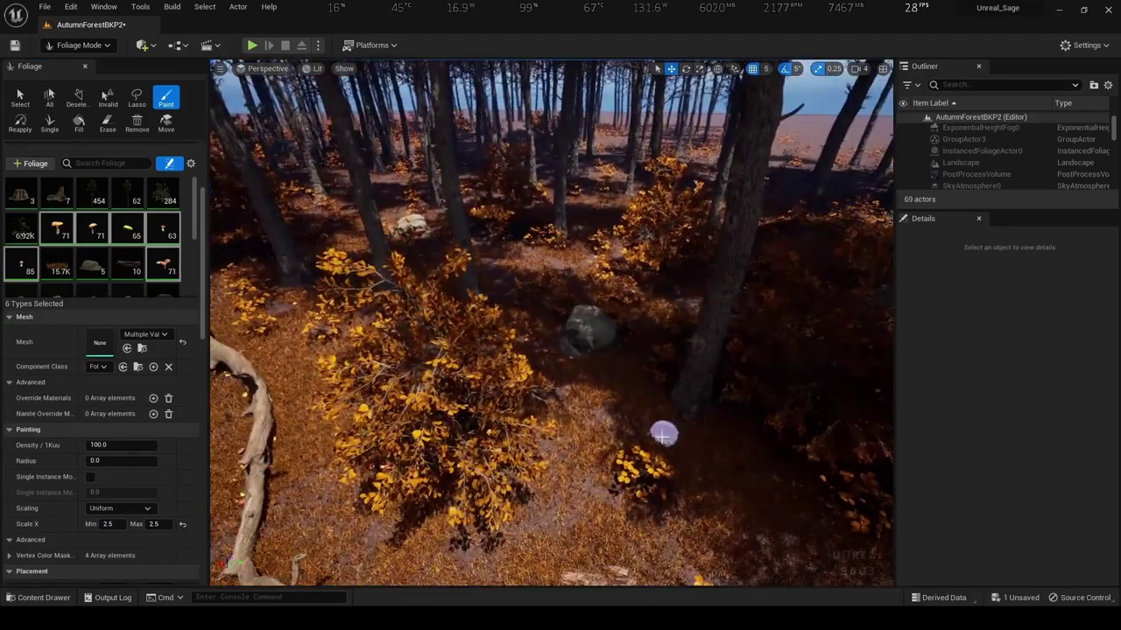
{"action": "scroll", "coordinate": [96, 263], "scroll_direction": "up", "scroll_amount": 6}
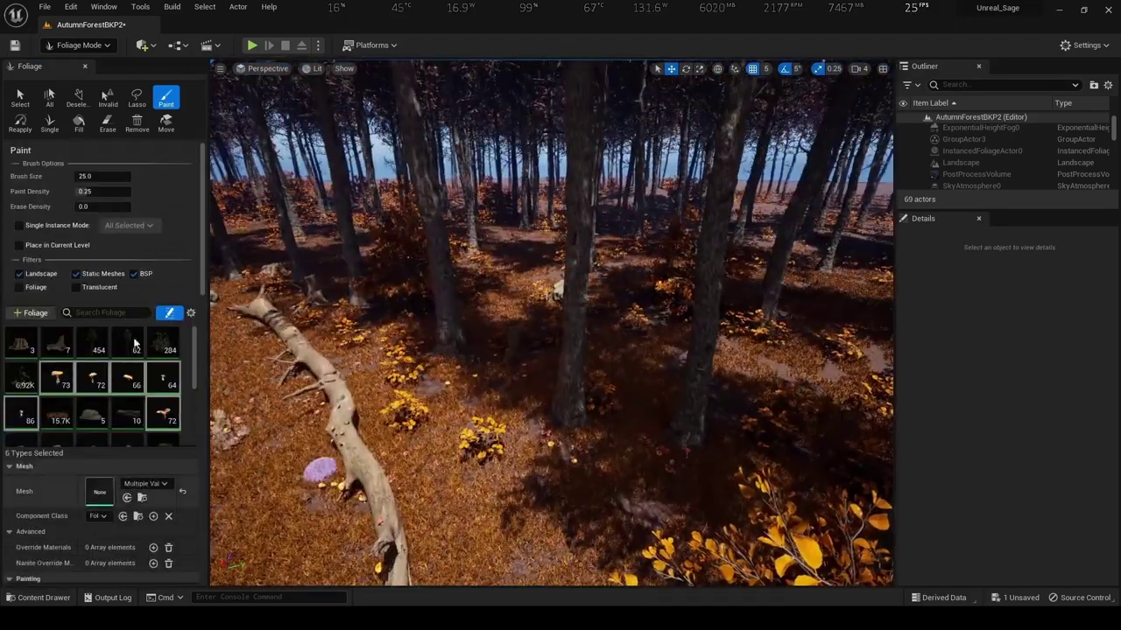
{"action": "left_click", "coordinate": [93, 175]}
{"action": "type", "text": "50"}
Paint foliage with the bigger brush across the rocky clearing, stump area and forest floor
{"action": "left_click_drag", "start_coordinate": [635, 442], "coordinate": [560, 438]}
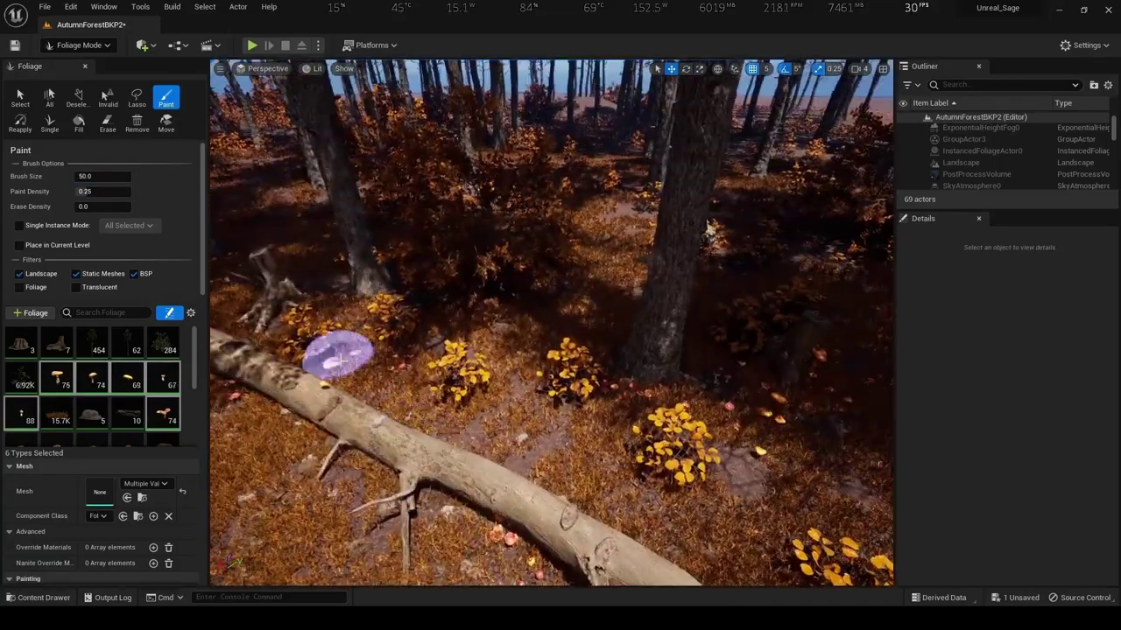
{"action": "right_click_drag", "start_coordinate": [321, 356], "coordinate": [651, 376]}
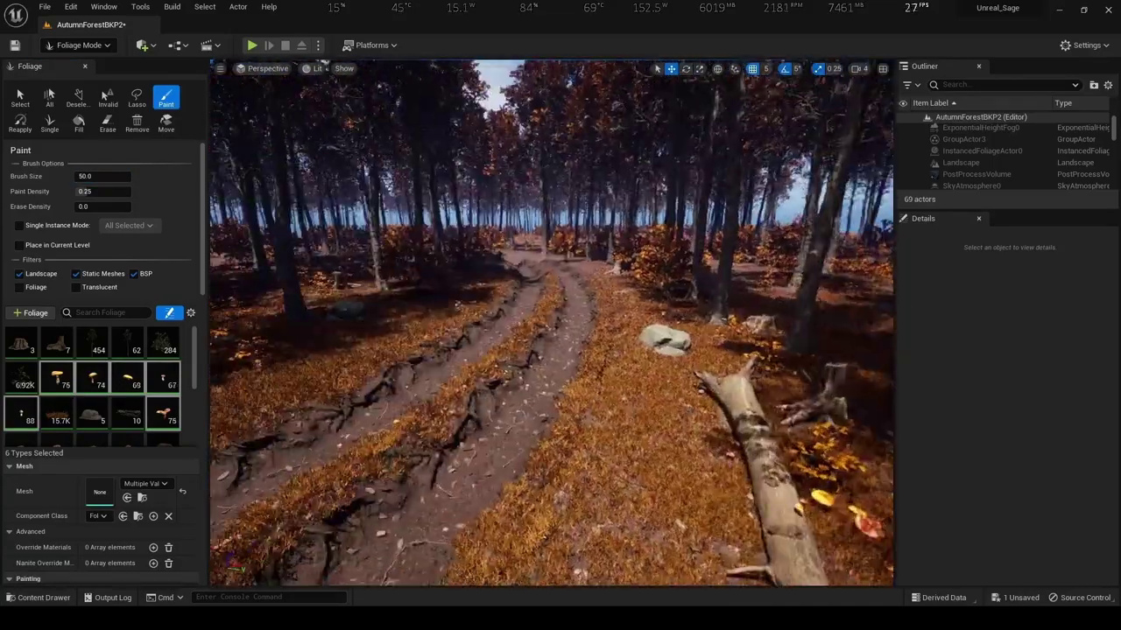
{"action": "left_click", "coordinate": [651, 377]}
{"action": "left_click_drag", "start_coordinate": [651, 376], "coordinate": [712, 413]}
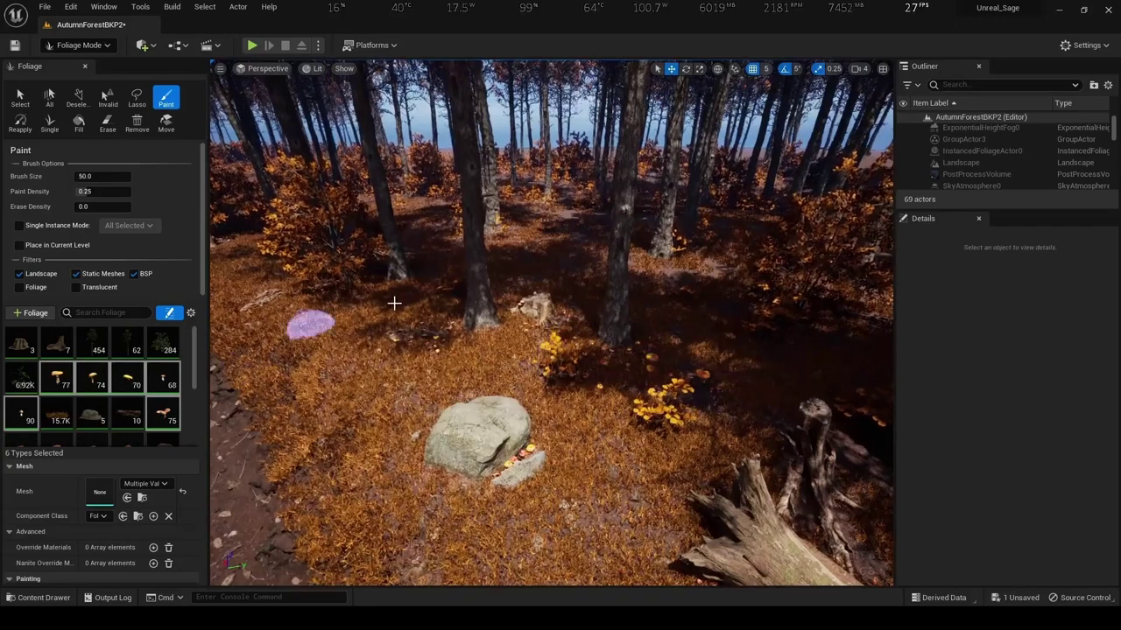
{"action": "left_click", "coordinate": [393, 367]}
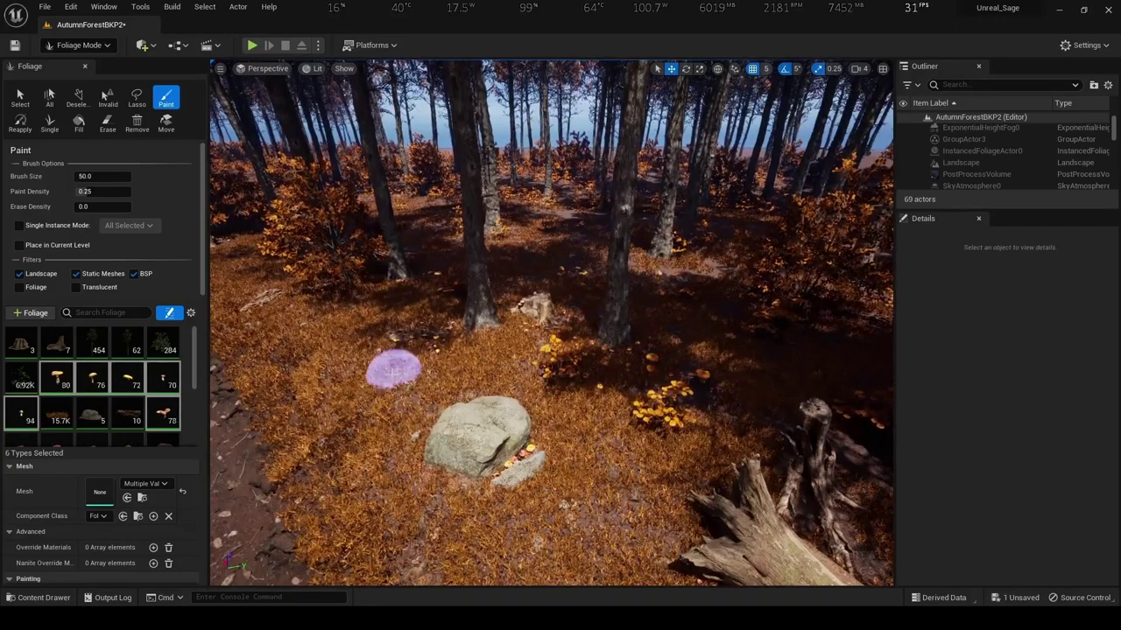
{"action": "right_click_drag", "start_coordinate": [393, 368], "coordinate": [383, 383]}
{"action": "left_click_drag", "start_coordinate": [383, 383], "coordinate": [360, 400]}
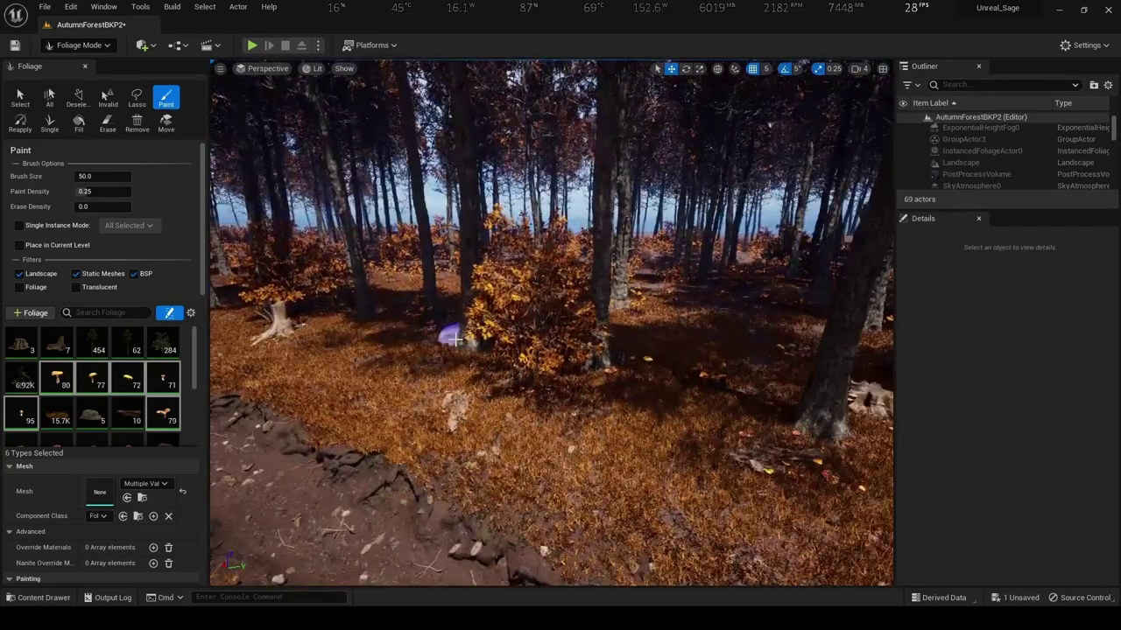
{"action": "mouse_move", "coordinate": [360, 401]}
{"action": "right_mouse_down"}
{"action": "mouse_move", "coordinate": [338, 350]}
{"action": "mouse_move", "coordinate": [518, 288]}
{"action": "right_mouse_up"}
{"action": "left_click", "coordinate": [338, 350]}
{"action": "left_click_drag", "start_coordinate": [517, 288], "coordinate": [478, 236]}
{"action": "mouse_move", "coordinate": [478, 236]}
{"action": "right_mouse_down"}
{"action": "mouse_move", "coordinate": [490, 263]}
{"action": "mouse_move", "coordinate": [601, 320]}
{"action": "right_mouse_up"}
{"action": "left_click_drag", "start_coordinate": [601, 320], "coordinate": [506, 282]}
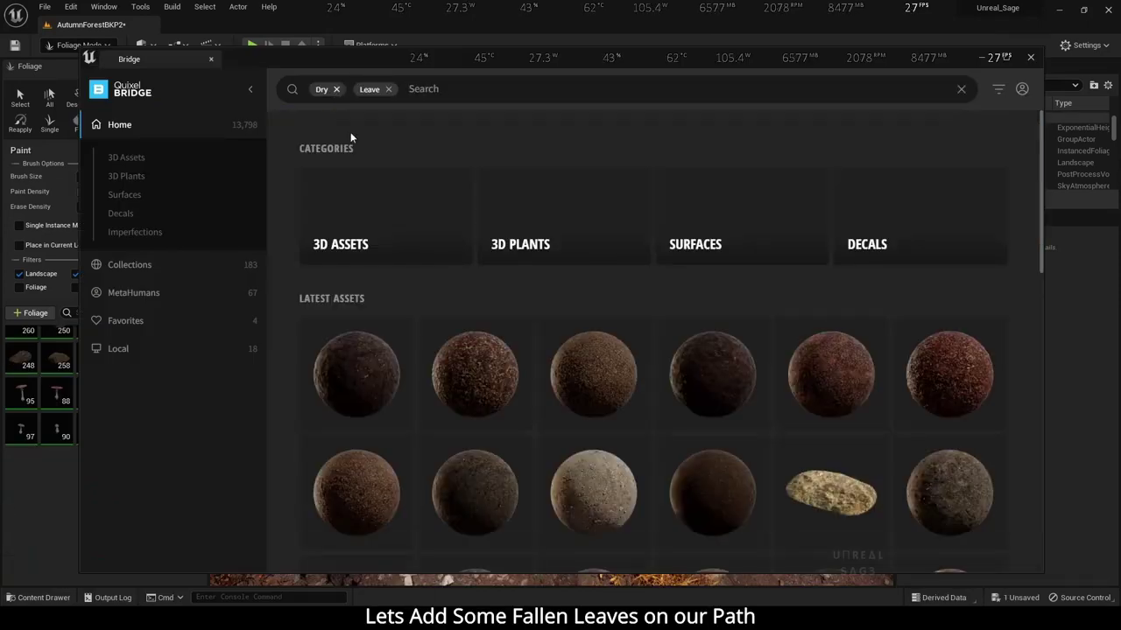
Download the Elm Leaves decal from Bridge's Decals category and open its details
{"action": "left_click", "coordinate": [891, 230]}
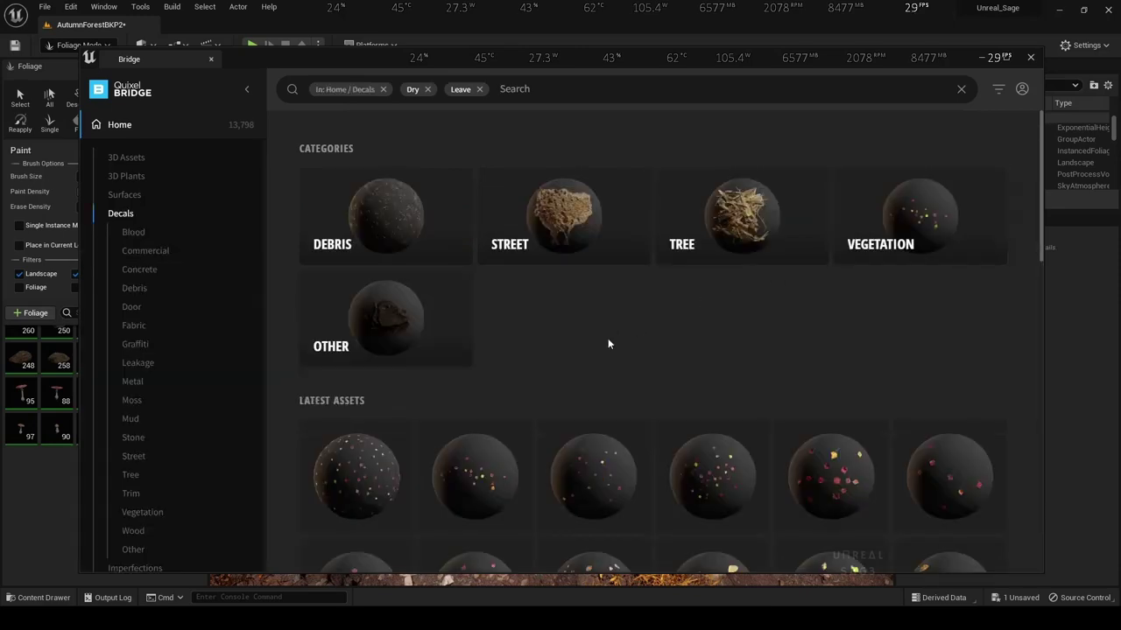
{"action": "scroll", "coordinate": [601, 348], "scroll_direction": "down", "scroll_amount": 1}
{"action": "scroll", "coordinate": [601, 348], "scroll_direction": "down", "scroll_amount": 2}
{"action": "scroll", "coordinate": [602, 347], "scroll_direction": "down", "scroll_amount": 2}
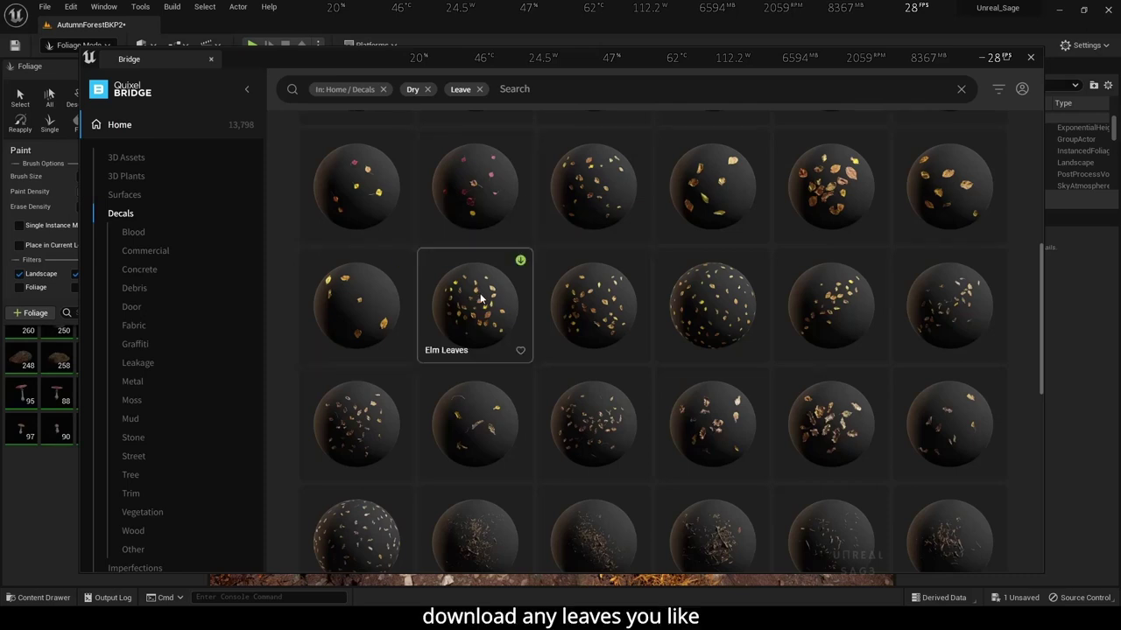
{"action": "left_click", "coordinate": [521, 262]}
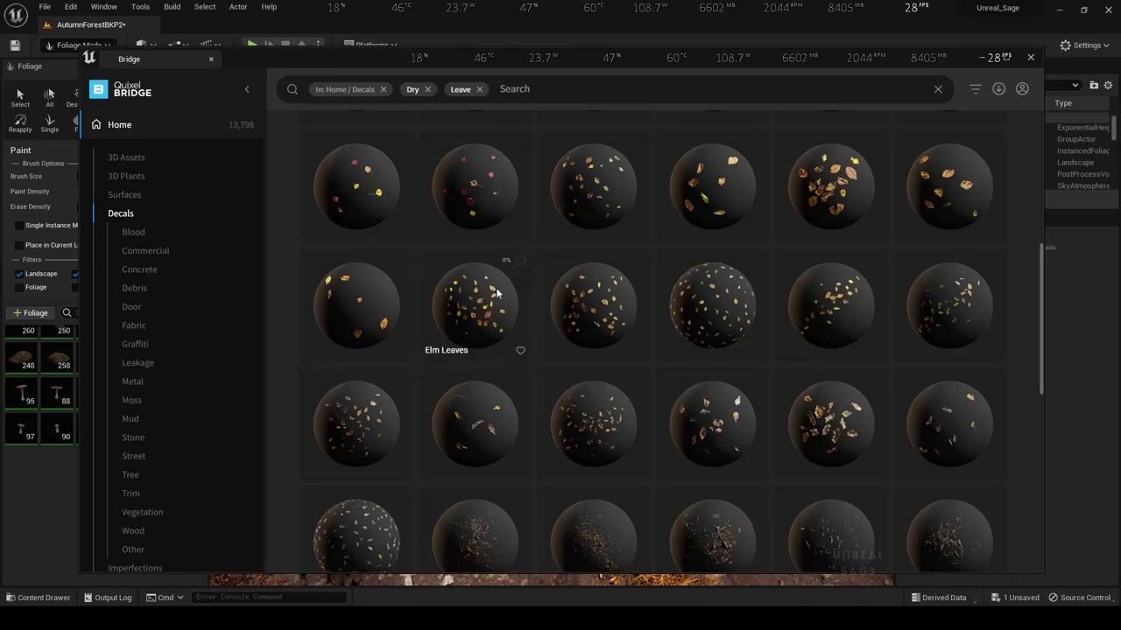
{"action": "left_click", "coordinate": [998, 88]}
{"action": "left_click", "coordinate": [940, 152]}
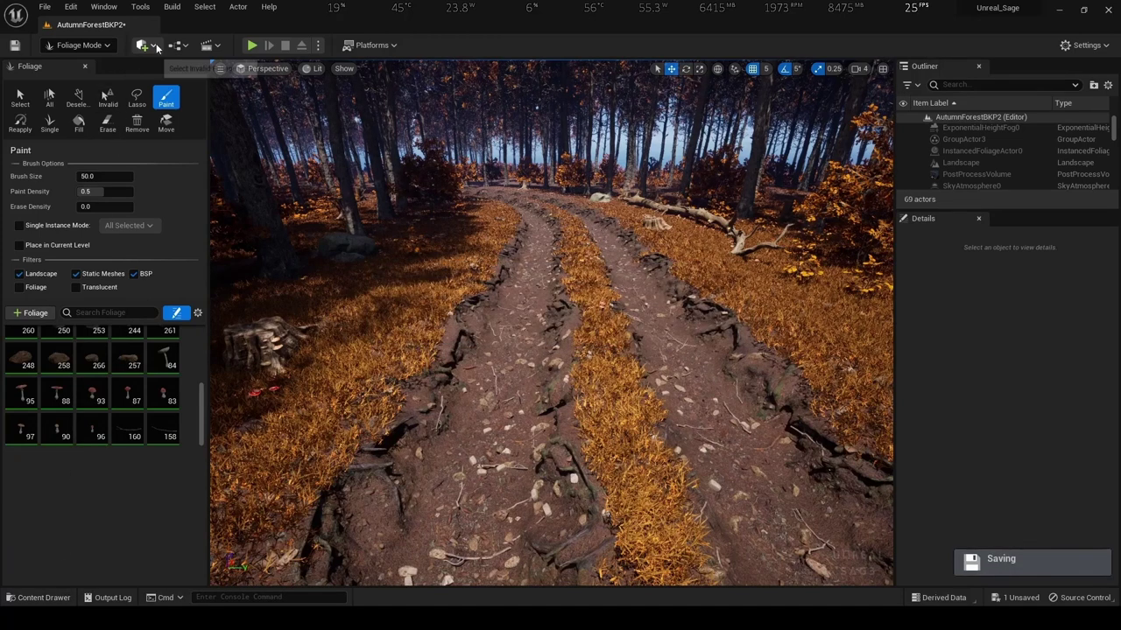
Add a Decal Actor via Quick Add > Visual Effects
{"action": "left_click", "coordinate": [153, 46]}
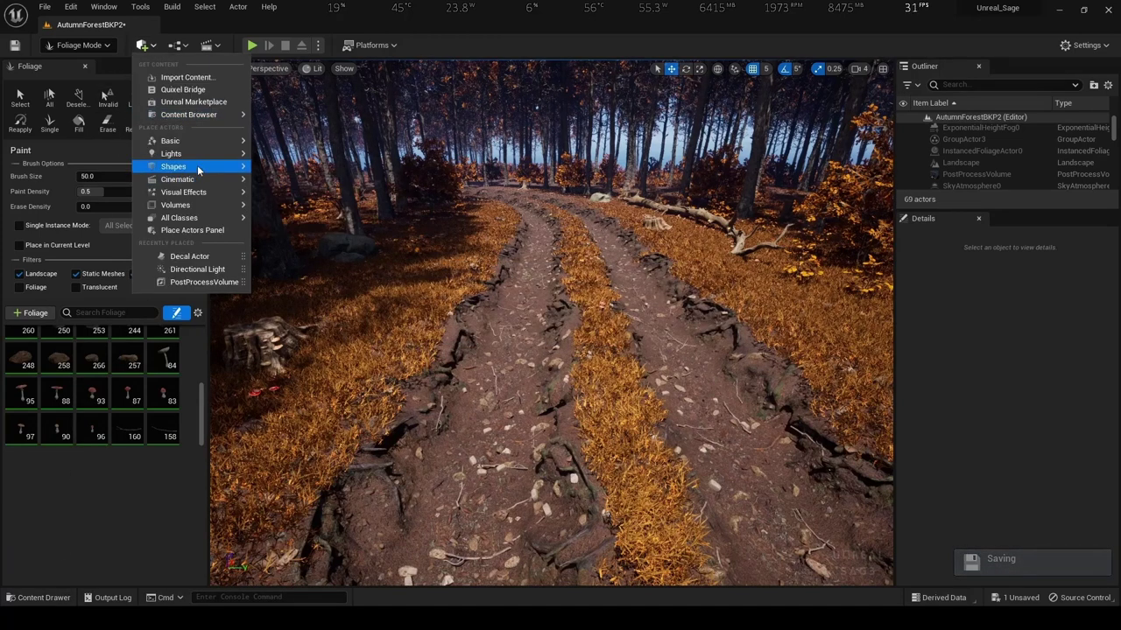
{"action": "mouse_move", "coordinate": [205, 180]}
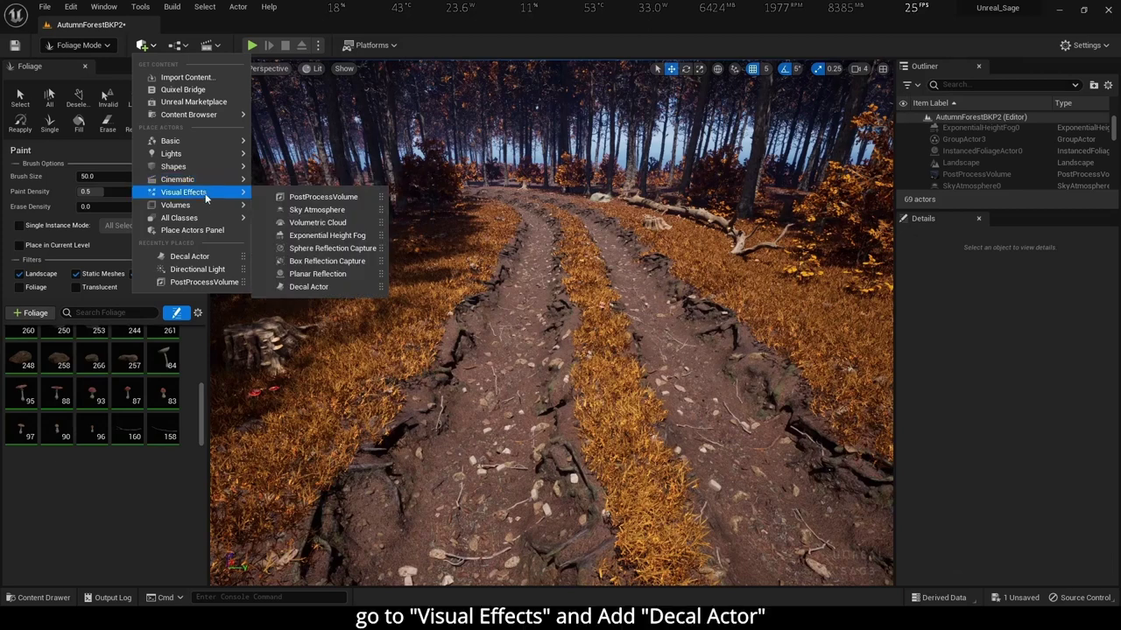
{"action": "left_click", "coordinate": [317, 289]}
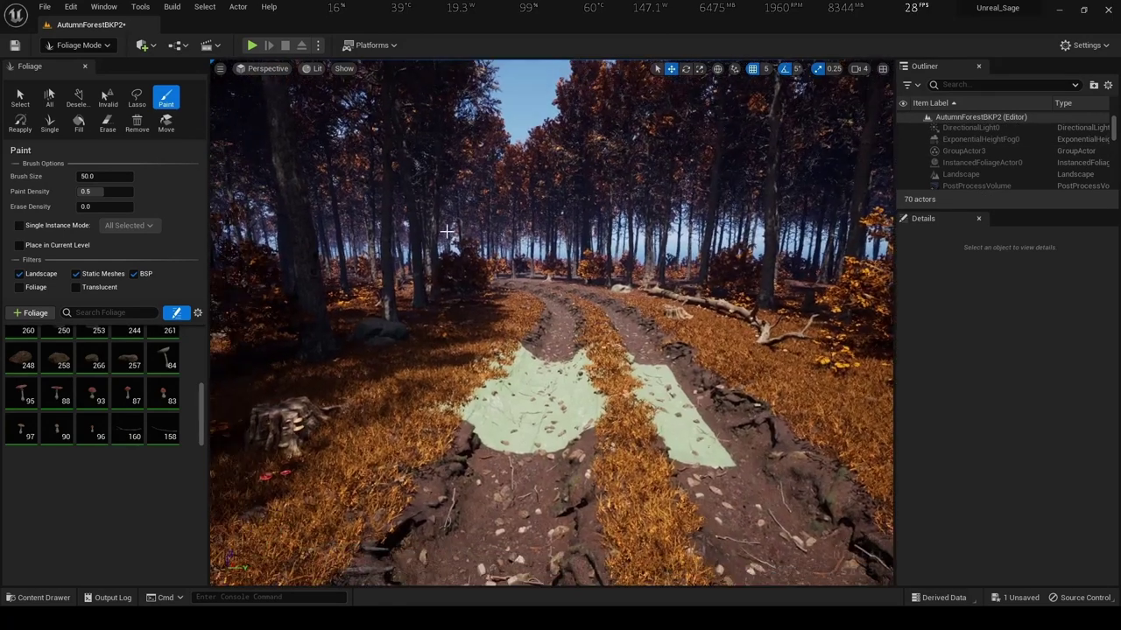
In Selection Mode, select DecalActor and slide it along Y to 1285 over the path
{"action": "left_click", "coordinate": [78, 44]}
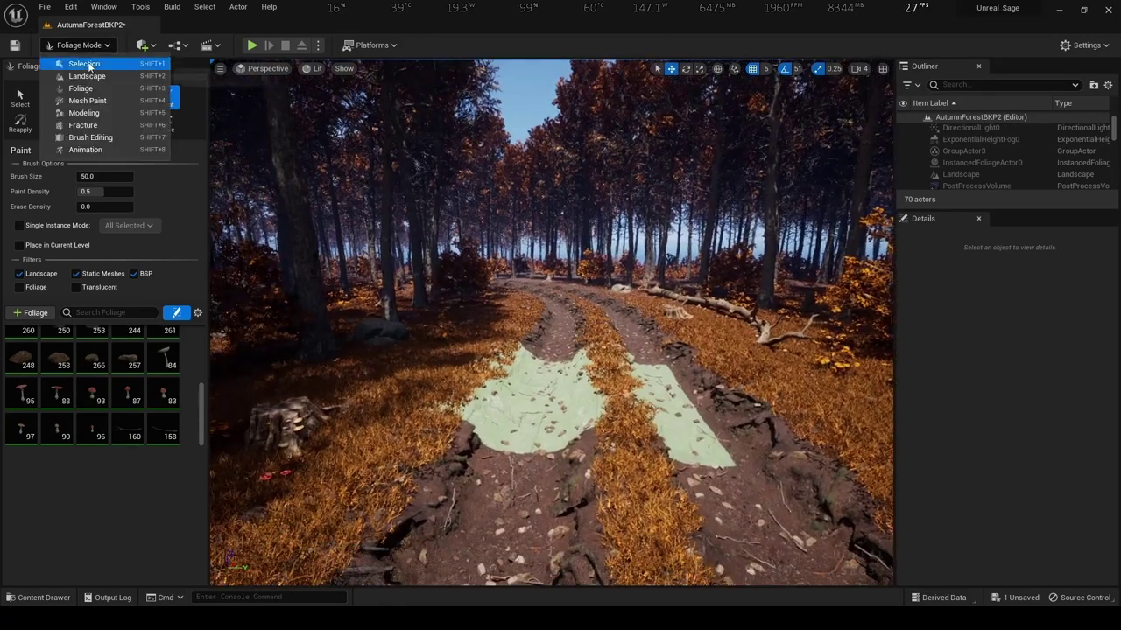
{"action": "left_click", "coordinate": [83, 63]}
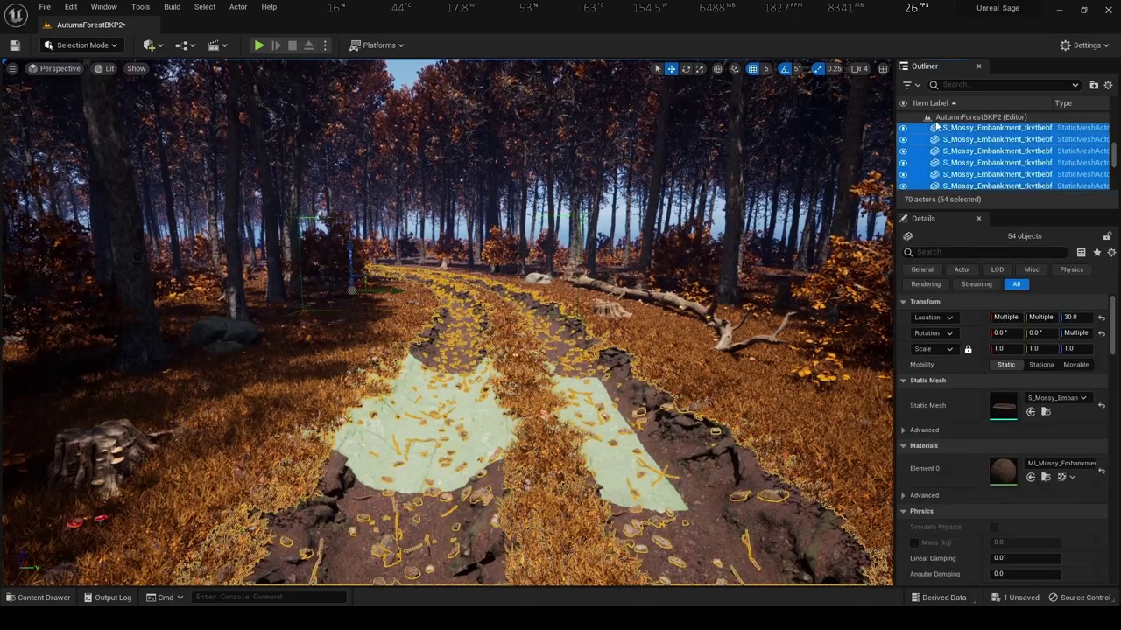
{"action": "scroll", "coordinate": [998, 154], "scroll_direction": "up", "scroll_amount": 5}
{"action": "left_click", "coordinate": [960, 151]}
{"action": "mouse_move", "coordinate": [479, 399]}
{"action": "left_mouse_down"}
{"action": "mouse_move", "coordinate": [524, 399]}
{"action": "mouse_move", "coordinate": [526, 359]}
{"action": "left_mouse_up"}
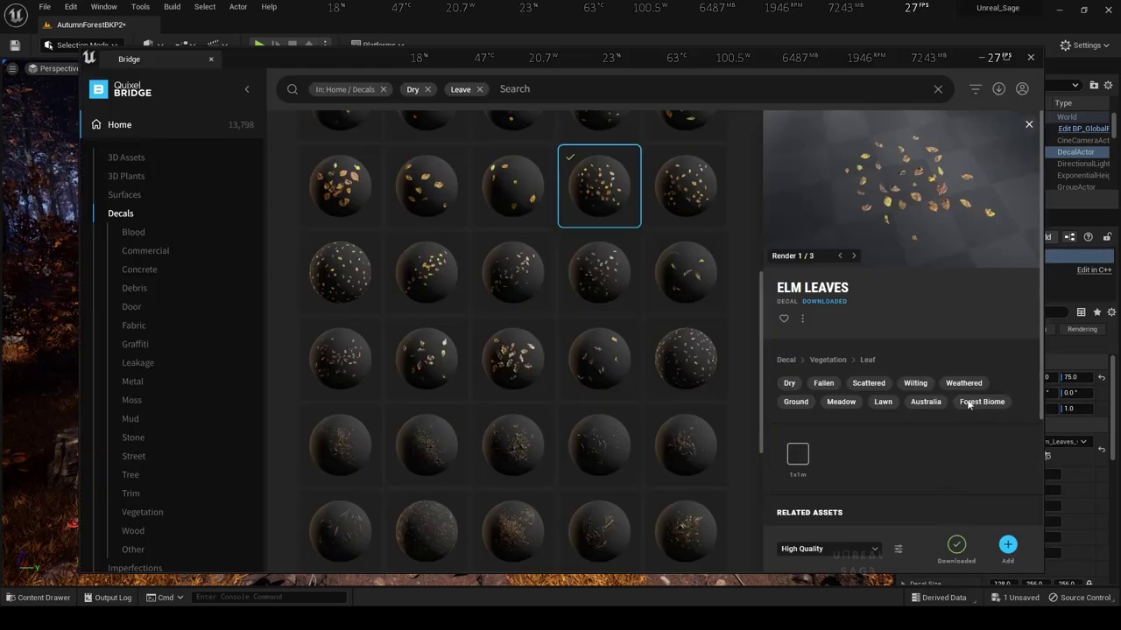
Assign the Elm_Leaves_vfsceewh material instance from Megascans > Decals as the Decal Material
{"action": "left_click", "coordinate": [1007, 547]}
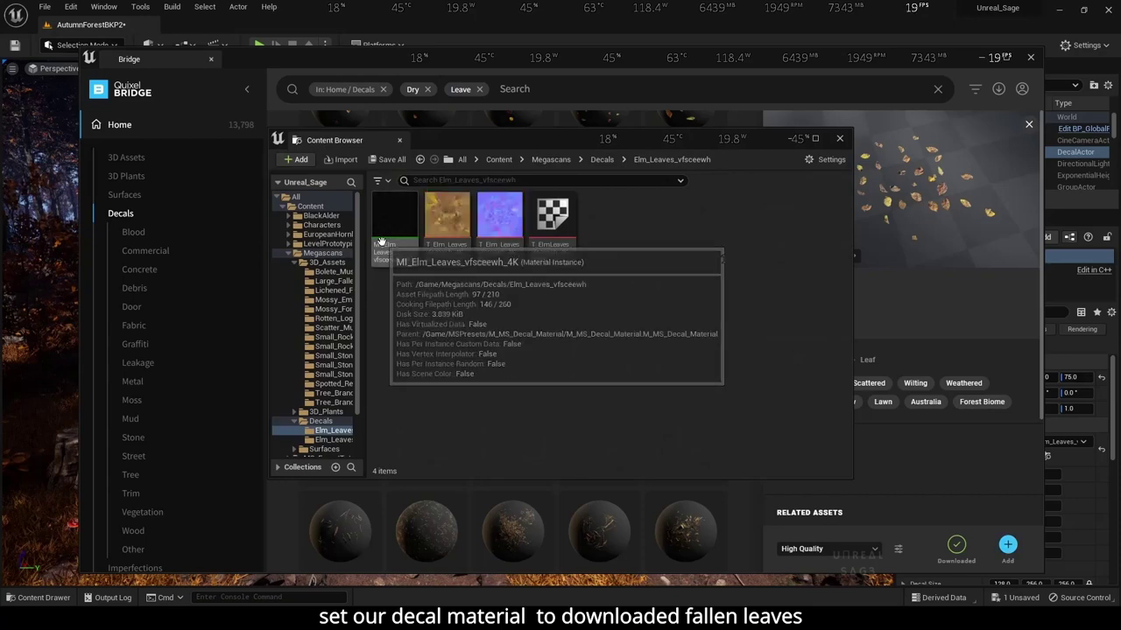
{"action": "left_click", "coordinate": [839, 140]}
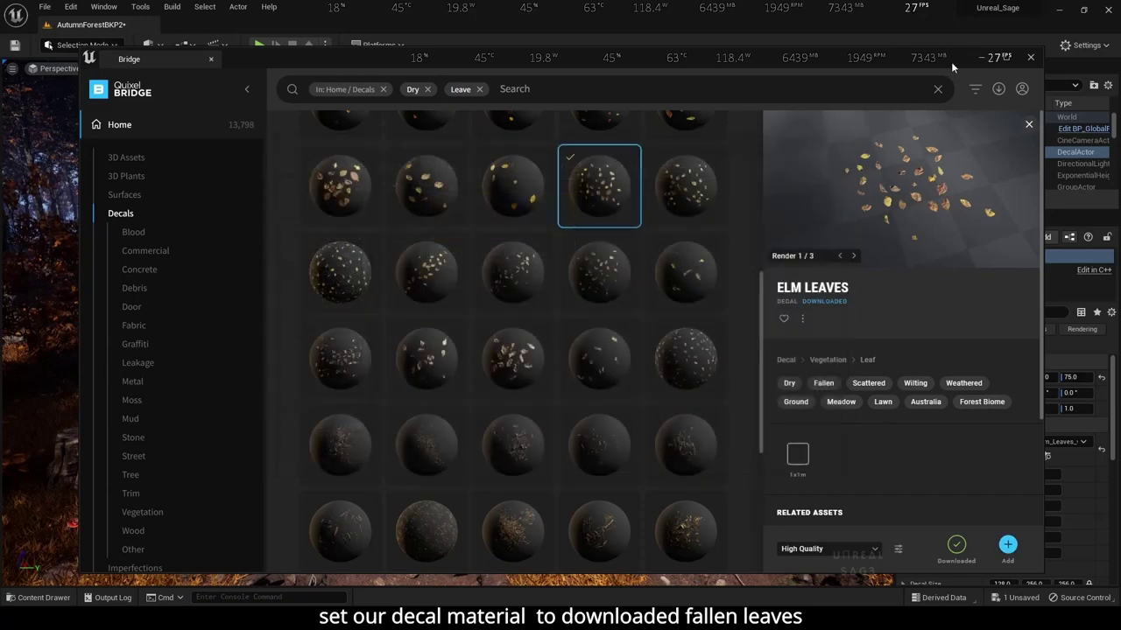
{"action": "left_click", "coordinate": [984, 58]}
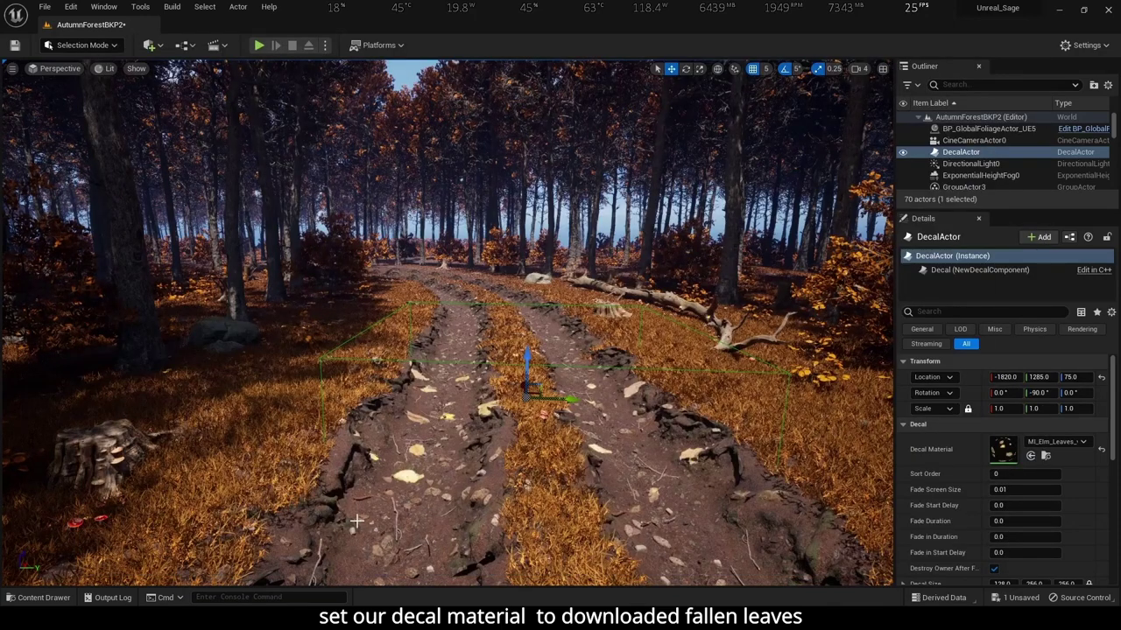
{"action": "left_click", "coordinate": [35, 597]}
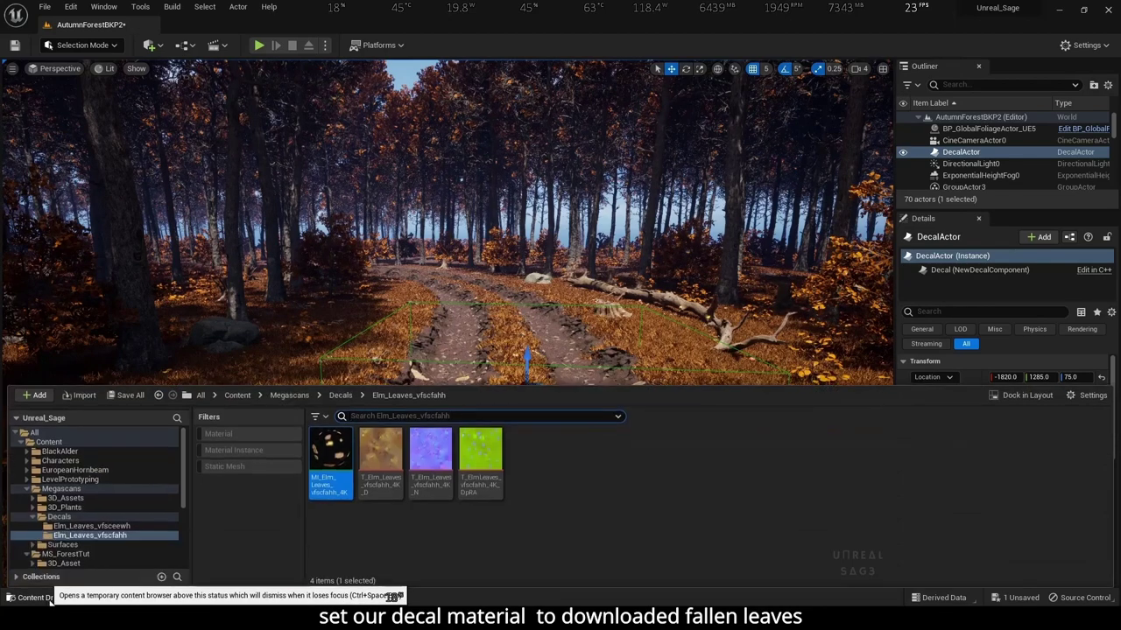
{"action": "key", "text": "BackSpace"}
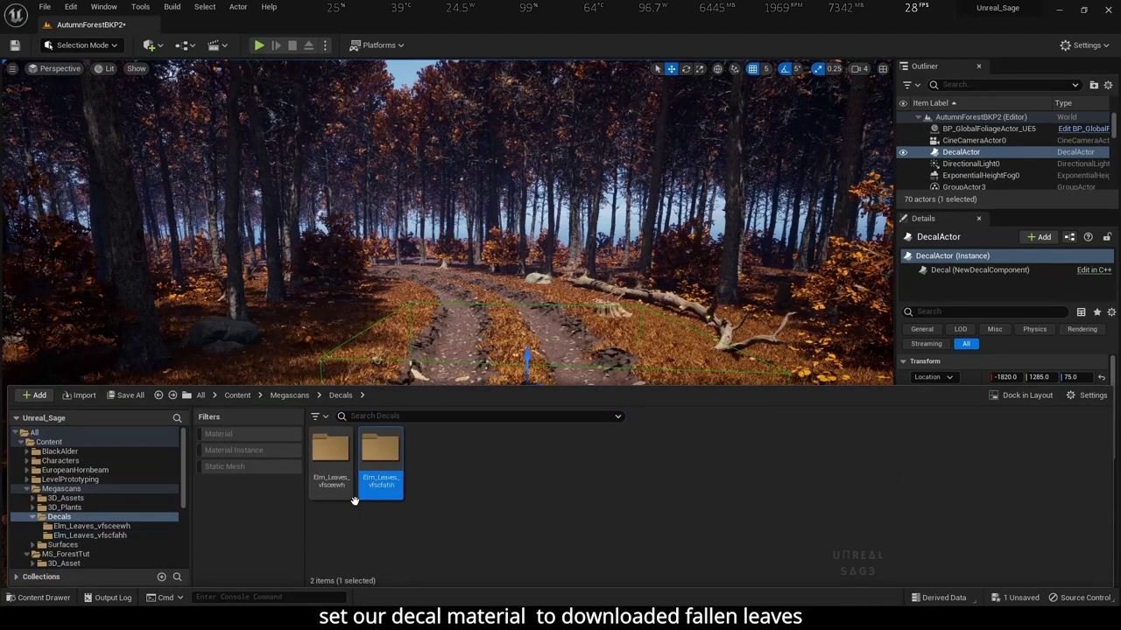
{"action": "double_click", "coordinate": [333, 468]}
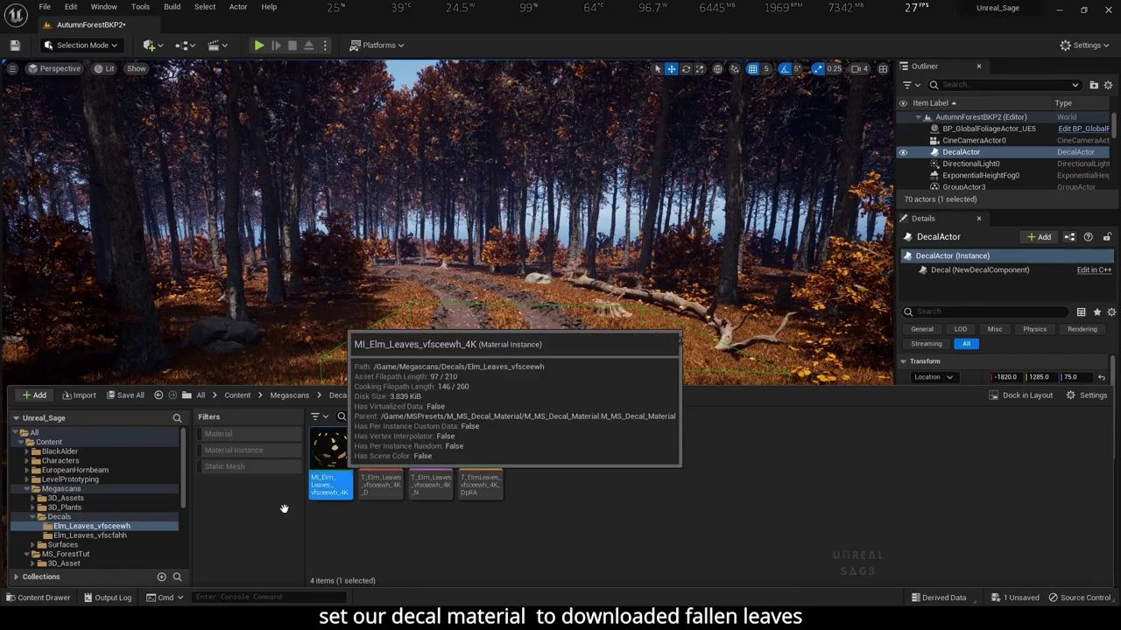
{"action": "left_click", "coordinate": [35, 598]}
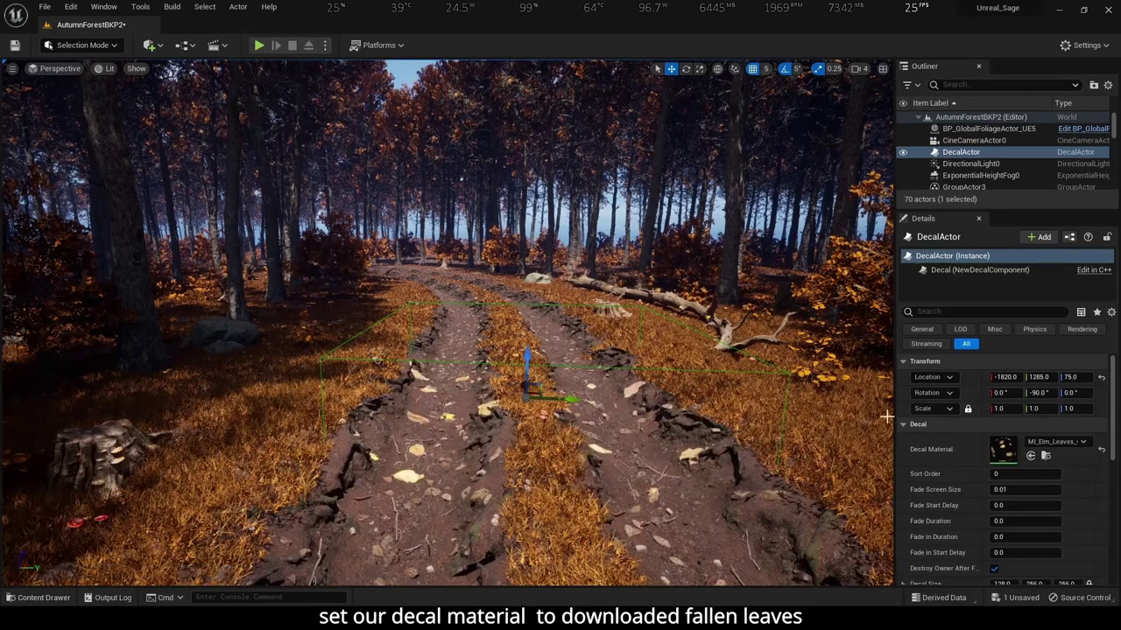
{"action": "left_click", "coordinate": [1030, 455]}
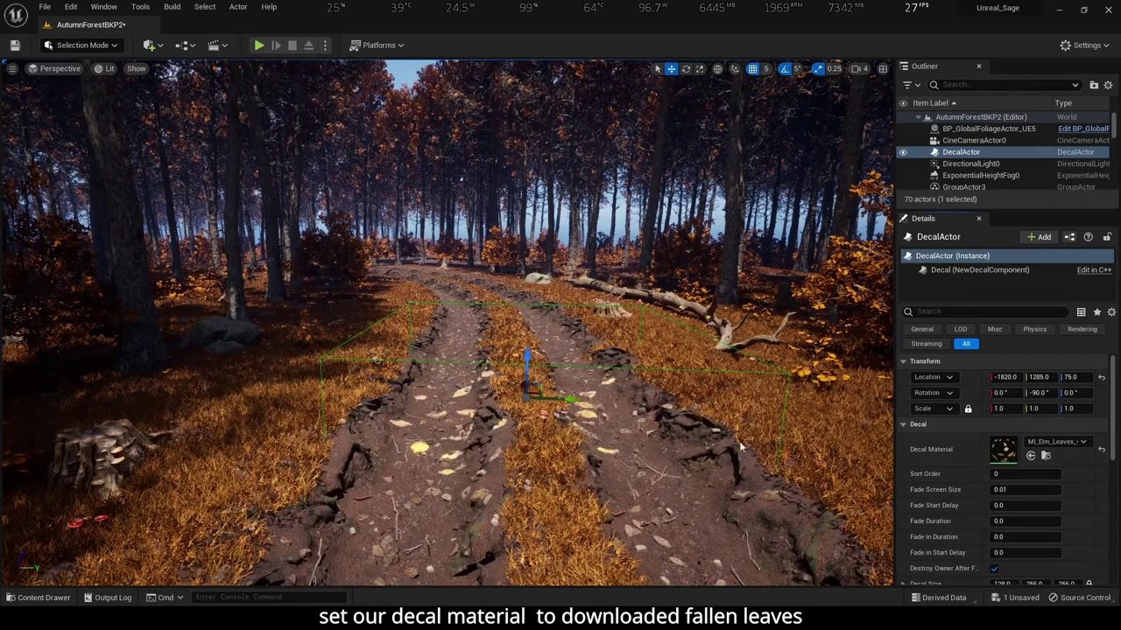
Scale the leaf decal to 0.5 and slide it onto the left wheel track at Y 1125
{"action": "mouse_move", "coordinate": [527, 368]}
{"action": "left_mouse_down"}
{"action": "mouse_move", "coordinate": [528, 333]}
{"action": "mouse_move", "coordinate": [543, 414]}
{"action": "left_mouse_up"}
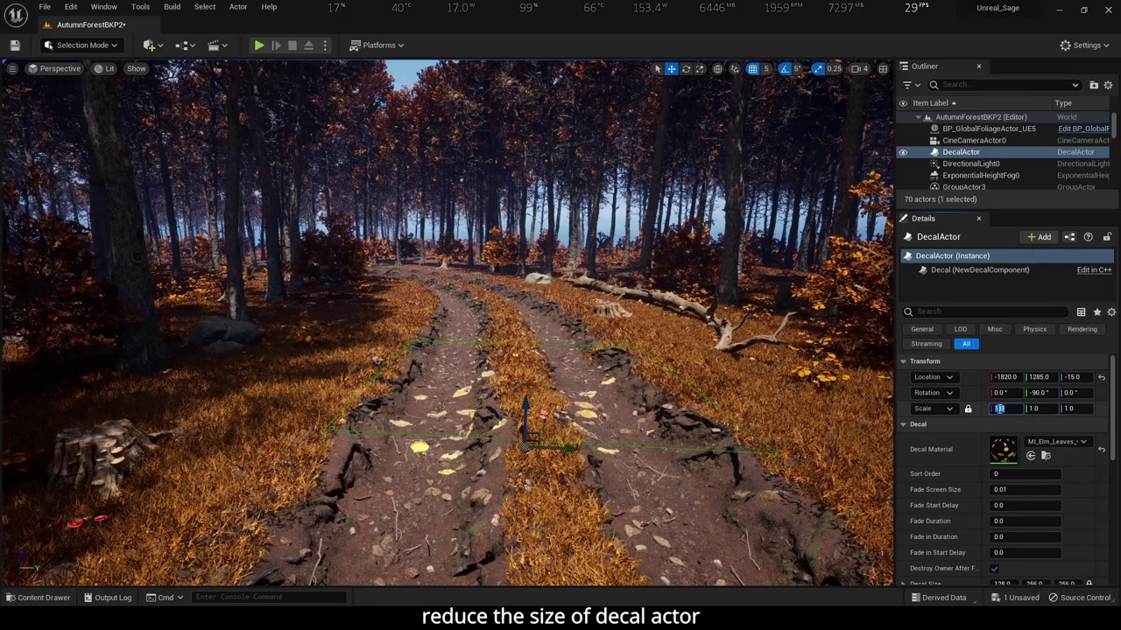
{"action": "type", "text": "0.5"}
{"action": "key", "text": "Return"}
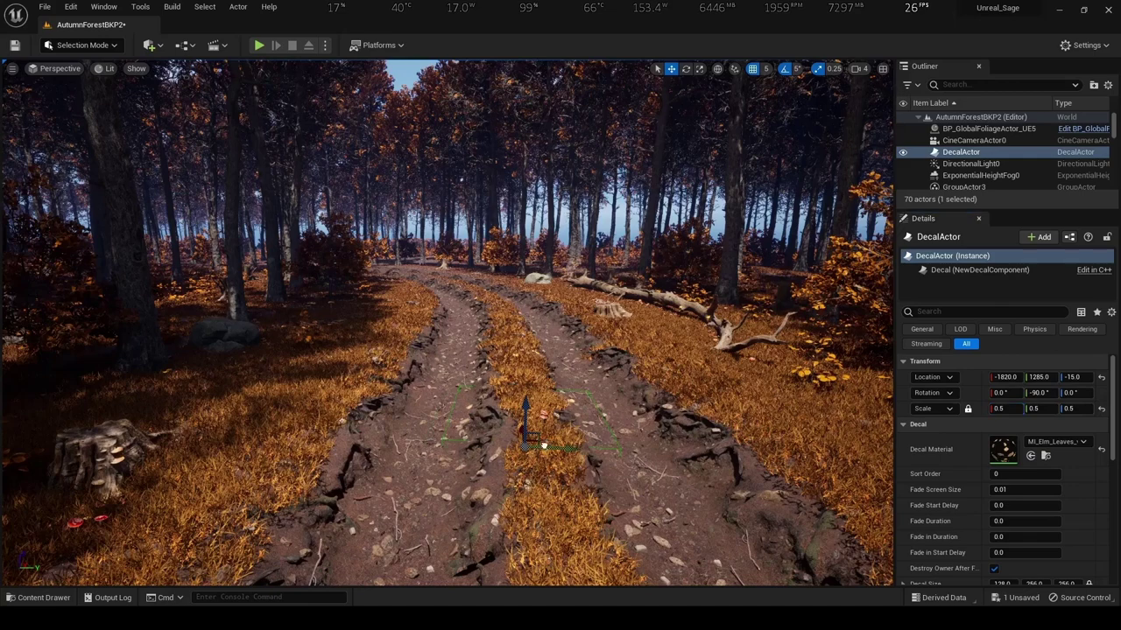
{"action": "left_click_drag", "start_coordinate": [543, 446], "coordinate": [453, 446]}
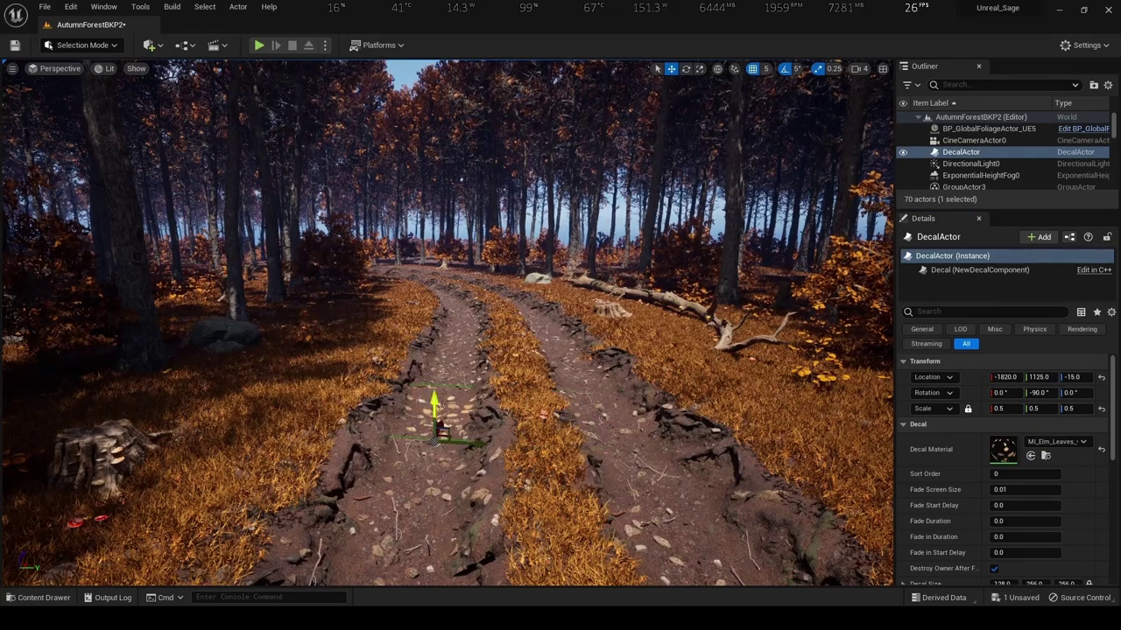
Adjust the decal height to Z -20, then select the embankment meshes and painted foliage
{"action": "mouse_move", "coordinate": [434, 401]}
{"action": "left_mouse_down"}
{"action": "mouse_move", "coordinate": [435, 353]}
{"action": "mouse_move", "coordinate": [438, 396]}
{"action": "left_mouse_up"}
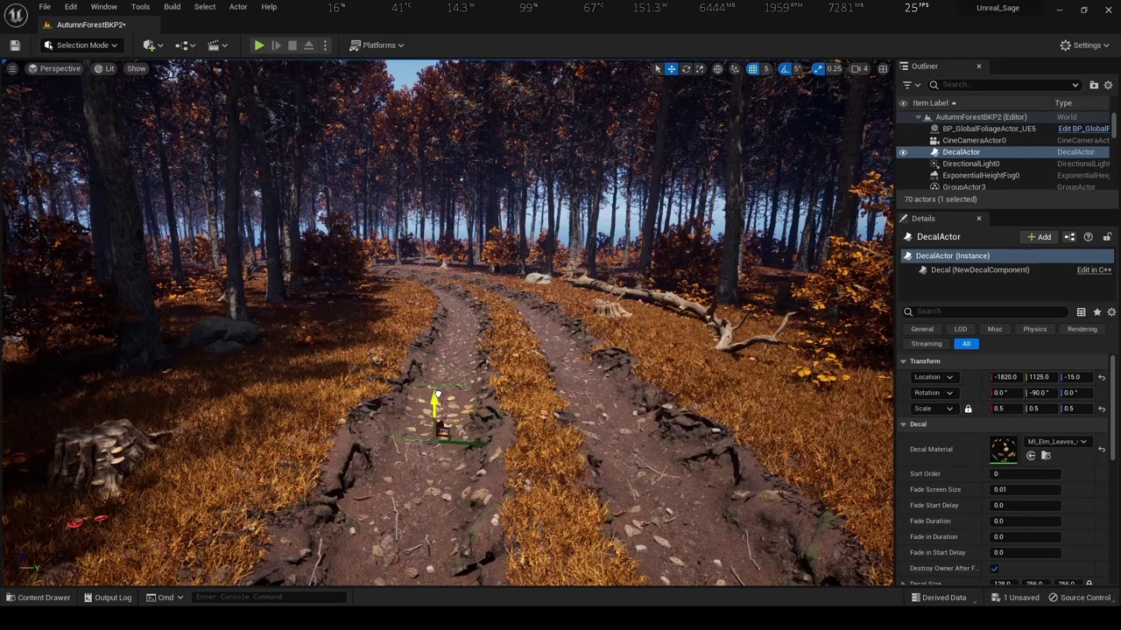
{"action": "left_click_drag", "start_coordinate": [438, 392], "coordinate": [444, 344]}
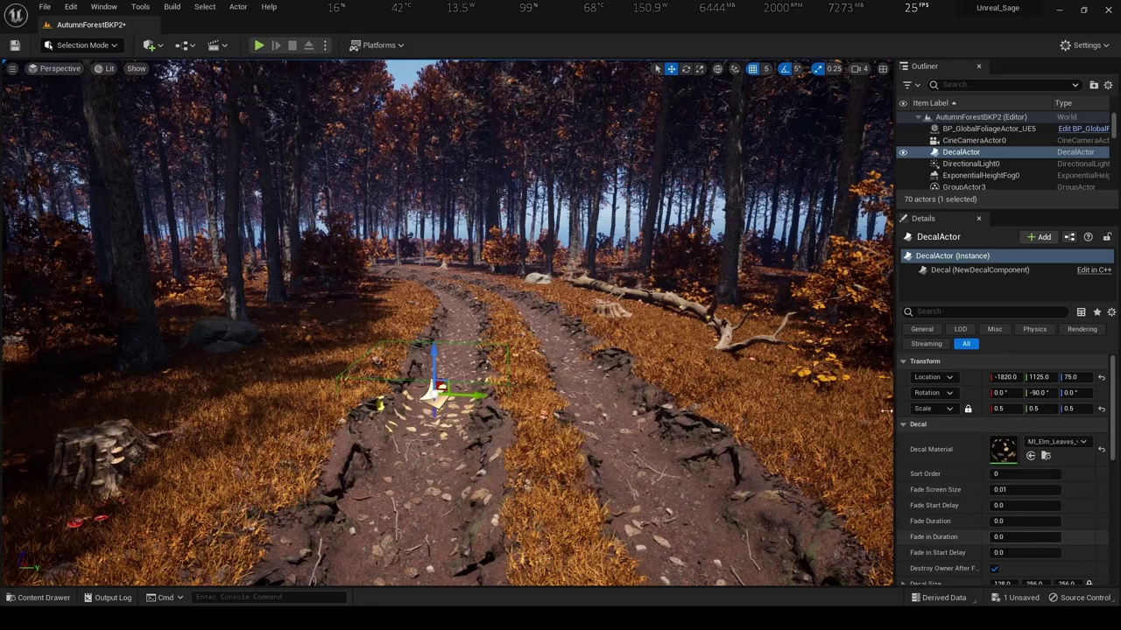
{"action": "left_click_drag", "start_coordinate": [432, 354], "coordinate": [445, 408]}
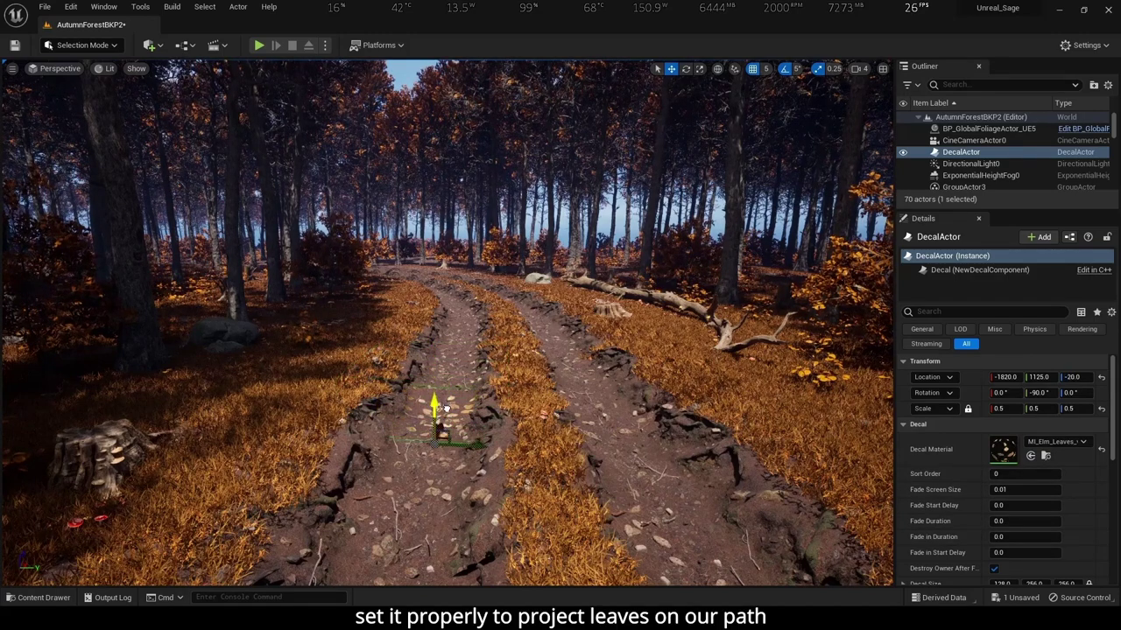
{"action": "left_click", "coordinate": [543, 460]}
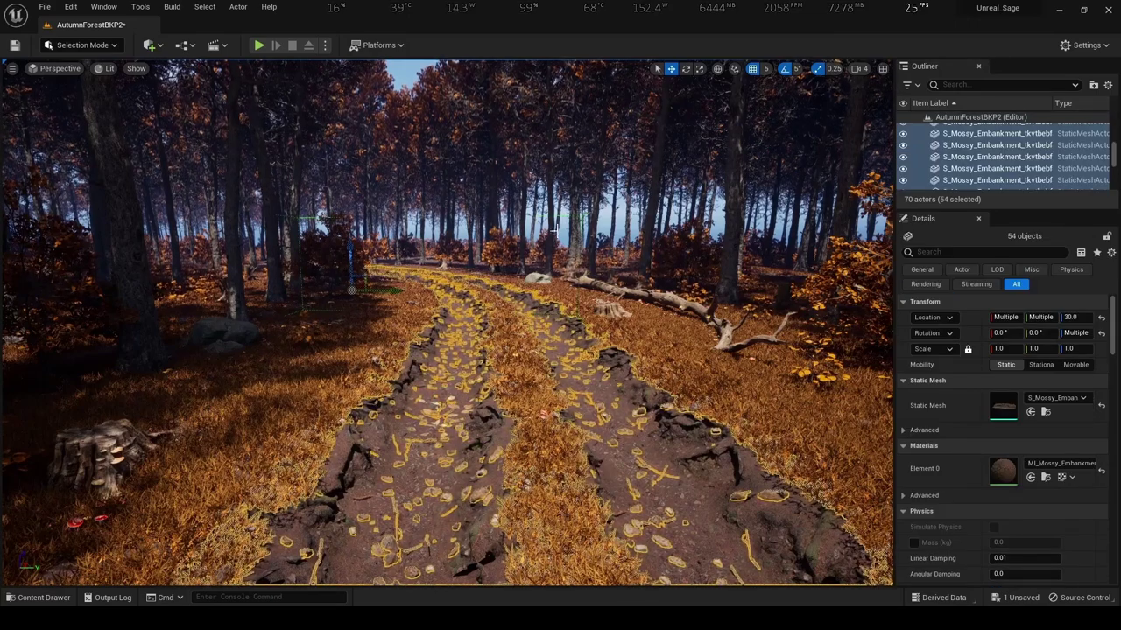
{"action": "left_click", "coordinate": [537, 251]}
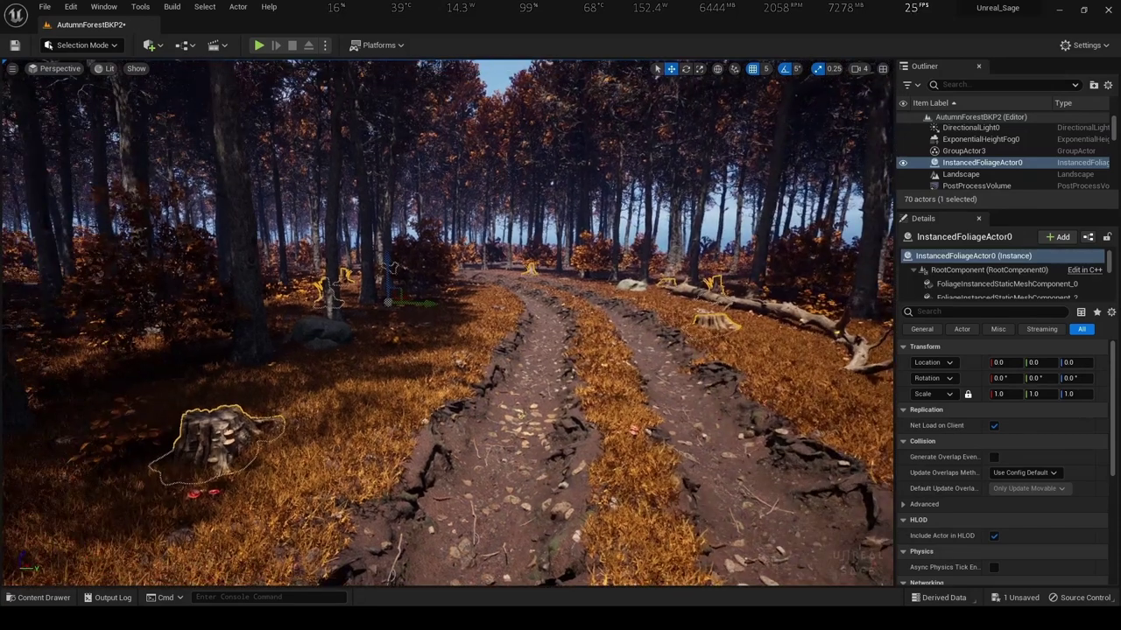
Scale the leaf DecalActor to 0.3 and raise it above the ground on the path
{"action": "left_click", "coordinate": [507, 274]}
{"action": "key", "text": "f"}
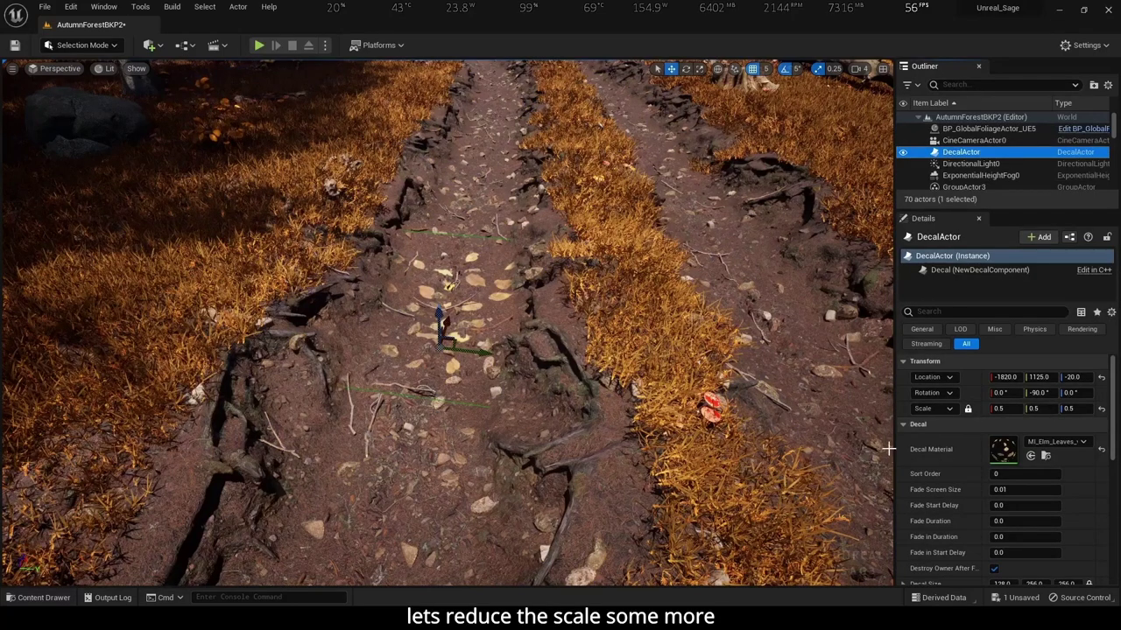
{"action": "left_click", "coordinate": [1002, 404]}
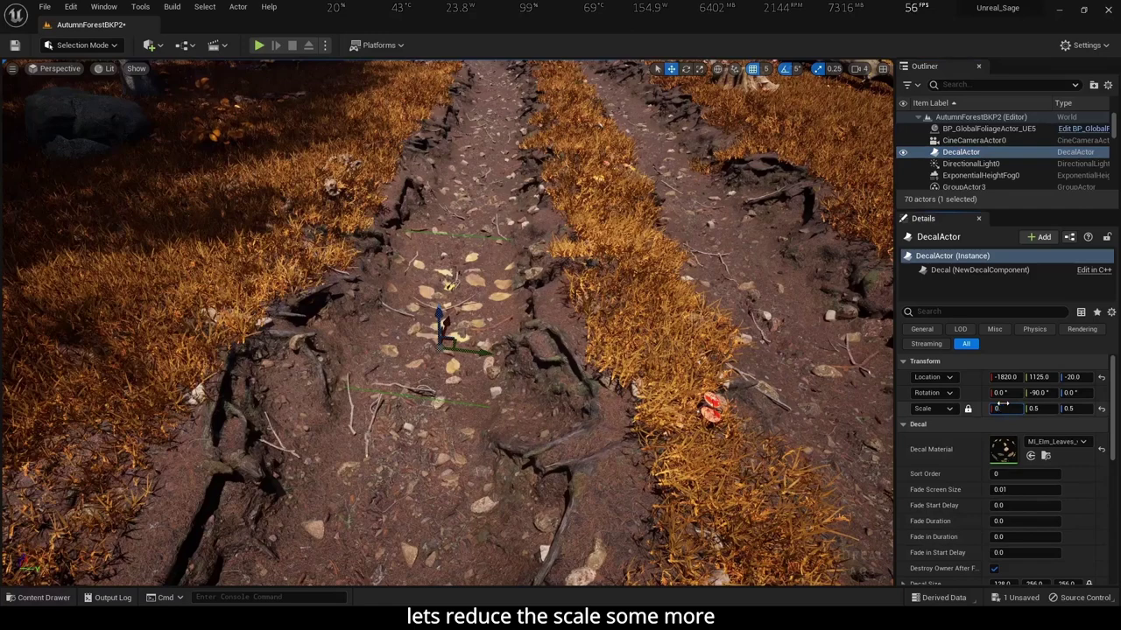
{"action": "type", "text": ".35"}
{"action": "key", "text": "Return"}
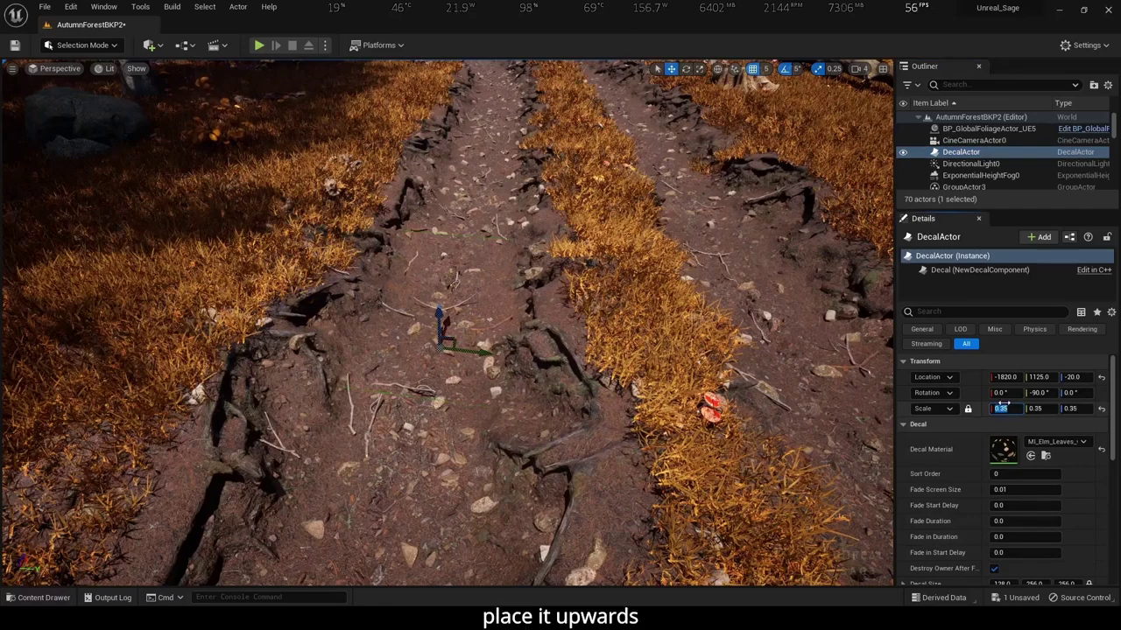
{"action": "left_click_drag", "start_coordinate": [439, 315], "coordinate": [446, 292]}
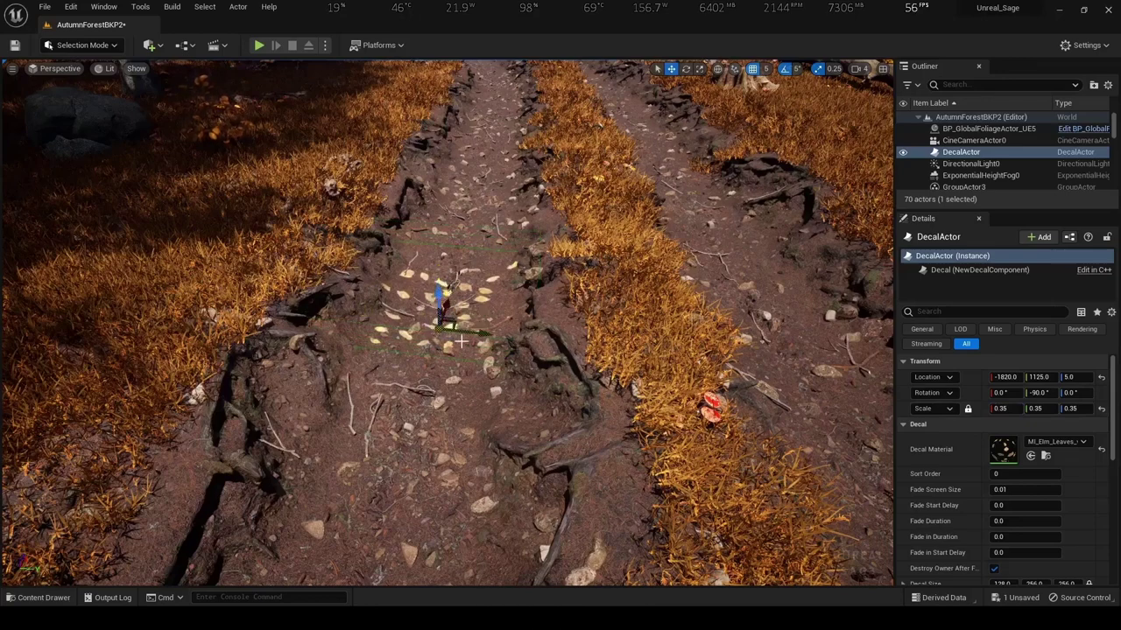
{"action": "left_click", "coordinate": [1000, 408]}
{"action": "type", "text": "0.3"}
{"action": "key", "text": "Return"}
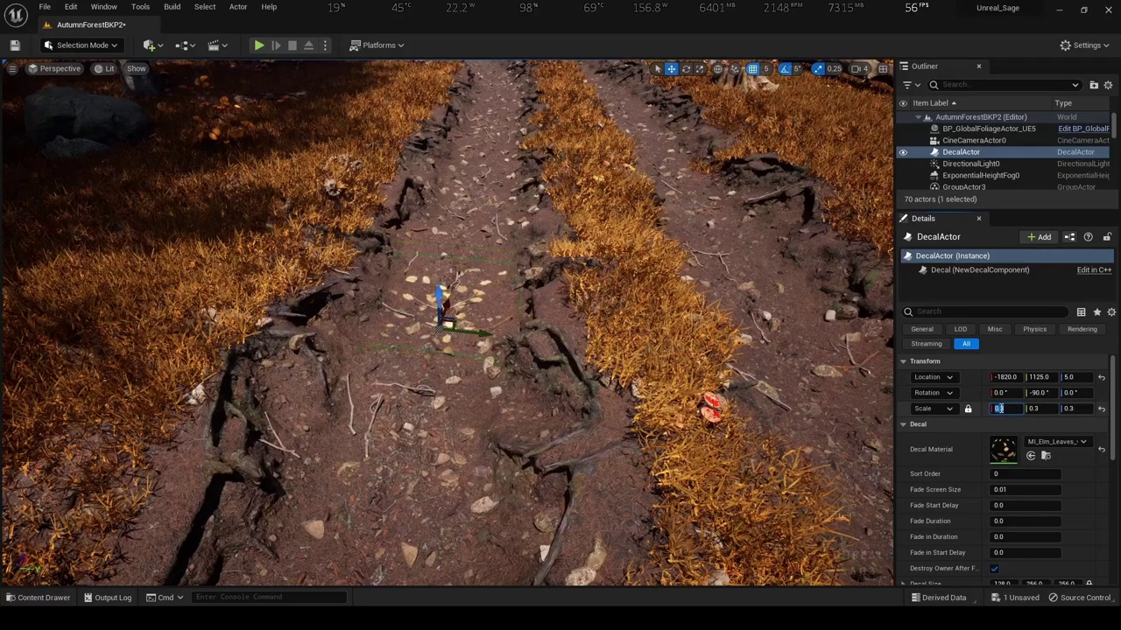
{"action": "left_click_drag", "start_coordinate": [474, 331], "coordinate": [491, 332]}
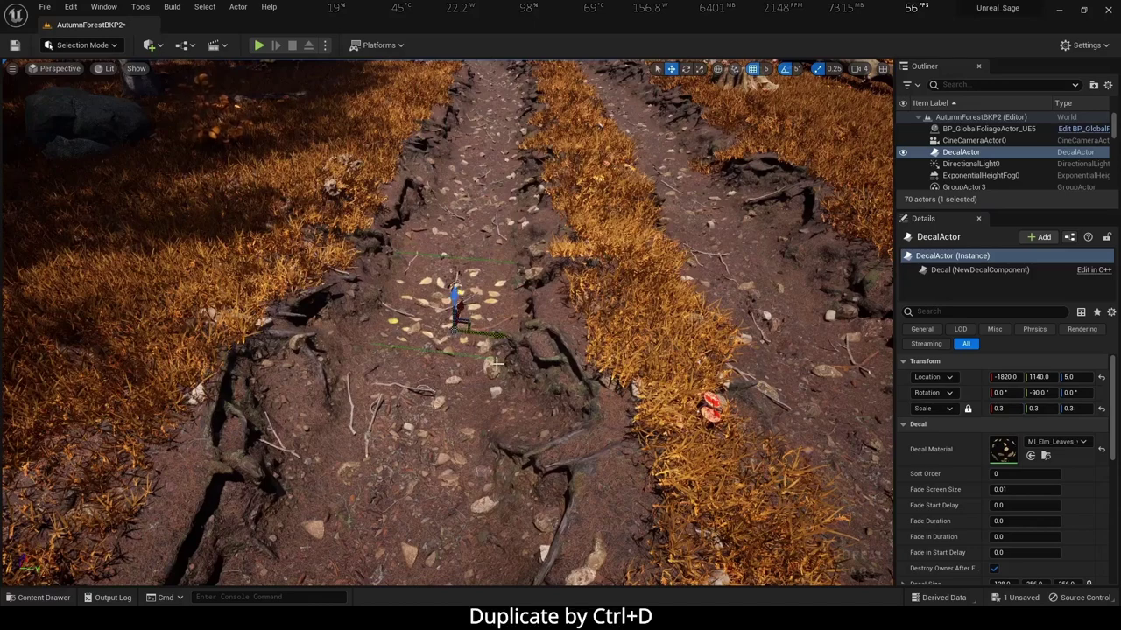
Duplicate the leaf decal onto the right-hand track and further down the path
{"action": "key", "text": "ctrl+d"}
{"action": "left_click_drag", "start_coordinate": [486, 332], "coordinate": [807, 354]}
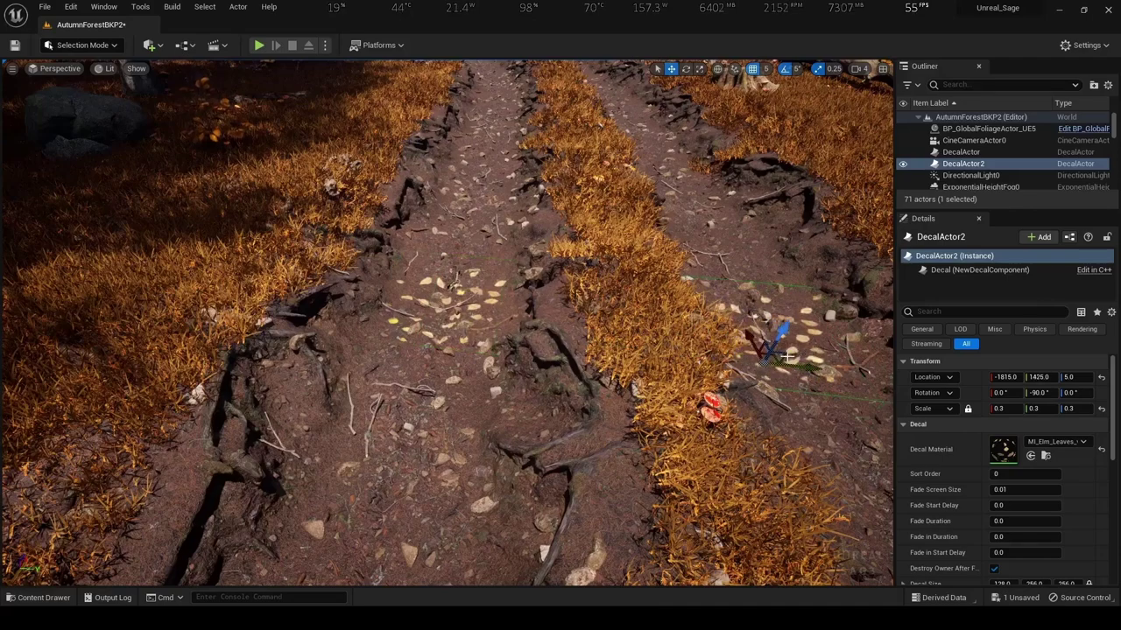
{"action": "right_click_drag", "start_coordinate": [573, 369], "coordinate": [560, 350]}
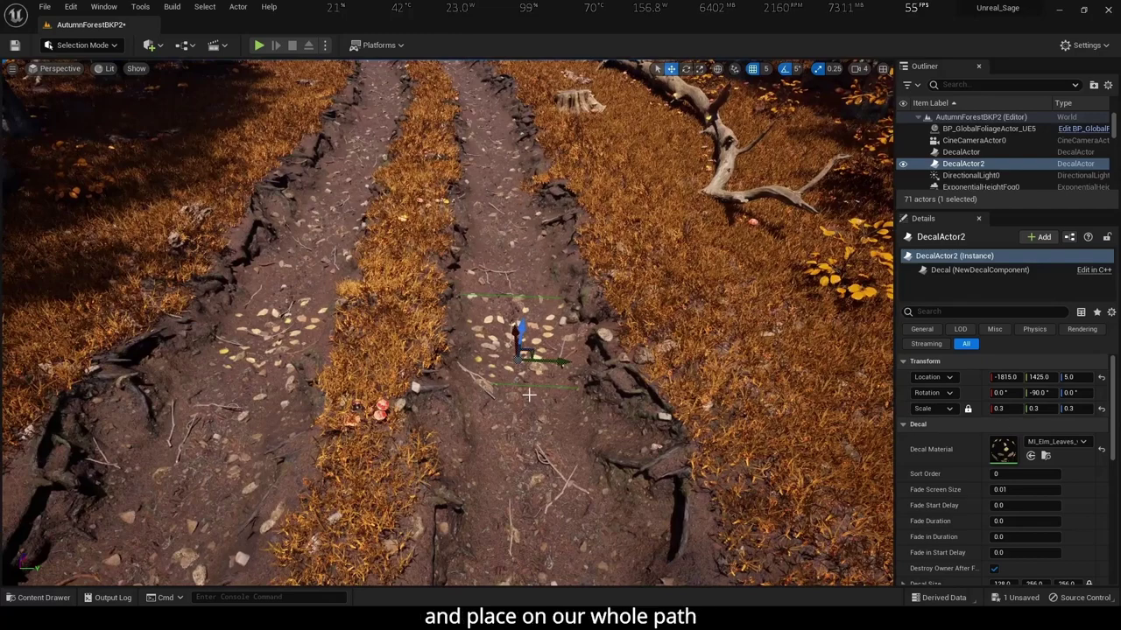
{"action": "left_click_drag", "start_coordinate": [523, 359], "coordinate": [520, 358], "text": "alt"}
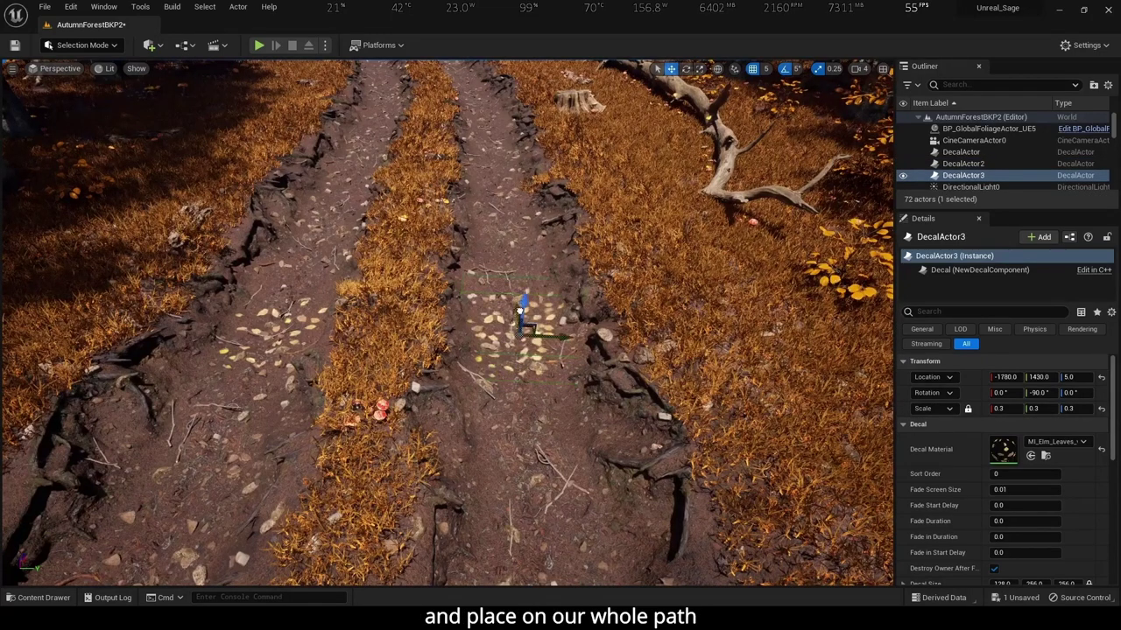
{"action": "left_click_drag", "start_coordinate": [516, 262], "coordinate": [513, 278]}
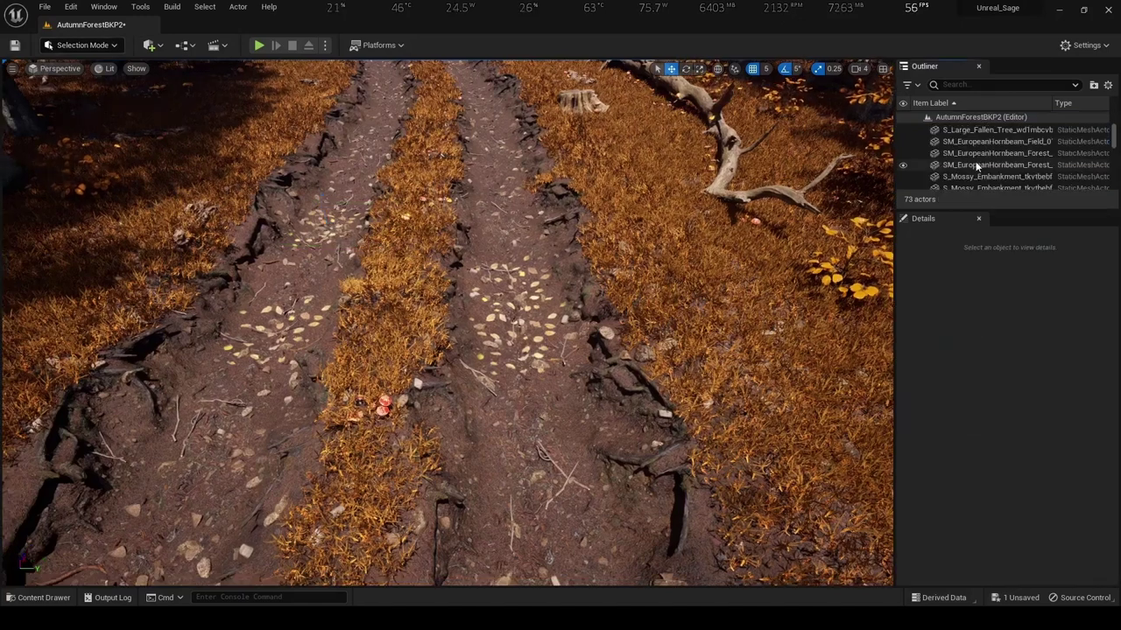
{"action": "mouse_move", "coordinate": [305, 203]}
{"action": "left_mouse_down", "text": "alt"}
{"action": "mouse_move", "coordinate": [274, 308]}
{"action": "mouse_move", "coordinate": [321, 276]}
{"action": "left_mouse_up", "text": "alt"}
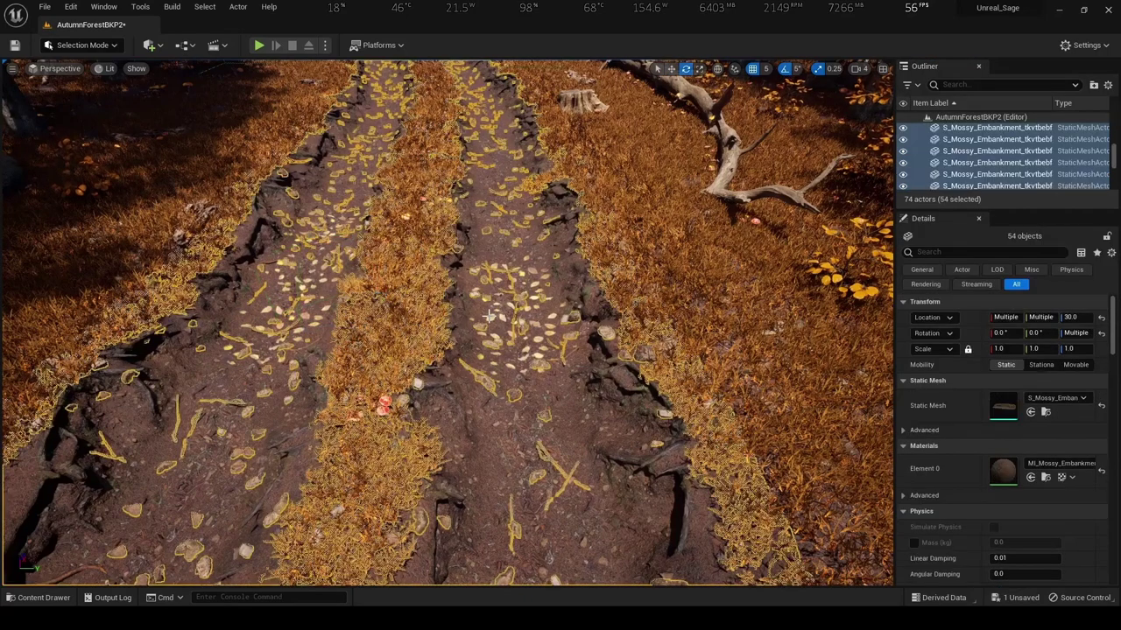
{"action": "scroll", "coordinate": [966, 158], "scroll_direction": "up", "scroll_amount": 1}
{"action": "left_click", "coordinate": [966, 155]}
{"action": "left_click", "coordinate": [964, 162]}
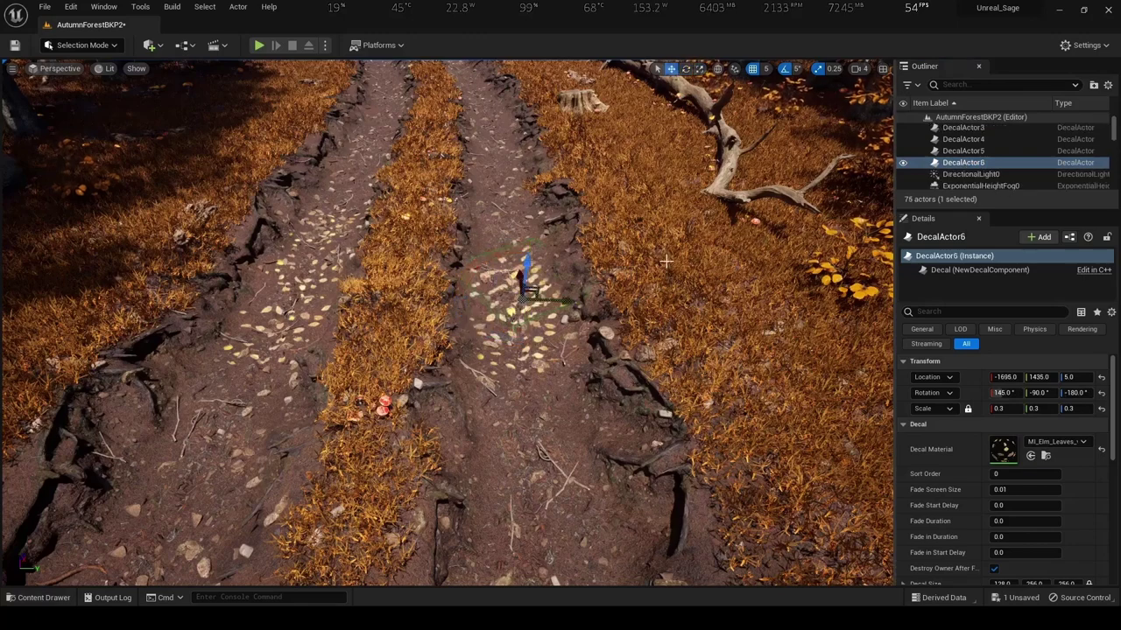
Rotate DecalActor3 by 55 degrees and duplicate it, undoing the misplaced copies
{"action": "key", "text": "e"}
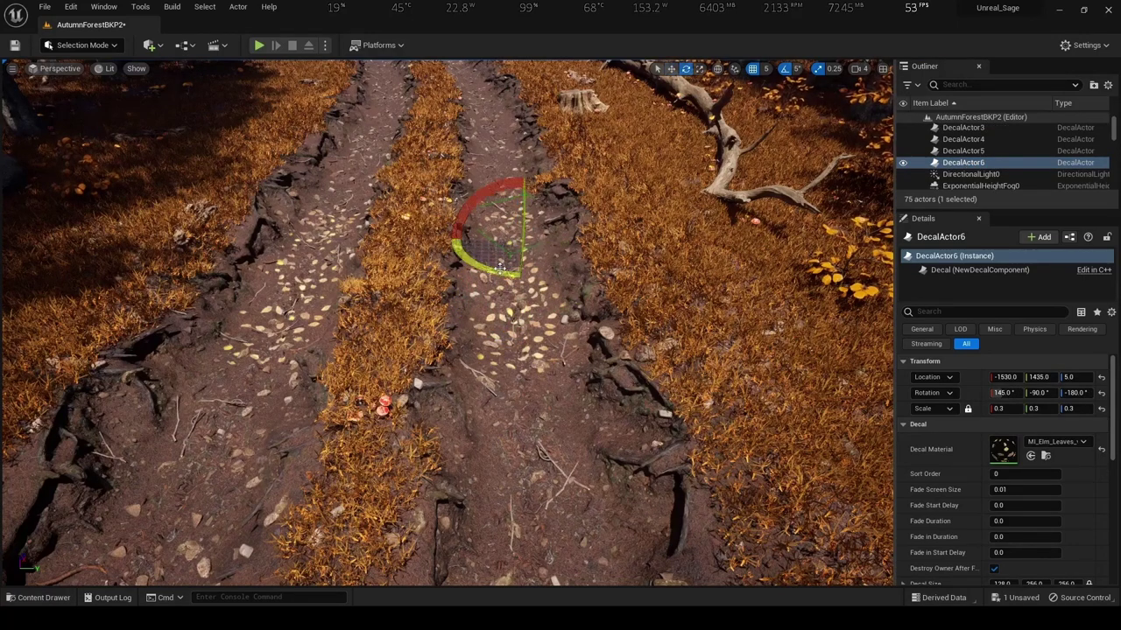
{"action": "left_click_drag", "start_coordinate": [516, 213], "coordinate": [568, 226]}
{"action": "key", "text": "ctrl+d"}
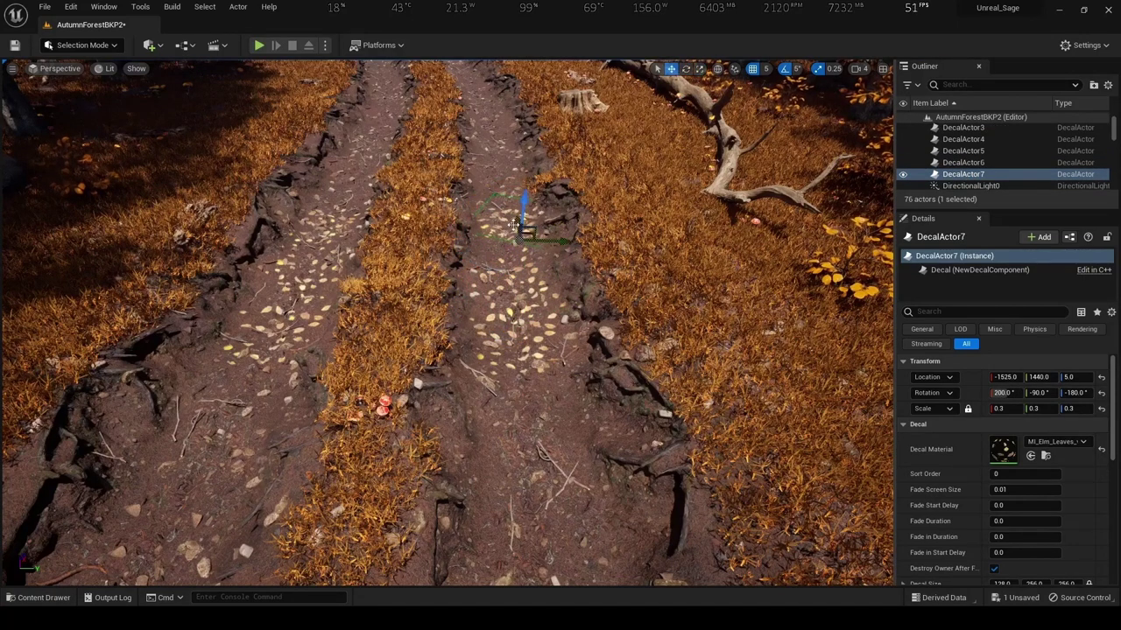
{"action": "key", "text": "ctrl+z"}
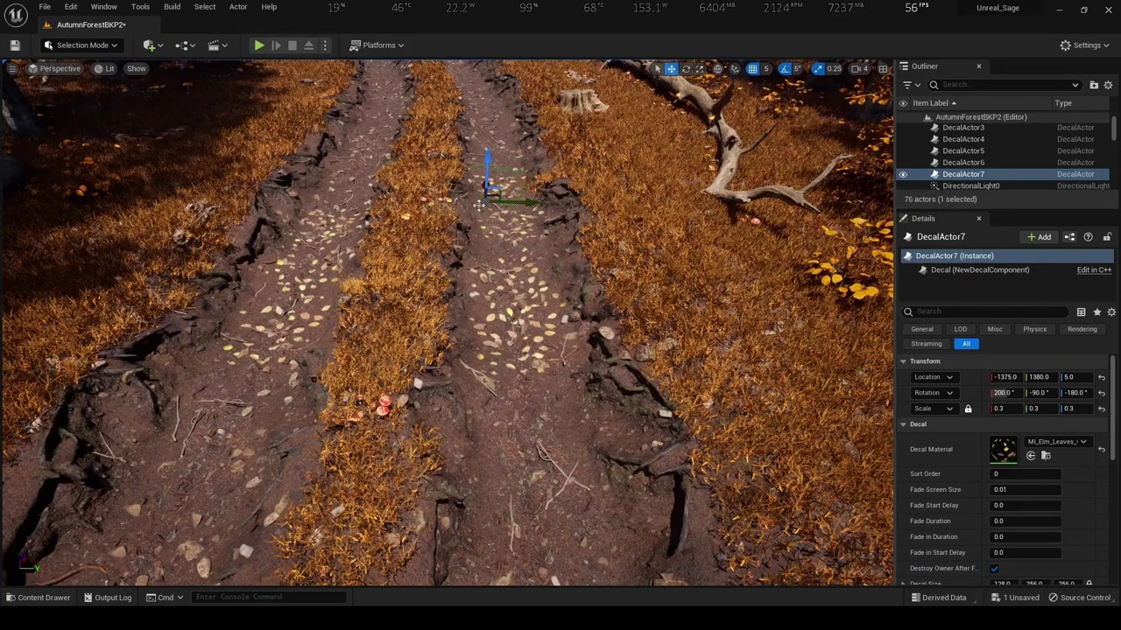
{"action": "key", "text": "ctrl+d"}
{"action": "key", "text": "ctrl+z"}
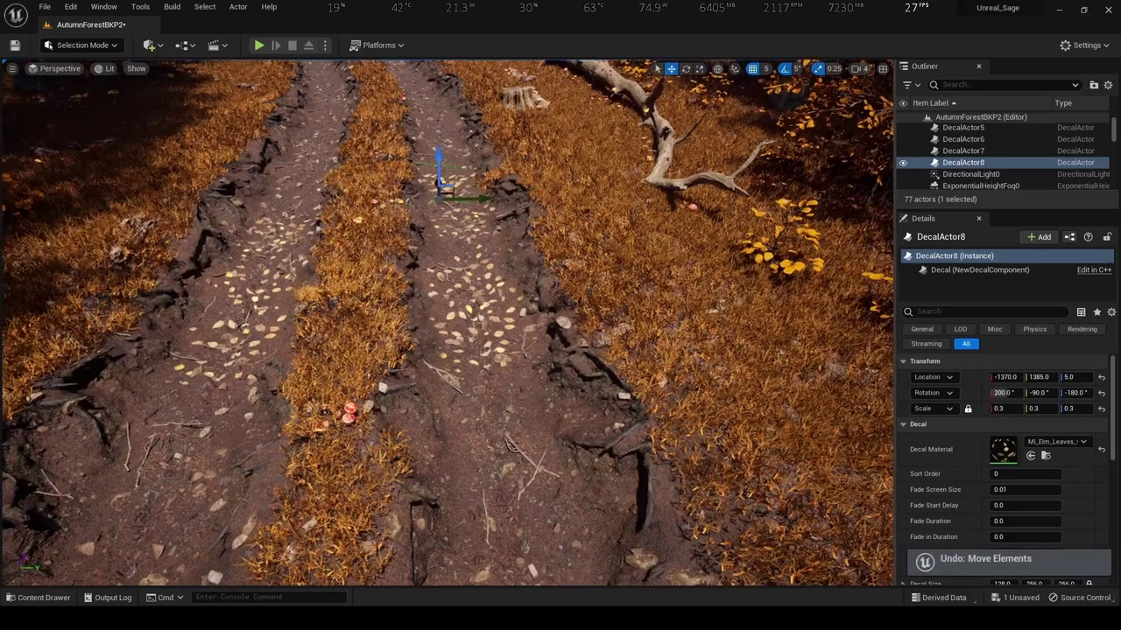
Scatter rotated leaf decal copies further along the right track
{"action": "key", "text": "f"}
{"action": "right_click_drag", "start_coordinate": [560, 468], "coordinate": [562, 525]}
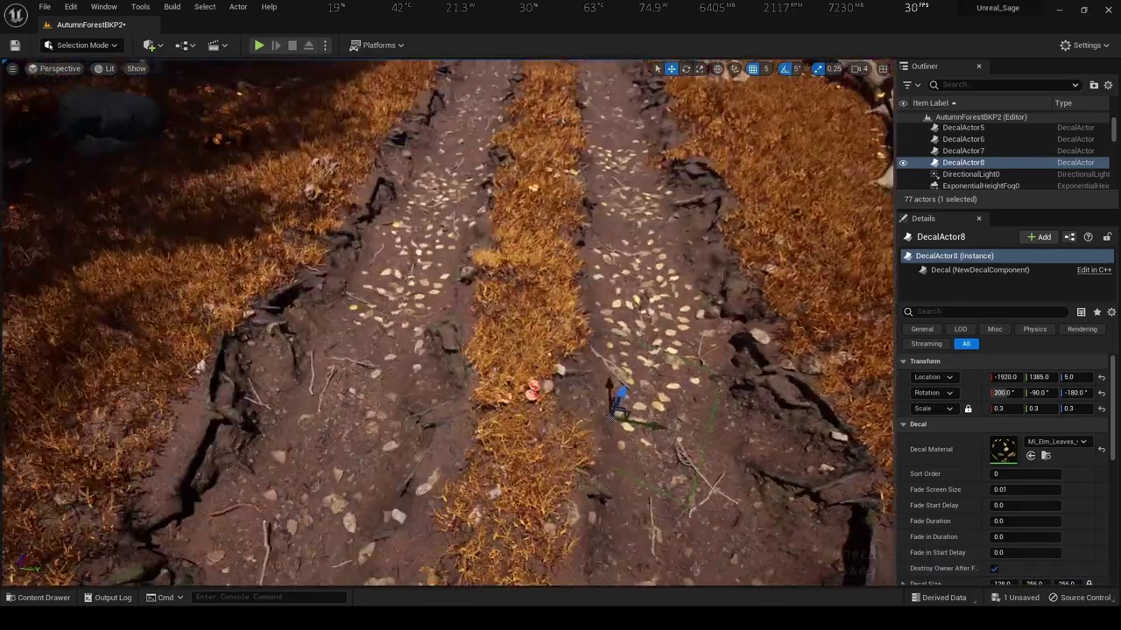
{"action": "left_click_drag", "start_coordinate": [608, 327], "coordinate": [636, 423]}
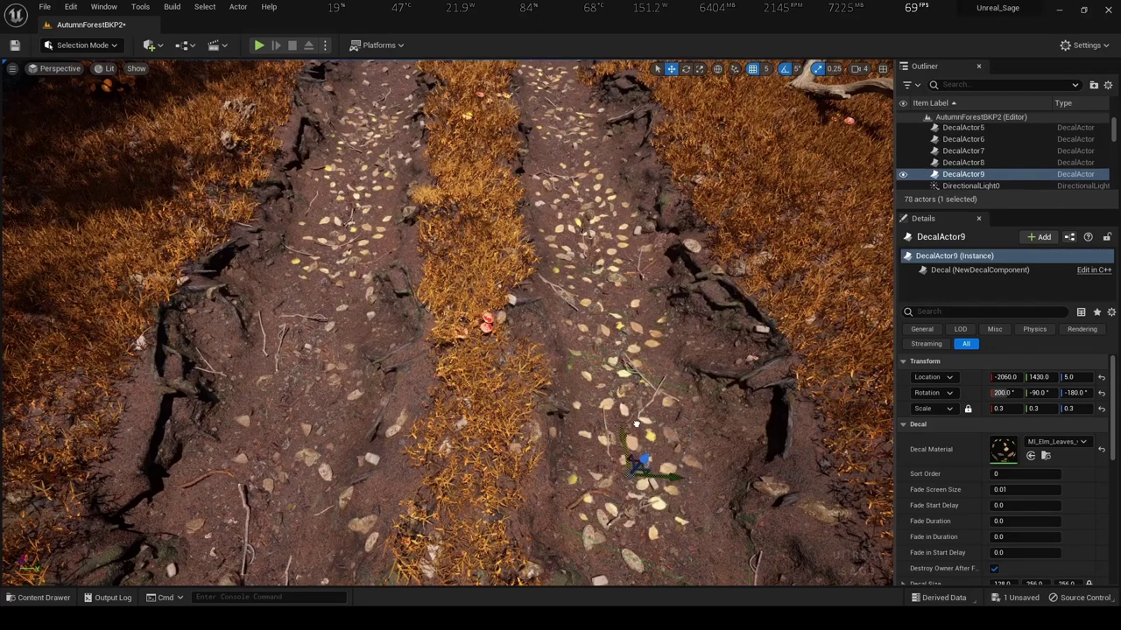
{"action": "left_click_drag", "start_coordinate": [624, 523], "coordinate": [604, 534]}
{"action": "right_click_drag", "start_coordinate": [604, 534], "coordinate": [666, 490]}
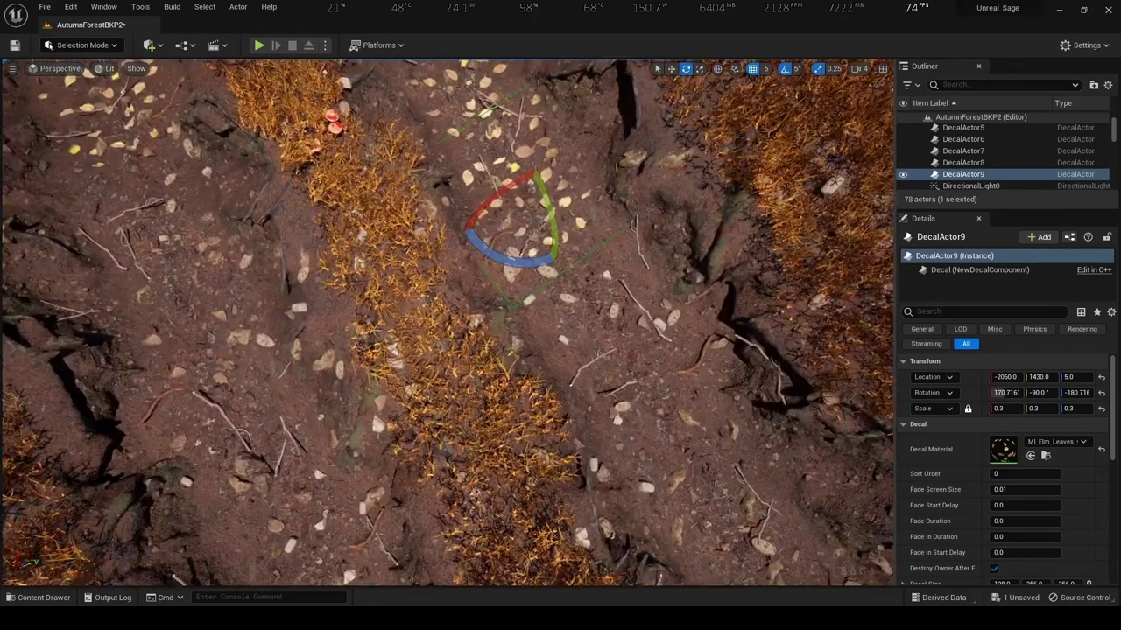
{"action": "mouse_move", "coordinate": [512, 258]}
{"action": "left_mouse_down", "text": "alt"}
{"action": "mouse_move", "coordinate": [516, 179]}
{"action": "mouse_move", "coordinate": [604, 320]}
{"action": "left_mouse_up", "text": "alt"}
{"action": "key", "text": "w"}
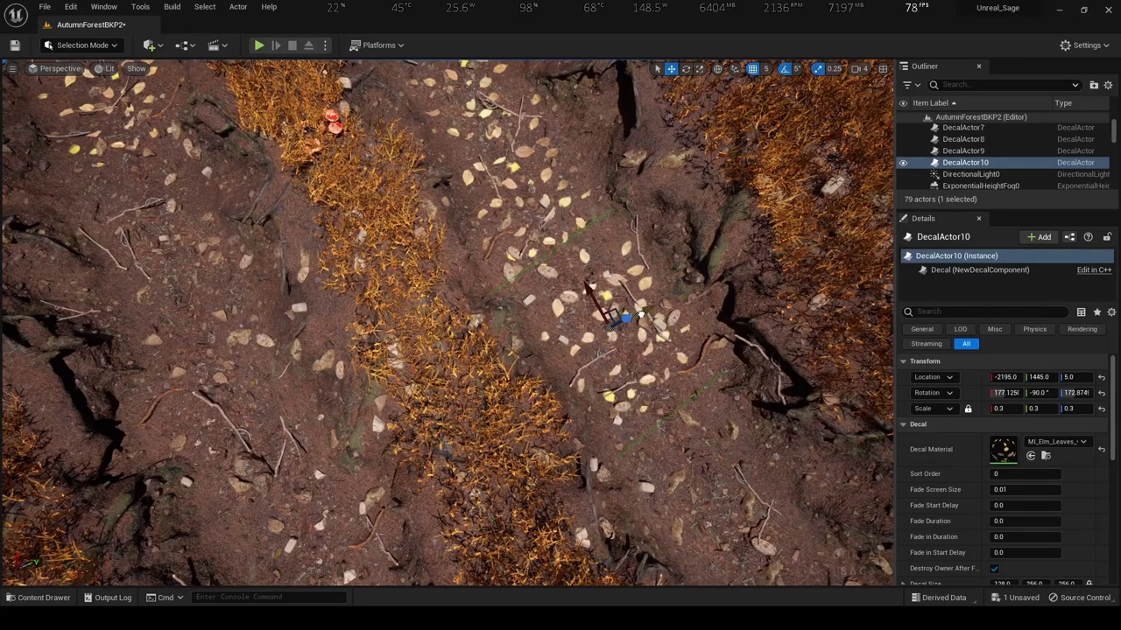
{"action": "left_click_drag", "start_coordinate": [610, 323], "coordinate": [617, 308]}
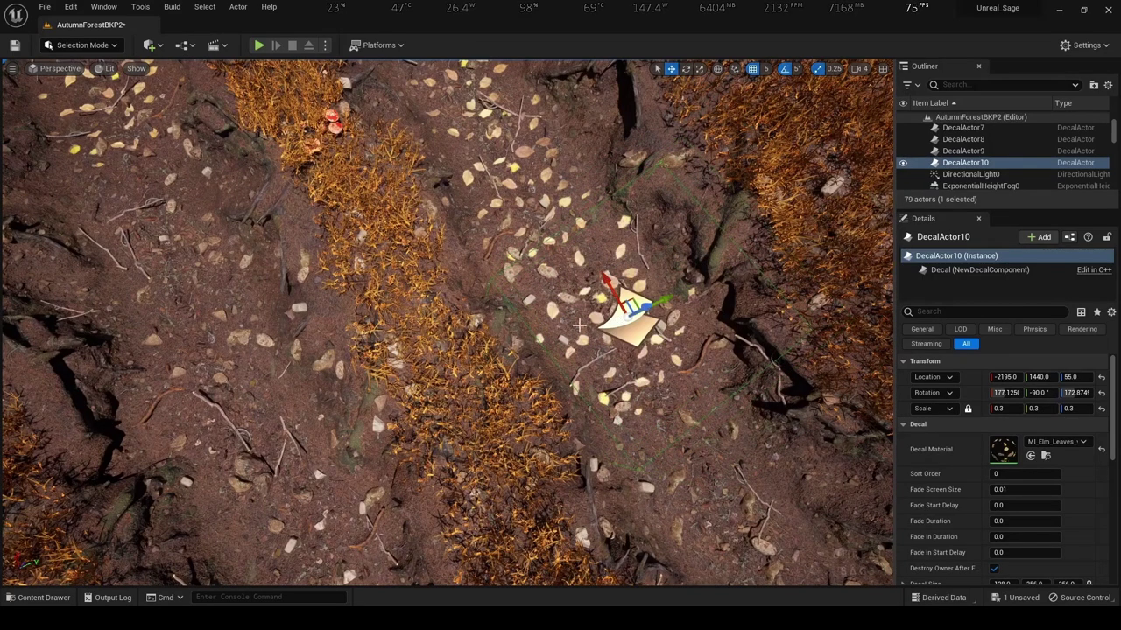
{"action": "mouse_move", "coordinate": [617, 308]}
{"action": "right_mouse_down"}
{"action": "mouse_move", "coordinate": [604, 262]}
{"action": "mouse_move", "coordinate": [582, 394]}
{"action": "mouse_move", "coordinate": [582, 490]}
{"action": "right_mouse_up"}
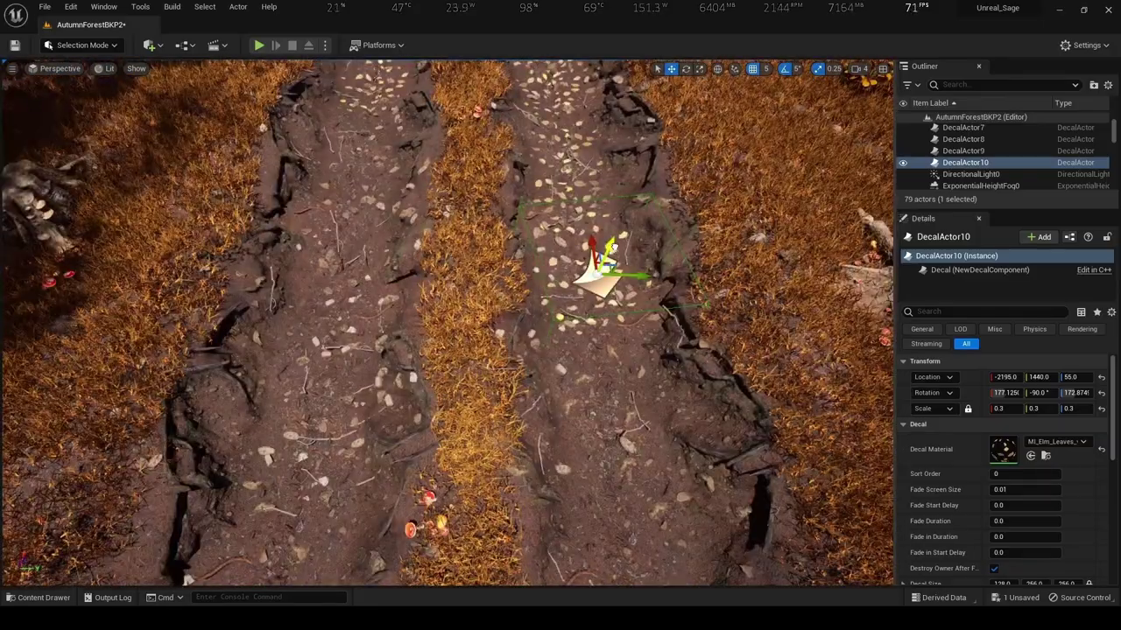
{"action": "mouse_move", "coordinate": [578, 245]}
{"action": "left_mouse_down", "text": "alt"}
{"action": "mouse_move", "coordinate": [666, 386]}
{"action": "mouse_move", "coordinate": [612, 361]}
{"action": "mouse_move", "coordinate": [617, 405]}
{"action": "left_mouse_up", "text": "alt"}
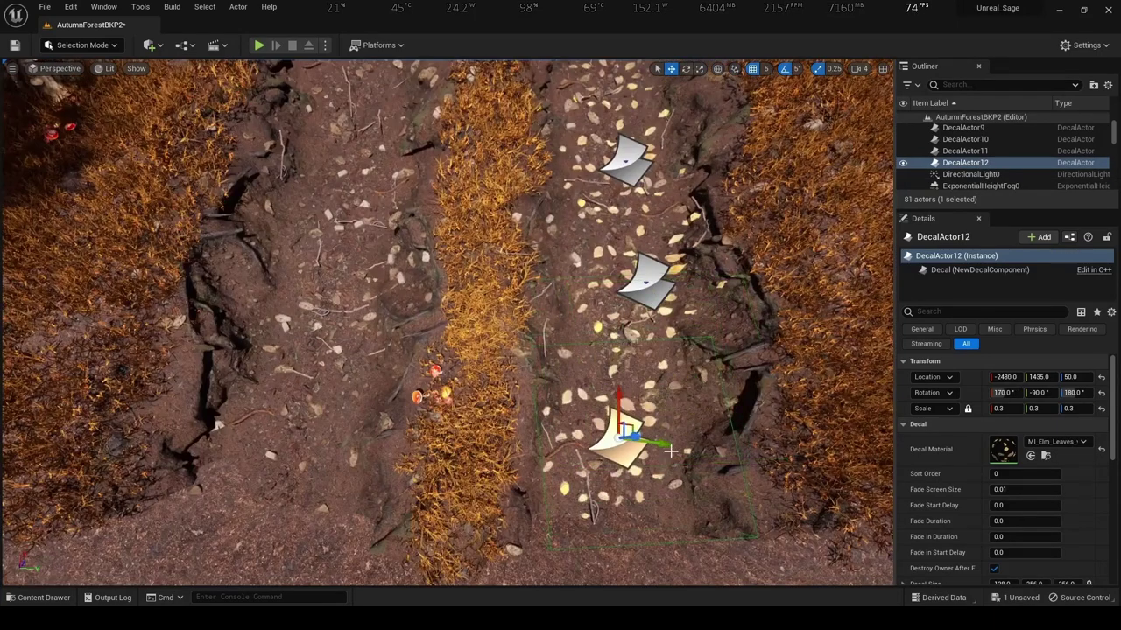
{"action": "right_click_drag", "start_coordinate": [617, 404], "coordinate": [463, 317]}
Copy leaf decals onto the left track, rotating one about -57 degrees
{"action": "left_click_drag", "start_coordinate": [623, 472], "coordinate": [329, 372], "text": "alt"}
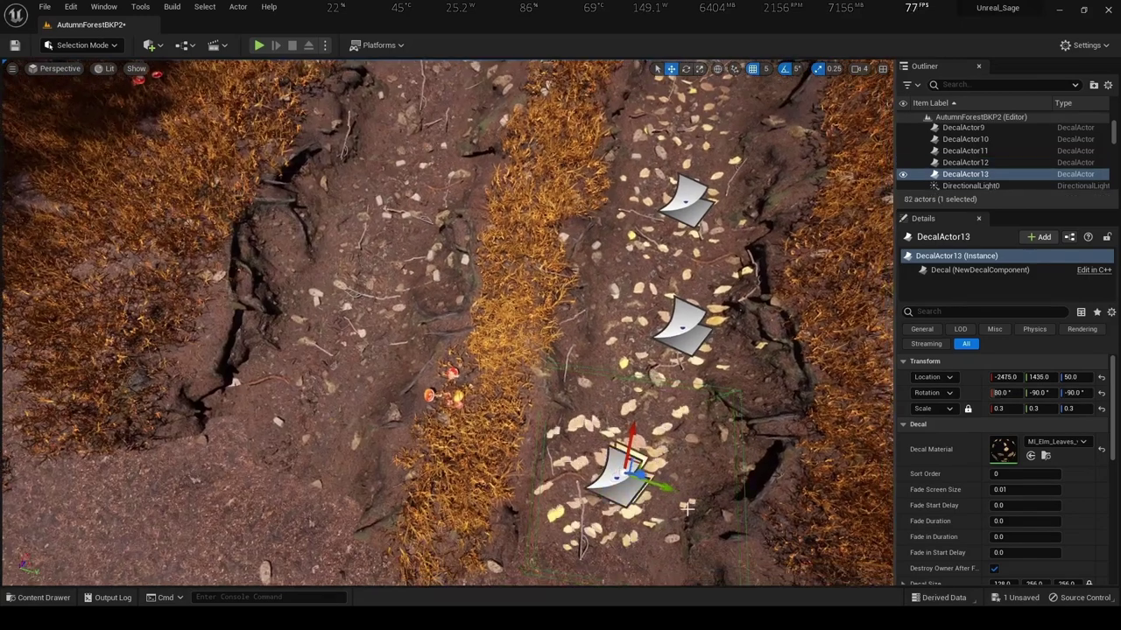
{"action": "key", "text": "e"}
{"action": "mouse_move", "coordinate": [390, 394]}
{"action": "left_mouse_down"}
{"action": "mouse_move", "coordinate": [359, 428]}
{"action": "mouse_move", "coordinate": [290, 420]}
{"action": "left_mouse_up"}
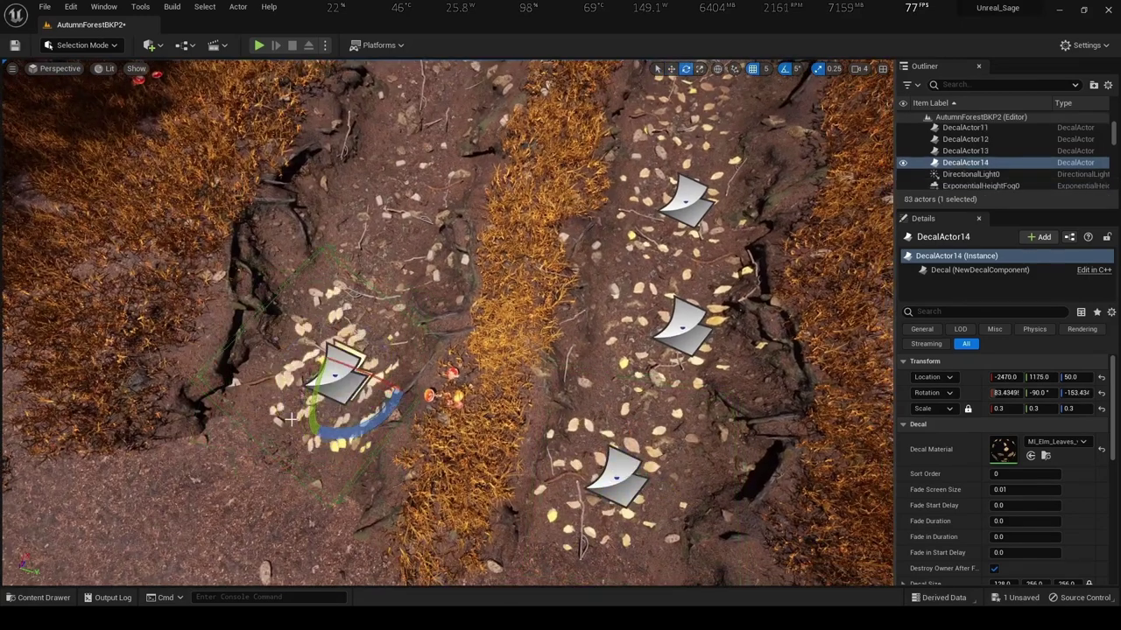
{"action": "left_click_drag", "start_coordinate": [351, 355], "coordinate": [388, 242], "text": "alt"}
{"action": "right_click_drag", "start_coordinate": [388, 242], "coordinate": [352, 424]}
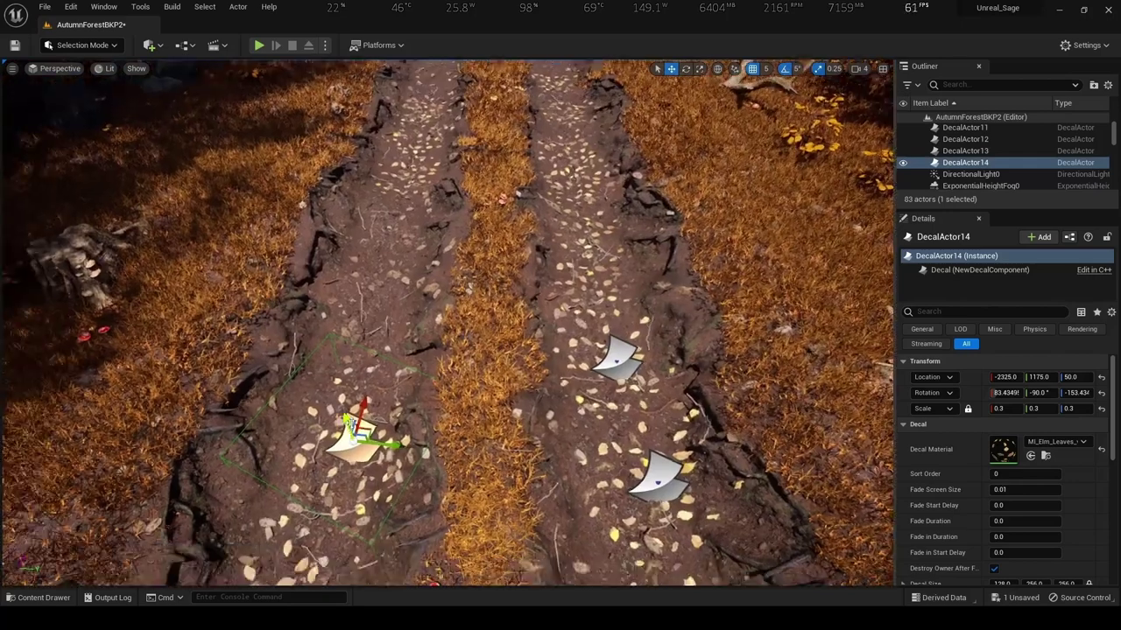
{"action": "left_click_drag", "start_coordinate": [351, 424], "coordinate": [407, 325]}
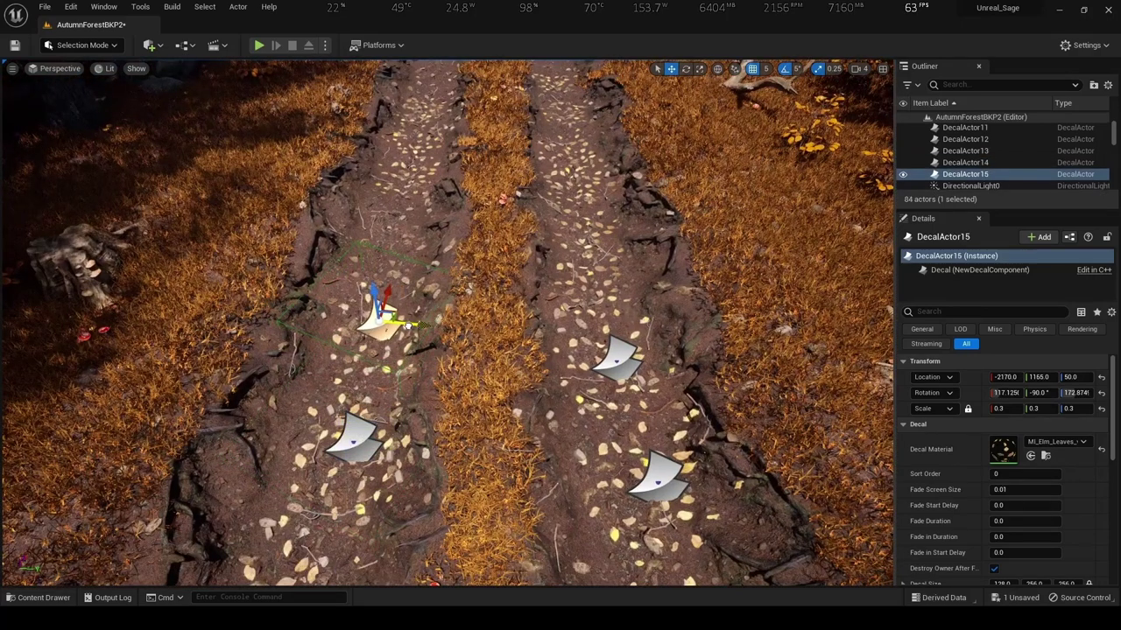
{"action": "key", "text": "w"}
Add several more leaf decal copies further up the path
{"action": "left_click_drag", "start_coordinate": [385, 312], "coordinate": [415, 217], "text": "alt"}
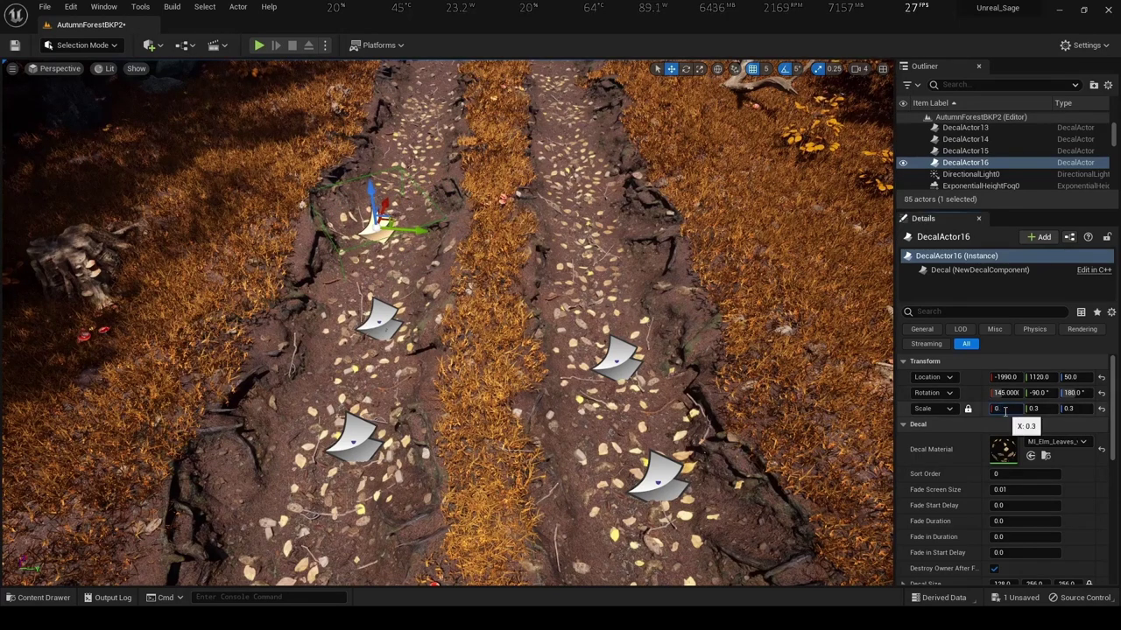
{"action": "right_click_drag", "start_coordinate": [468, 140], "coordinate": [370, 334]}
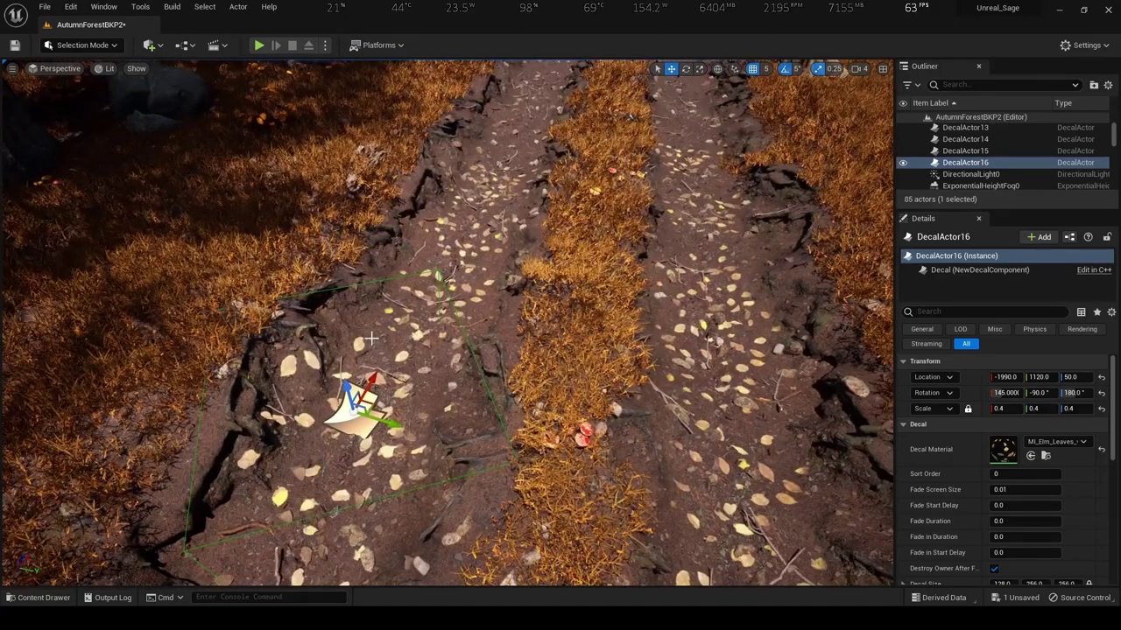
{"action": "left_click_drag", "start_coordinate": [370, 338], "coordinate": [515, 138], "text": "alt"}
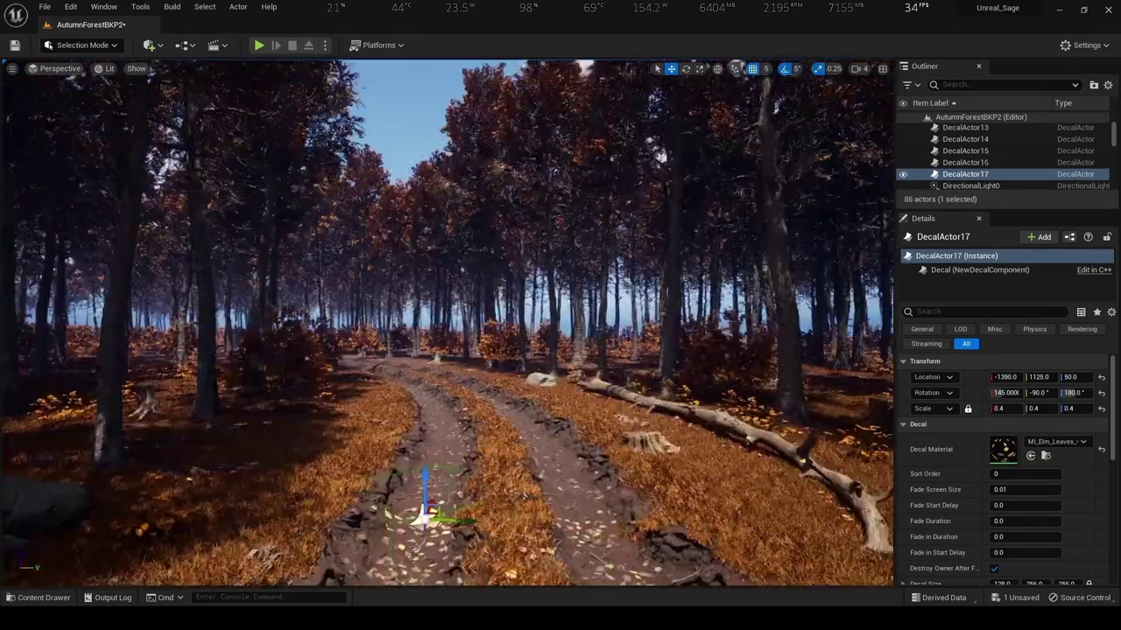
{"action": "right_click_drag", "start_coordinate": [532, 100], "coordinate": [425, 400]}
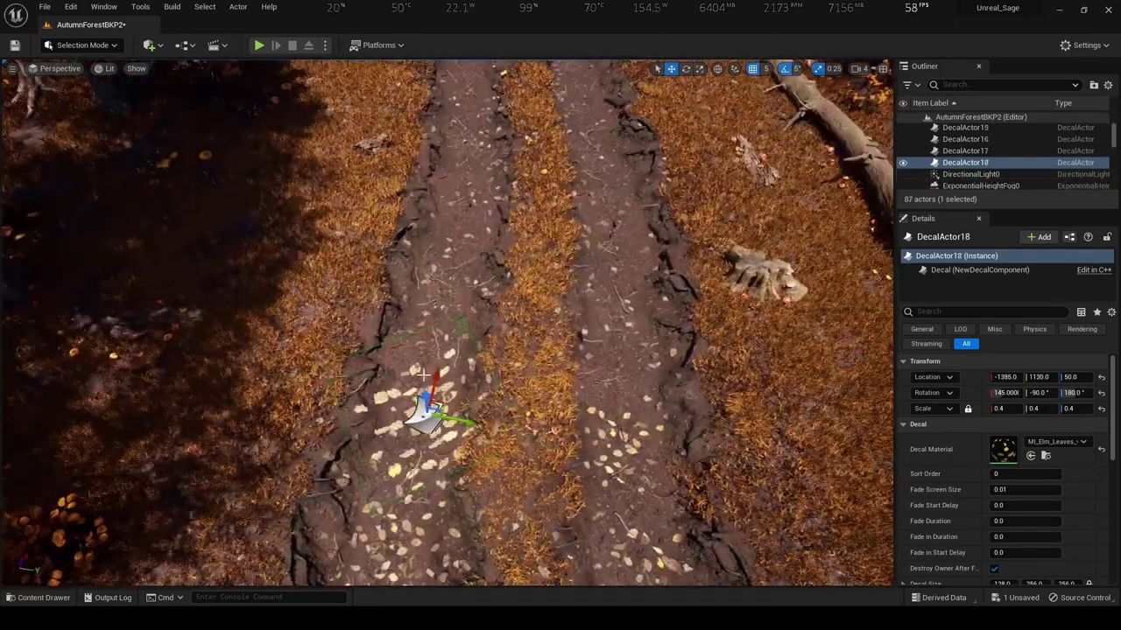
{"action": "mouse_move", "coordinate": [425, 400]}
{"action": "left_mouse_down", "text": "alt"}
{"action": "mouse_move", "coordinate": [426, 416]}
{"action": "mouse_move", "coordinate": [455, 313]}
{"action": "mouse_move", "coordinate": [613, 325]}
{"action": "mouse_move", "coordinate": [617, 226]}
{"action": "left_mouse_up", "text": "alt"}
{"action": "left_click_drag", "start_coordinate": [574, 264], "coordinate": [590, 259], "text": "alt"}
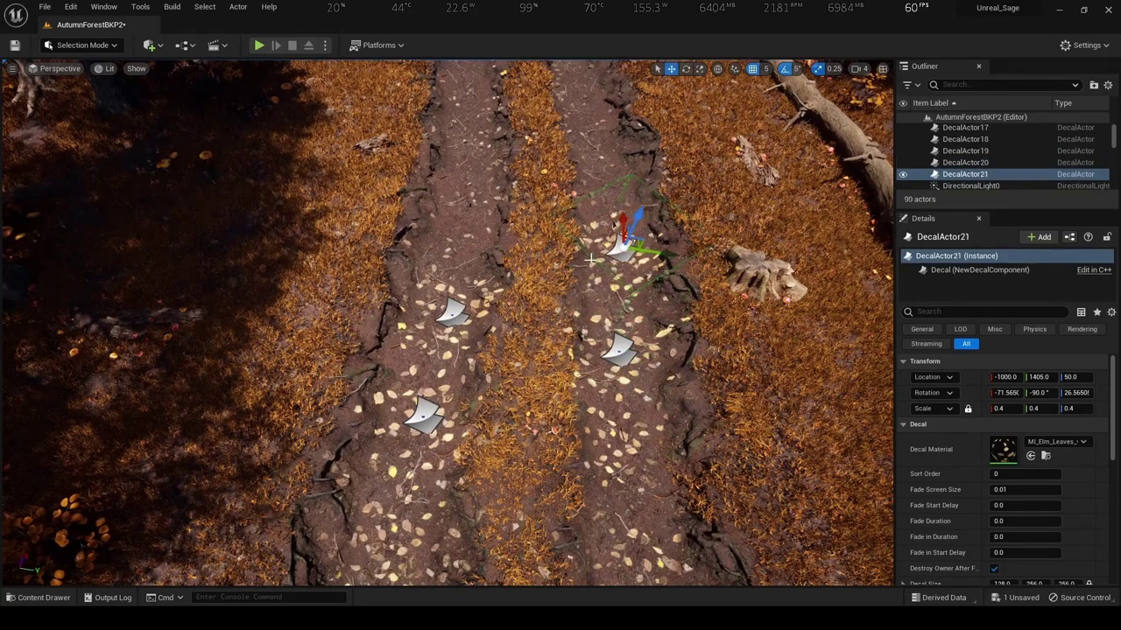
{"action": "mouse_move", "coordinate": [473, 181]}
{"action": "left_mouse_down", "text": "alt"}
{"action": "mouse_move", "coordinate": [477, 151]}
{"action": "mouse_move", "coordinate": [491, 155]}
{"action": "left_mouse_up", "text": "alt"}
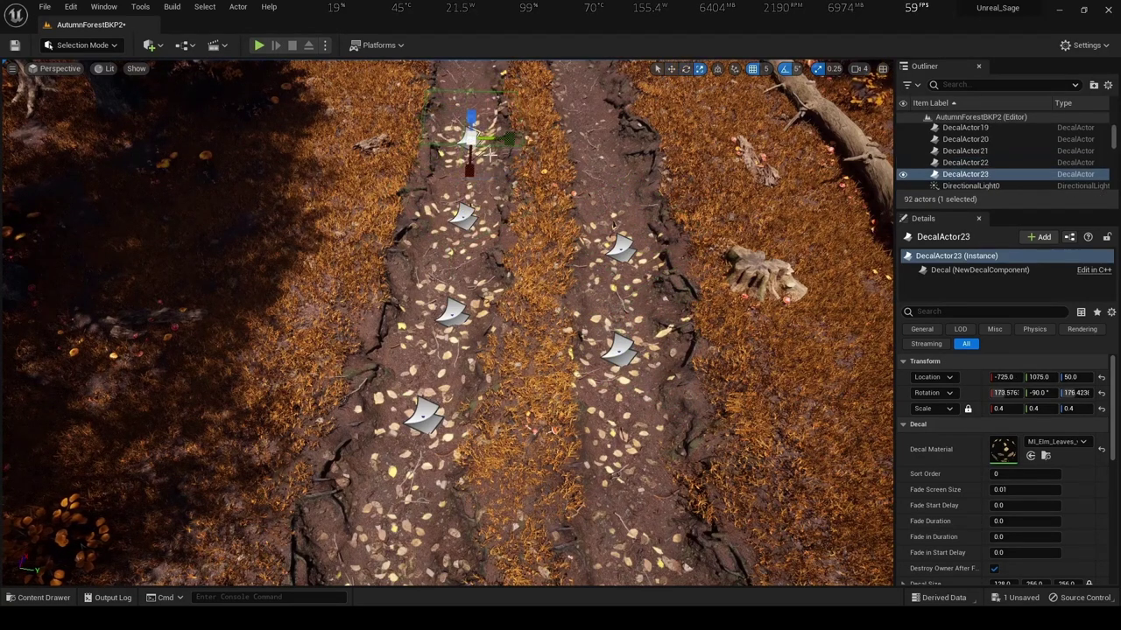
{"action": "left_click_drag", "start_coordinate": [636, 175], "coordinate": [645, 175]}
Duplicate leaf decals along the path, checking them from camera bookmarks 1 and 2
{"action": "key", "text": "1"}
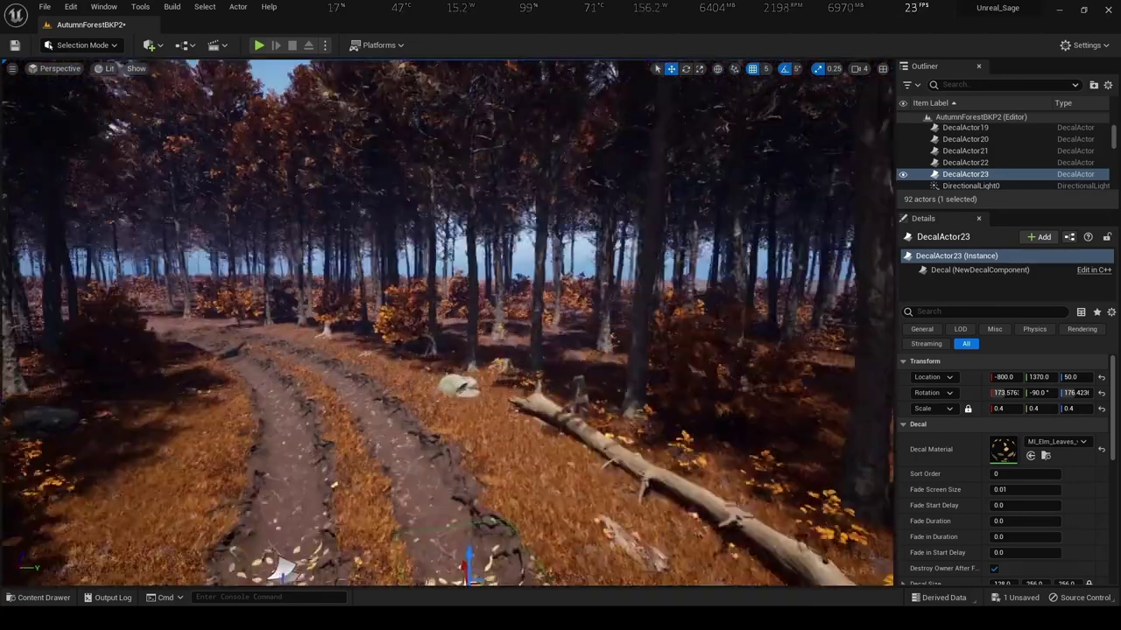
{"action": "key", "text": "2"}
{"action": "mouse_move", "coordinate": [578, 337]}
{"action": "left_mouse_down", "text": "alt"}
{"action": "mouse_move", "coordinate": [591, 325]}
{"action": "mouse_move", "coordinate": [566, 307]}
{"action": "mouse_move", "coordinate": [570, 271]}
{"action": "left_mouse_up", "text": "alt"}
{"action": "key", "text": "e"}
{"action": "left_click_drag", "start_coordinate": [525, 230], "coordinate": [547, 219]}
{"action": "key", "text": "w"}
{"action": "left_click_drag", "start_coordinate": [570, 262], "coordinate": [438, 250], "text": "alt"}
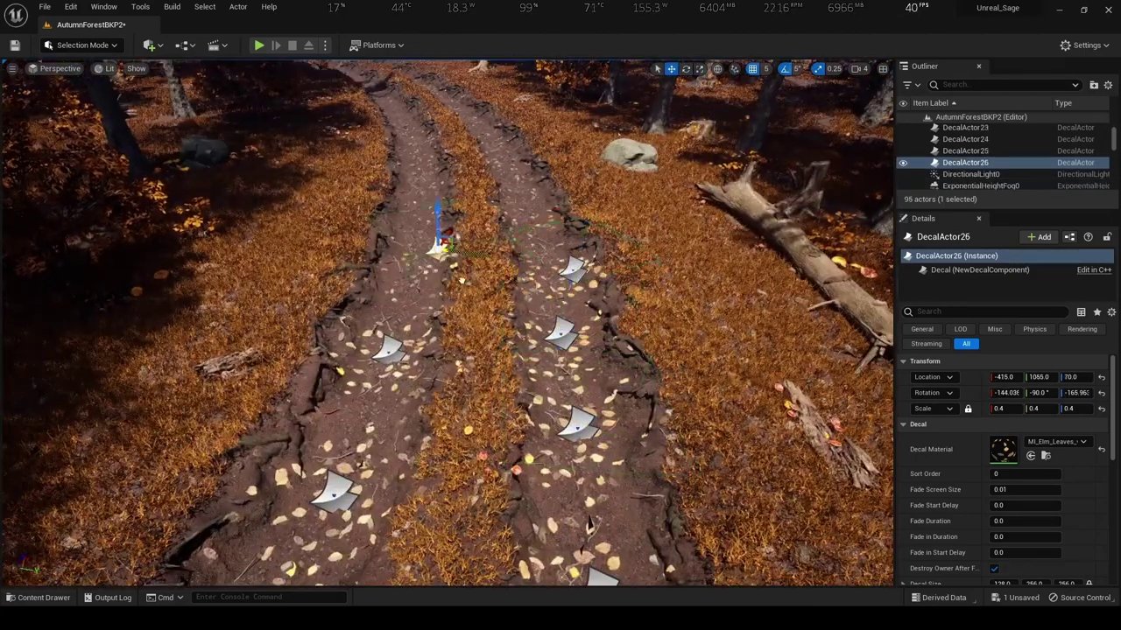
{"action": "key", "text": "1"}
{"action": "key", "text": "2"}
{"action": "mouse_move", "coordinate": [451, 383]}
{"action": "left_mouse_down", "text": "alt"}
{"action": "mouse_move", "coordinate": [580, 376]}
{"action": "mouse_move", "coordinate": [587, 315]}
{"action": "mouse_move", "coordinate": [566, 263]}
{"action": "mouse_move", "coordinate": [471, 299]}
{"action": "mouse_move", "coordinate": [477, 263]}
{"action": "mouse_move", "coordinate": [451, 293]}
{"action": "mouse_move", "coordinate": [457, 320]}
{"action": "mouse_move", "coordinate": [496, 219]}
{"action": "left_mouse_up", "text": "alt"}
{"action": "key", "text": "e"}
{"action": "key", "text": "w"}
{"action": "key", "text": "e"}
{"action": "key", "text": "w"}
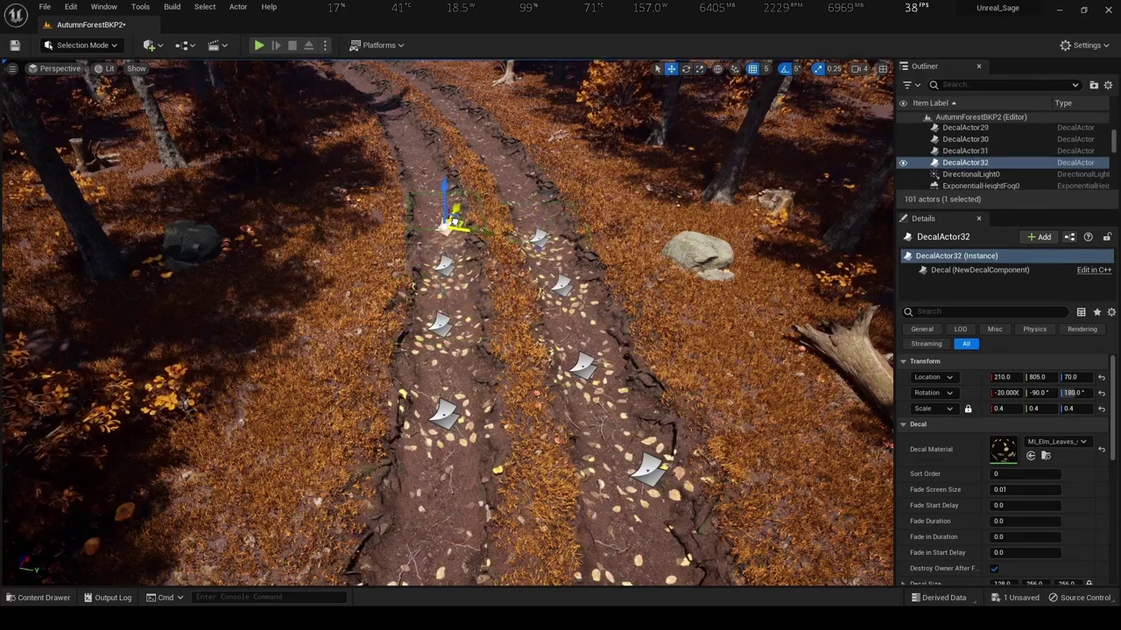
Add more leaf decal copies farther along the path and up the right track
{"action": "scroll", "coordinate": [496, 219], "scroll_direction": "up", "scroll_amount": 5}
{"action": "mouse_move", "coordinate": [475, 301]}
{"action": "left_mouse_down", "text": "alt"}
{"action": "mouse_move", "coordinate": [518, 260]}
{"action": "mouse_move", "coordinate": [568, 293]}
{"action": "left_mouse_up", "text": "alt"}
{"action": "scroll", "coordinate": [492, 324], "scroll_direction": "up", "scroll_amount": 3}
{"action": "mouse_move", "coordinate": [483, 376]}
{"action": "left_mouse_down", "text": "alt"}
{"action": "mouse_move", "coordinate": [504, 381]}
{"action": "mouse_move", "coordinate": [674, 328]}
{"action": "mouse_move", "coordinate": [509, 284]}
{"action": "mouse_move", "coordinate": [630, 247]}
{"action": "left_mouse_up", "text": "alt"}
{"action": "scroll", "coordinate": [630, 247], "scroll_direction": "up", "scroll_amount": 3}
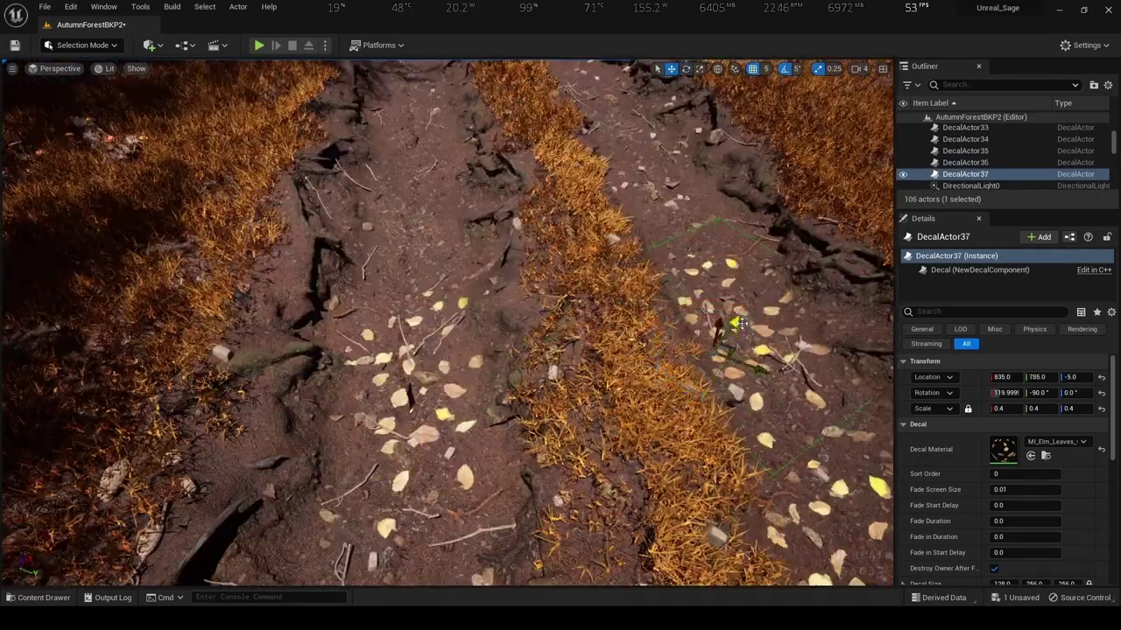
{"action": "mouse_move", "coordinate": [736, 333]}
{"action": "left_mouse_down", "text": "alt"}
{"action": "mouse_move", "coordinate": [667, 392]}
{"action": "mouse_move", "coordinate": [437, 201]}
{"action": "left_mouse_up", "text": "alt"}
{"action": "scroll", "coordinate": [437, 201], "scroll_direction": "down", "scroll_amount": 3}
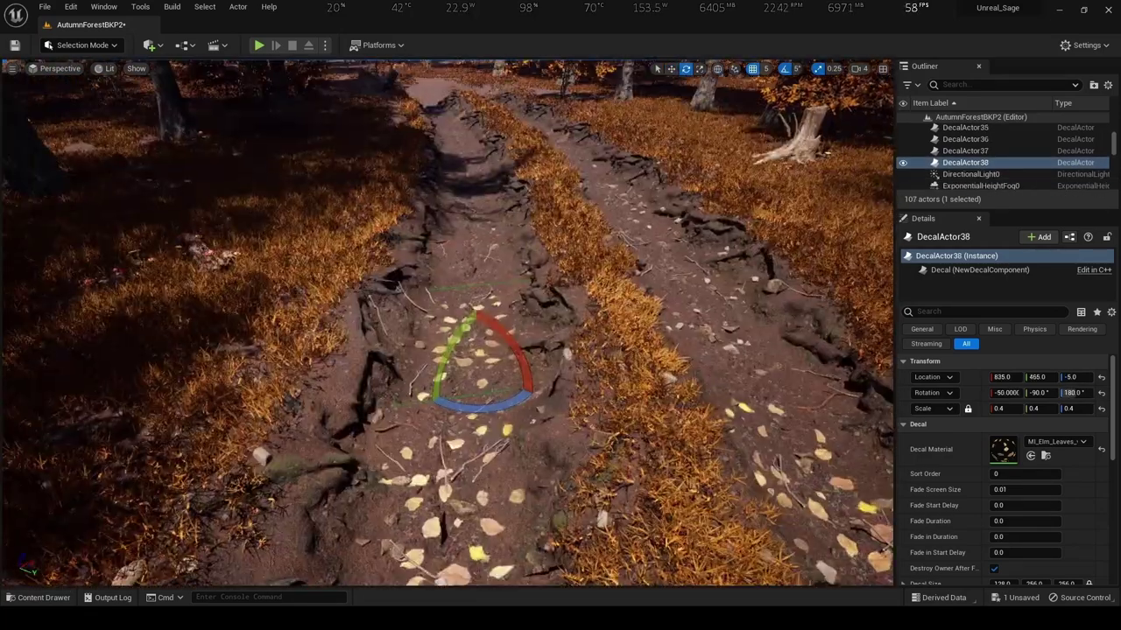
{"action": "left_click_drag", "start_coordinate": [476, 363], "coordinate": [608, 296]}
{"action": "mouse_move", "coordinate": [645, 339]}
{"action": "left_mouse_down", "text": "alt"}
{"action": "mouse_move", "coordinate": [472, 262]}
{"action": "mouse_move", "coordinate": [661, 258]}
{"action": "mouse_move", "coordinate": [644, 395]}
{"action": "left_mouse_up", "text": "alt"}
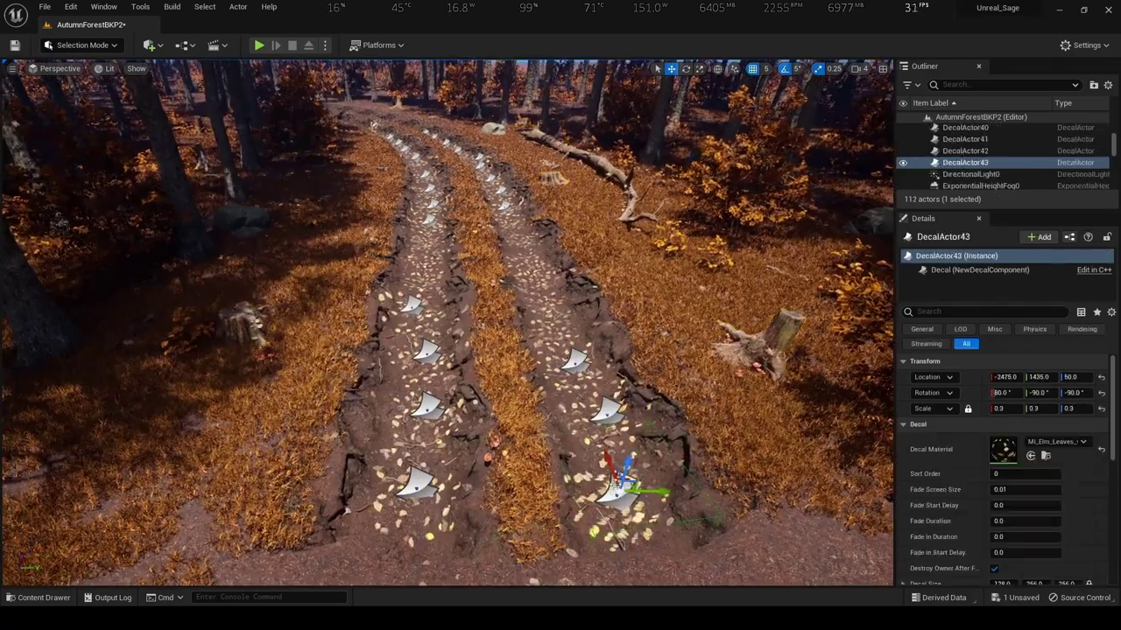
{"action": "mouse_move", "coordinate": [617, 480]}
{"action": "left_mouse_down"}
{"action": "mouse_move", "coordinate": [667, 432]}
{"action": "mouse_move", "coordinate": [650, 370]}
{"action": "mouse_move", "coordinate": [612, 312]}
{"action": "left_mouse_up"}
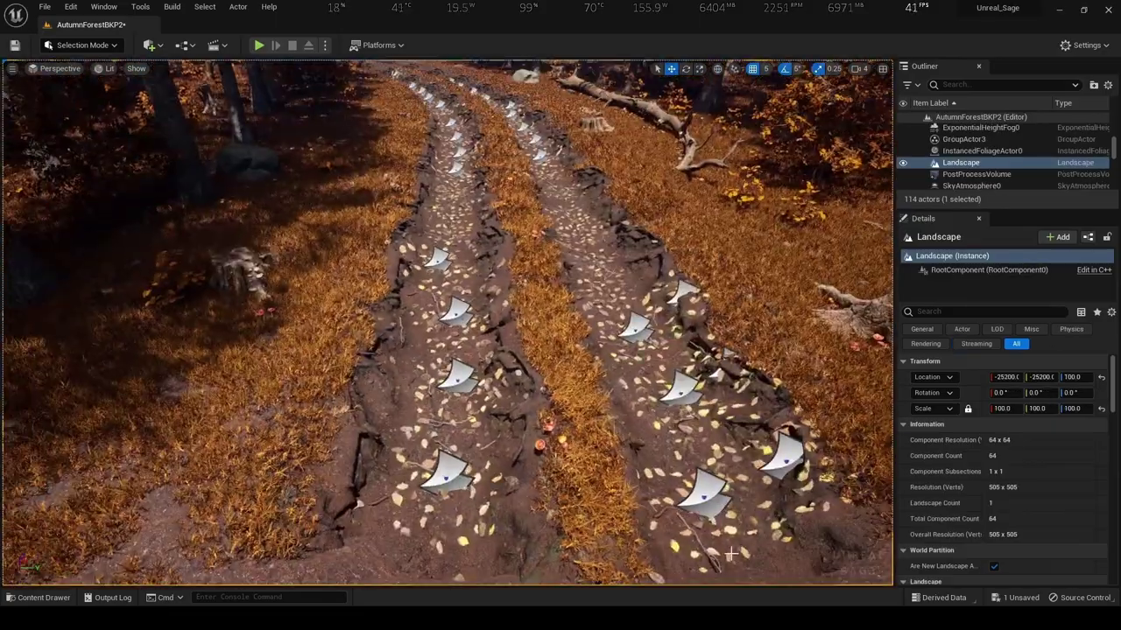
Copy decals up the right track and onto the left track, then save the level
{"action": "left_click", "coordinate": [776, 450]}
{"action": "left_click_drag", "start_coordinate": [775, 449], "coordinate": [523, 248], "text": "alt"}
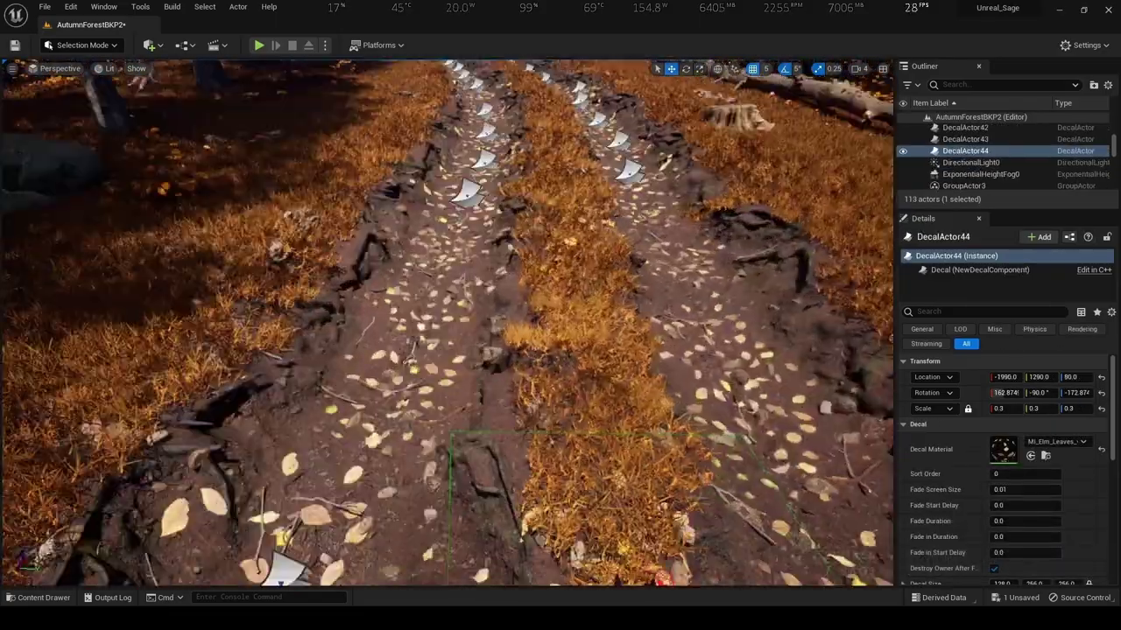
{"action": "left_click_drag", "start_coordinate": [537, 425], "coordinate": [700, 261], "text": "alt"}
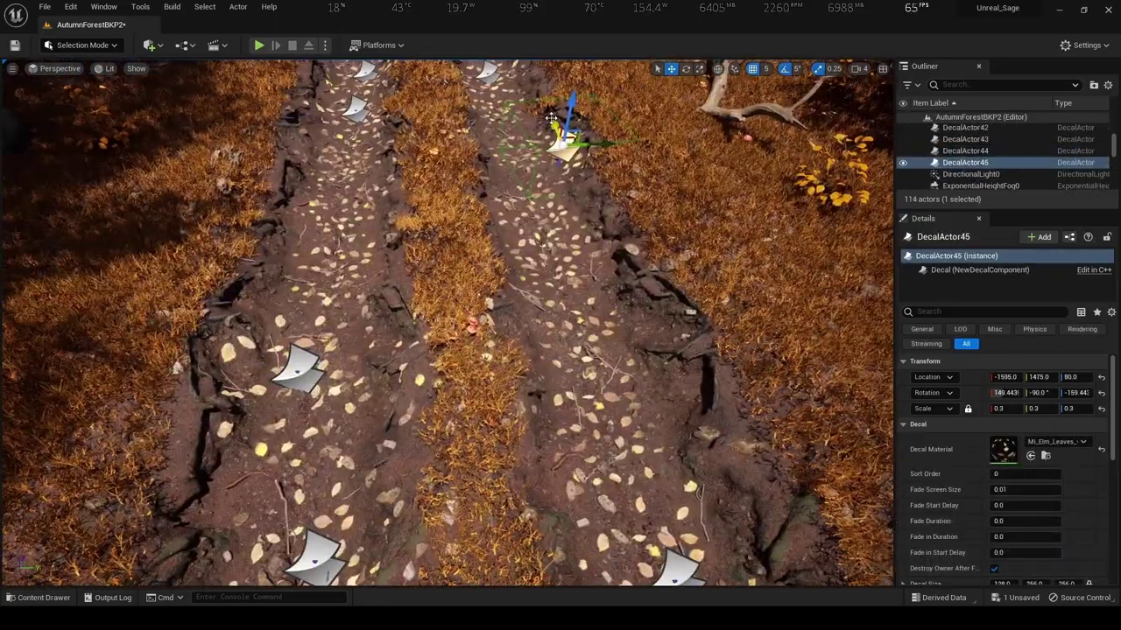
{"action": "left_click_drag", "start_coordinate": [569, 113], "coordinate": [695, 400], "text": "alt"}
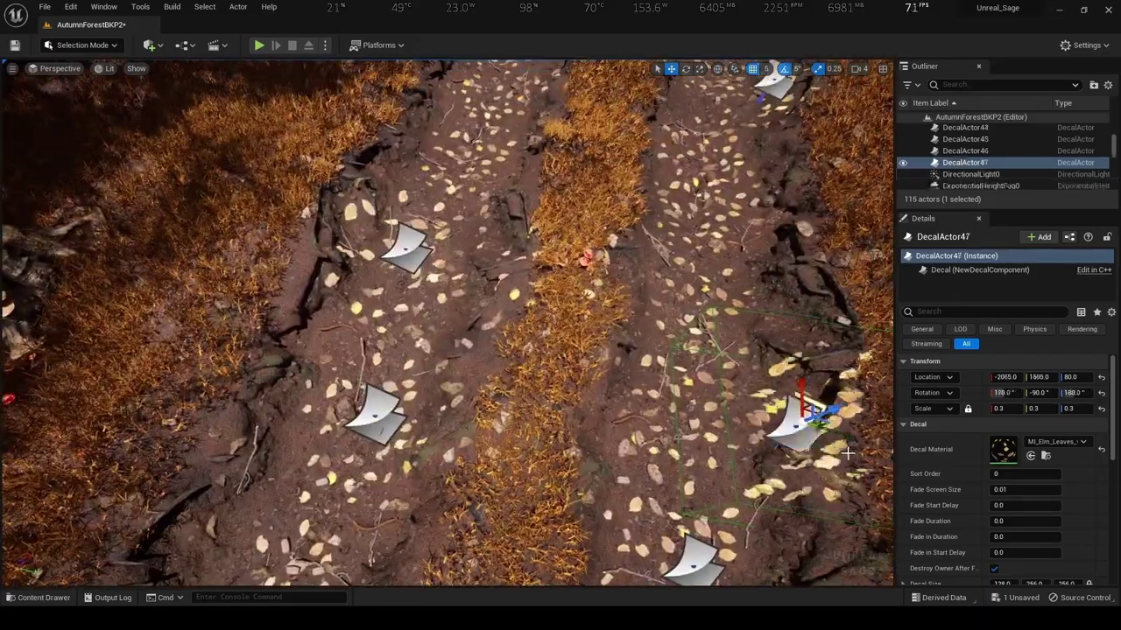
{"action": "left_click_drag", "start_coordinate": [847, 453], "coordinate": [315, 263], "text": "alt"}
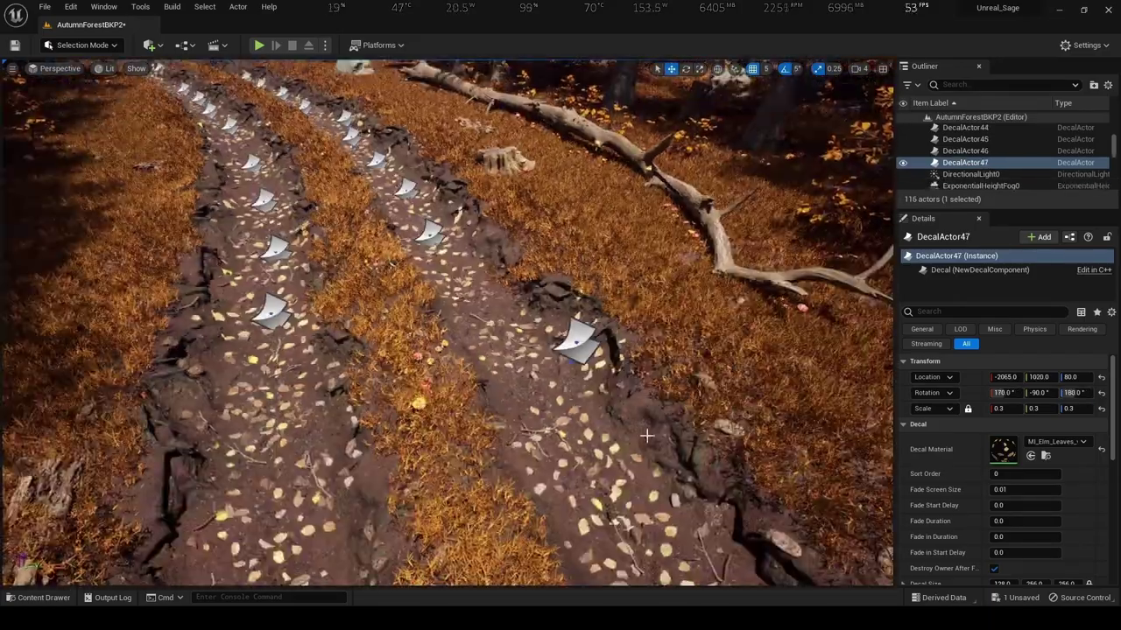
{"action": "left_click", "coordinate": [578, 339]}
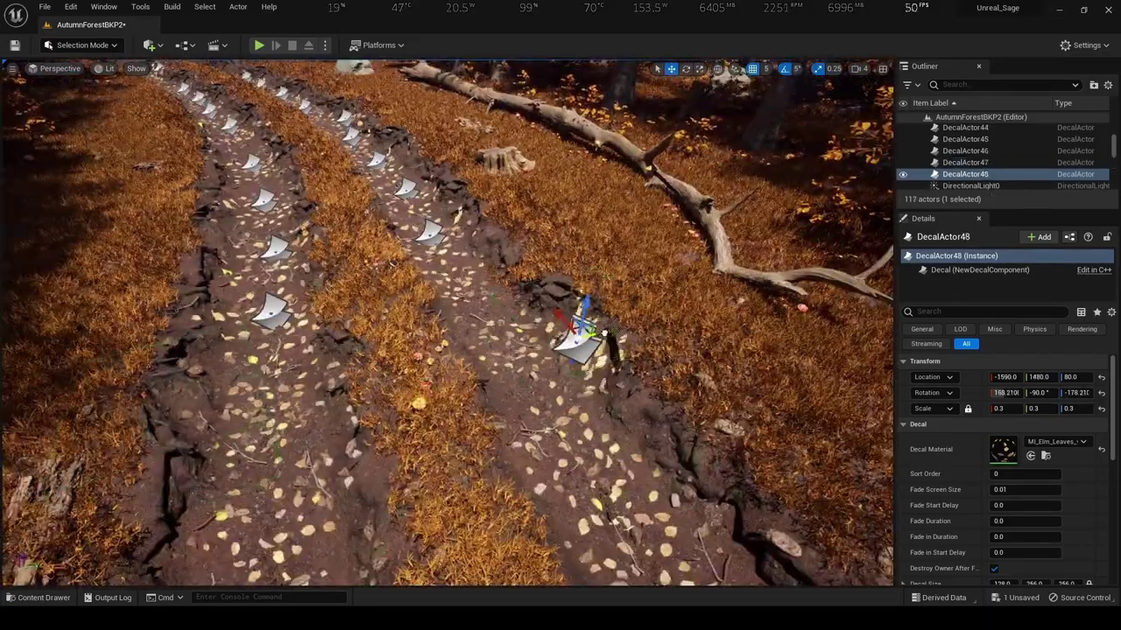
{"action": "mouse_move", "coordinate": [583, 325]}
{"action": "left_mouse_down", "text": "alt"}
{"action": "mouse_move", "coordinate": [175, 400]}
{"action": "mouse_move", "coordinate": [213, 236]}
{"action": "mouse_move", "coordinate": [368, 159]}
{"action": "left_mouse_up", "text": "alt"}
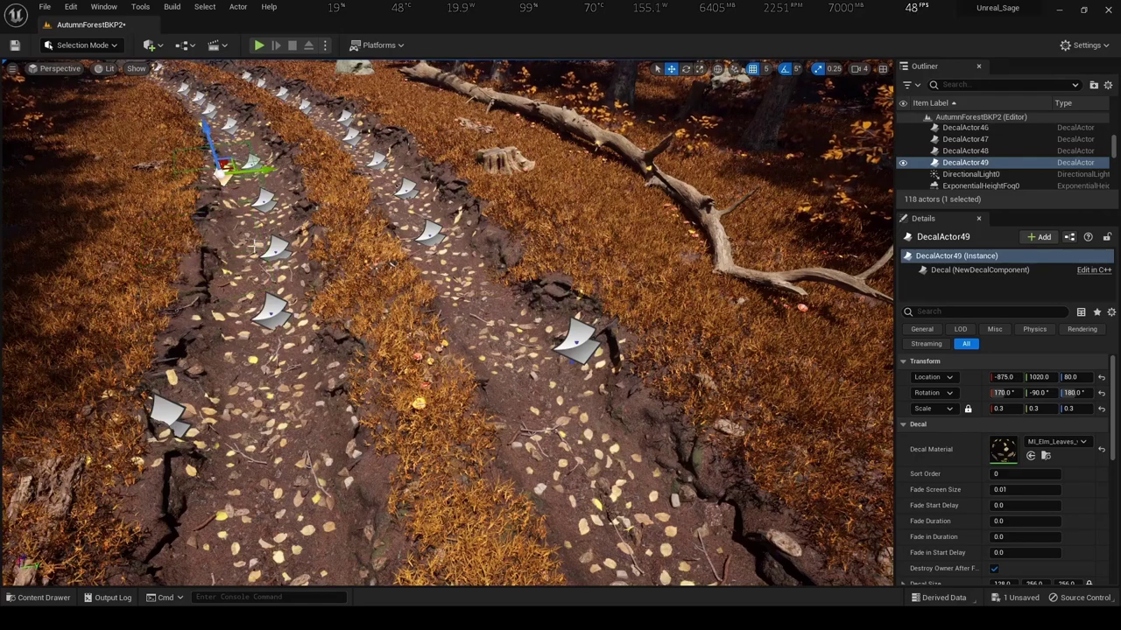
{"action": "right_click_drag", "start_coordinate": [518, 424], "coordinate": [525, 333]}
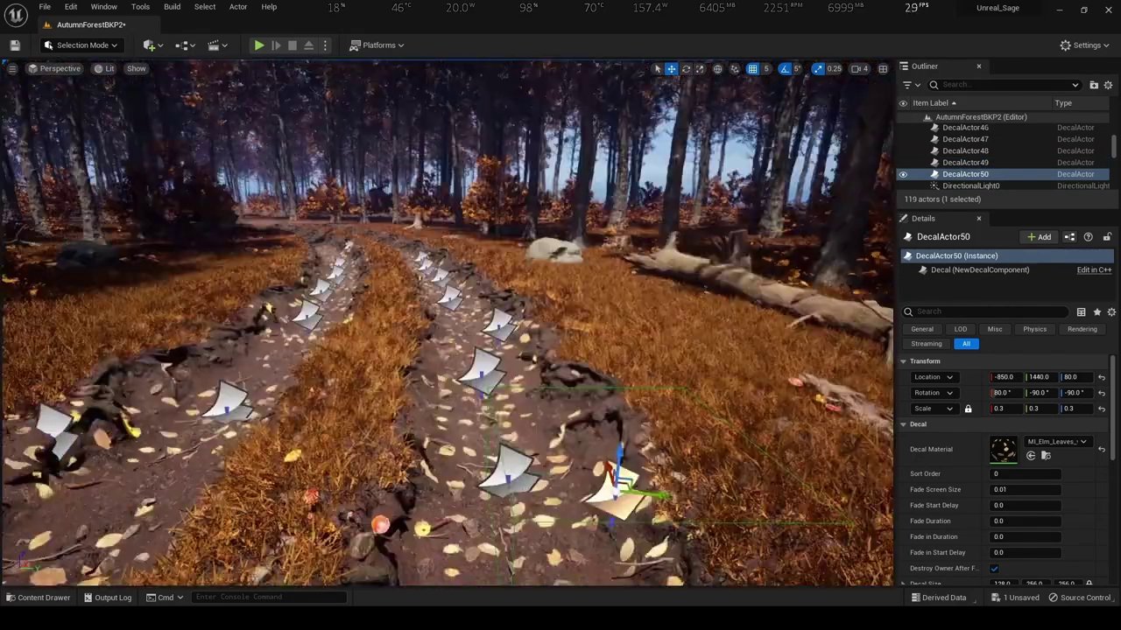
{"action": "key", "text": "ctrl+s"}
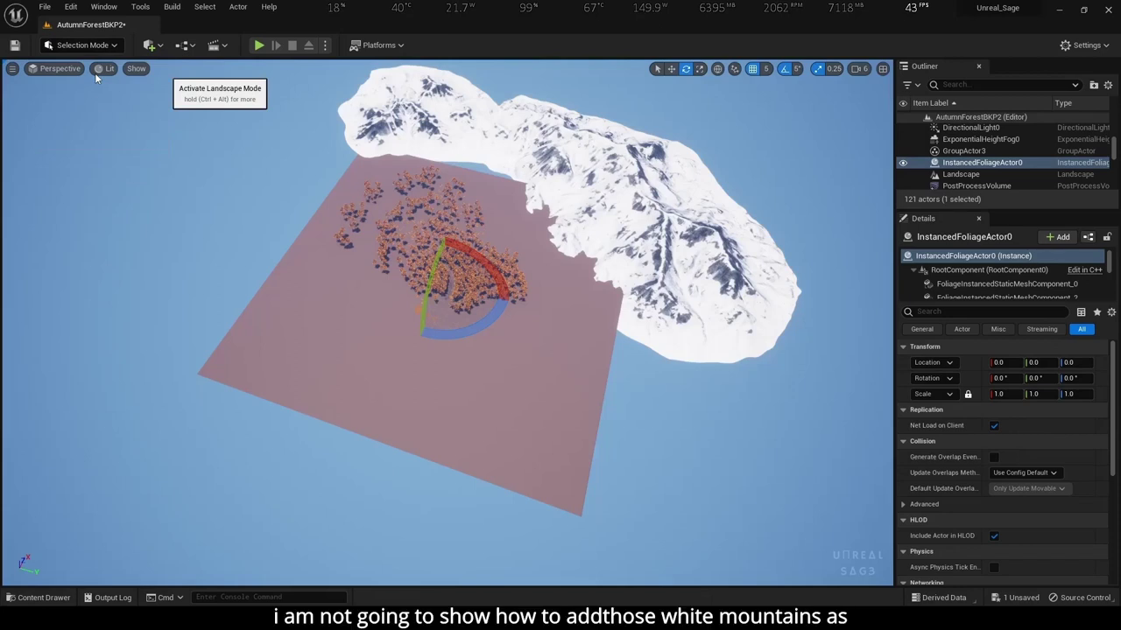
{"action": "key", "text": "shift+2"}
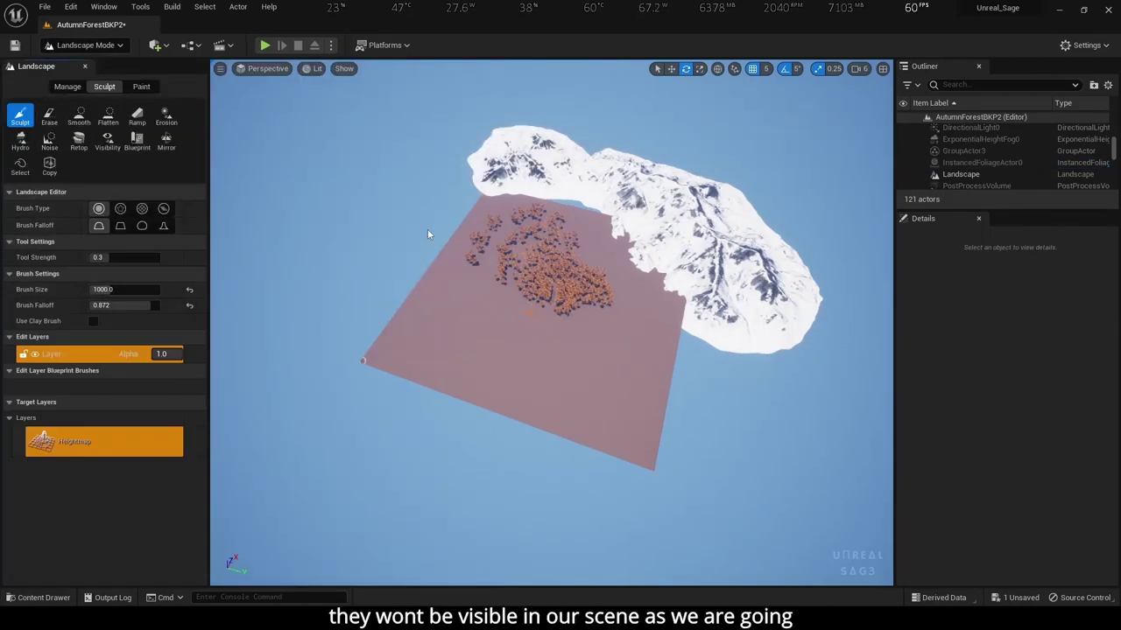
Set the sculpt brush size to 8192, sculpt a test hill, and undo it
{"action": "mouse_move", "coordinate": [530, 221]}
{"action": "right_mouse_down"}
{"action": "mouse_move", "coordinate": [531, 175]}
{"action": "mouse_move", "coordinate": [530, 201]}
{"action": "right_mouse_up"}
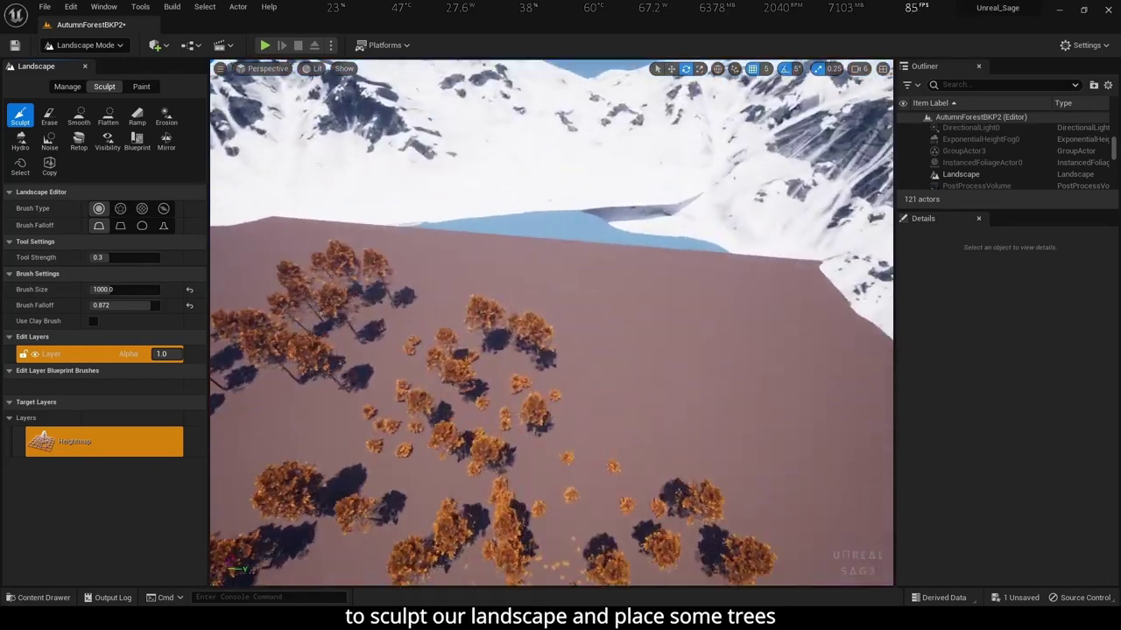
{"action": "left_click_drag", "start_coordinate": [149, 289], "coordinate": [201, 290]}
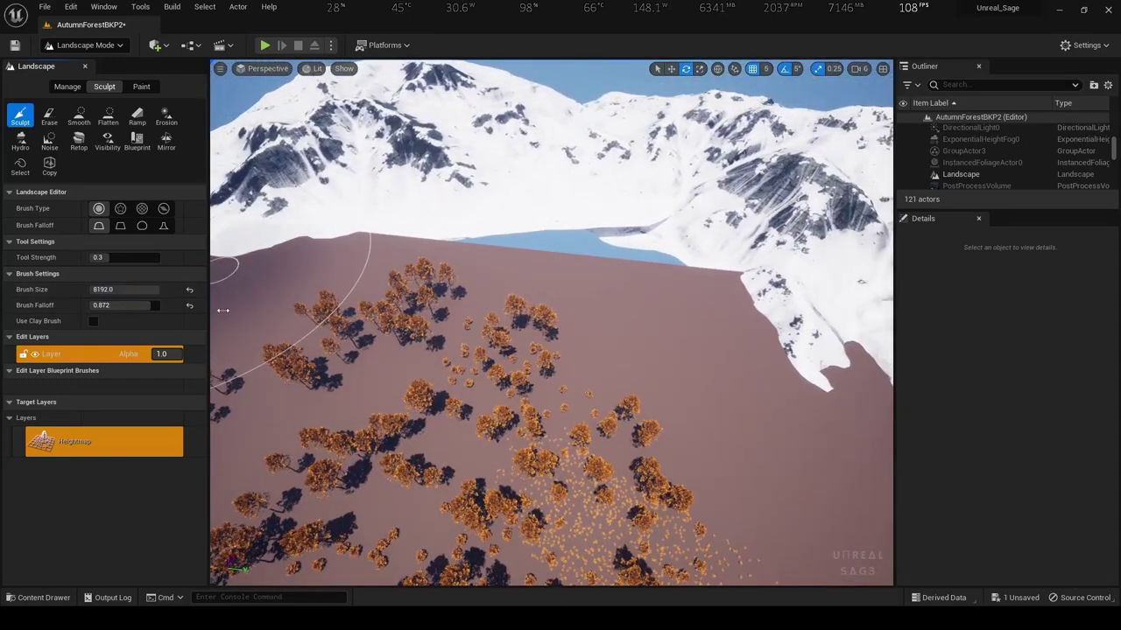
{"action": "mouse_move", "coordinate": [442, 293]}
{"action": "left_mouse_down"}
{"action": "mouse_move", "coordinate": [645, 305]}
{"action": "mouse_move", "coordinate": [358, 278]}
{"action": "mouse_move", "coordinate": [324, 288]}
{"action": "mouse_move", "coordinate": [463, 288]}
{"action": "mouse_move", "coordinate": [265, 225]}
{"action": "left_mouse_up"}
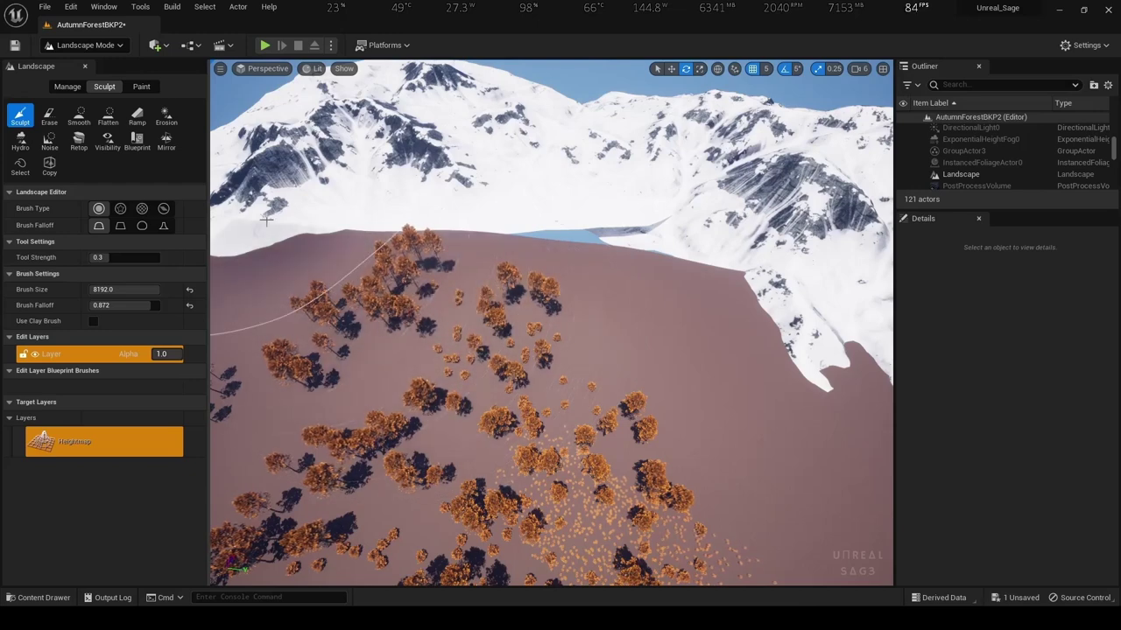
{"action": "key", "text": "ctrl+1"}
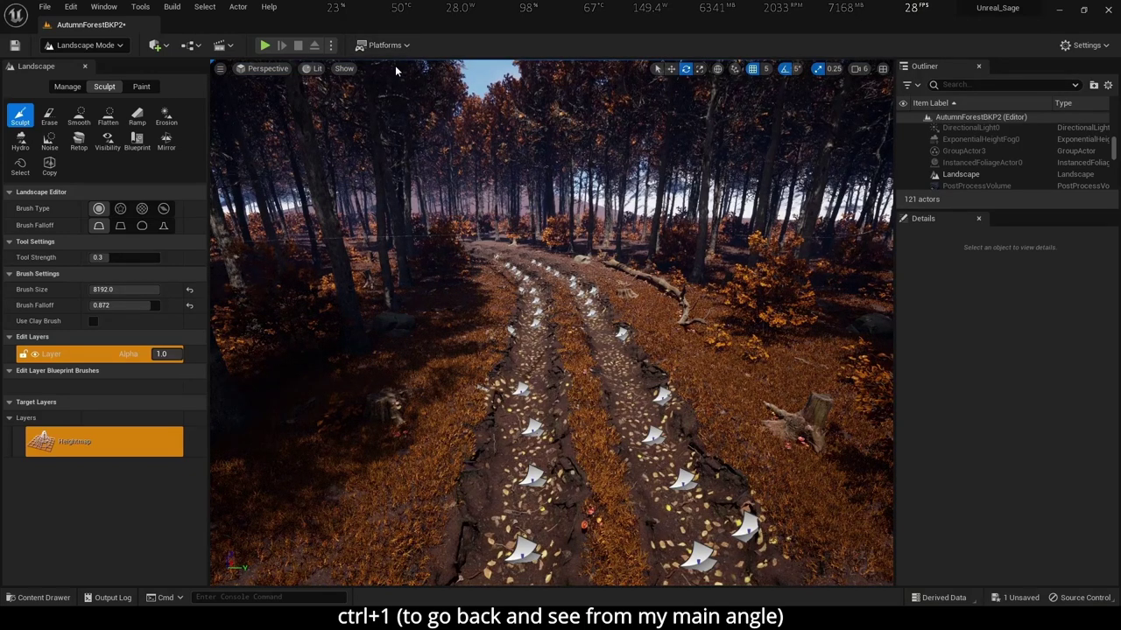
{"action": "key", "text": "ctrl+z"}
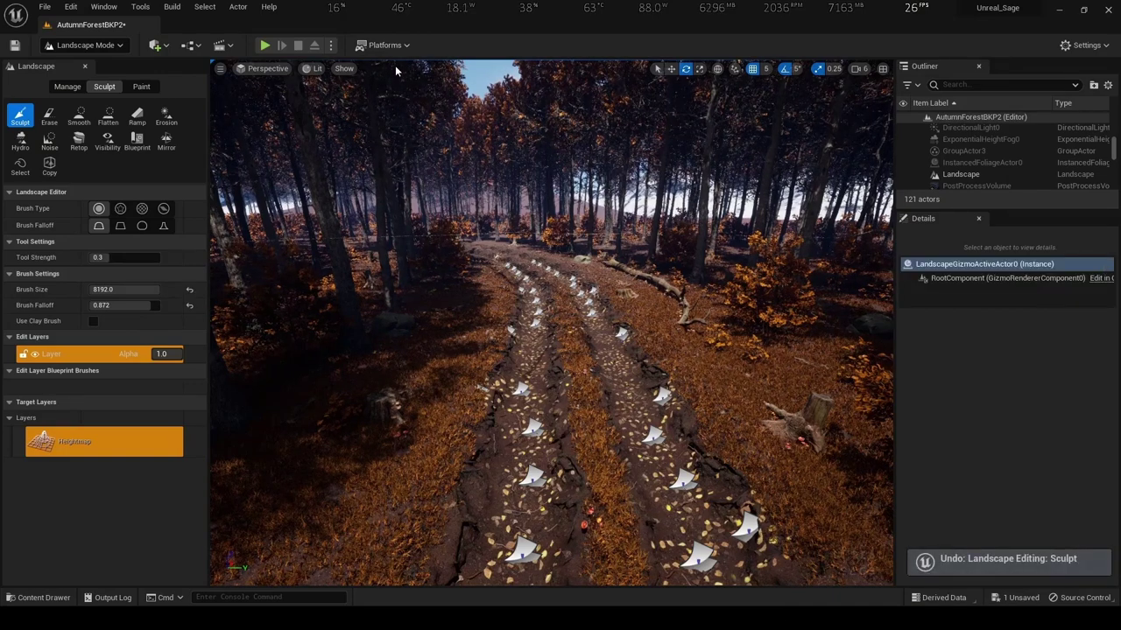
{"action": "key", "text": "ctrl+z"}
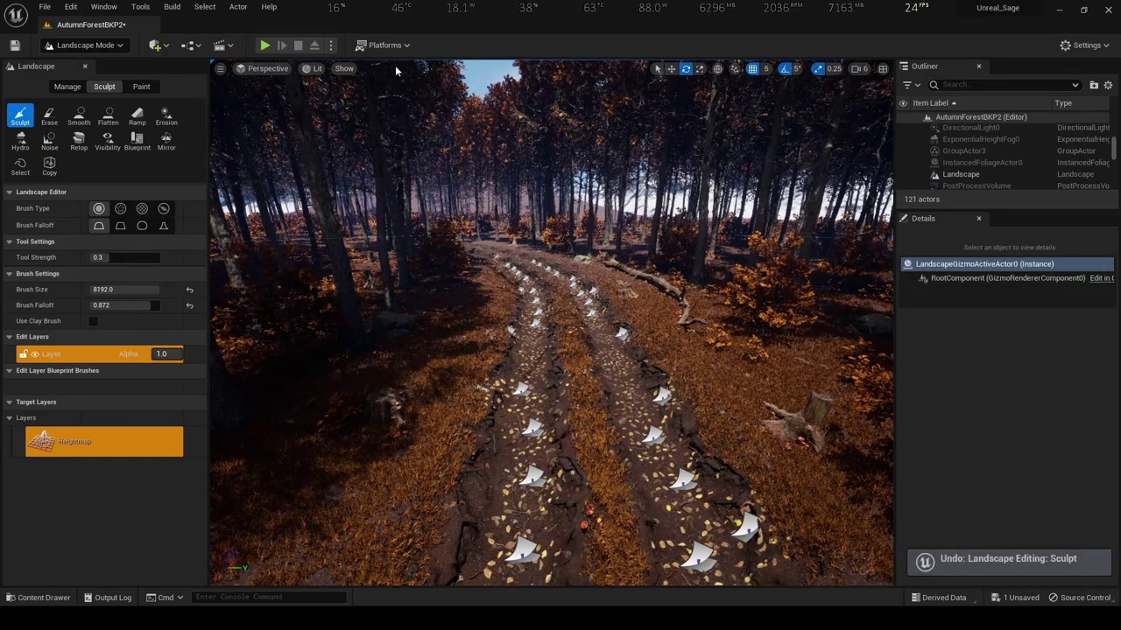
{"action": "key", "text": "ctrl+z"}
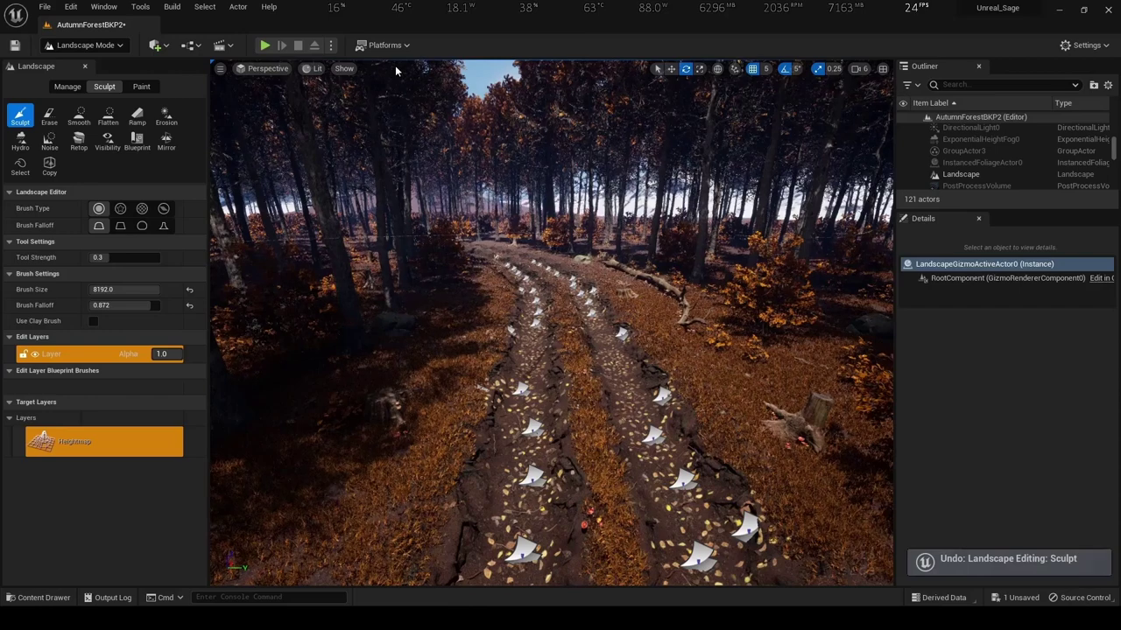
{"action": "key", "text": "ctrl+z"}
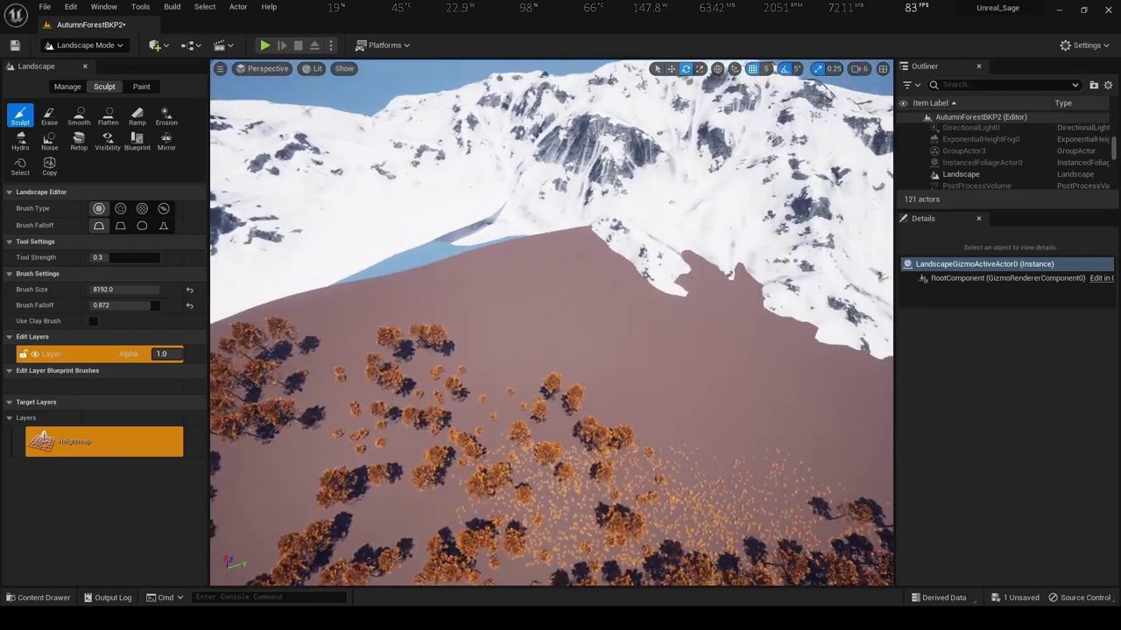
{"action": "left_click_drag", "start_coordinate": [659, 333], "coordinate": [589, 328]}
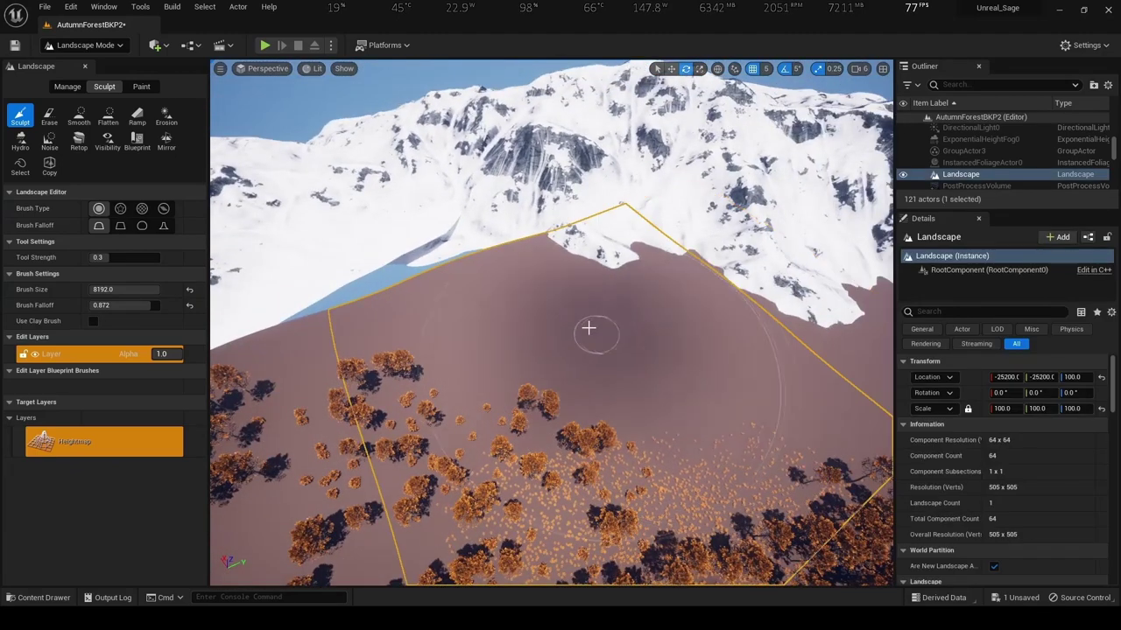
{"action": "right_click_drag", "start_coordinate": [588, 328], "coordinate": [687, 295]}
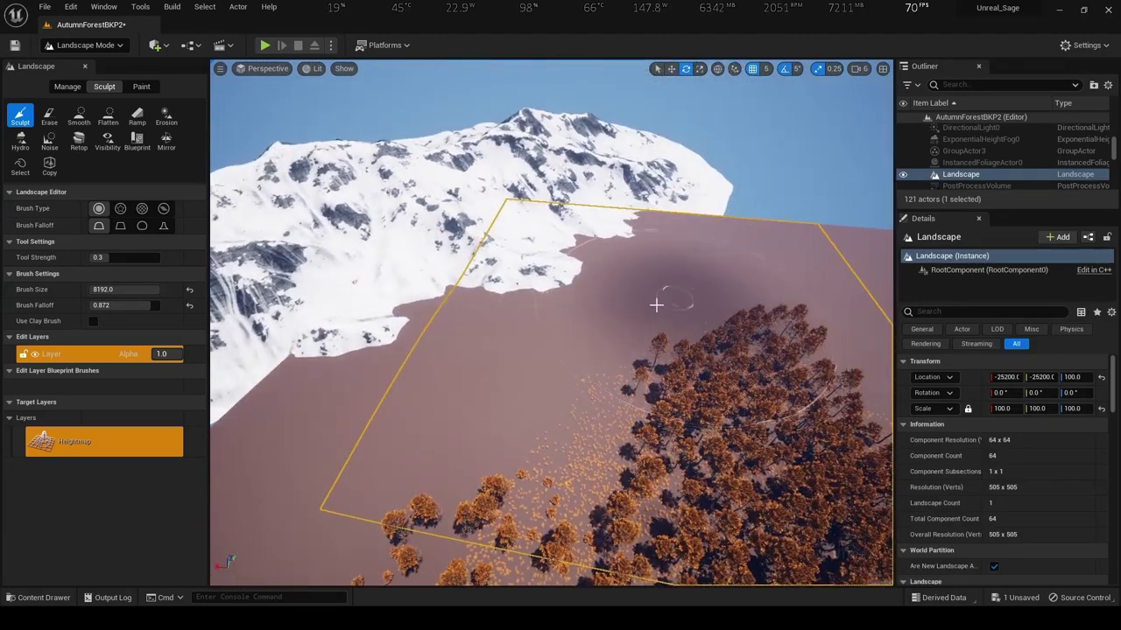
{"action": "right_click_drag", "start_coordinate": [533, 365], "coordinate": [420, 307]}
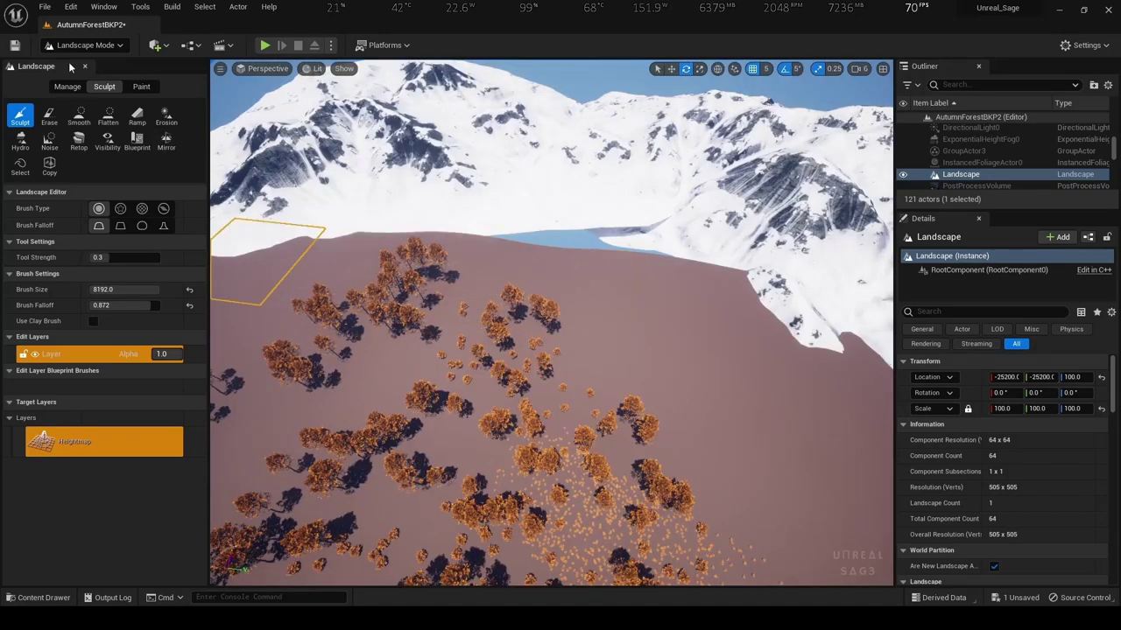
Switch to Foliage Mode and select the FT_BlackAlder_Sapling_06 foliage type's settings
{"action": "left_click", "coordinate": [78, 45]}
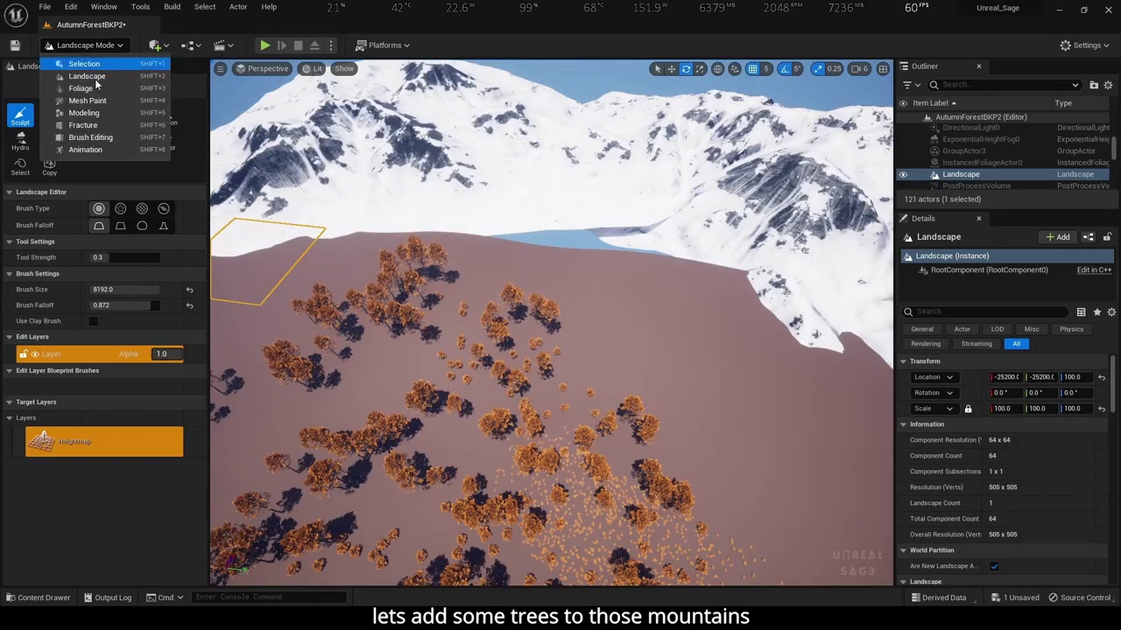
{"action": "left_click", "coordinate": [88, 100]}
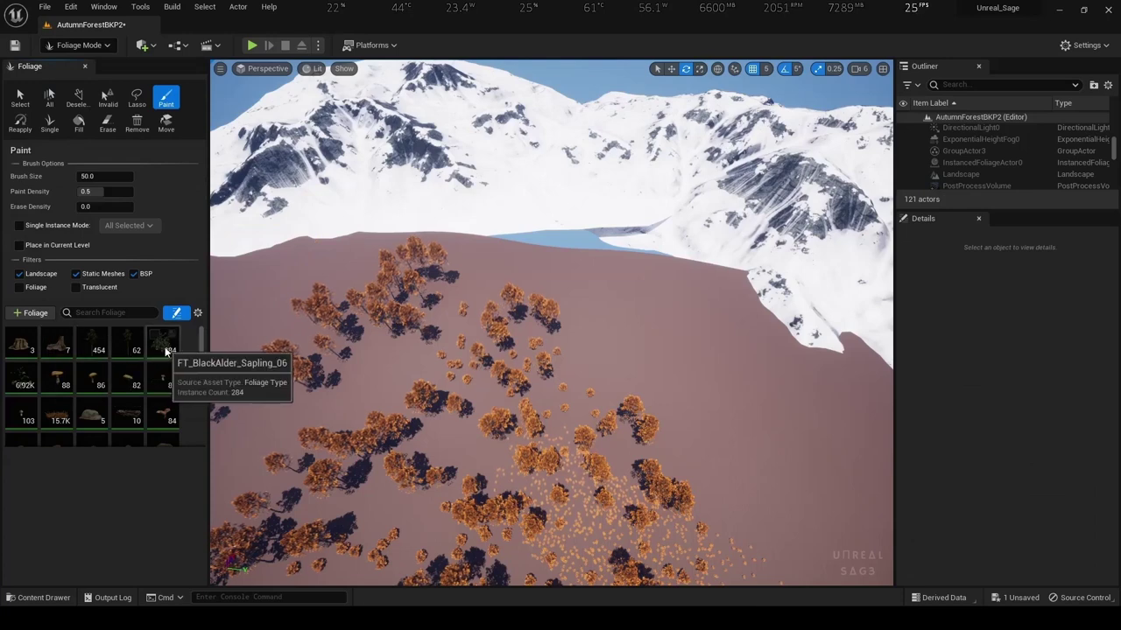
{"action": "left_click", "coordinate": [169, 349]}
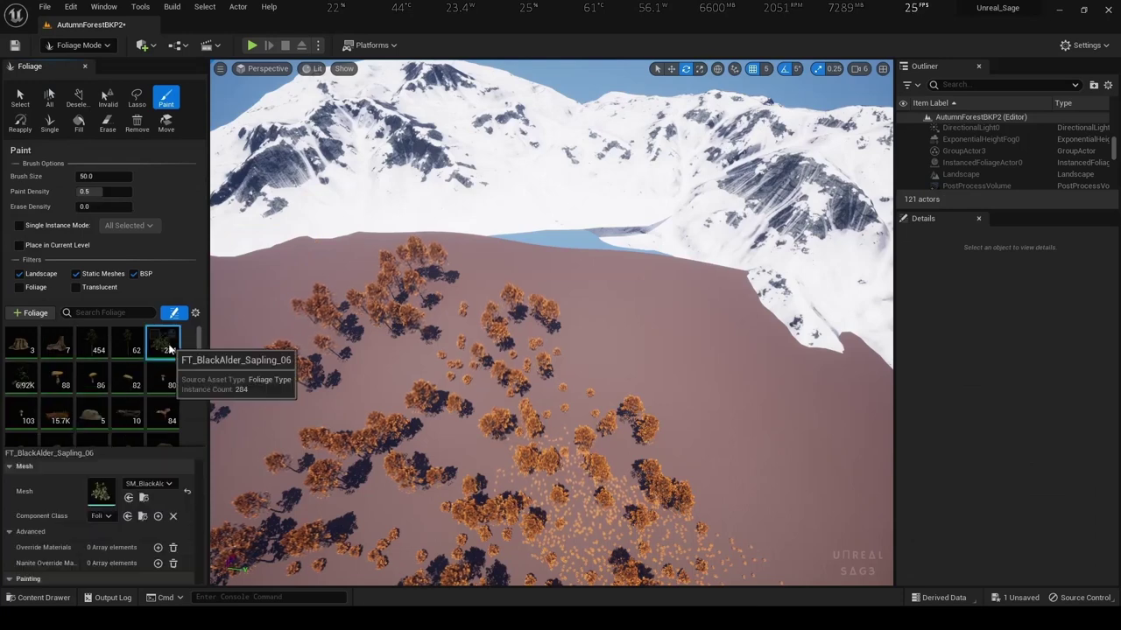
{"action": "scroll", "coordinate": [85, 502], "scroll_direction": "down", "scroll_amount": 3}
{"action": "scroll", "coordinate": [94, 498], "scroll_direction": "down", "scroll_amount": 2}
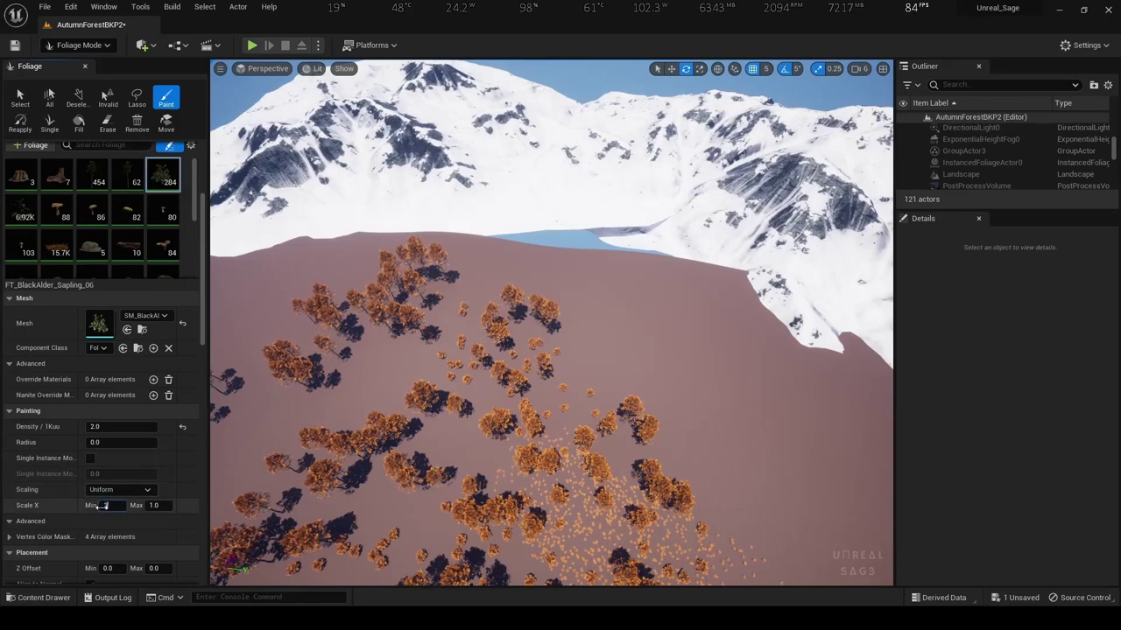
{"action": "scroll", "coordinate": [36, 333], "scroll_direction": "up", "scroll_amount": 3}
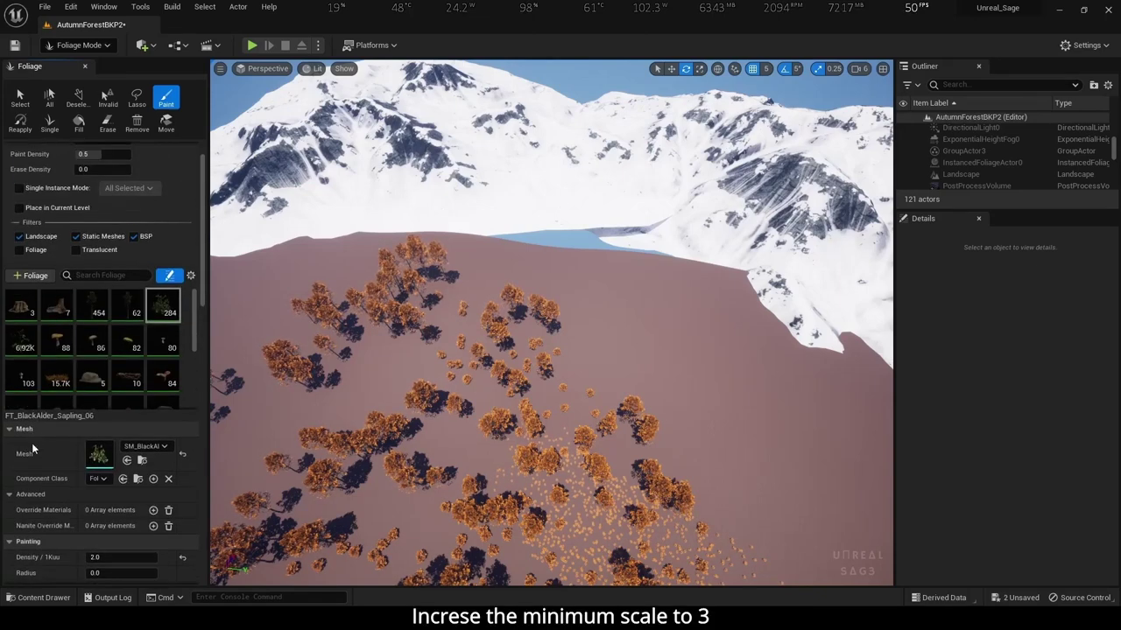
{"action": "scroll", "coordinate": [35, 332], "scroll_direction": "up", "scroll_amount": 3}
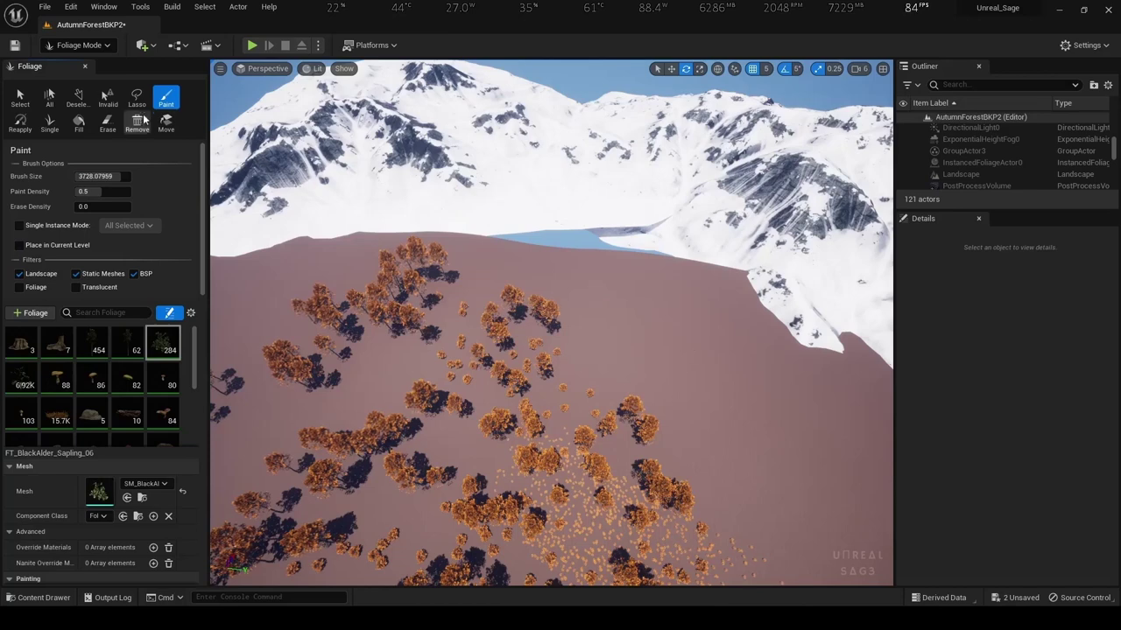
Enable the alder sapling for painting and set the foliage brush size to 8192
{"action": "left_click", "coordinate": [158, 339]}
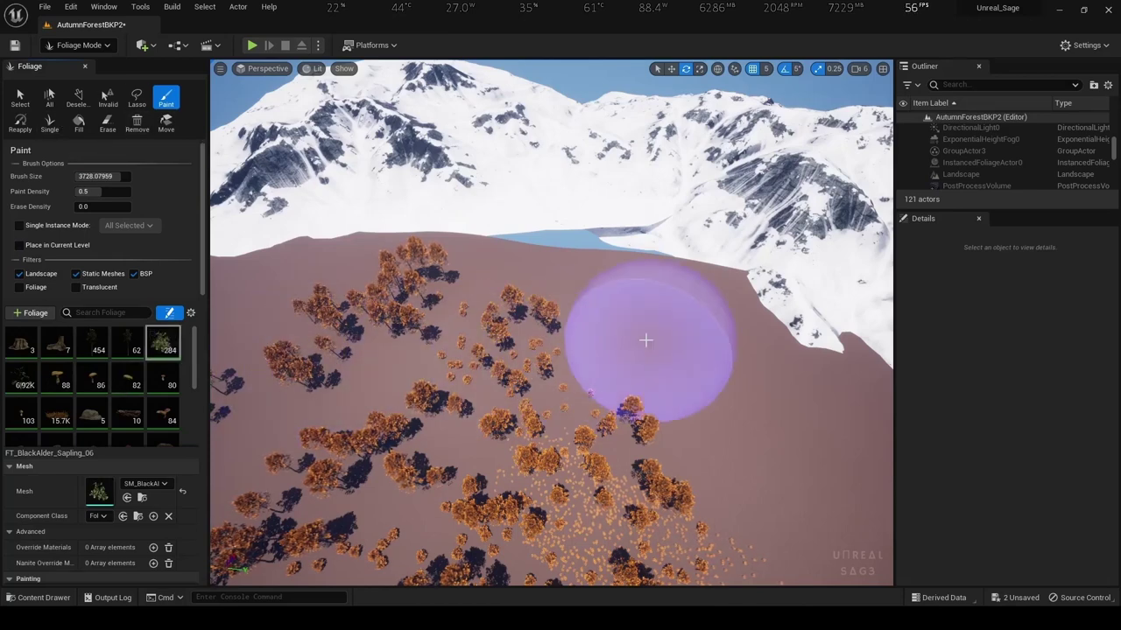
{"action": "left_click_drag", "start_coordinate": [637, 300], "coordinate": [569, 269]}
{"action": "key", "text": "ctrl+z"}
{"action": "left_click", "coordinate": [102, 178]}
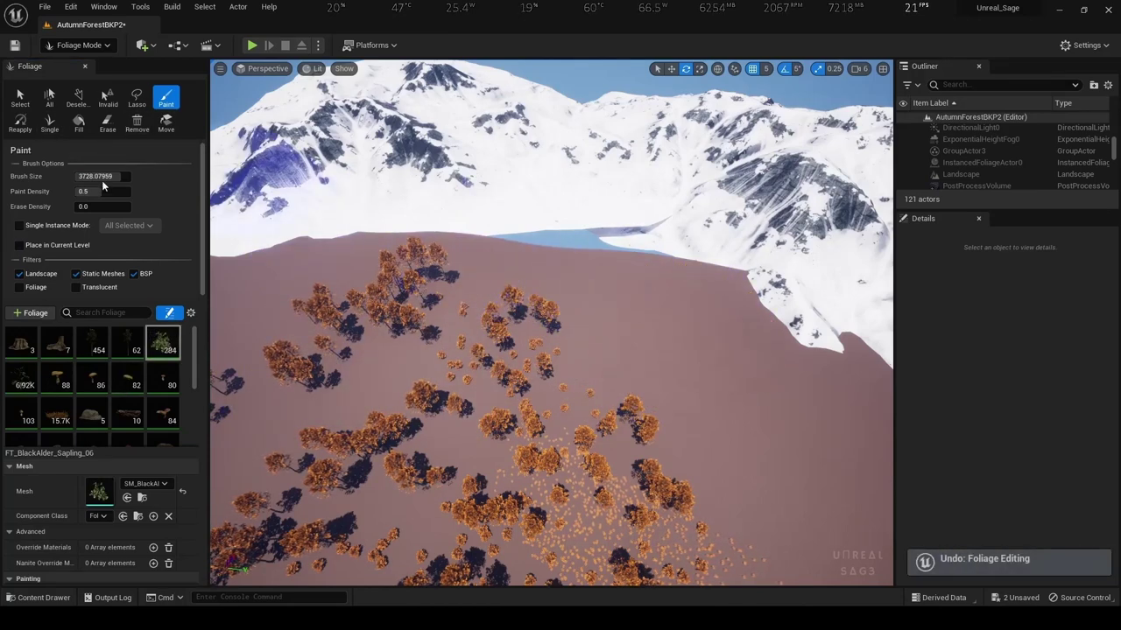
{"action": "type", "text": "8192"}
{"action": "key", "text": "Return"}
Paint alder saplings across the terrain and up the mountain slopes
{"action": "mouse_move", "coordinate": [705, 317]}
{"action": "left_mouse_down"}
{"action": "mouse_move", "coordinate": [439, 257]}
{"action": "mouse_move", "coordinate": [713, 271]}
{"action": "left_mouse_up"}
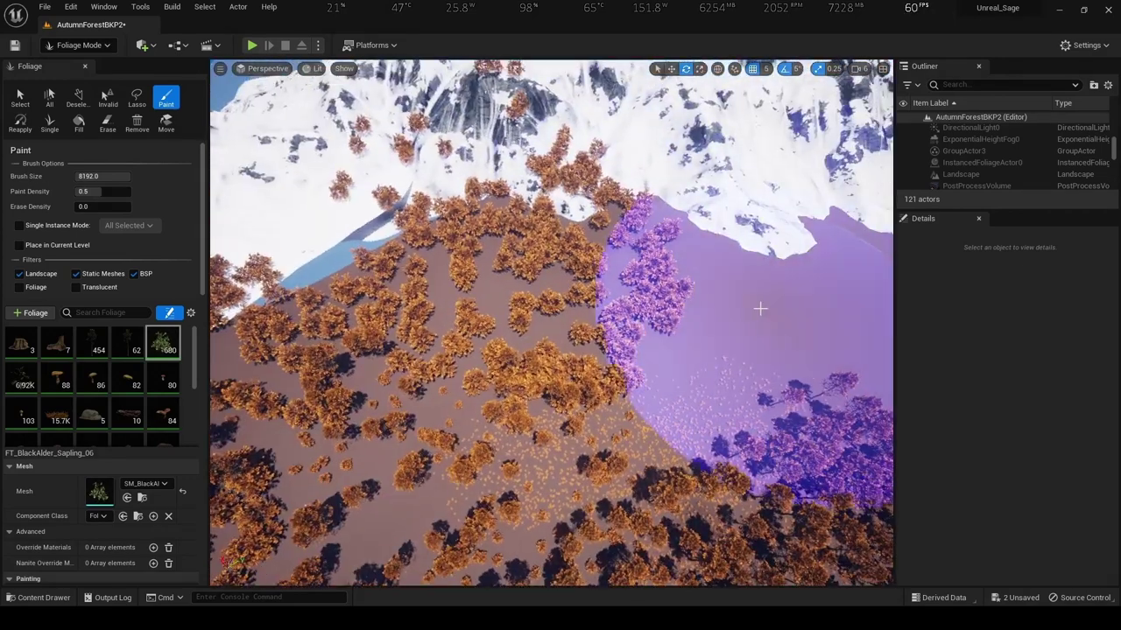
{"action": "left_click_drag", "start_coordinate": [760, 308], "coordinate": [429, 149]}
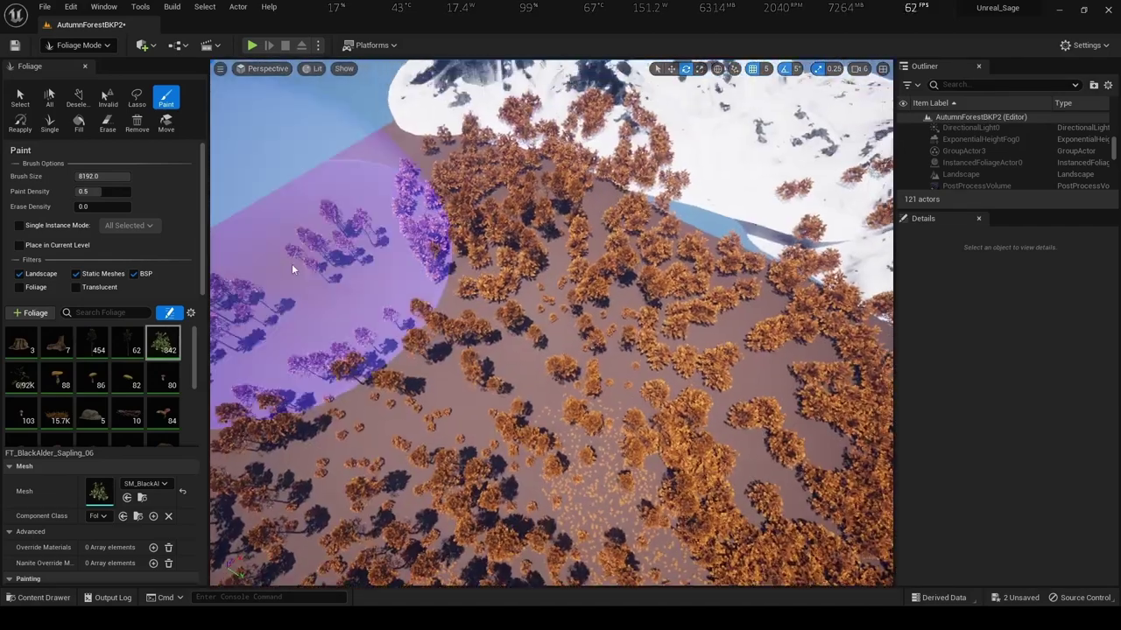
{"action": "left_click_drag", "start_coordinate": [292, 268], "coordinate": [338, 225]}
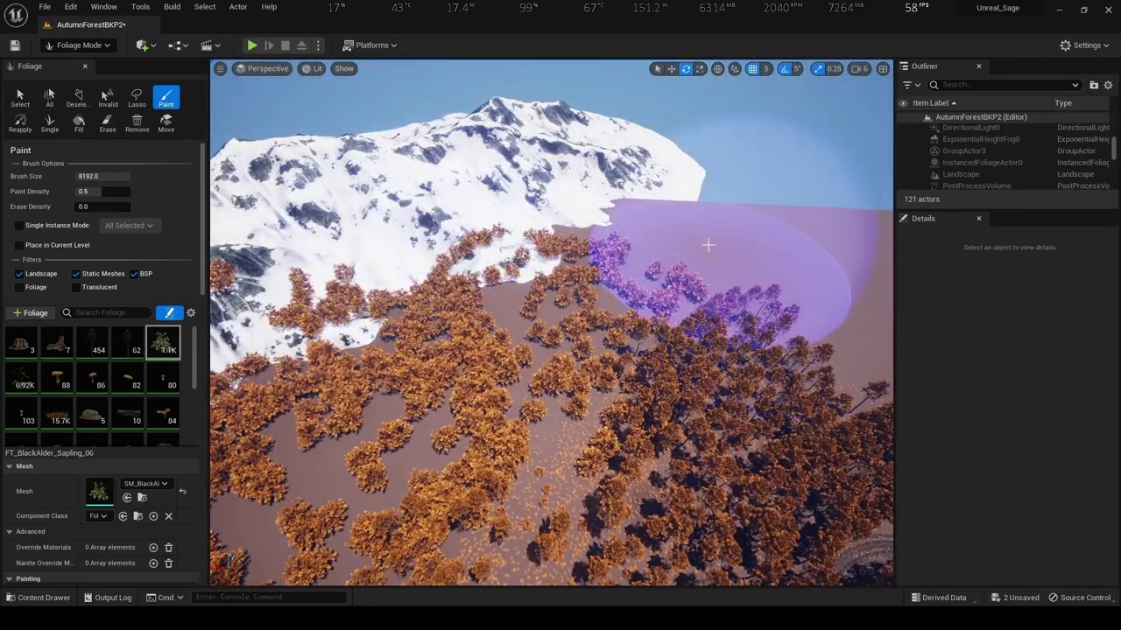
{"action": "left_click_drag", "start_coordinate": [706, 242], "coordinate": [723, 239]}
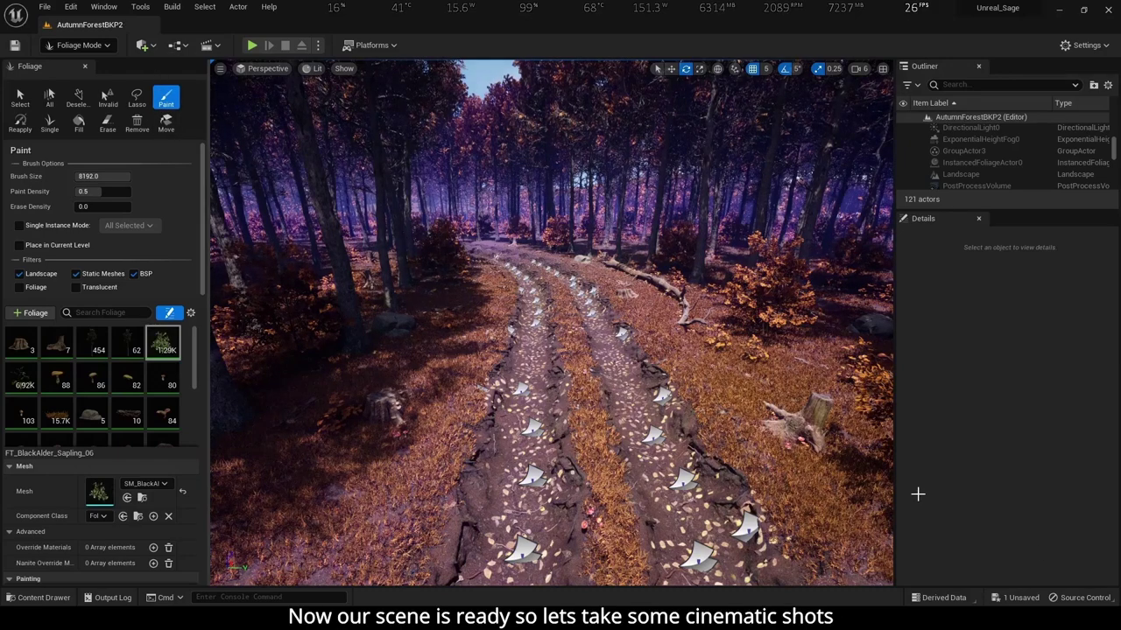
Save the level and foliage asset, then return to Selection Mode
{"action": "key", "text": "ctrl+s"}
{"action": "left_click", "coordinate": [653, 441]}
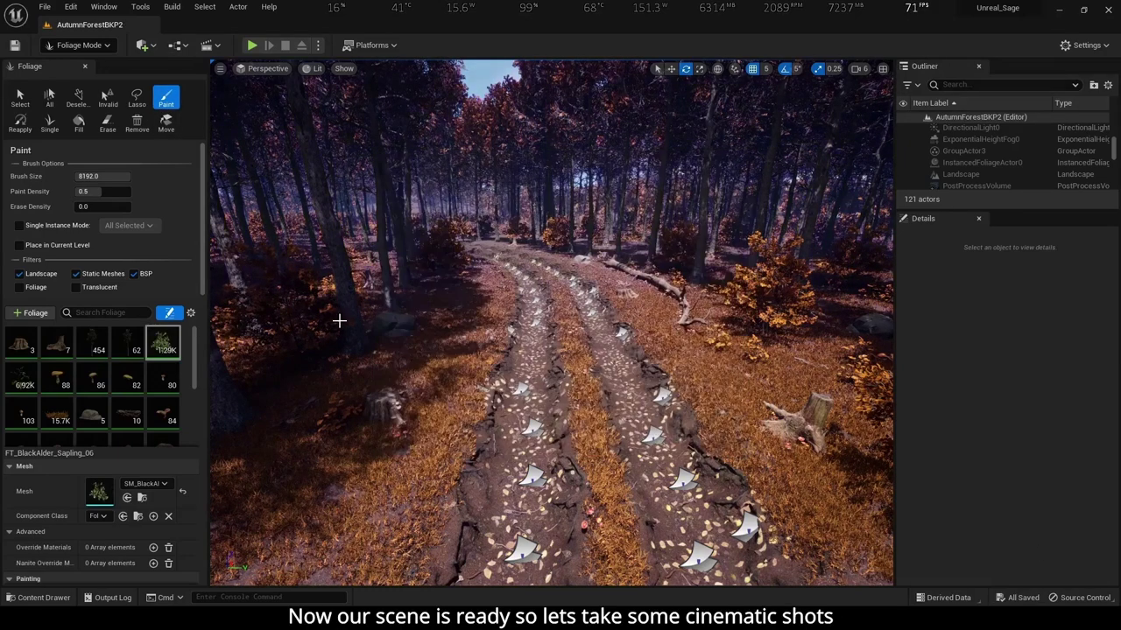
{"action": "left_click", "coordinate": [79, 45]}
{"action": "left_click", "coordinate": [70, 64]}
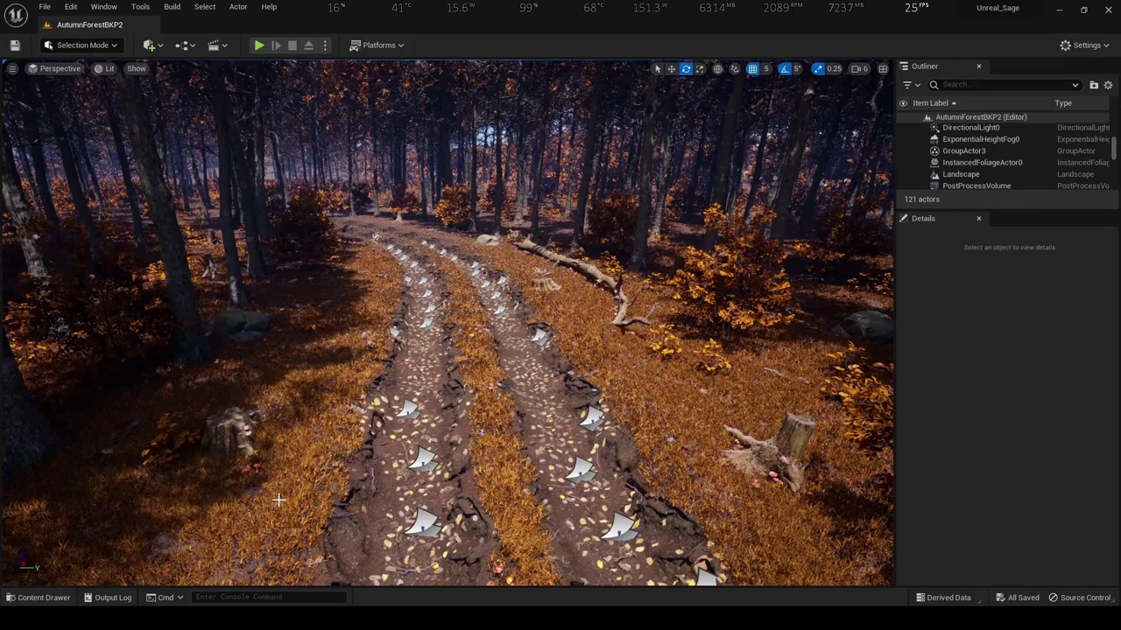
Create a Cinematics folder inside MY_LEVELS > Autumn_Forest
{"action": "left_click", "coordinate": [61, 595]}
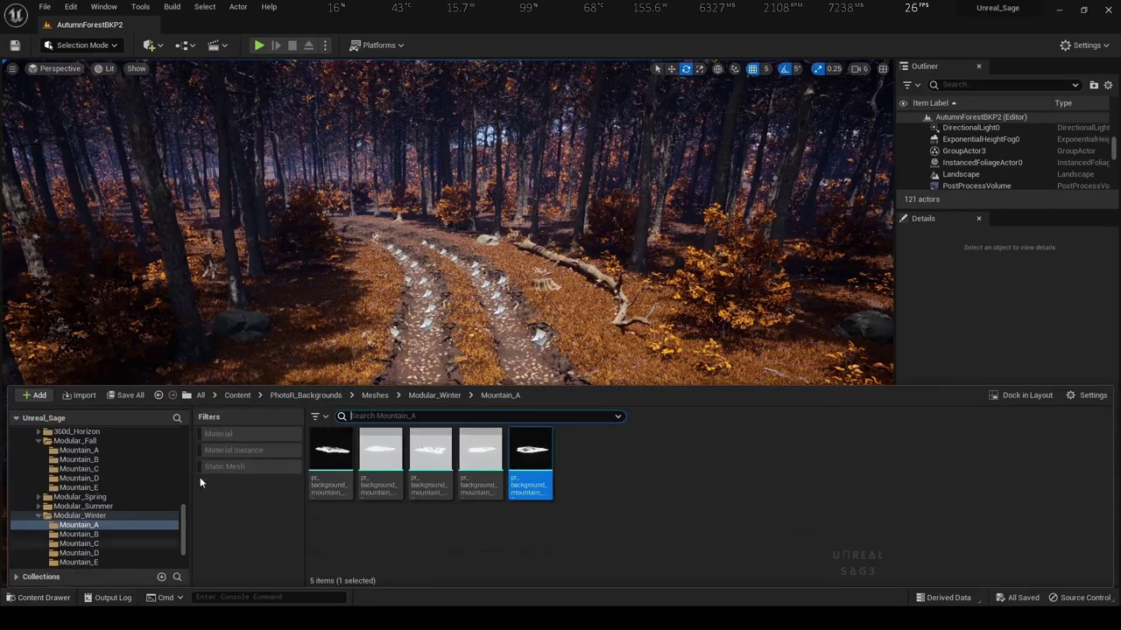
{"action": "left_click", "coordinate": [231, 396]}
{"action": "double_click", "coordinate": [678, 452]}
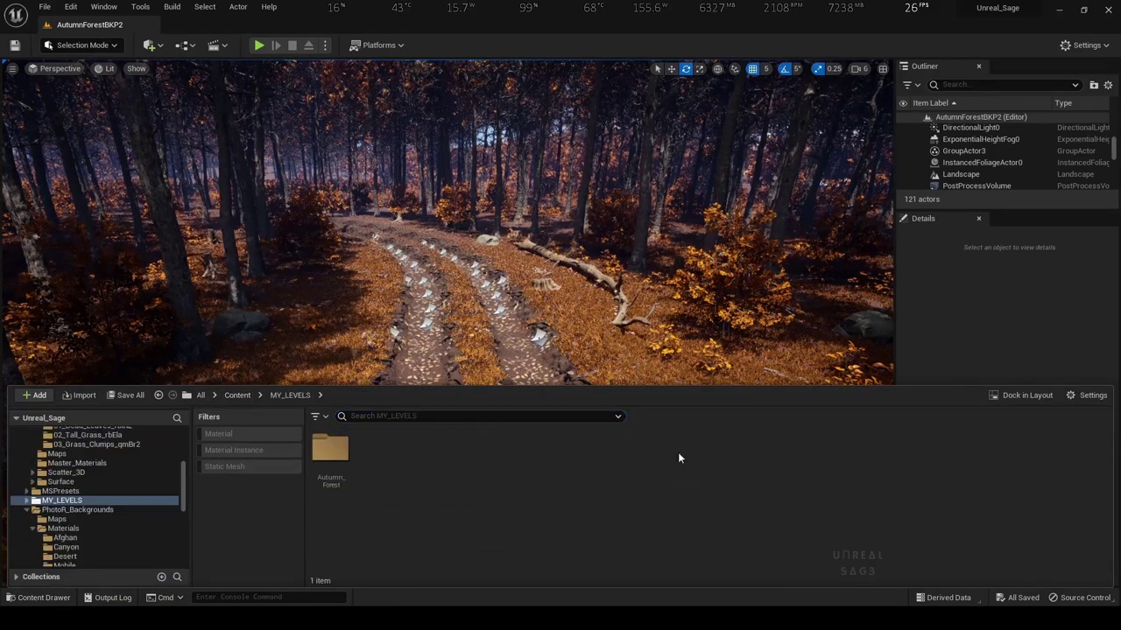
{"action": "double_click", "coordinate": [331, 451]}
{"action": "right_click", "coordinate": [353, 556]}
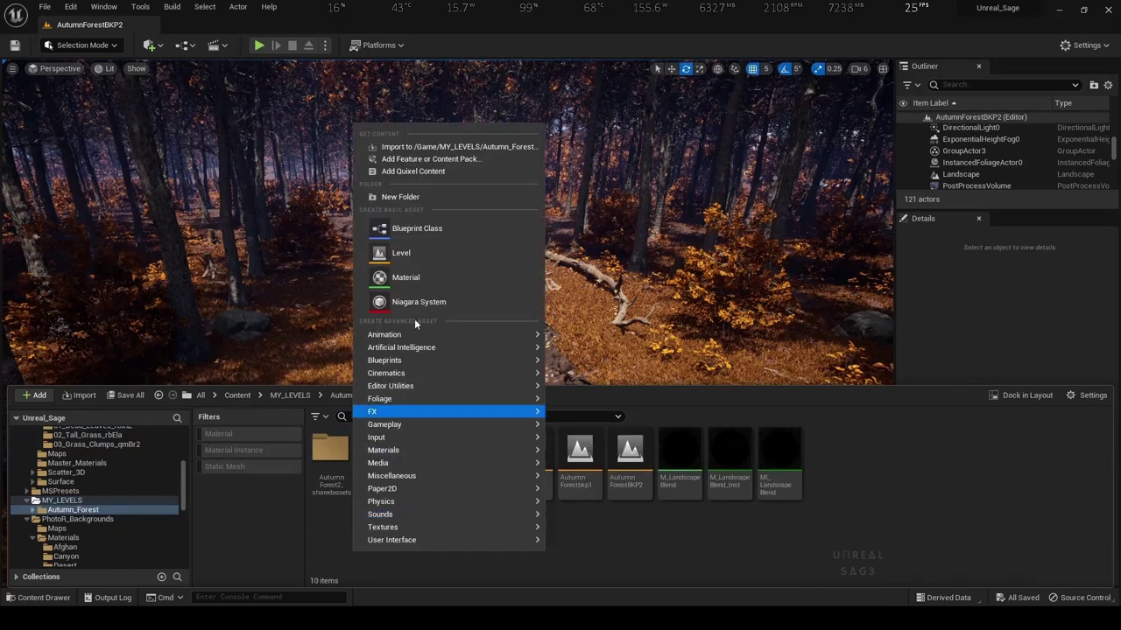
{"action": "left_click", "coordinate": [414, 198]}
{"action": "type", "text": "l"}
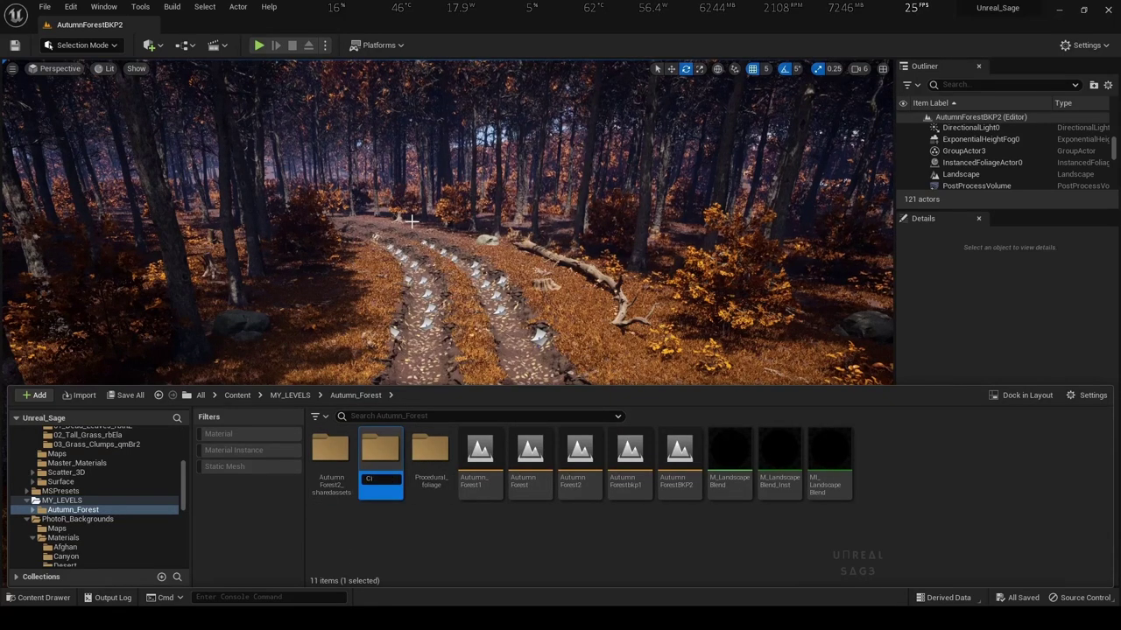
{"action": "type", "text": "matics"}
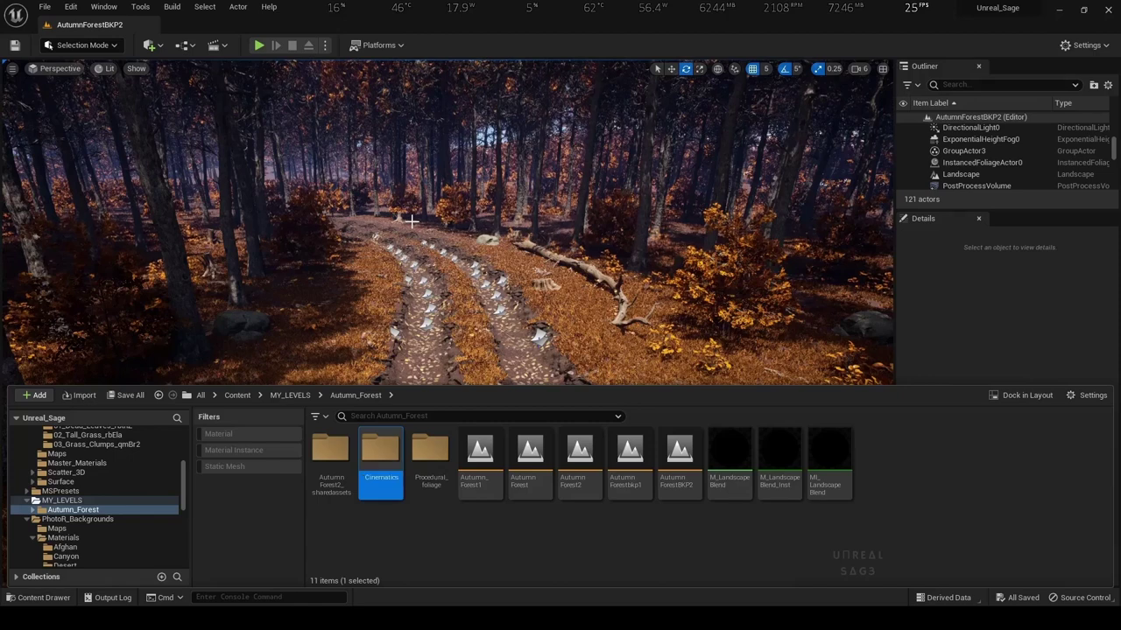
{"action": "key", "text": "Return"}
{"action": "double_click", "coordinate": [380, 473]}
{"action": "key", "text": "alt+Left"}
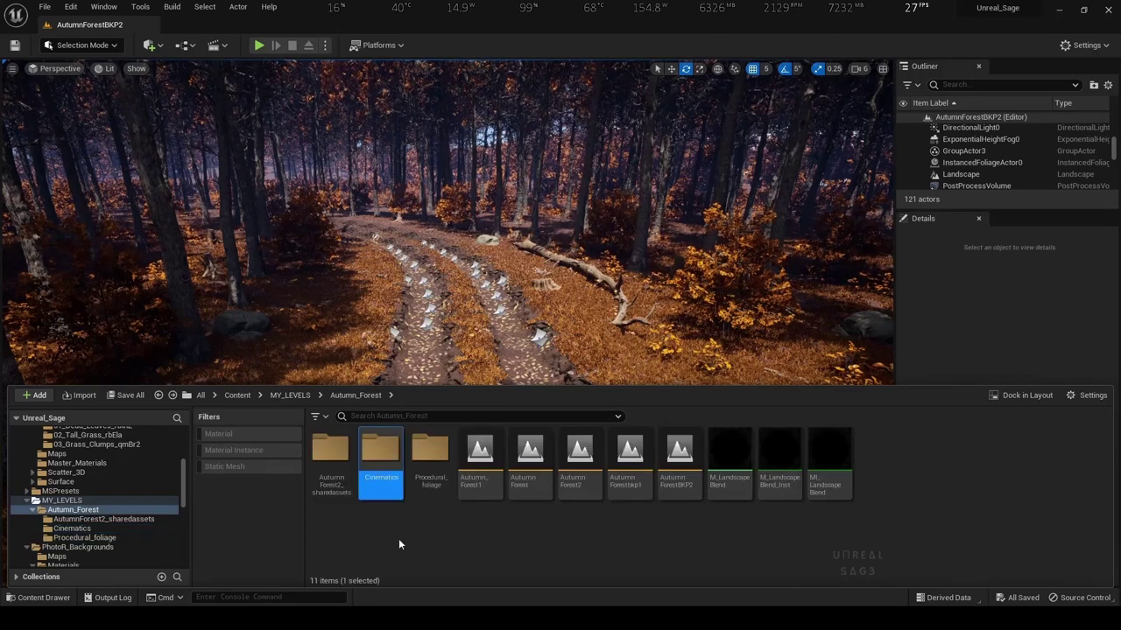
{"action": "key", "text": "alt+Left"}
{"action": "key", "text": "alt+Left"}
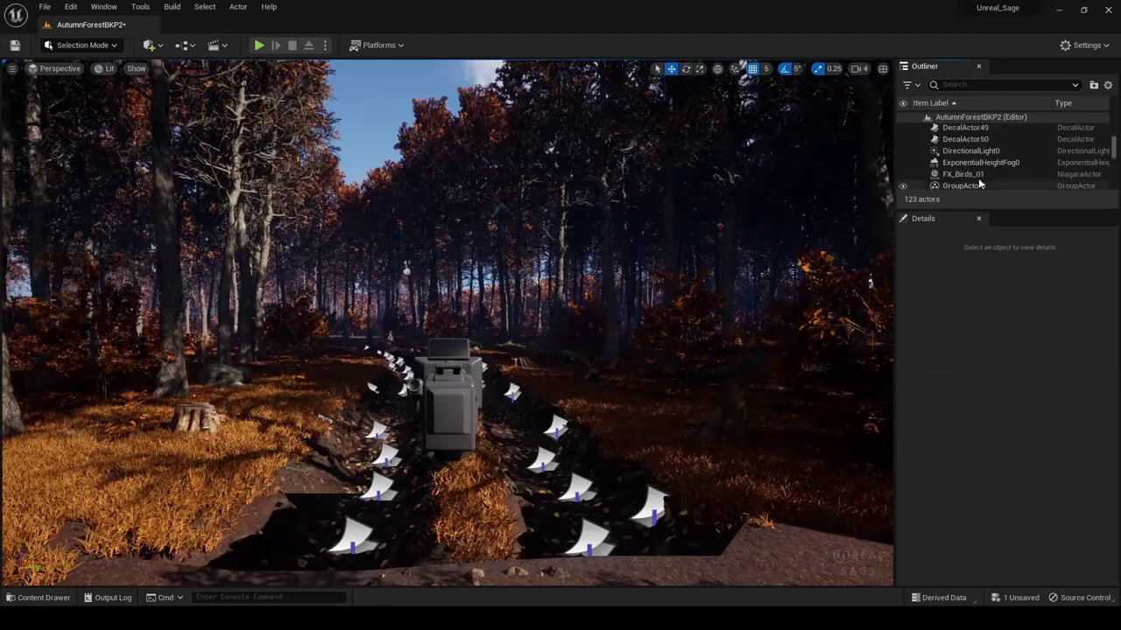
Select FX_Birds_01 and browse to MY_LEVELS > Autumn_Forest > Cinematics
{"action": "left_click", "coordinate": [978, 176]}
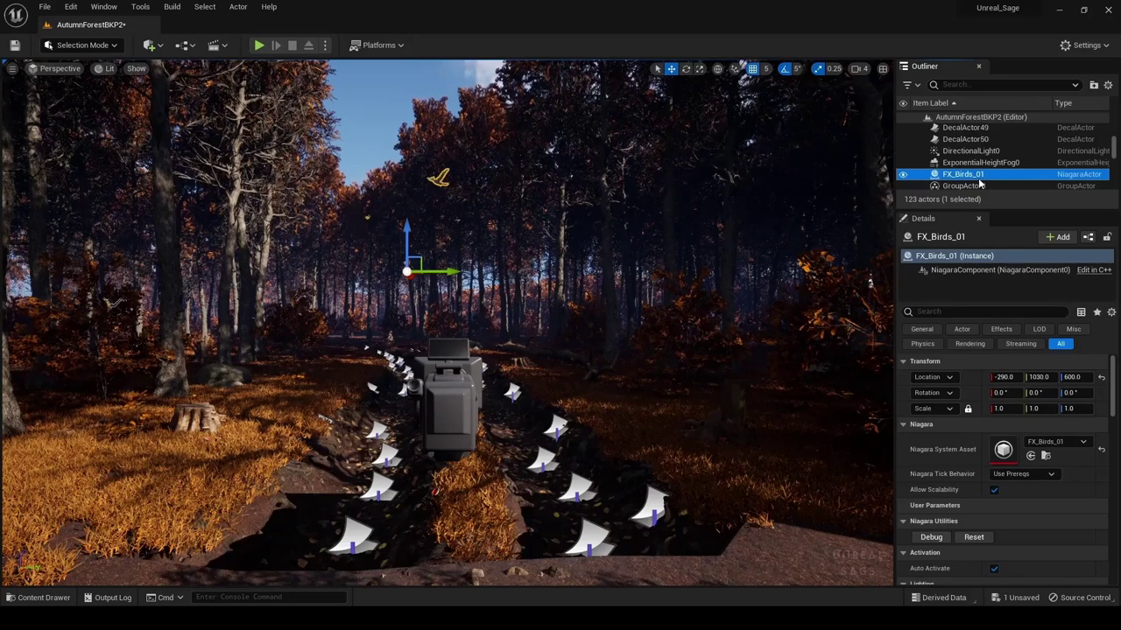
{"action": "left_click", "coordinate": [12, 597]}
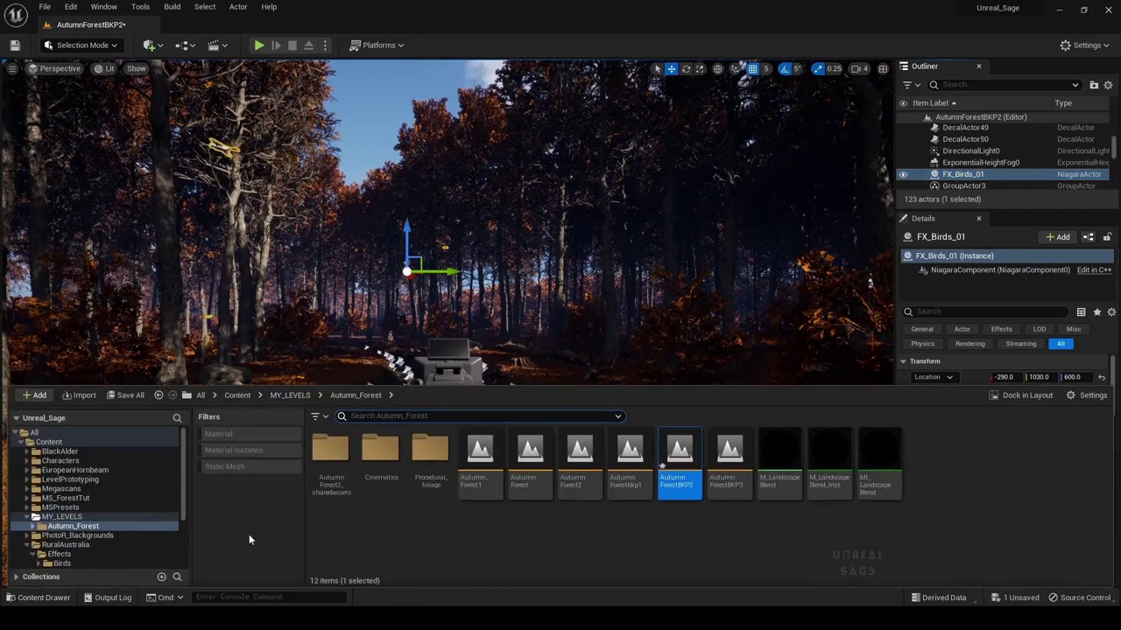
{"action": "left_click", "coordinate": [292, 397]}
{"action": "double_click", "coordinate": [331, 451]}
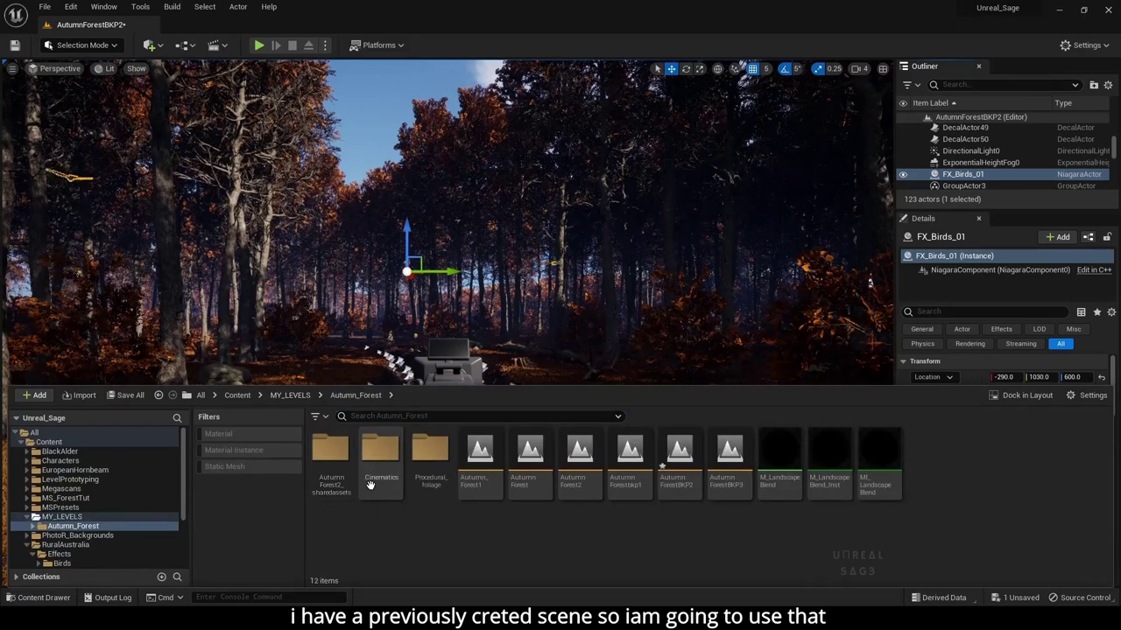
{"action": "key", "text": "alt+Left"}
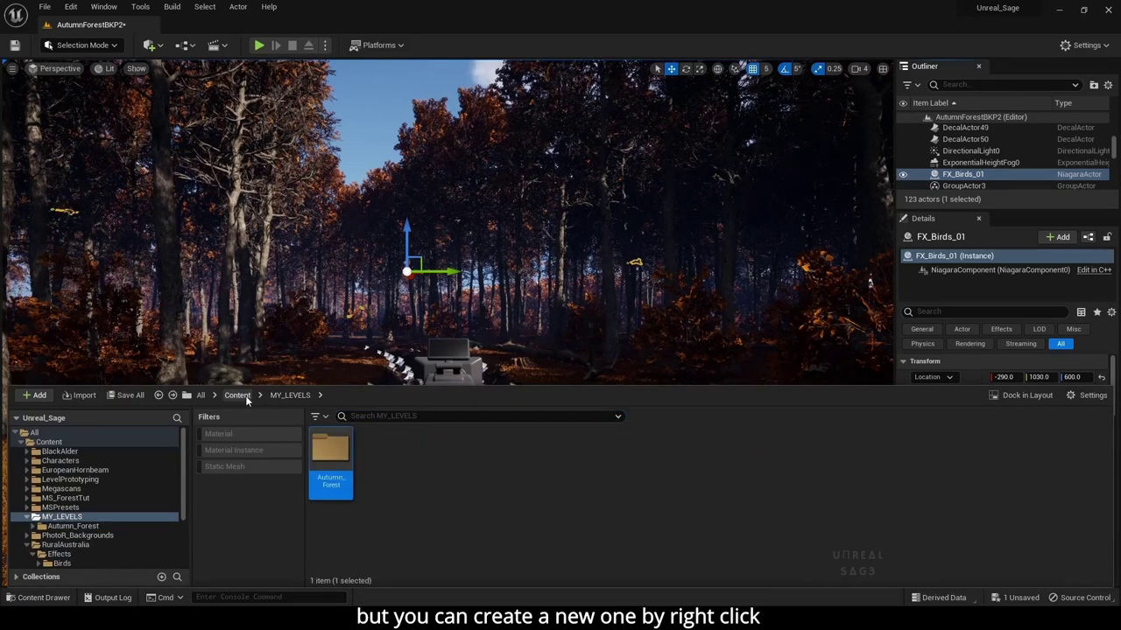
{"action": "left_click", "coordinate": [246, 398]}
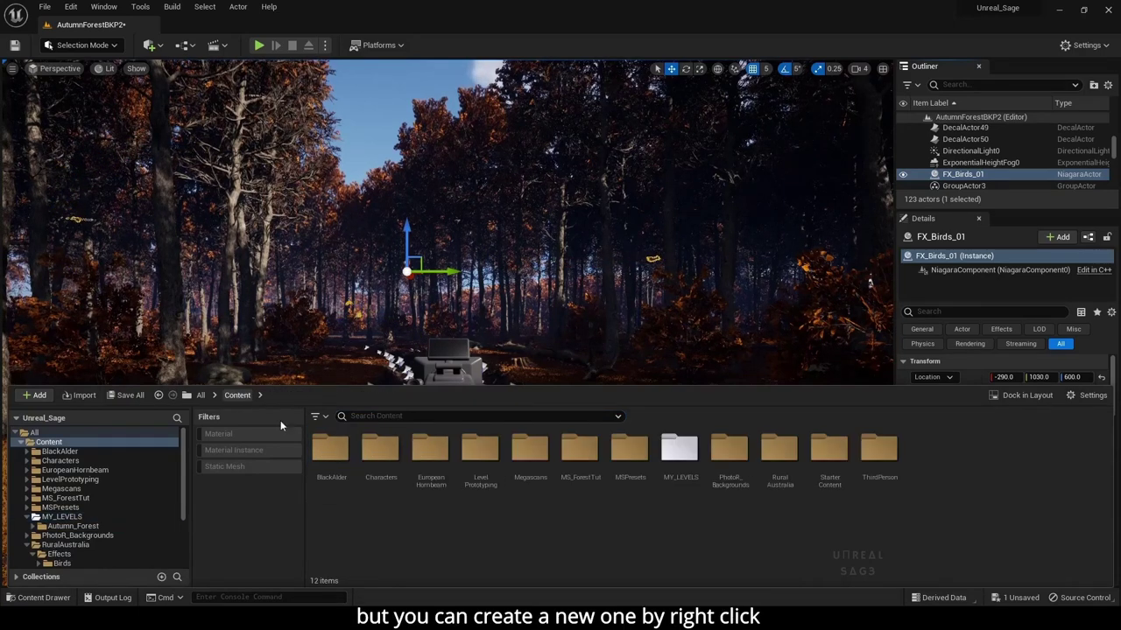
{"action": "double_click", "coordinate": [671, 451]}
{"action": "double_click", "coordinate": [331, 451]}
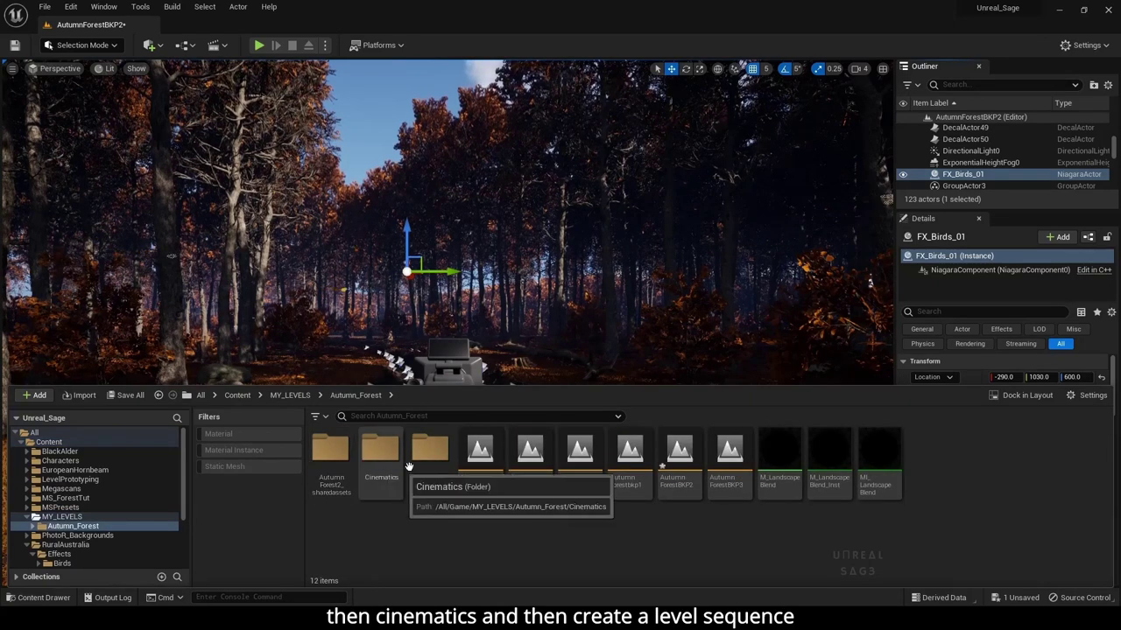
{"action": "double_click", "coordinate": [402, 464]}
Open the level sequence, view the scene through its cine camera, and play it back
{"action": "double_click", "coordinate": [349, 460]}
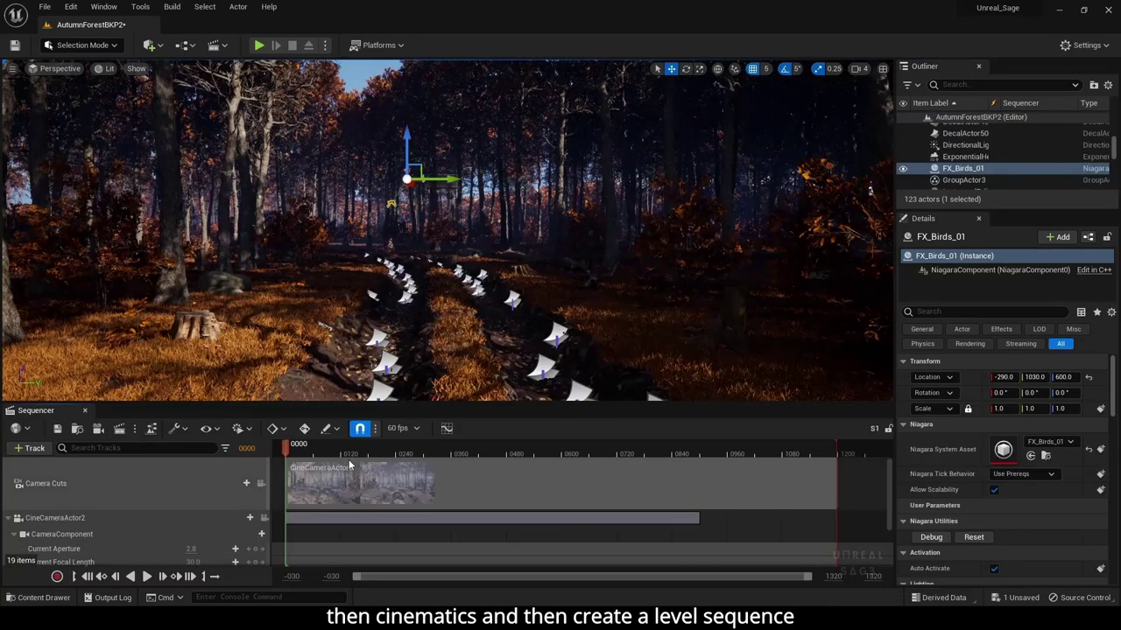
{"action": "left_click", "coordinate": [261, 483]}
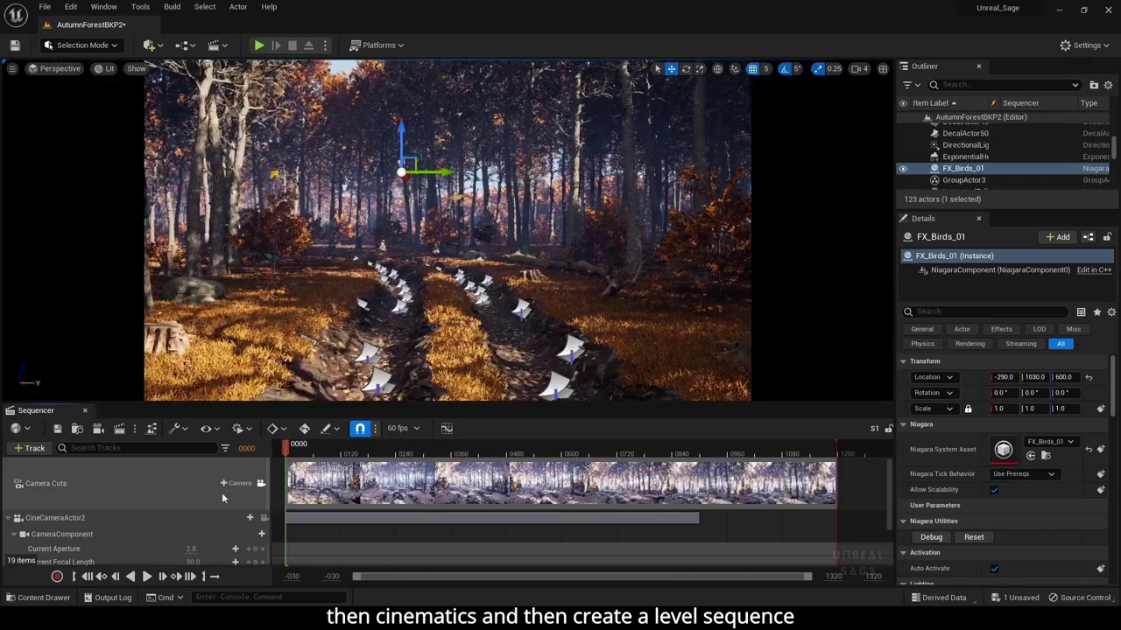
{"action": "left_click", "coordinate": [146, 576]}
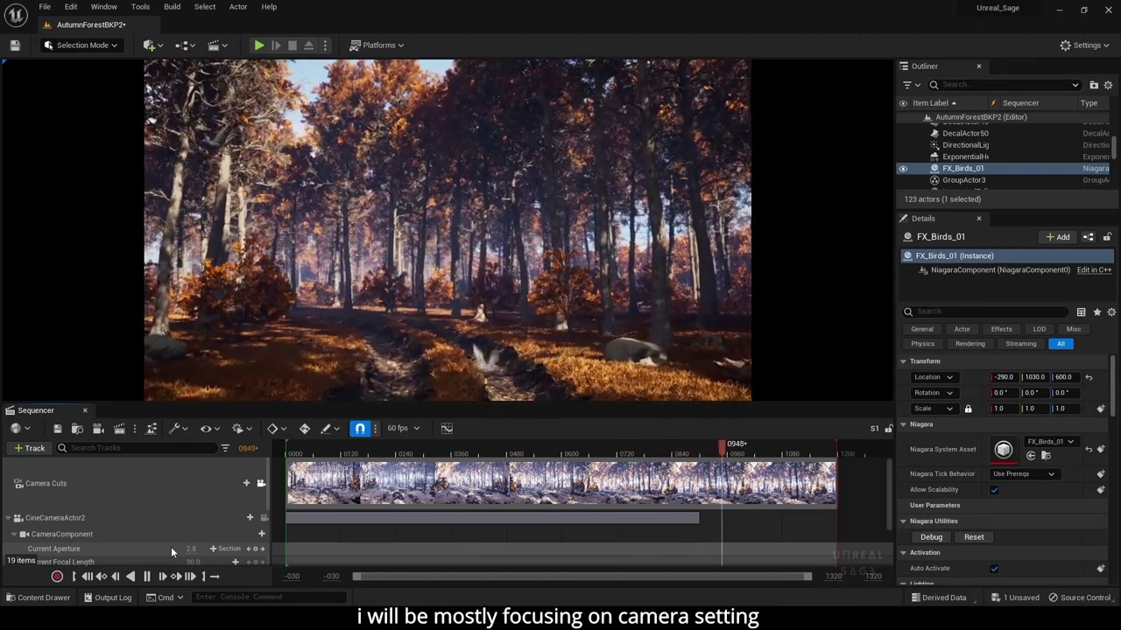
Stop playback, return to frame 0, and place the playhead at frame 0305
{"action": "key", "text": "space"}
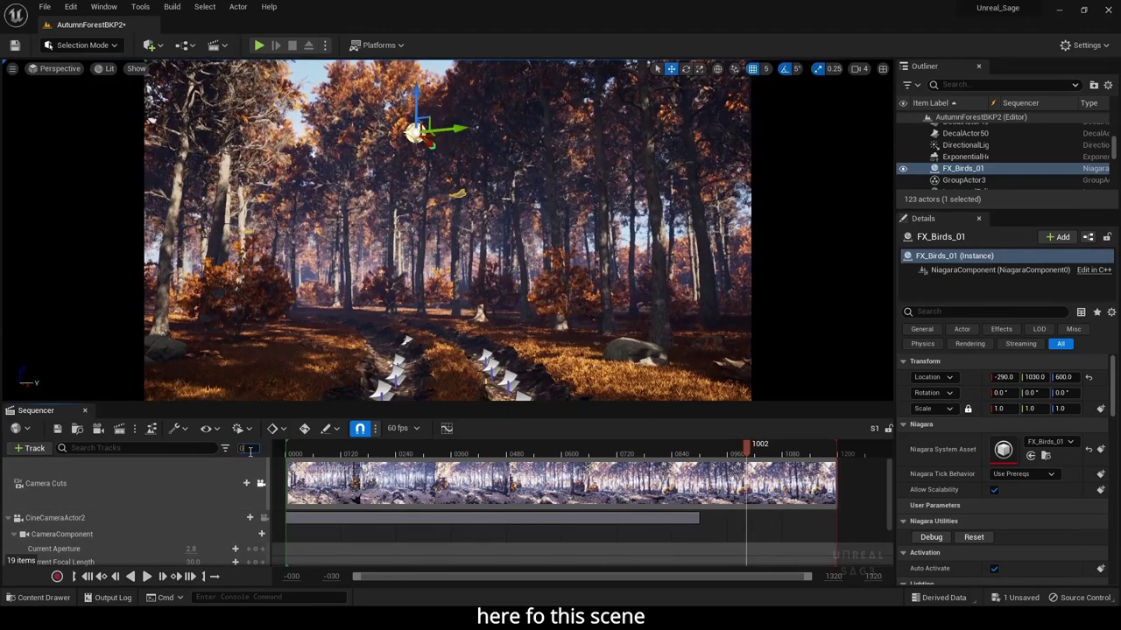
{"action": "key", "text": "Return"}
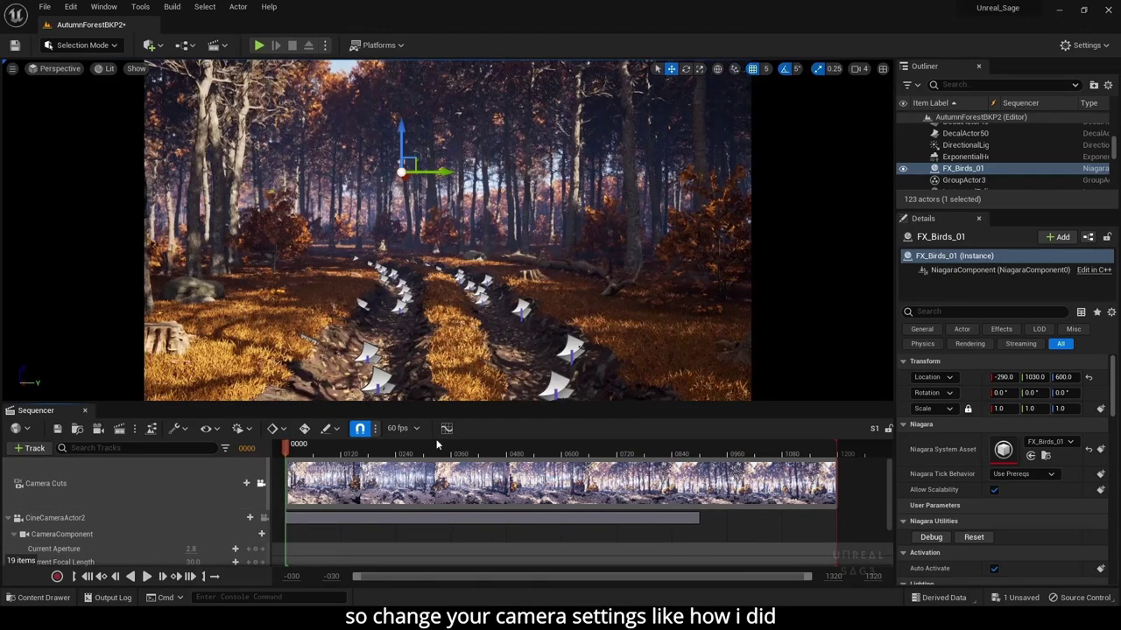
{"action": "left_click", "coordinate": [425, 447]}
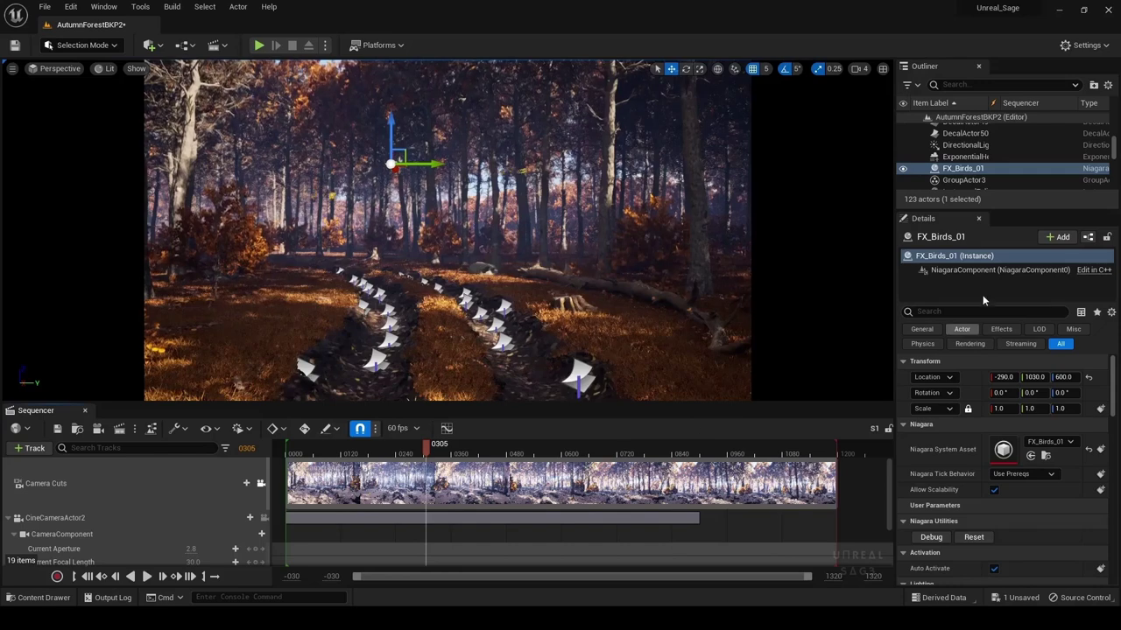
Set CineCameraActor2's Exposure Compensation to 11.5, briefly testing 12 before returning to 11.5
{"action": "left_click", "coordinate": [160, 517]}
{"action": "scroll", "coordinate": [996, 519], "scroll_direction": "down", "scroll_amount": 5}
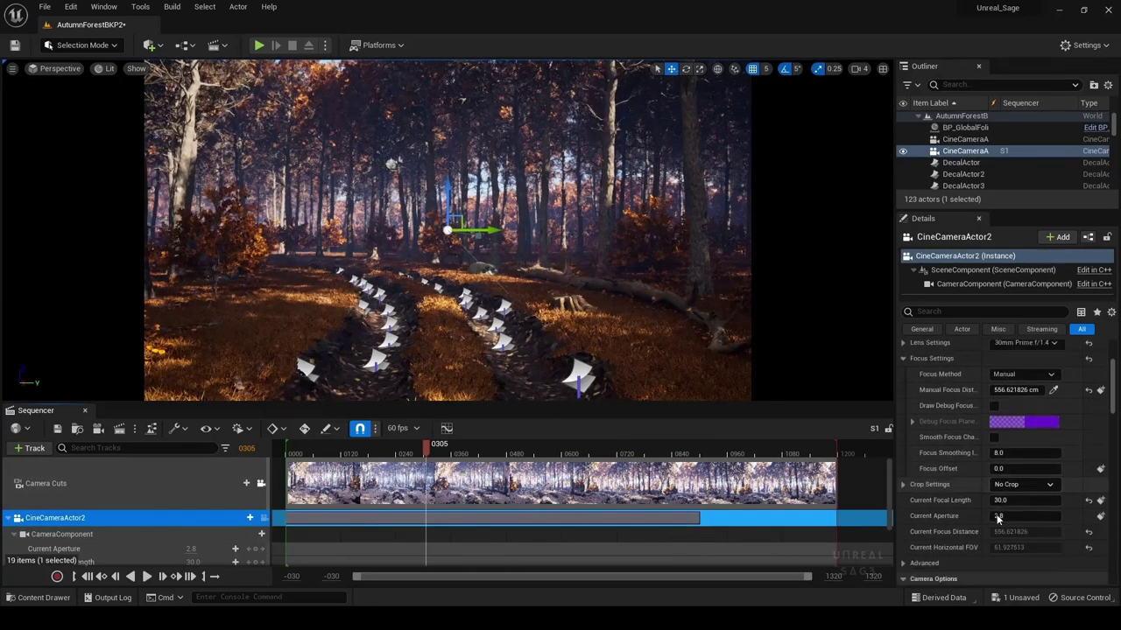
{"action": "scroll", "coordinate": [996, 517], "scroll_direction": "down", "scroll_amount": 3}
{"action": "scroll", "coordinate": [996, 514], "scroll_direction": "down", "scroll_amount": 3}
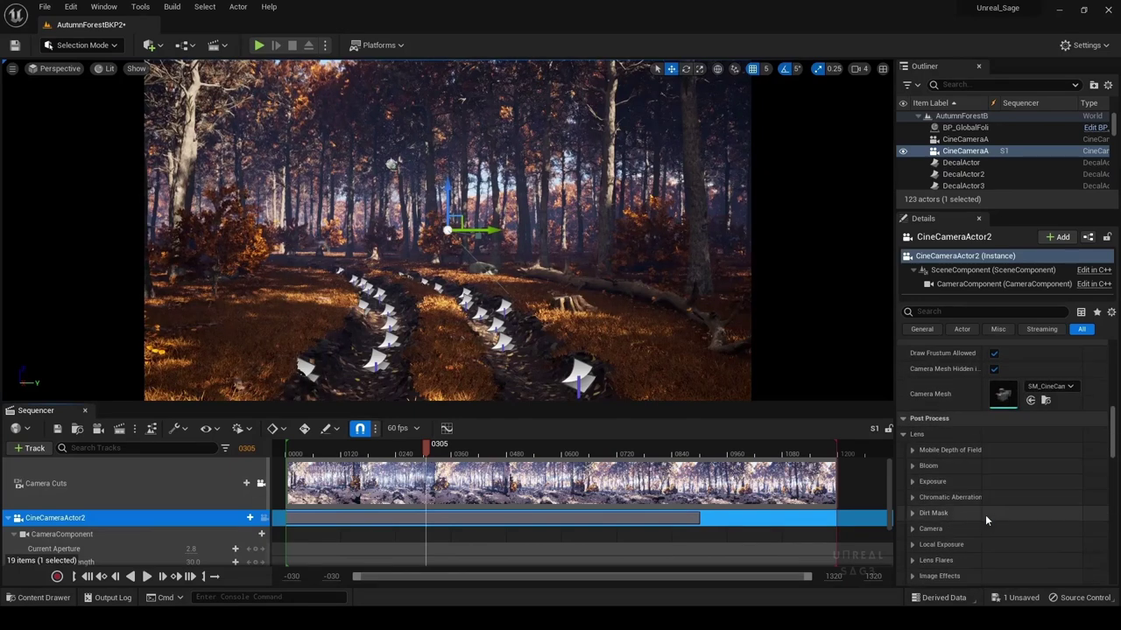
{"action": "left_click", "coordinate": [910, 483]}
{"action": "left_click", "coordinate": [1022, 514]}
{"action": "type", "text": "11.5"}
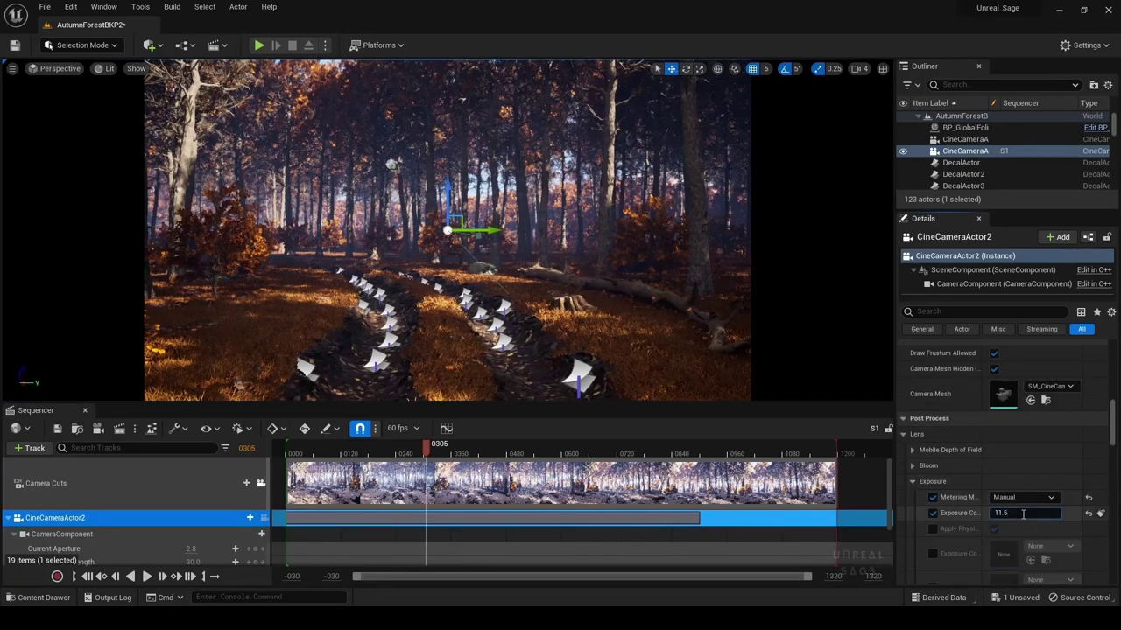
{"action": "key", "text": "Return"}
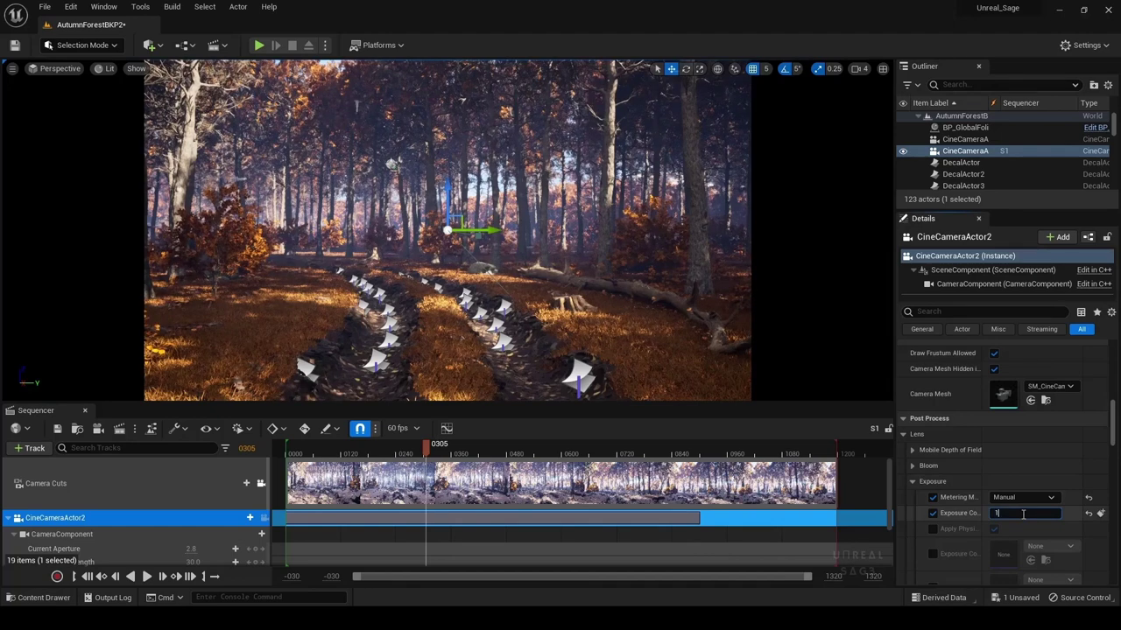
{"action": "type", "text": "2"}
{"action": "type", "text": "11.5"}
{"action": "key", "text": "Return"}
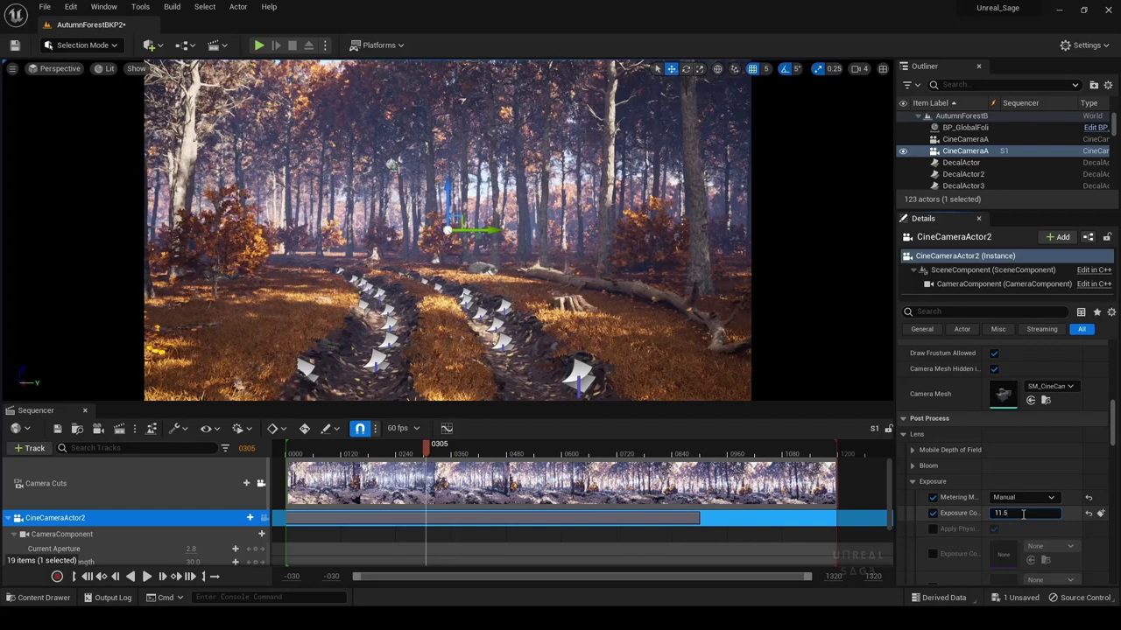
{"action": "key", "text": "Return"}
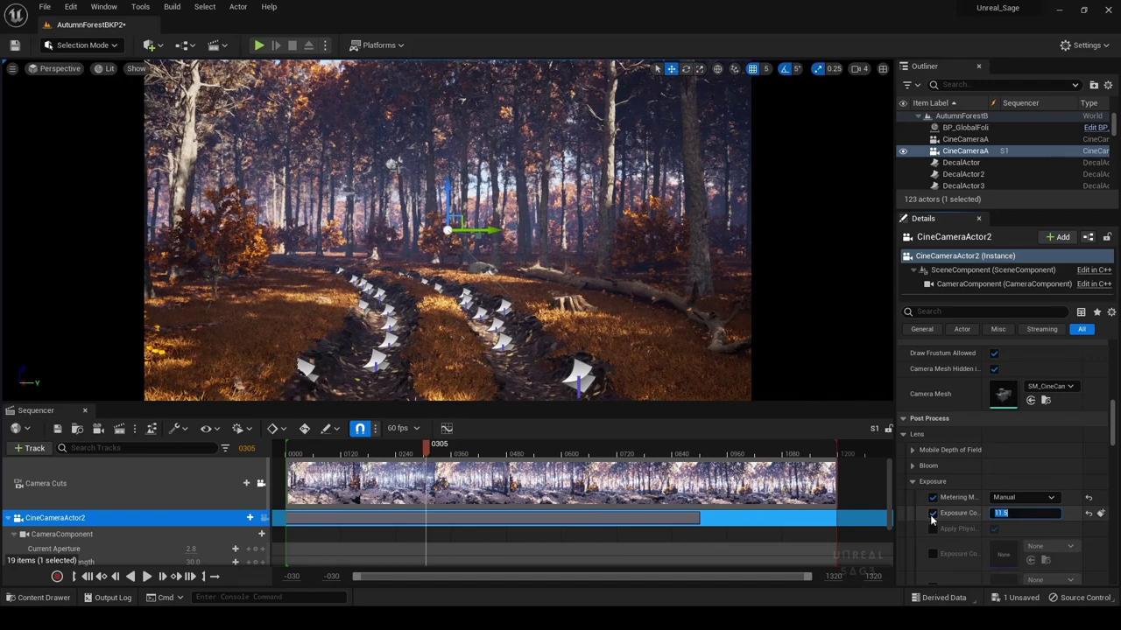
Search the Outliner for 'fog' and select the ExponentialHeightFog actor
{"action": "left_click", "coordinate": [961, 93]}
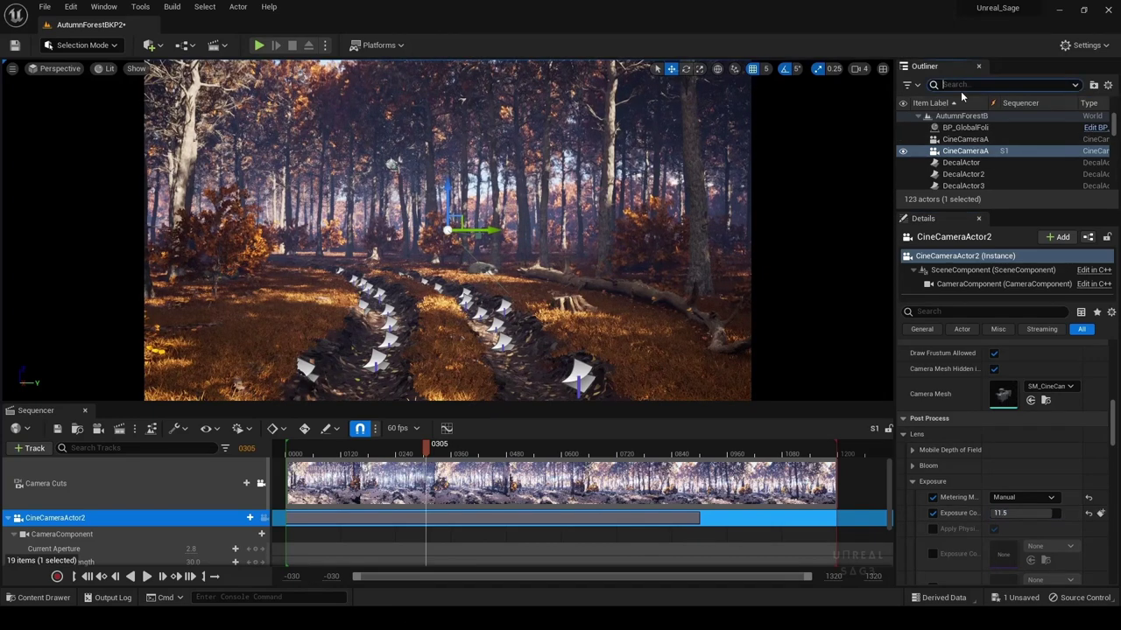
{"action": "type", "text": "fo"}
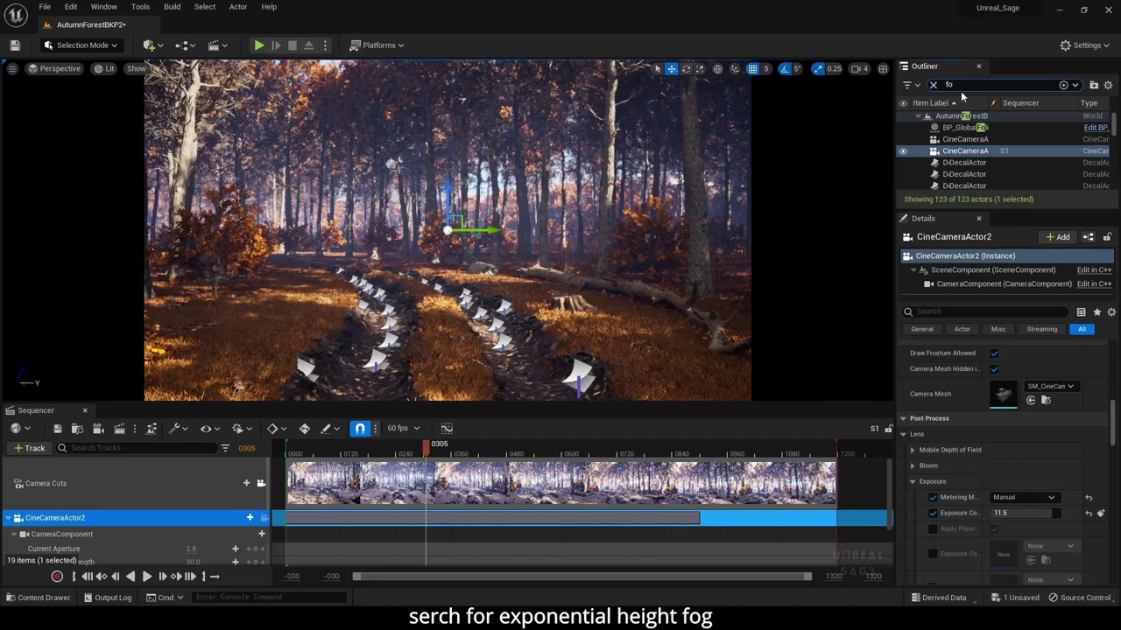
{"action": "type", "text": "g"}
{"action": "left_click", "coordinate": [981, 129]}
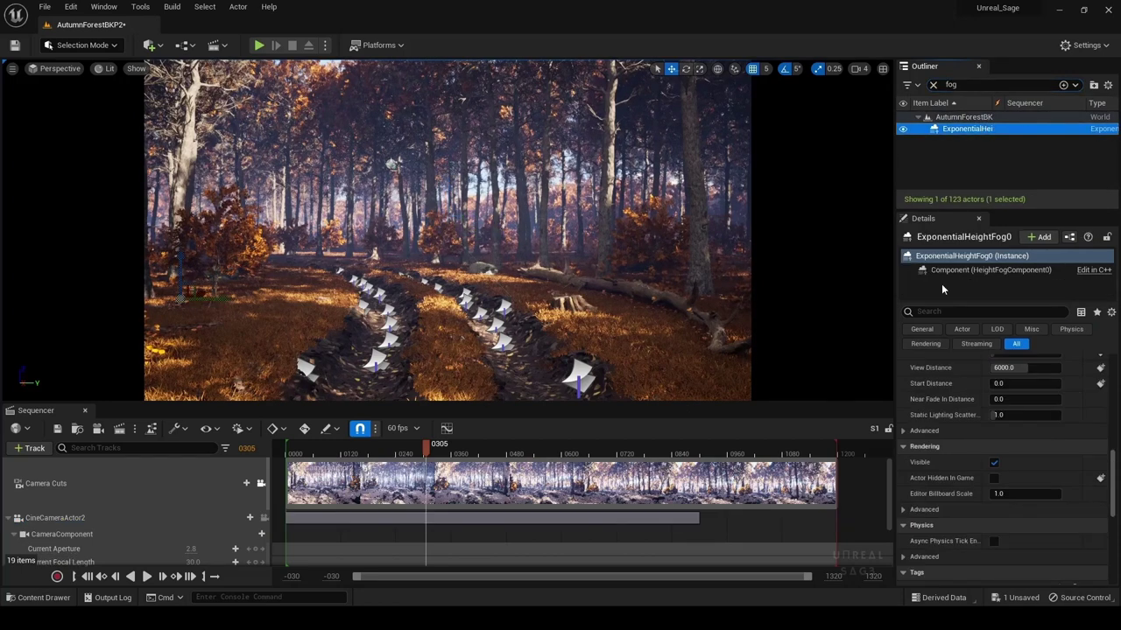
Enable Volumetric Fog on the height fog, then reselect CineCameraActor2 in Sequencer
{"action": "scroll", "coordinate": [928, 492], "scroll_direction": "down", "scroll_amount": 2}
{"action": "scroll", "coordinate": [939, 495], "scroll_direction": "down", "scroll_amount": 2}
{"action": "scroll", "coordinate": [939, 495], "scroll_direction": "down", "scroll_amount": 2}
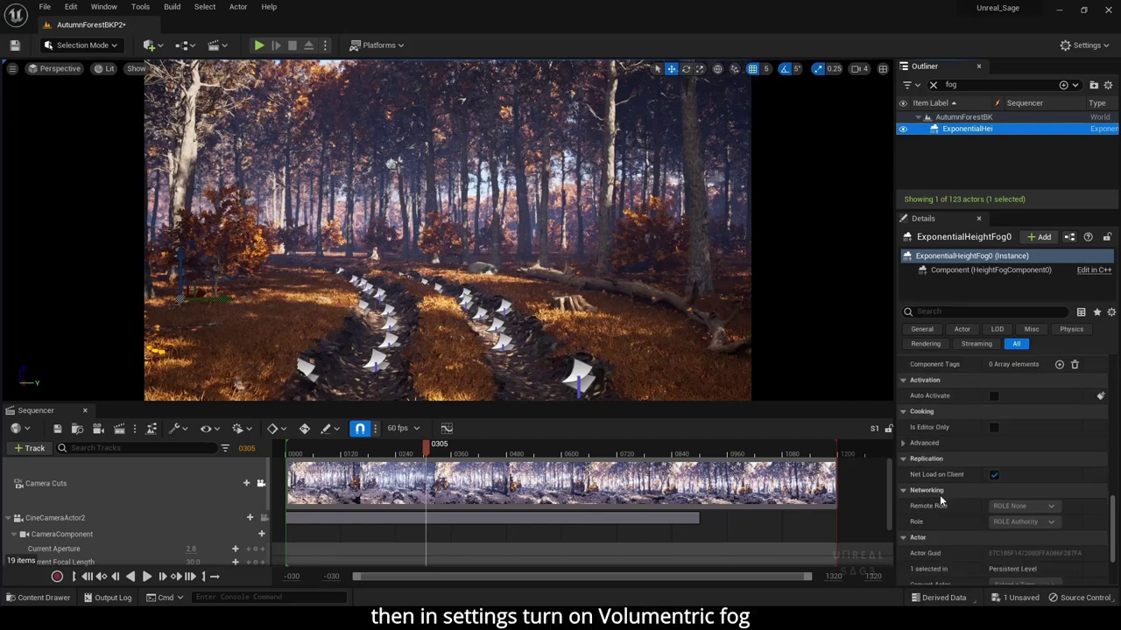
{"action": "scroll", "coordinate": [939, 495], "scroll_direction": "down", "scroll_amount": 1}
{"action": "scroll", "coordinate": [939, 495], "scroll_direction": "down", "scroll_amount": 1}
{"action": "scroll", "coordinate": [935, 471], "scroll_direction": "down", "scroll_amount": 1}
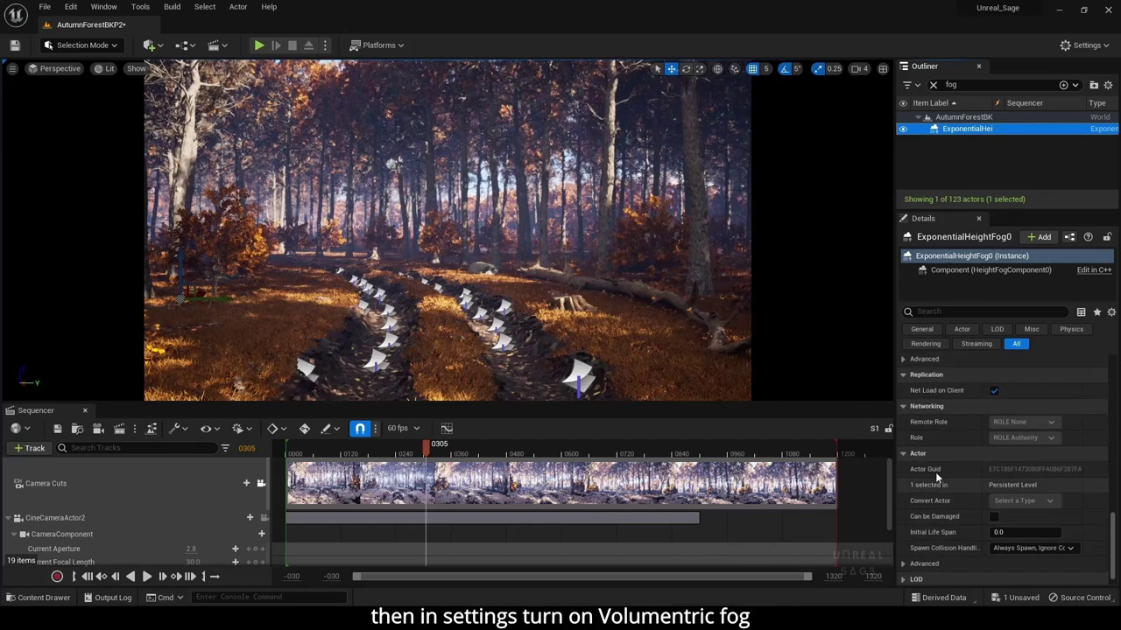
{"action": "scroll", "coordinate": [934, 472], "scroll_direction": "up", "scroll_amount": 1}
{"action": "scroll", "coordinate": [935, 472], "scroll_direction": "up", "scroll_amount": 1}
{"action": "scroll", "coordinate": [935, 472], "scroll_direction": "up", "scroll_amount": 2}
{"action": "scroll", "coordinate": [935, 472], "scroll_direction": "up", "scroll_amount": 1}
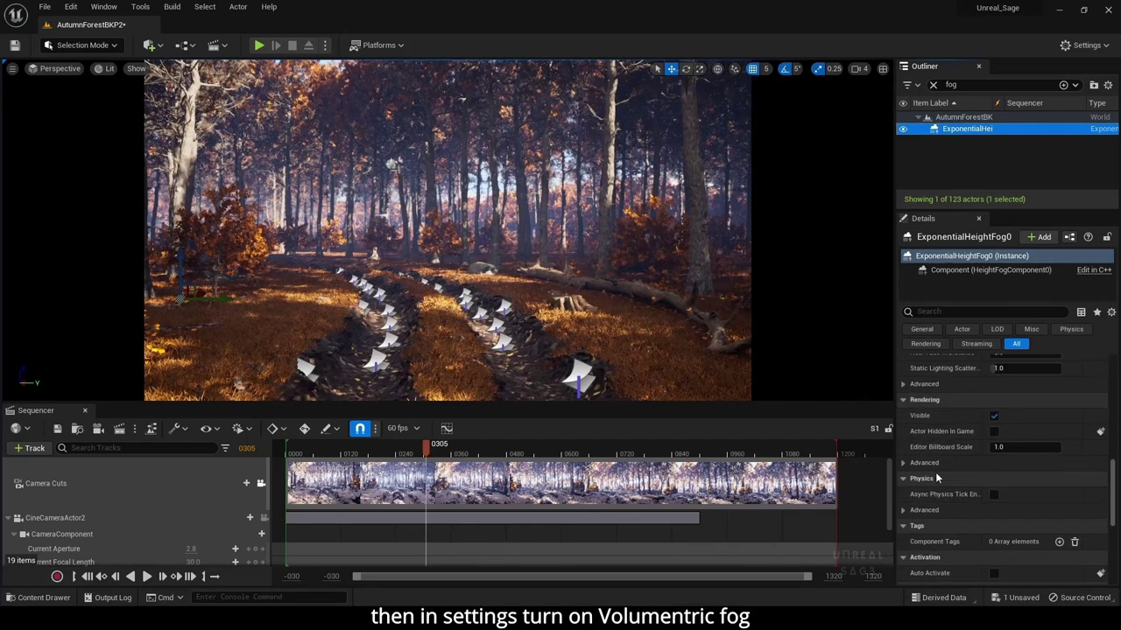
{"action": "scroll", "coordinate": [935, 472], "scroll_direction": "up", "scroll_amount": 1}
{"action": "scroll", "coordinate": [935, 472], "scroll_direction": "up", "scroll_amount": 2}
{"action": "scroll", "coordinate": [935, 472], "scroll_direction": "up", "scroll_amount": 1}
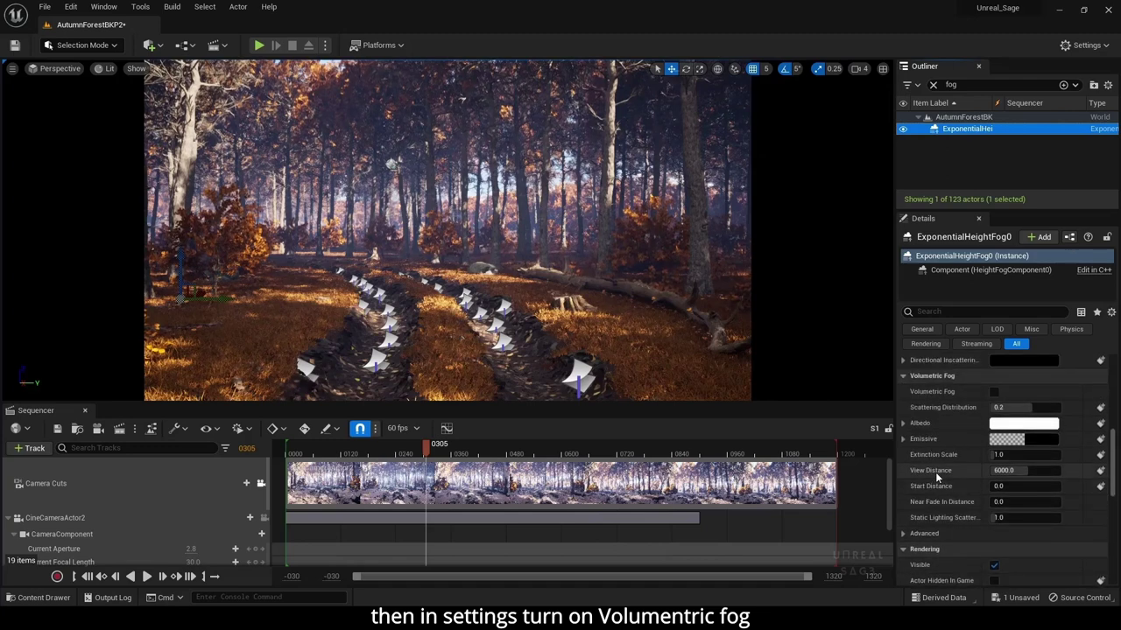
{"action": "scroll", "coordinate": [935, 472], "scroll_direction": "up", "scroll_amount": 2}
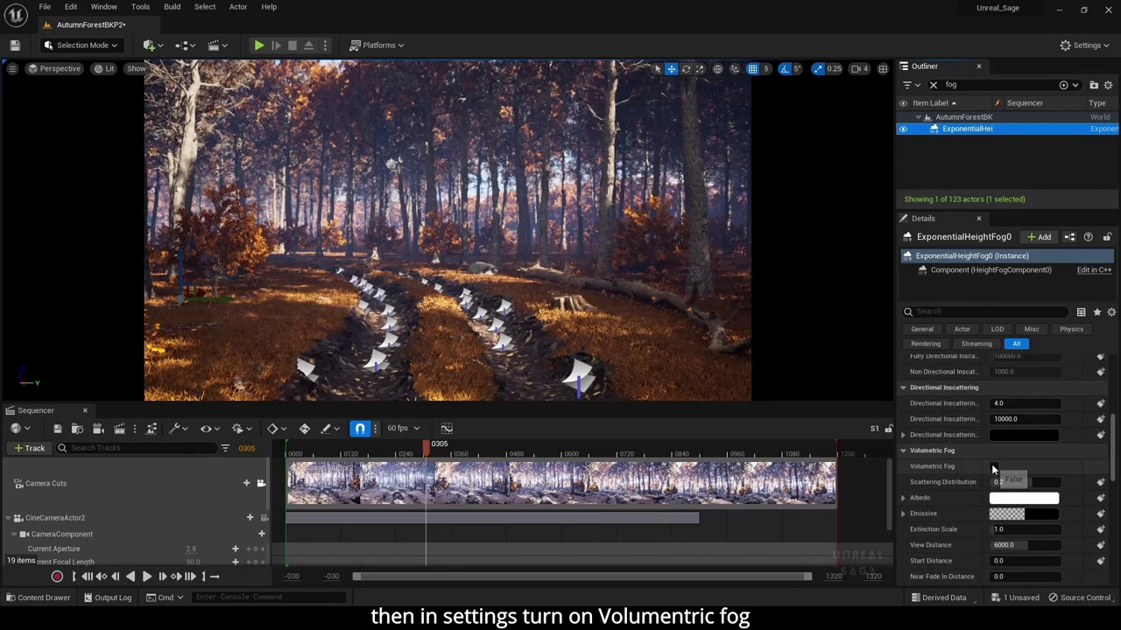
{"action": "left_click", "coordinate": [993, 468]}
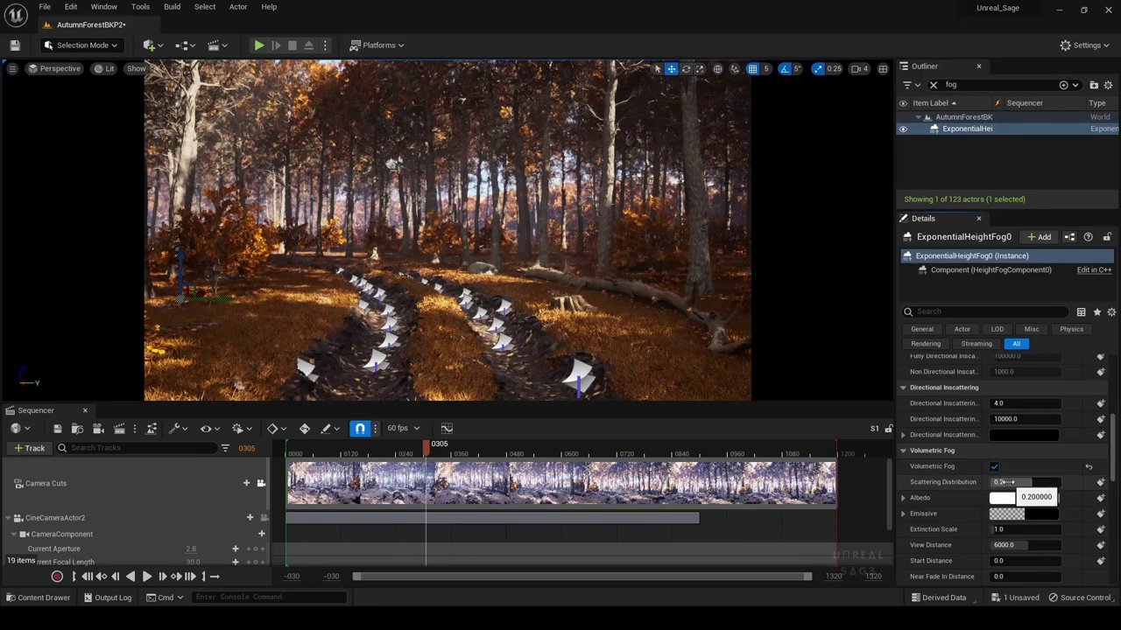
{"action": "left_click", "coordinate": [77, 518]}
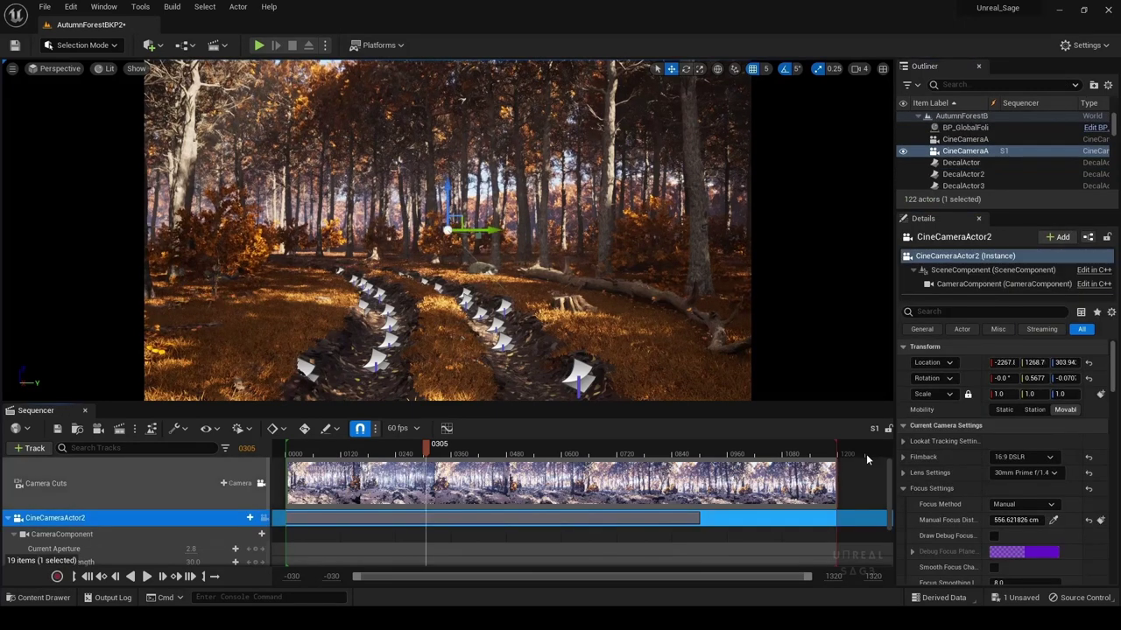
{"action": "scroll", "coordinate": [1042, 551], "scroll_direction": "down", "scroll_amount": 6}
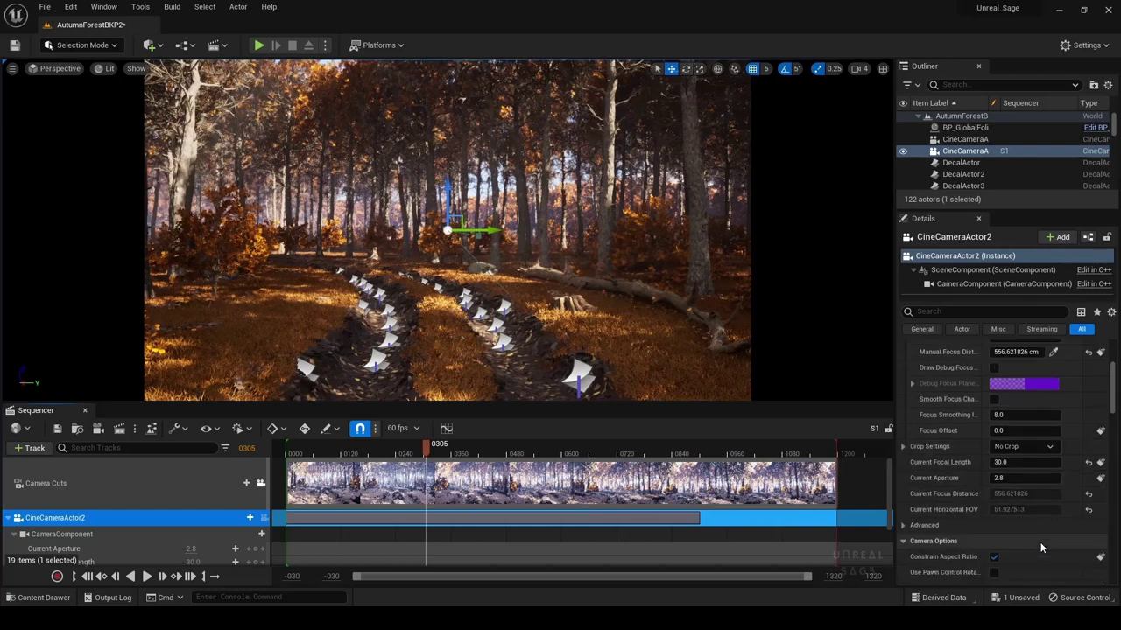
{"action": "scroll", "coordinate": [1037, 545], "scroll_direction": "down", "scroll_amount": 4}
{"action": "scroll", "coordinate": [1034, 542], "scroll_direction": "down", "scroll_amount": 4}
{"action": "scroll", "coordinate": [1035, 542], "scroll_direction": "down", "scroll_amount": 2}
{"action": "type", "text": "11"}
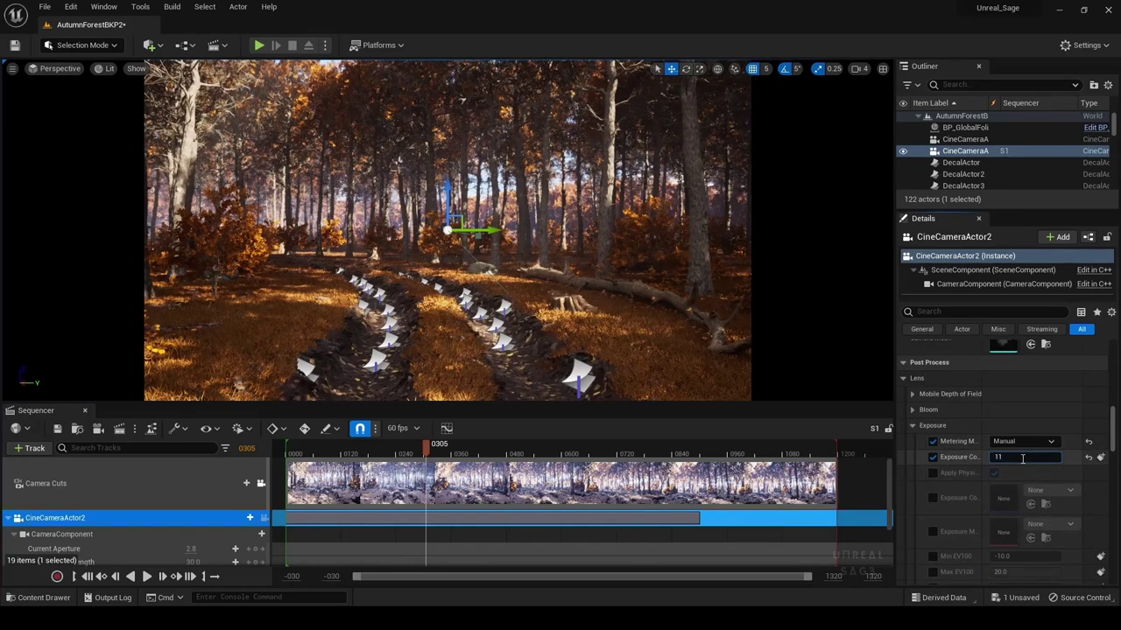
{"action": "key", "text": "Return"}
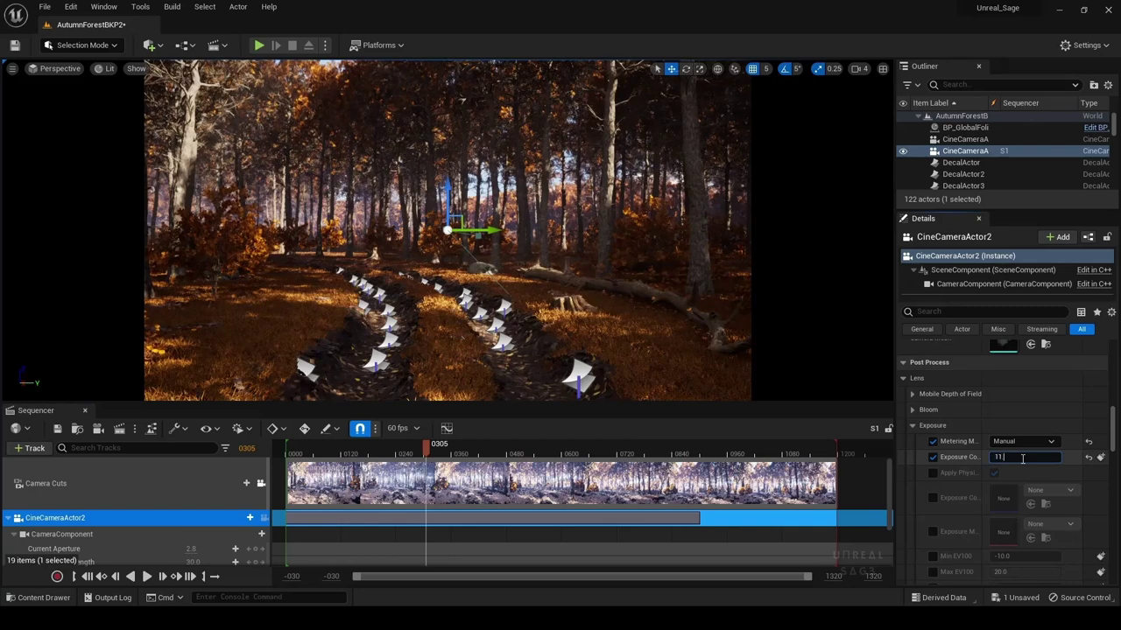
{"action": "type", "text": ".5"}
{"action": "key", "text": "Return"}
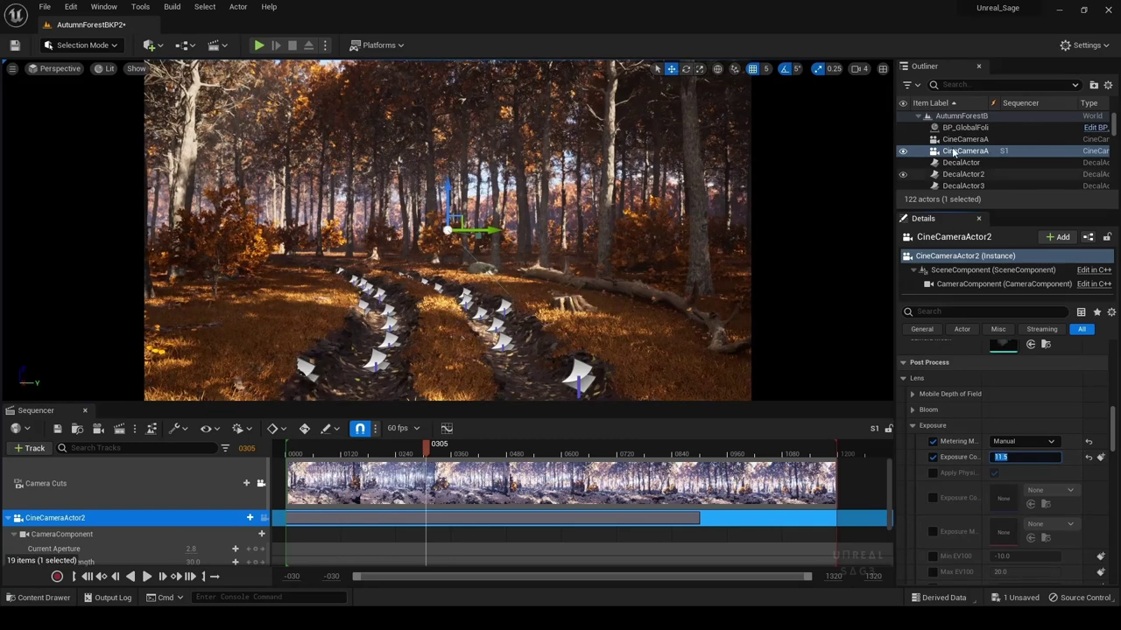
Search the Outliner for 'exp' and select the ExponentialHeightFog actor
{"action": "left_click", "coordinate": [954, 85]}
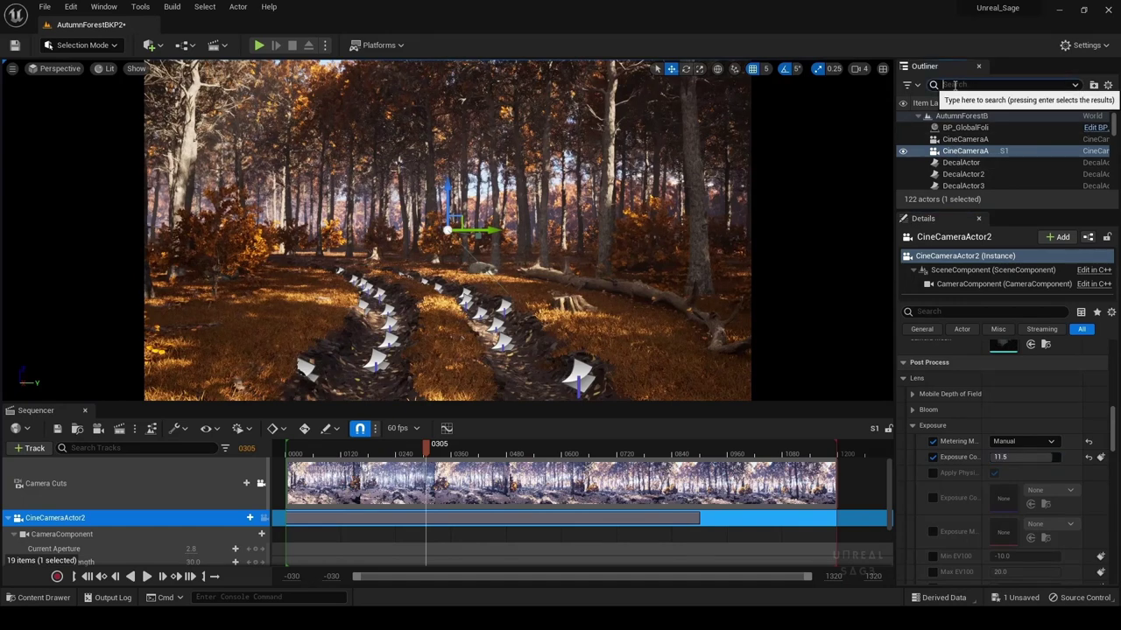
{"action": "type", "text": "exp"}
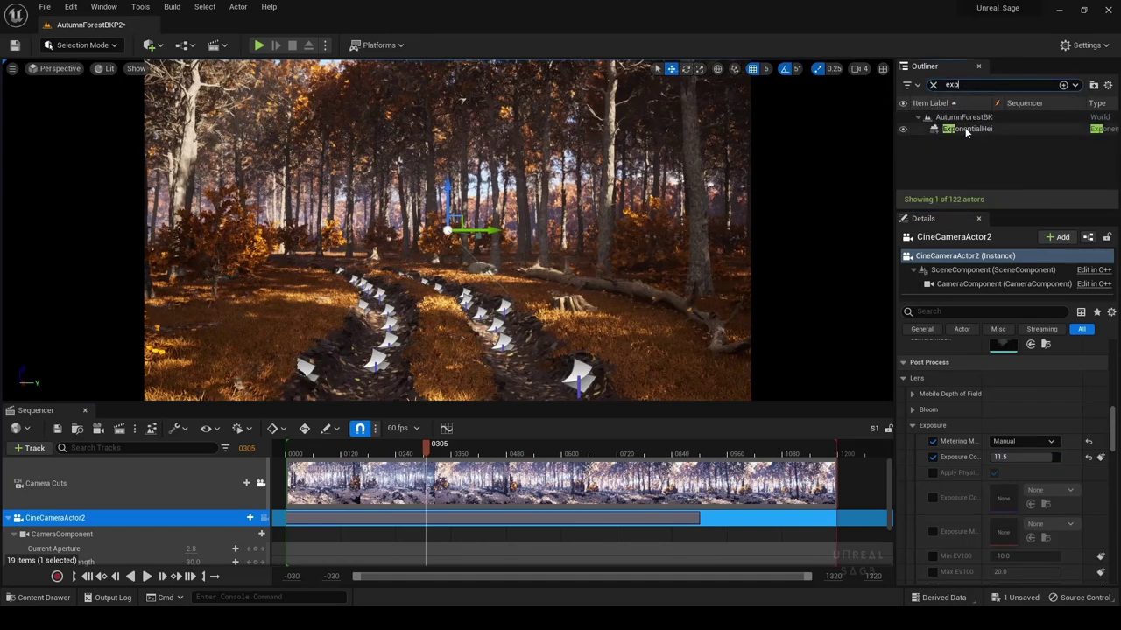
{"action": "left_click", "coordinate": [967, 129]}
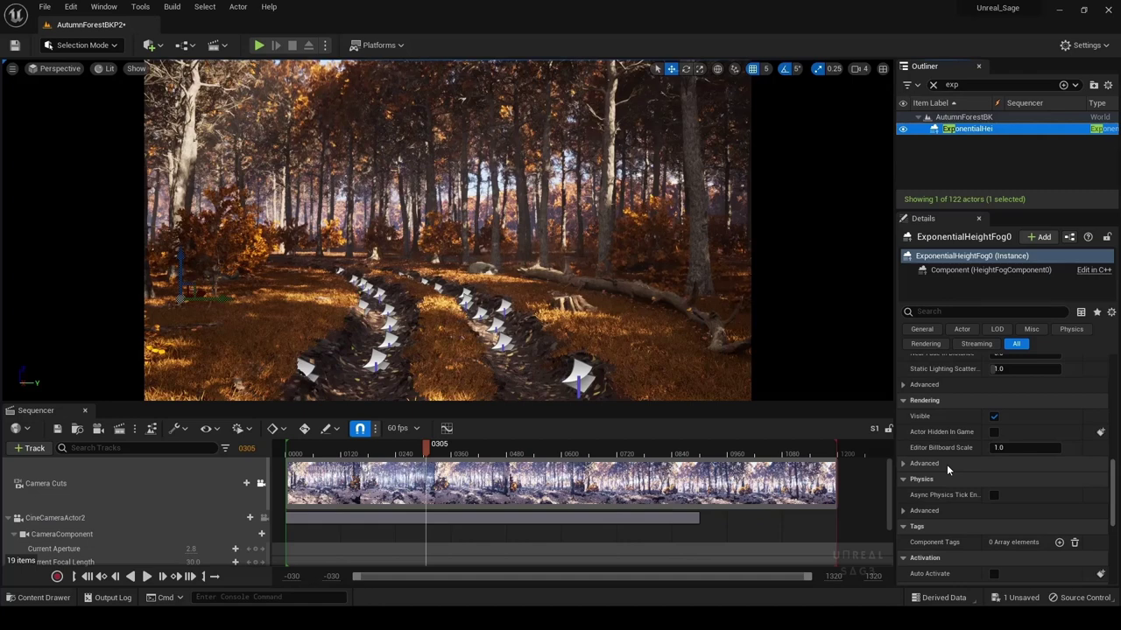
Set Directional Inscattering Exponent to 4.0 and bring the Exponential Height Fog Component settings into view
{"action": "scroll", "coordinate": [947, 464], "scroll_direction": "up", "scroll_amount": 1}
{"action": "scroll", "coordinate": [946, 464], "scroll_direction": "up", "scroll_amount": 2}
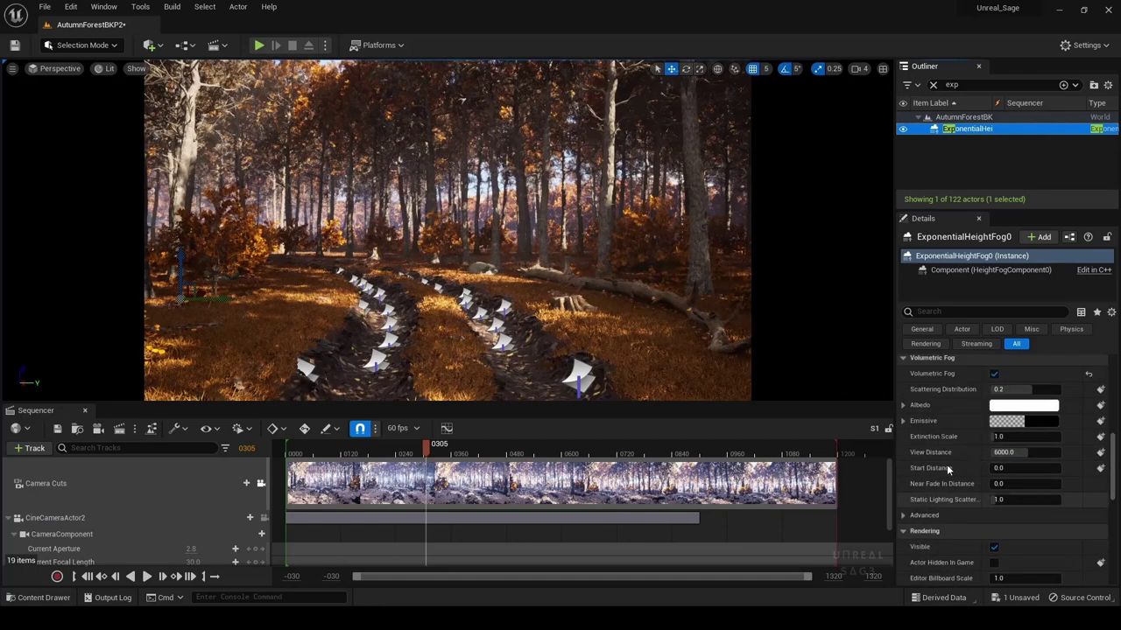
{"action": "scroll", "coordinate": [947, 464], "scroll_direction": "up", "scroll_amount": 2}
{"action": "scroll", "coordinate": [950, 463], "scroll_direction": "up", "scroll_amount": 2}
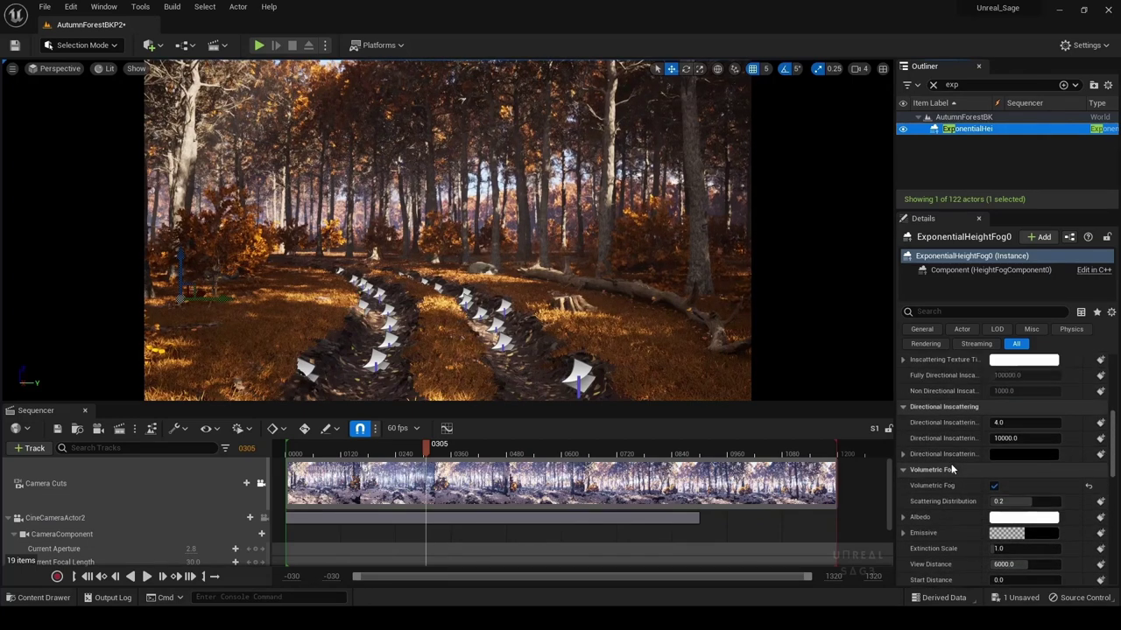
{"action": "scroll", "coordinate": [950, 463], "scroll_direction": "up", "scroll_amount": 2}
{"action": "left_click", "coordinate": [1016, 474]}
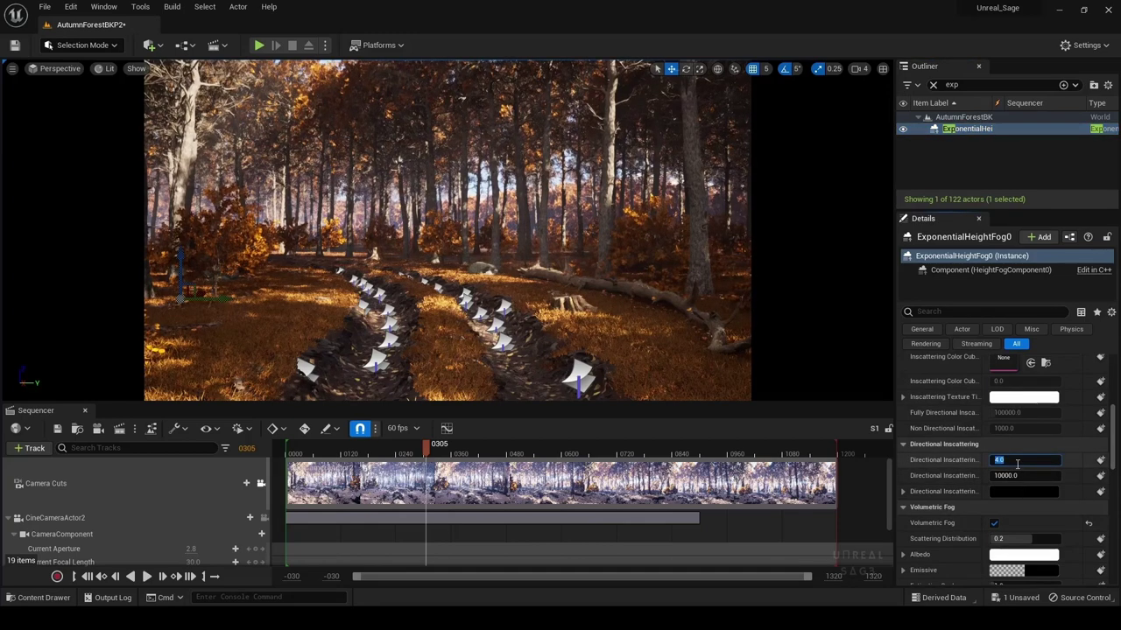
{"action": "scroll", "coordinate": [1022, 428], "scroll_direction": "up", "scroll_amount": 2}
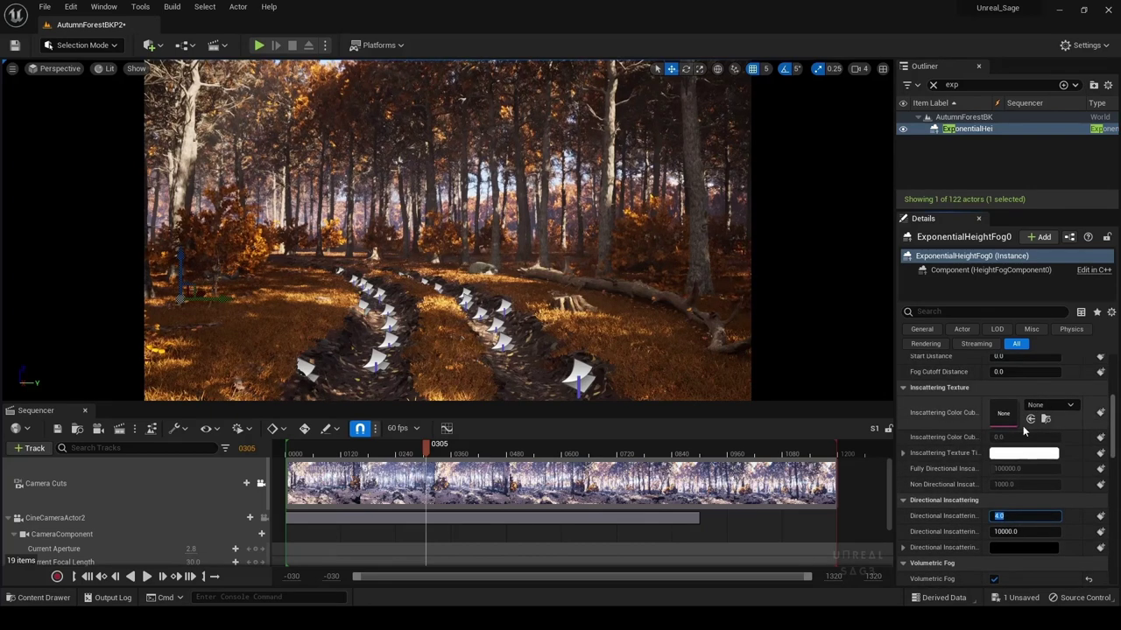
{"action": "scroll", "coordinate": [1022, 425], "scroll_direction": "up", "scroll_amount": 3}
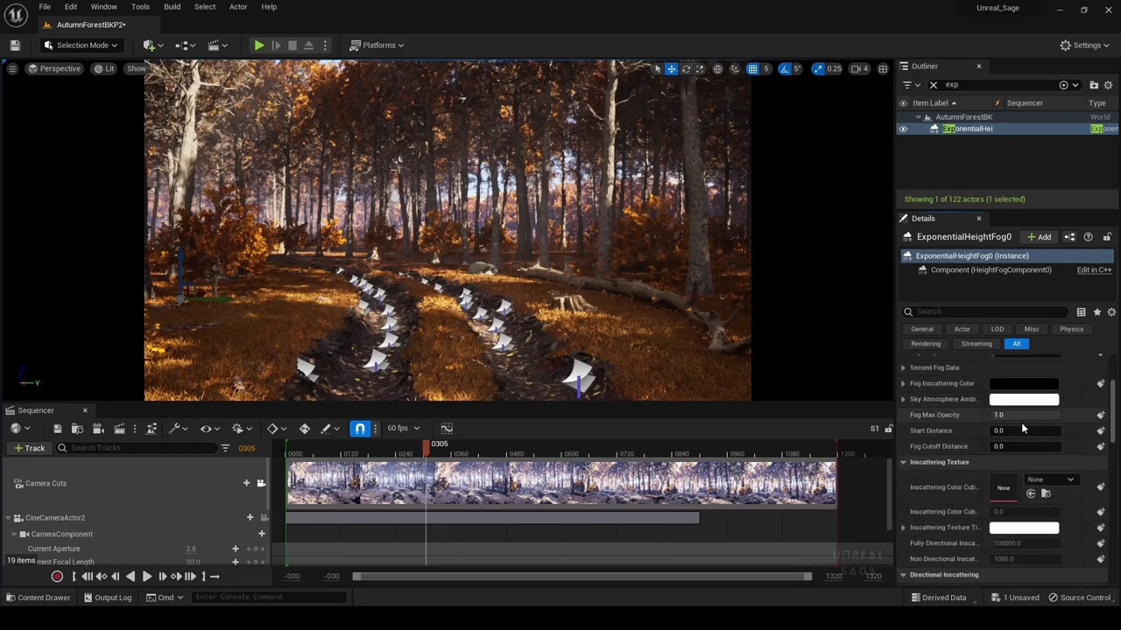
{"action": "scroll", "coordinate": [1021, 422], "scroll_direction": "up", "scroll_amount": 2}
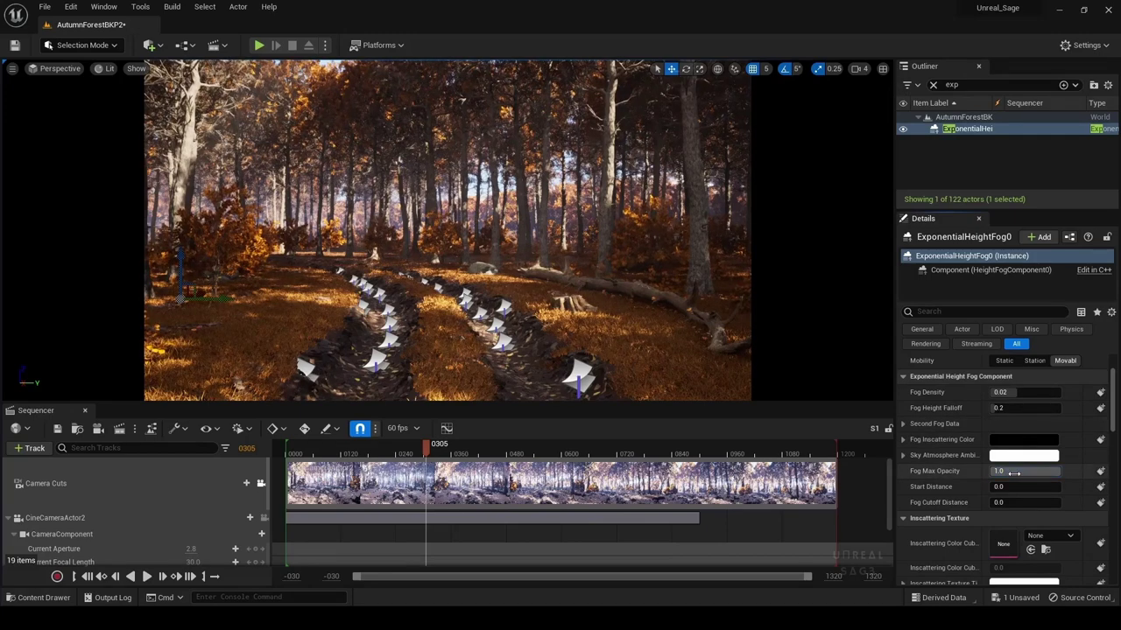
{"action": "left_click_drag", "start_coordinate": [1007, 486], "coordinate": [1028, 491]}
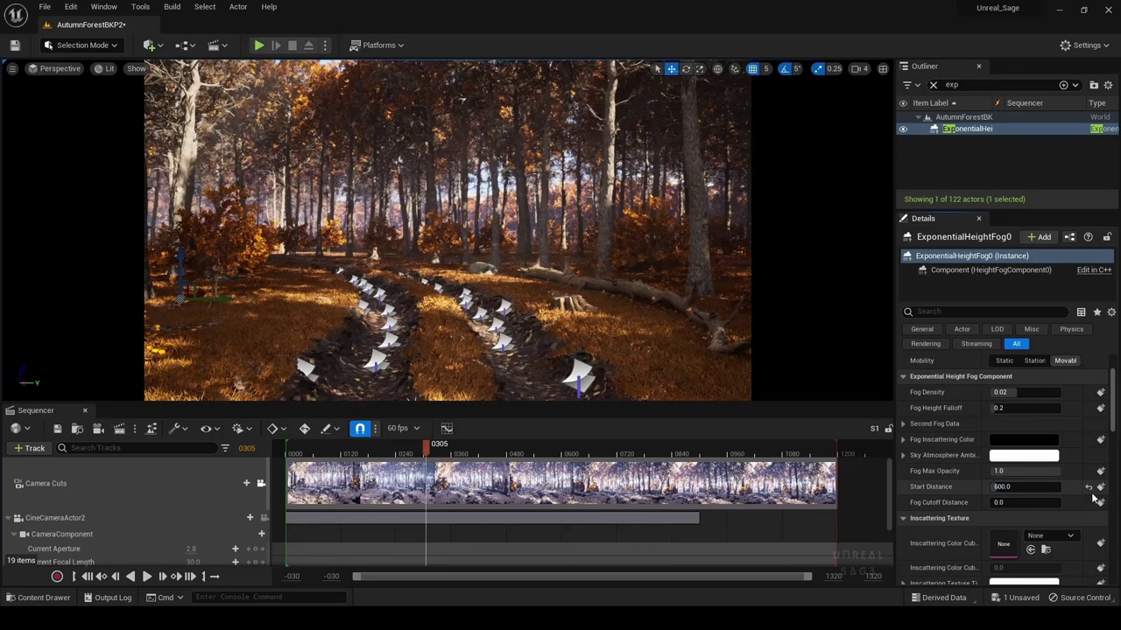
{"action": "left_click", "coordinate": [1088, 487]}
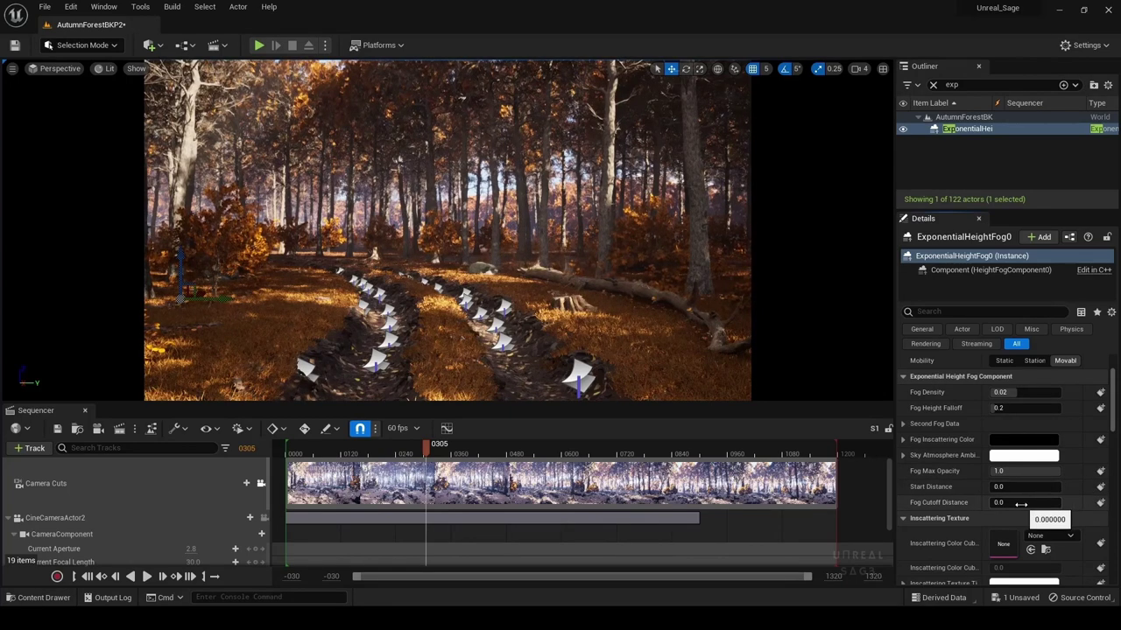
{"action": "left_click_drag", "start_coordinate": [1021, 504], "coordinate": [1023, 502]}
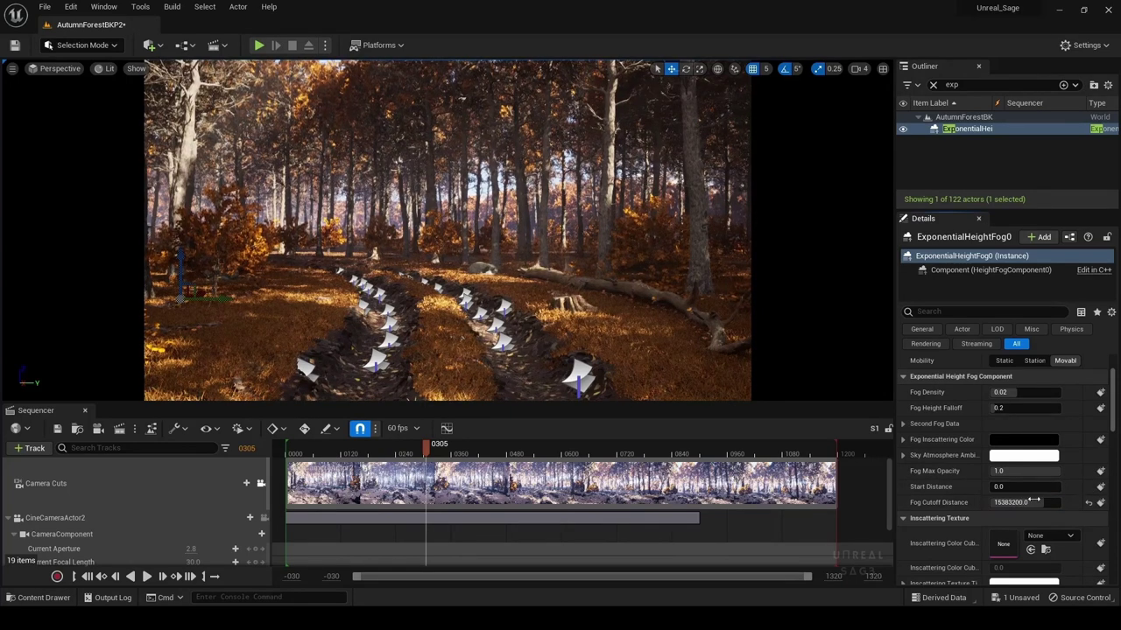
{"action": "scroll", "coordinate": [1006, 470], "scroll_direction": "up", "scroll_amount": 3}
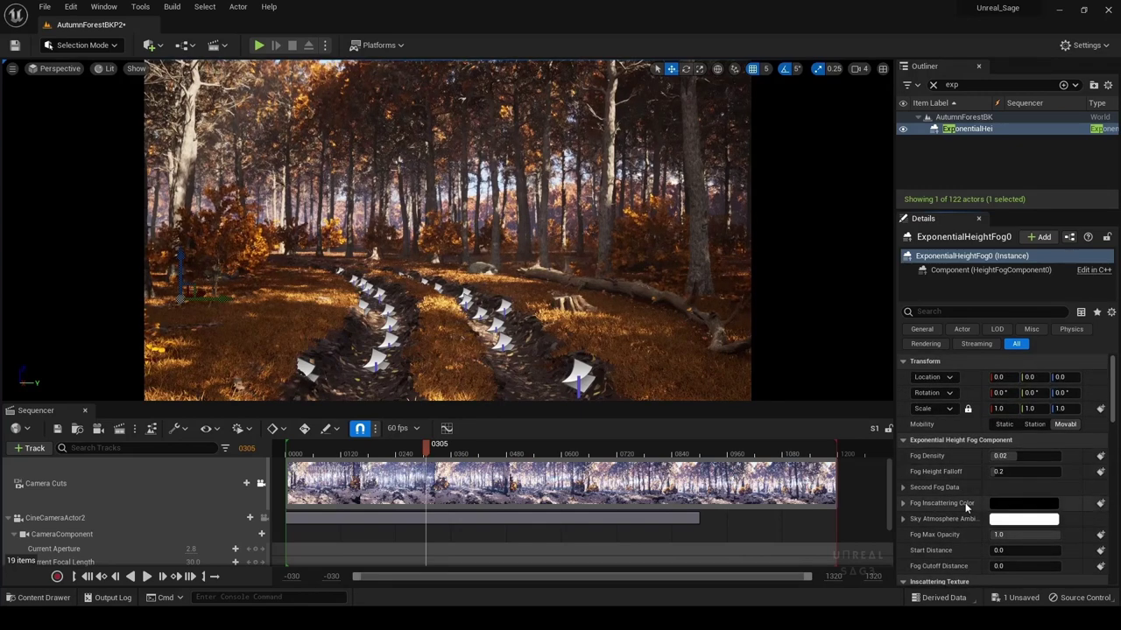
{"action": "scroll", "coordinate": [977, 489], "scroll_direction": "down", "scroll_amount": 5}
{"action": "scroll", "coordinate": [968, 499], "scroll_direction": "down", "scroll_amount": 5}
{"action": "scroll", "coordinate": [965, 503], "scroll_direction": "down", "scroll_amount": 5}
{"action": "scroll", "coordinate": [965, 502], "scroll_direction": "down", "scroll_amount": 1}
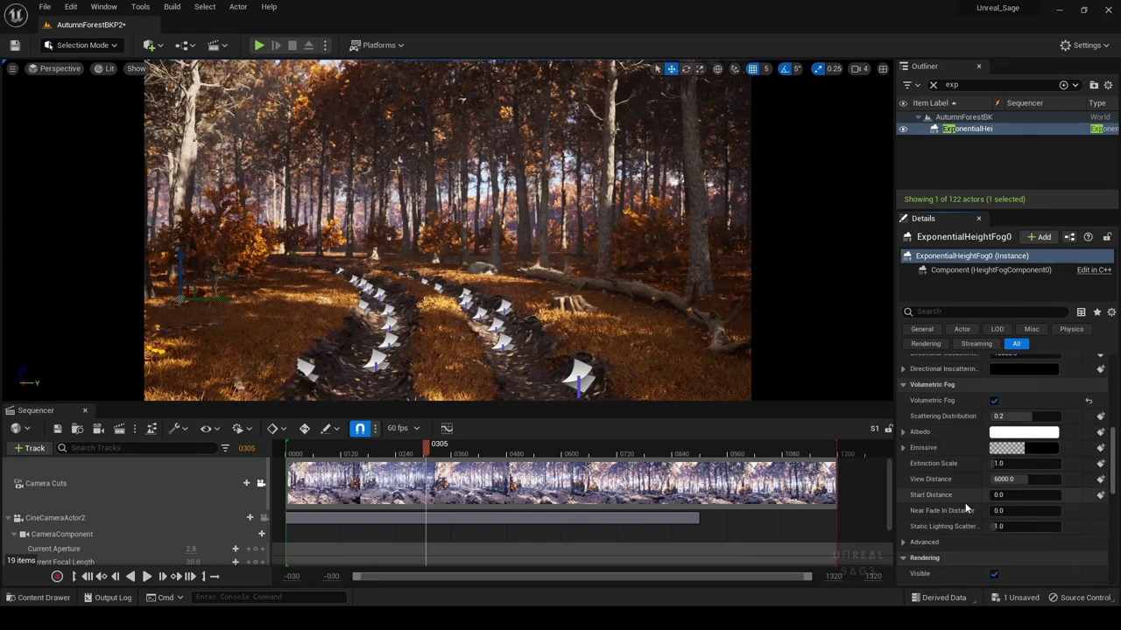
{"action": "left_click", "coordinate": [995, 400]}
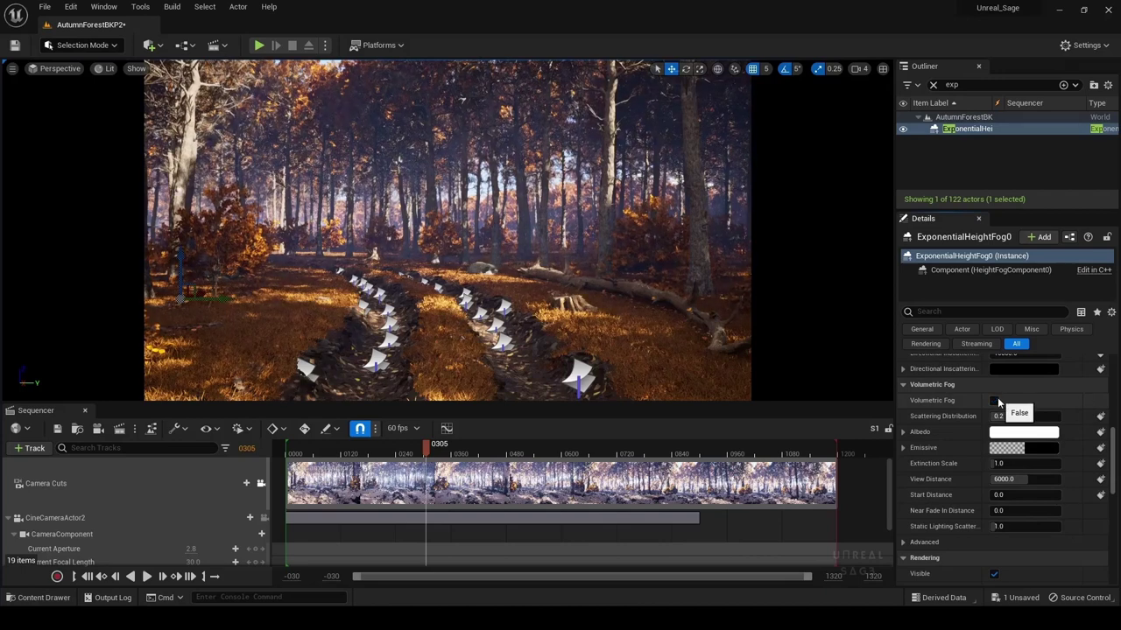
{"action": "left_click", "coordinate": [995, 400]}
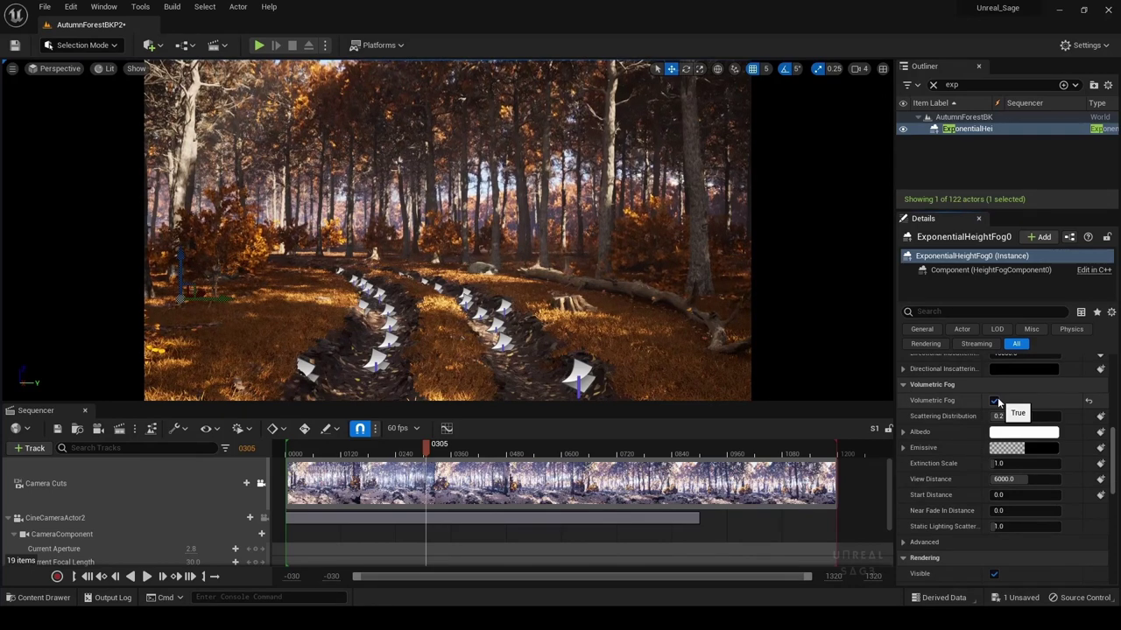
{"action": "left_click", "coordinate": [995, 400]}
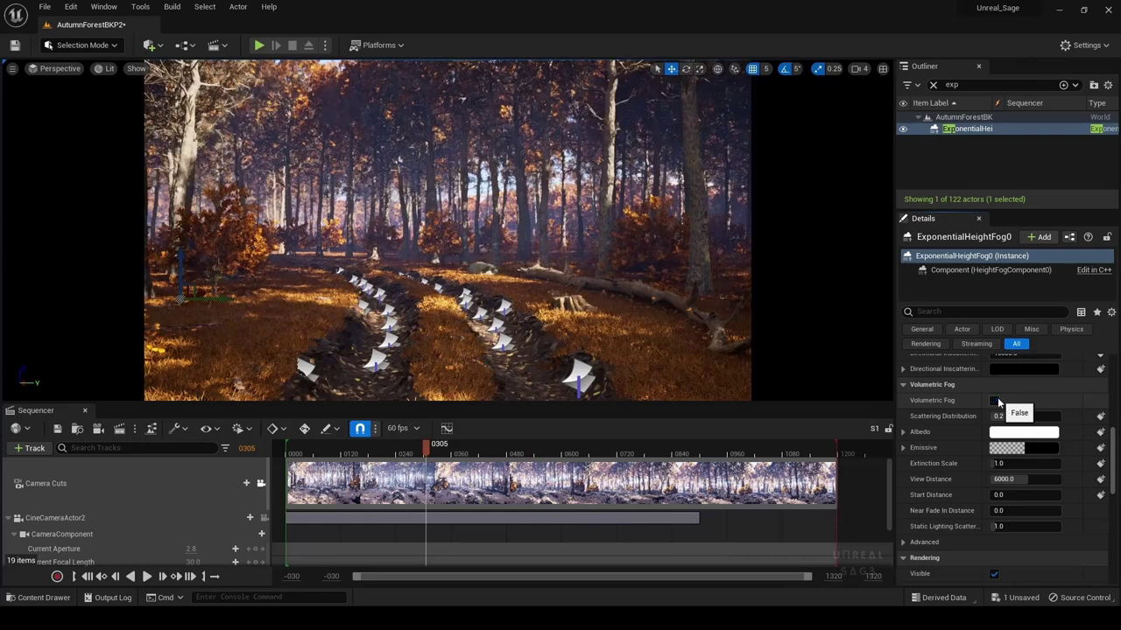
{"action": "left_click", "coordinate": [996, 400]}
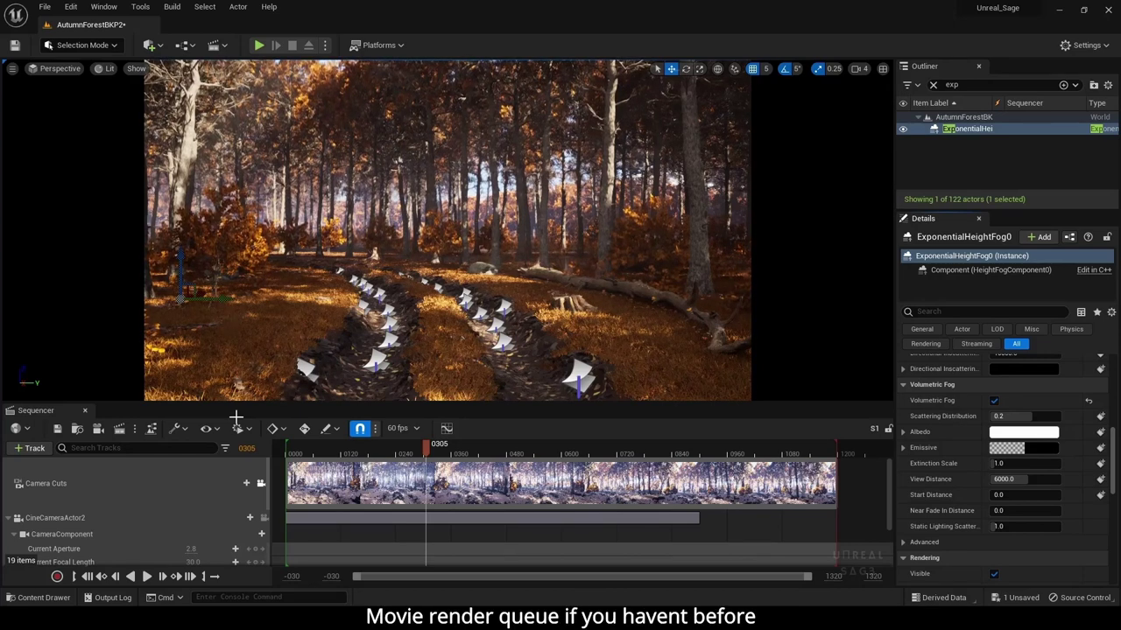
In Movie Render Queue, replace the S1 job's jpg Sequence [8bit] export with .png Sequence [8bit]
{"action": "left_click", "coordinate": [119, 429]}
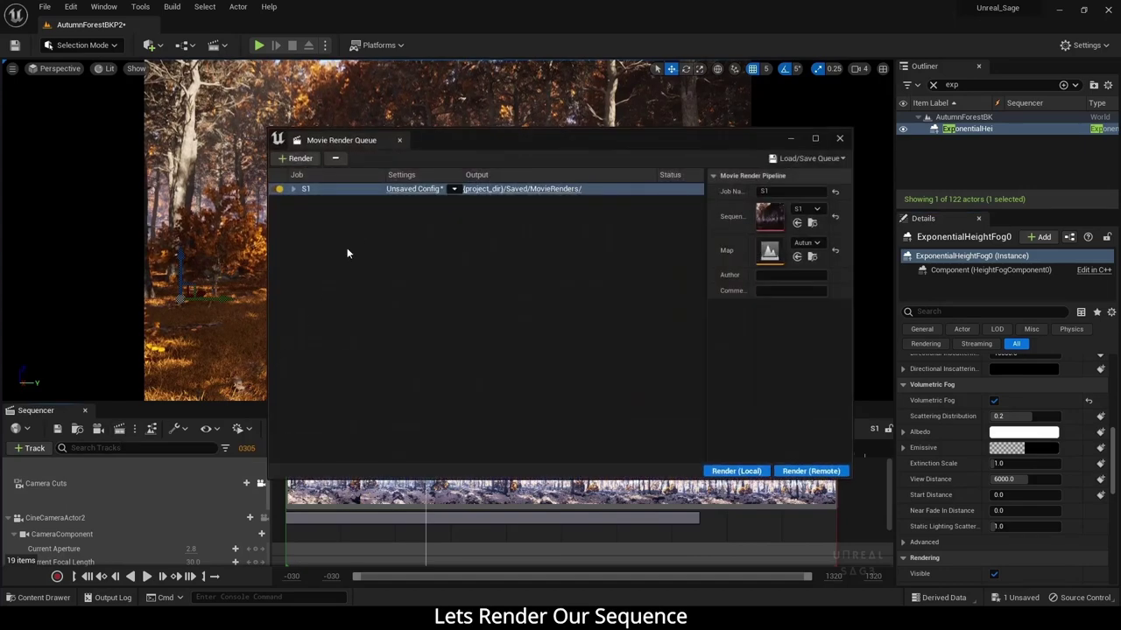
{"action": "left_click", "coordinate": [390, 191]}
{"action": "left_click", "coordinate": [407, 184]}
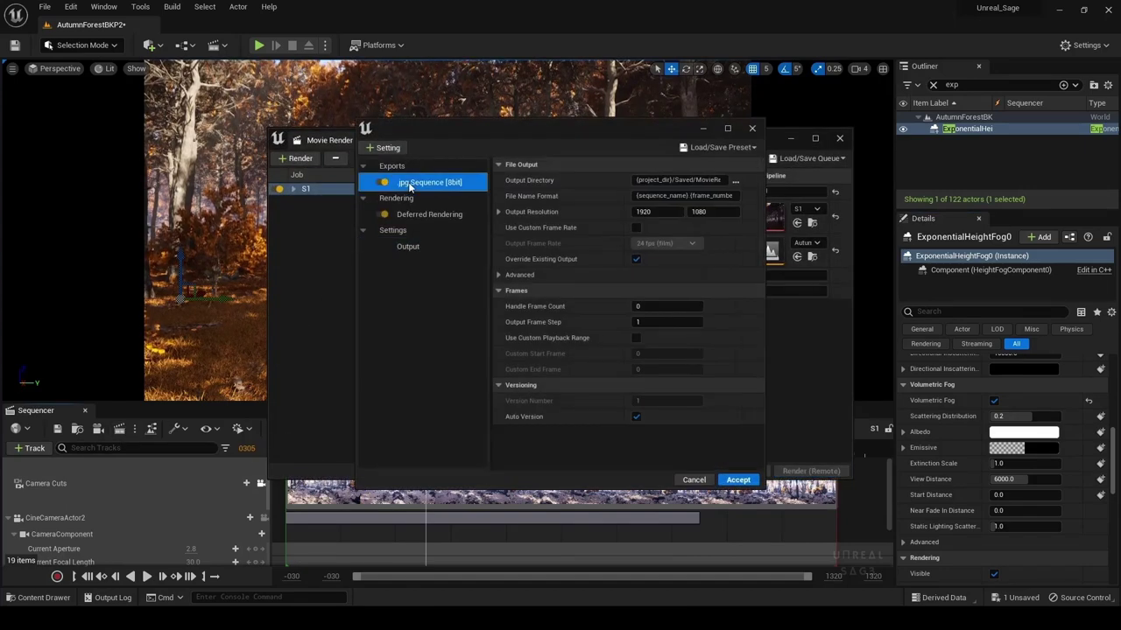
{"action": "key", "text": "Delete"}
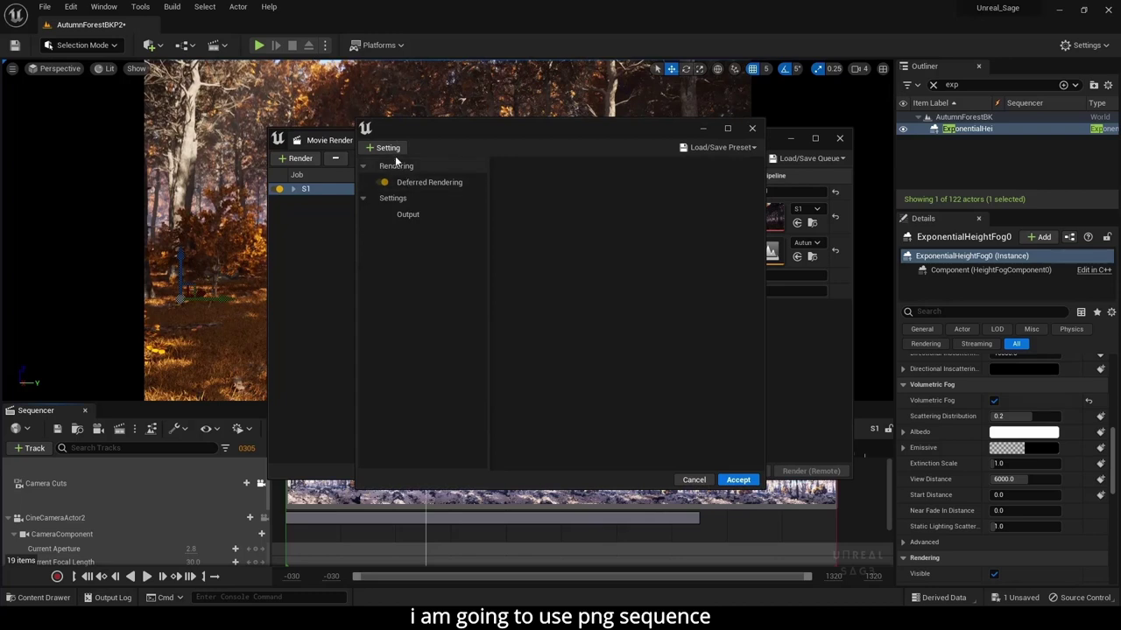
{"action": "left_click", "coordinate": [393, 154]}
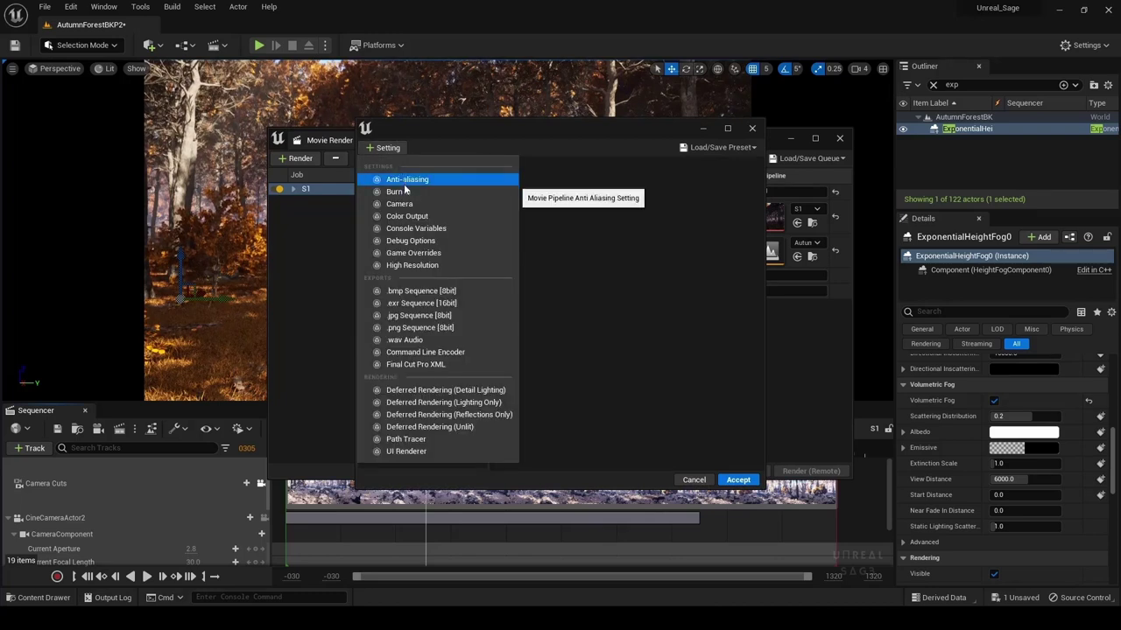
{"action": "left_click", "coordinate": [440, 327]}
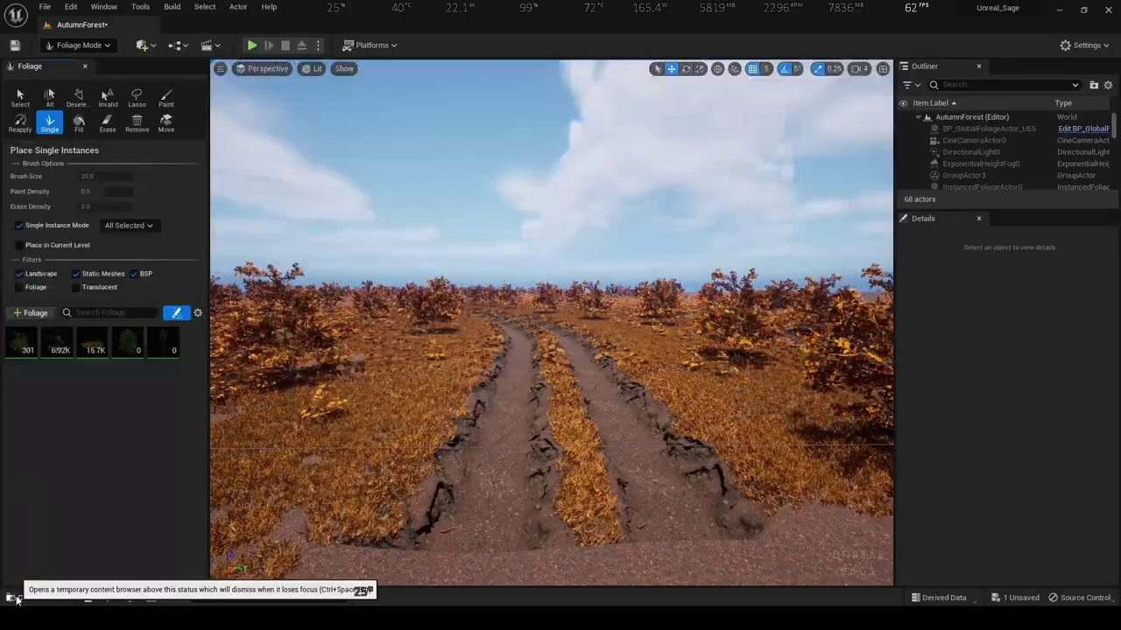
Add black alder field trees from SimpleWind, including FT_BlackAlder_Field_05, to the Foliage palette
{"action": "double_click", "coordinate": [365, 465]}
{"action": "left_click", "coordinate": [332, 451]}
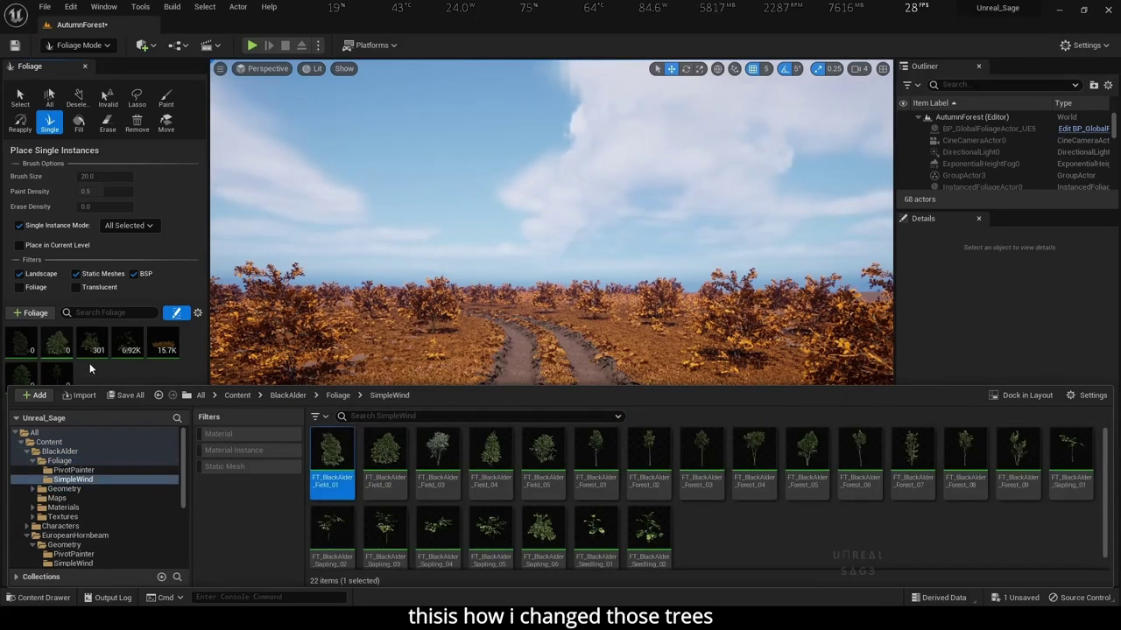
{"action": "left_click", "coordinate": [491, 450]}
{"action": "left_click", "coordinate": [542, 451]}
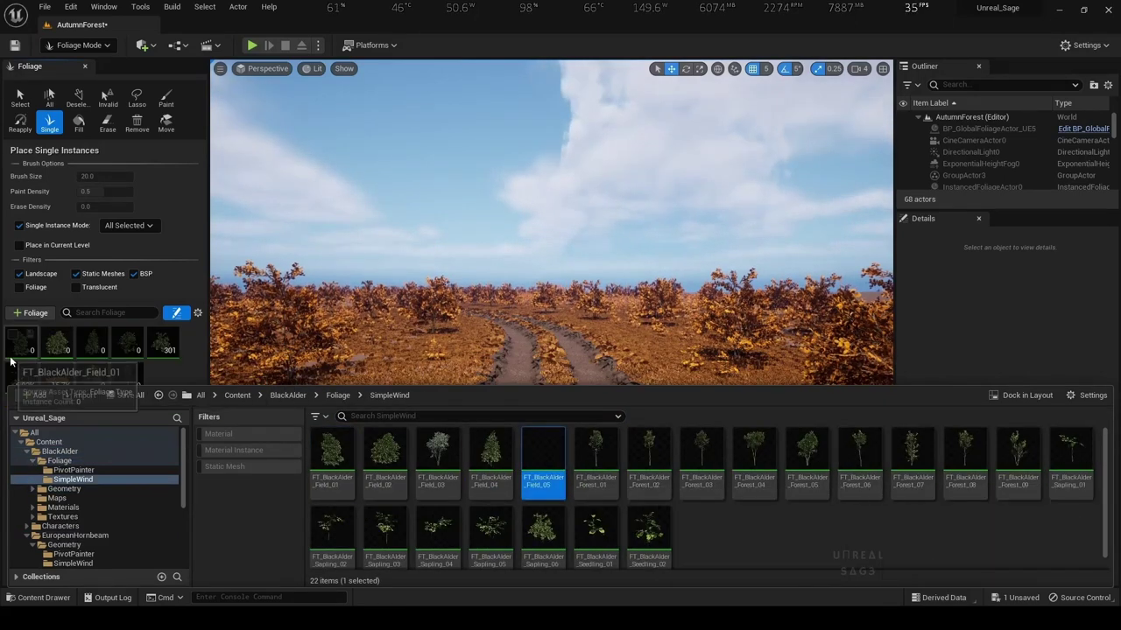
{"action": "left_click", "coordinate": [90, 388]}
Place eight black alder trees across the field on both sides of the dirt road
{"action": "right_click_drag", "start_coordinate": [528, 515], "coordinate": [437, 333]}
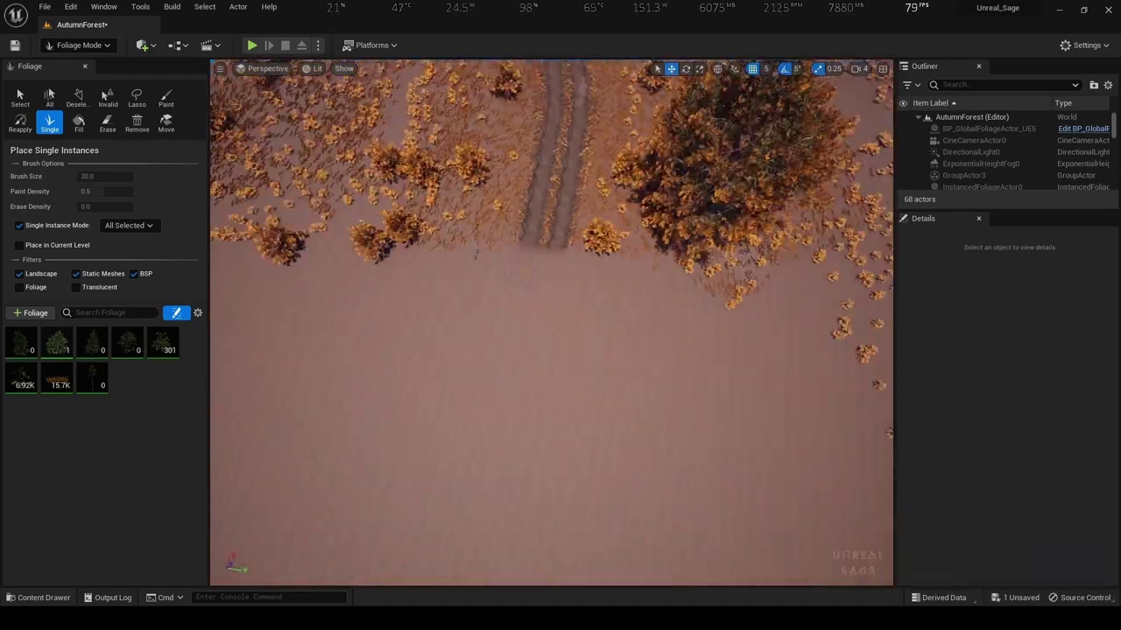
{"action": "left_click", "coordinate": [621, 271]}
{"action": "left_click", "coordinate": [630, 407]}
{"action": "left_click", "coordinate": [473, 337]}
{"action": "left_click", "coordinate": [307, 403]}
{"action": "left_click", "coordinate": [430, 187]}
{"action": "left_click", "coordinate": [543, 163]}
{"action": "left_click", "coordinate": [818, 193]}
{"action": "left_click", "coordinate": [845, 394]}
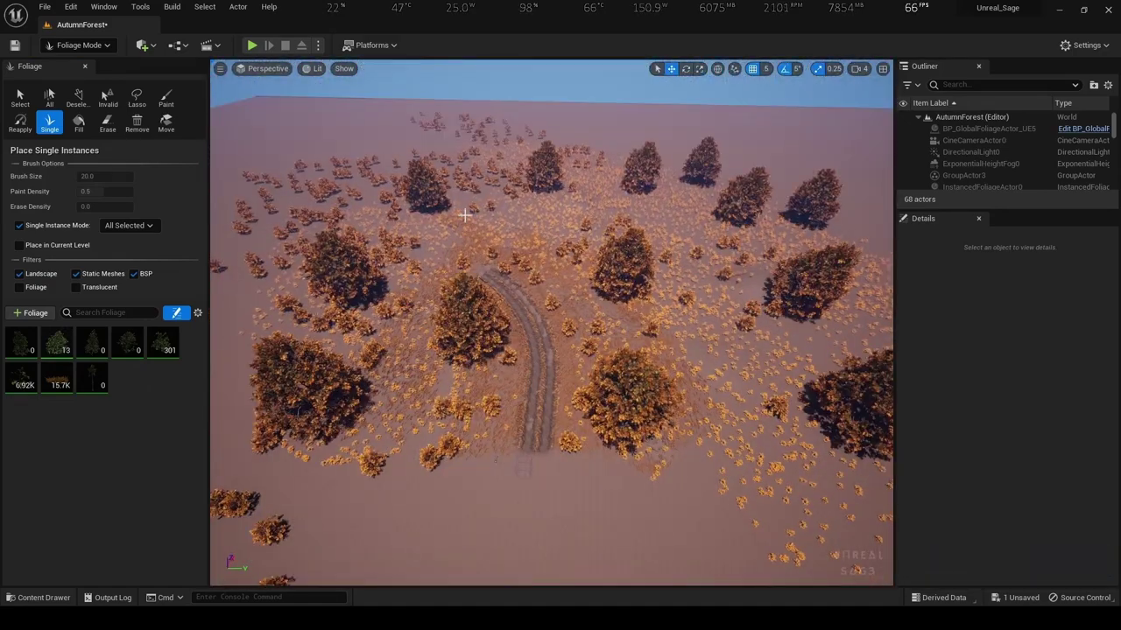
Paint three FT_BlackAlder_Field_01 trees near the road
{"action": "left_click", "coordinate": [22, 343]}
{"action": "scroll", "coordinate": [22, 343], "scroll_direction": "down", "scroll_amount": 2}
{"action": "left_click", "coordinate": [581, 296]}
{"action": "left_click", "coordinate": [453, 427]}
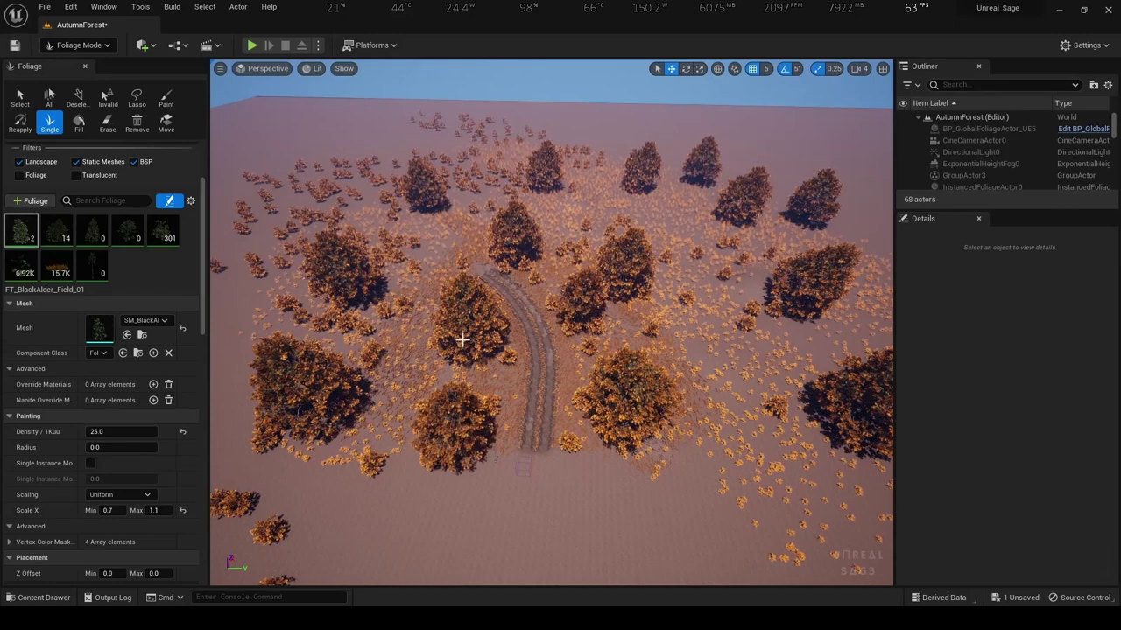
{"action": "left_click", "coordinate": [607, 204]}
Paint seven FT_BlackAlder_Field_04 trees around the road
{"action": "left_click", "coordinate": [92, 229]}
{"action": "left_click", "coordinate": [401, 354]}
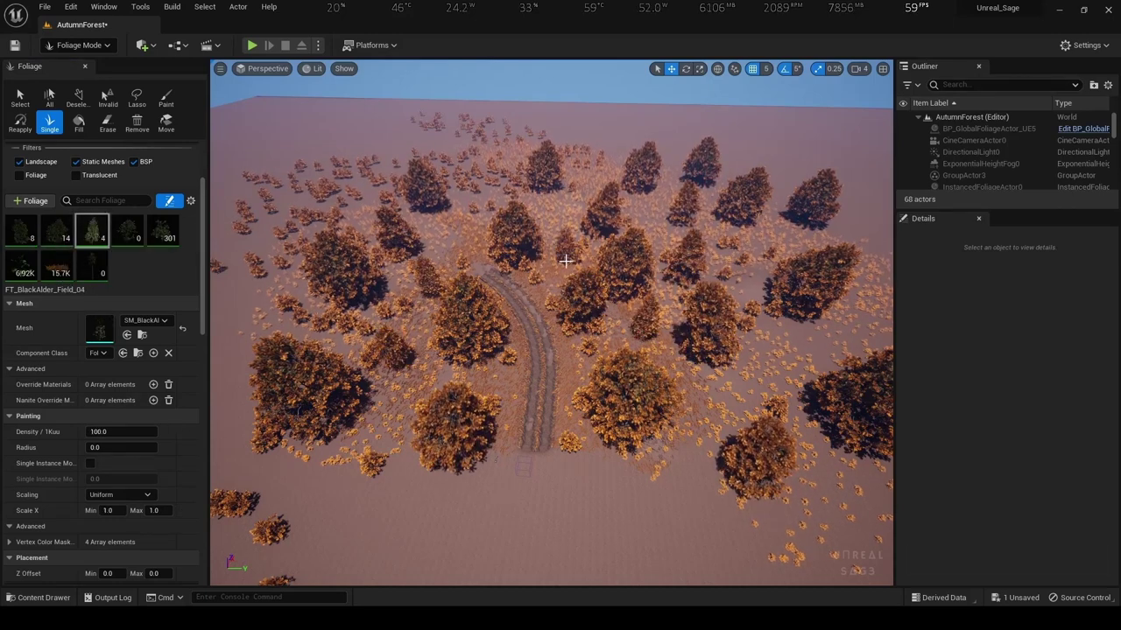
{"action": "left_click", "coordinate": [477, 368]}
{"action": "left_click", "coordinate": [491, 369]}
{"action": "left_click", "coordinate": [460, 230]}
{"action": "left_click", "coordinate": [704, 396]}
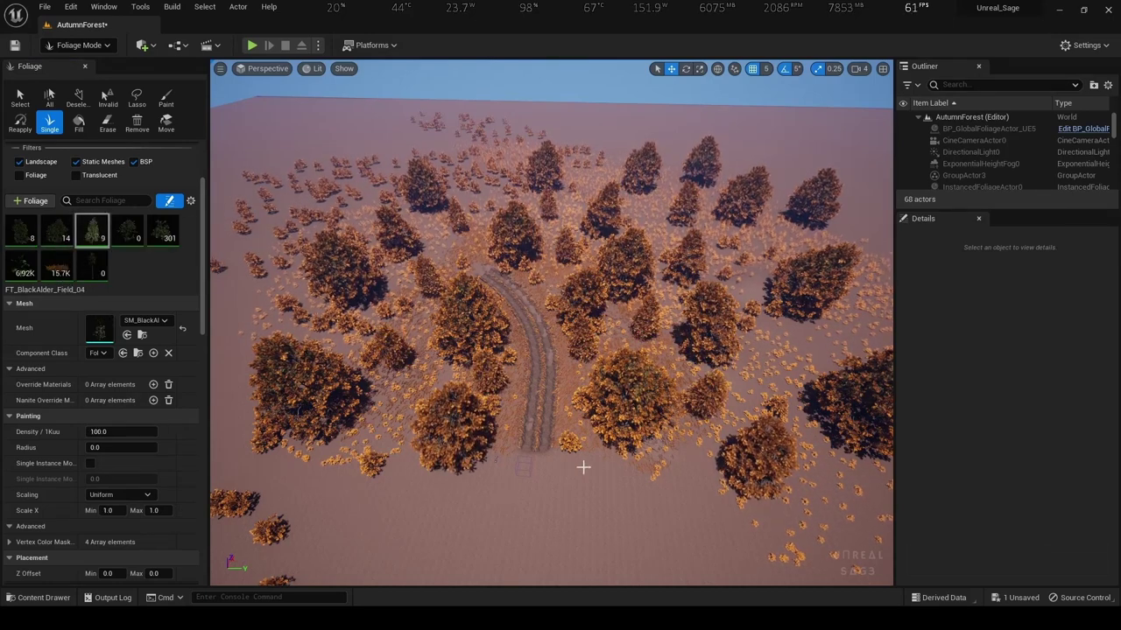
{"action": "left_click", "coordinate": [584, 466]}
{"action": "left_click", "coordinate": [783, 366]}
Paint four FT_BlackAlder_Field_05 trees on both sides of the road
{"action": "left_click", "coordinate": [127, 229]}
{"action": "left_click", "coordinate": [436, 287]}
{"action": "left_click", "coordinate": [576, 361]}
{"action": "left_click", "coordinate": [503, 389]}
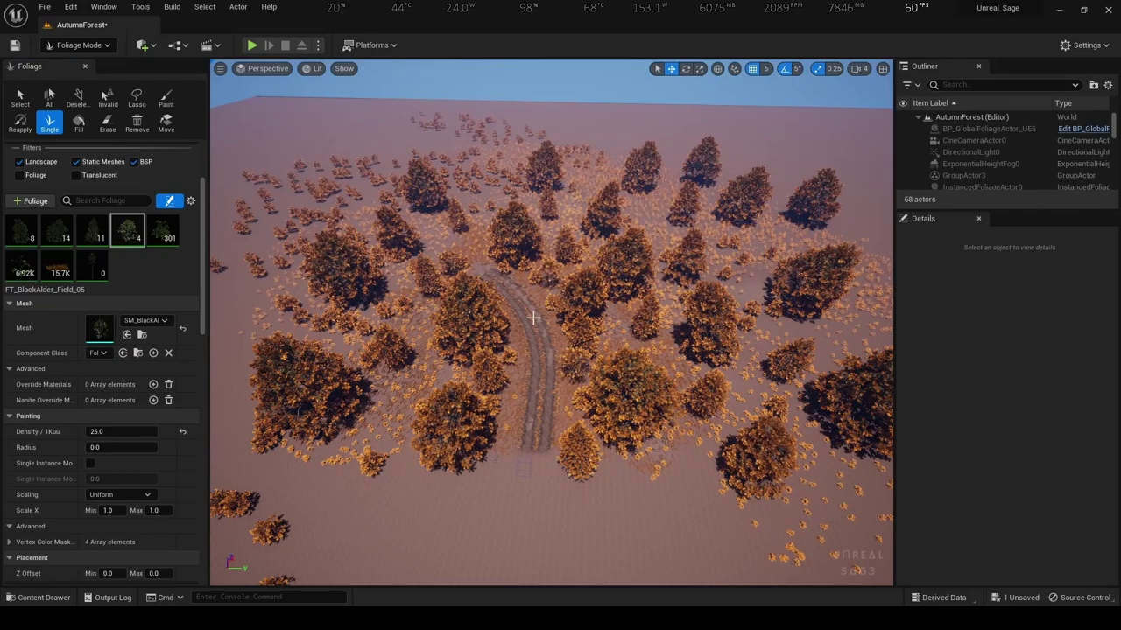
{"action": "left_click", "coordinate": [399, 315]}
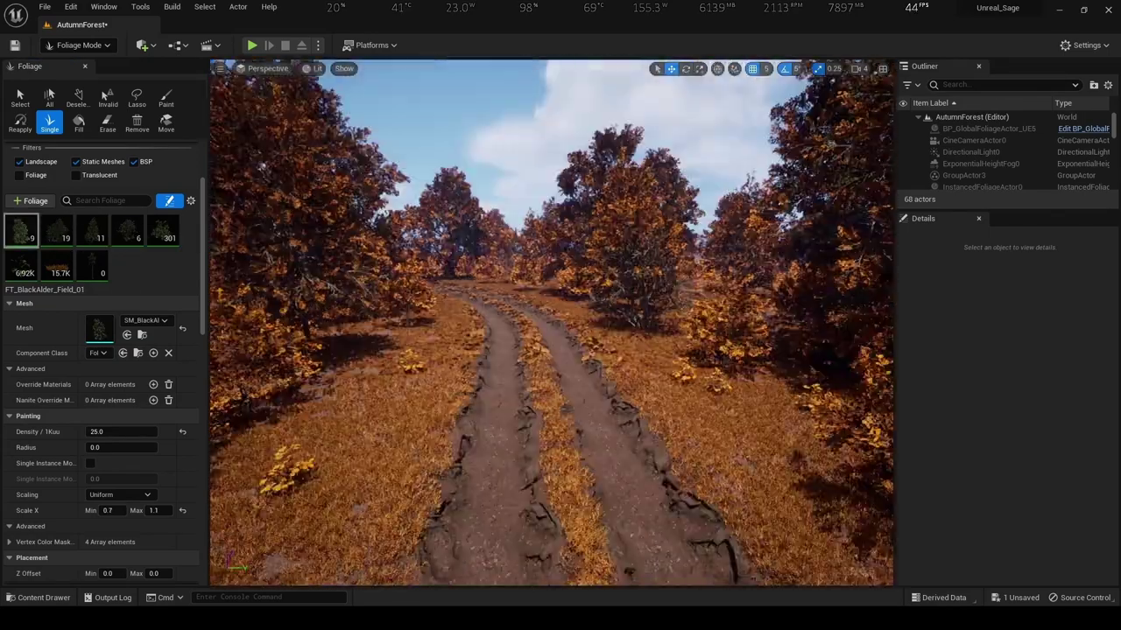
Place an FT_BlackAlder_Field_02 tree beside the road
{"action": "left_click", "coordinate": [57, 230]}
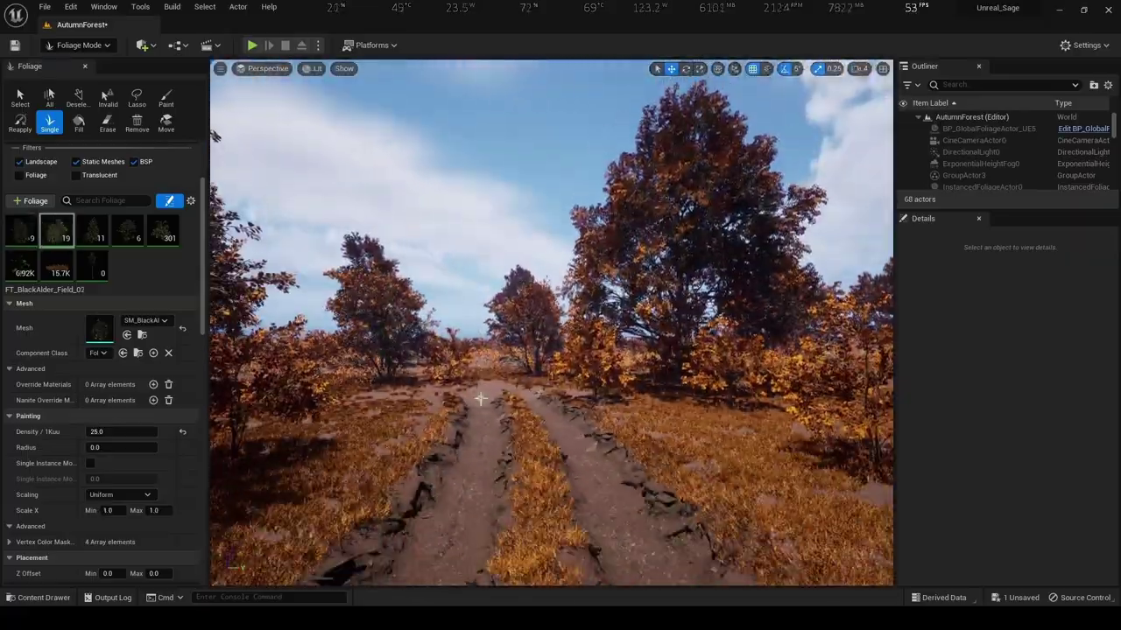
{"action": "left_click", "coordinate": [313, 426]}
{"action": "right_click_drag", "start_coordinate": [313, 425], "coordinate": [312, 425]}
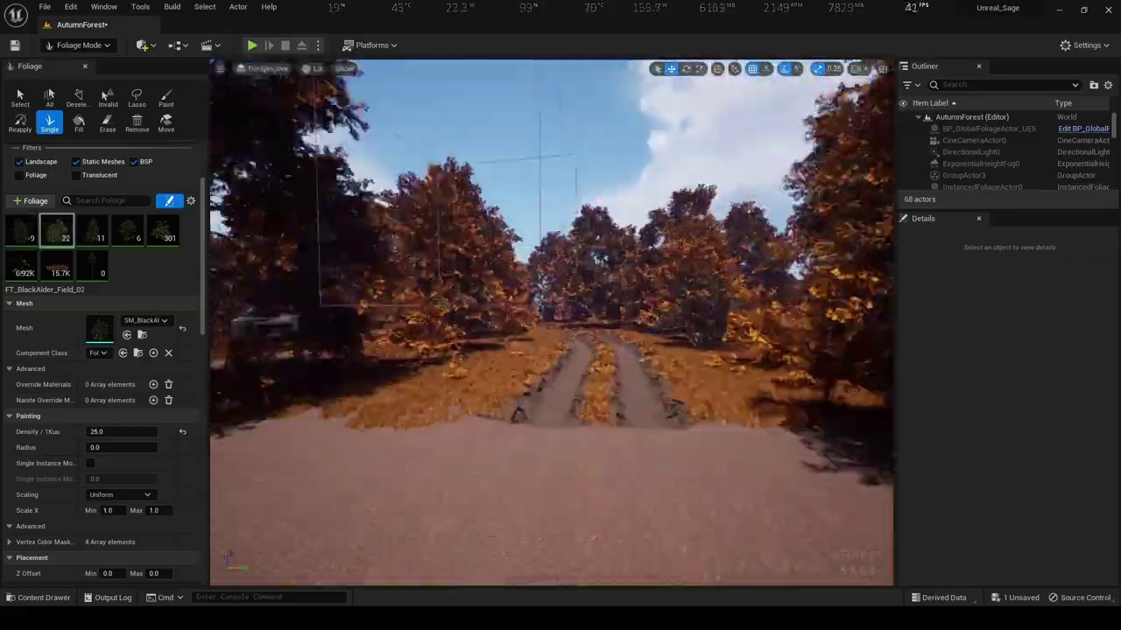